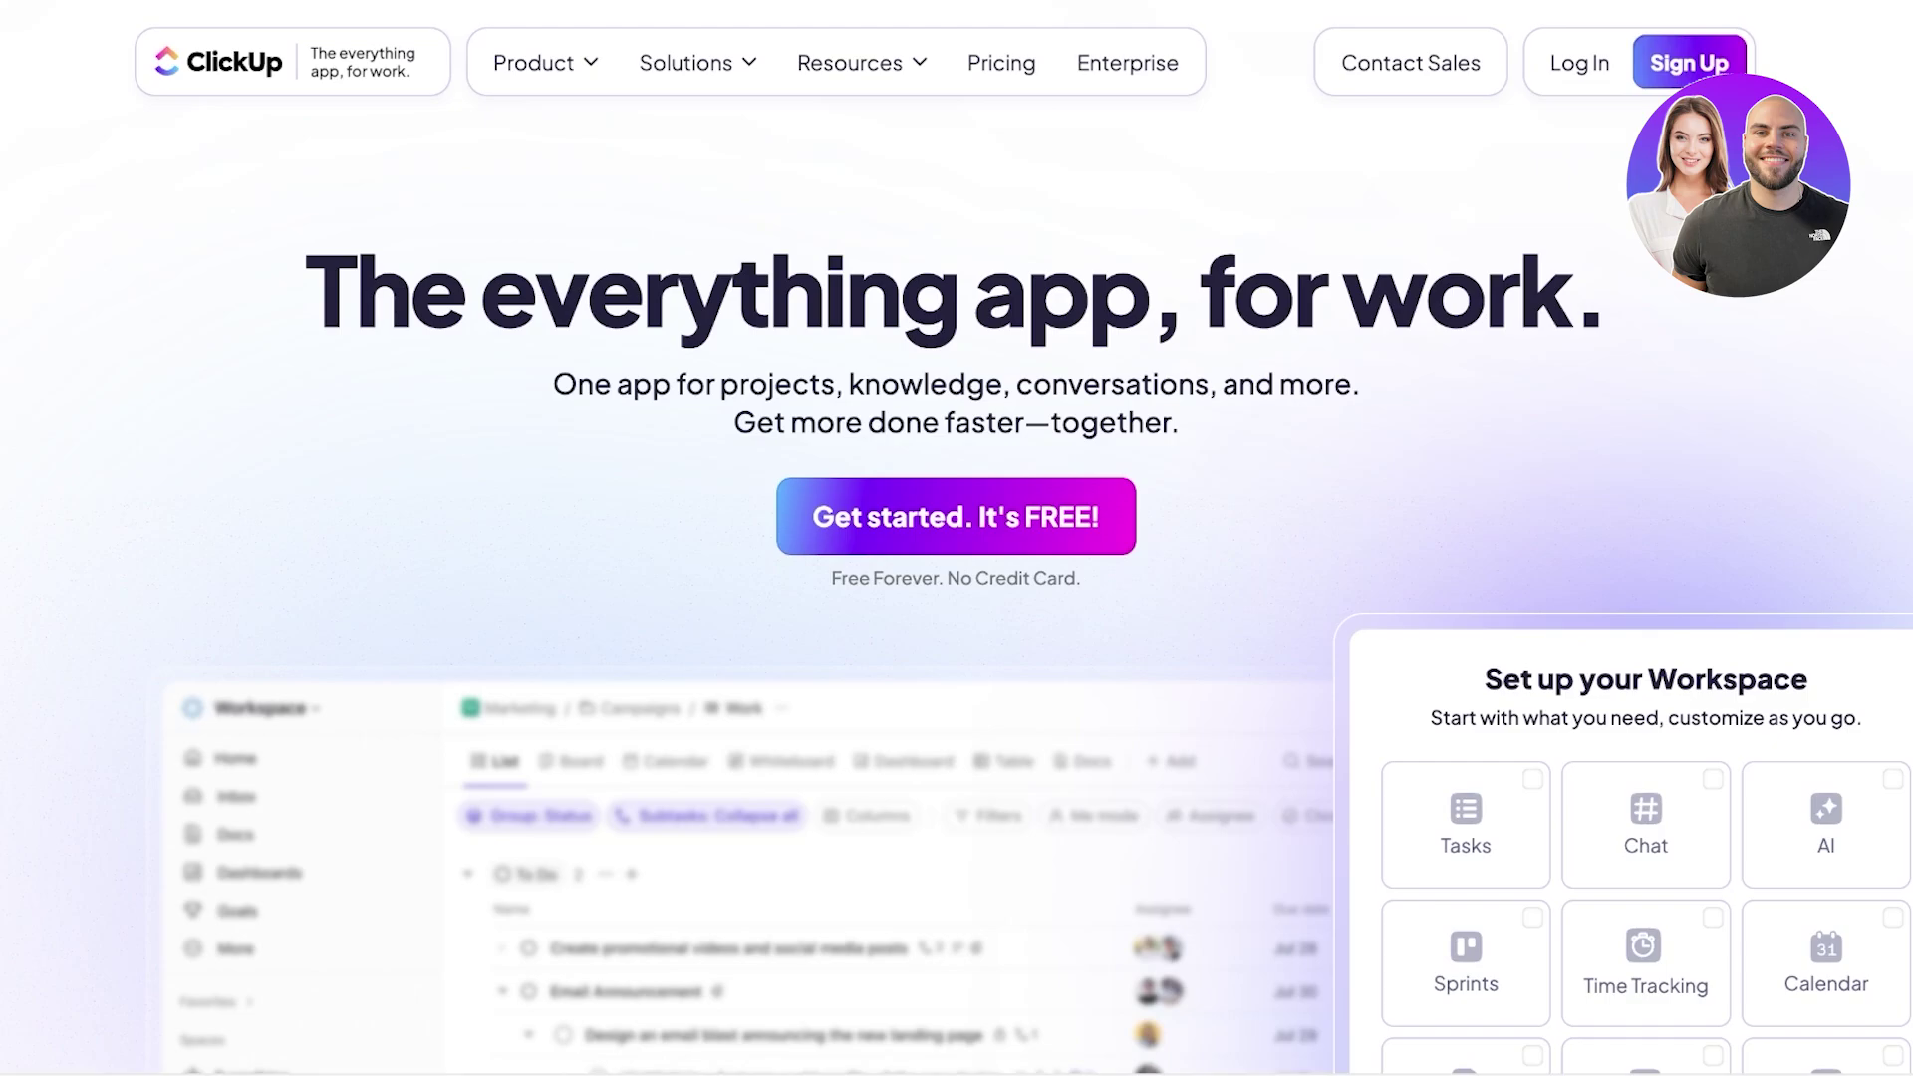
- Scroll down through the ClickUp homepage's feature sections and back up
mouse_move(698, 63)
scroll(957, 598, down, 8)
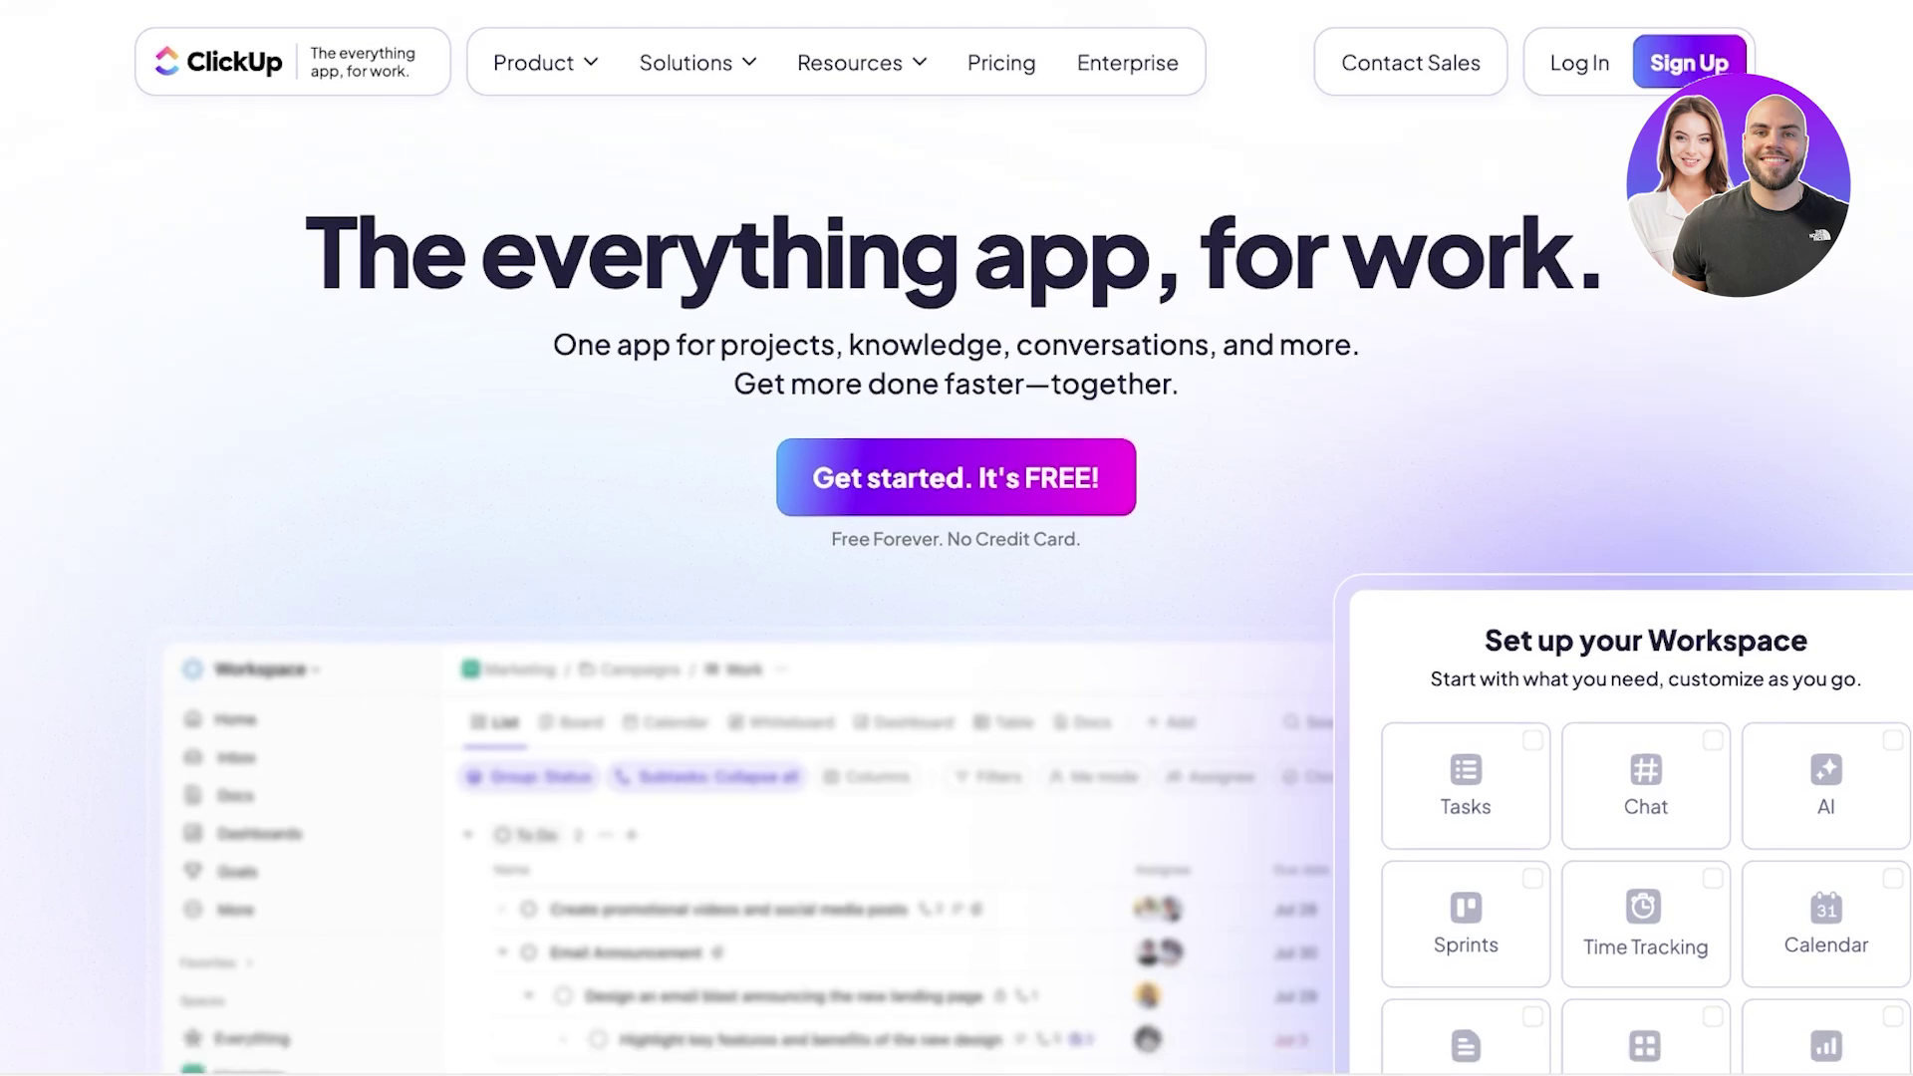
scroll(957, 598, up, 8)
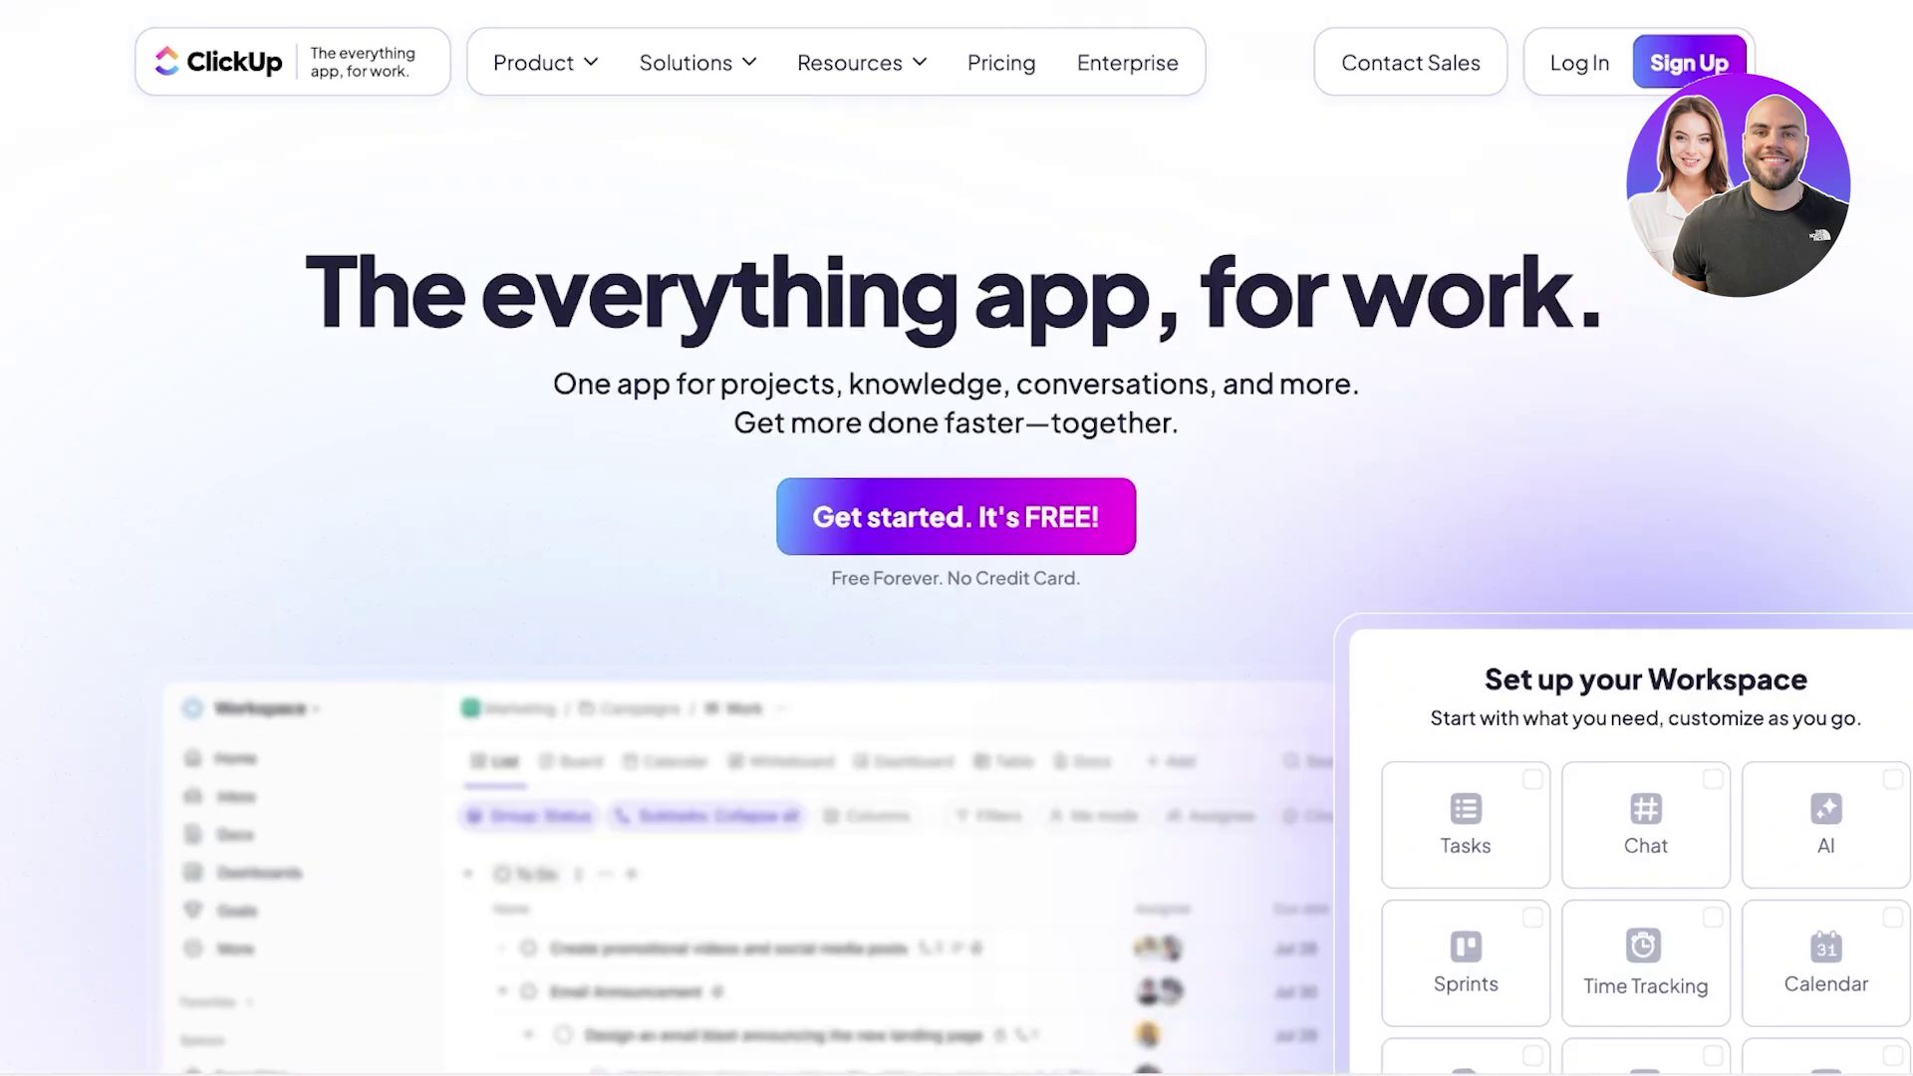
scroll(957, 539, down, 12)
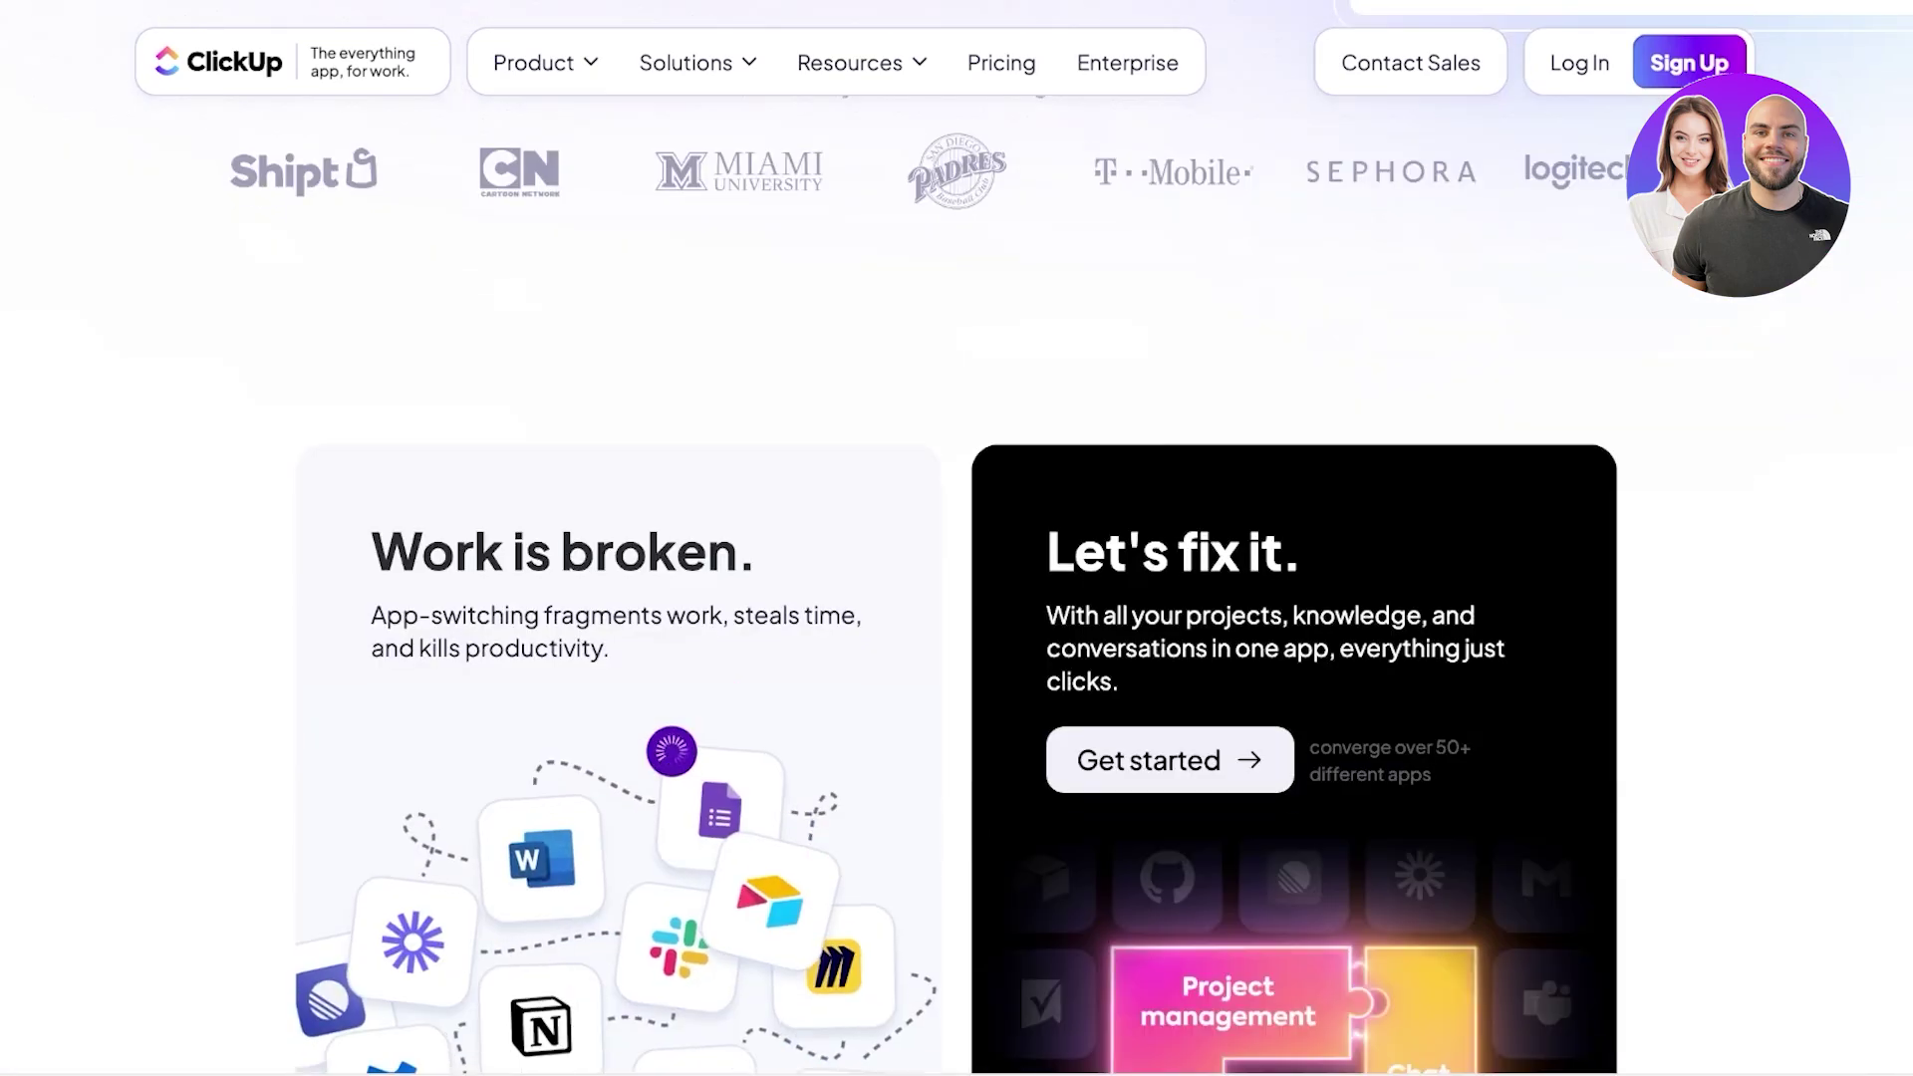
scroll(957, 598, down, 9)
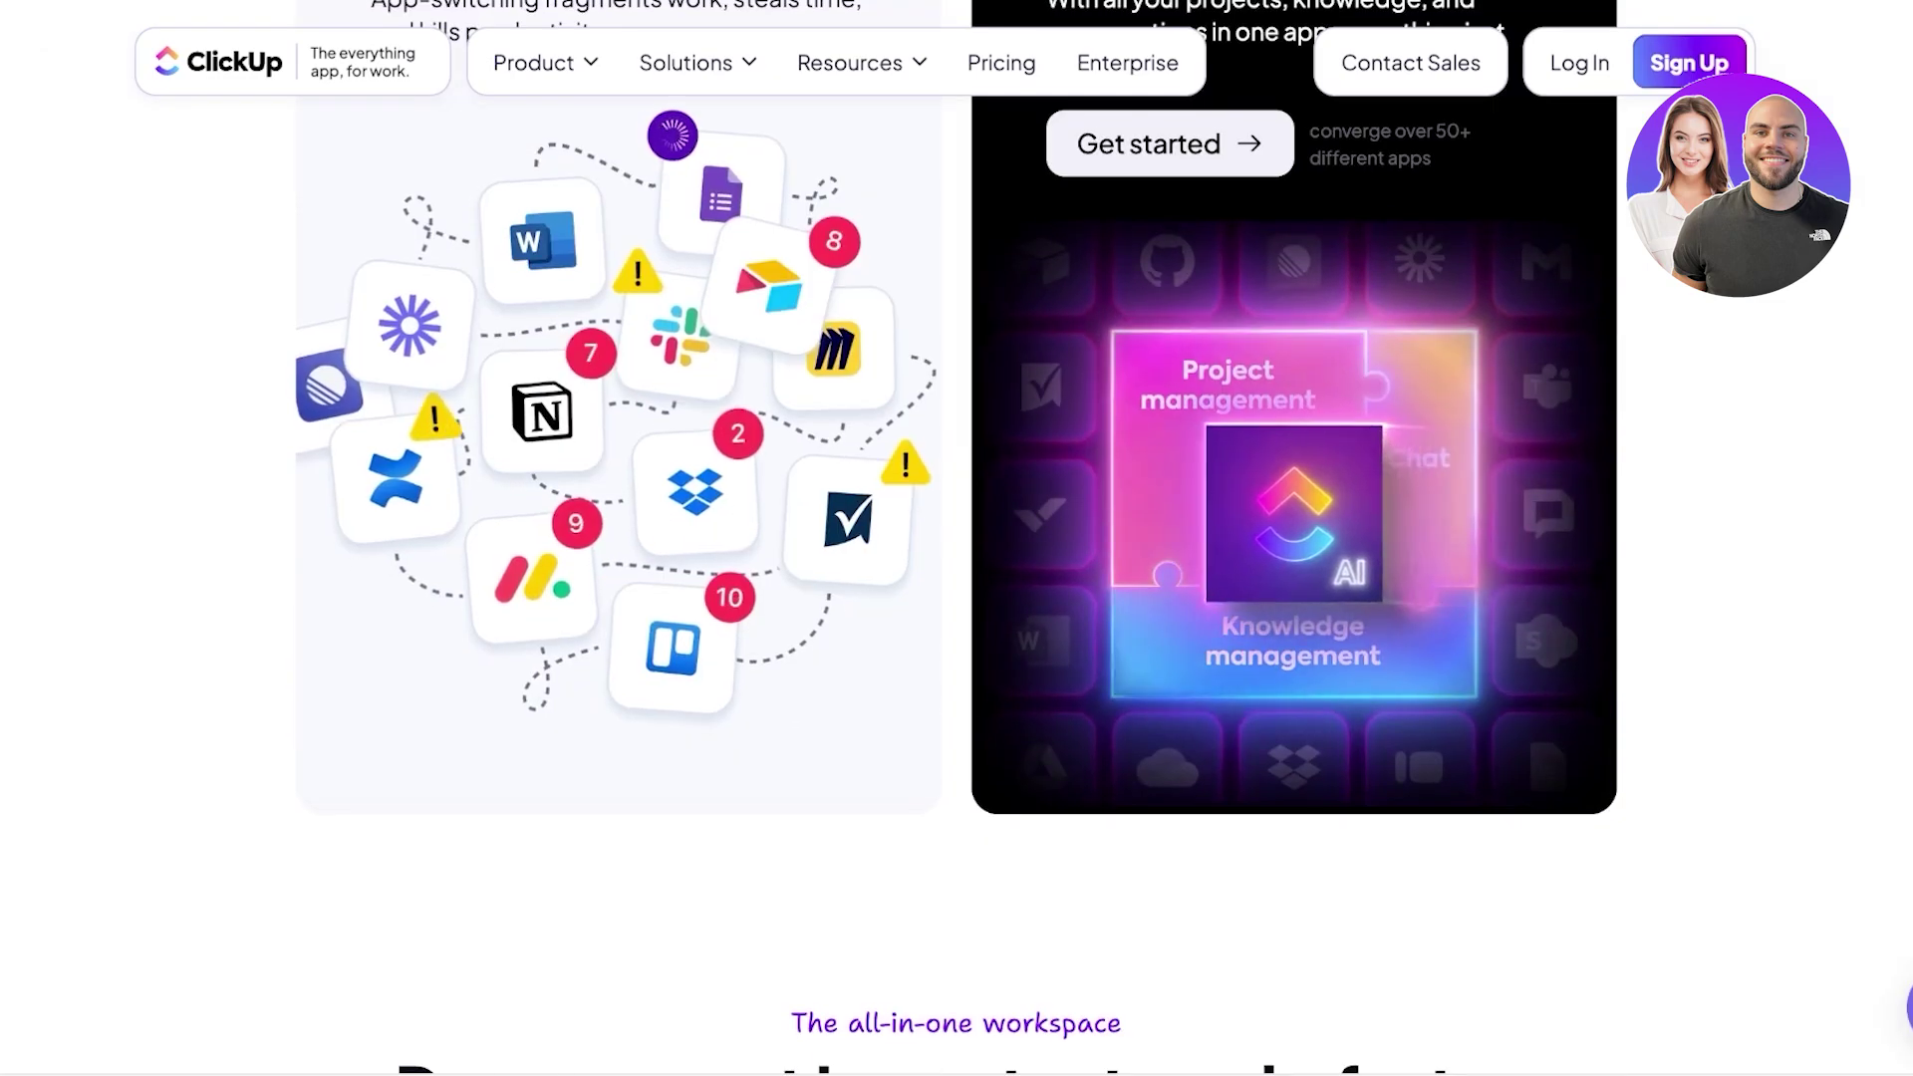
scroll(956, 538, down, 3)
scroll(957, 538, down, 4)
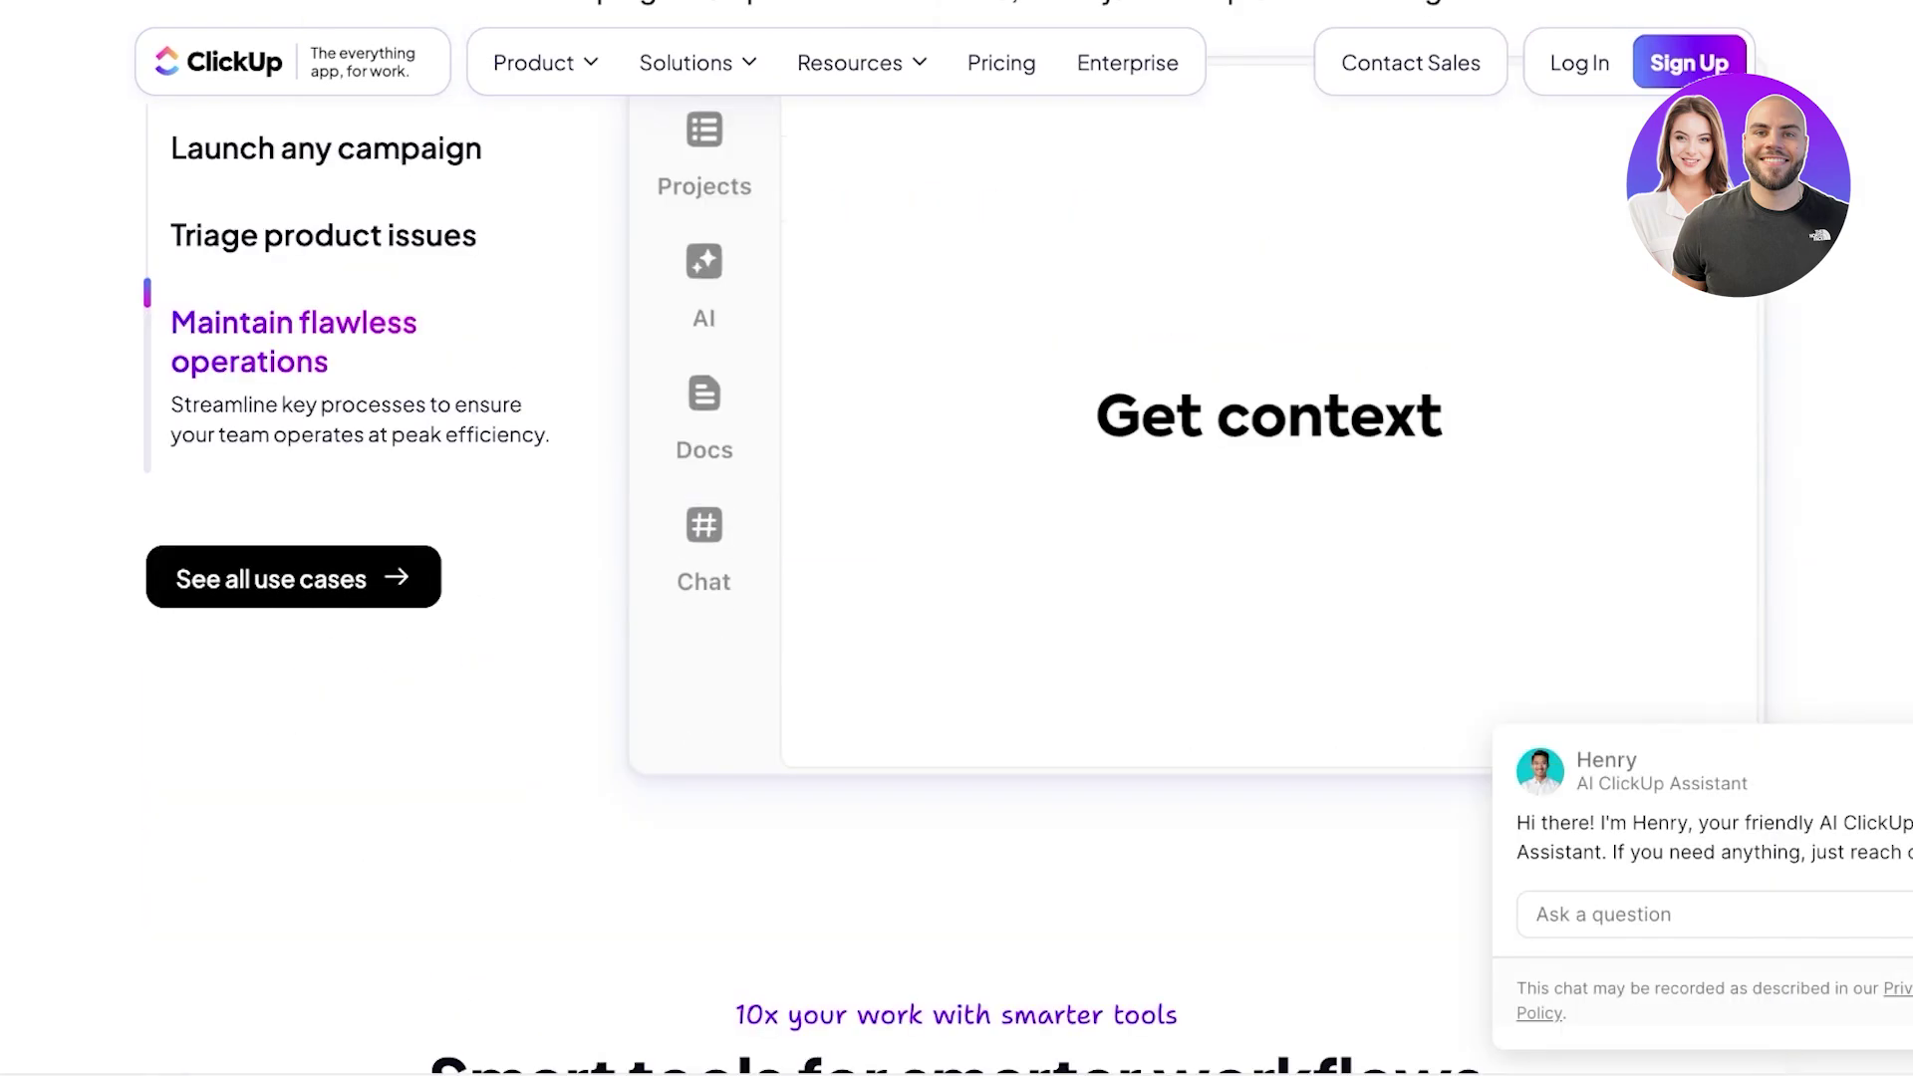
scroll(957, 539, down, 3)
scroll(957, 538, down, 3)
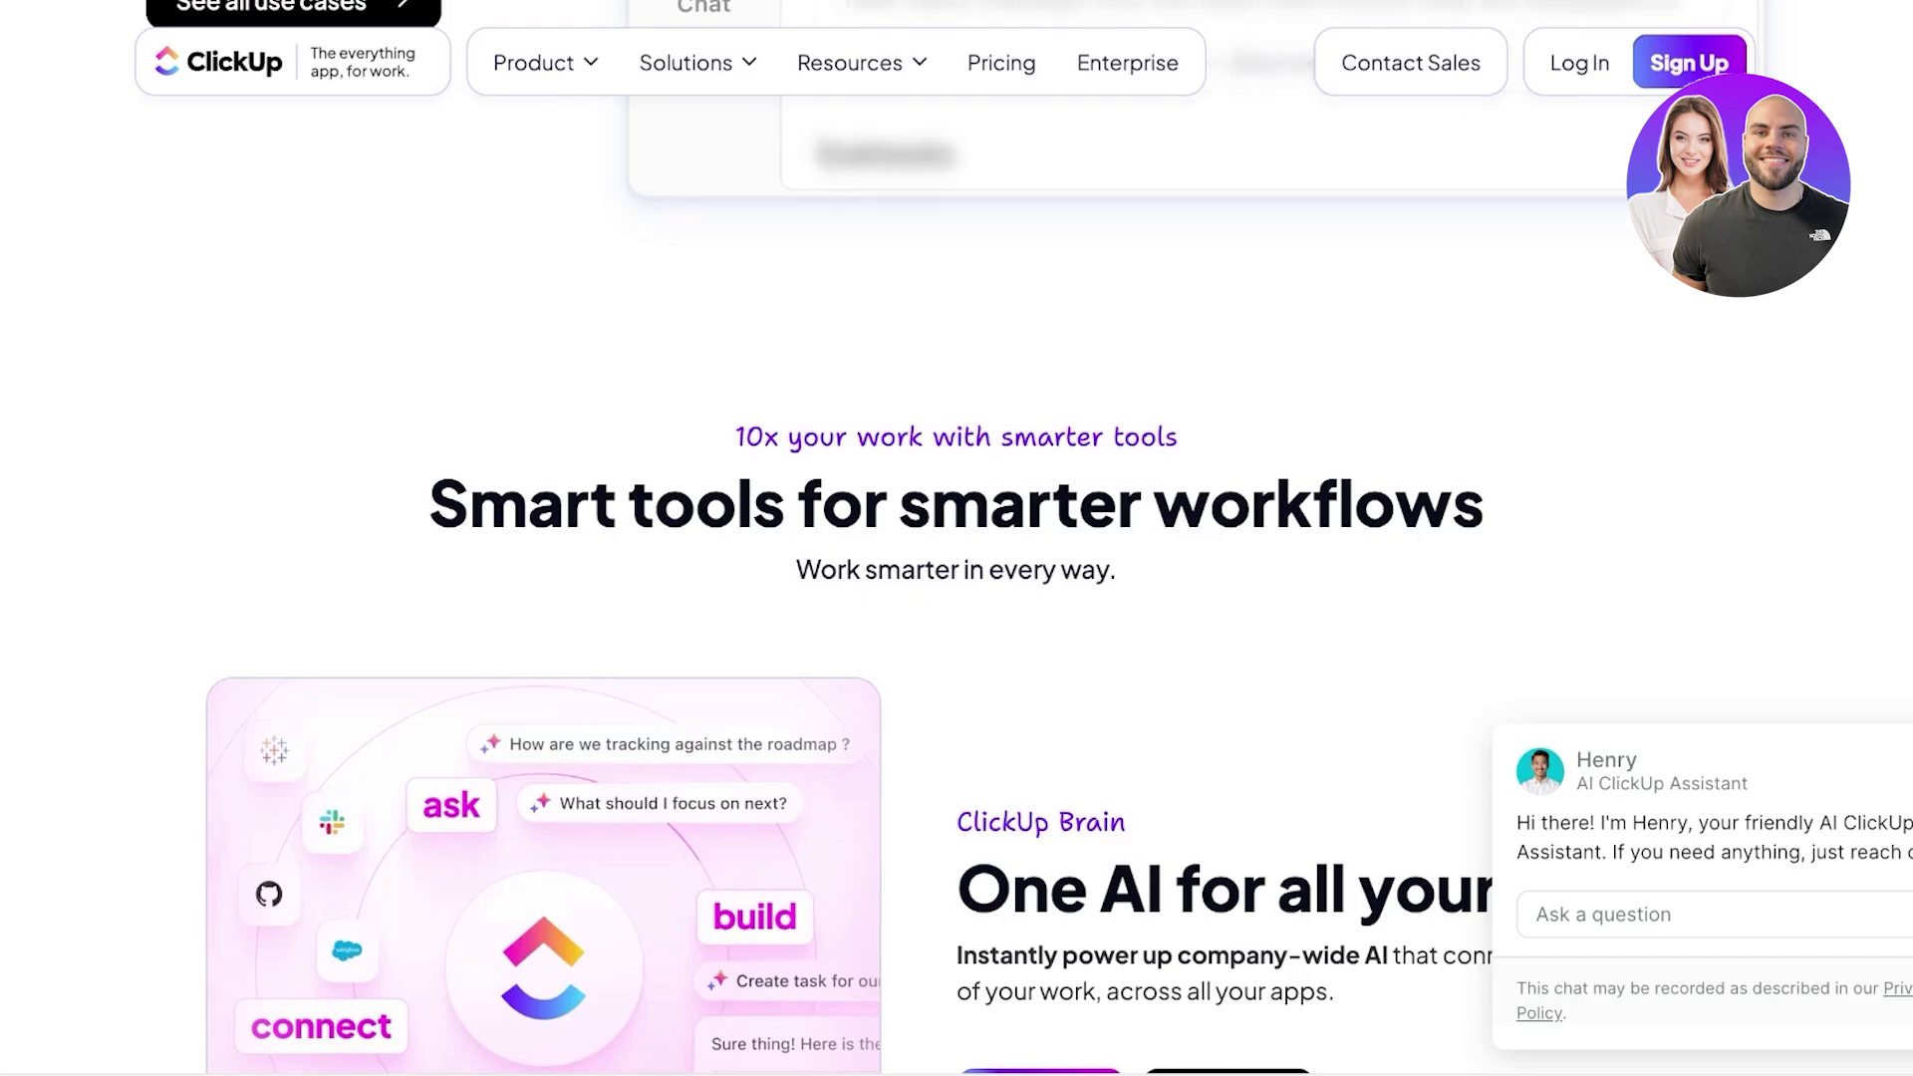
scroll(957, 538, down, 4)
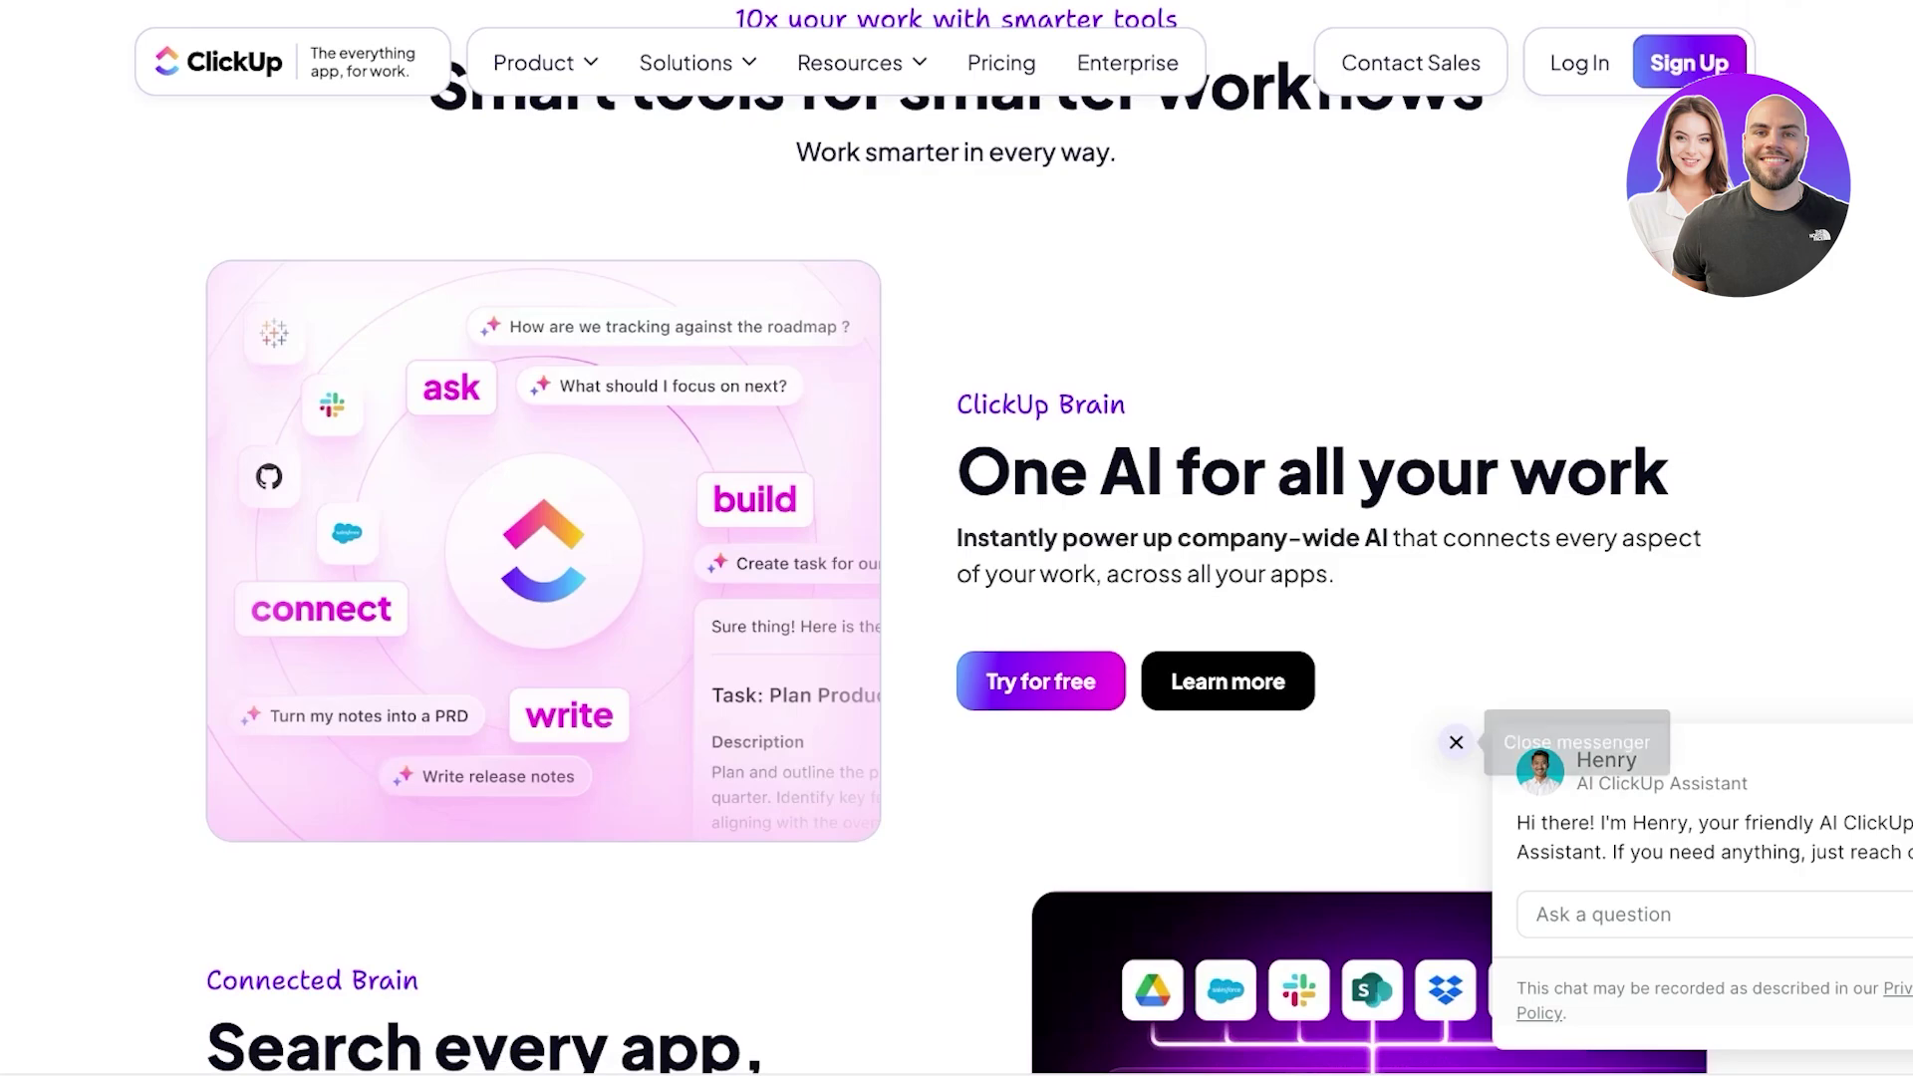
scroll(957, 538, down, 4)
scroll(957, 538, down, 14)
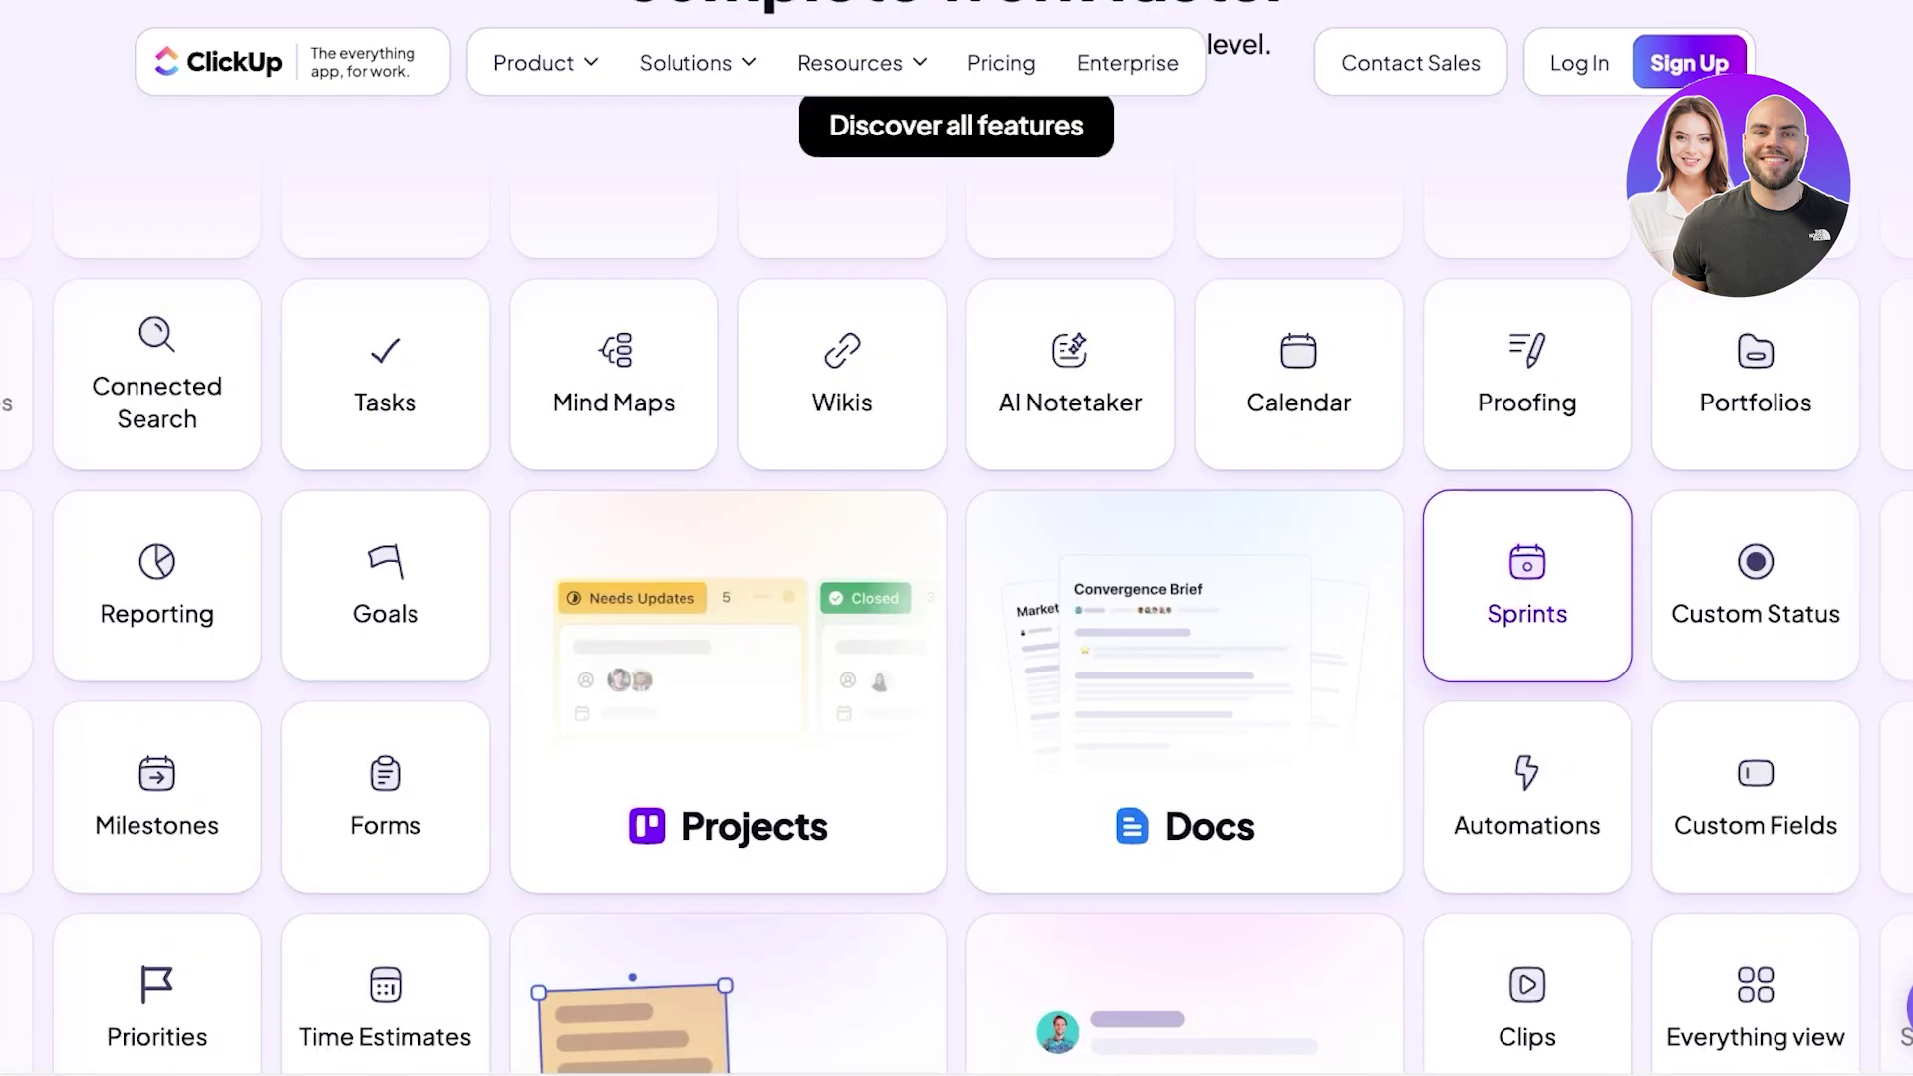
scroll(957, 538, down, 15)
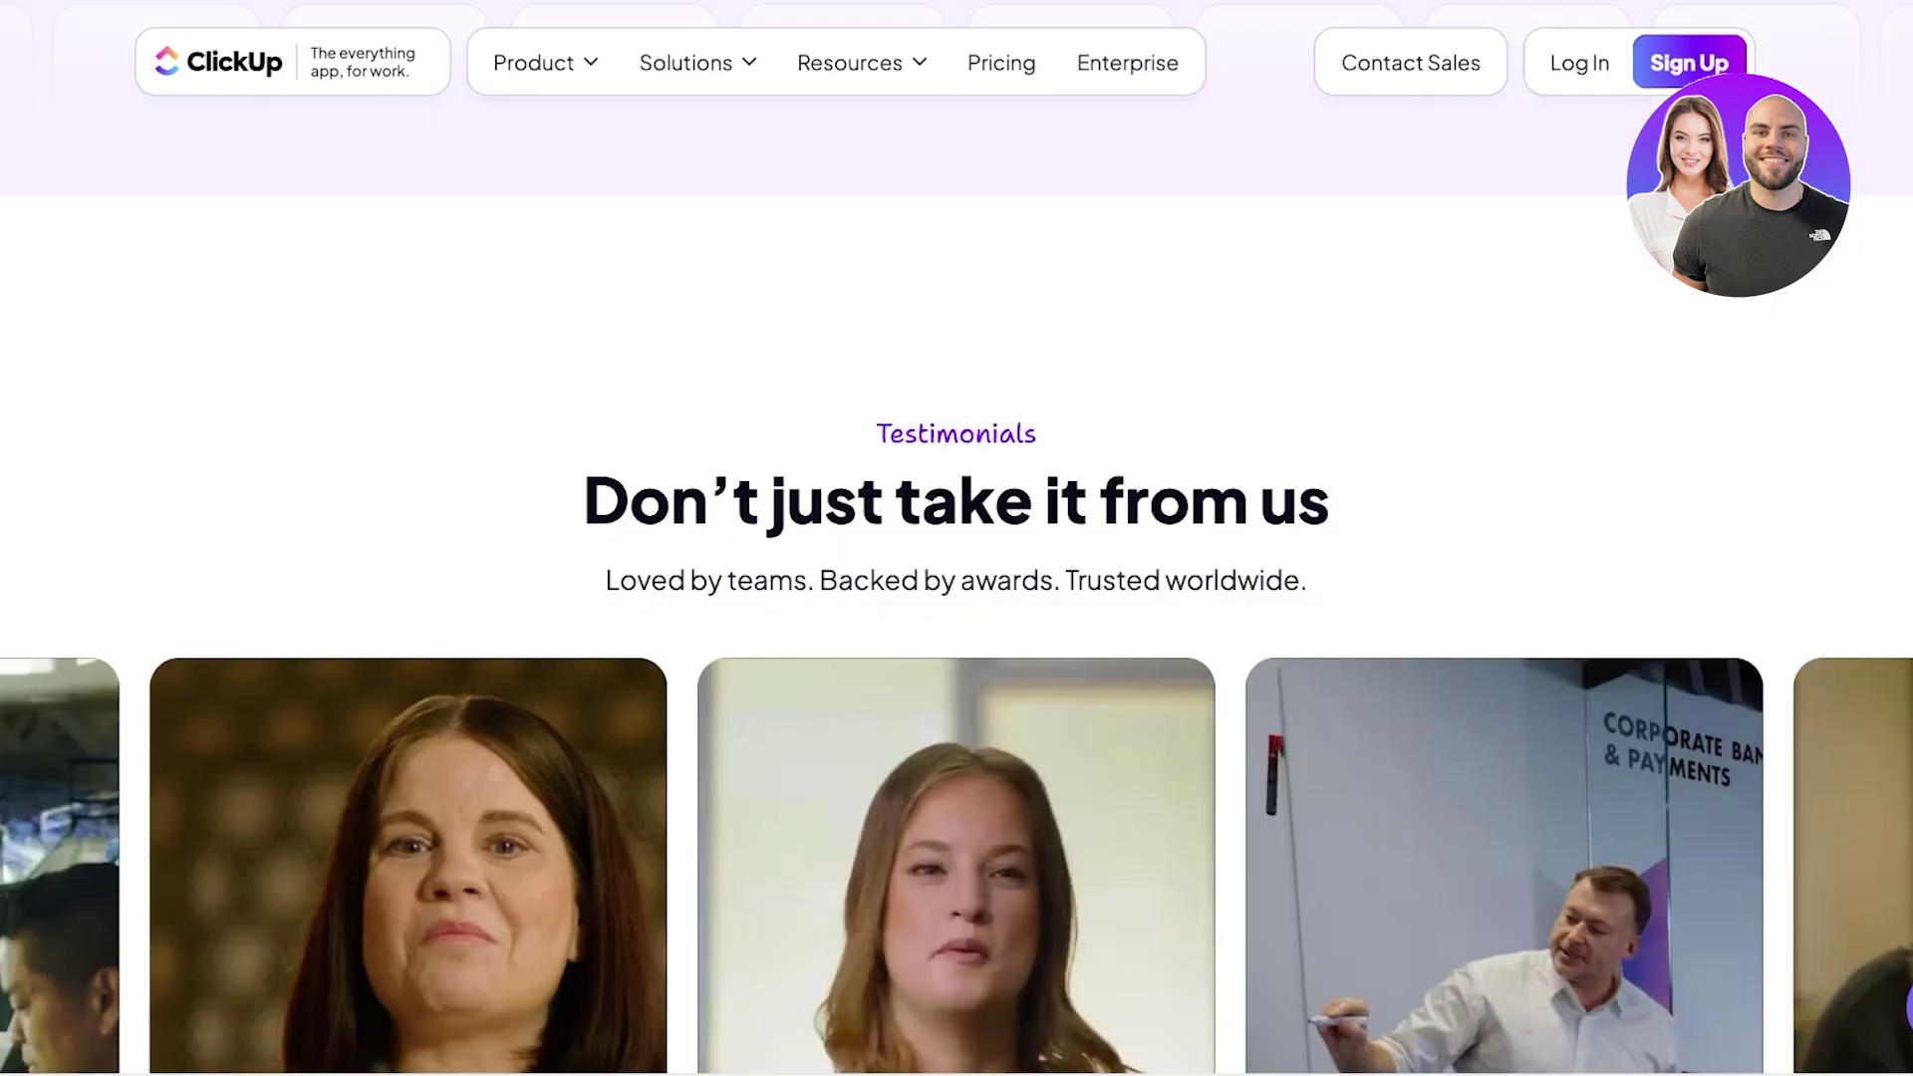
scroll(956, 539, up, 3)
scroll(957, 538, up, 20)
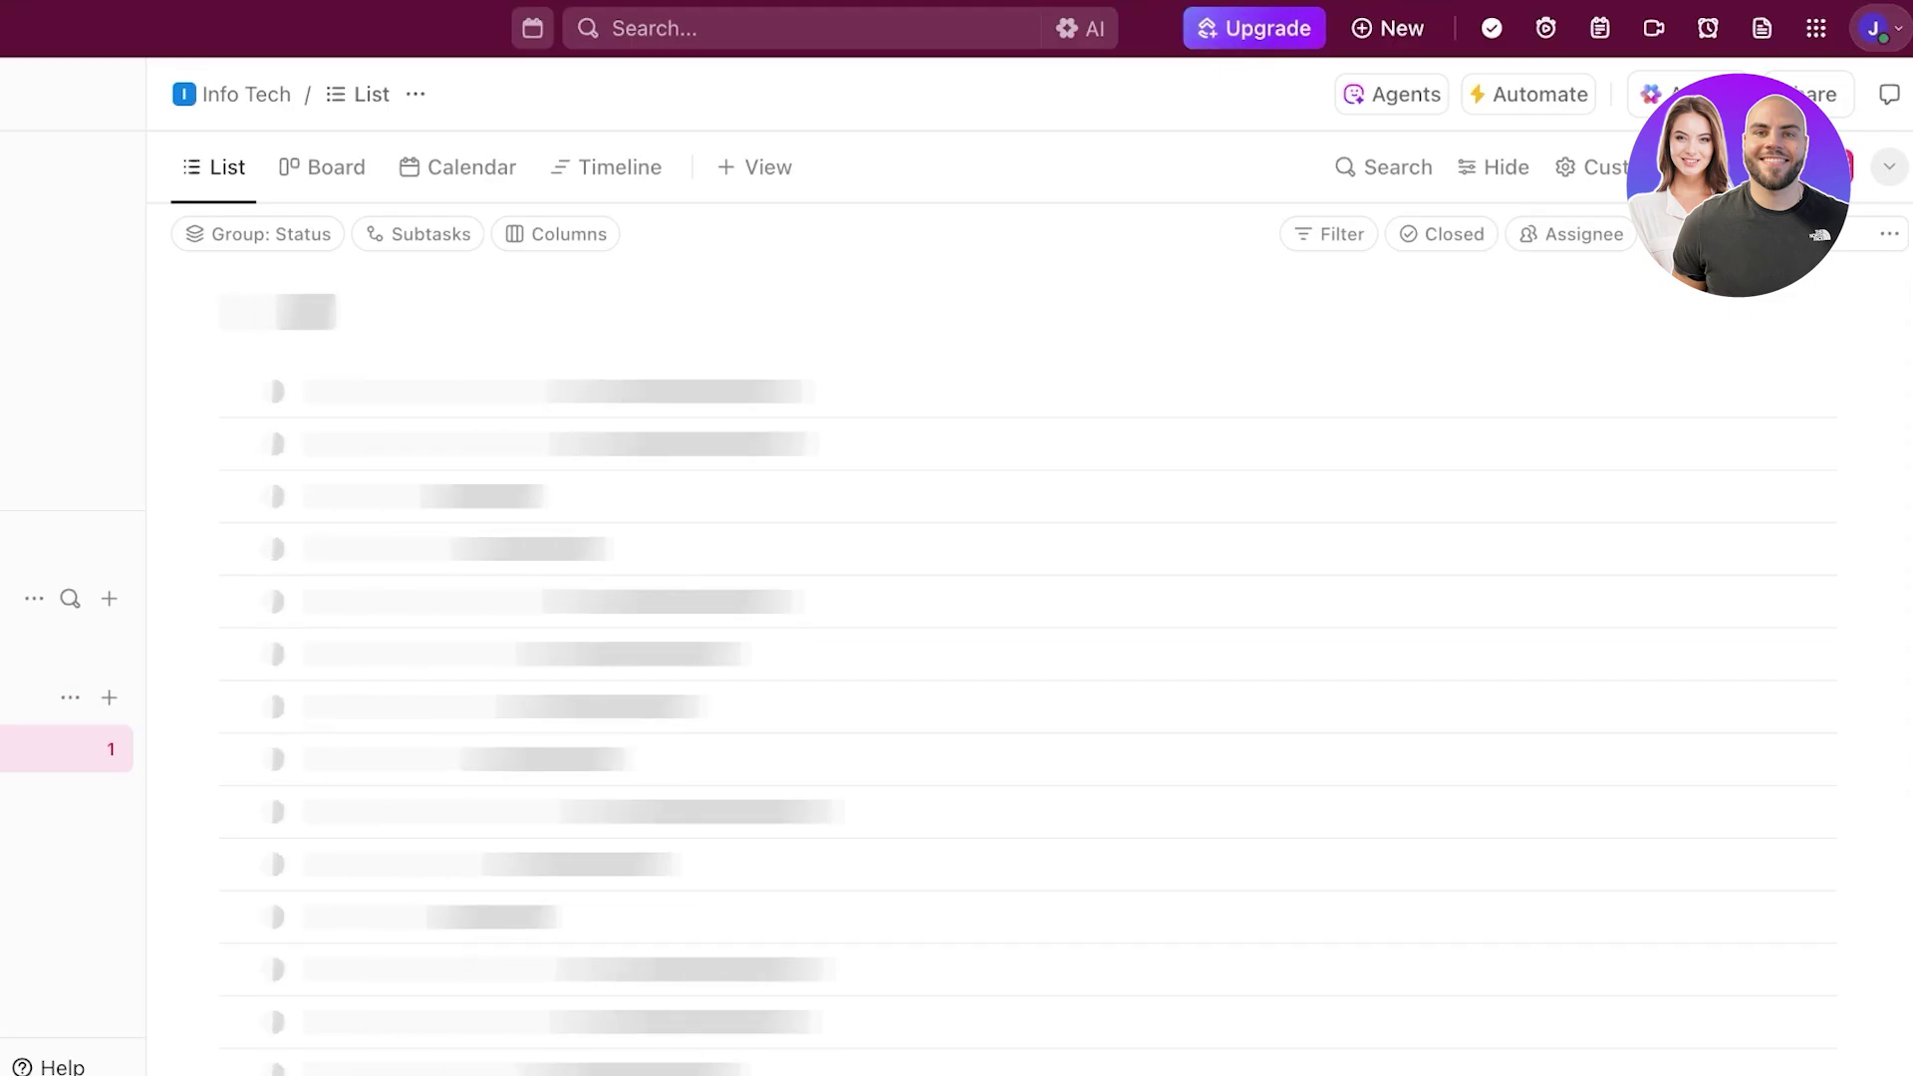
- Log out of the current account from the avatar menu and switch to Sign up
click(1880, 28)
click(1425, 638)
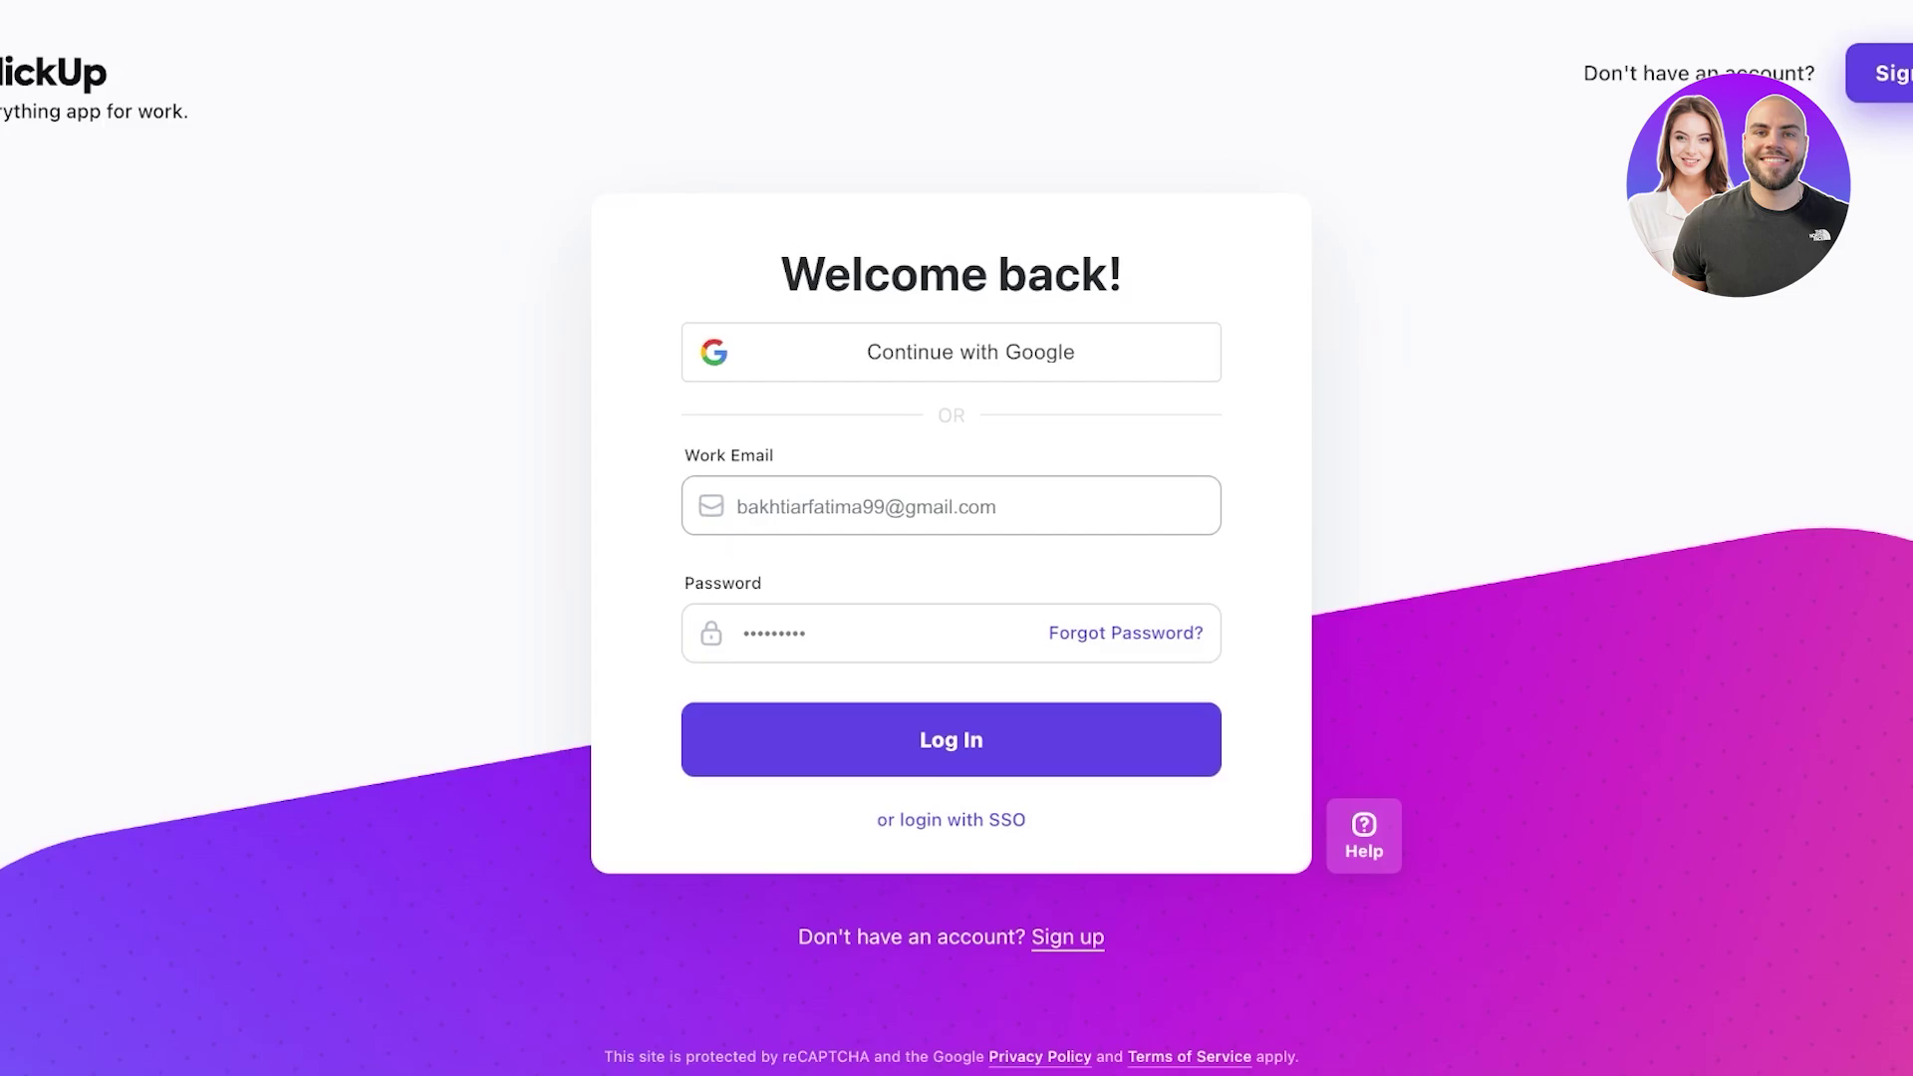
click(1894, 74)
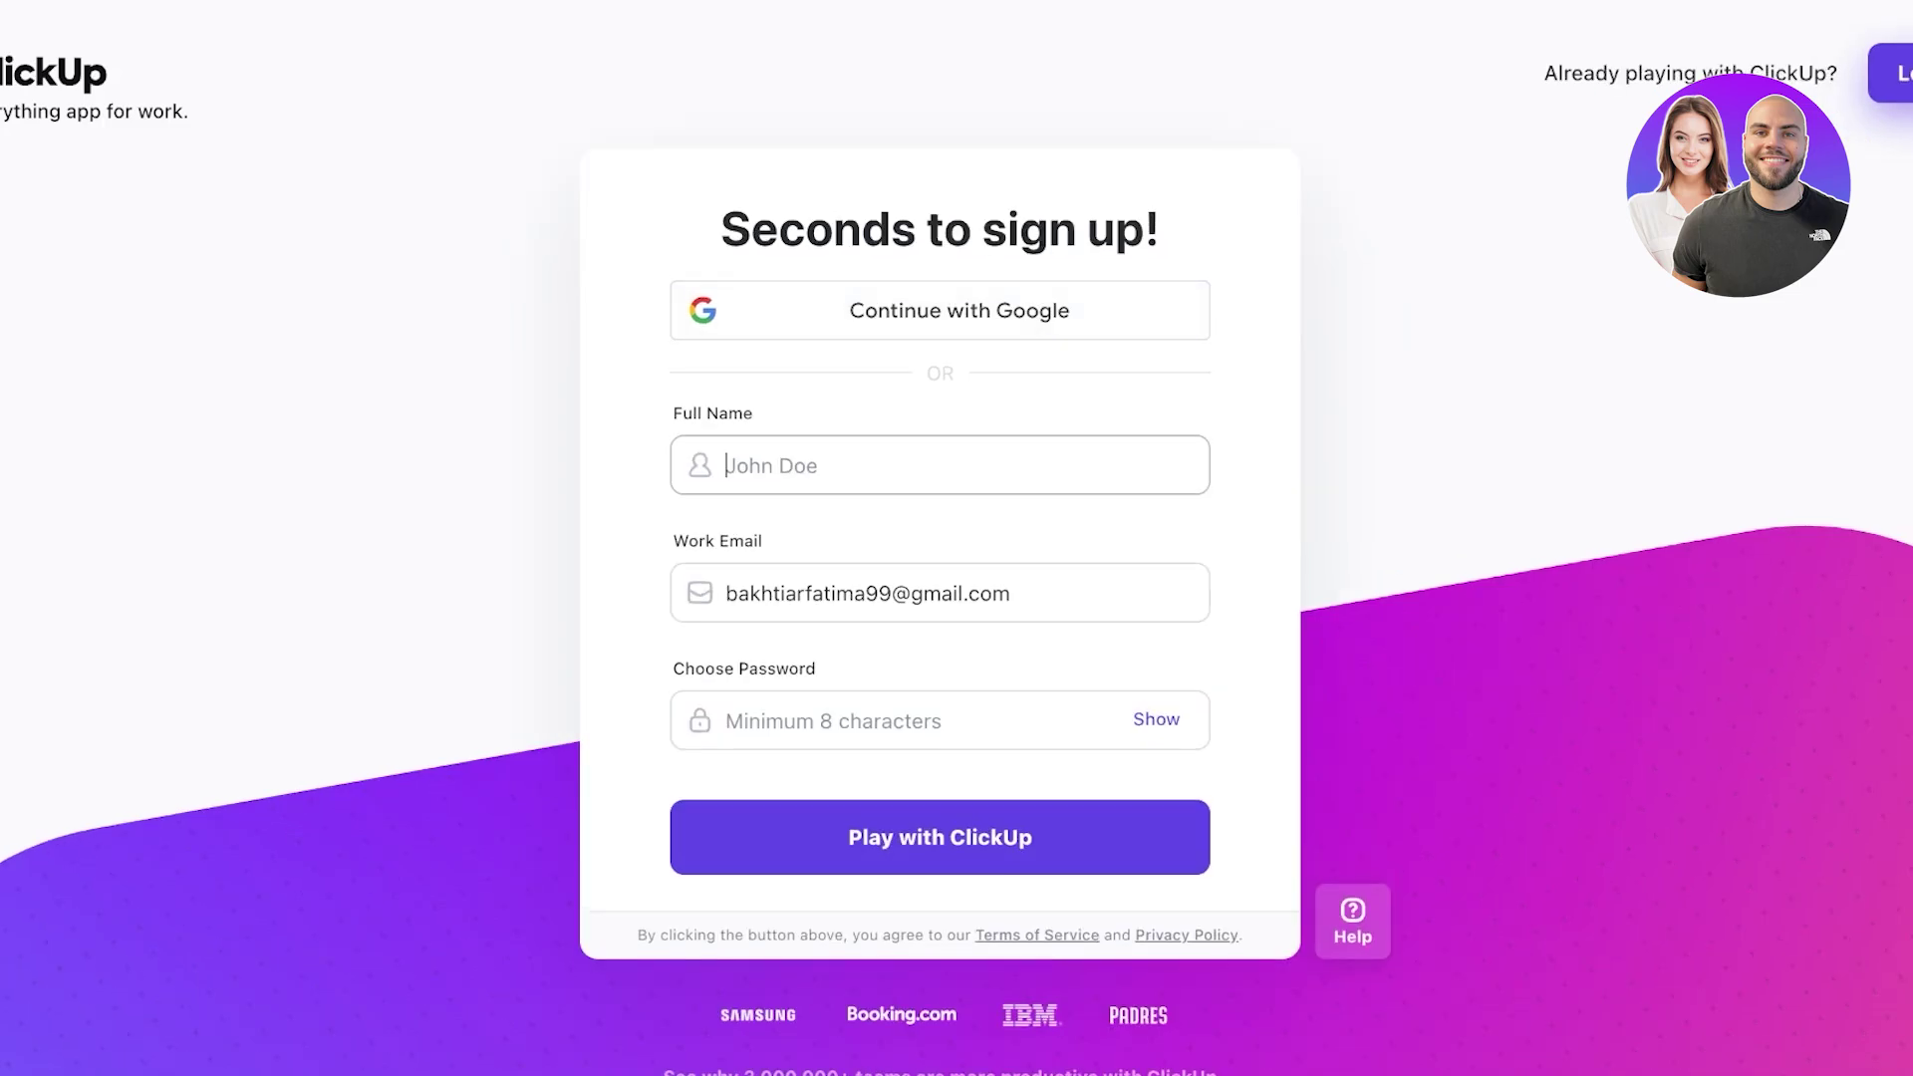
- Fill in the full name, work e-mail and password fields and submit the sign-up form
text(Midge Maisel)
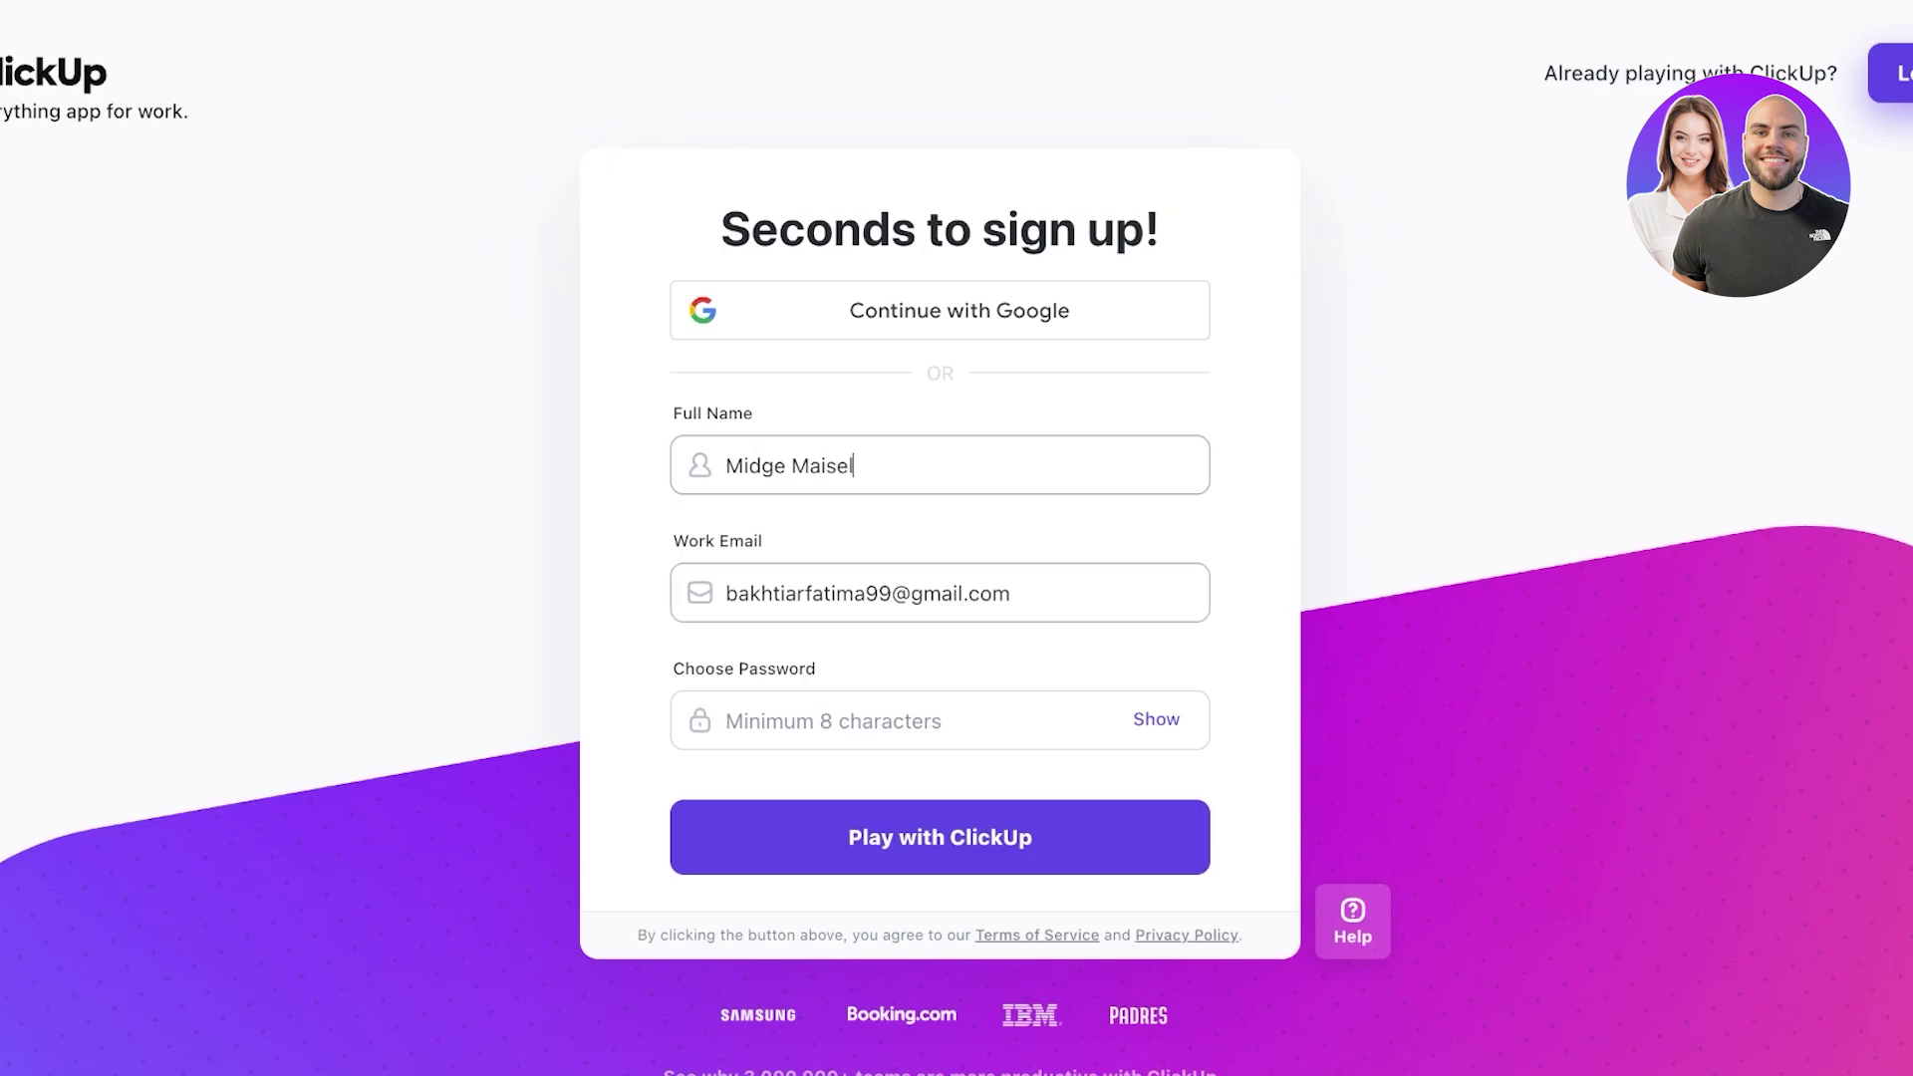
double_click(809, 594)
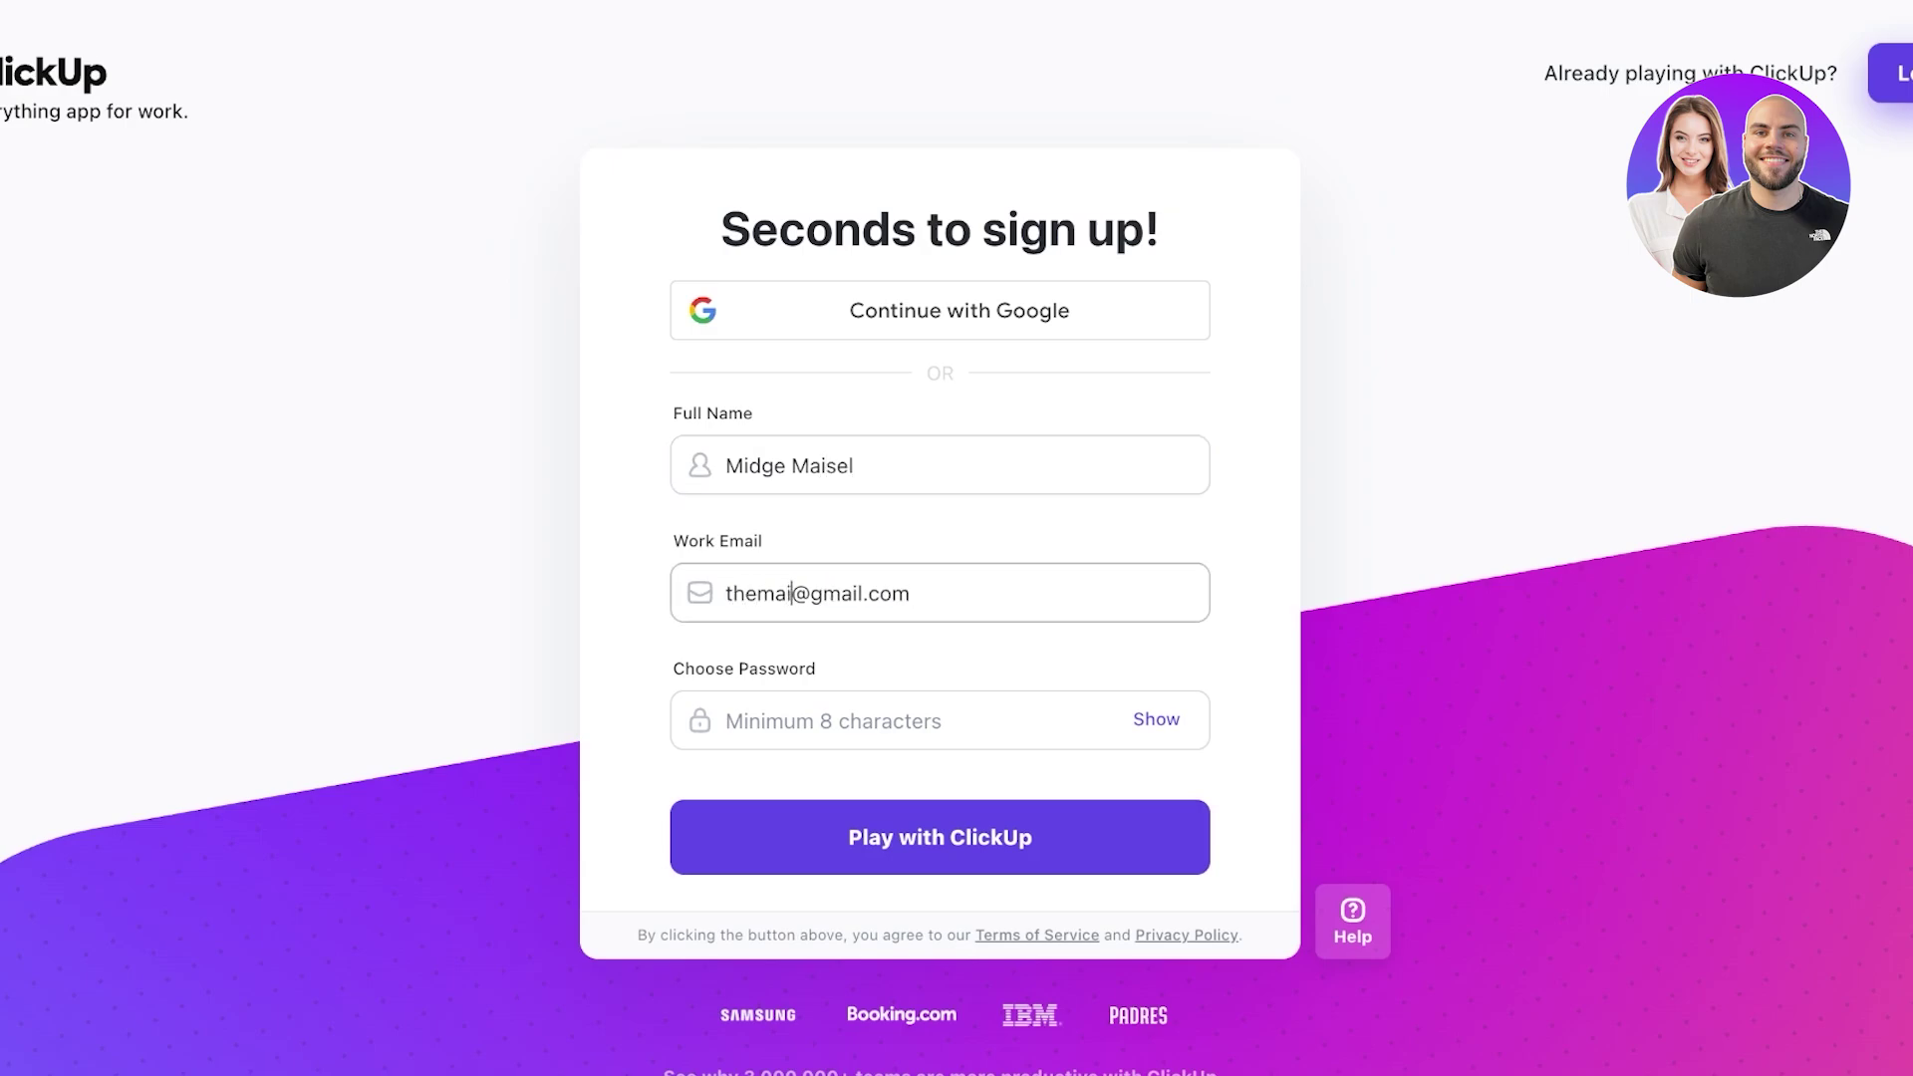
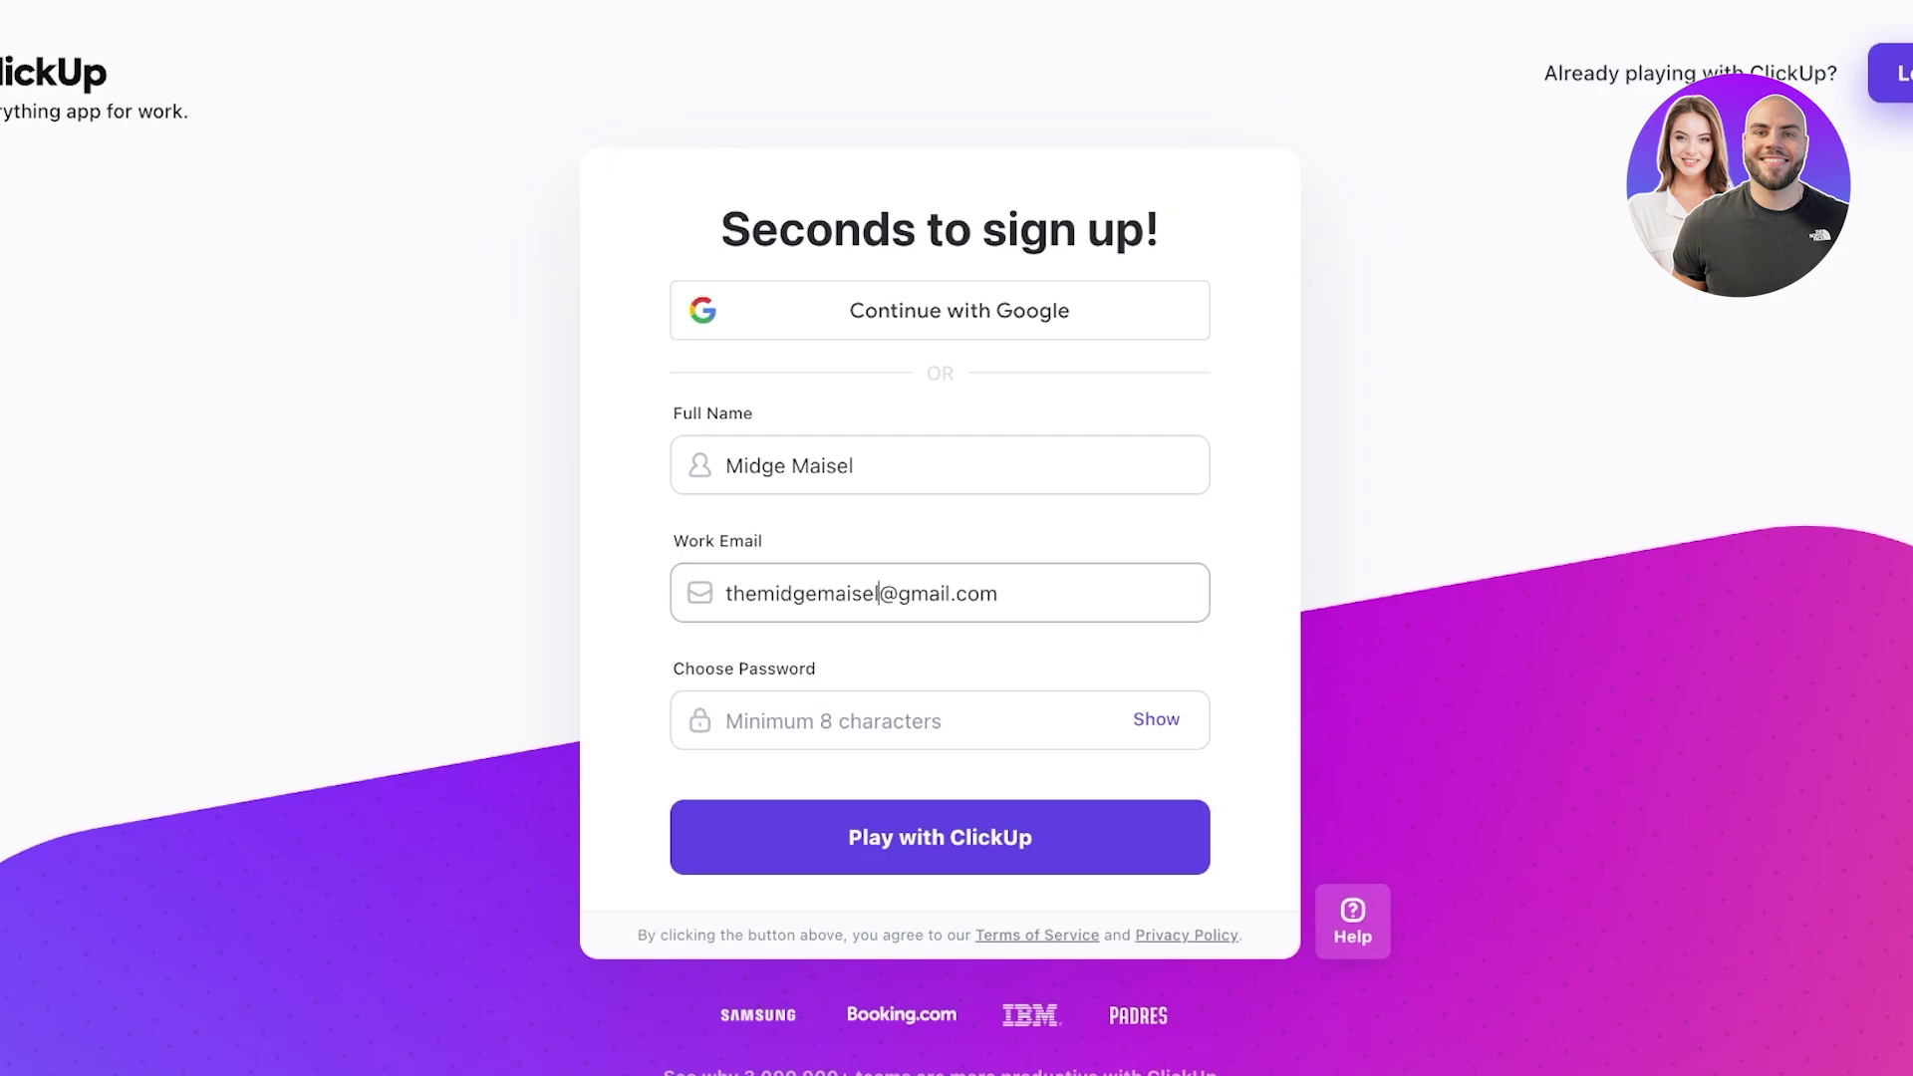
click(797, 721)
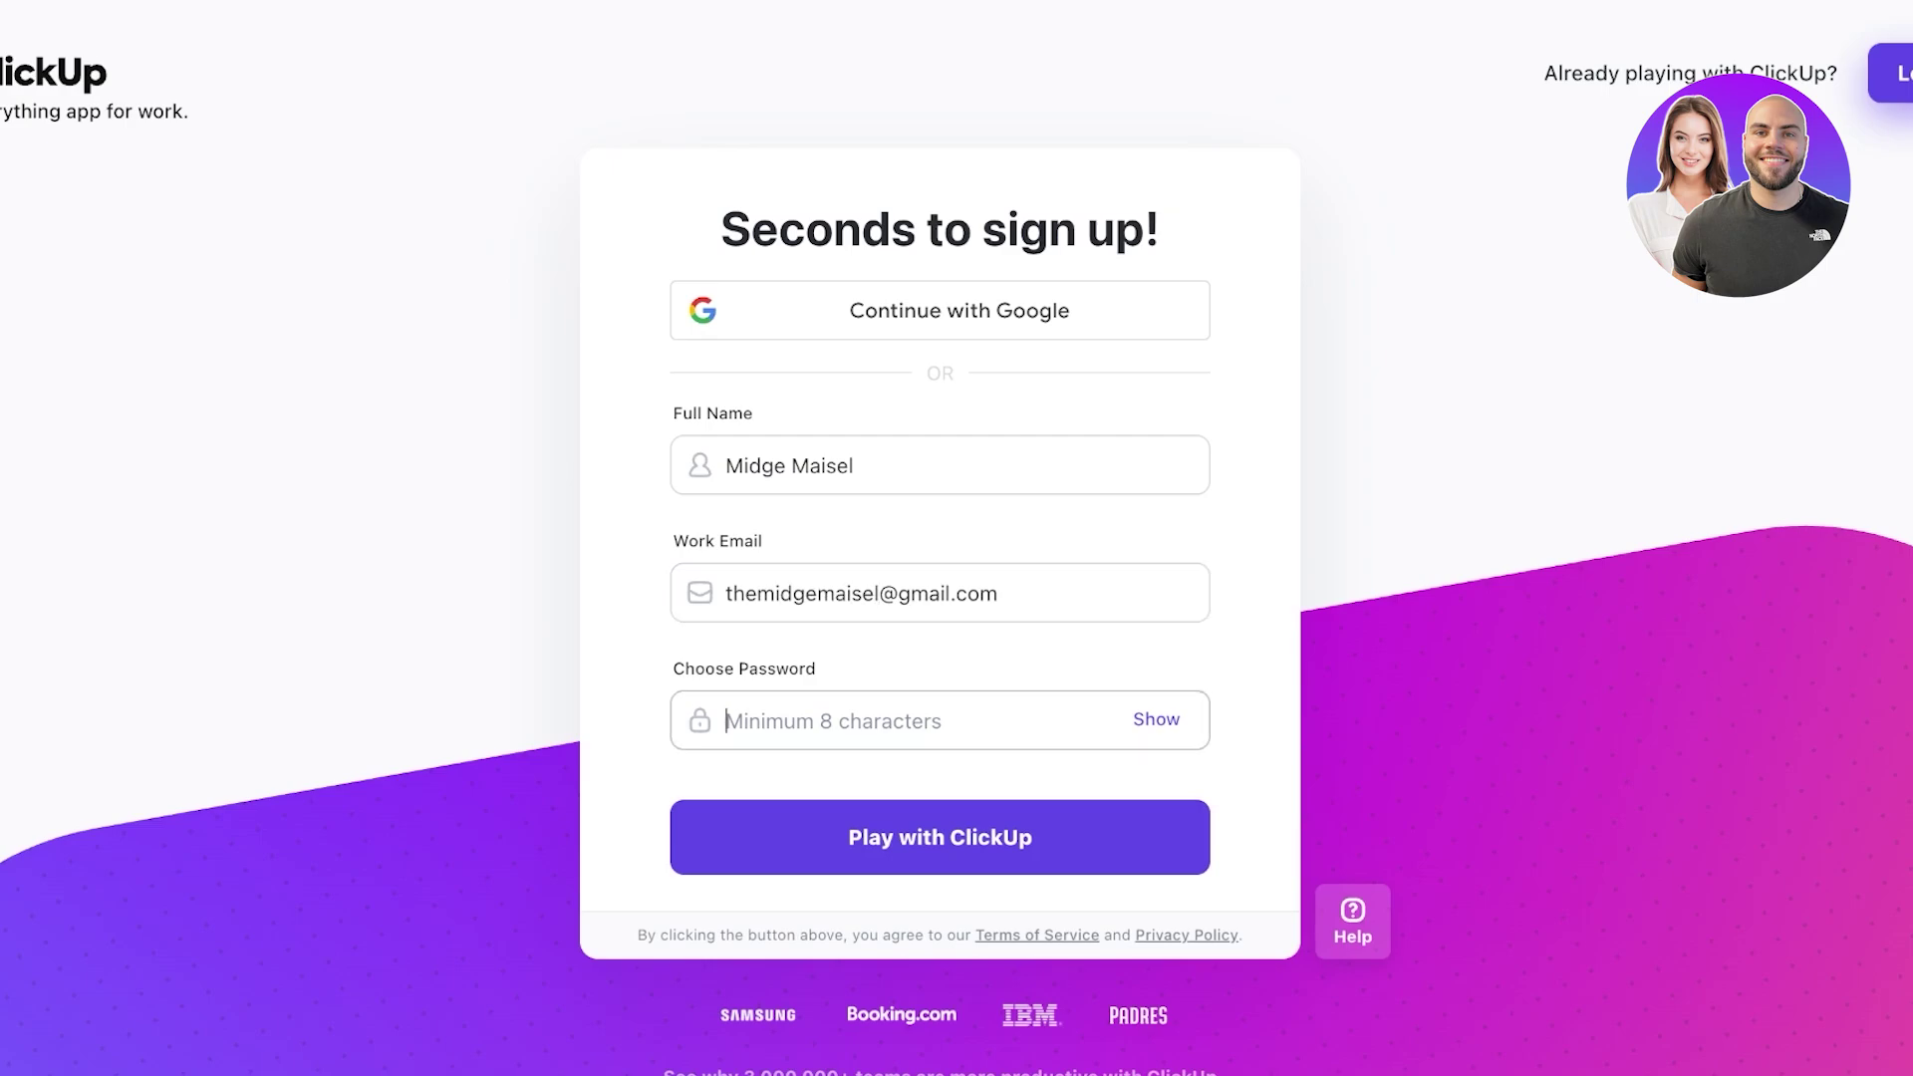
text(•••••••••)
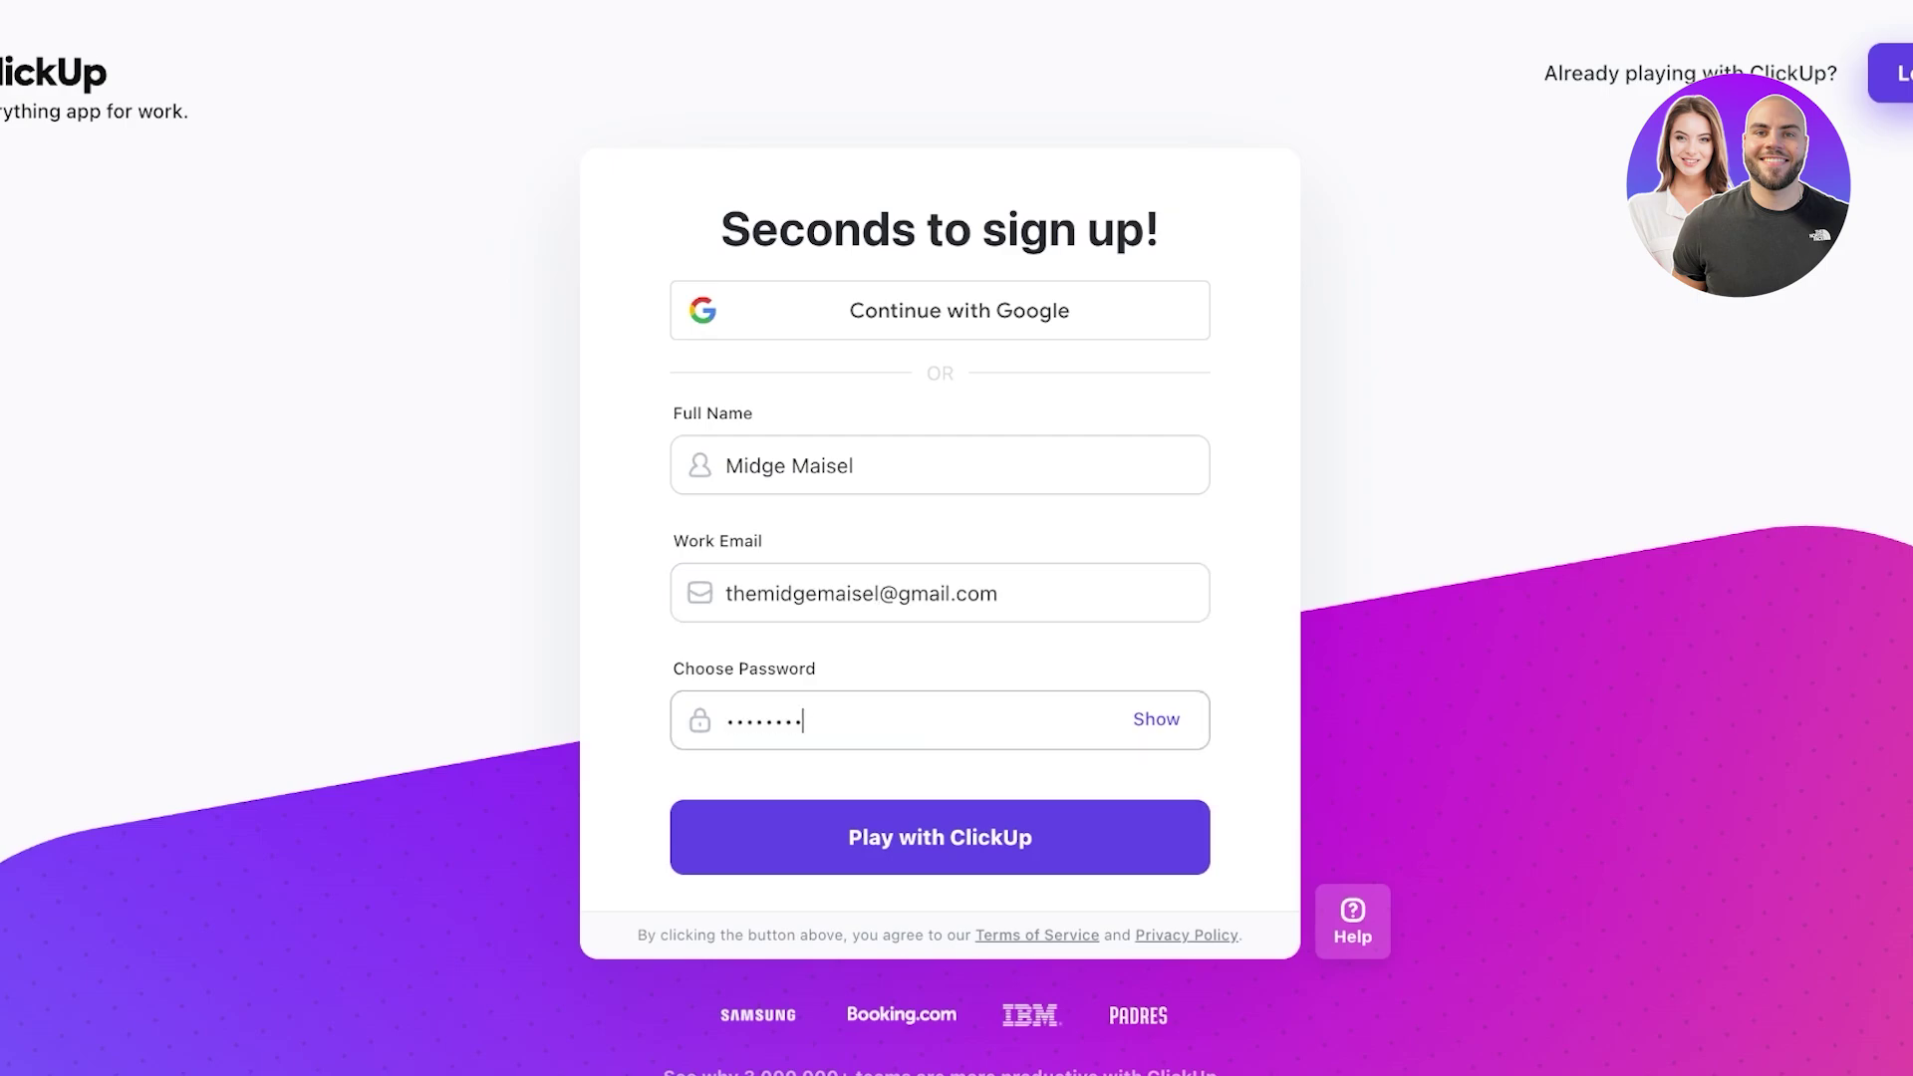
key(Return)
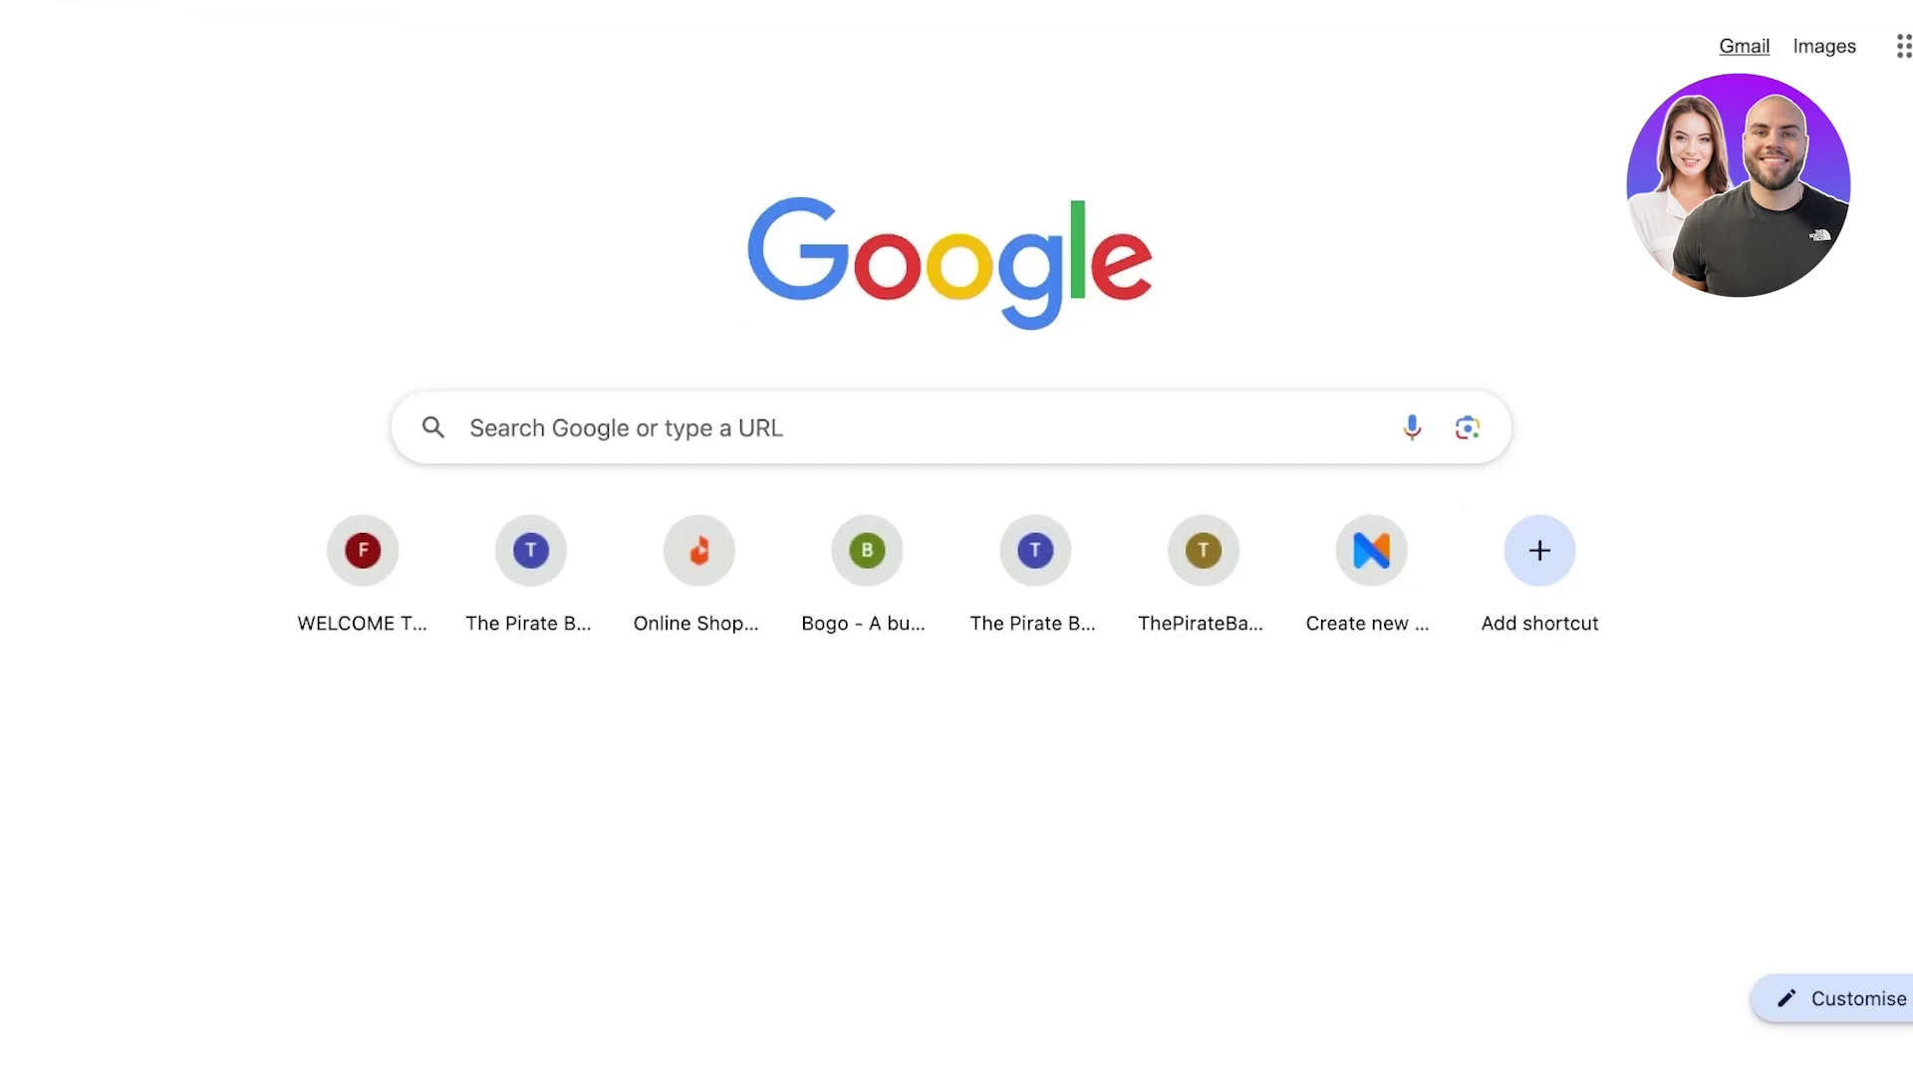
- Open the ClickUp Verification Code email in Gmail and copy the code
click(1744, 46)
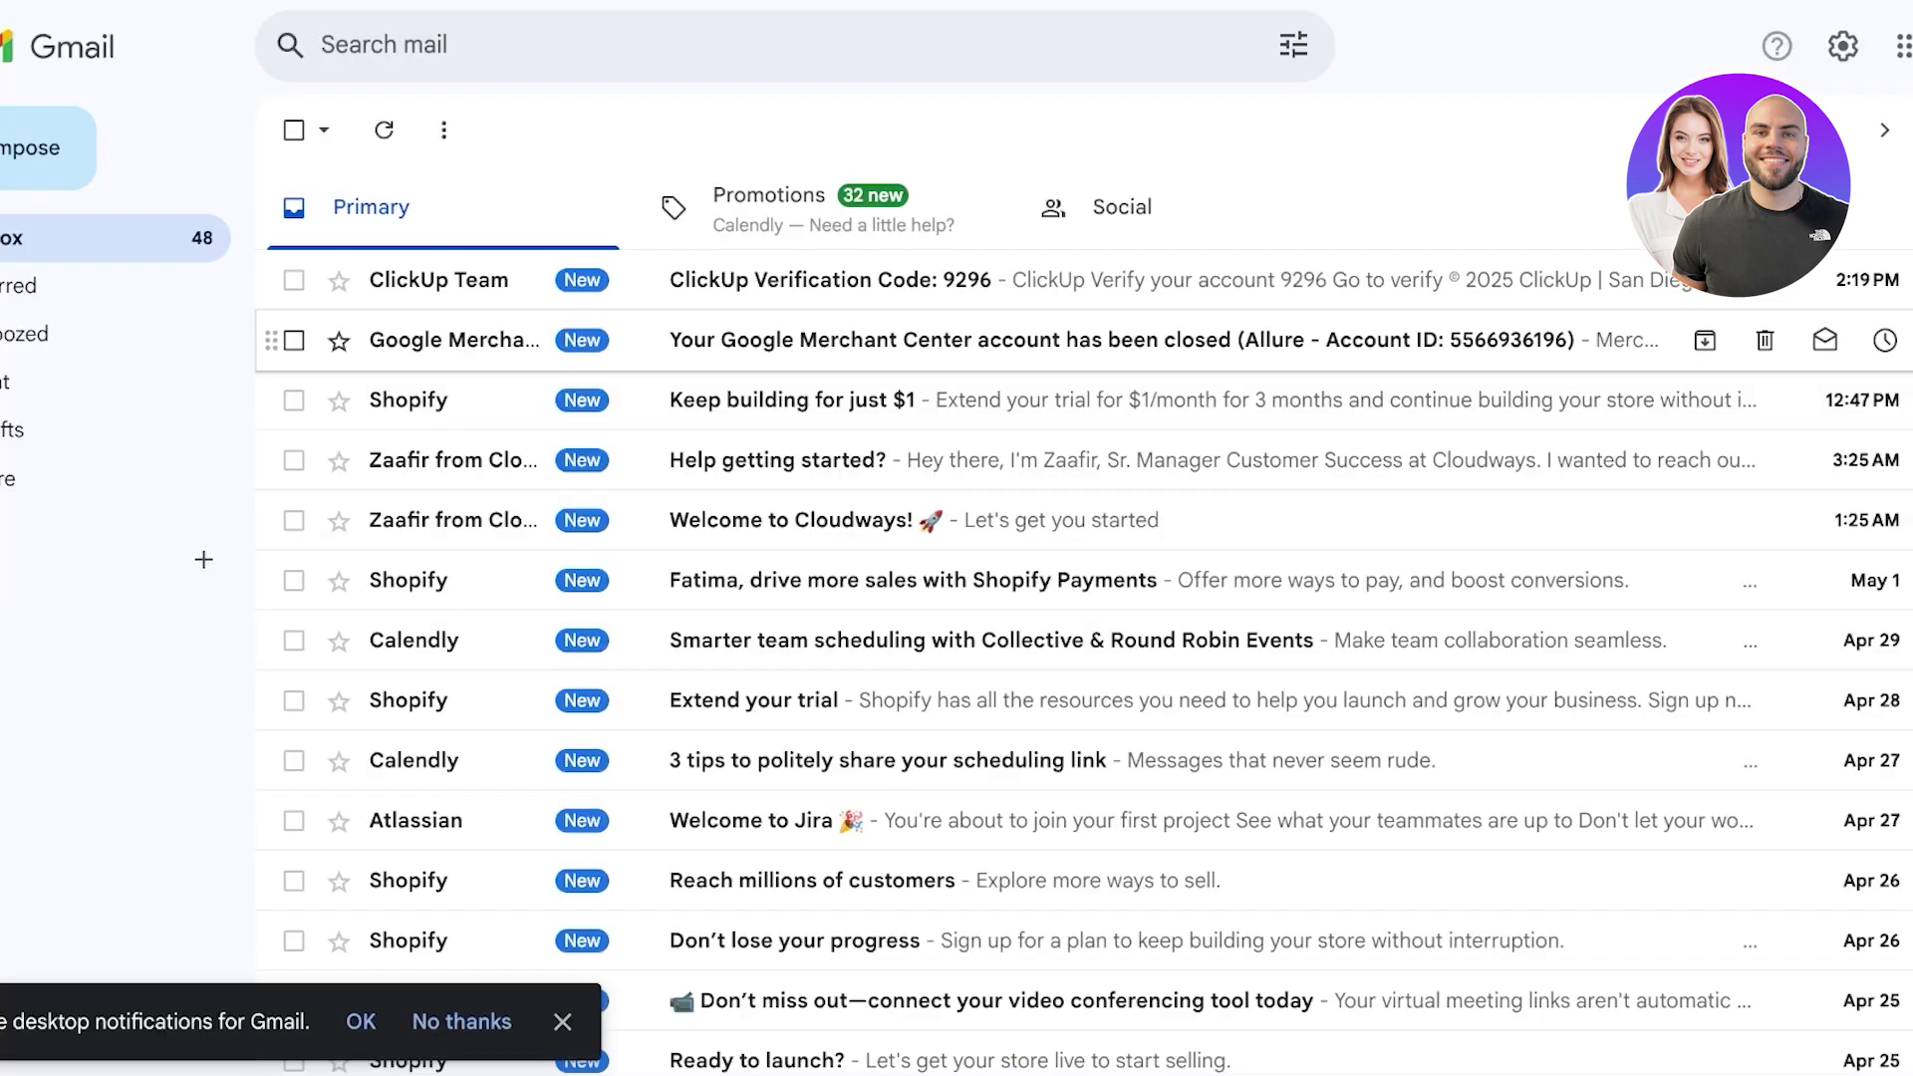
click(728, 280)
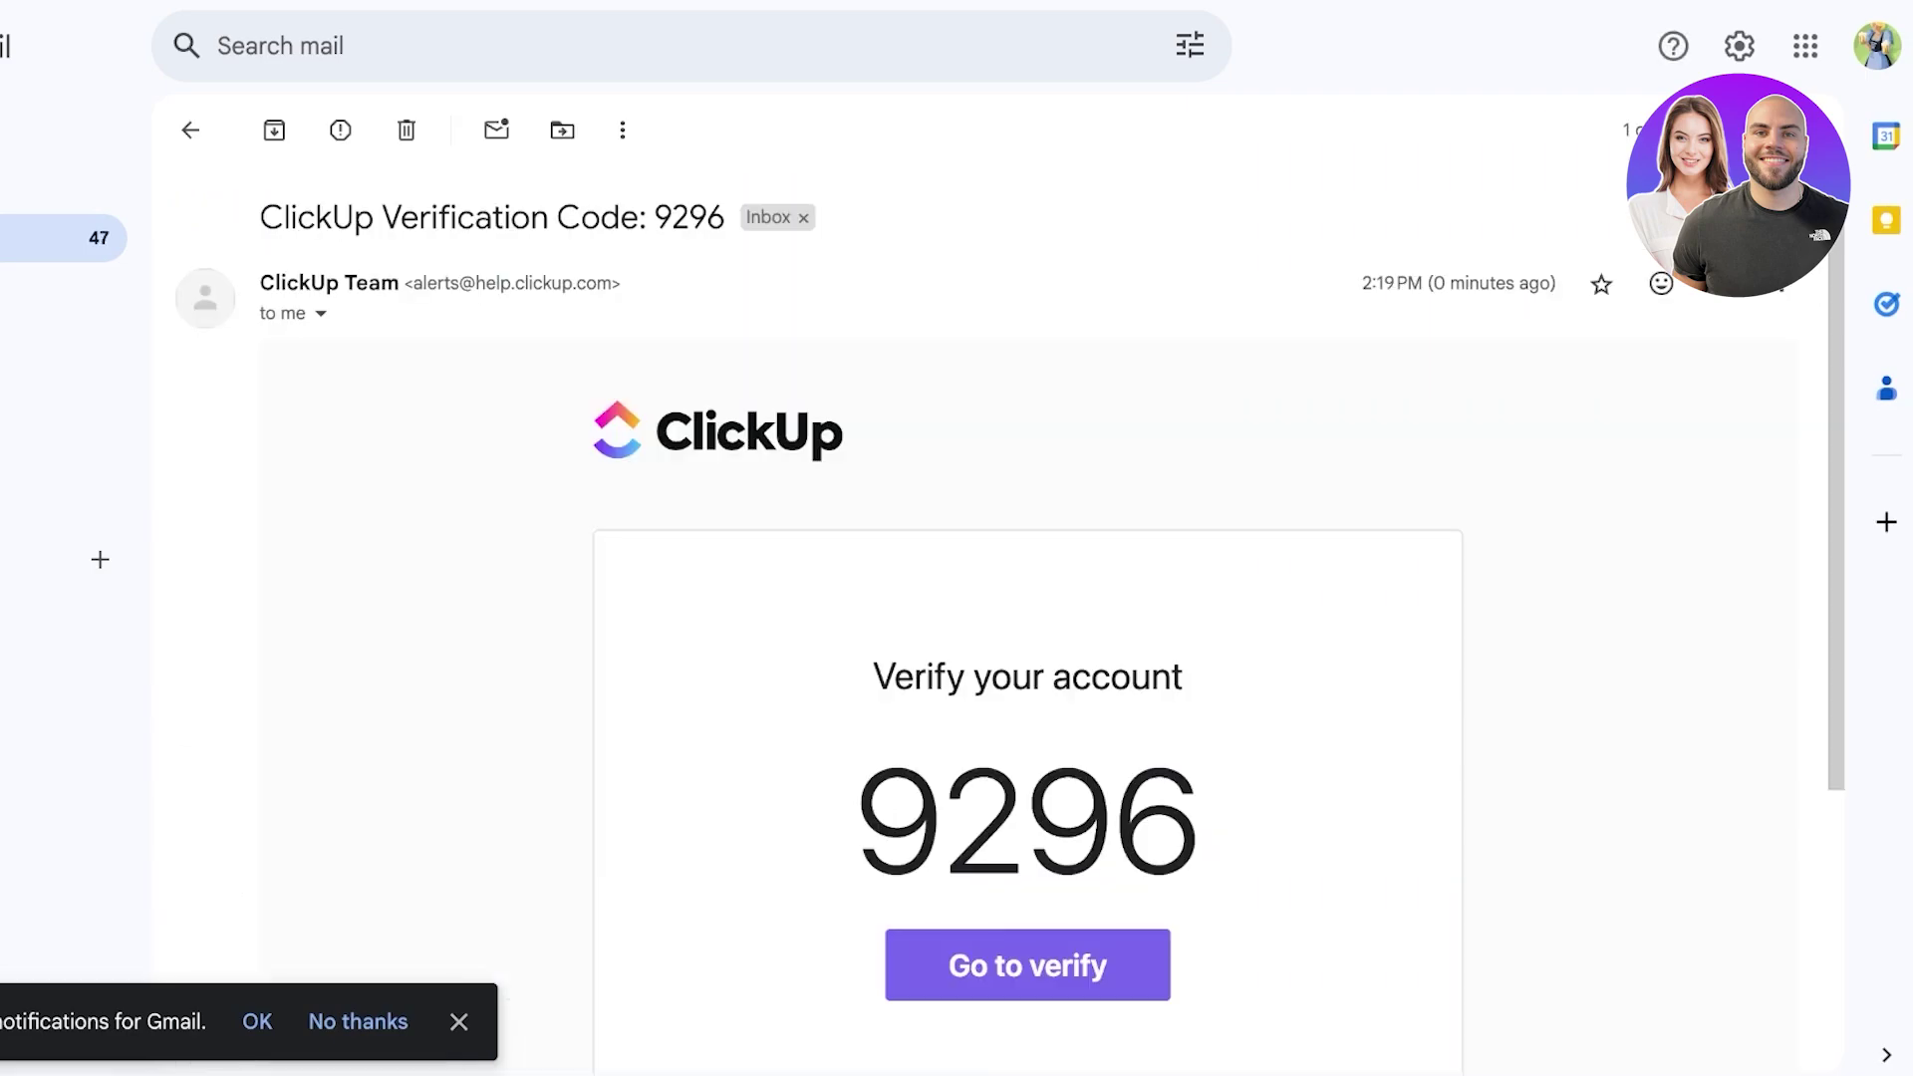
double_click(1028, 821)
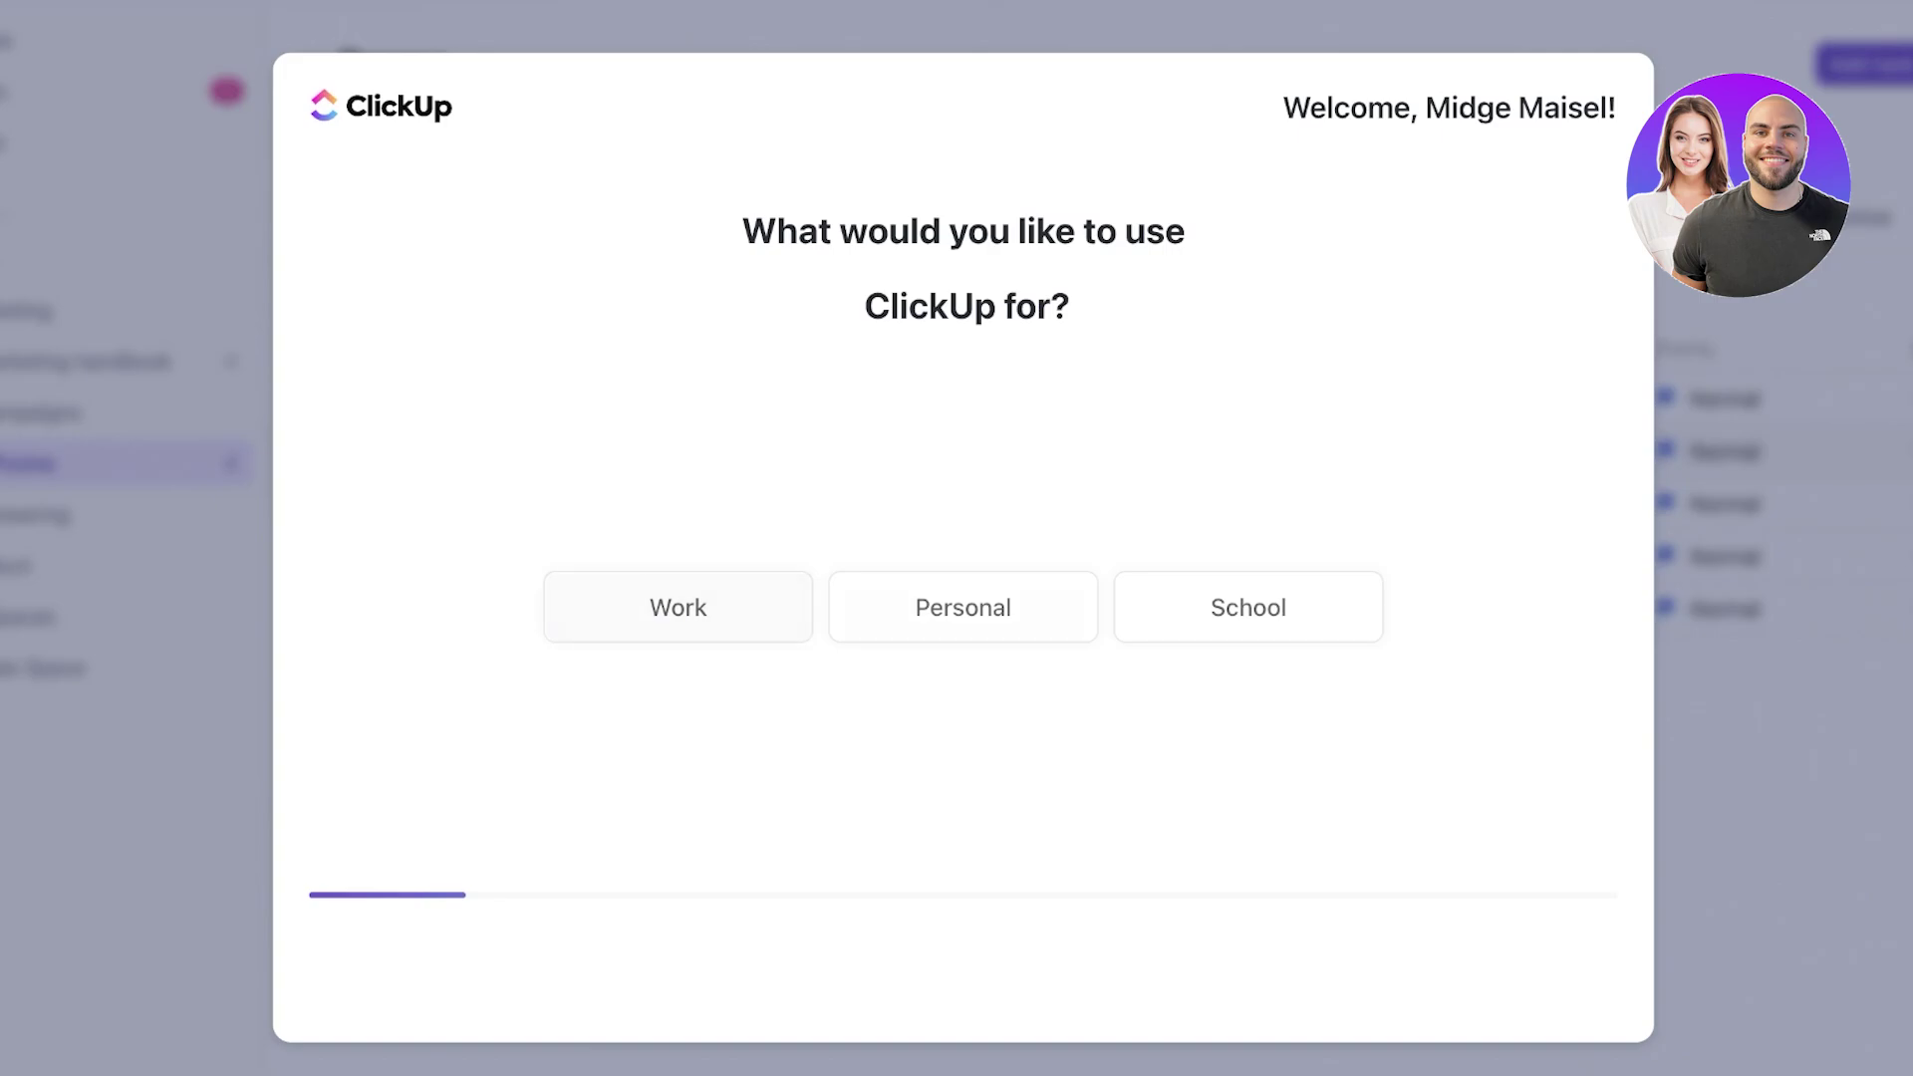
- Answer the usage onboarding questions, invite a teammate by e-mail, and skip the tools and features questions
click(692, 620)
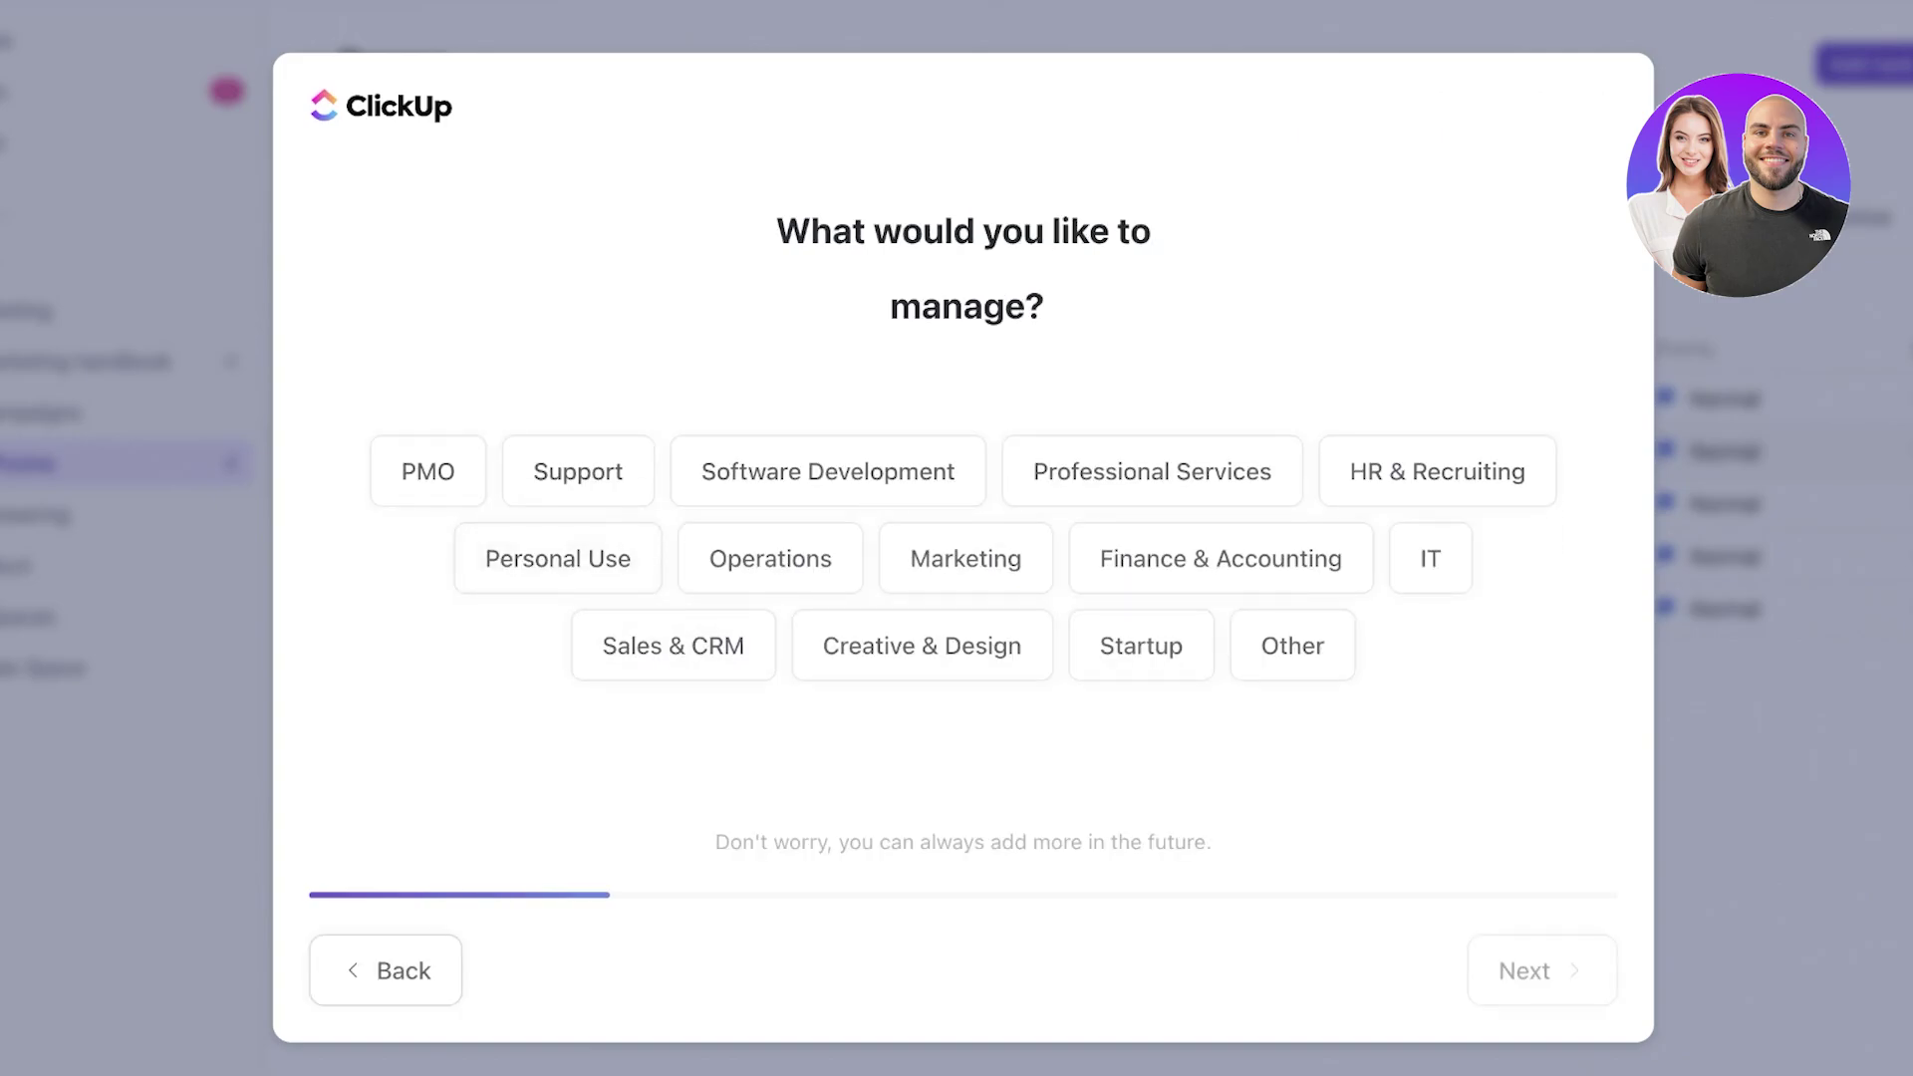
click(590, 576)
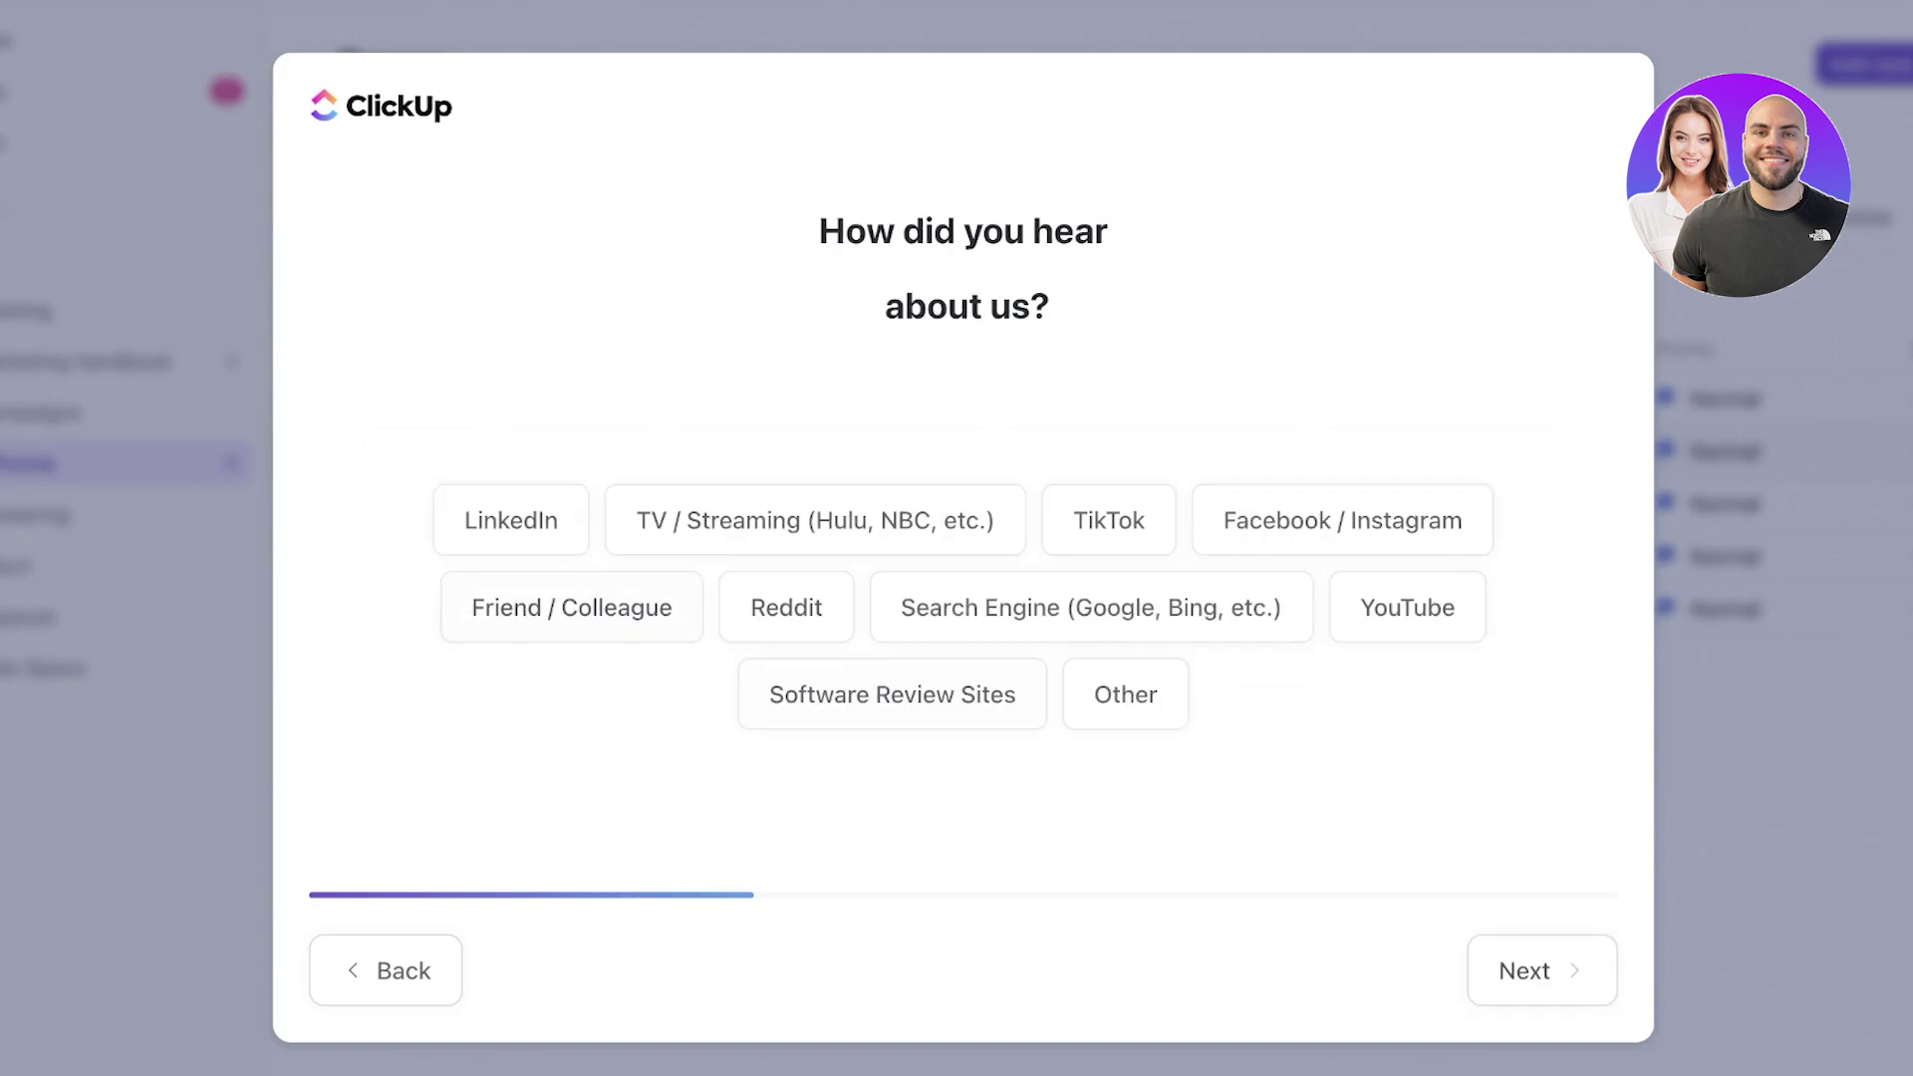
click(511, 520)
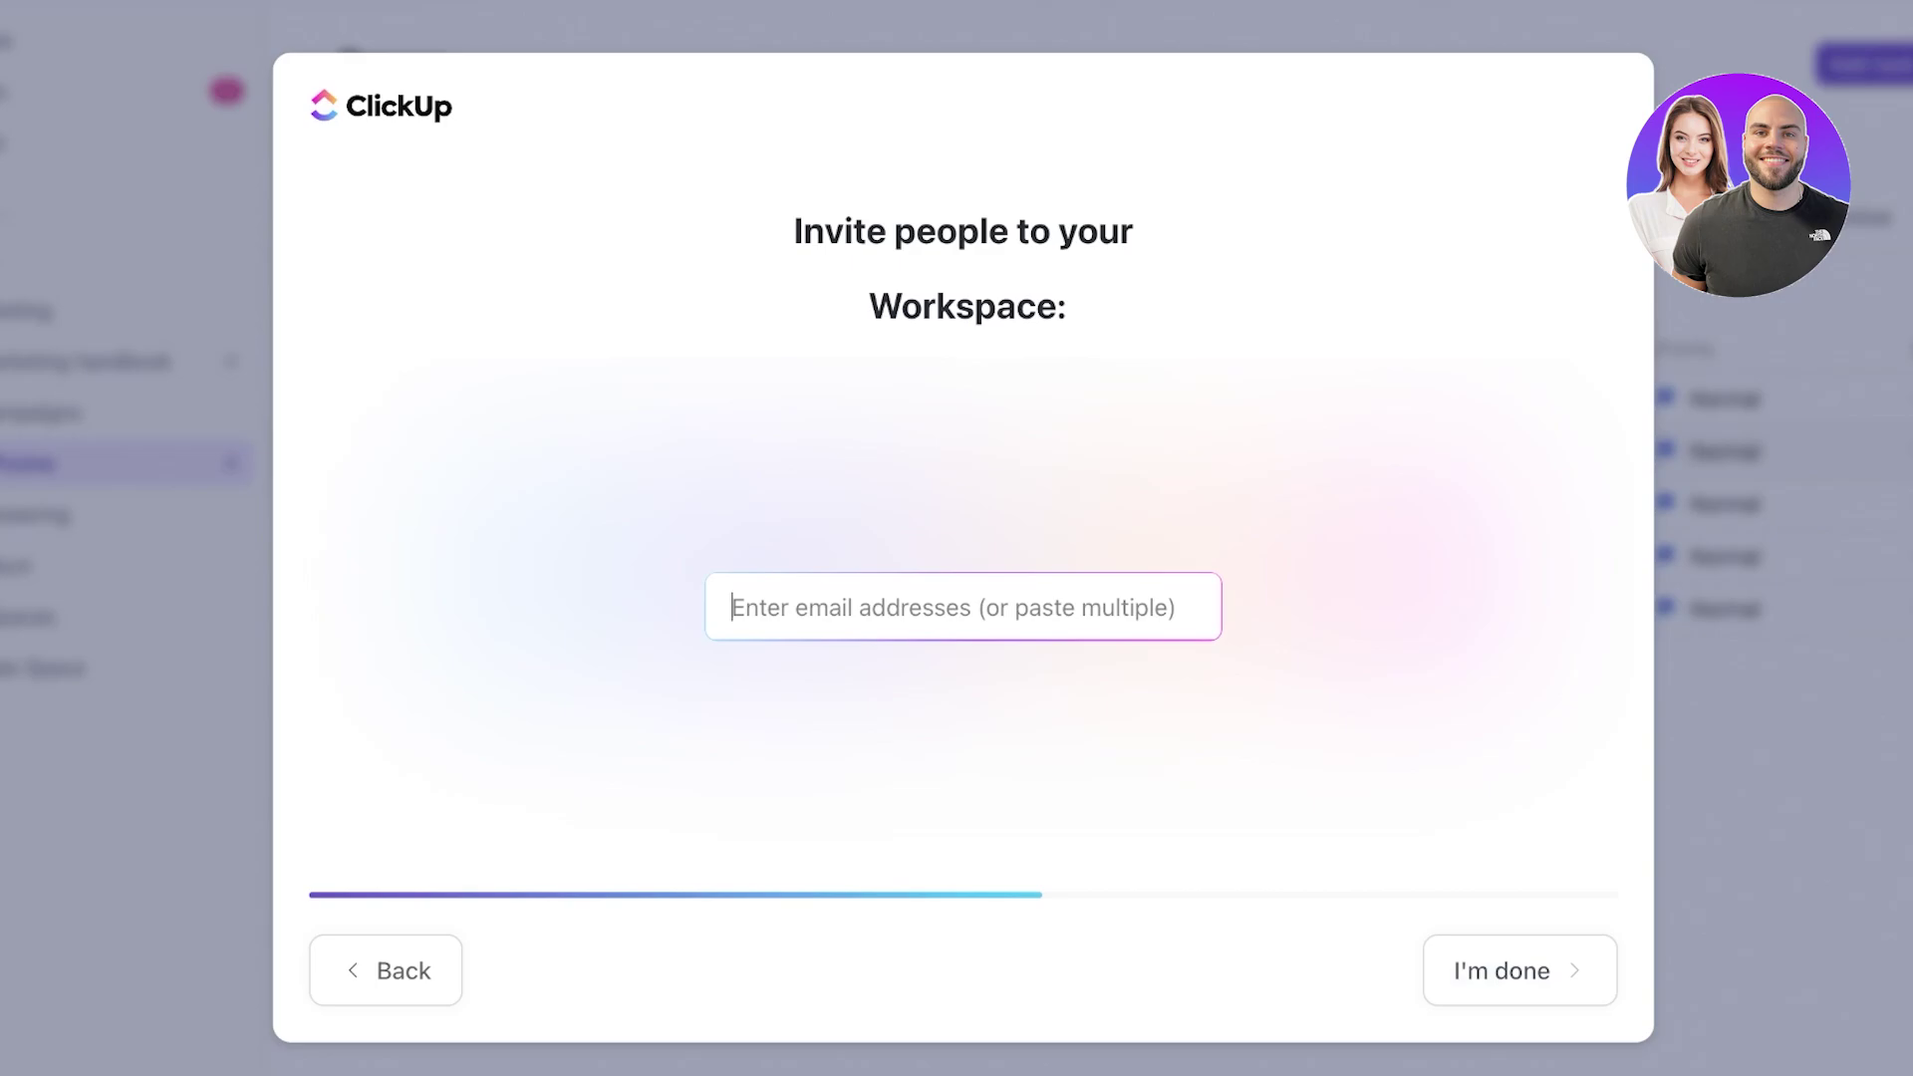
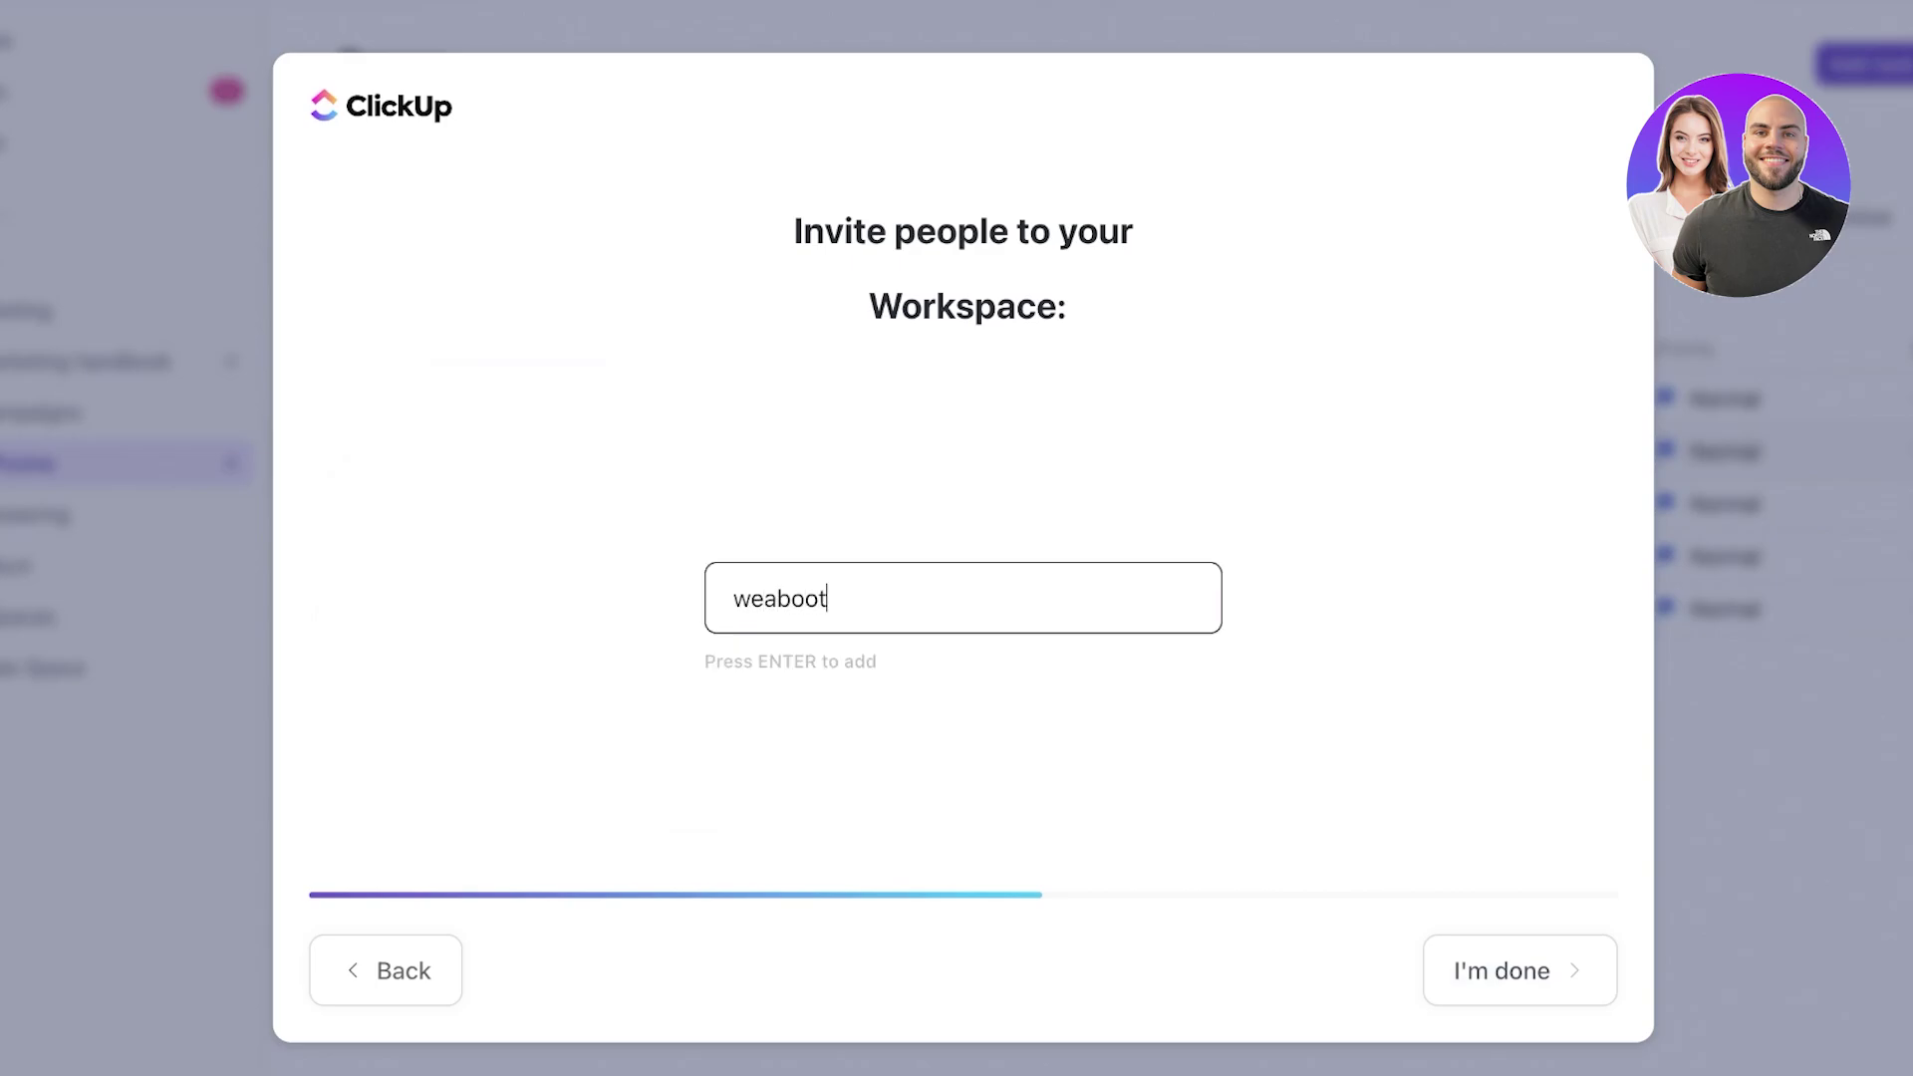
key(Return)
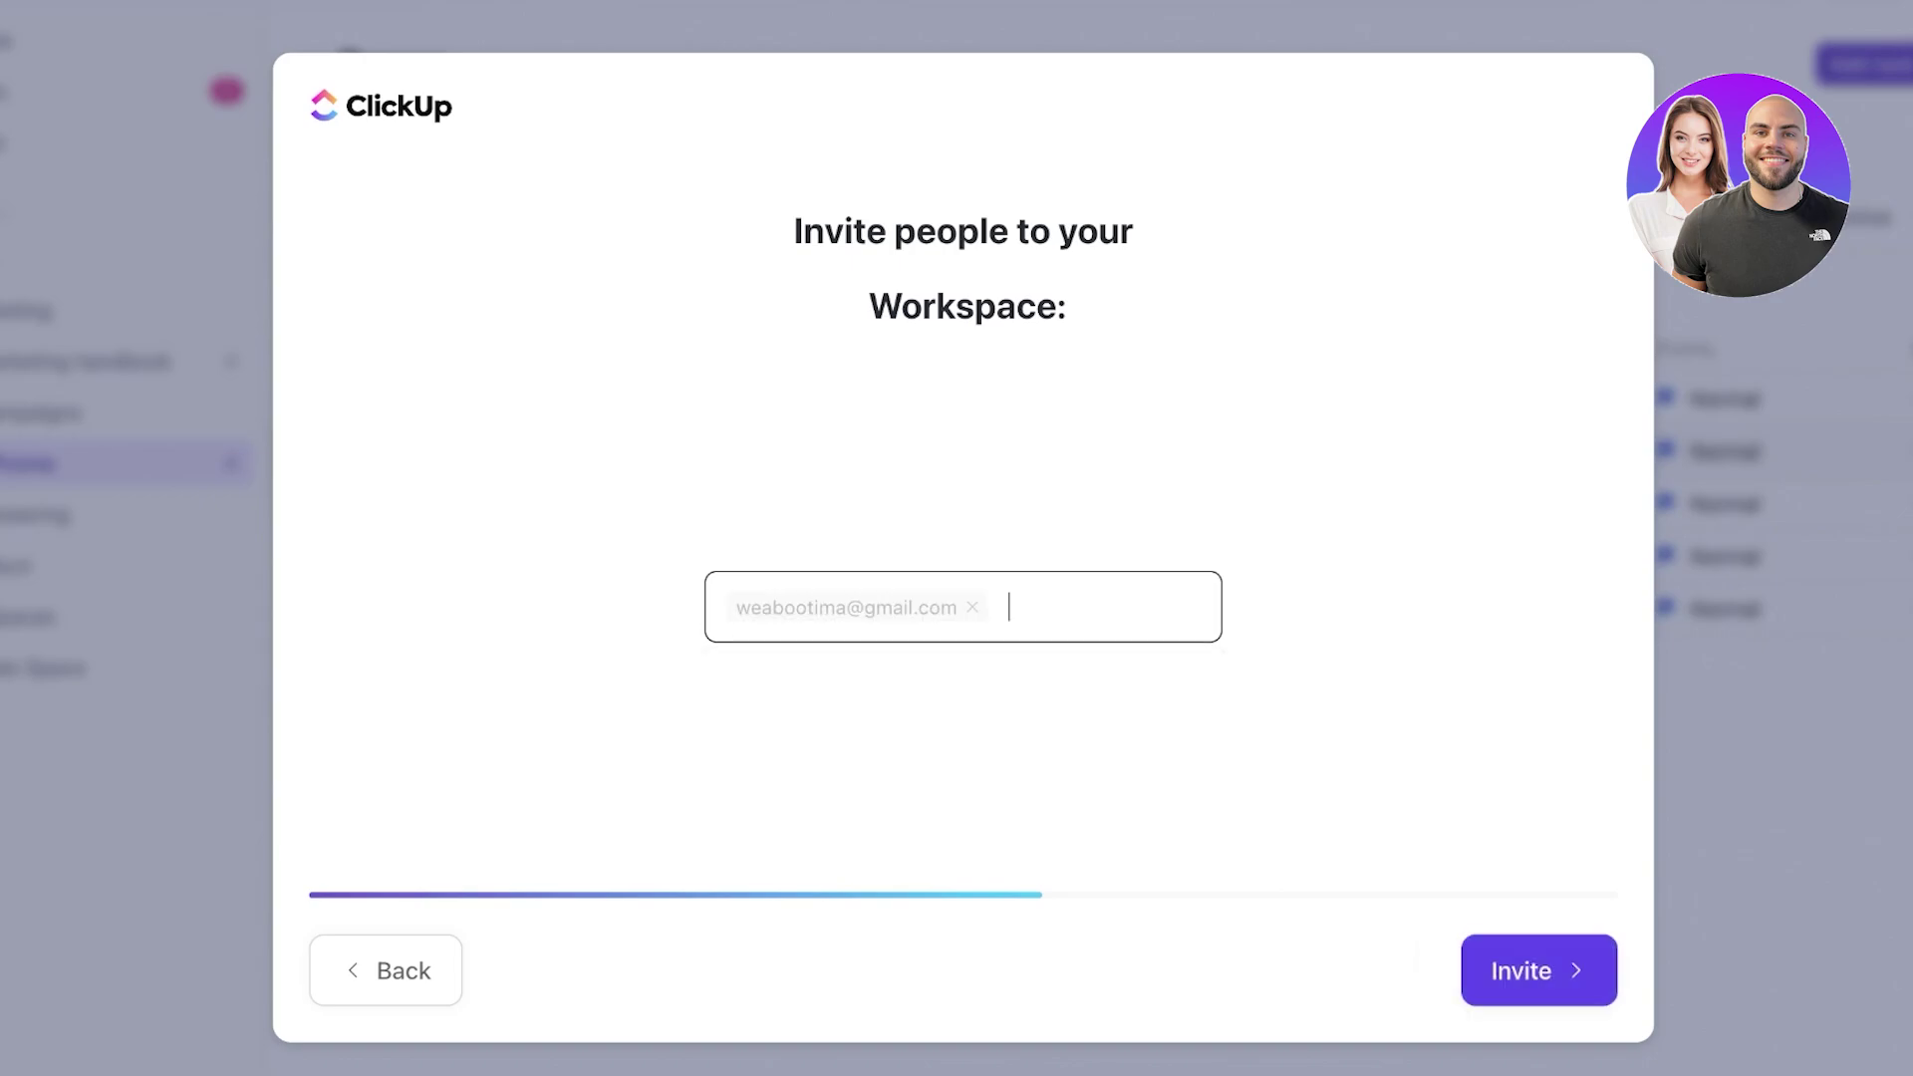
key(Return)
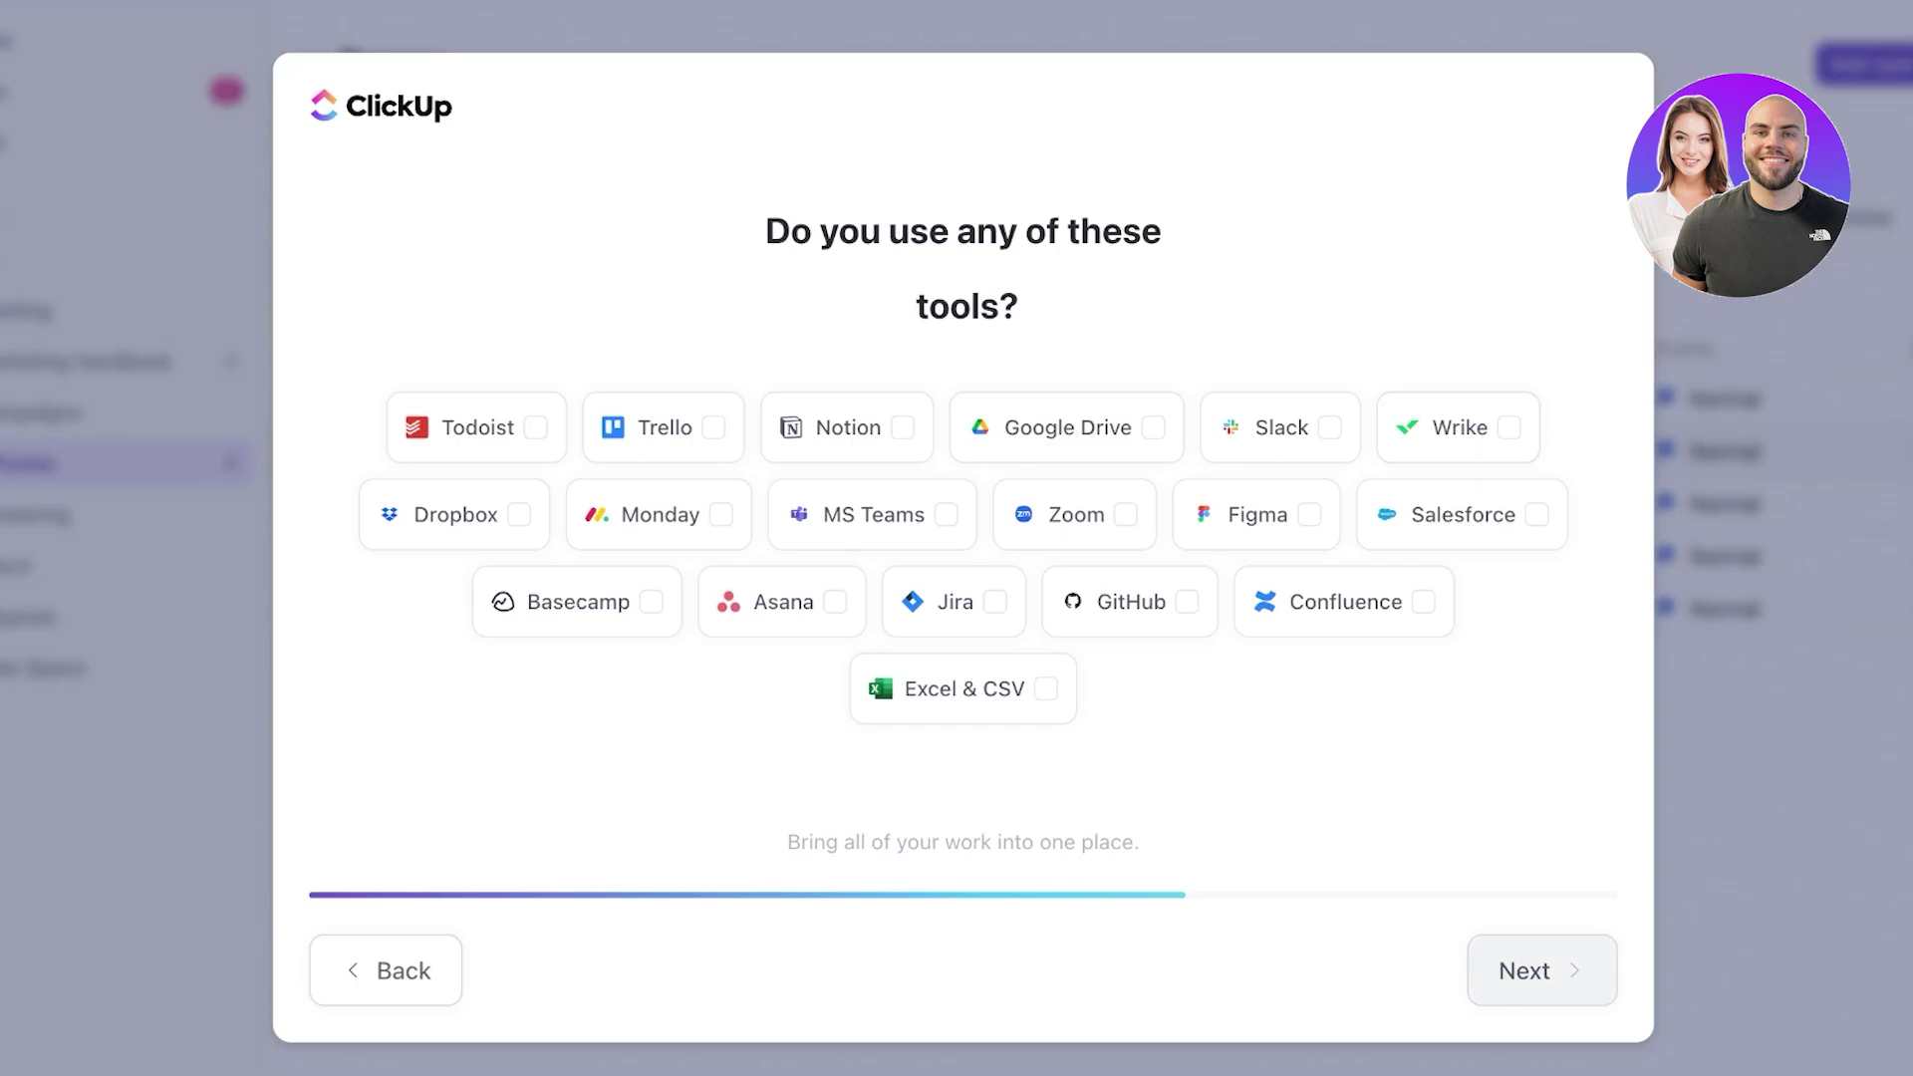
click(1542, 971)
click(1542, 971)
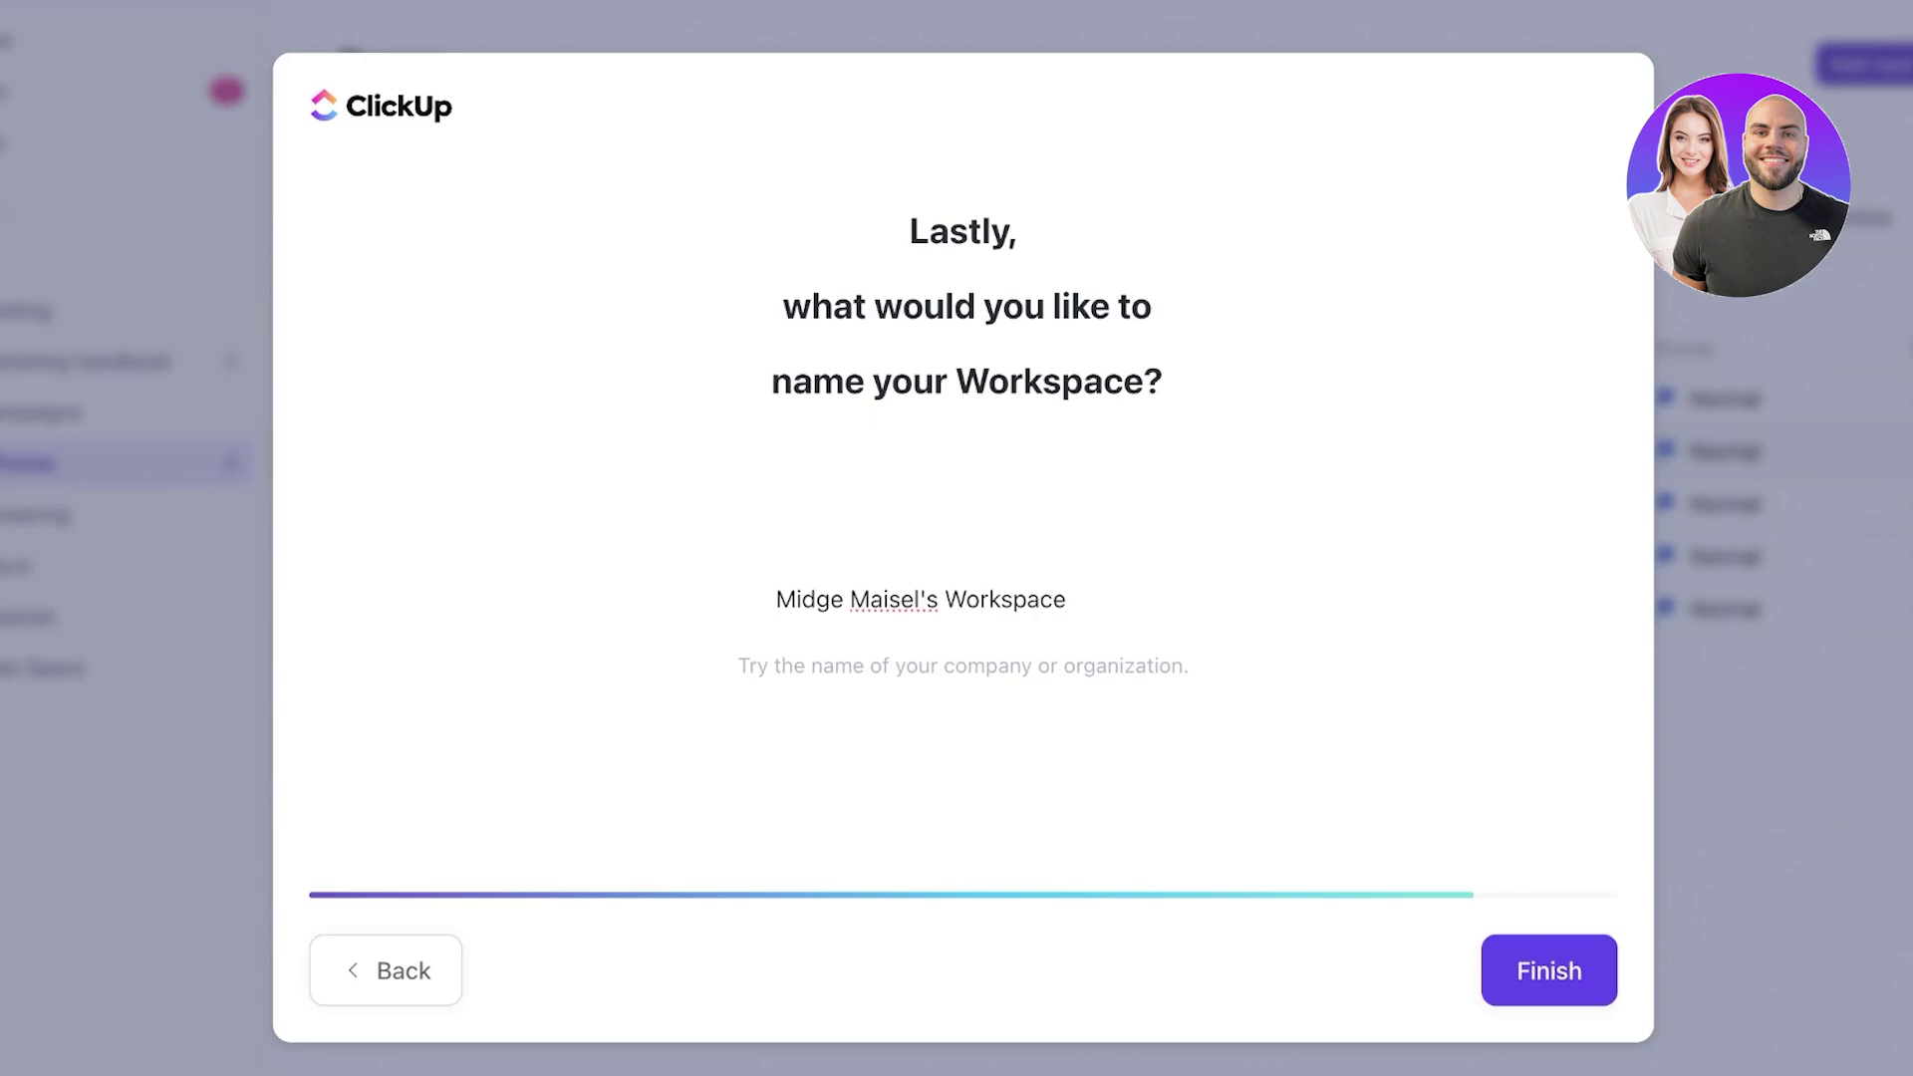
- Replace the suggested workspace name with the owner's full name and finish setup
double_click(1006, 599)
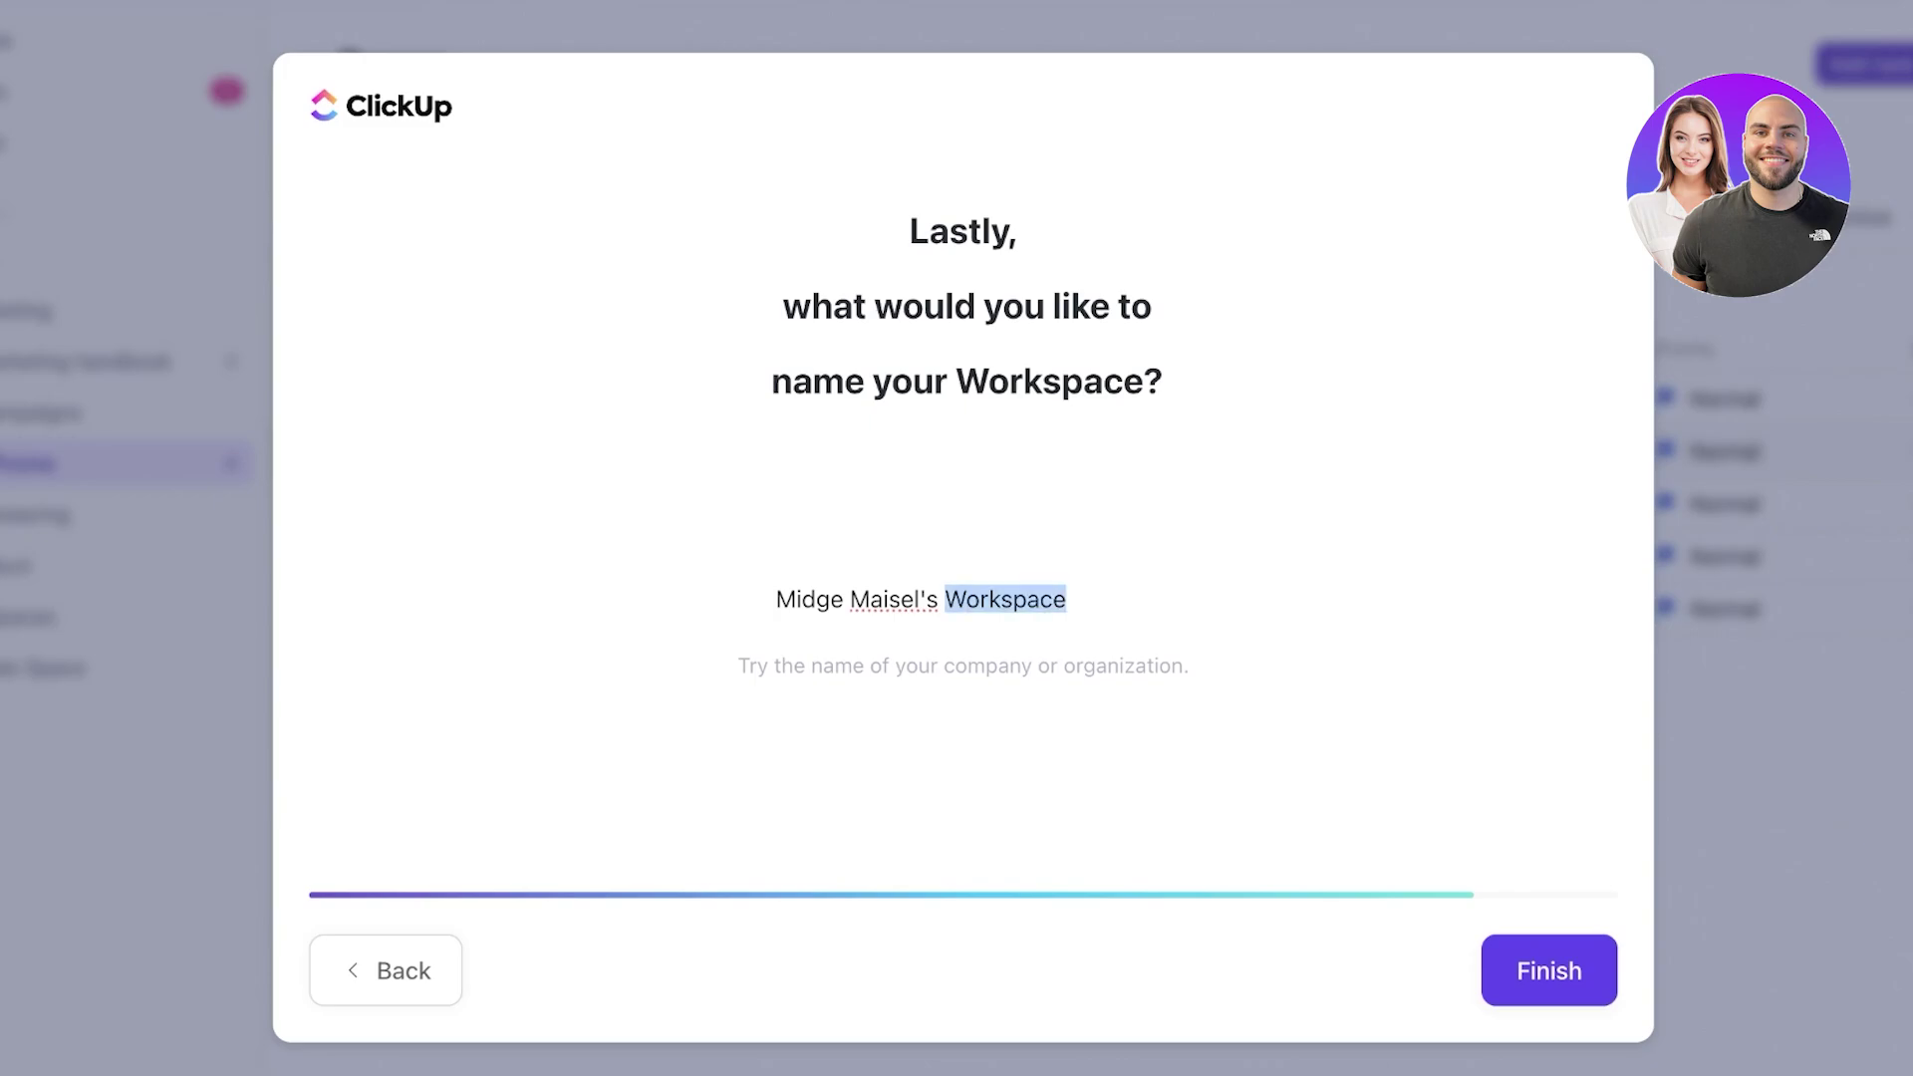
drag(1073, 599, 775, 599)
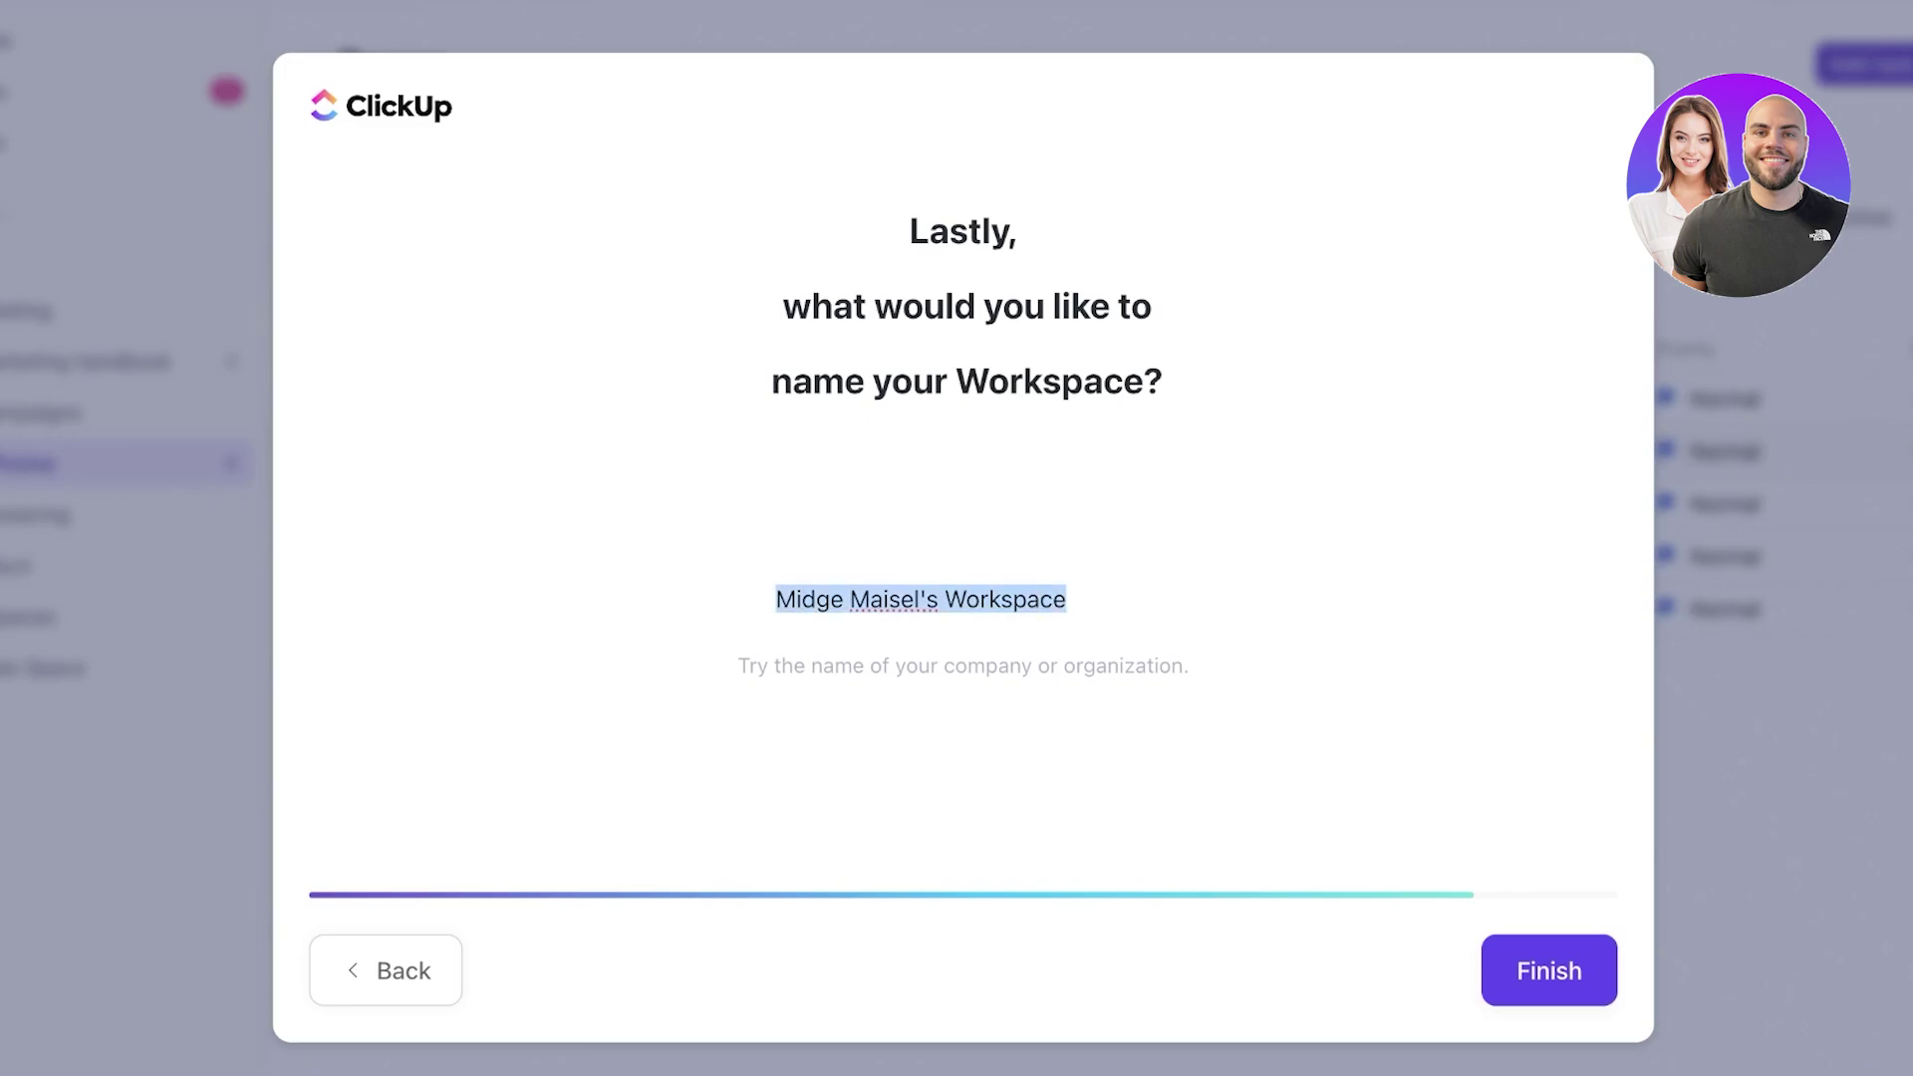
key(BackSpace)
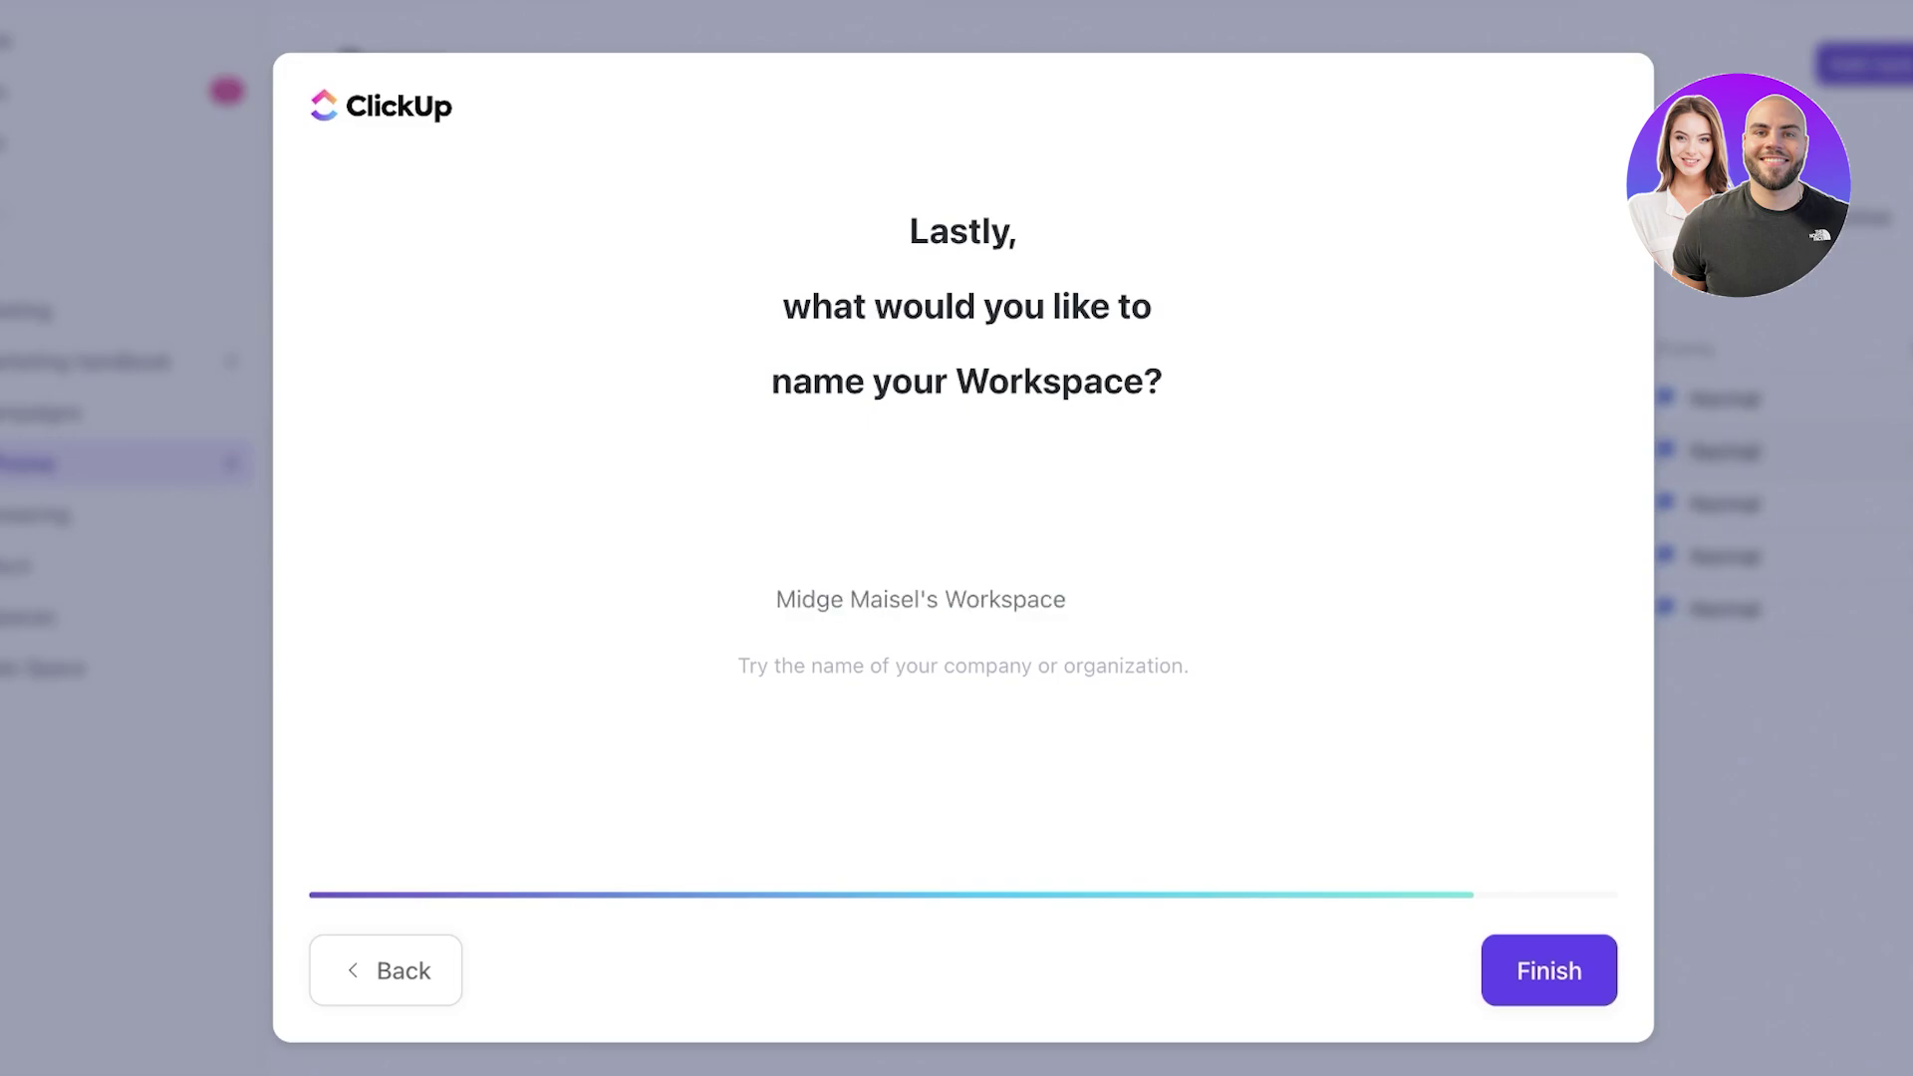
text(B)
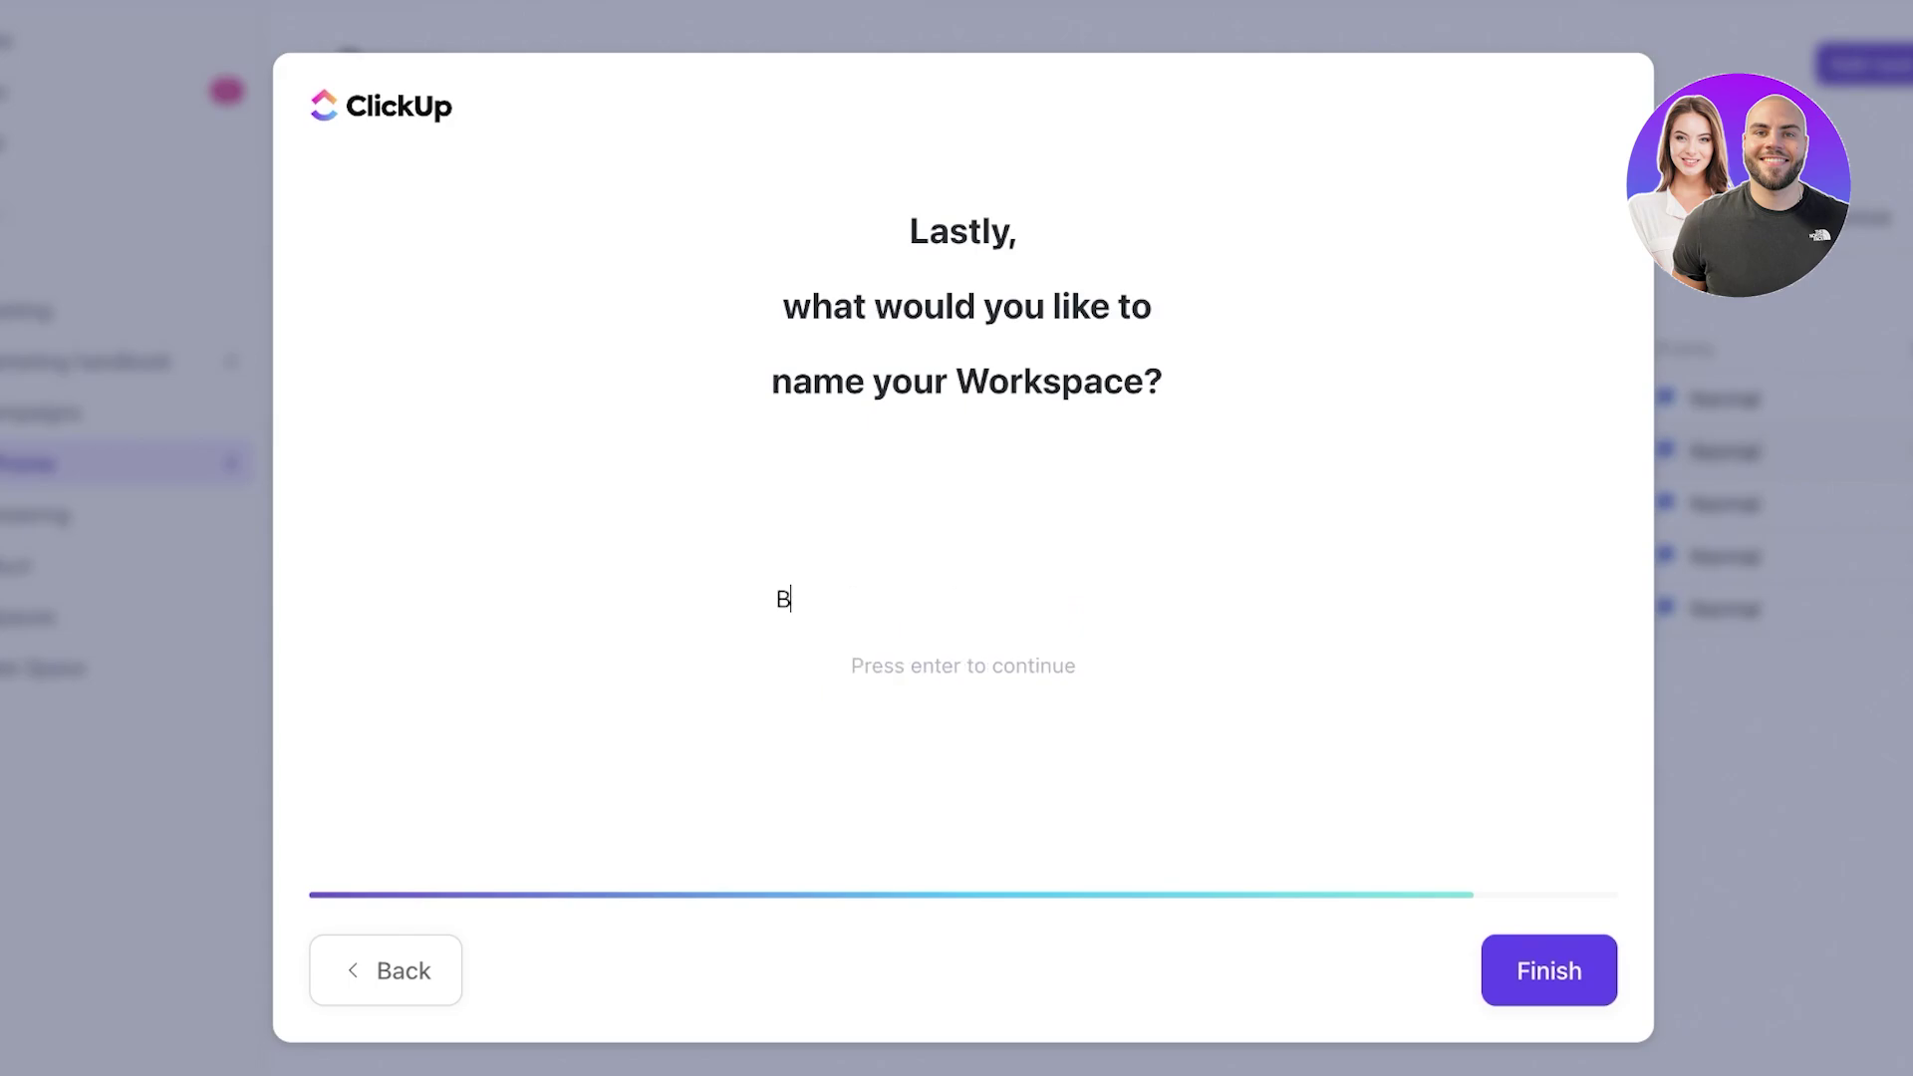
key(BackSpace)
text(Midge Maisel)
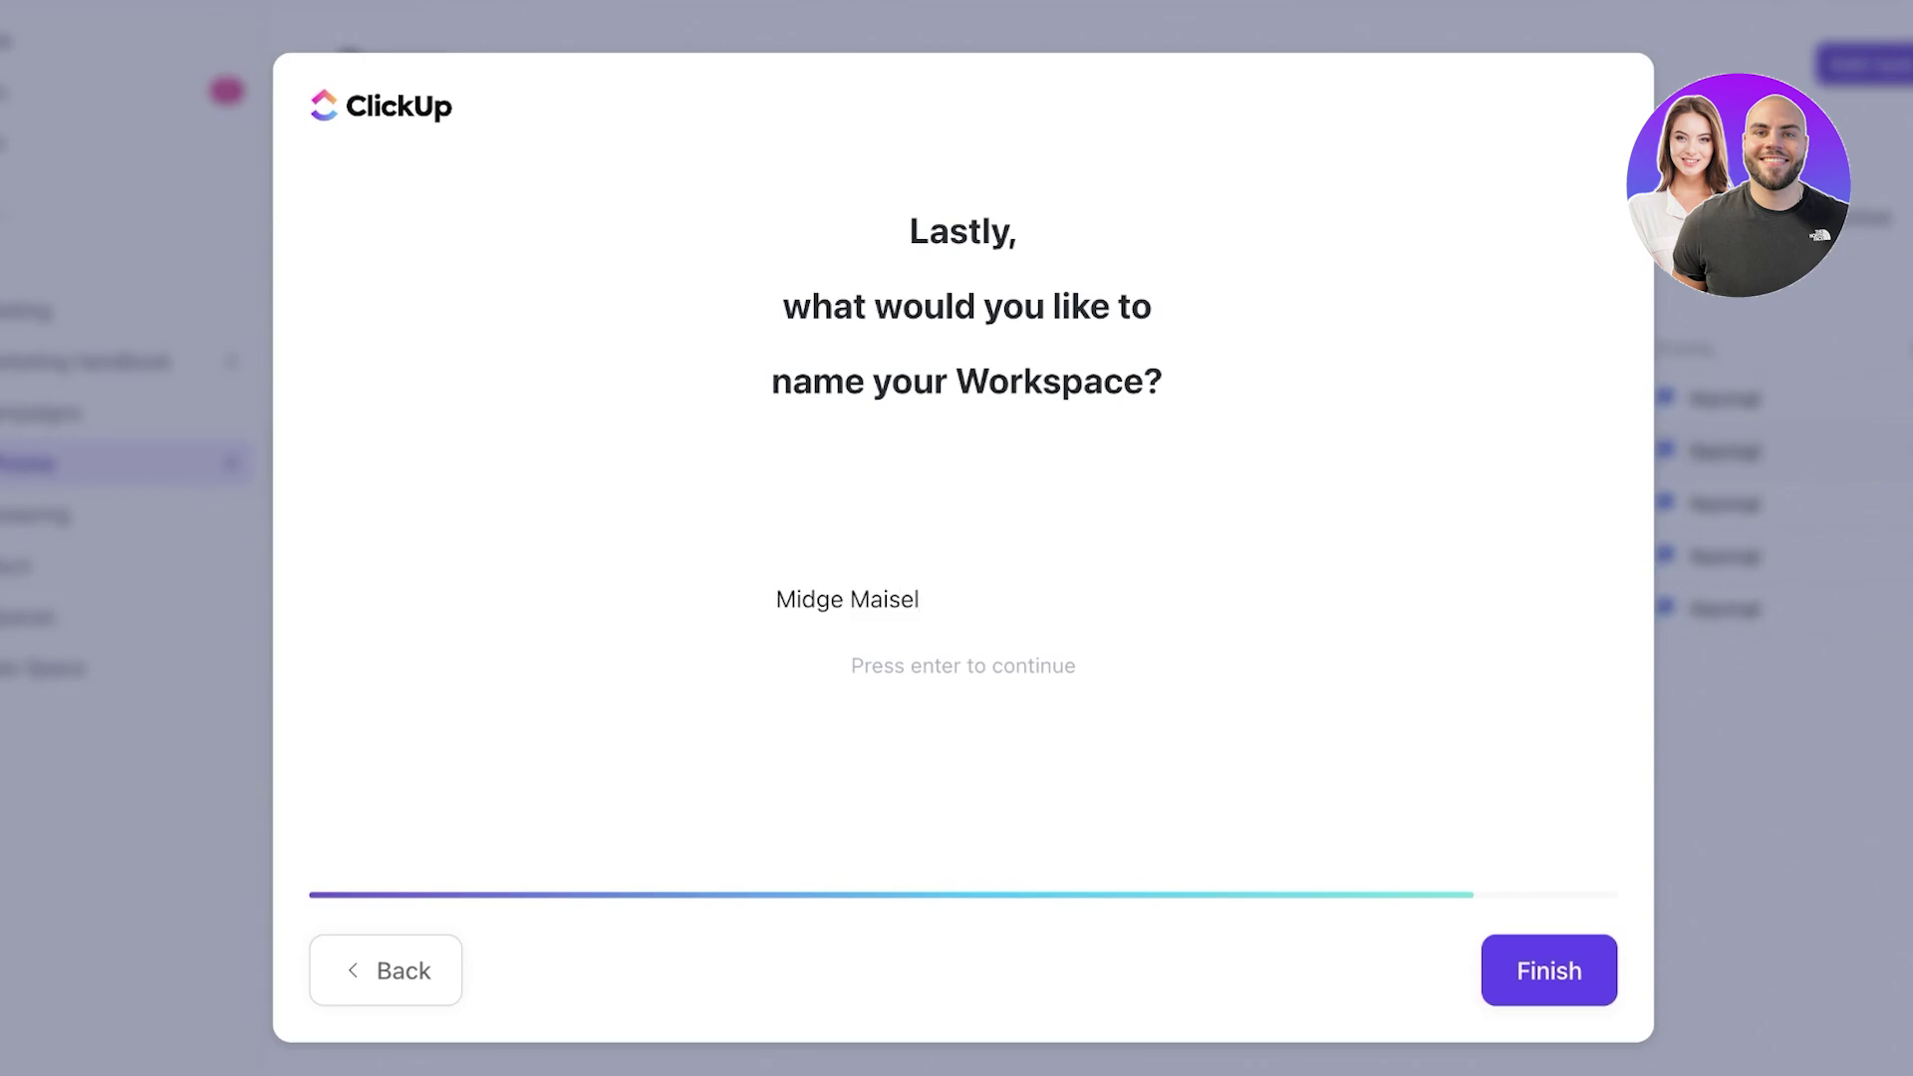
key(Return)
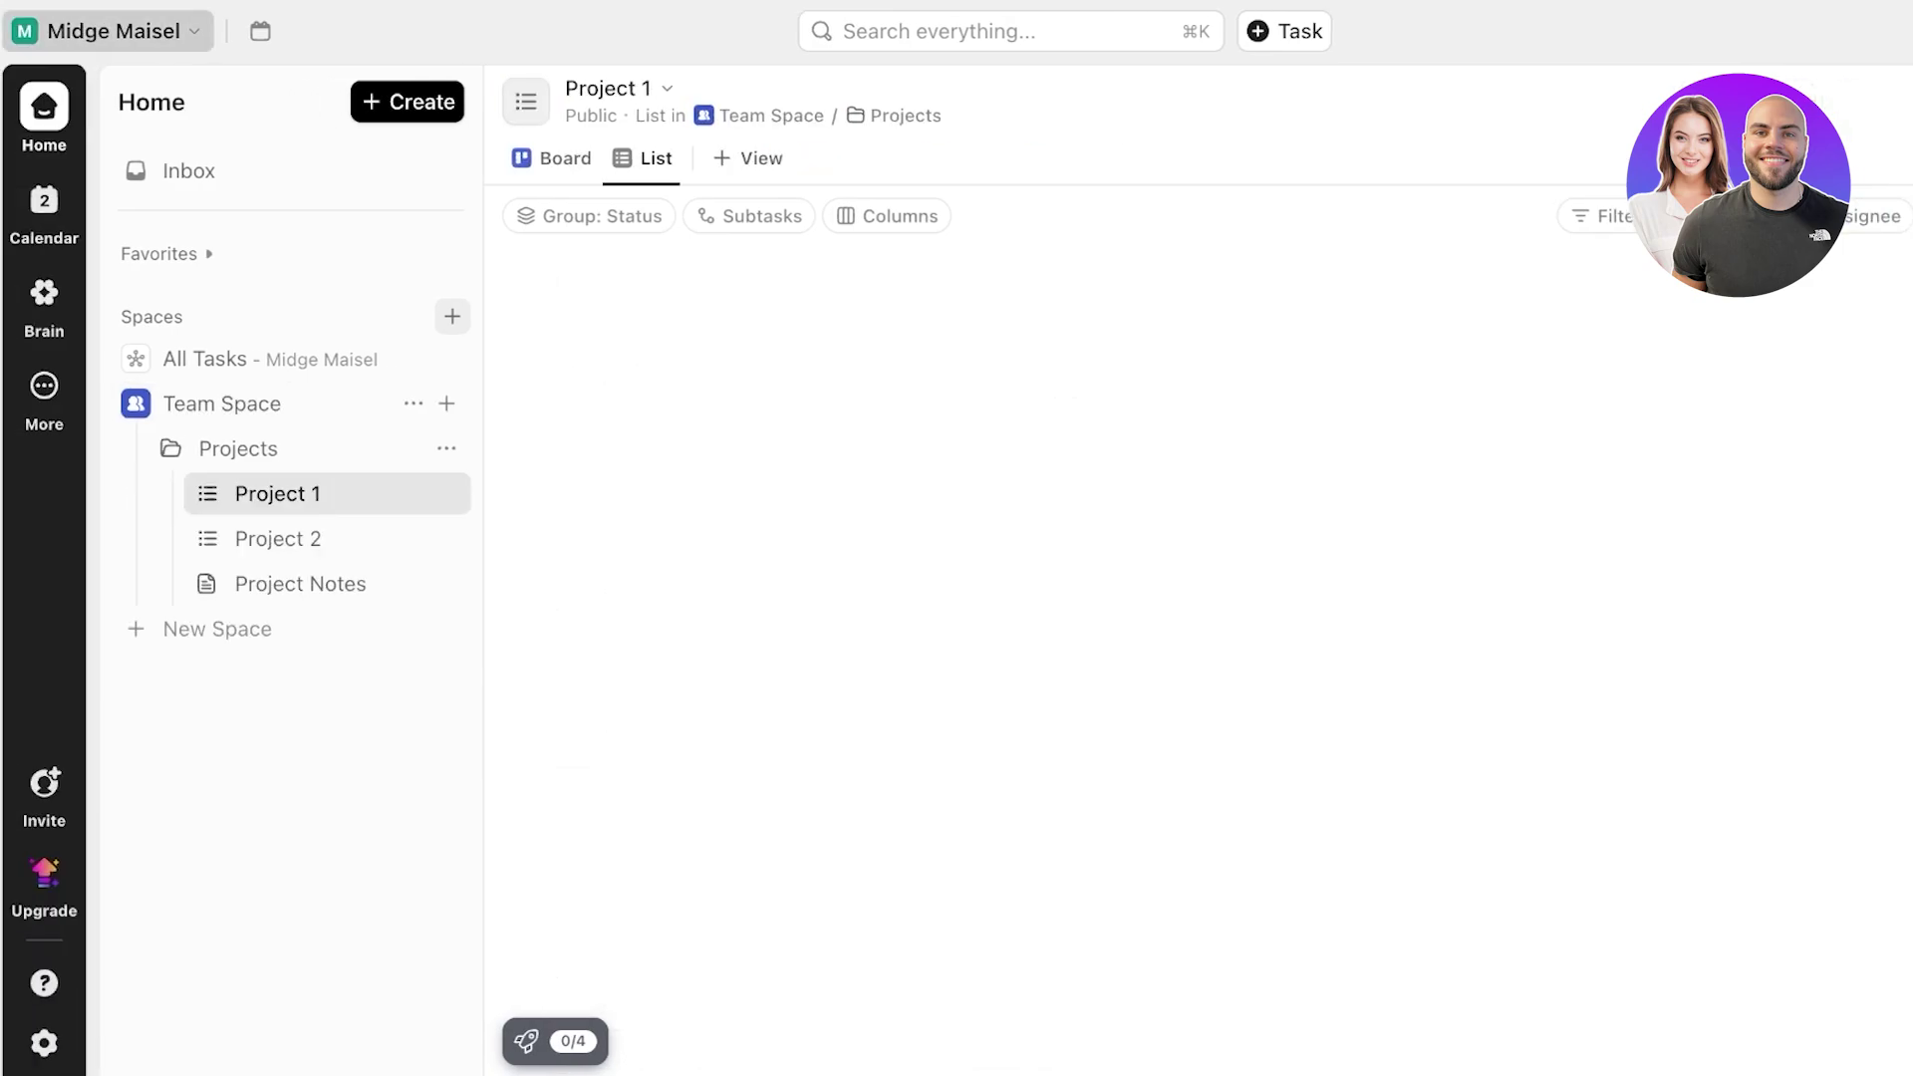
- In workspace Settings, try the White label toggle and dismiss the upgrade prompt
click(50, 31)
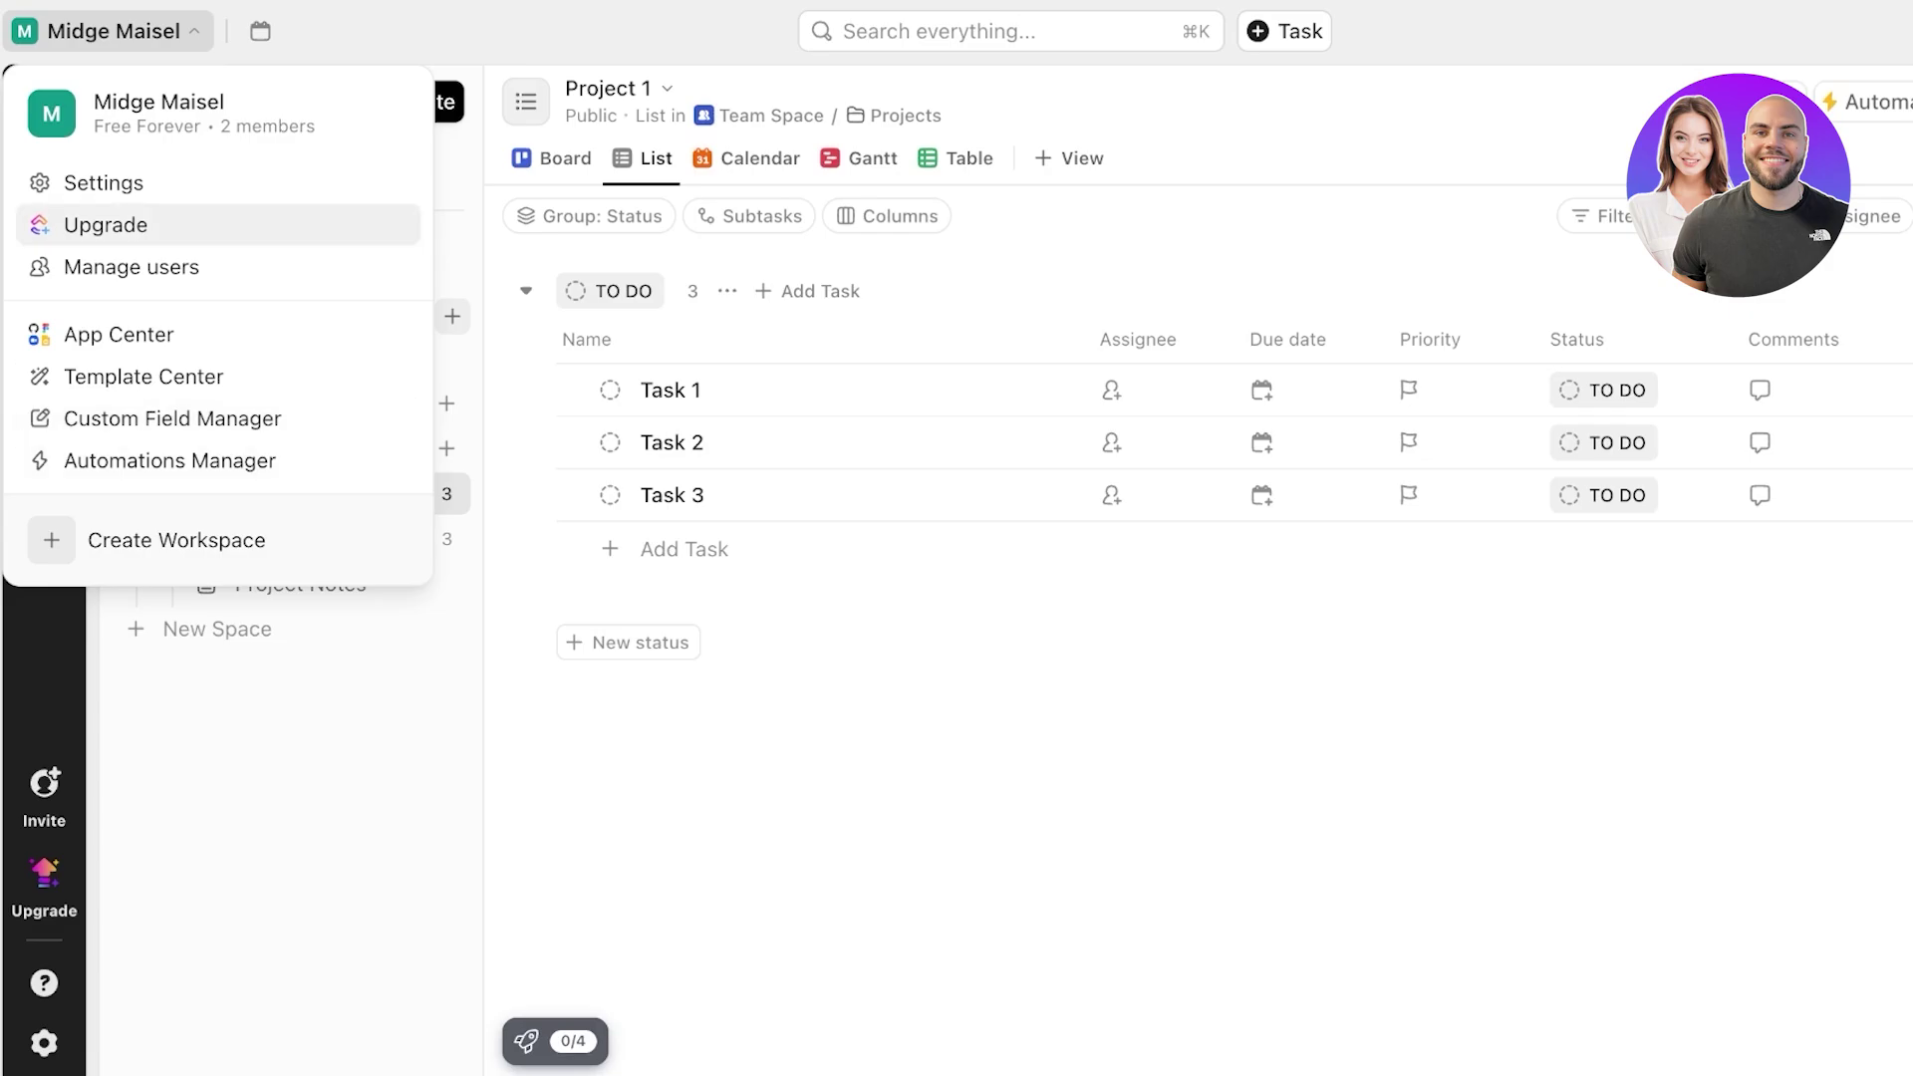
click(104, 183)
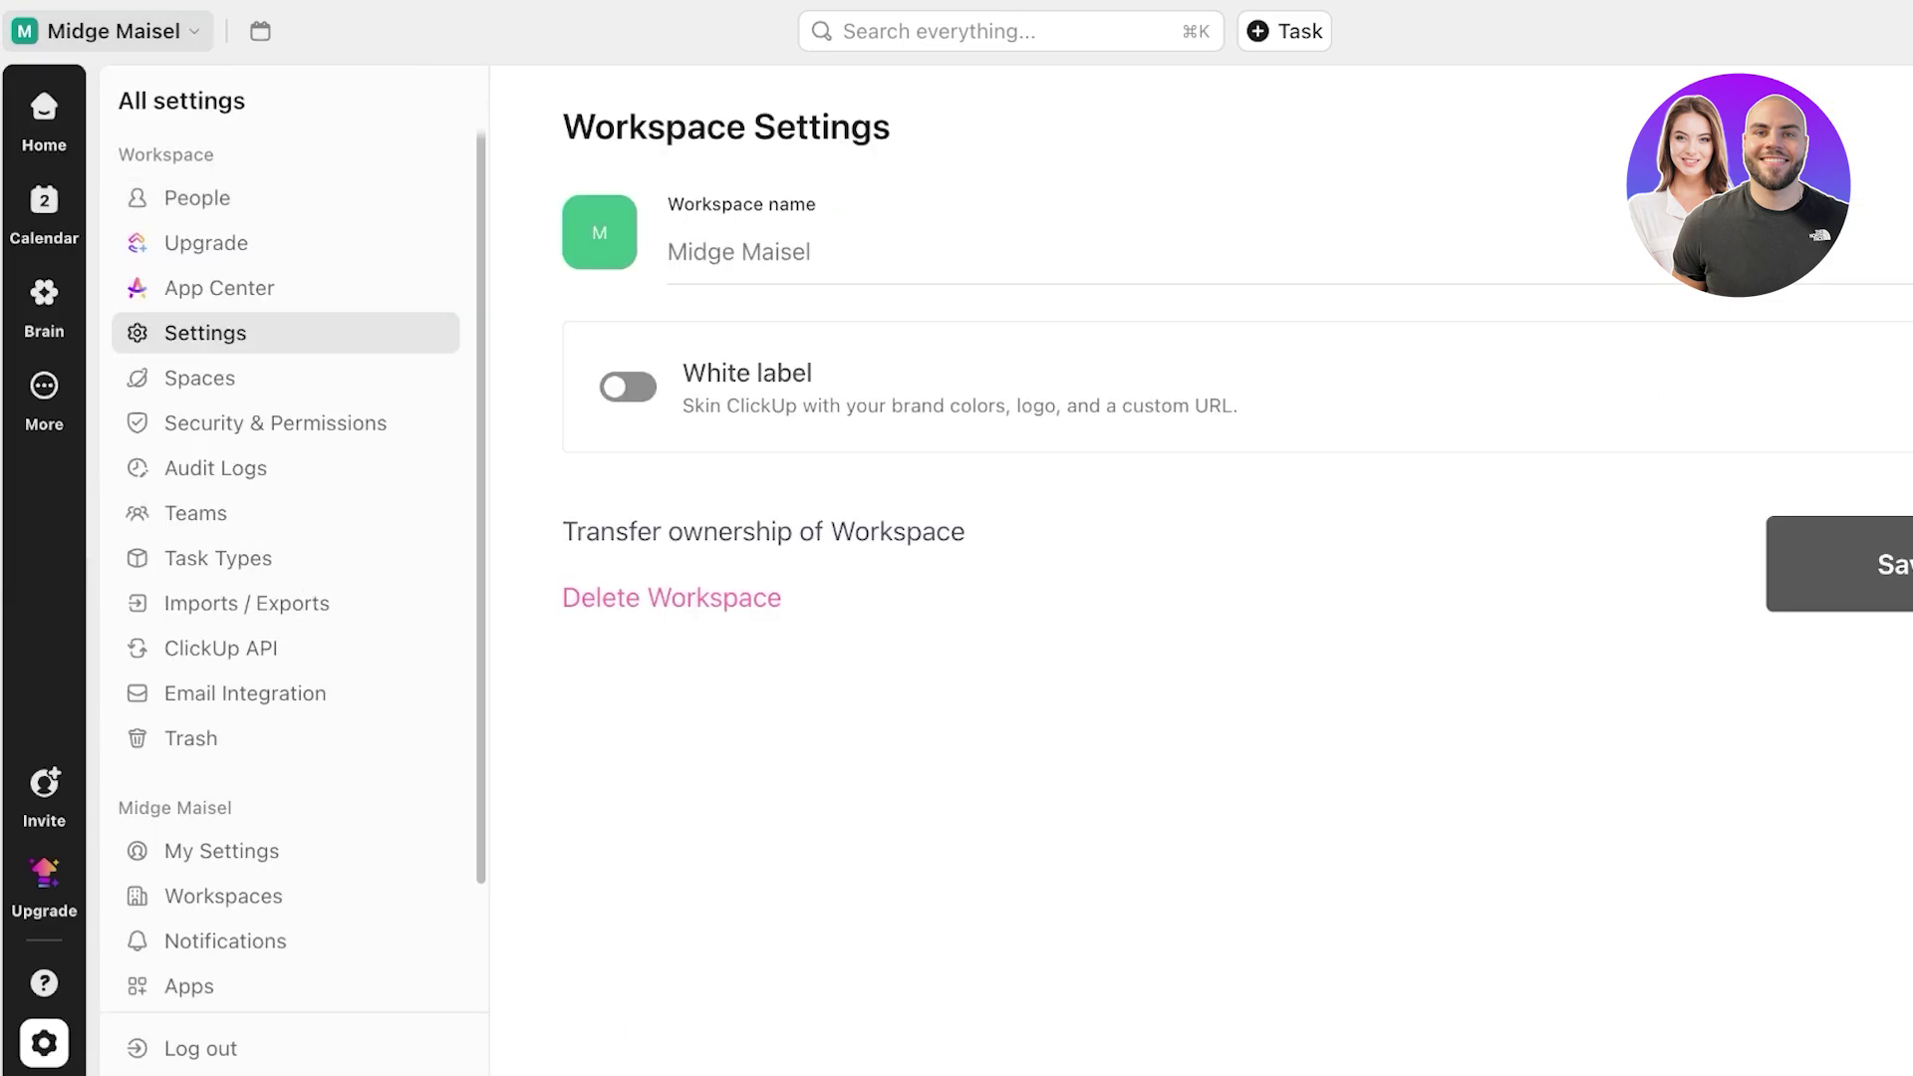
click(628, 387)
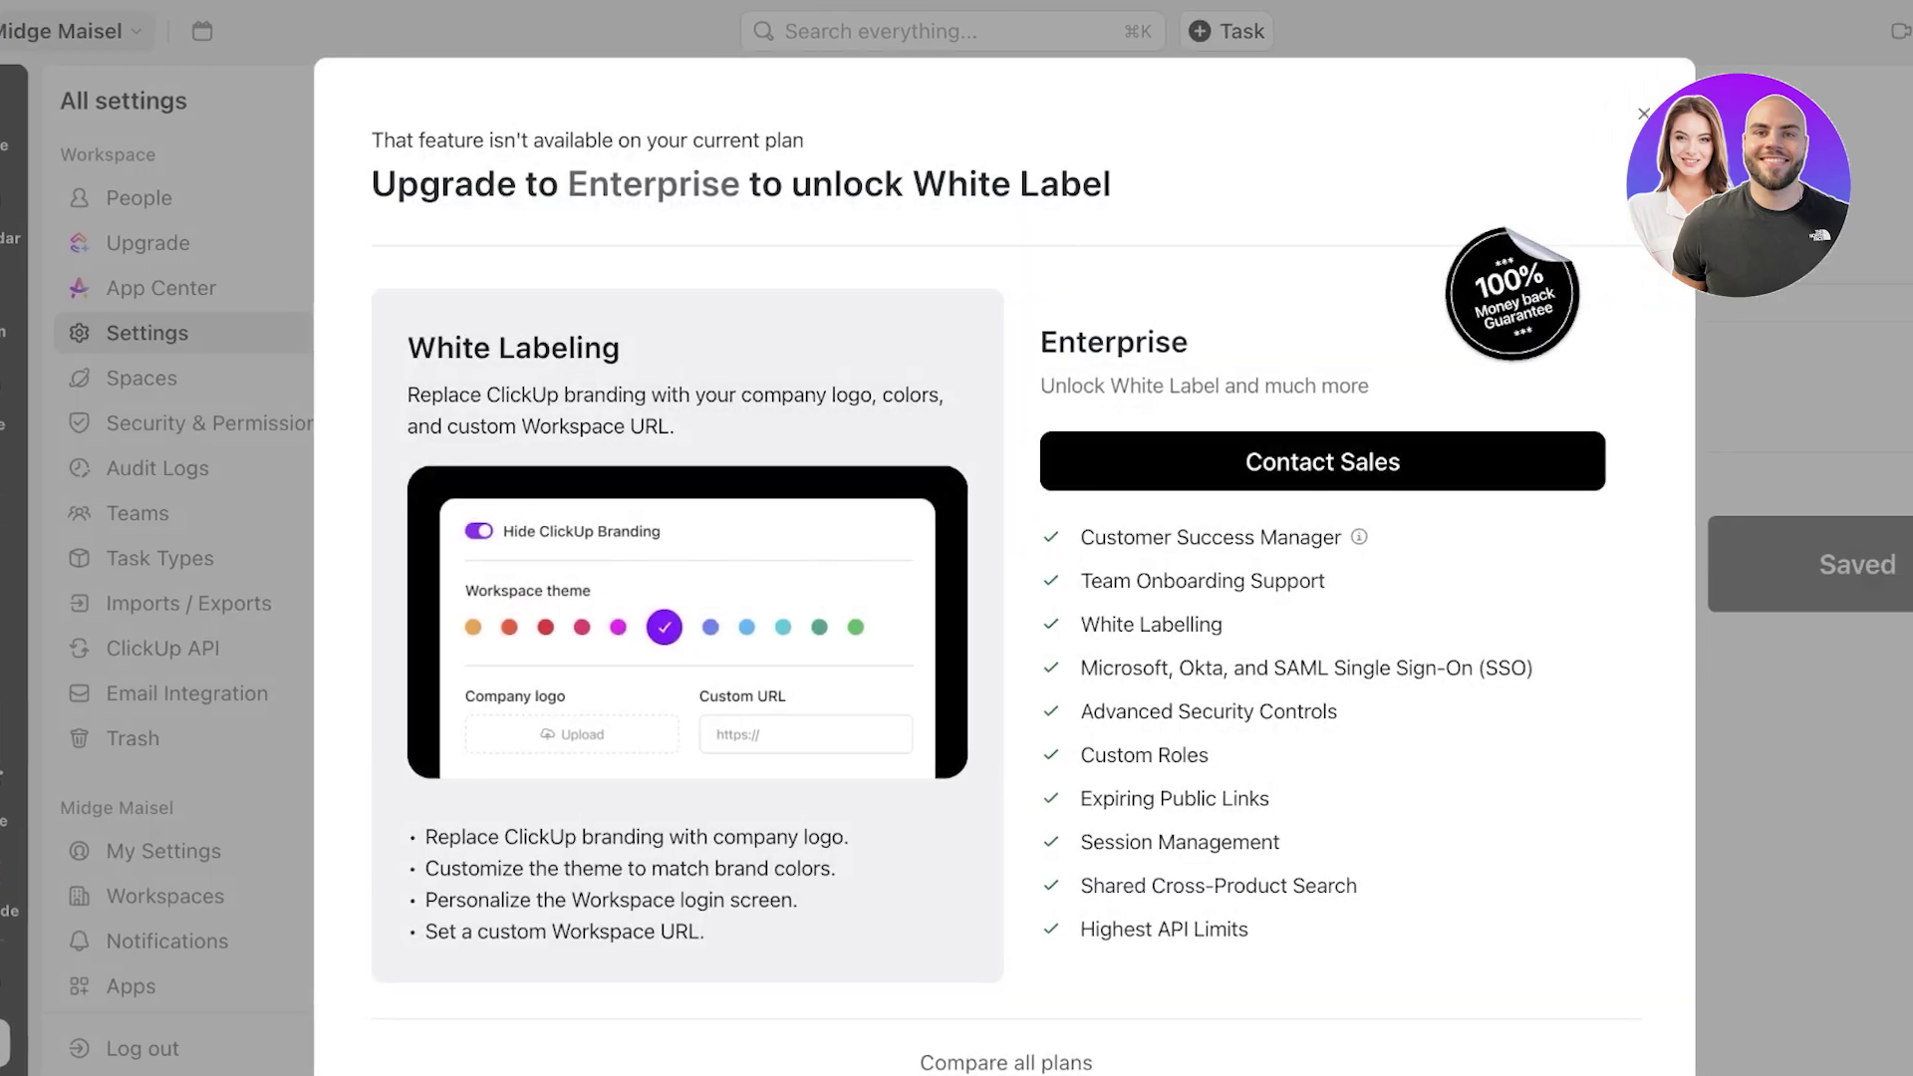
key(Escape)
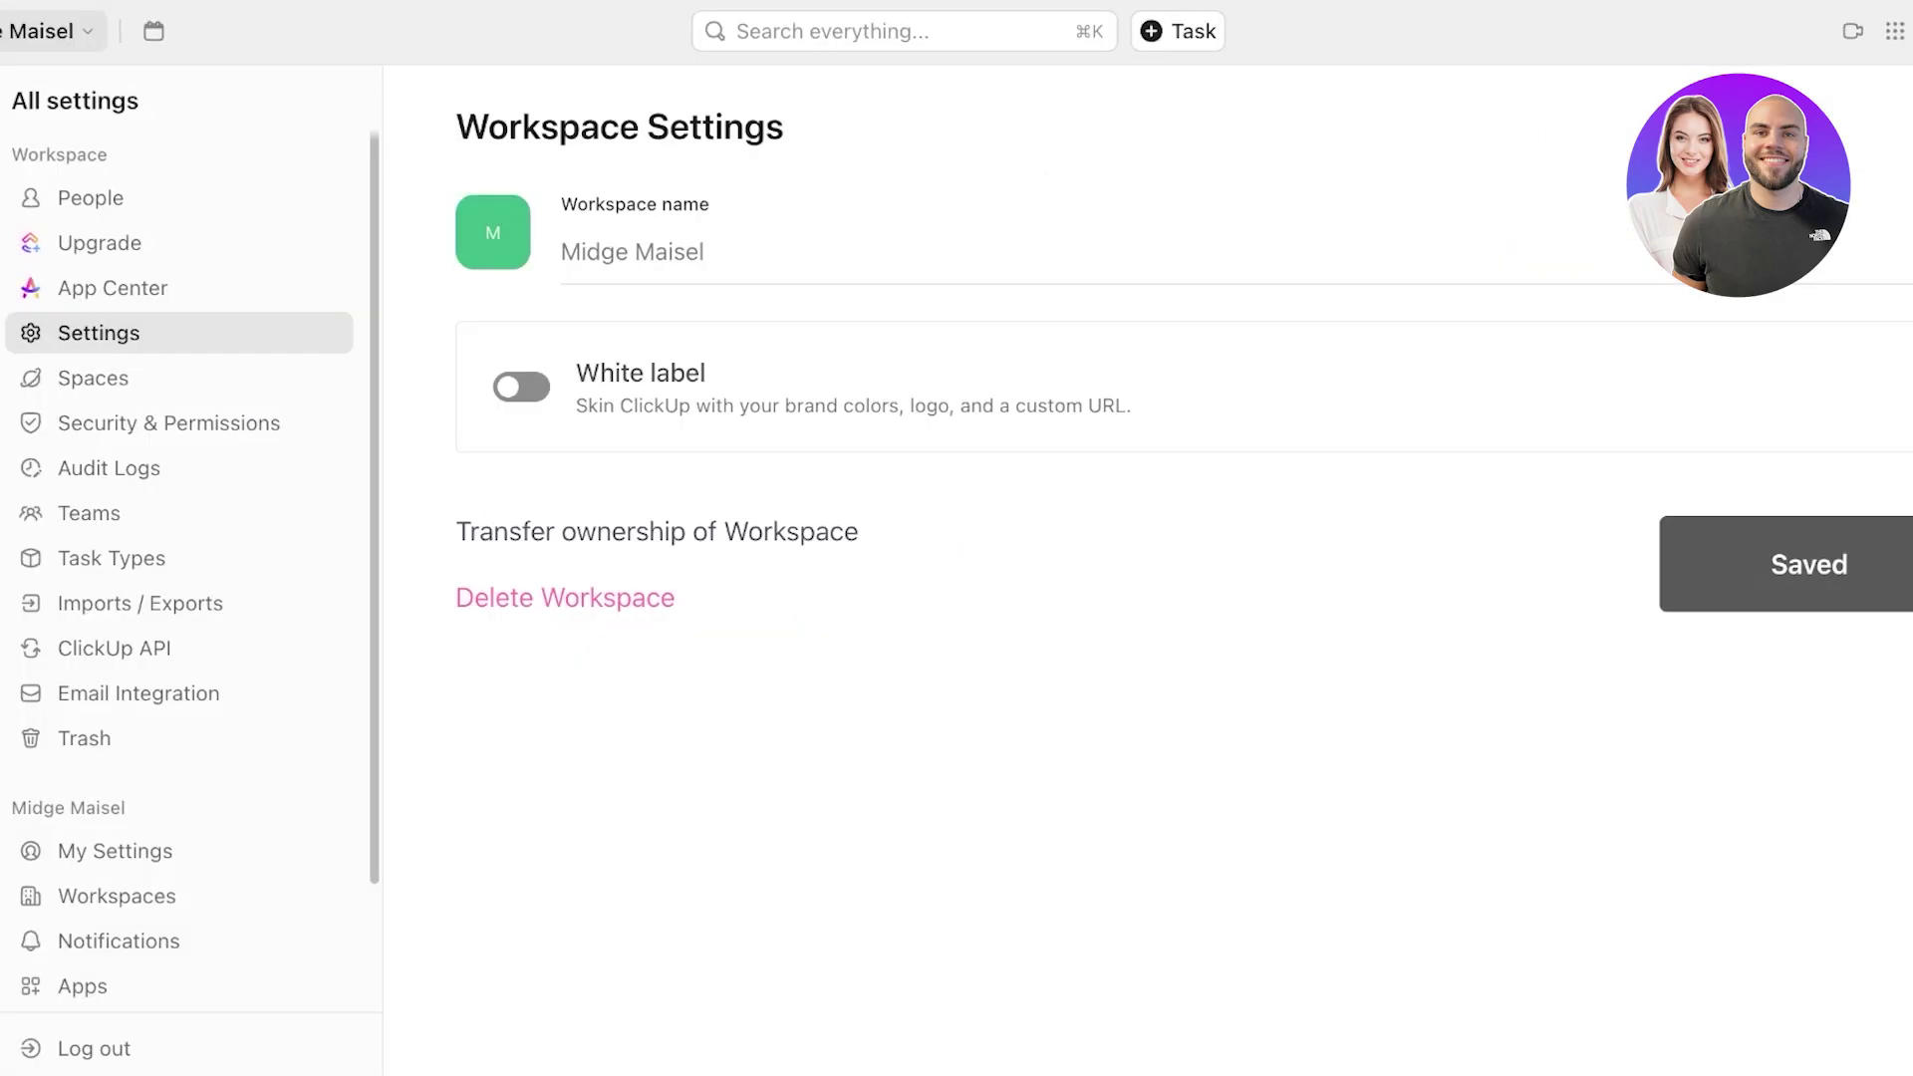
- View the workspace's Spaces, then the My Settings list of workspaces
click(94, 379)
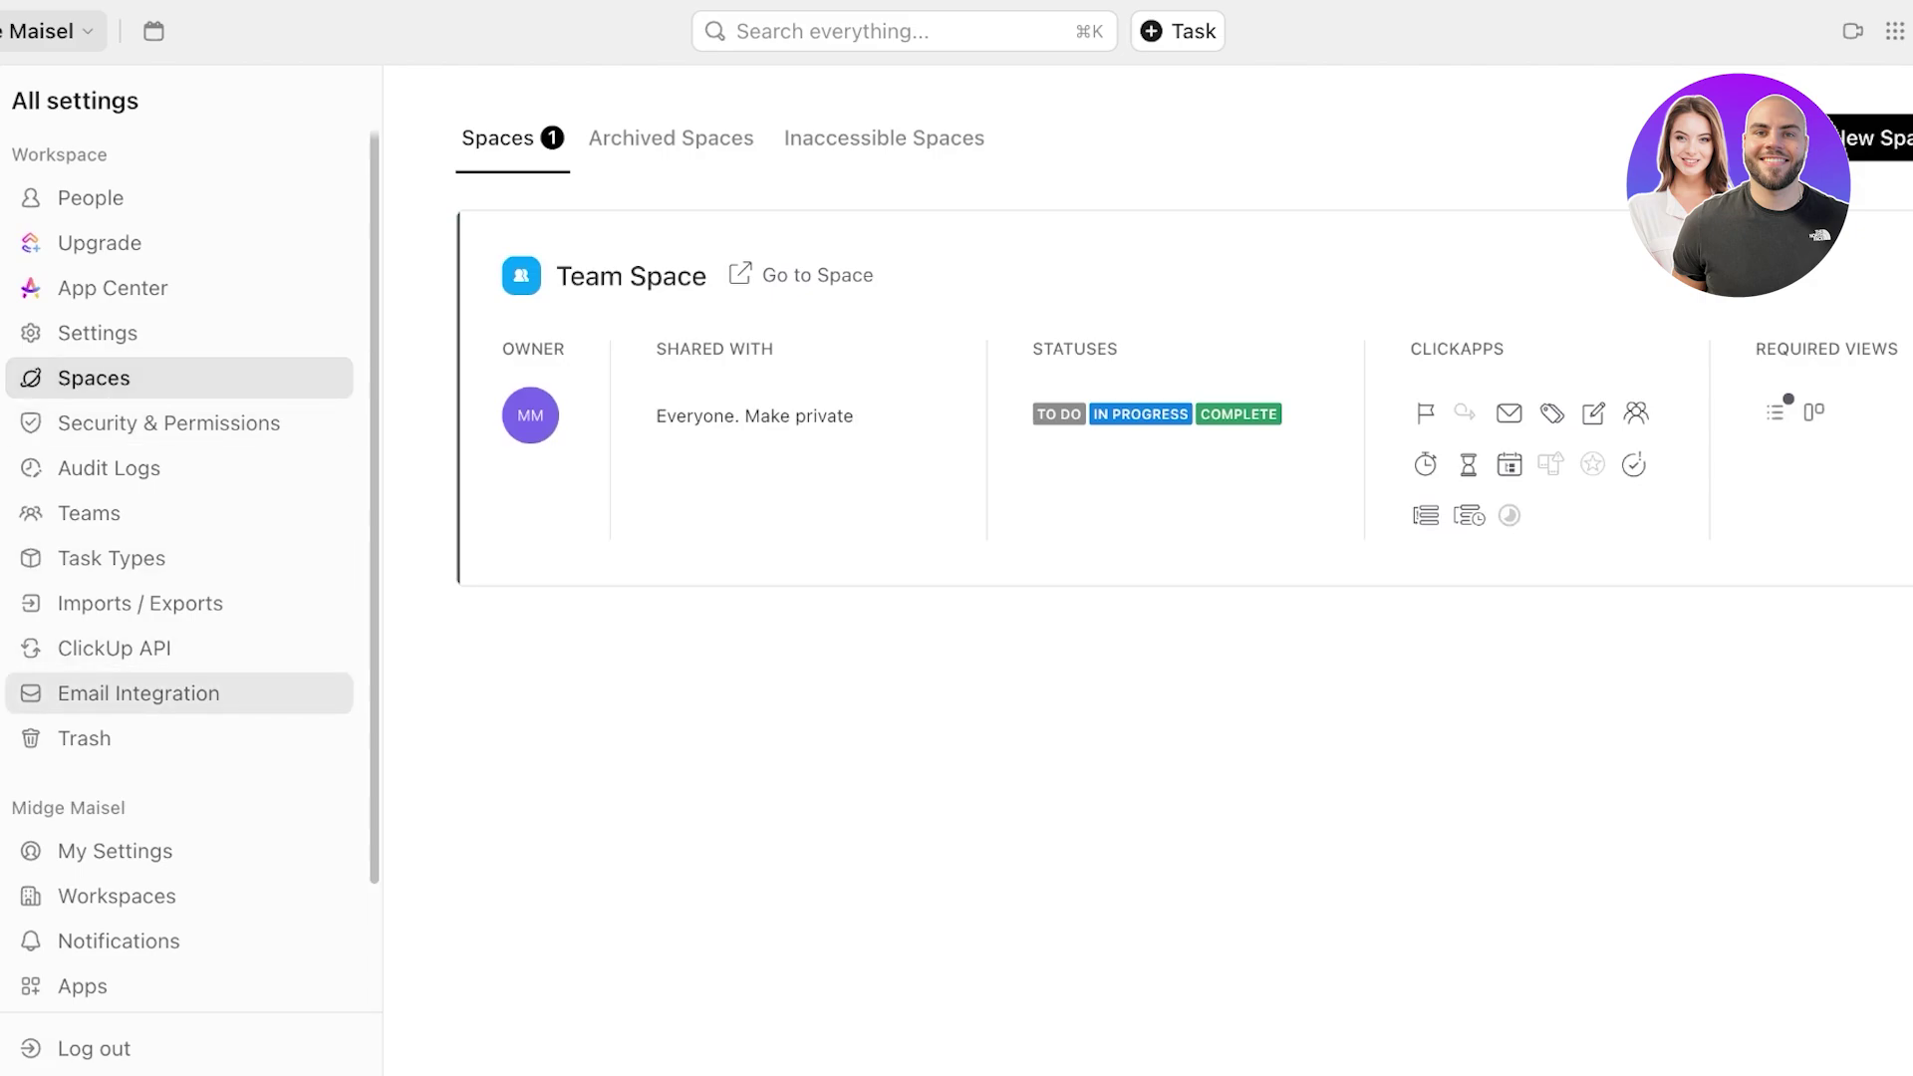
scroll(149, 678, down, 3)
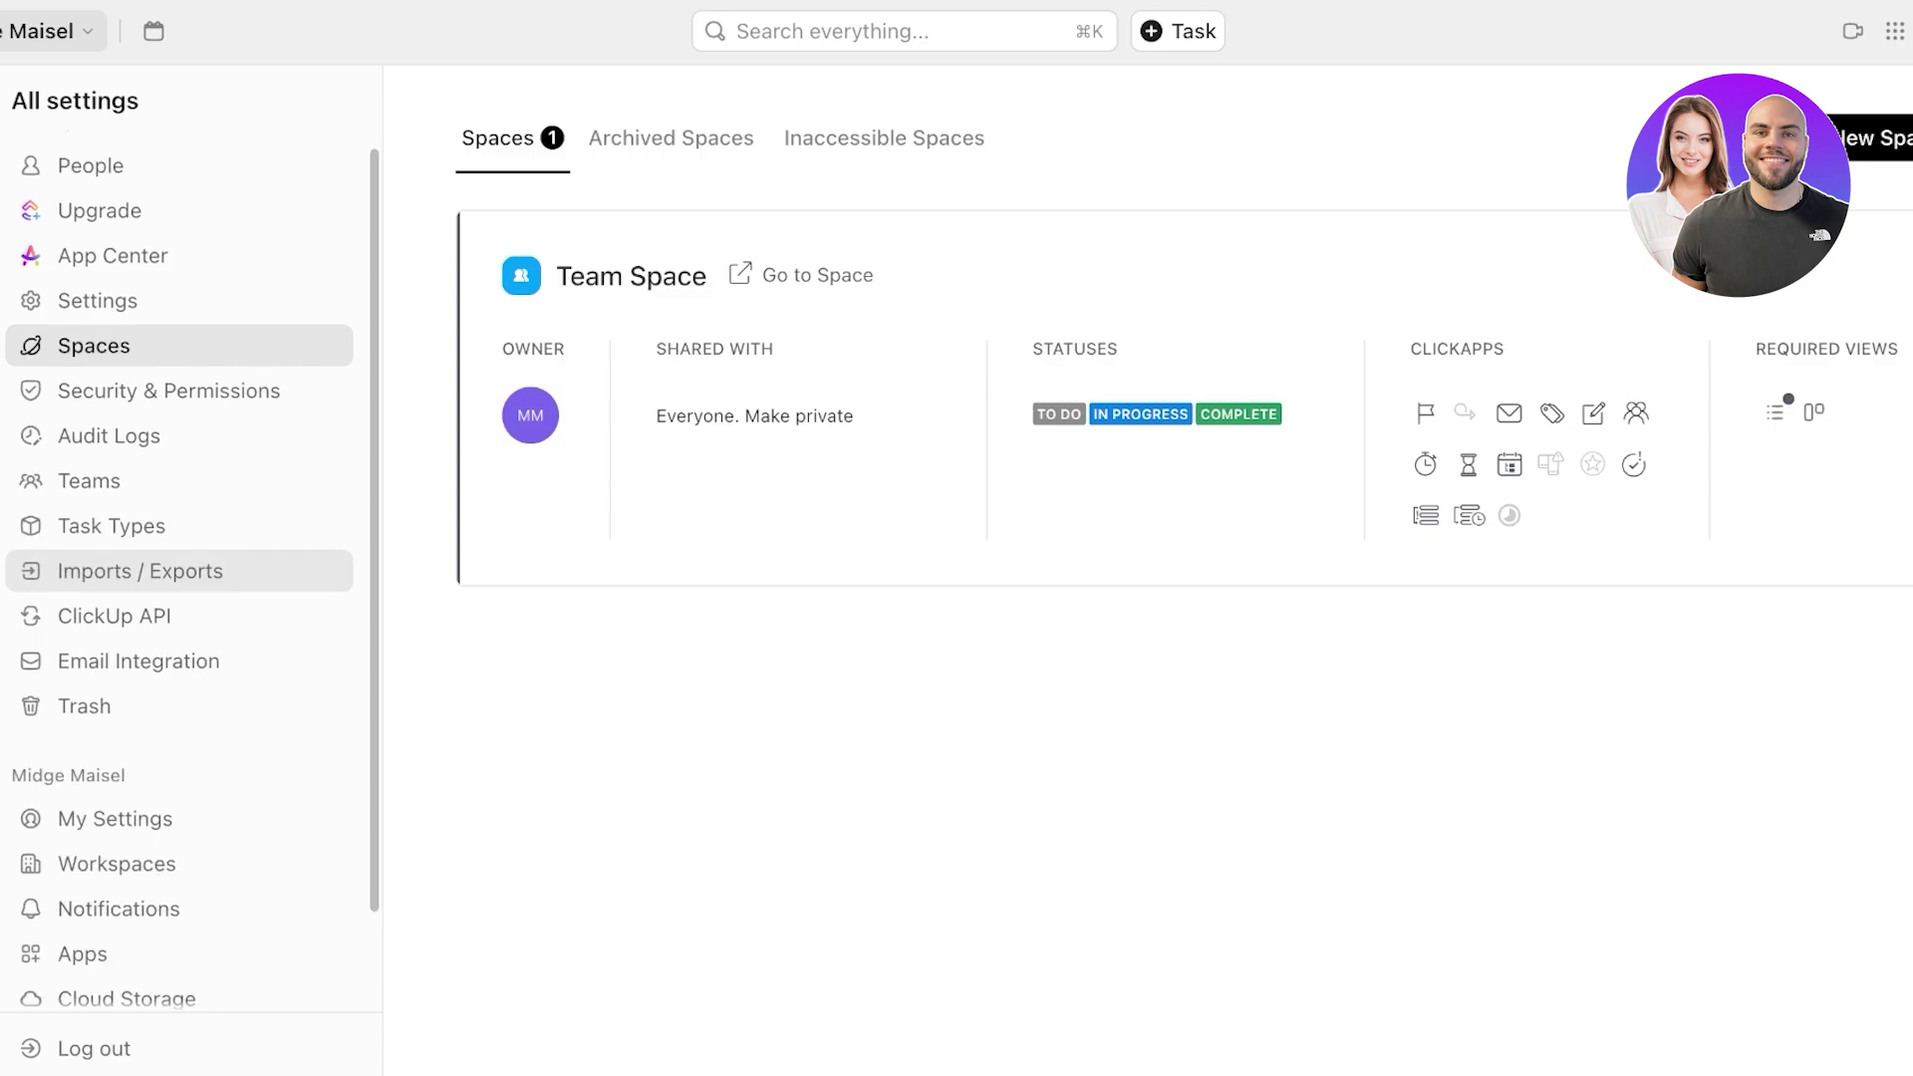
click(115, 710)
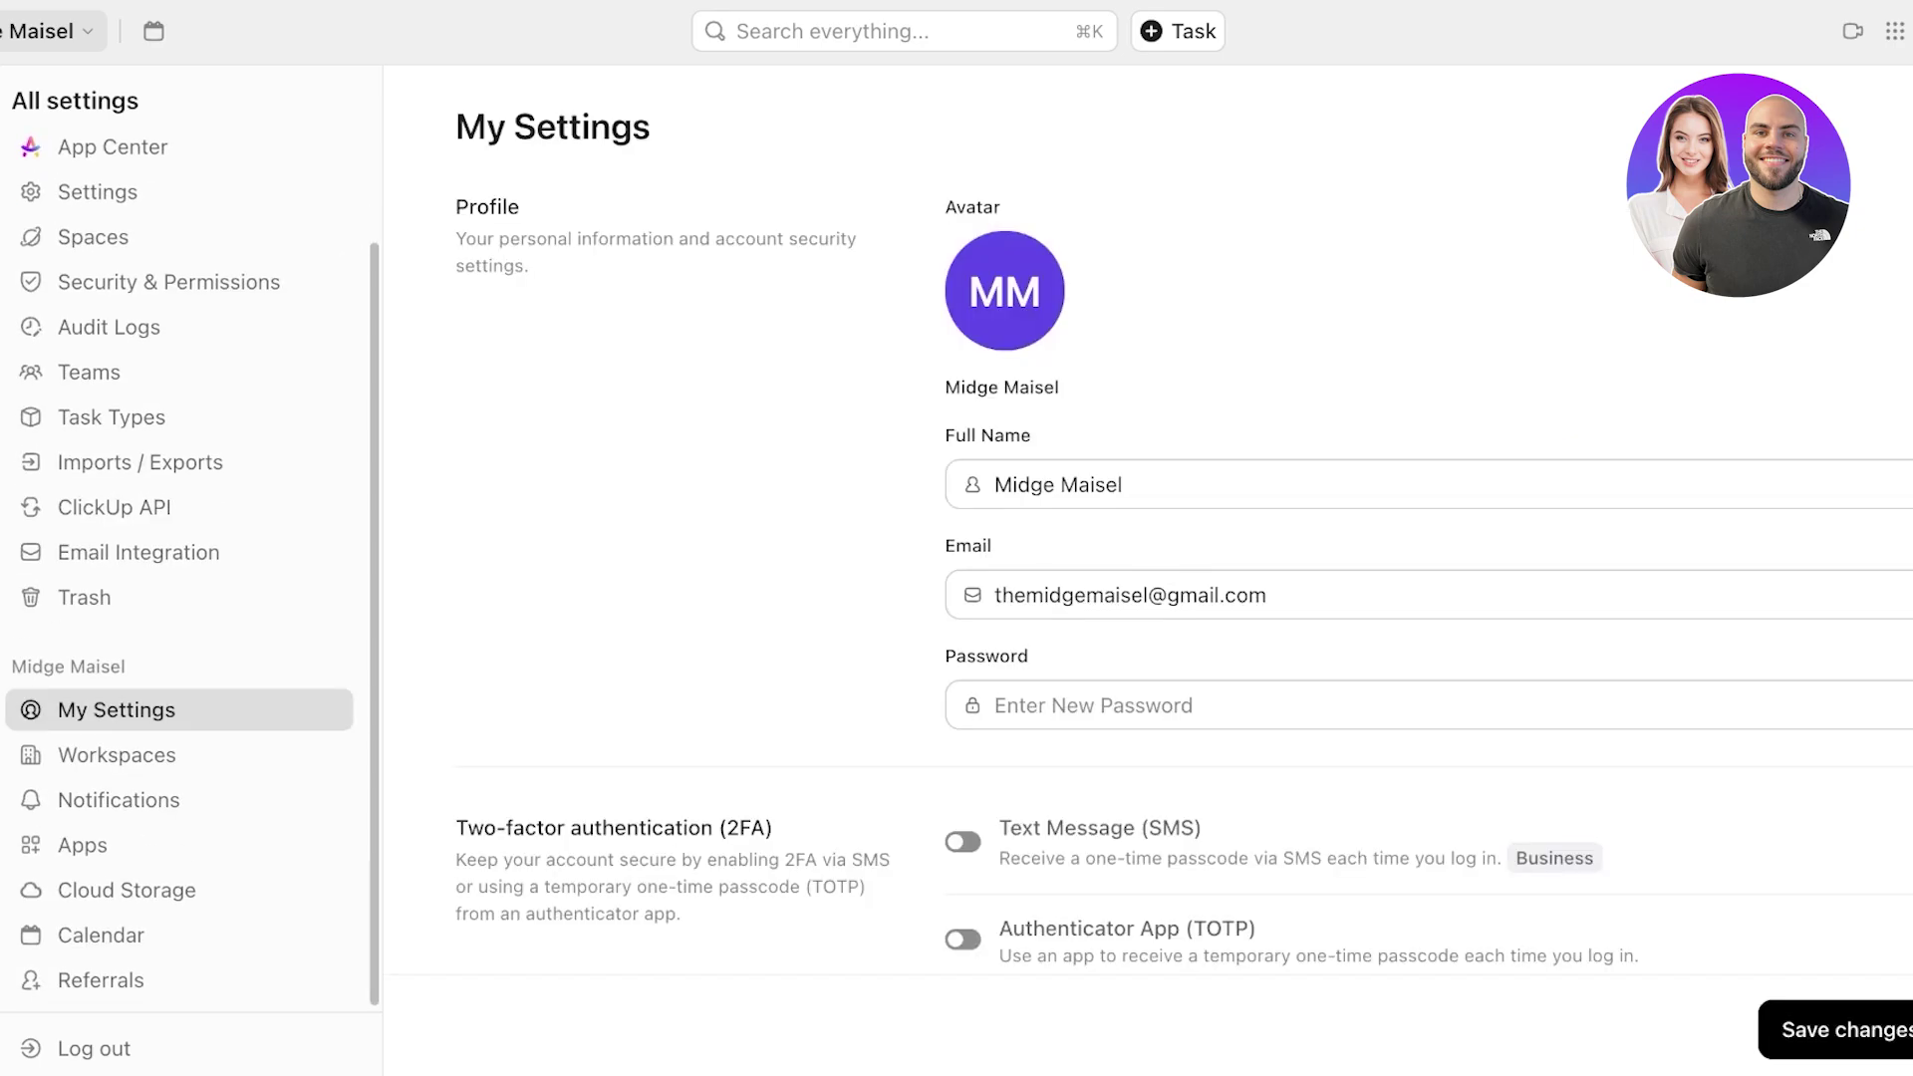
click(117, 755)
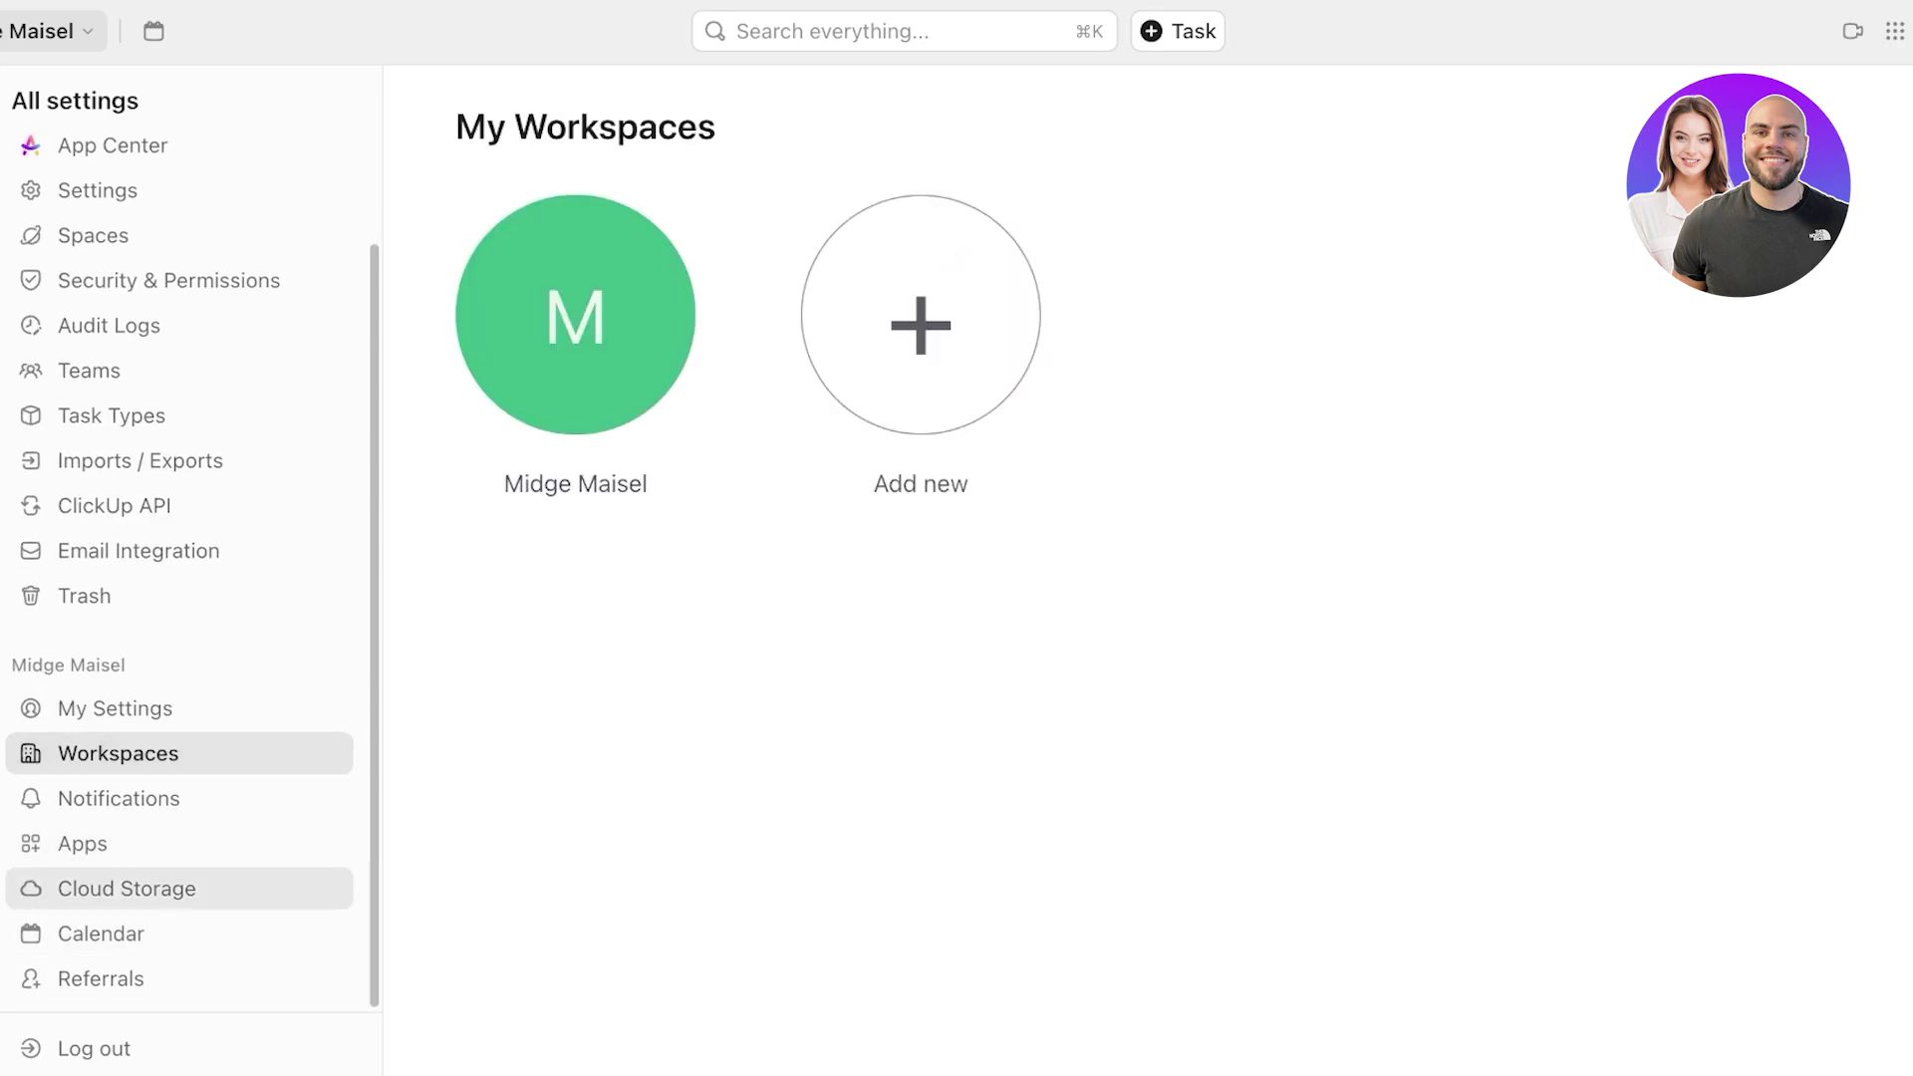
- Check notification settings, return to the Project 1 list, and browse the workspace and apps menus
click(118, 798)
click(180, 198)
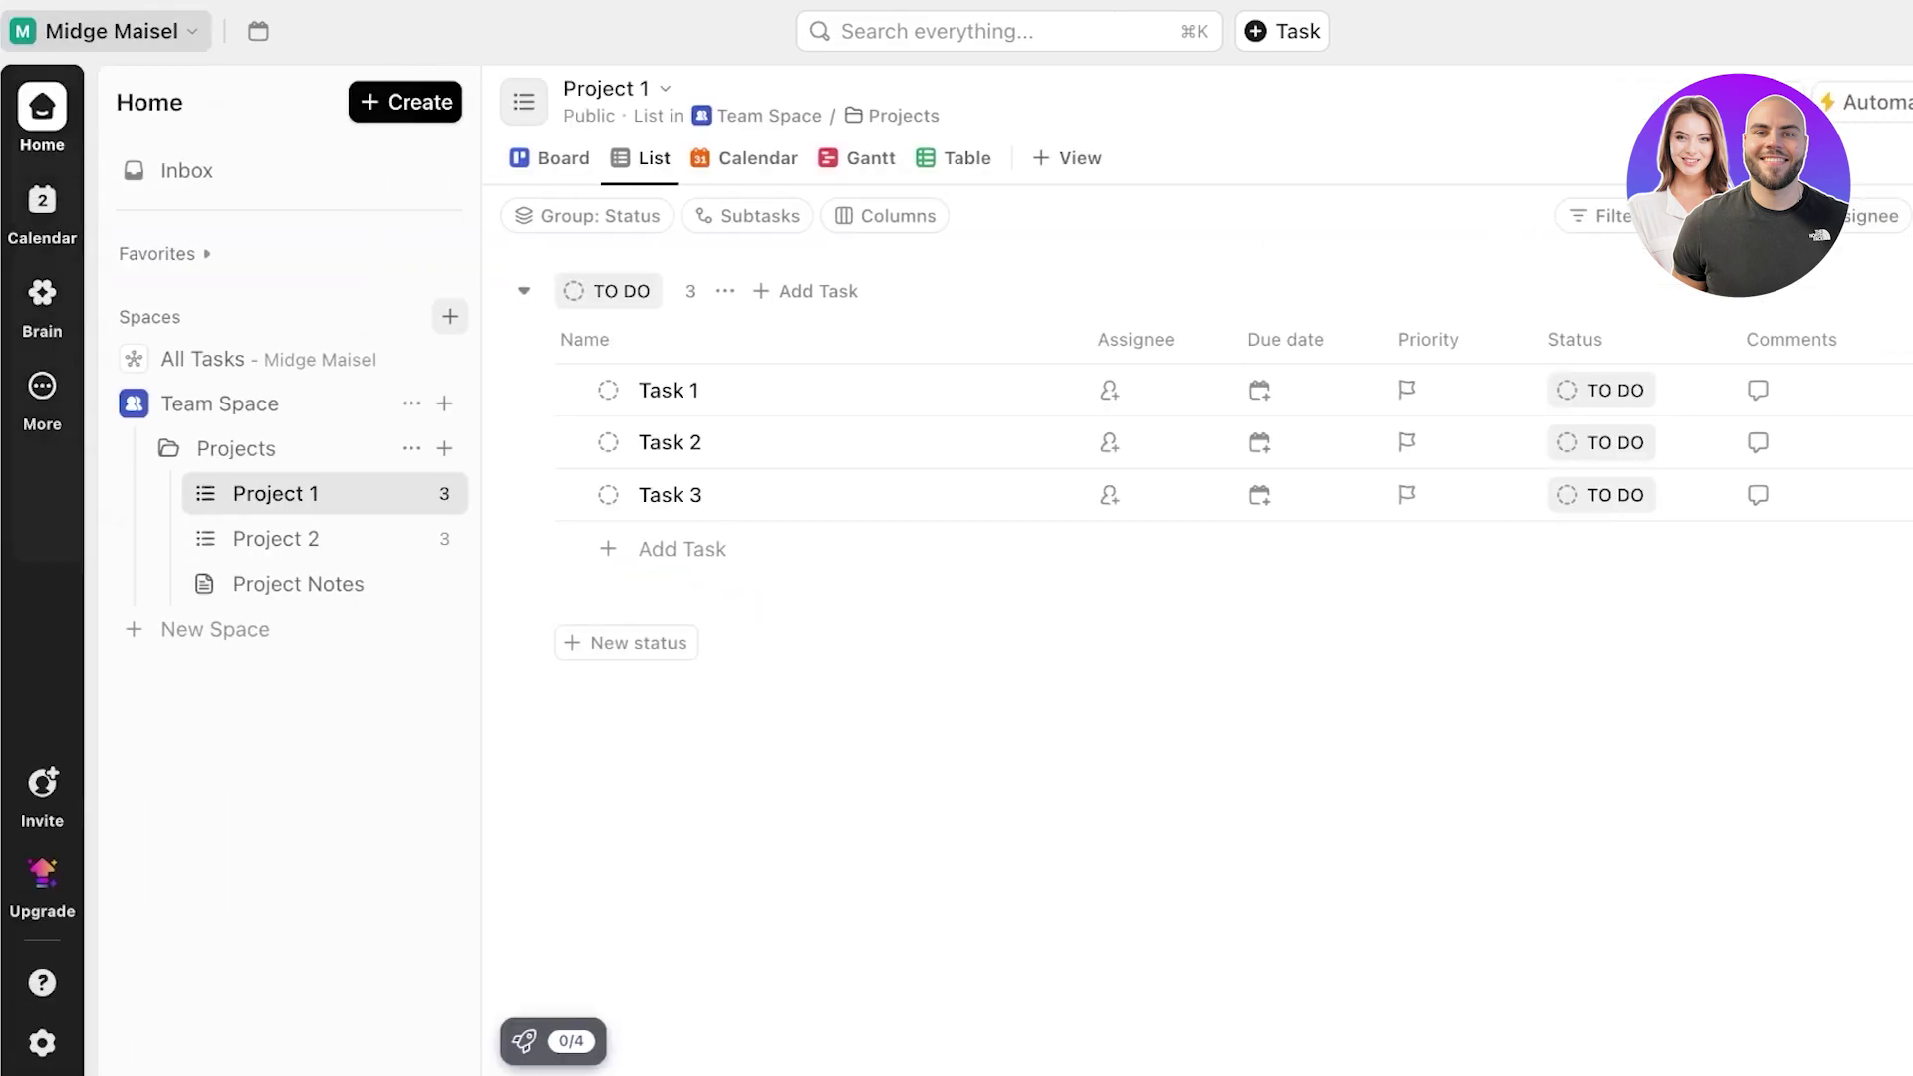
click(60, 31)
click(100, 31)
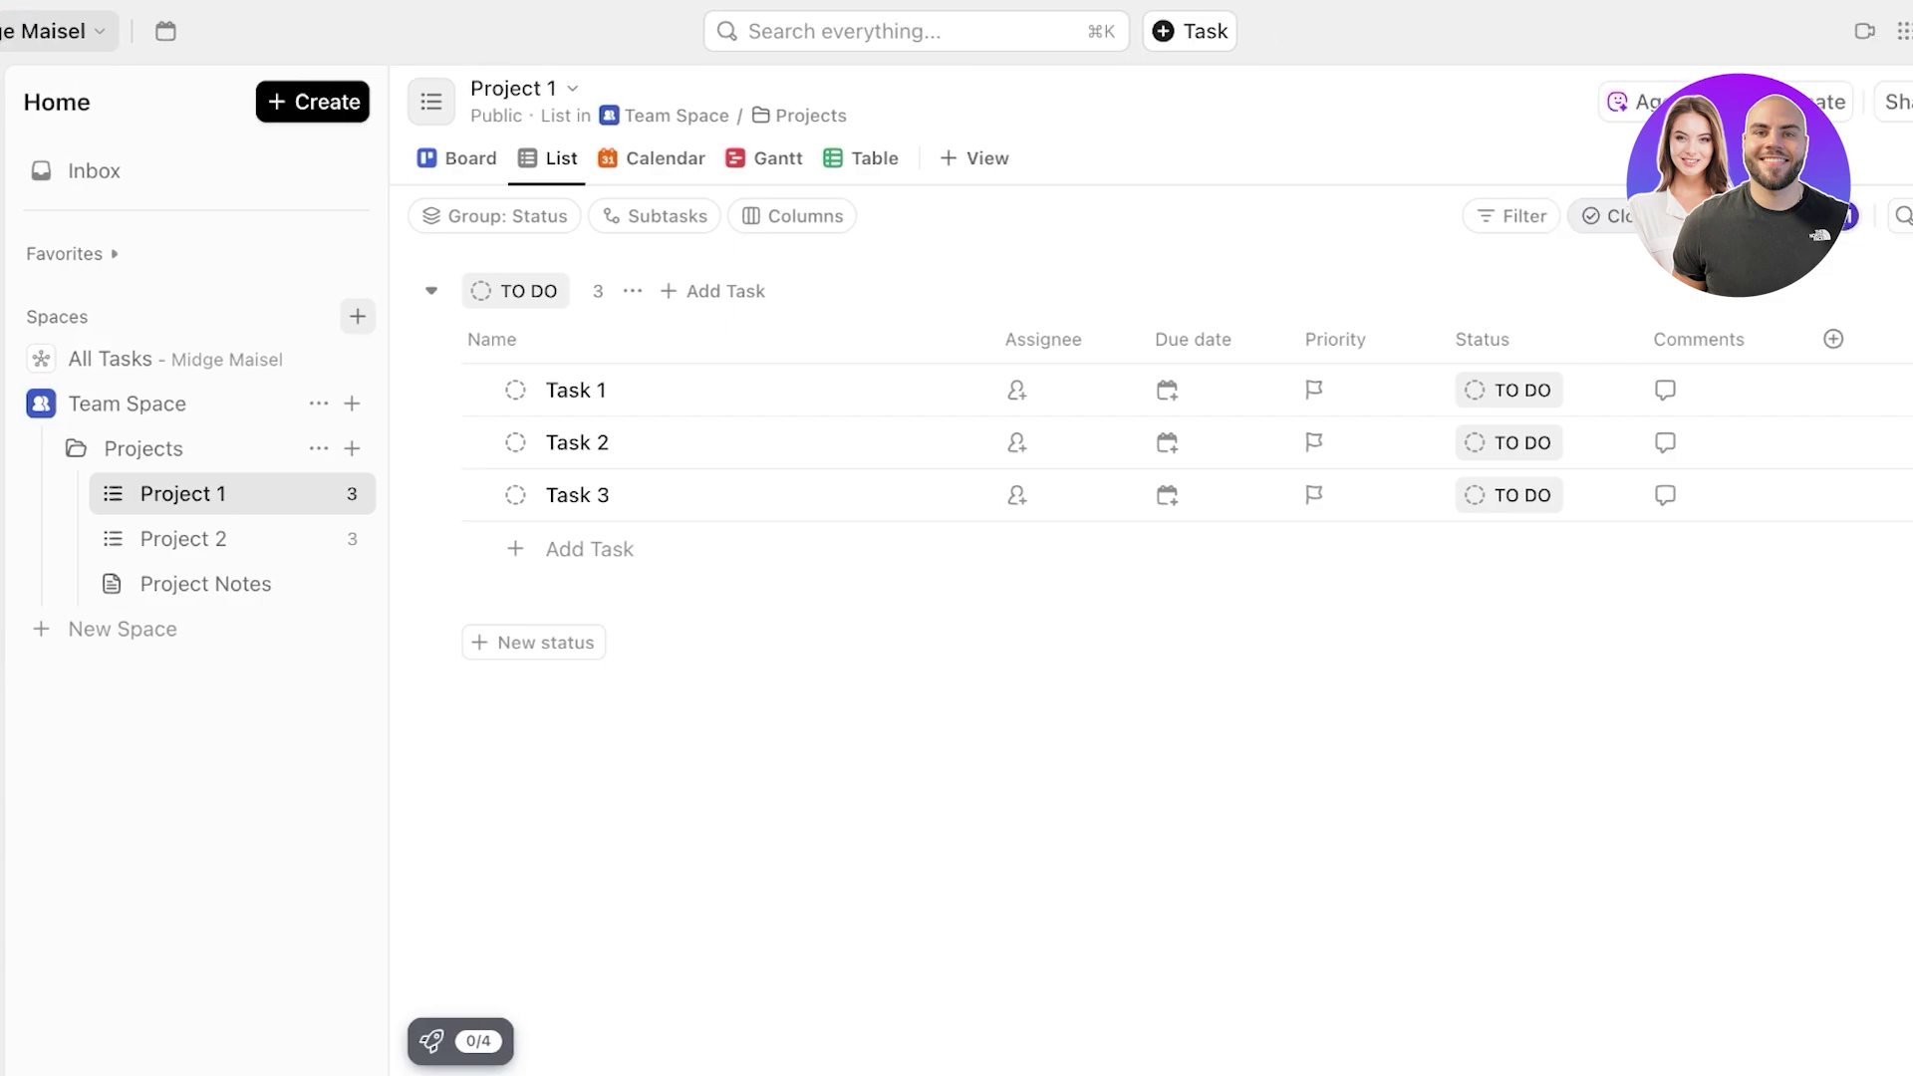
click(1787, 31)
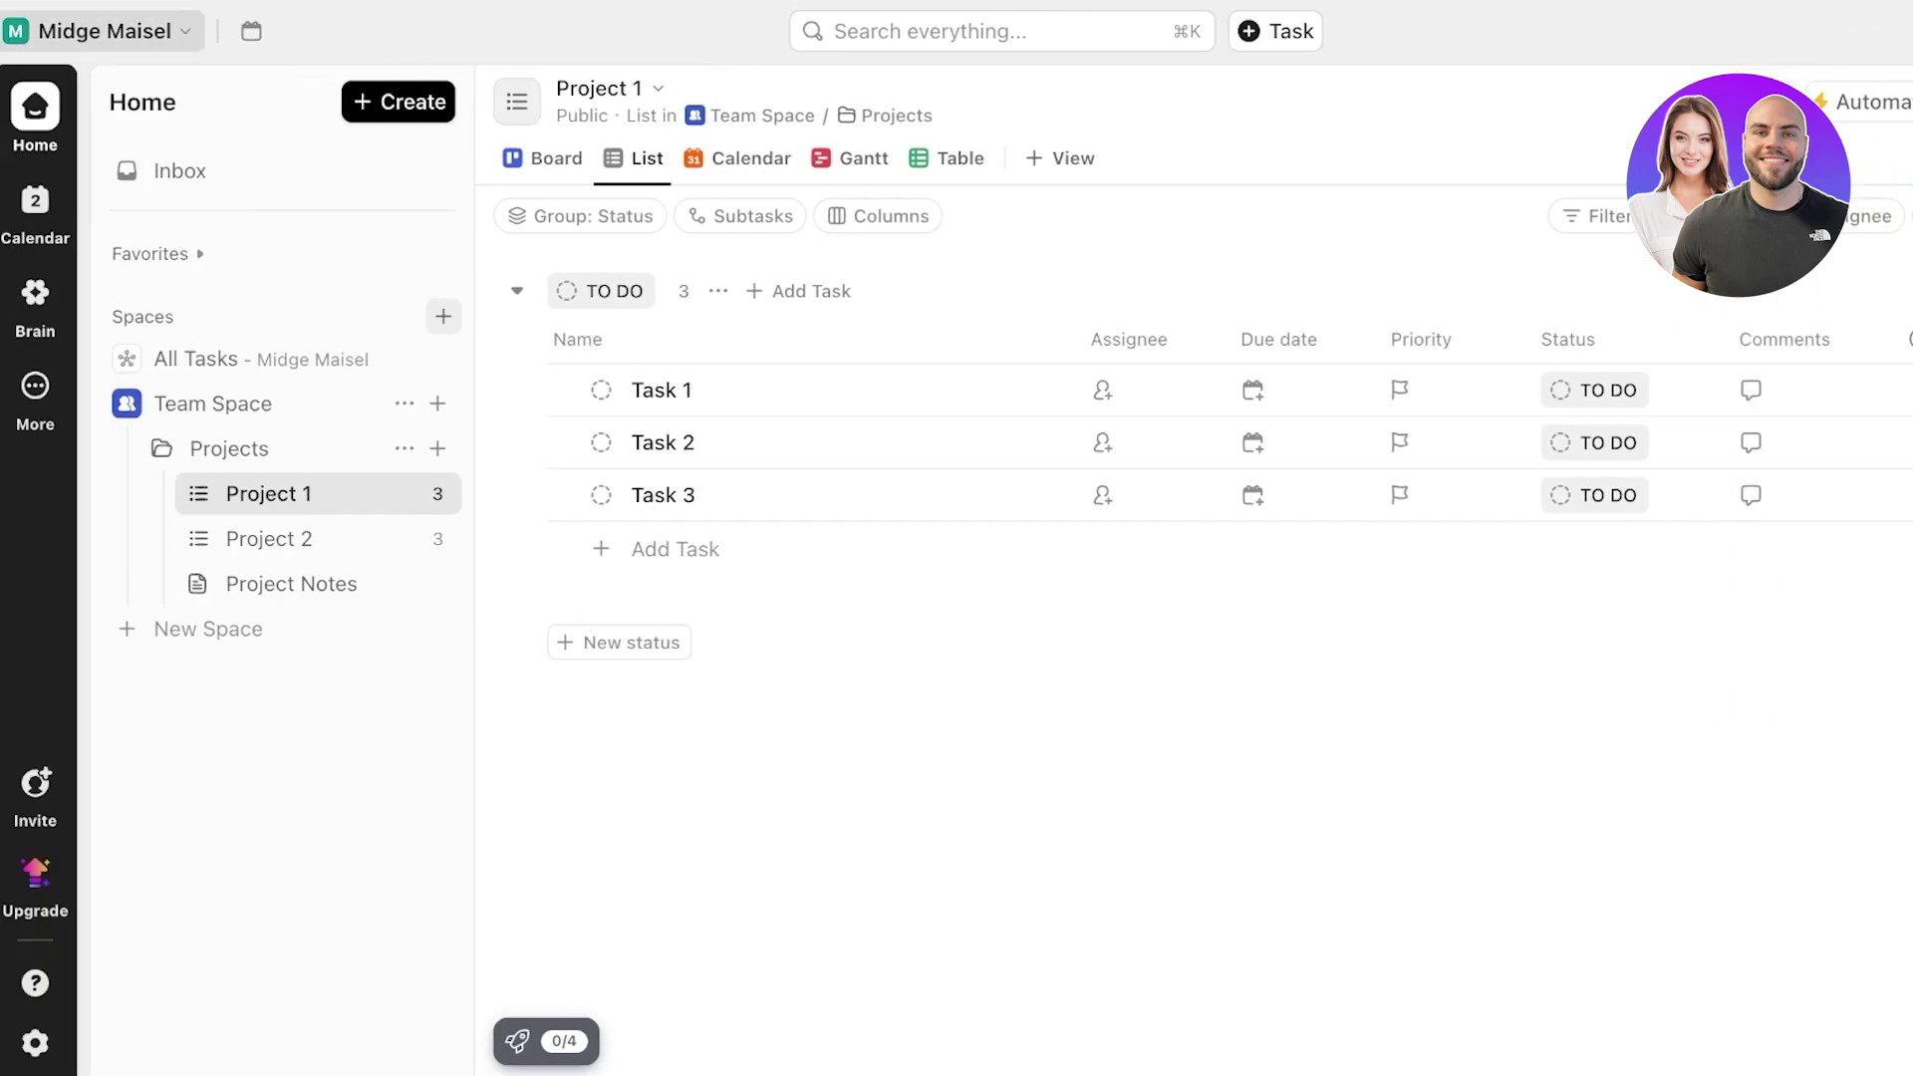
- Open the All Tasks overview and collapse the spaces list
click(106, 31)
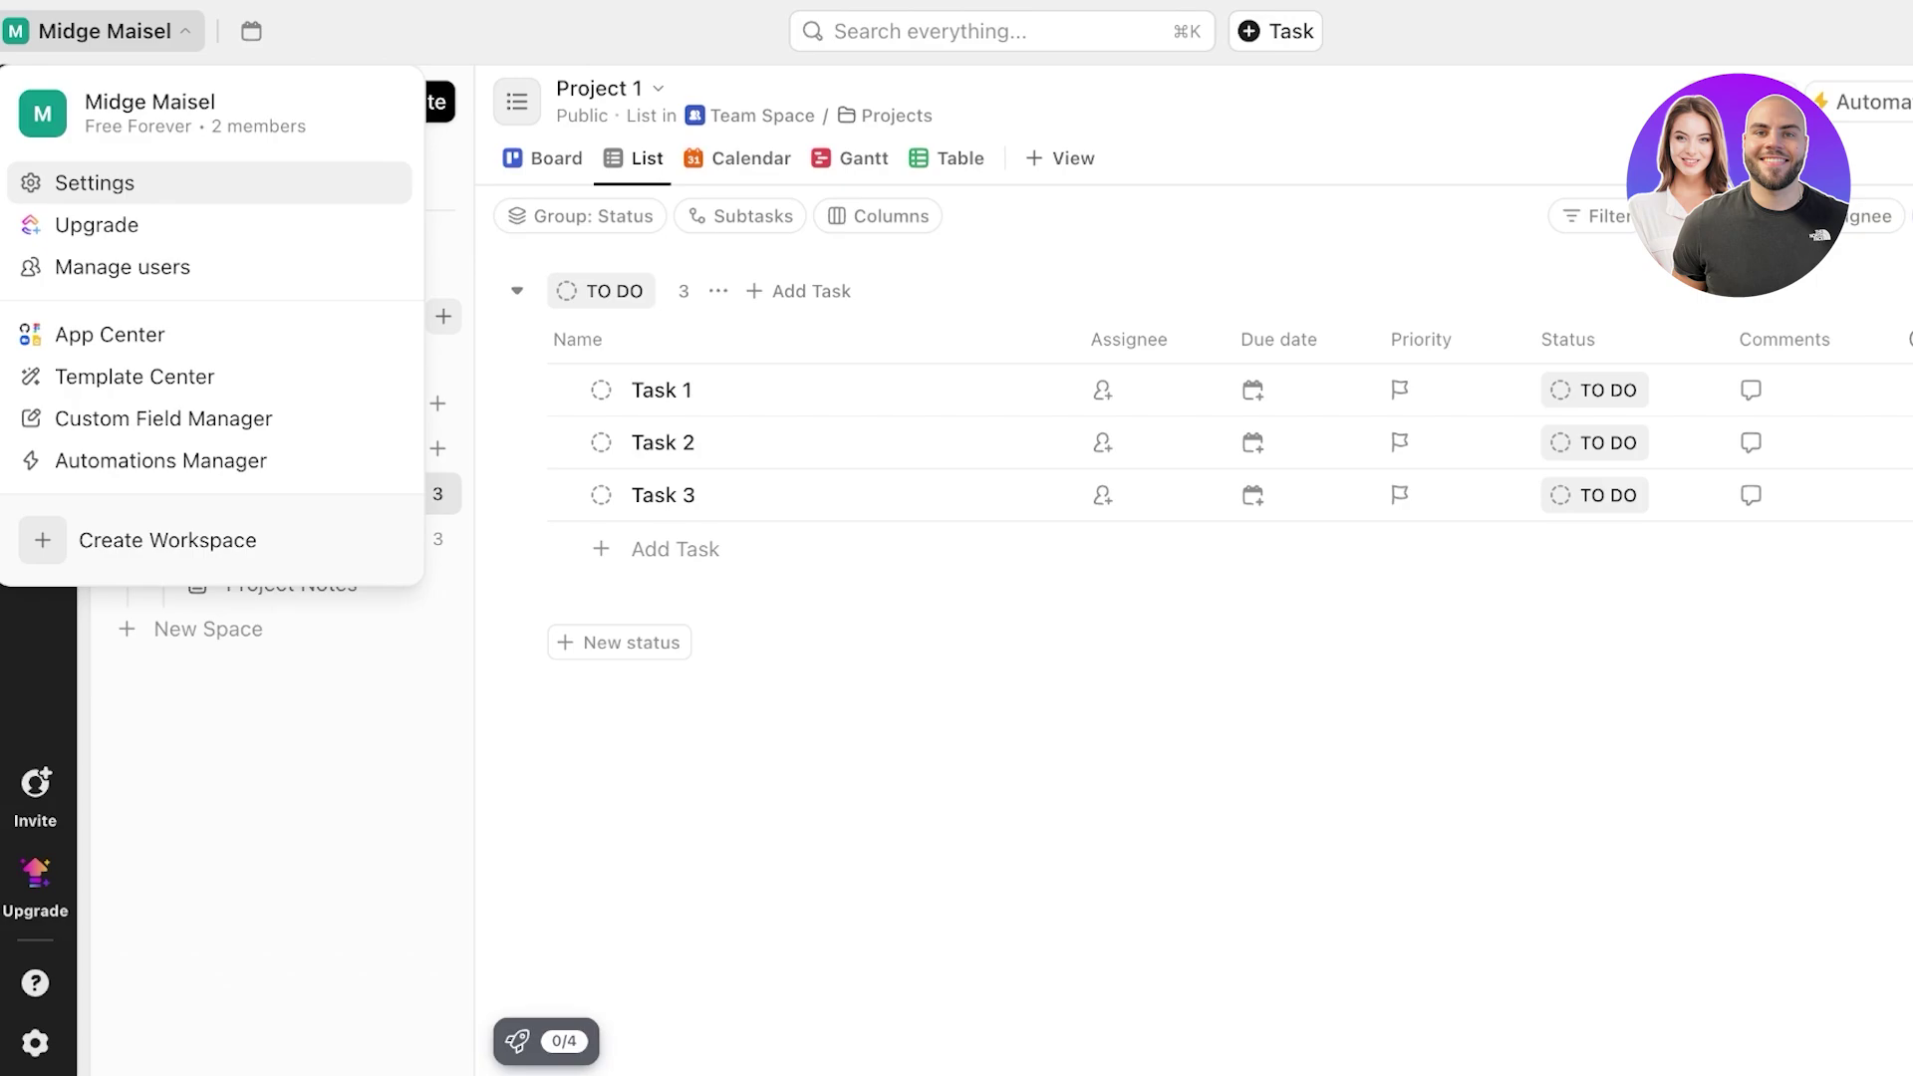
click(135, 377)
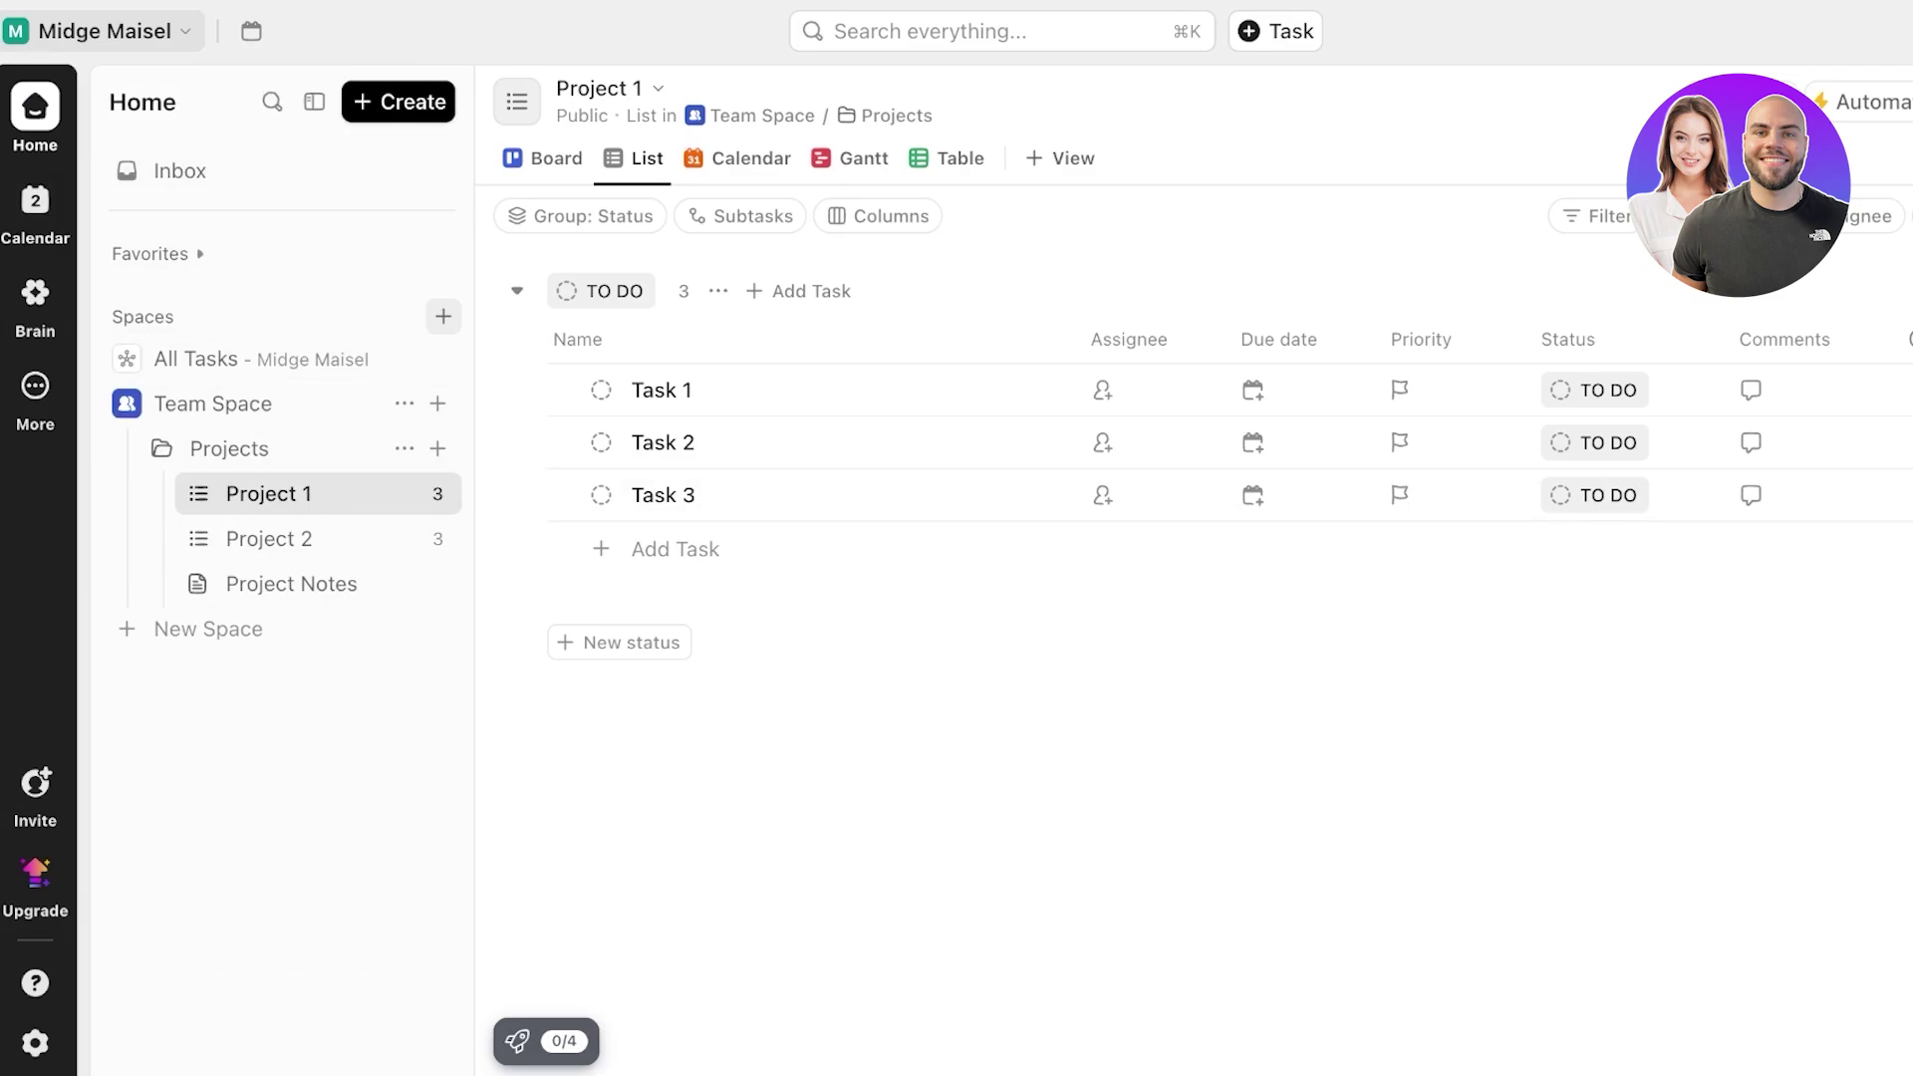
click(261, 359)
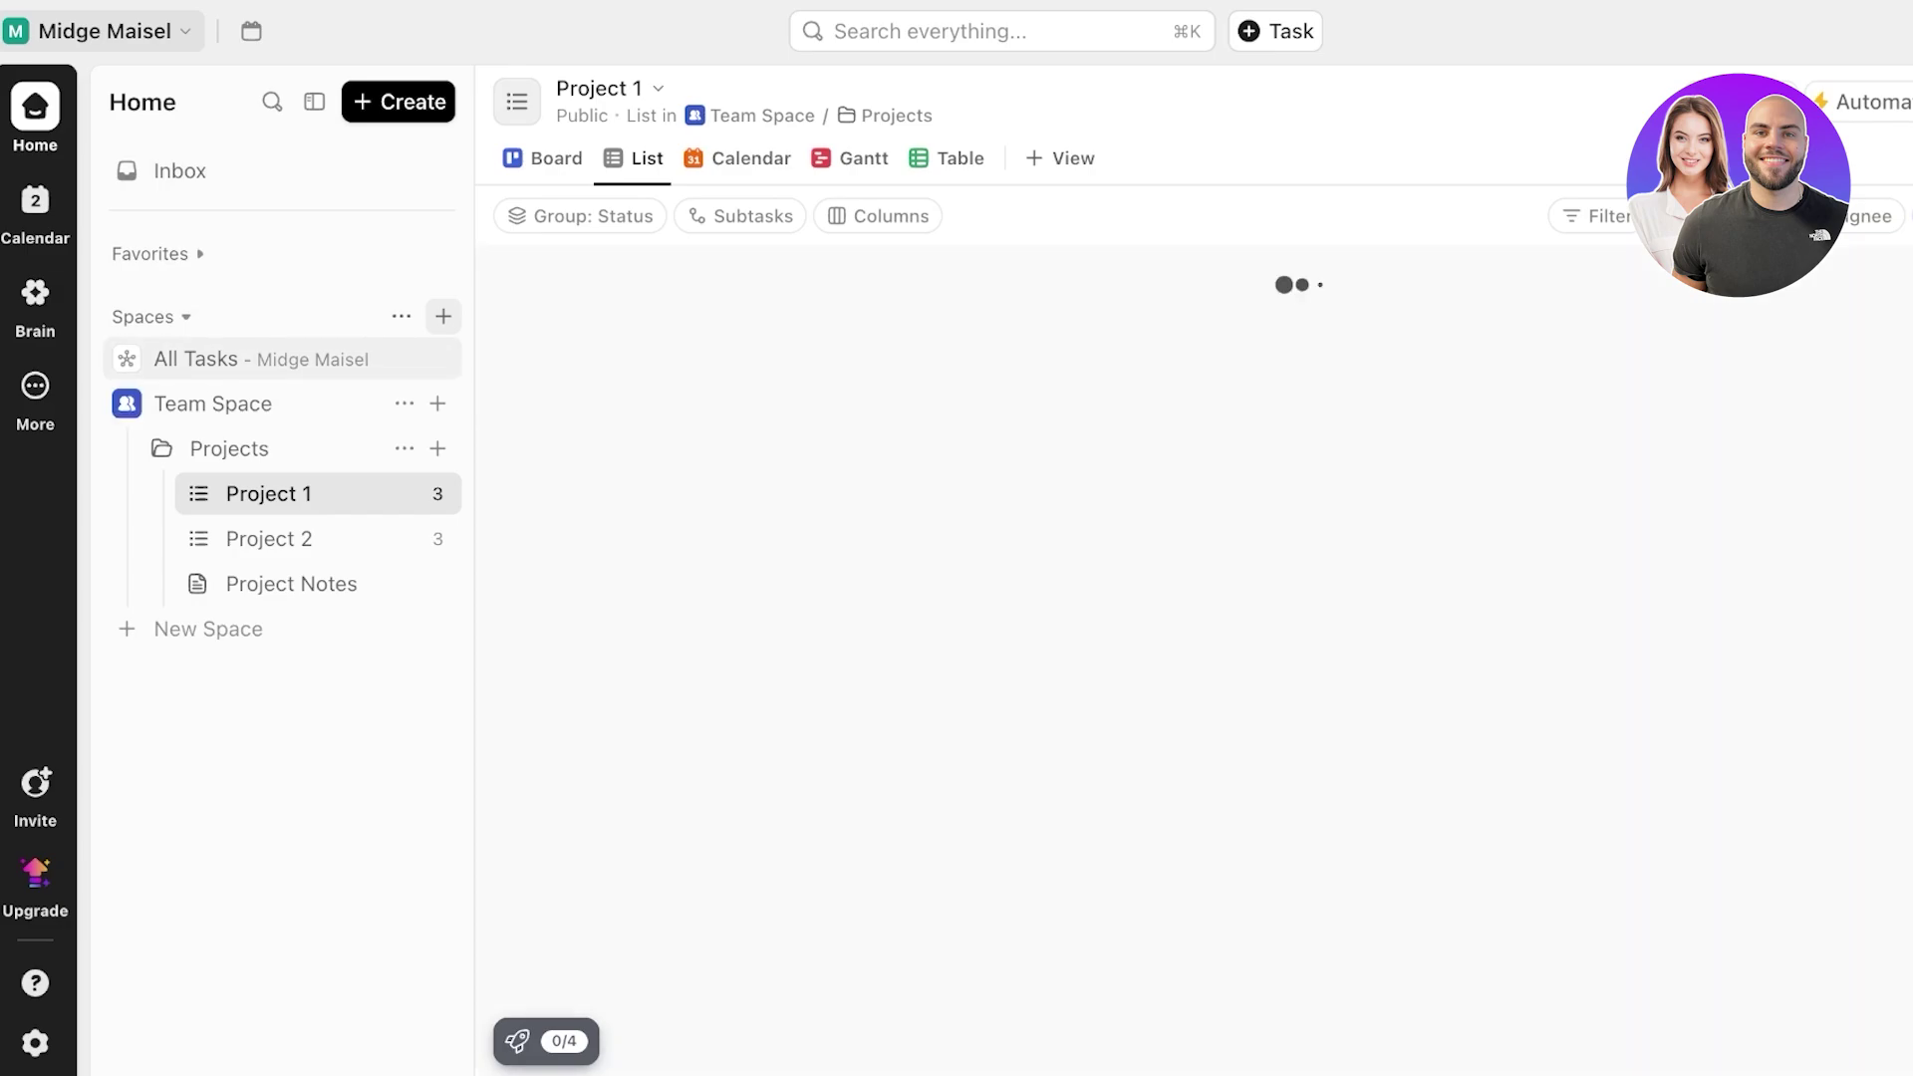
click(152, 317)
- Delete Team Space from the sidebar's Spaces list, confirming the deletion
click(150, 317)
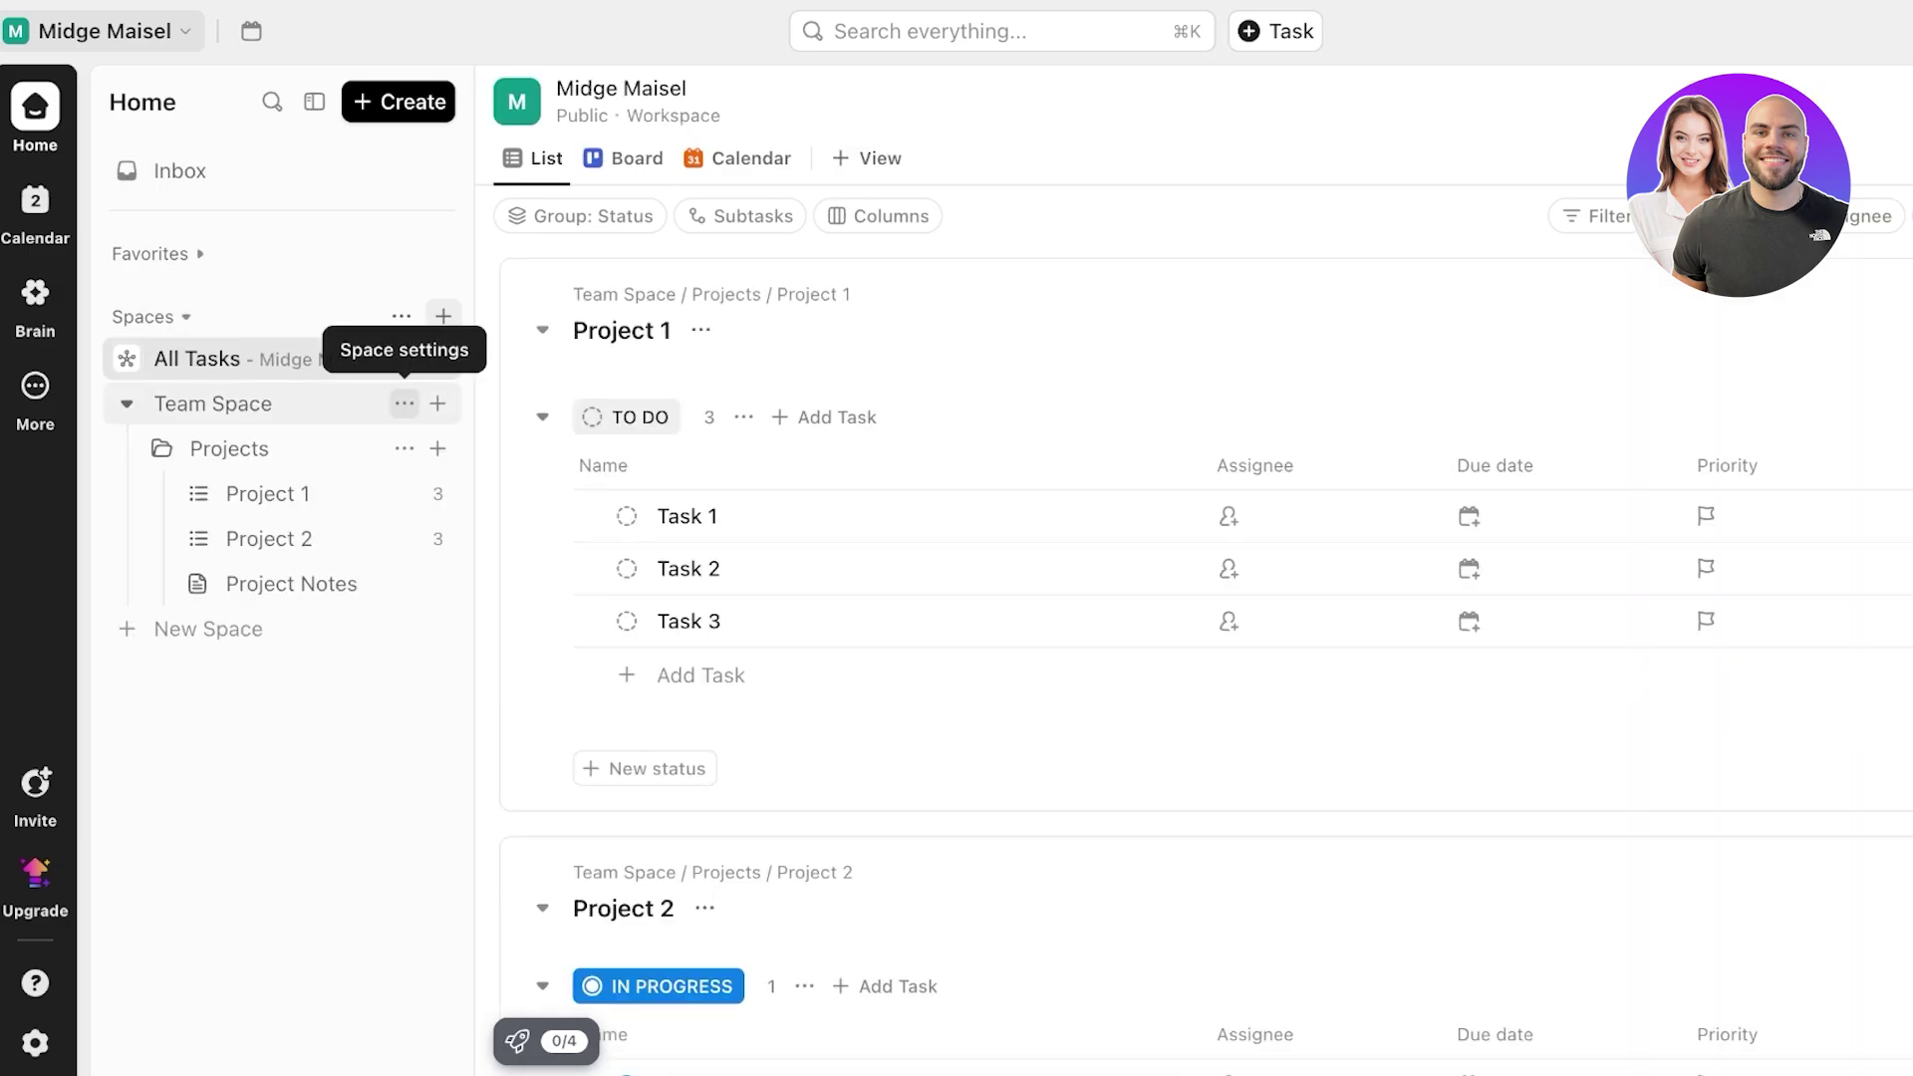
click(404, 404)
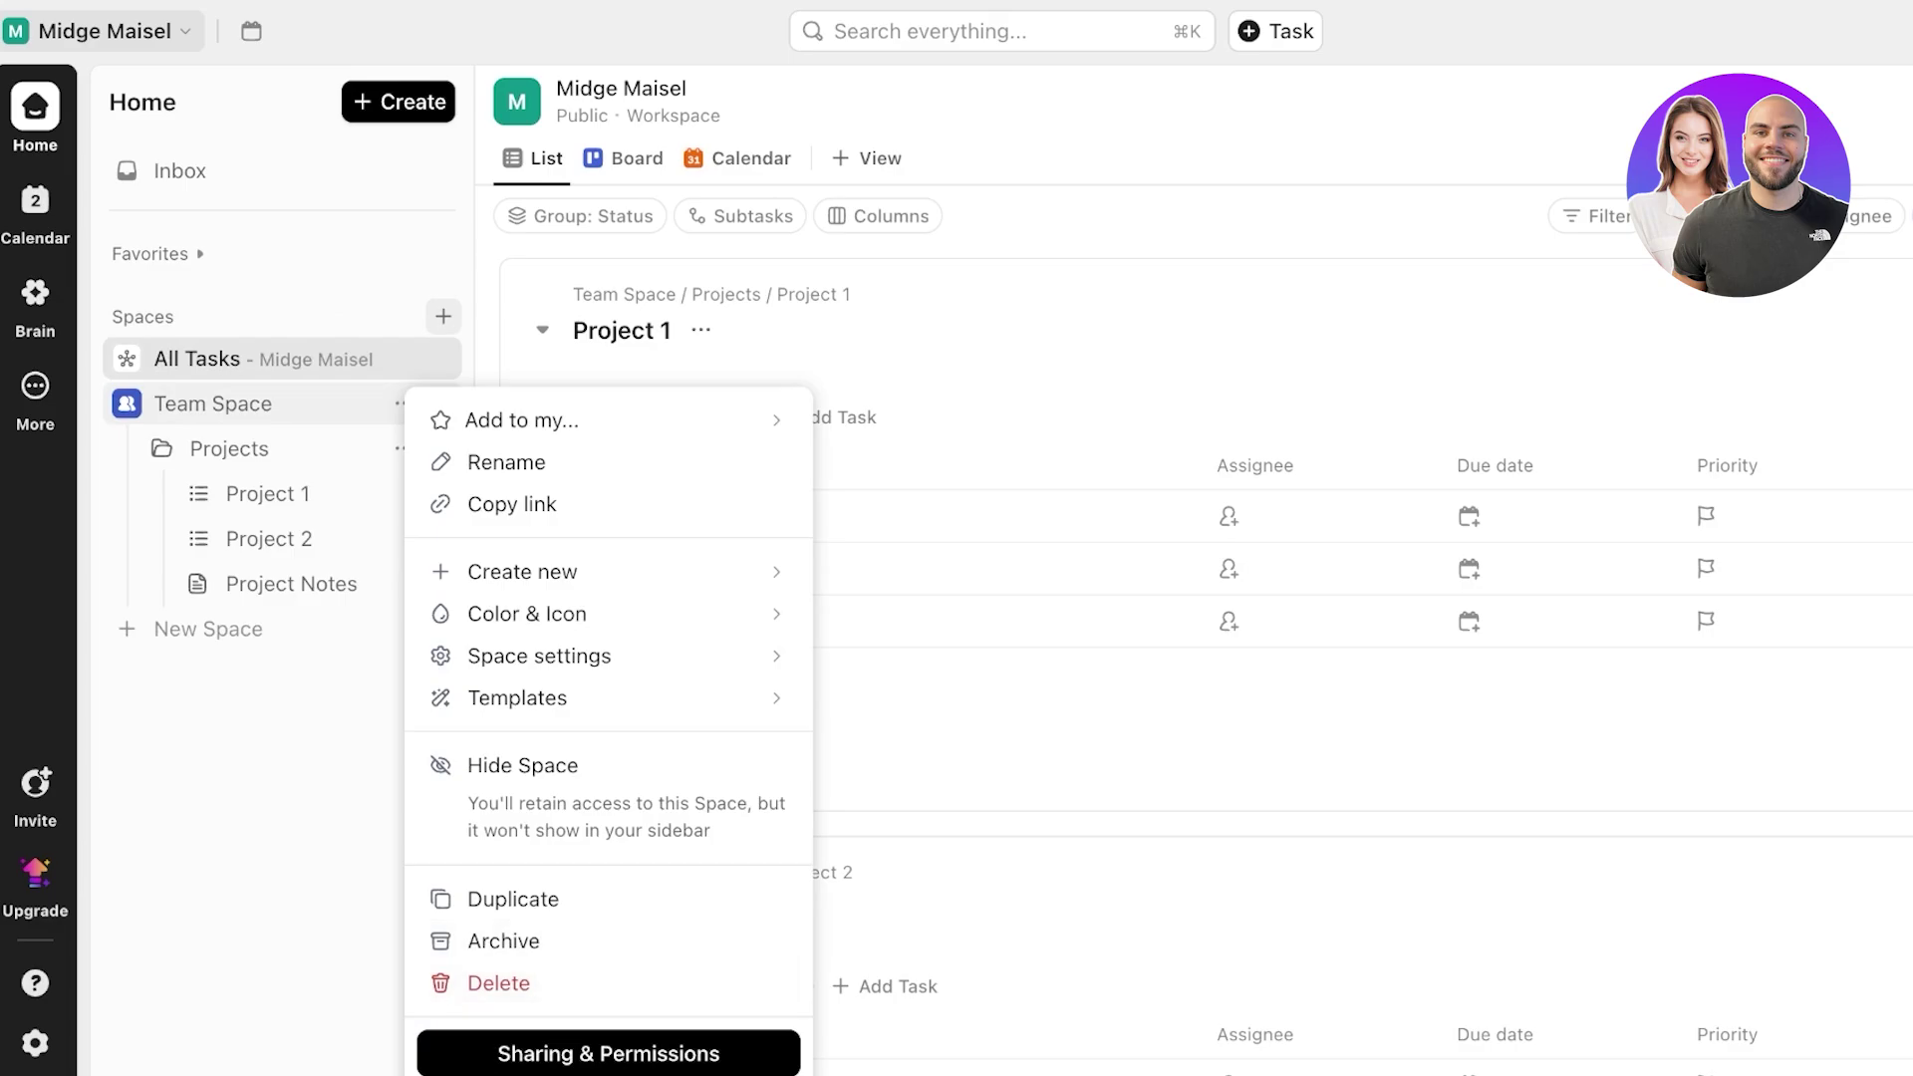
click(498, 984)
click(1214, 487)
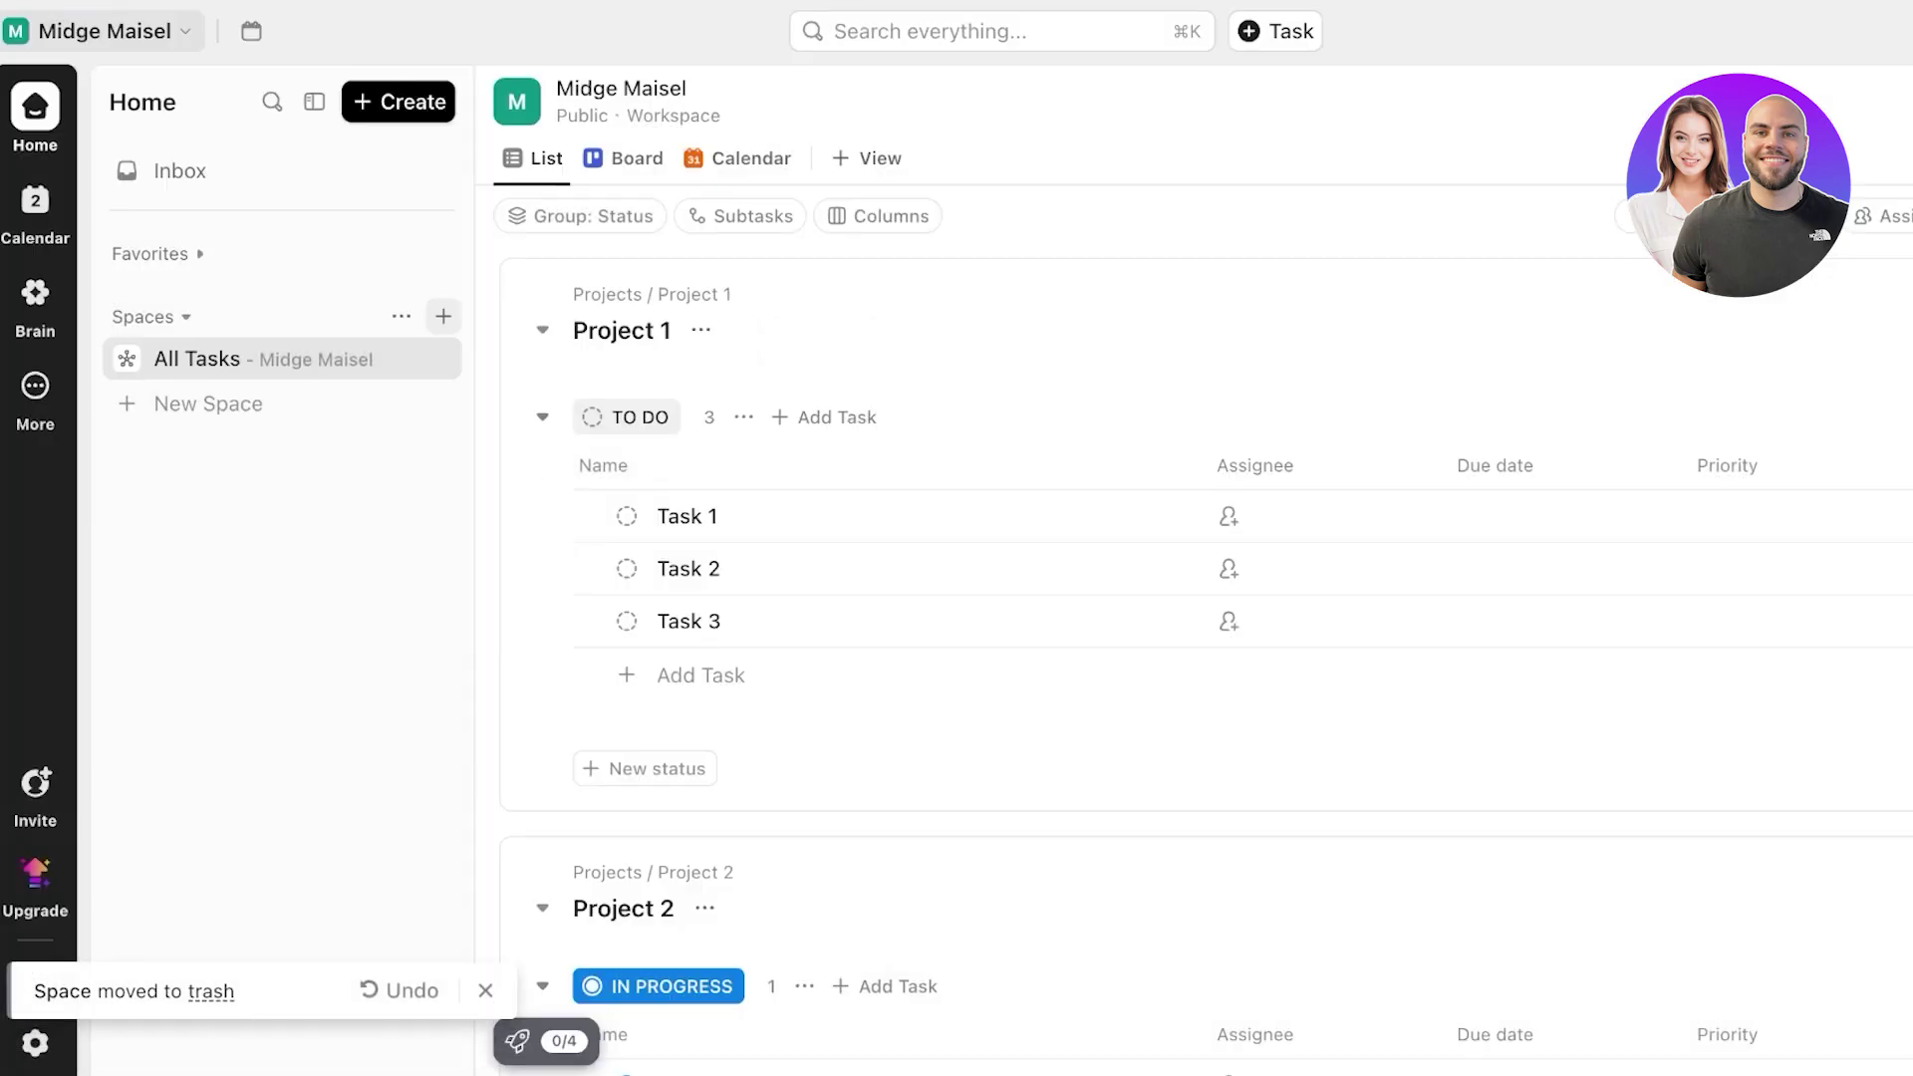
- Name a new space 'Marketing' in Create a Space and choose Use Templates
click(444, 316)
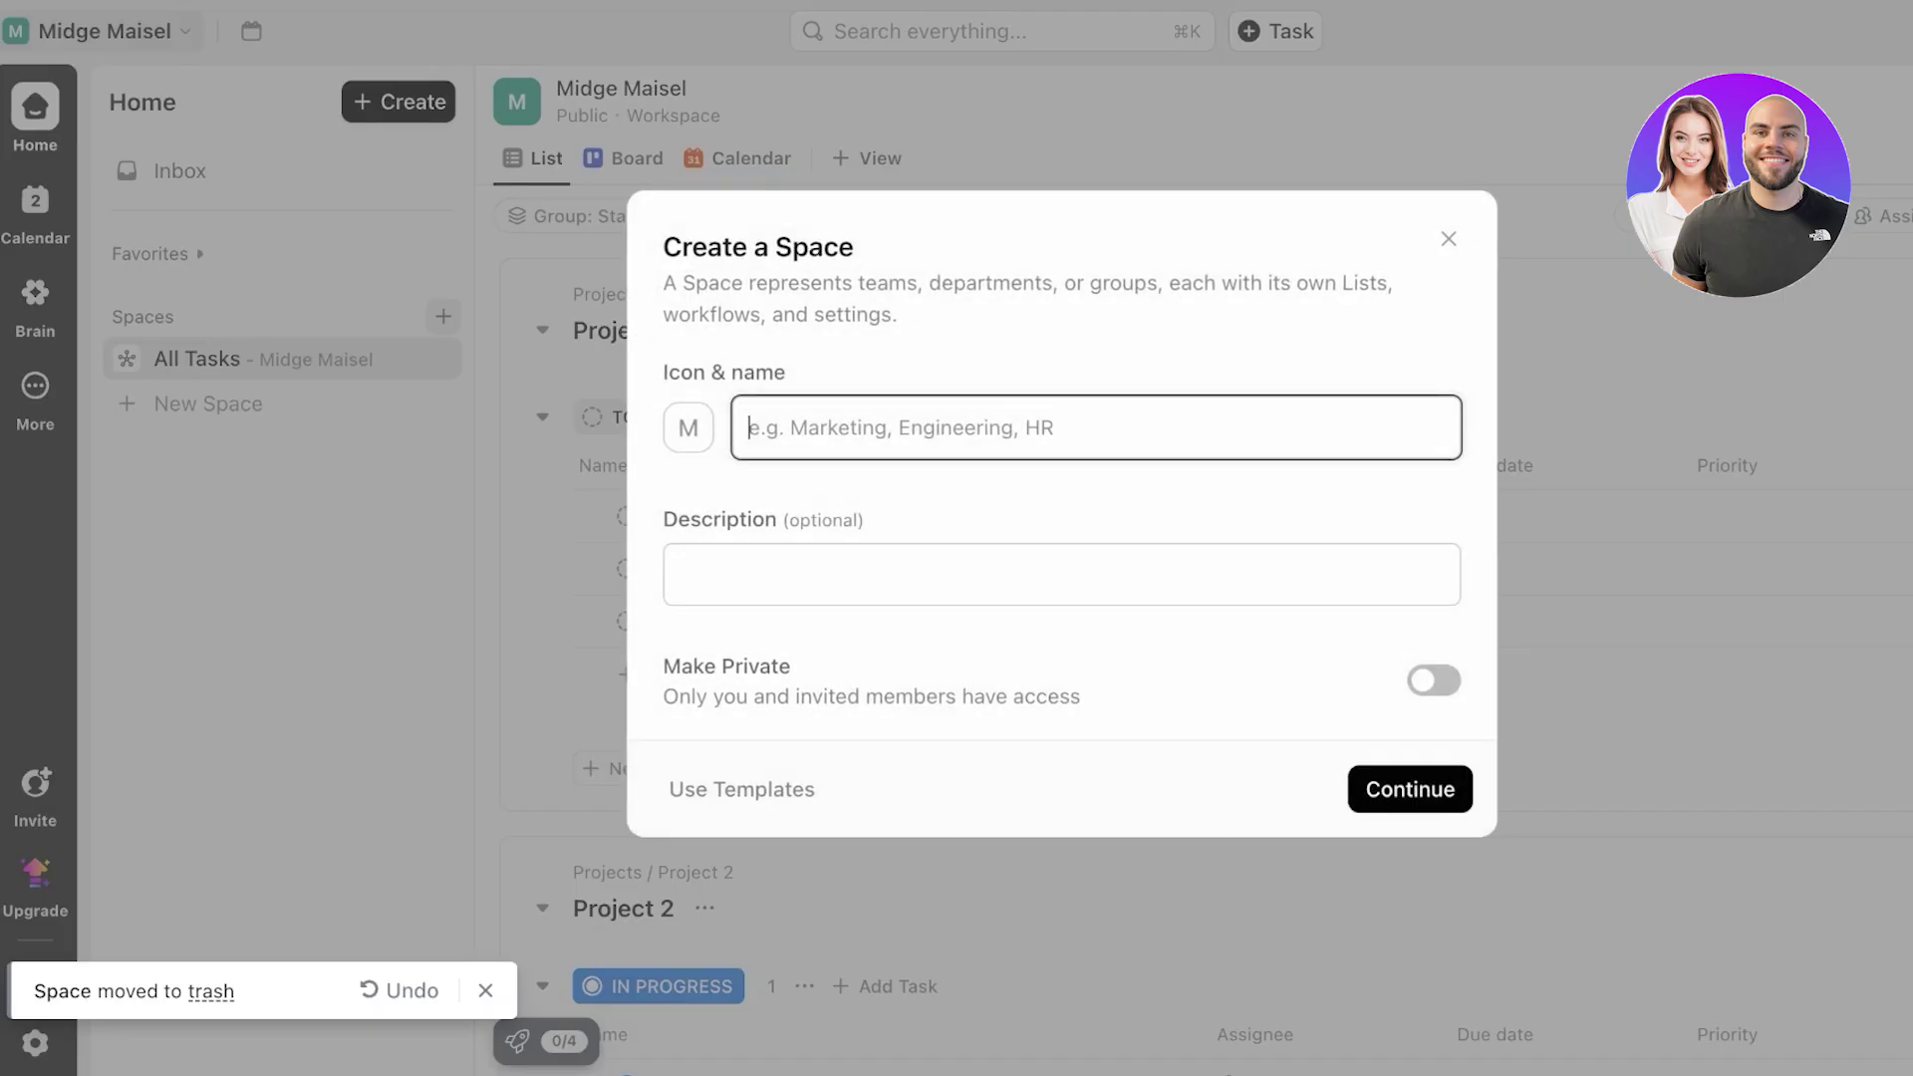
click(1367, 239)
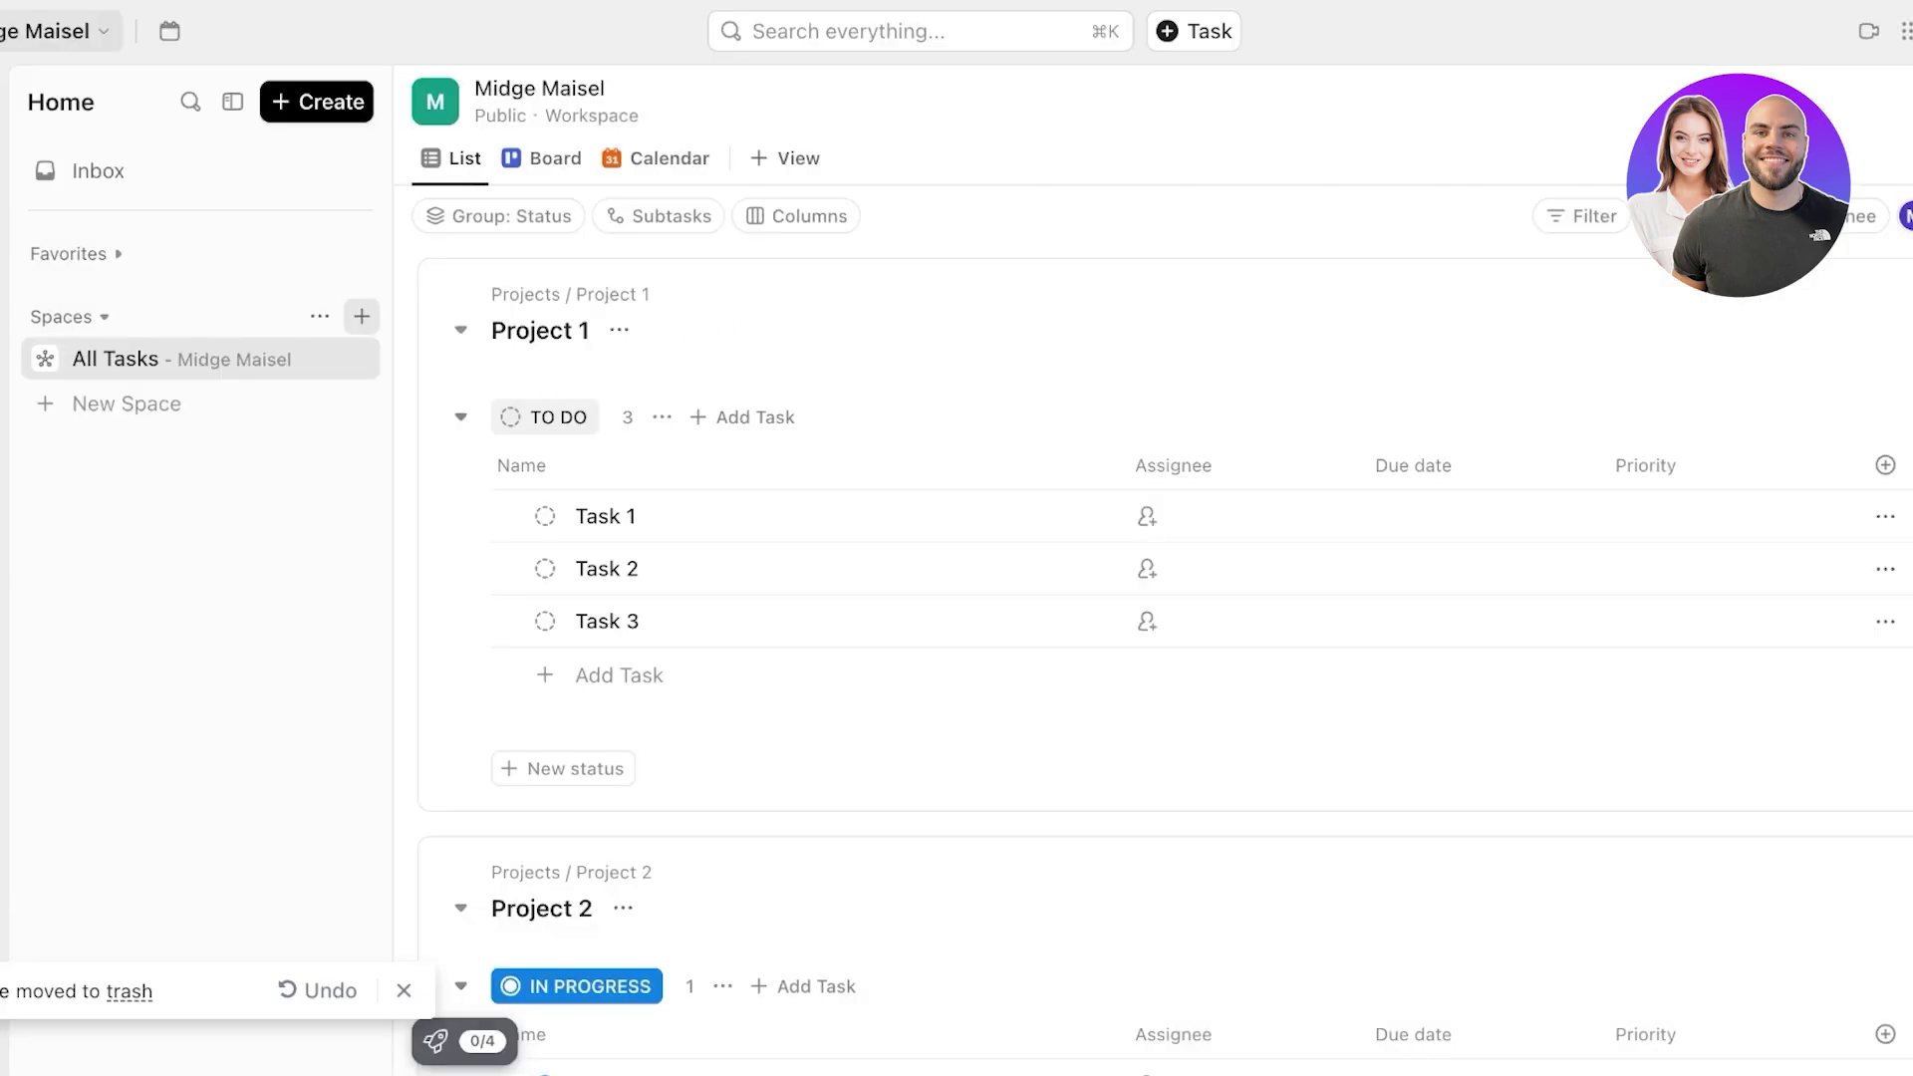
click(361, 316)
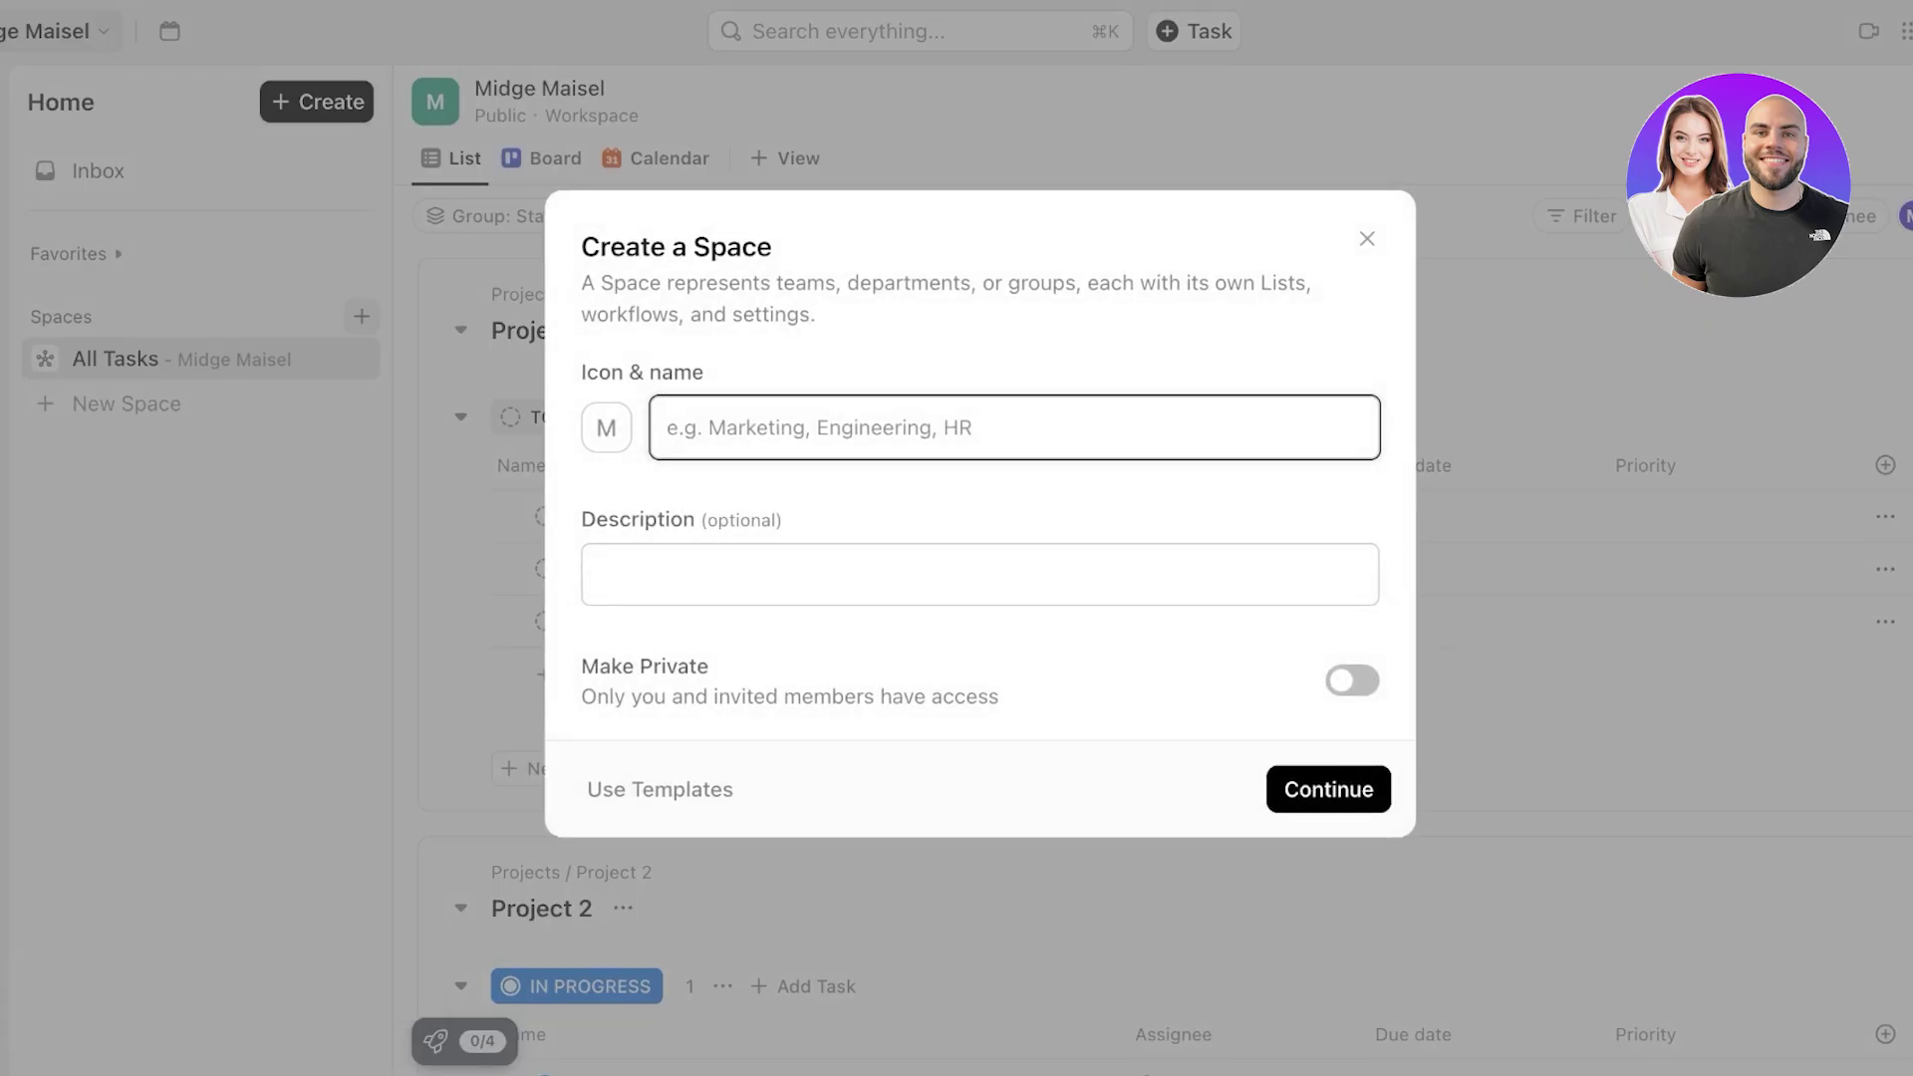
text(Marketing)
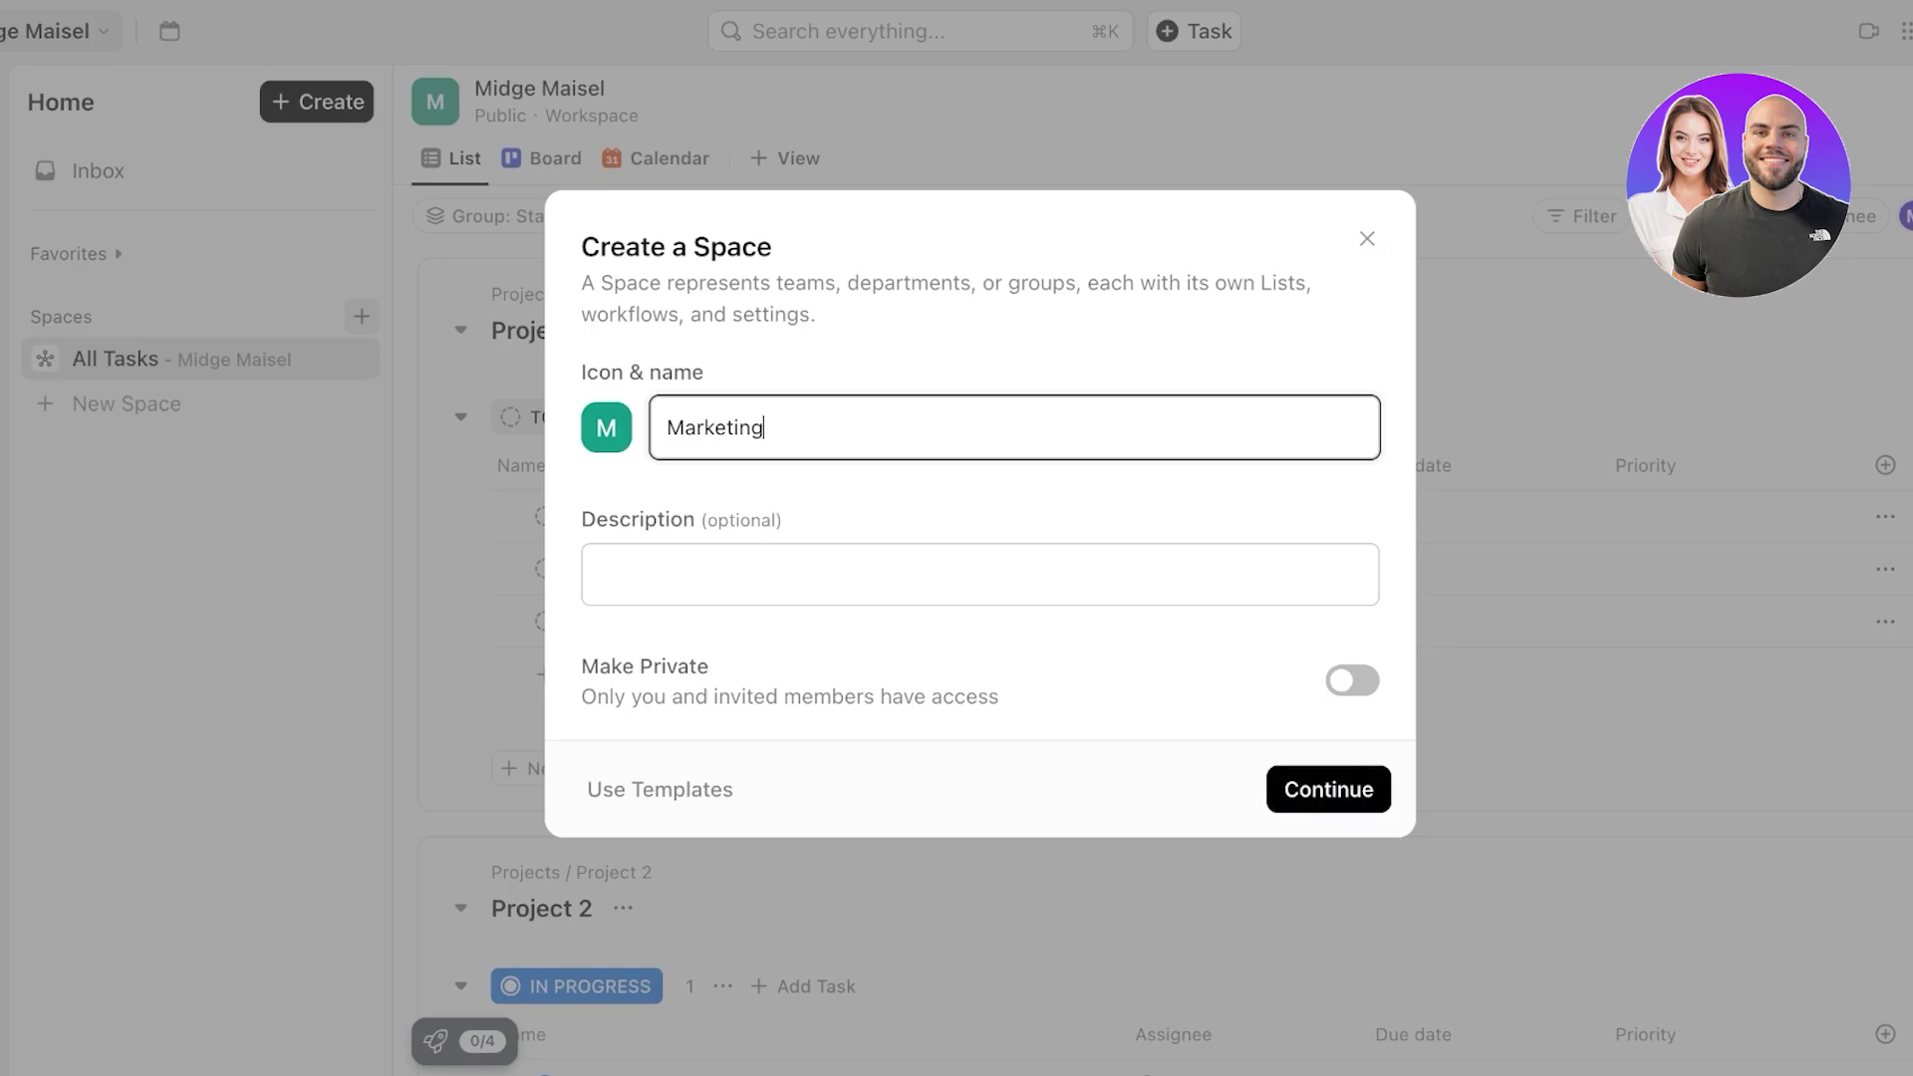
click(660, 789)
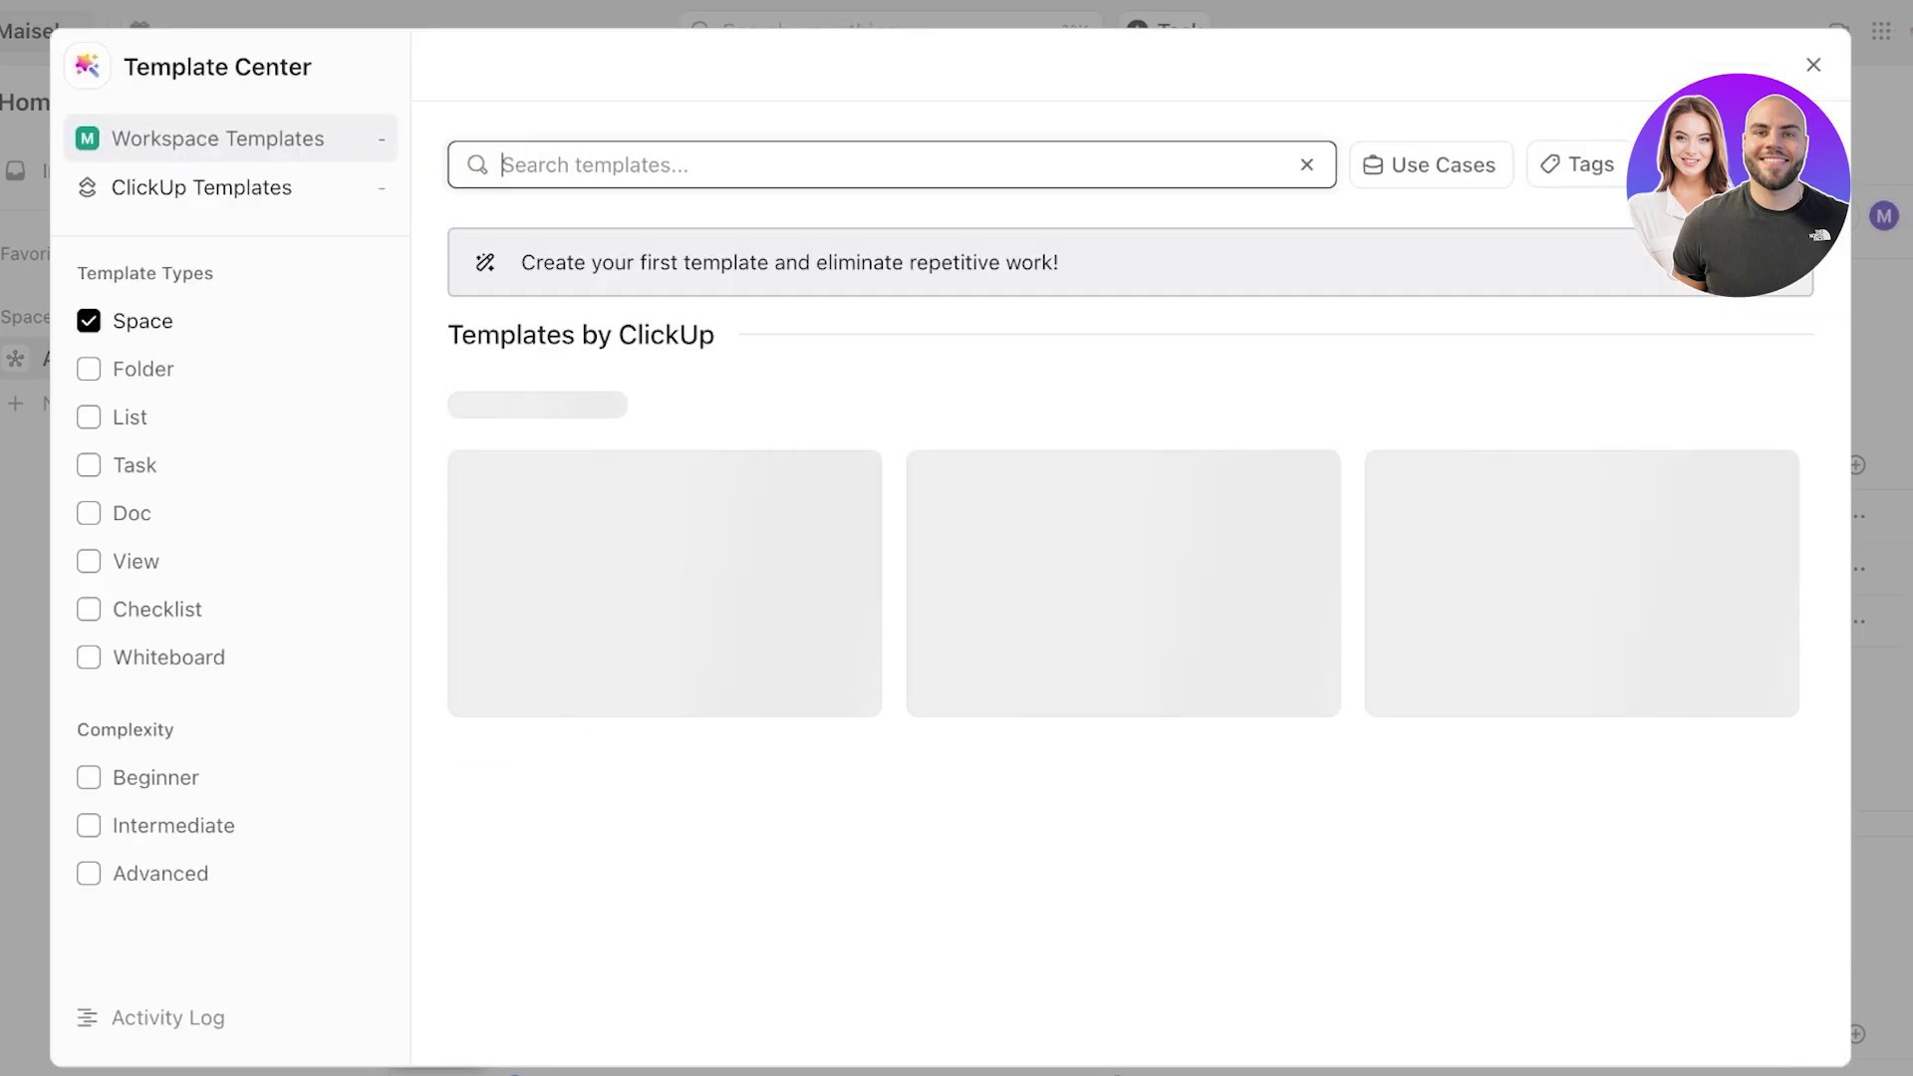
- Search templates for 'marketing' and start using the Start a Social Media Marketing Agency template
text(marketing)
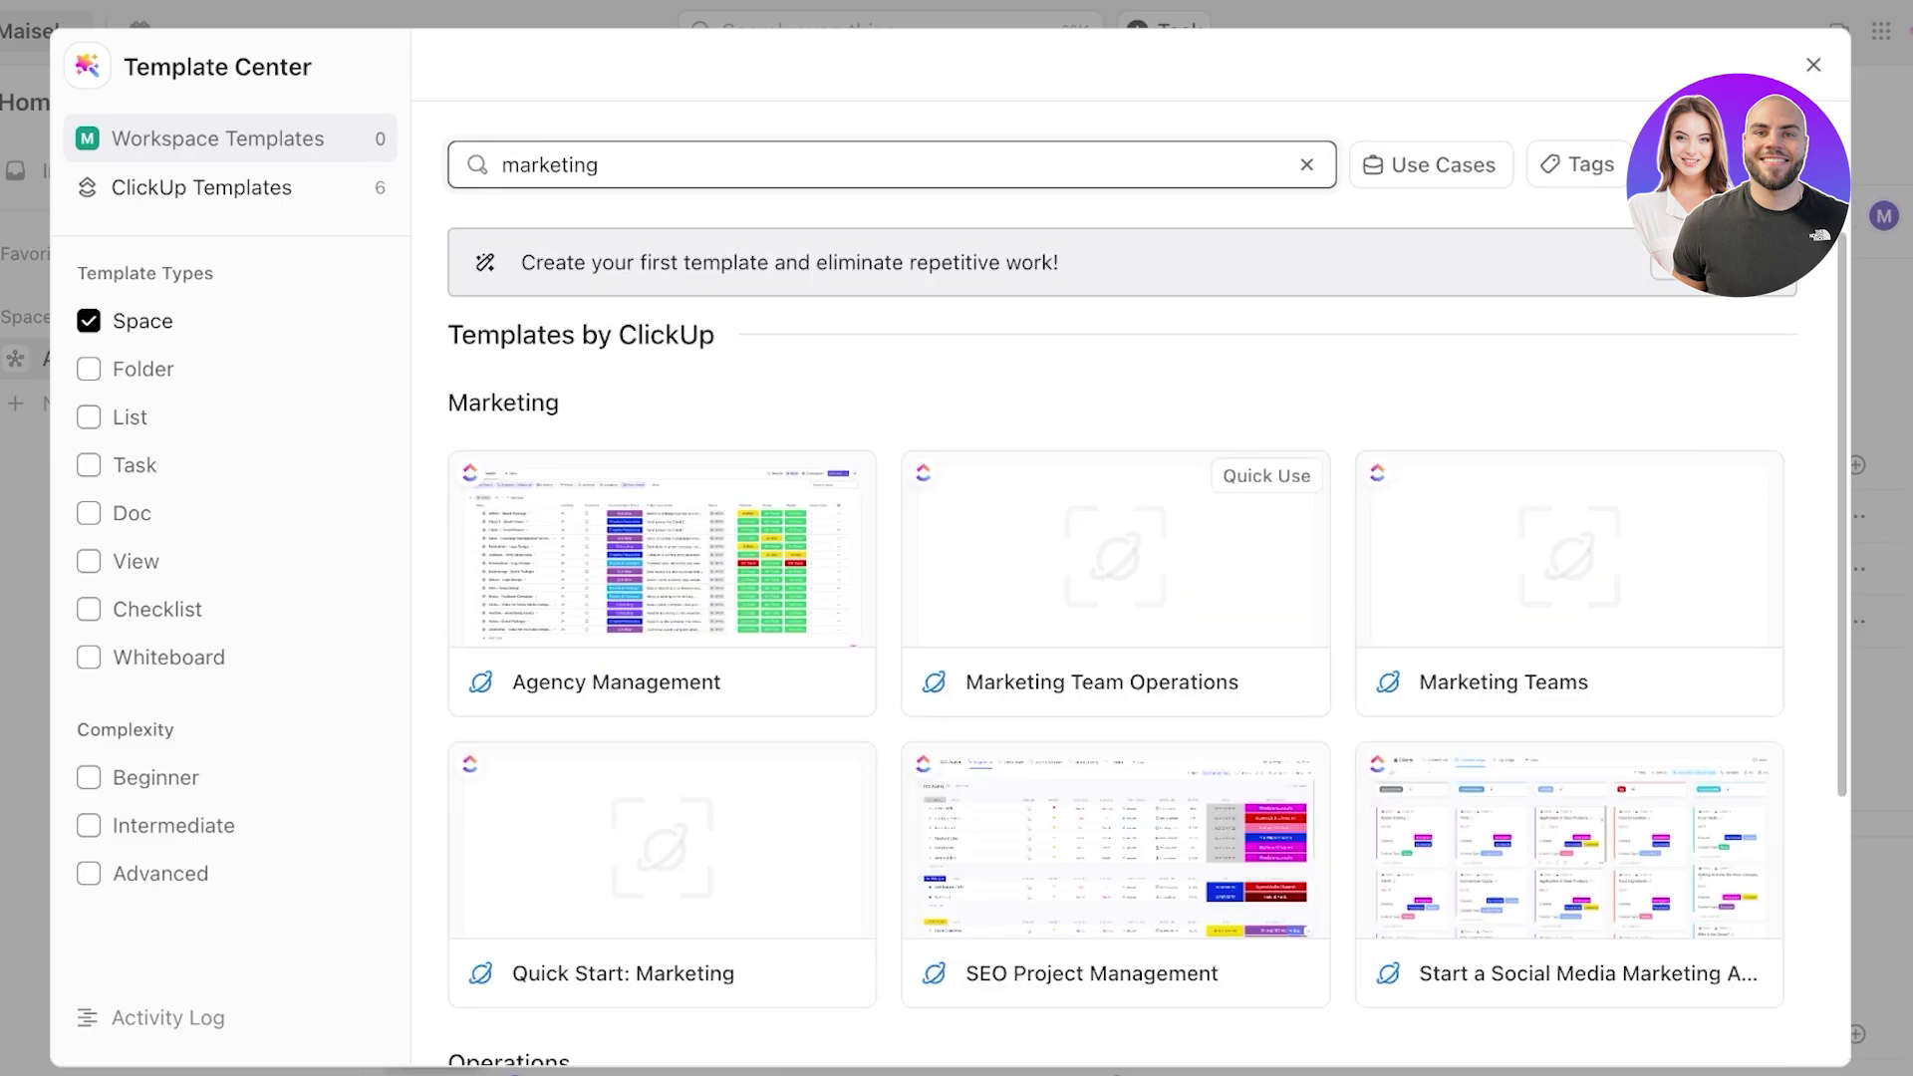
scroll(1569, 518, down, 4)
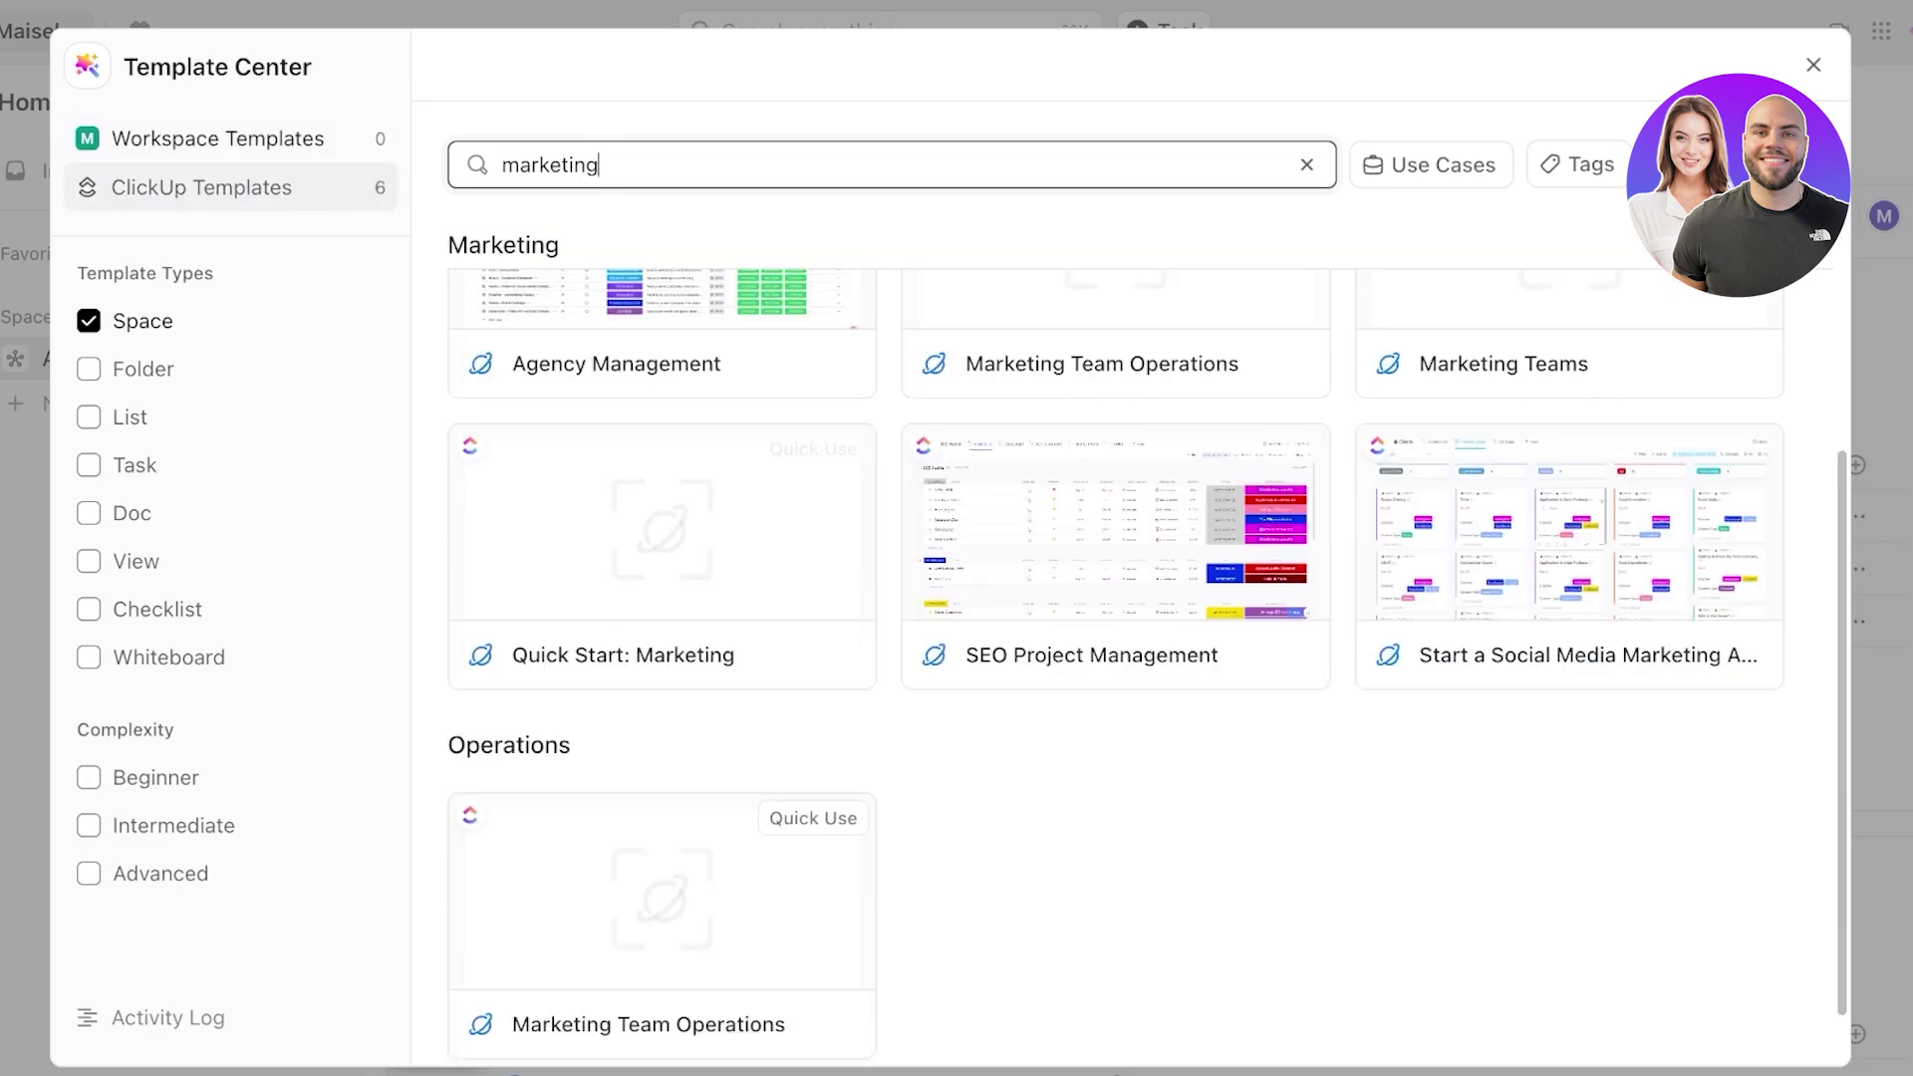
scroll(1569, 518, up, 2)
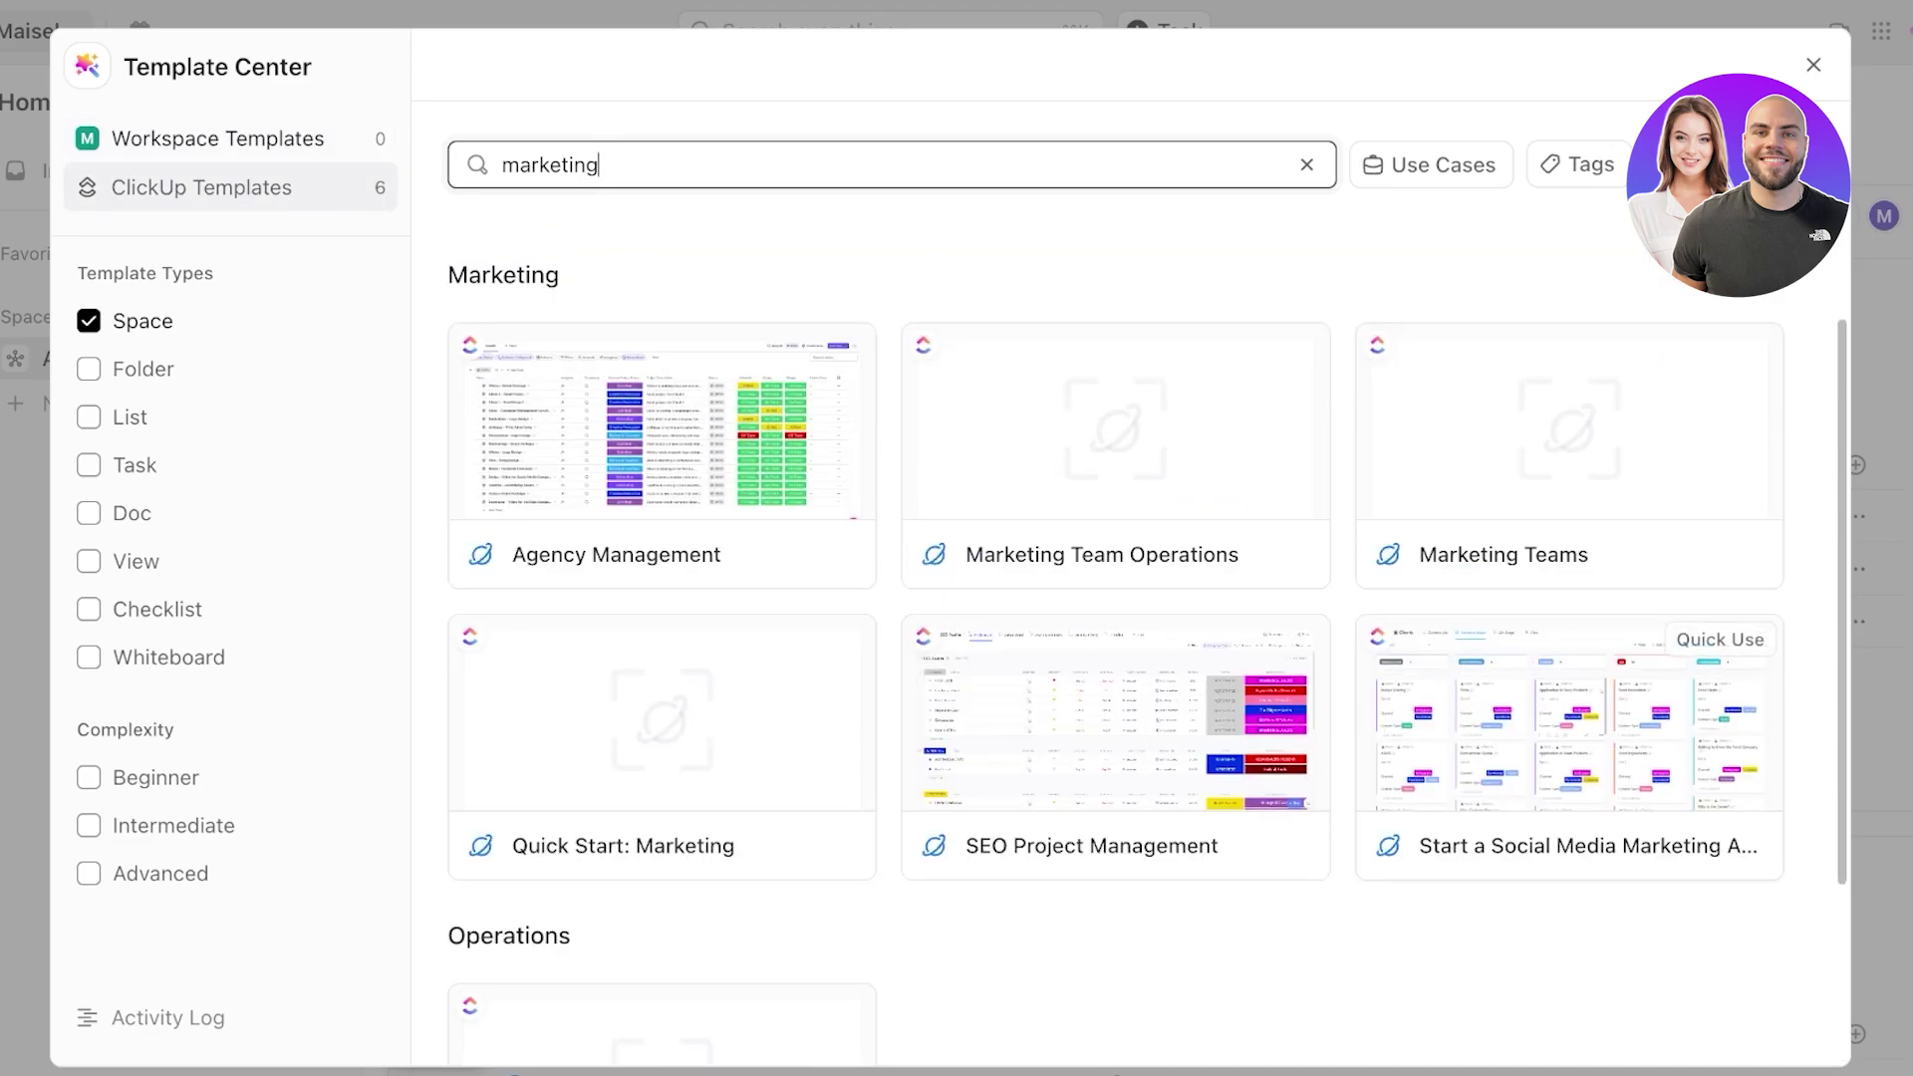
click(1569, 738)
click(1338, 174)
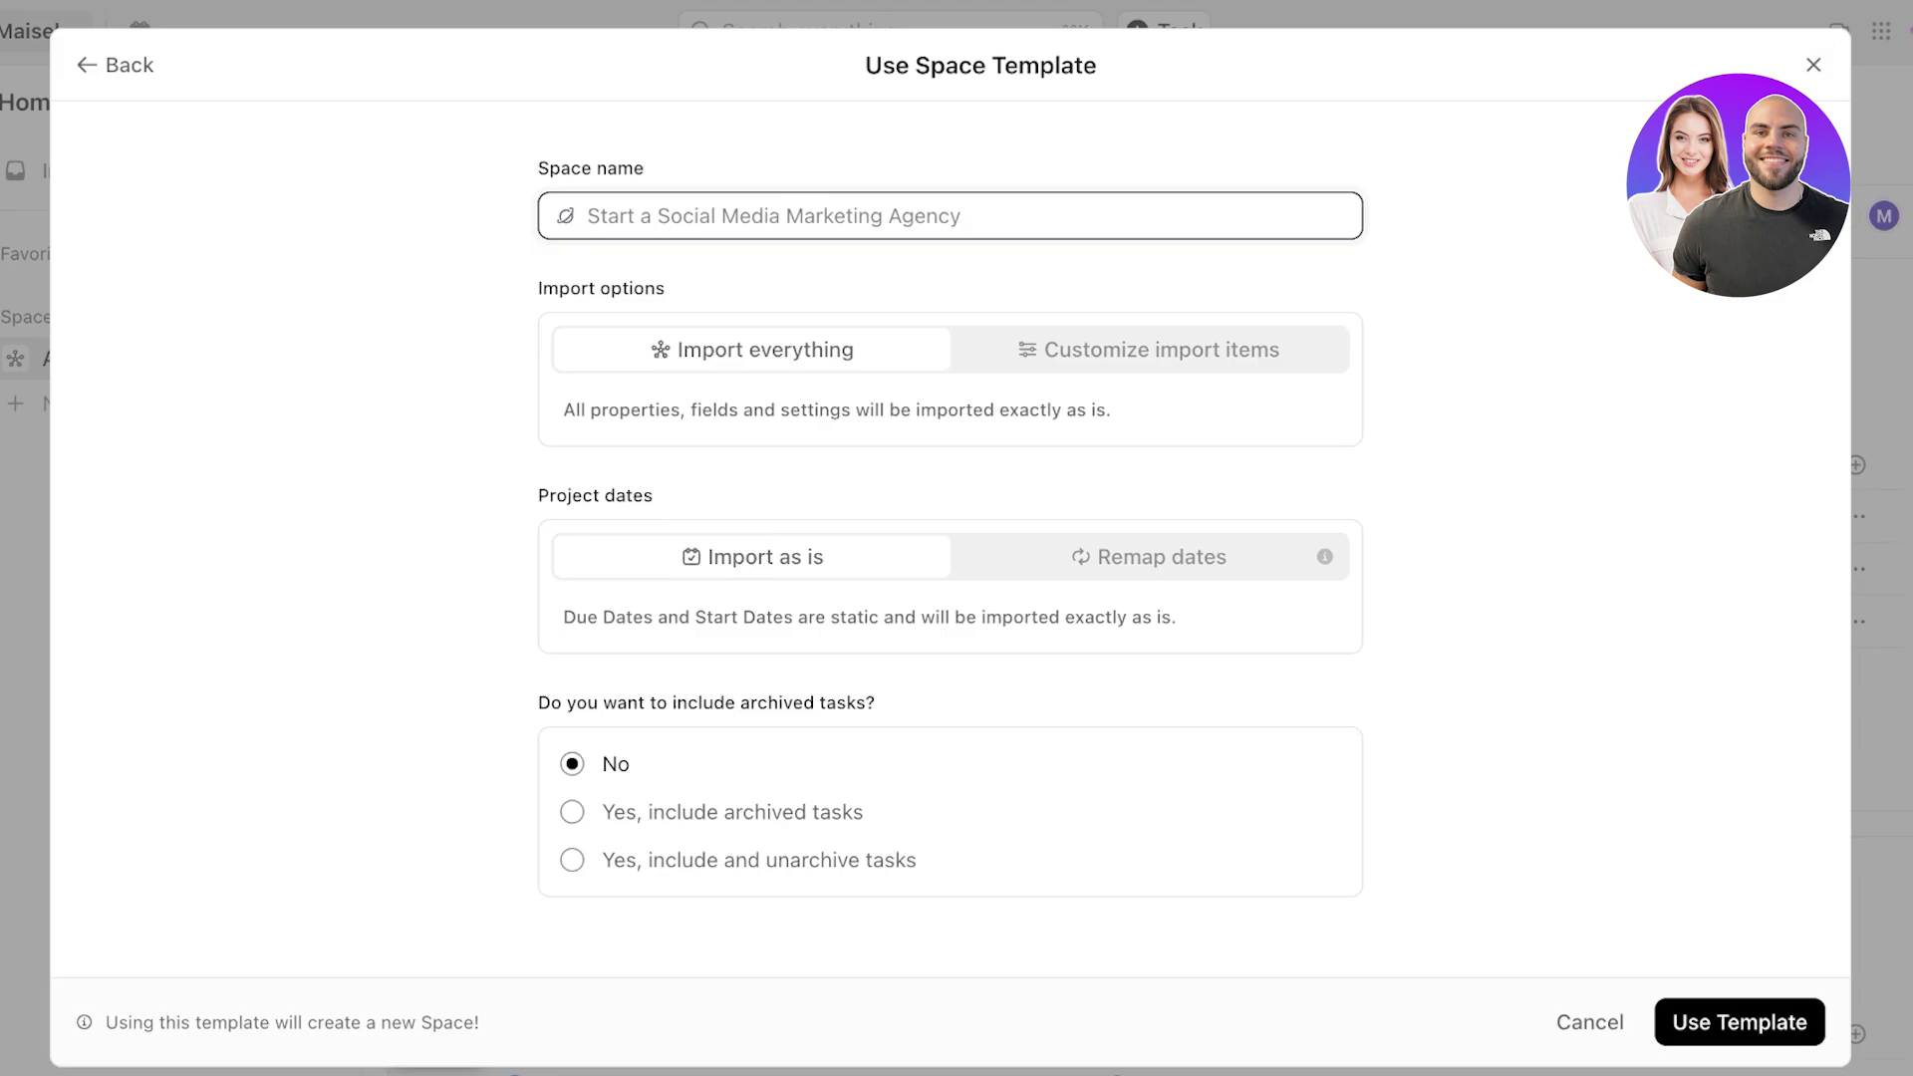
- Toggle the template's import options, then back out and close the Template Center
click(1148, 348)
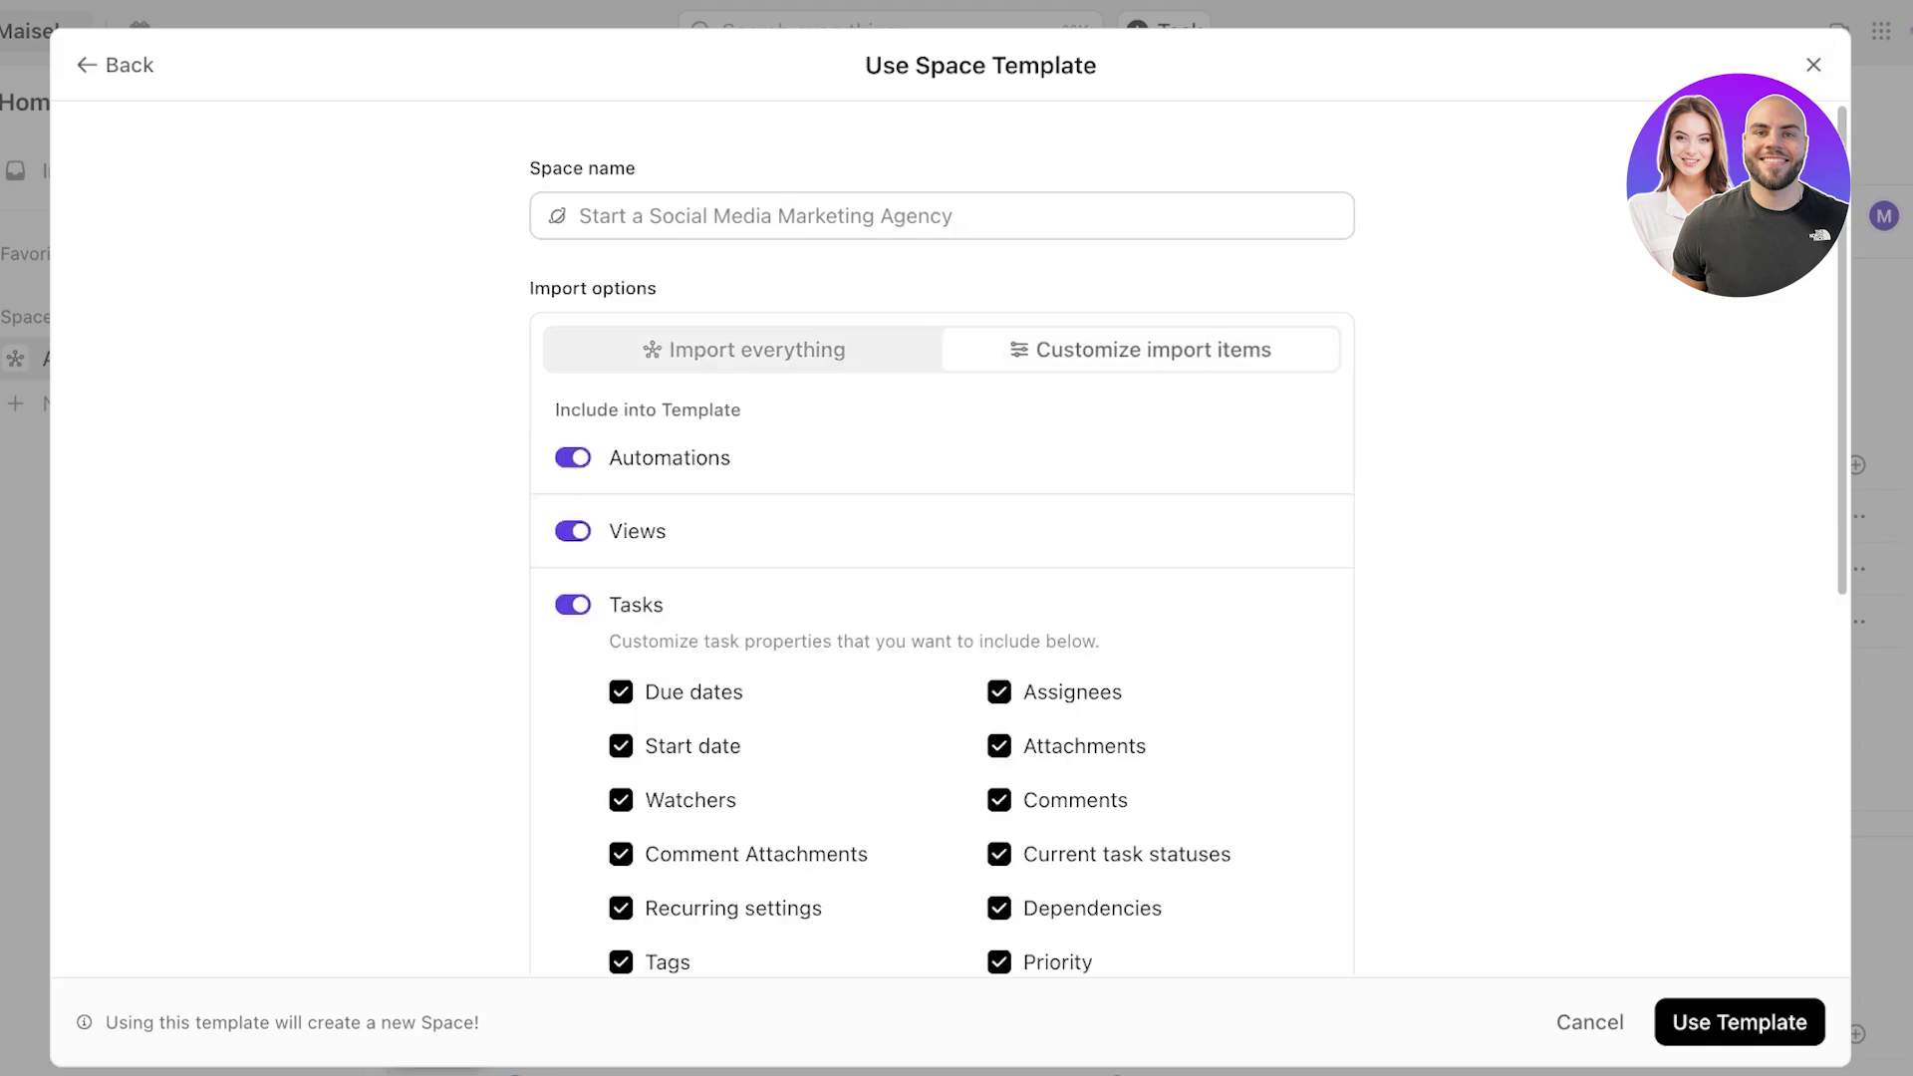
click(754, 349)
click(774, 216)
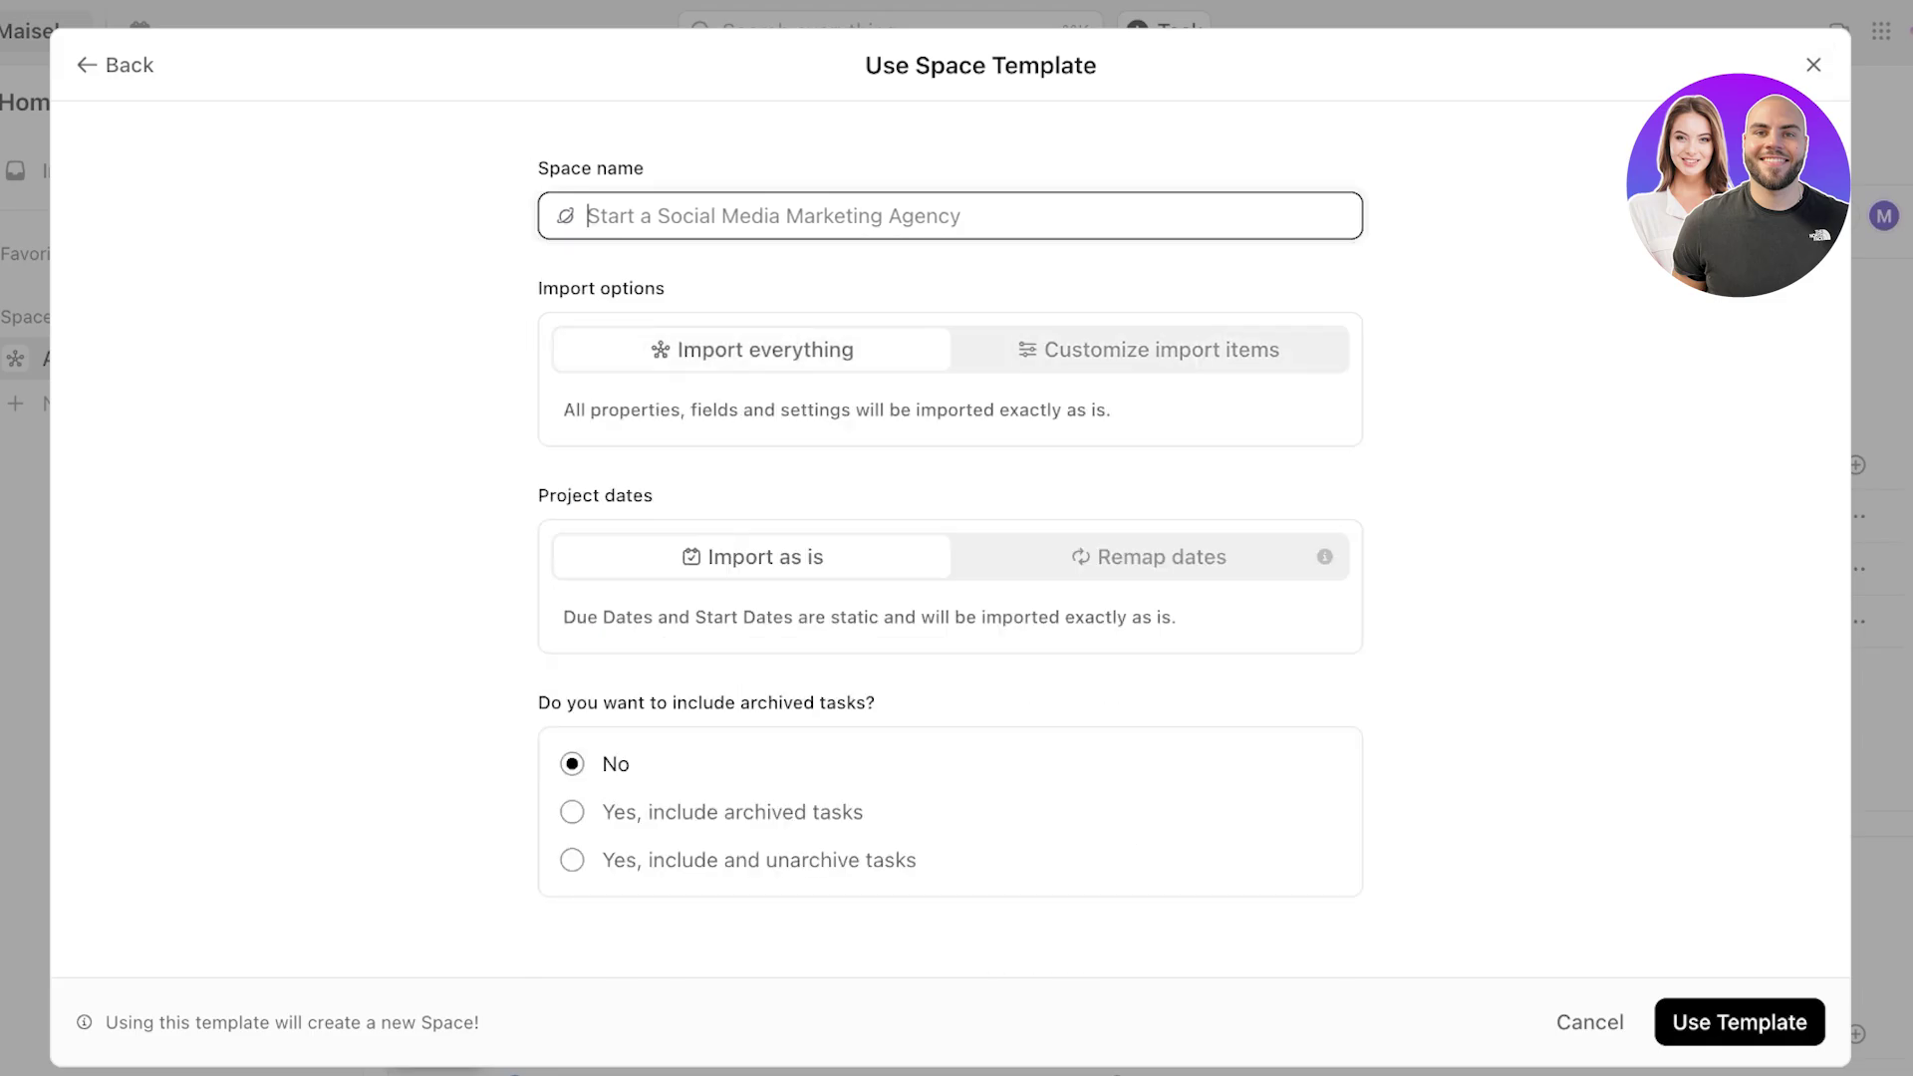
click(116, 64)
click(116, 65)
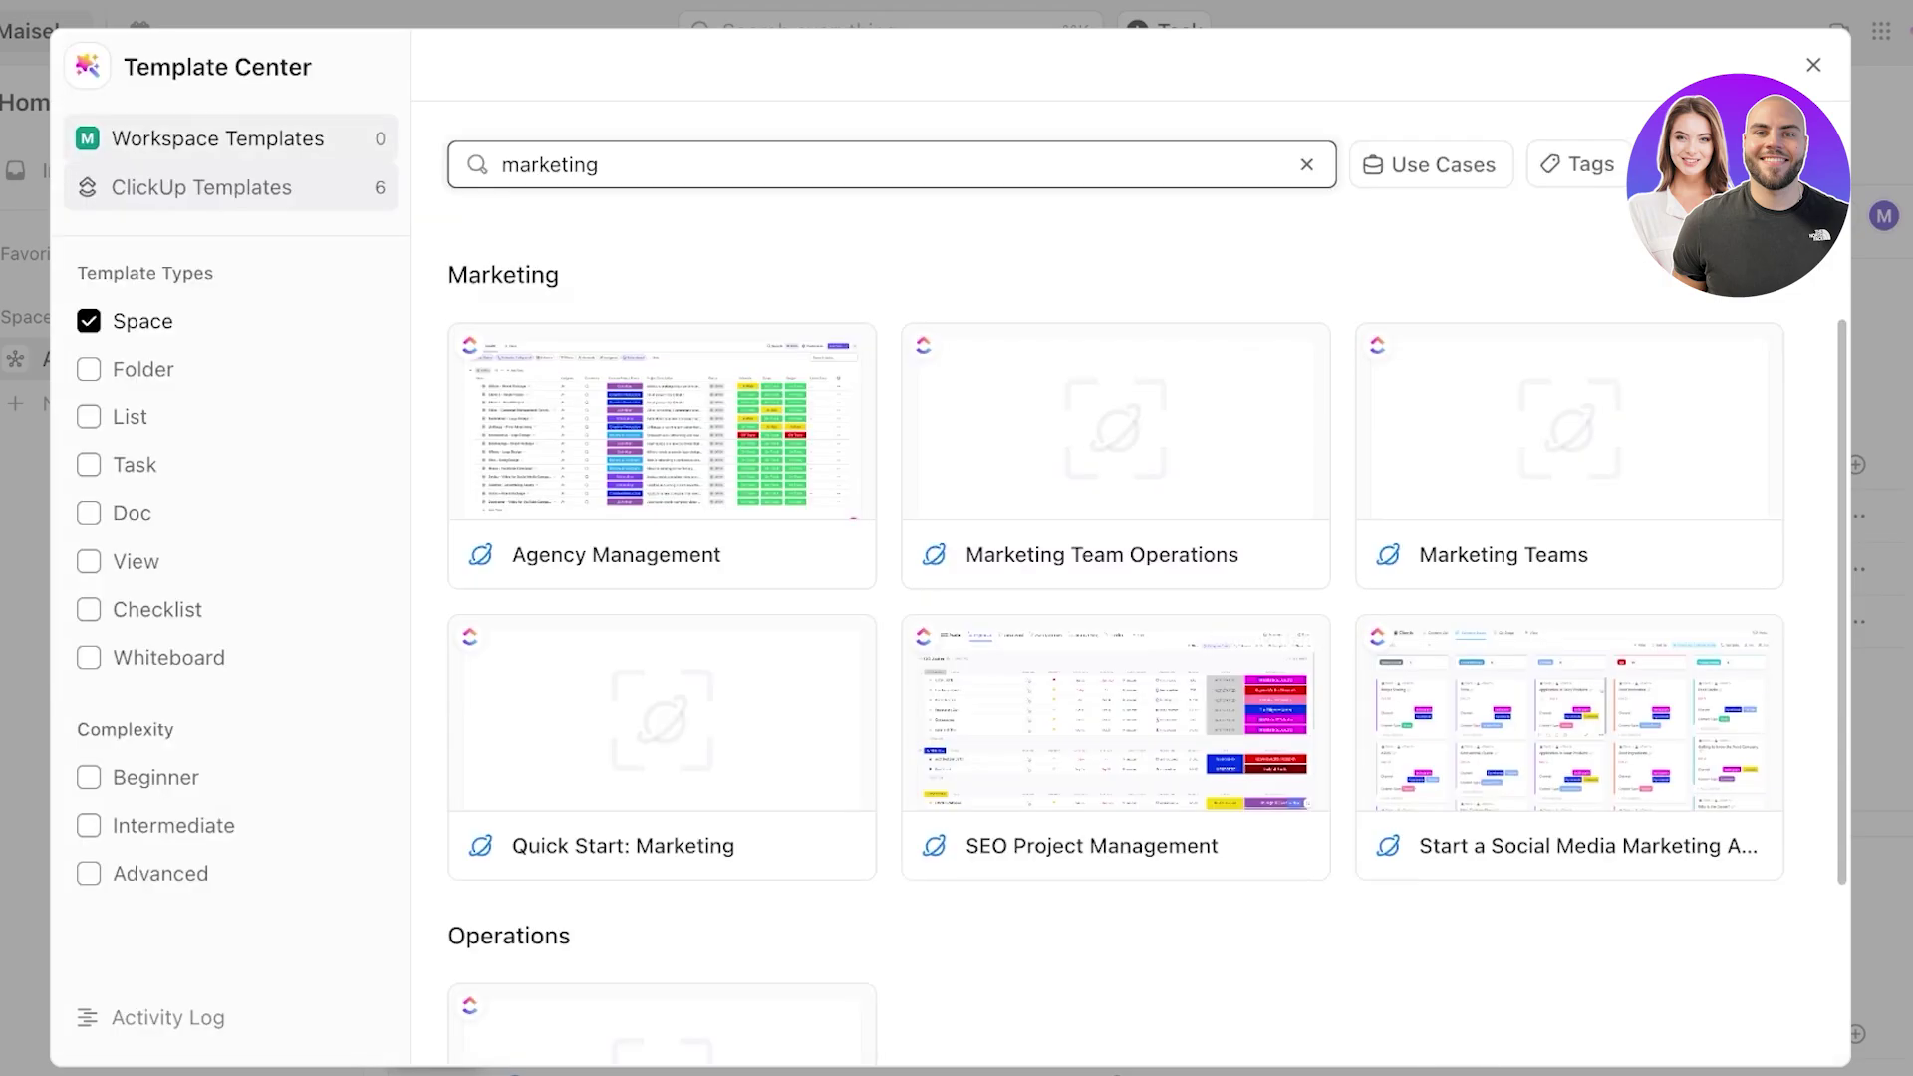
click(1814, 65)
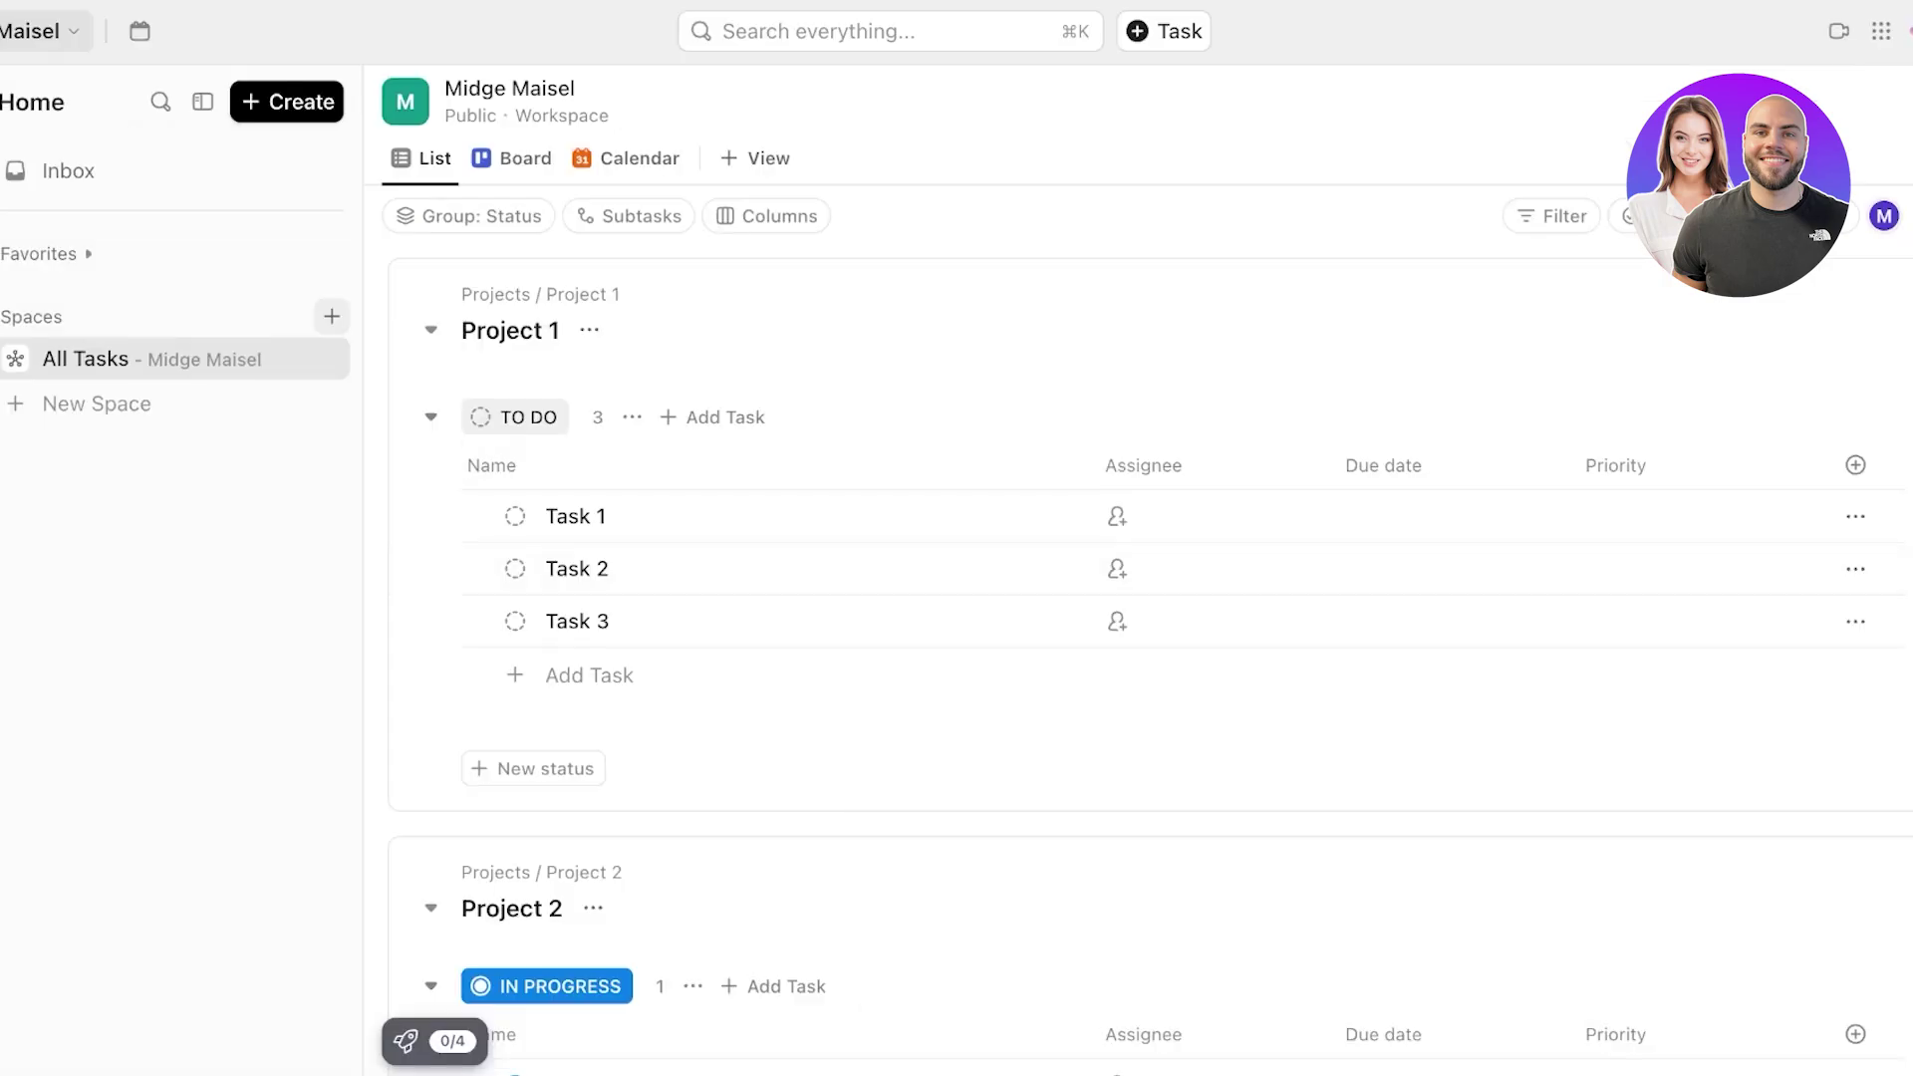
- Start a new space named 'Marketing' from the Spaces options menu
click(97, 404)
key(Escape)
click(290, 317)
click(402, 389)
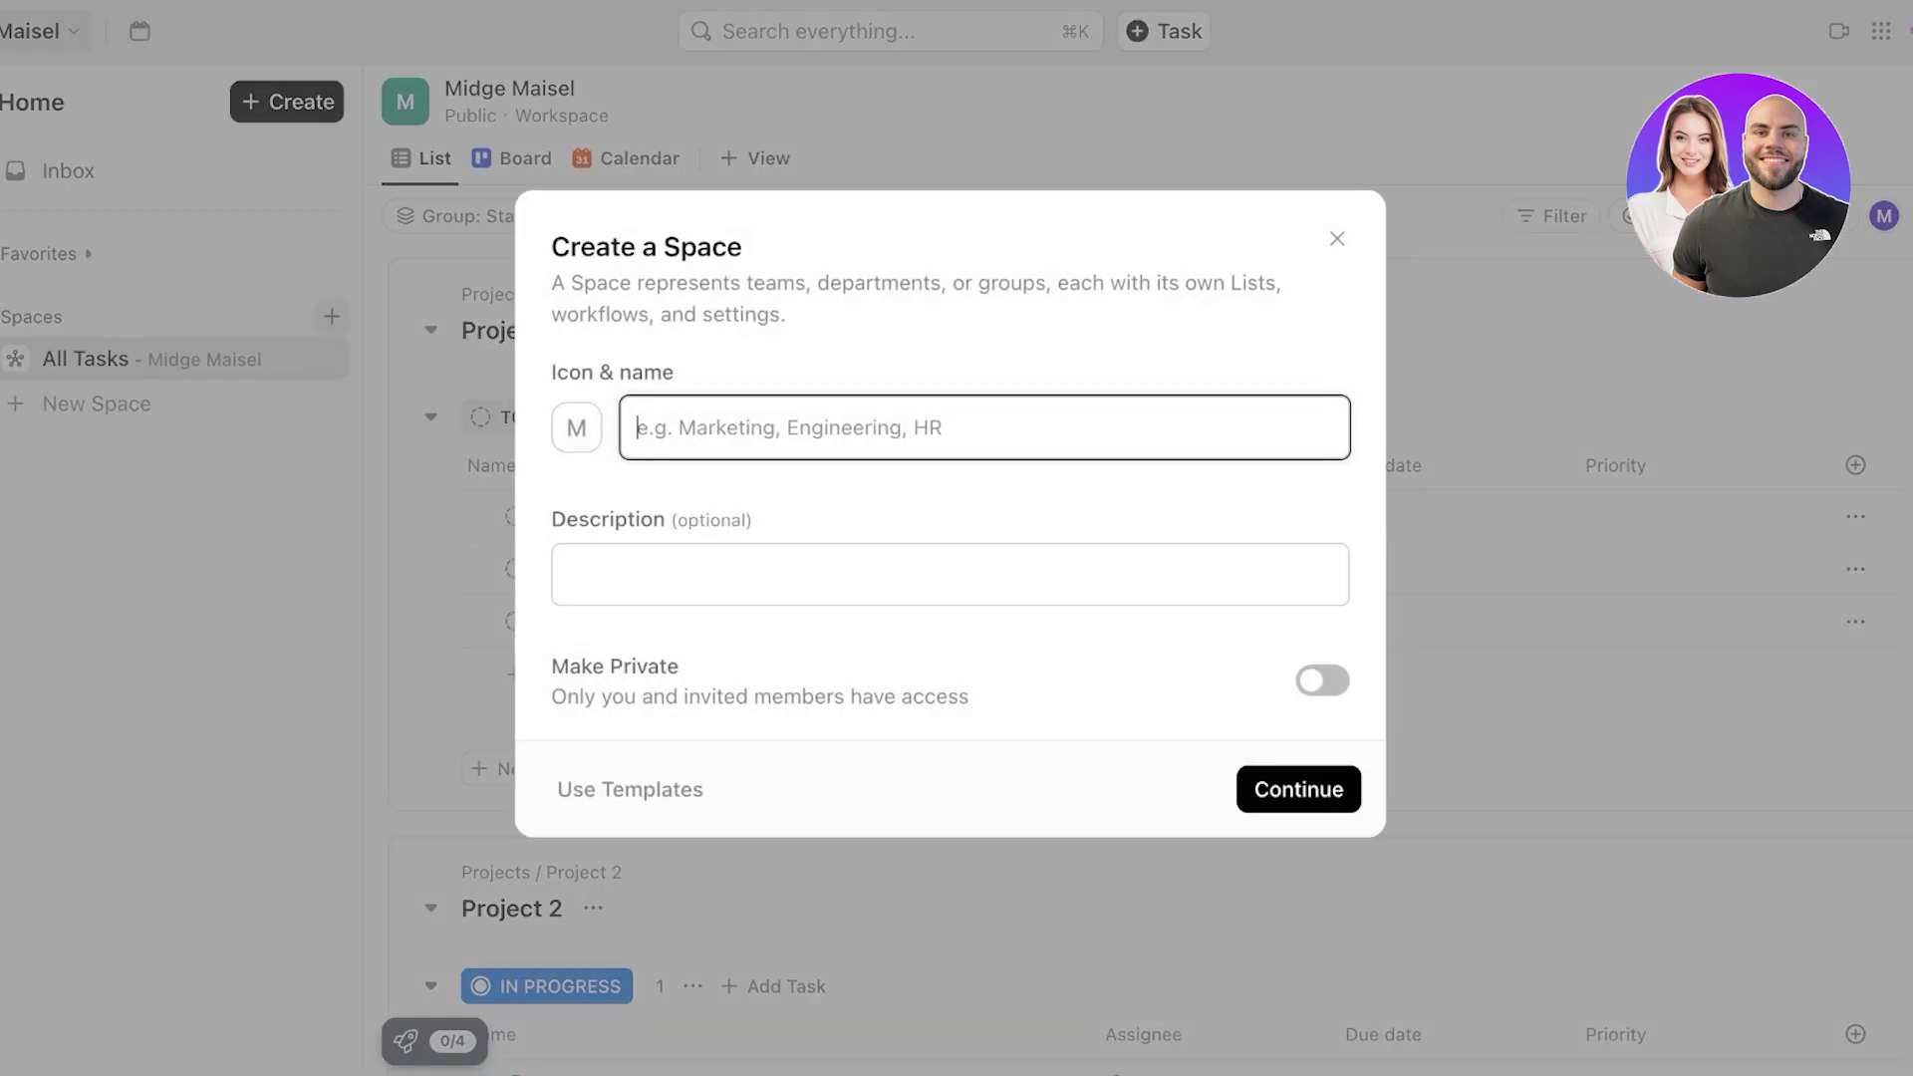
text(Marketing)
key(Return)
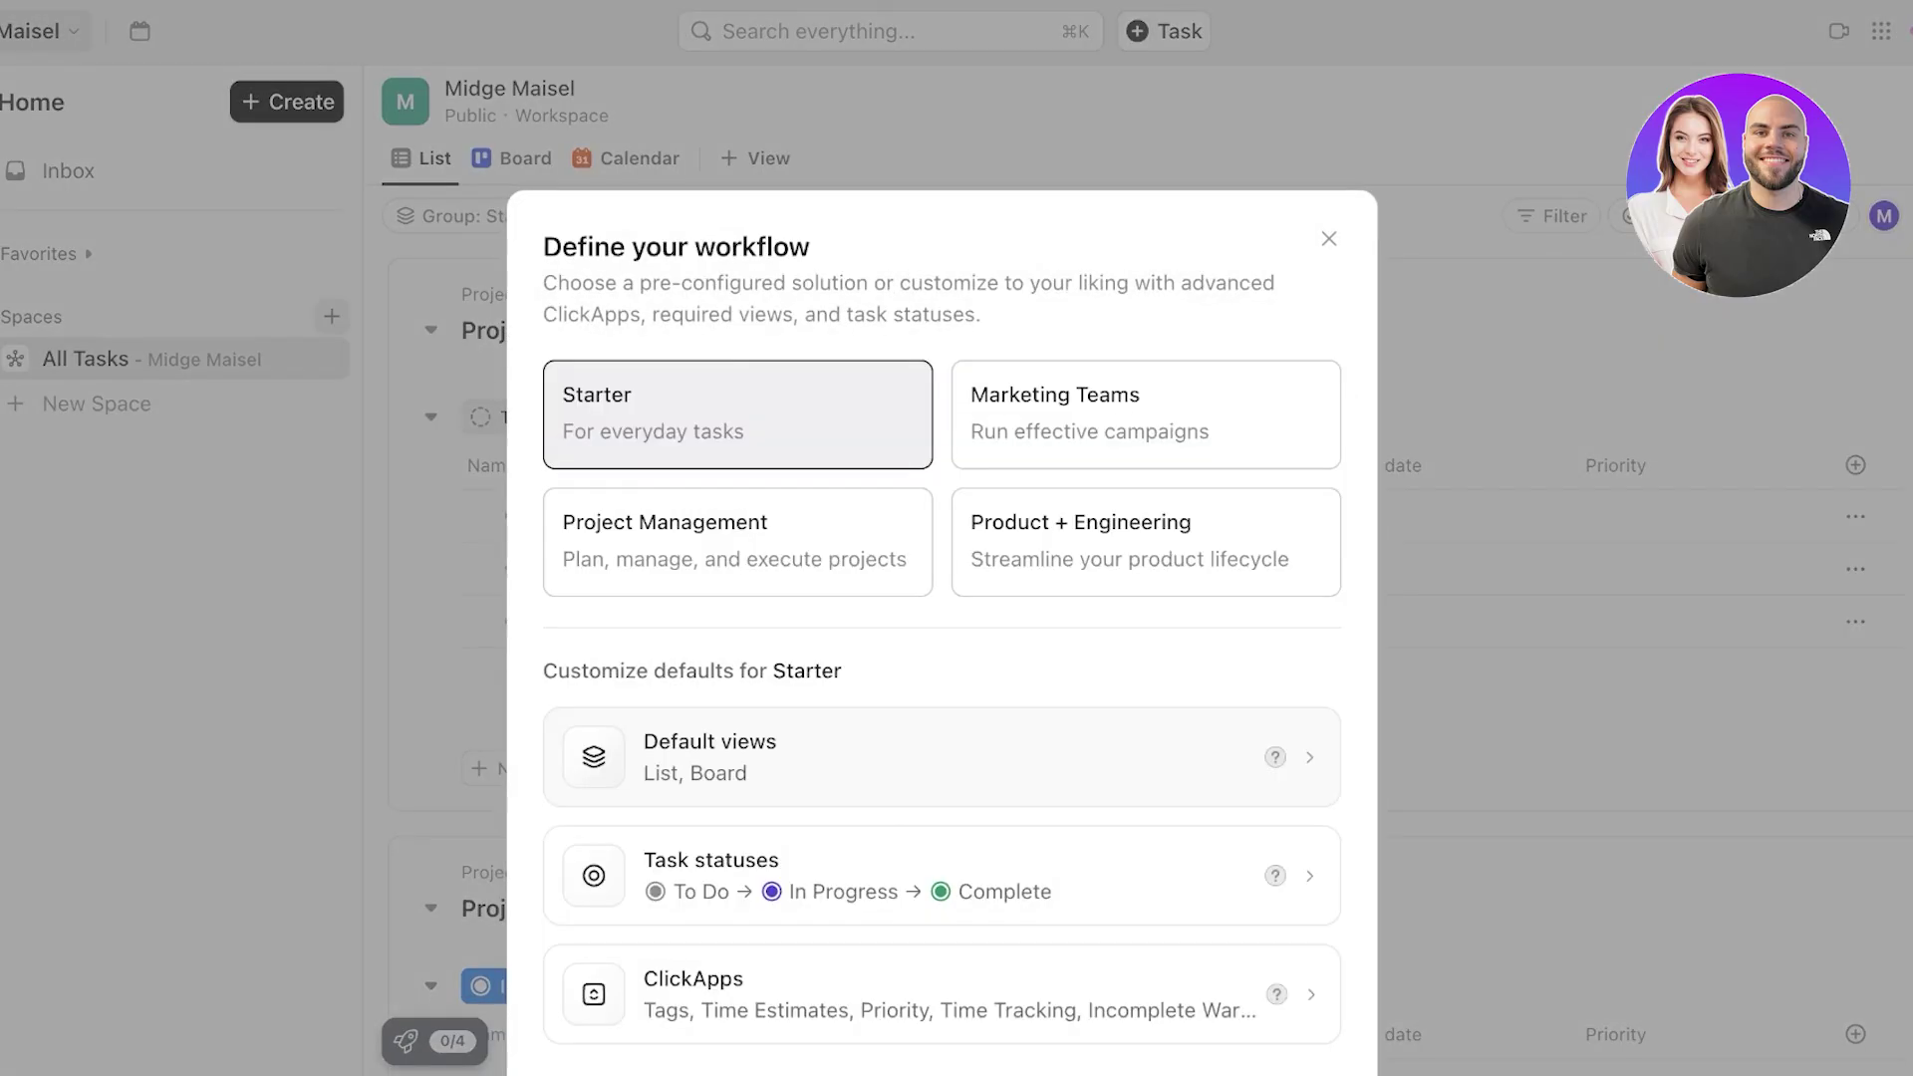
- Preview the Marketing Teams, Project Management and Product + Engineering workflows, returning to Starter
click(1146, 411)
click(737, 539)
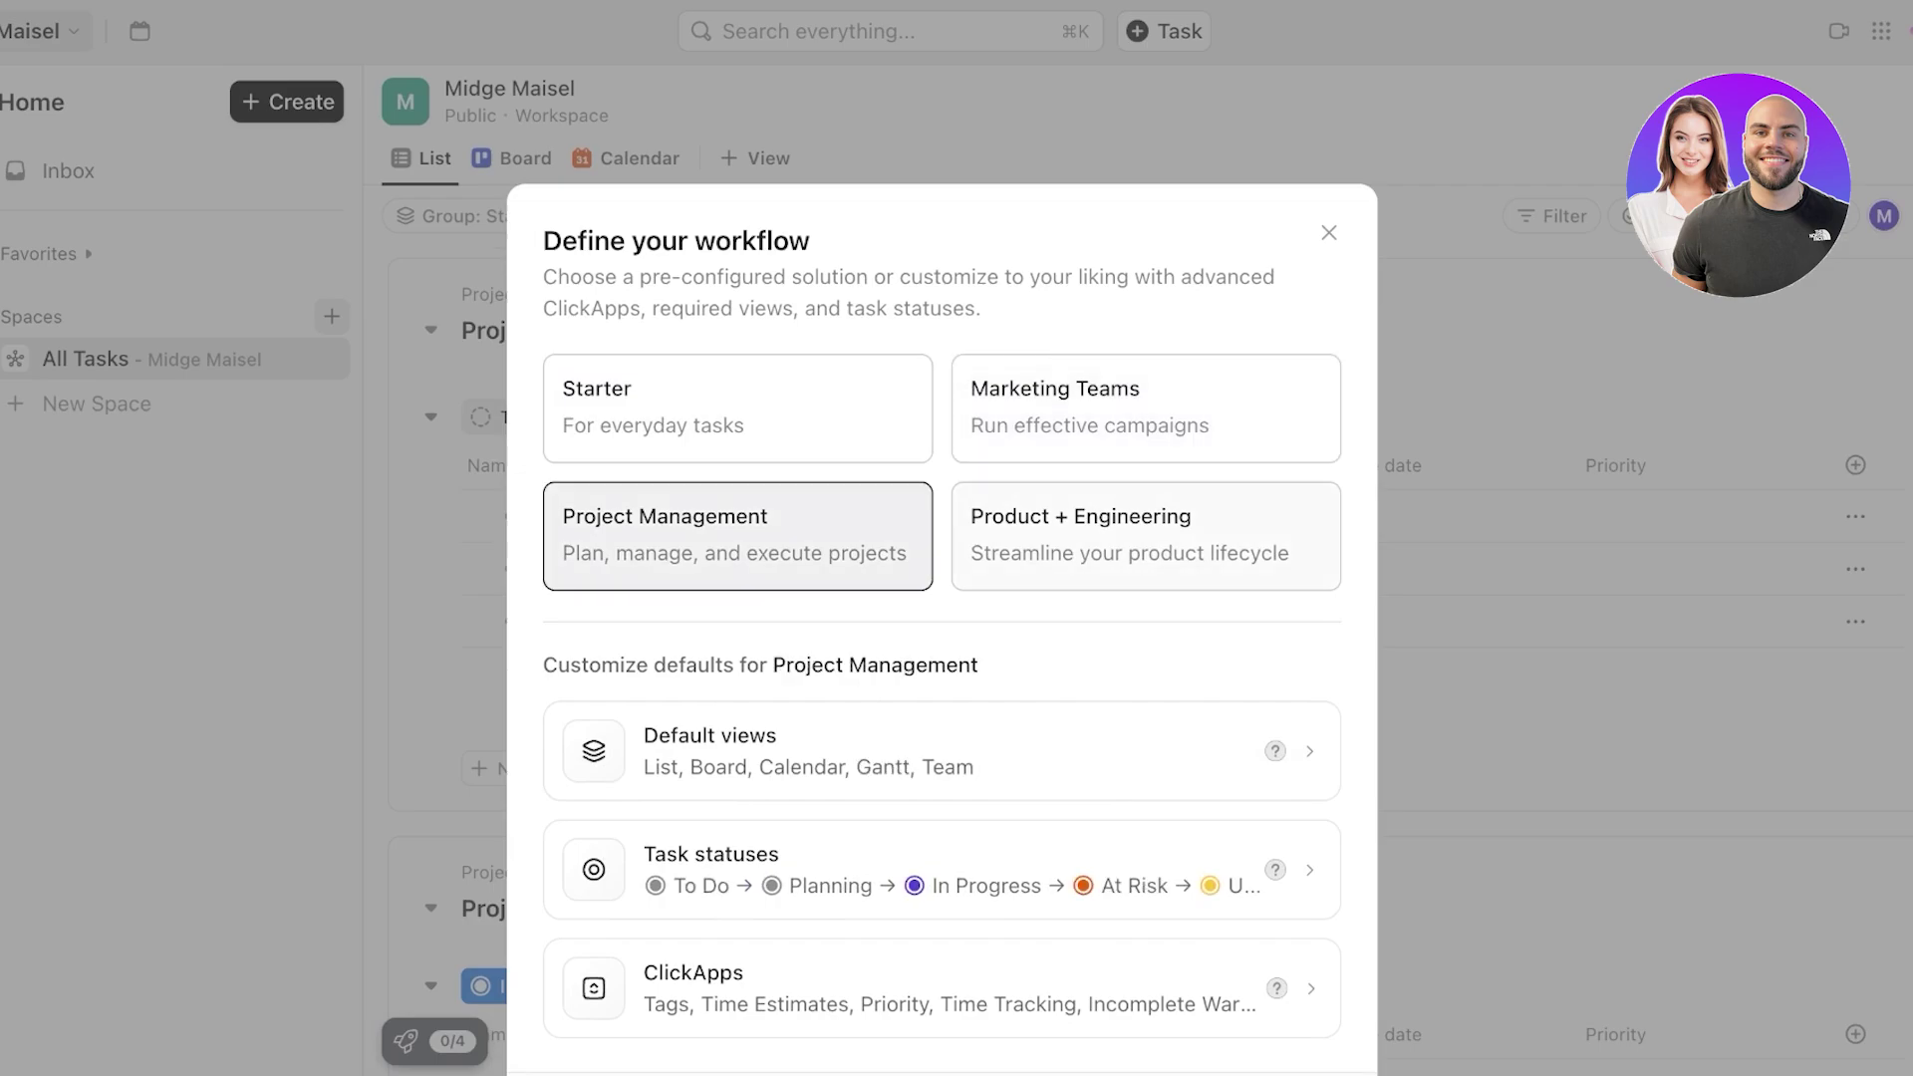
click(1146, 539)
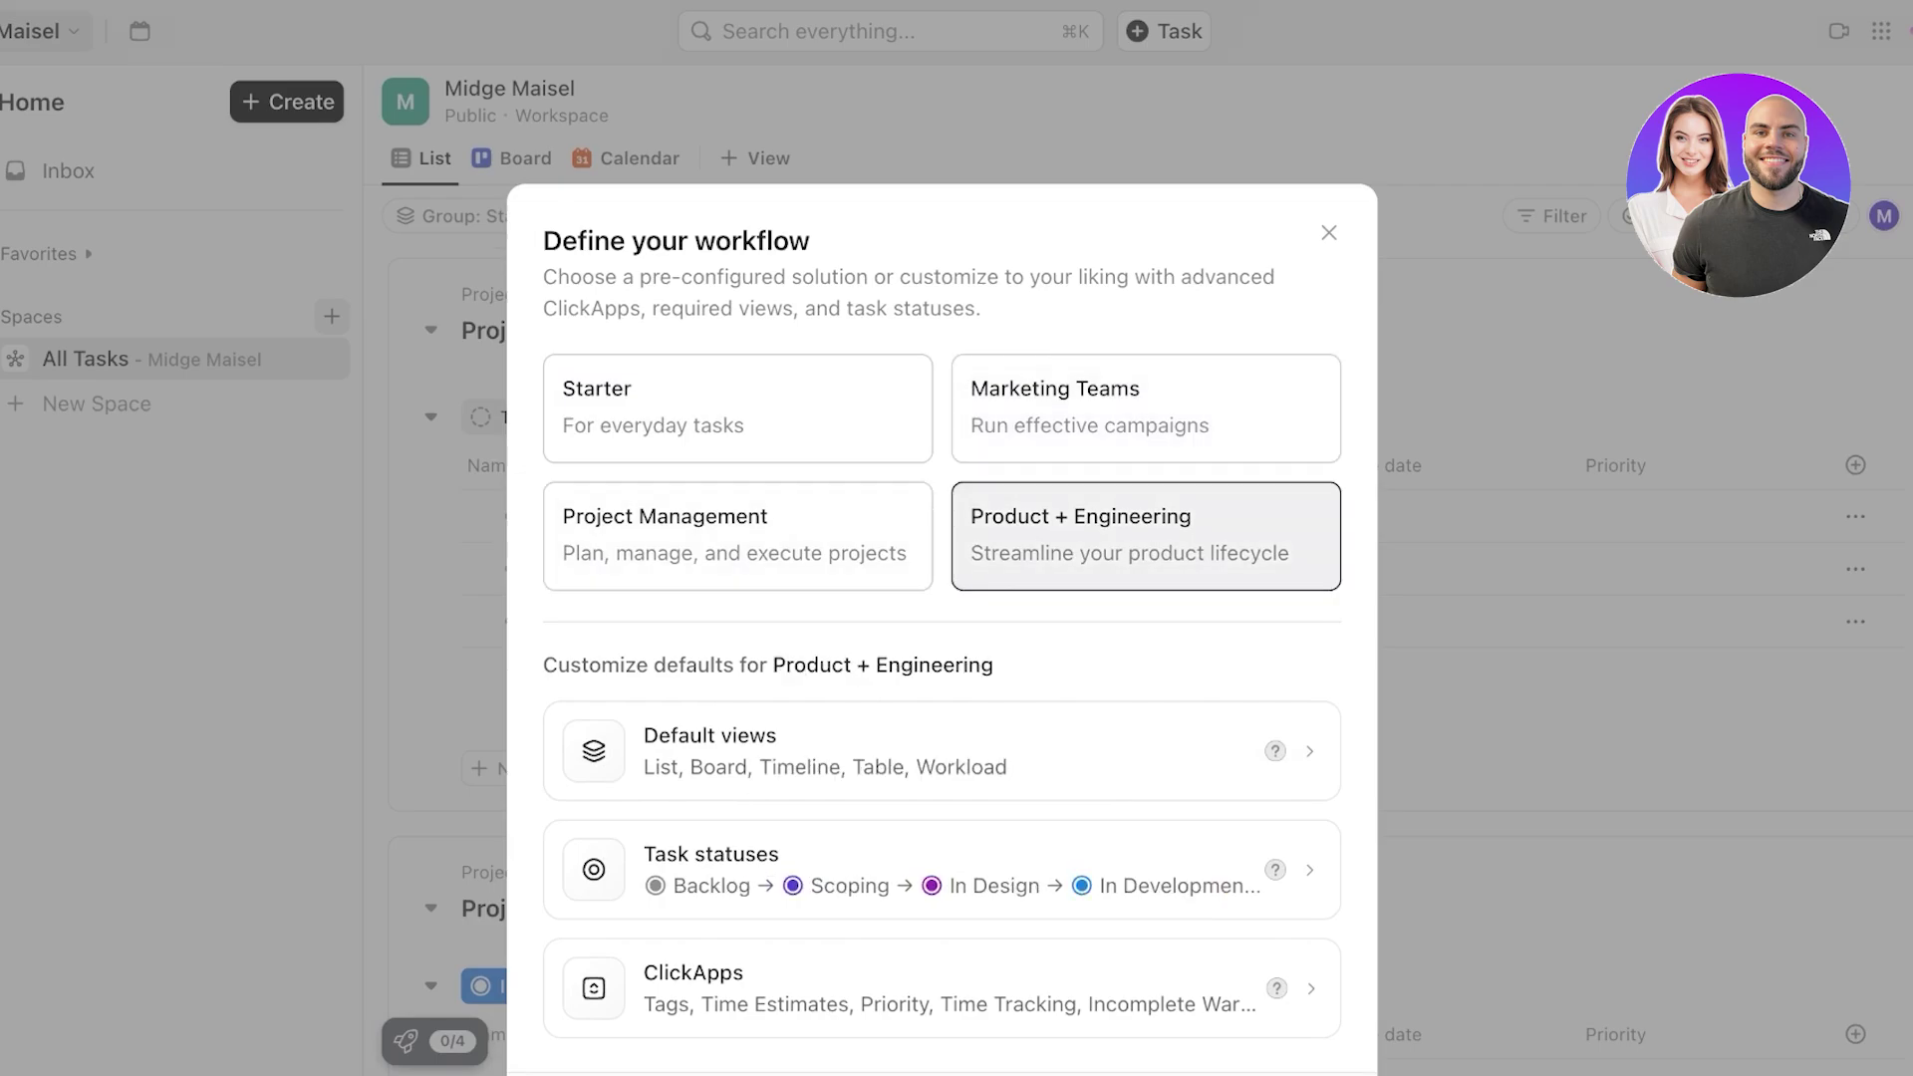
click(738, 409)
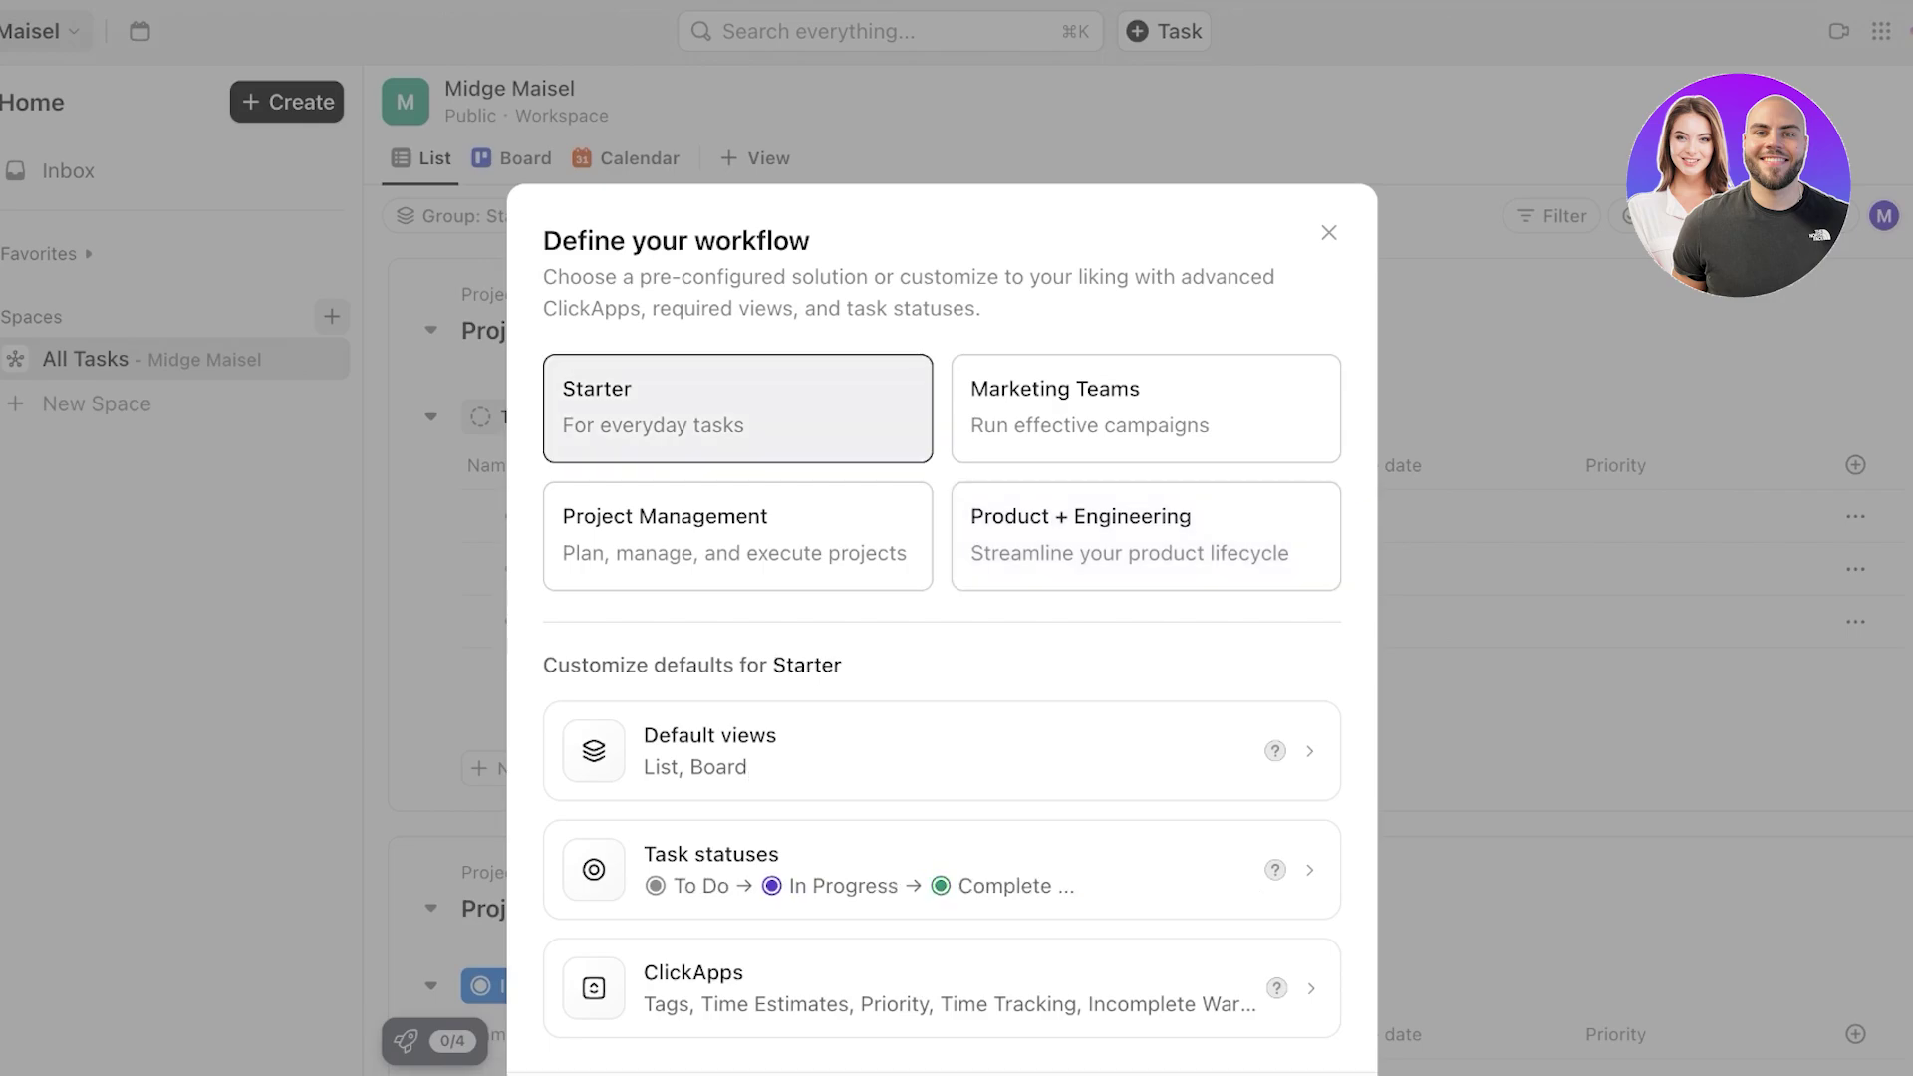
- Compare each workflow preset's default ClickApps, finally selecting Marketing Teams
scroll(942, 808, down, 1)
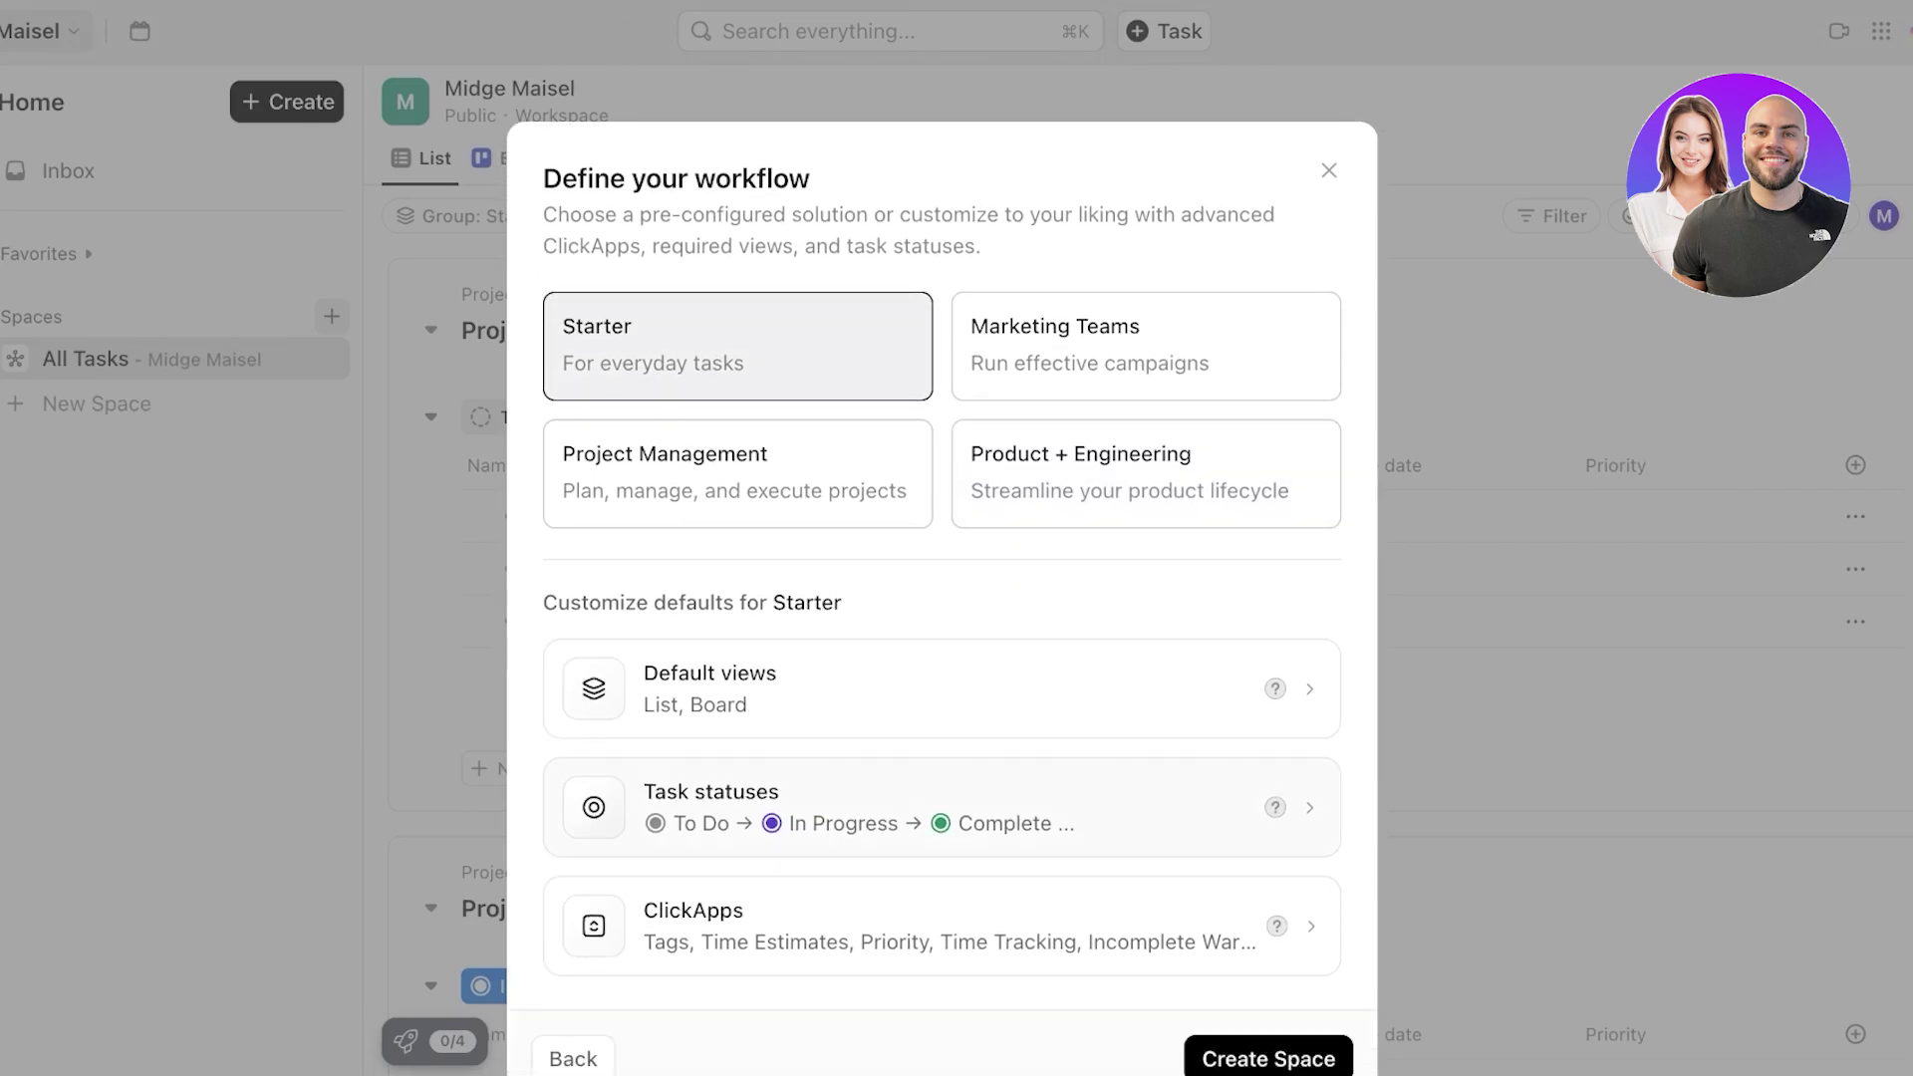
click(1146, 346)
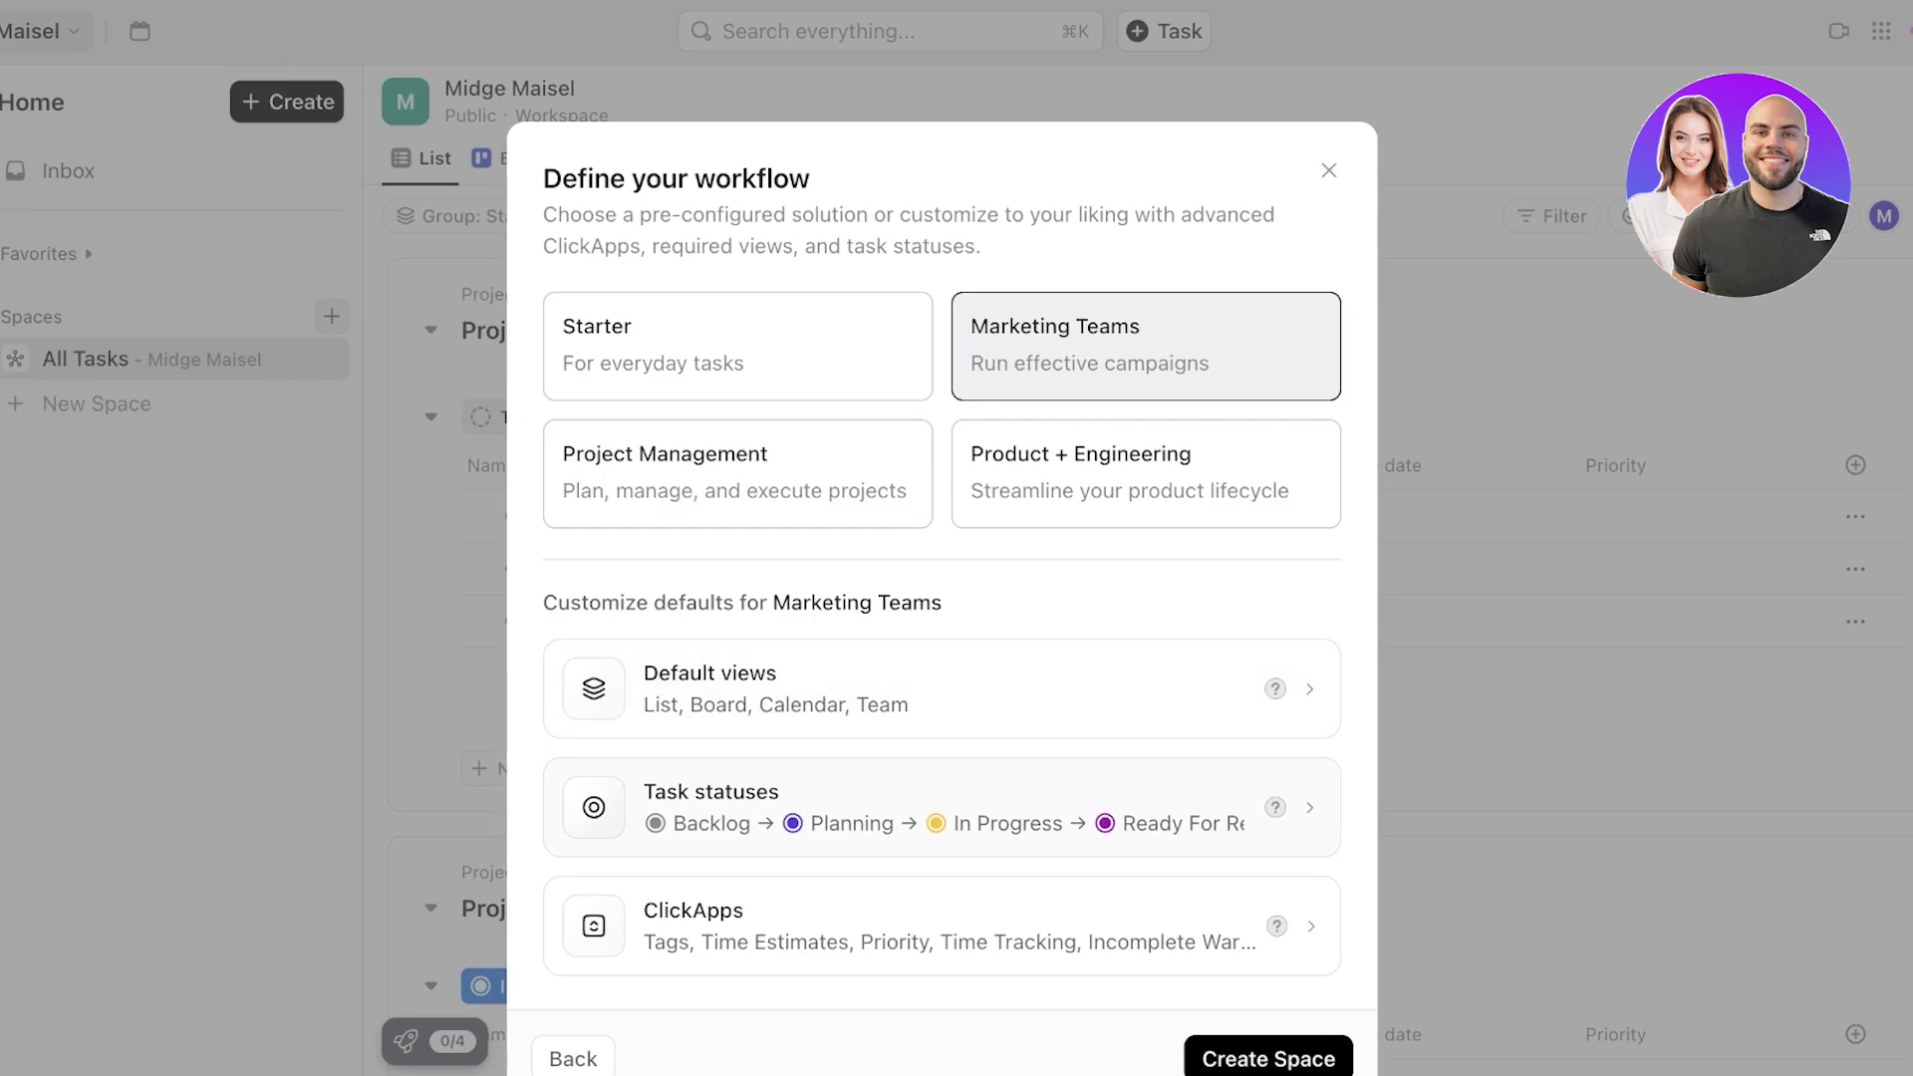
click(738, 474)
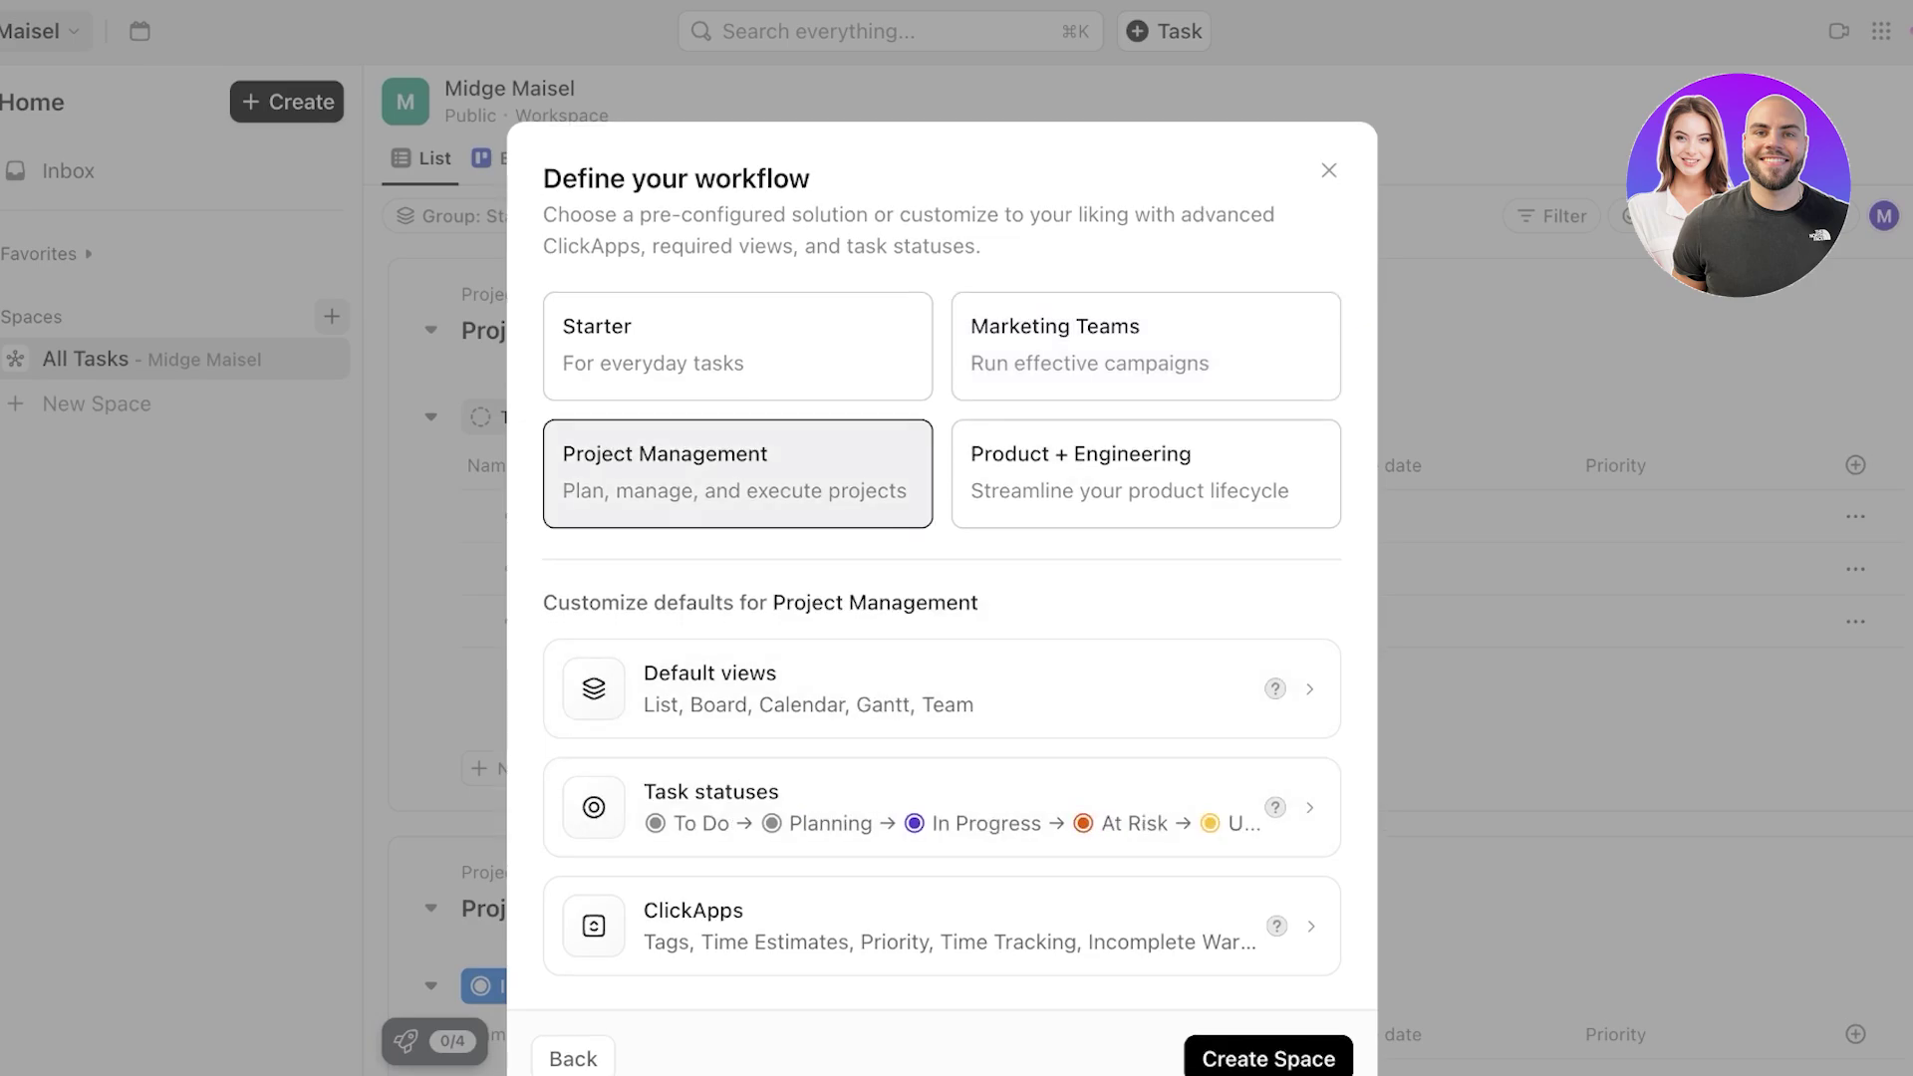
click(1146, 475)
scroll(1146, 474, down, 1)
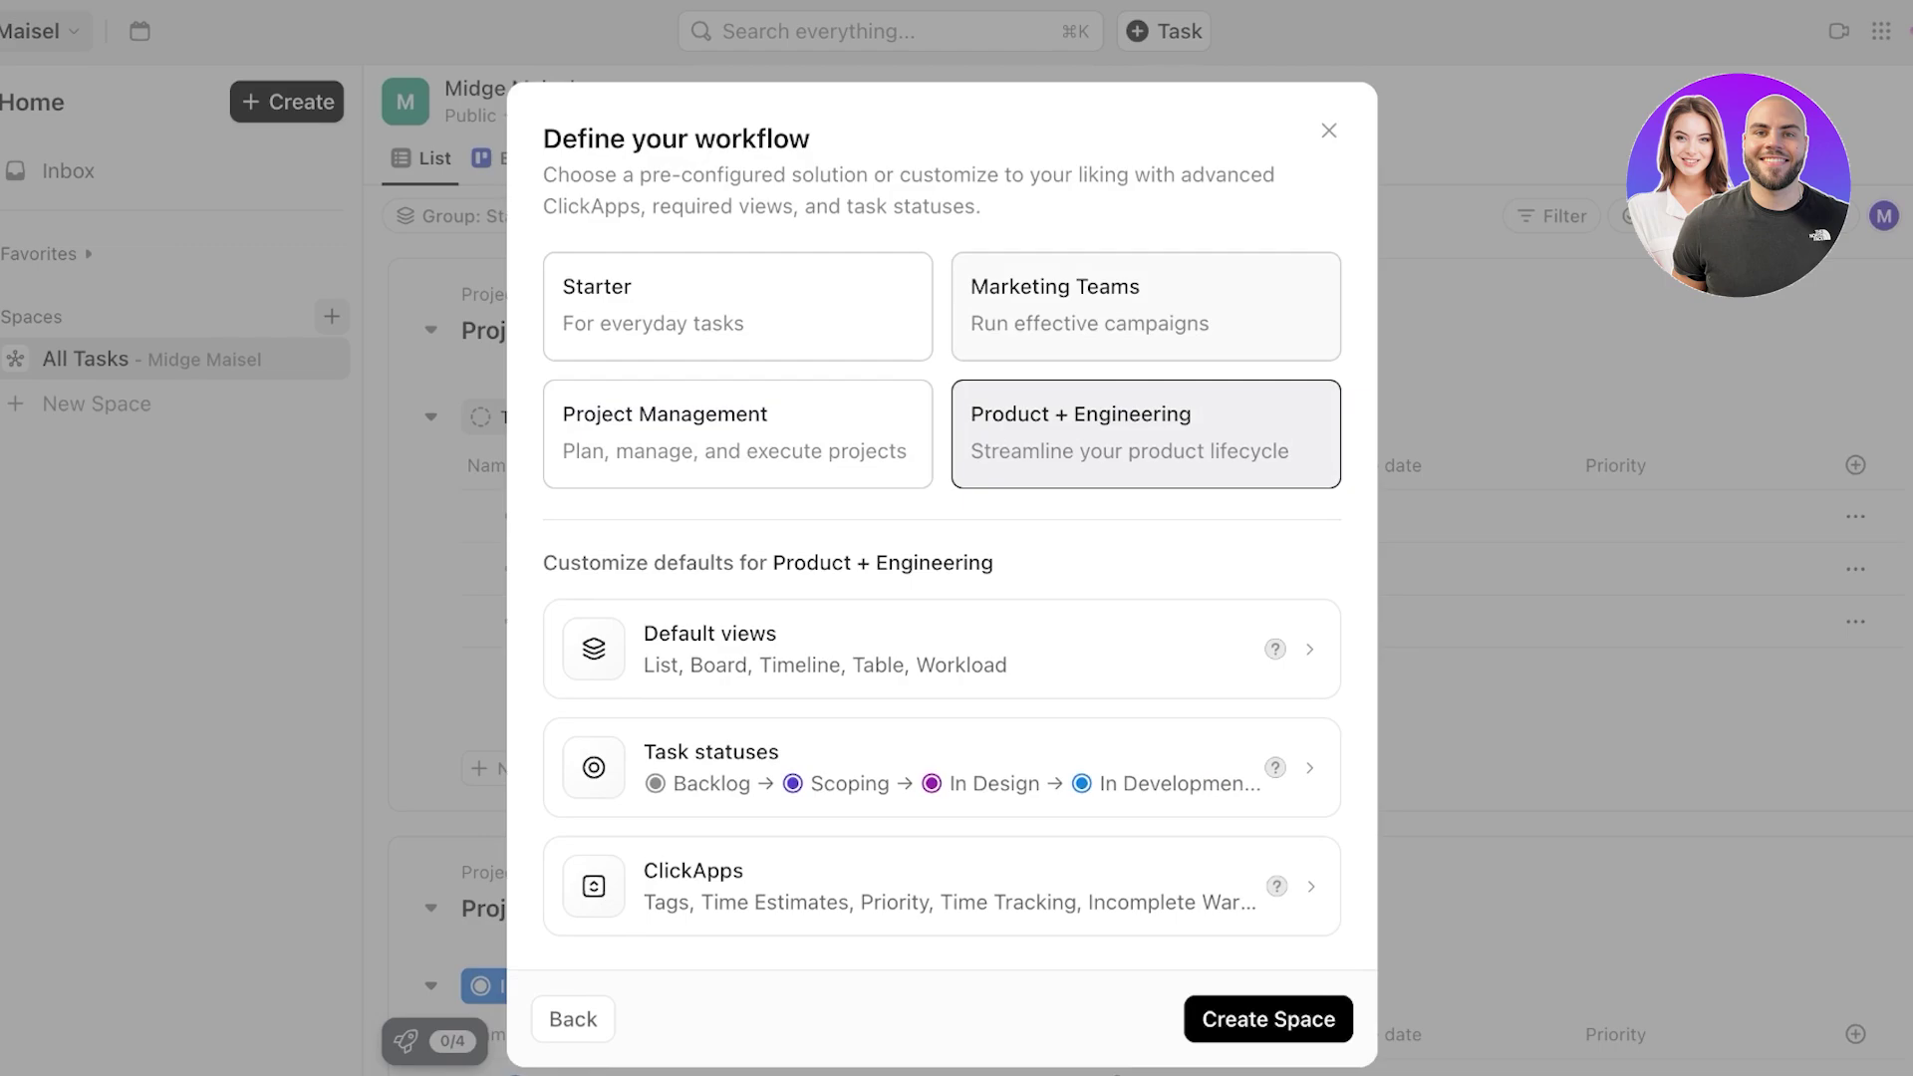
click(1146, 307)
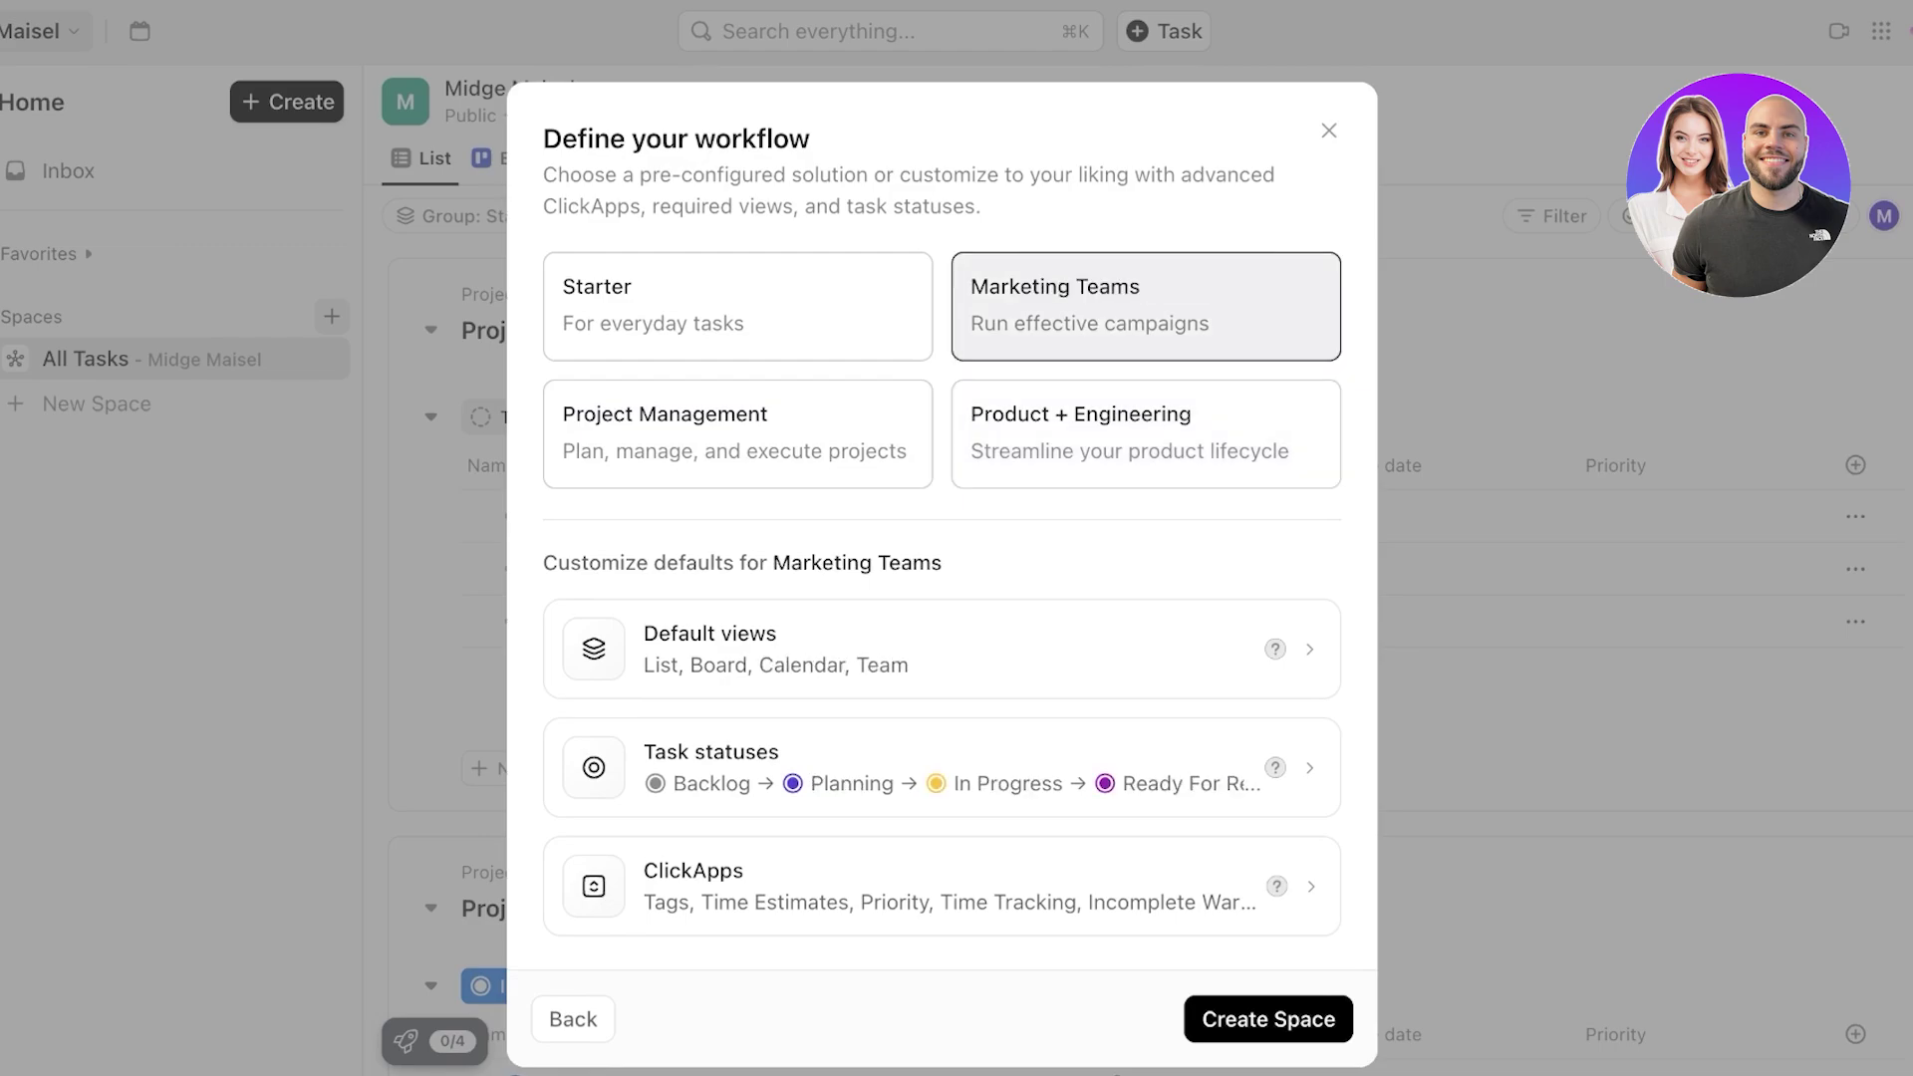
click(738, 307)
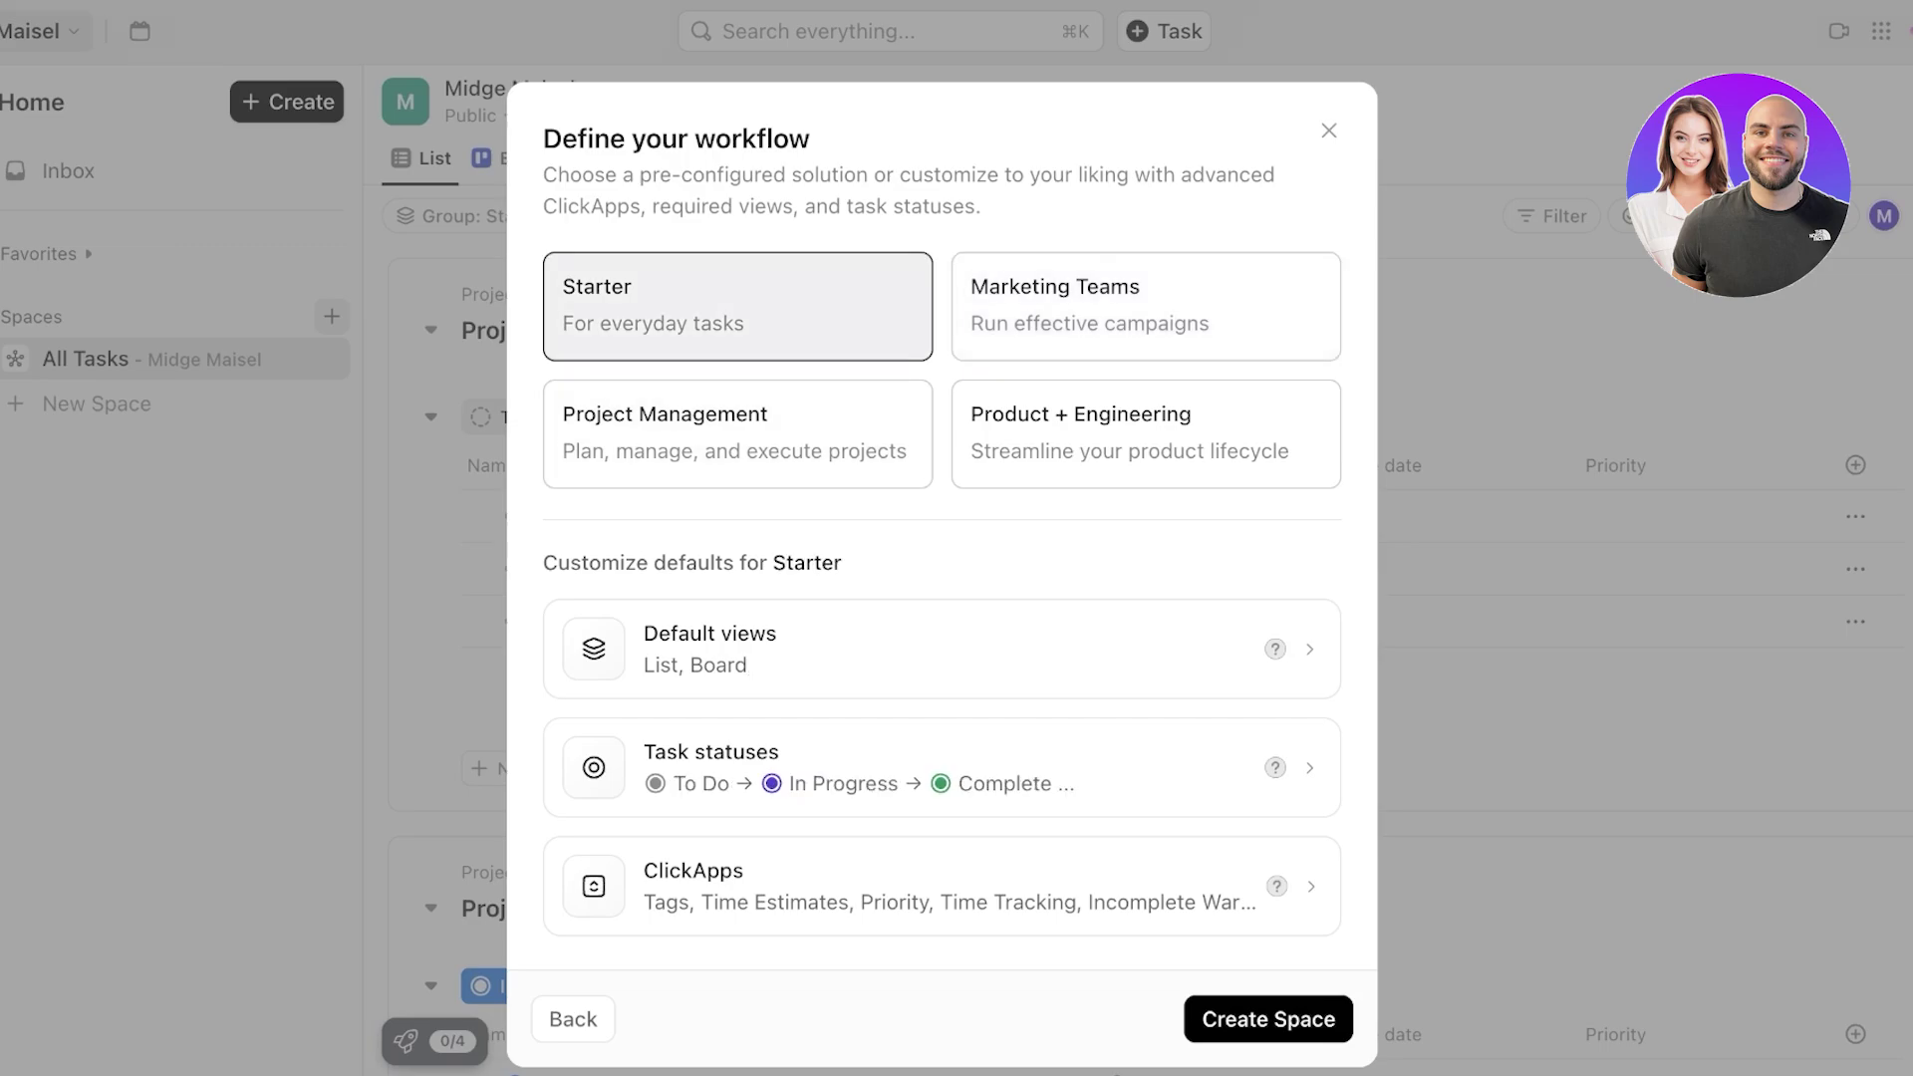
click(1146, 307)
- Review every ClickApp in the Marketing Teams workflow, then accept and return to Define your workflow
click(942, 886)
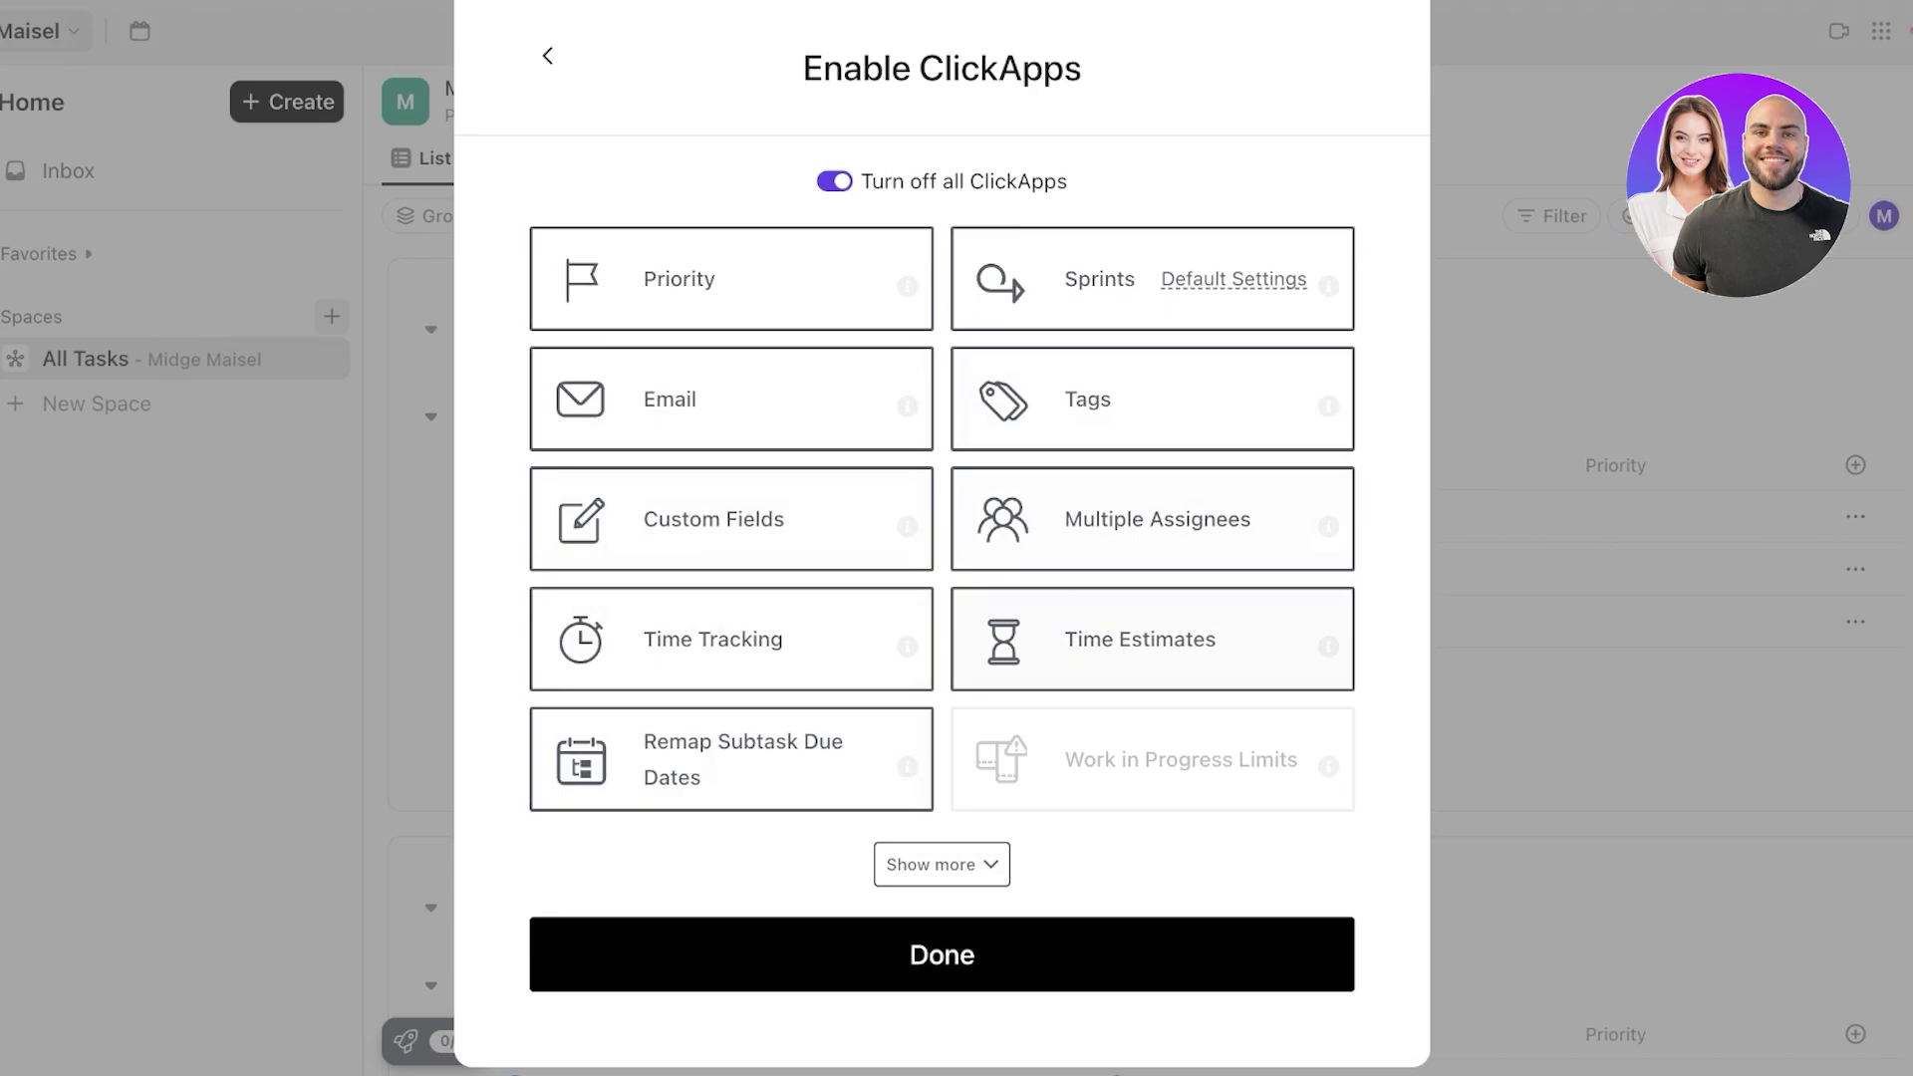
click(942, 864)
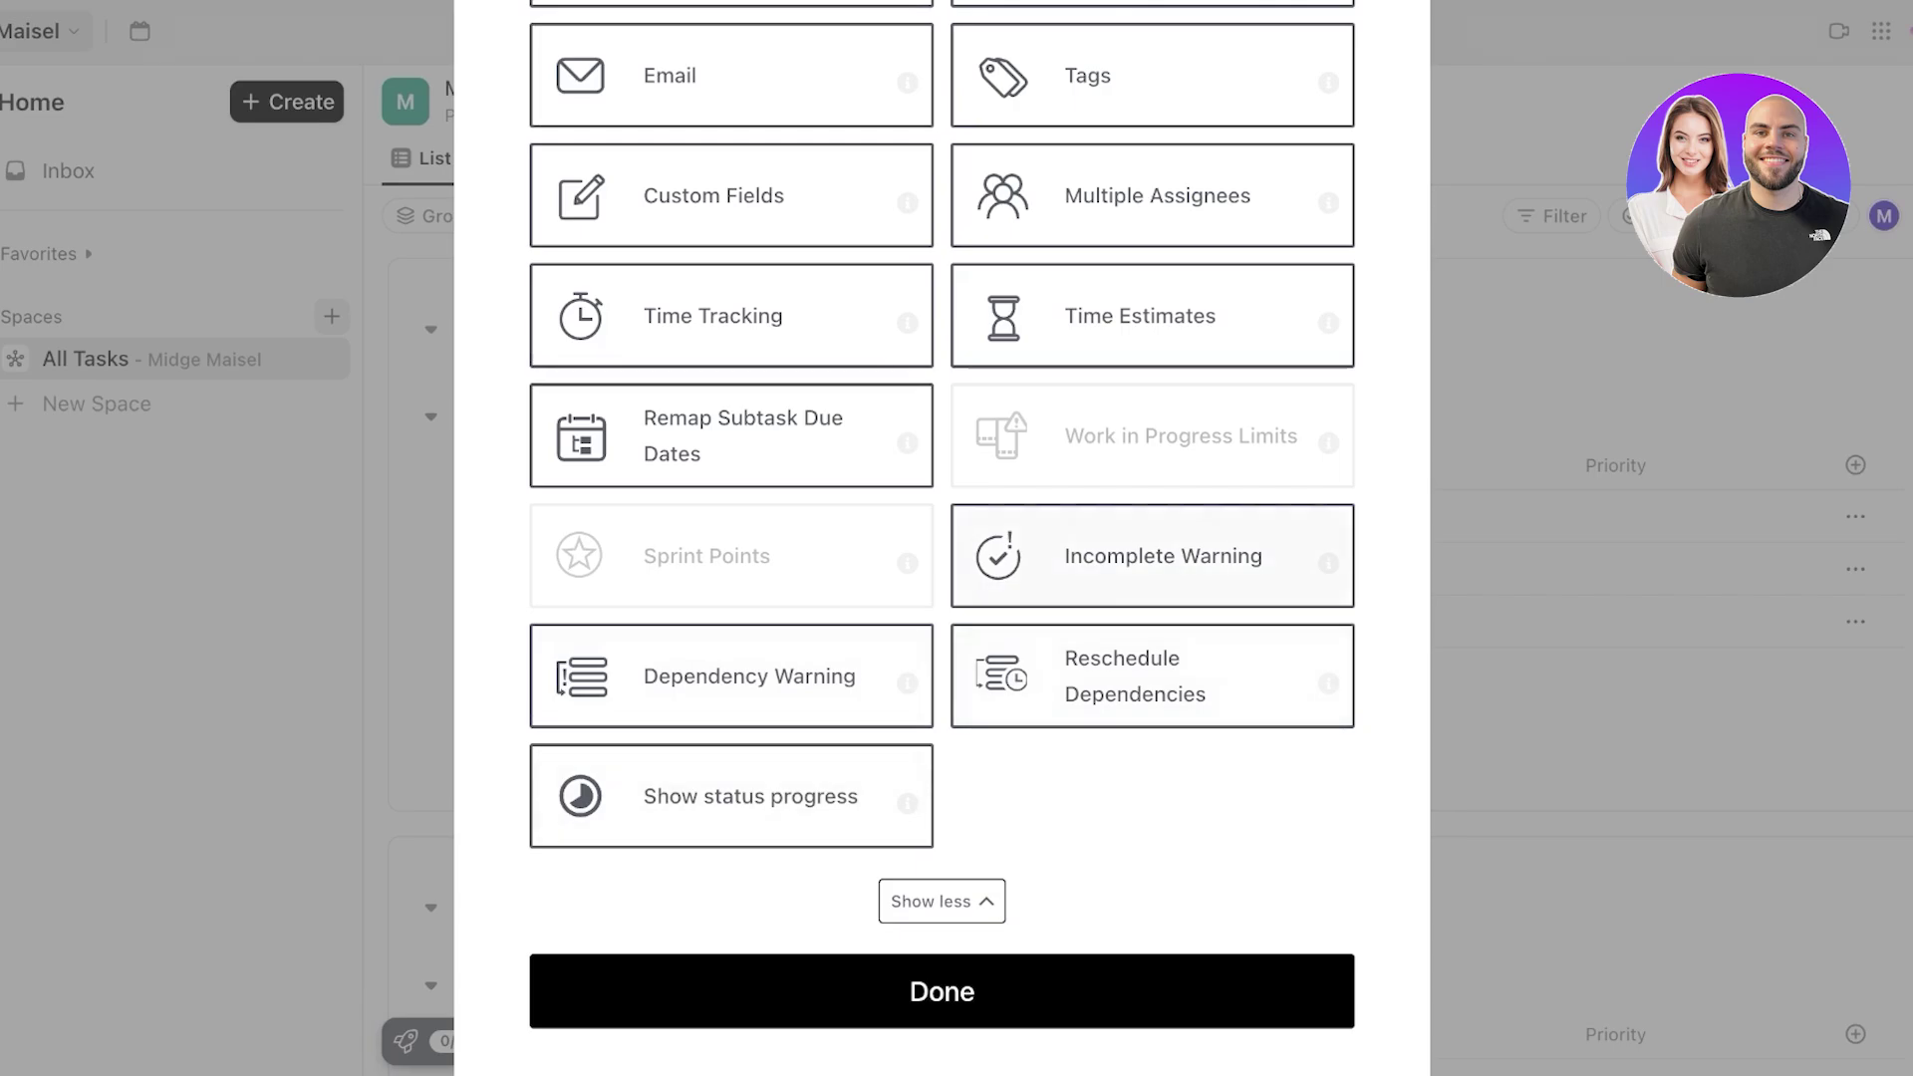
click(942, 992)
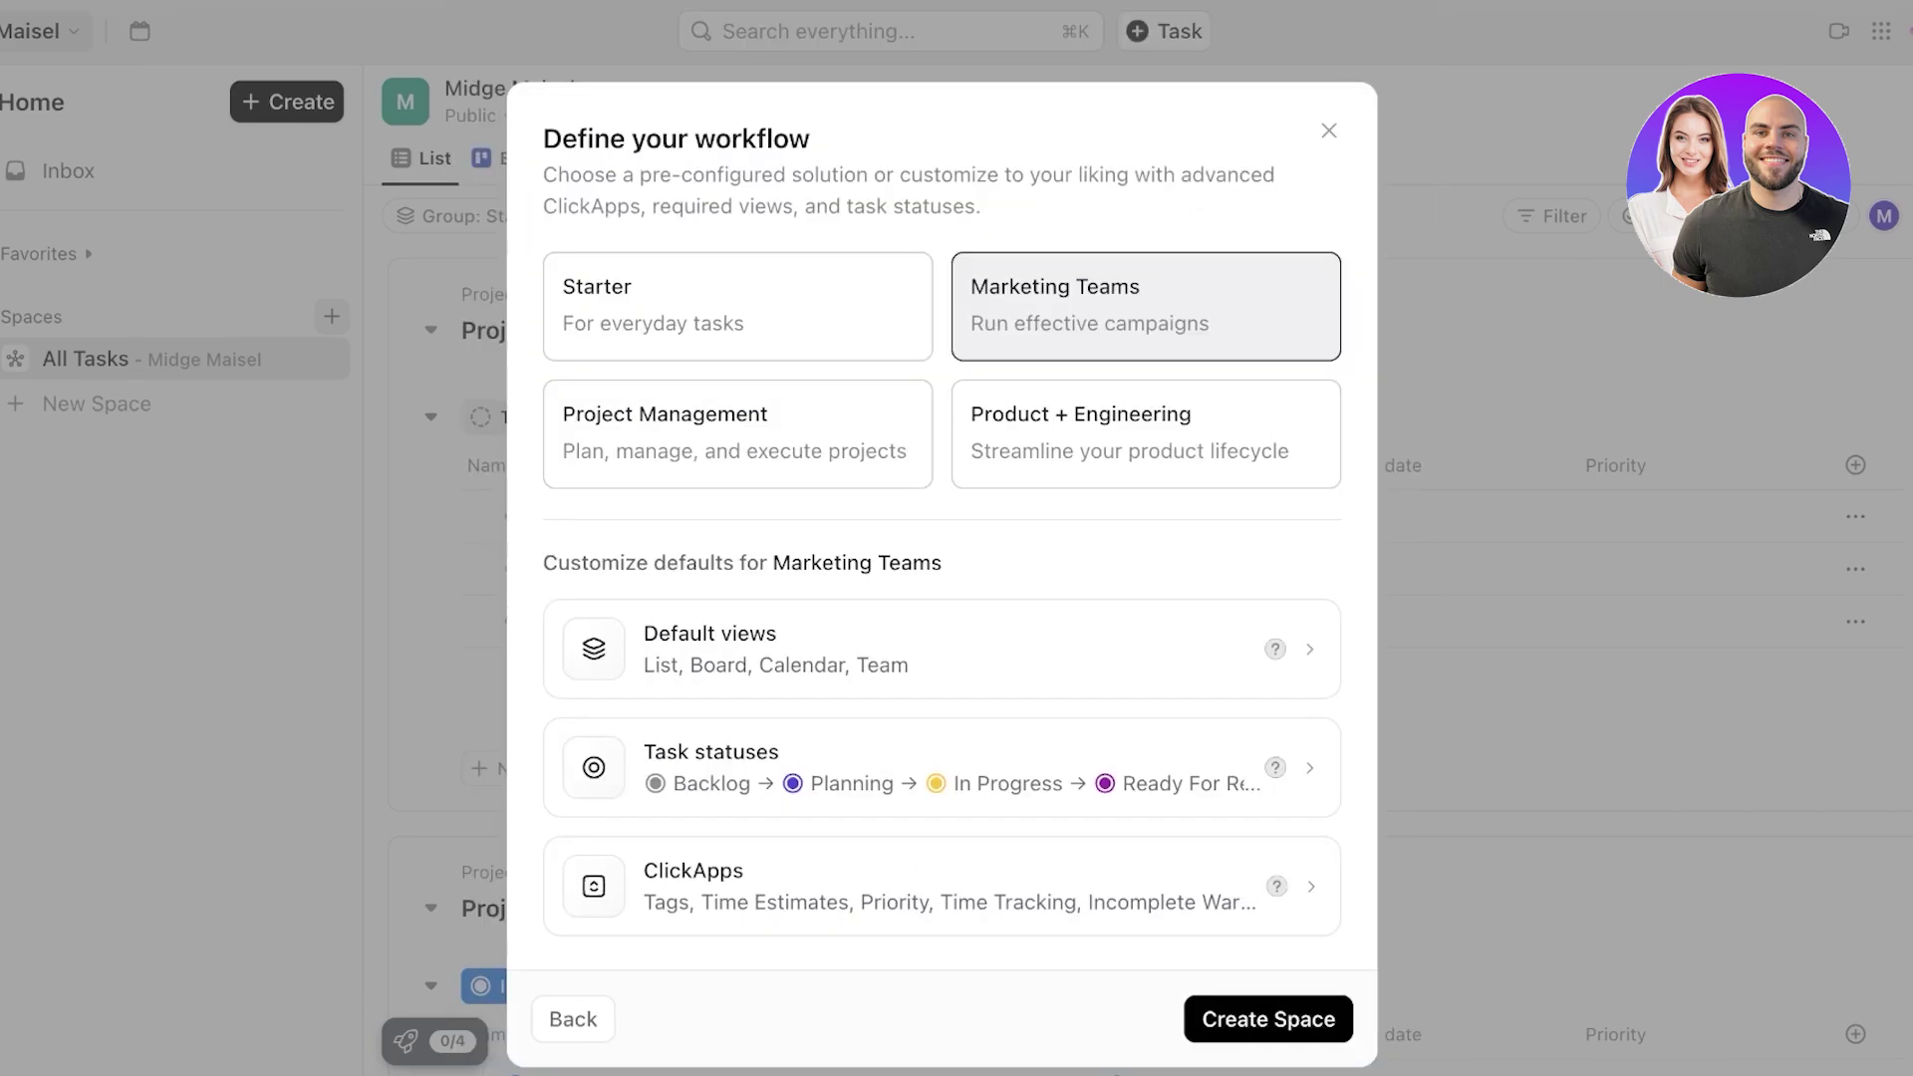
- Create the Marketing space and rename its default list to 'Team 1'
click(1269, 1019)
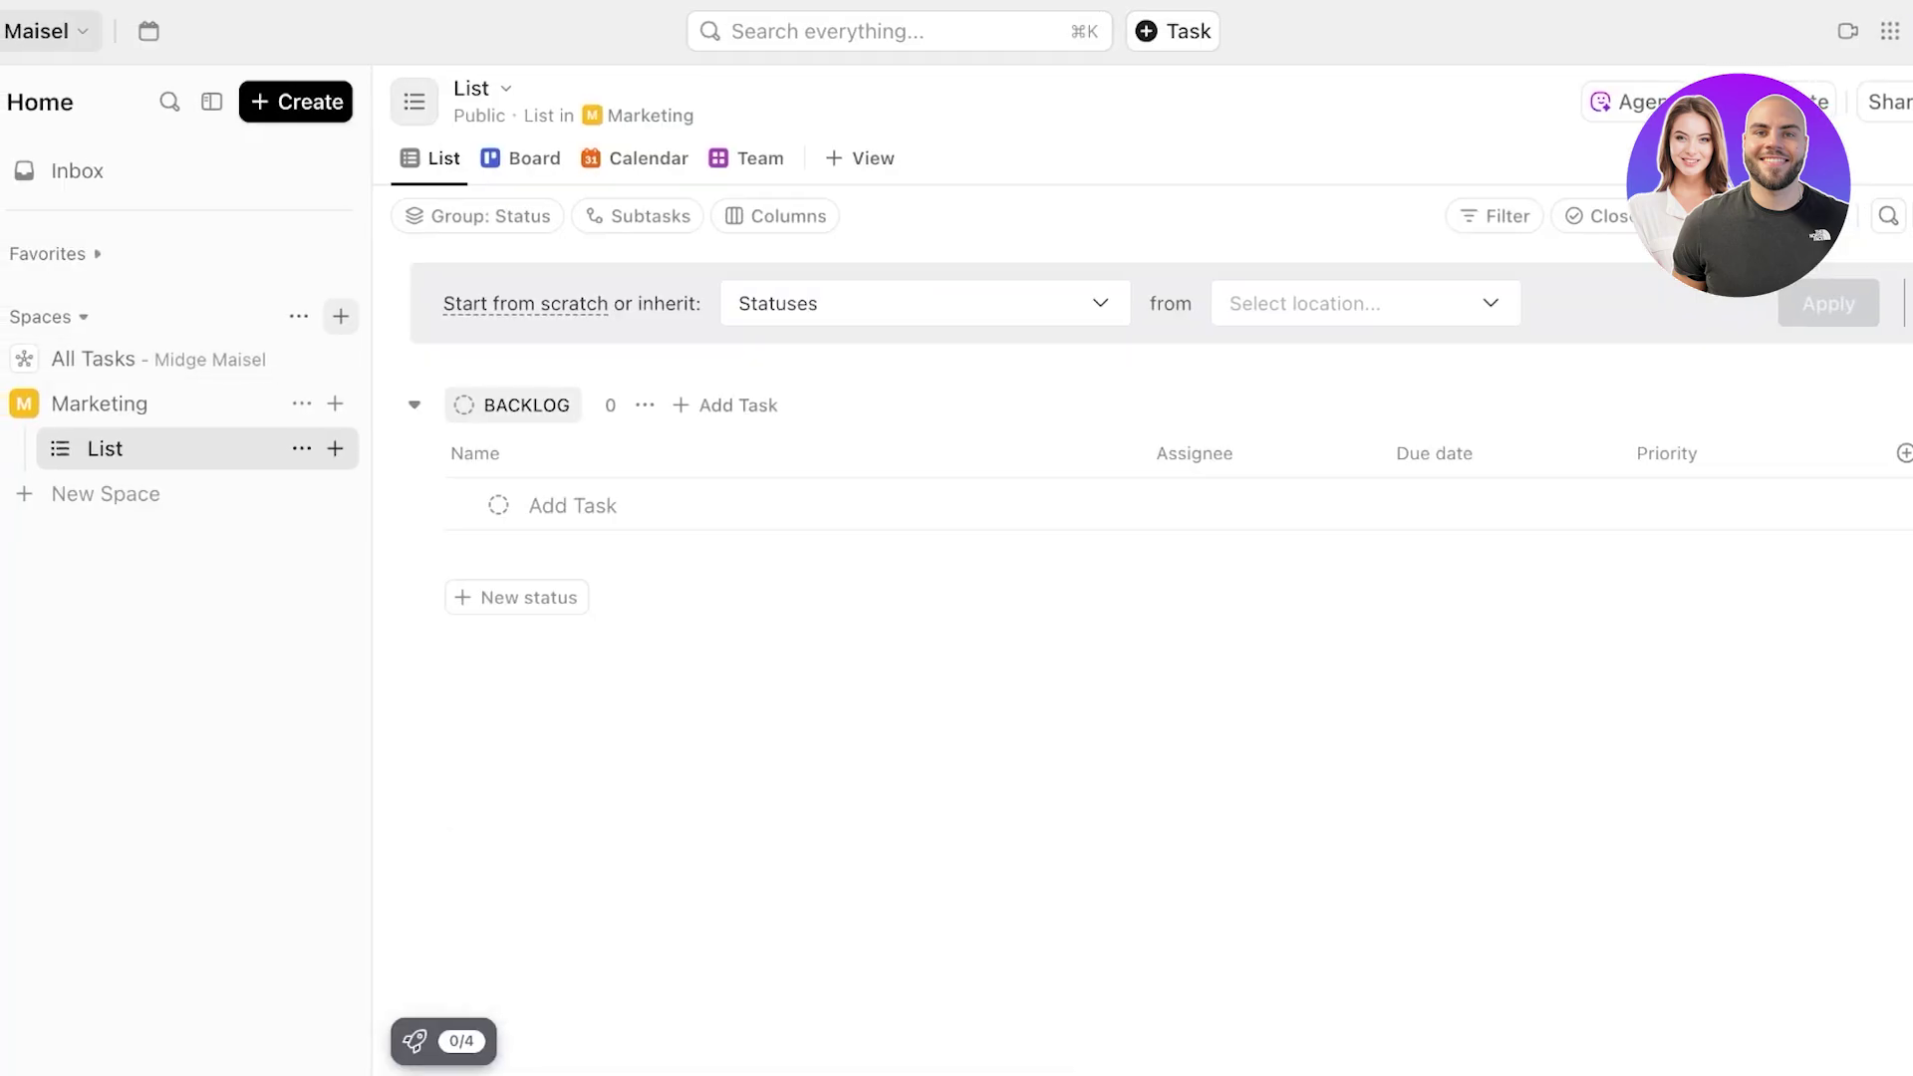
click(302, 448)
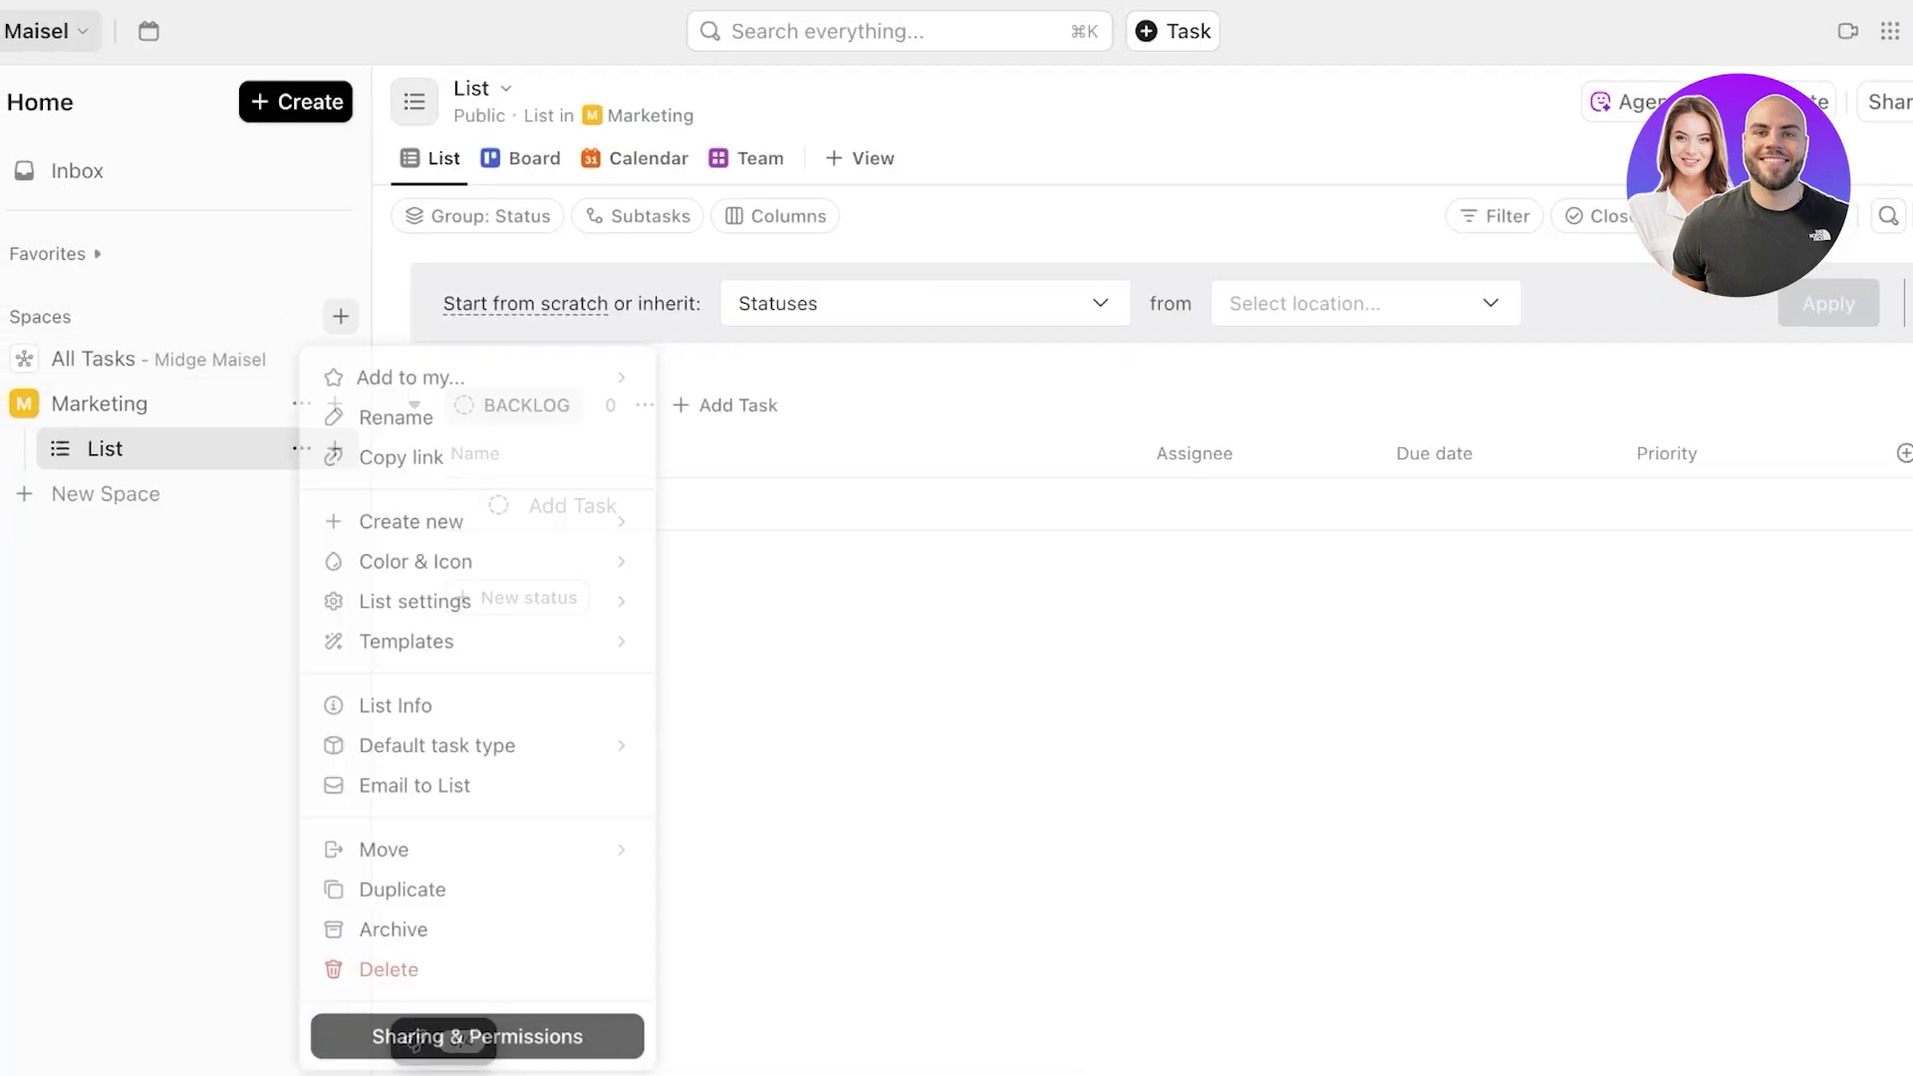
click(454, 402)
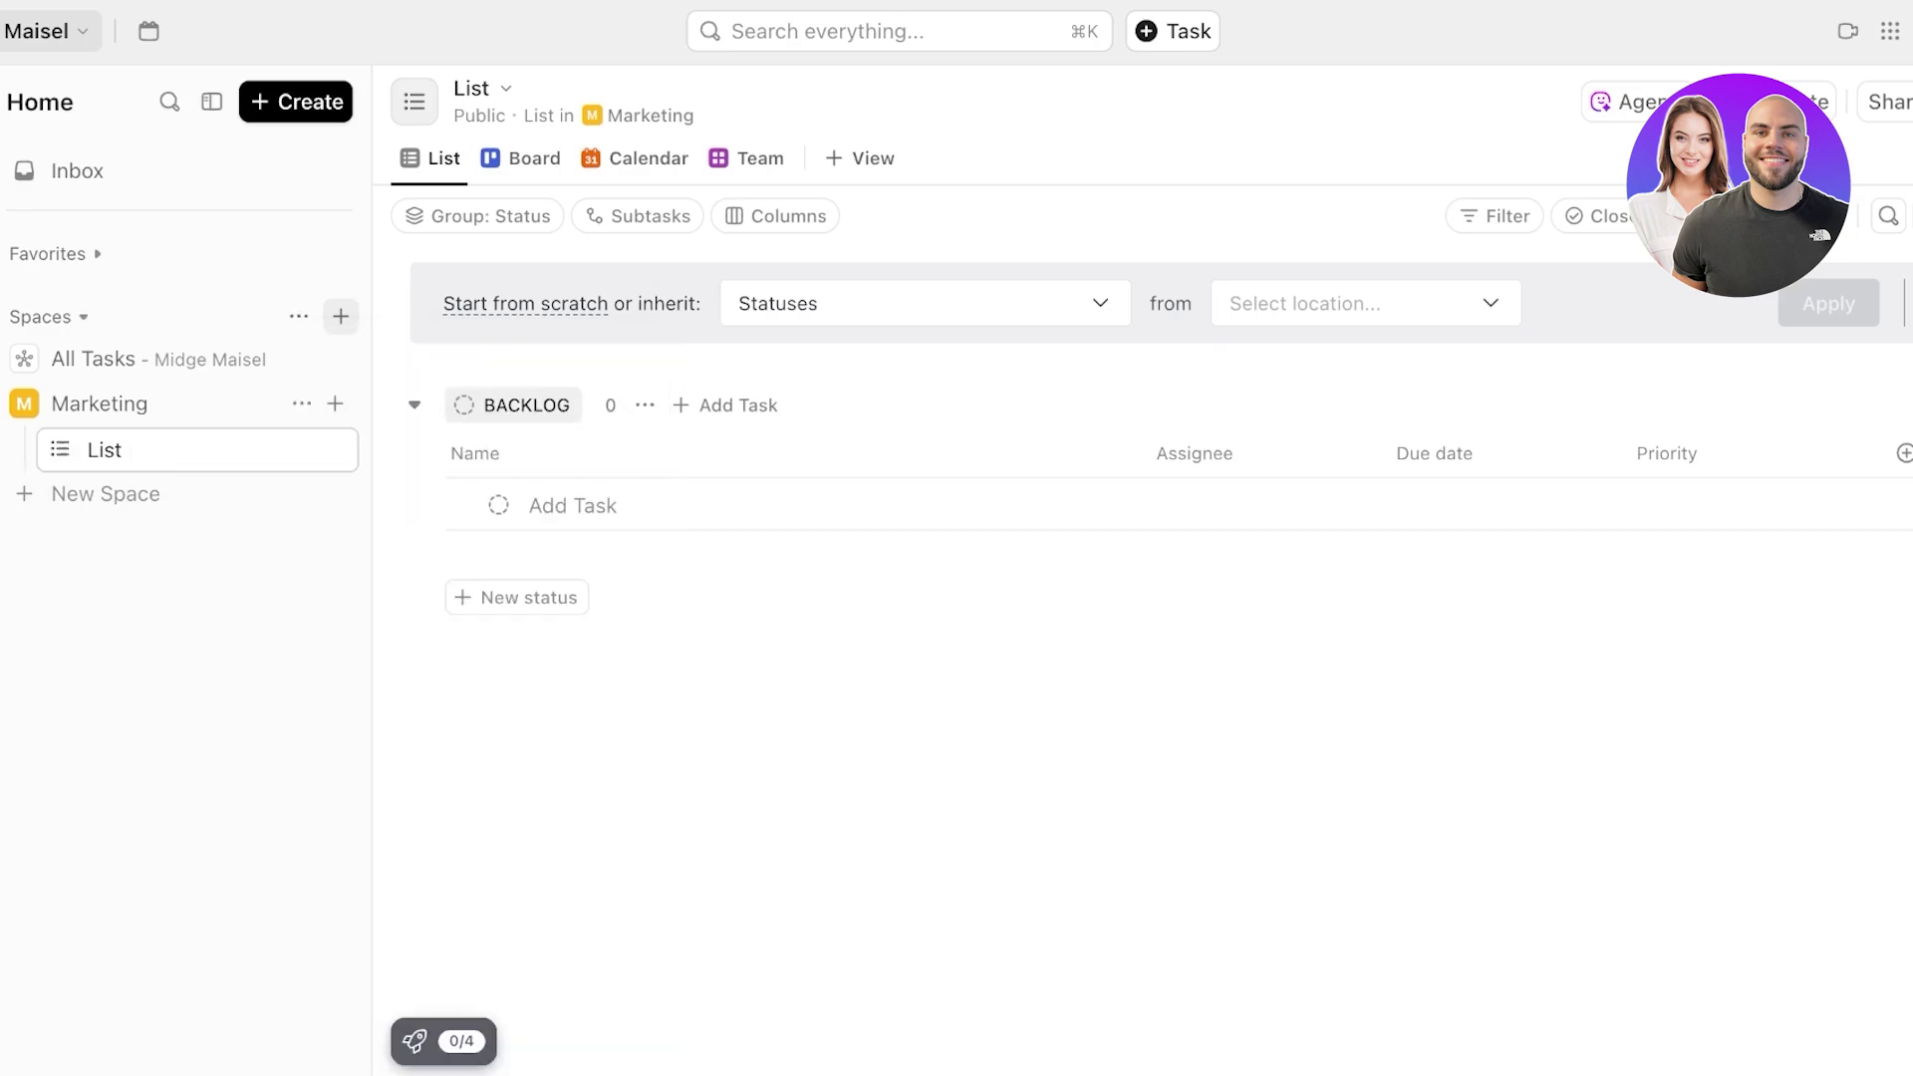
double_click(105, 450)
text(Team 1)
key(Return)
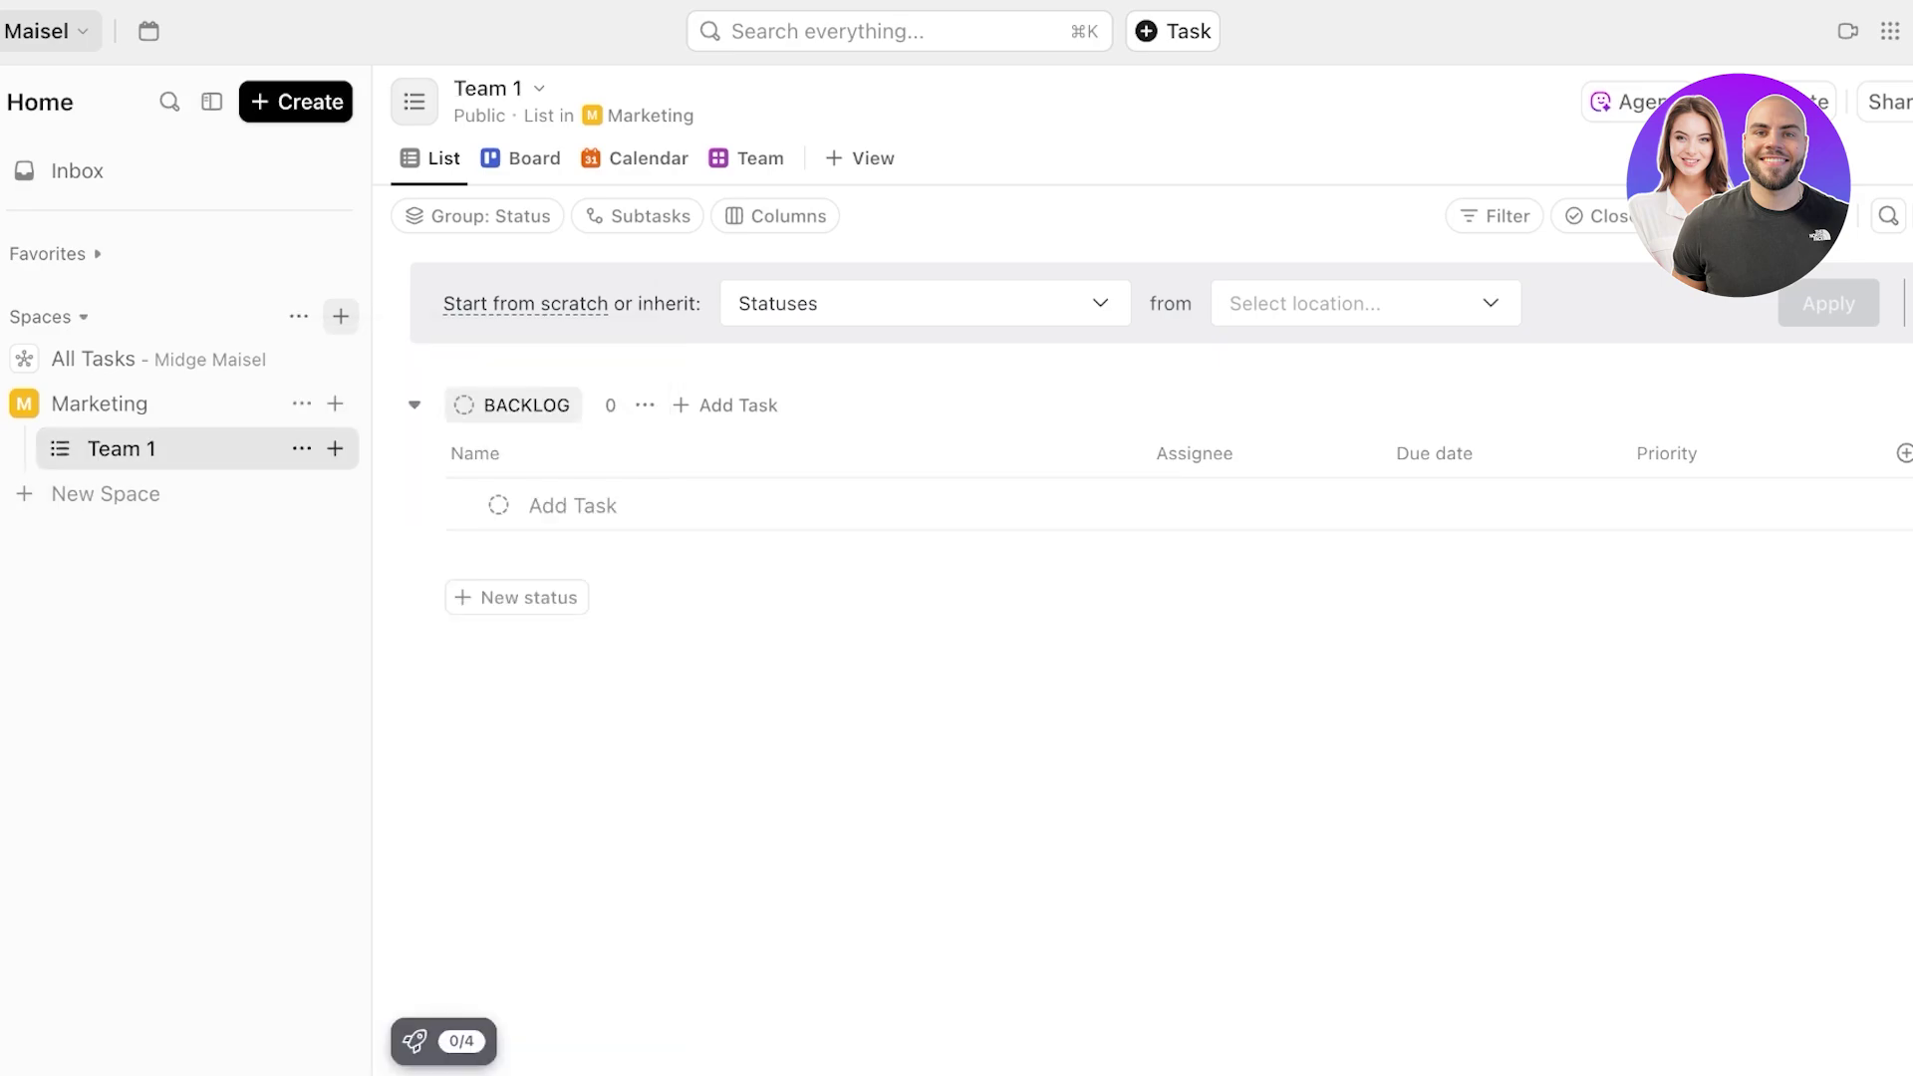
- Start creating a new list inside the Marketing space
click(334, 449)
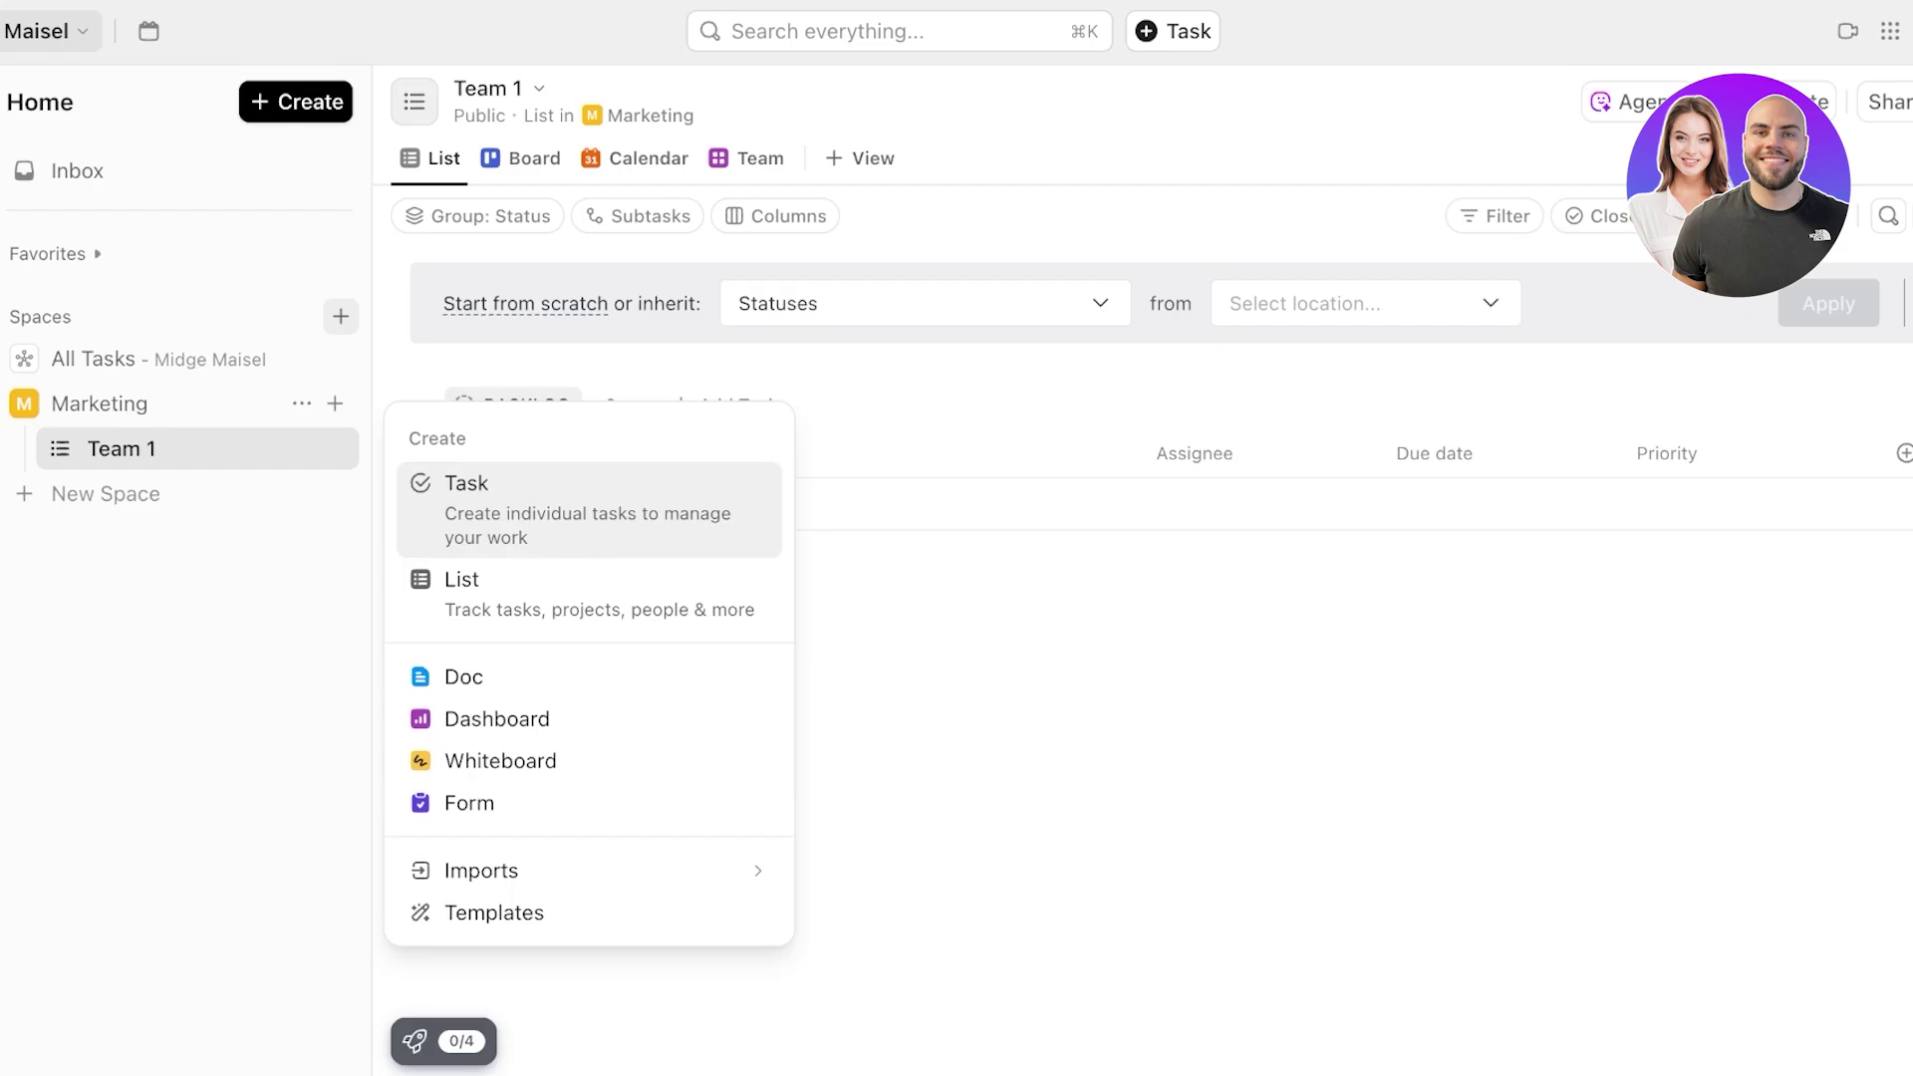
click(518, 503)
click(335, 449)
click(469, 583)
- Create a list named 'Team 2' in the Marketing space
text(Team 2)
key(Tab)
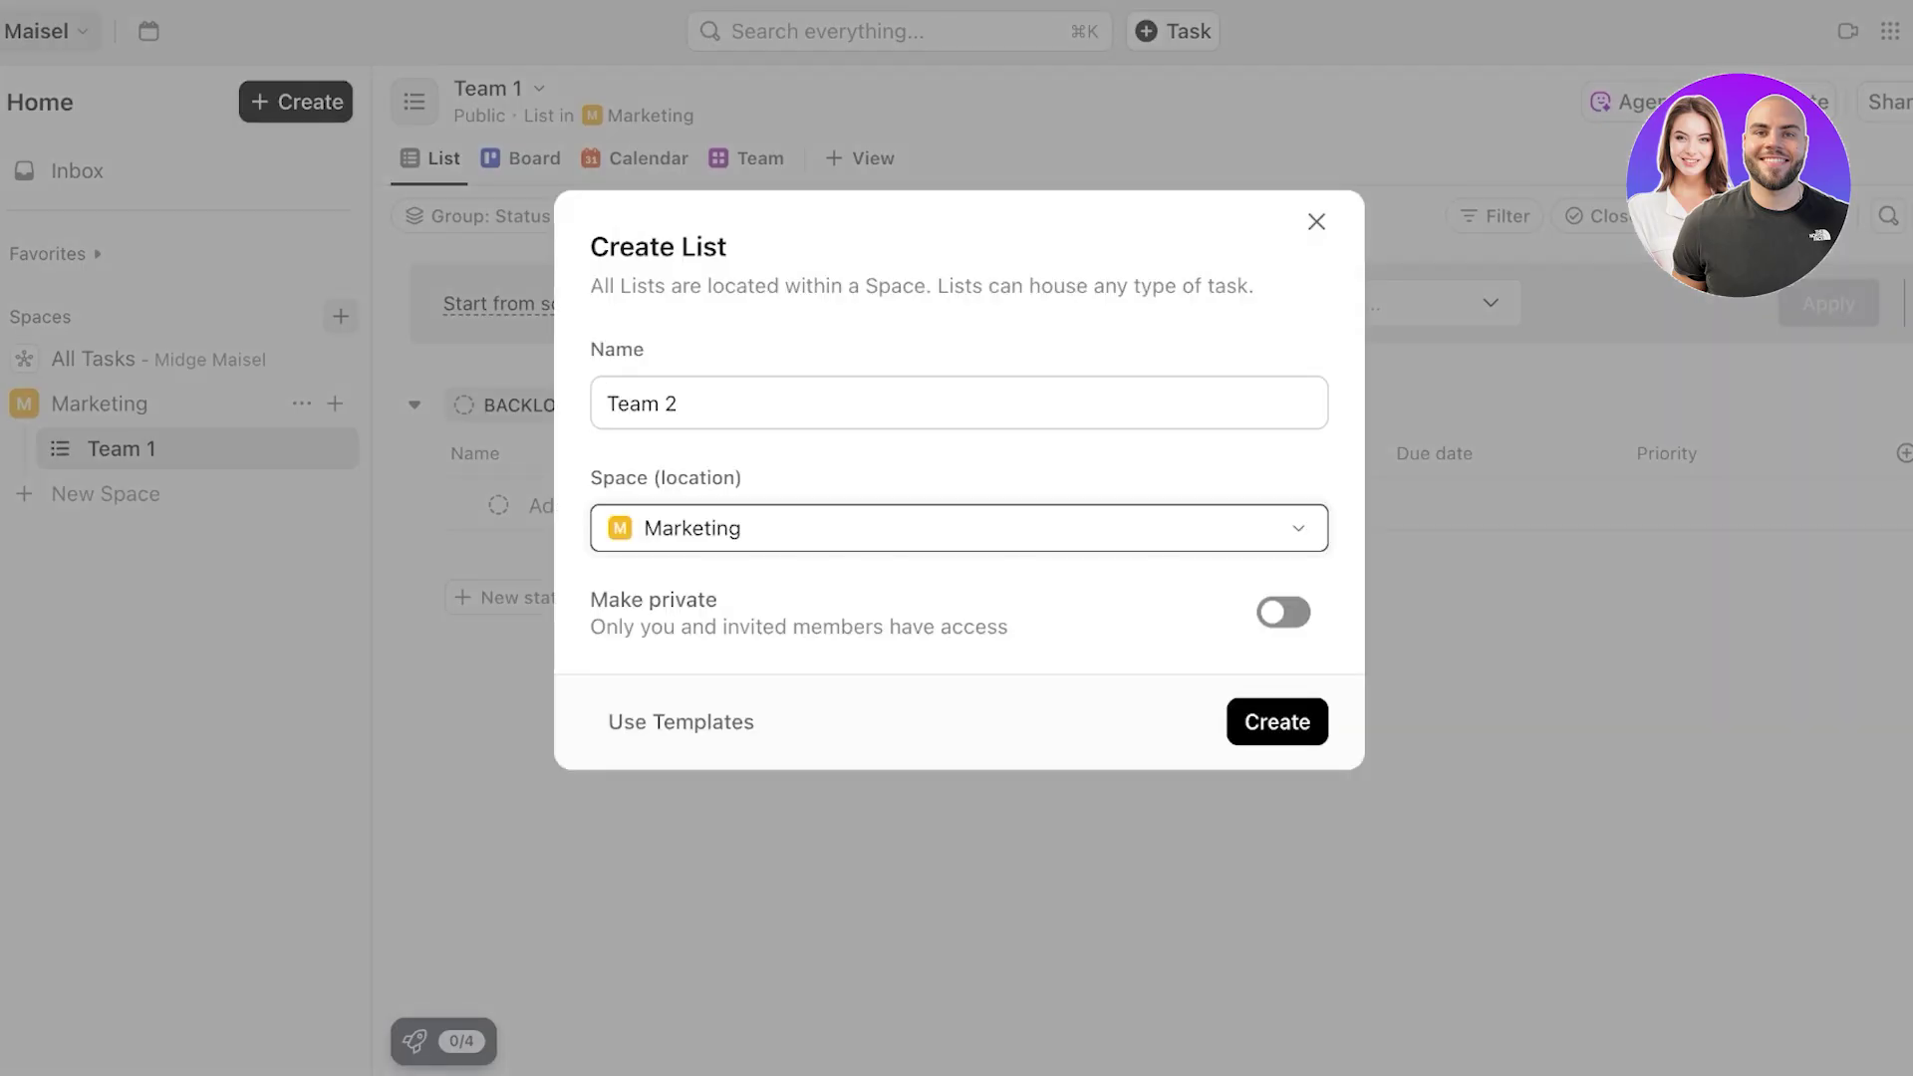
click(1278, 723)
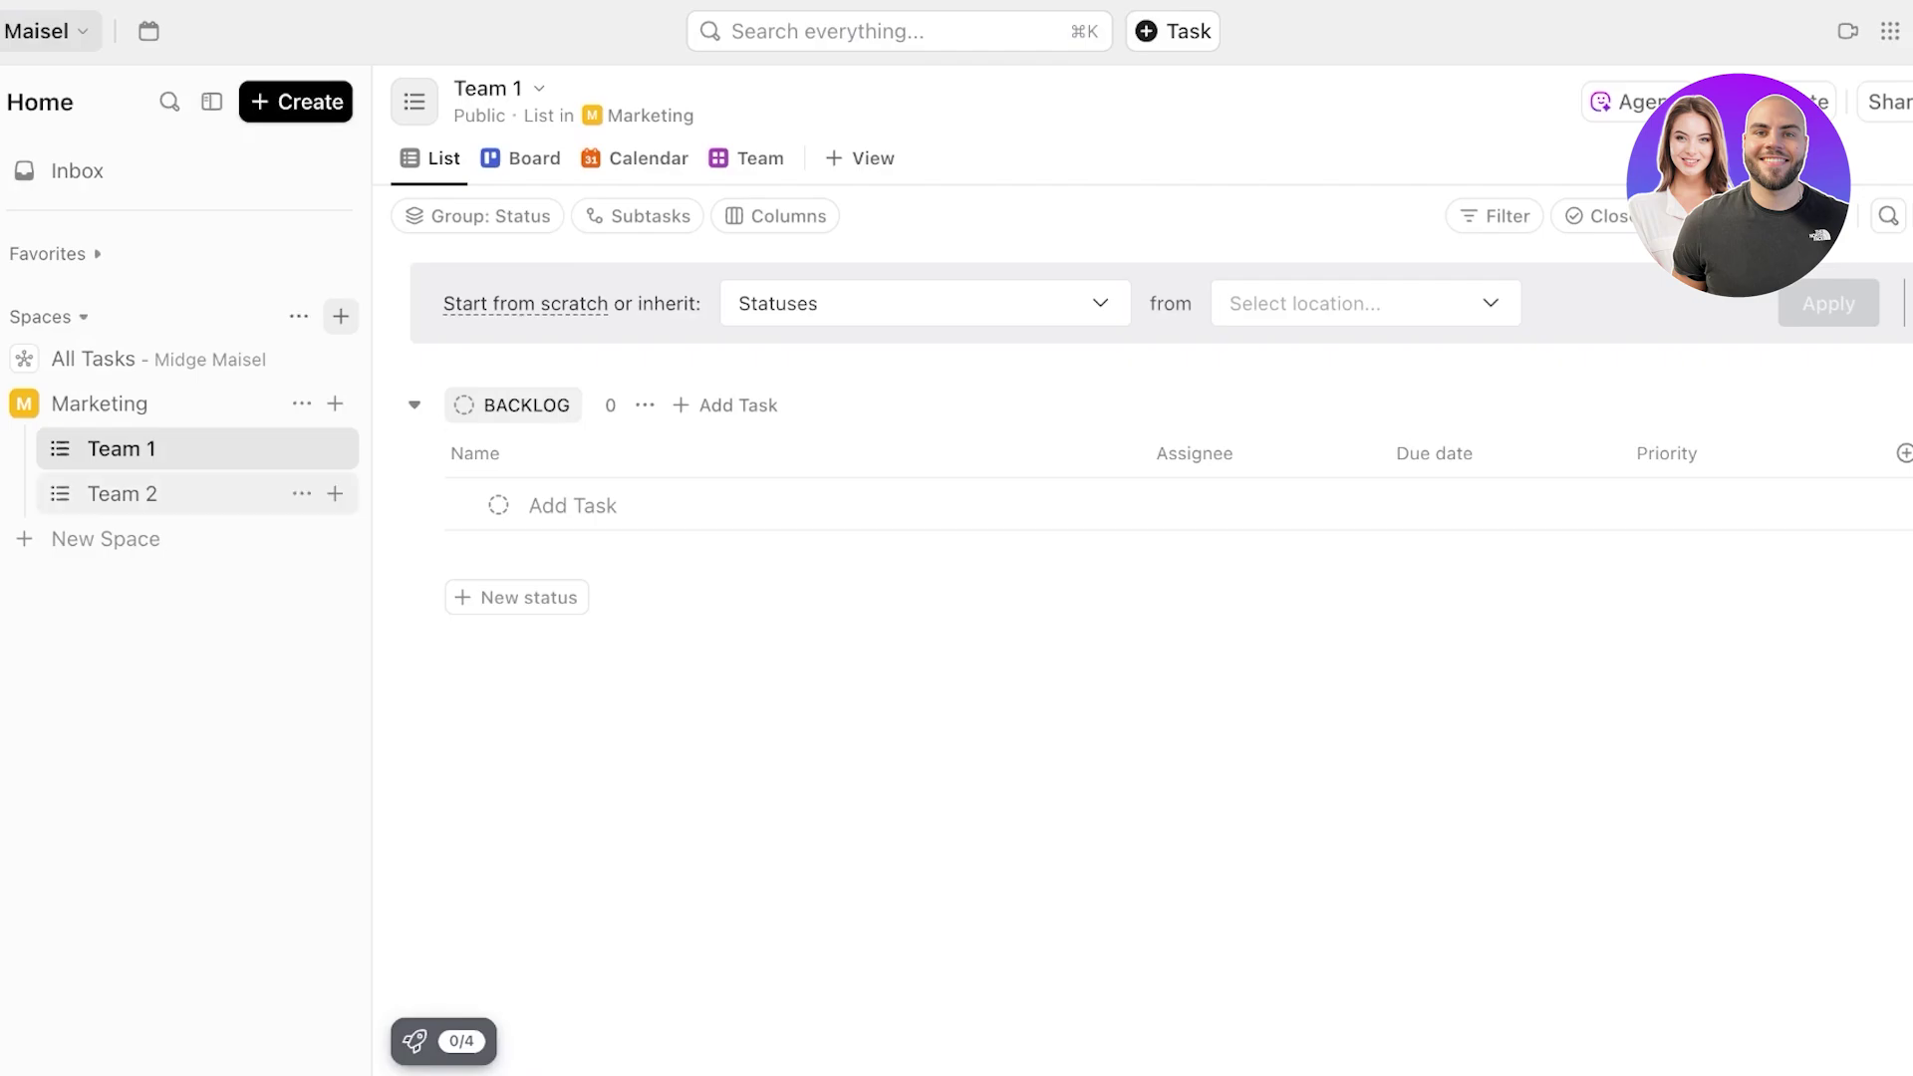
- Open the Team 2 list from the sidebar, after briefly visiting Team 1
click(124, 495)
click(122, 449)
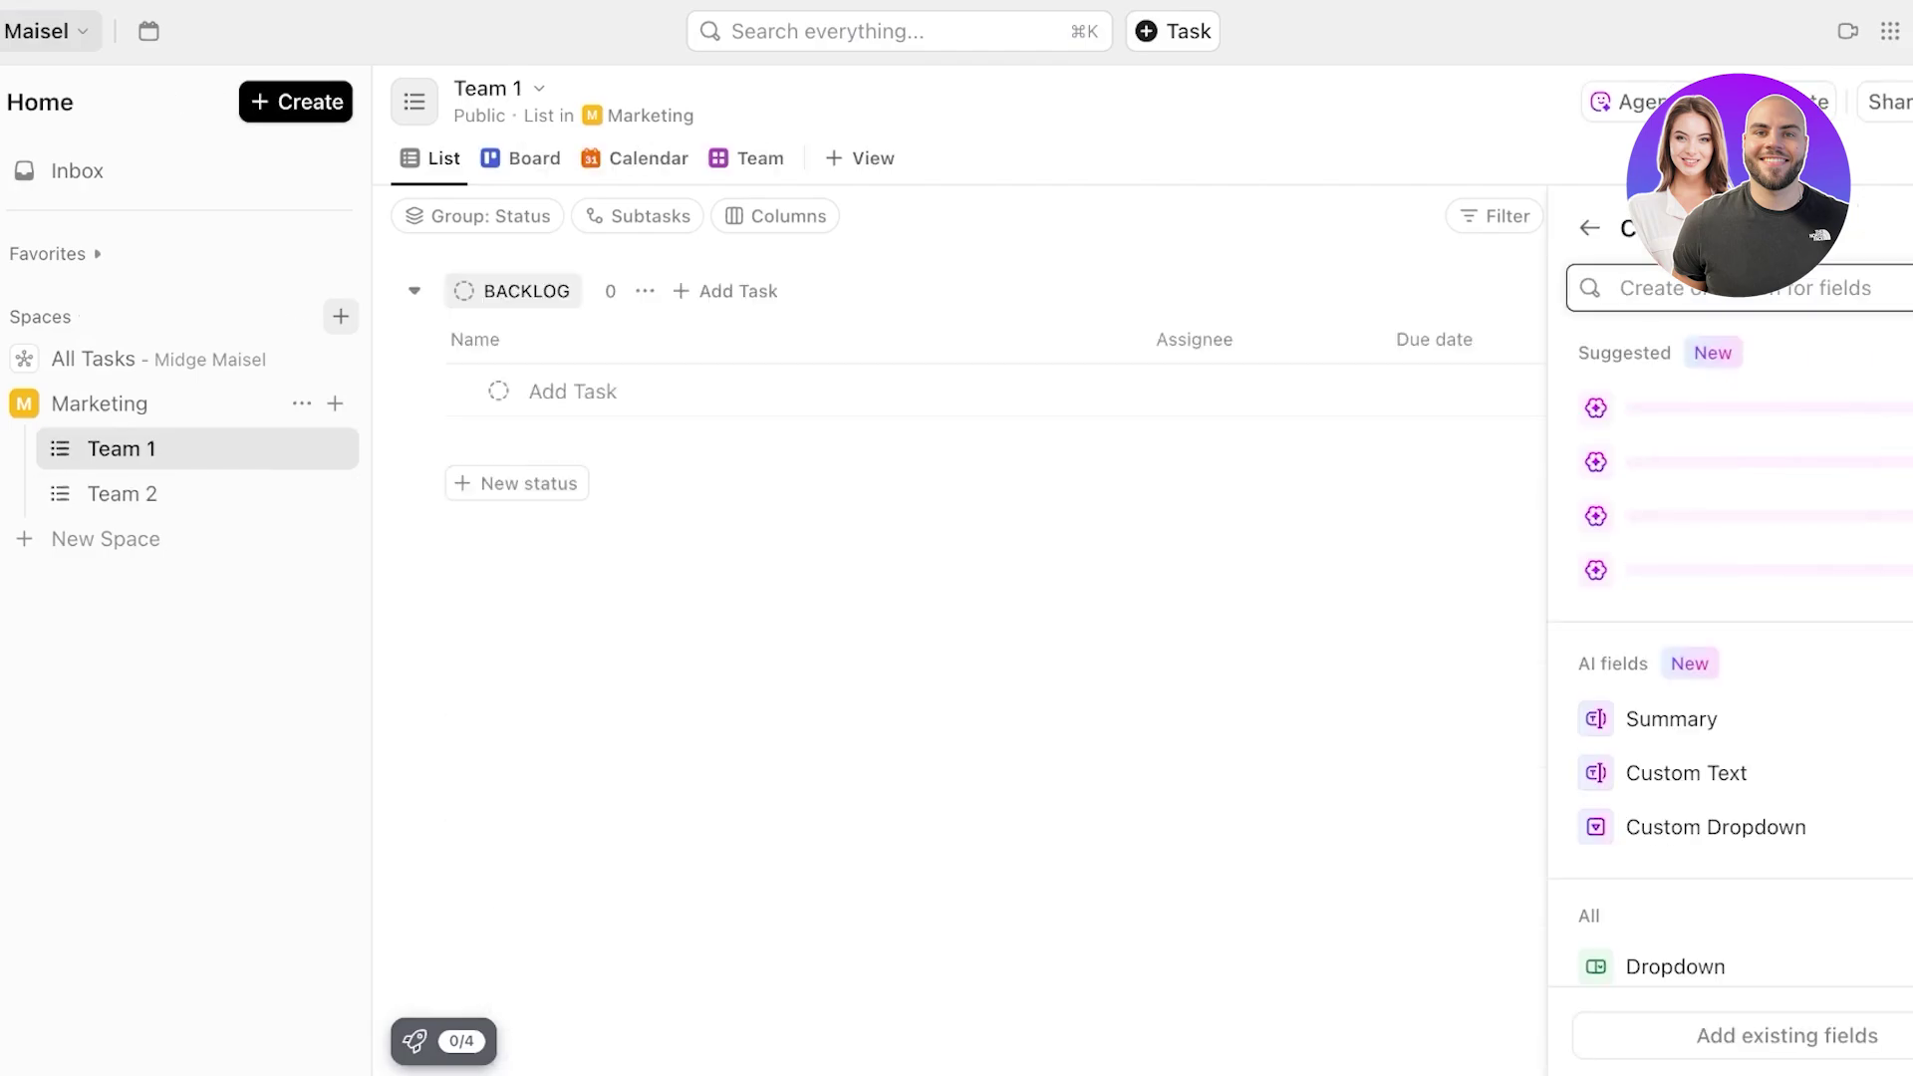
key(Escape)
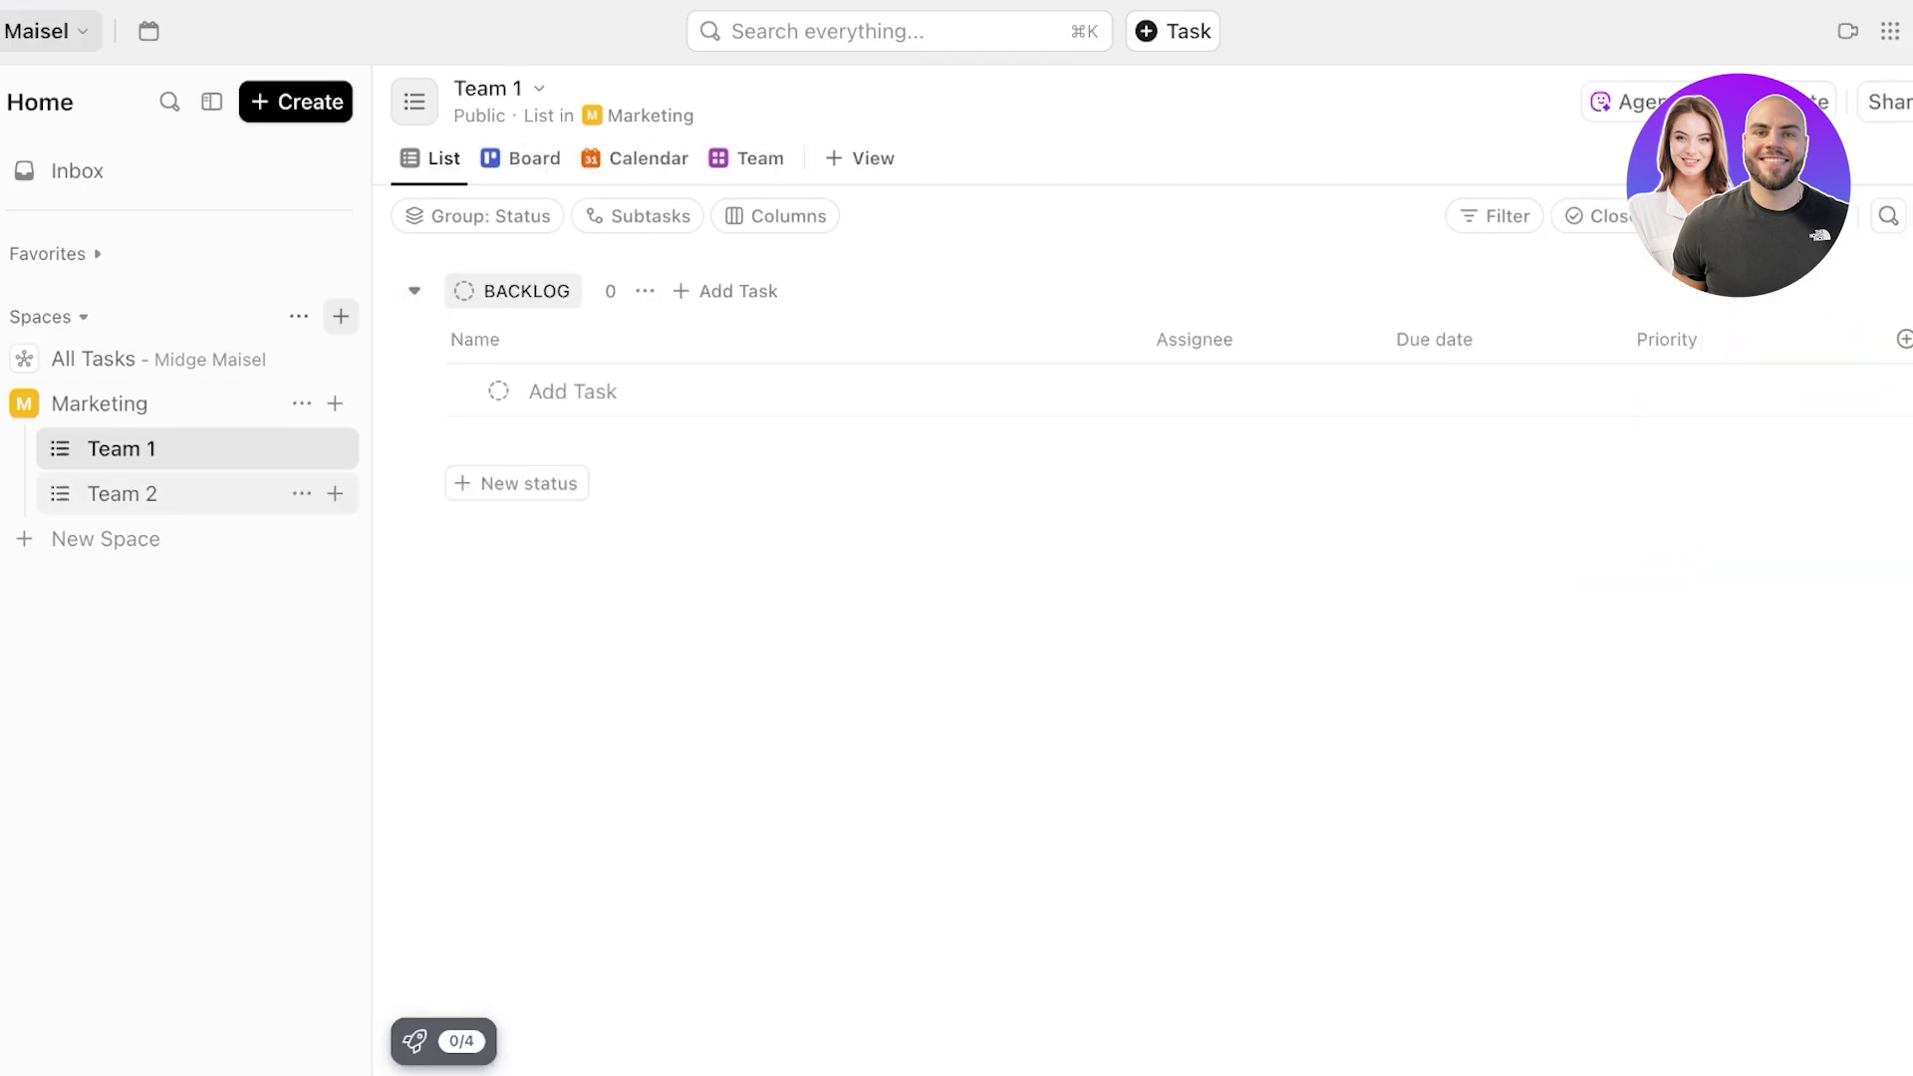
click(123, 495)
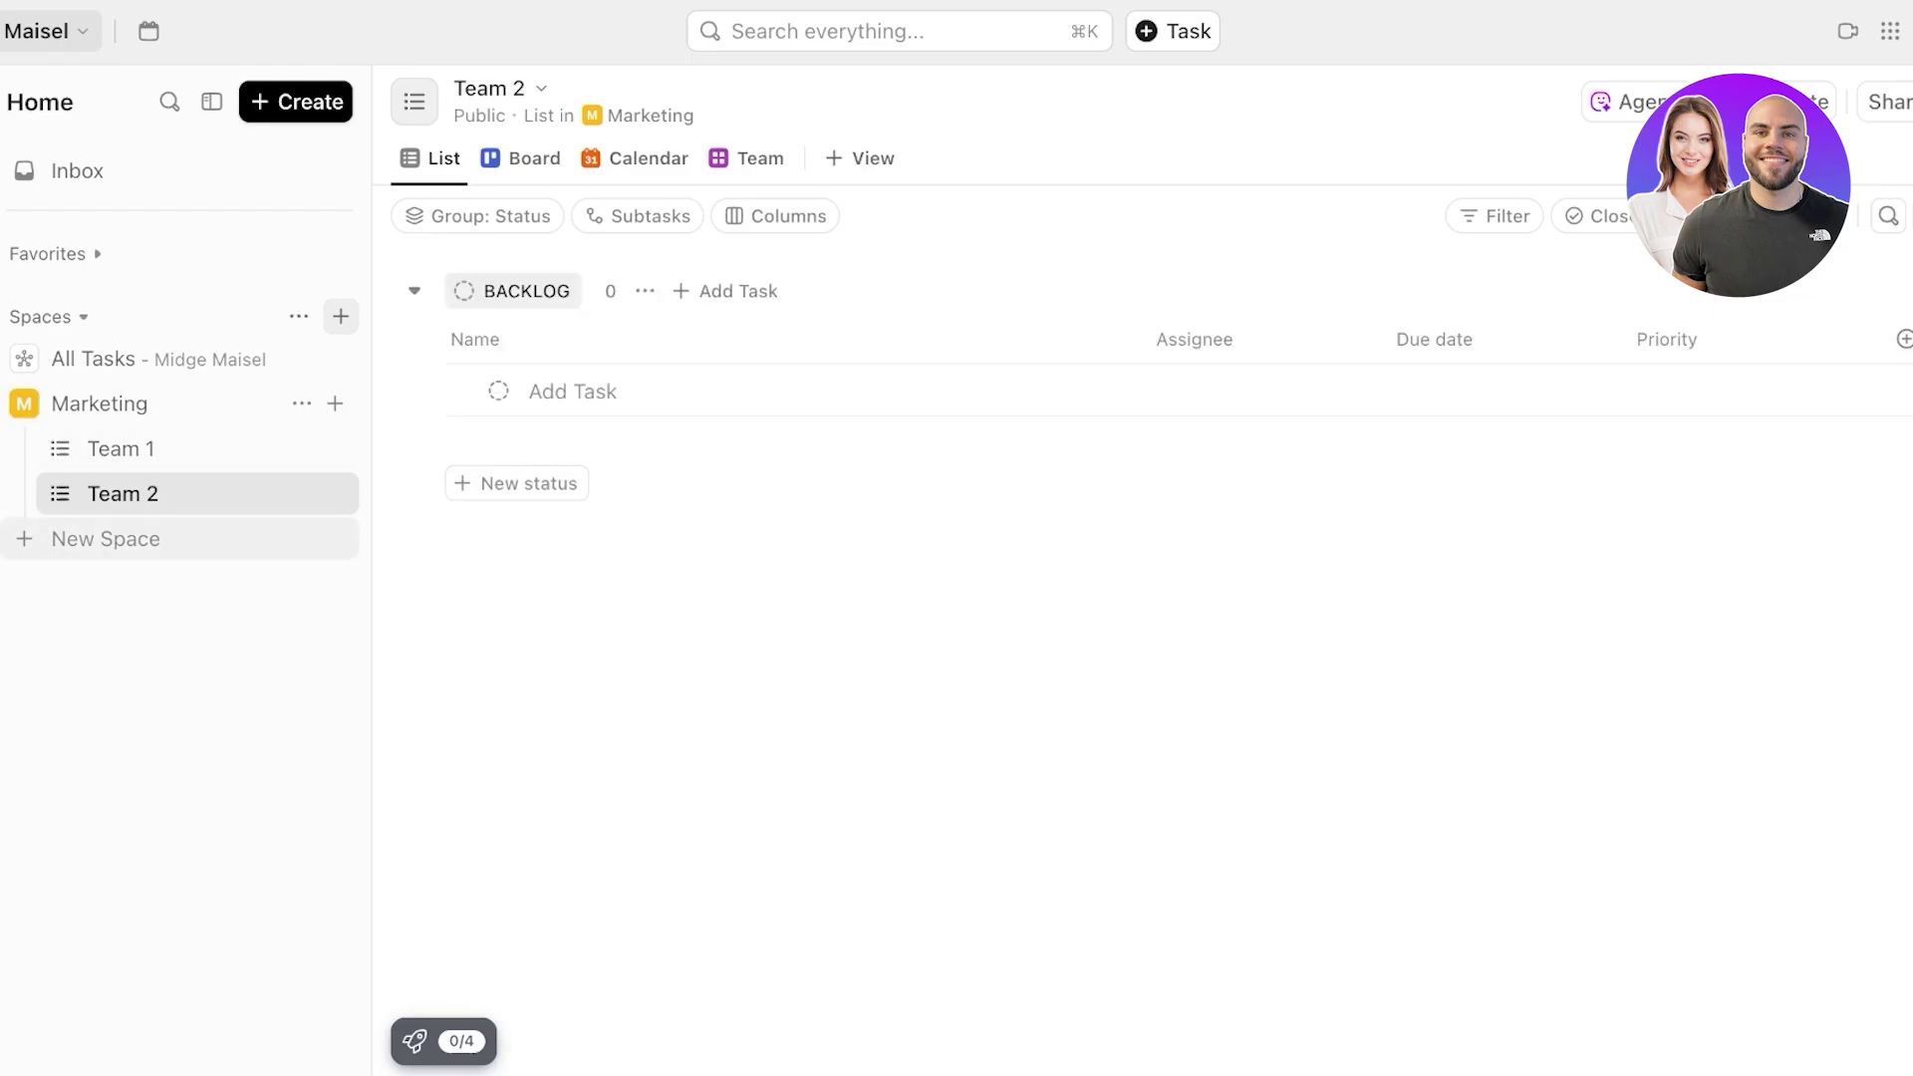
- Start a new private space named 'Finan' and browse space templates
click(106, 538)
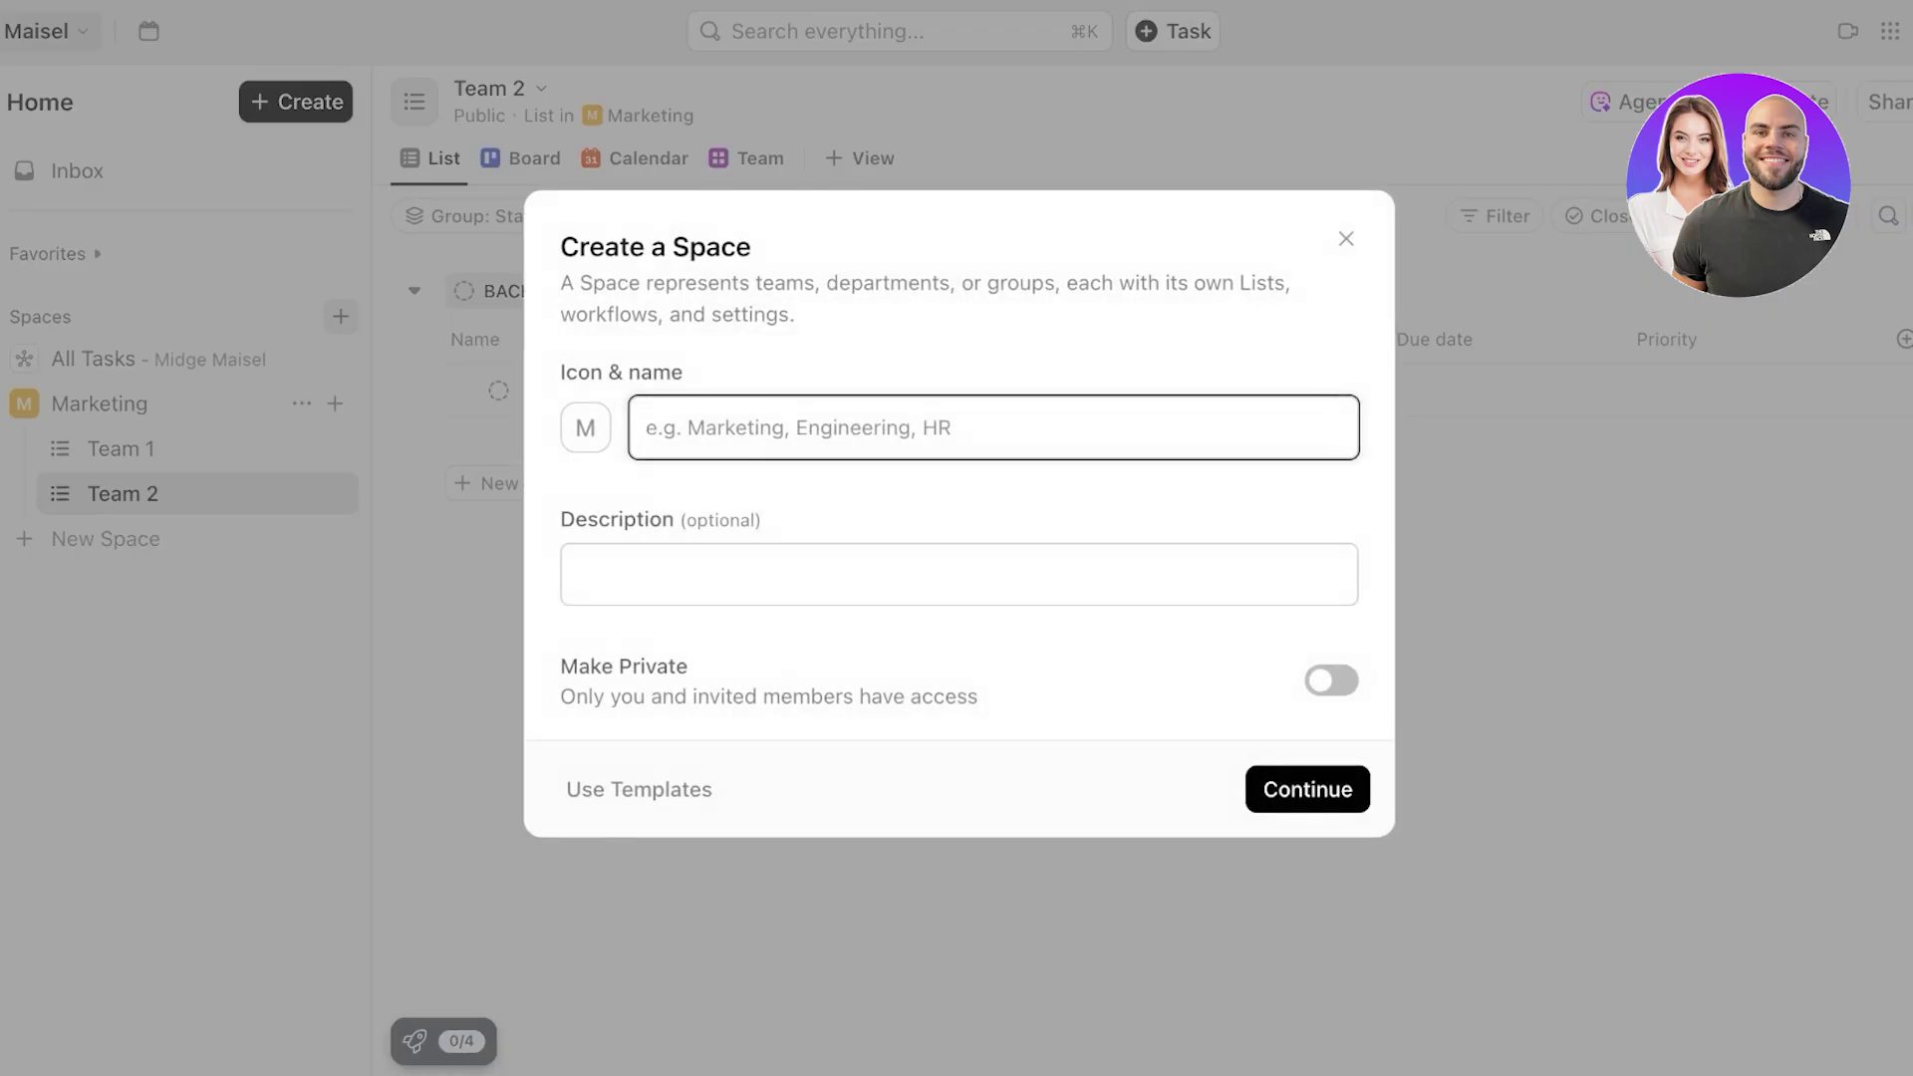
text(Finance)
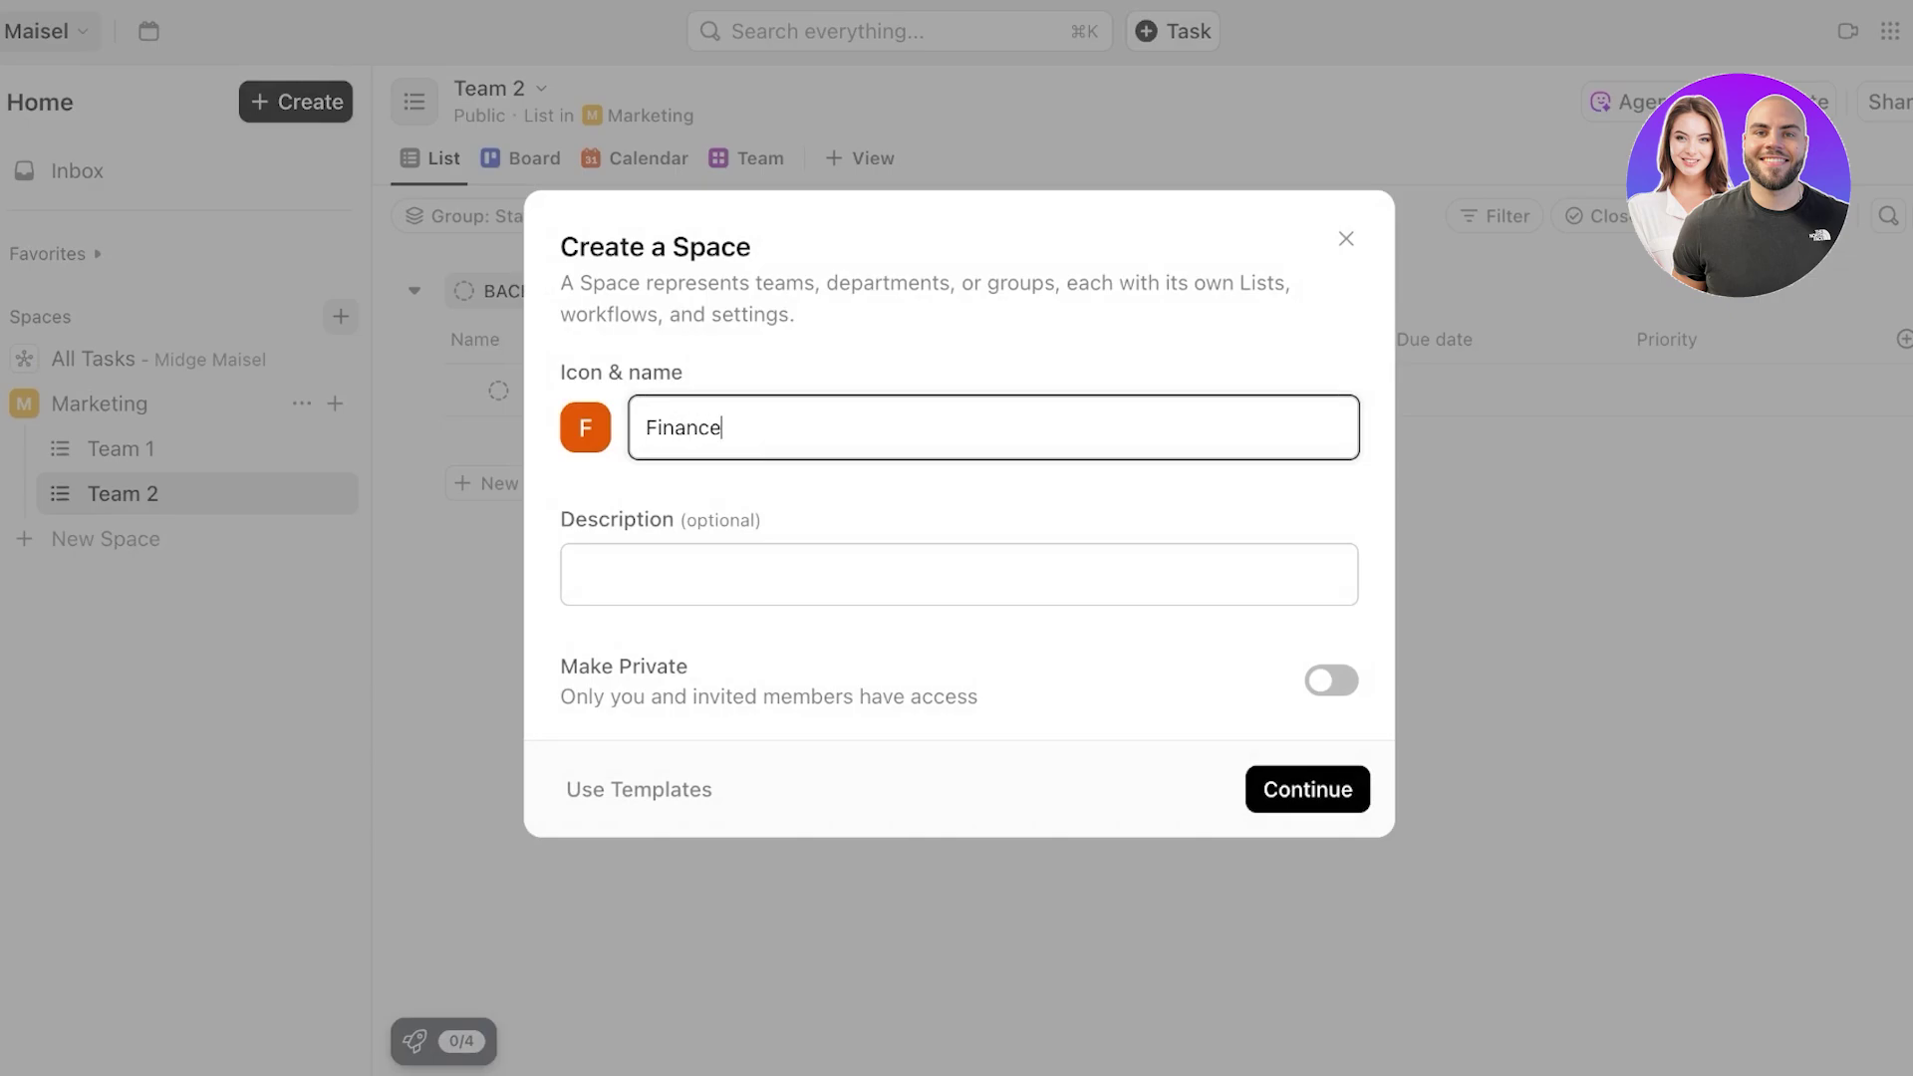
click(1332, 681)
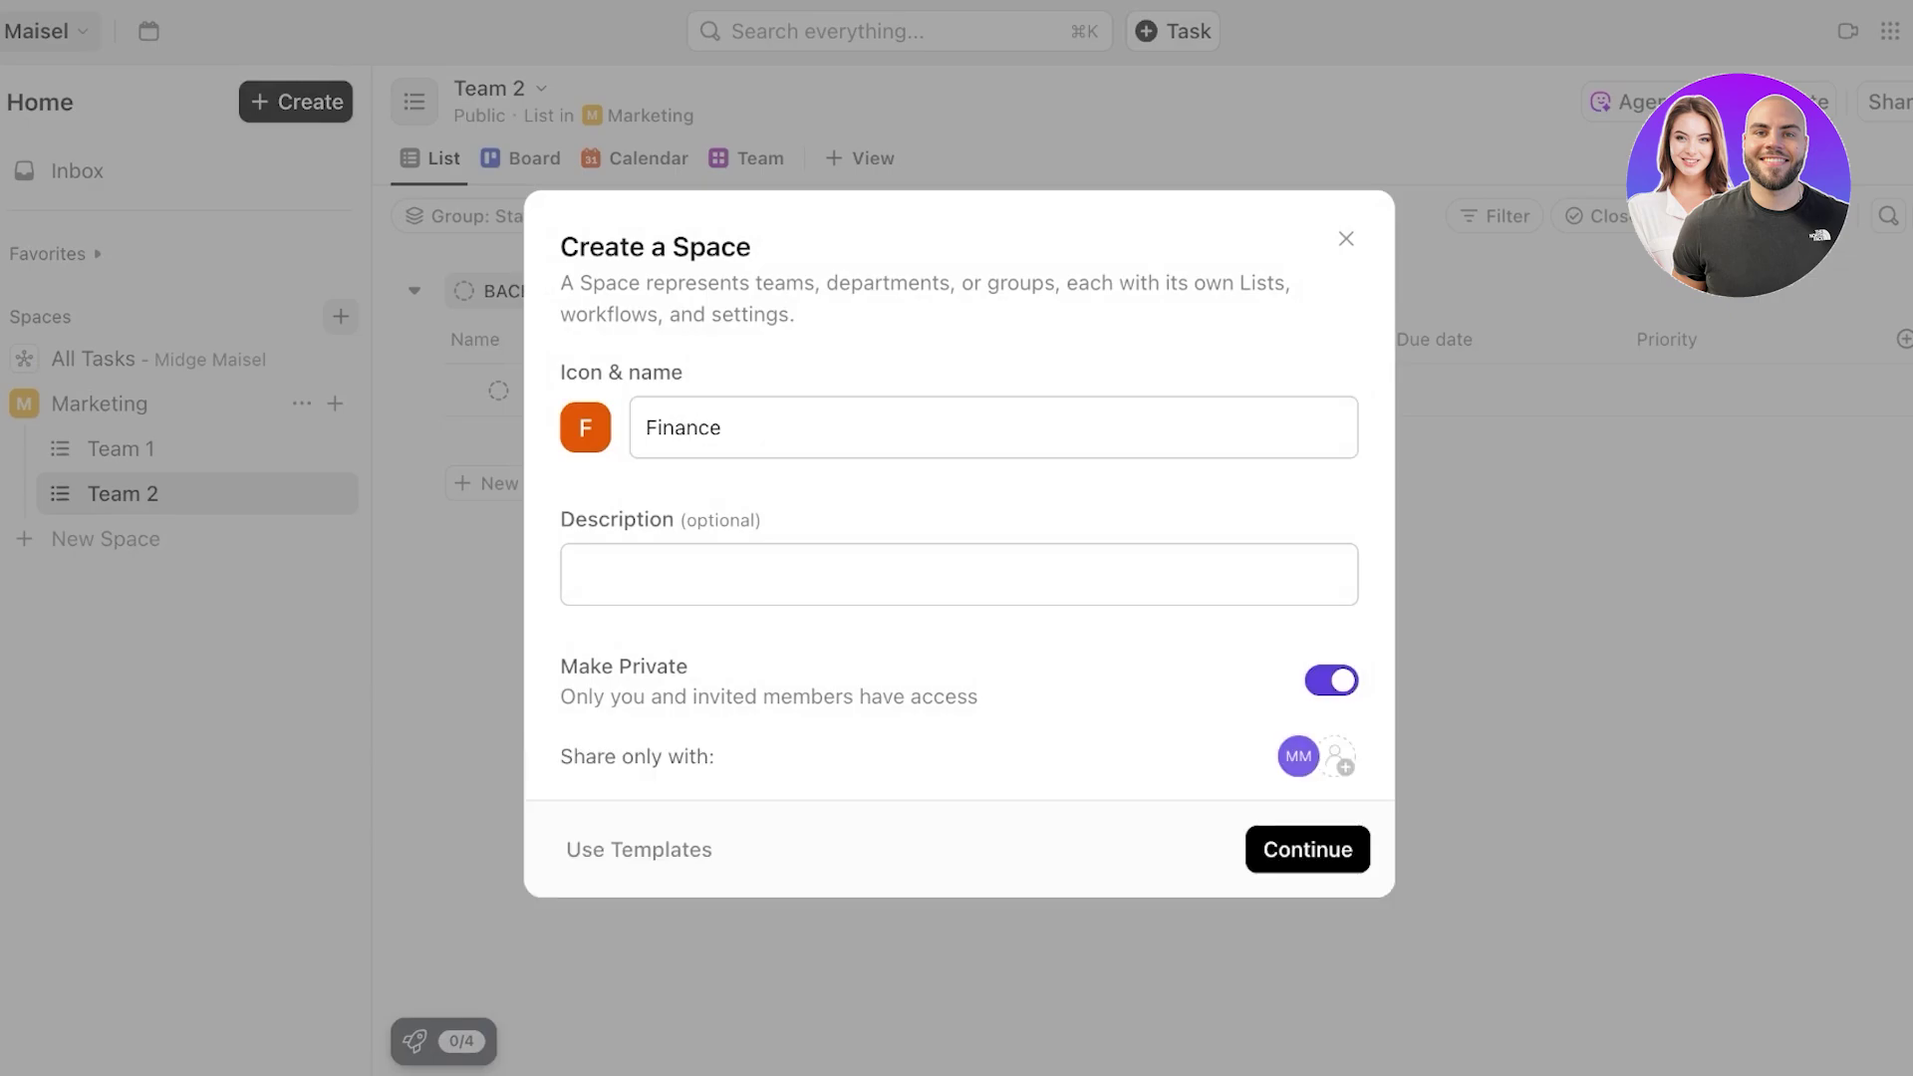
click(1338, 757)
click(996, 742)
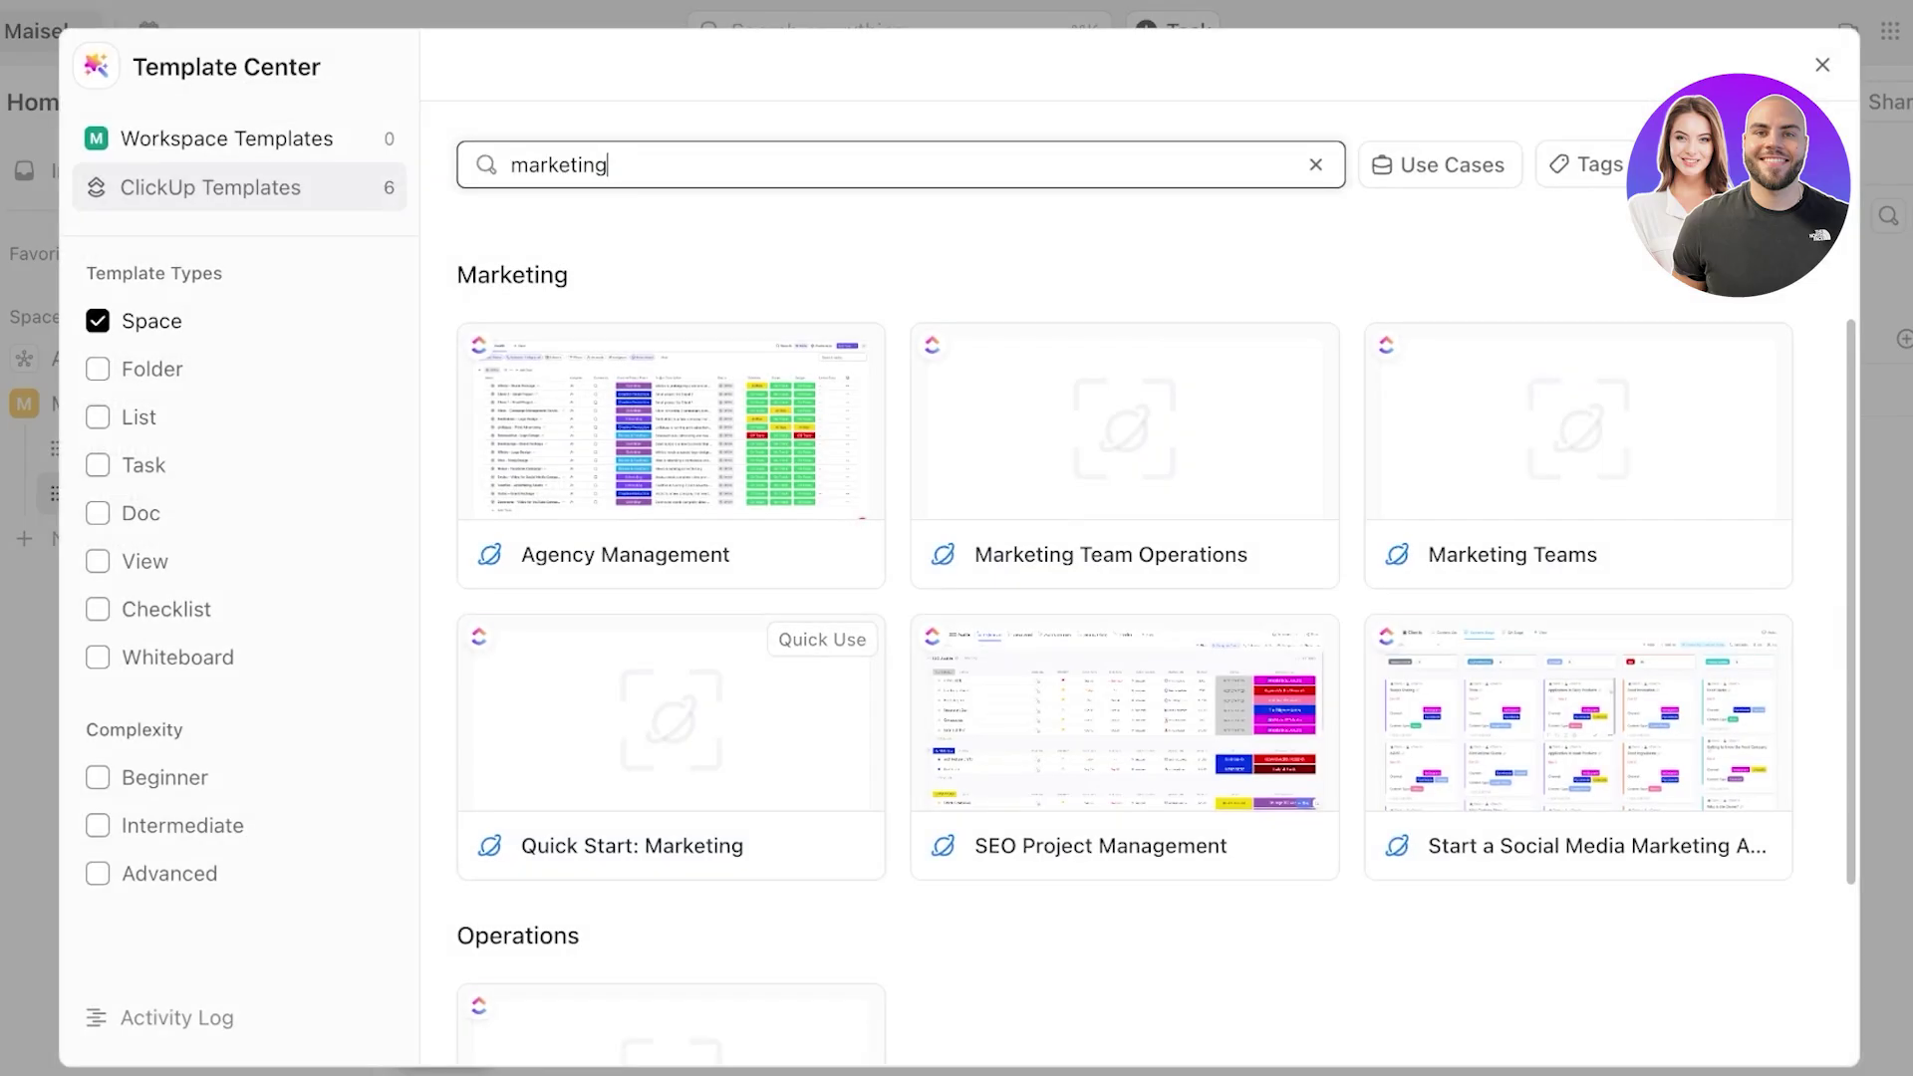
- Search 'financ', then create the space 'Finance' from the Finance Management template
key(ctrl+a)
key(BackSpace)
text(fi)
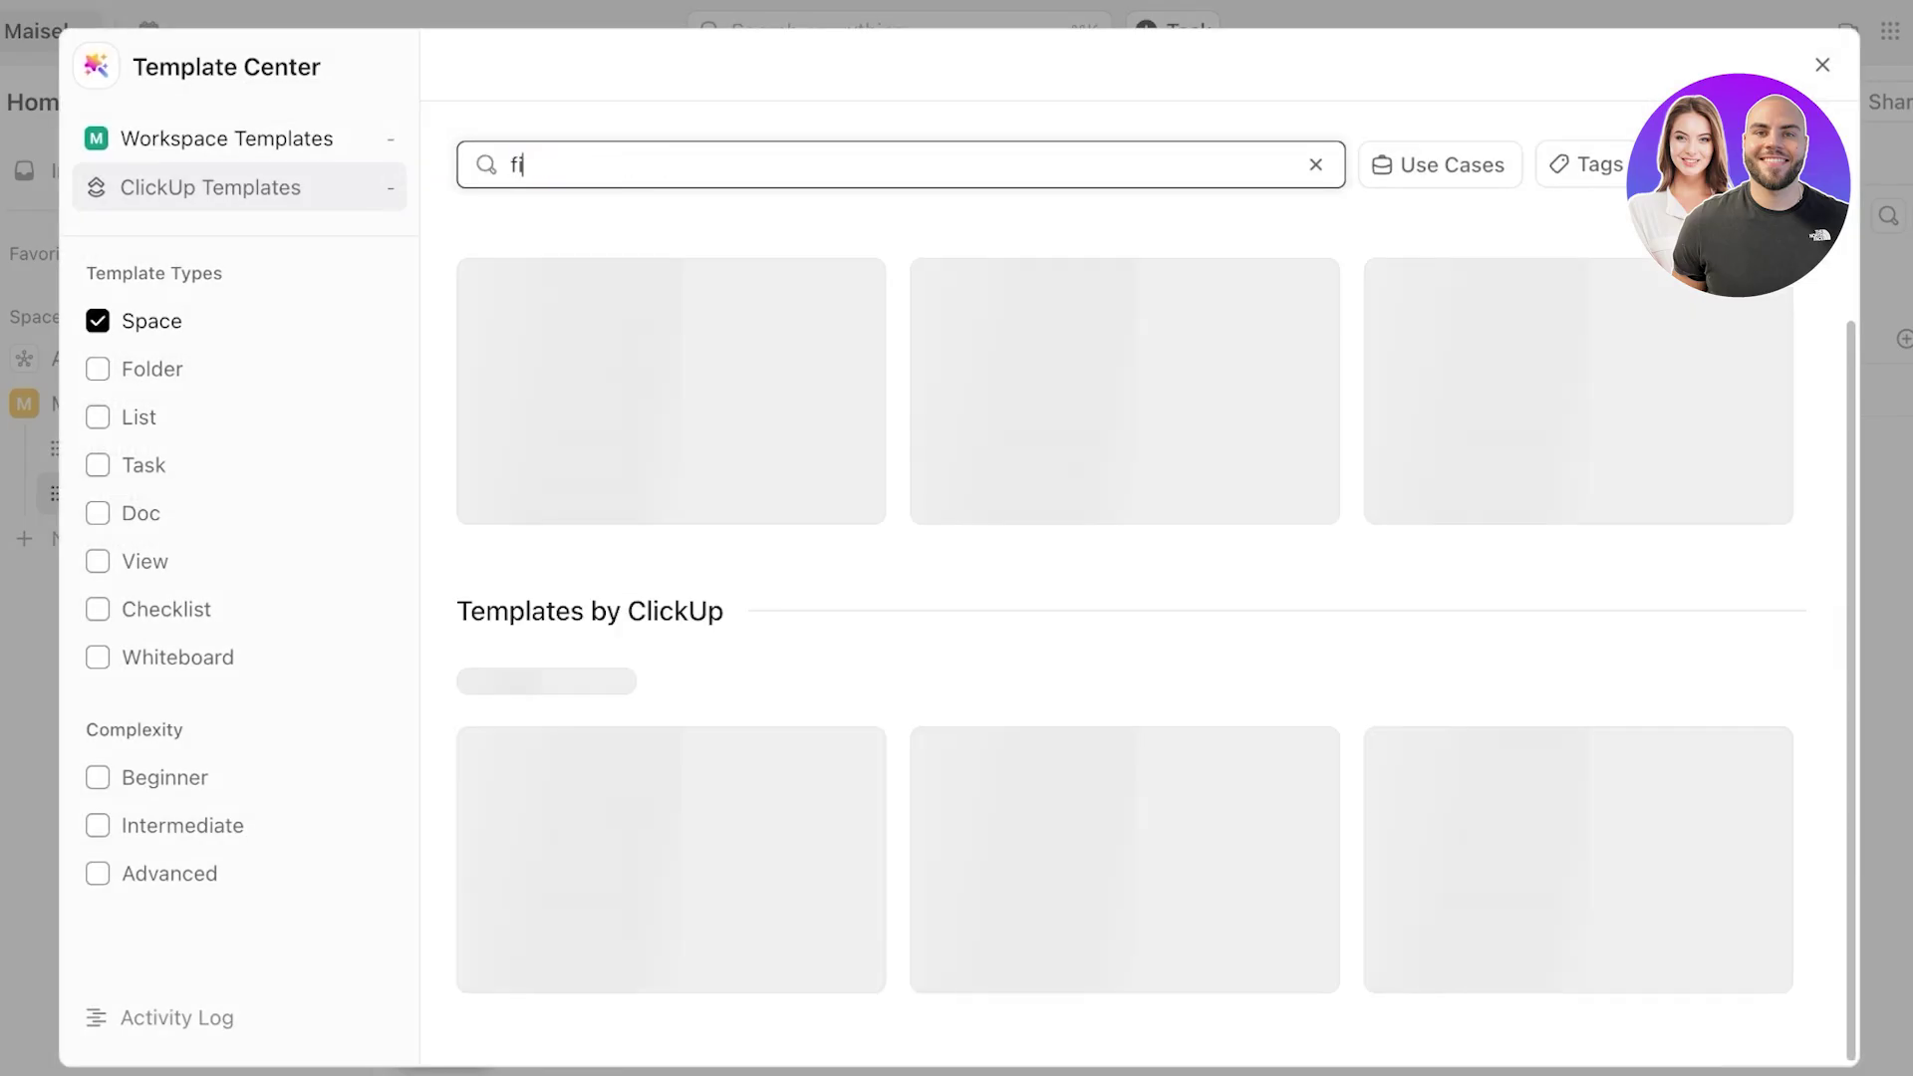
text(nance)
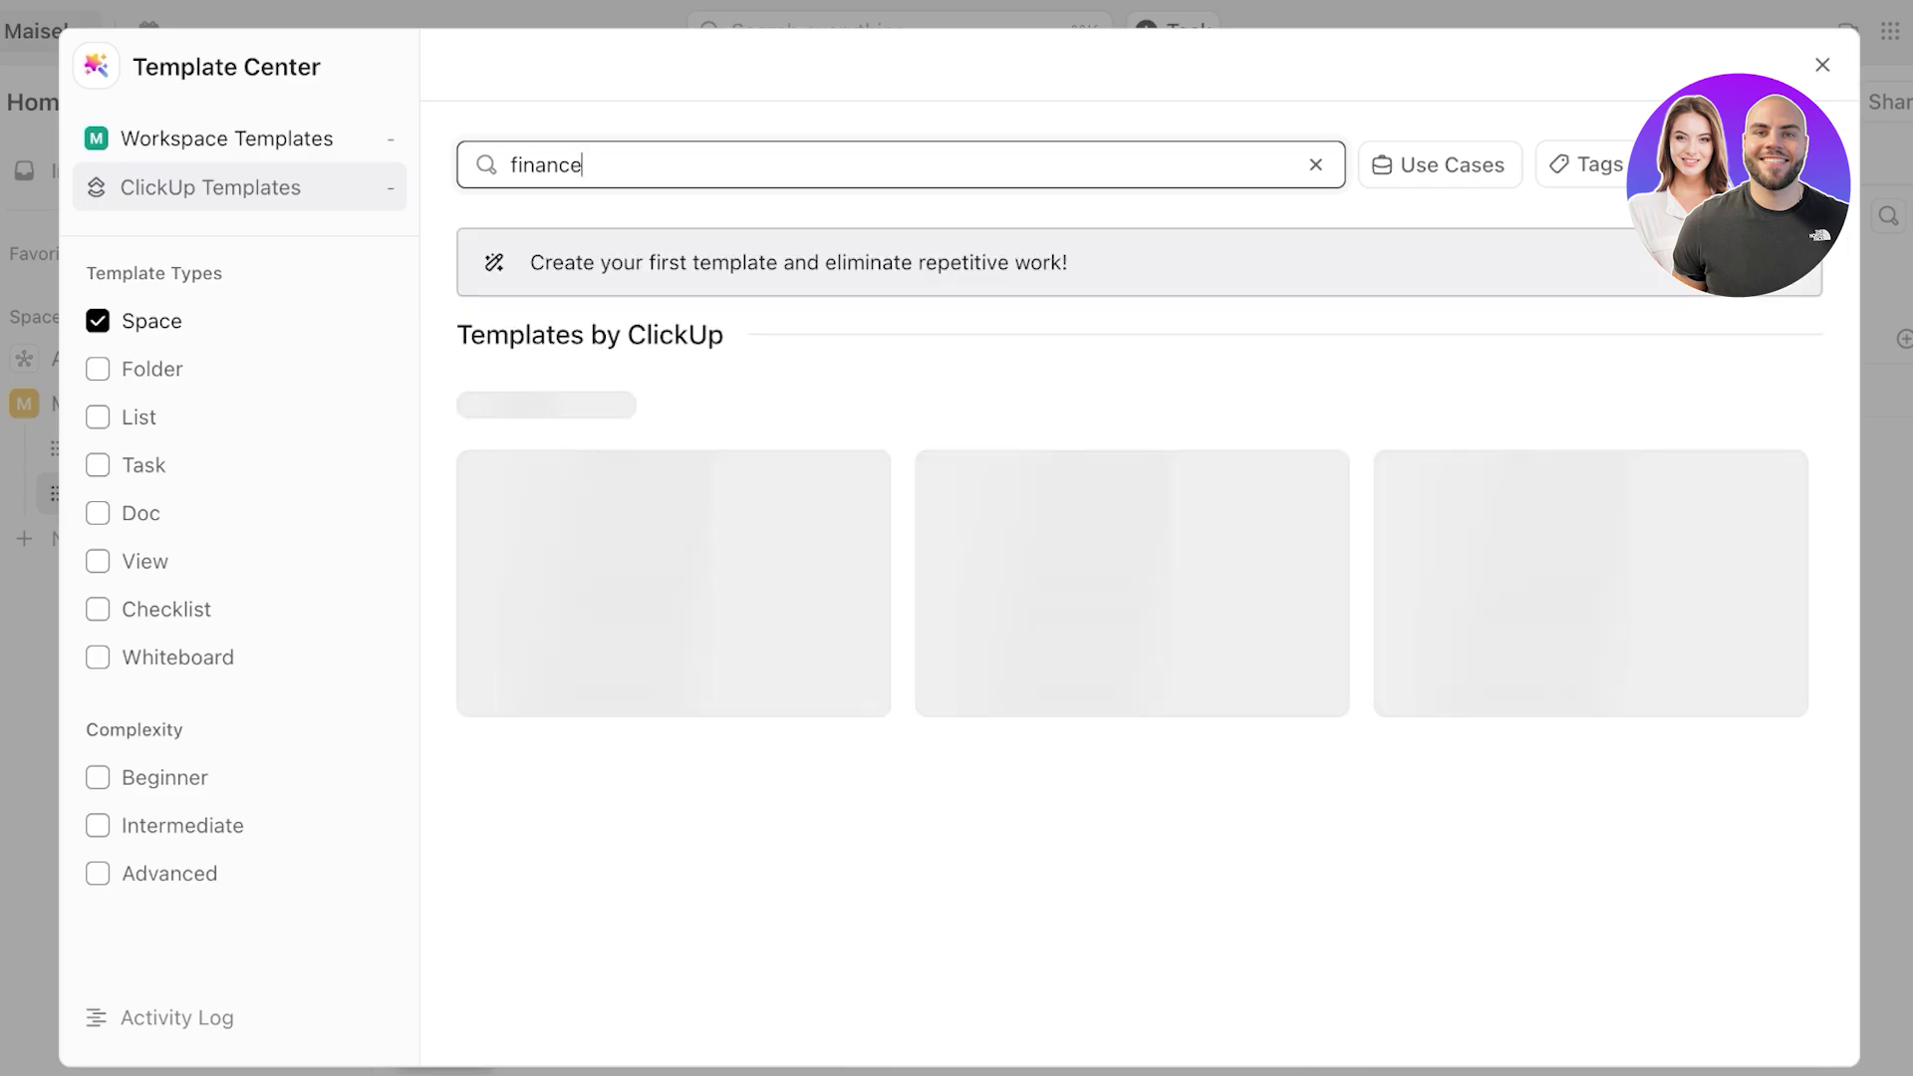
click(674, 583)
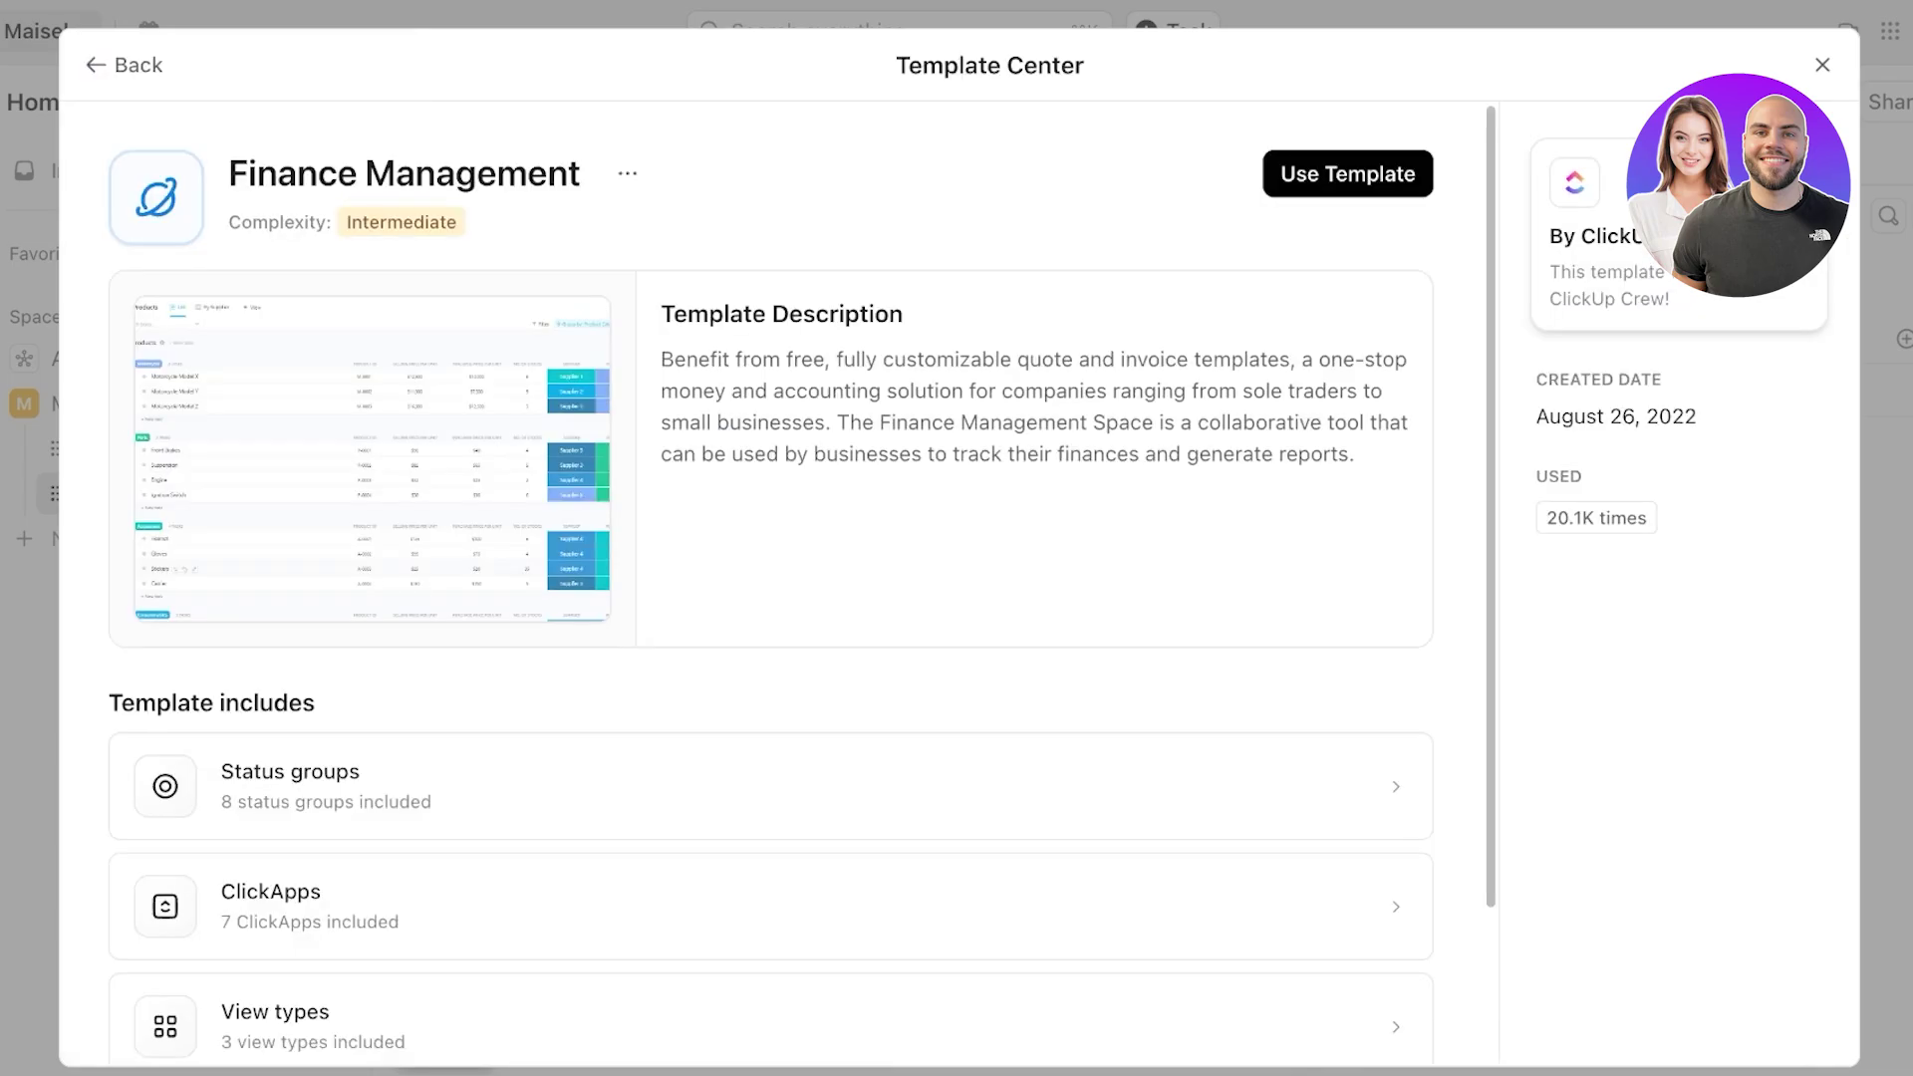
click(1347, 174)
text(Finance)
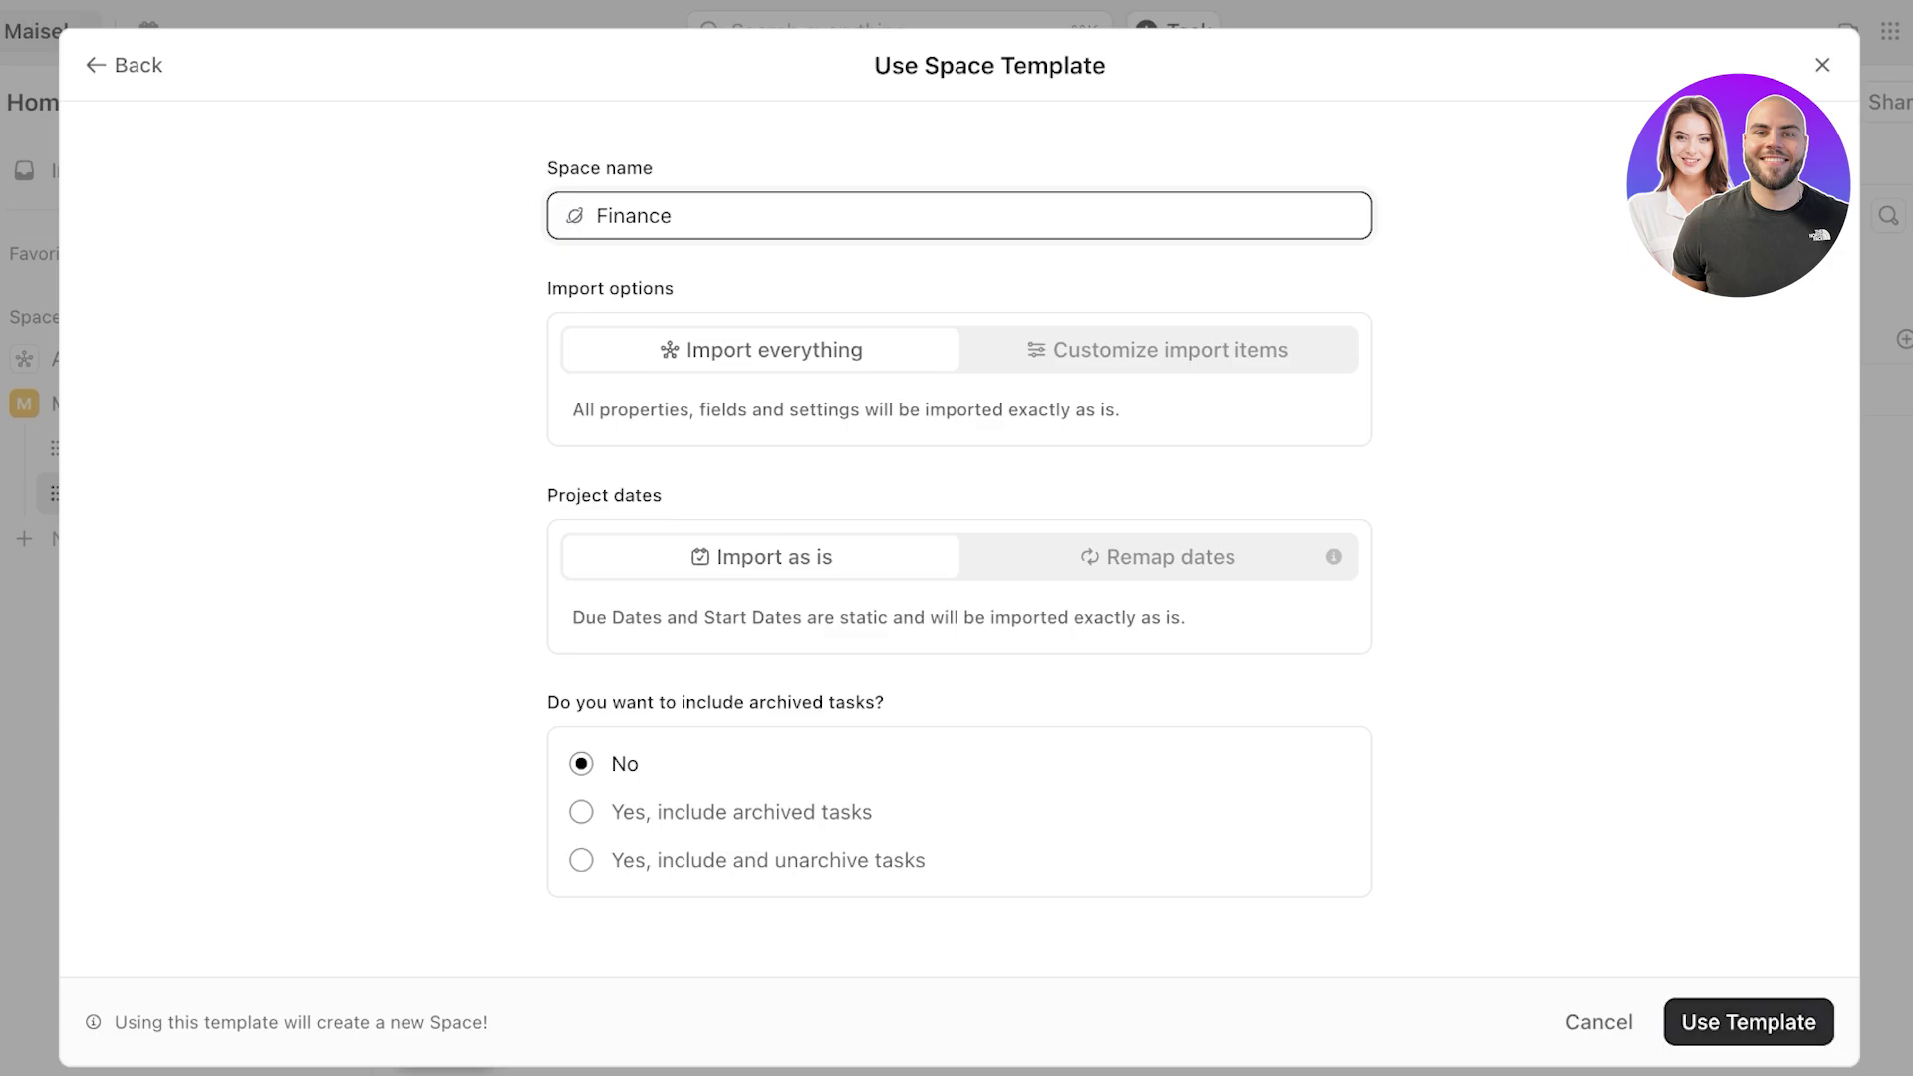
click(1749, 1023)
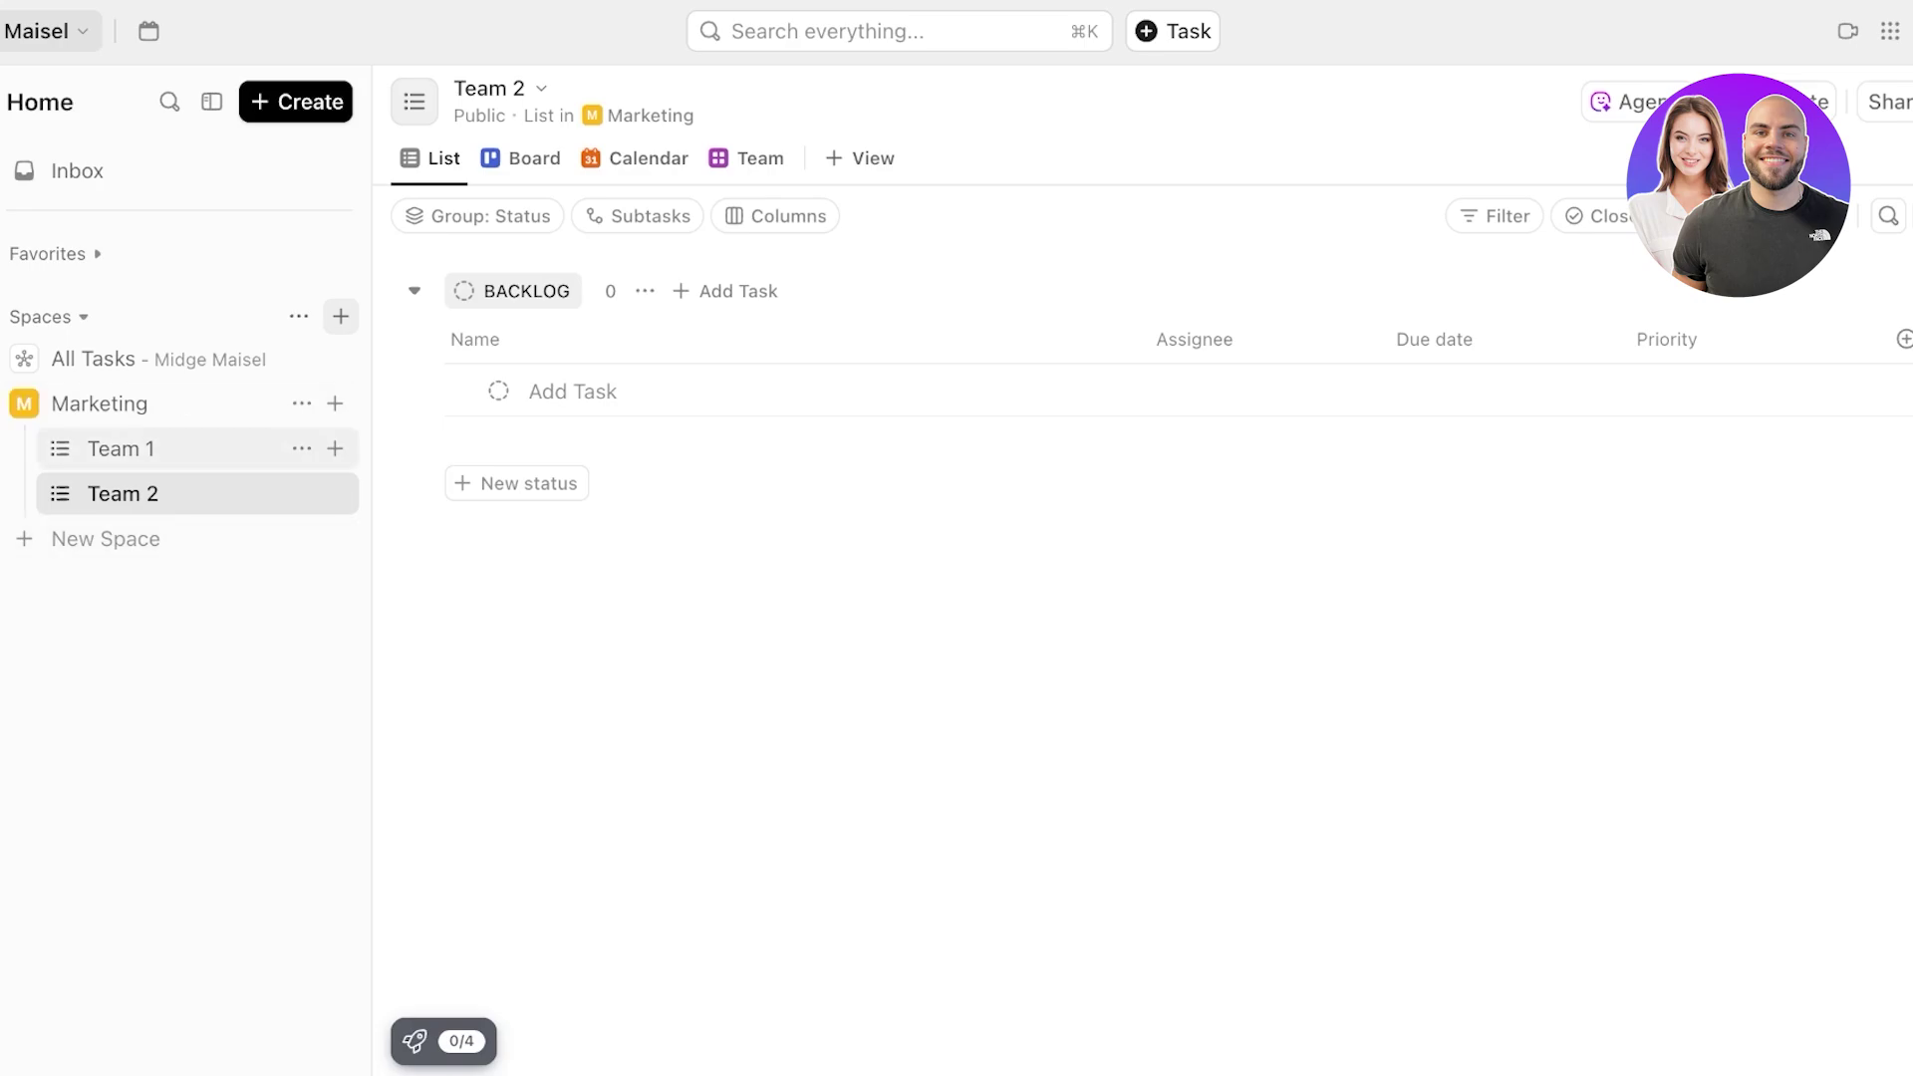
- Open Marketing, cancel a new-space form, and reload the workspace so the Finance space appears
click(93, 359)
click(100, 404)
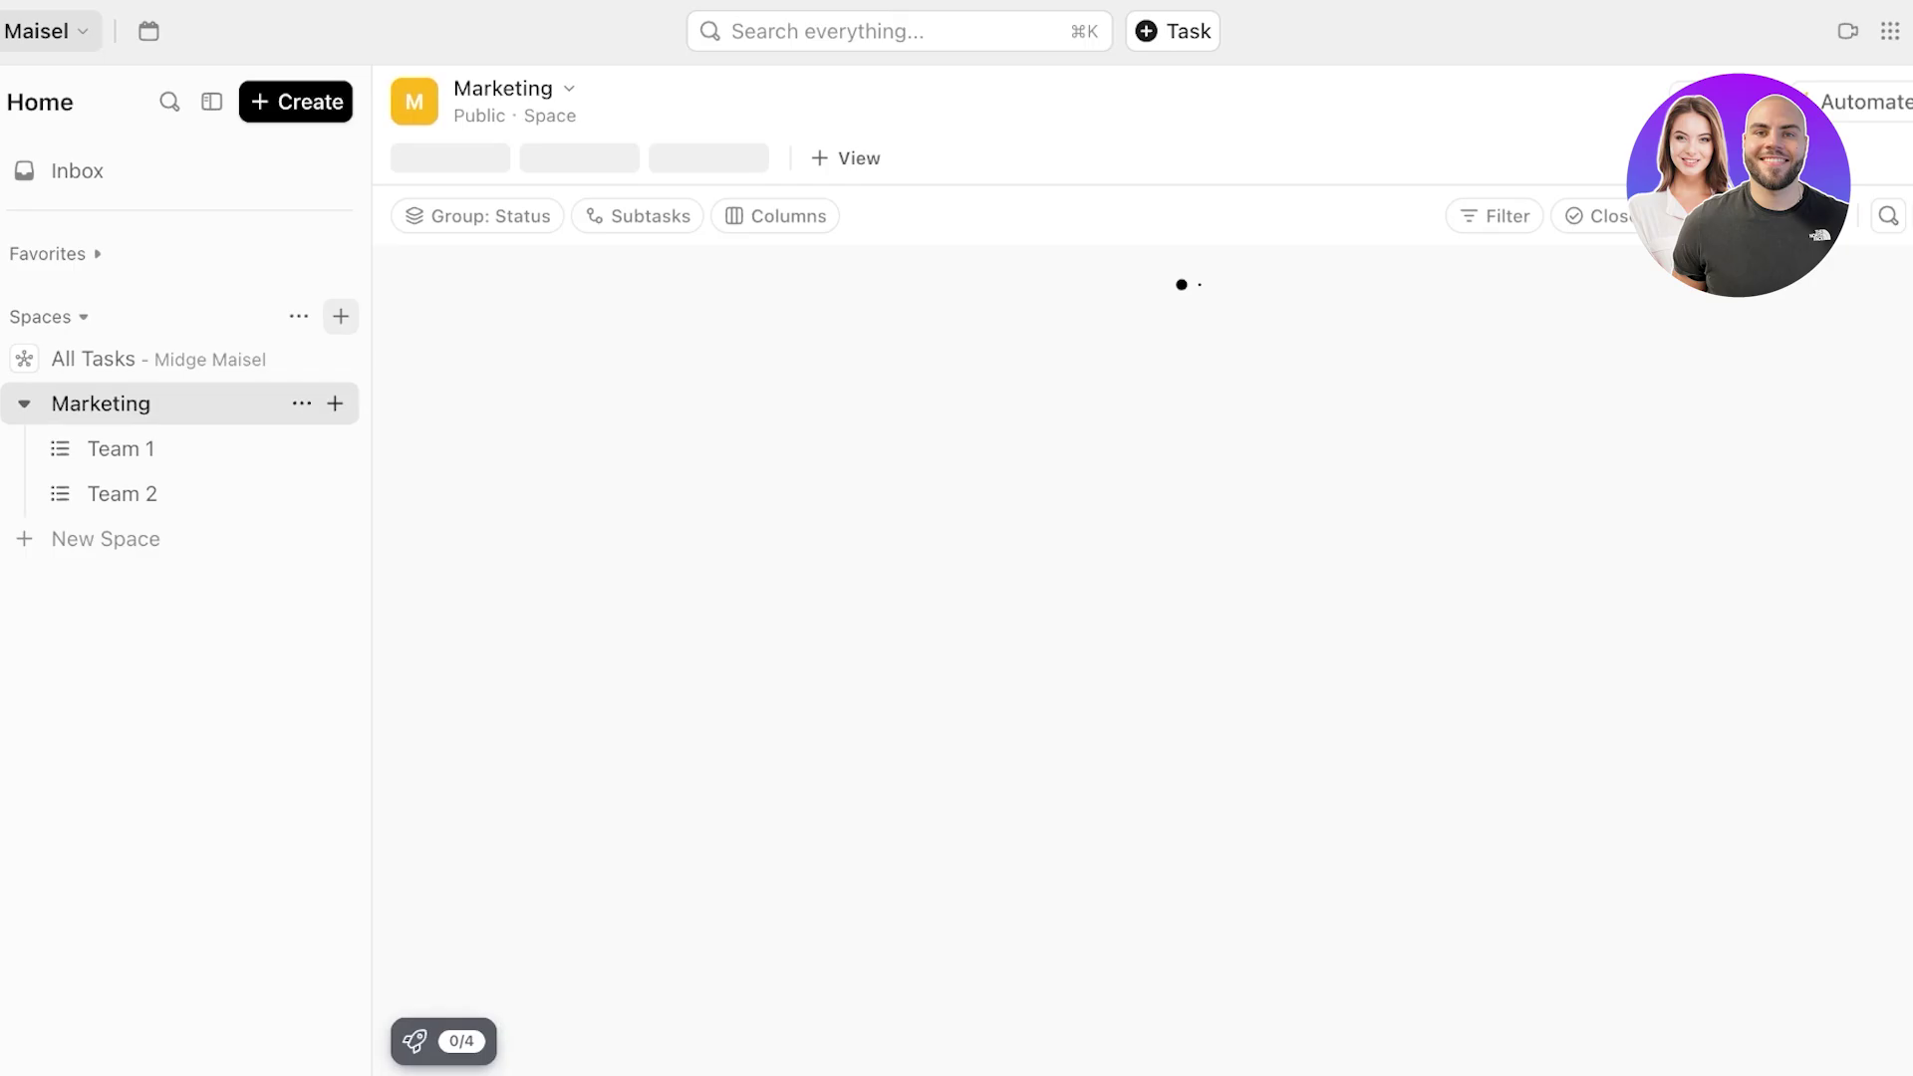
click(106, 538)
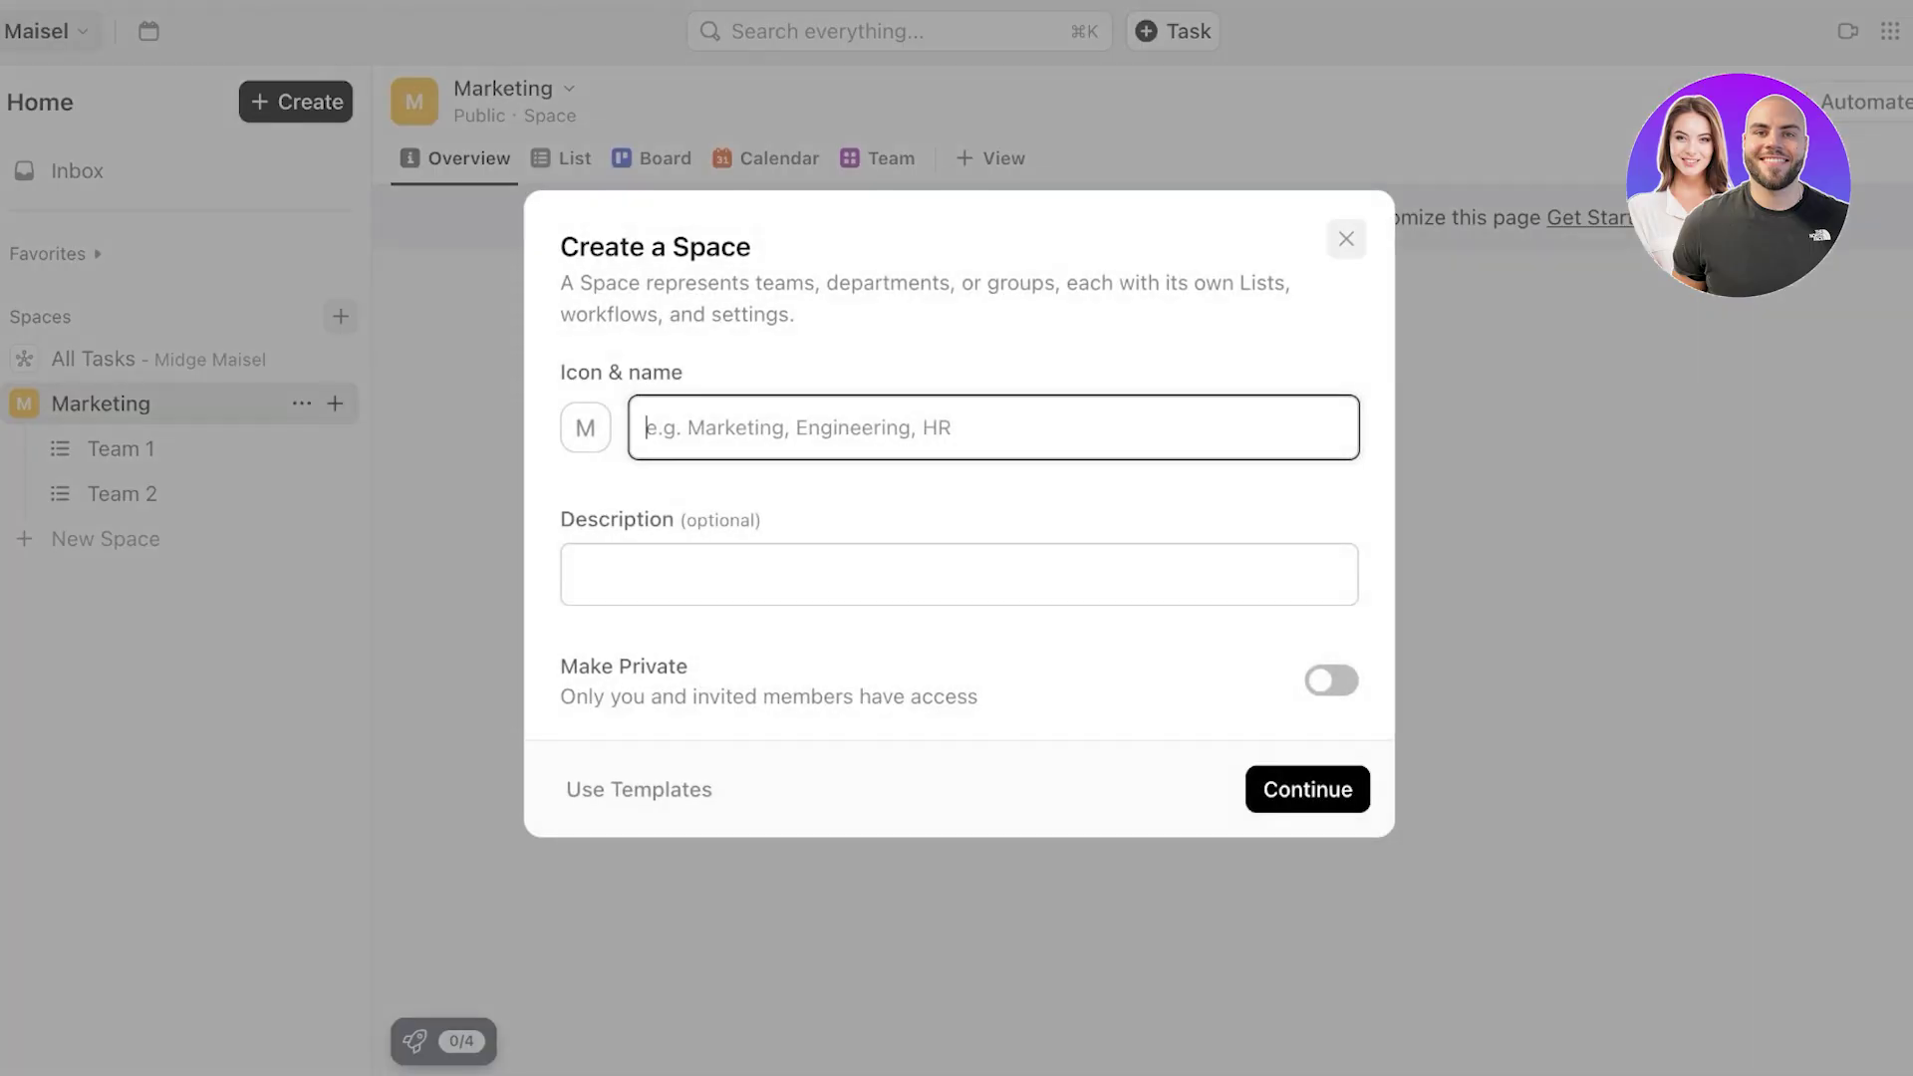
key(Escape)
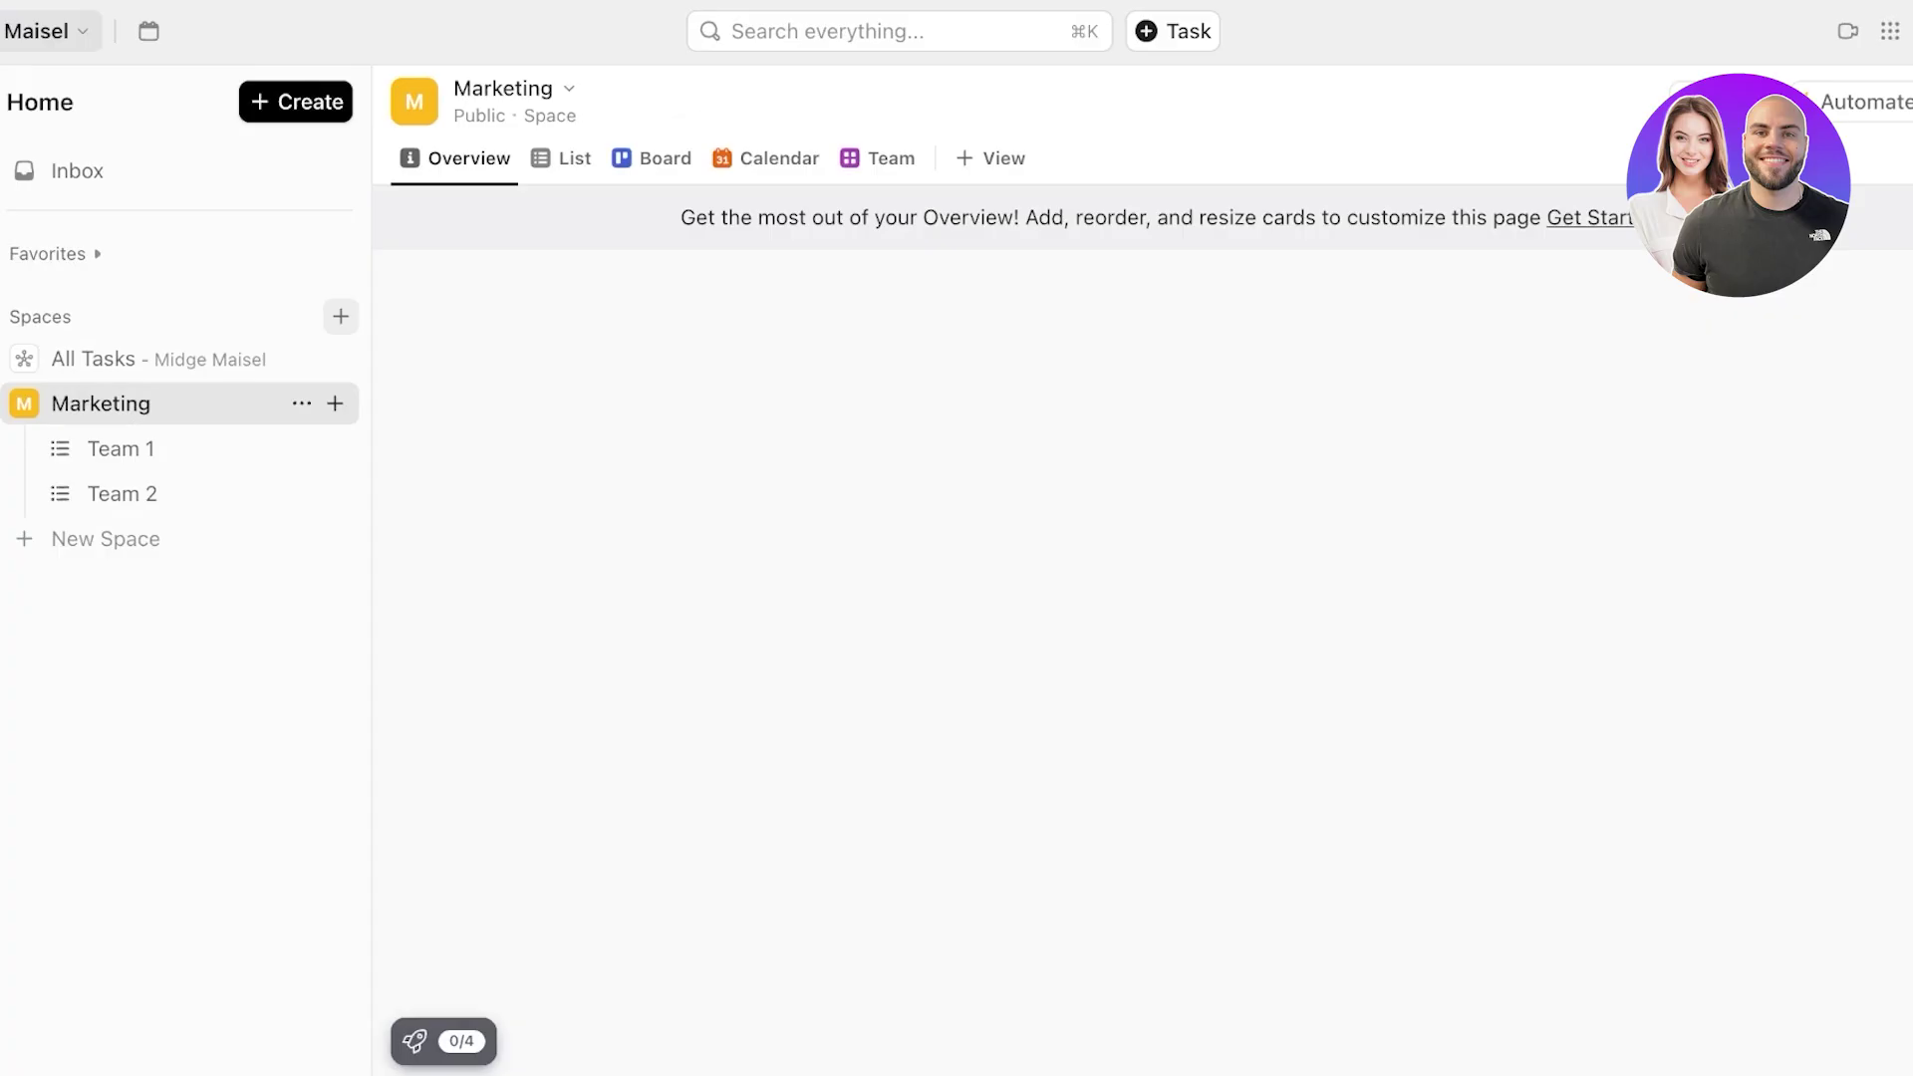
key(super+r)
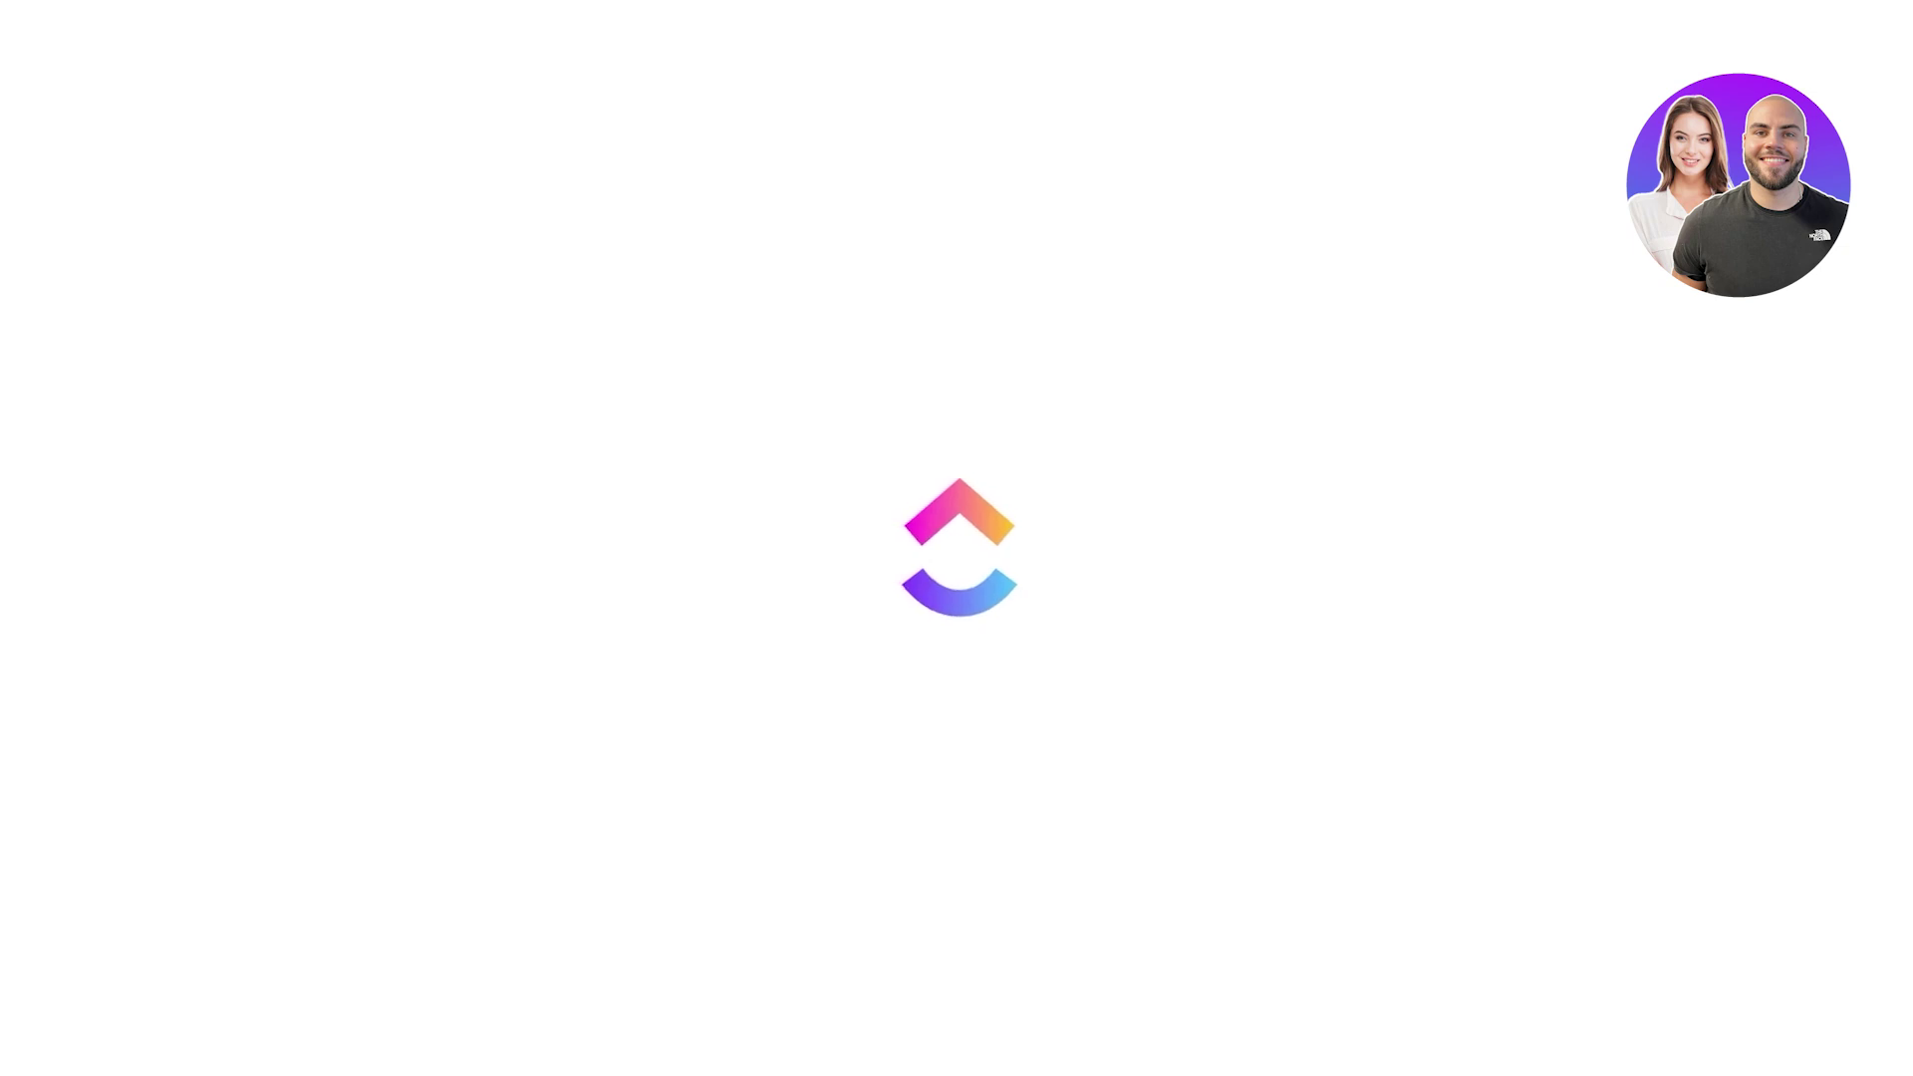
click(105, 539)
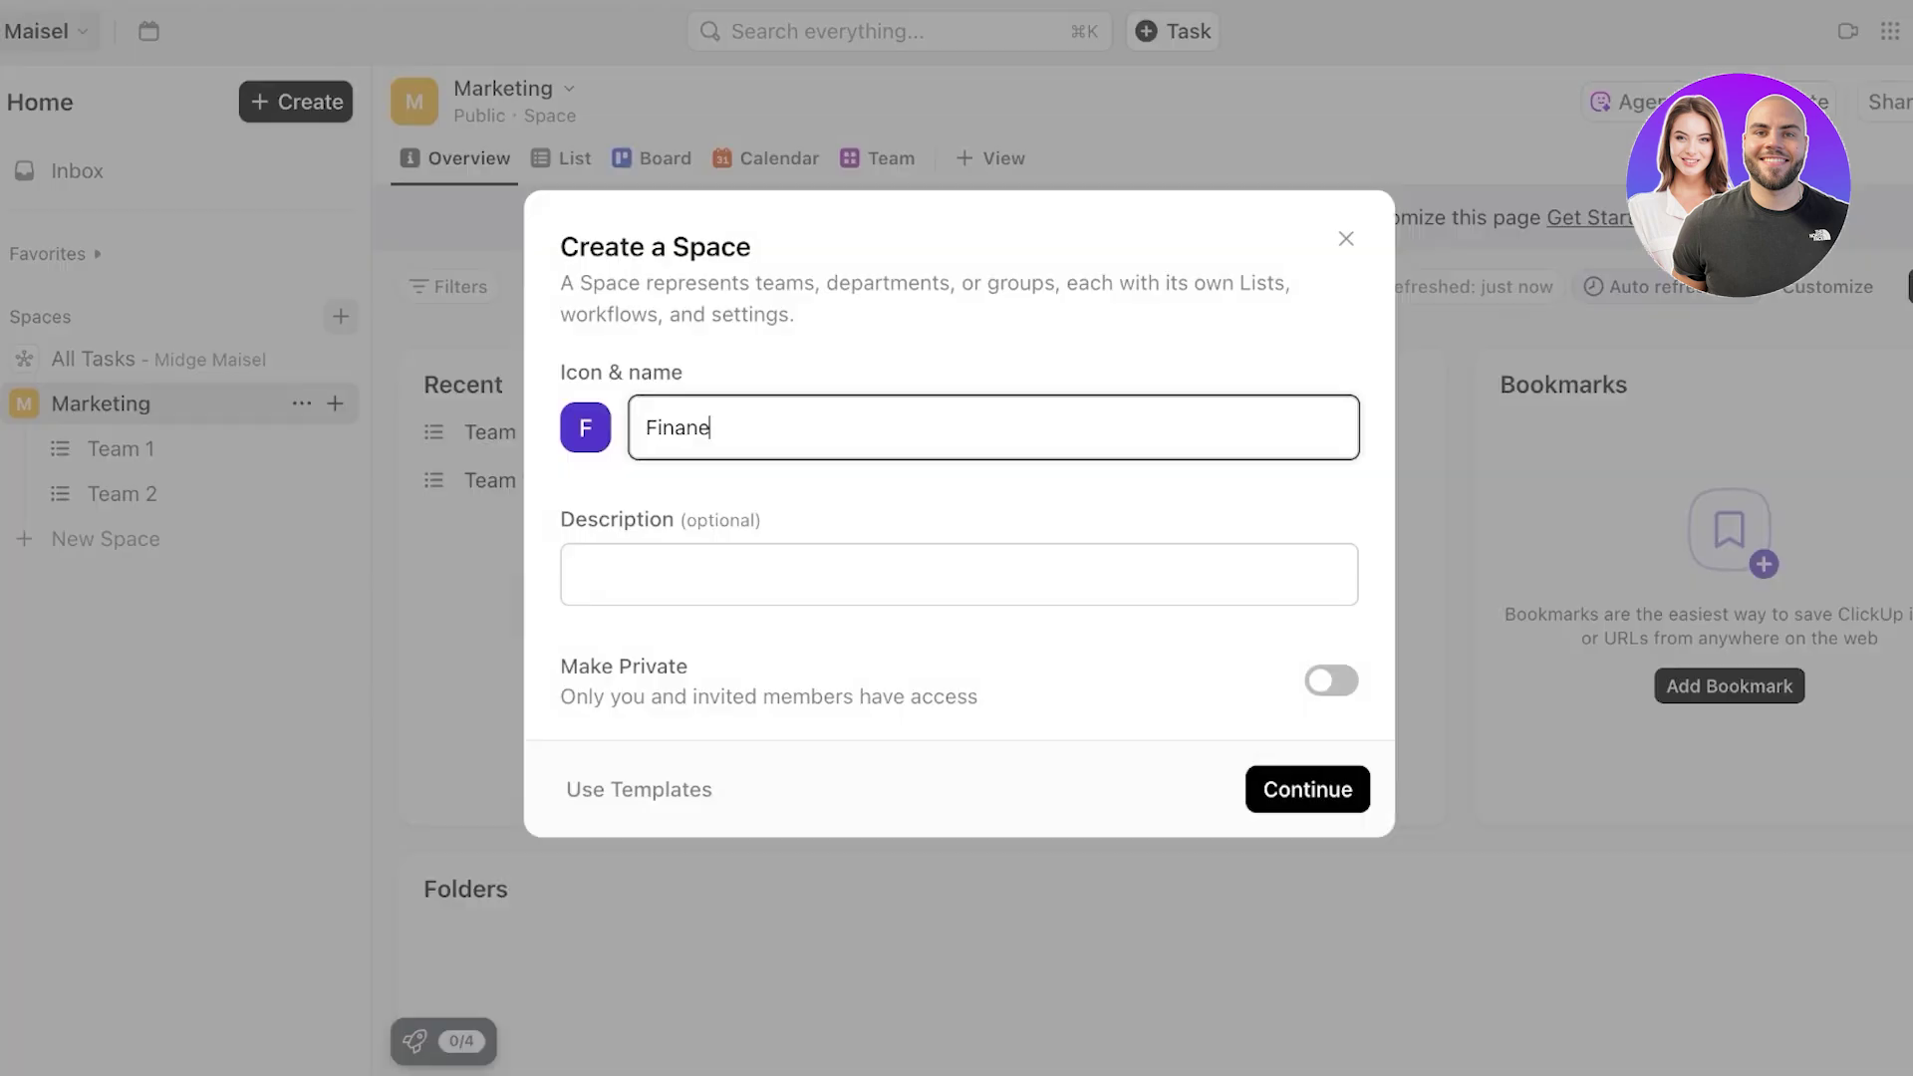
key(Return)
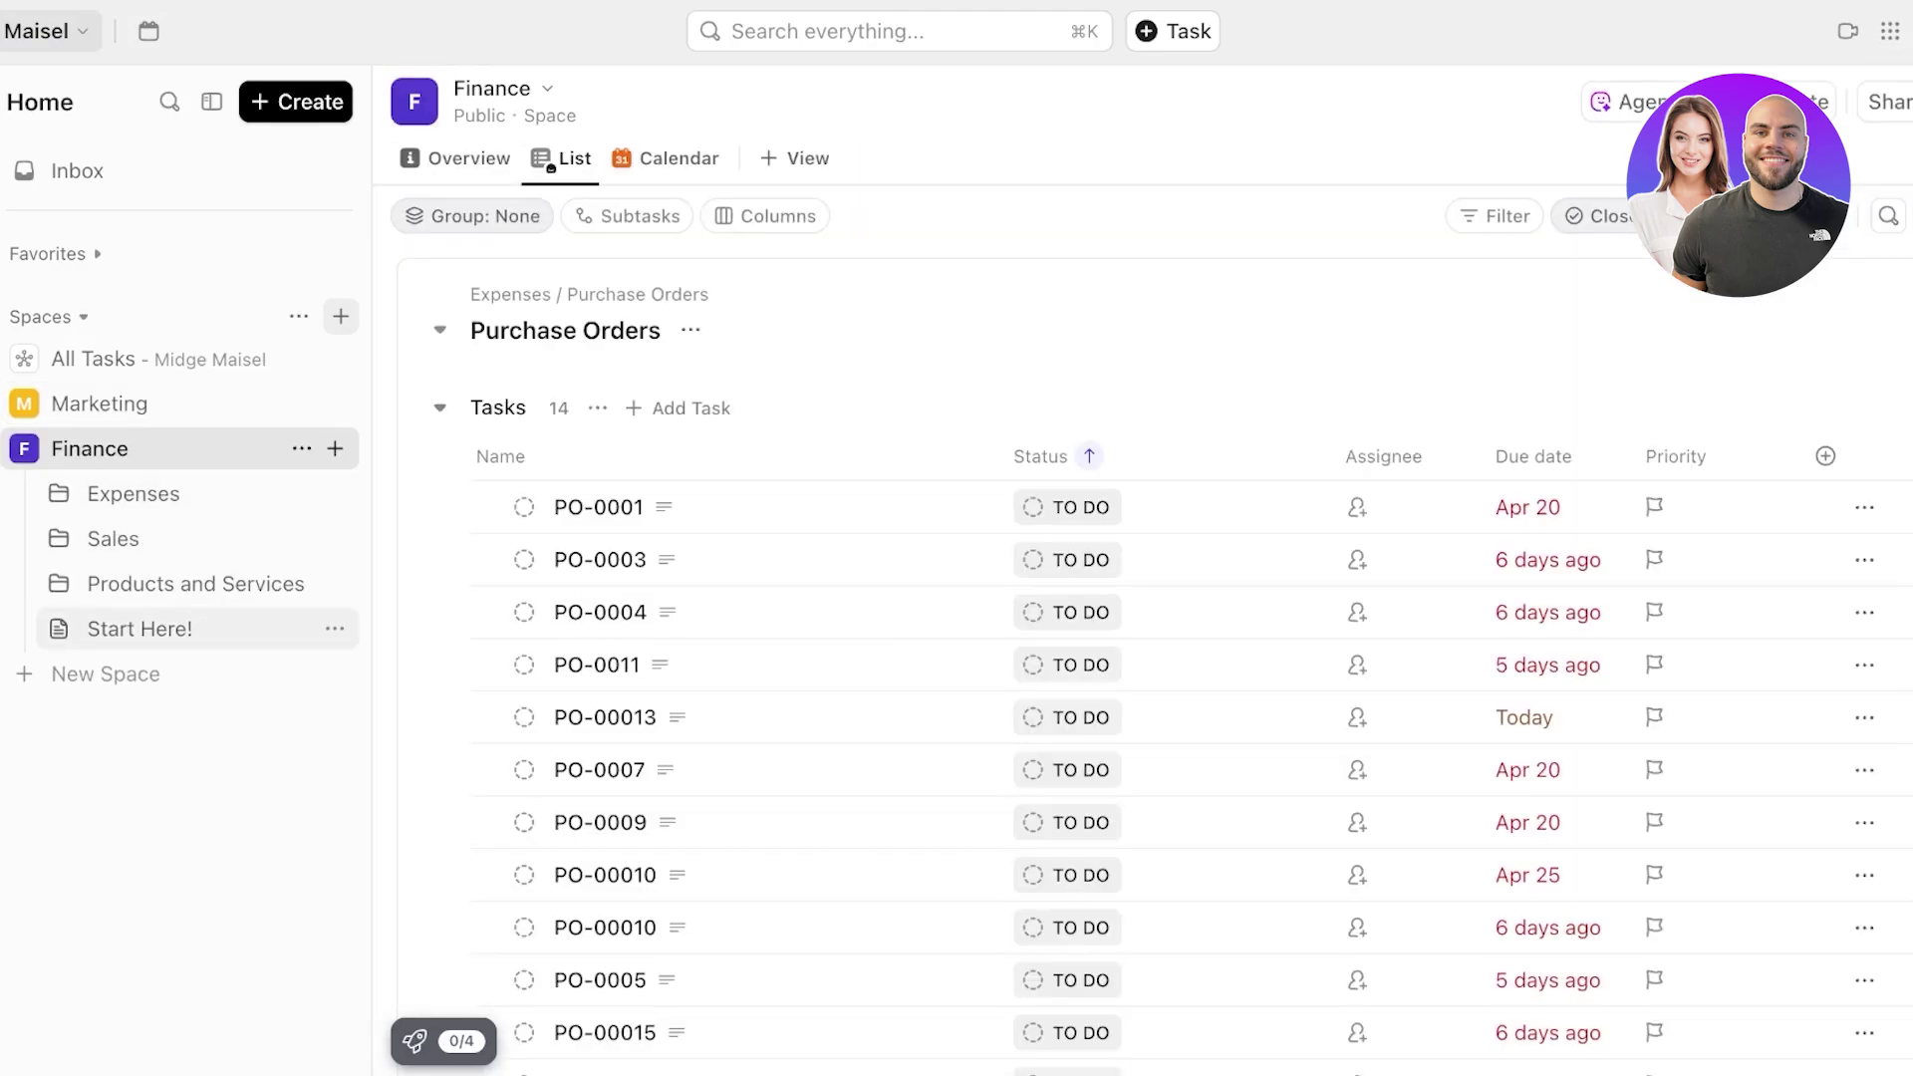
- Open the Finance space's Start Here! doc and delete it
click(139, 629)
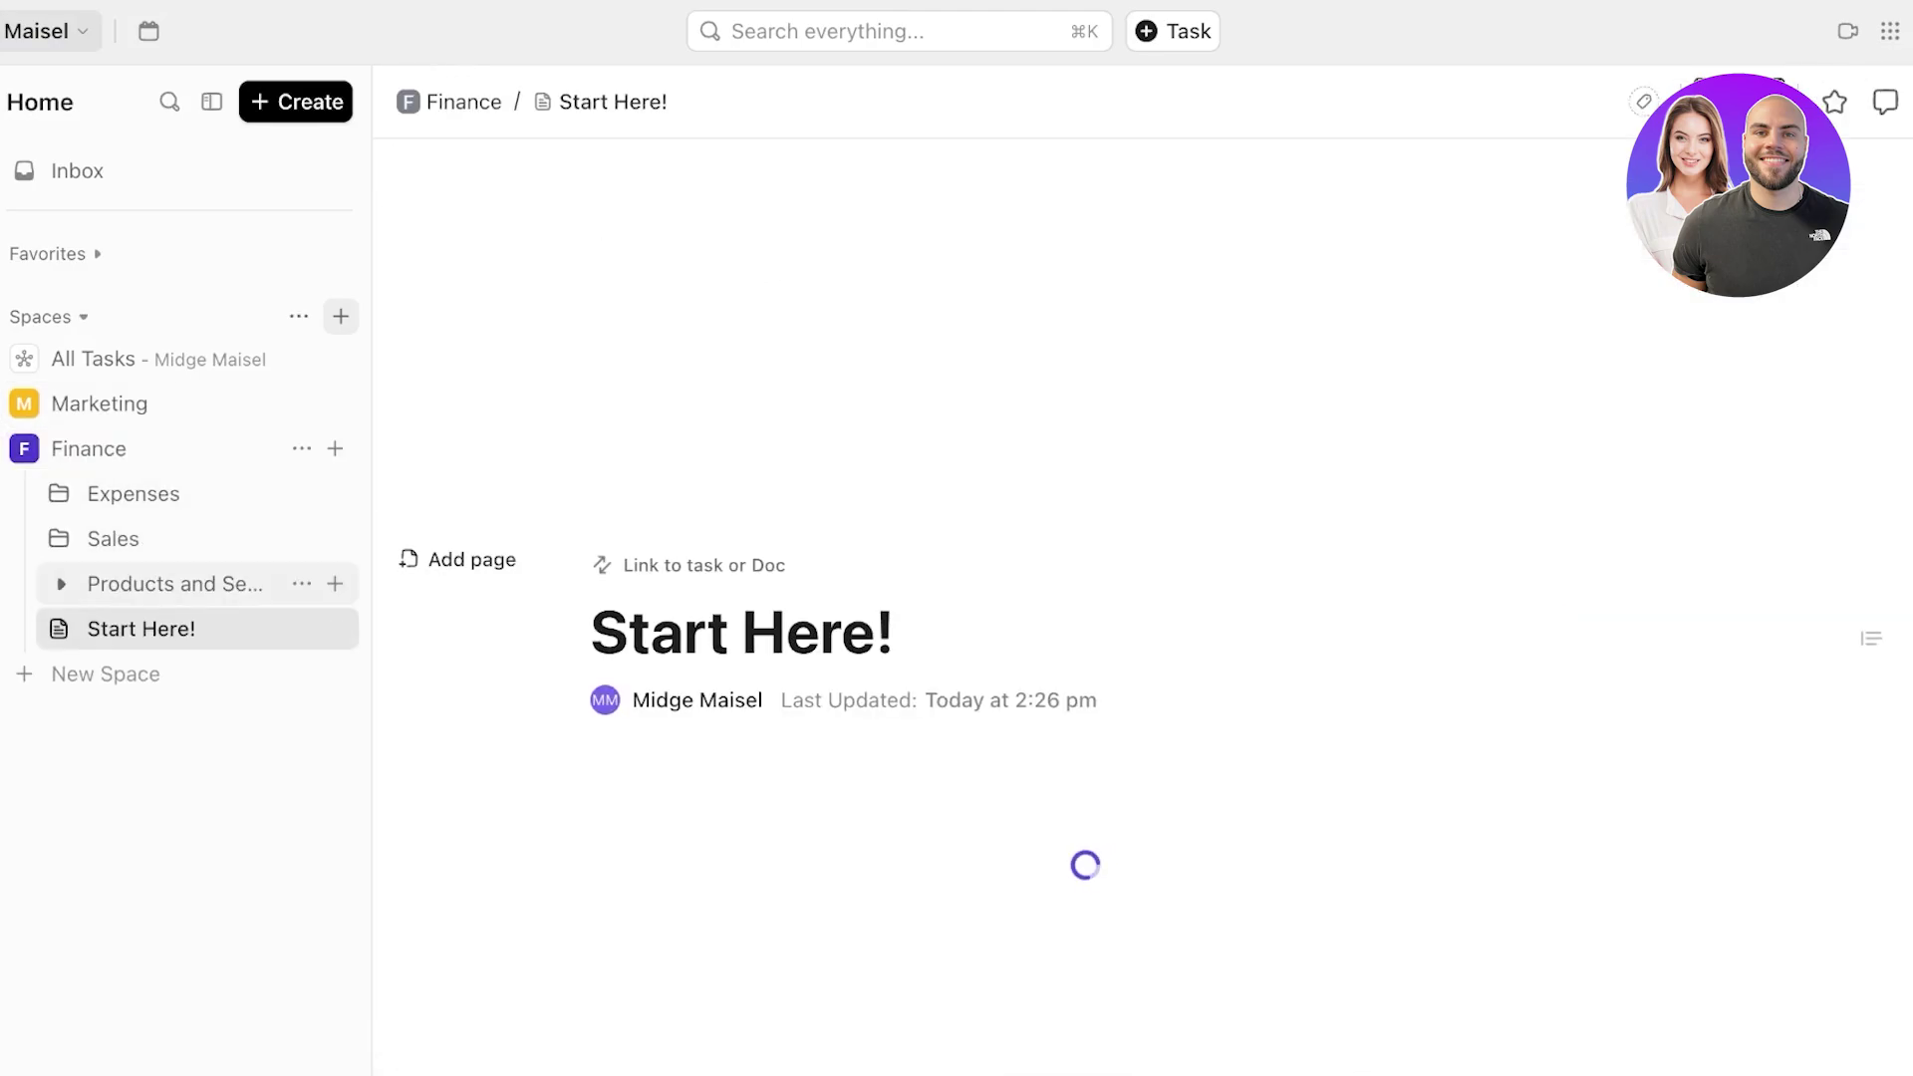
scroll(1036, 638, down, 6)
scroll(1036, 598, down, 10)
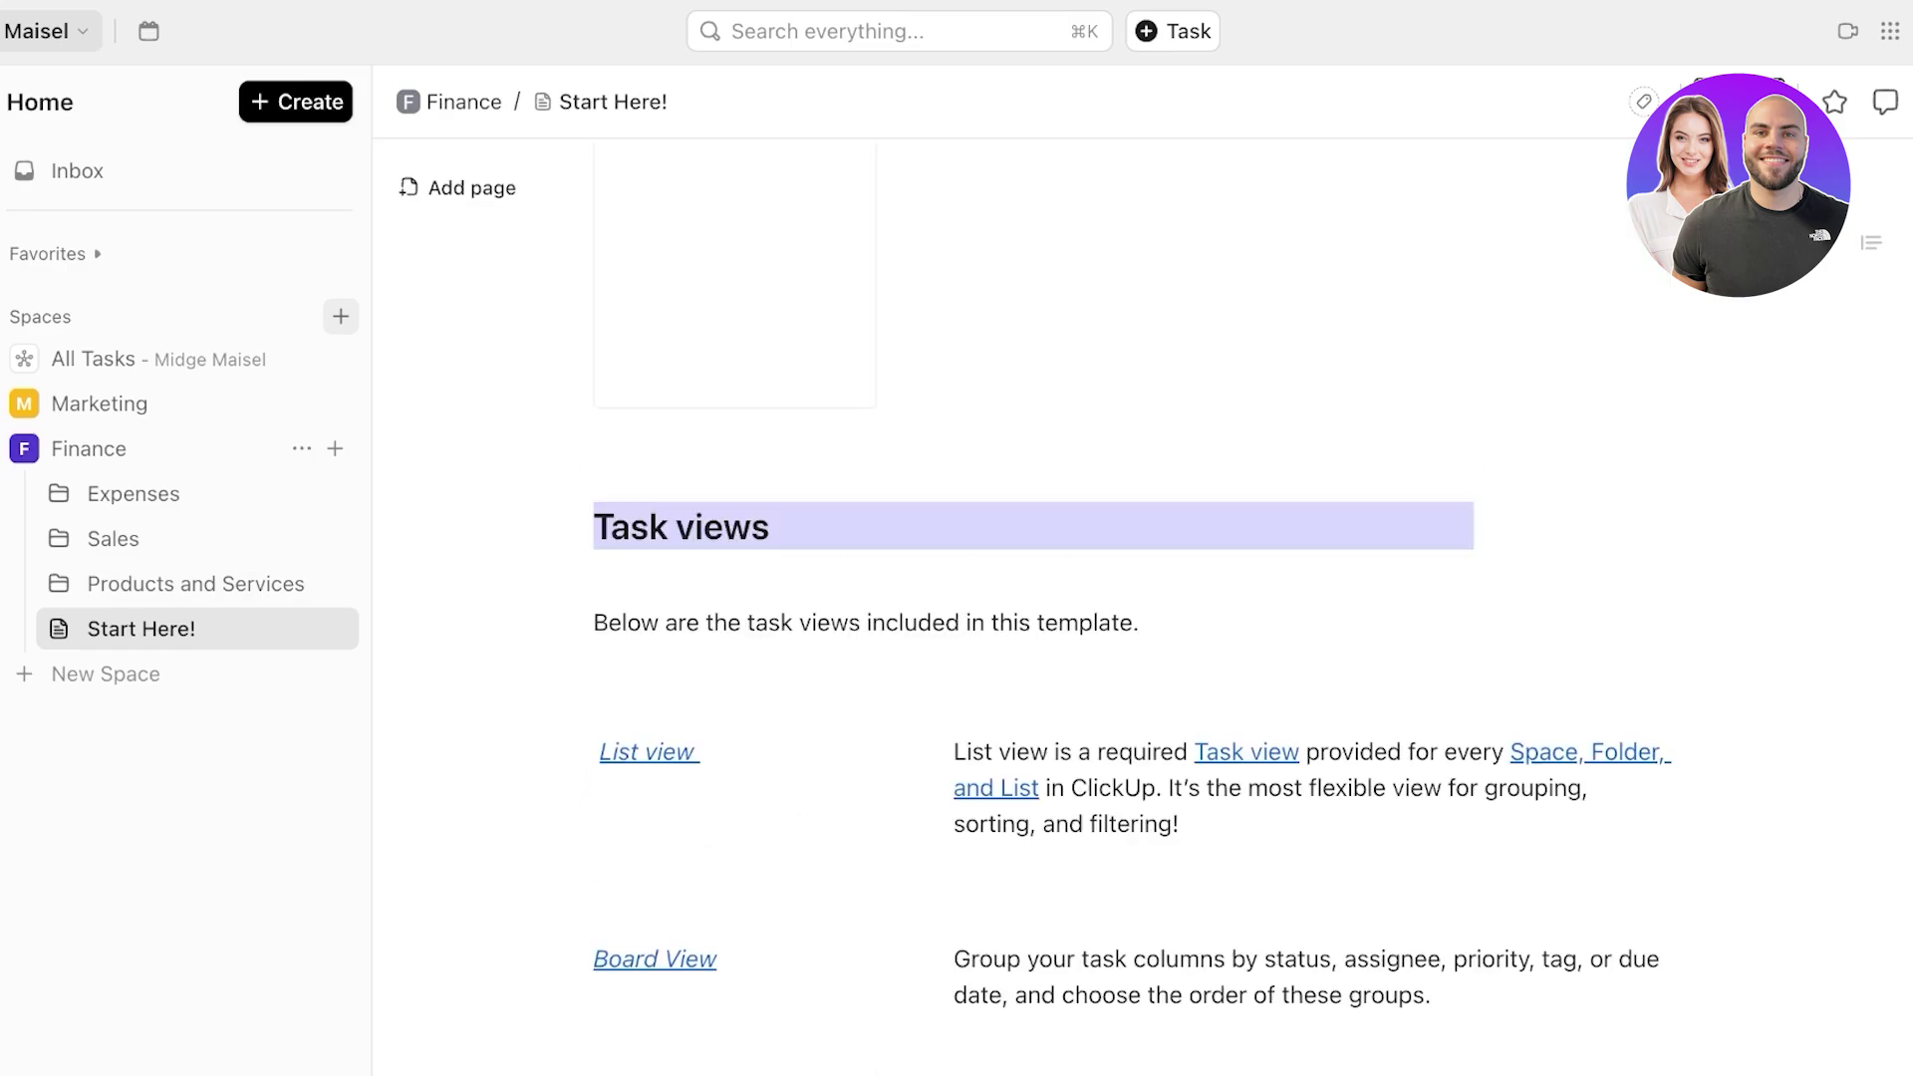
click(335, 628)
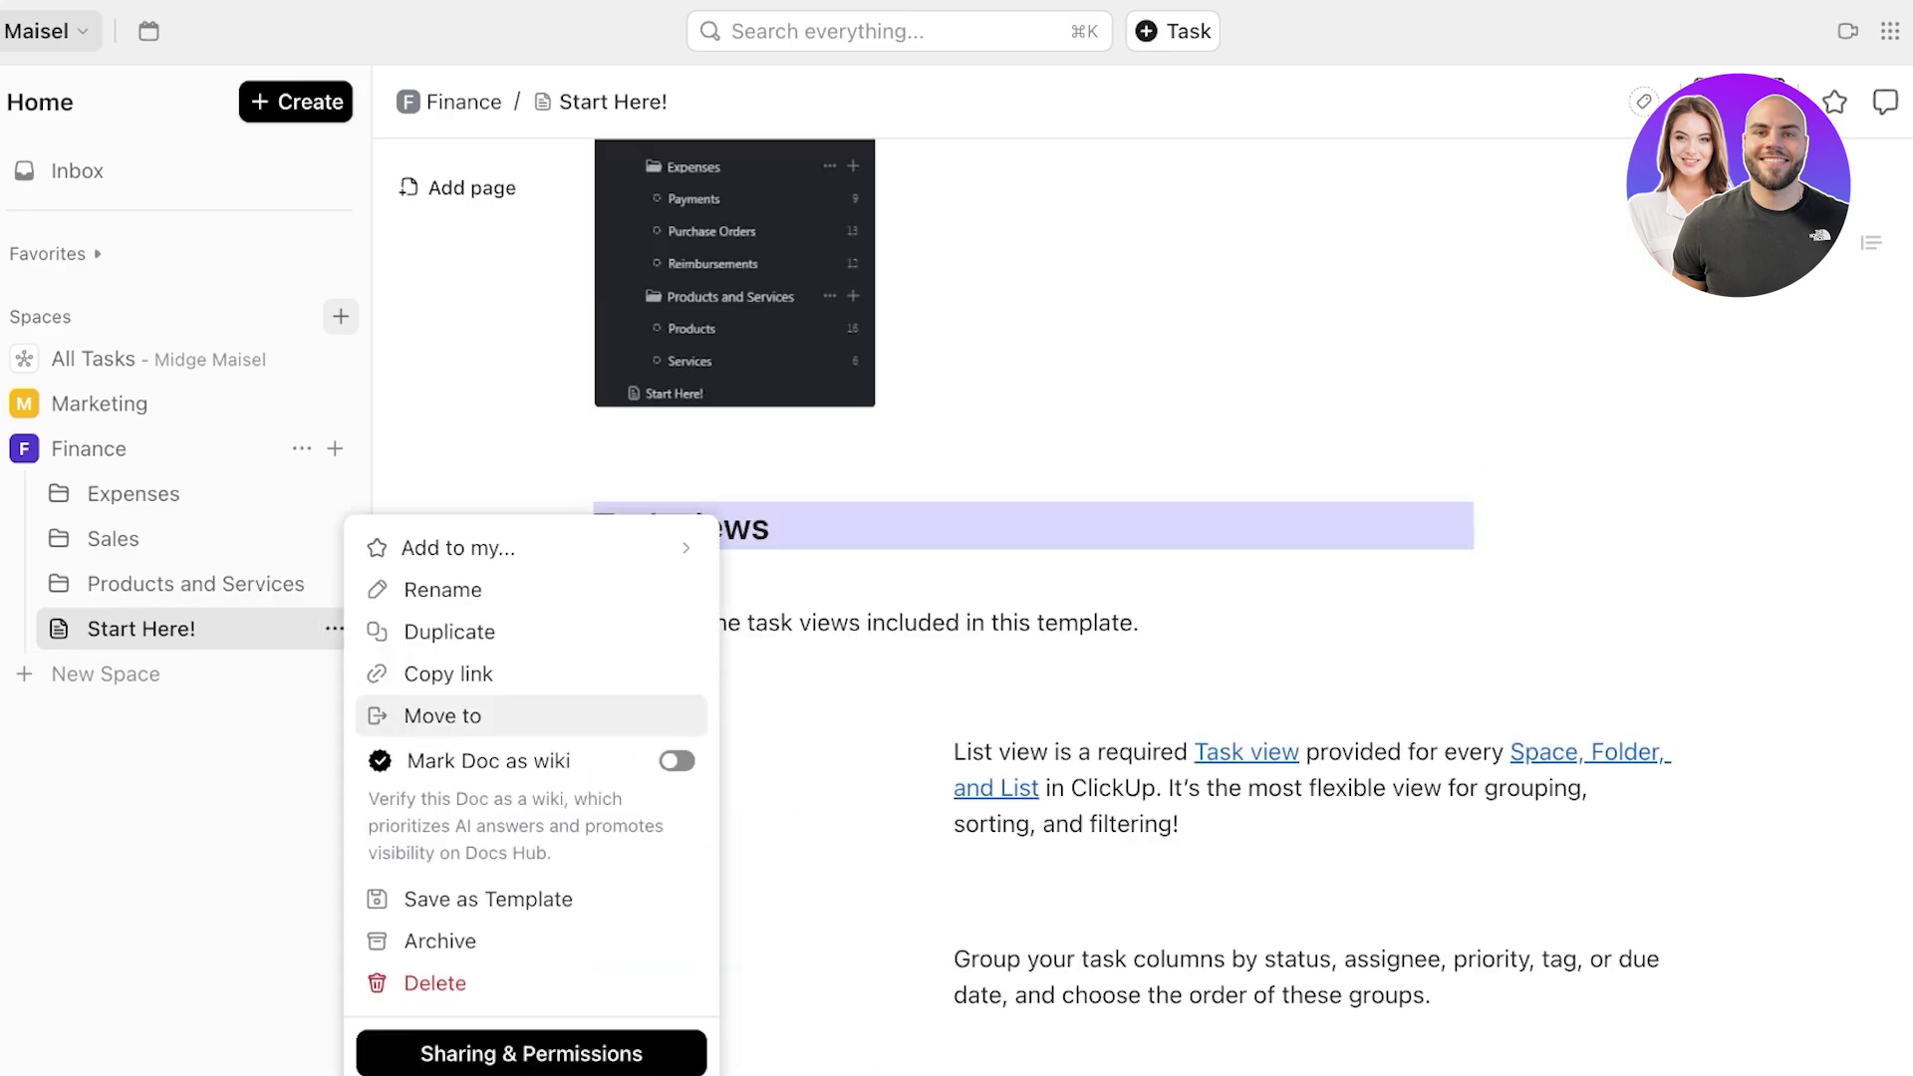
click(419, 984)
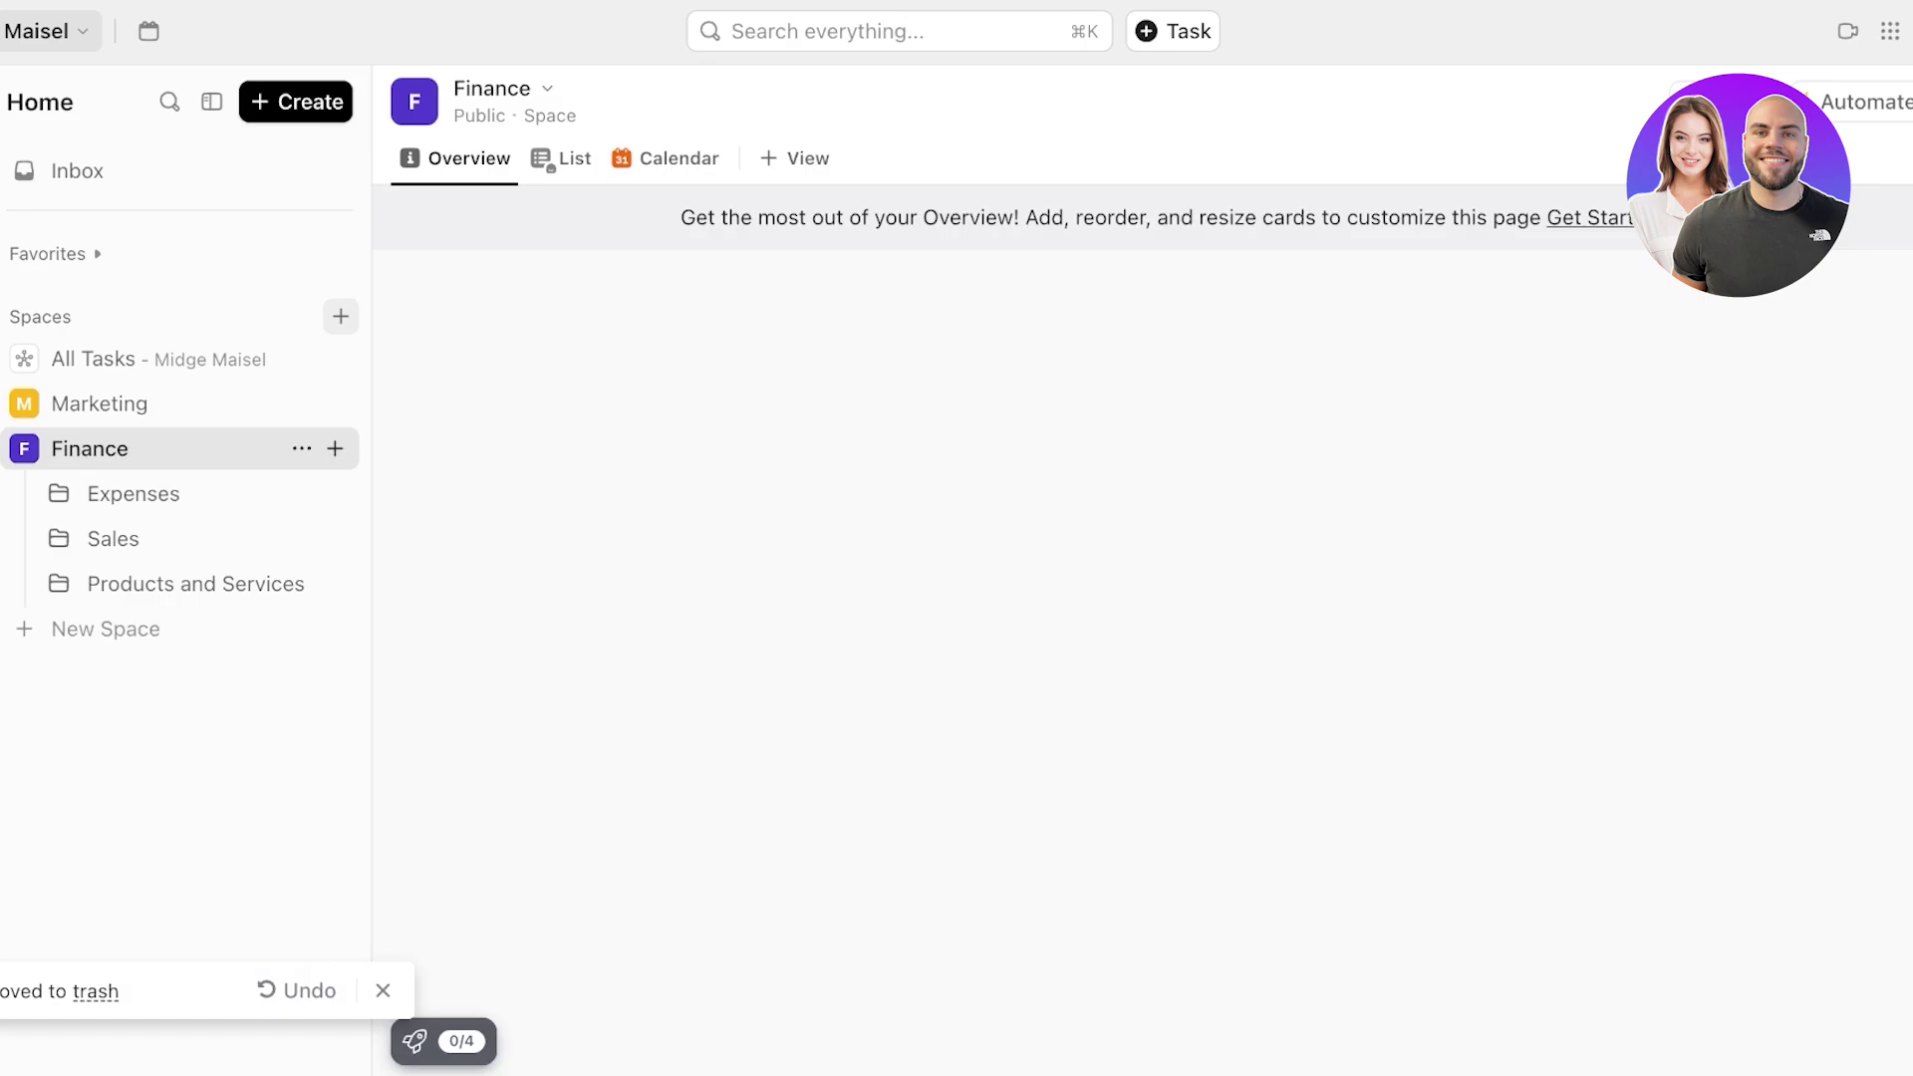
- Browse the Sales, Products and Services, and Expenses folders, then return to Marketing
click(114, 539)
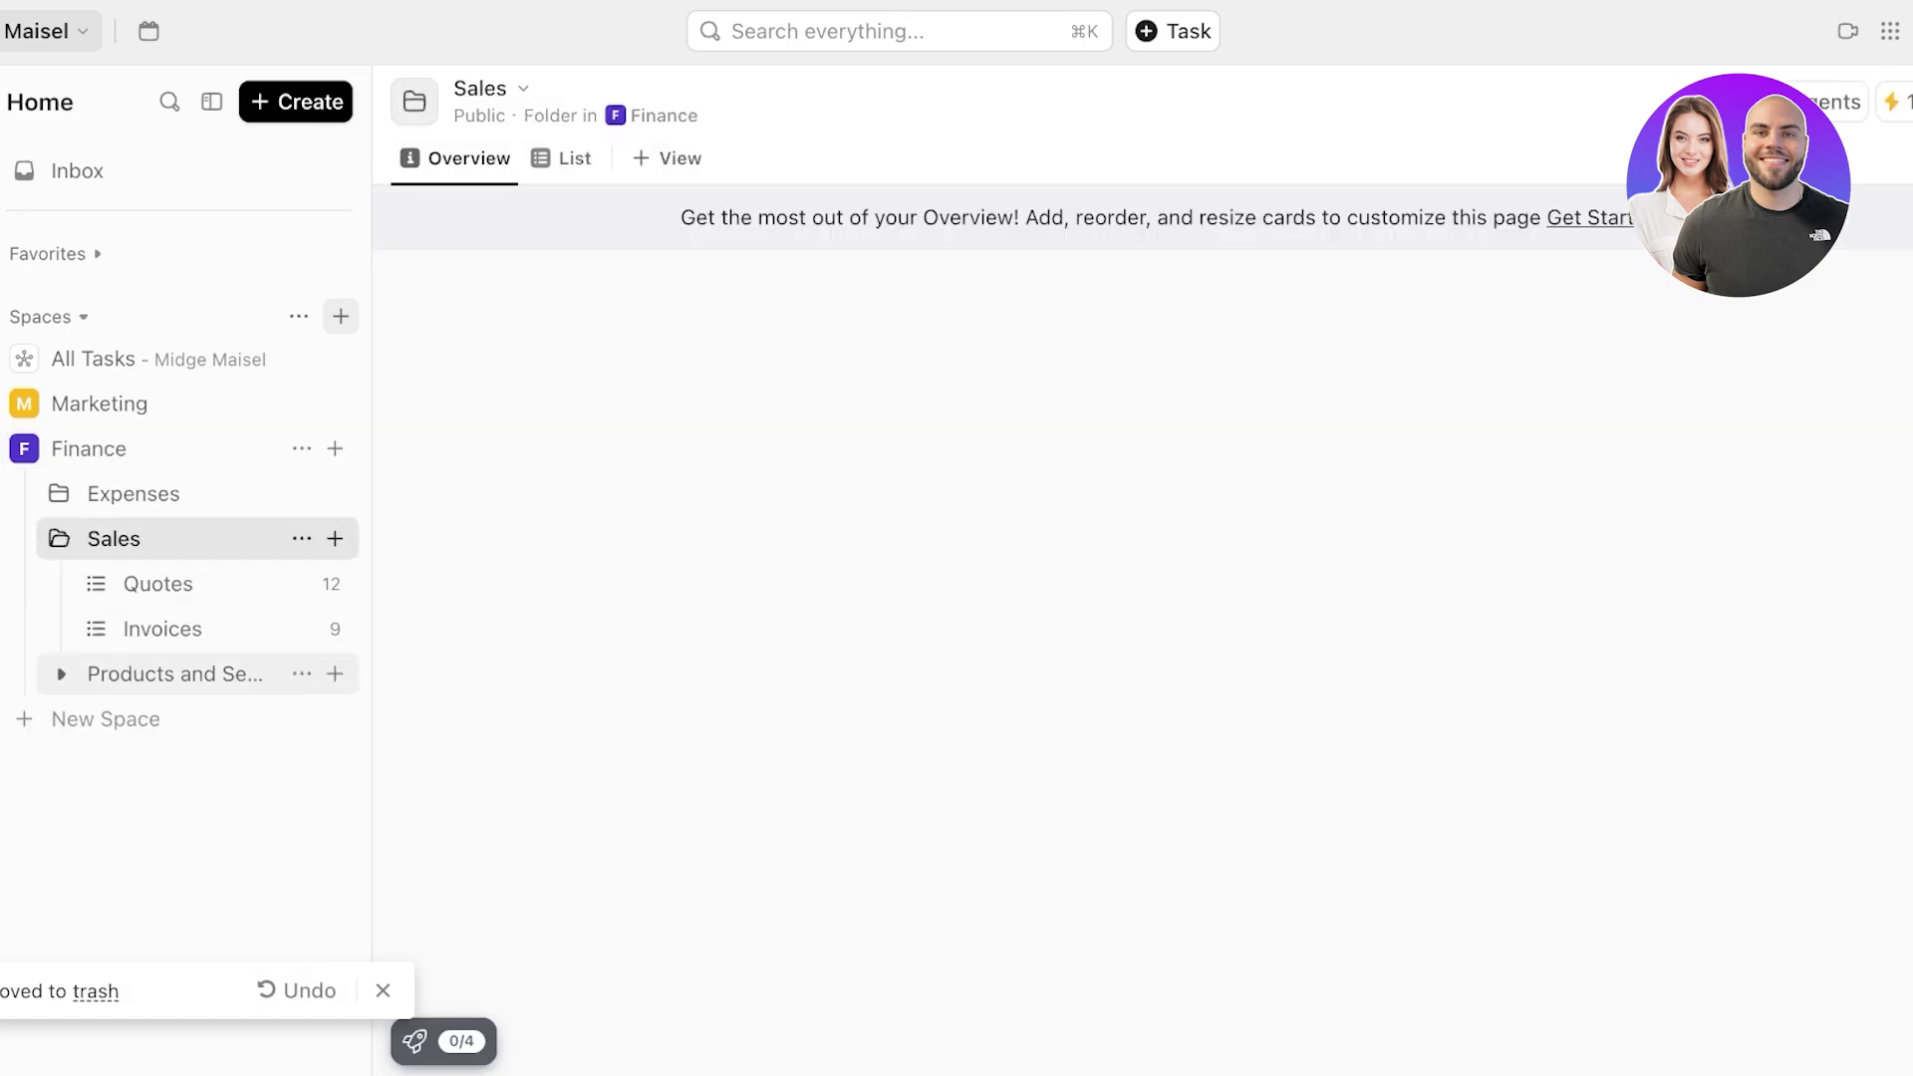
click(159, 675)
click(133, 495)
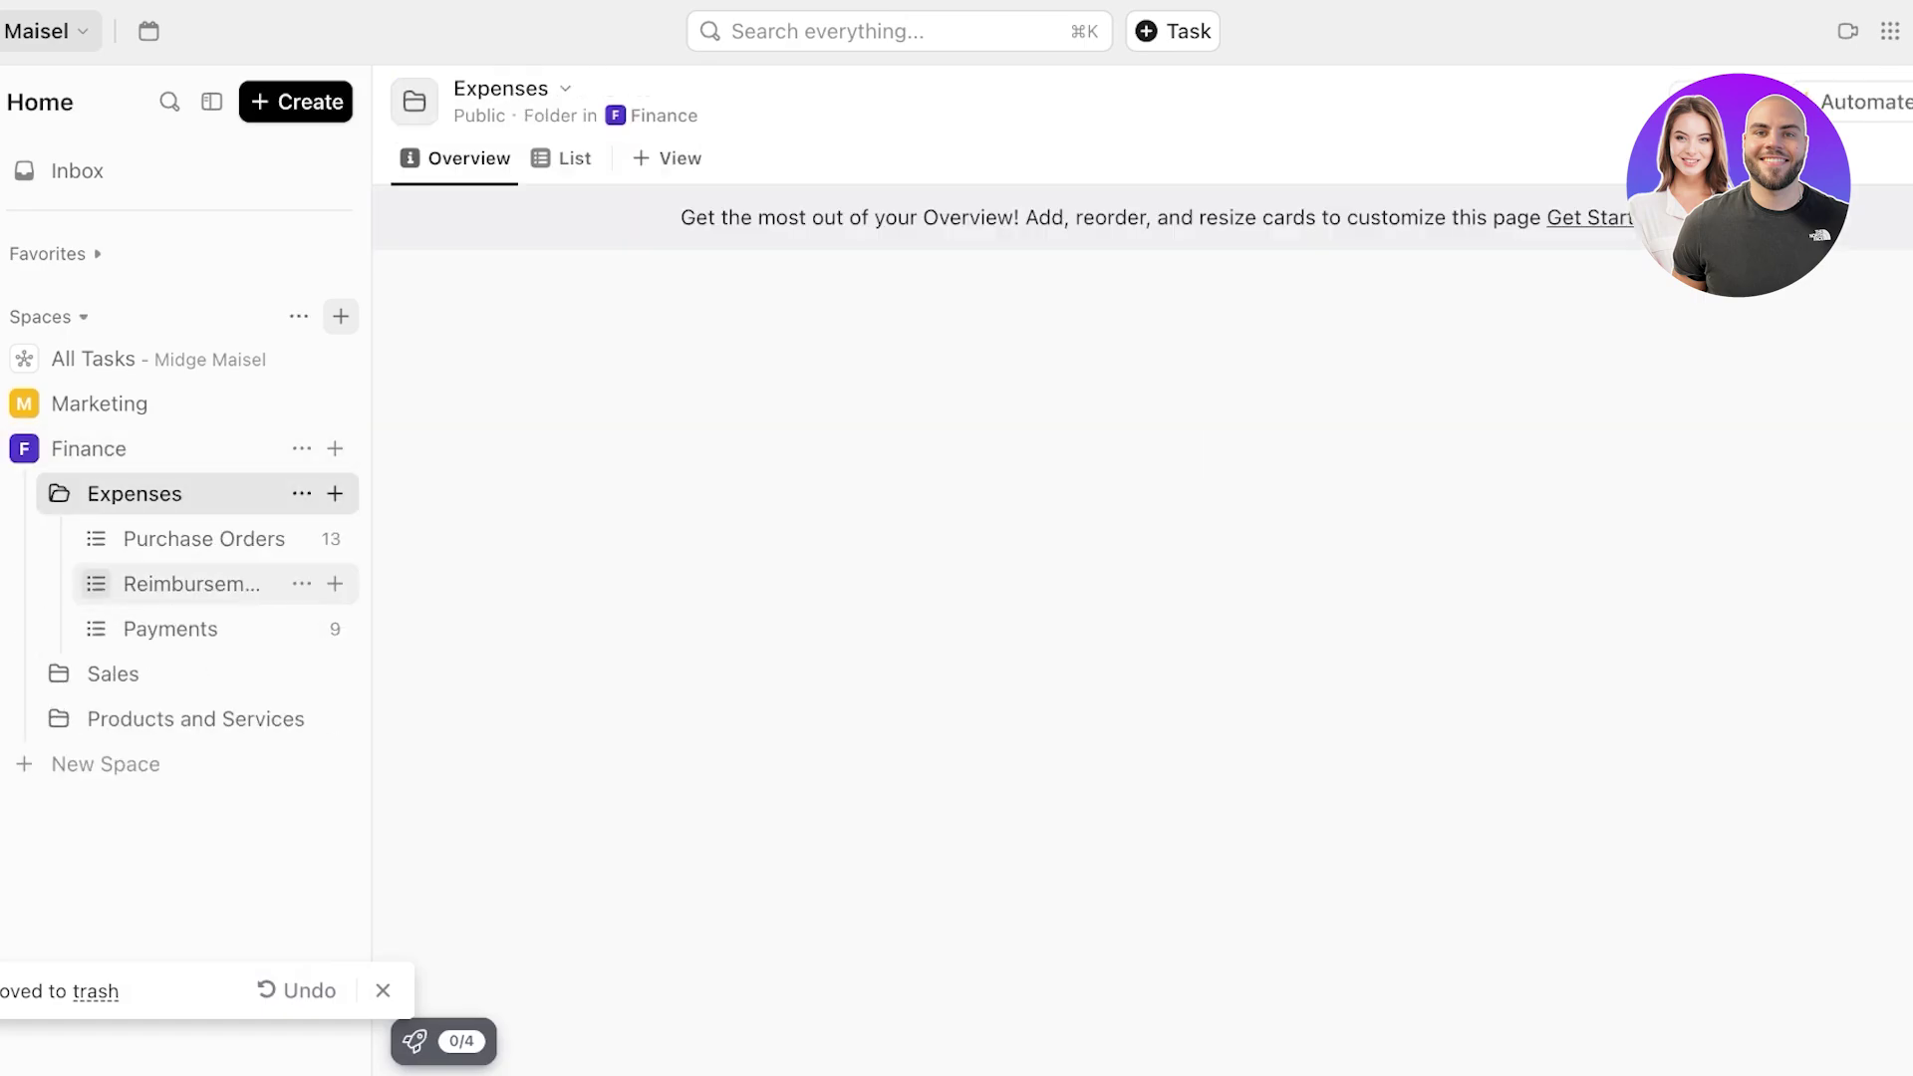
click(99, 404)
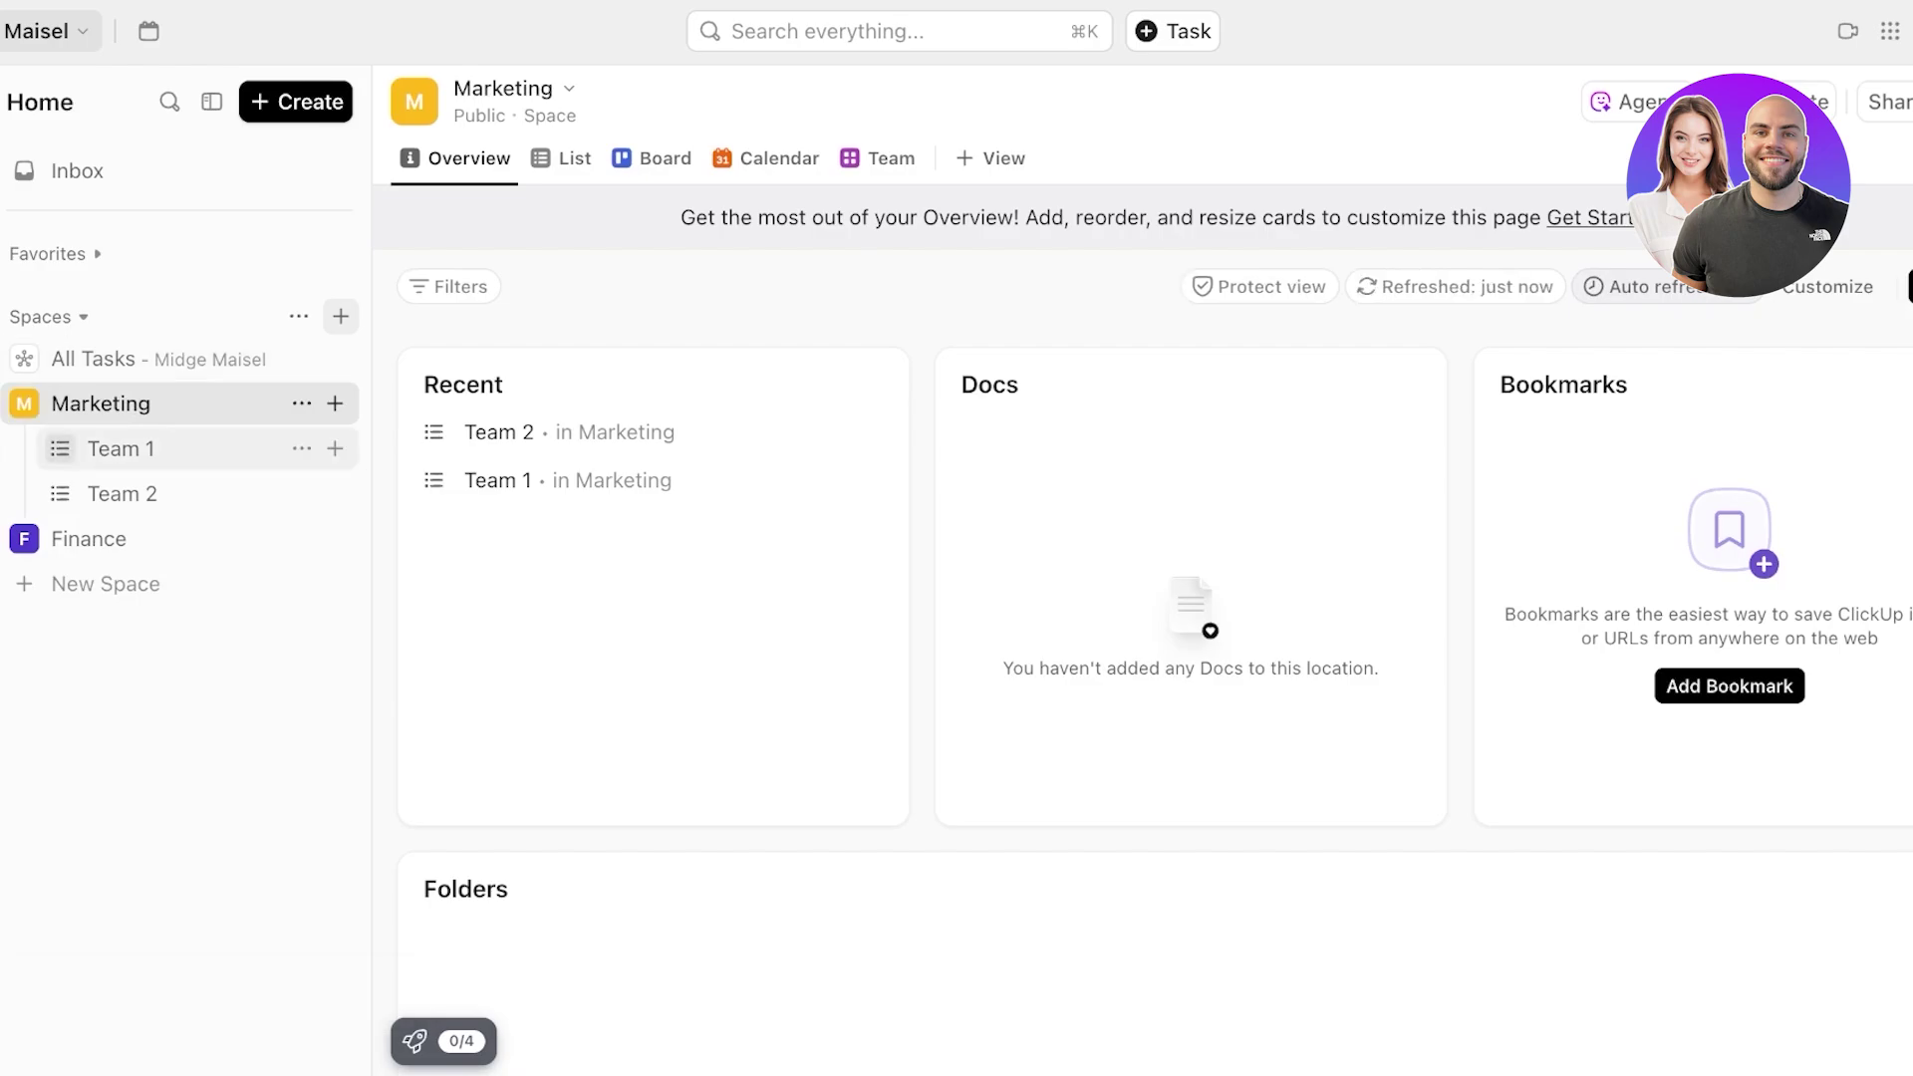
- Collapse Marketing and check the option menus of the Marketing and Finance spaces
click(24, 404)
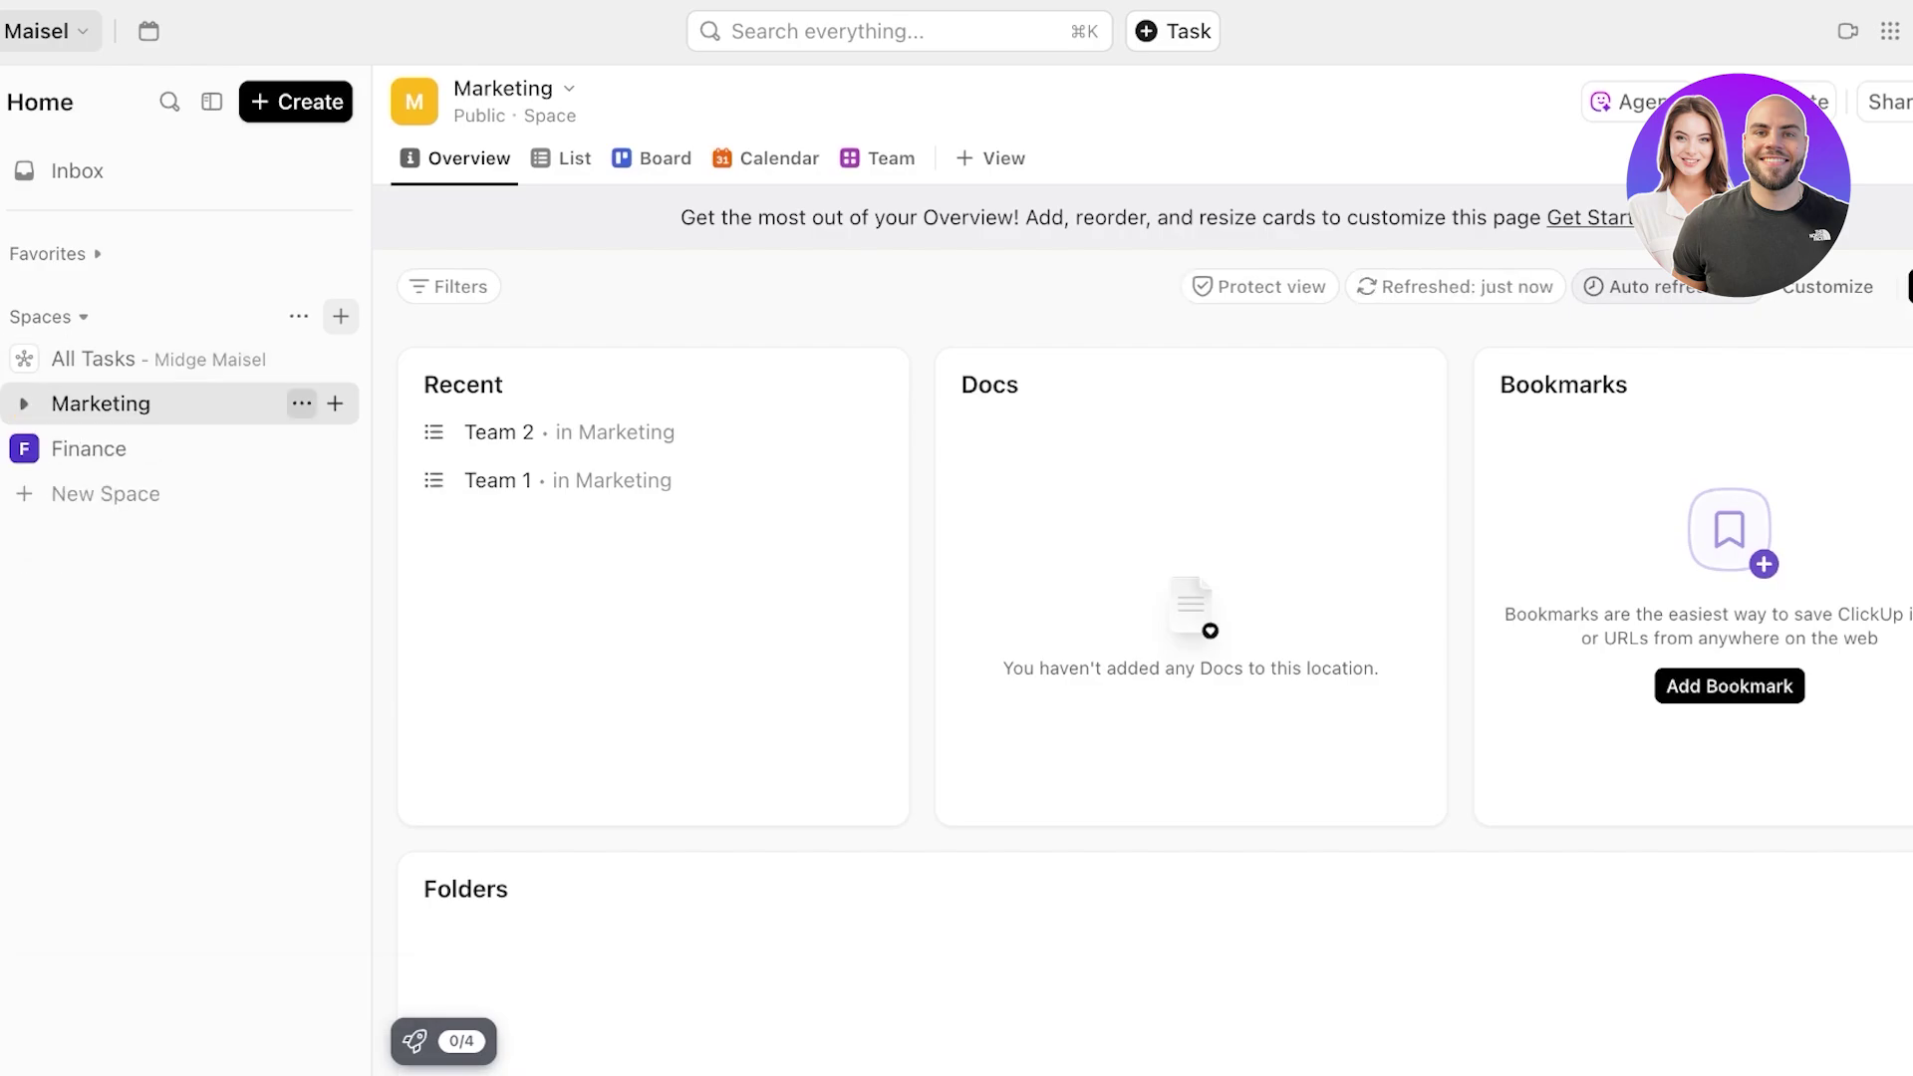
click(302, 404)
key(Escape)
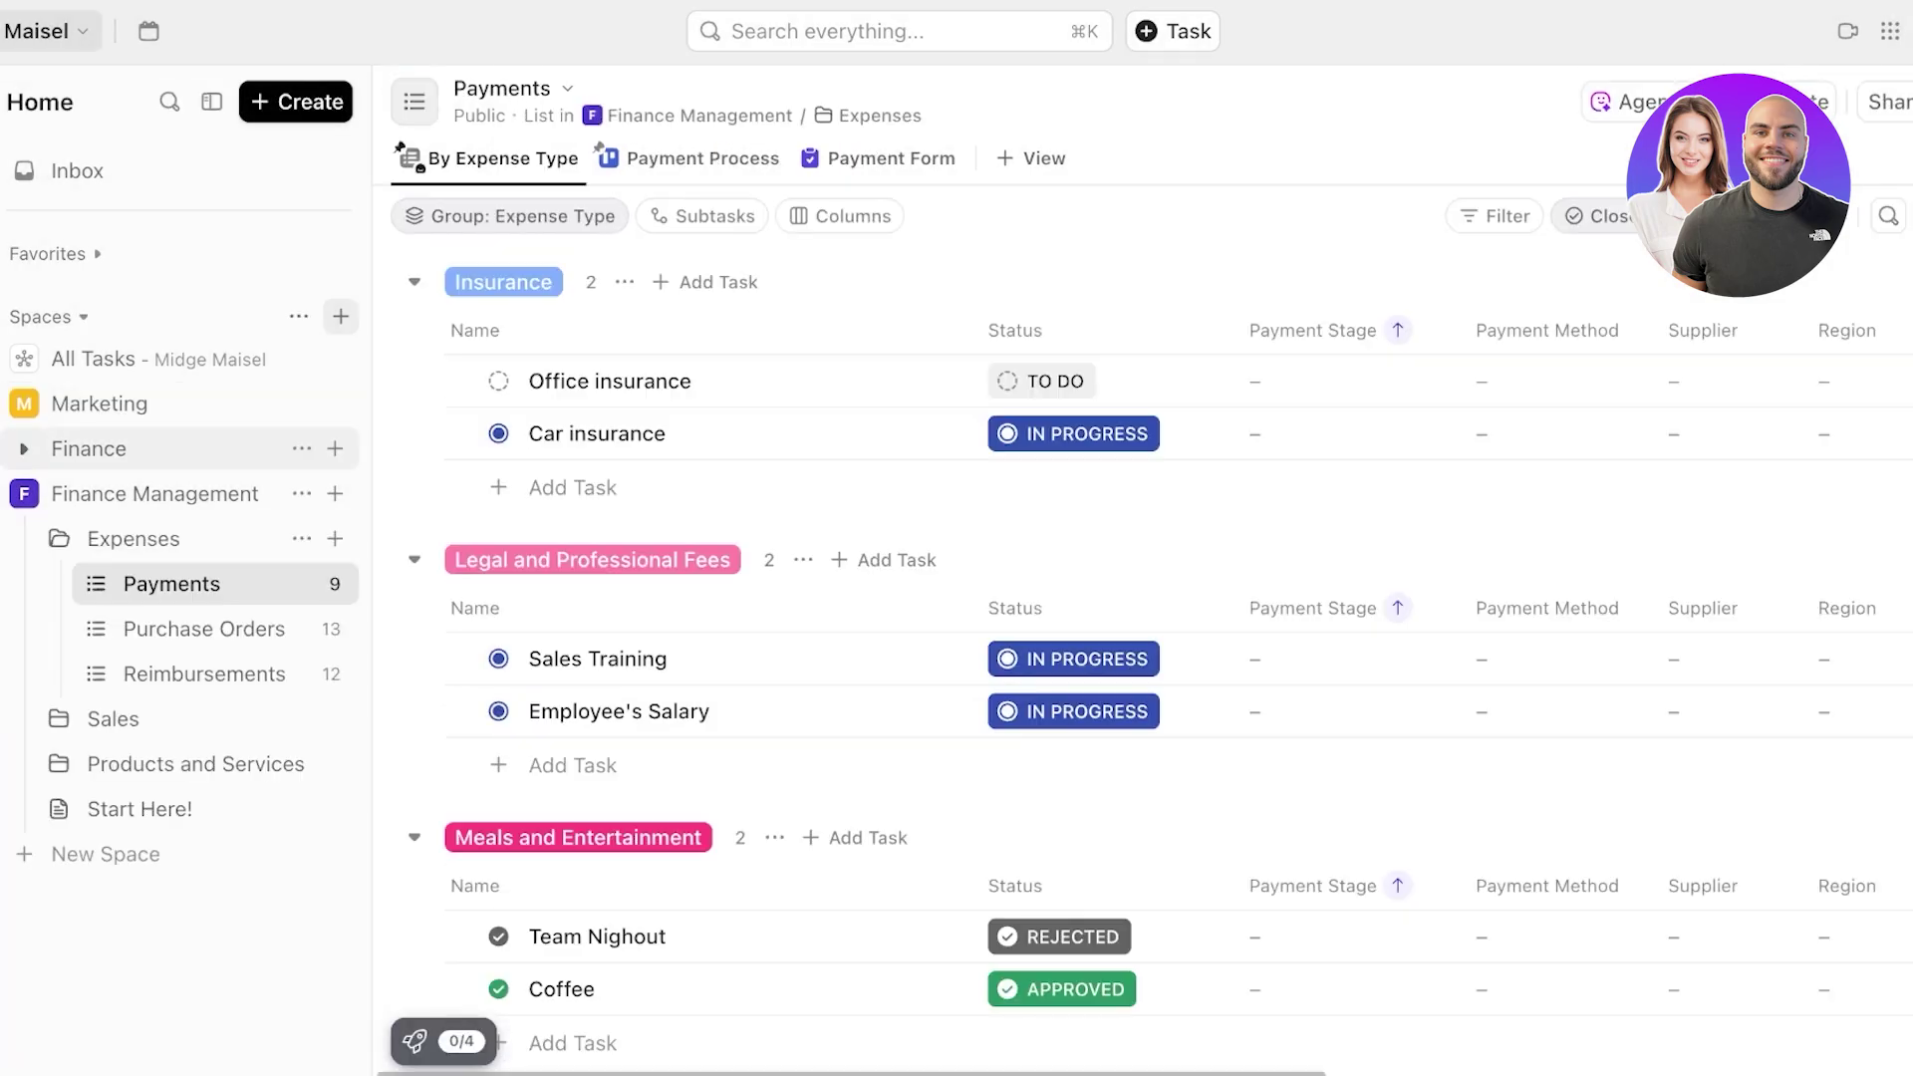
click(90, 448)
click(302, 449)
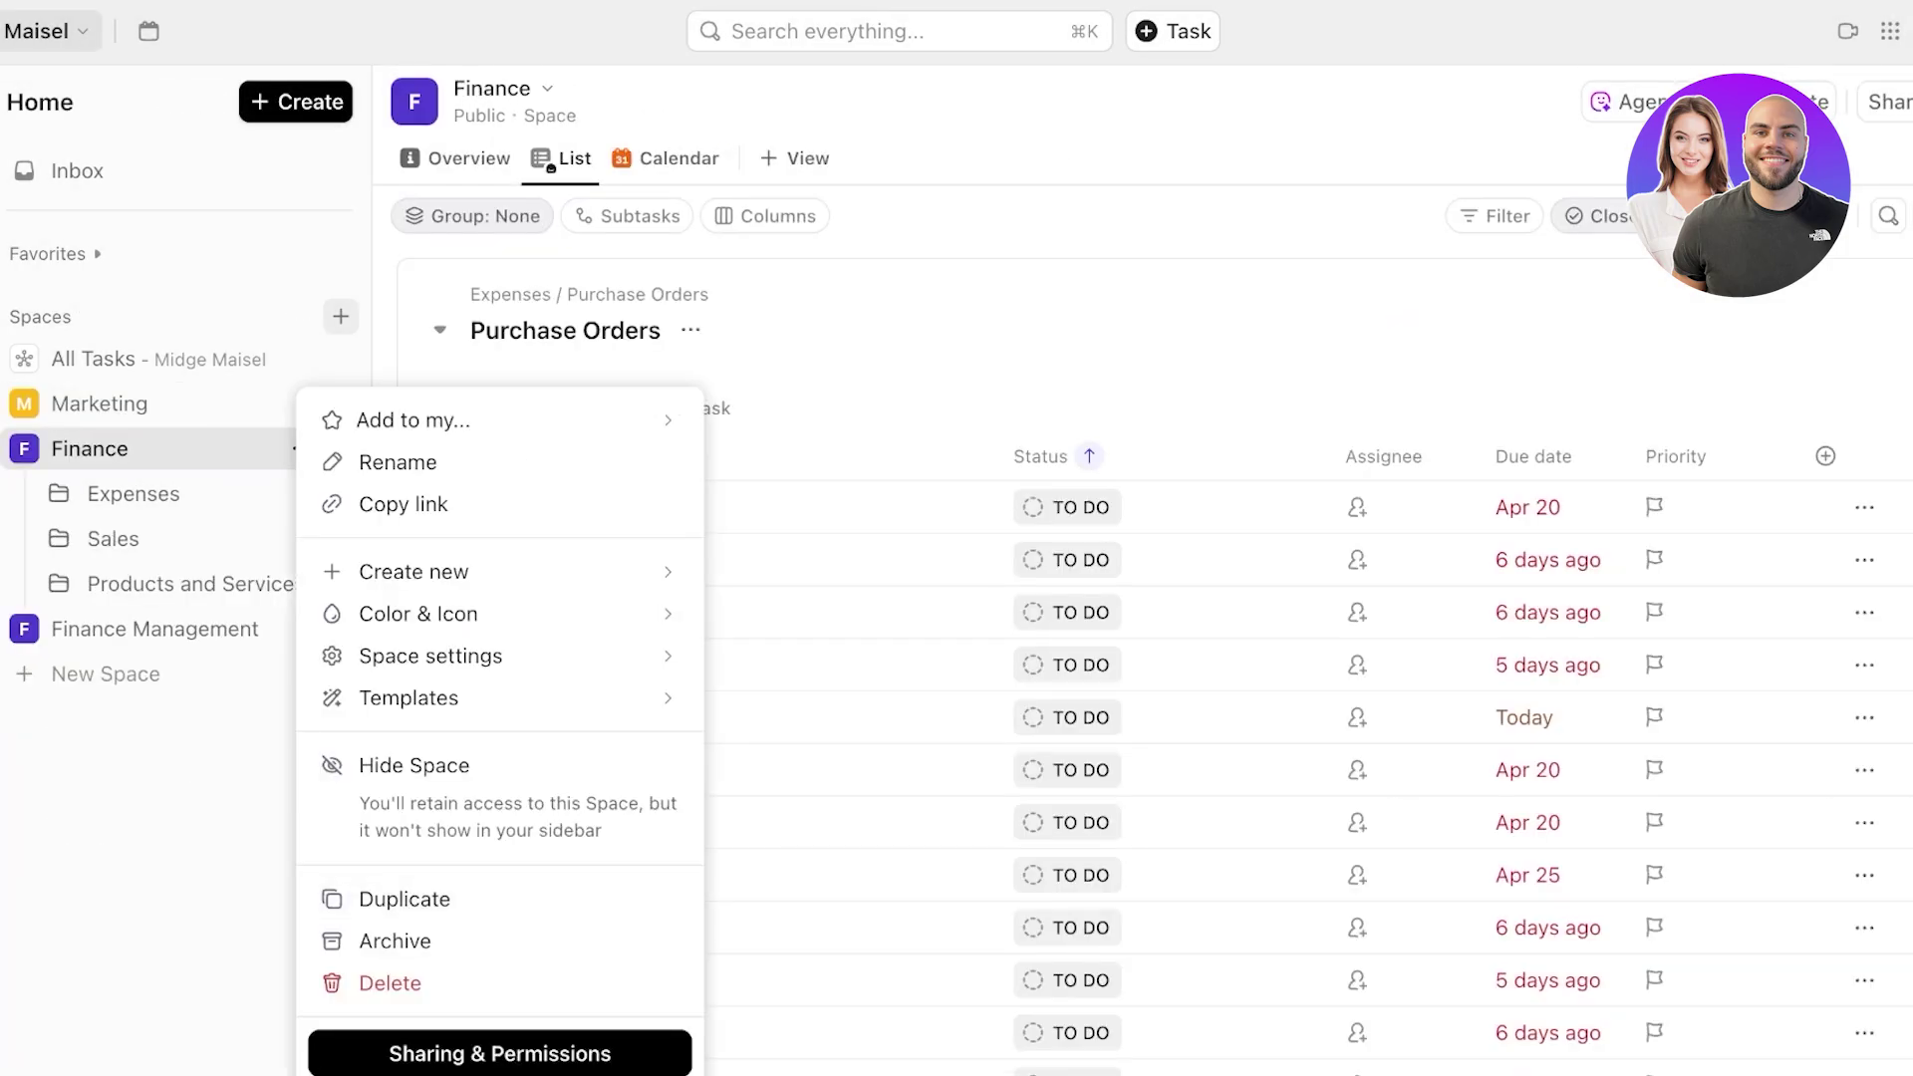
click(244, 629)
- Delete the duplicate Finance Management space and go back to Marketing
click(302, 628)
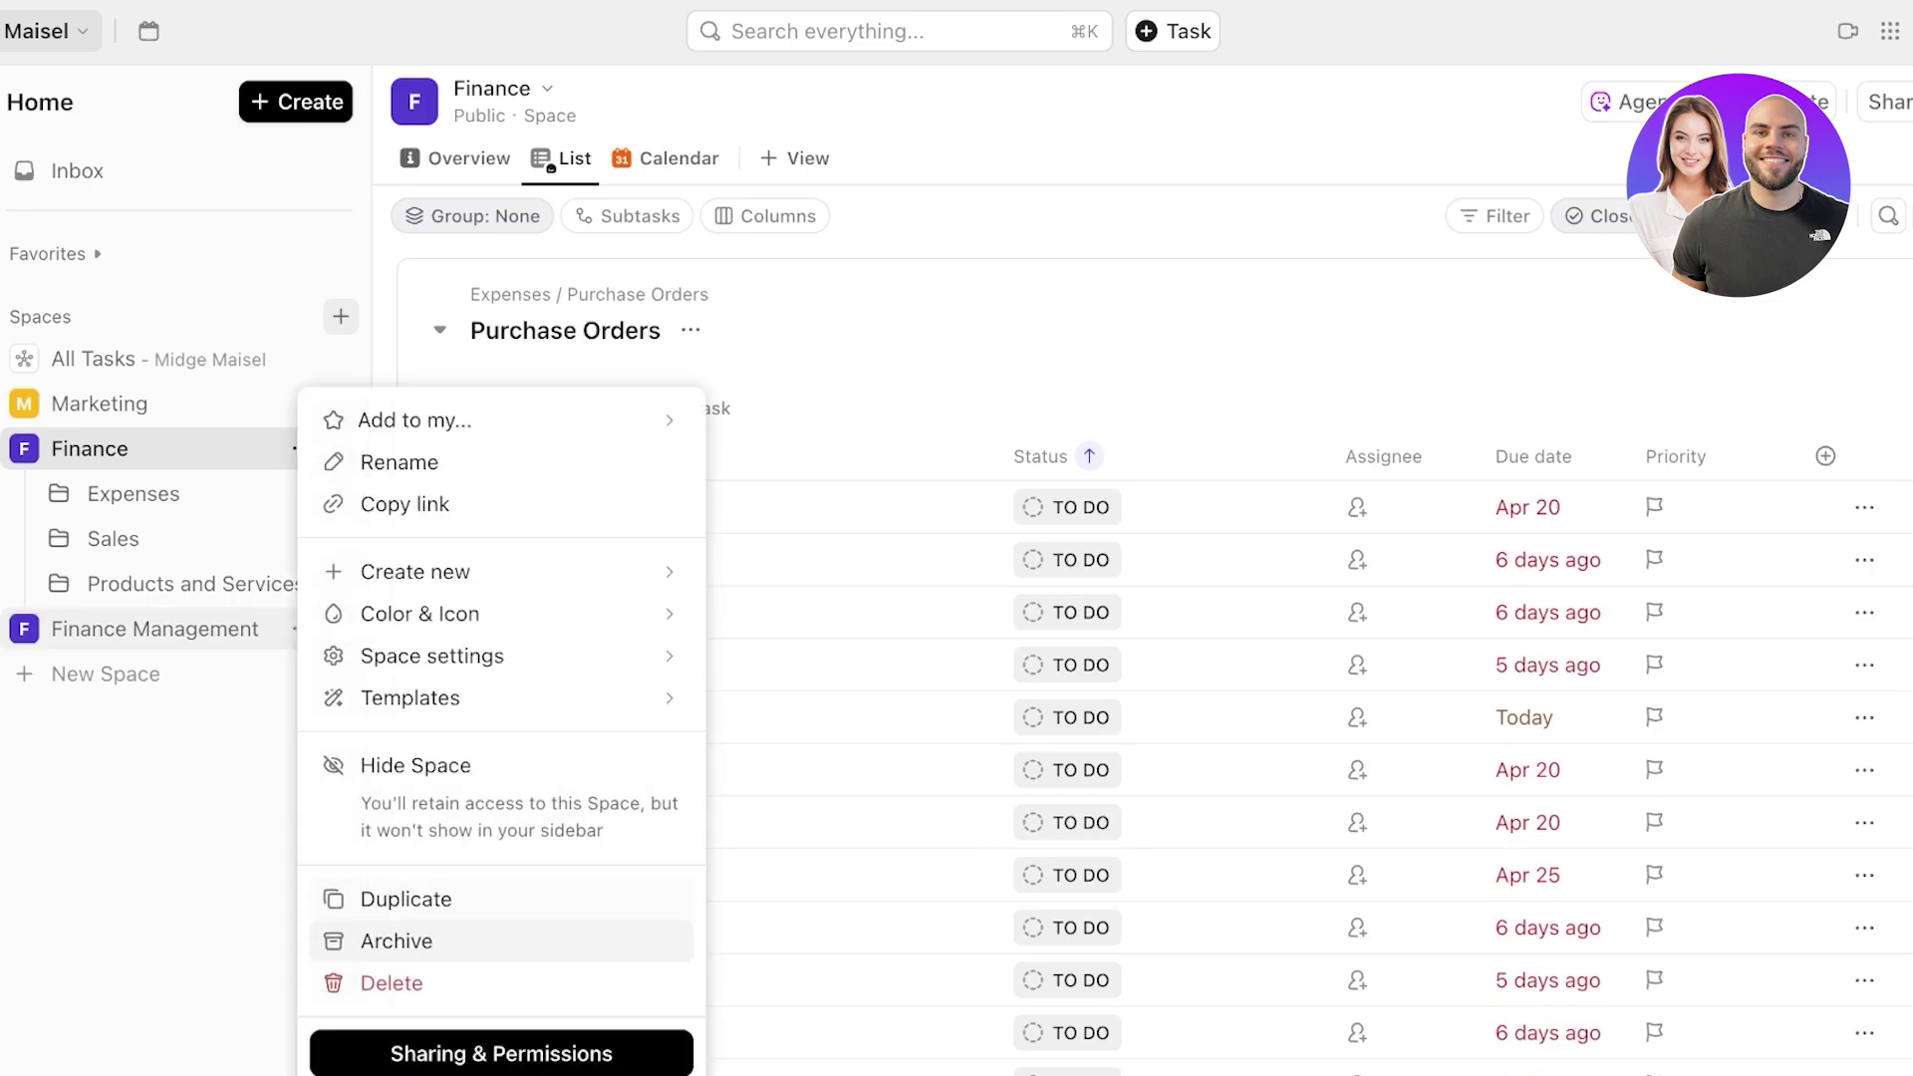
click(392, 984)
click(1111, 487)
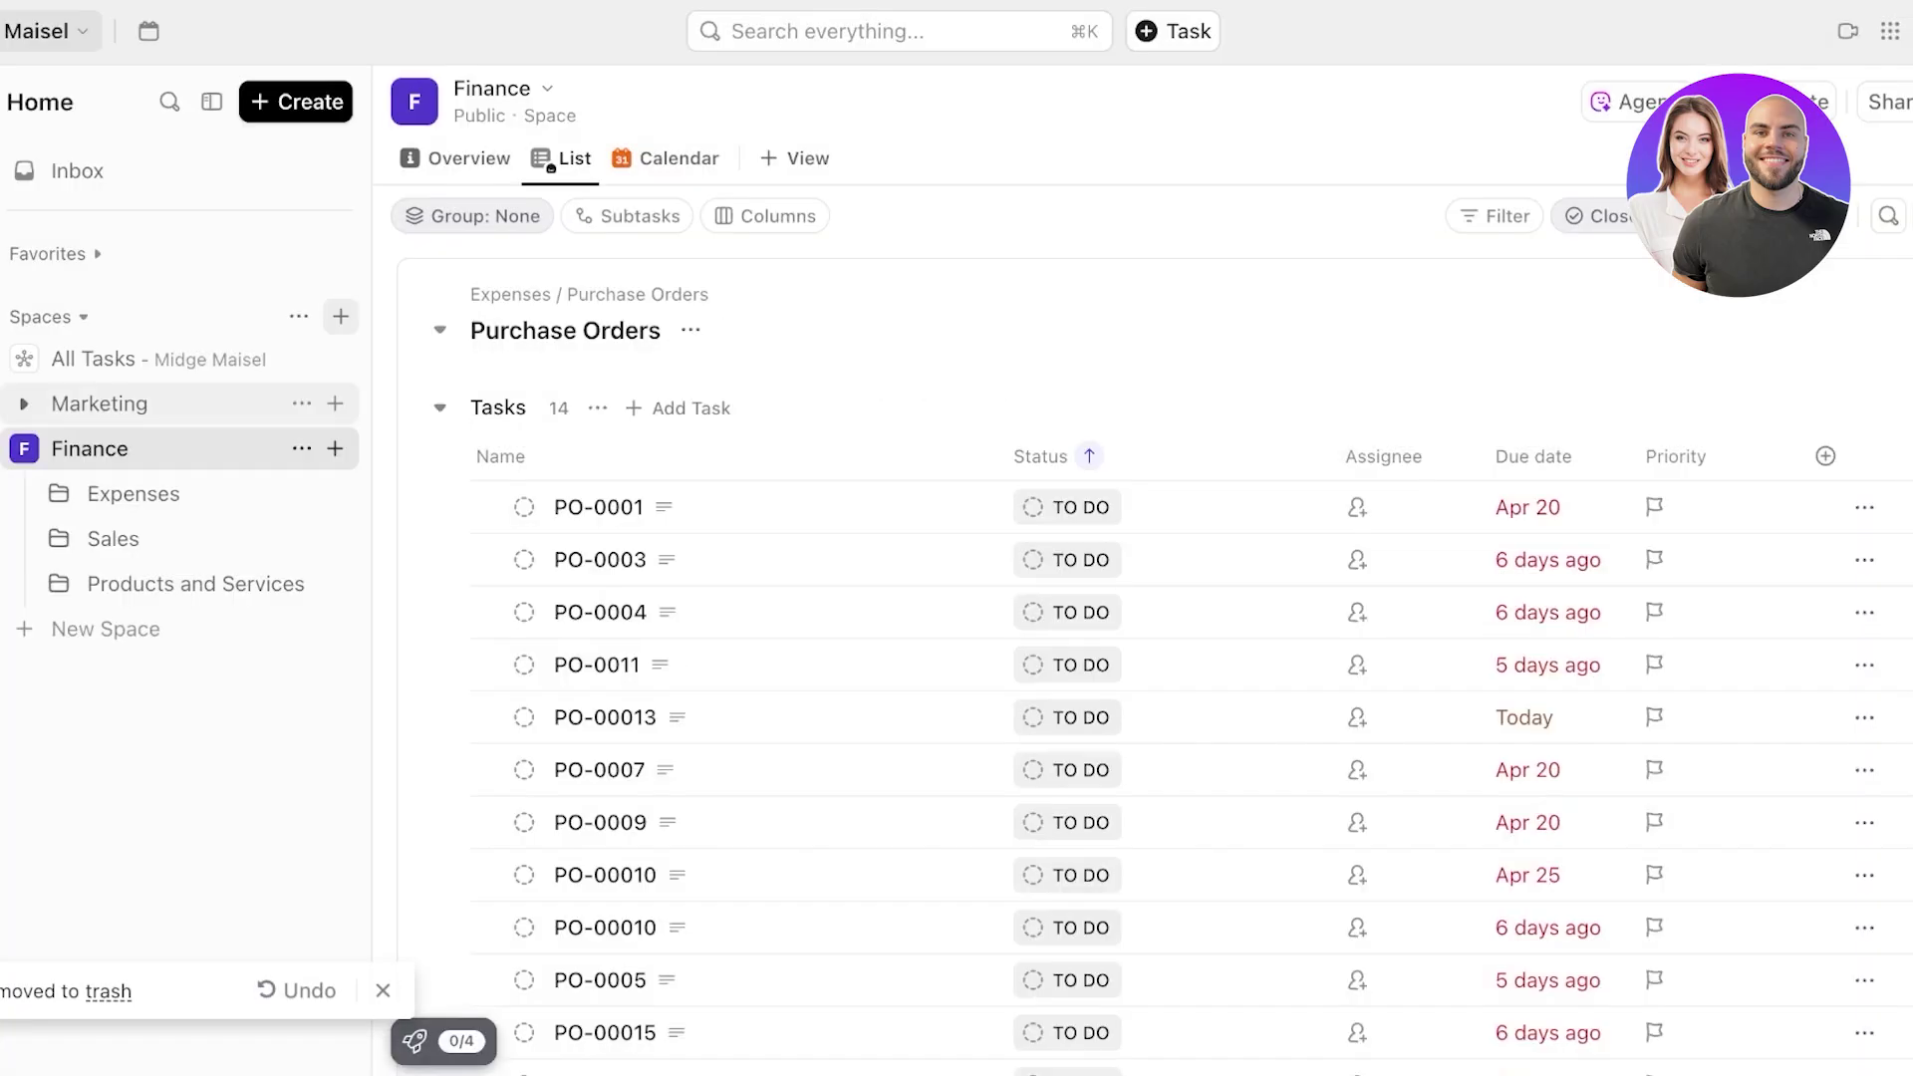
click(100, 404)
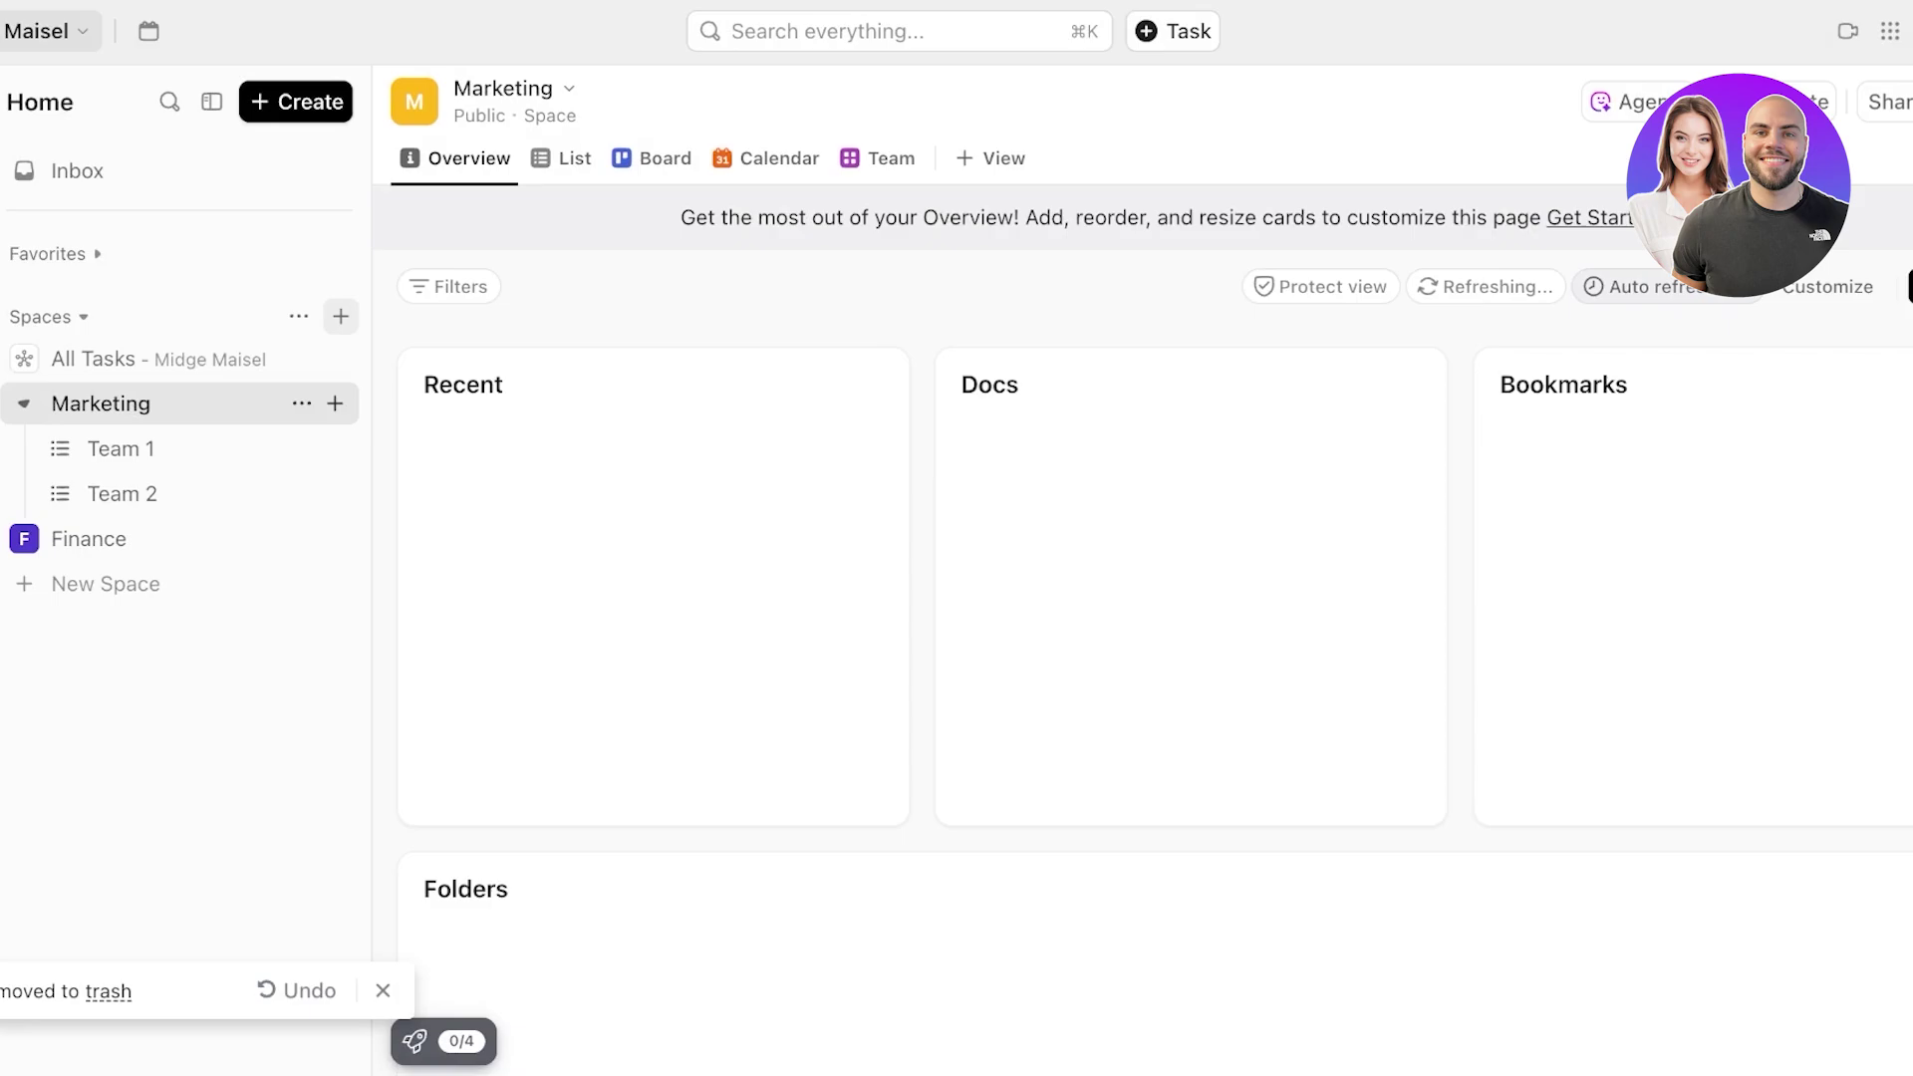
- Glance at the Spaces and Marketing option menus, then open the empty Team 1 list
click(299, 316)
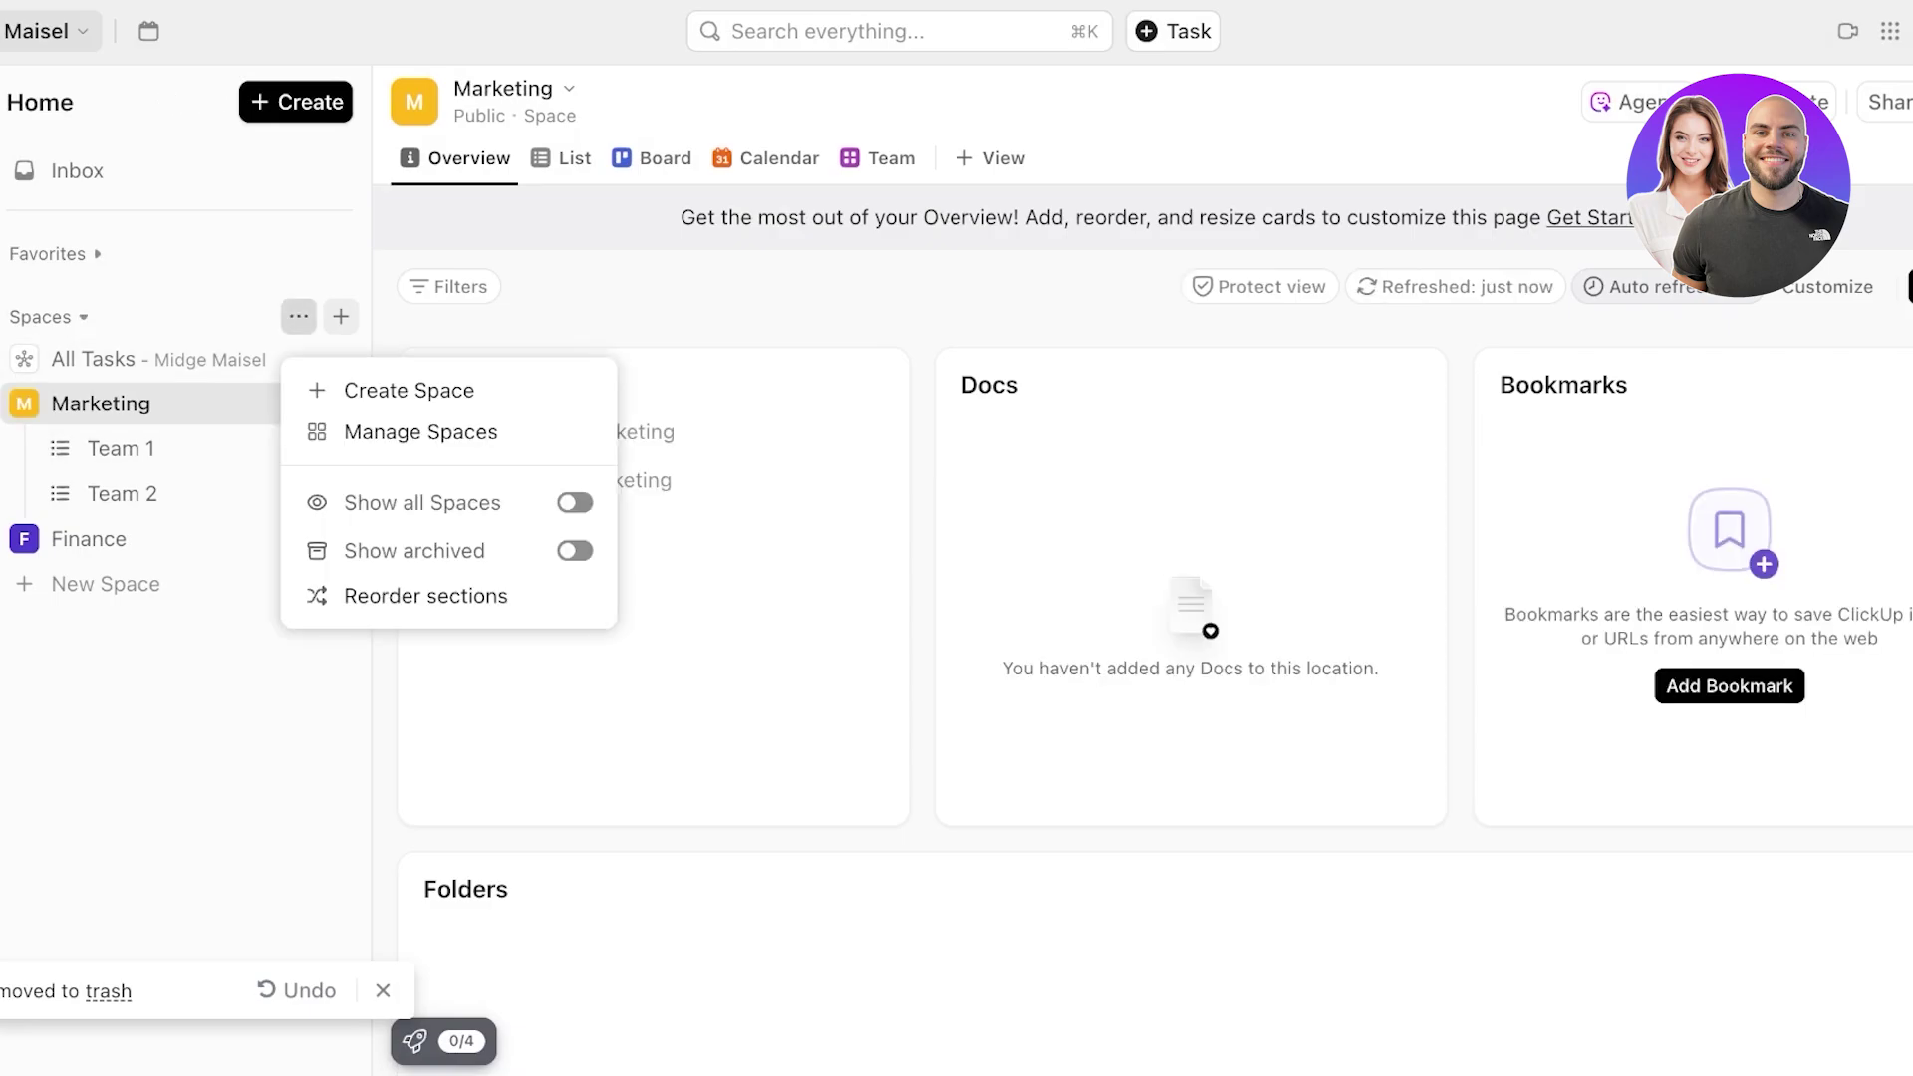
click(301, 403)
click(301, 403)
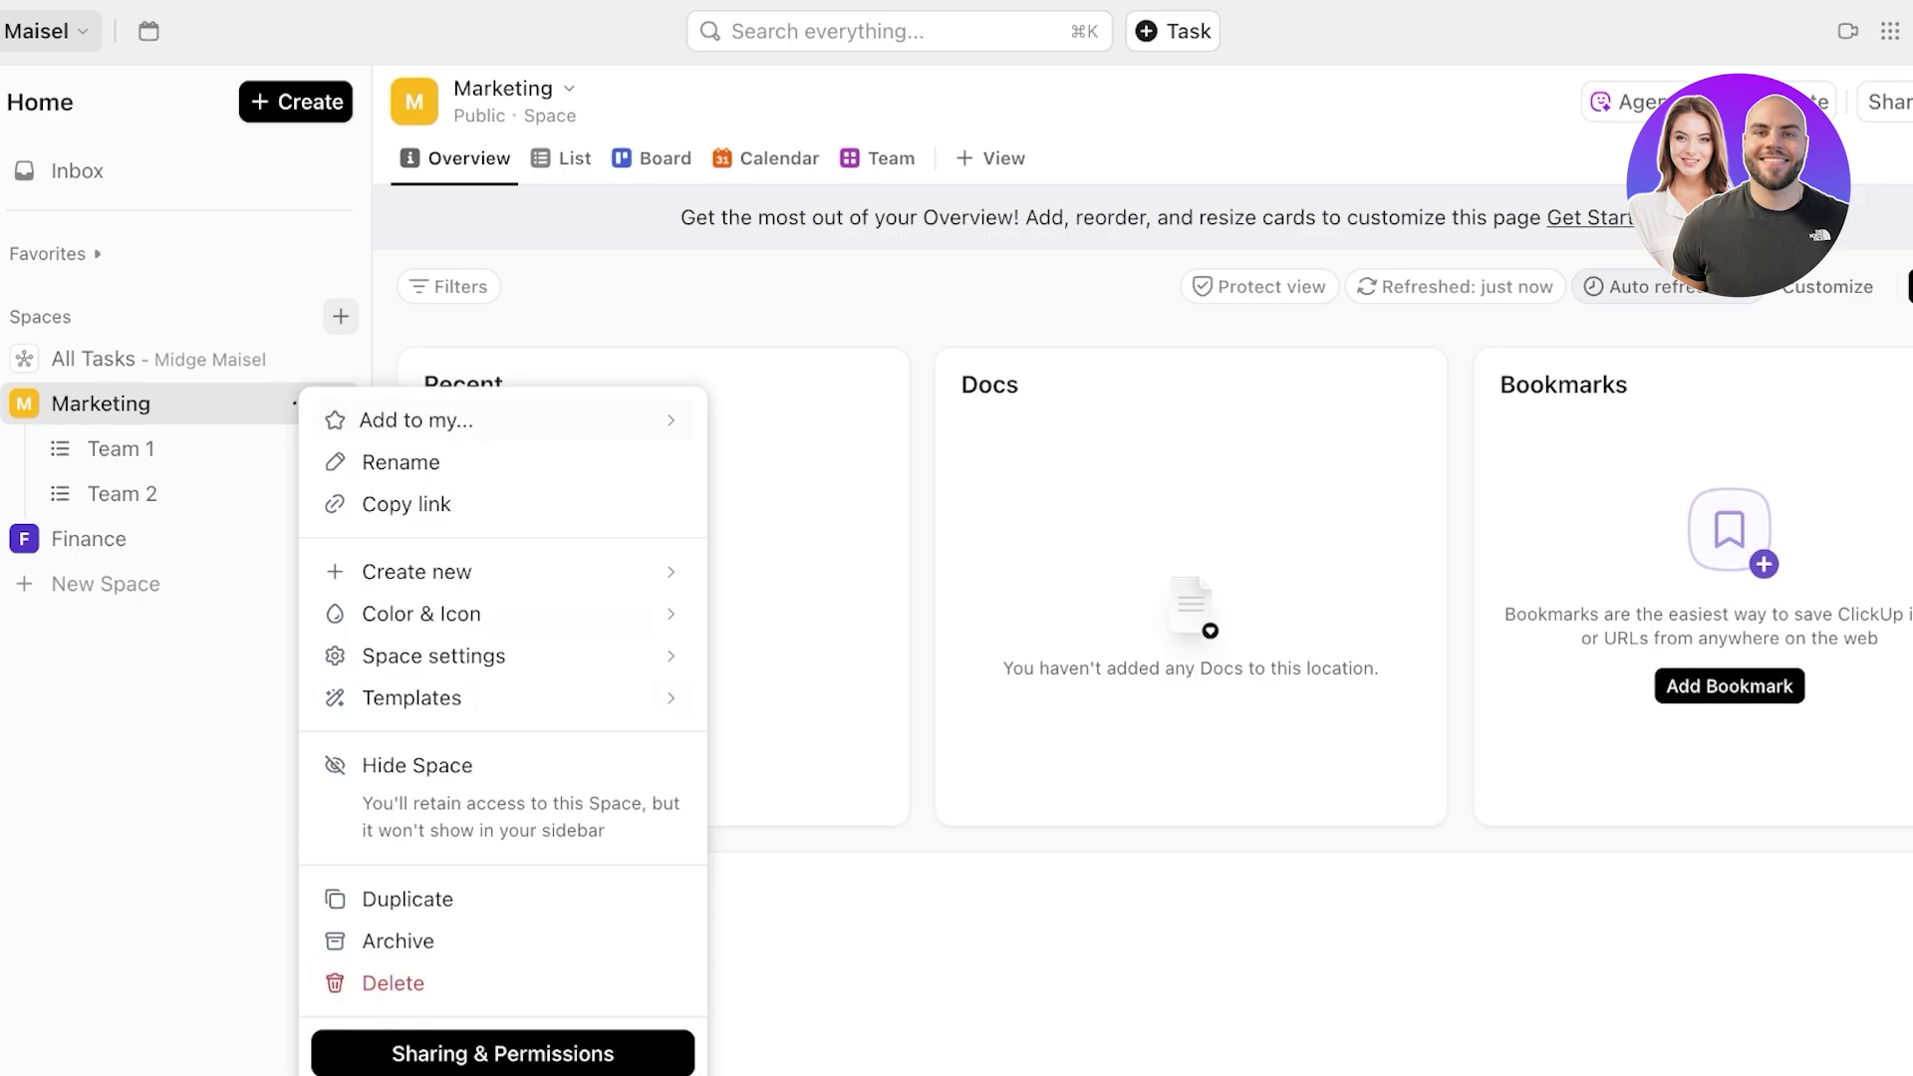
click(267, 404)
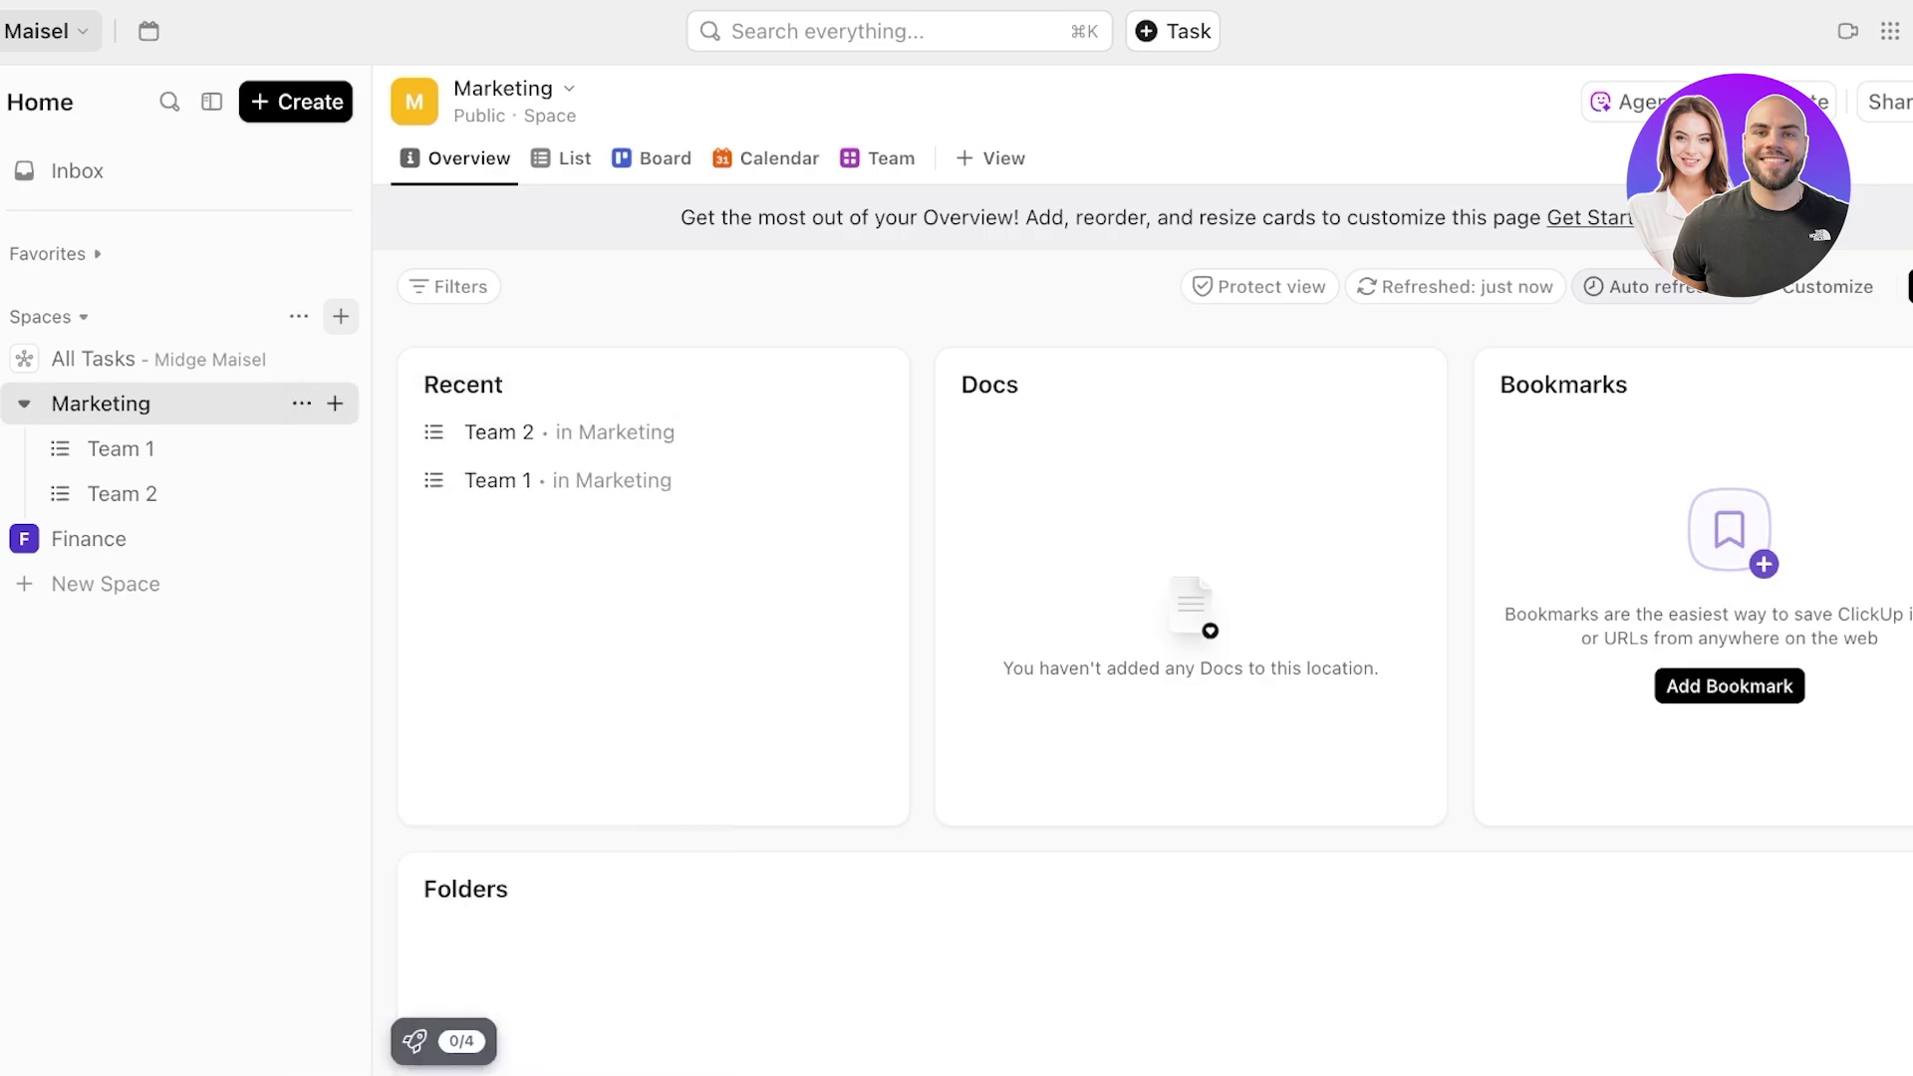
click(122, 450)
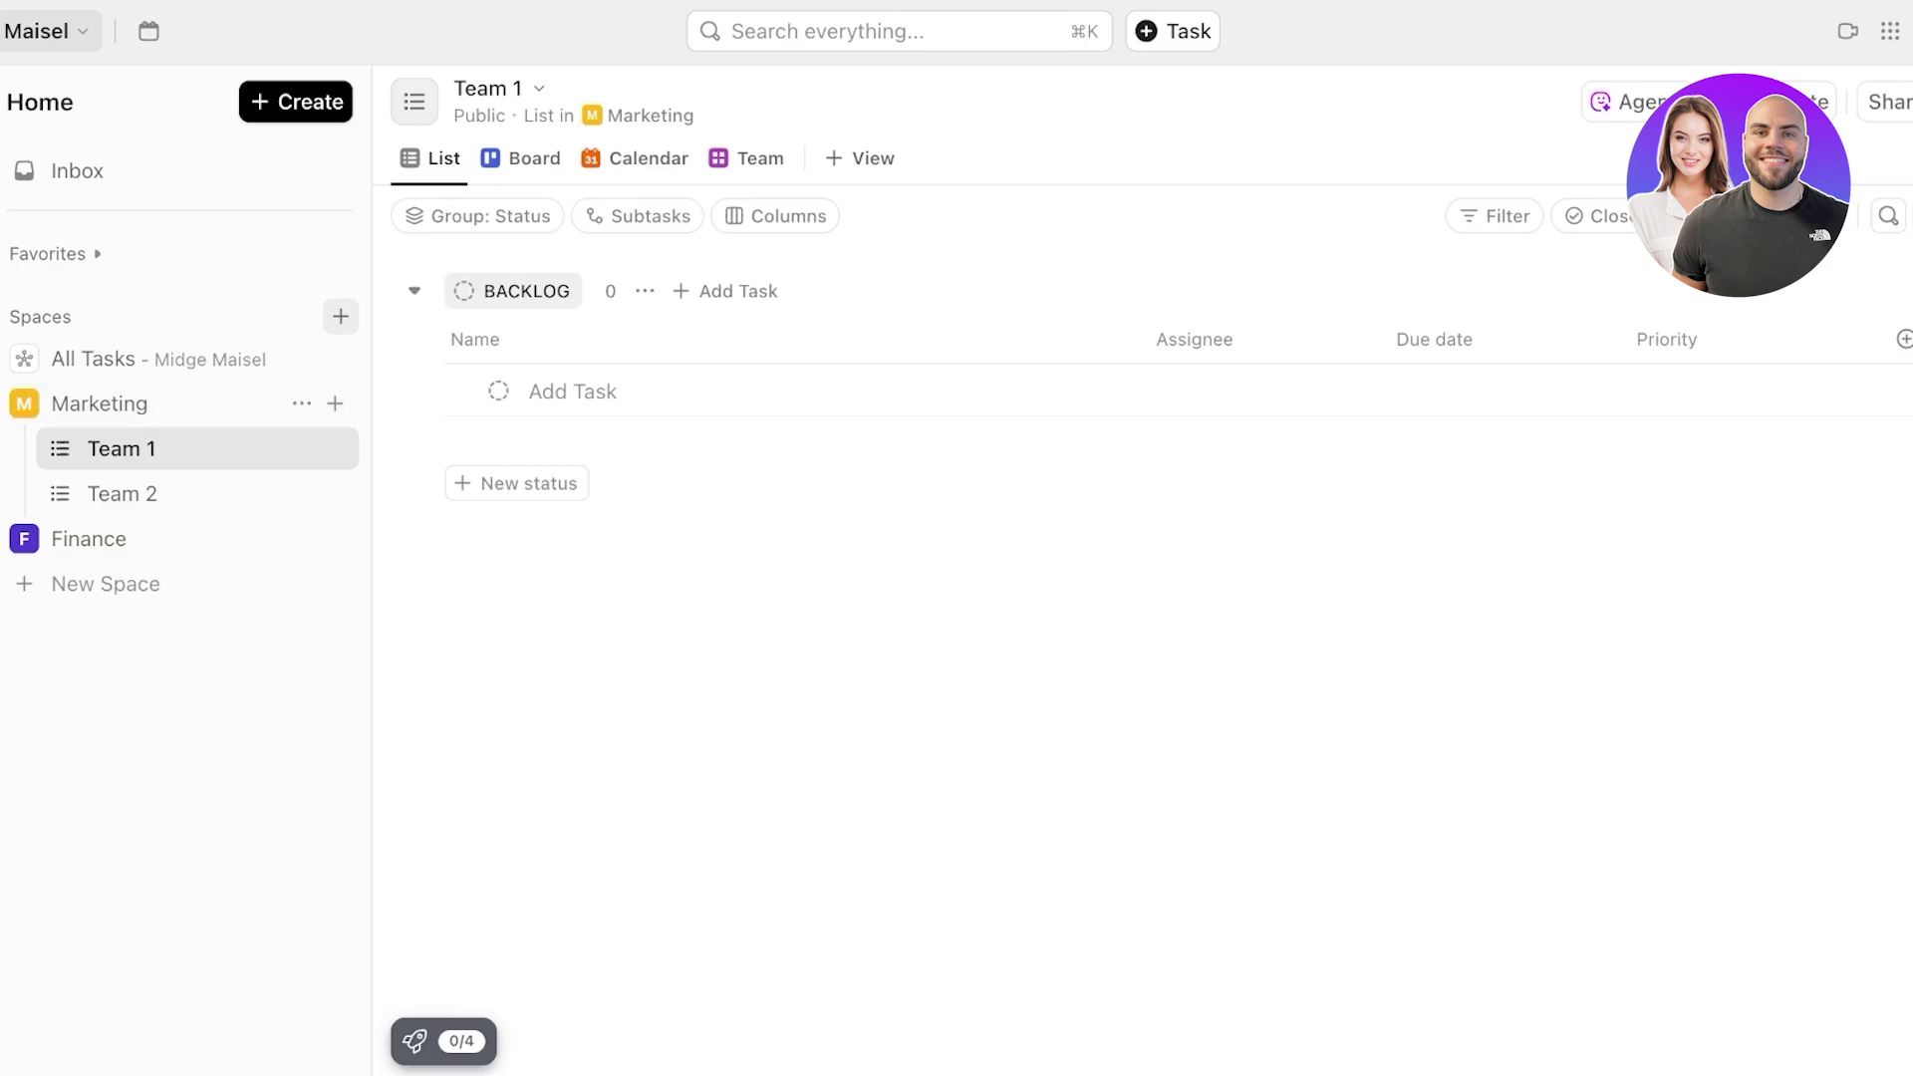
- Try Team 1's Board and Team views, then drag the Board tab ahead of List
right_click(429, 158)
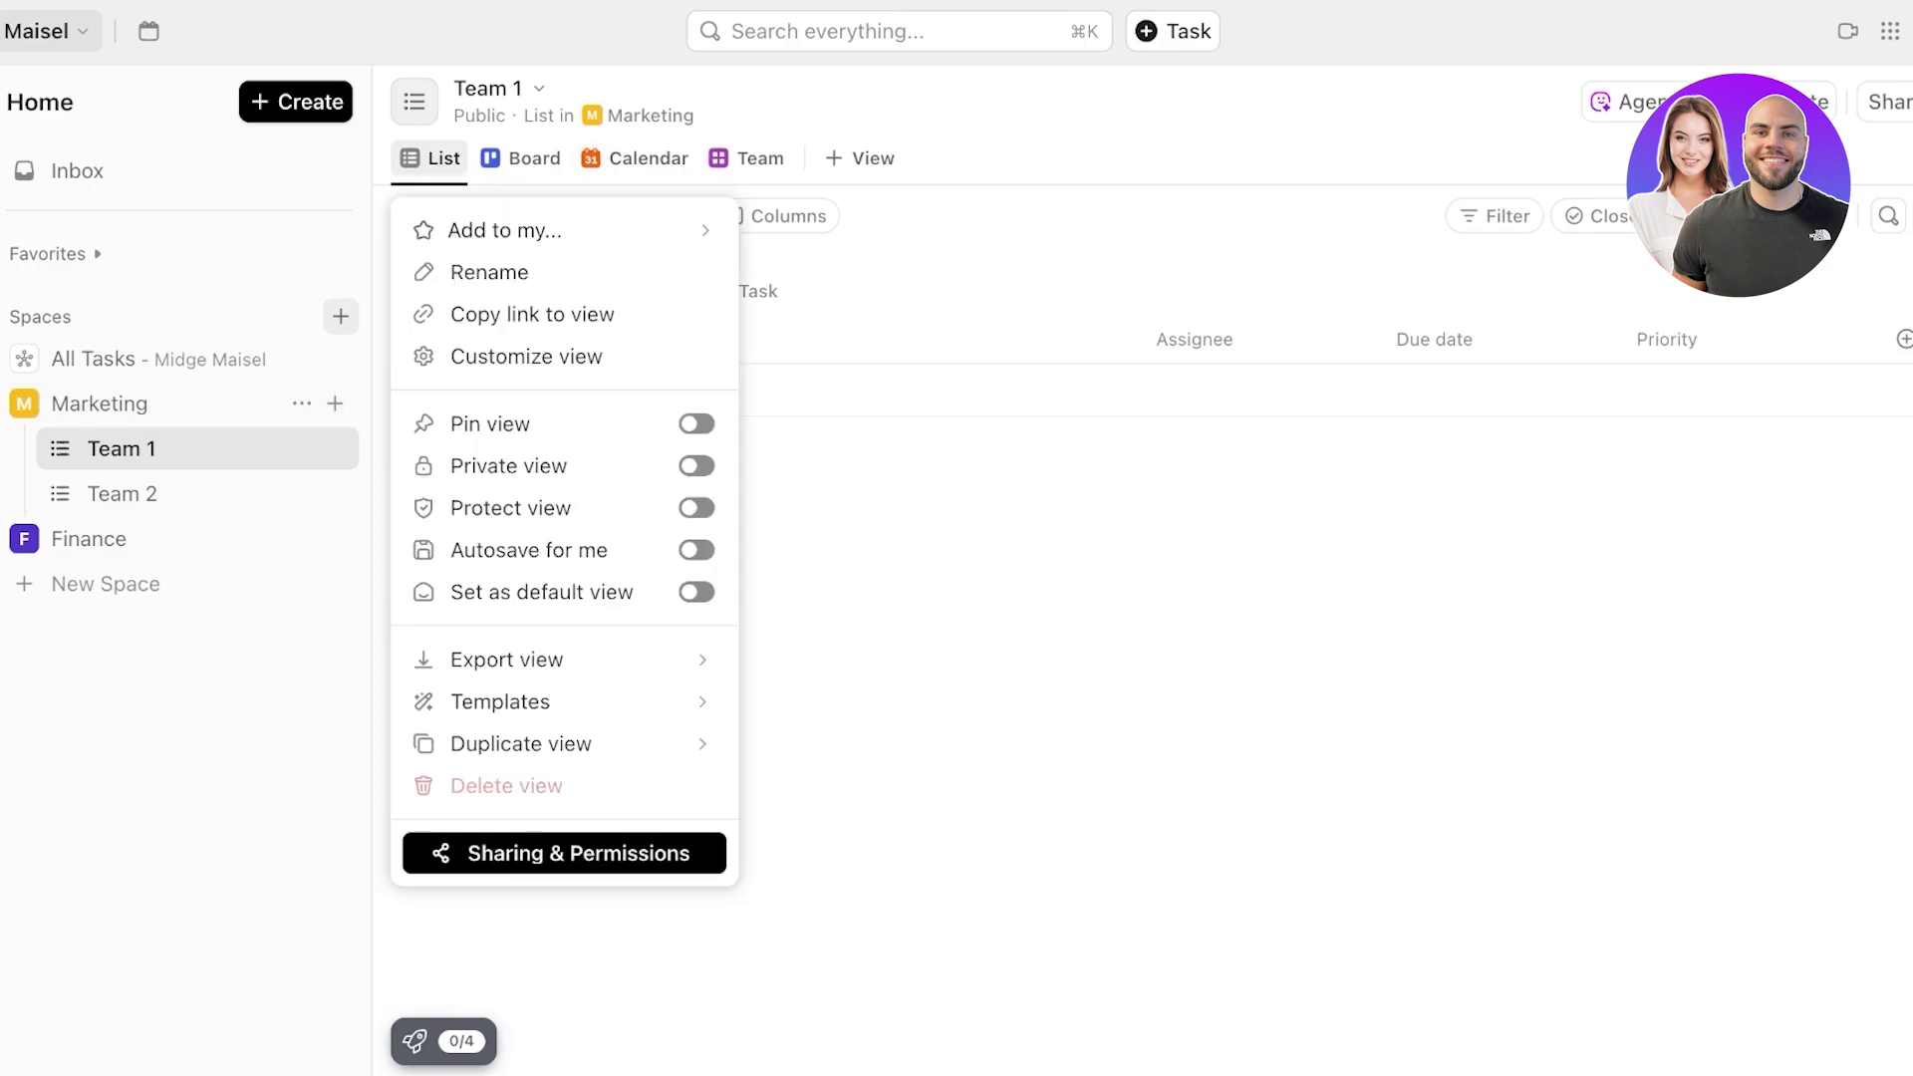
click(522, 159)
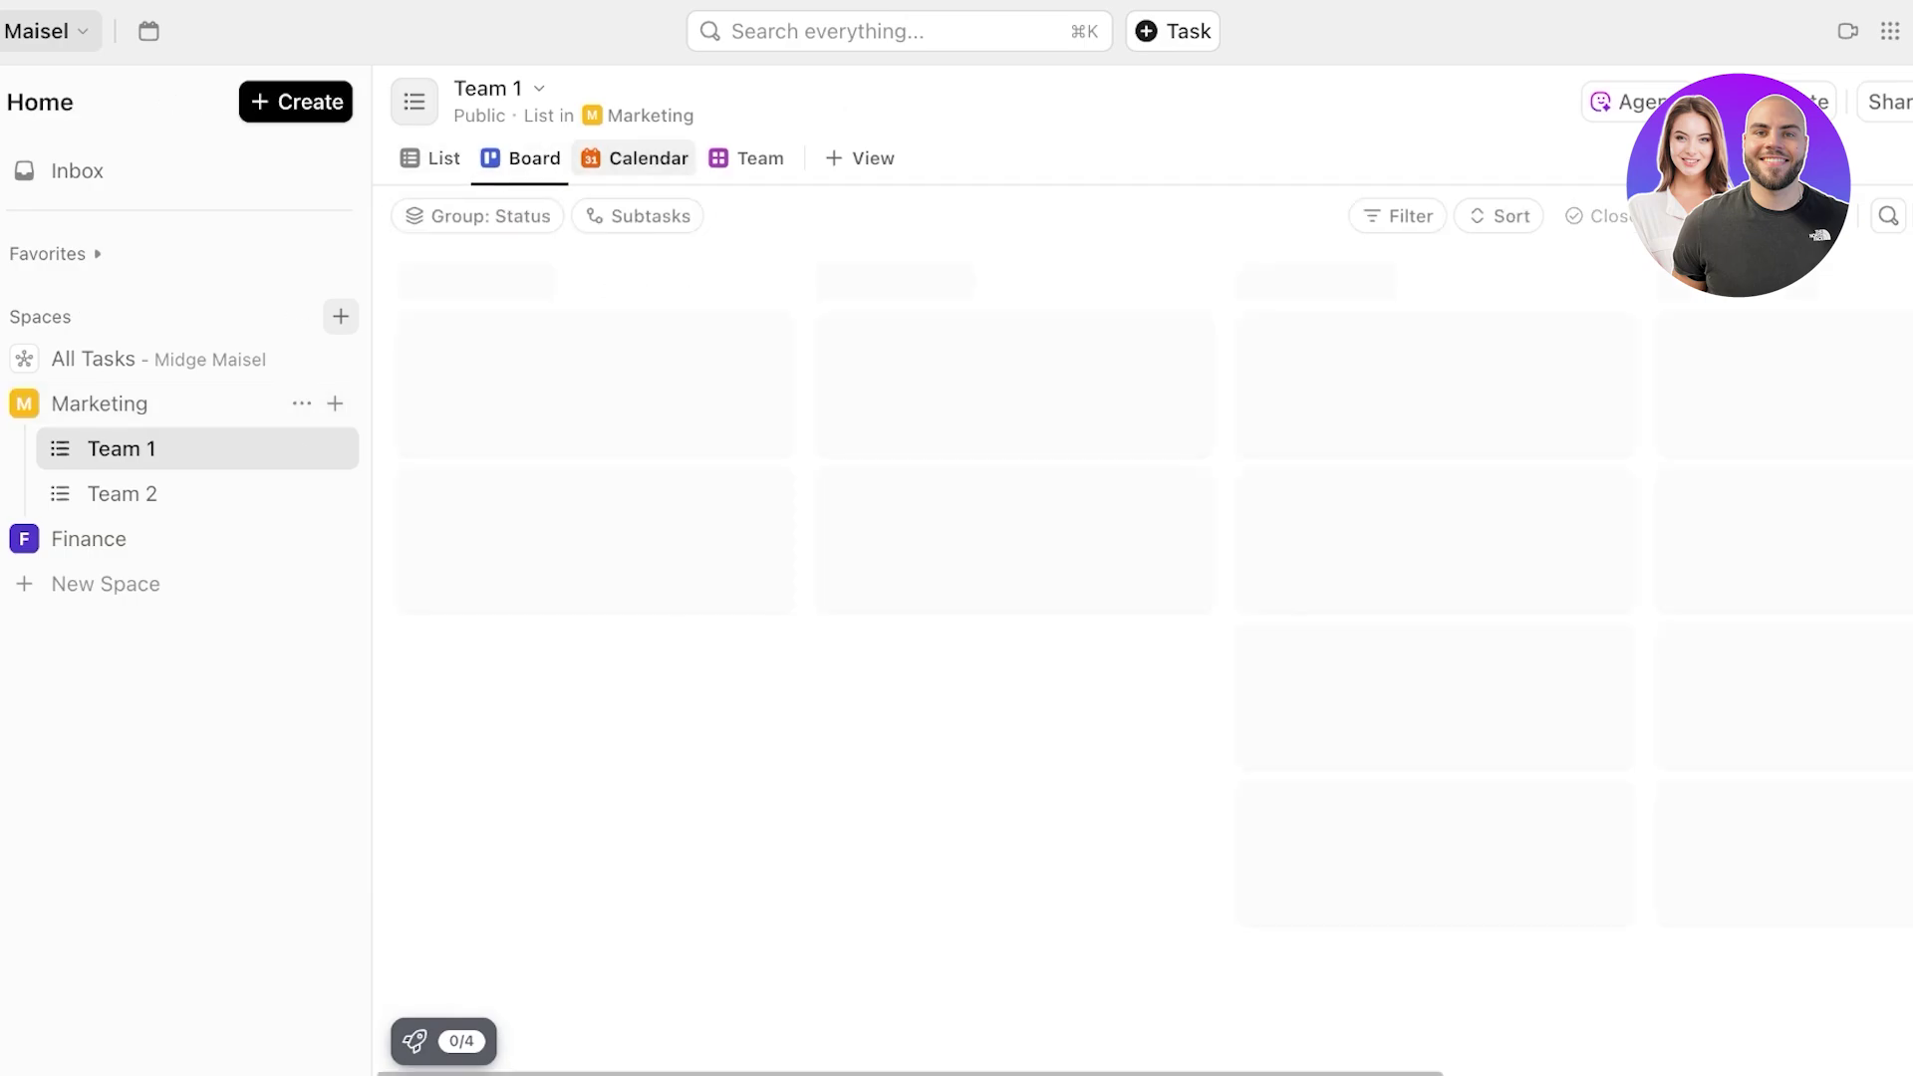
click(747, 158)
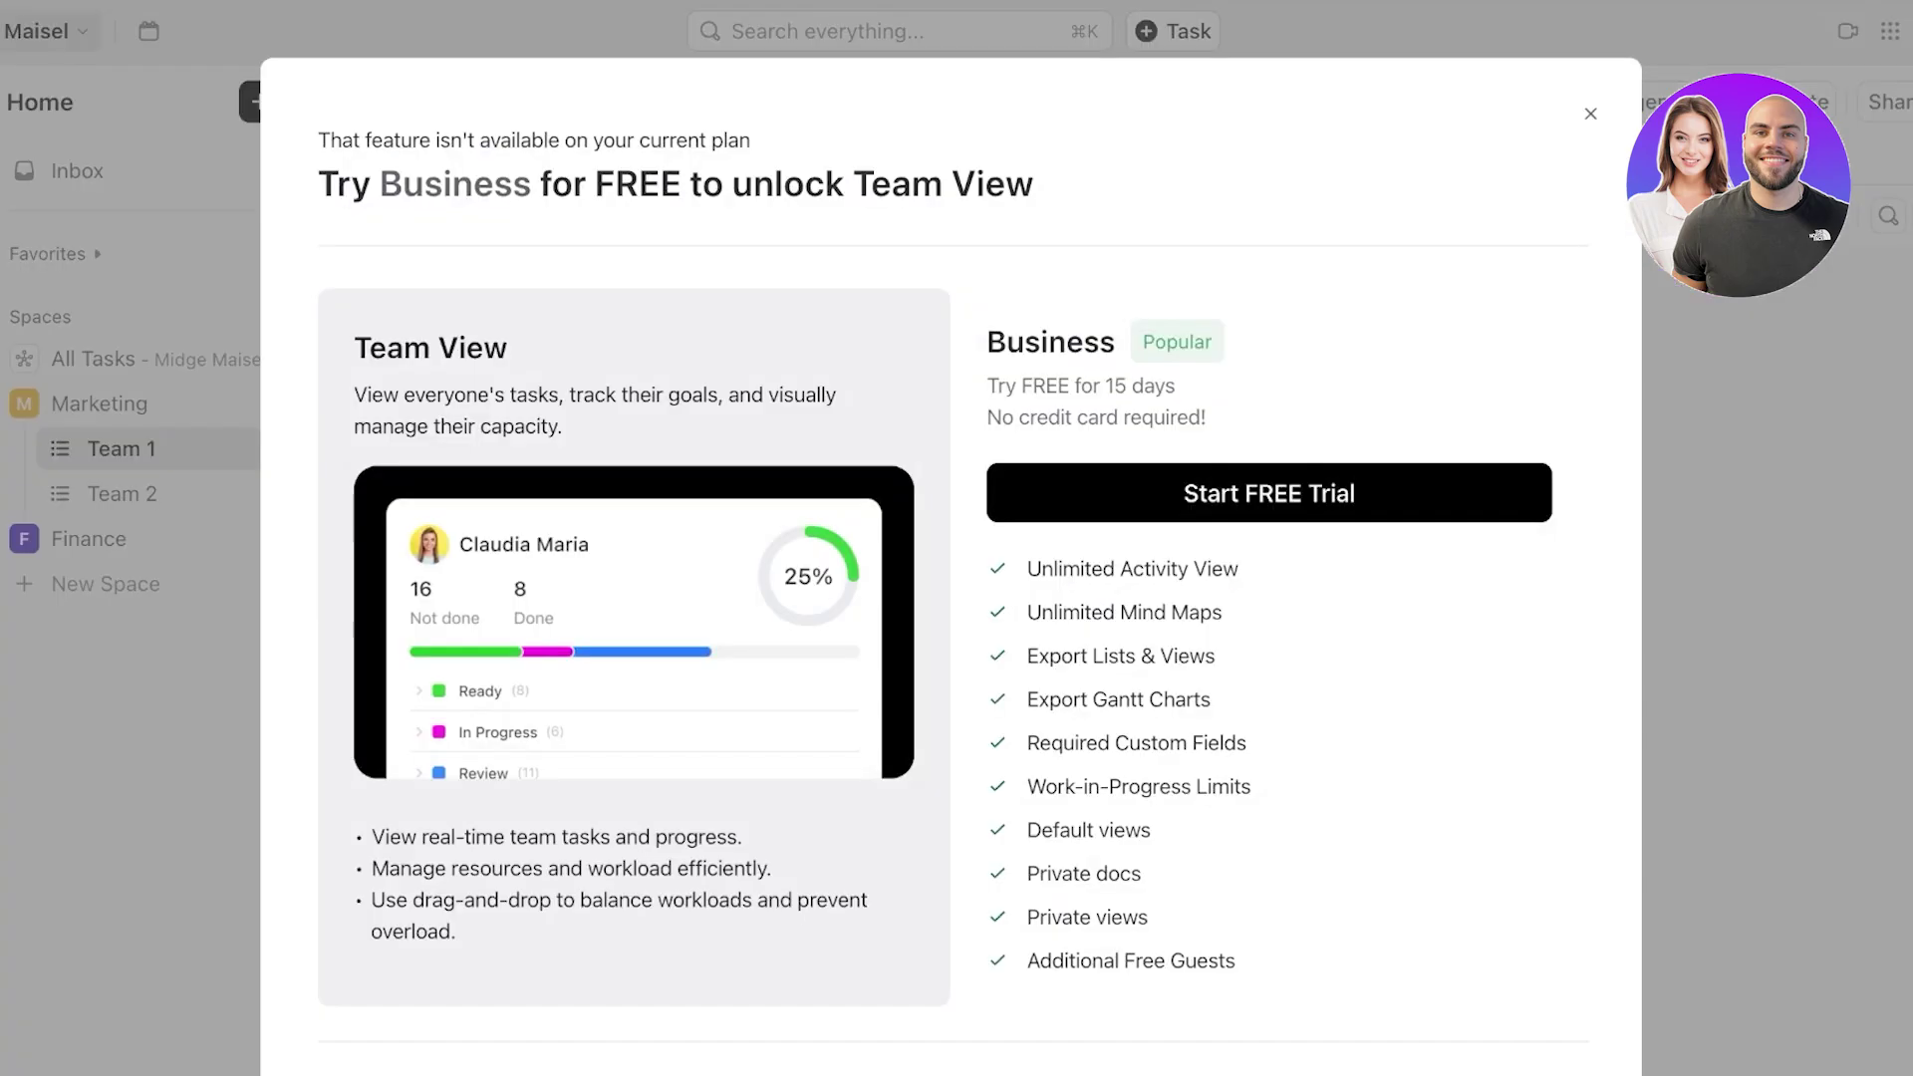
click(1591, 114)
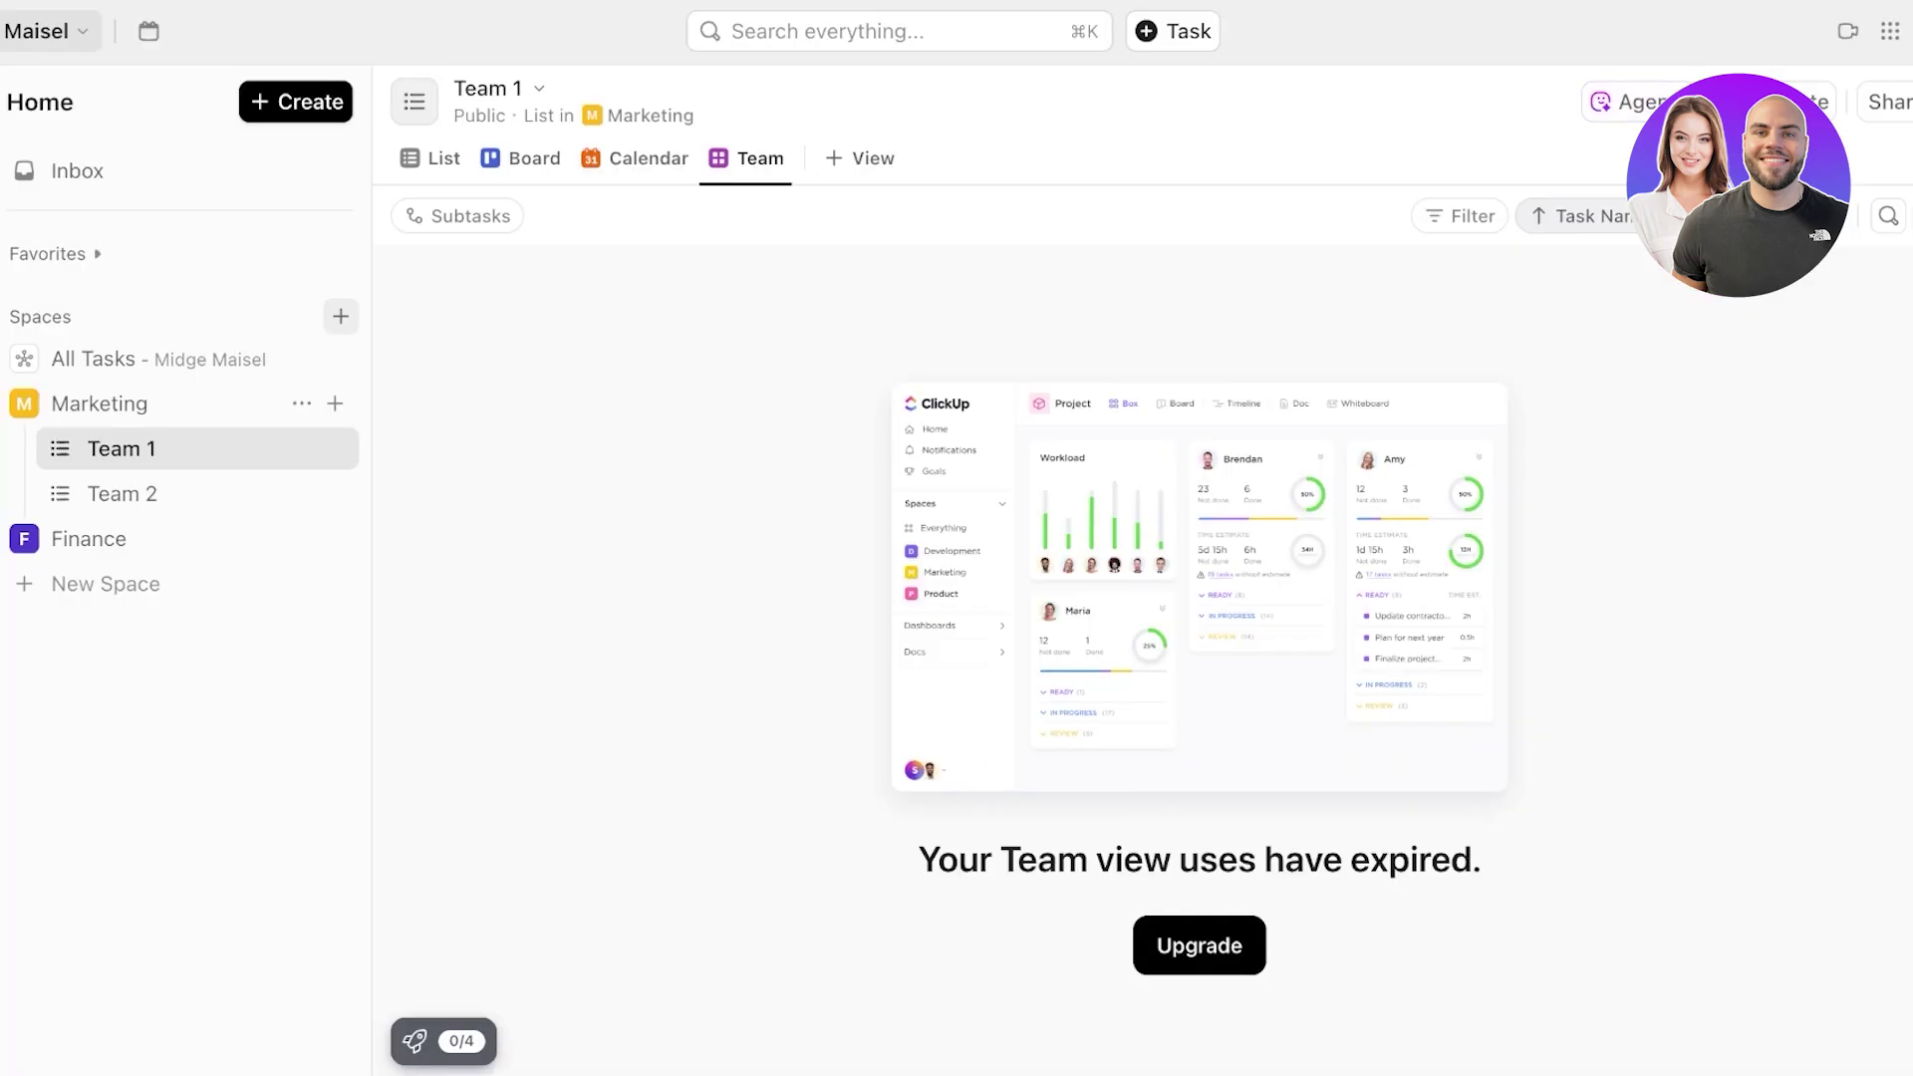
click(859, 159)
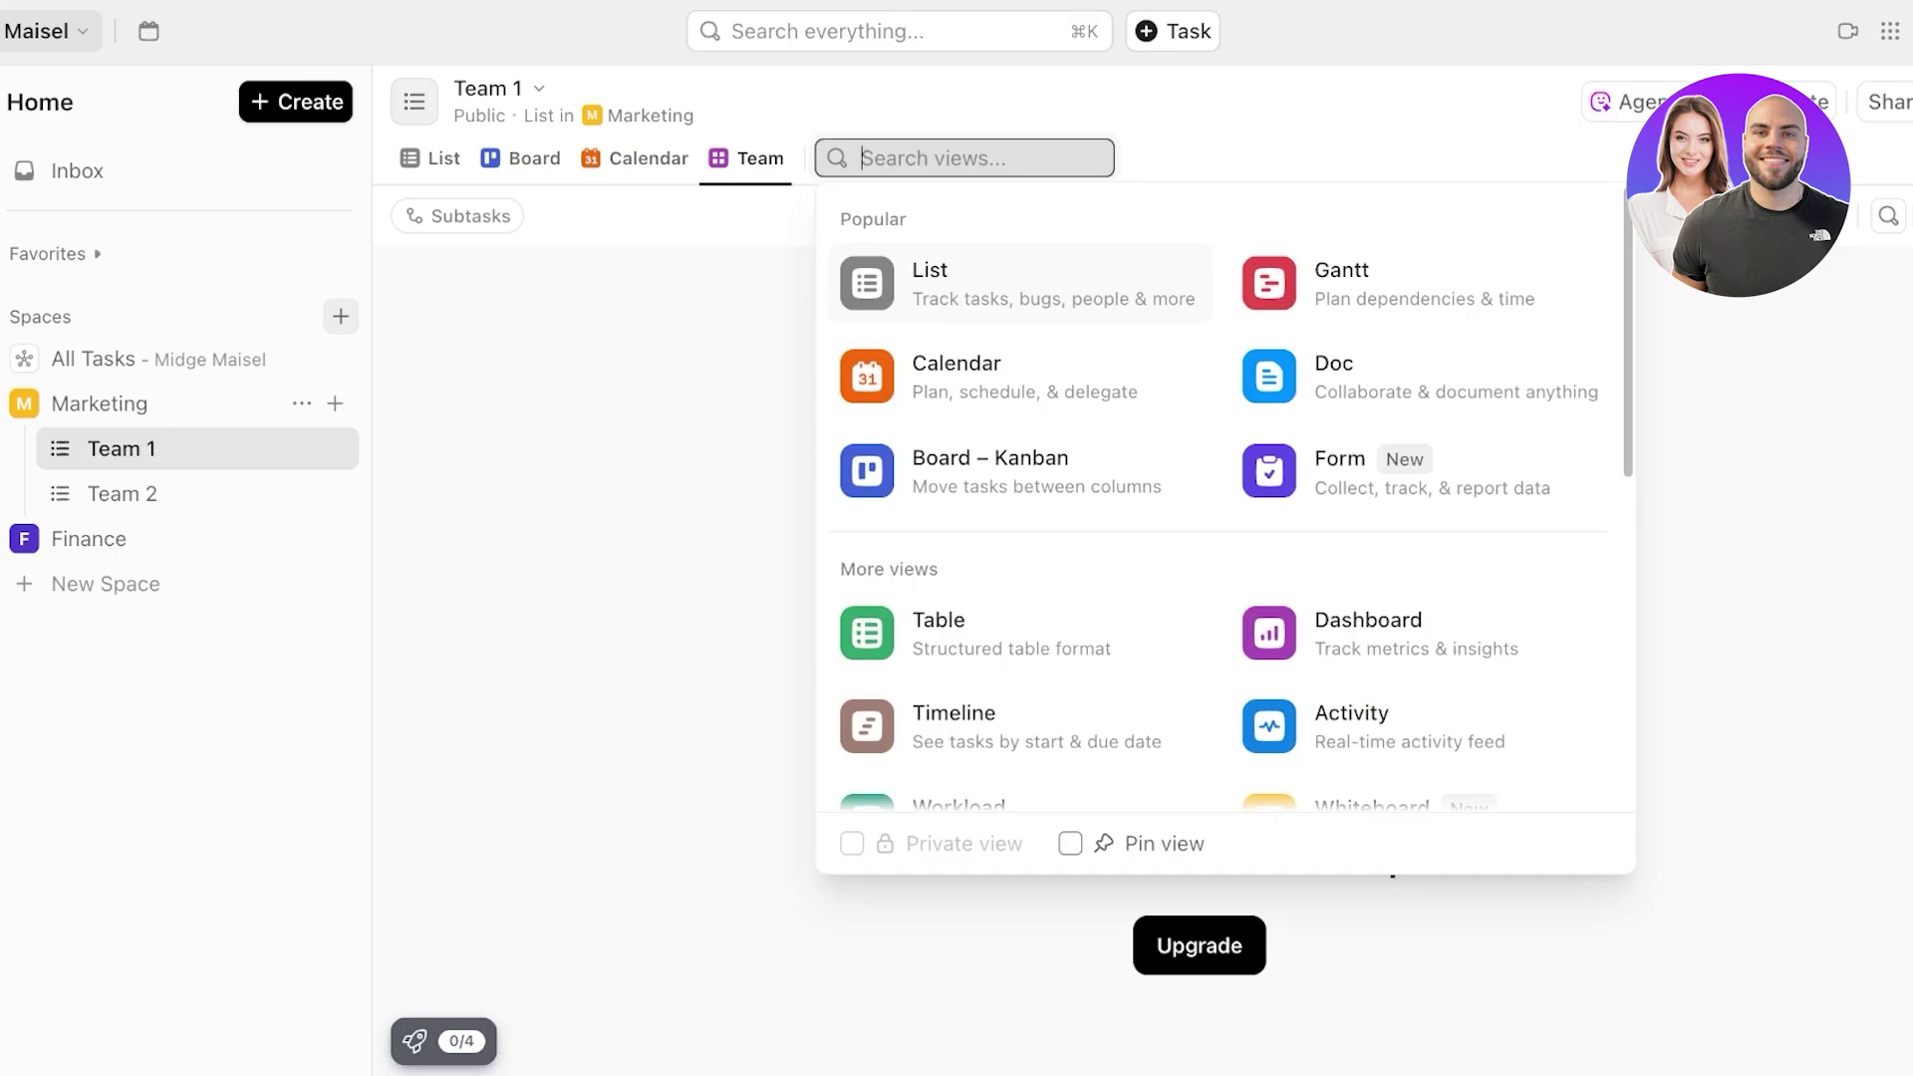
click(657, 165)
drag(527, 158, 408, 160)
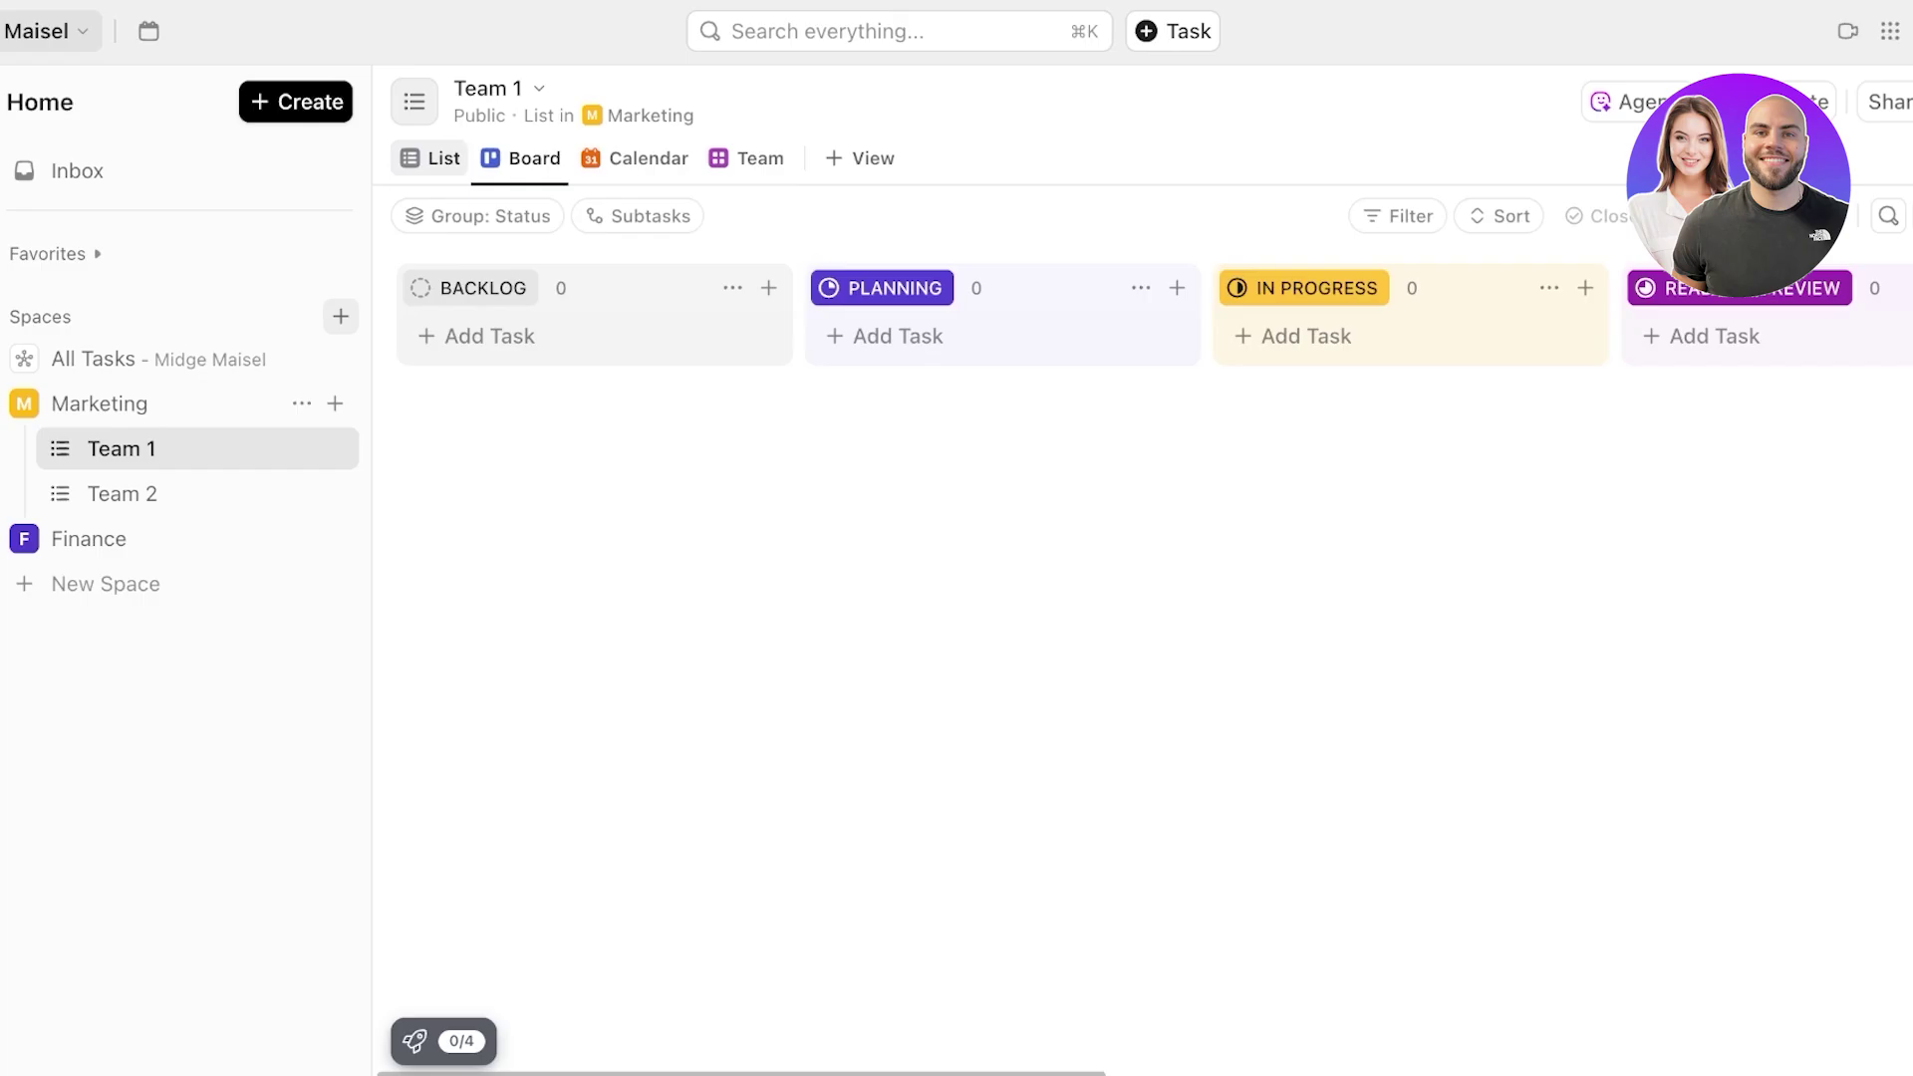
- Dismiss the Team view upgrade offer and scroll across the Team 1 board's status columns
click(747, 158)
click(1591, 113)
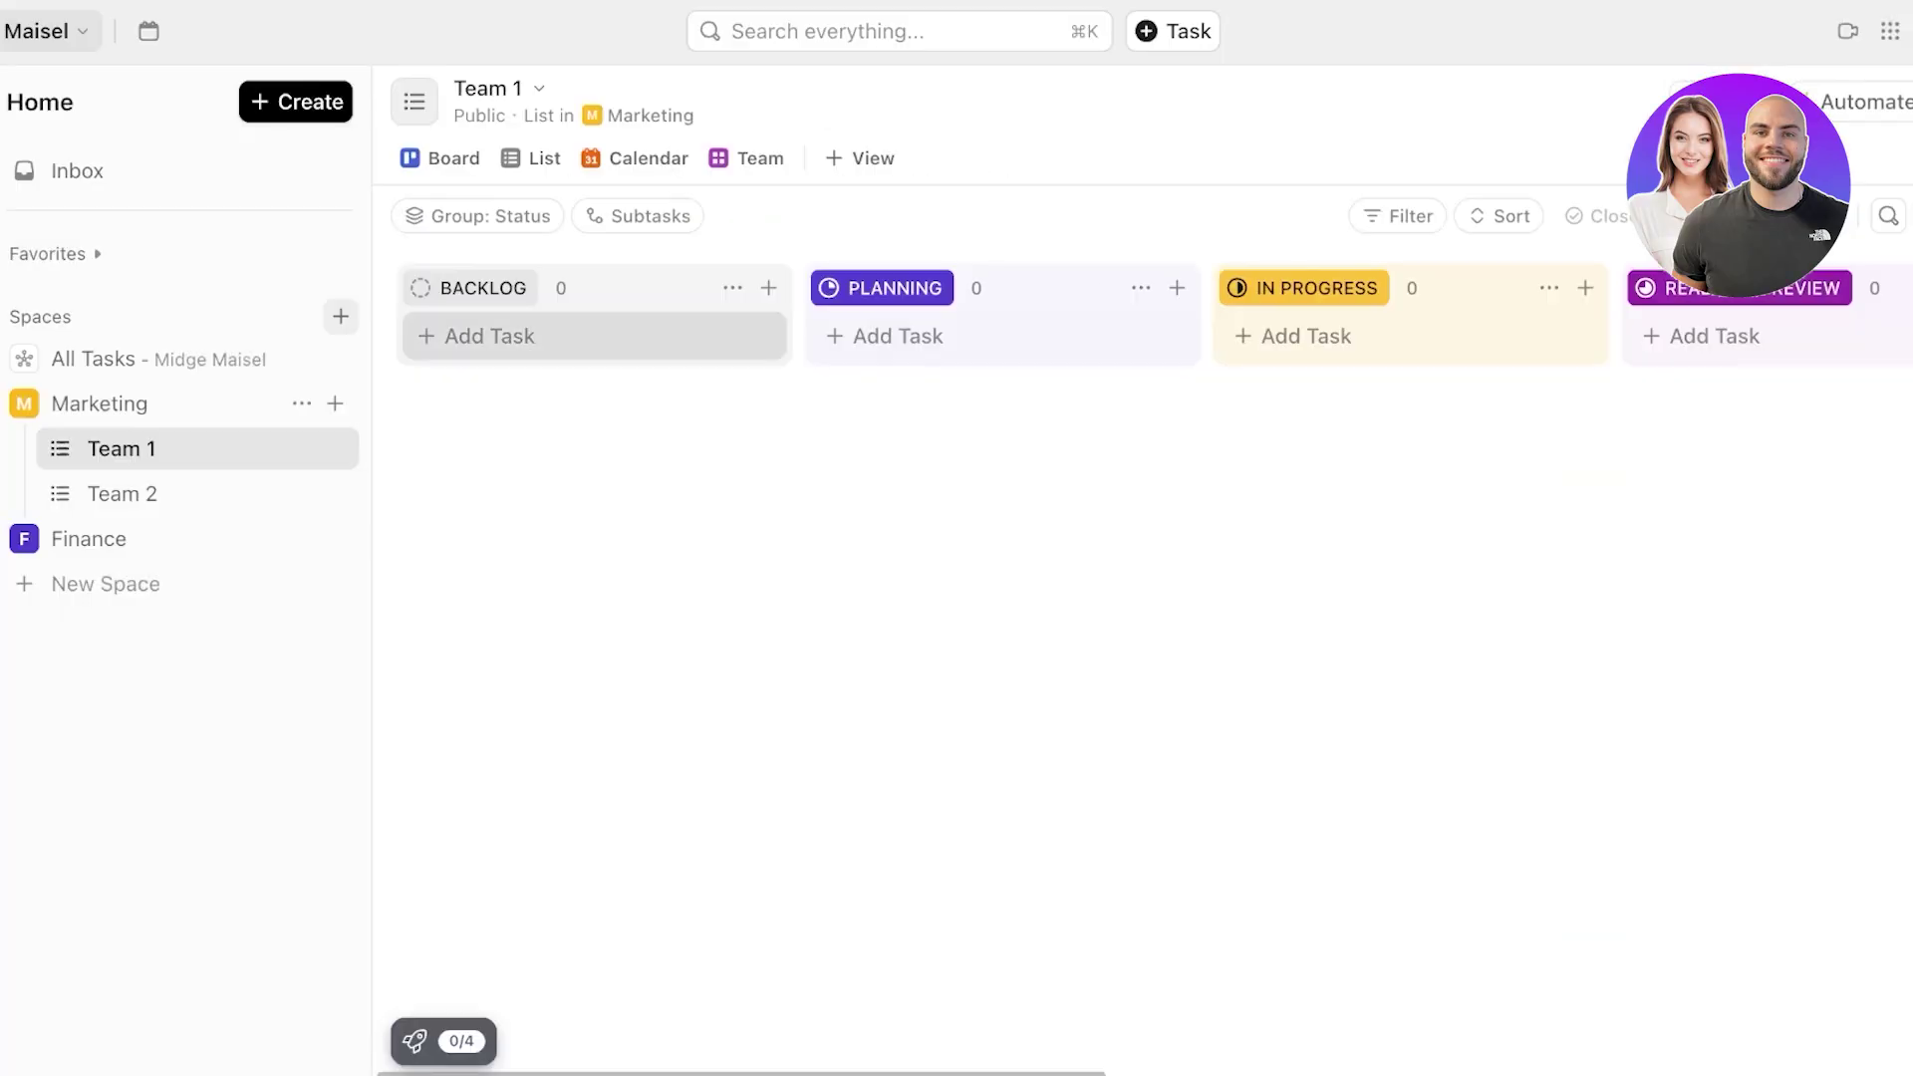
click(490, 337)
key(Escape)
scroll(1148, 668, right, 15)
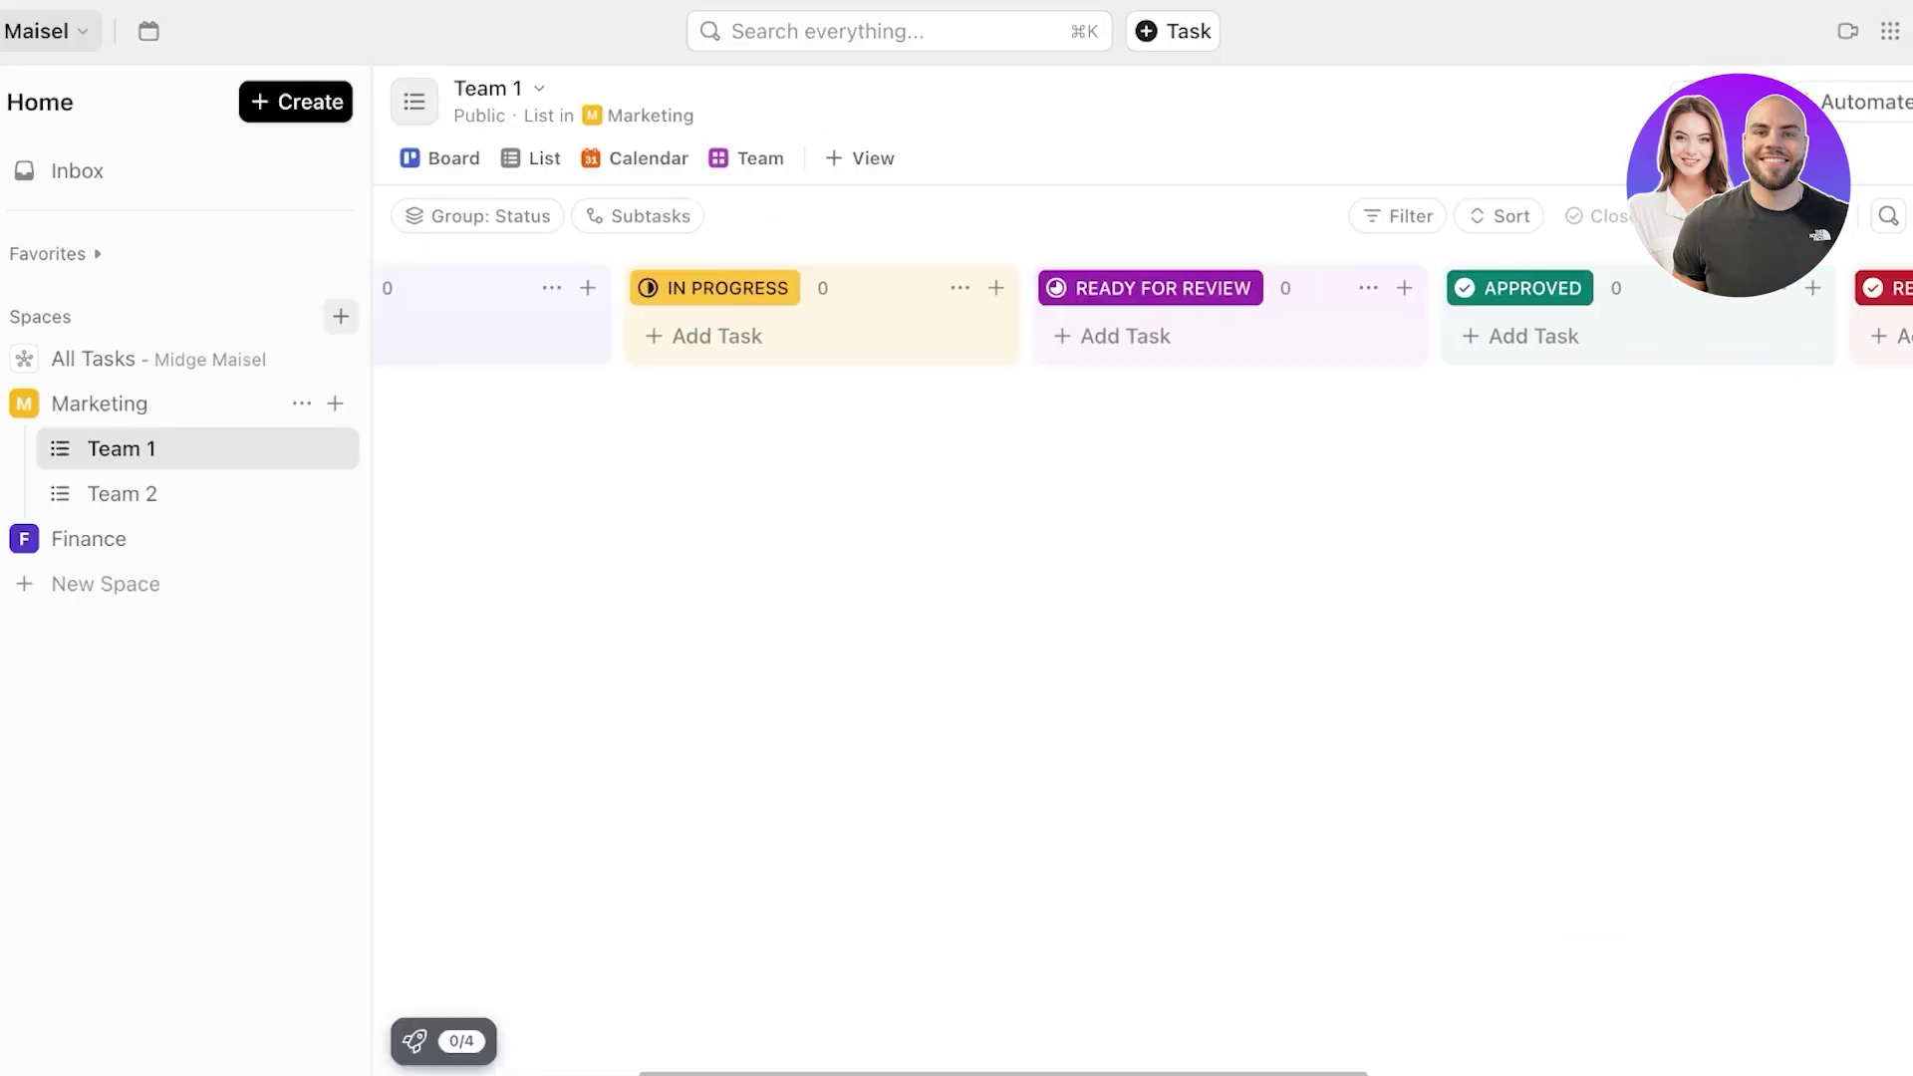
scroll(1142, 667, left, 15)
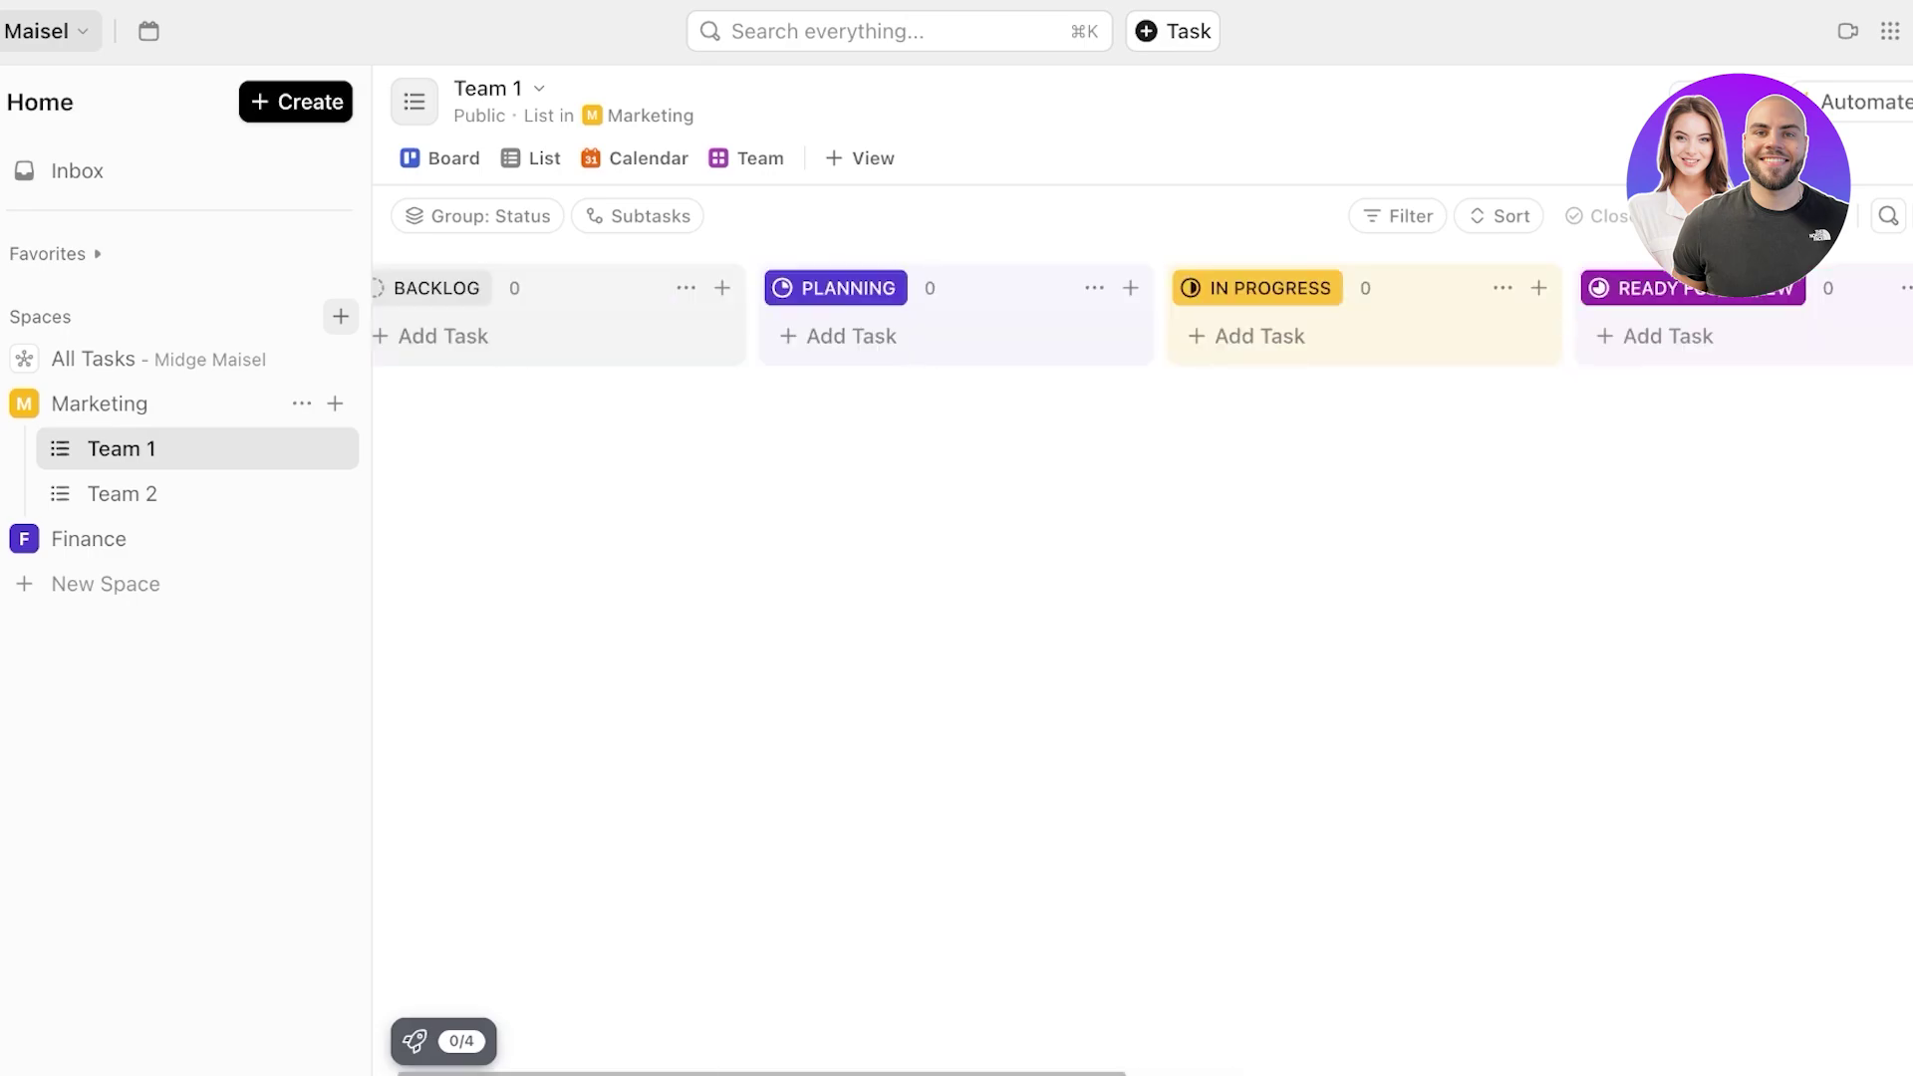
scroll(1142, 668, right, 15)
- Add a yellow 'Re-do' status column to the Team 1 board
click(1684, 288)
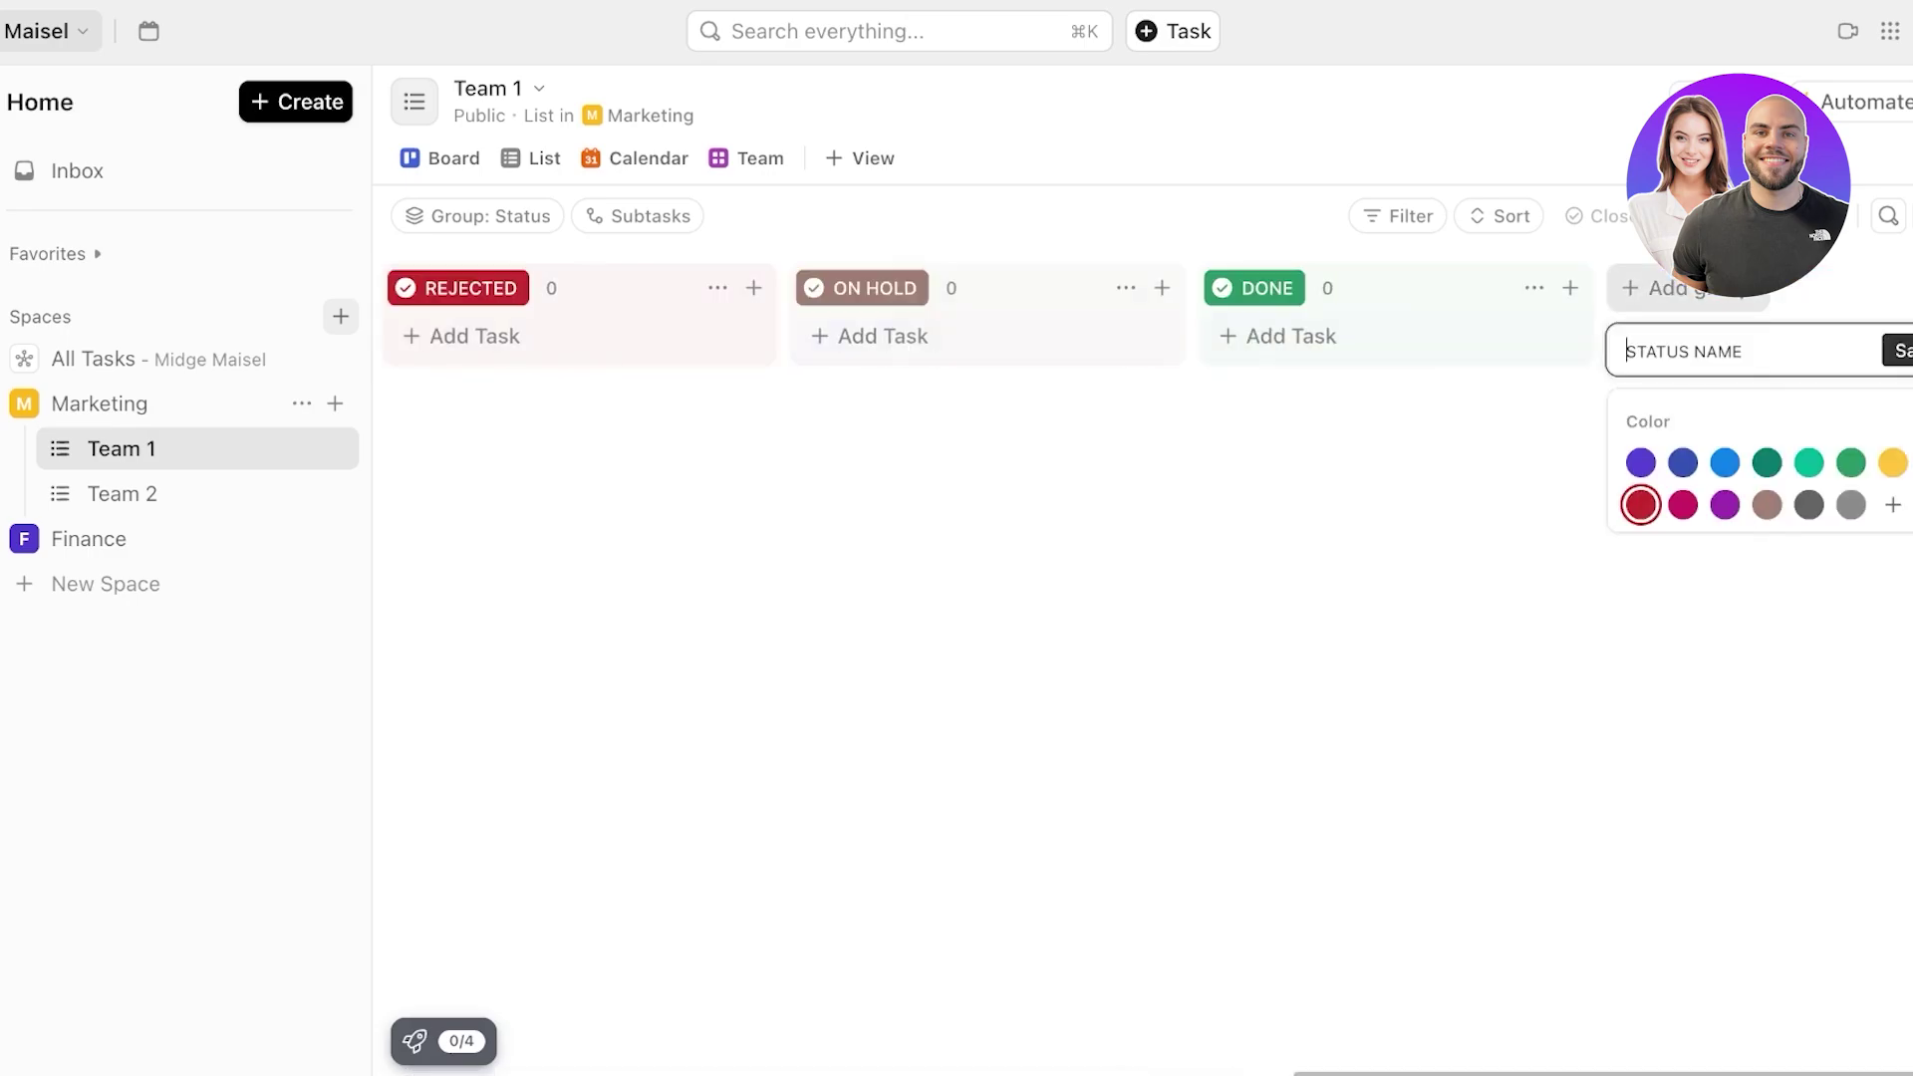
key(Escape)
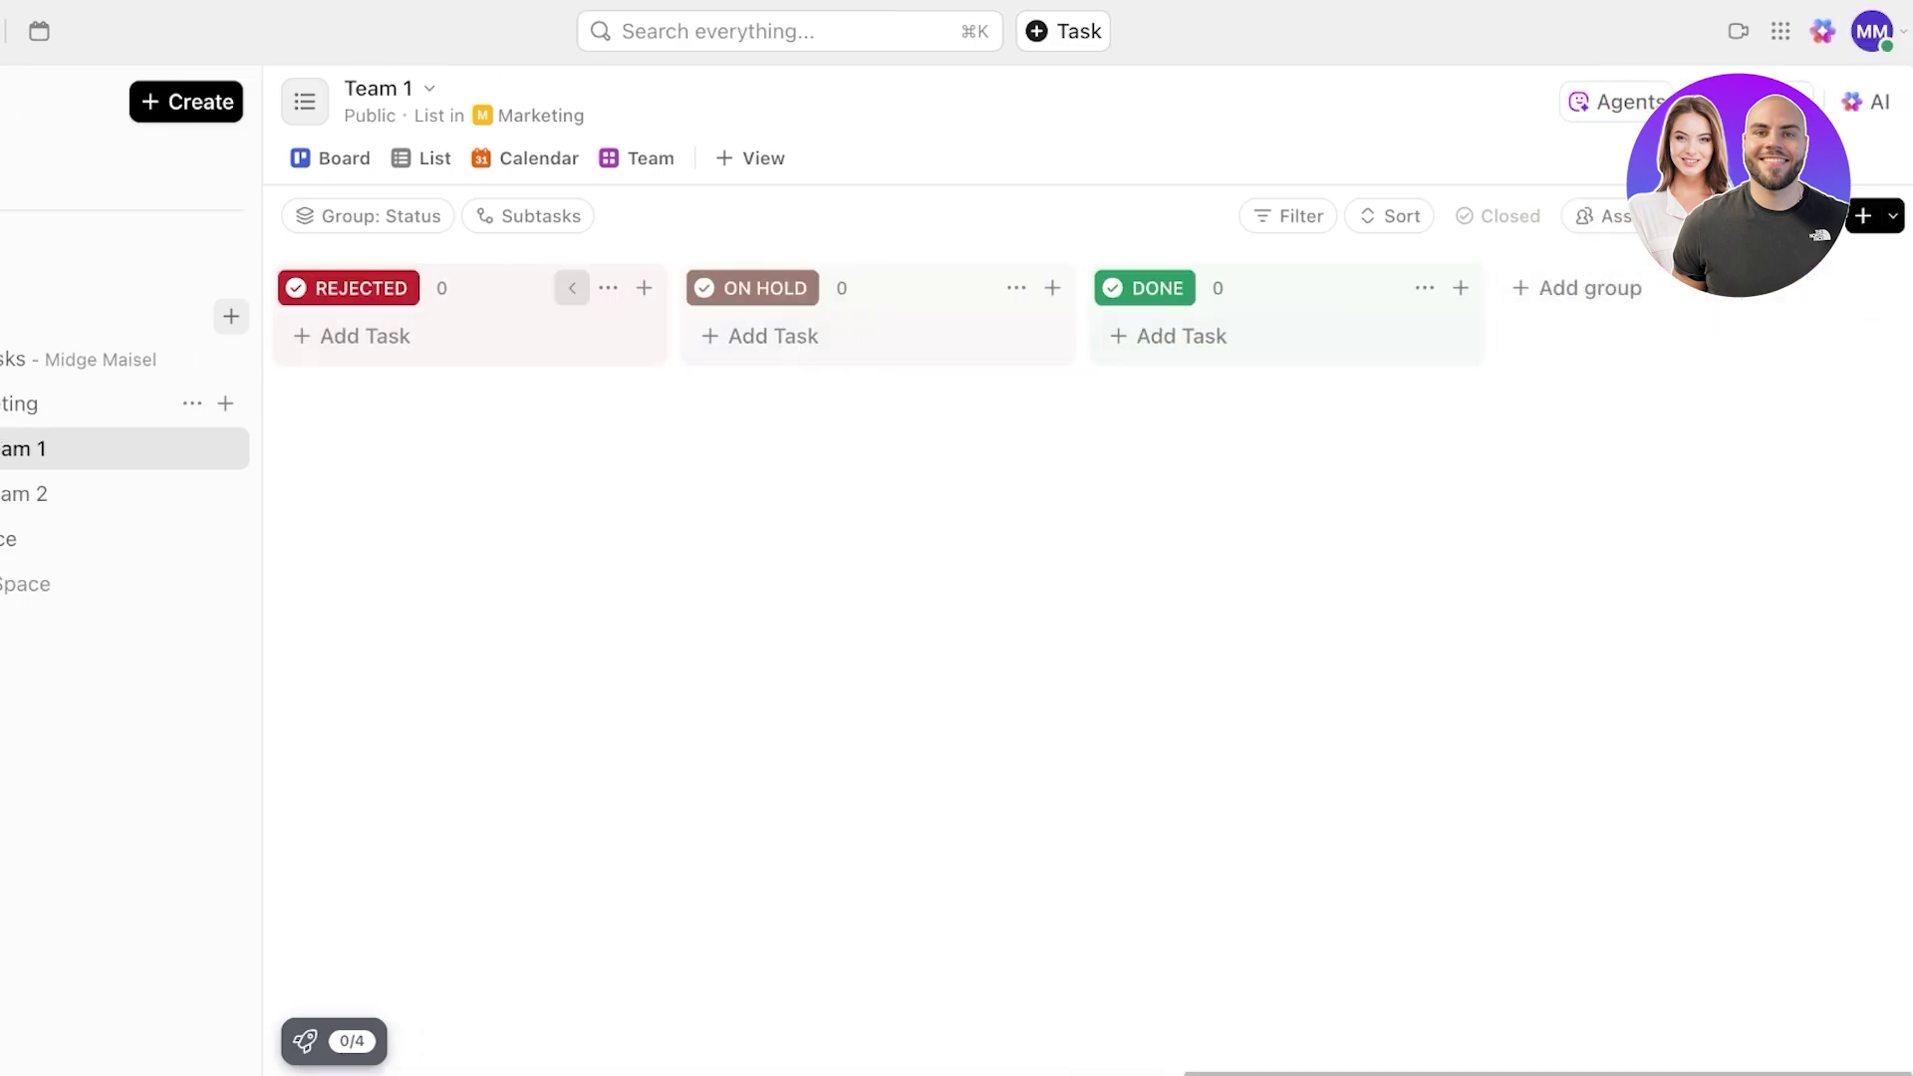
click(1580, 288)
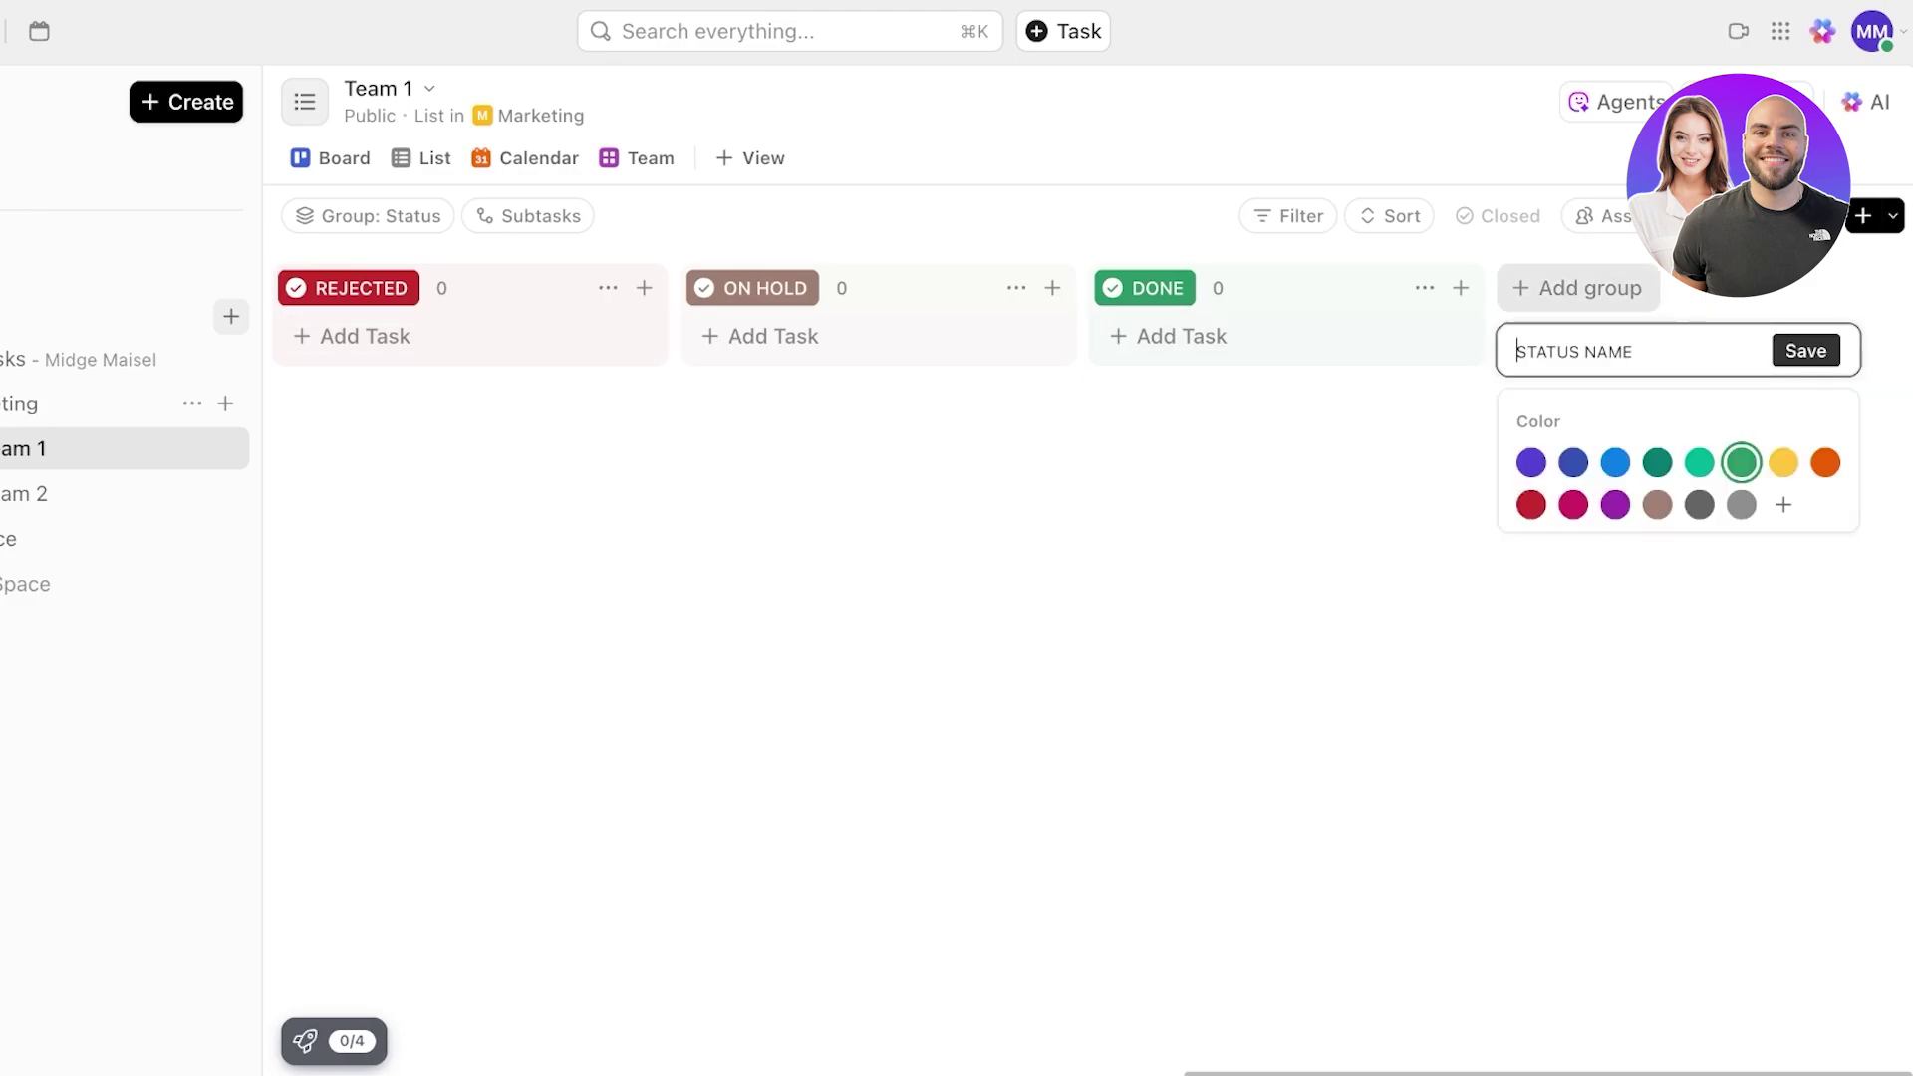
text(Re-do)
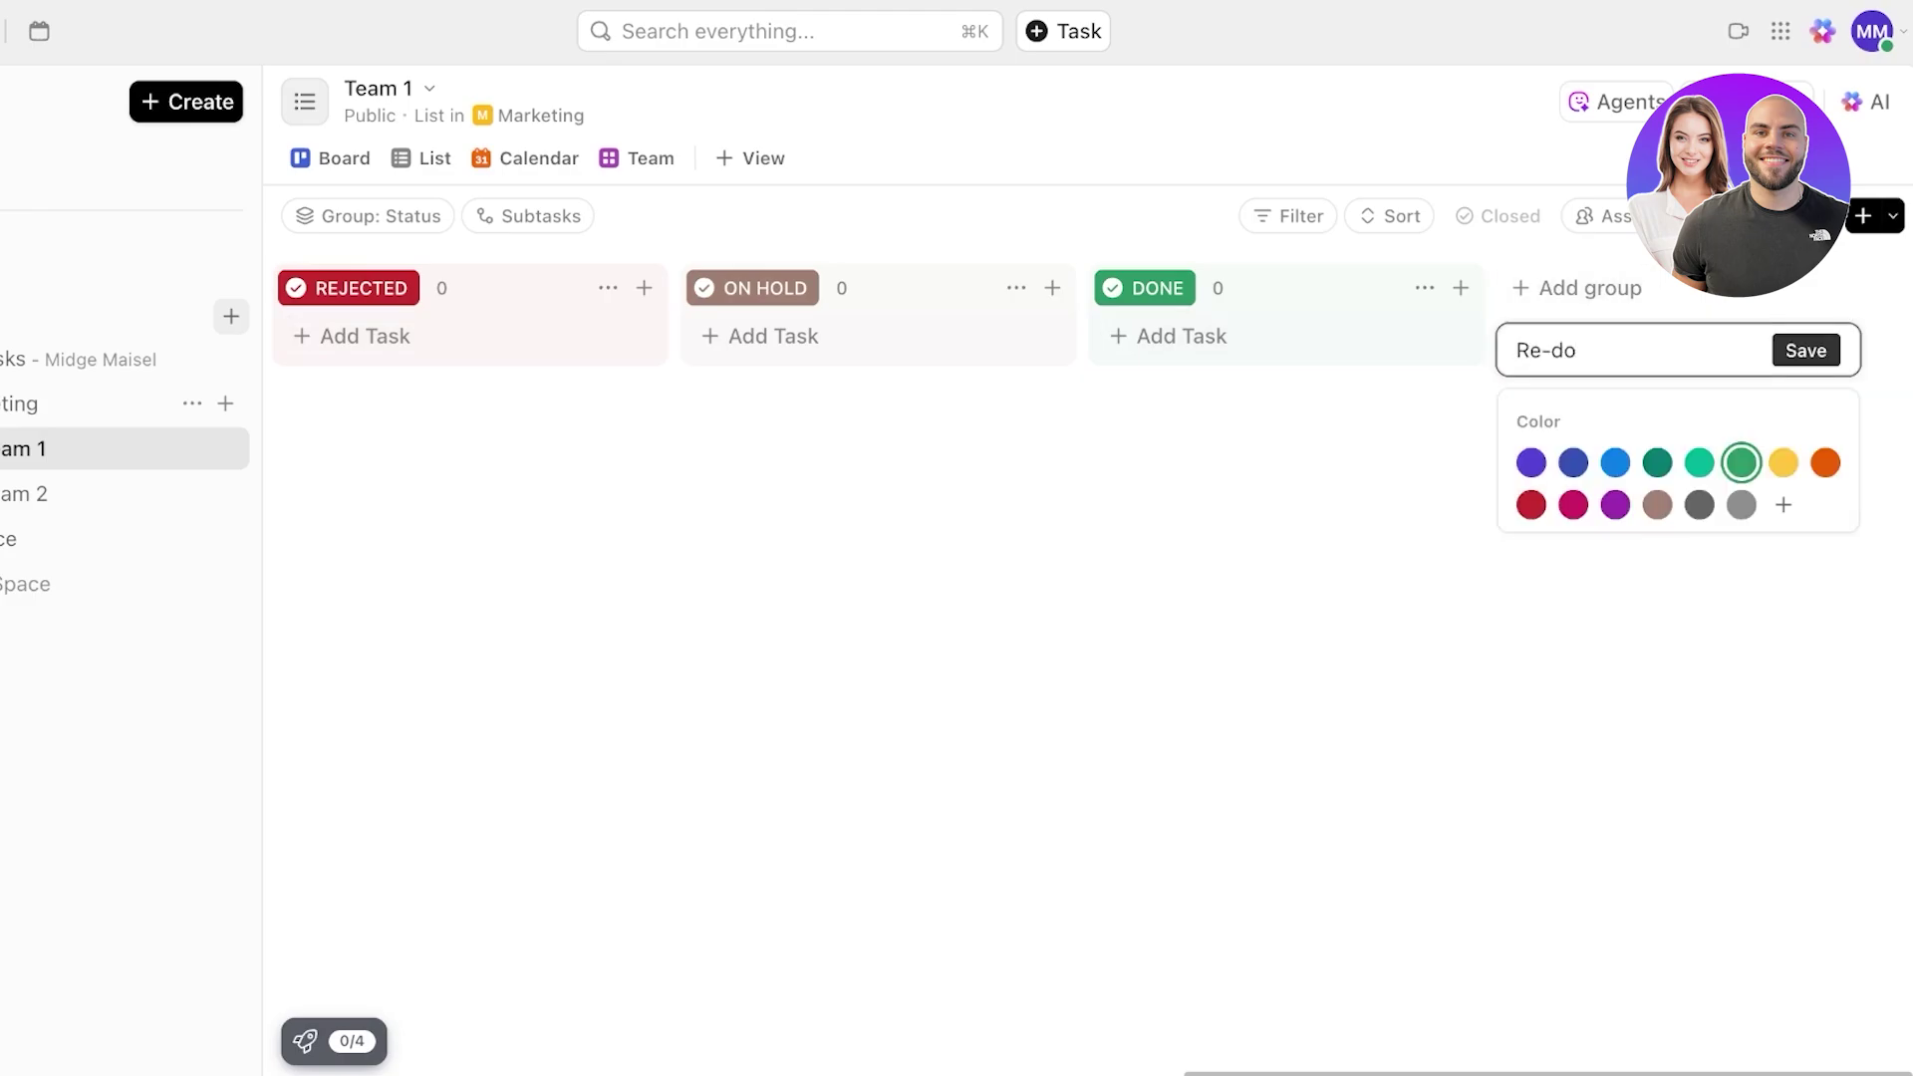
click(1784, 462)
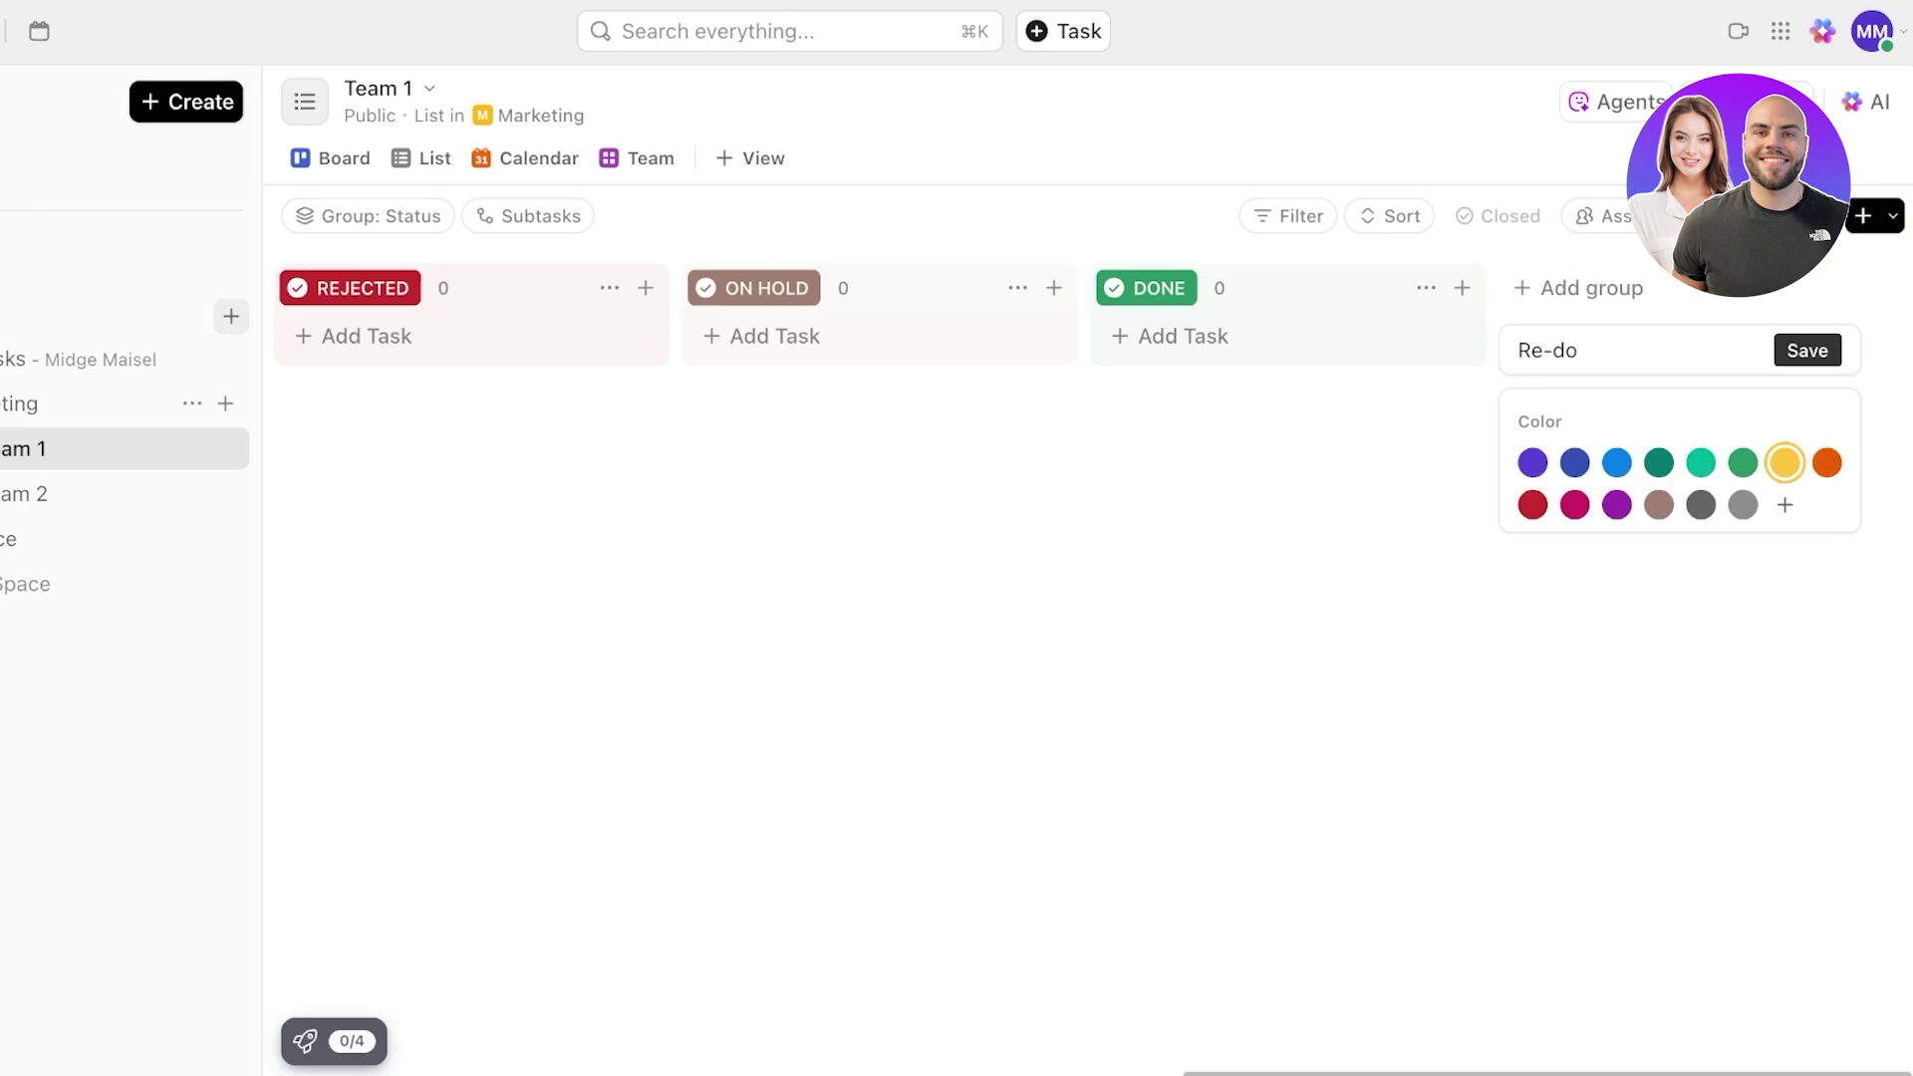
click(1808, 350)
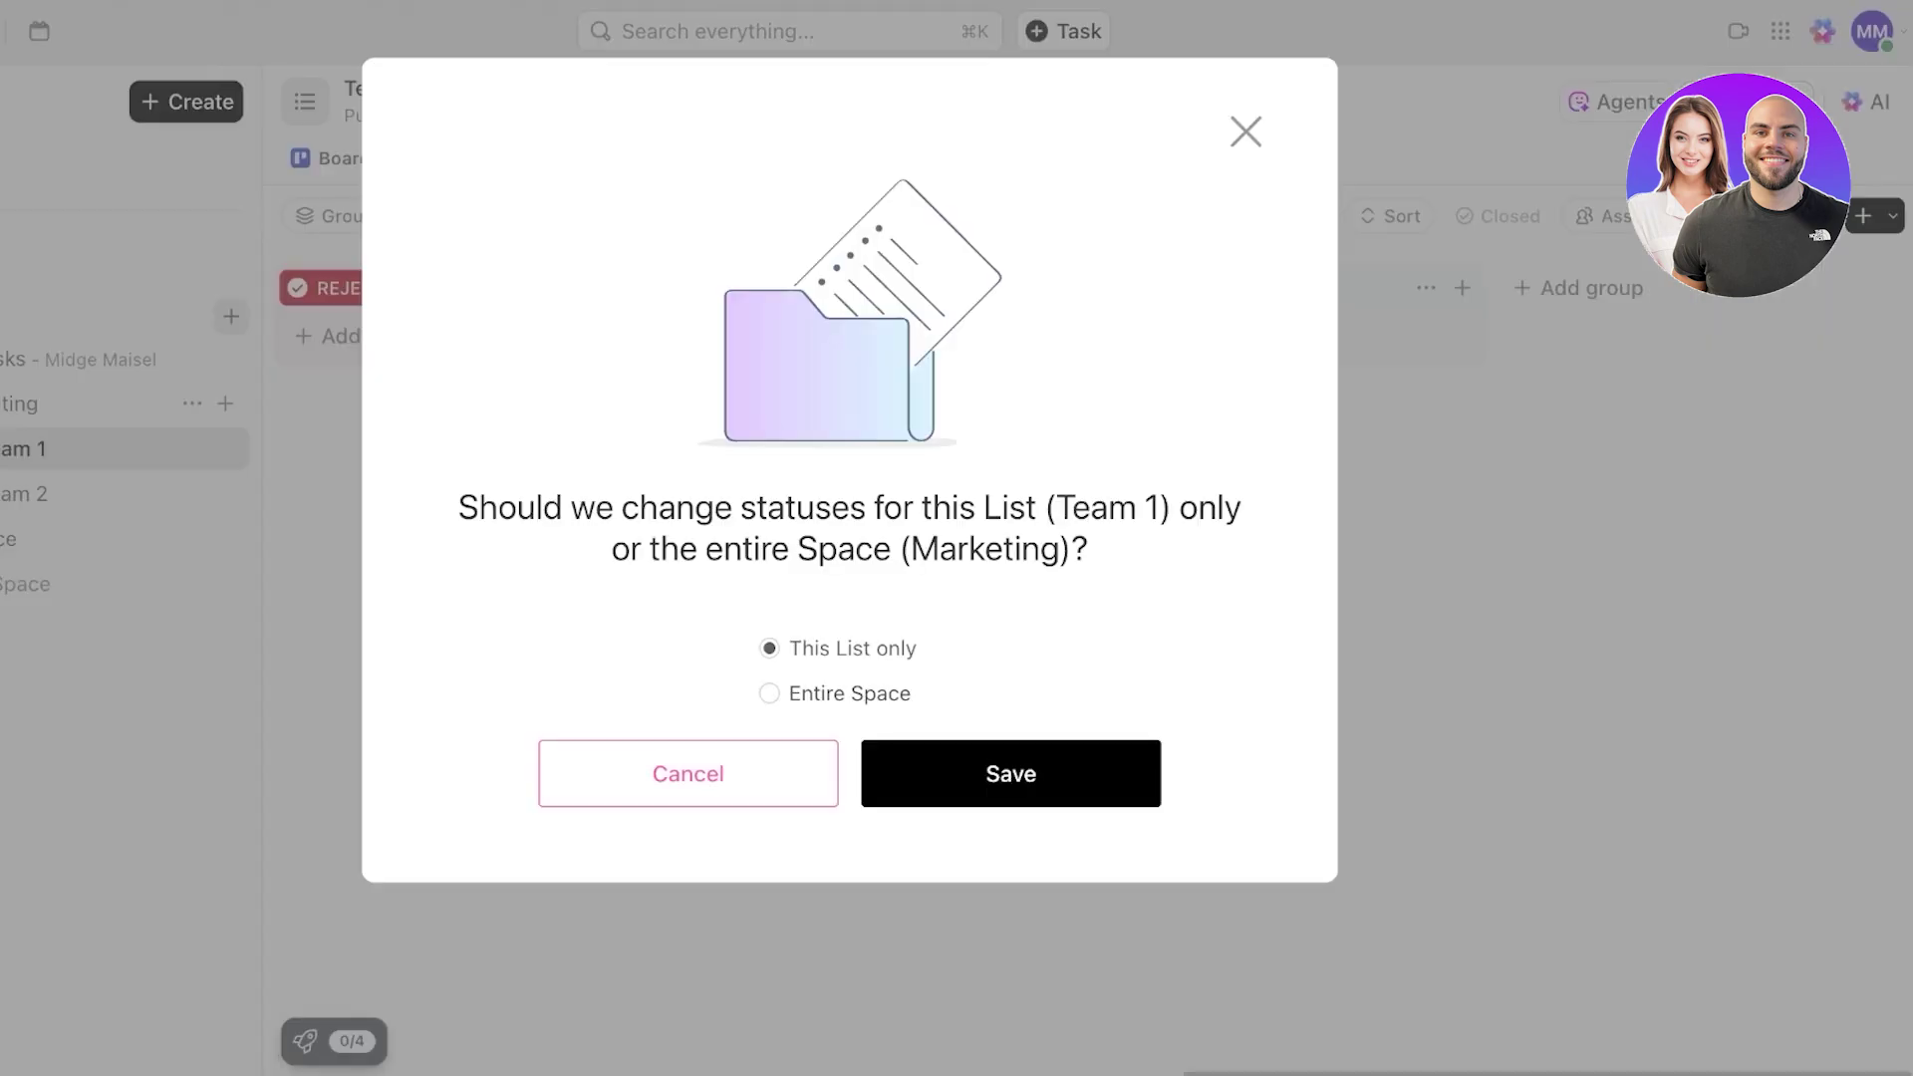
- Apply the new Re-do status to the entire Marketing space and confirm
click(871, 694)
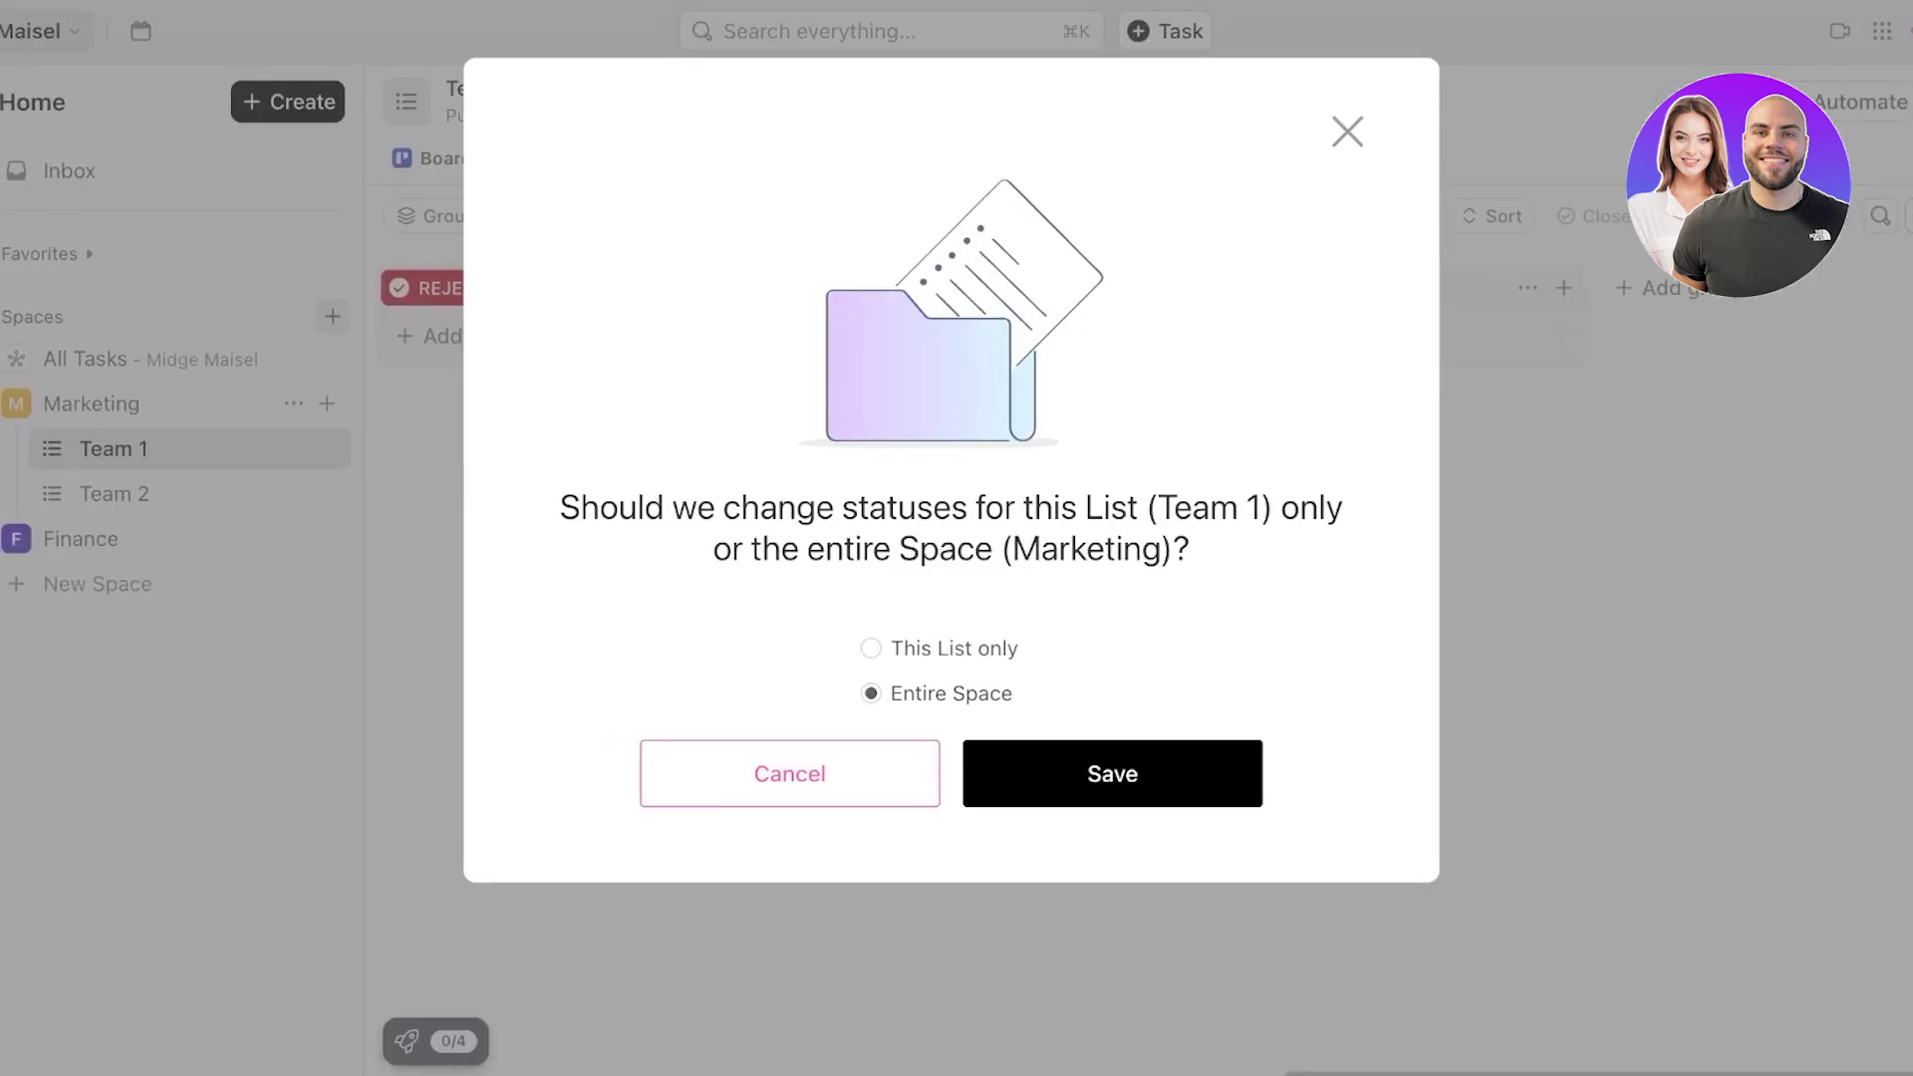
click(871, 649)
click(871, 694)
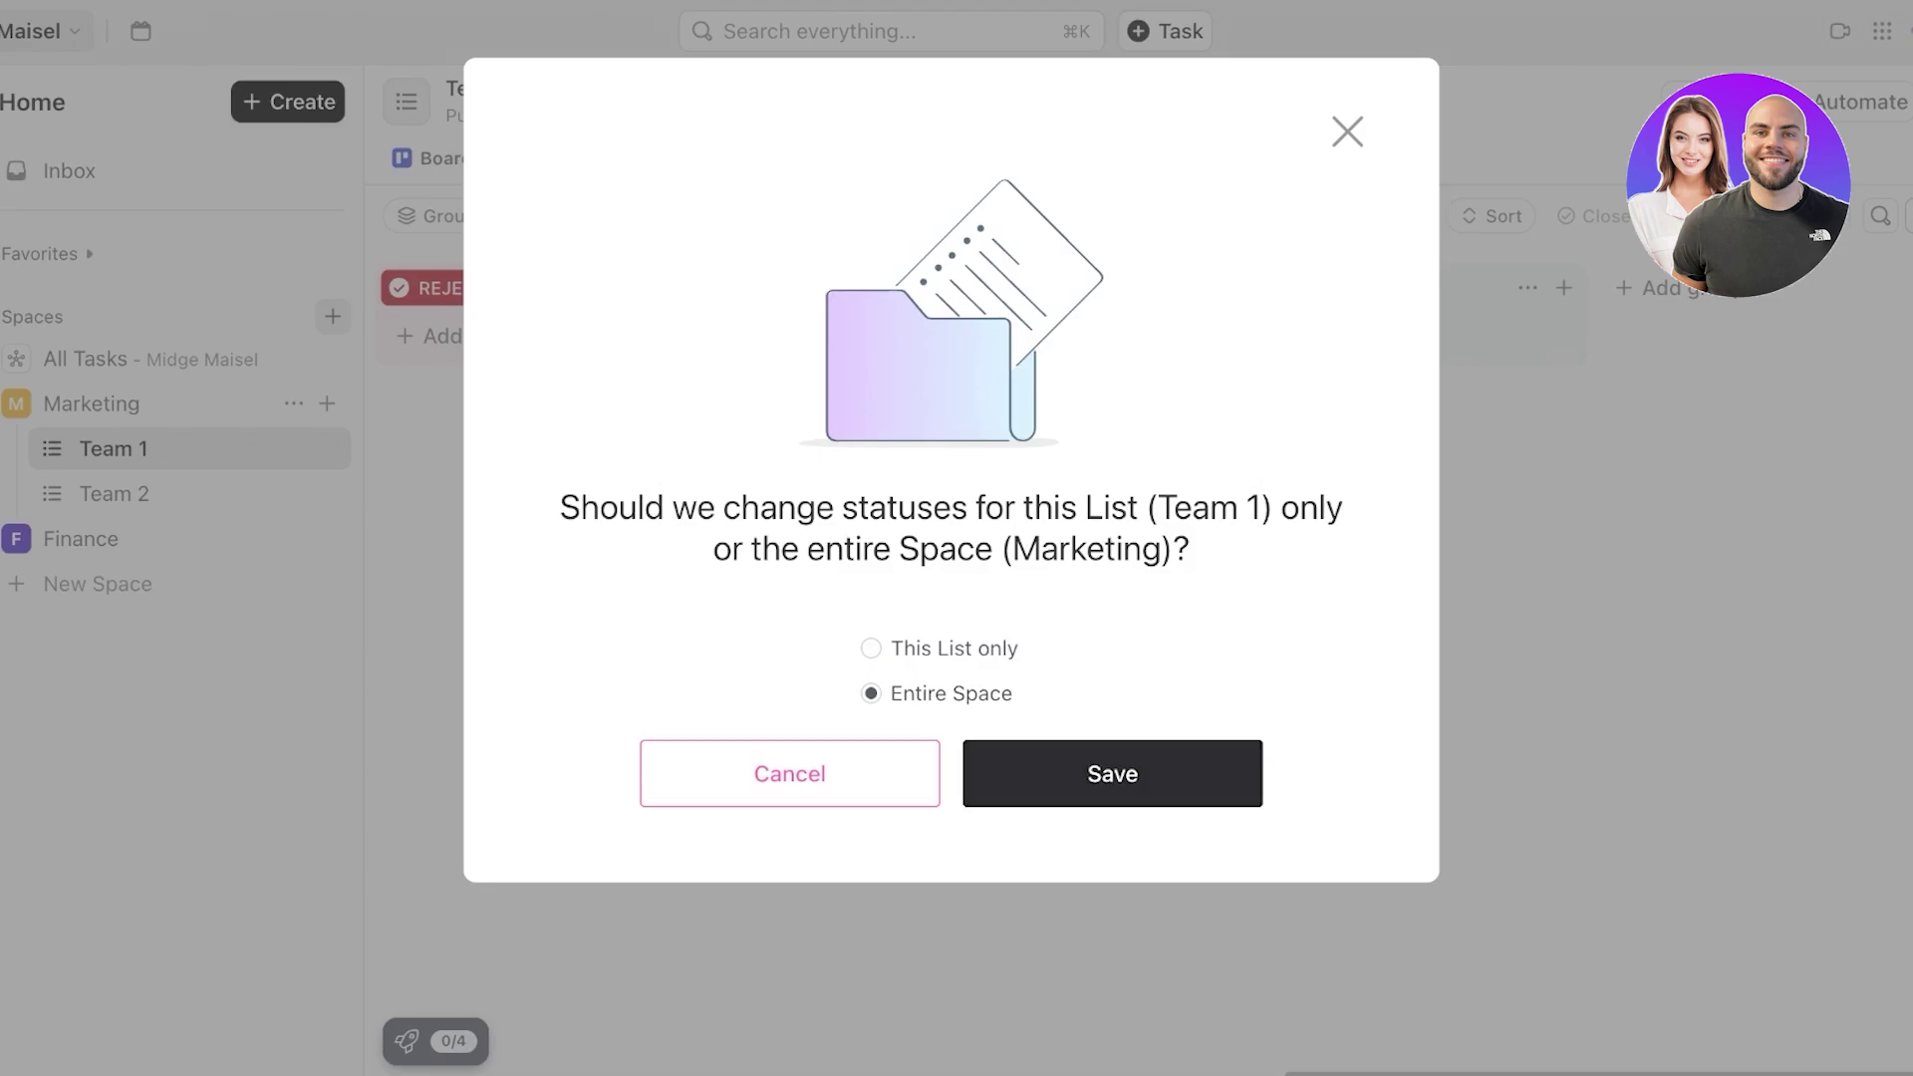
click(1112, 775)
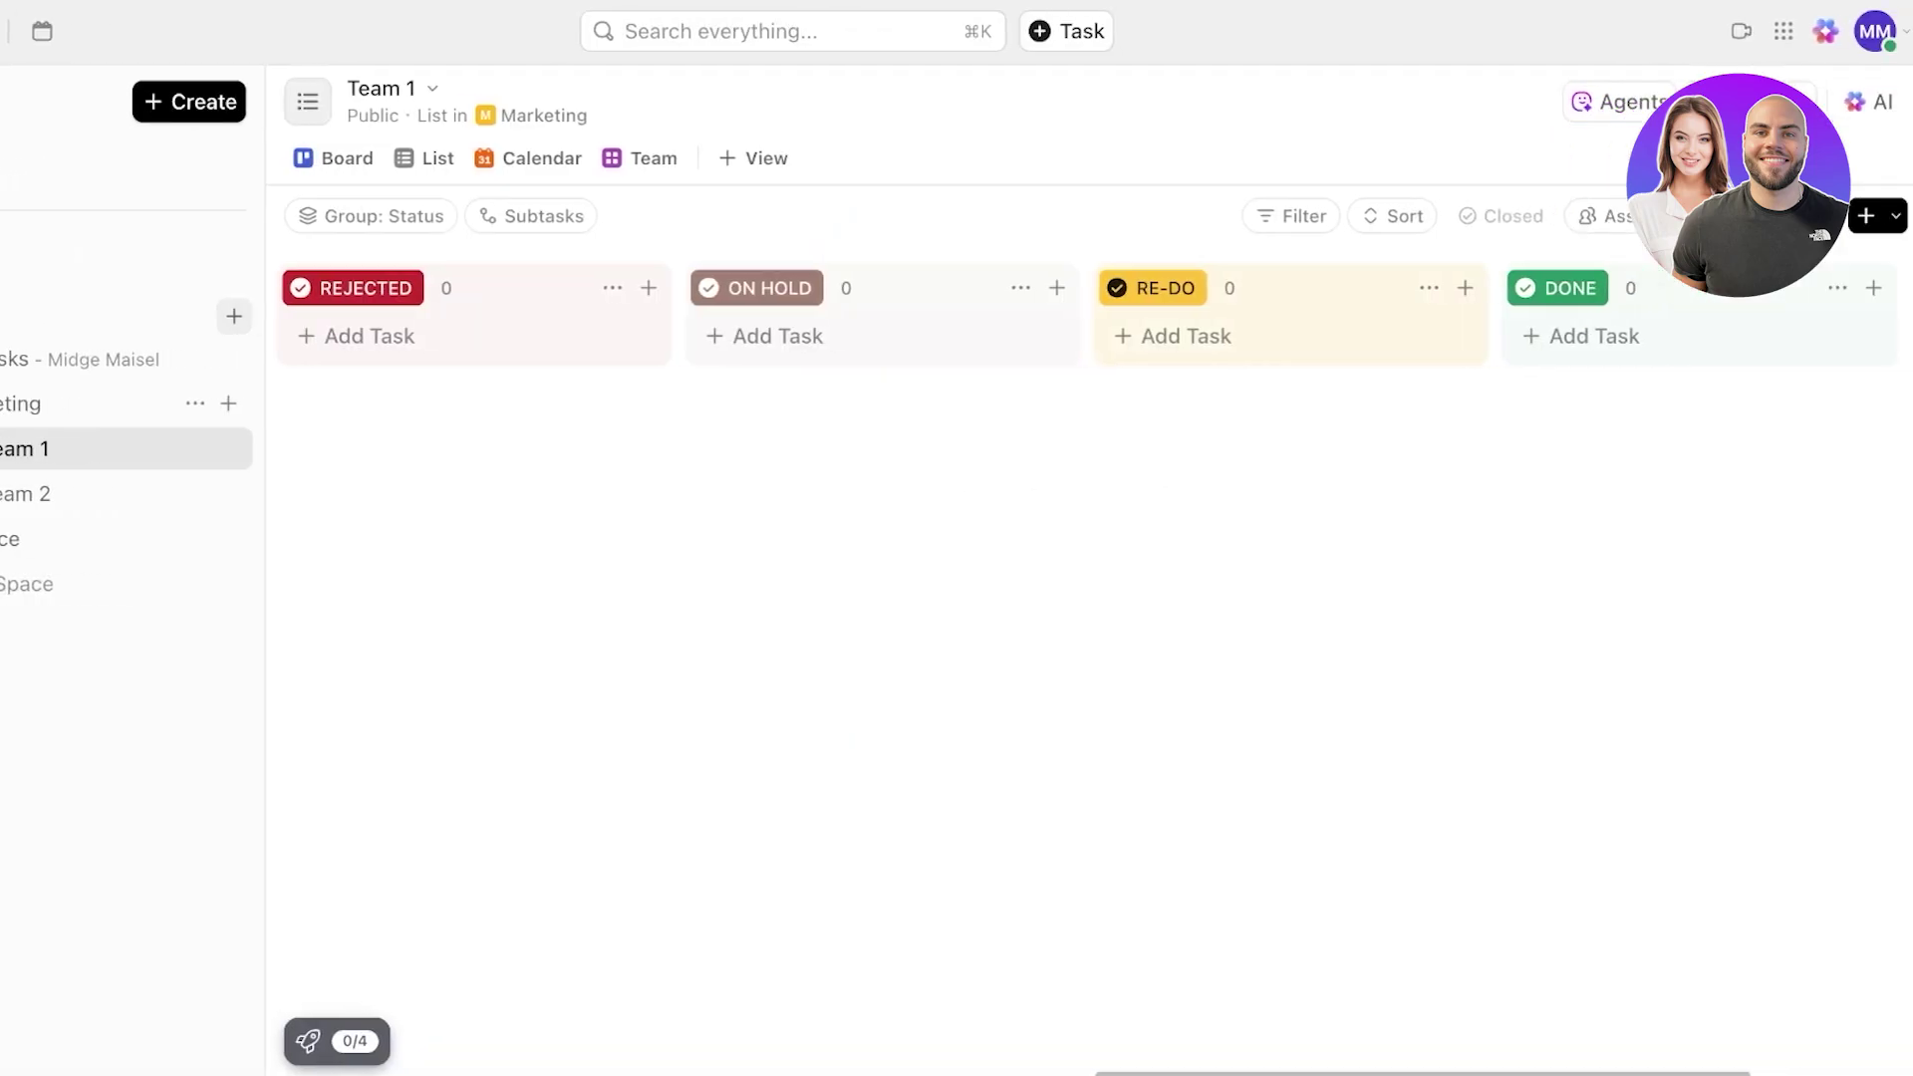
- Collapse and re-expand the RE-DO column, then discard an empty RE-DO task form
scroll(1089, 618, right, 4)
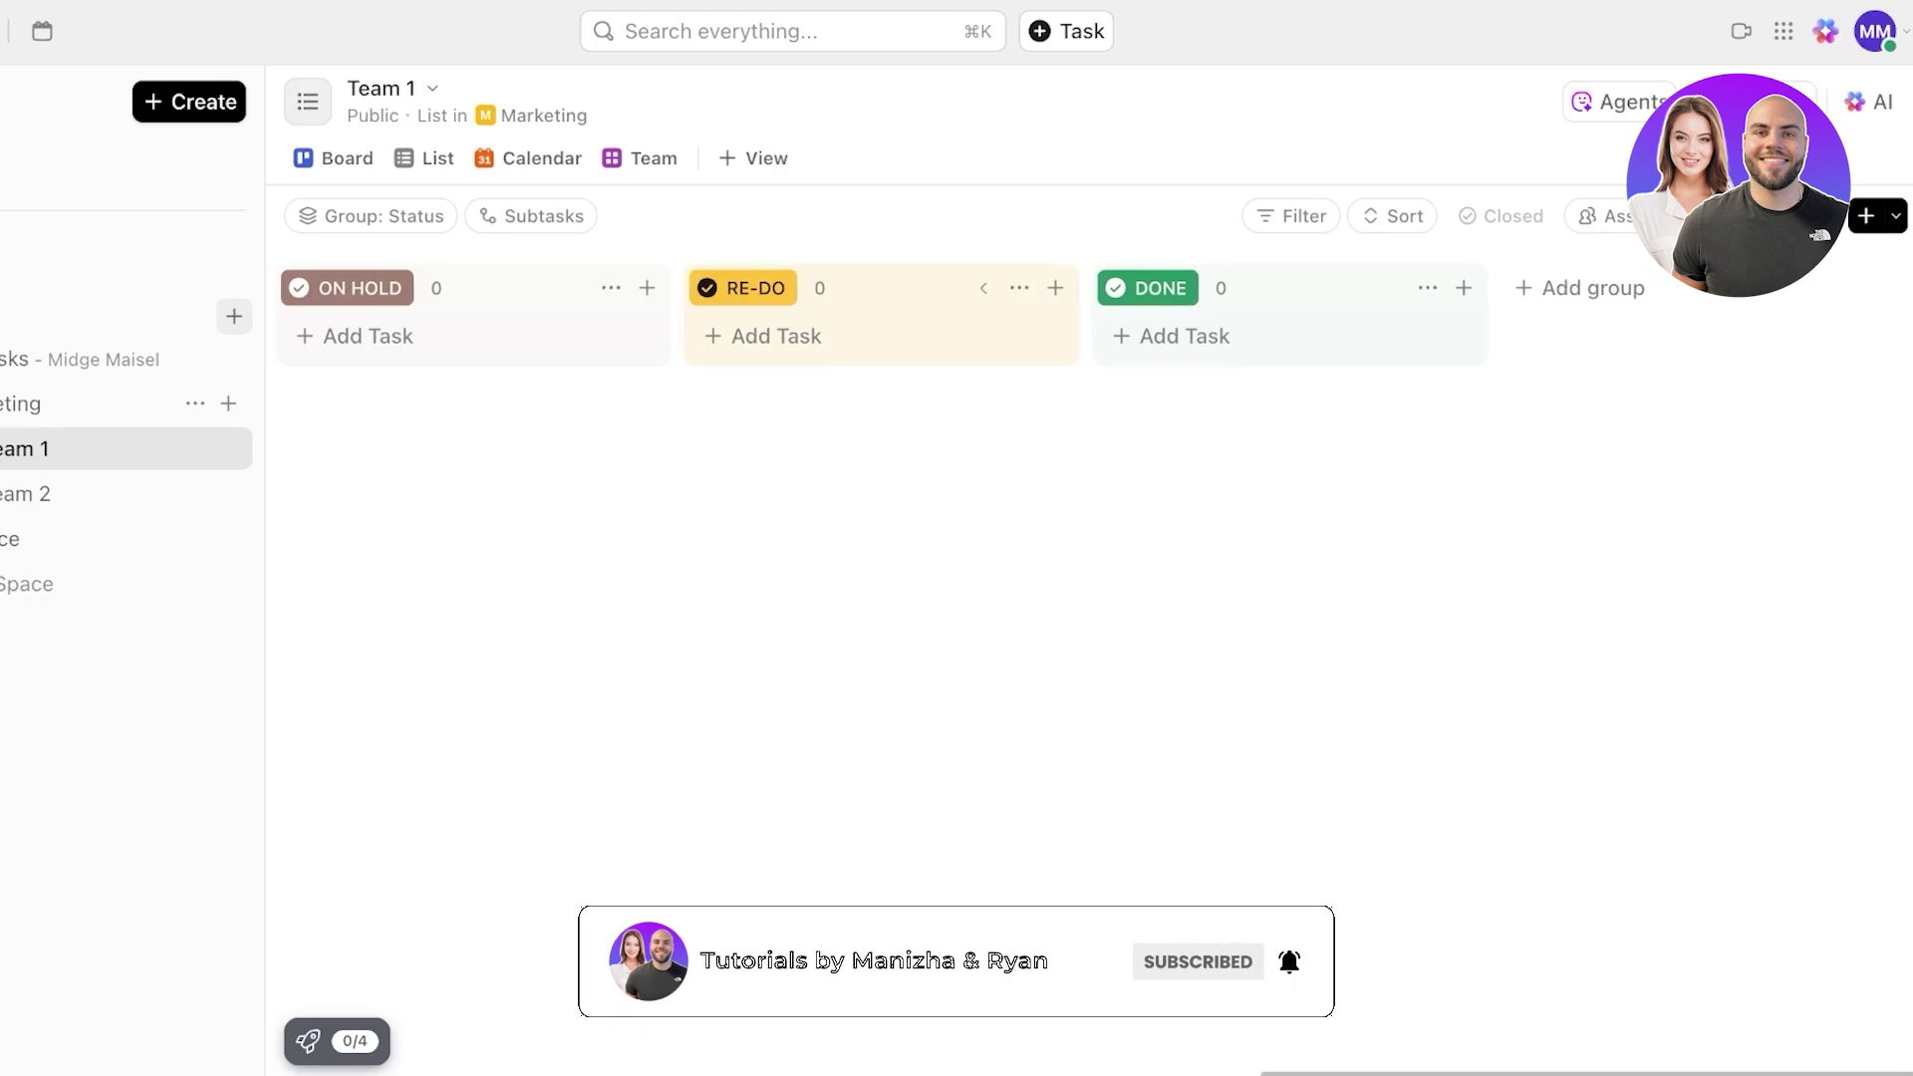
click(983, 288)
click(1055, 333)
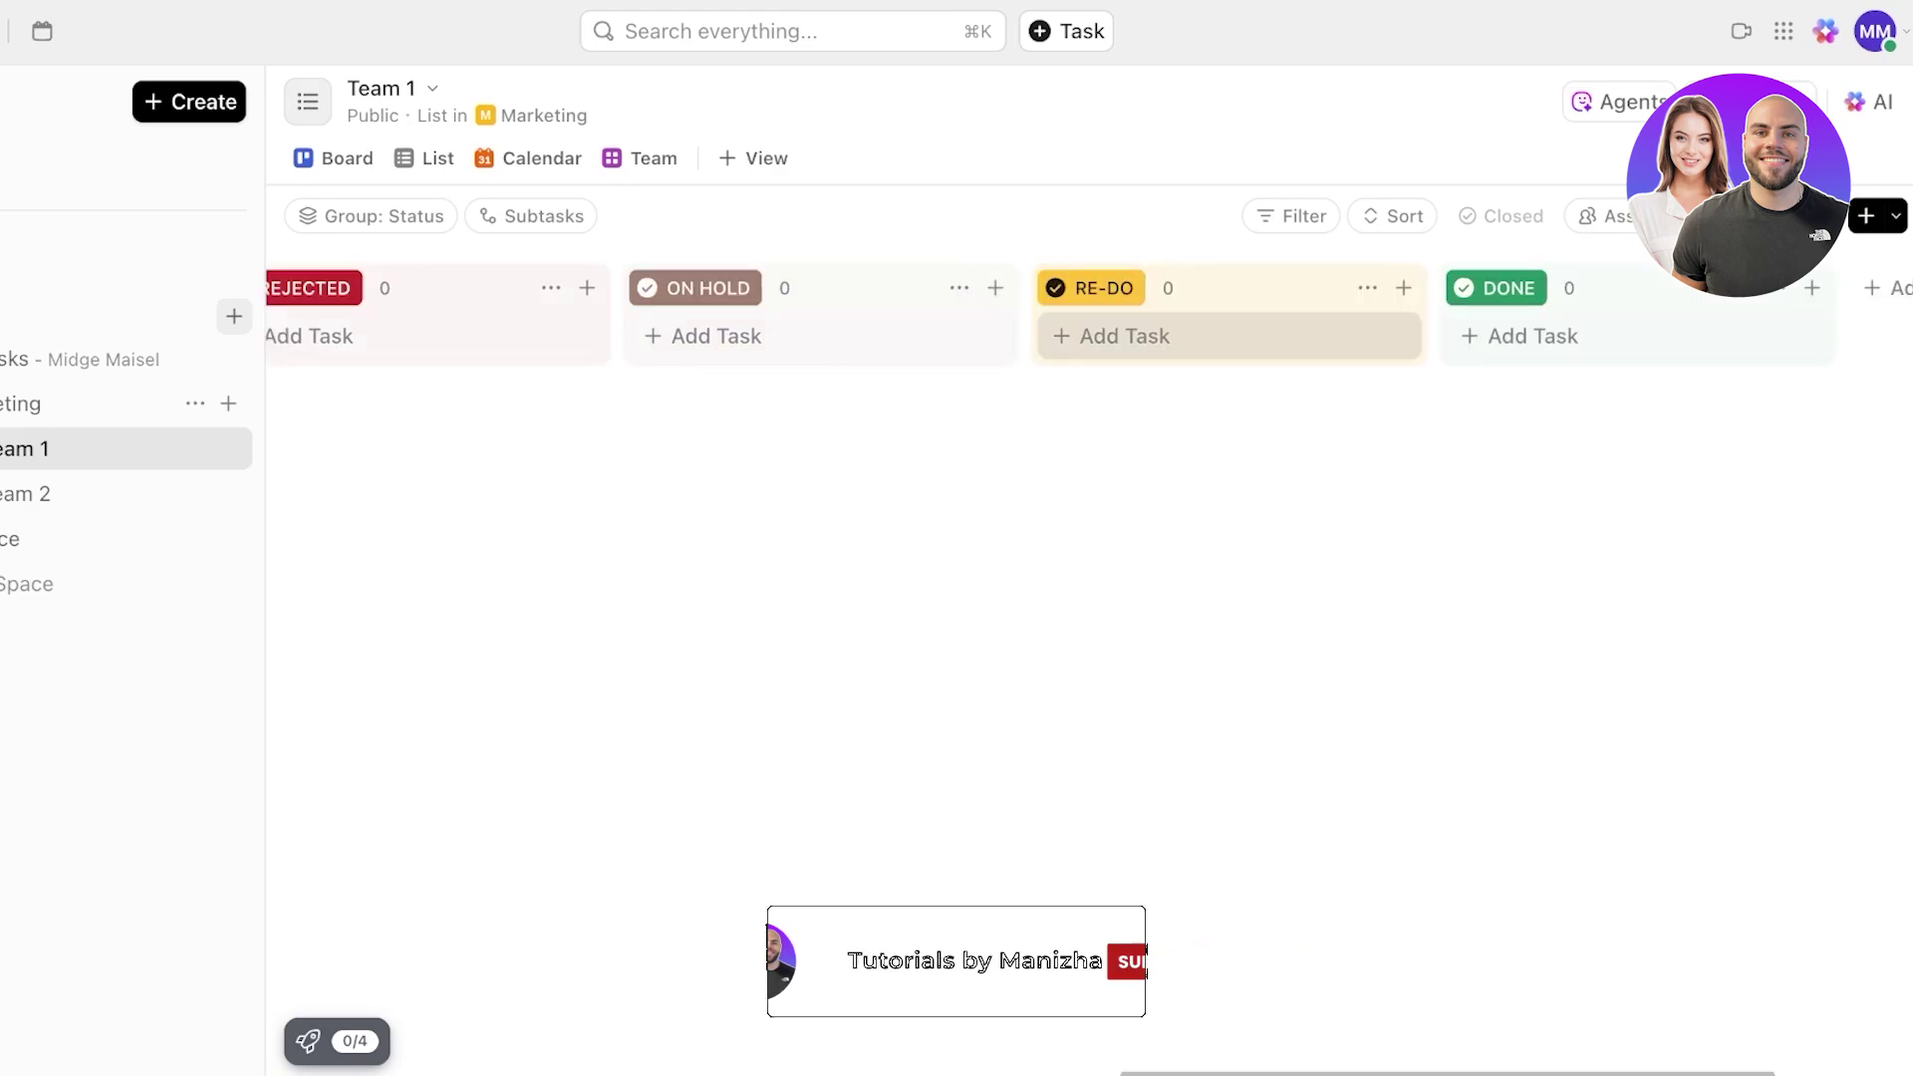
scroll(1251, 290, right, 1)
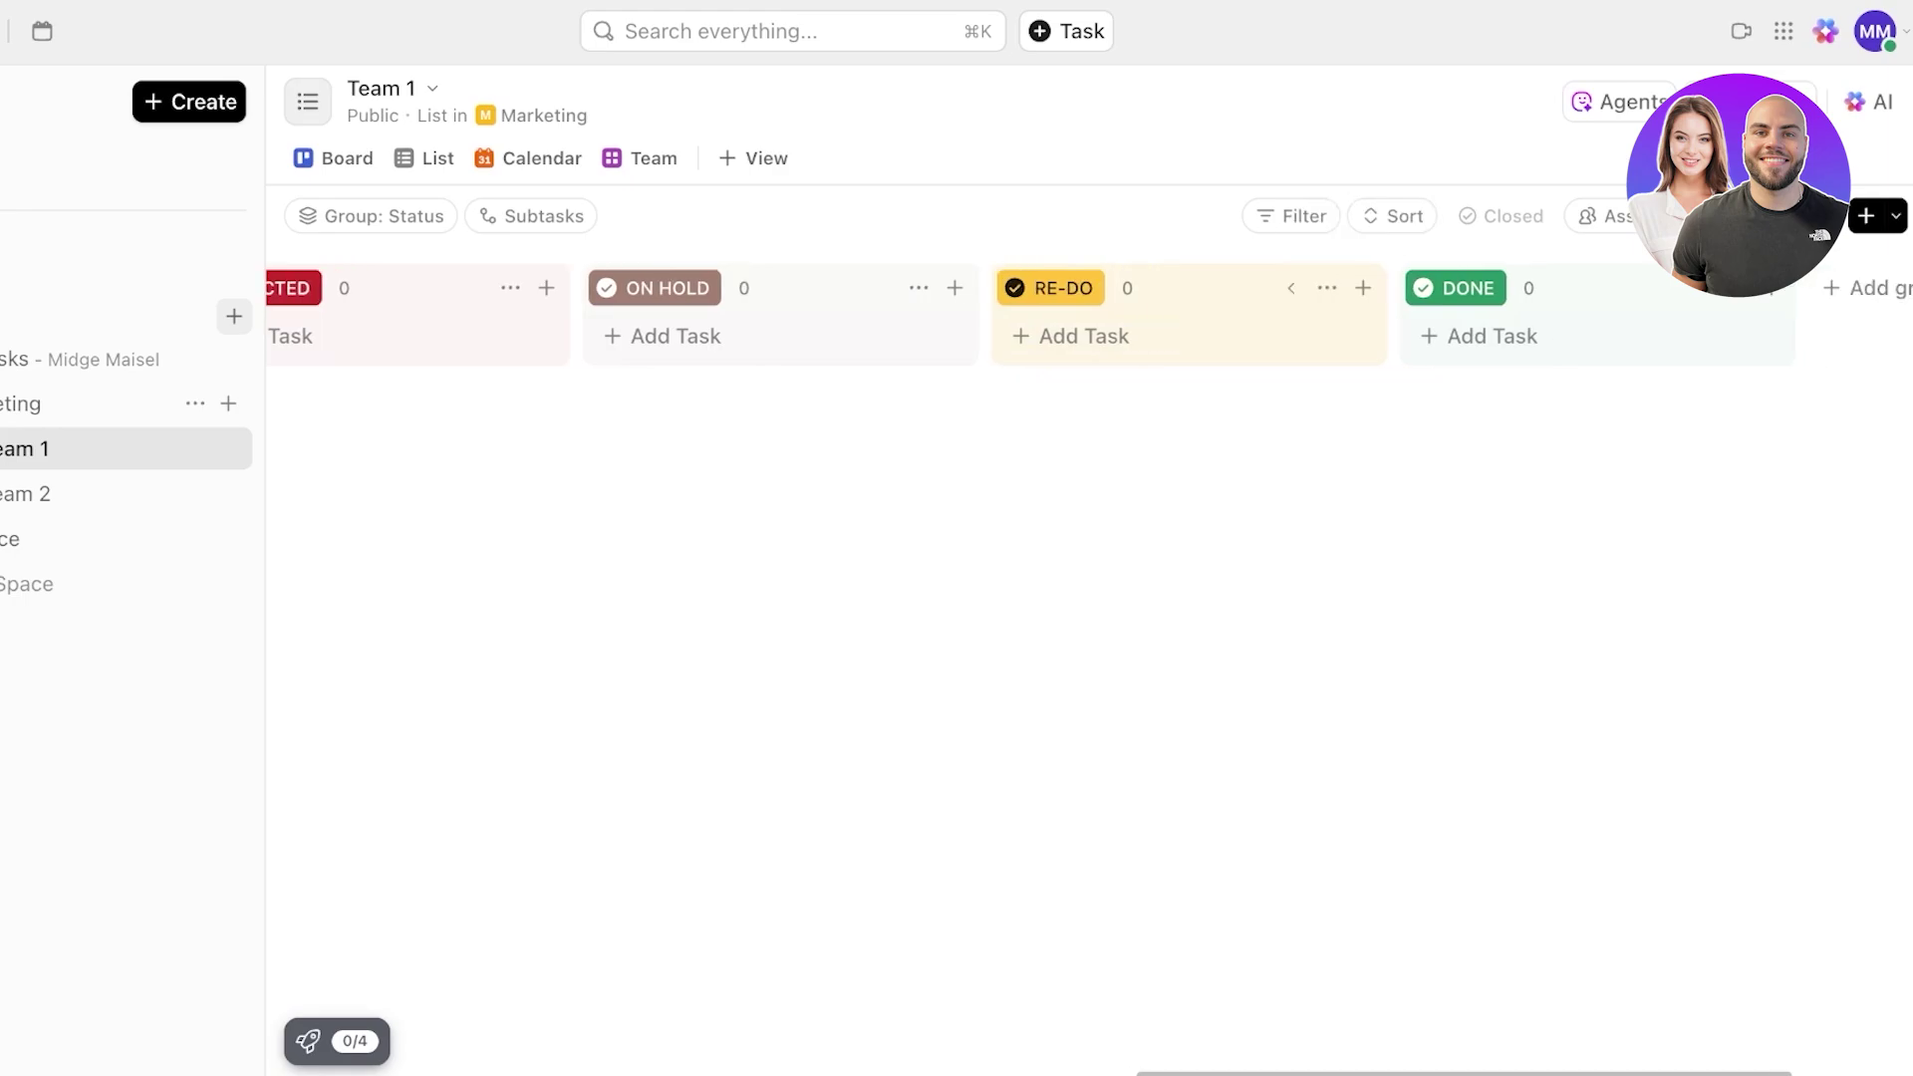
scroll(1256, 299, right, 2)
scroll(1256, 299, left, 5)
scroll(1256, 299, right, 5)
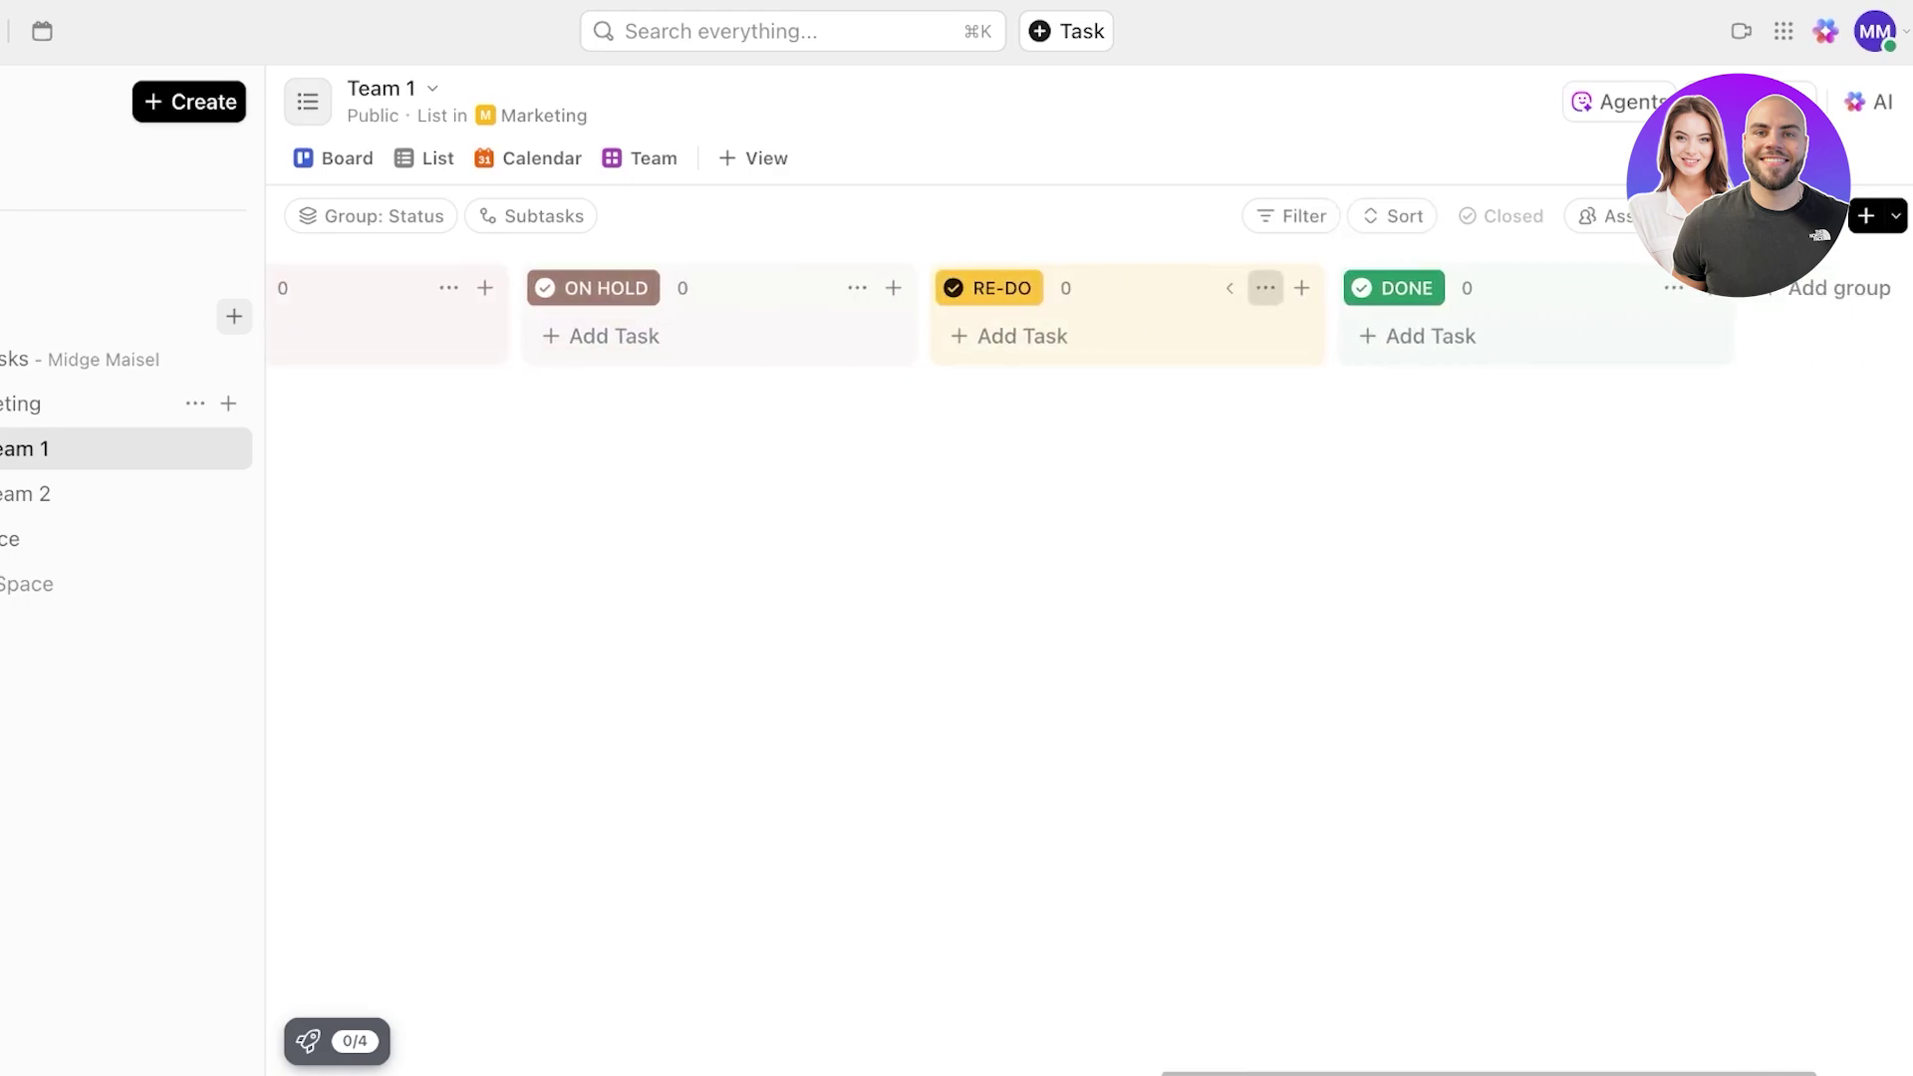
click(1265, 288)
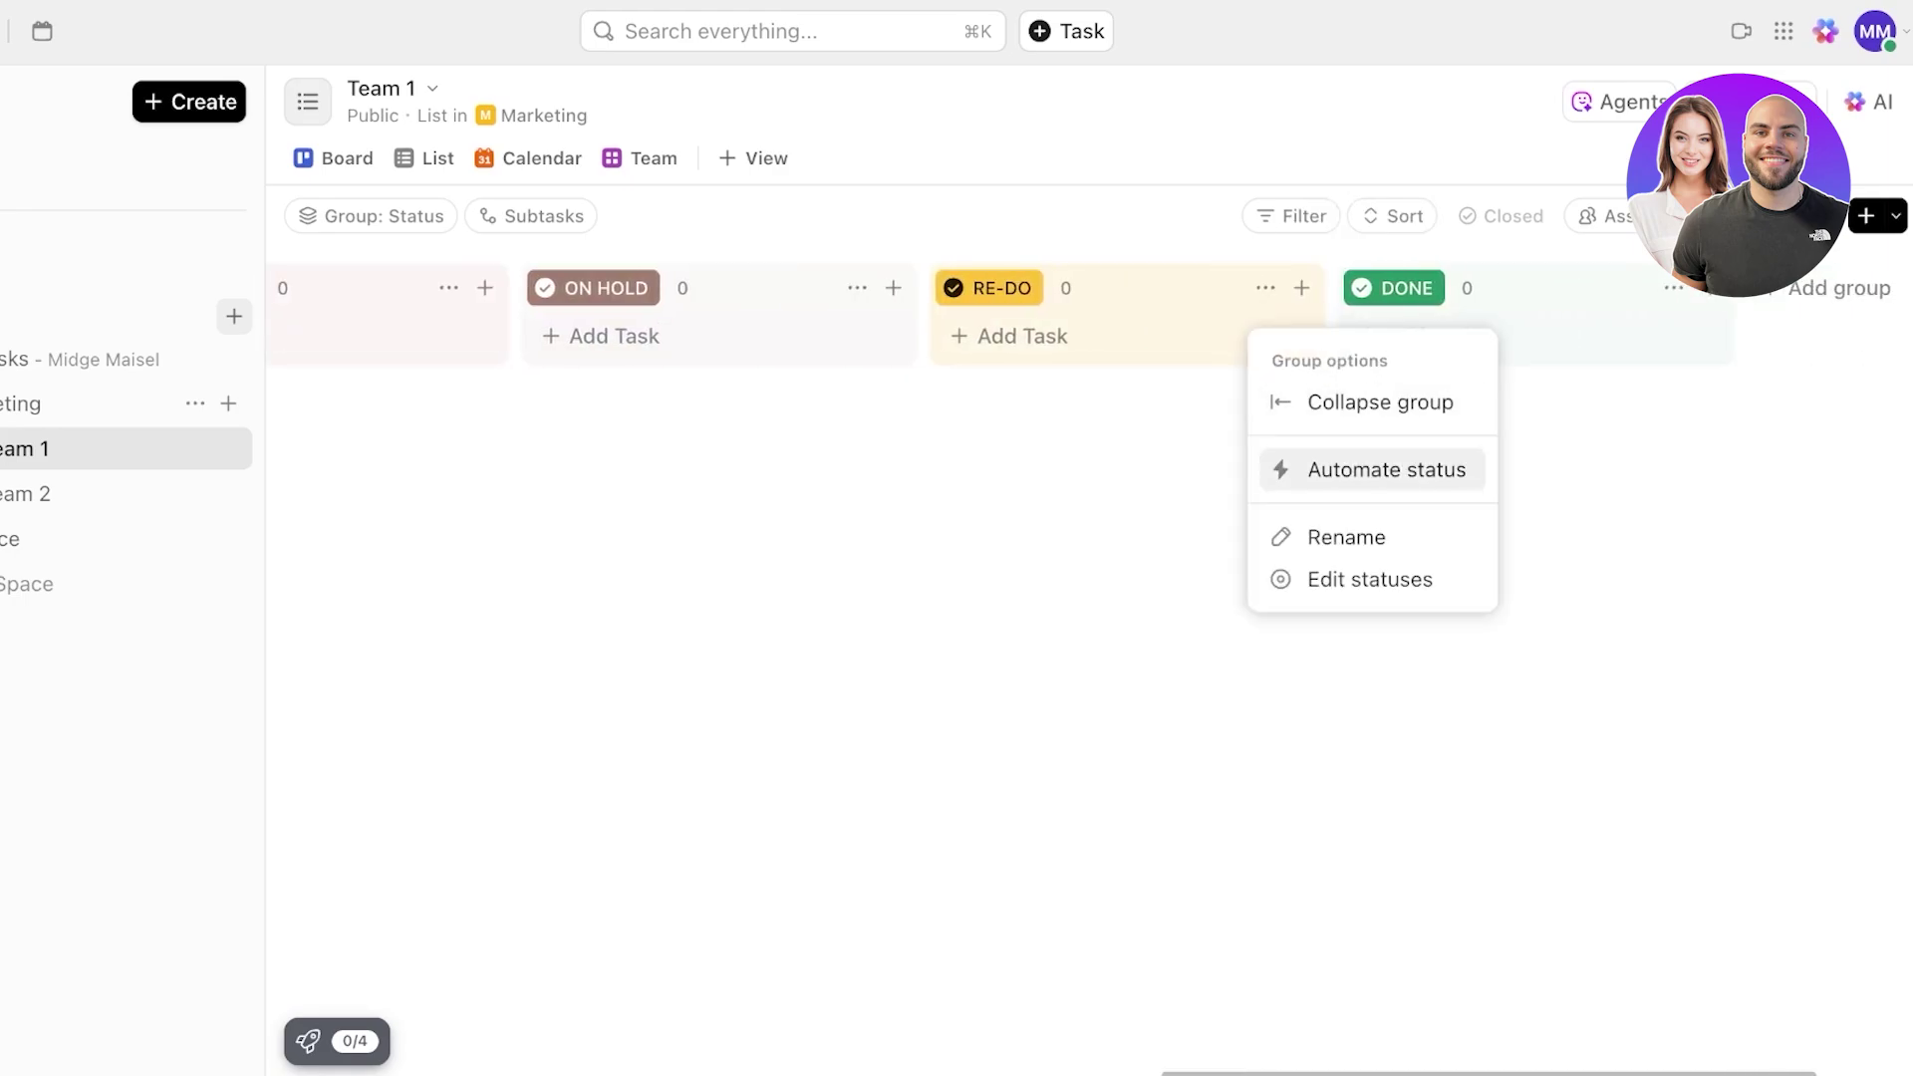
click(1301, 288)
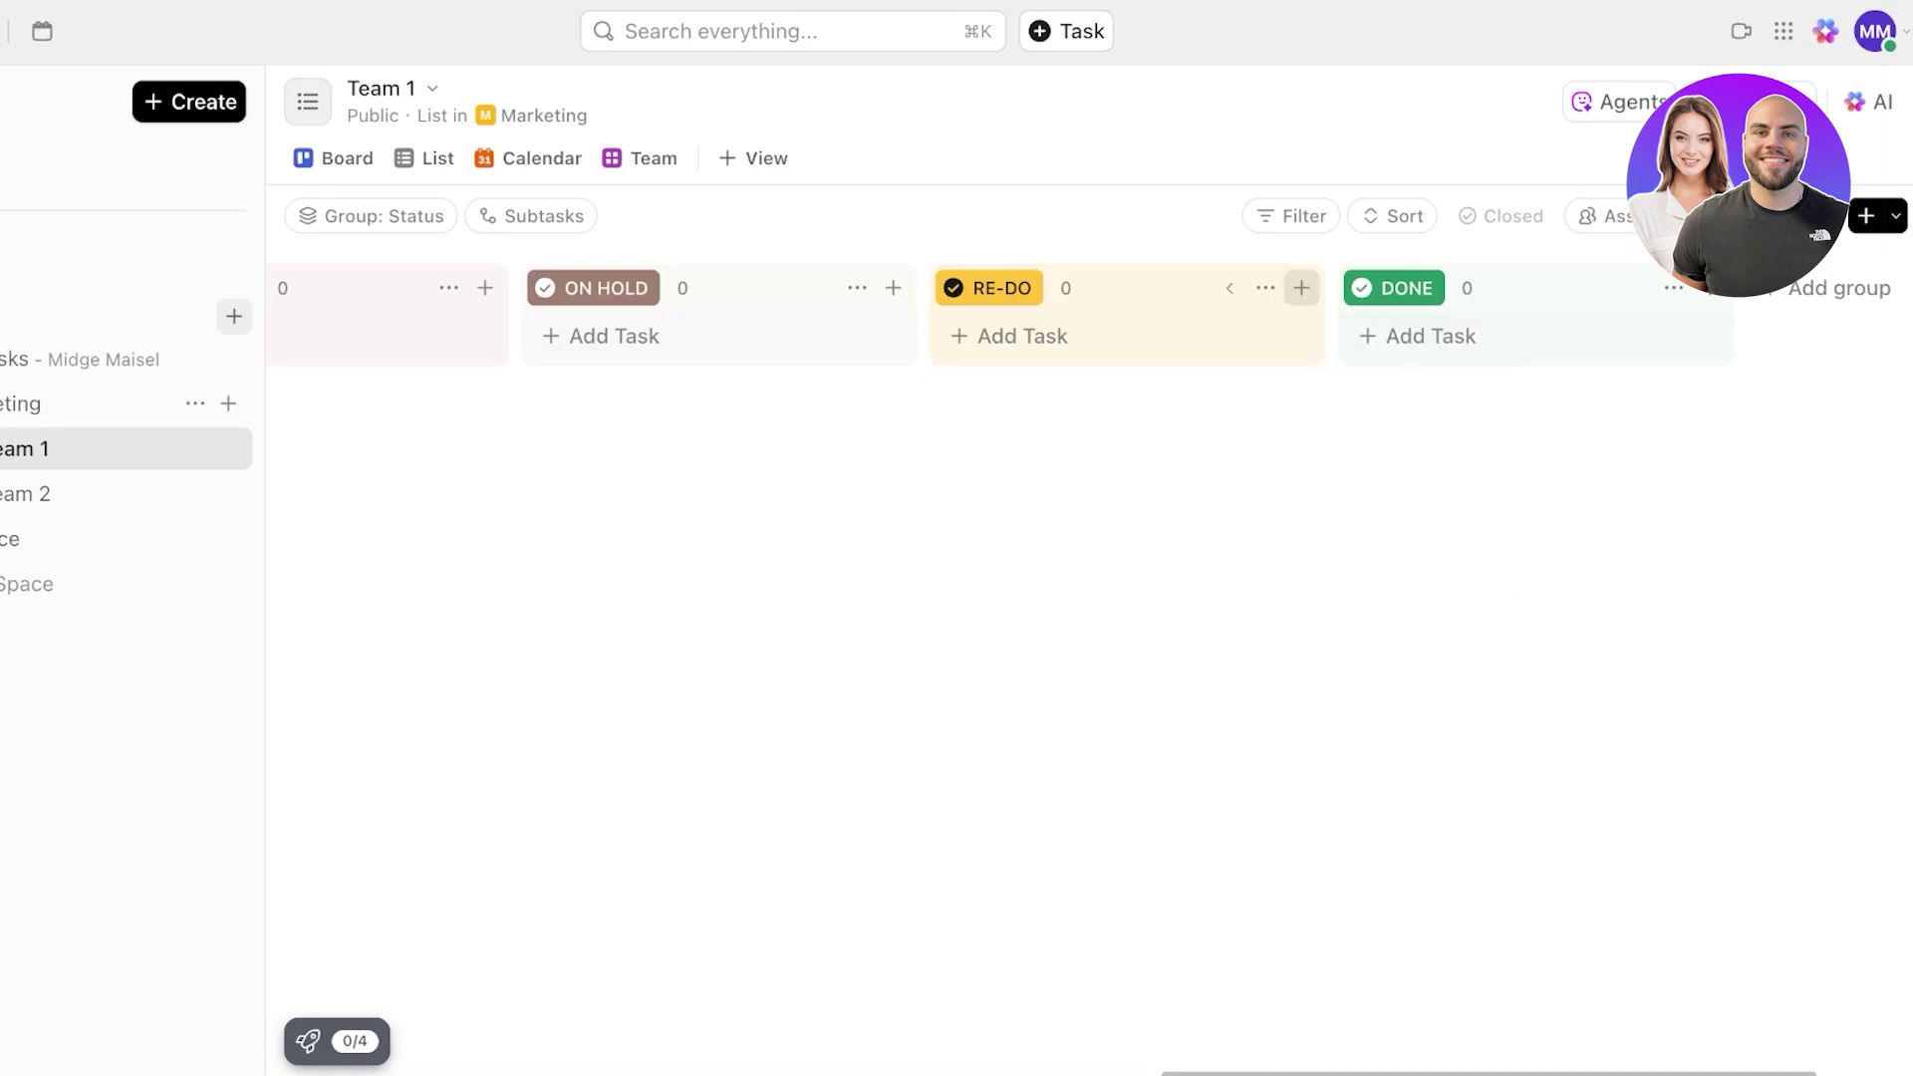
click(1302, 288)
key(Escape)
scroll(1096, 598, left, 10)
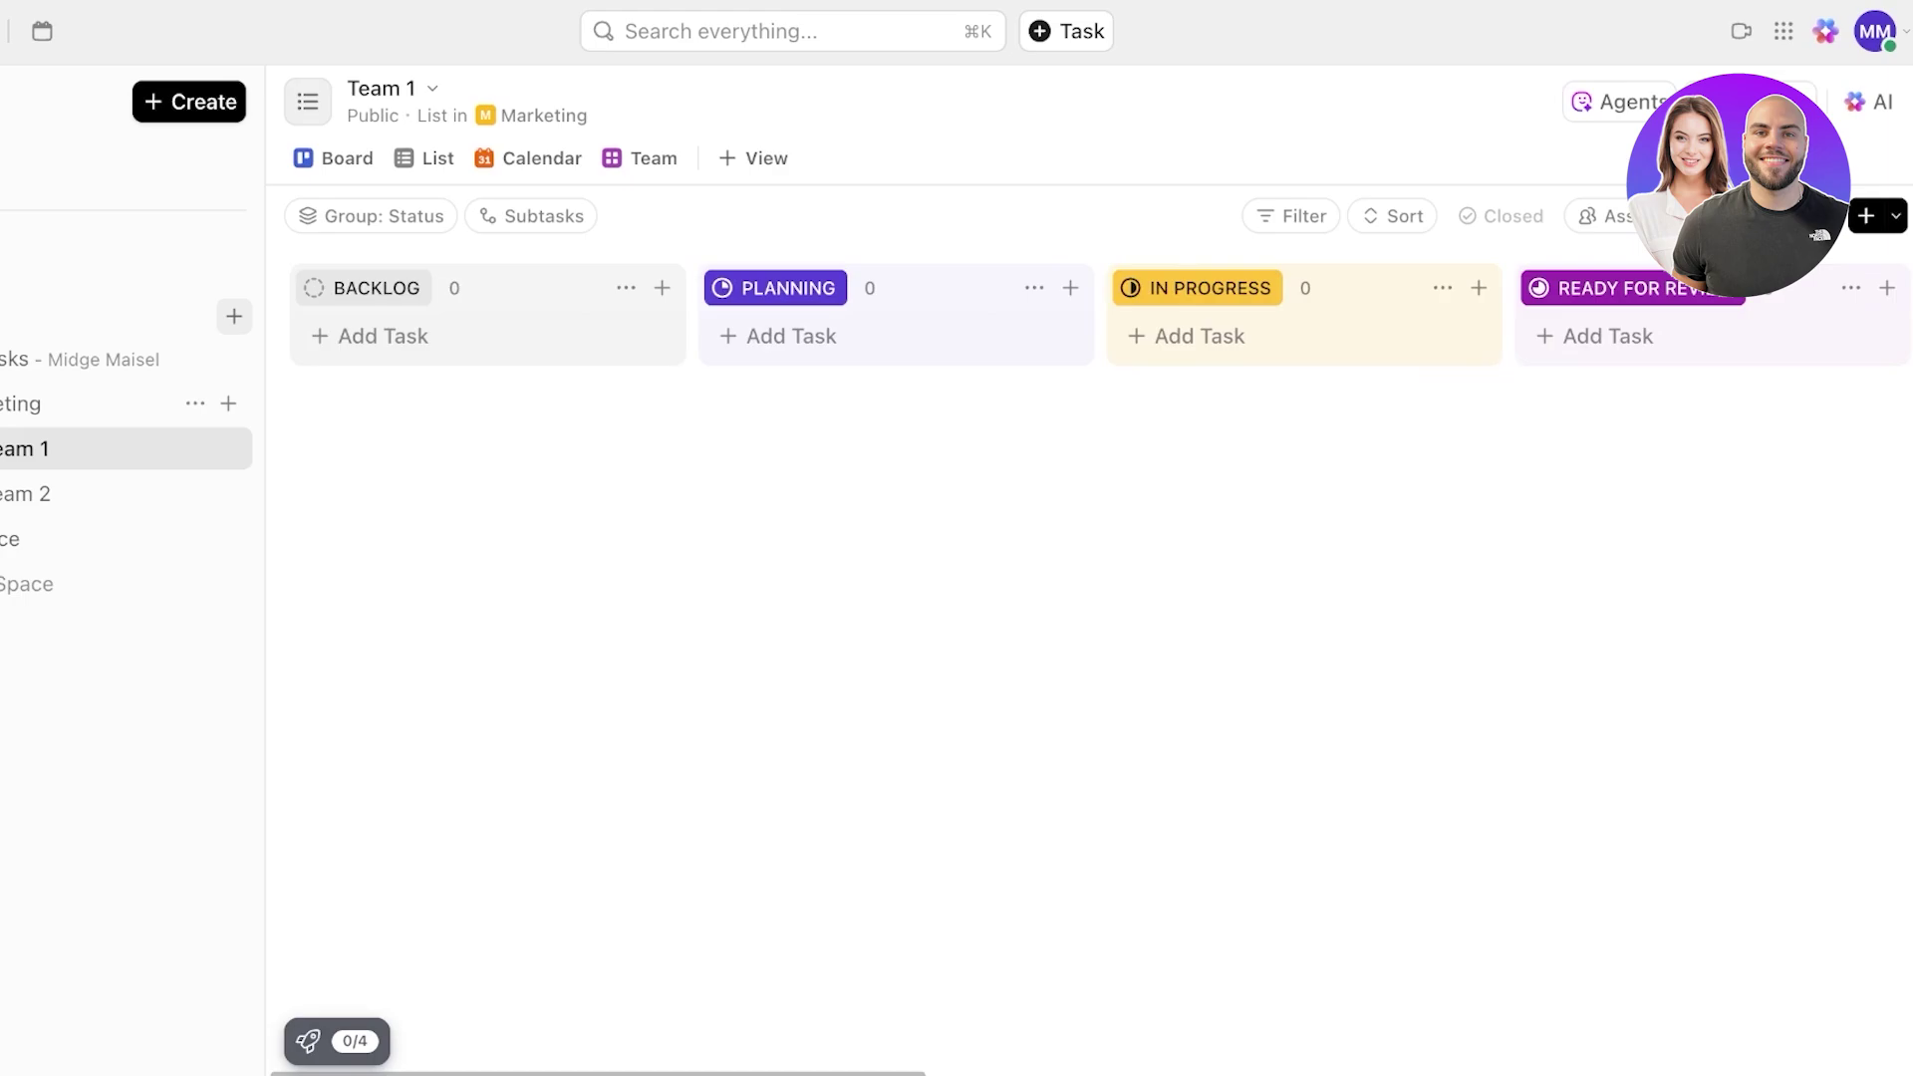
- Add a 'Build a storyboard' task to Backlog and open its full task page
click(382, 336)
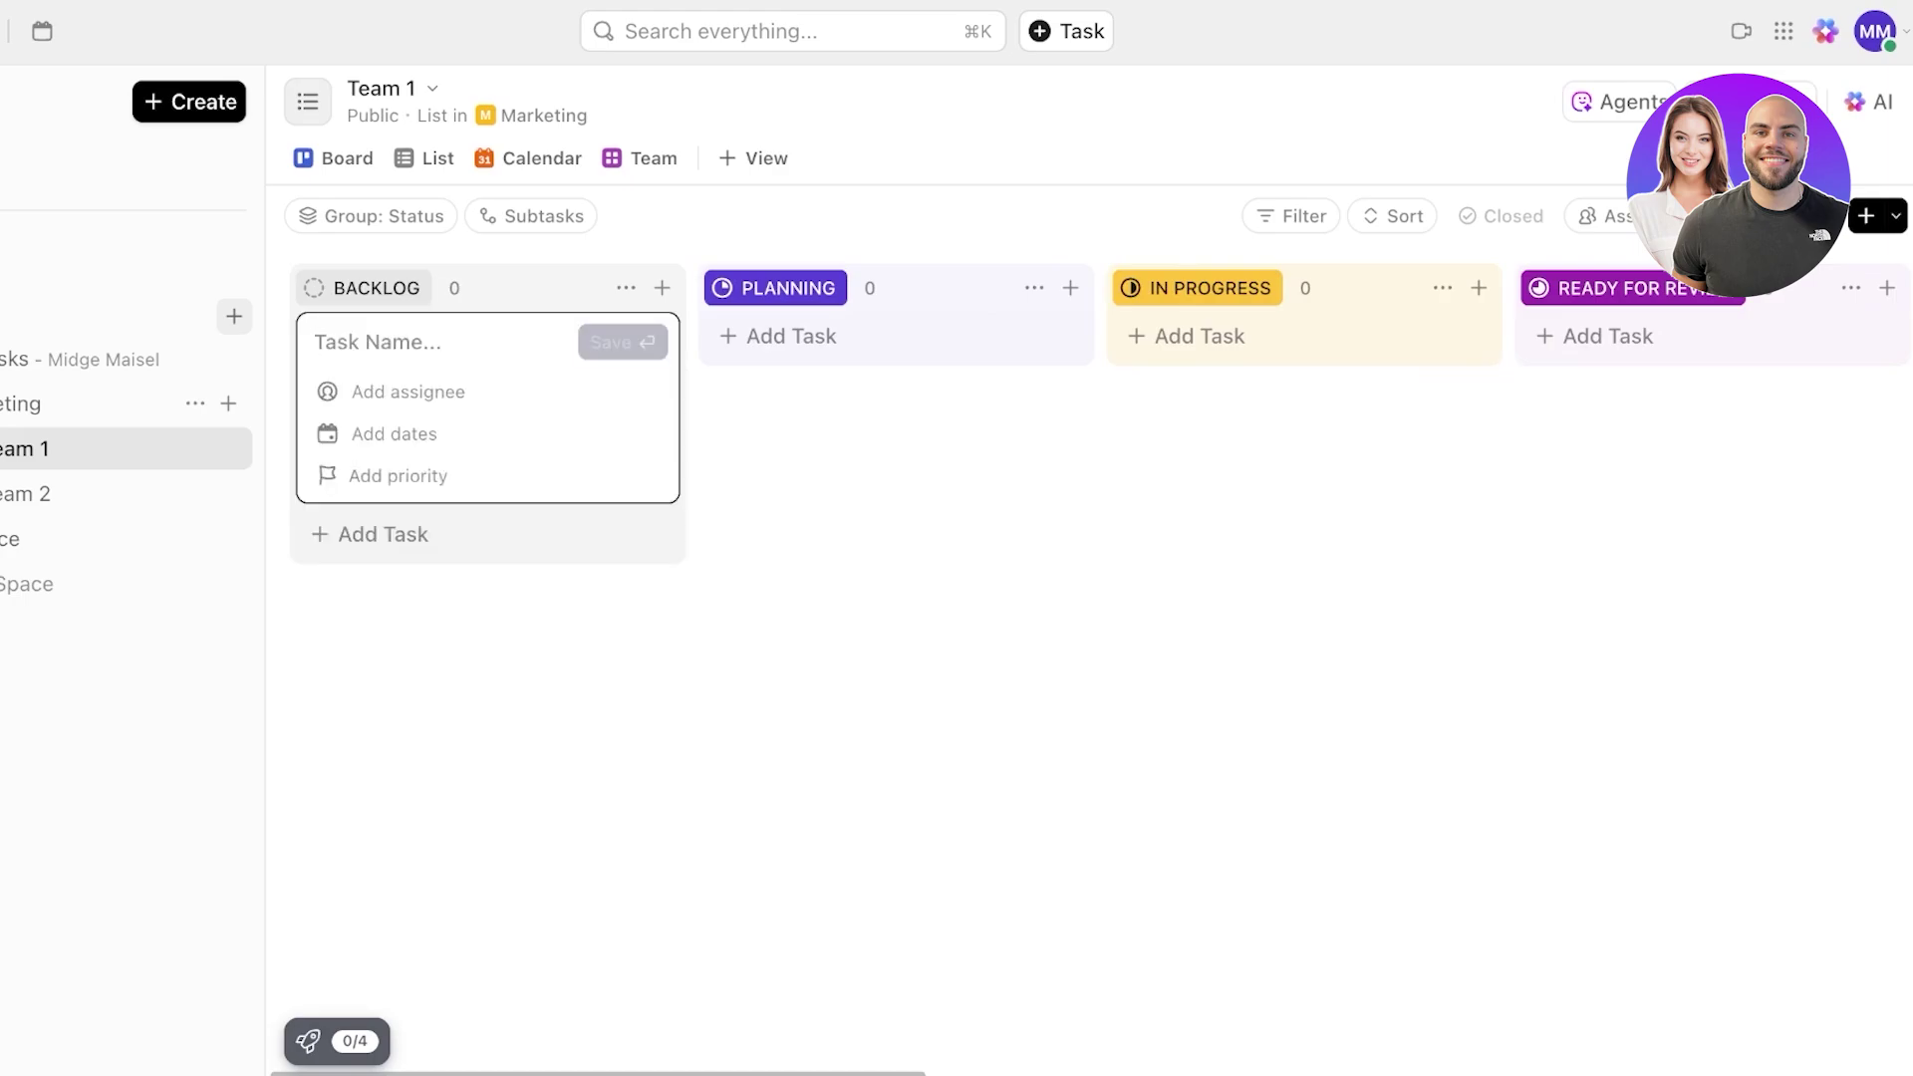
text(Build a s)
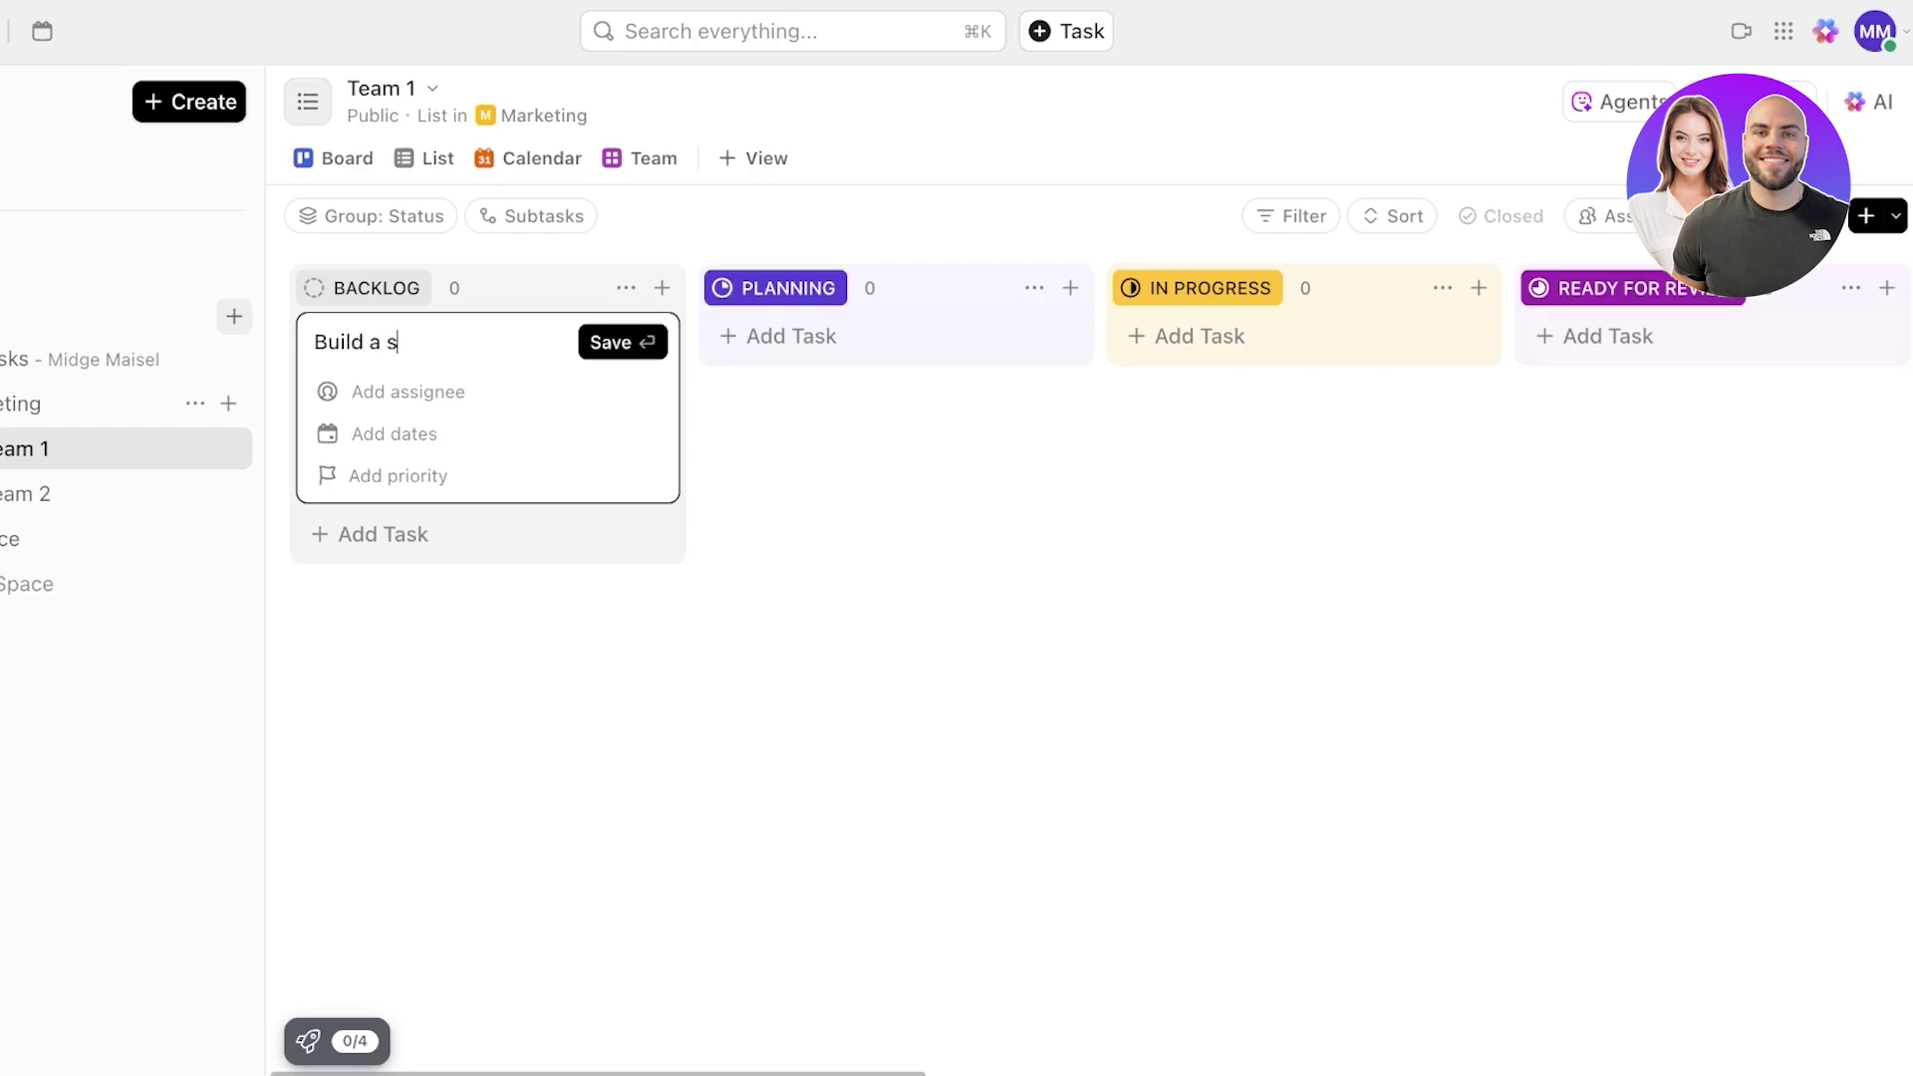
text(toryboard)
key(Return)
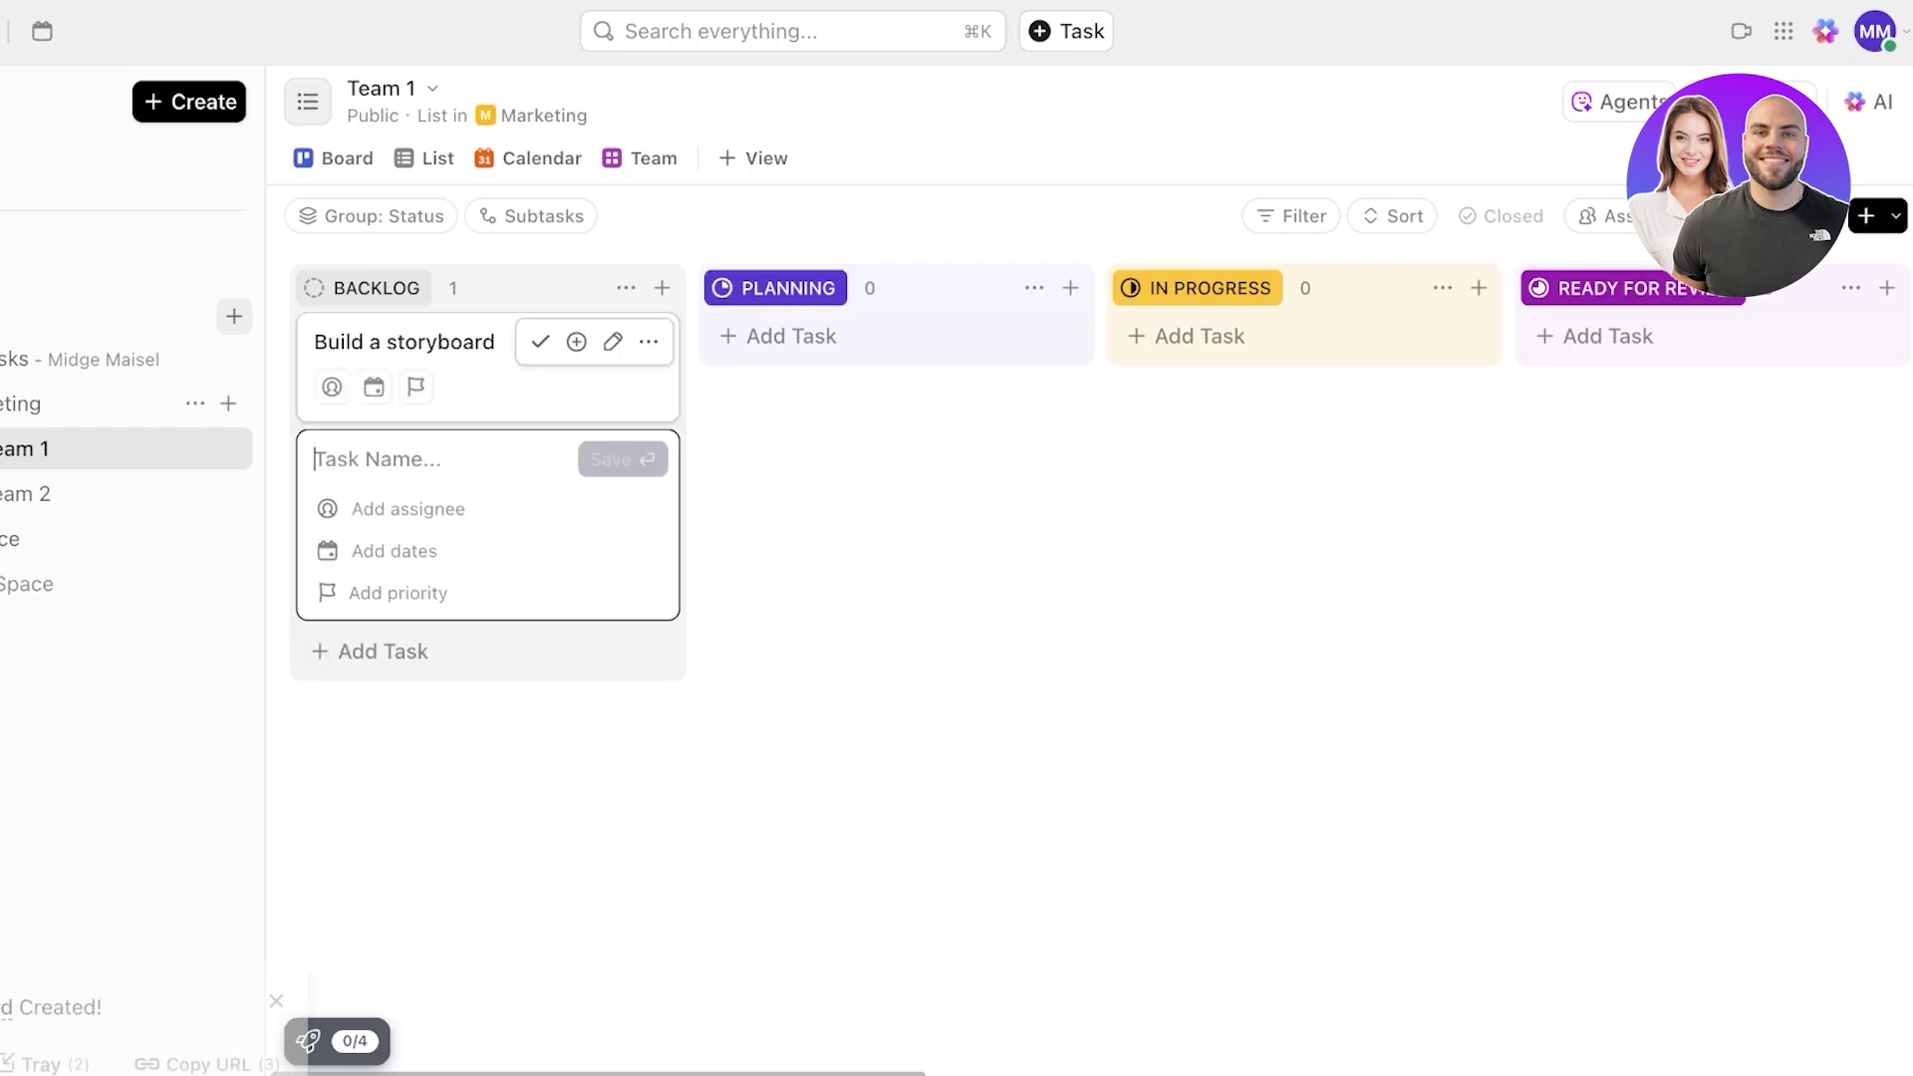
click(428, 344)
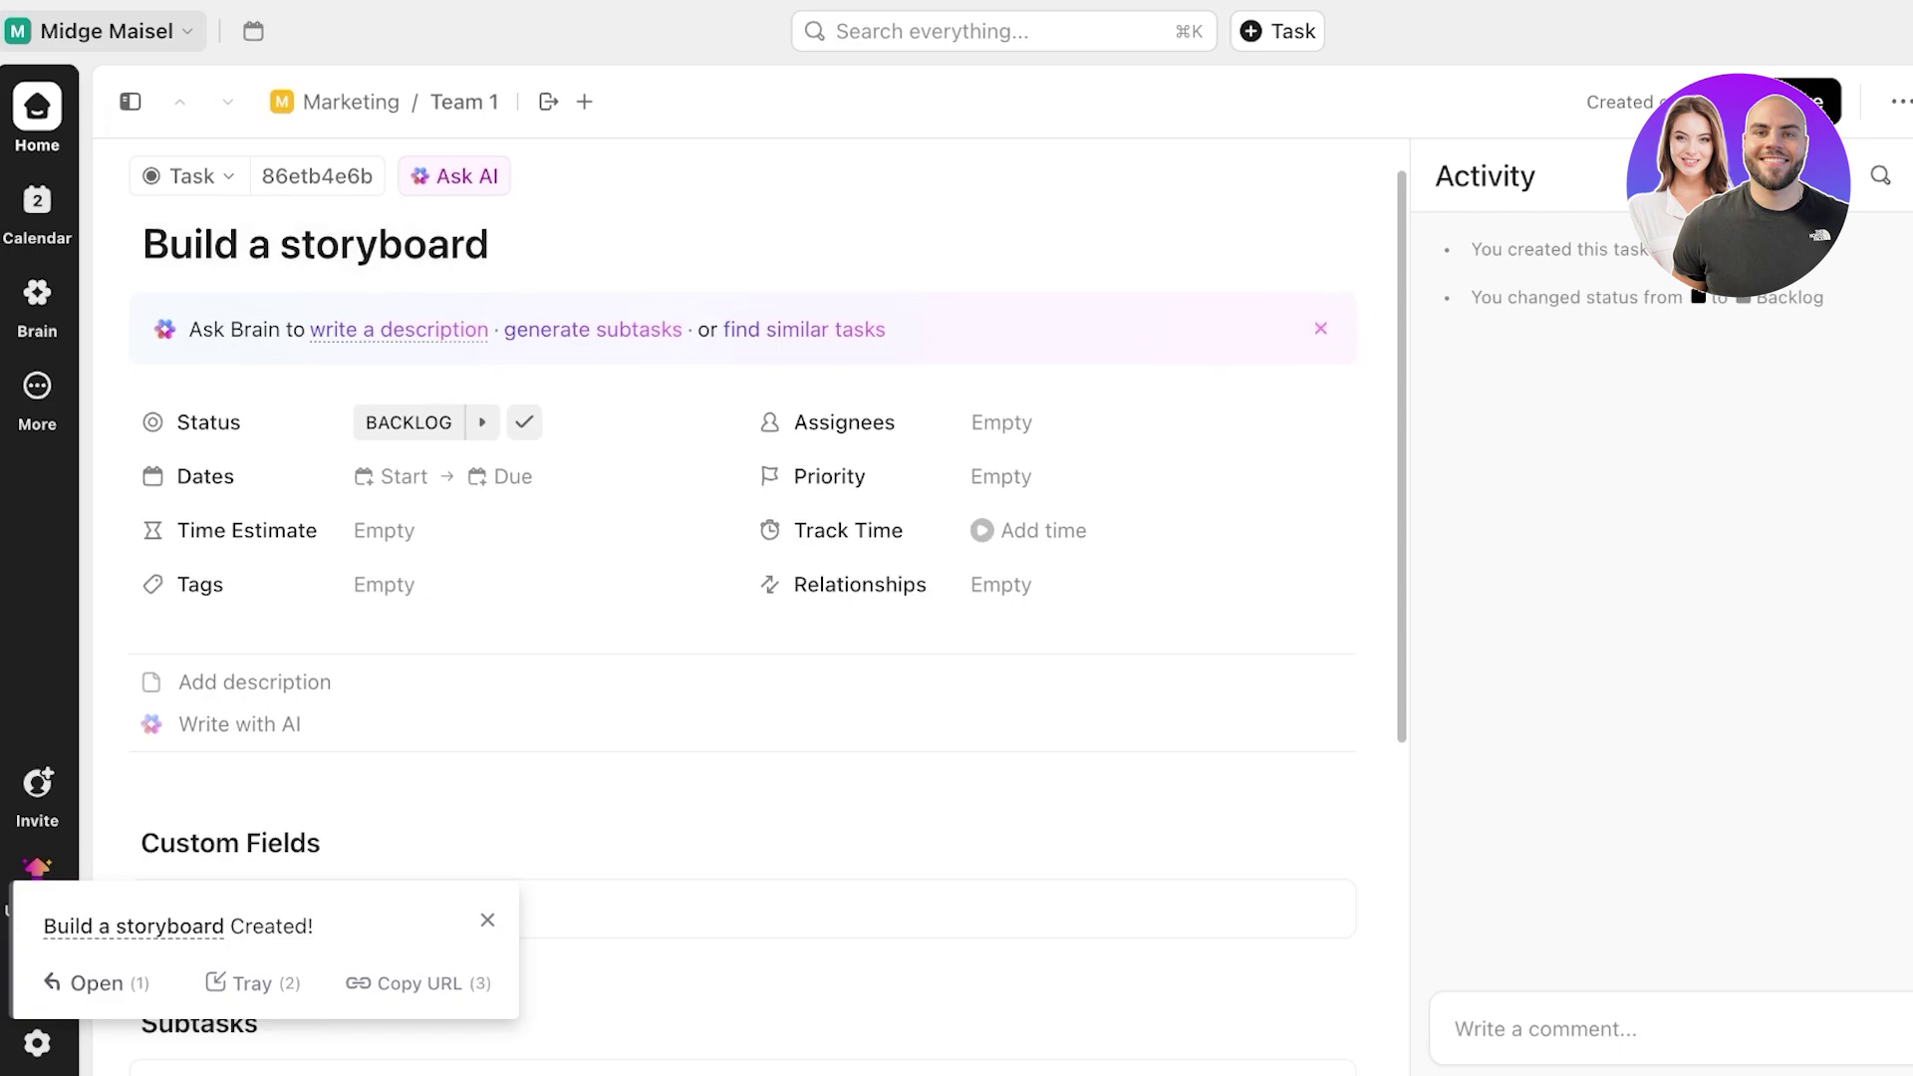
- Insert an AI-generated storyboard description into the task and request AI-suggested subtasks
click(399, 328)
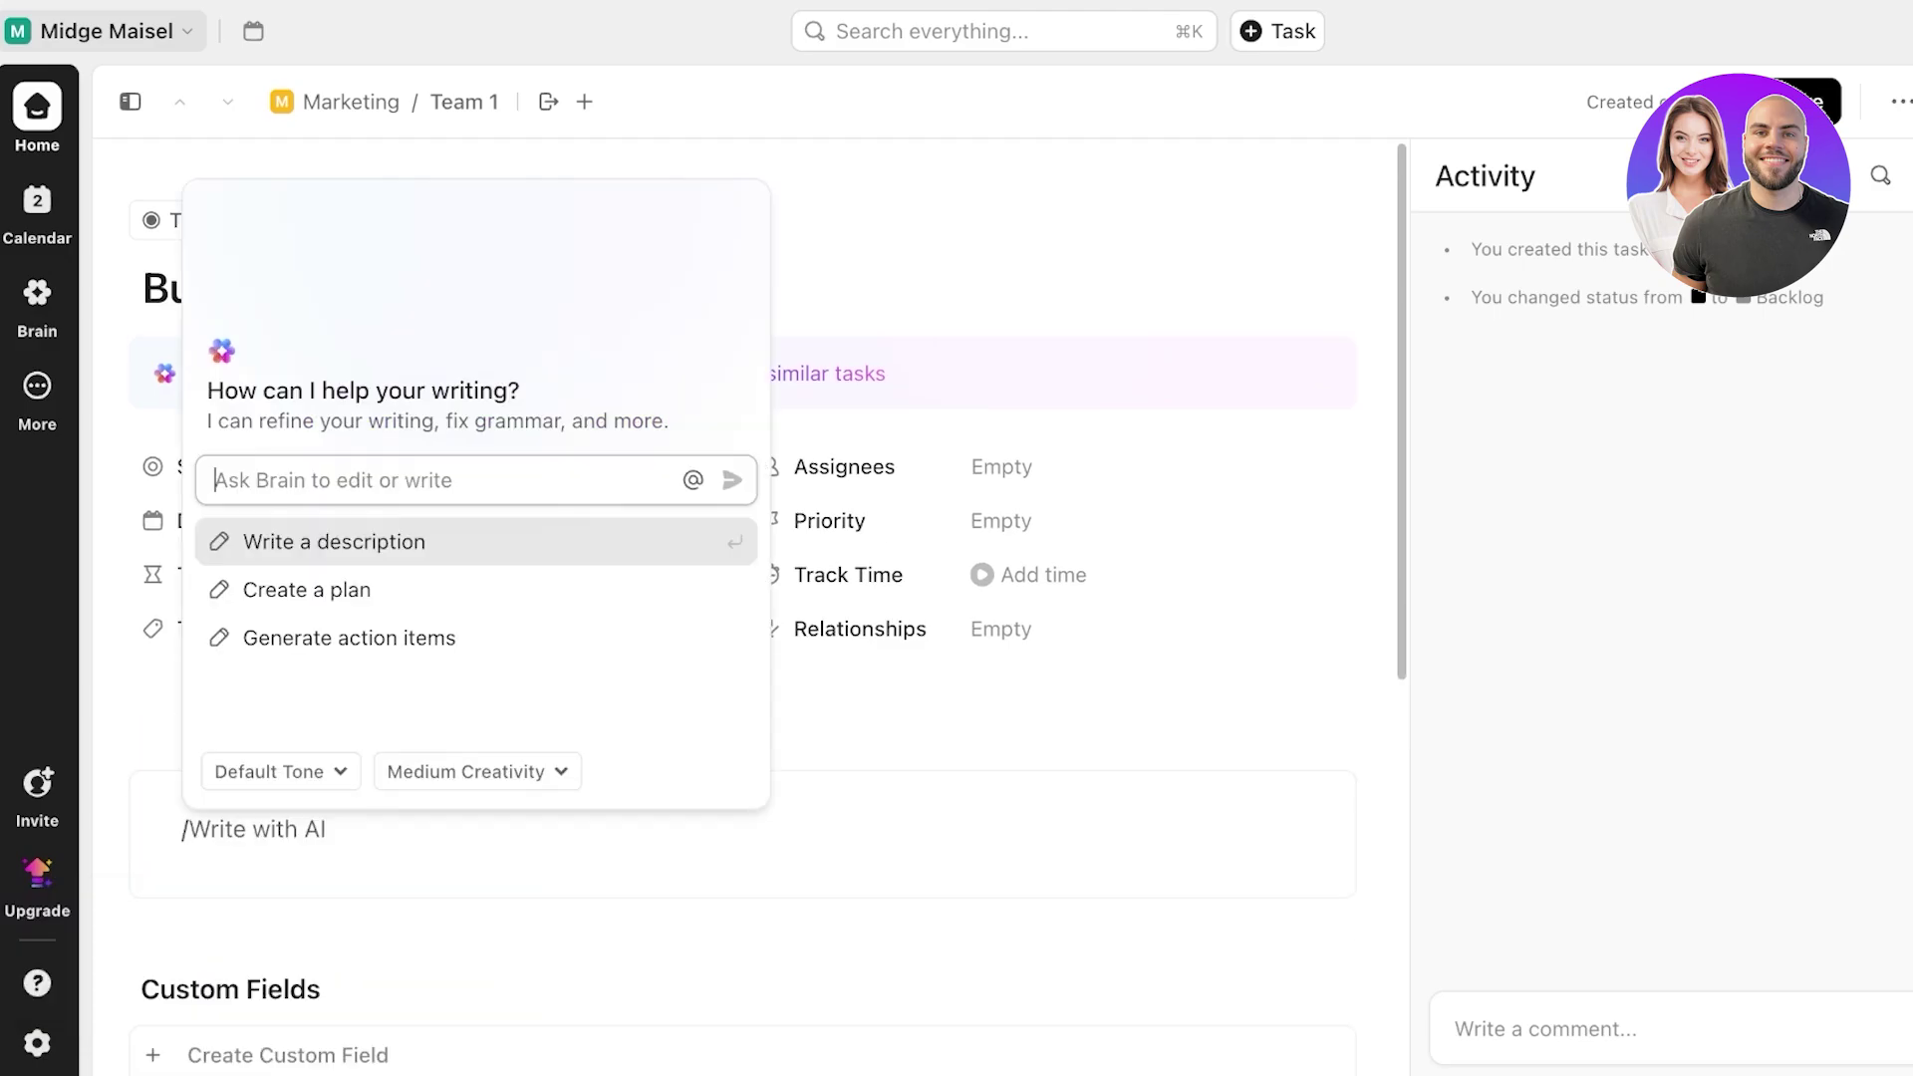
key(Return)
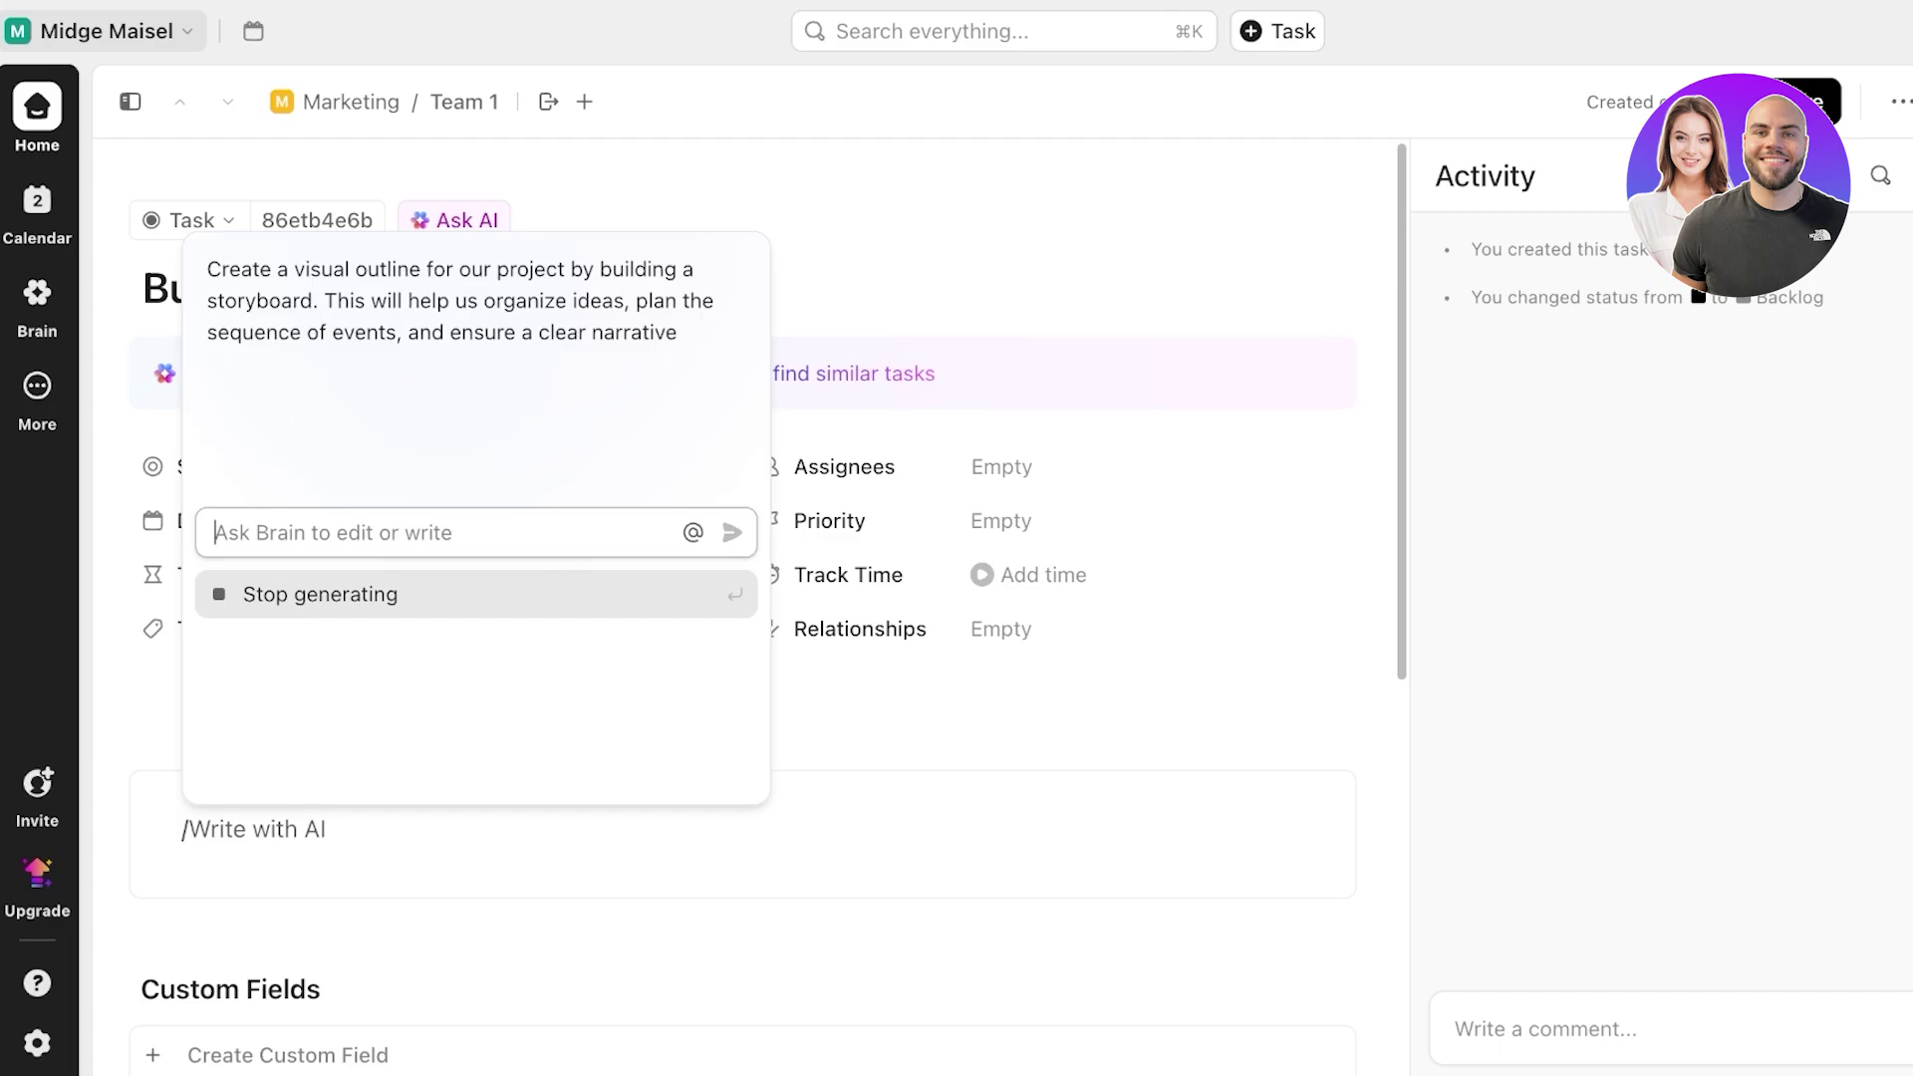
key(Up)
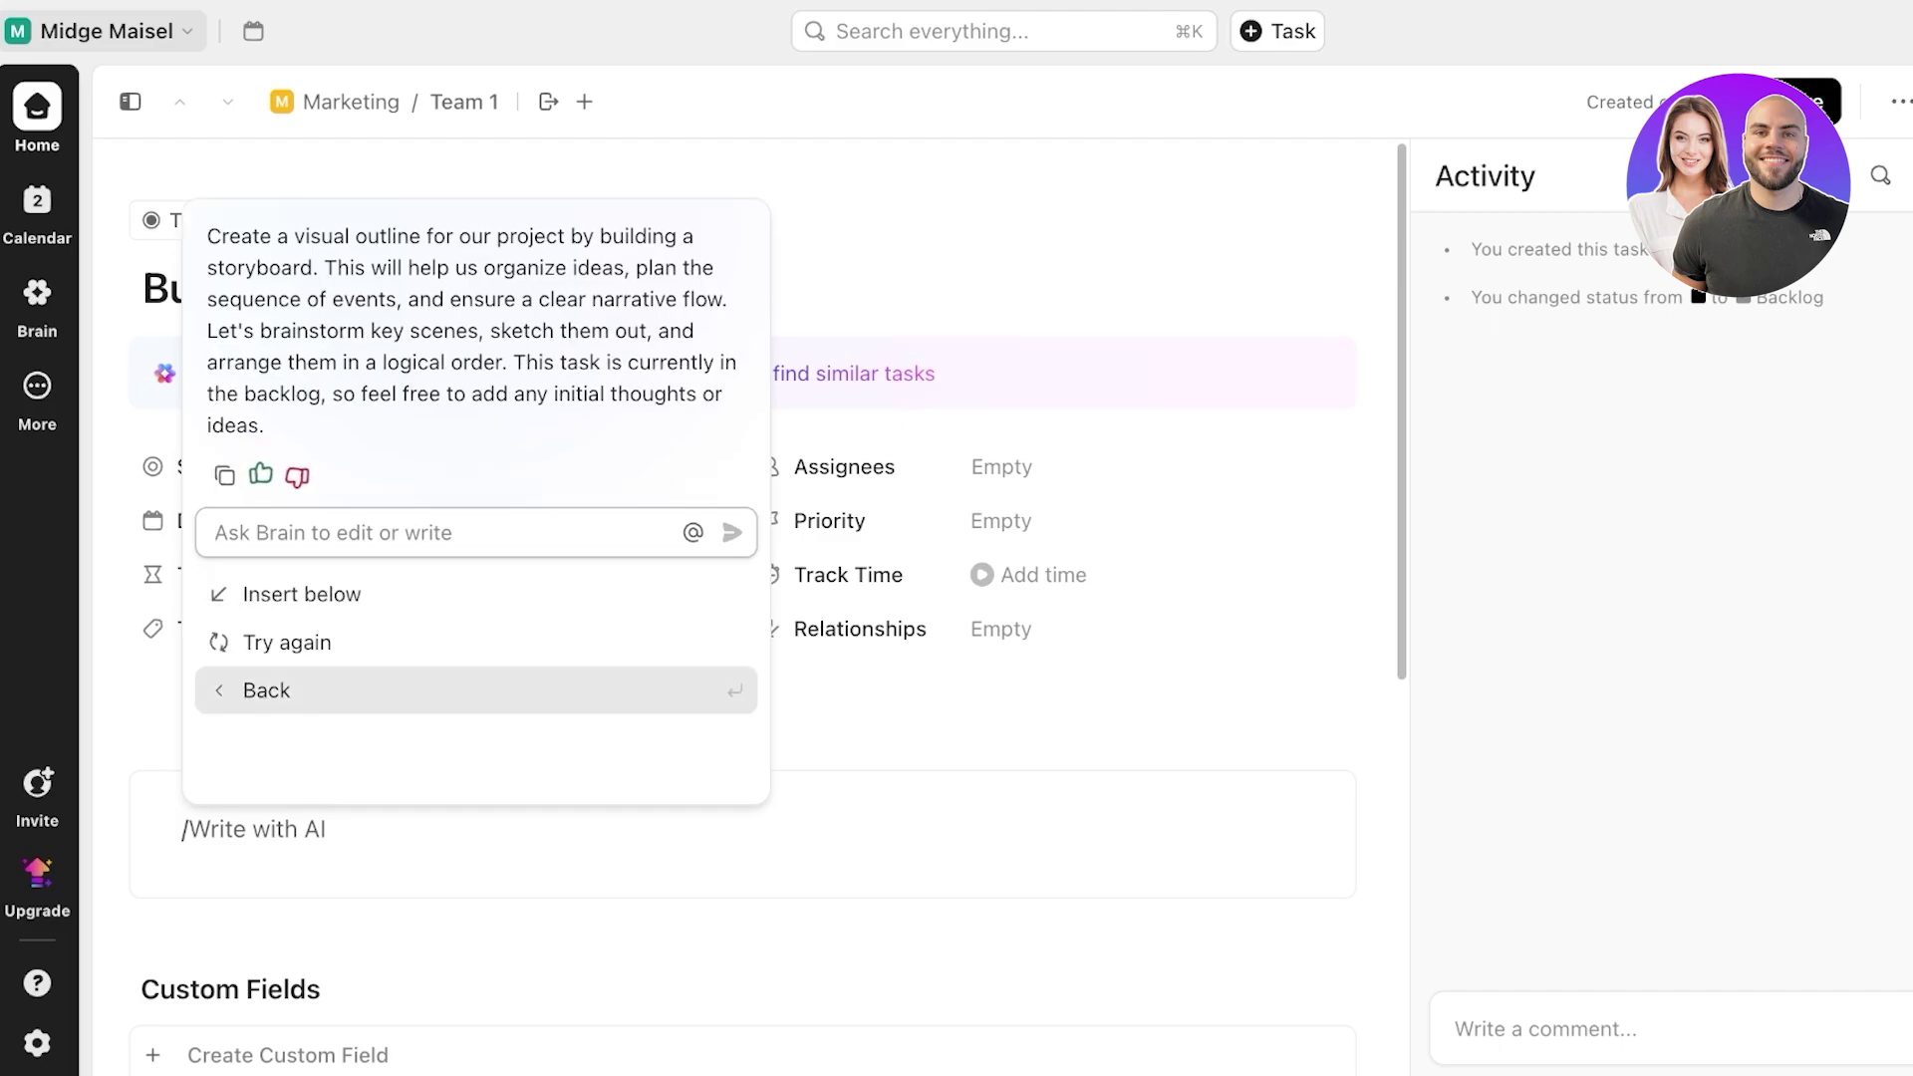
key(Down)
key(Return)
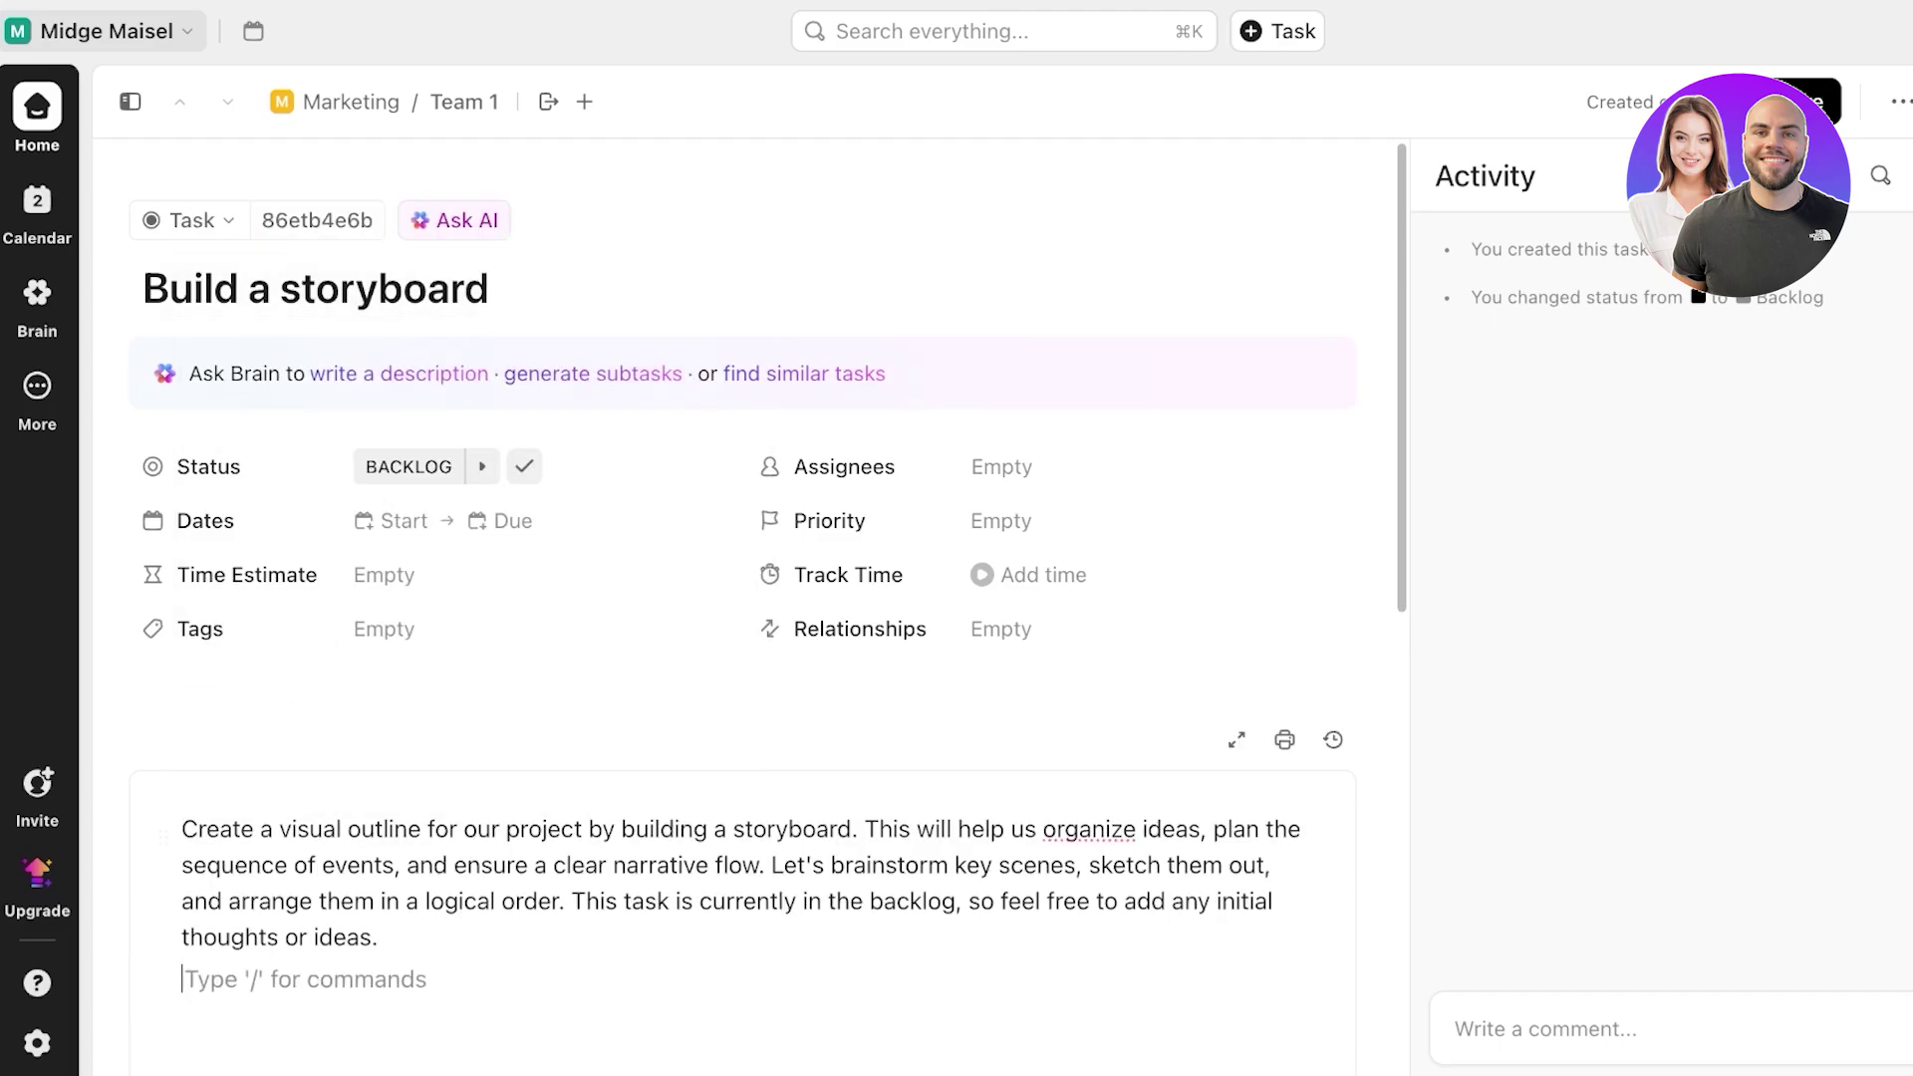
click(593, 374)
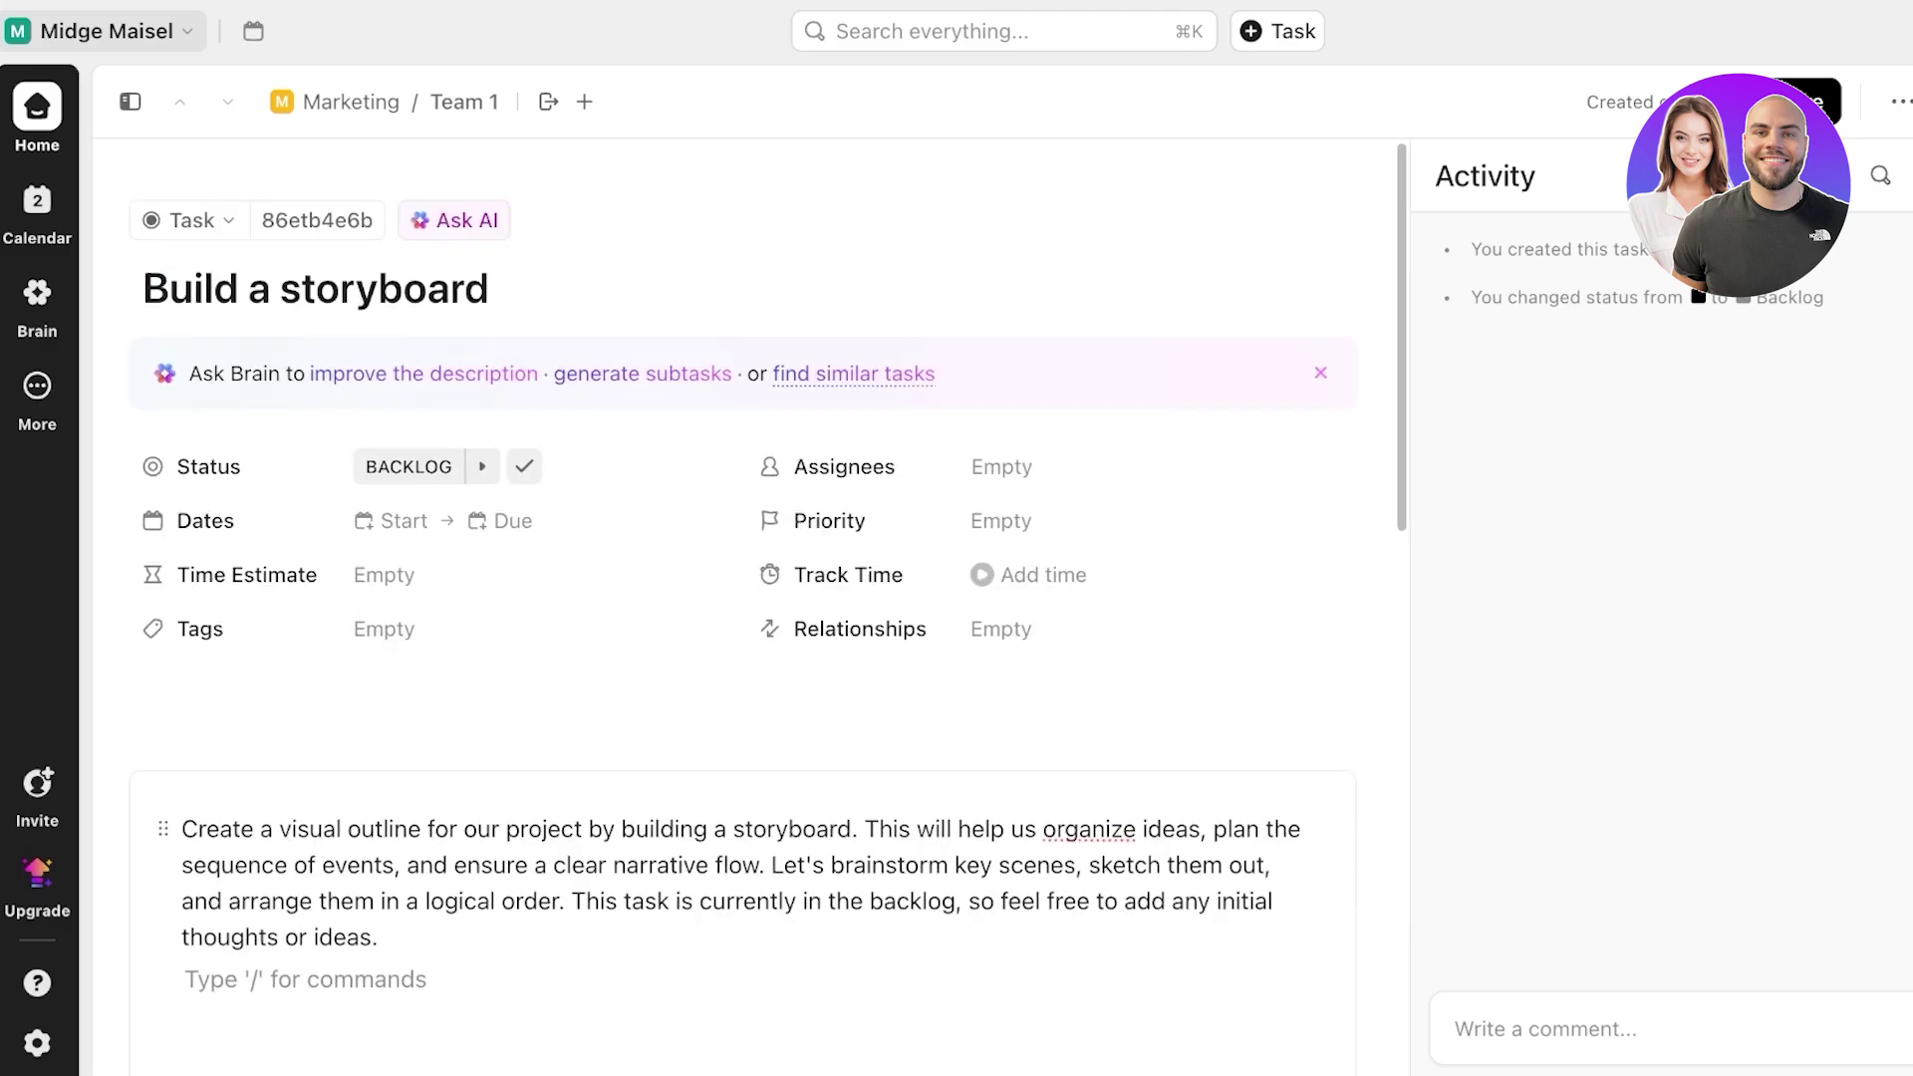
scroll(837, 384, down, 3)
- Set the storyboard task's due date to May 23
scroll(718, 429, up, 3)
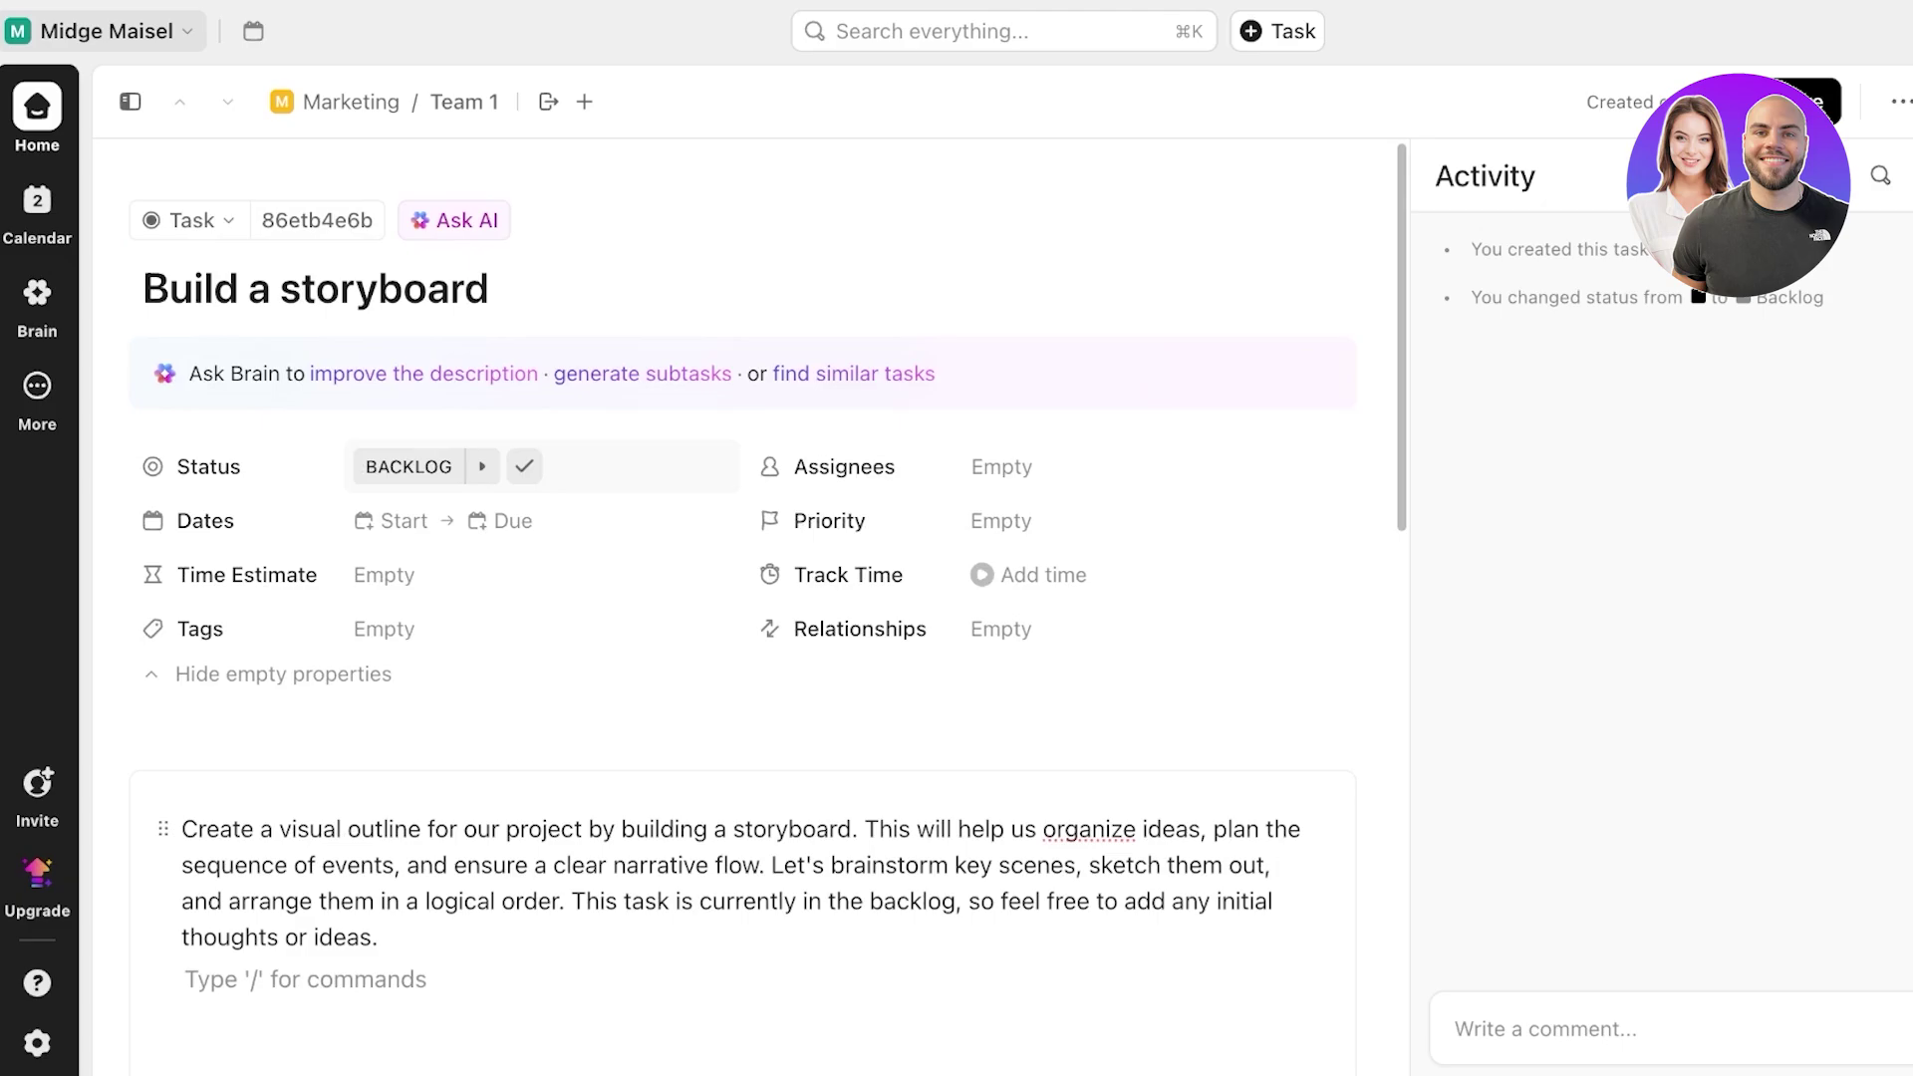
click(501, 521)
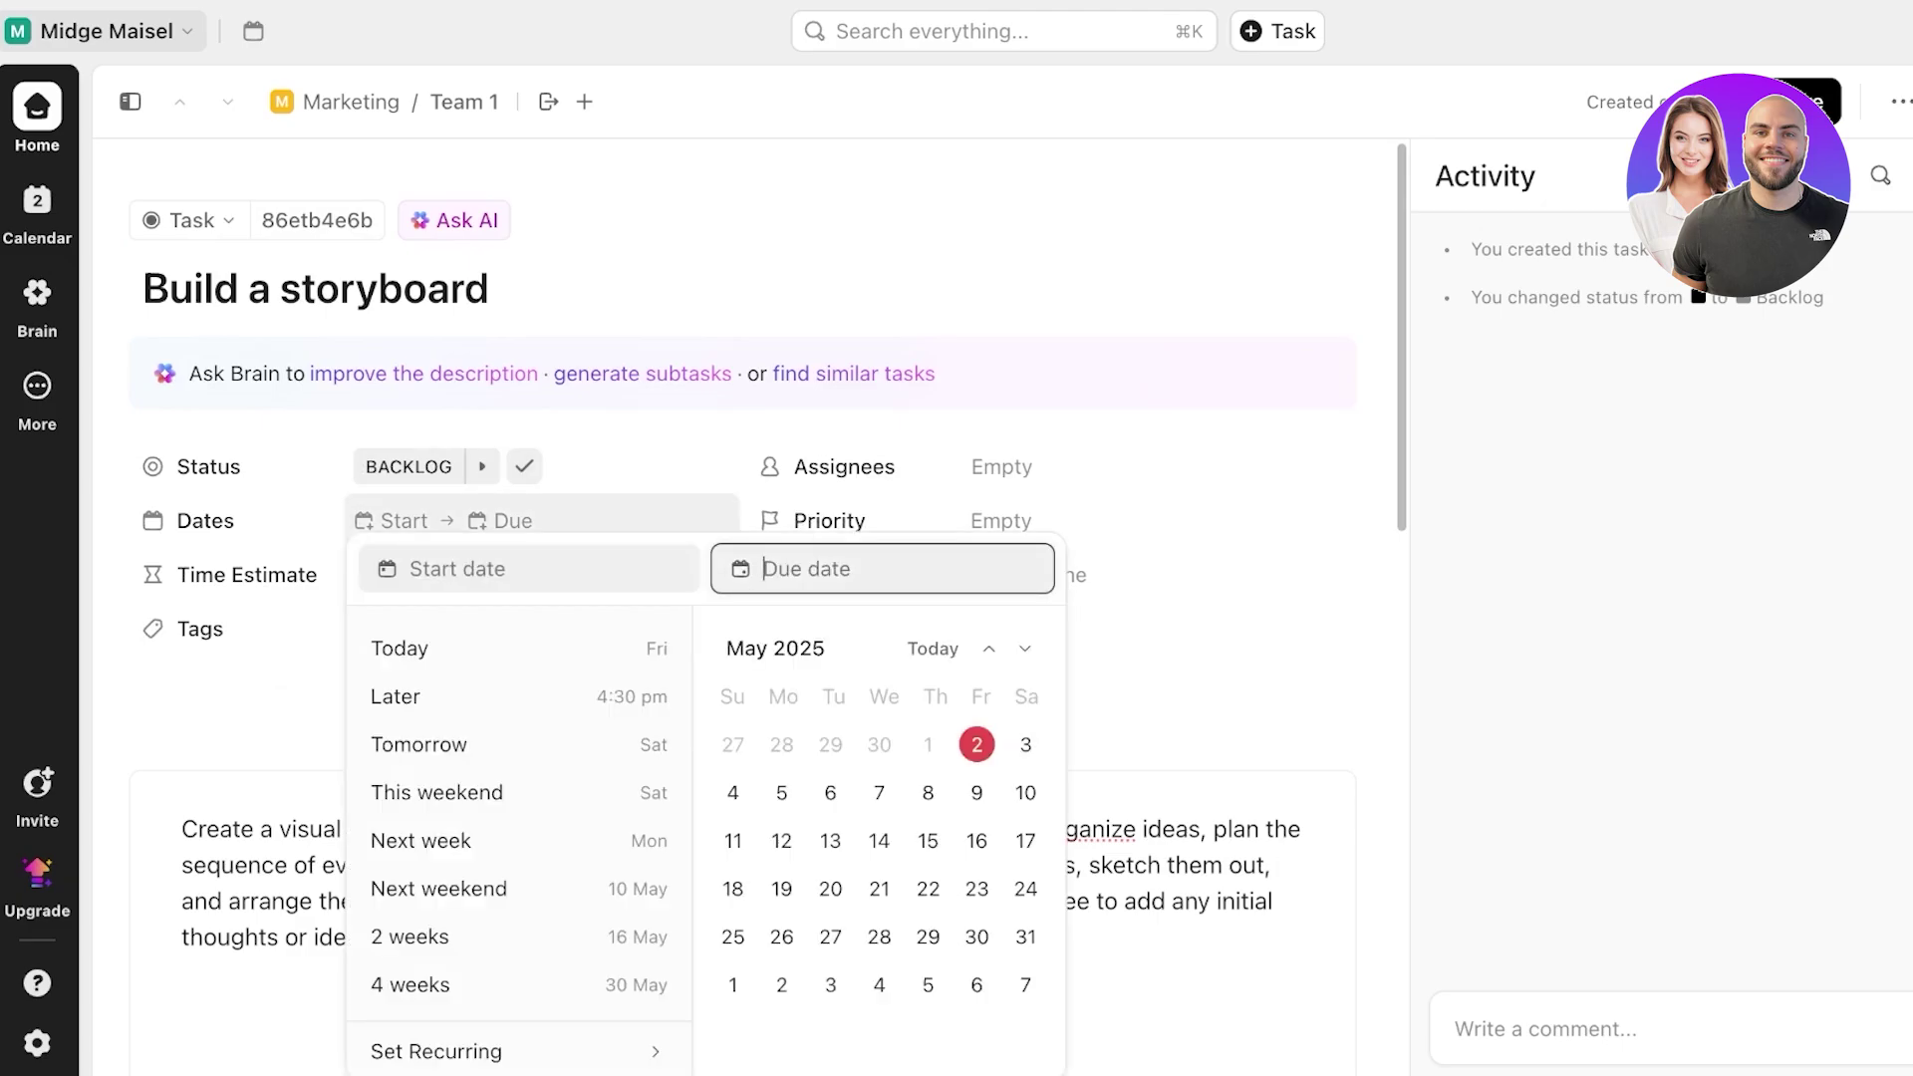
key(Escape)
click(502, 521)
click(1025, 649)
click(988, 648)
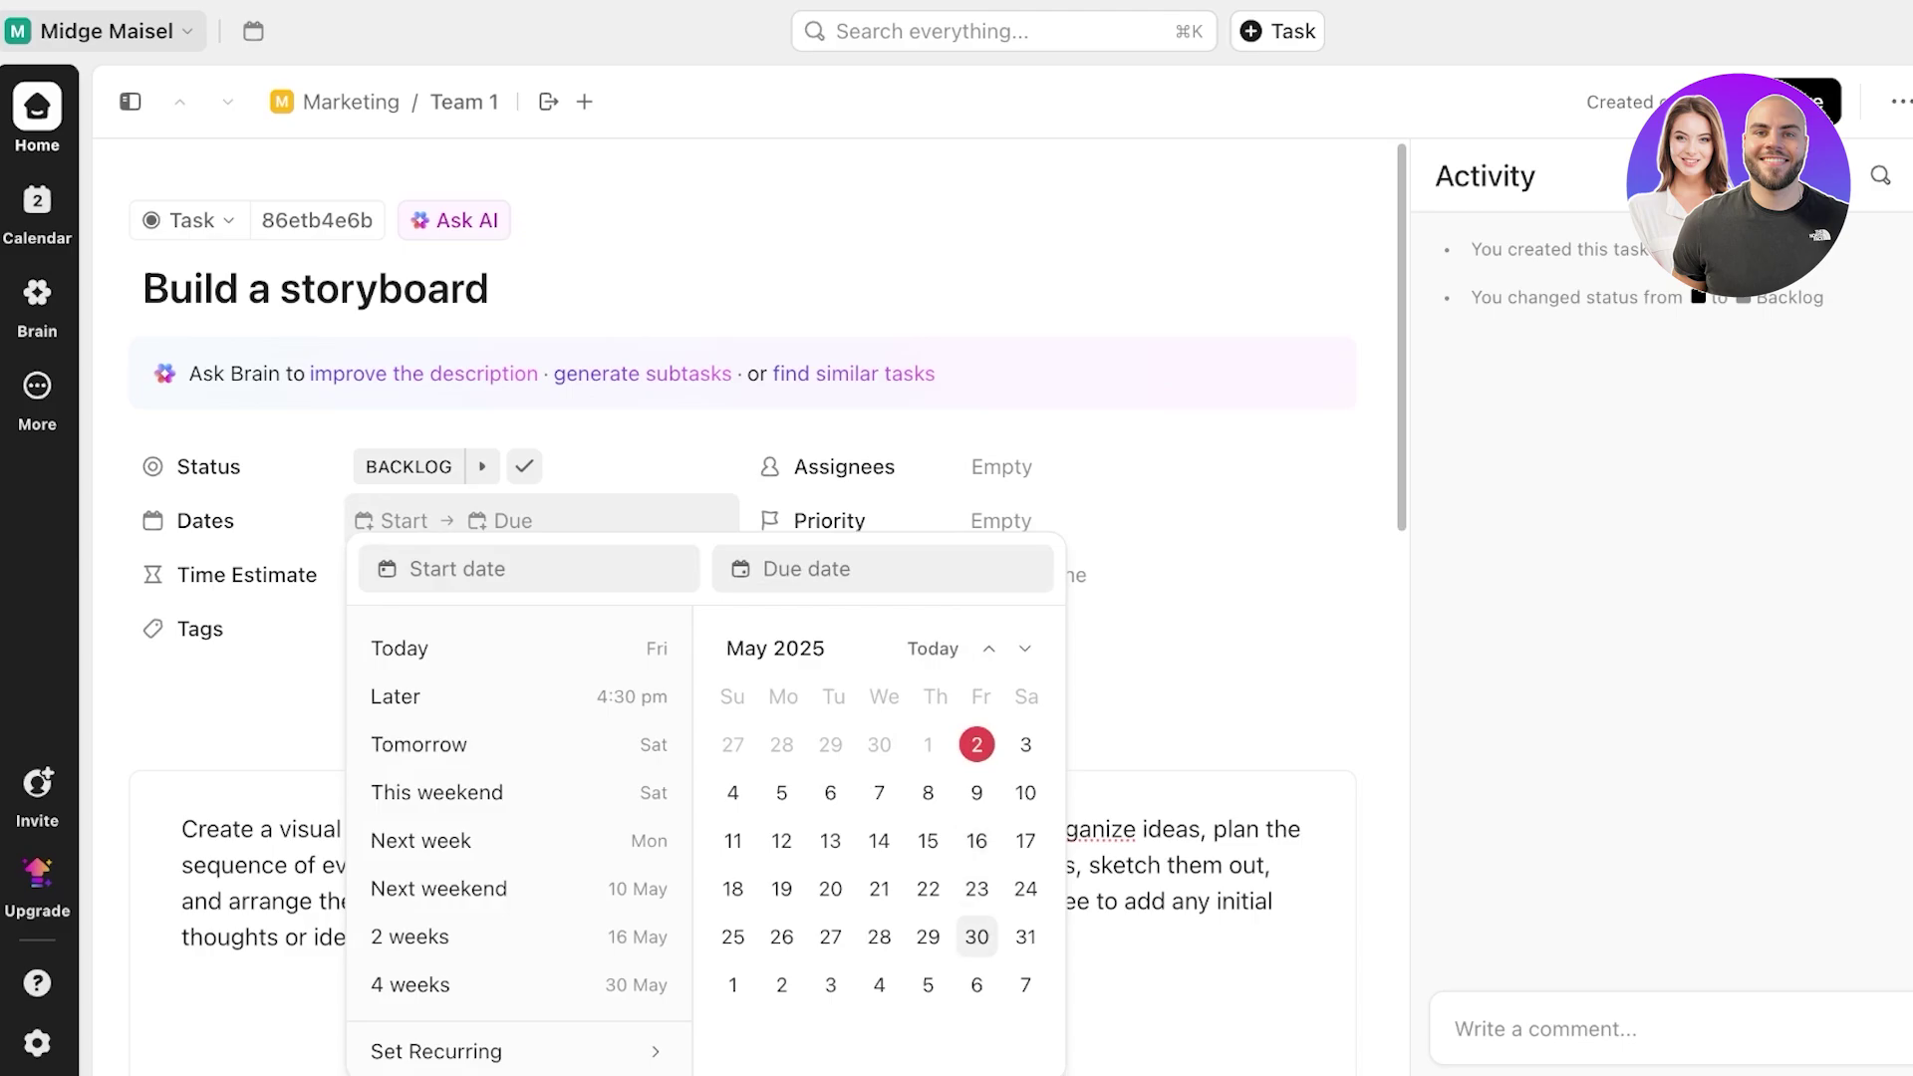
click(976, 889)
click(1126, 383)
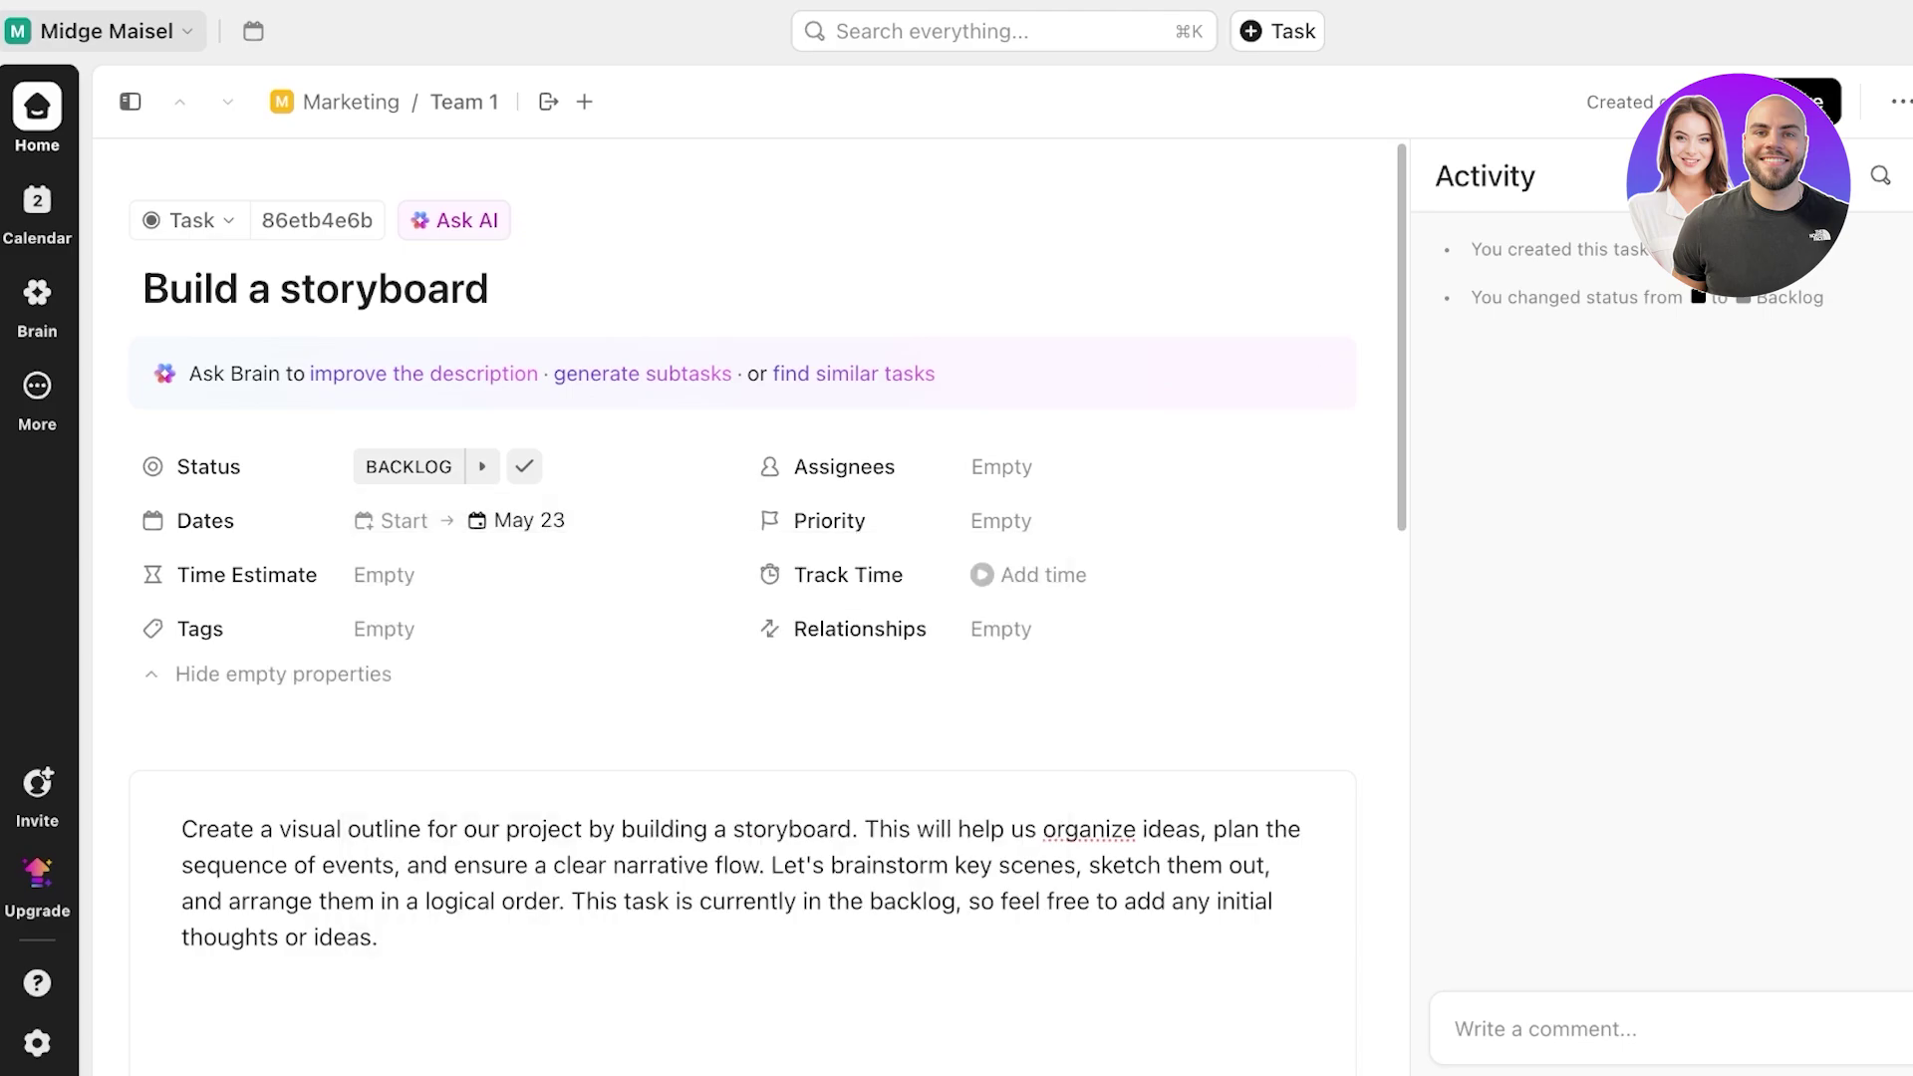
- Assign the task to a teammate and set its priority to Normal
click(1002, 467)
click(1067, 667)
click(1000, 520)
click(1047, 688)
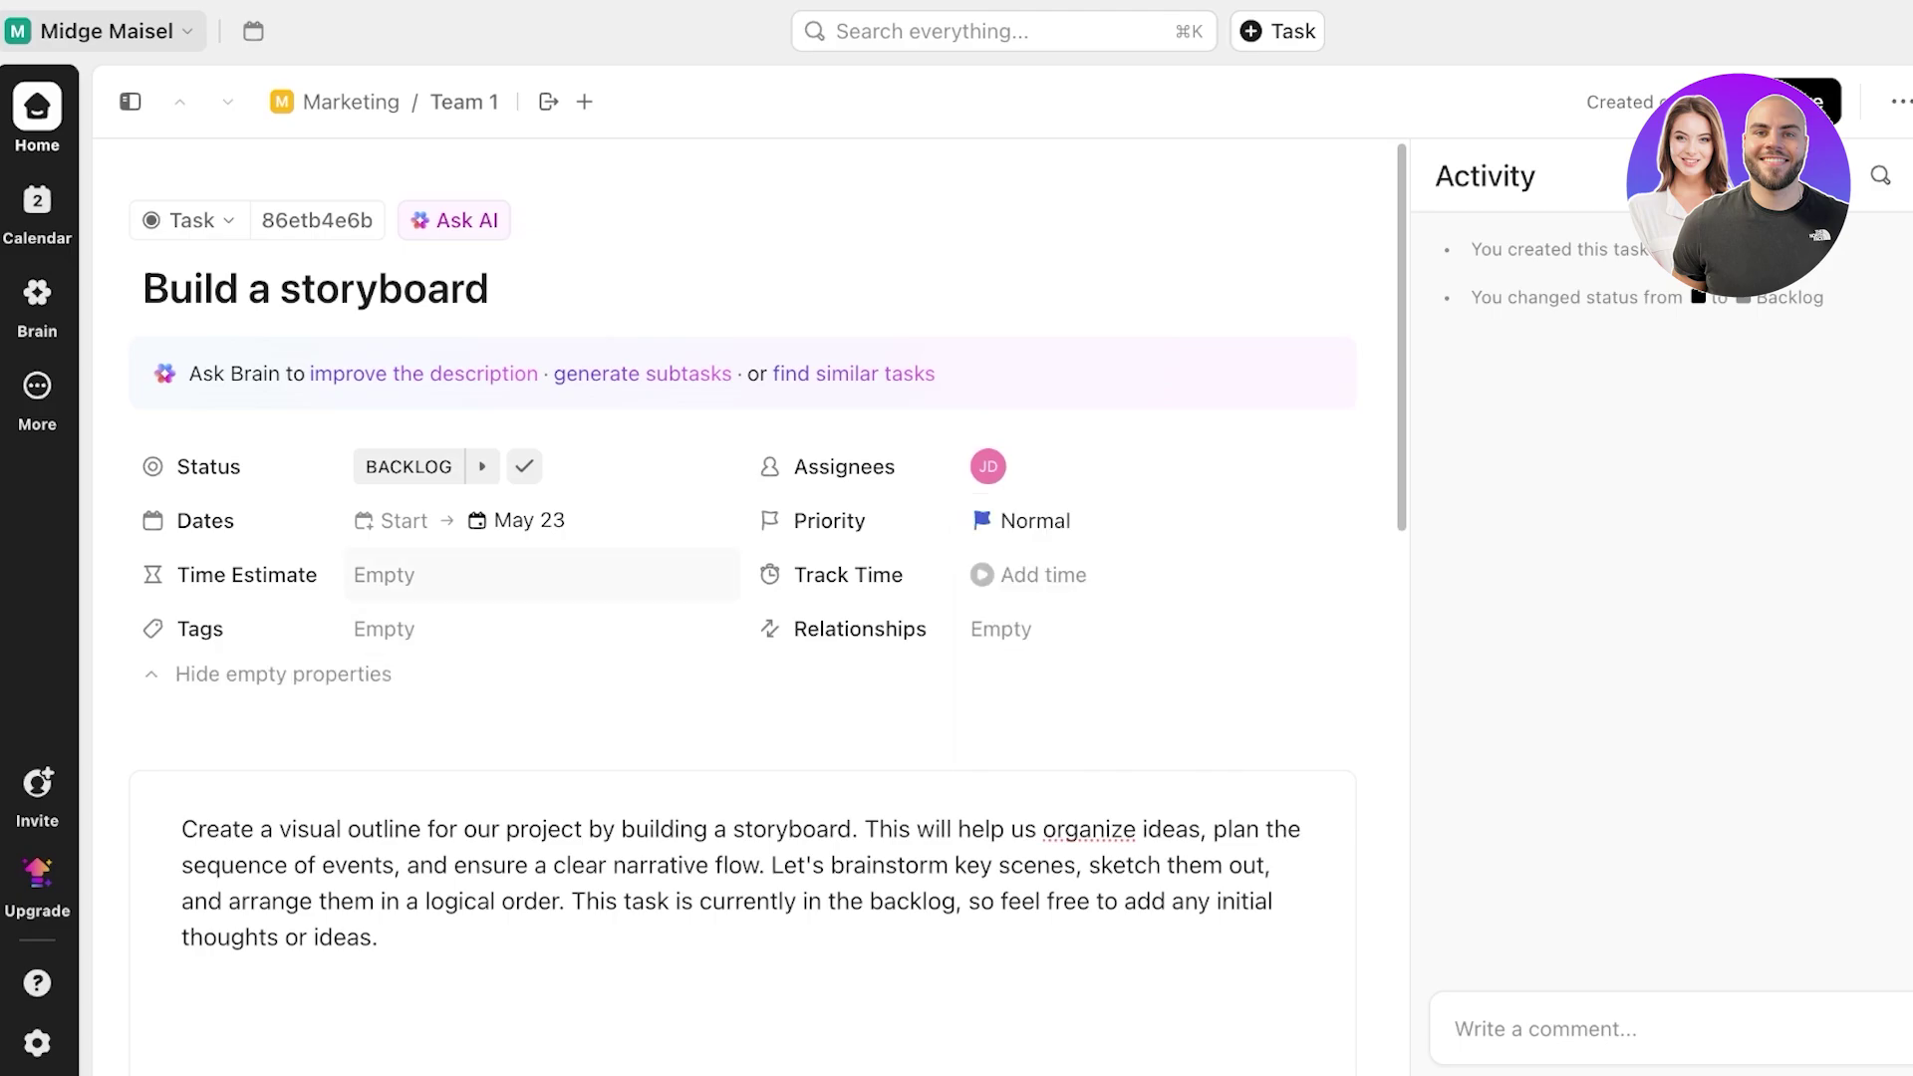
- Set a 20h time estimate, create and attach a new tag, and open time tracking
click(449, 575)
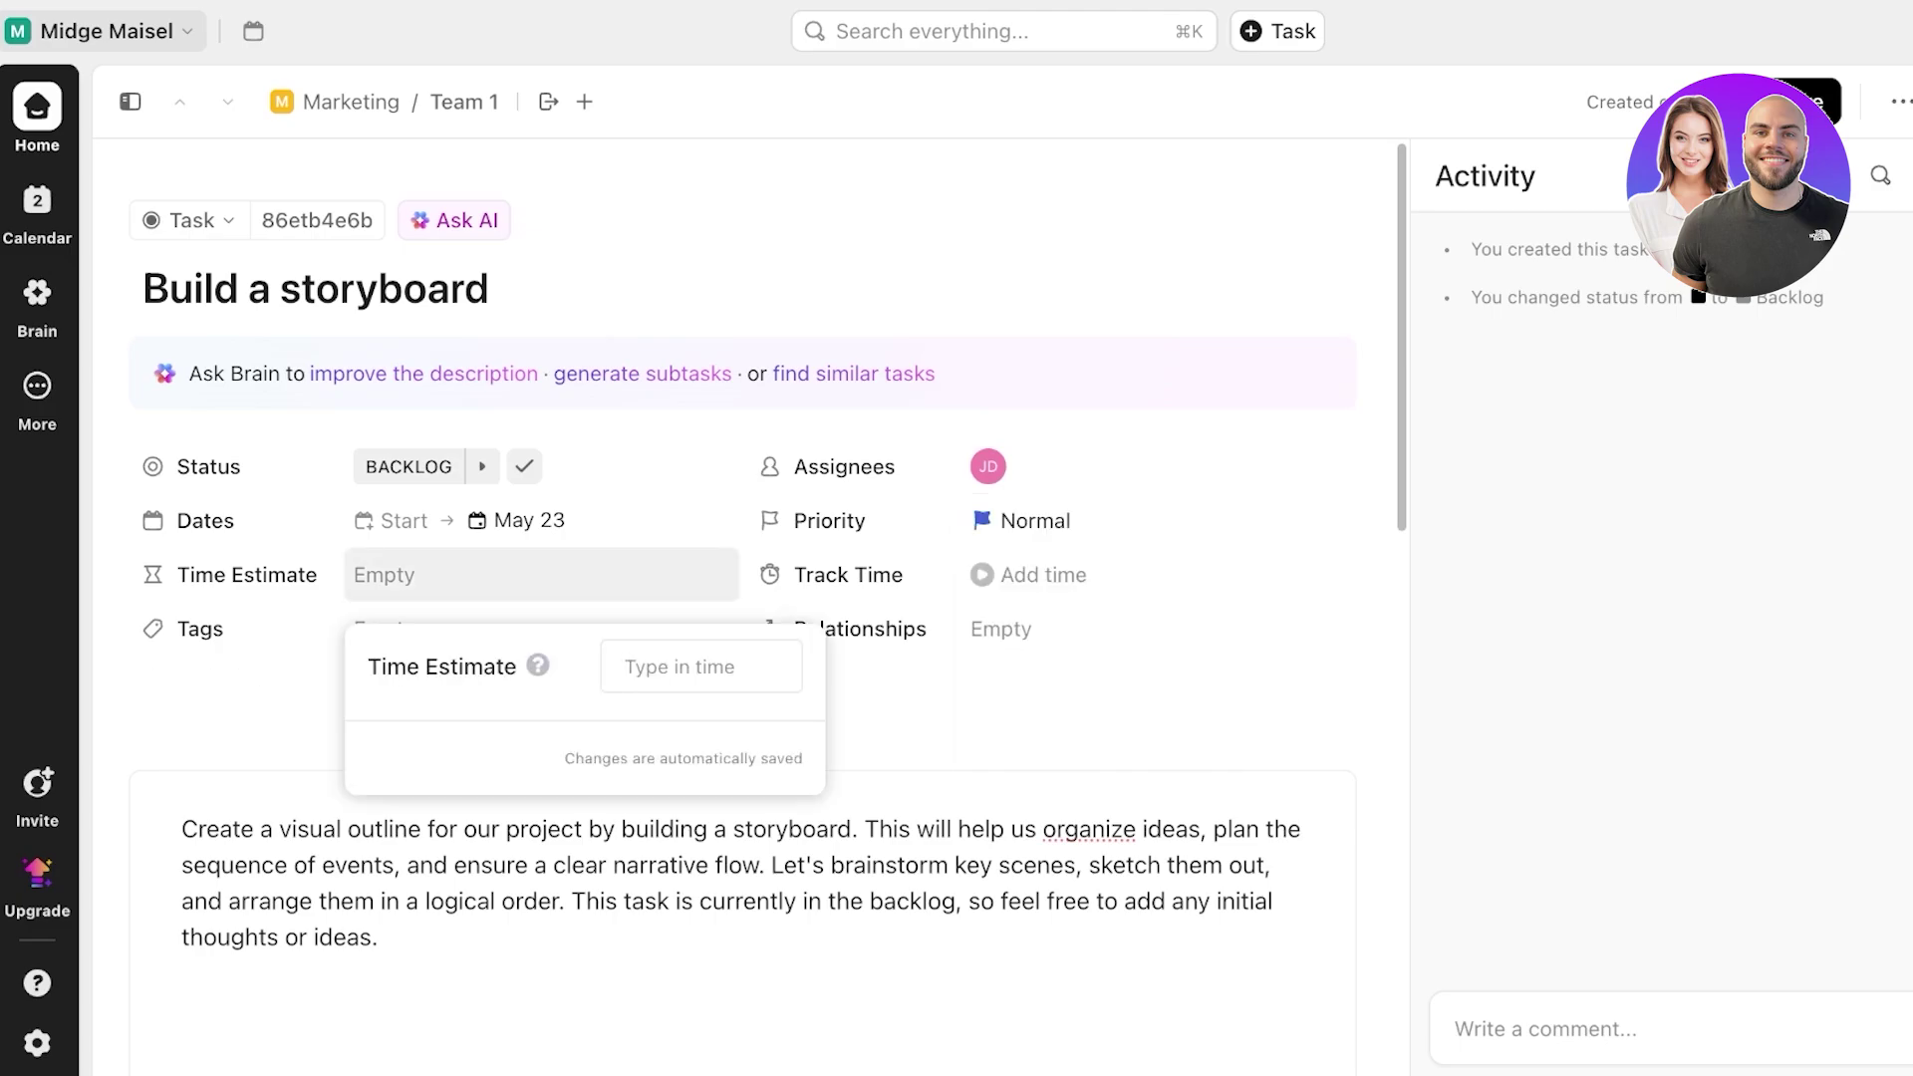
text(20)
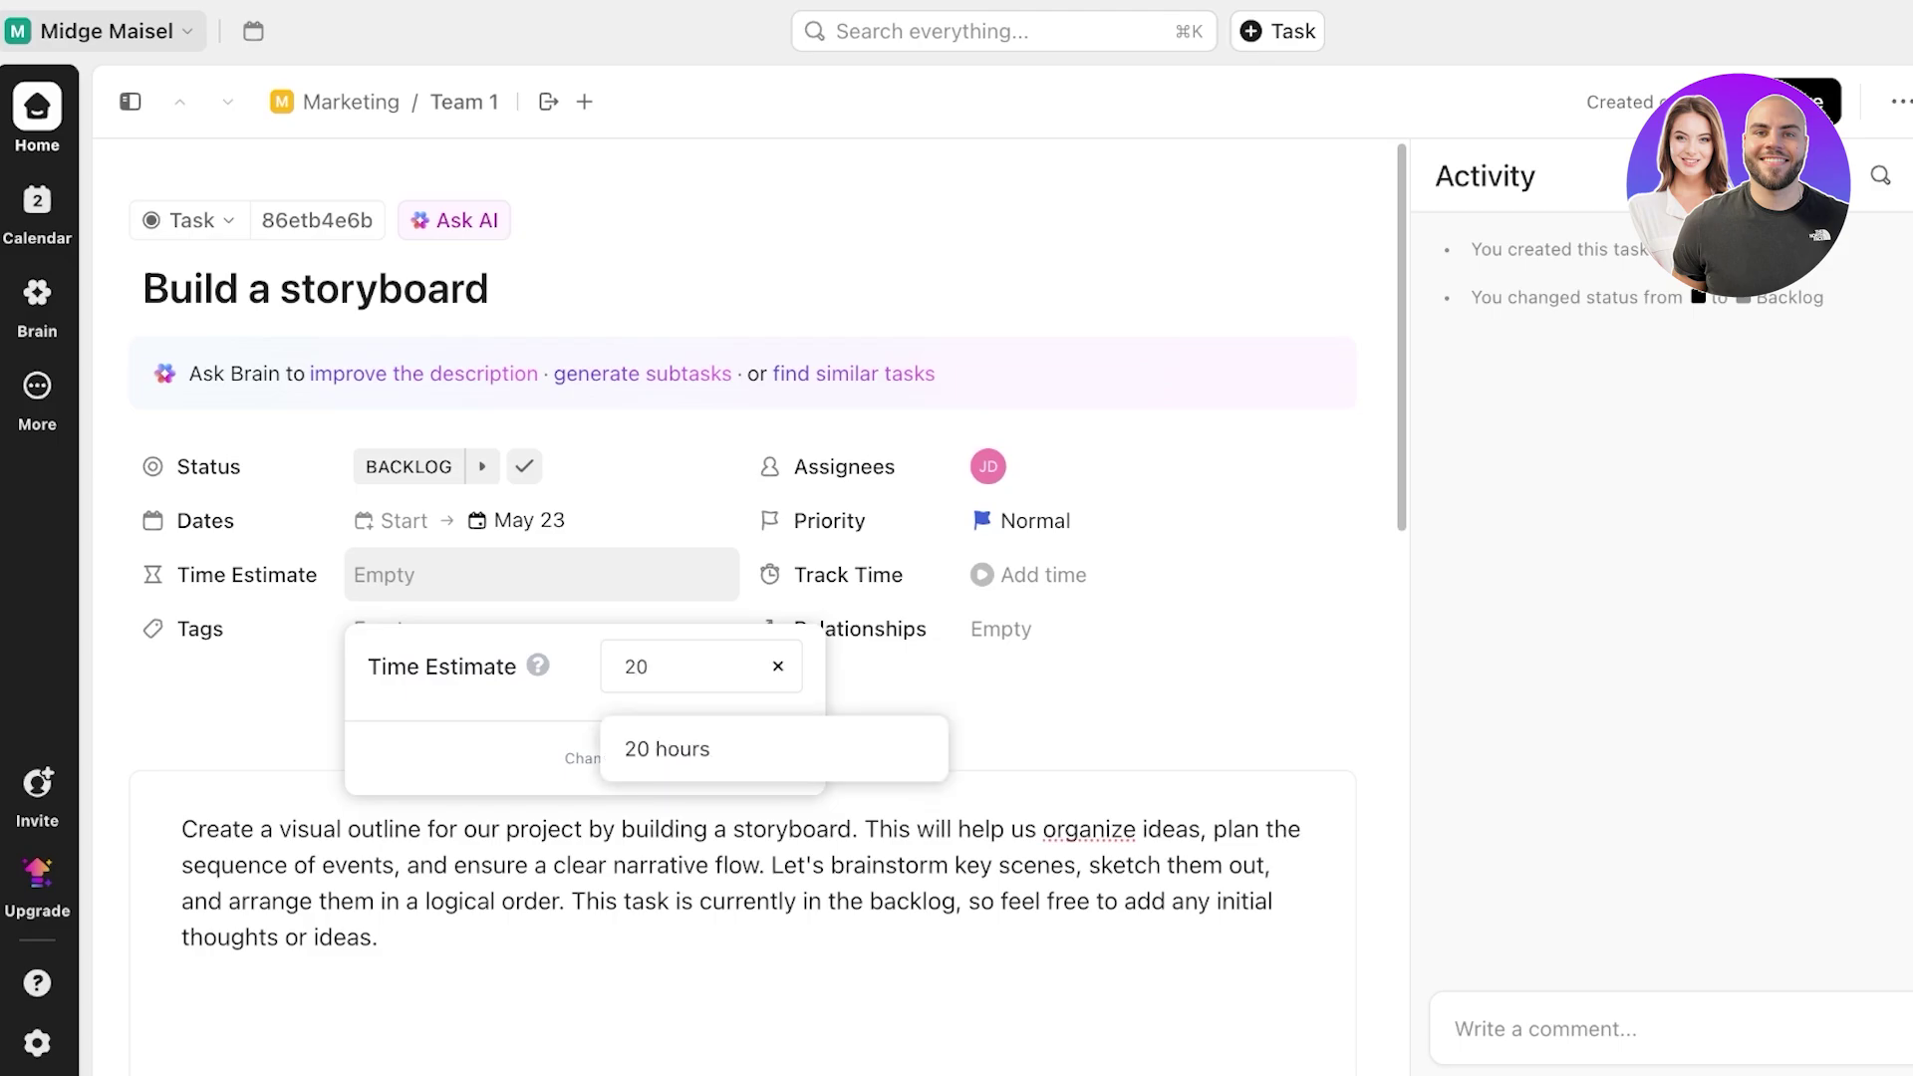
text(h)
key(Return)
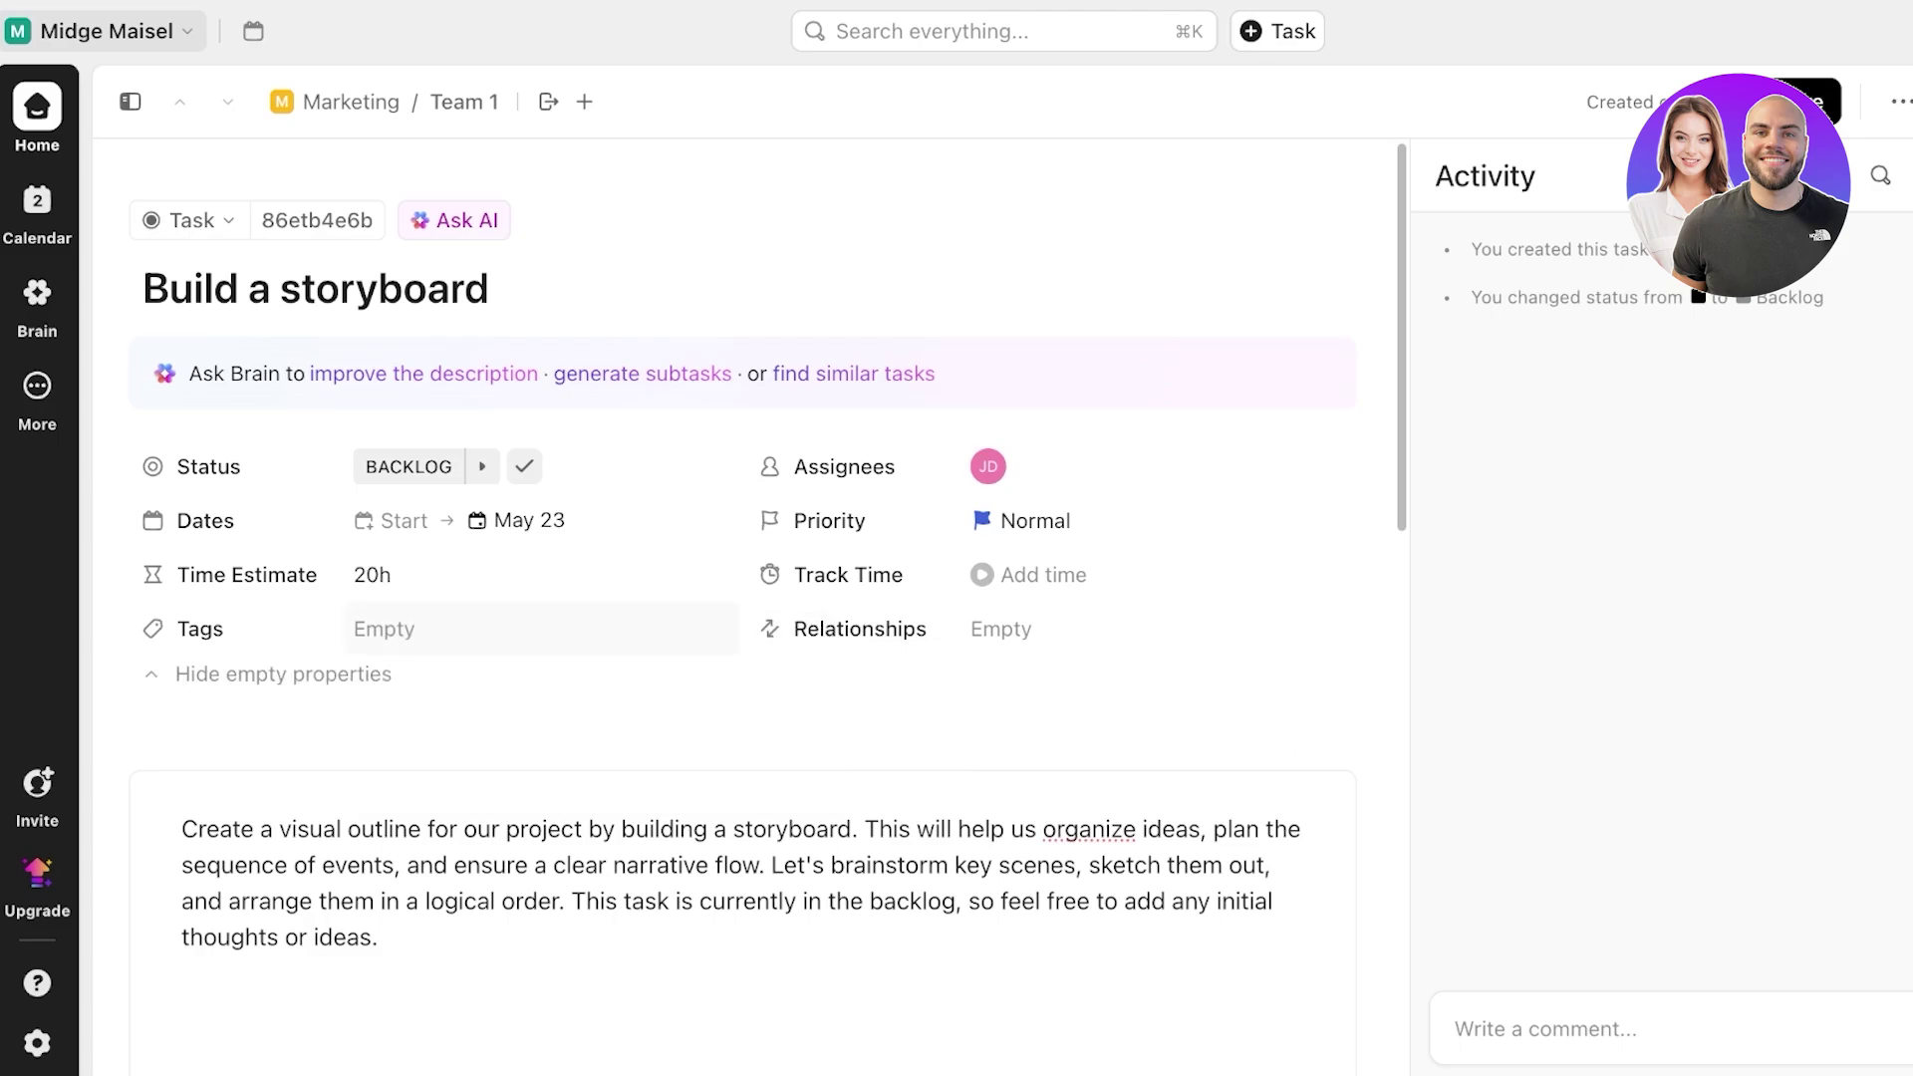
click(438, 629)
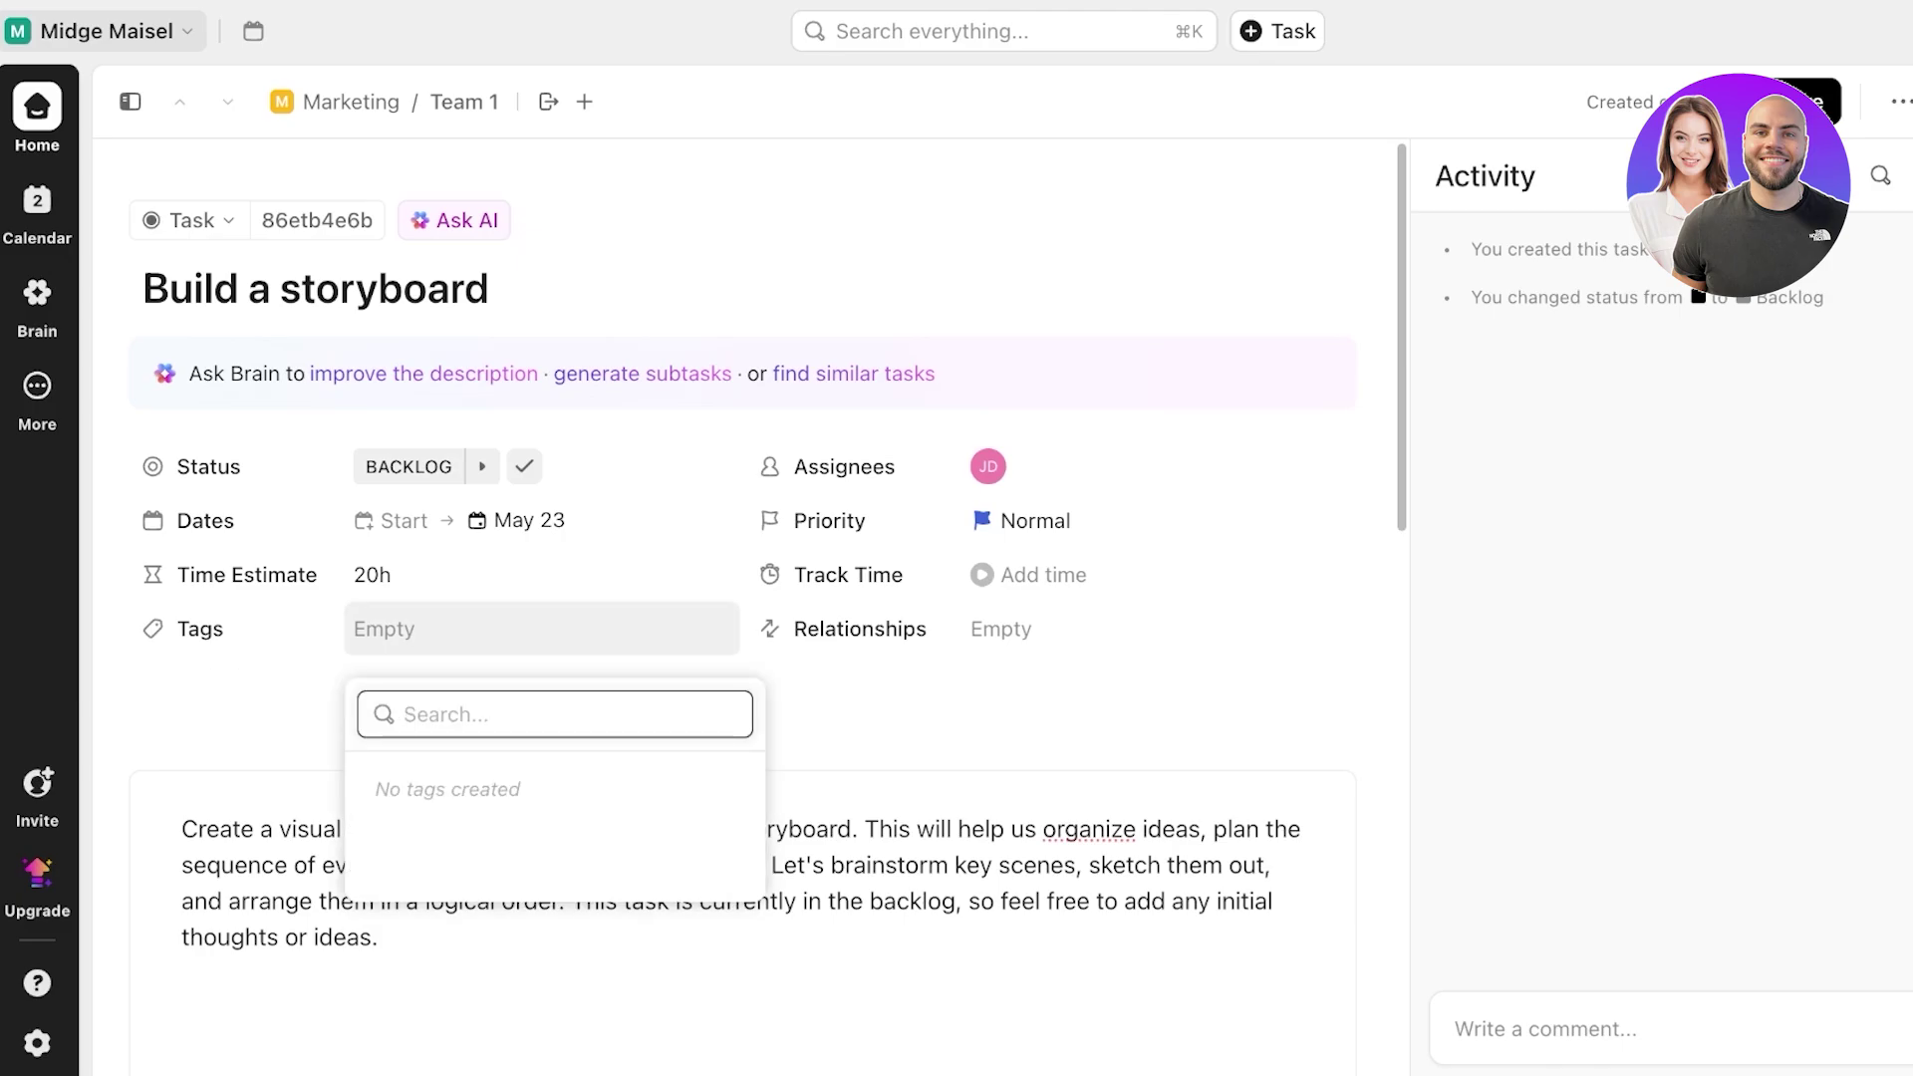
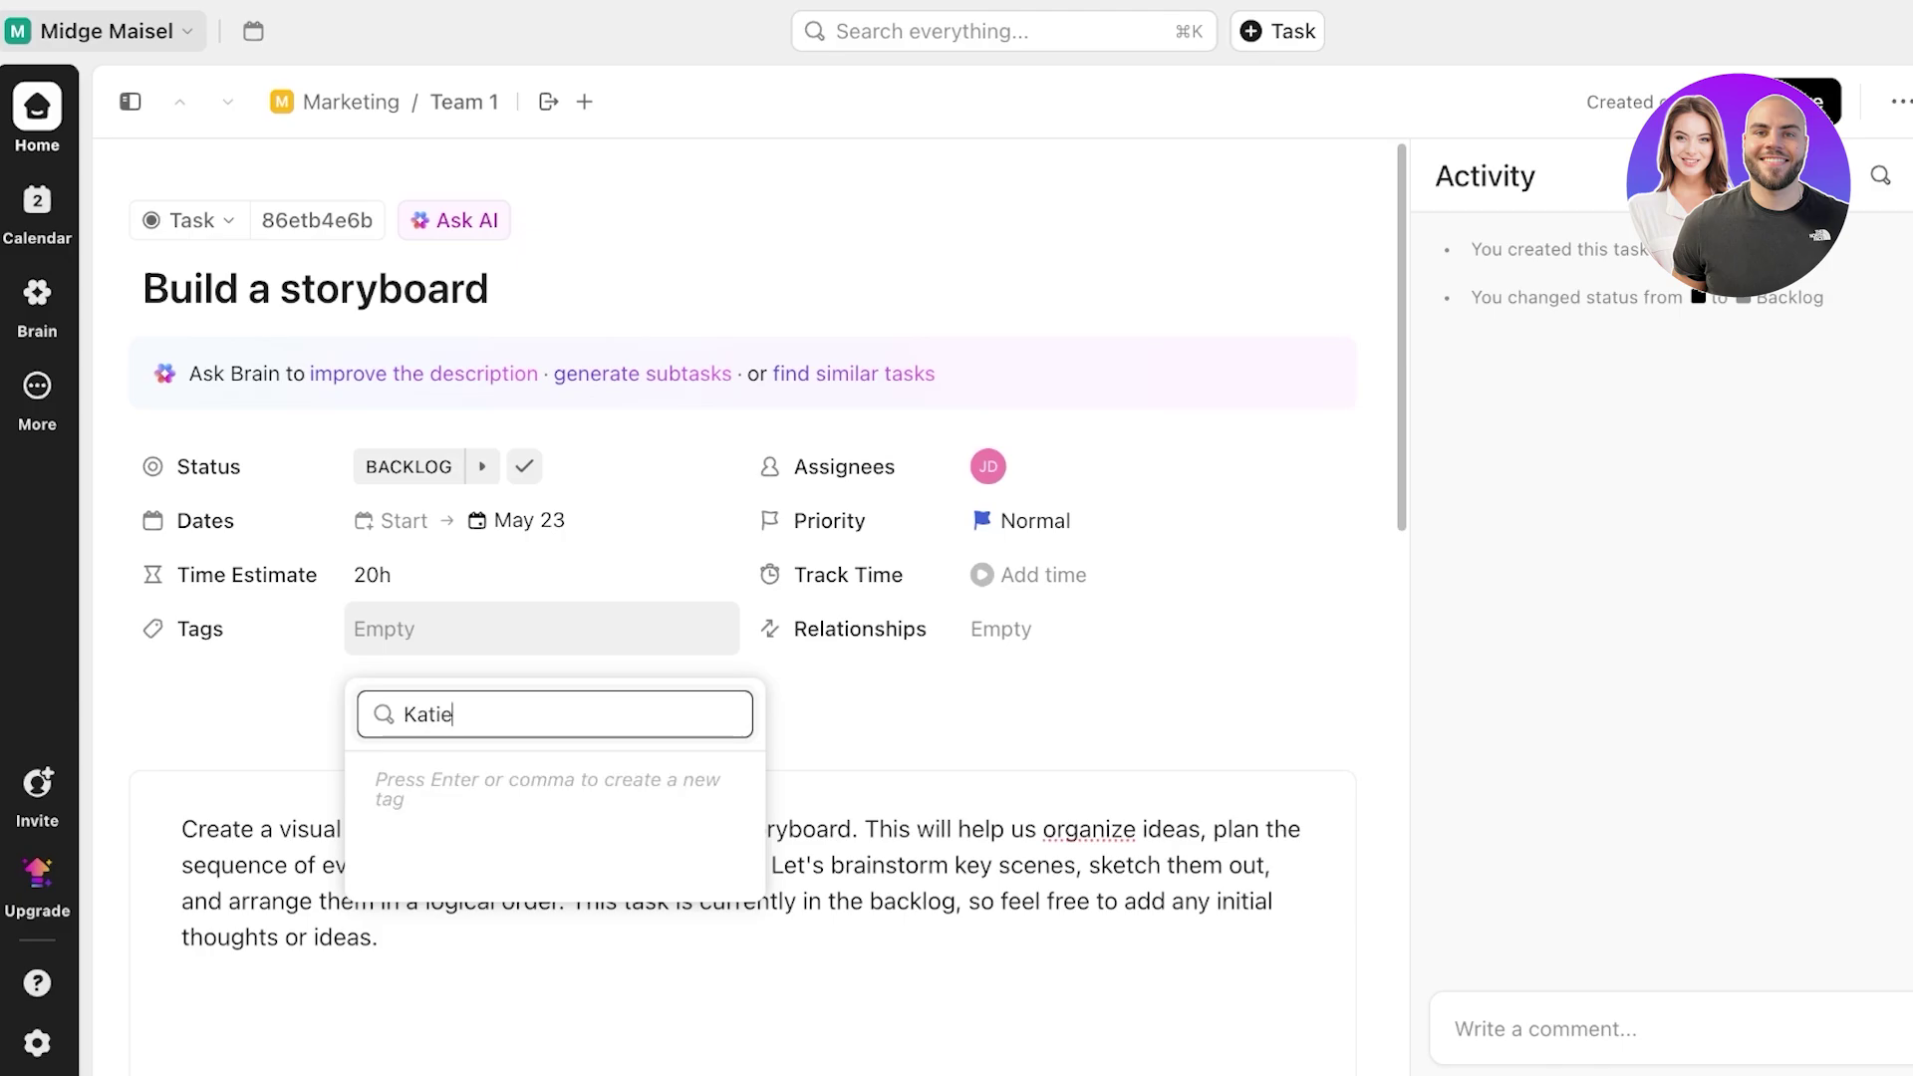
key(Return)
key(Escape)
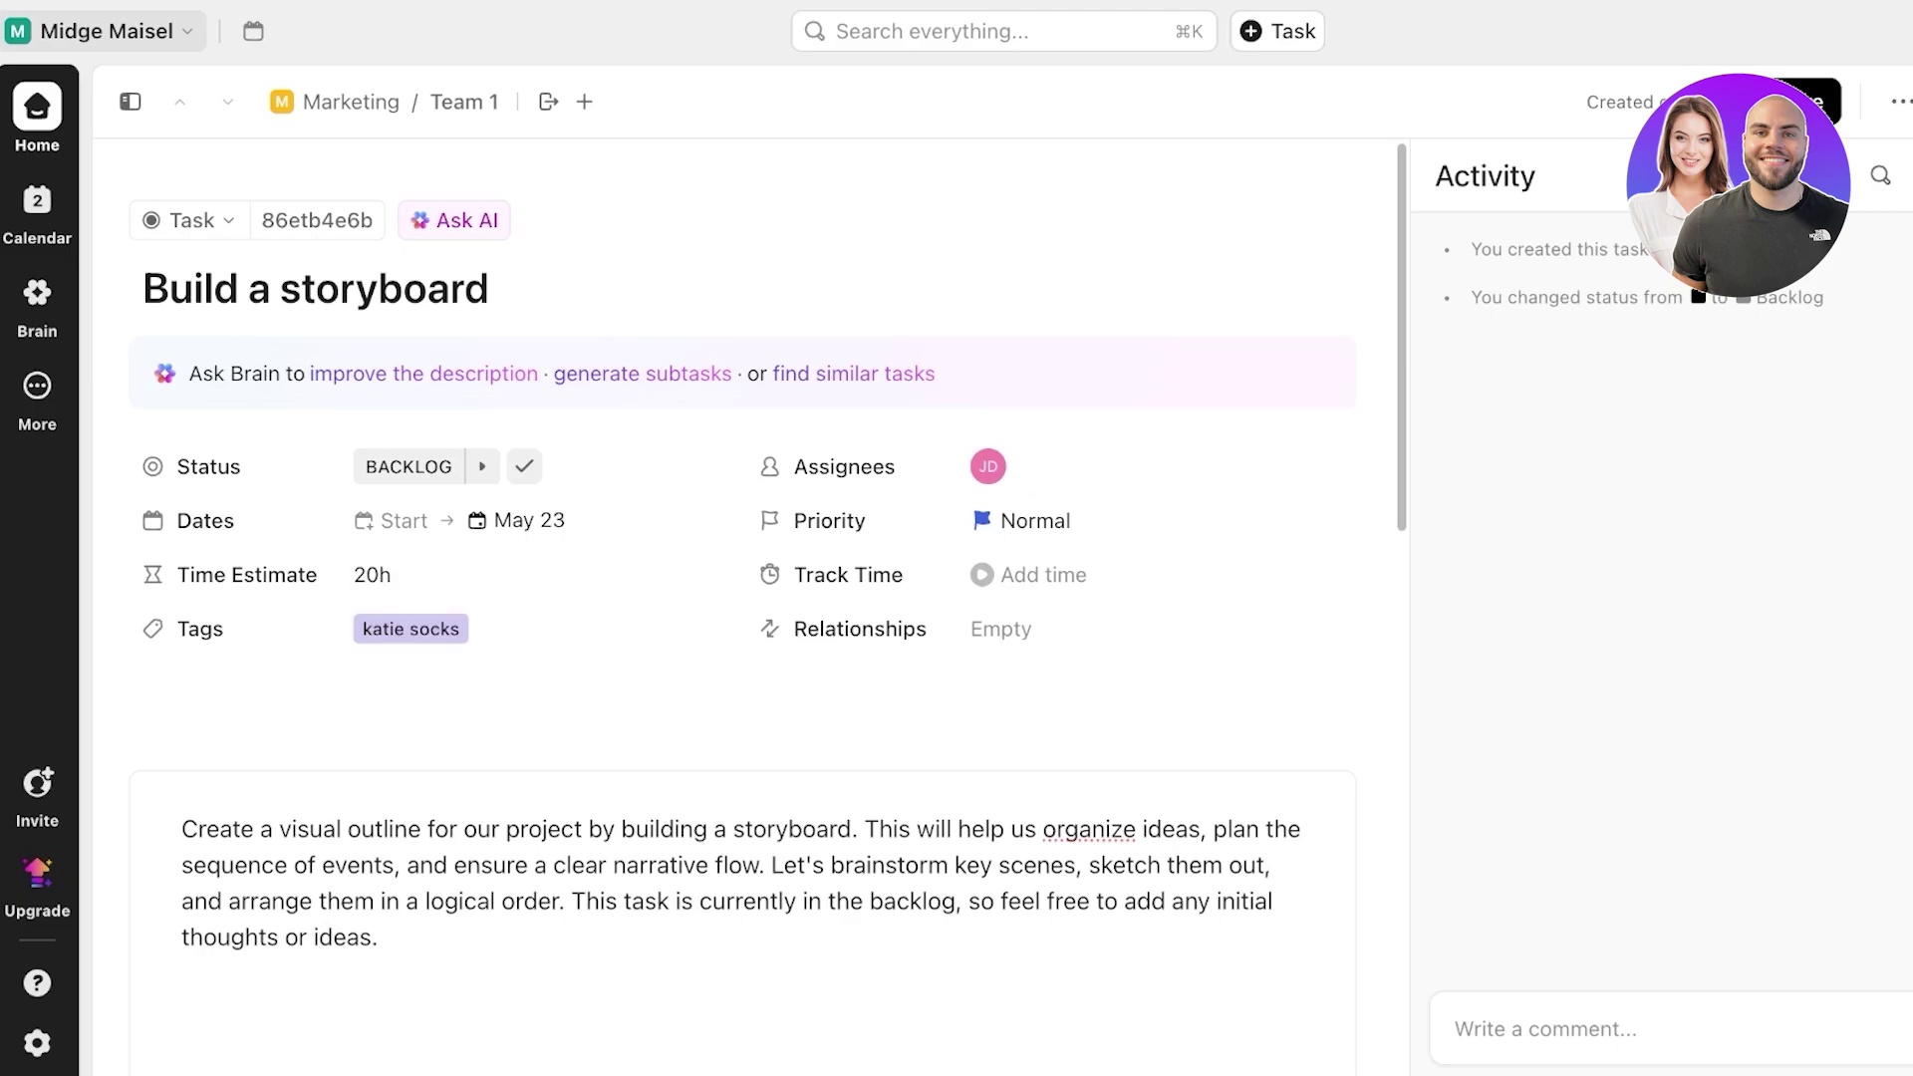
click(1043, 575)
key(Escape)
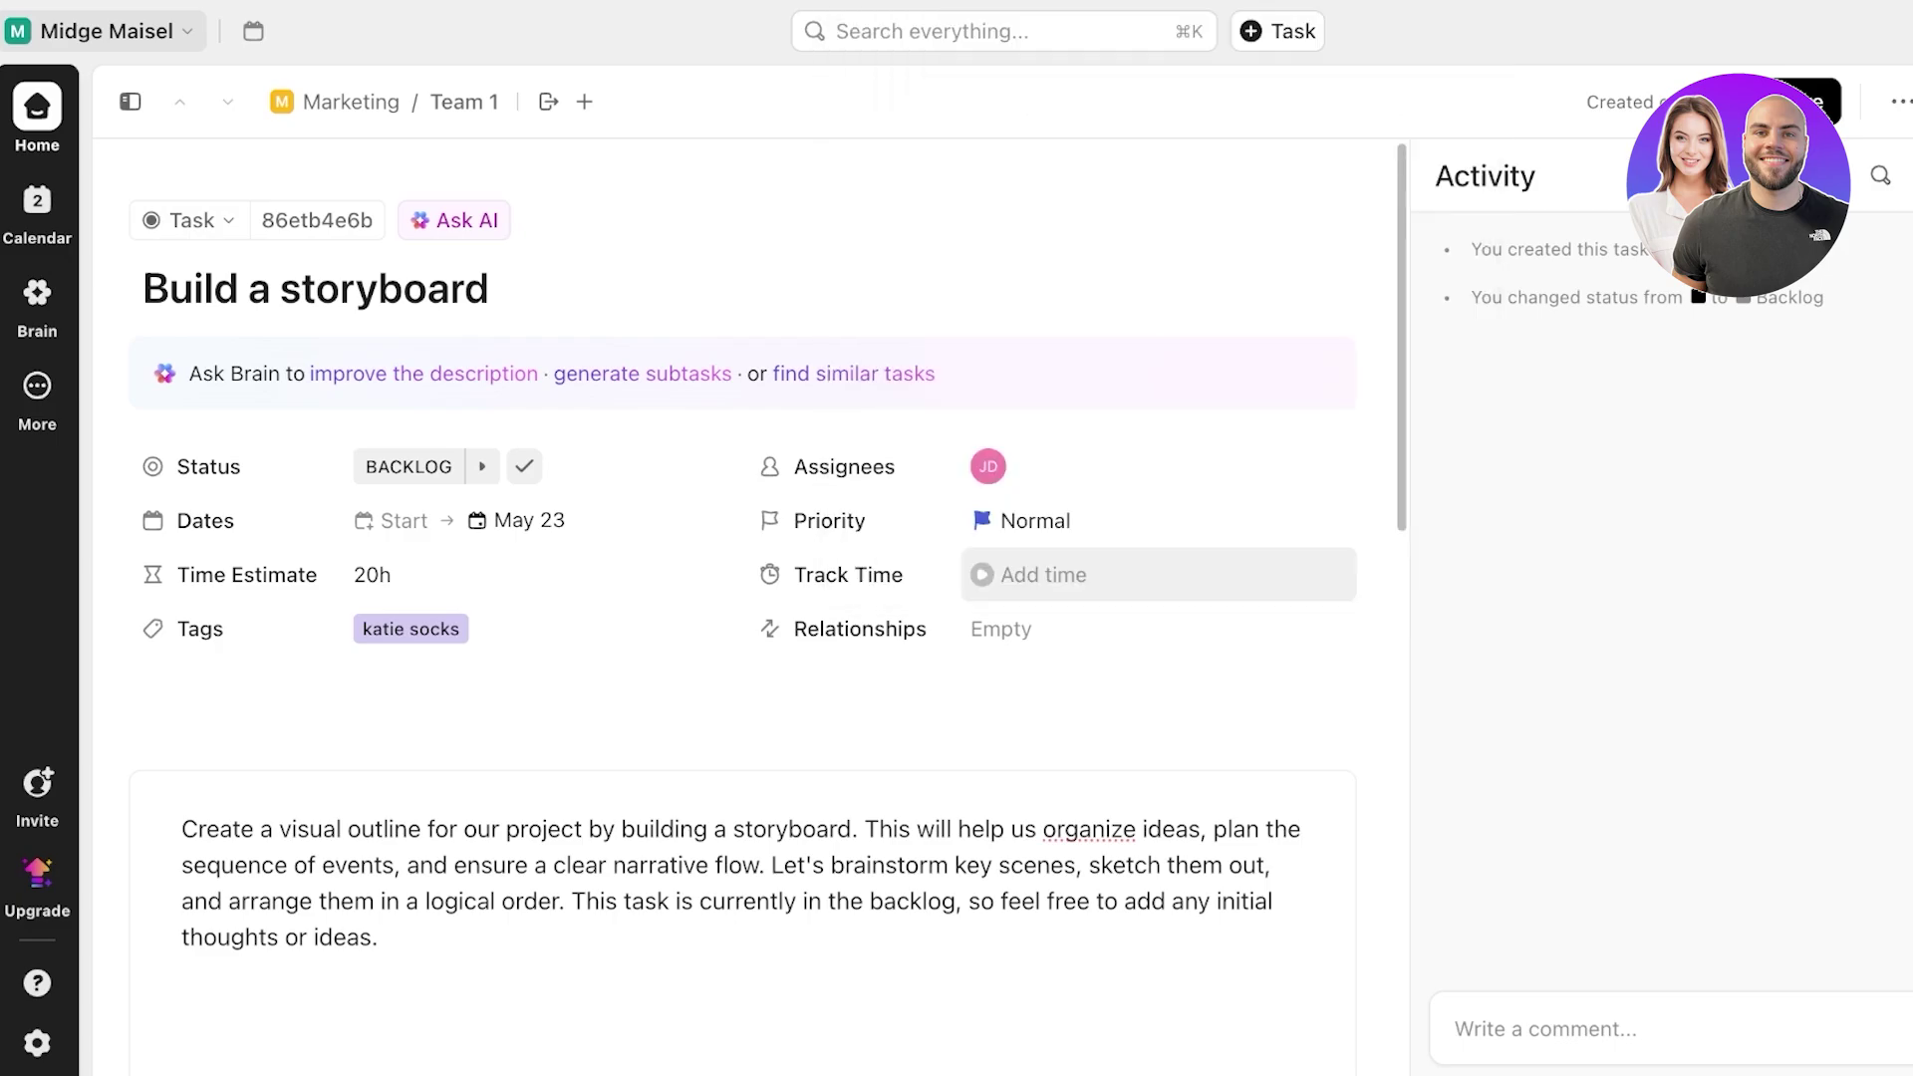
click(1044, 575)
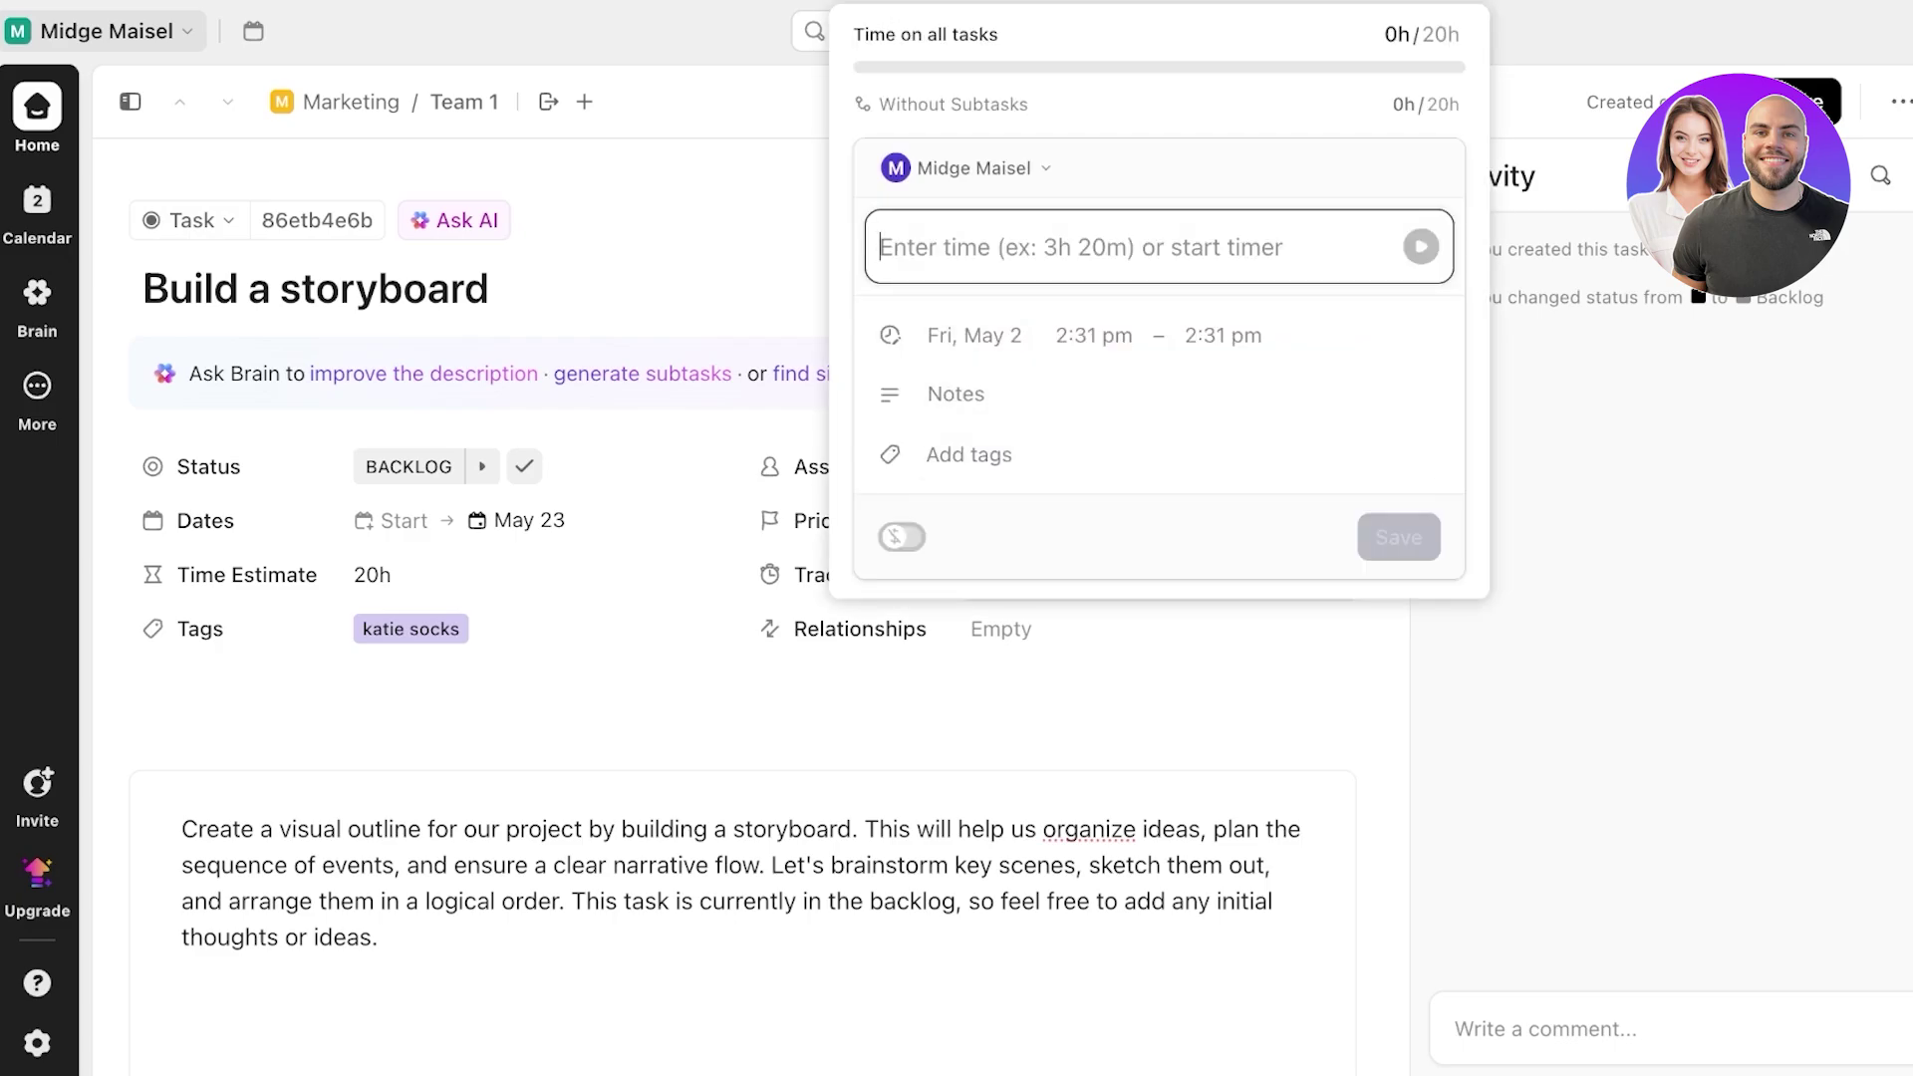
- Start and stop a timer on the task and show the relationship options
key(Escape)
click(983, 575)
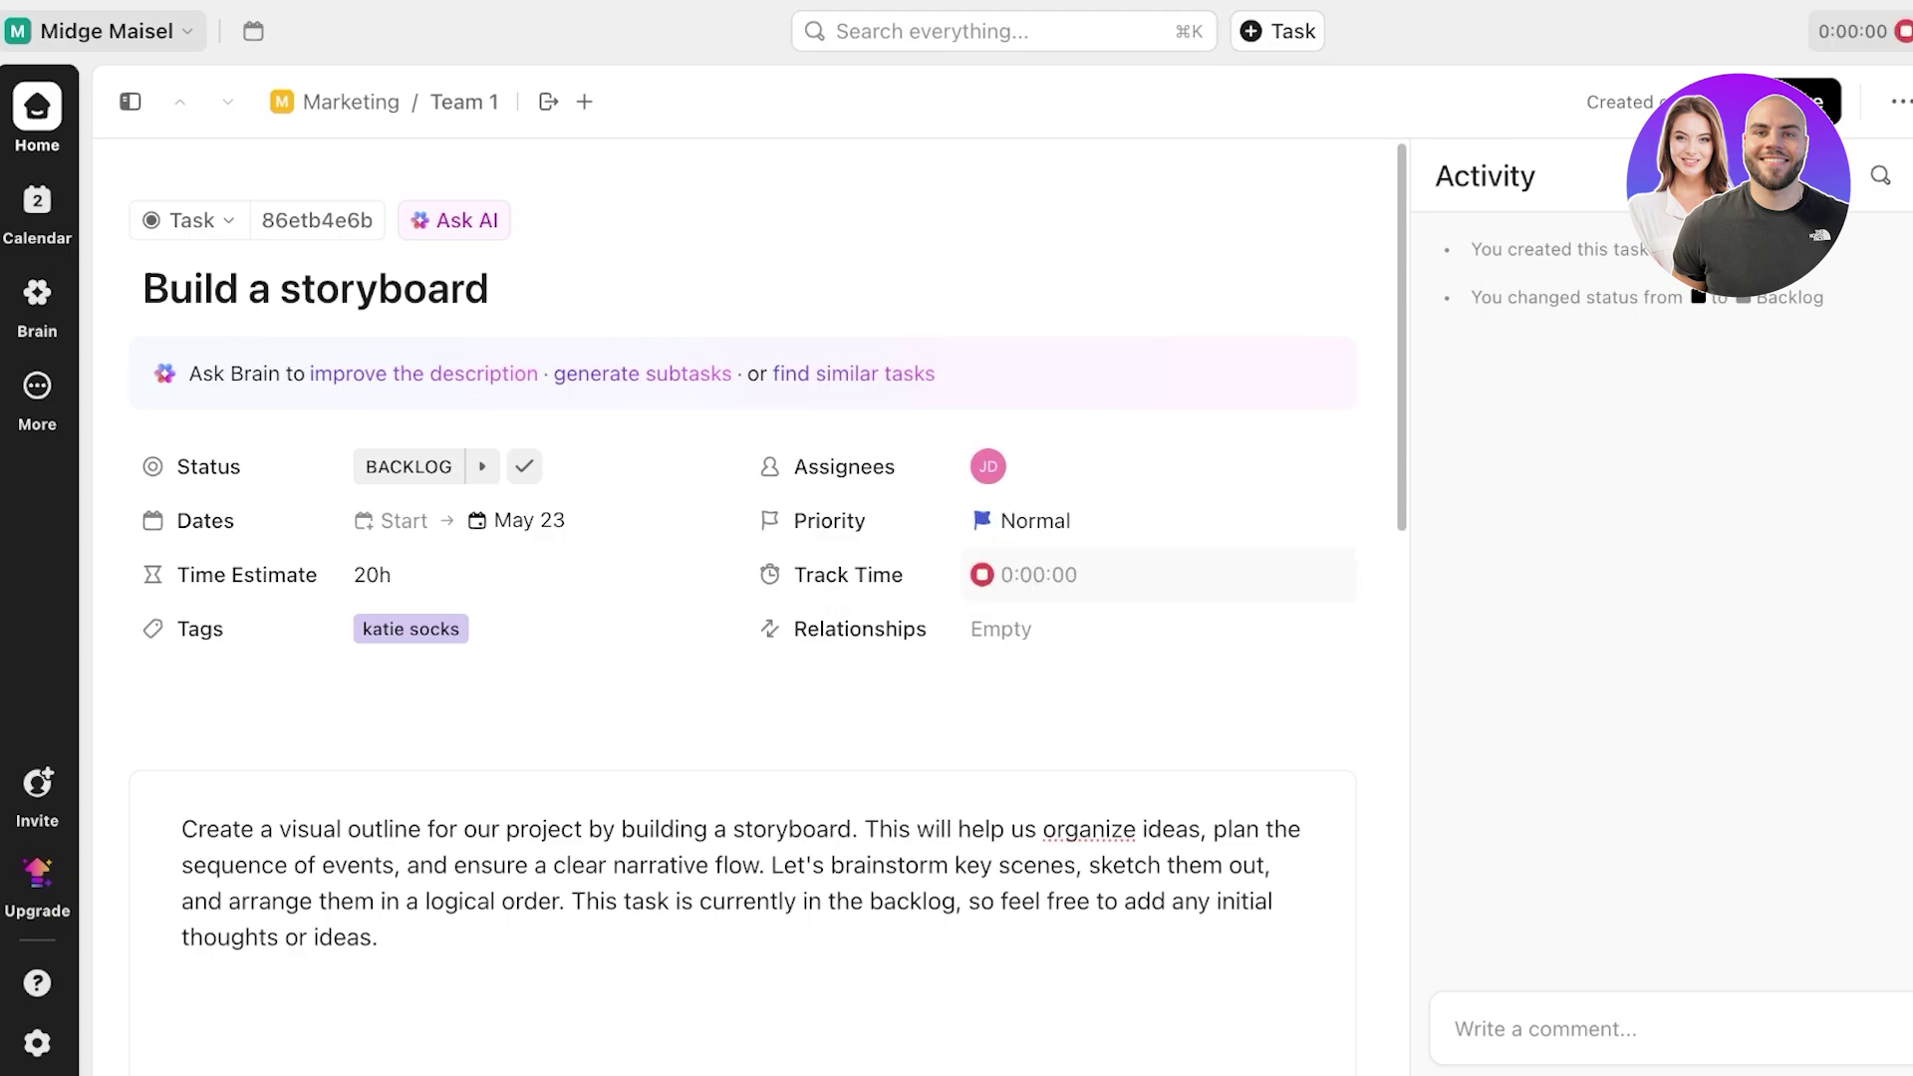
click(983, 575)
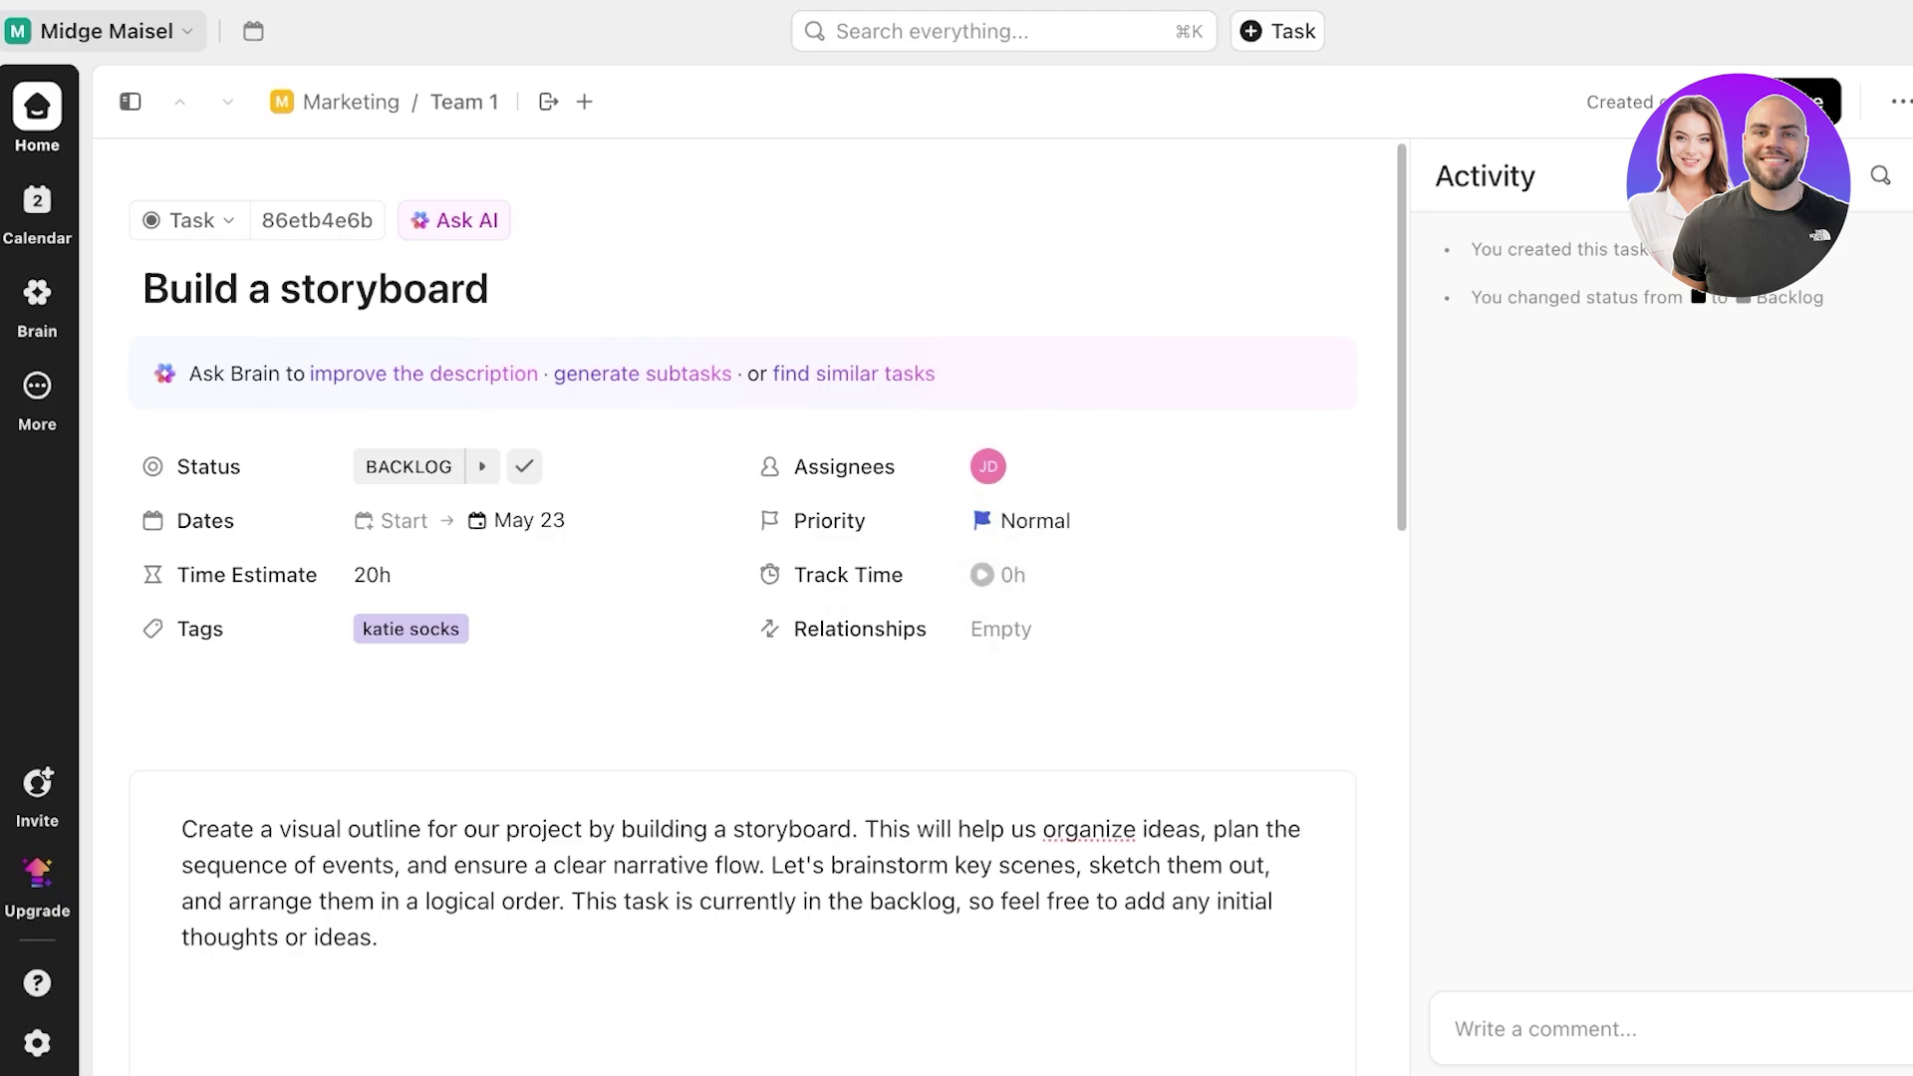
click(1002, 629)
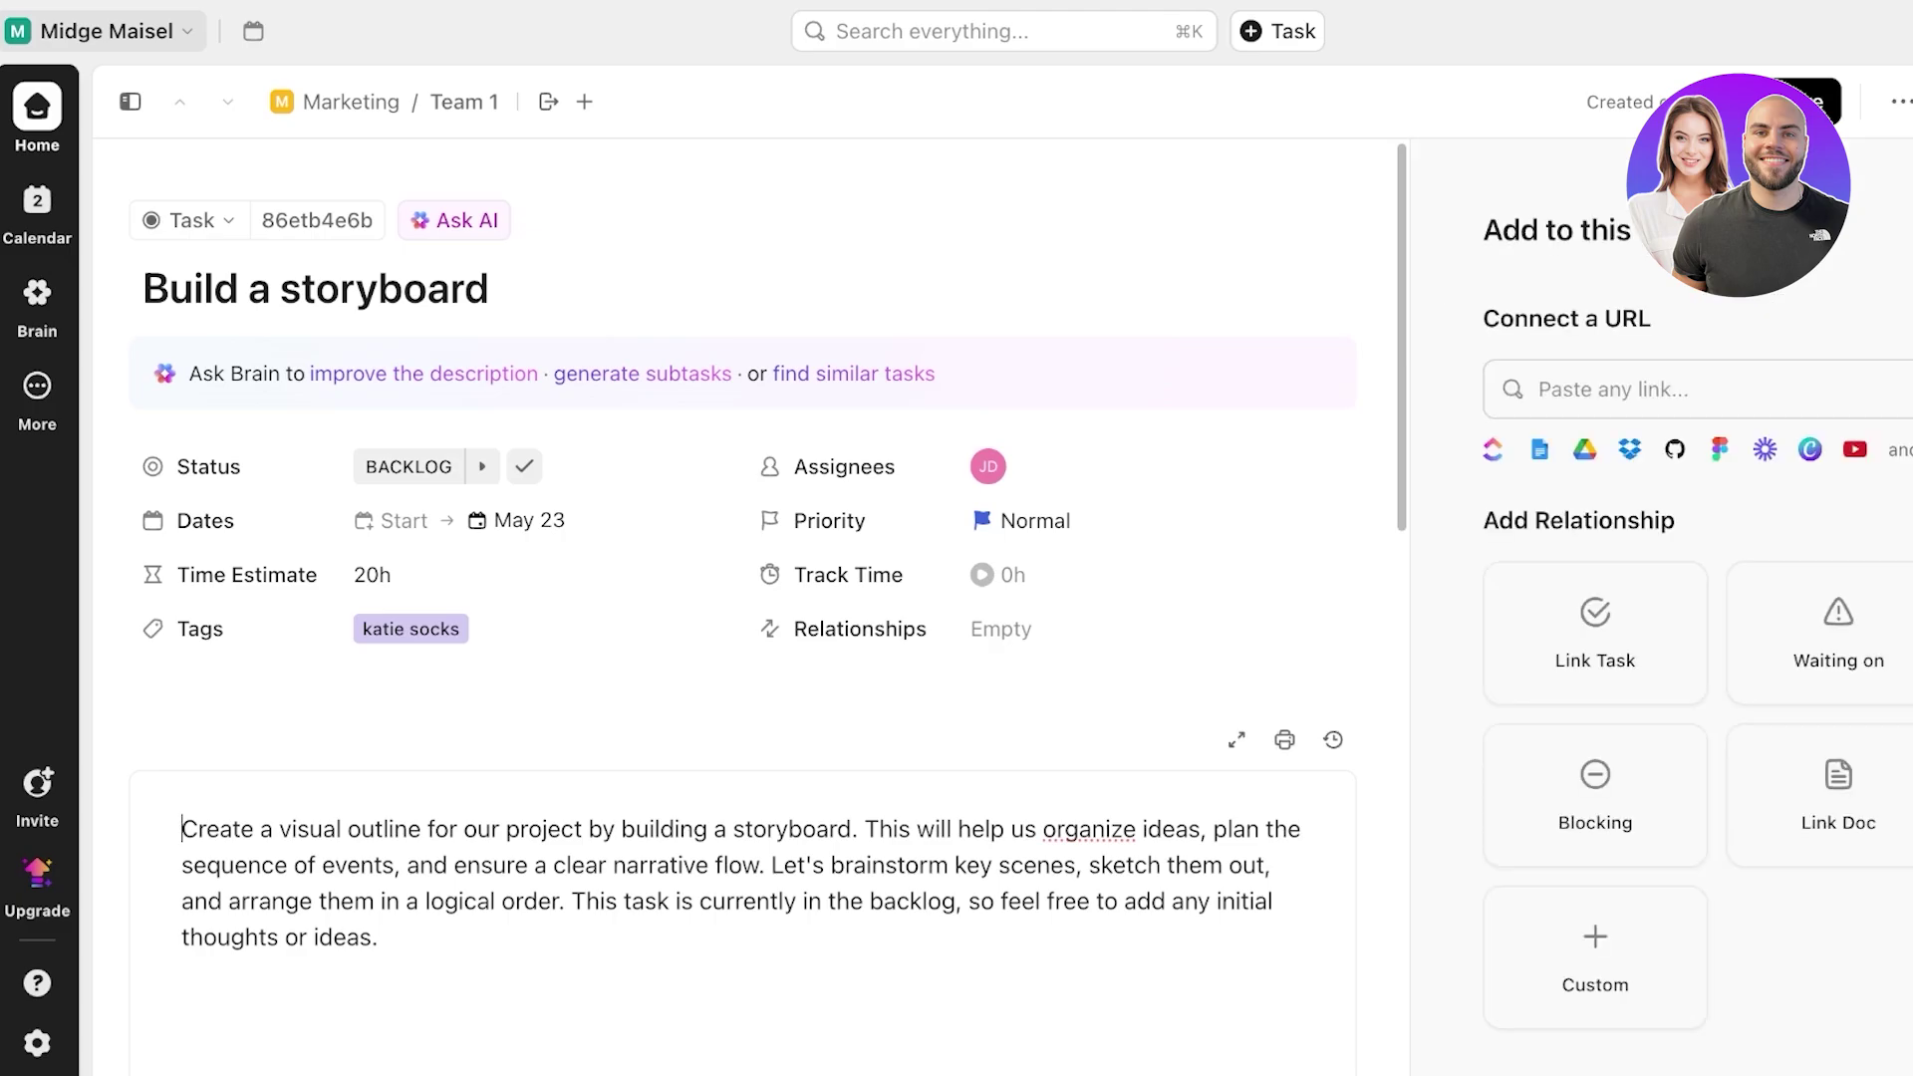
- Add an empty checklist, browse checklist templates, and create the five suggested subtasks
scroll(742, 598, down, 10)
click(269, 723)
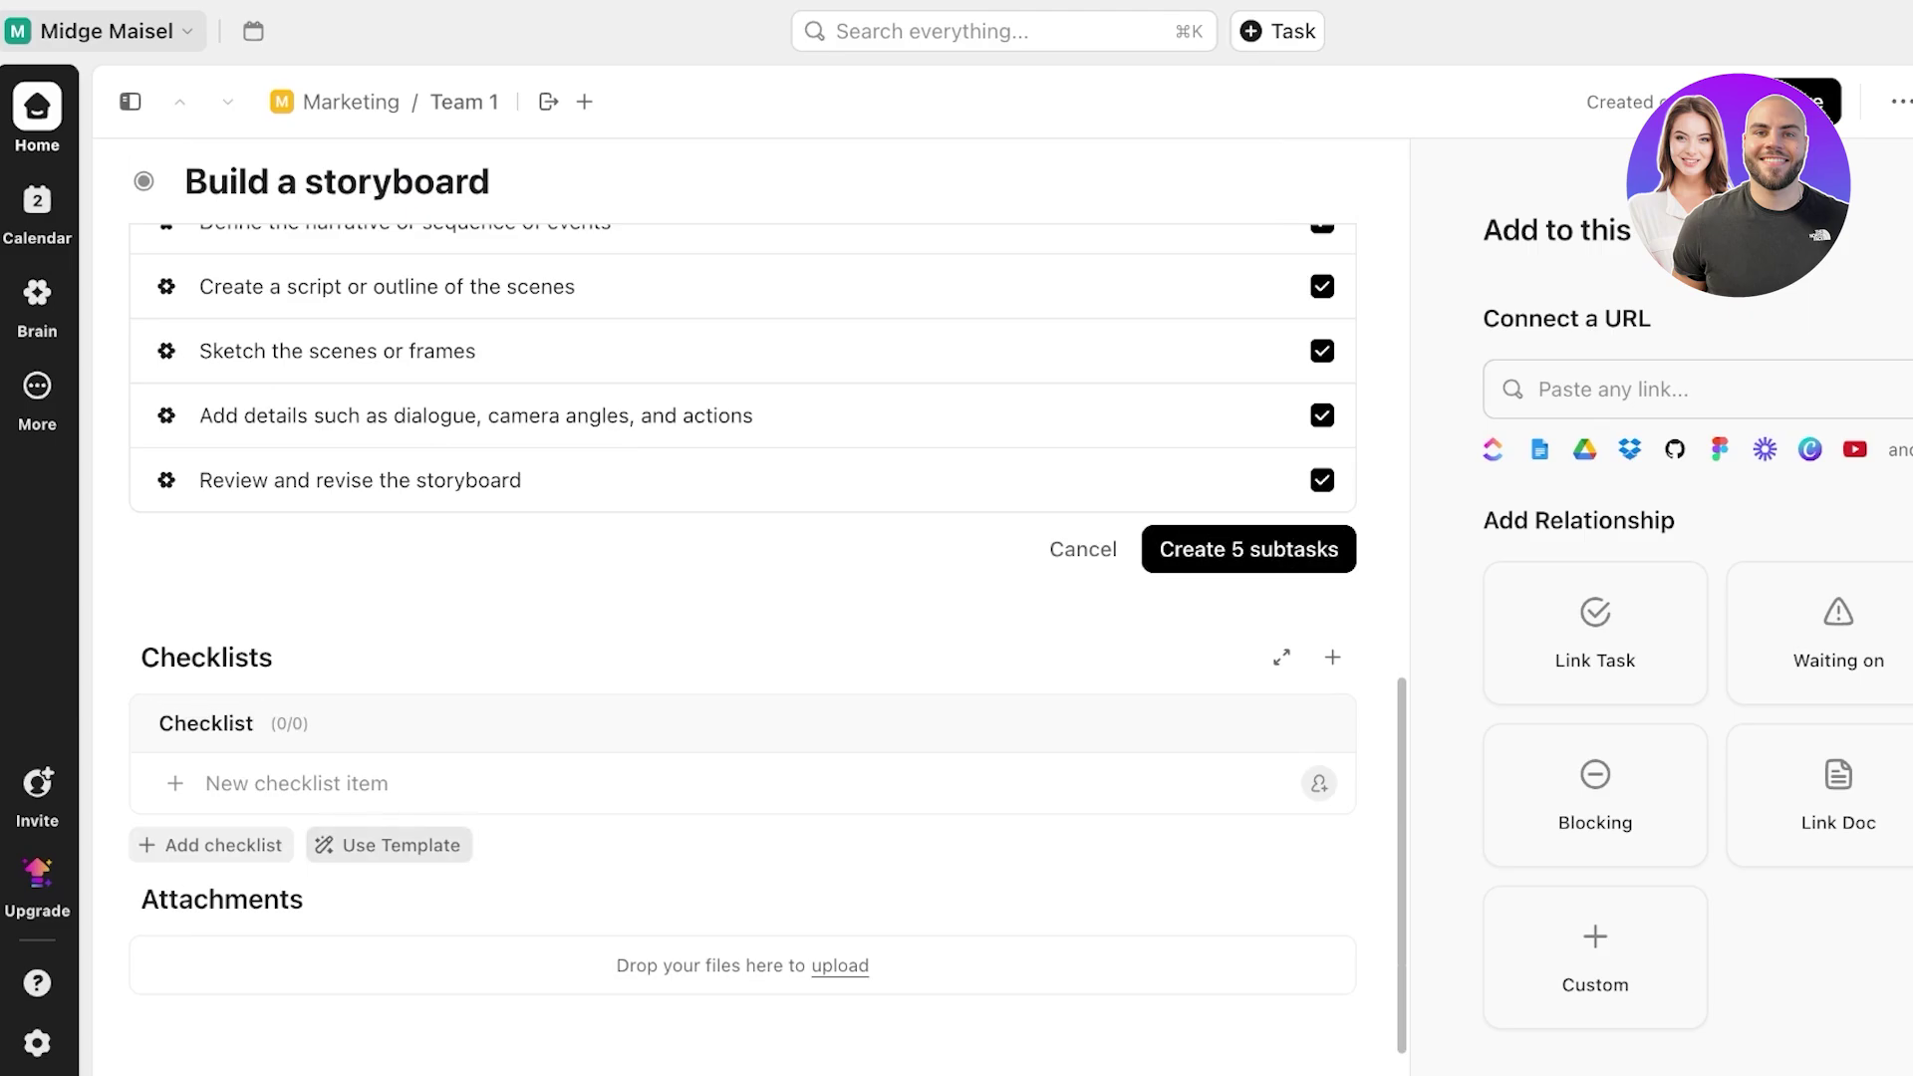
click(388, 845)
key(Escape)
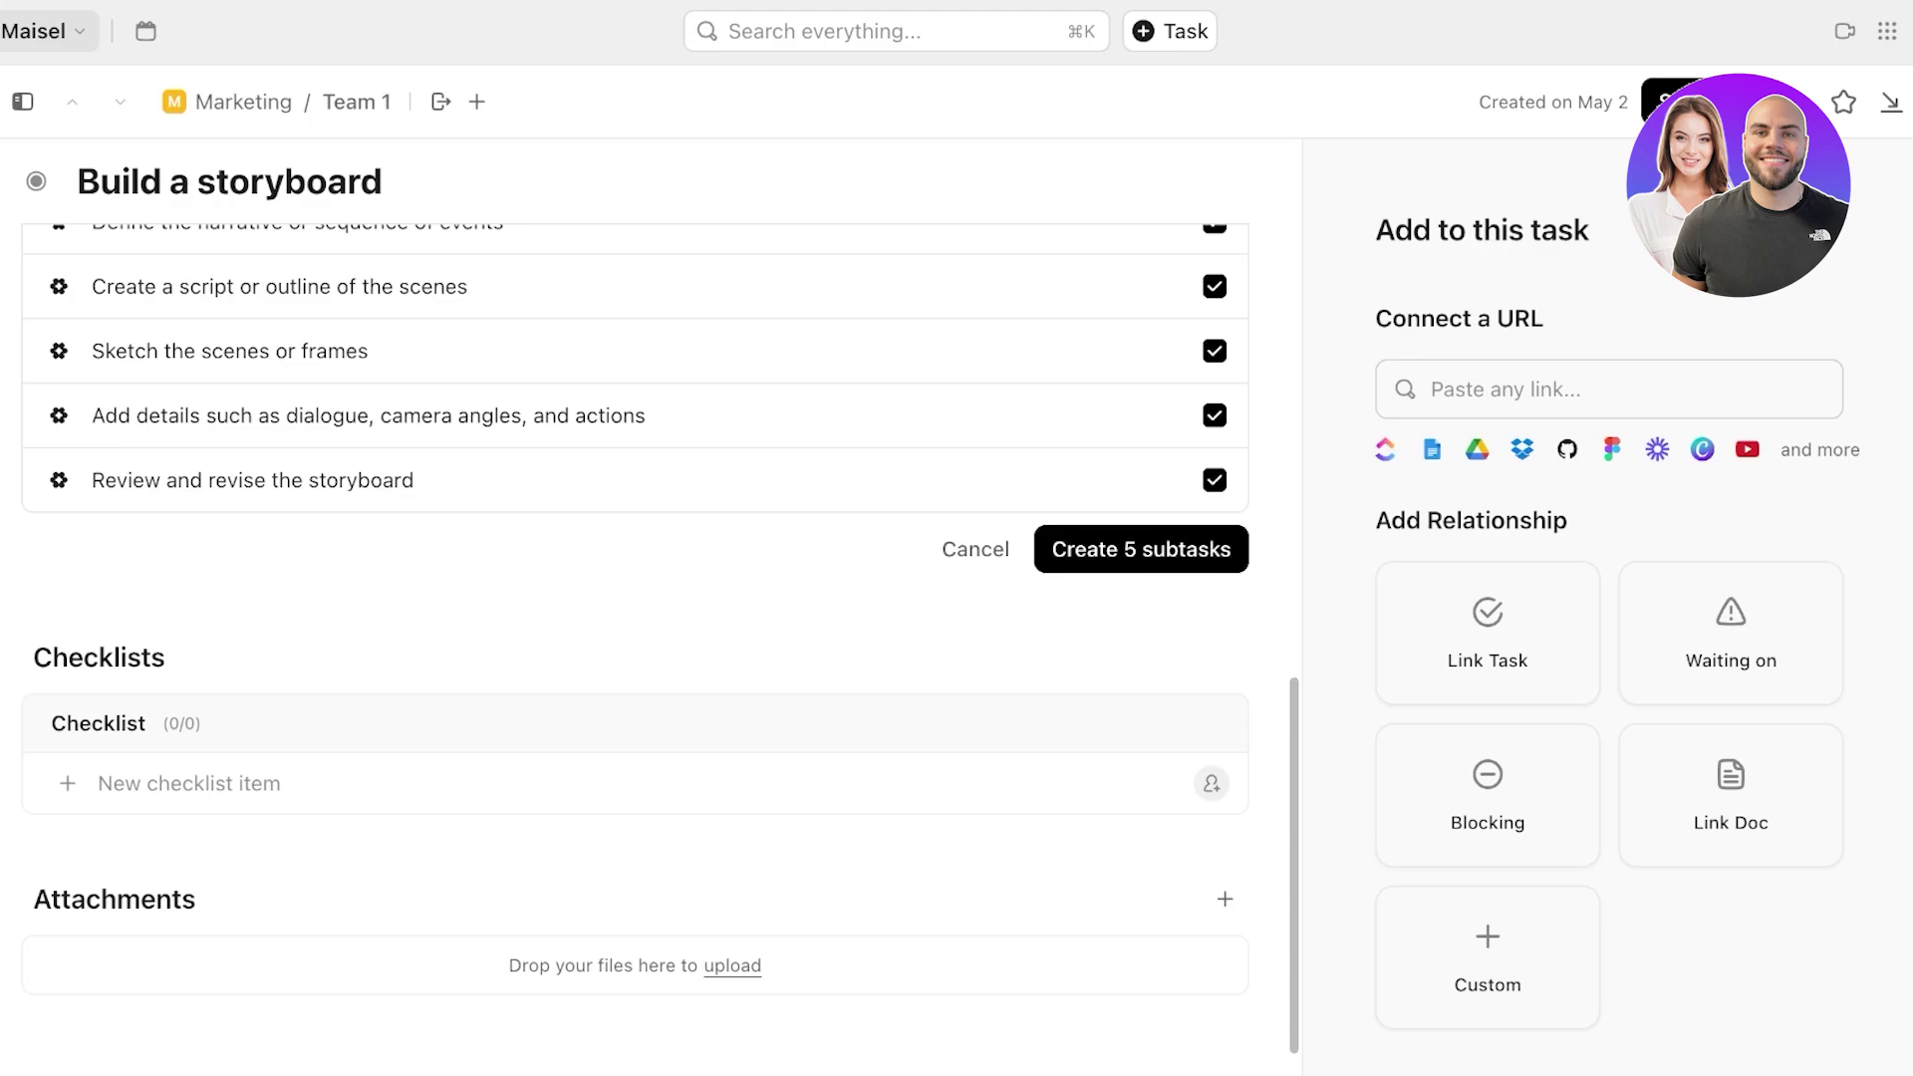
click(1141, 549)
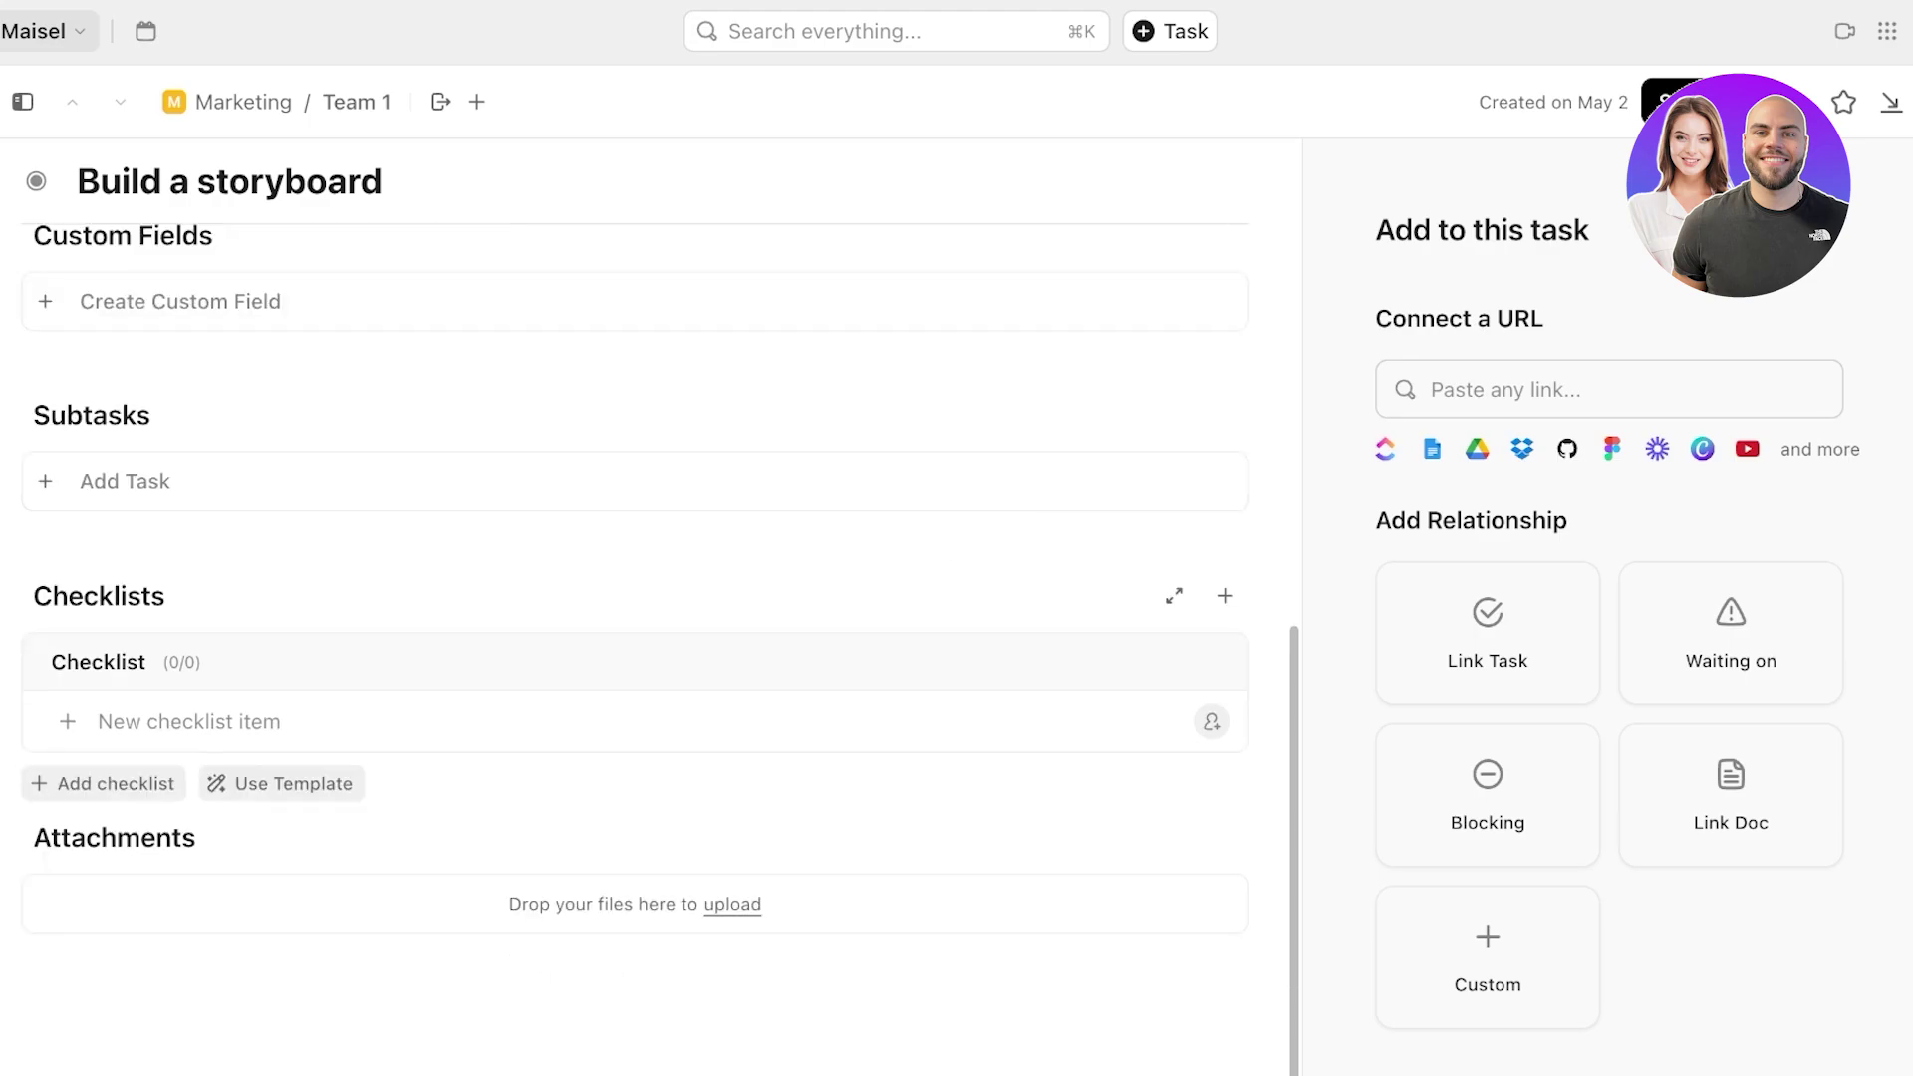
scroll(1141, 549, up, 7)
scroll(638, 598, up, 3)
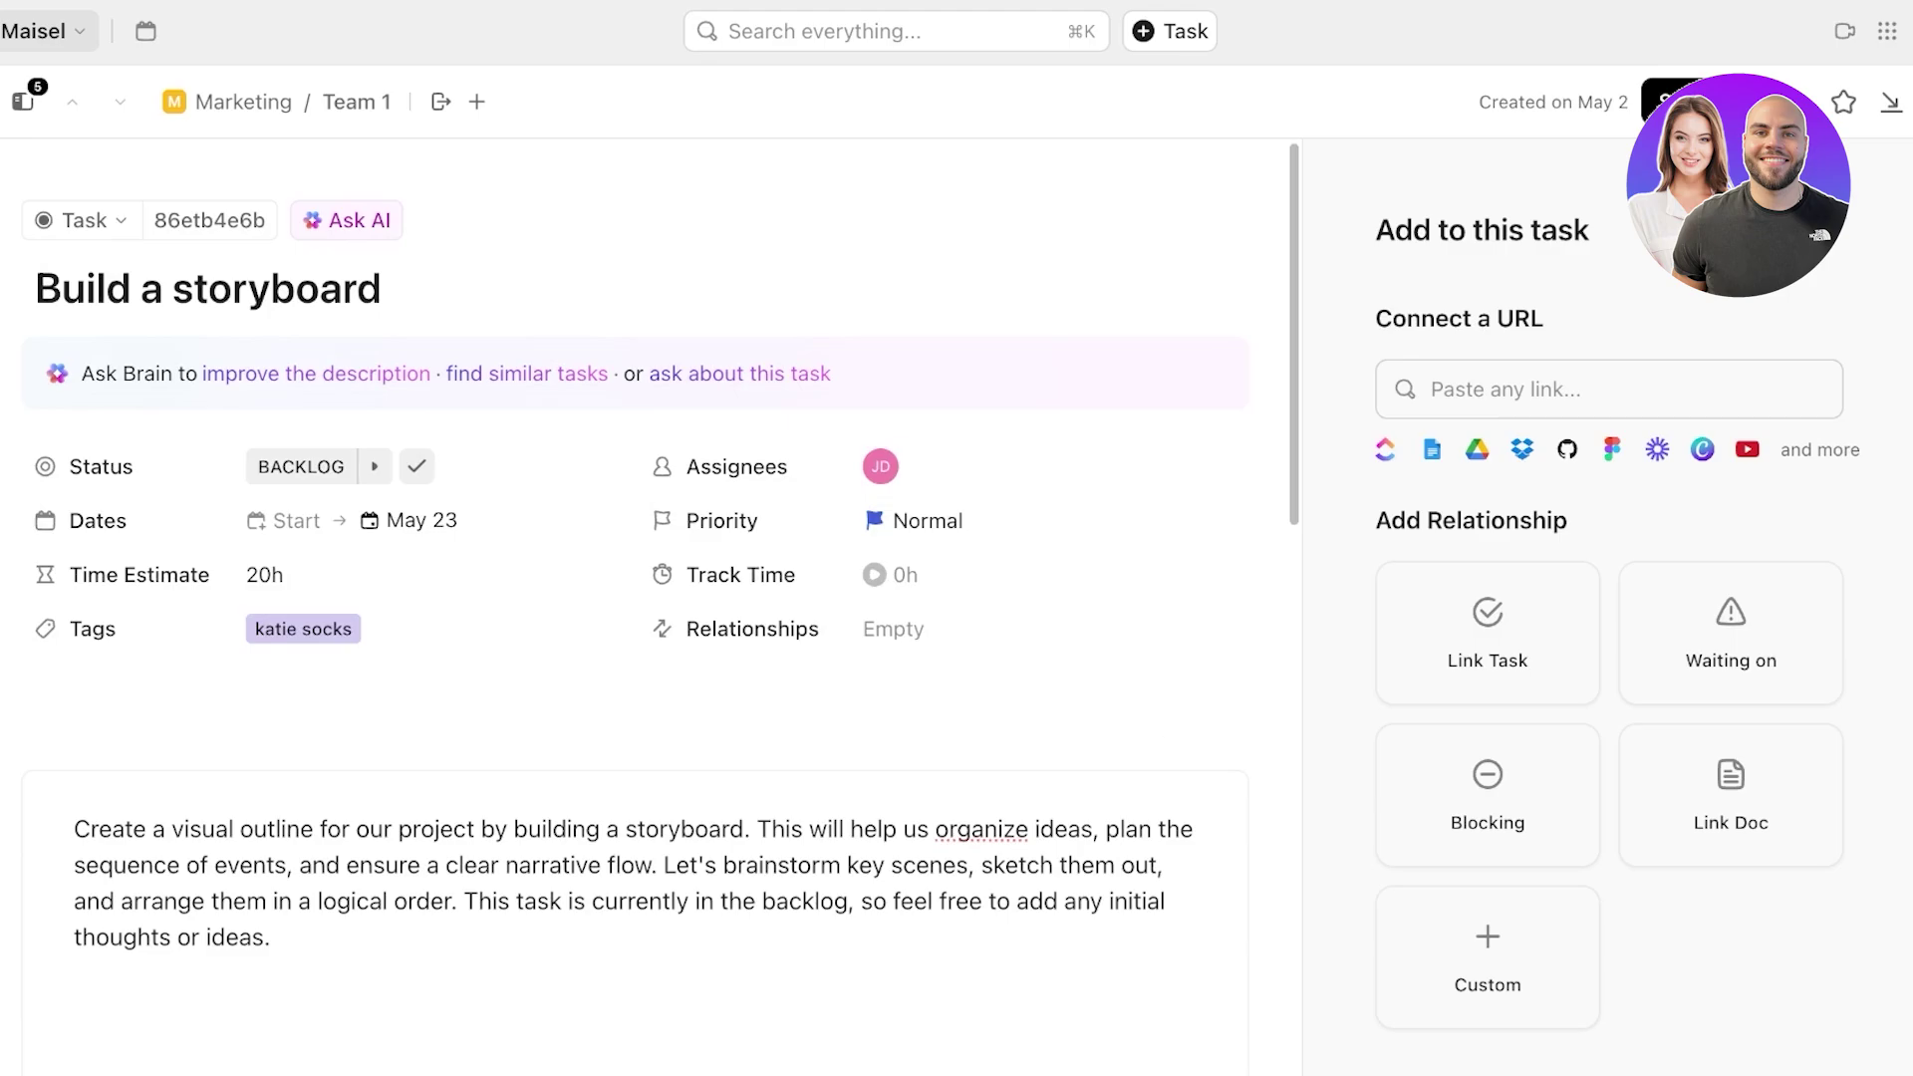
- Add 'Print tagline cards from storyboard idea' as a new Backlog task
click(1798, 102)
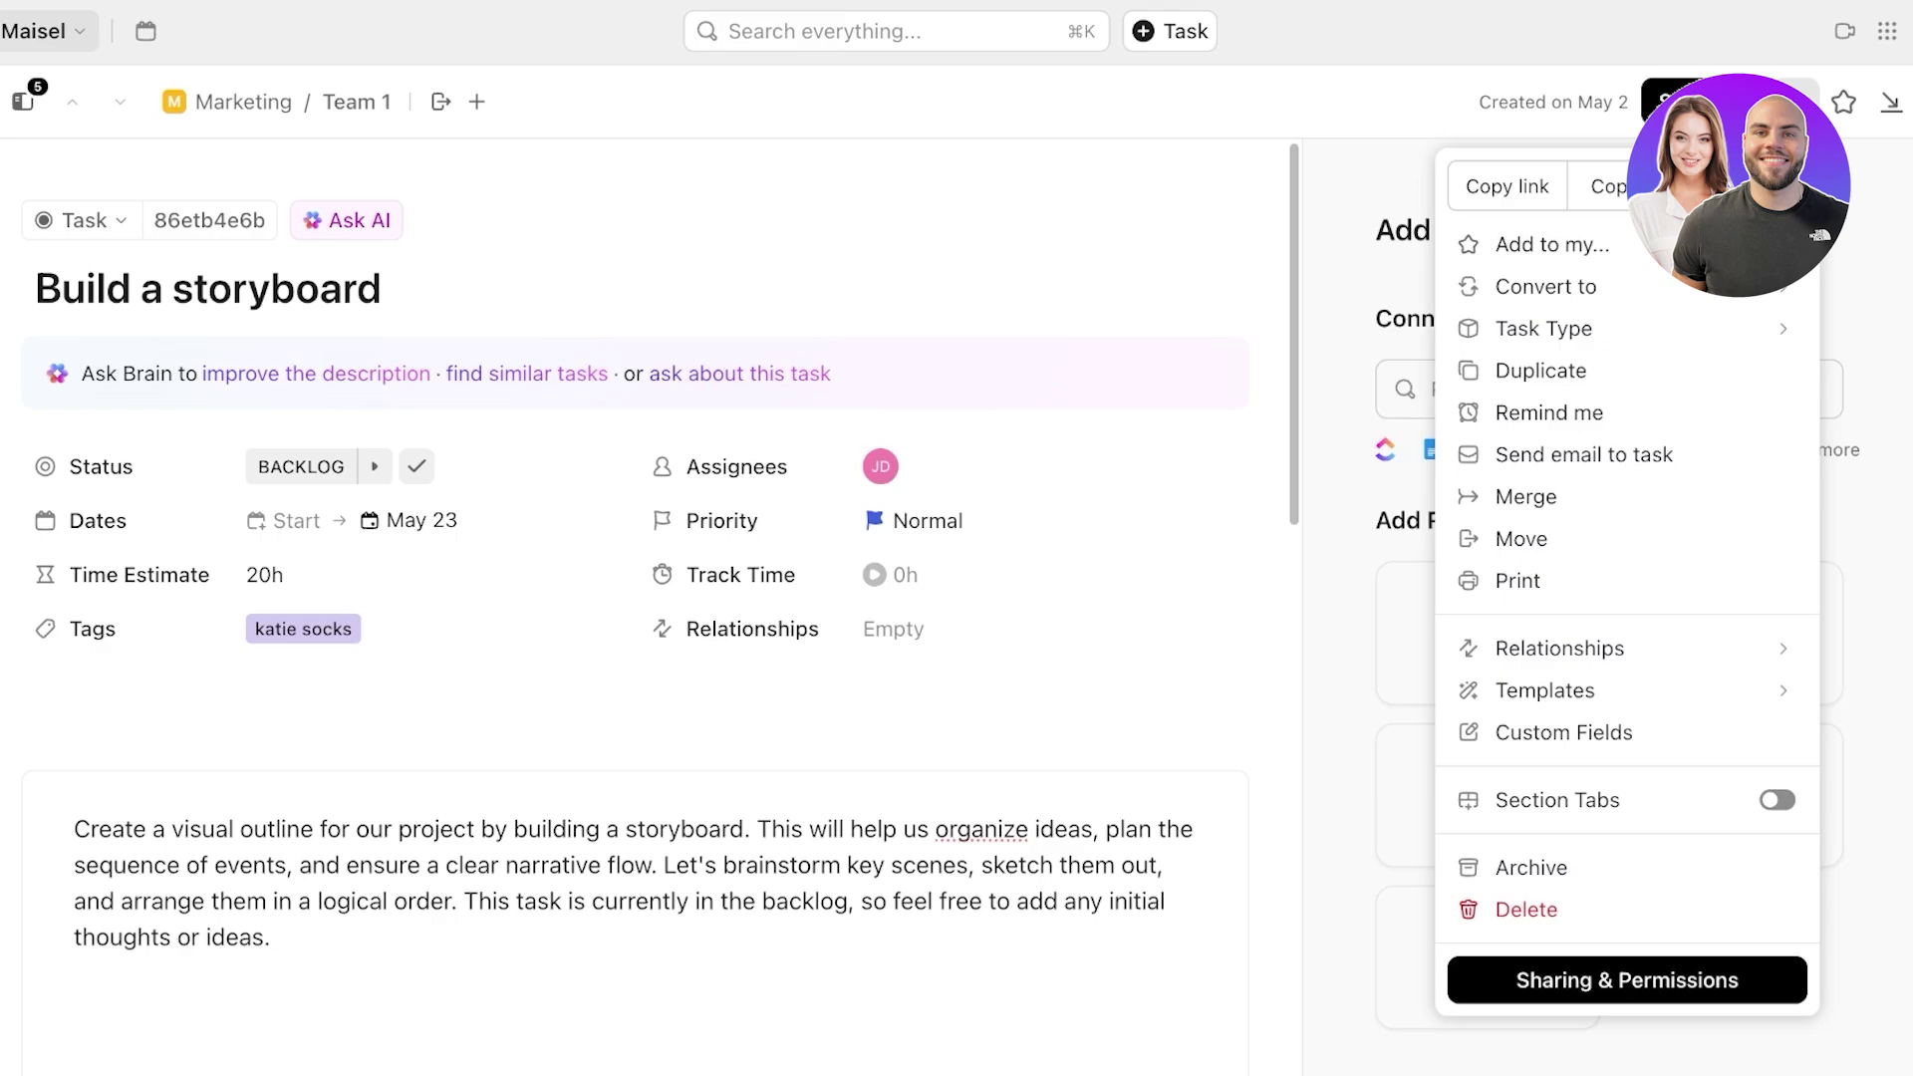
click(1891, 103)
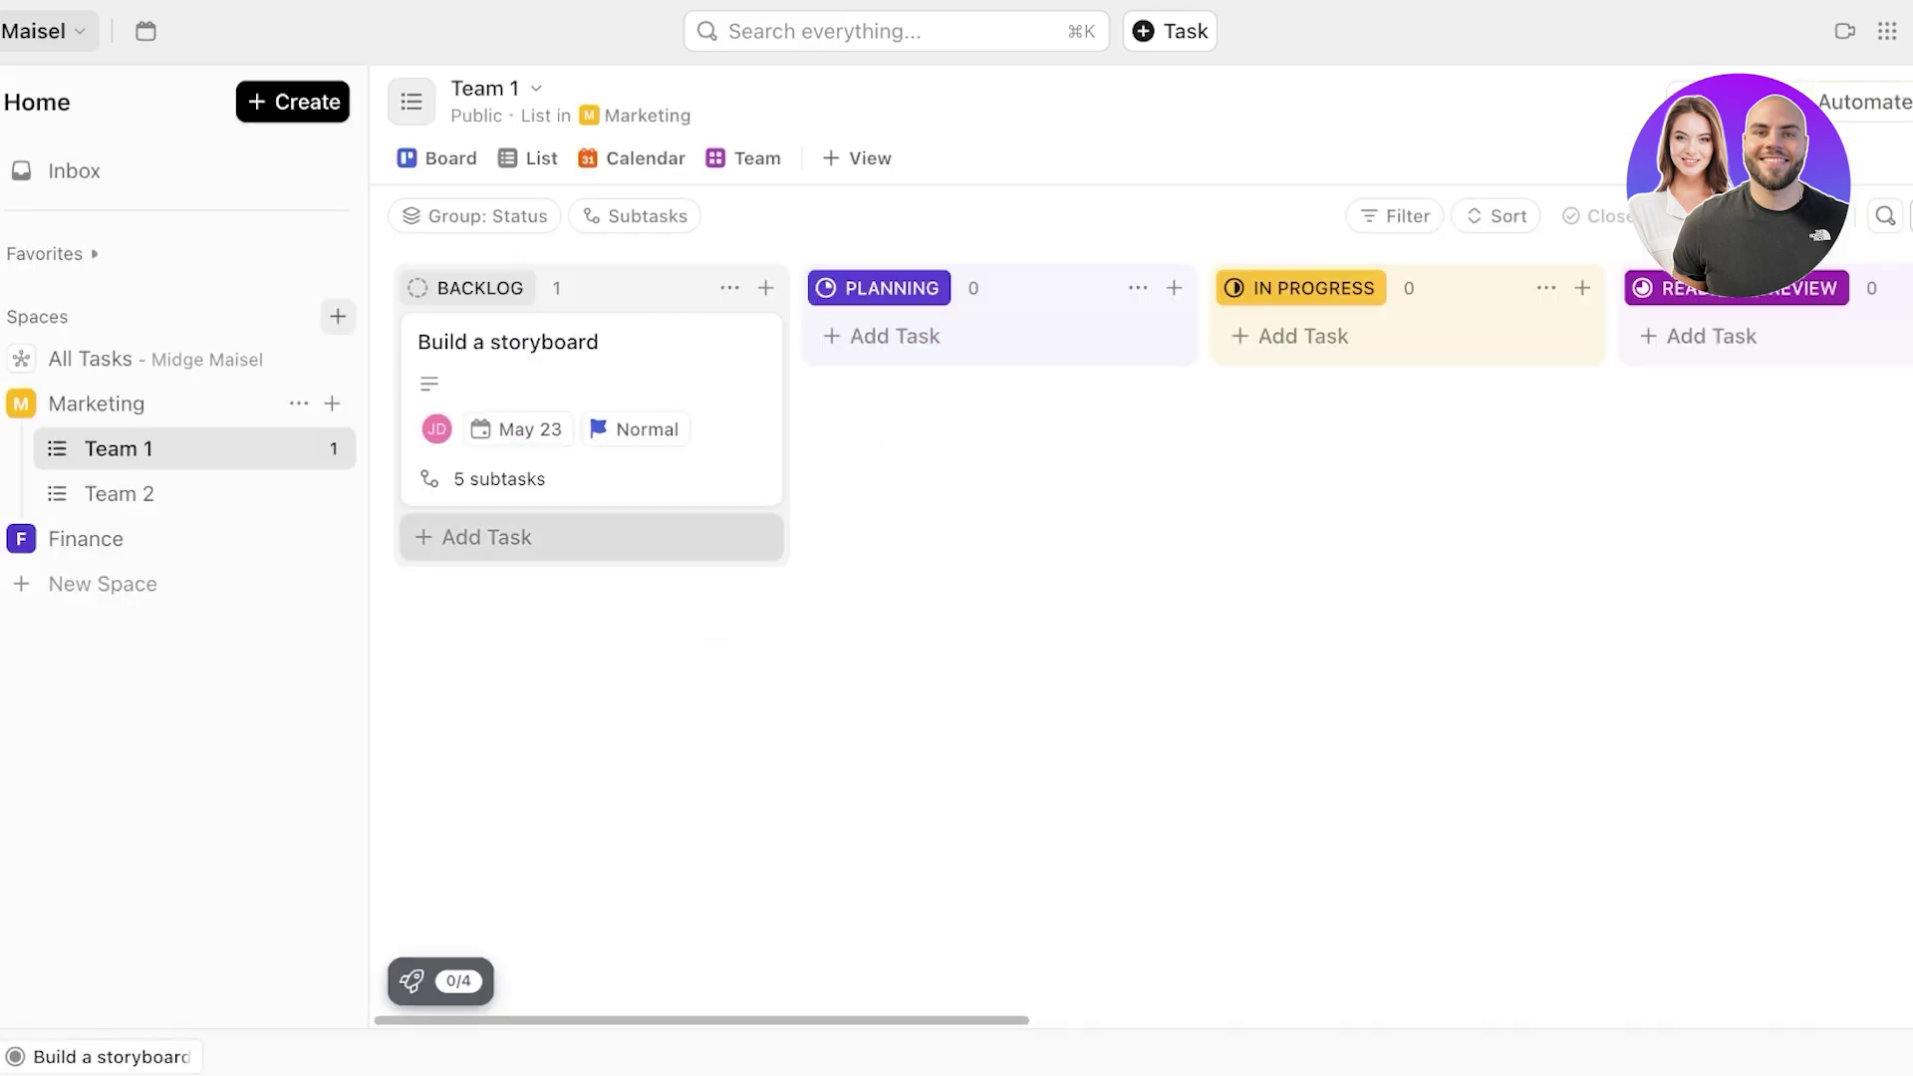
click(478, 535)
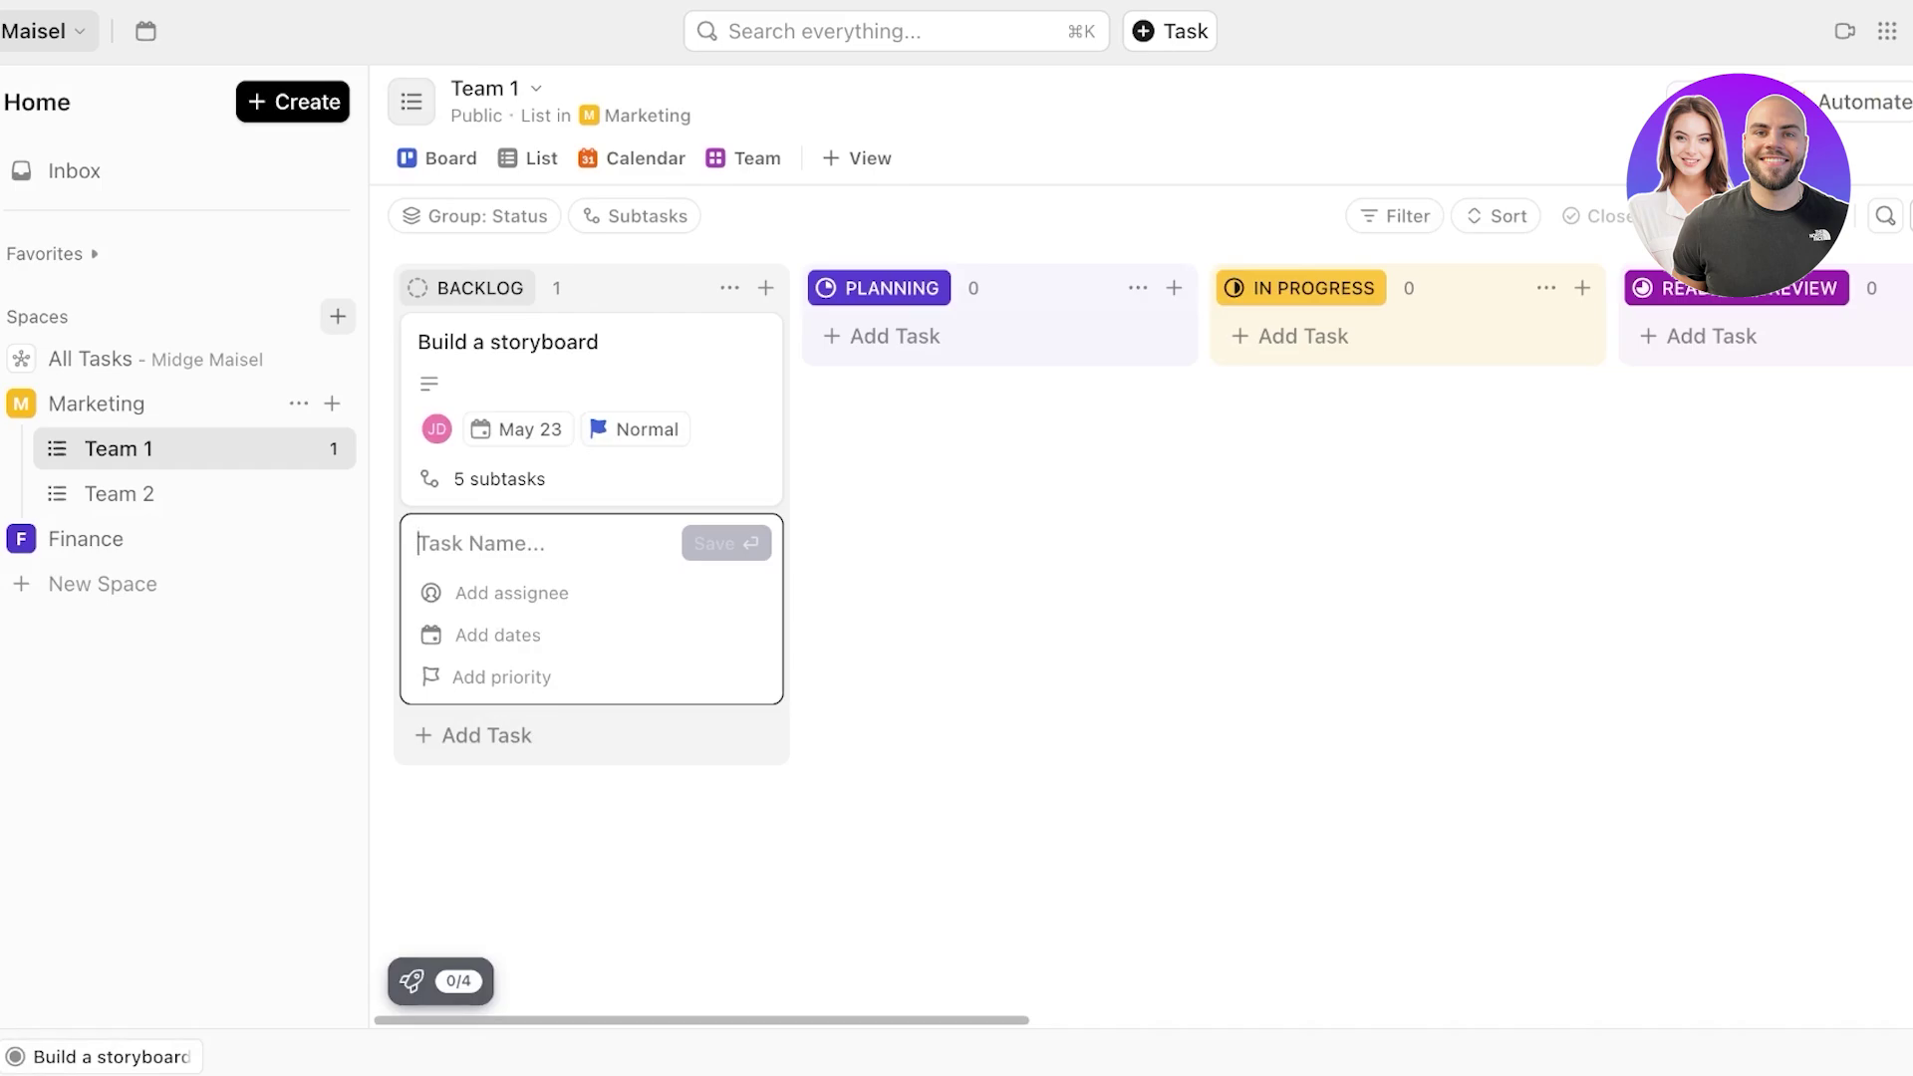
text(Record th)
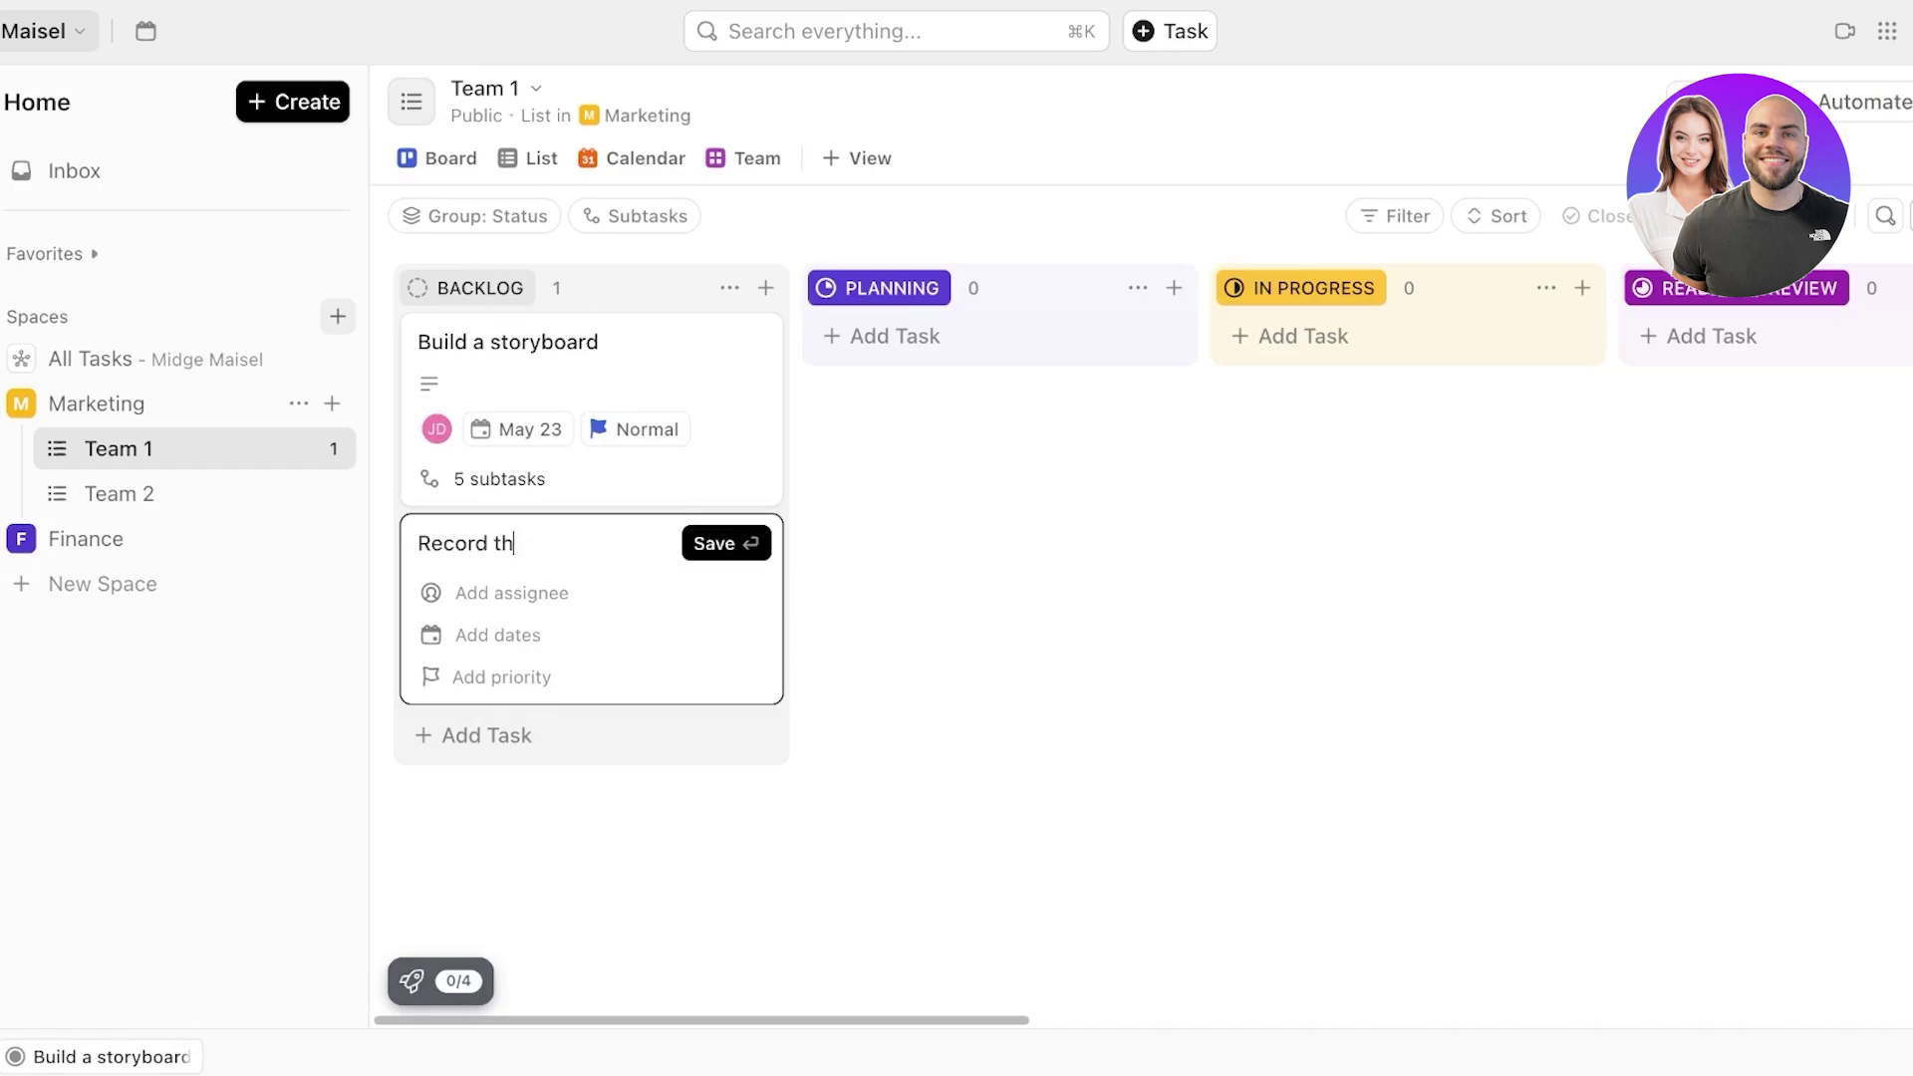
key(BackSpace)
key(BackSpace)
key(BackSpace)
key(BackSpace)
key(BackSpace)
key(BackSpace)
key(BackSpace)
key(BackSpace)
key(BackSpace)
text(C)
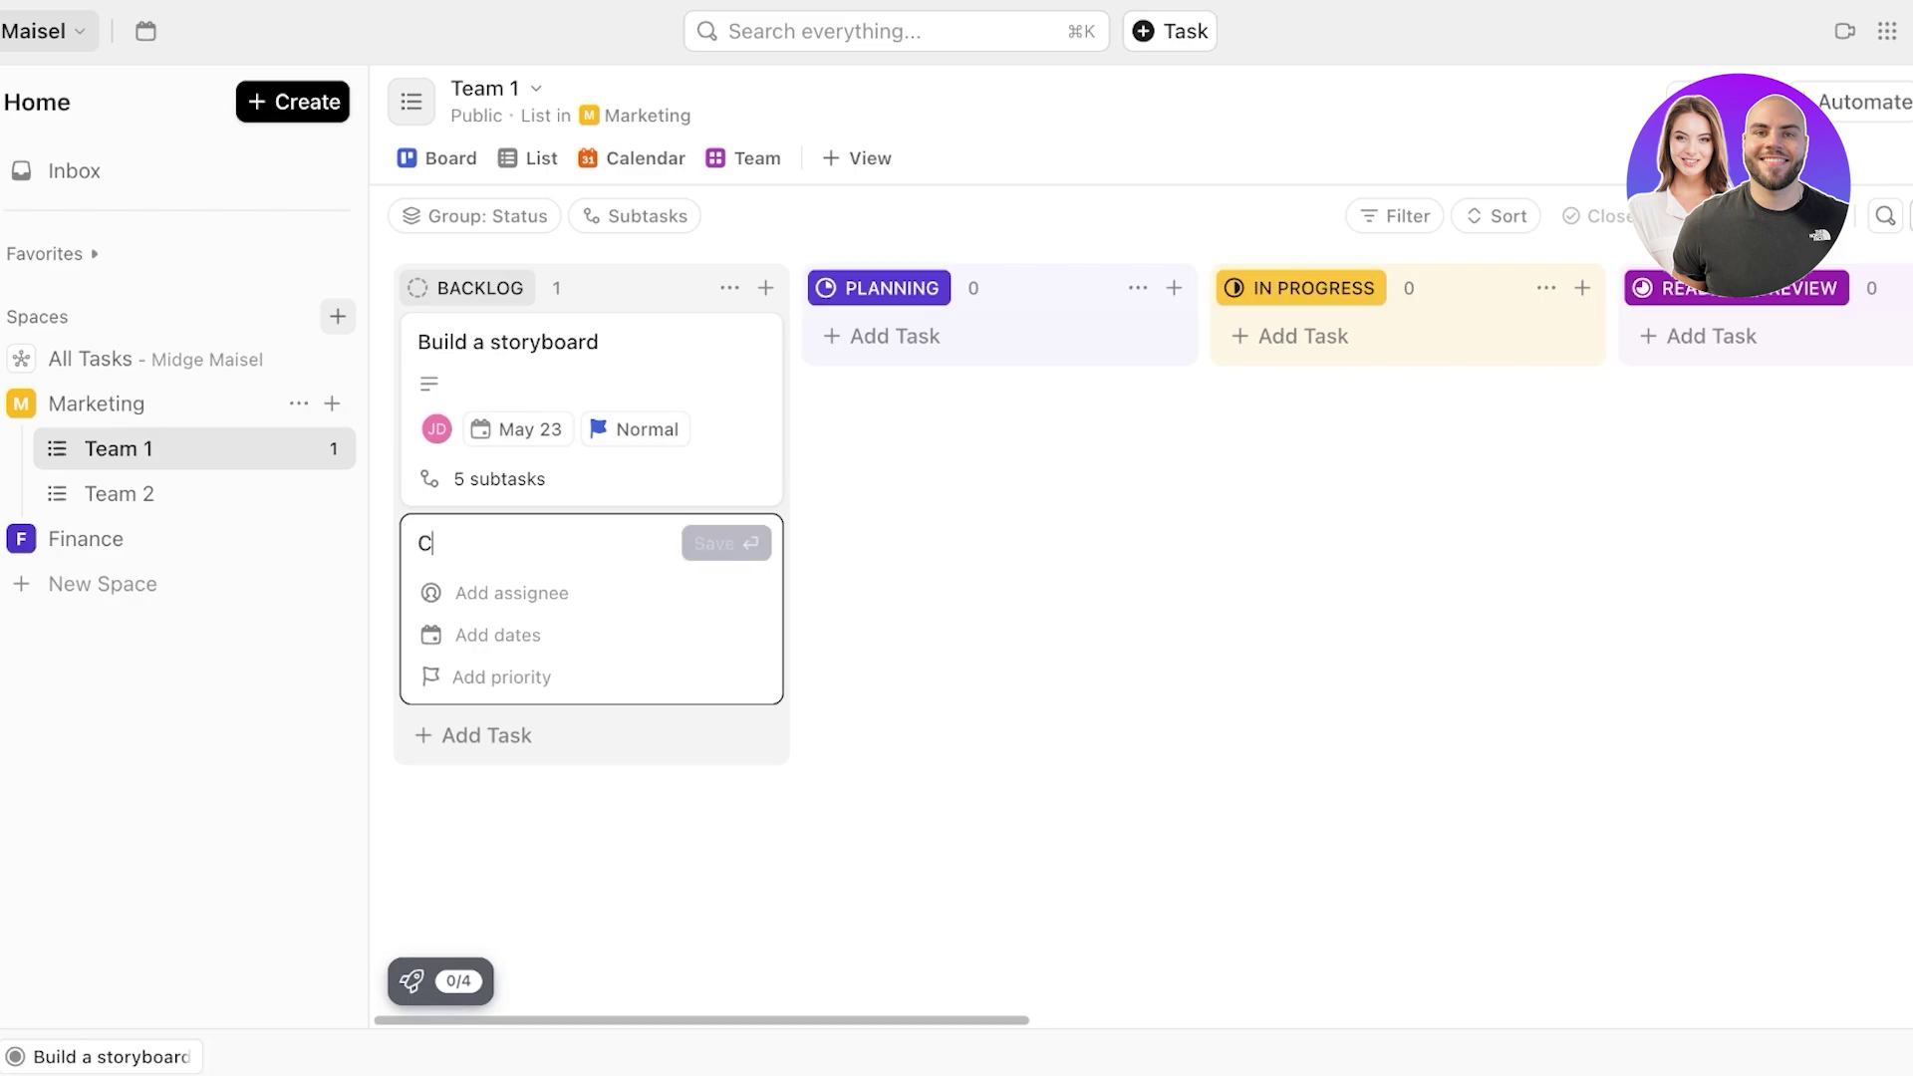
key(BackSpace)
text(Print )
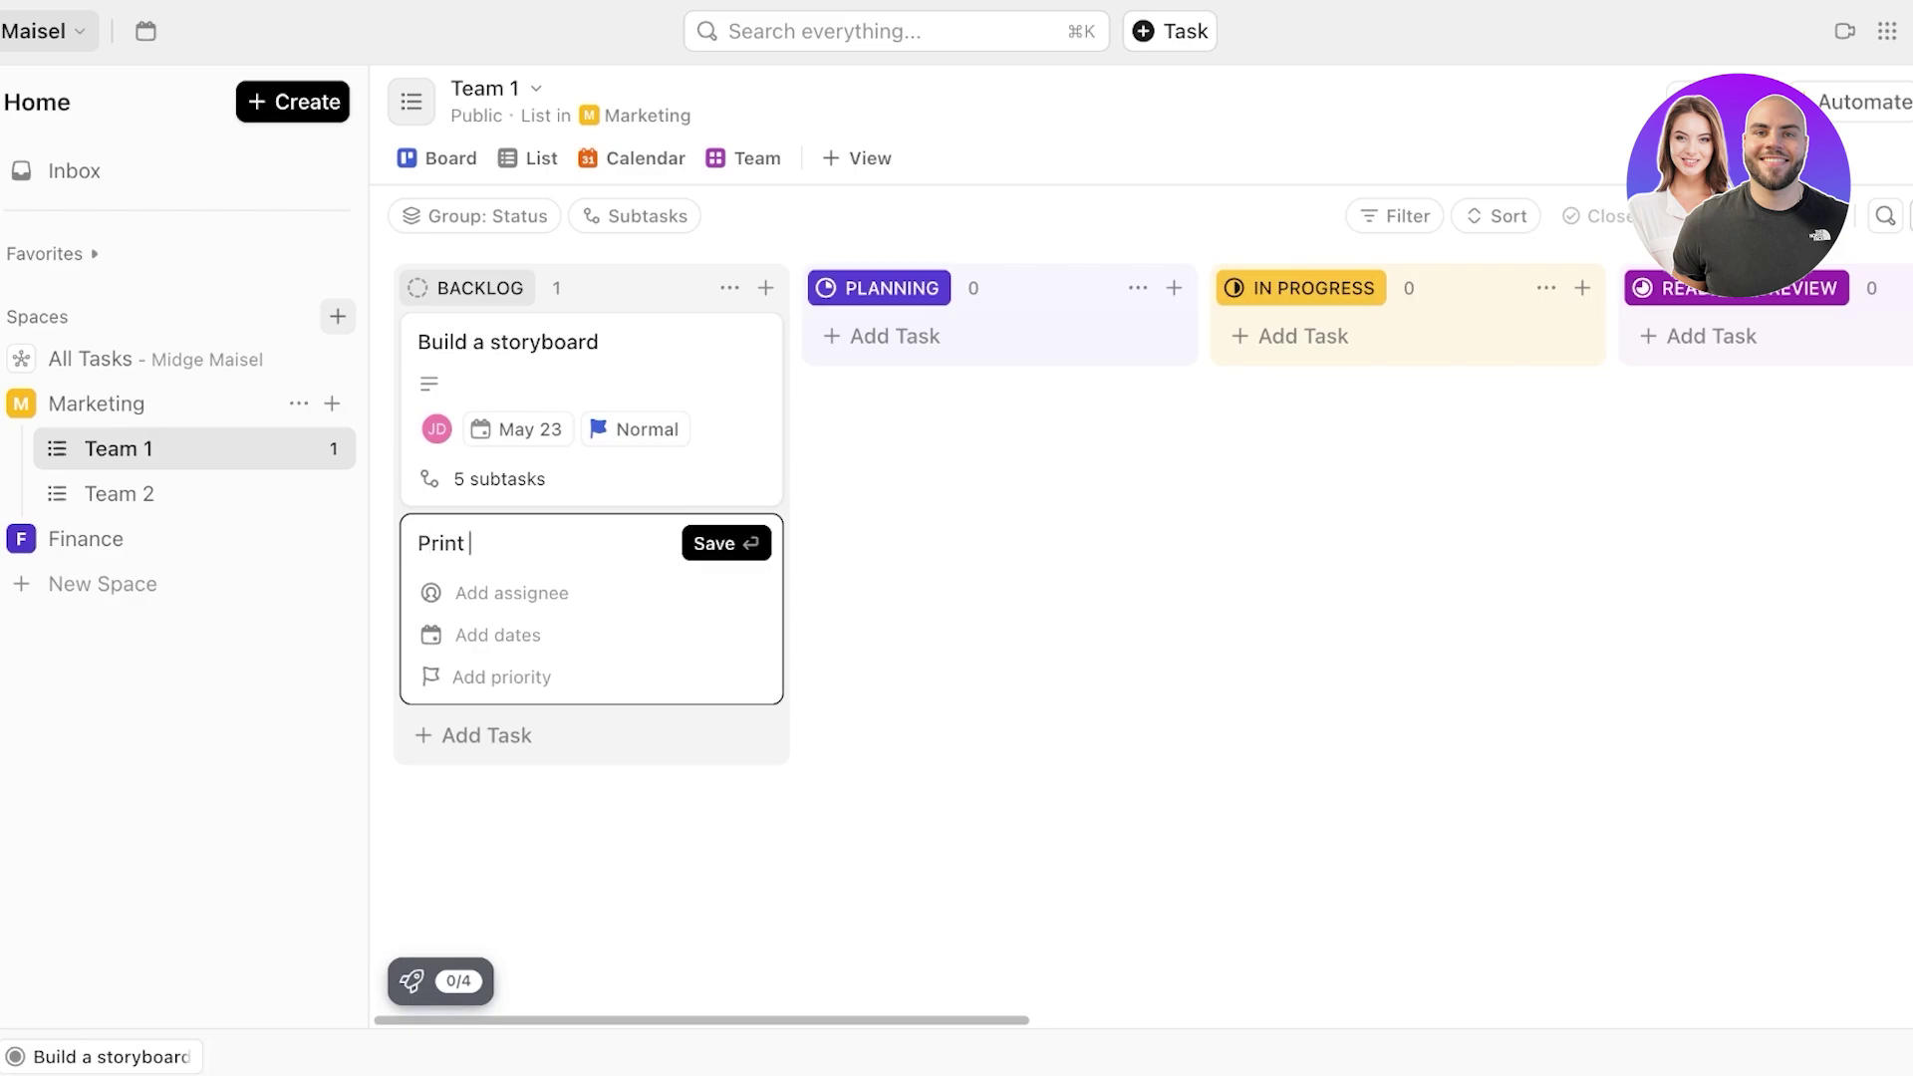
text(tagline cards from storyboard idea)
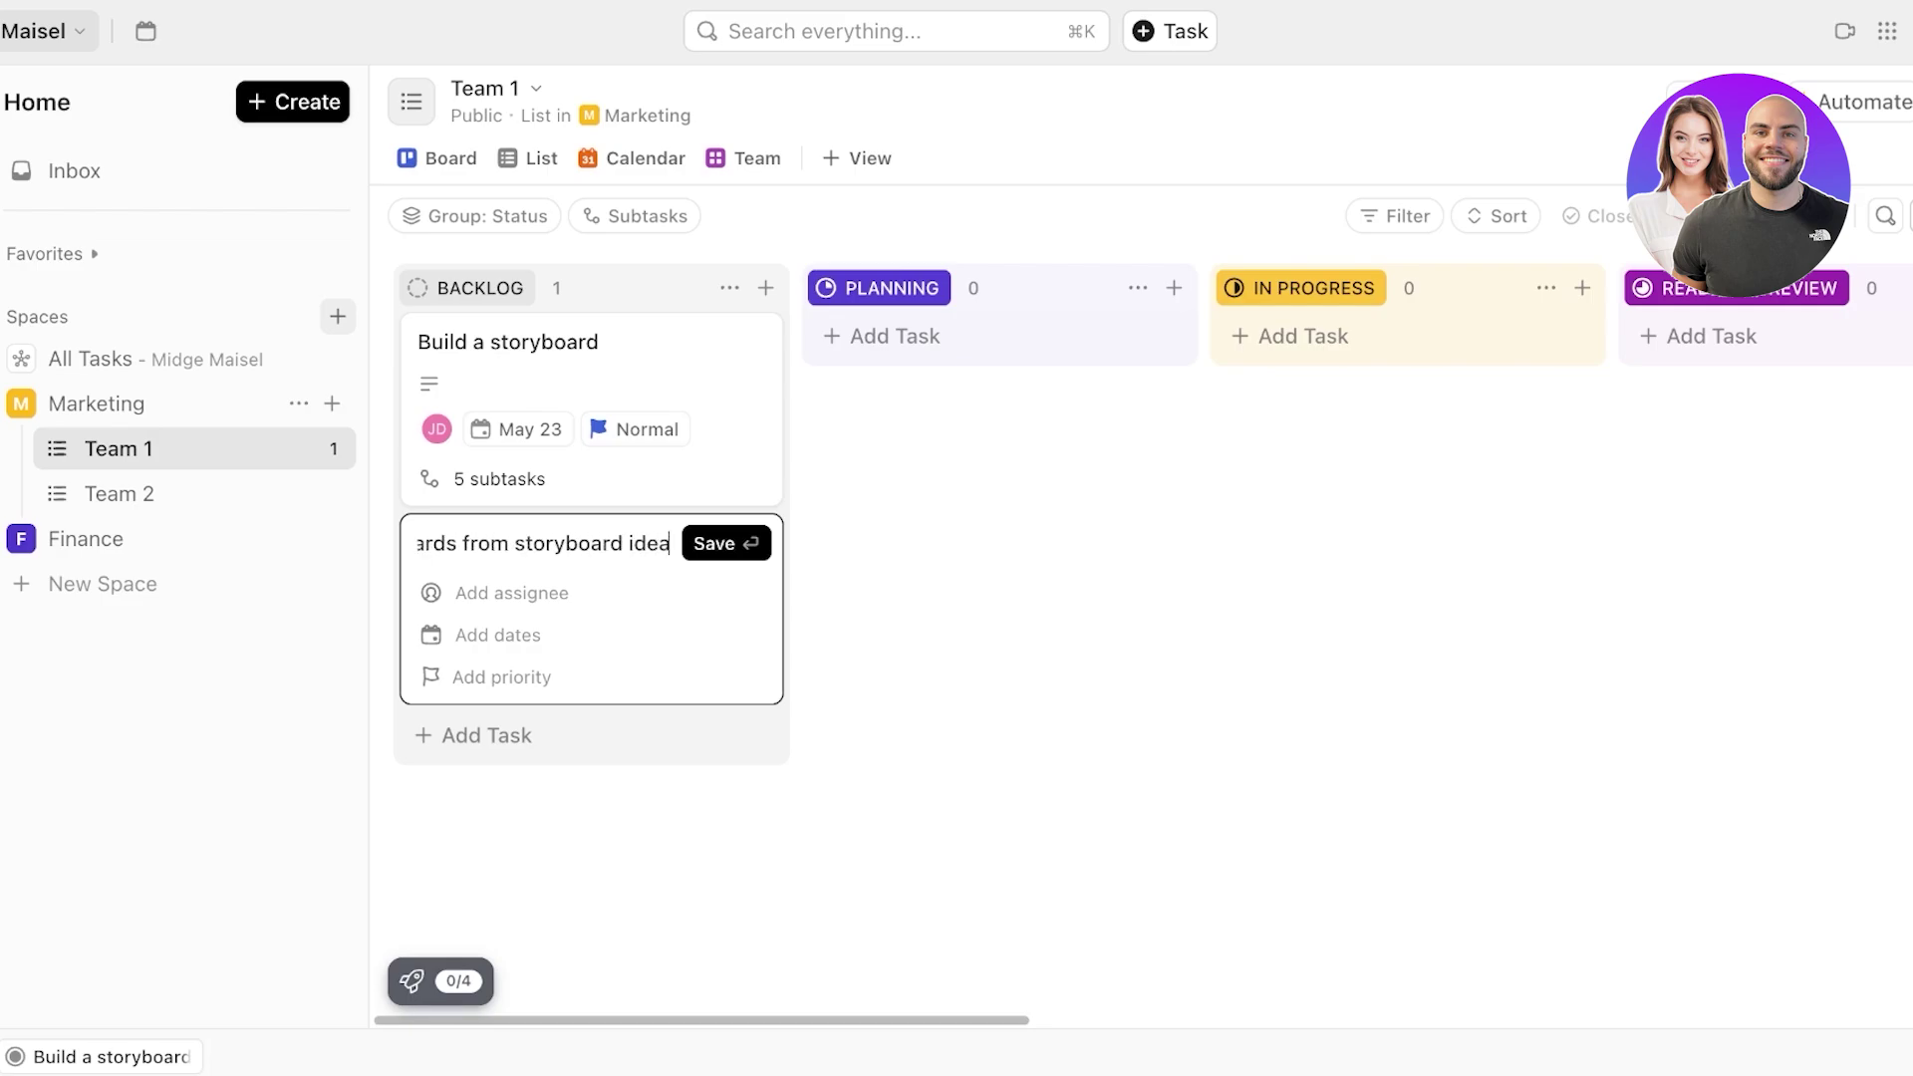
key(Return)
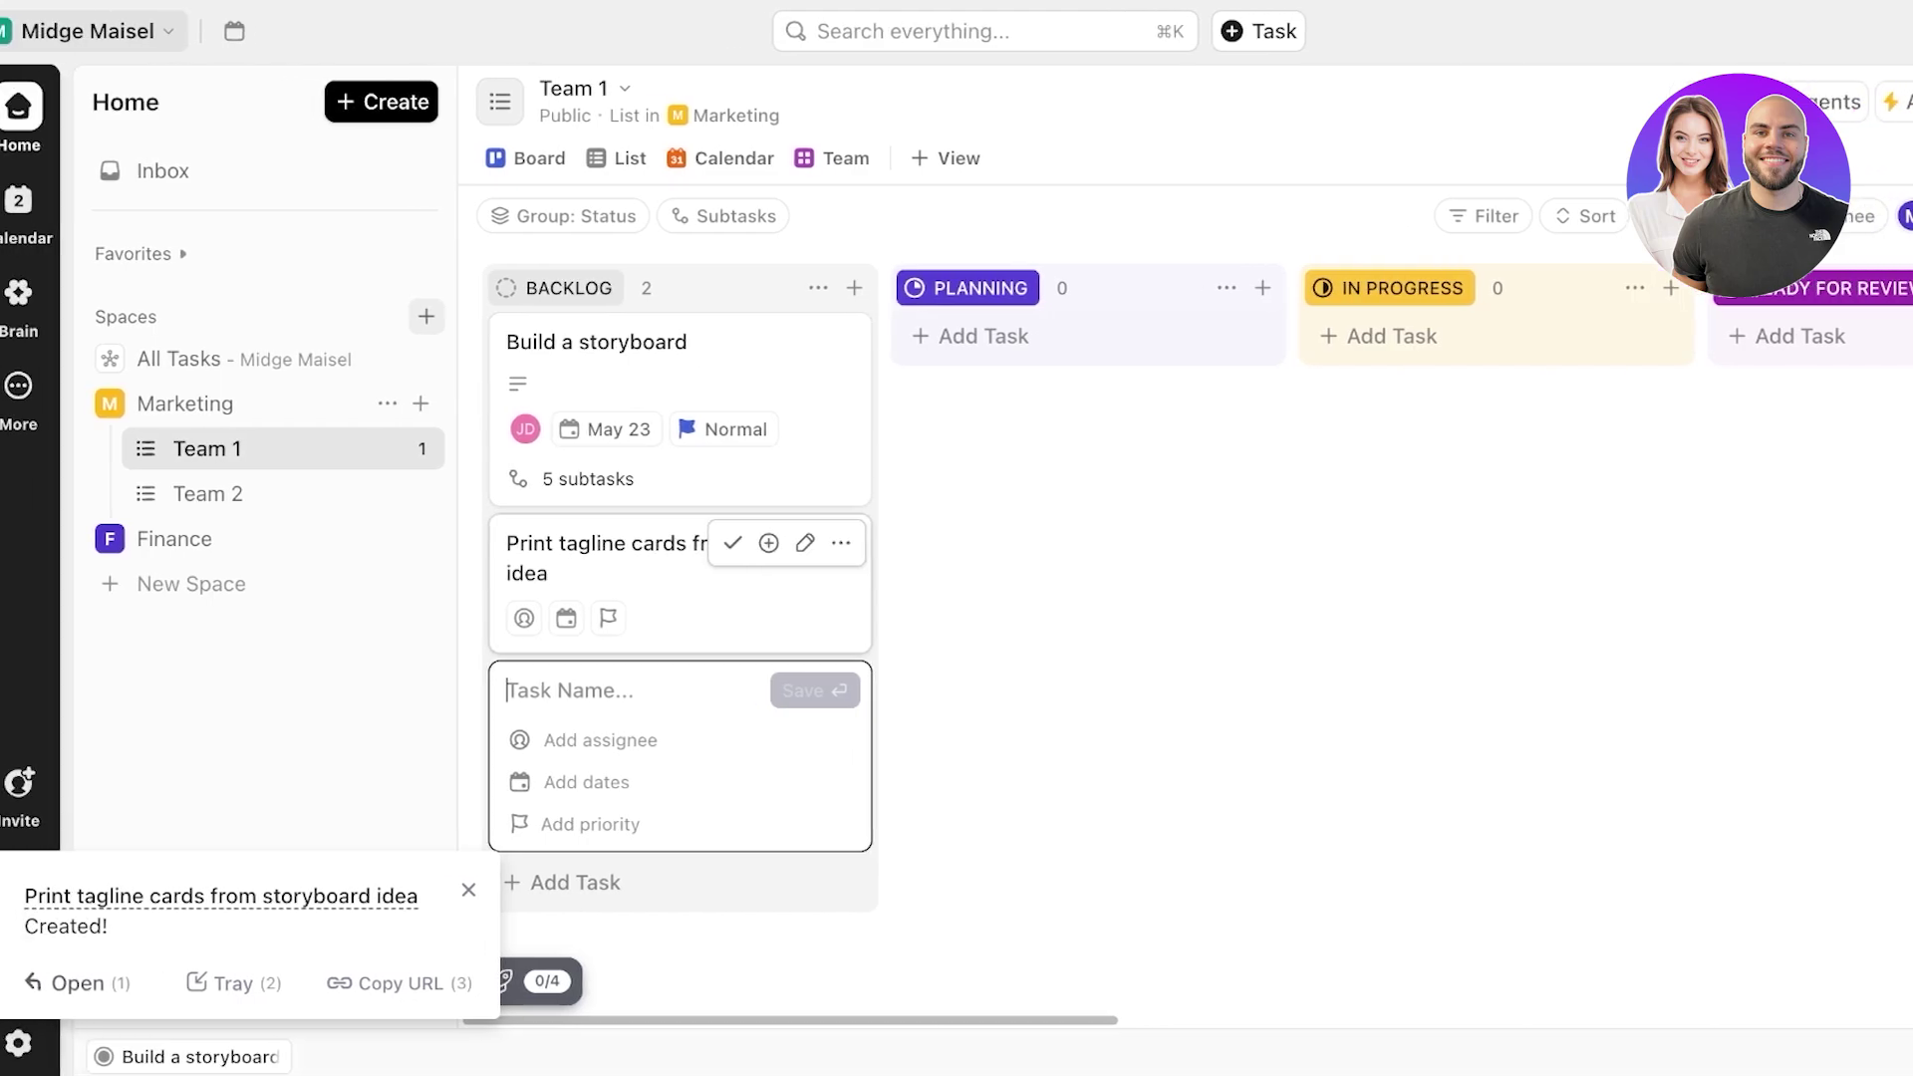
- Open the Print tagline cards task and explore its relationship options
click(506, 541)
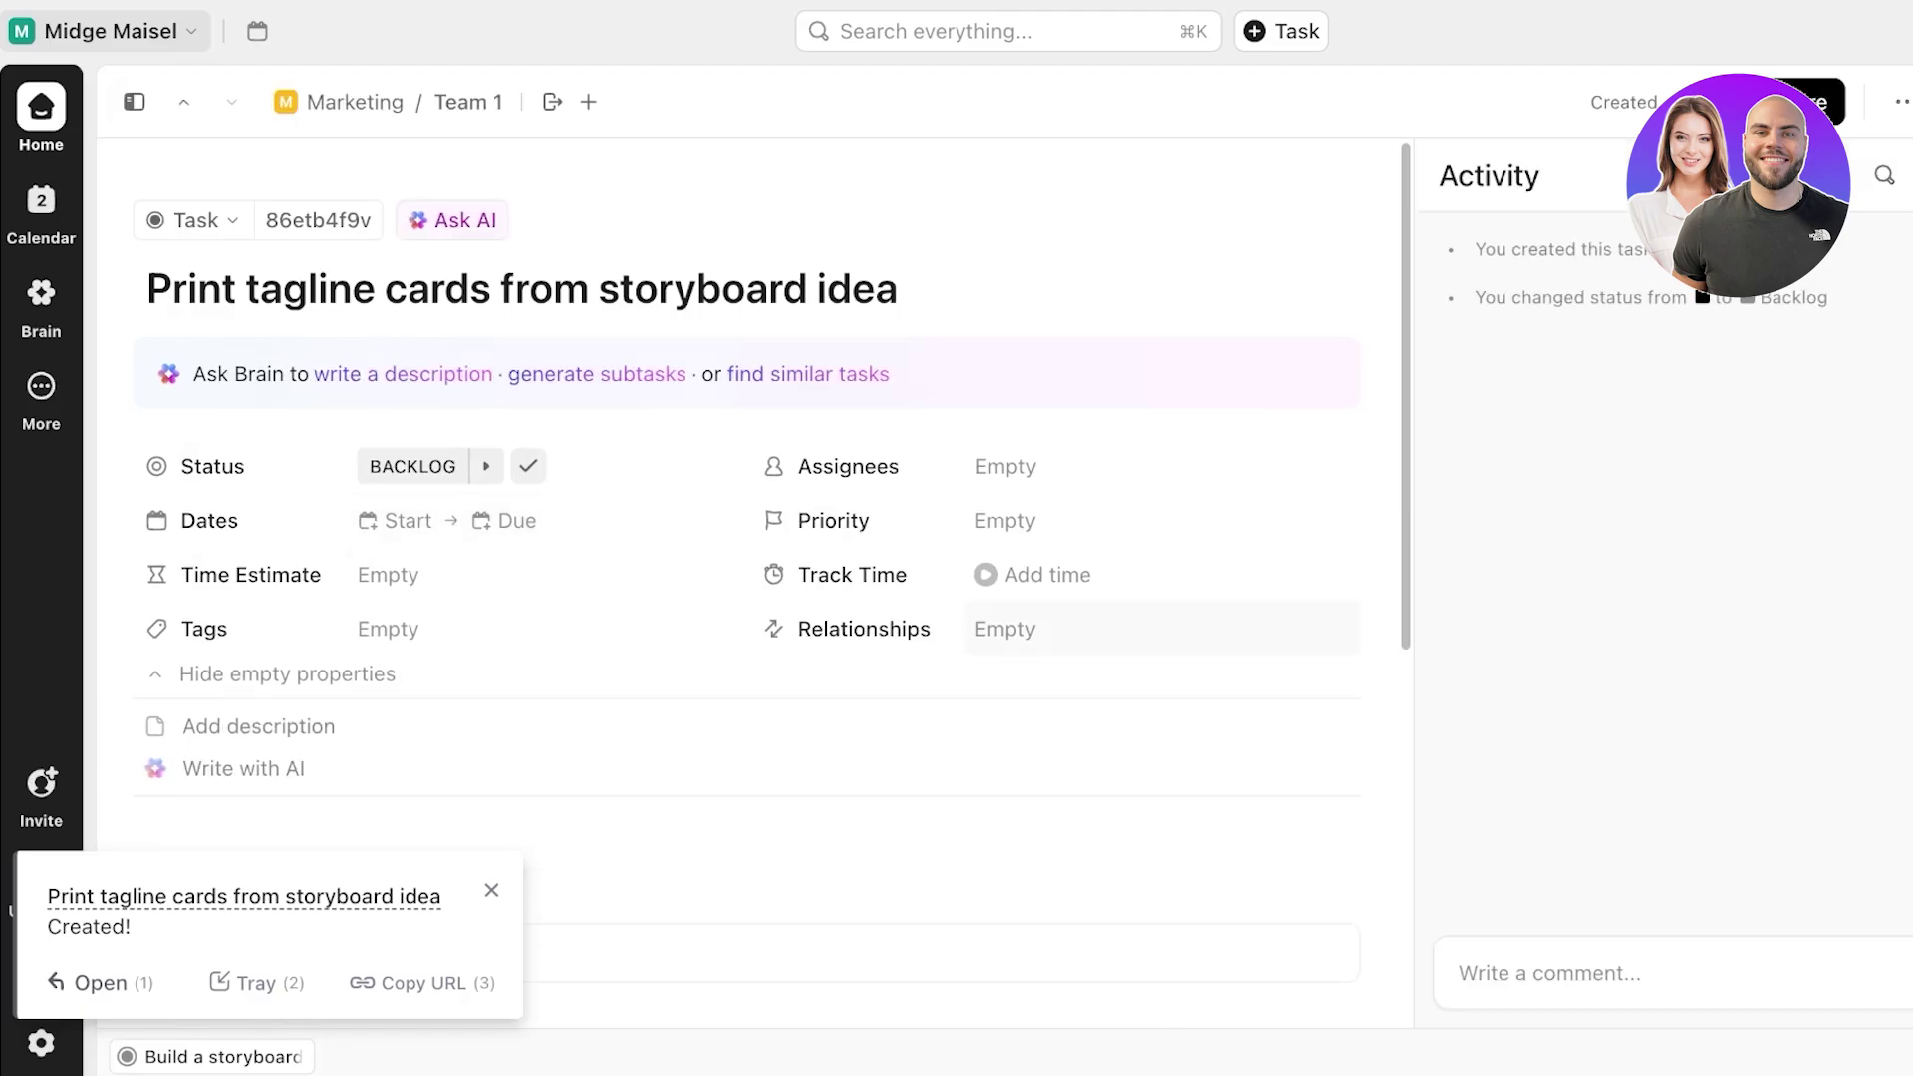
click(1007, 628)
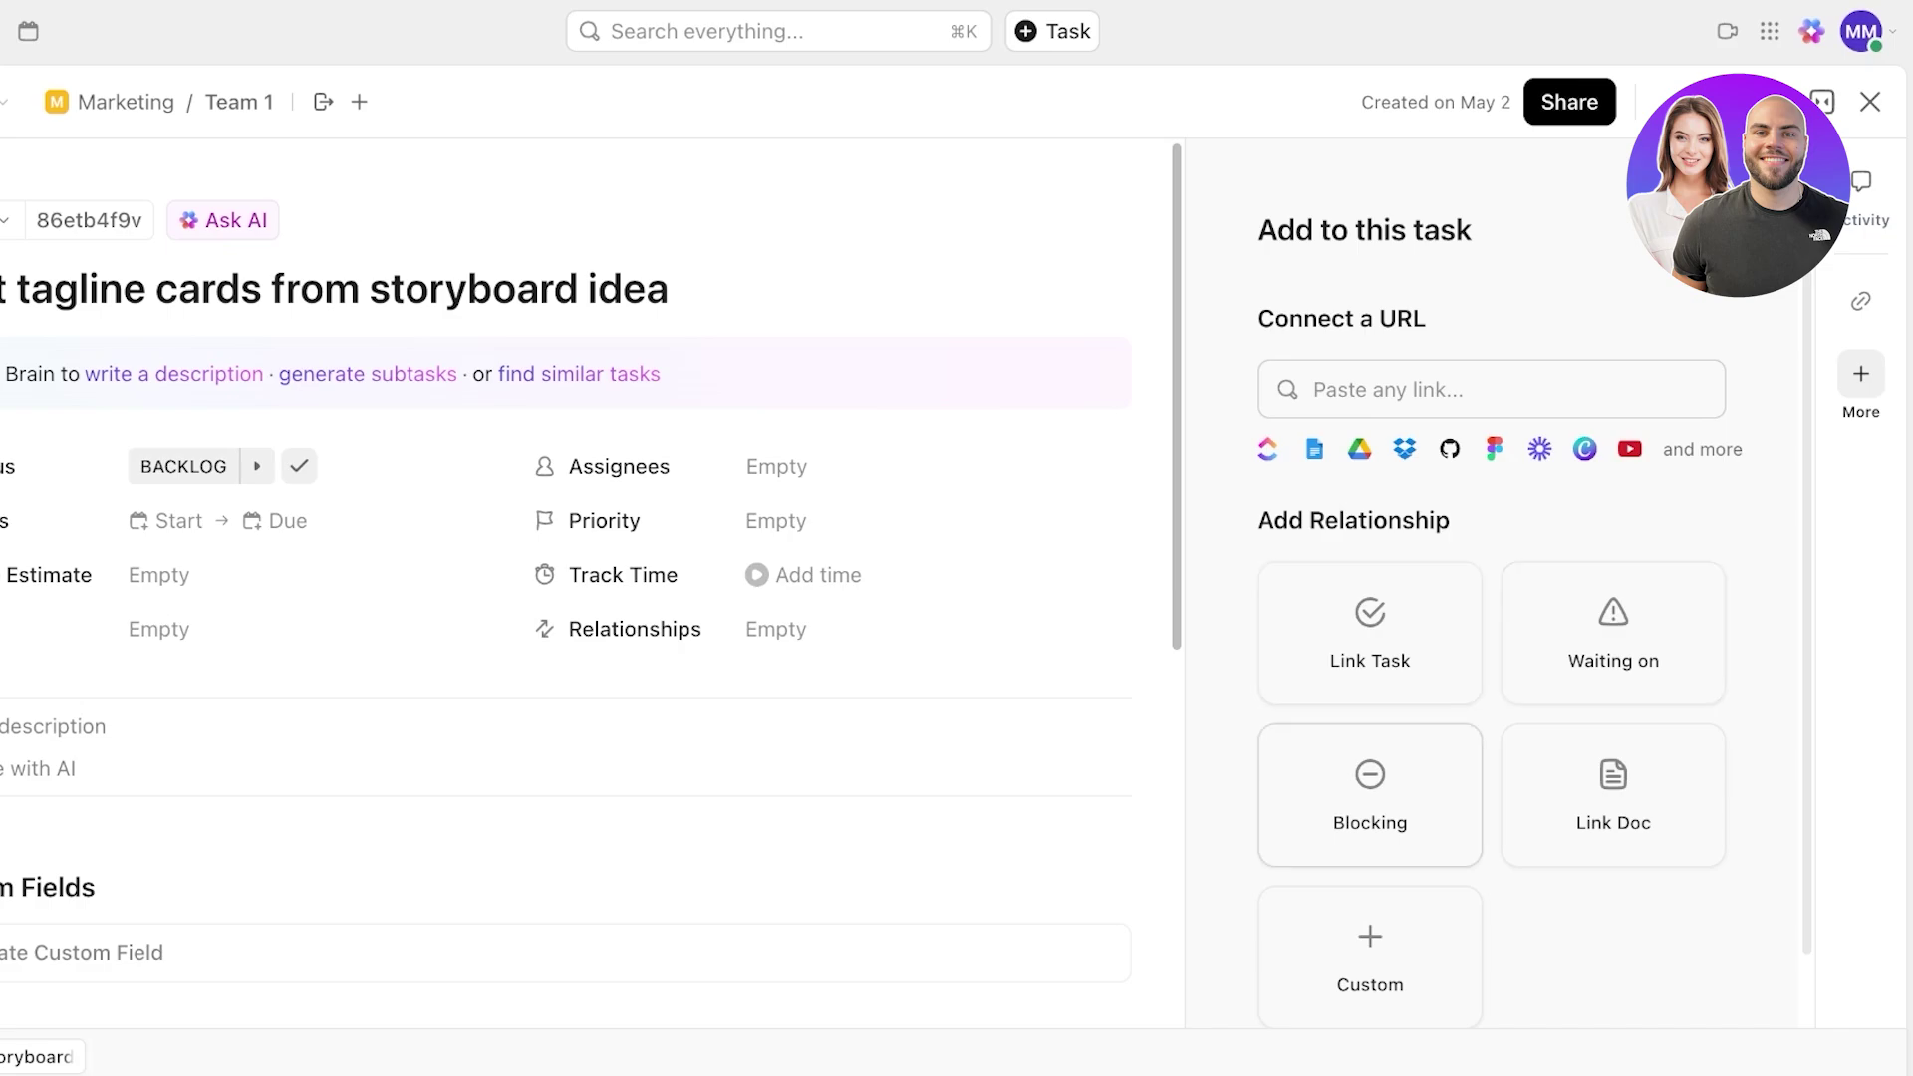
scroll(1604, 772, down, 1)
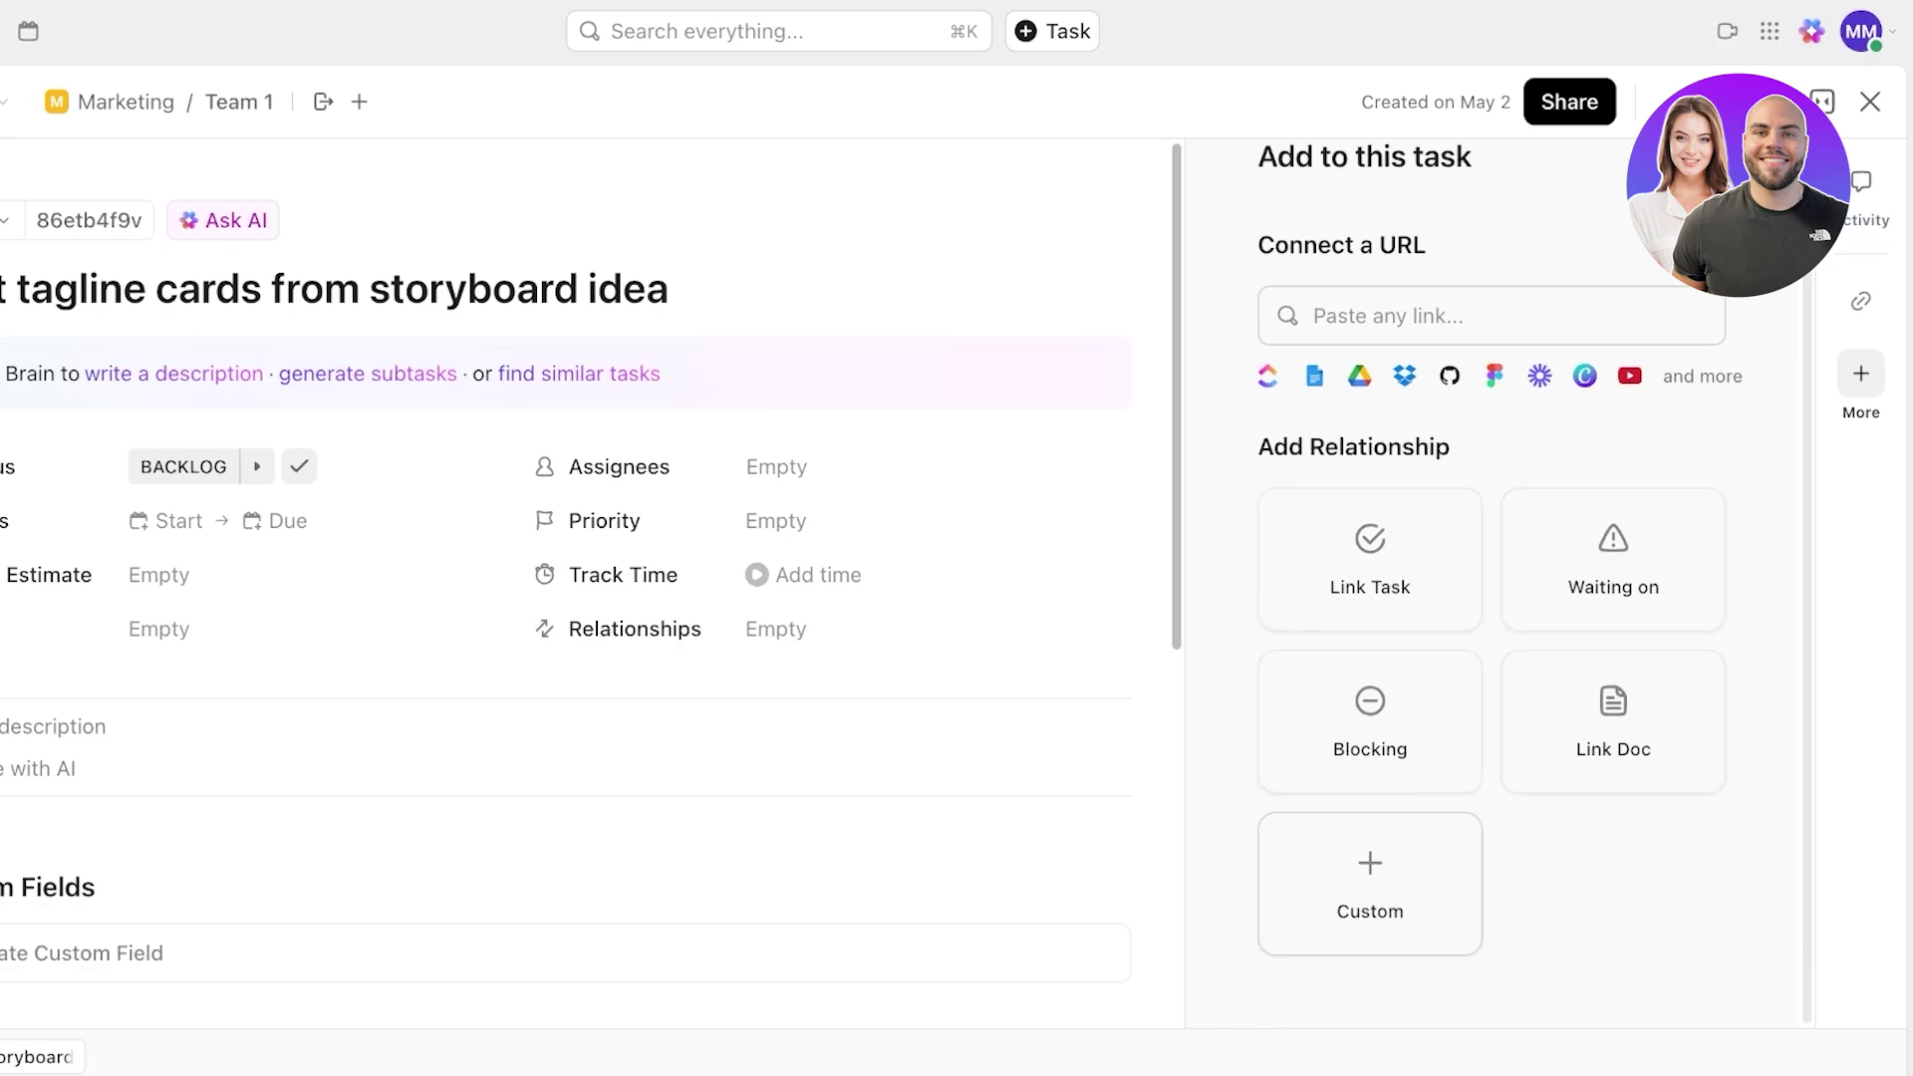
click(1370, 883)
click(1213, 738)
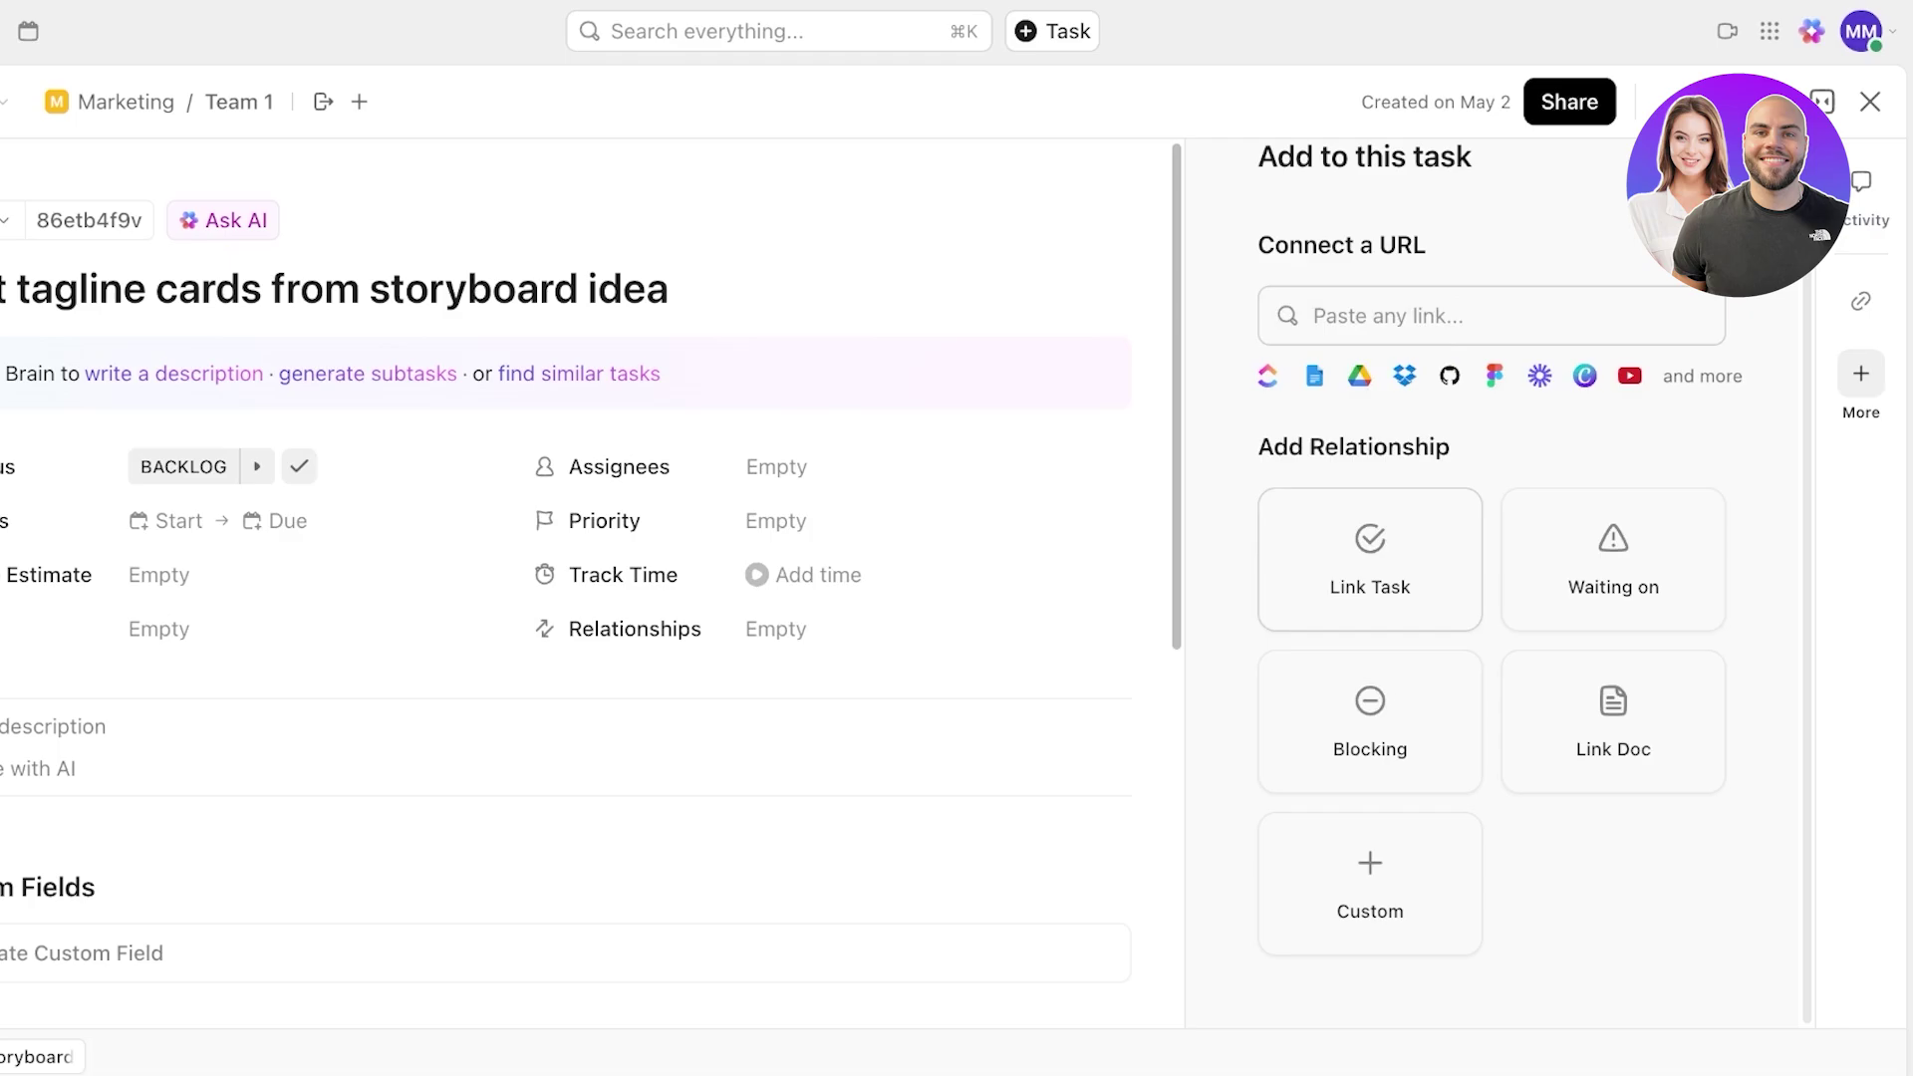
click(1371, 722)
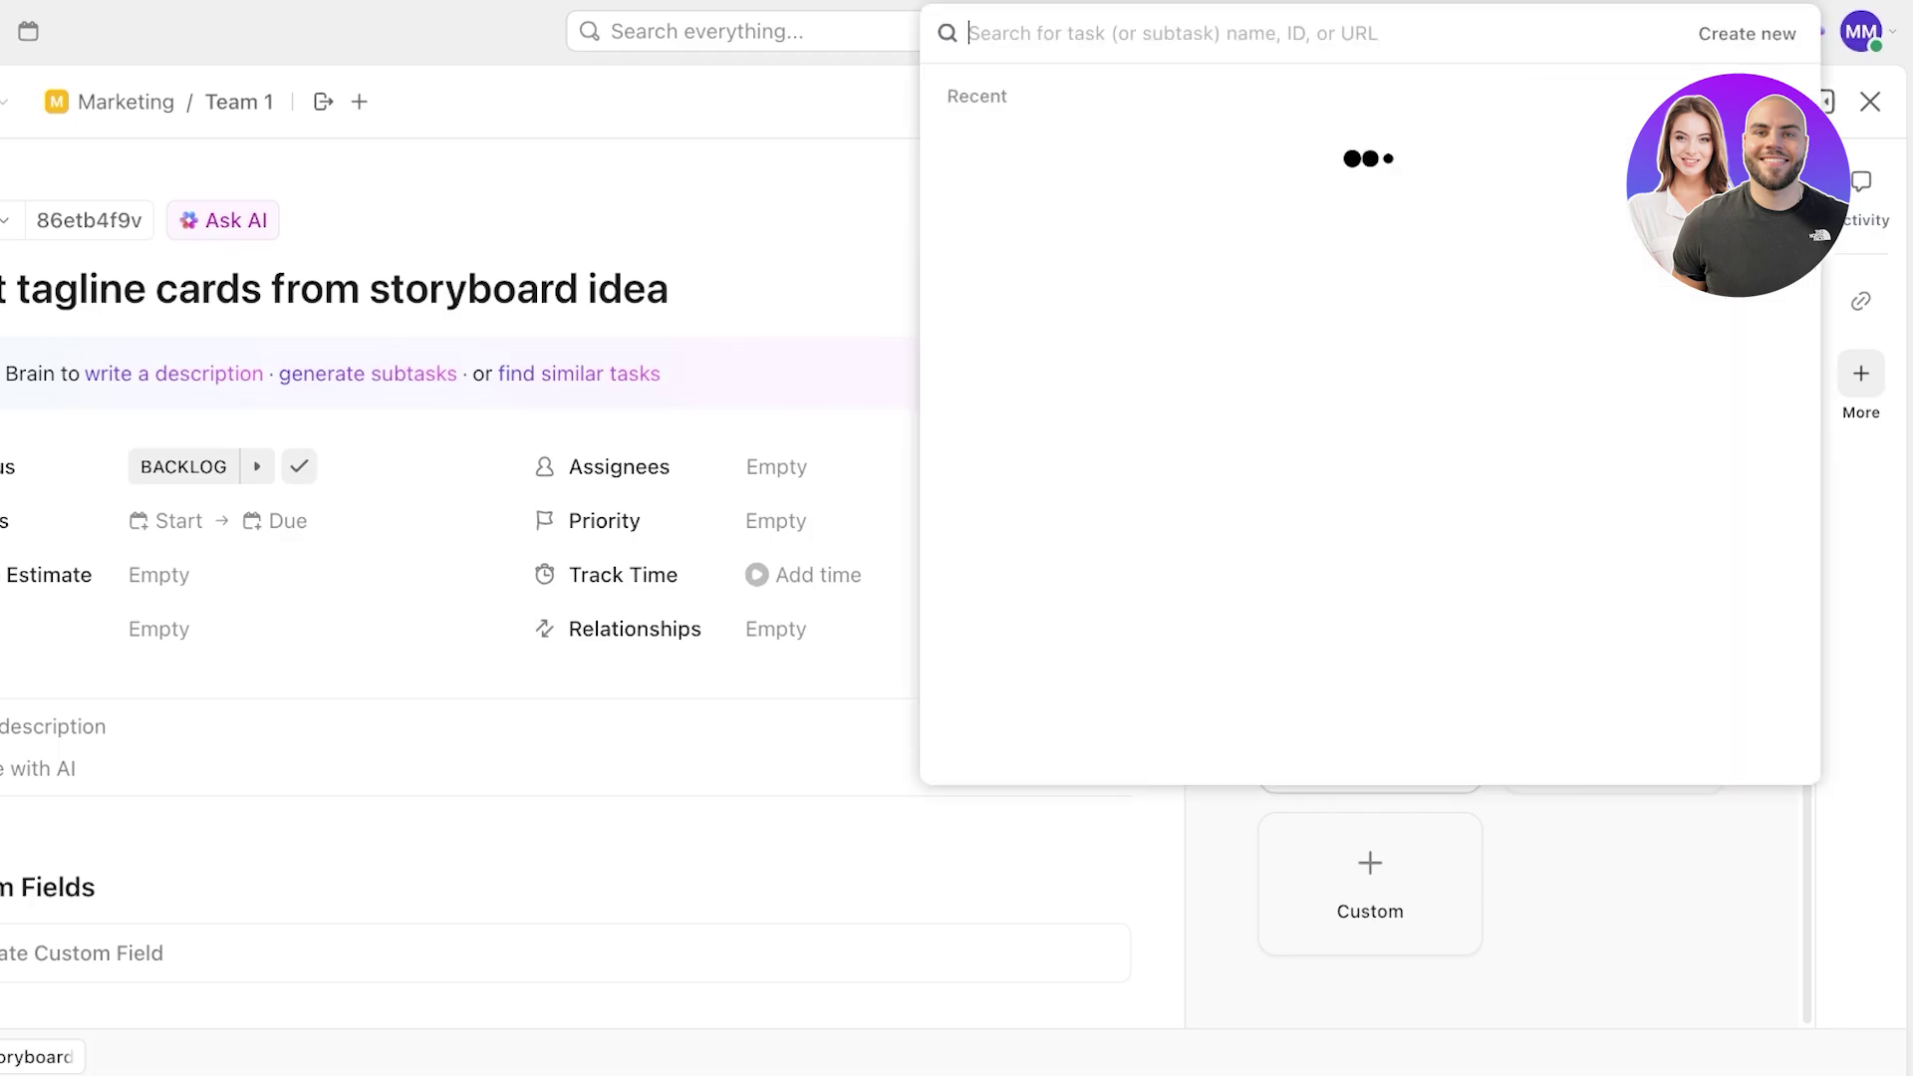
key(Escape)
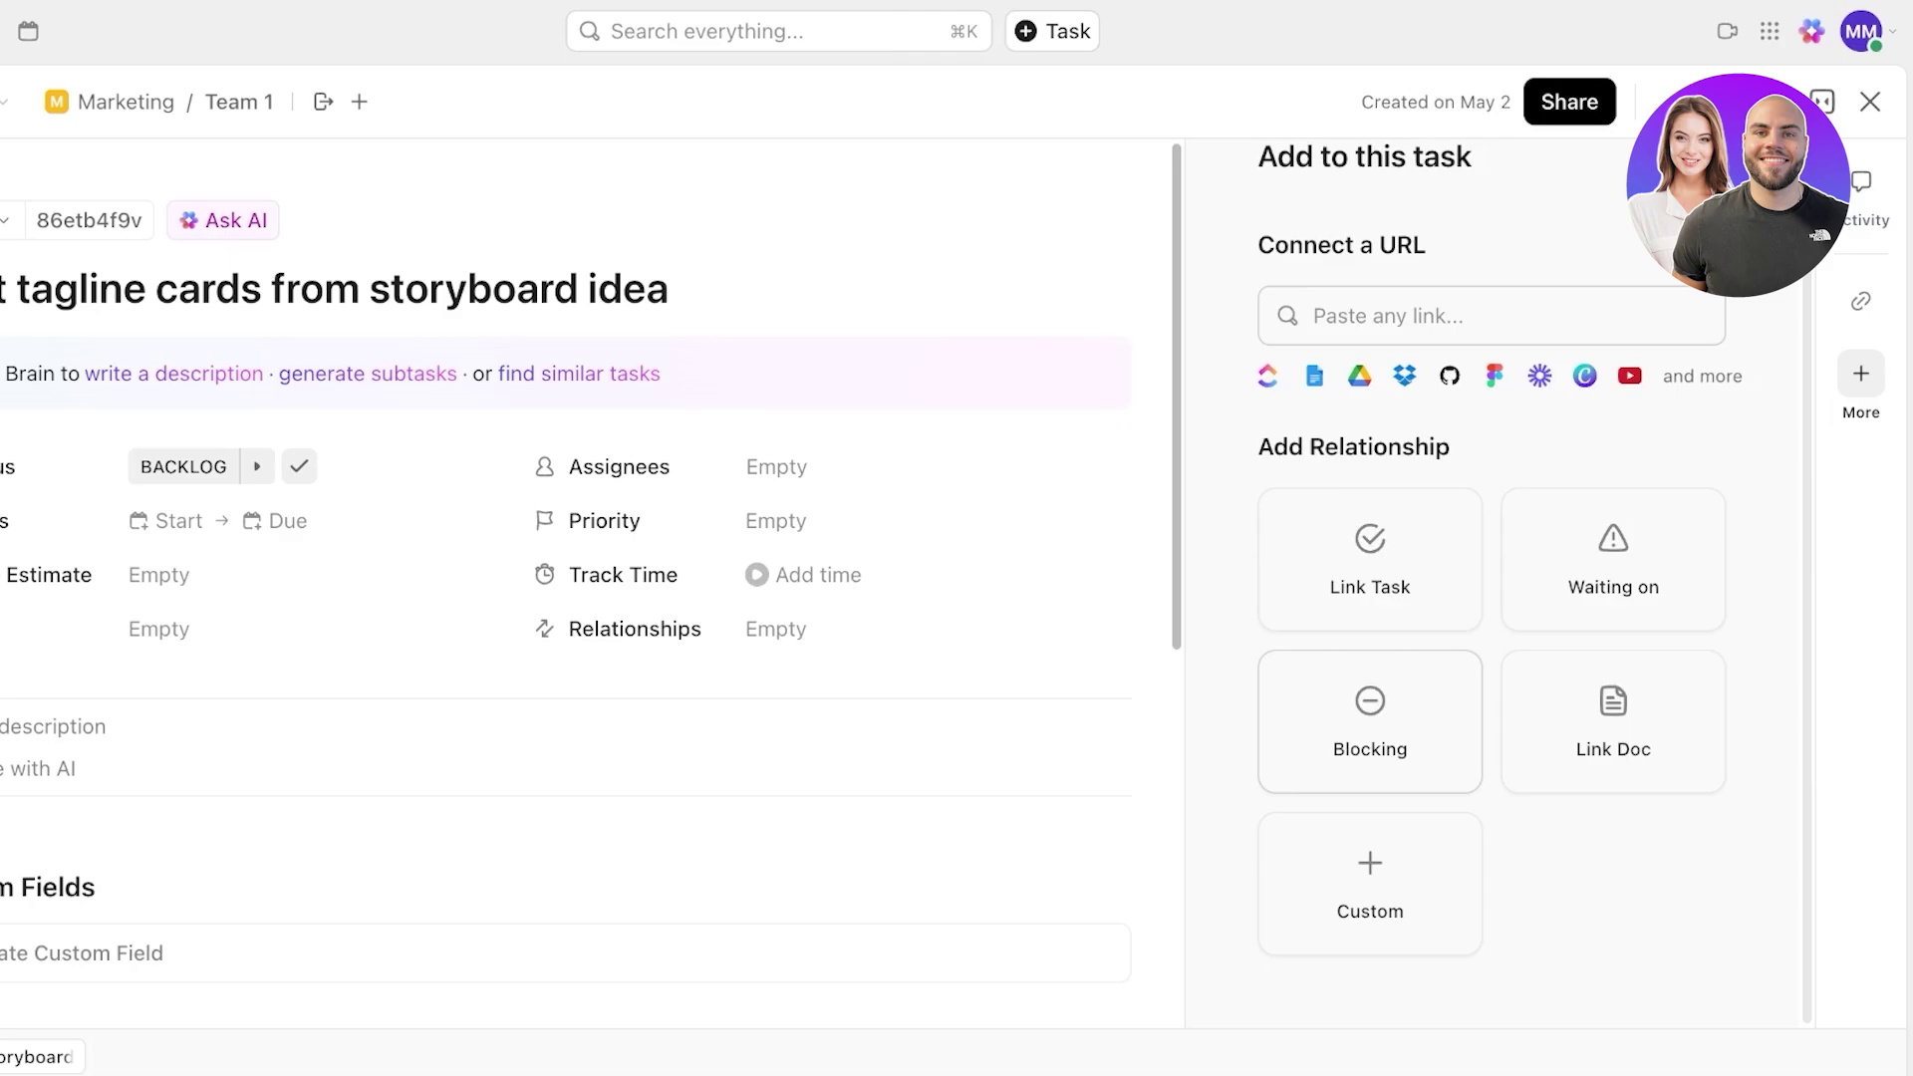
- Make the task wait on Build a storyboard and return to the board
click(1614, 560)
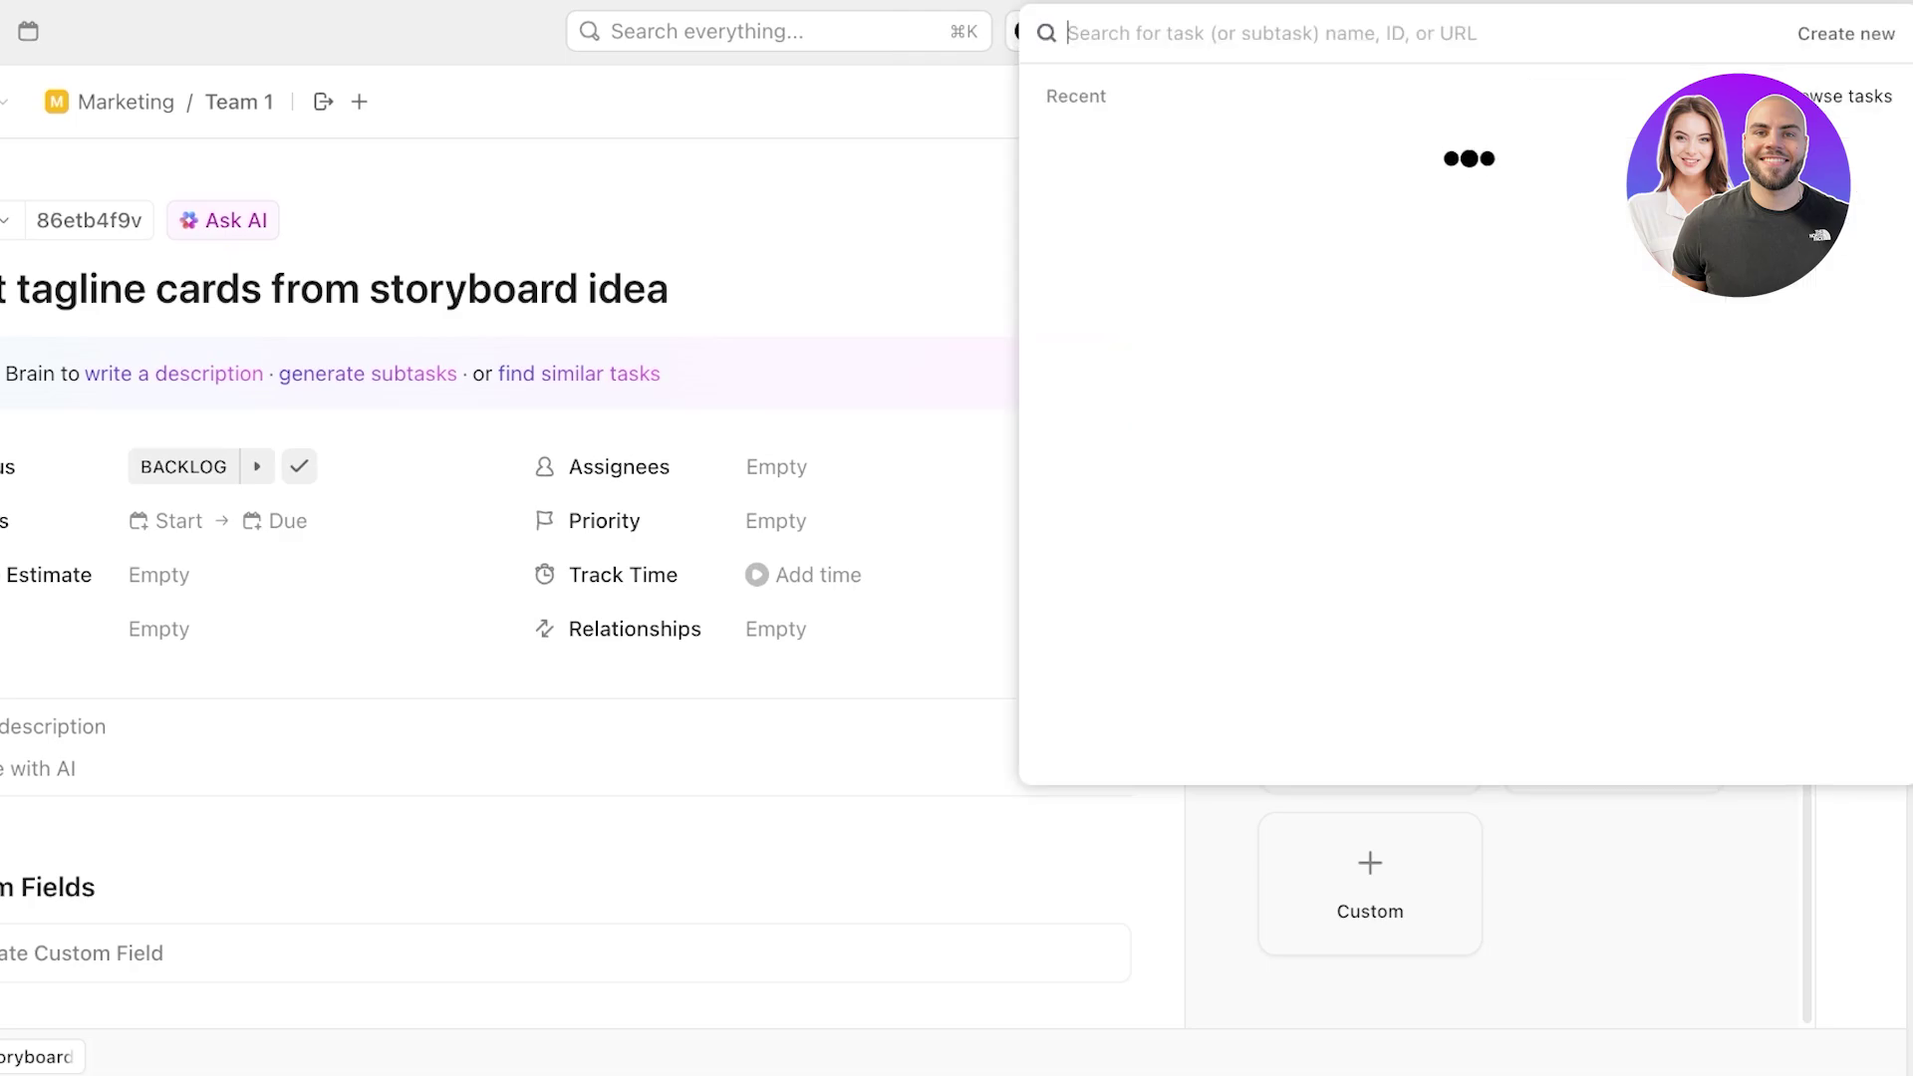
key(Escape)
click(1370, 722)
key(Escape)
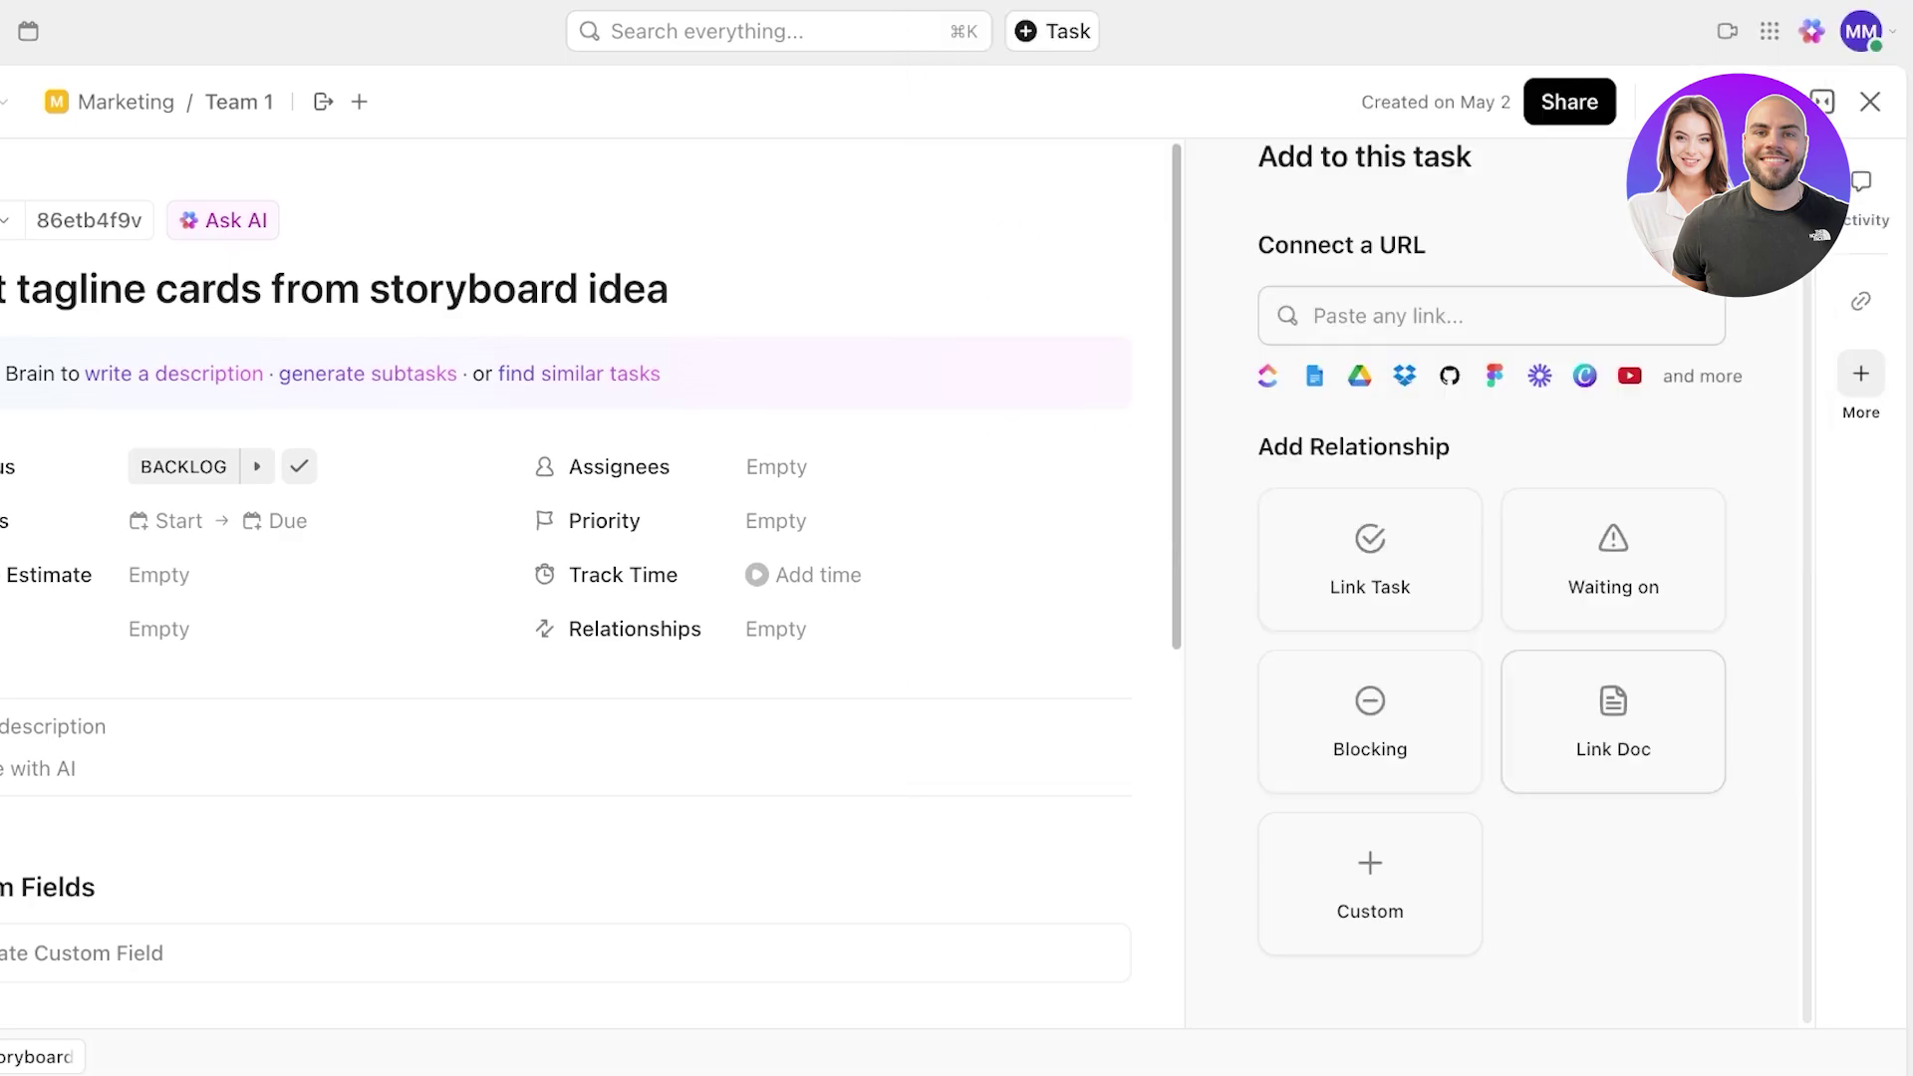
click(1613, 560)
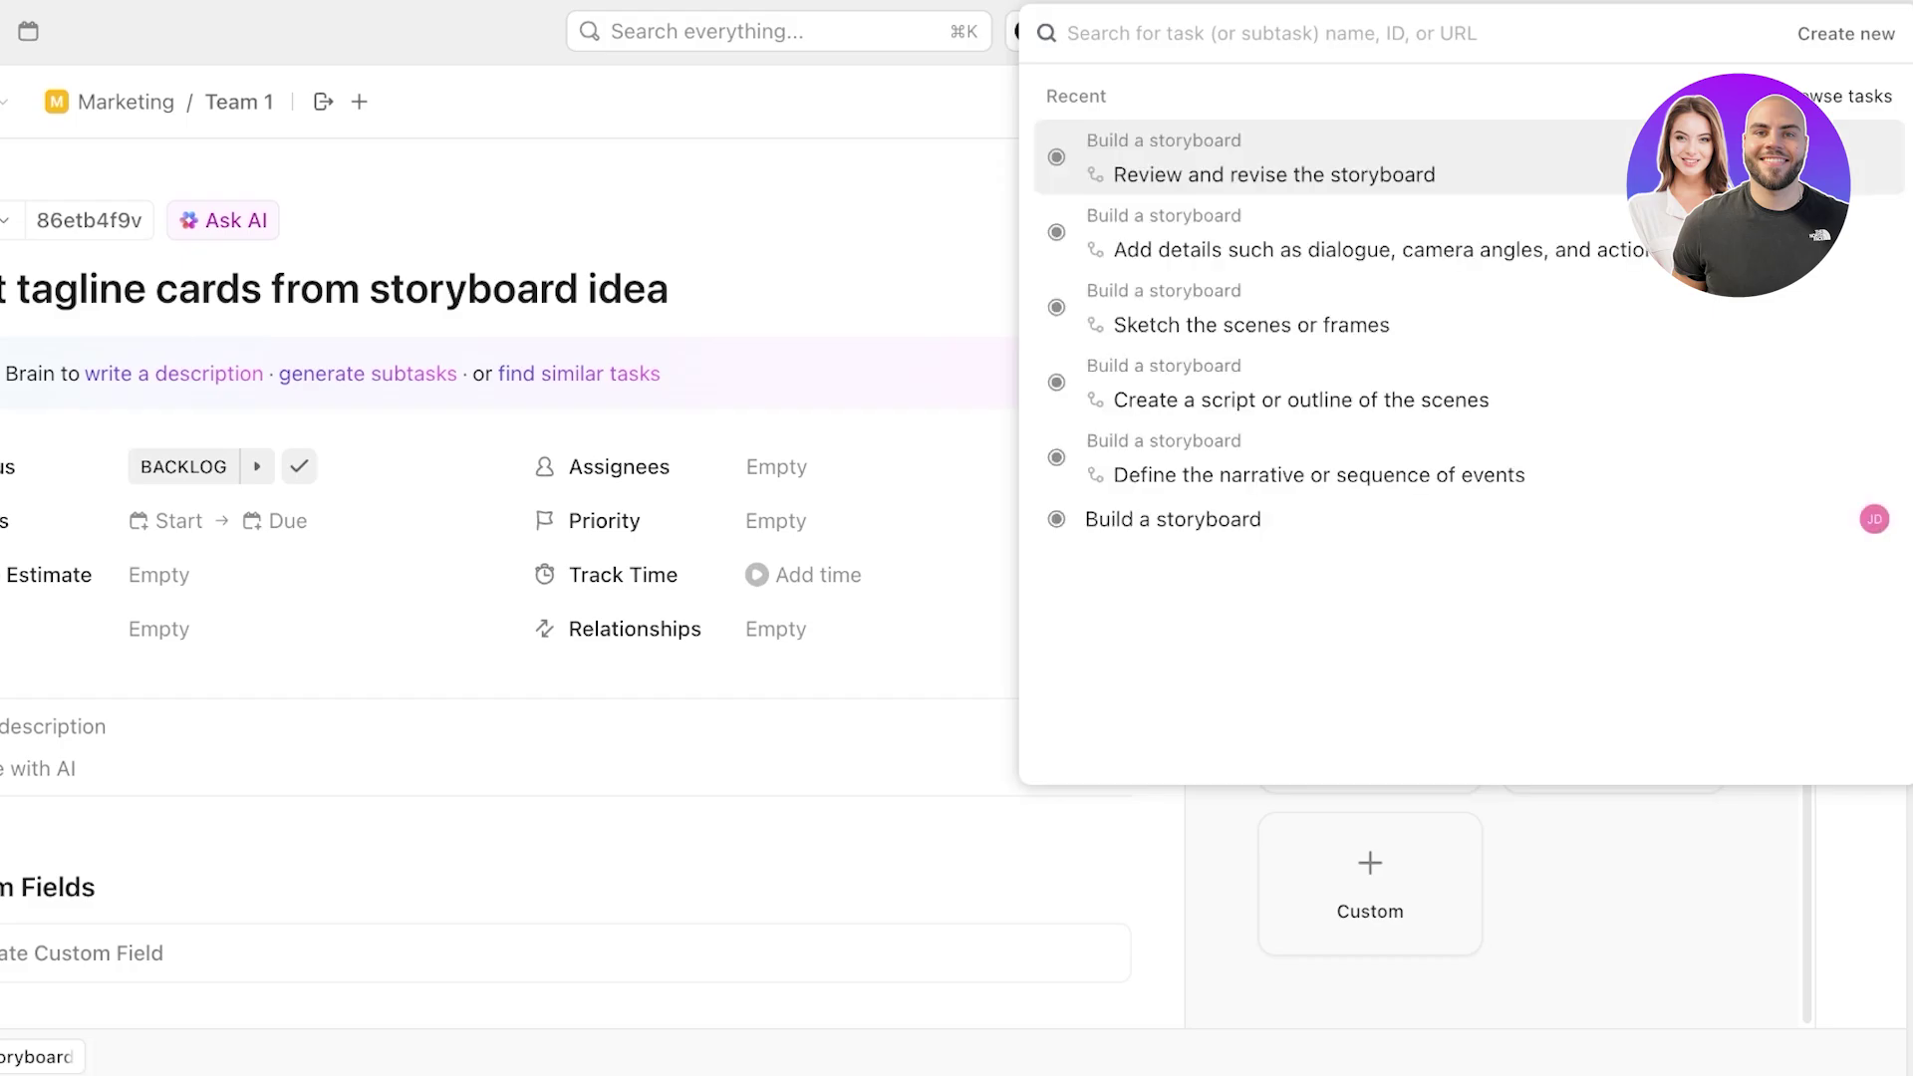
click(1174, 520)
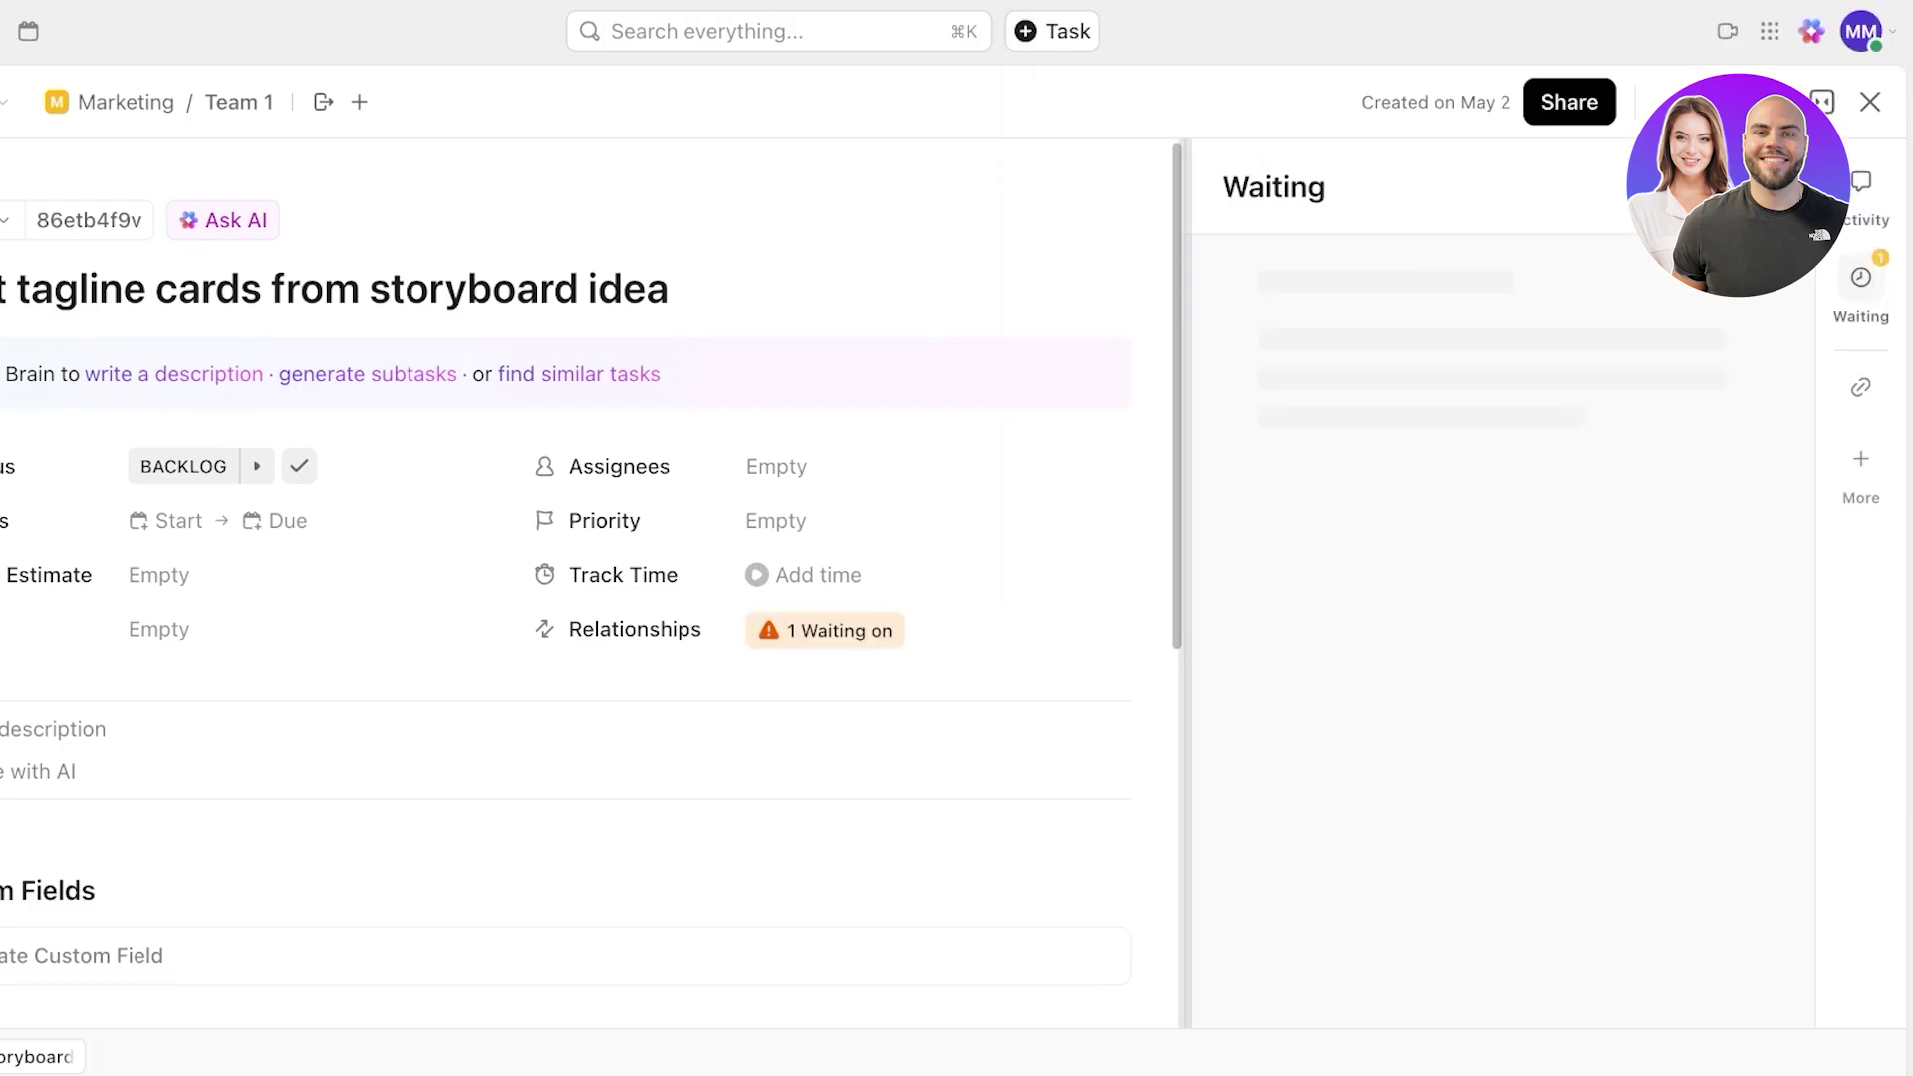
mouse_move(824, 630)
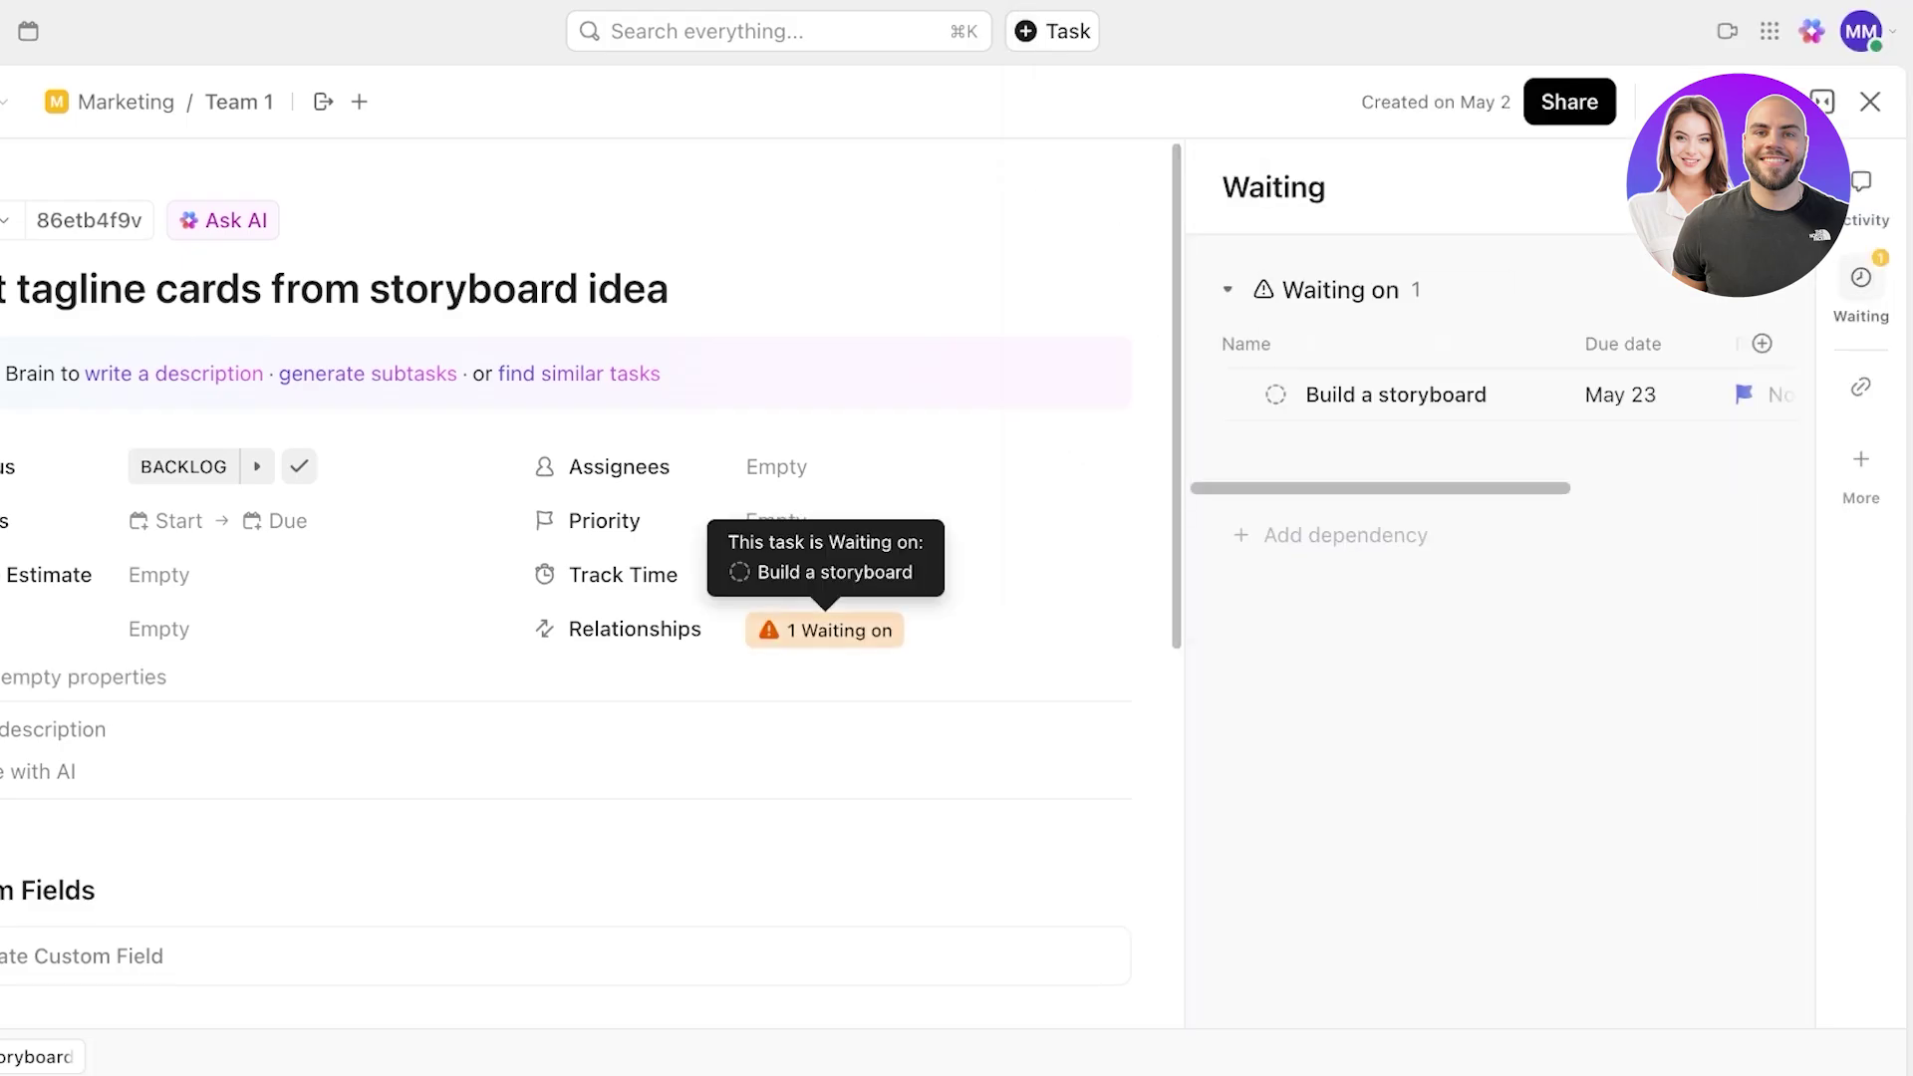
click(1871, 101)
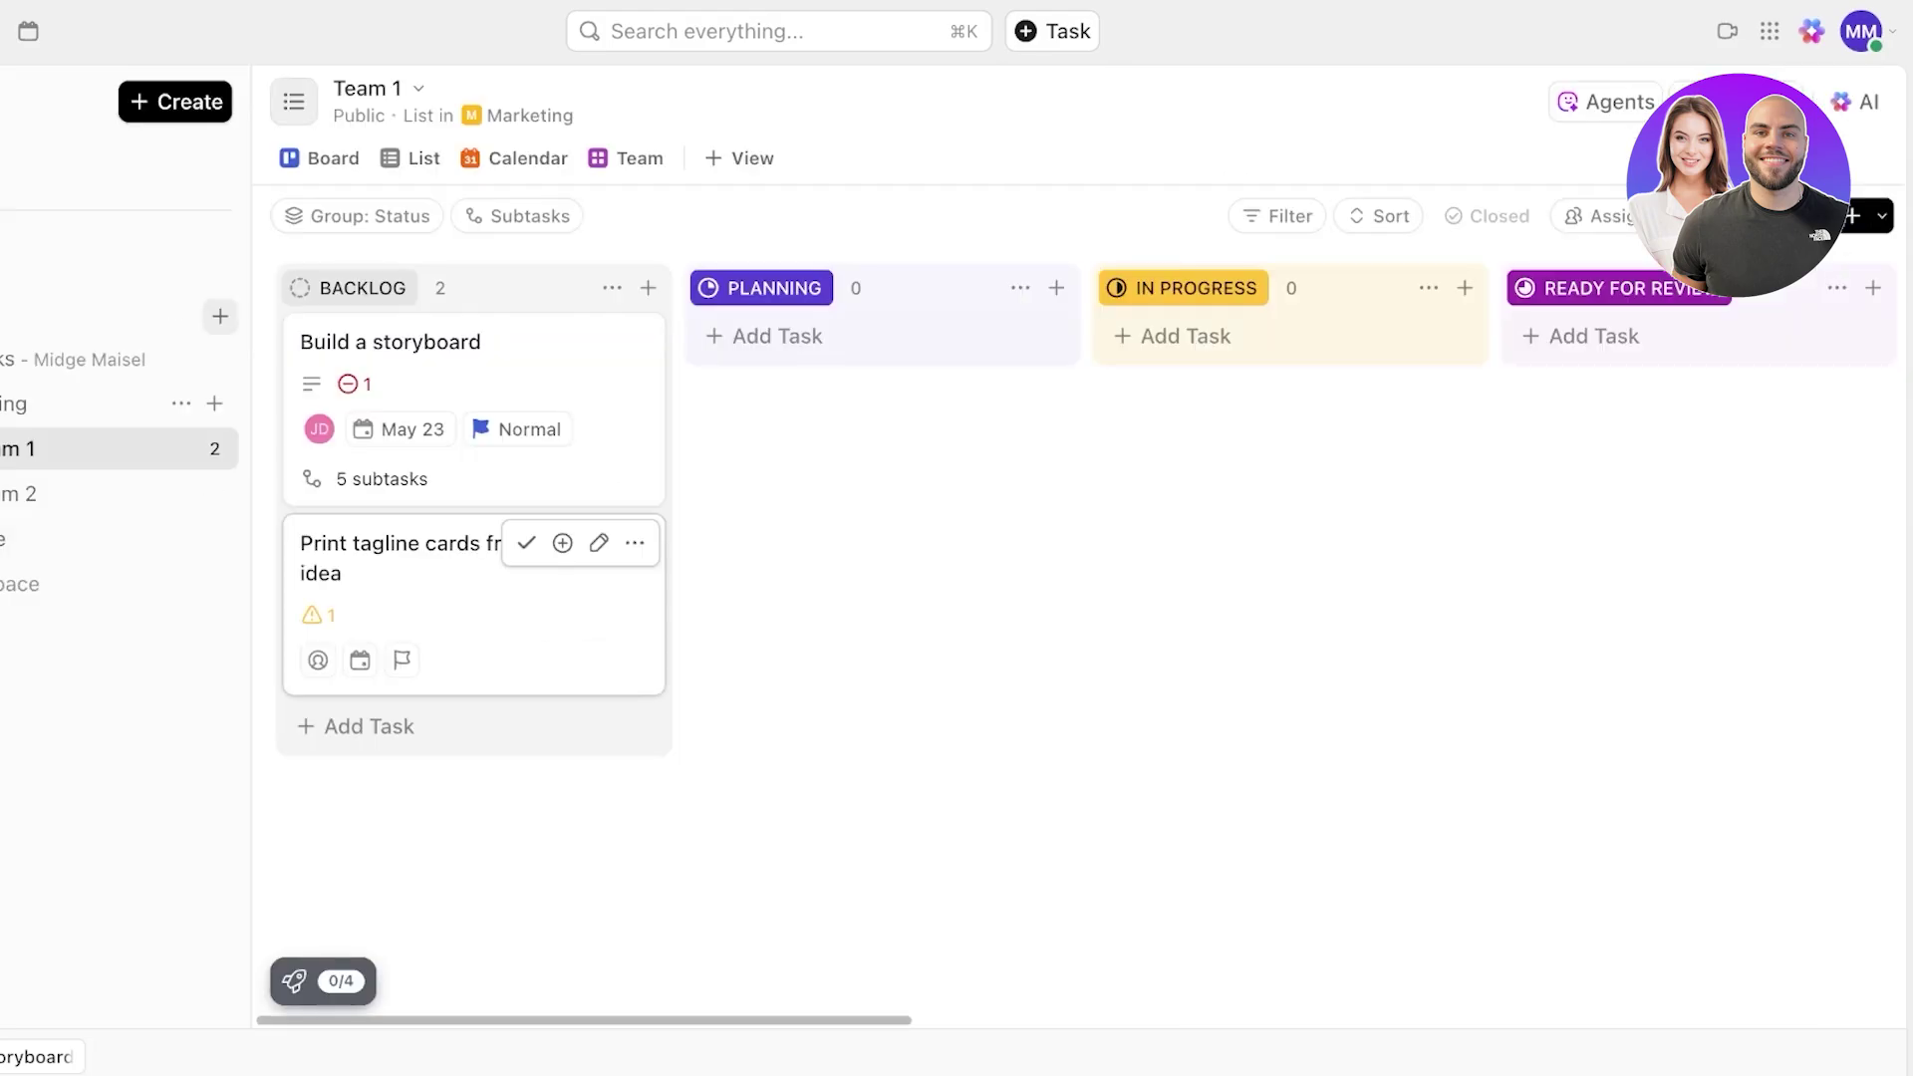
- Check the card's dependencies, switch to Calendar, and drag Print tagline cards onto May 30
click(316, 615)
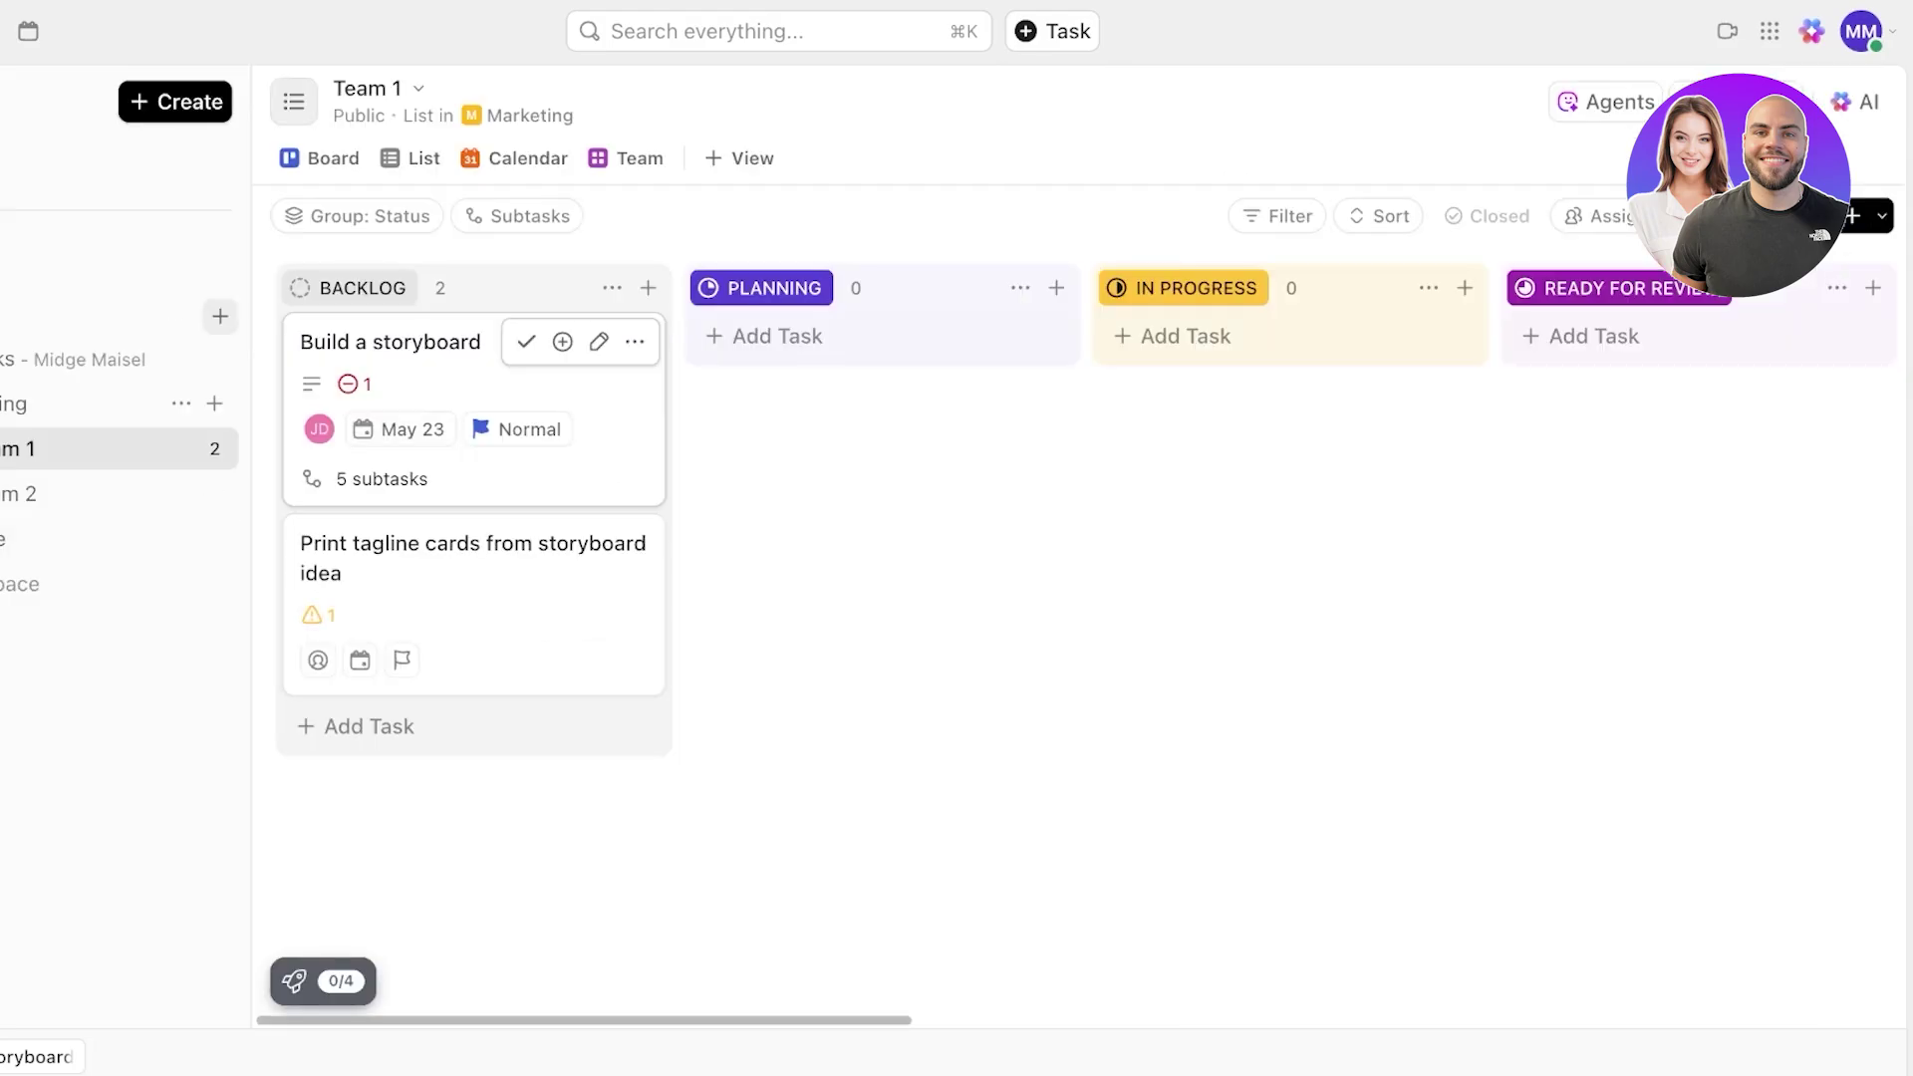
click(319, 429)
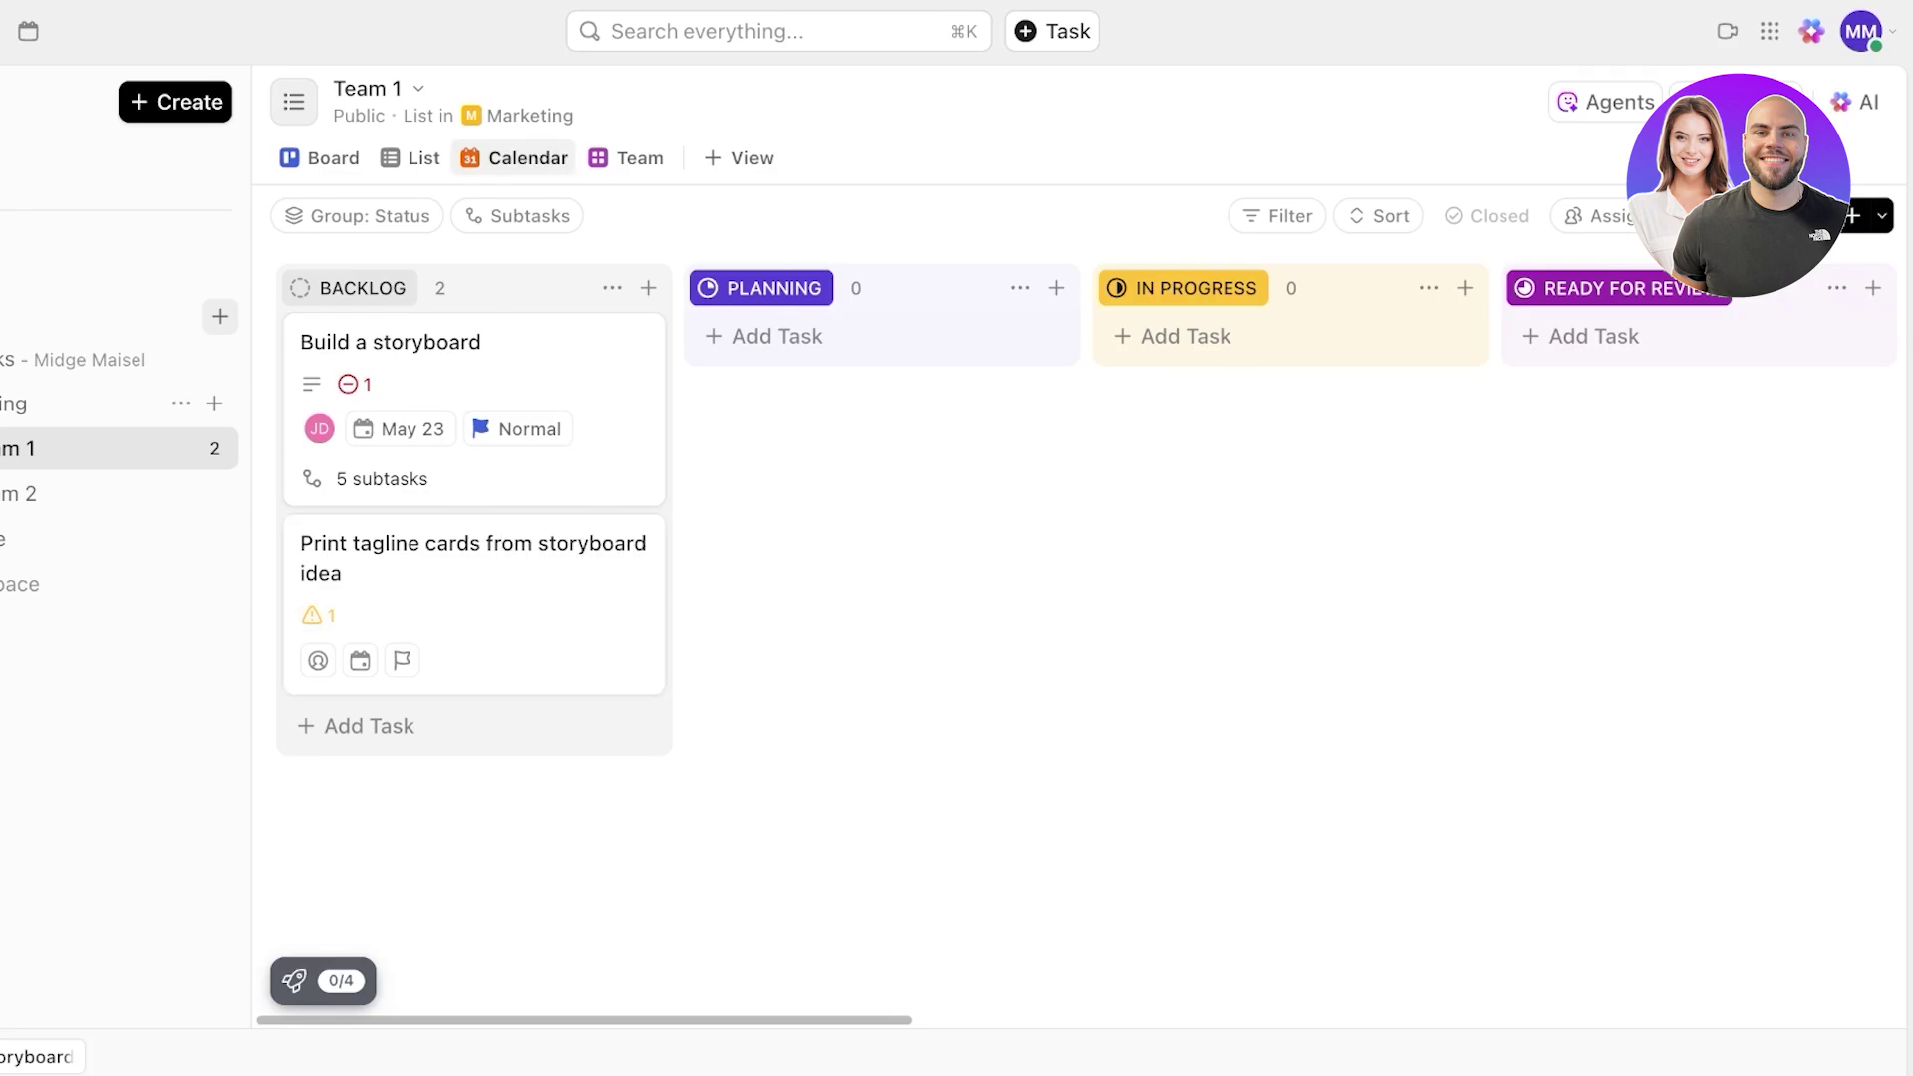
click(514, 158)
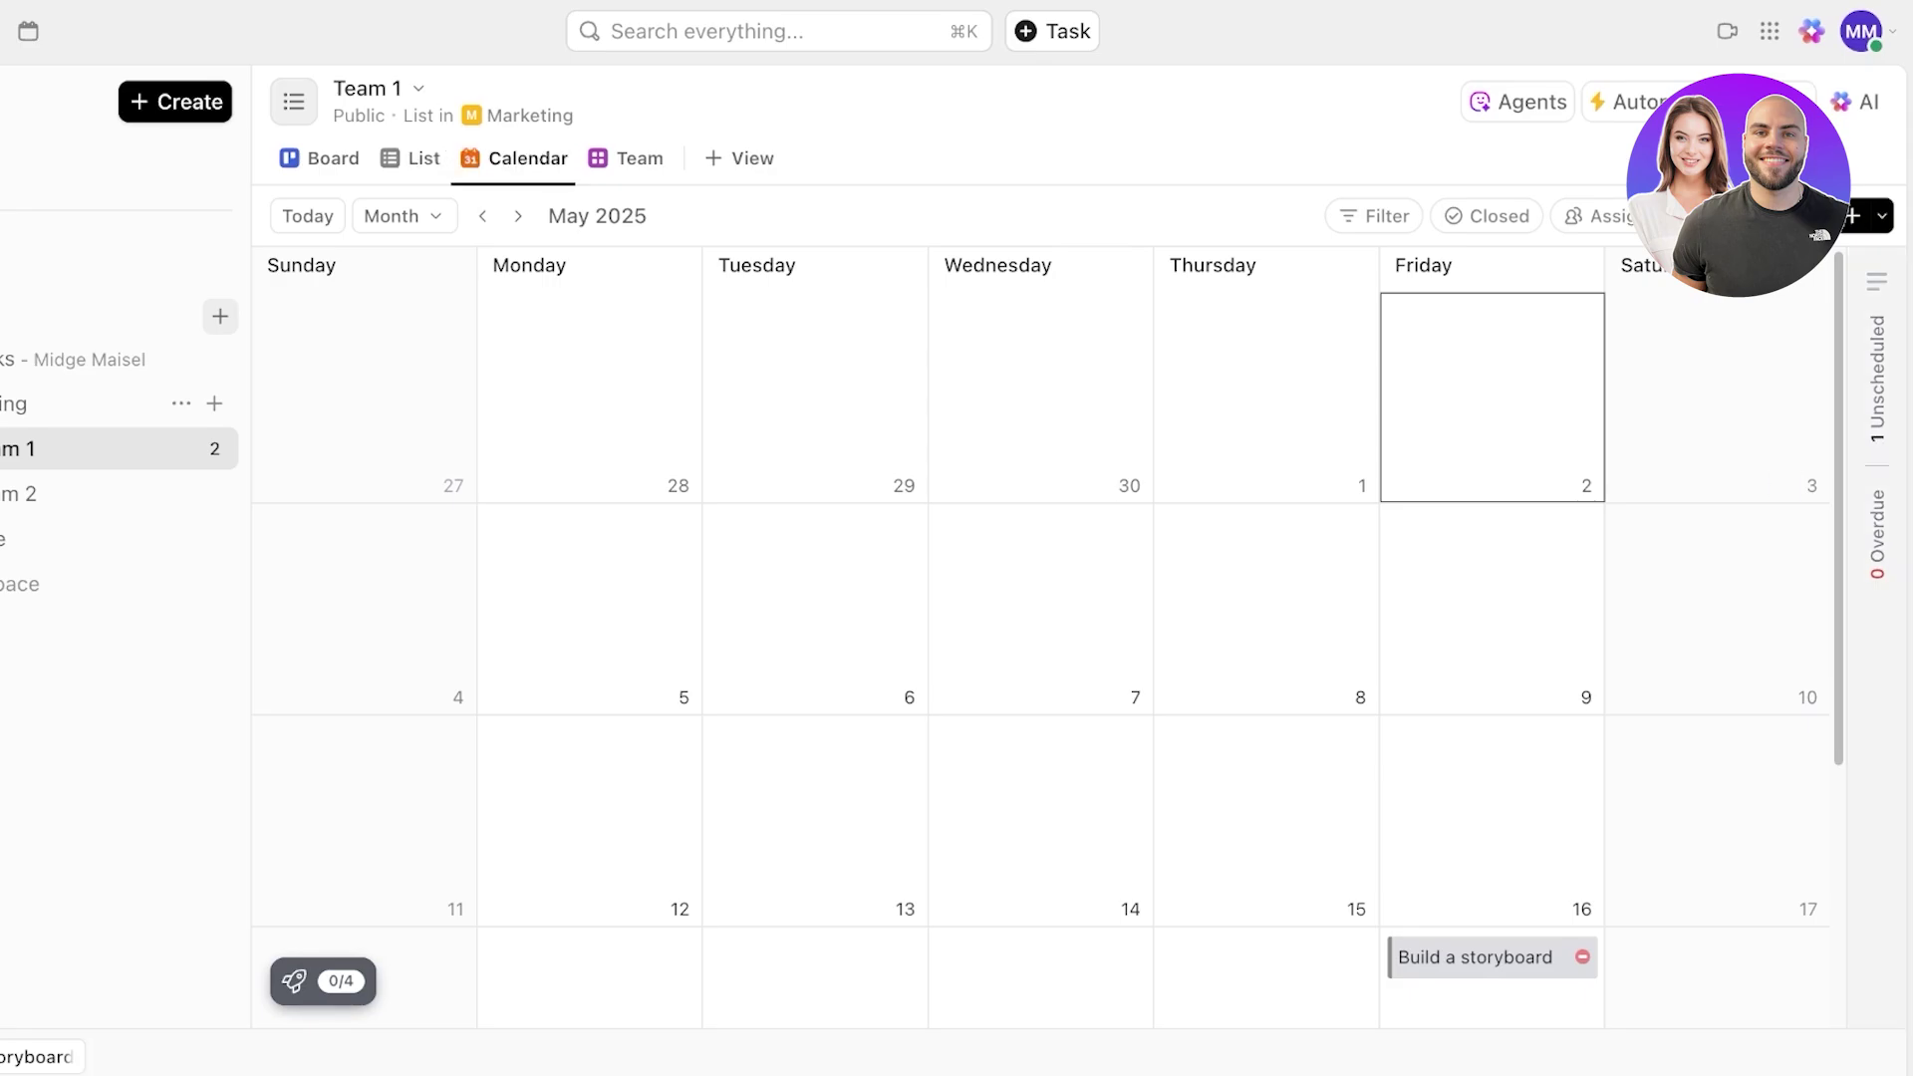
click(1877, 379)
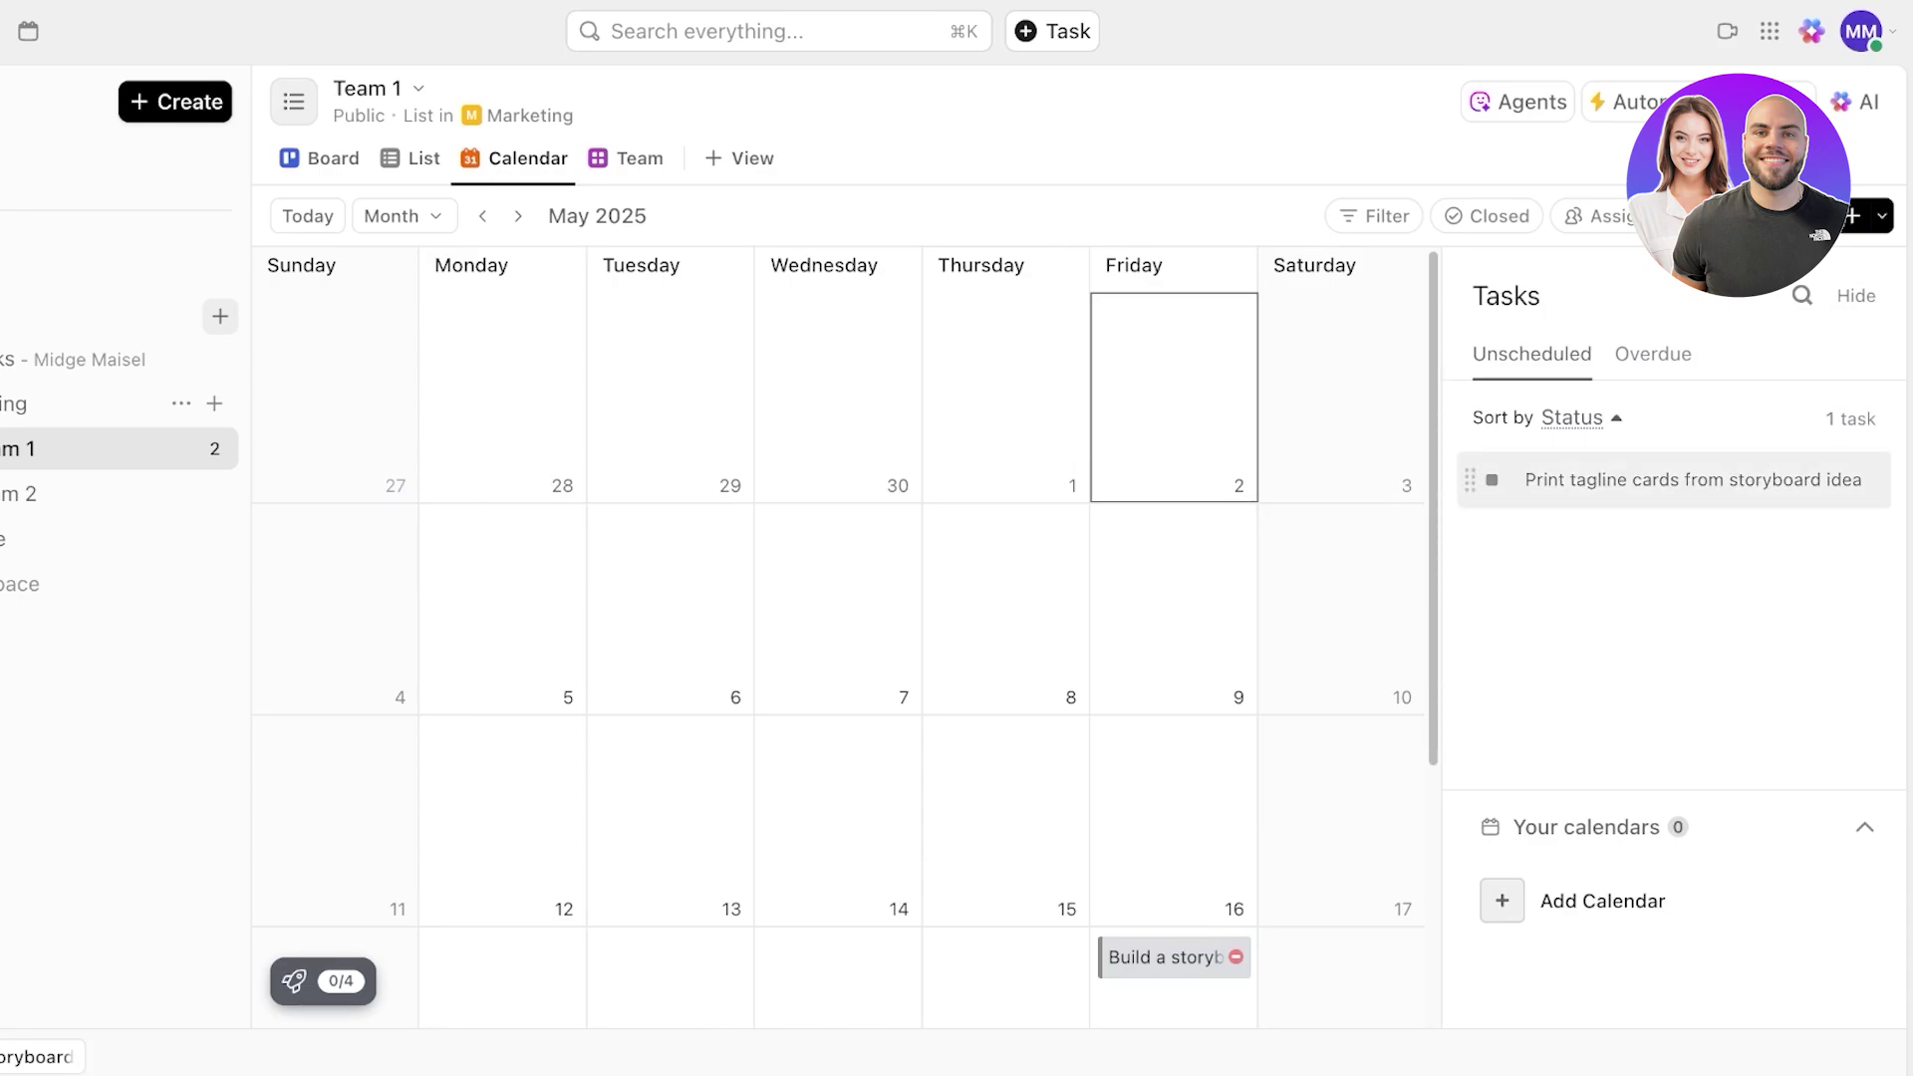
drag(1469, 479, 1146, 783)
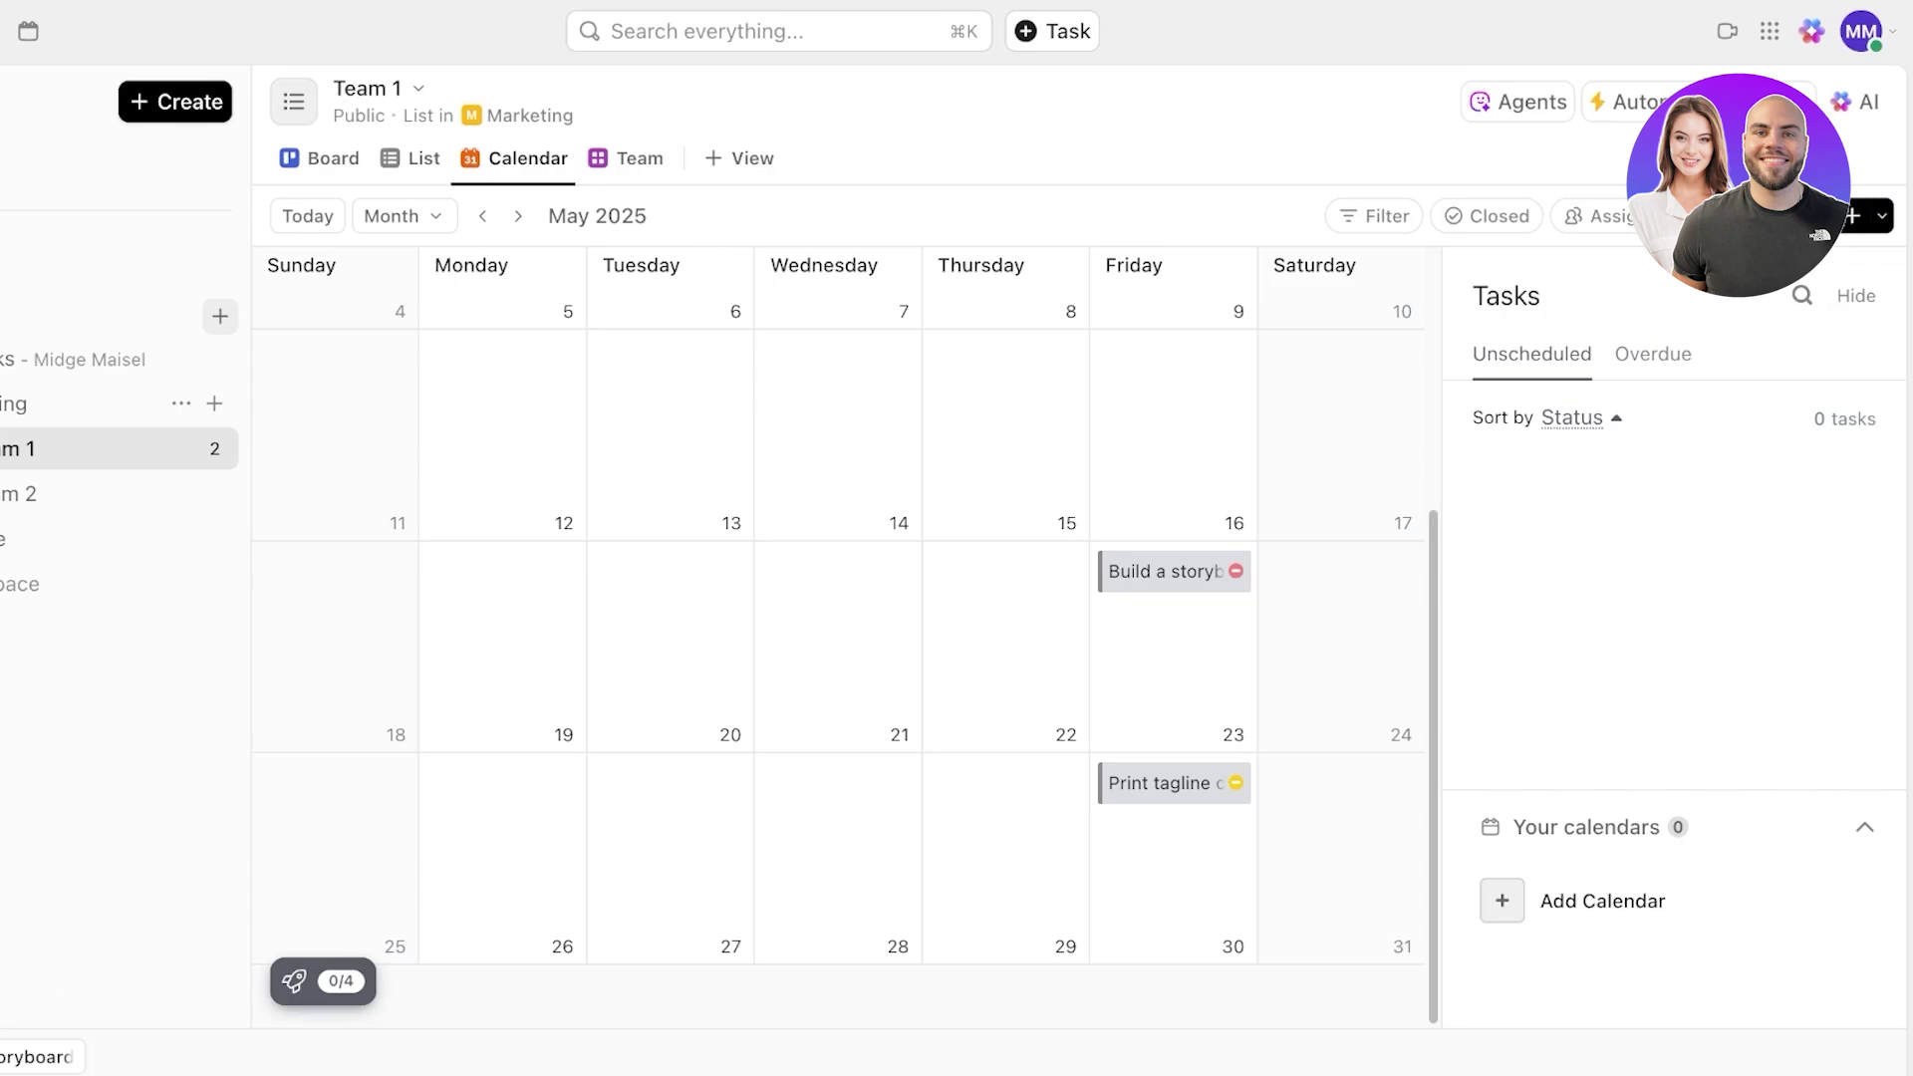
scroll(1376, 558, up, 3)
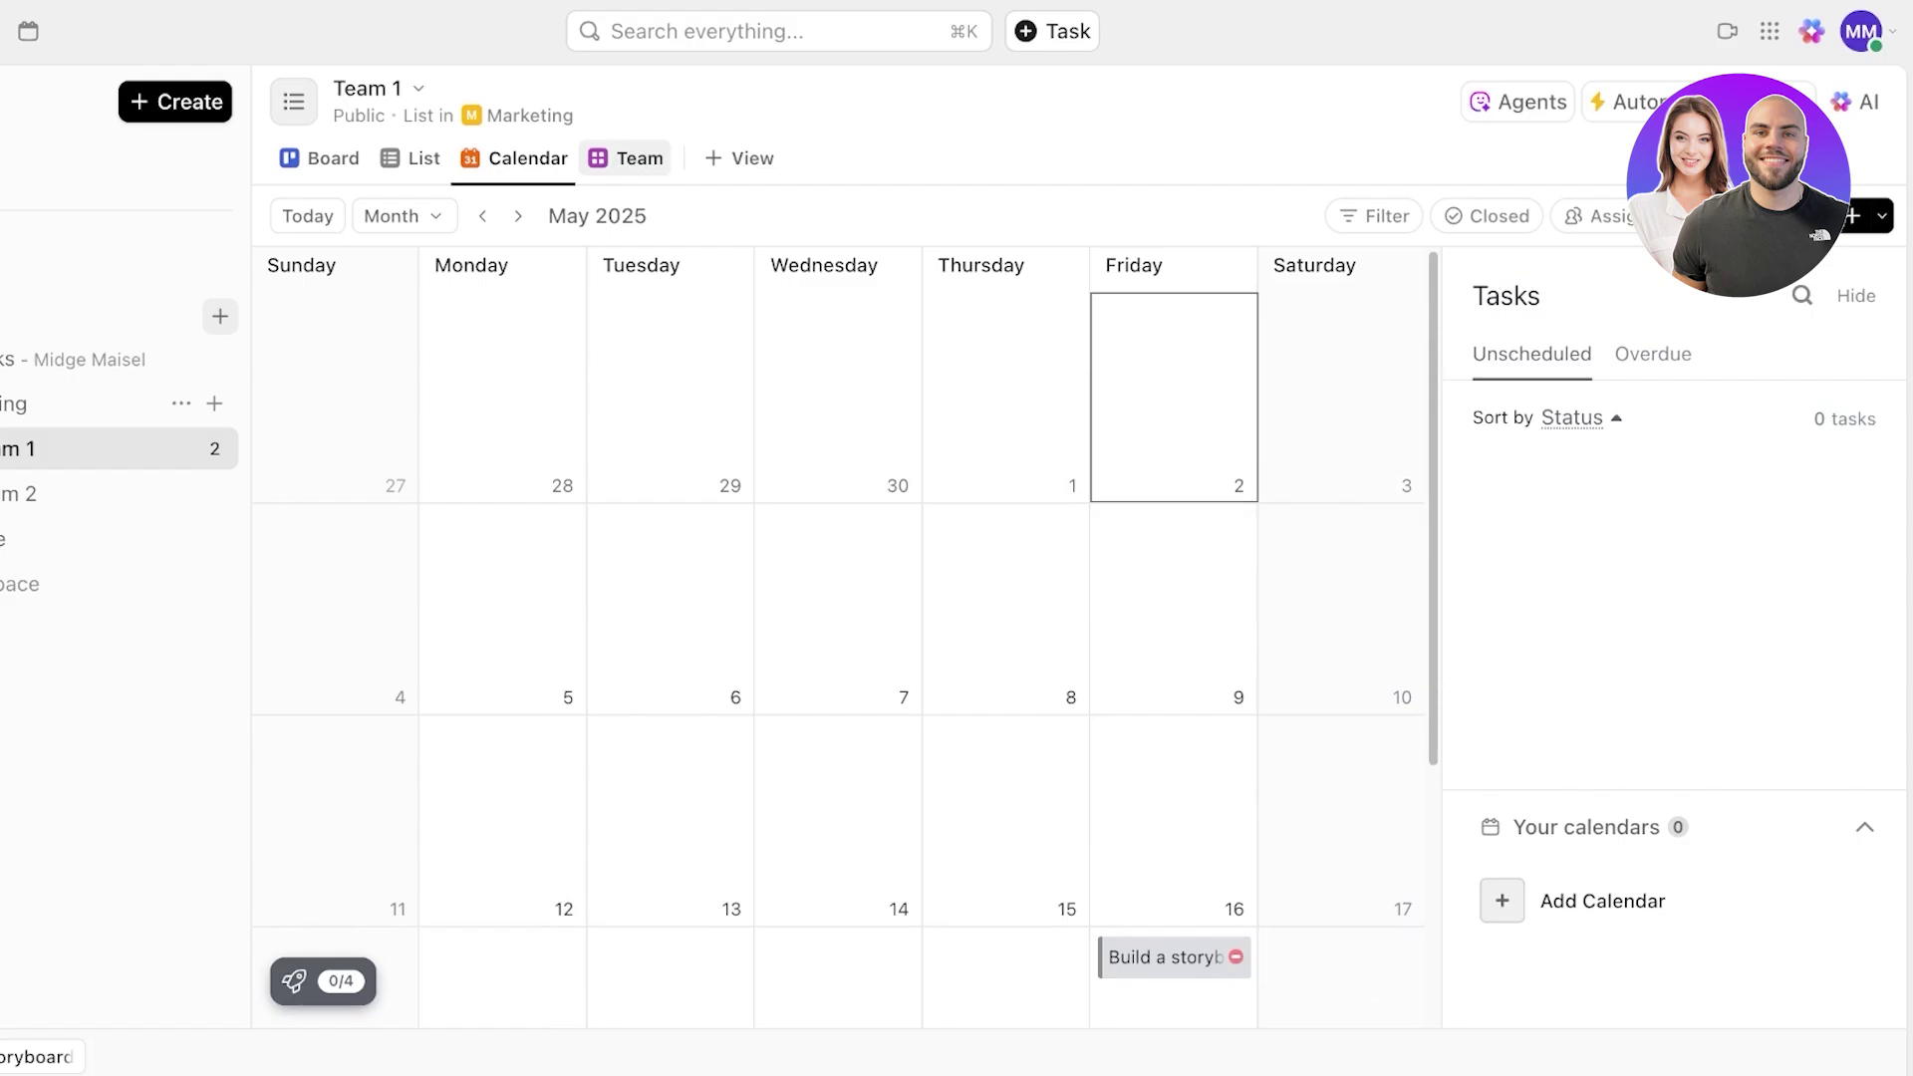
- Try the Team view, dismiss its expired notice, browse view types, and return to Board
click(626, 158)
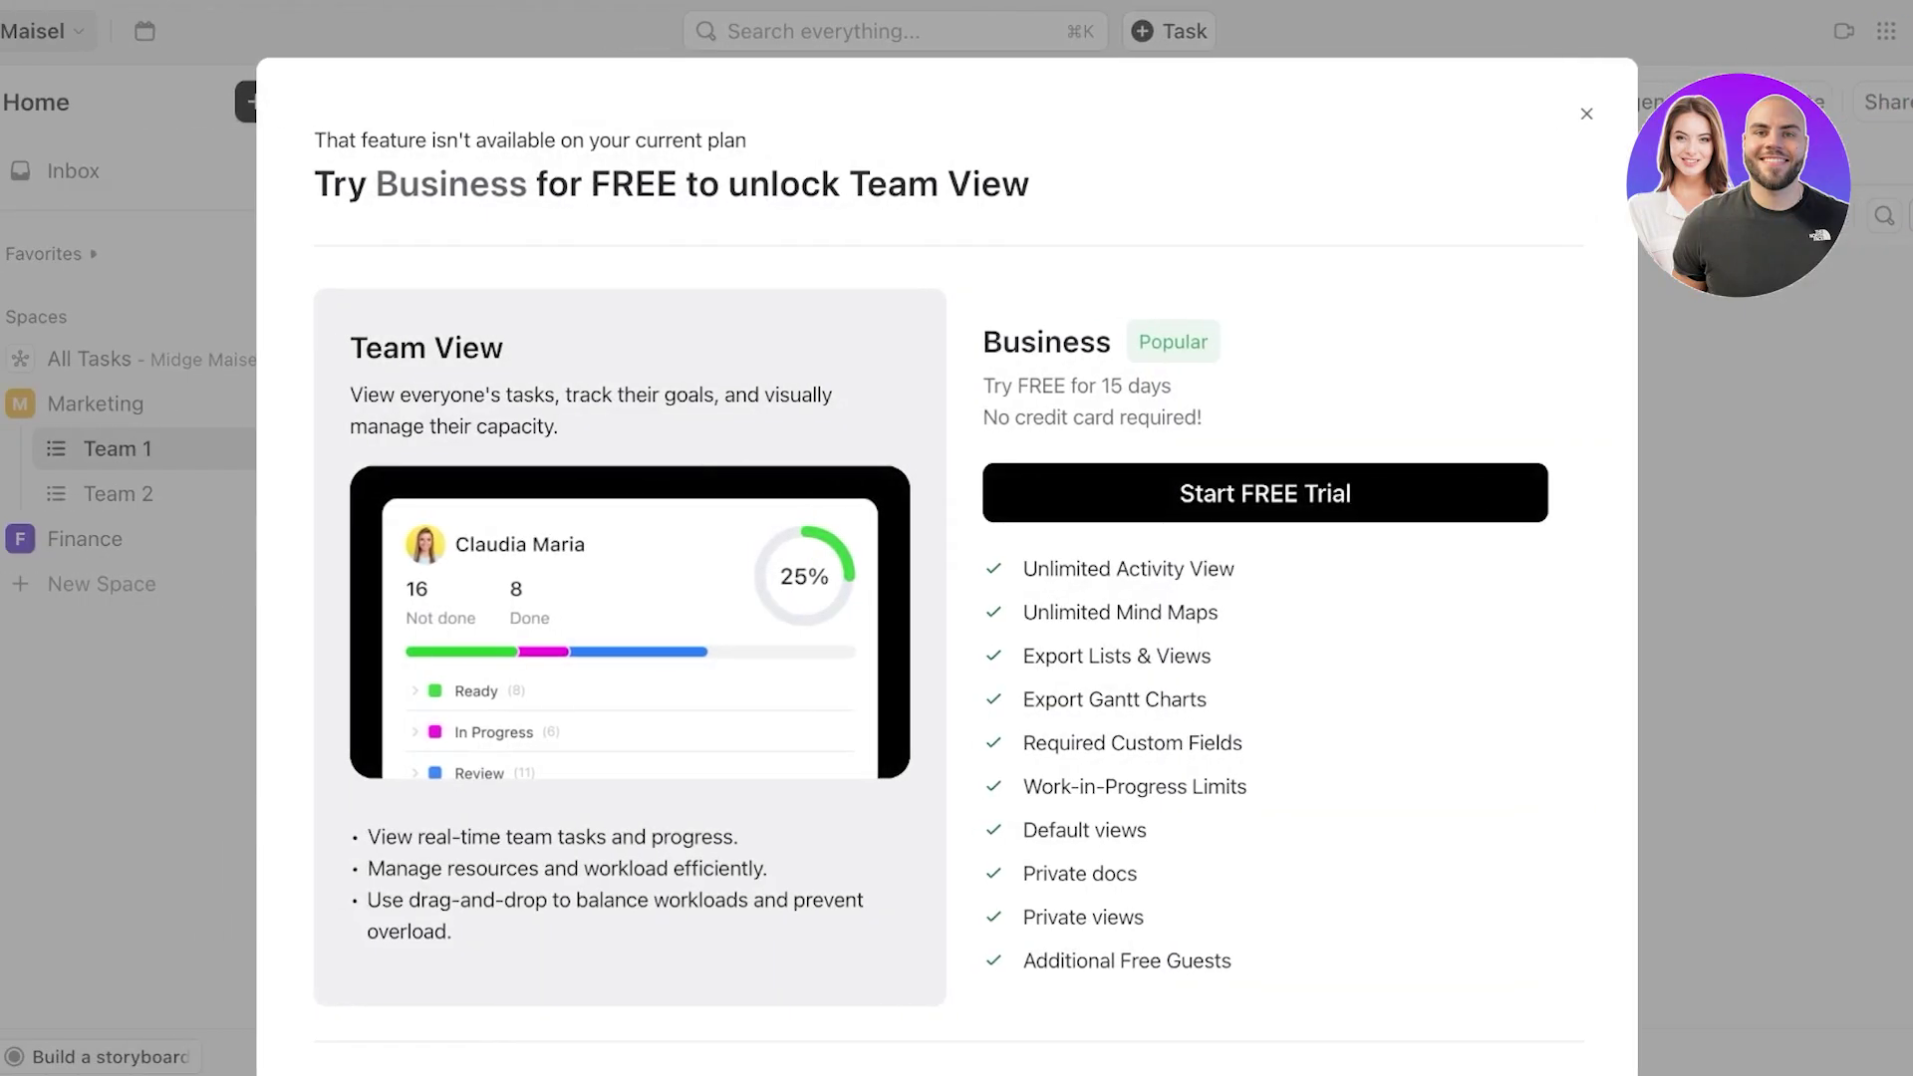
click(1468, 116)
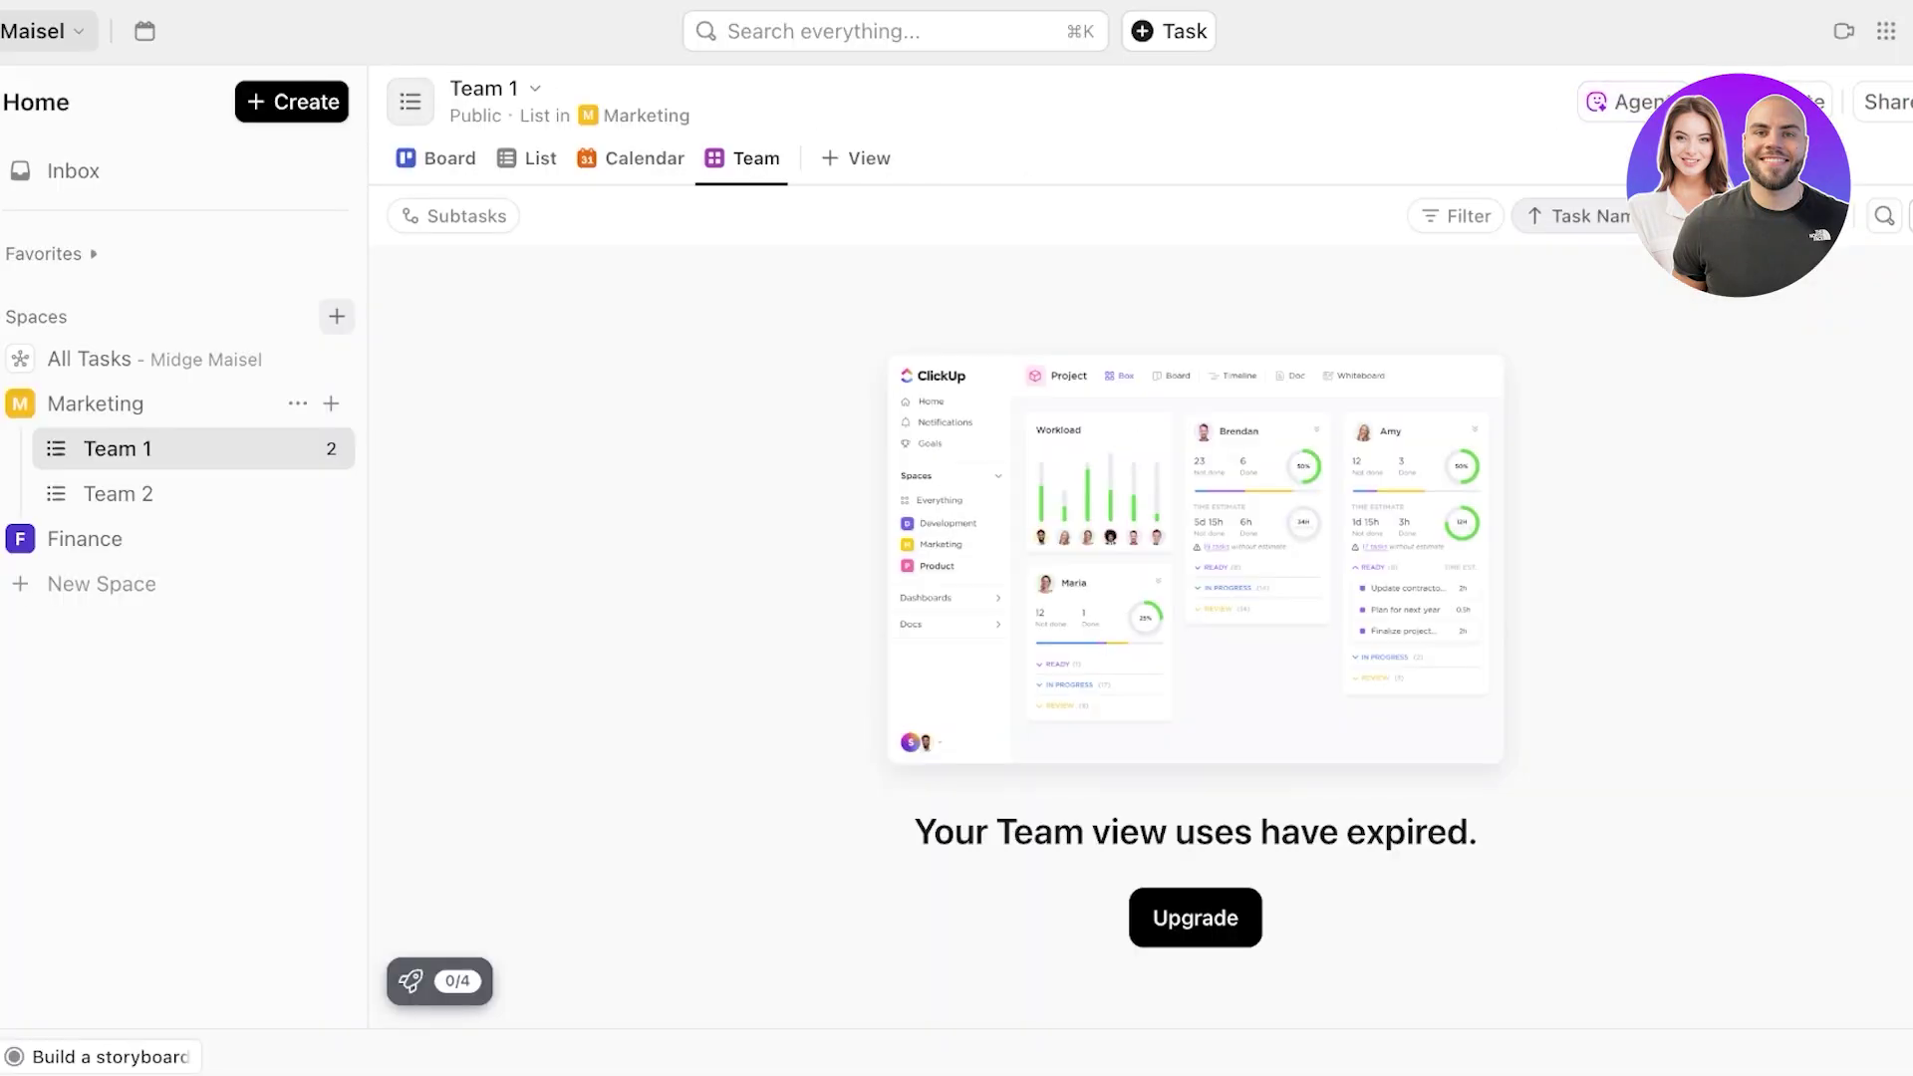
click(855, 158)
scroll(1016, 428, down, 1)
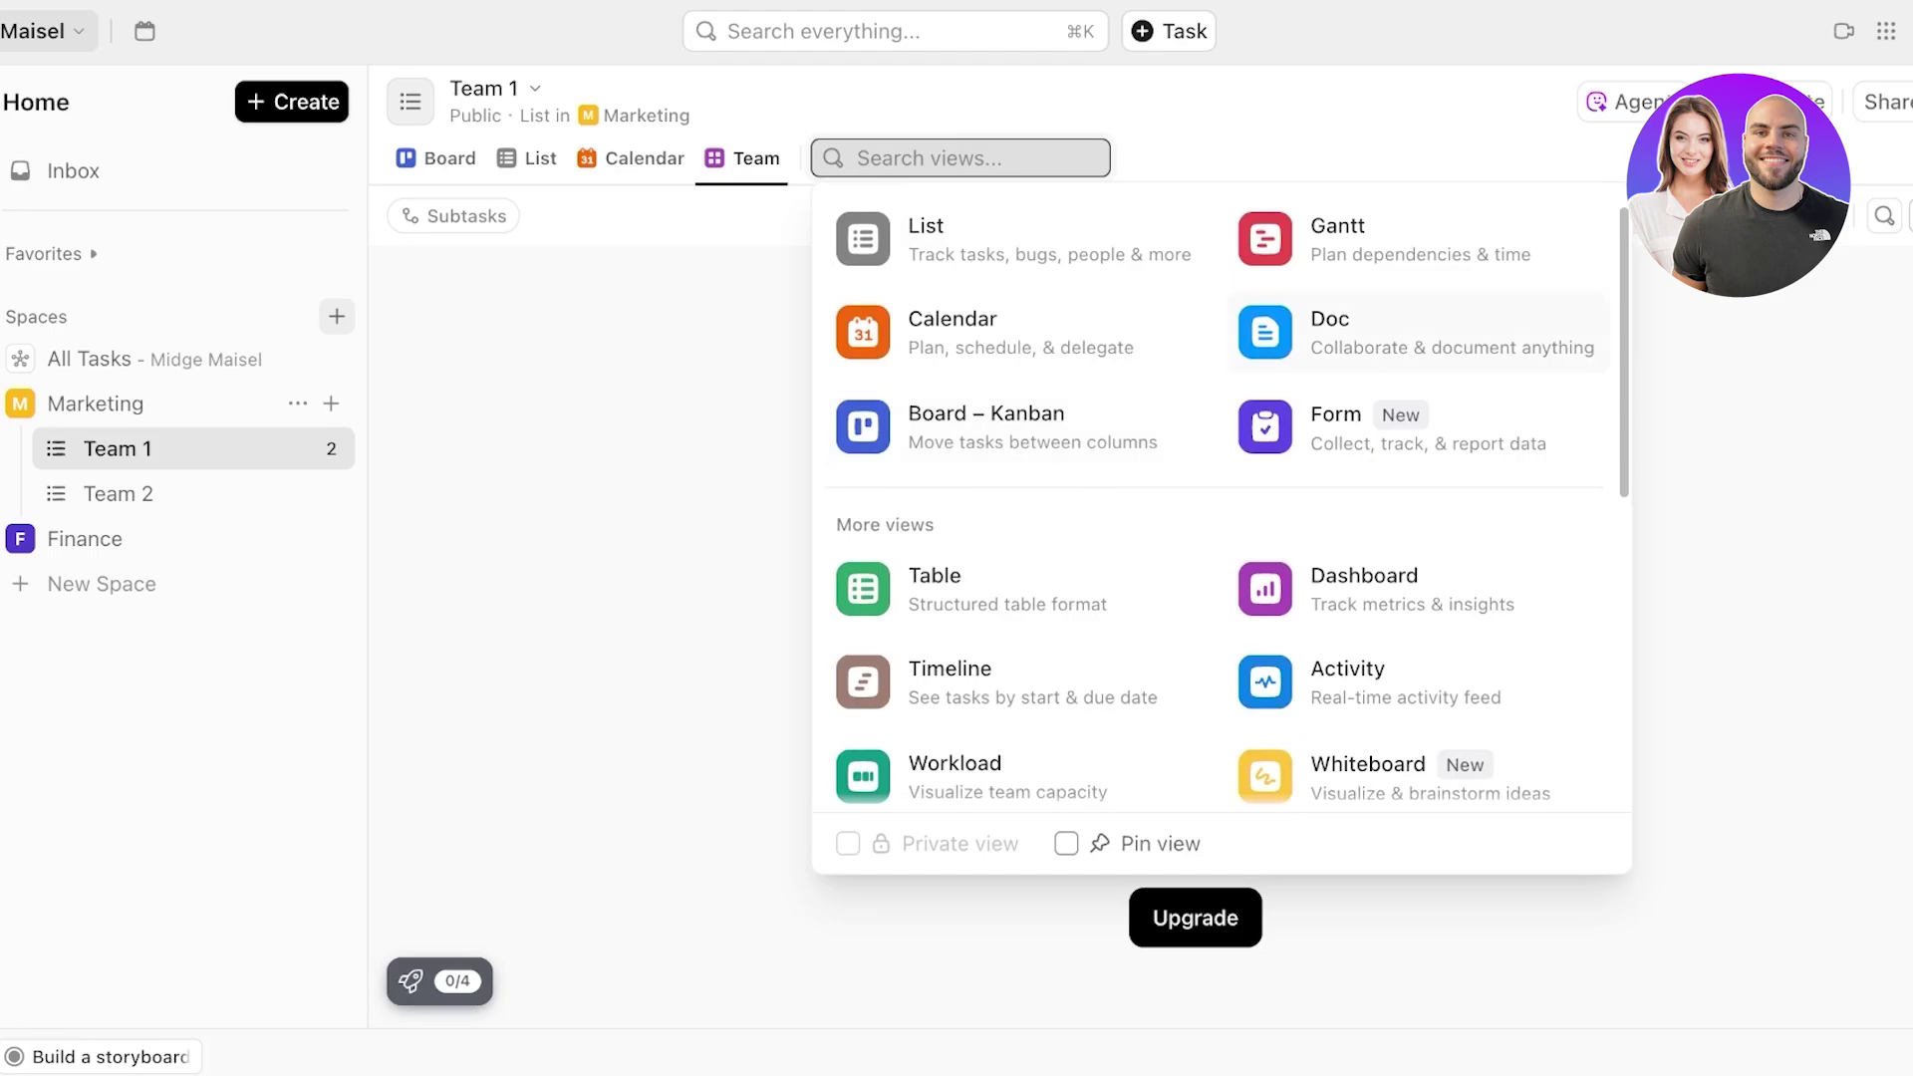
click(436, 158)
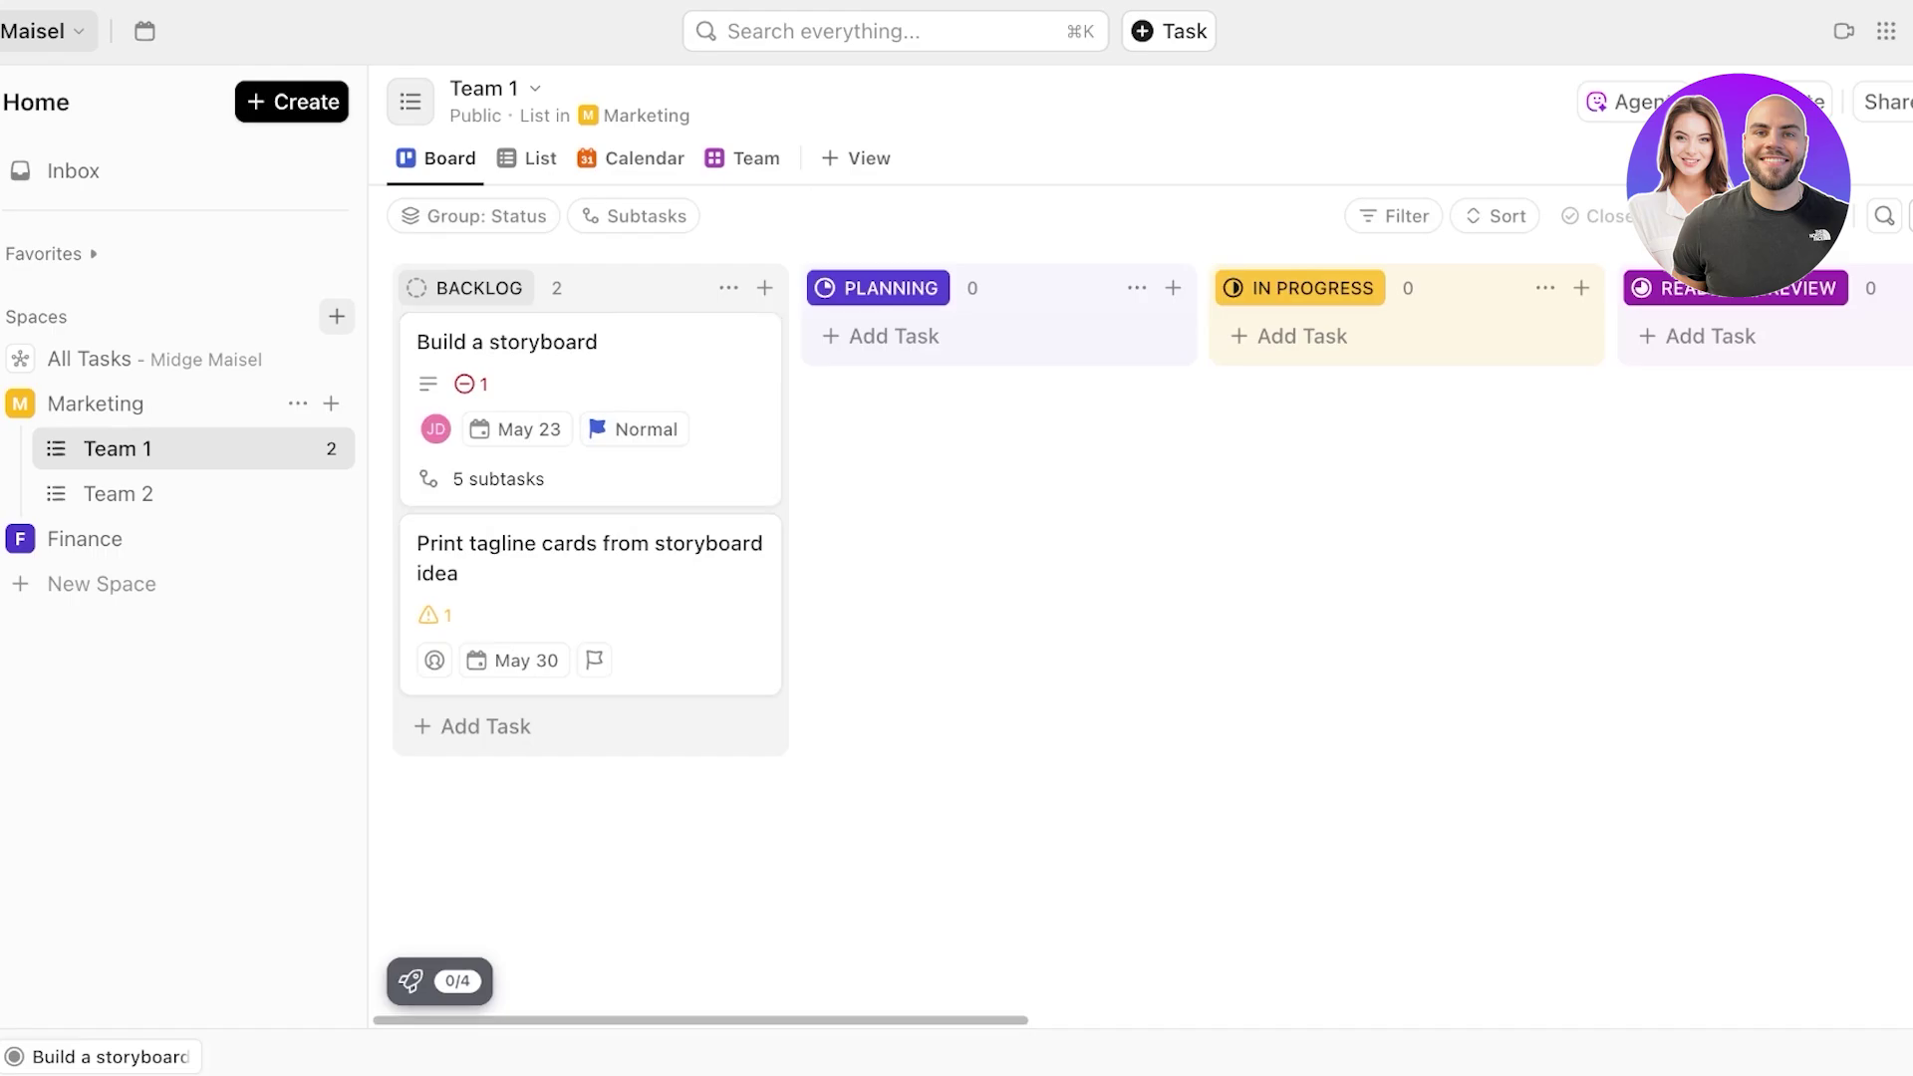
scroll(1096, 498, right, 10)
scroll(1096, 499, left, 10)
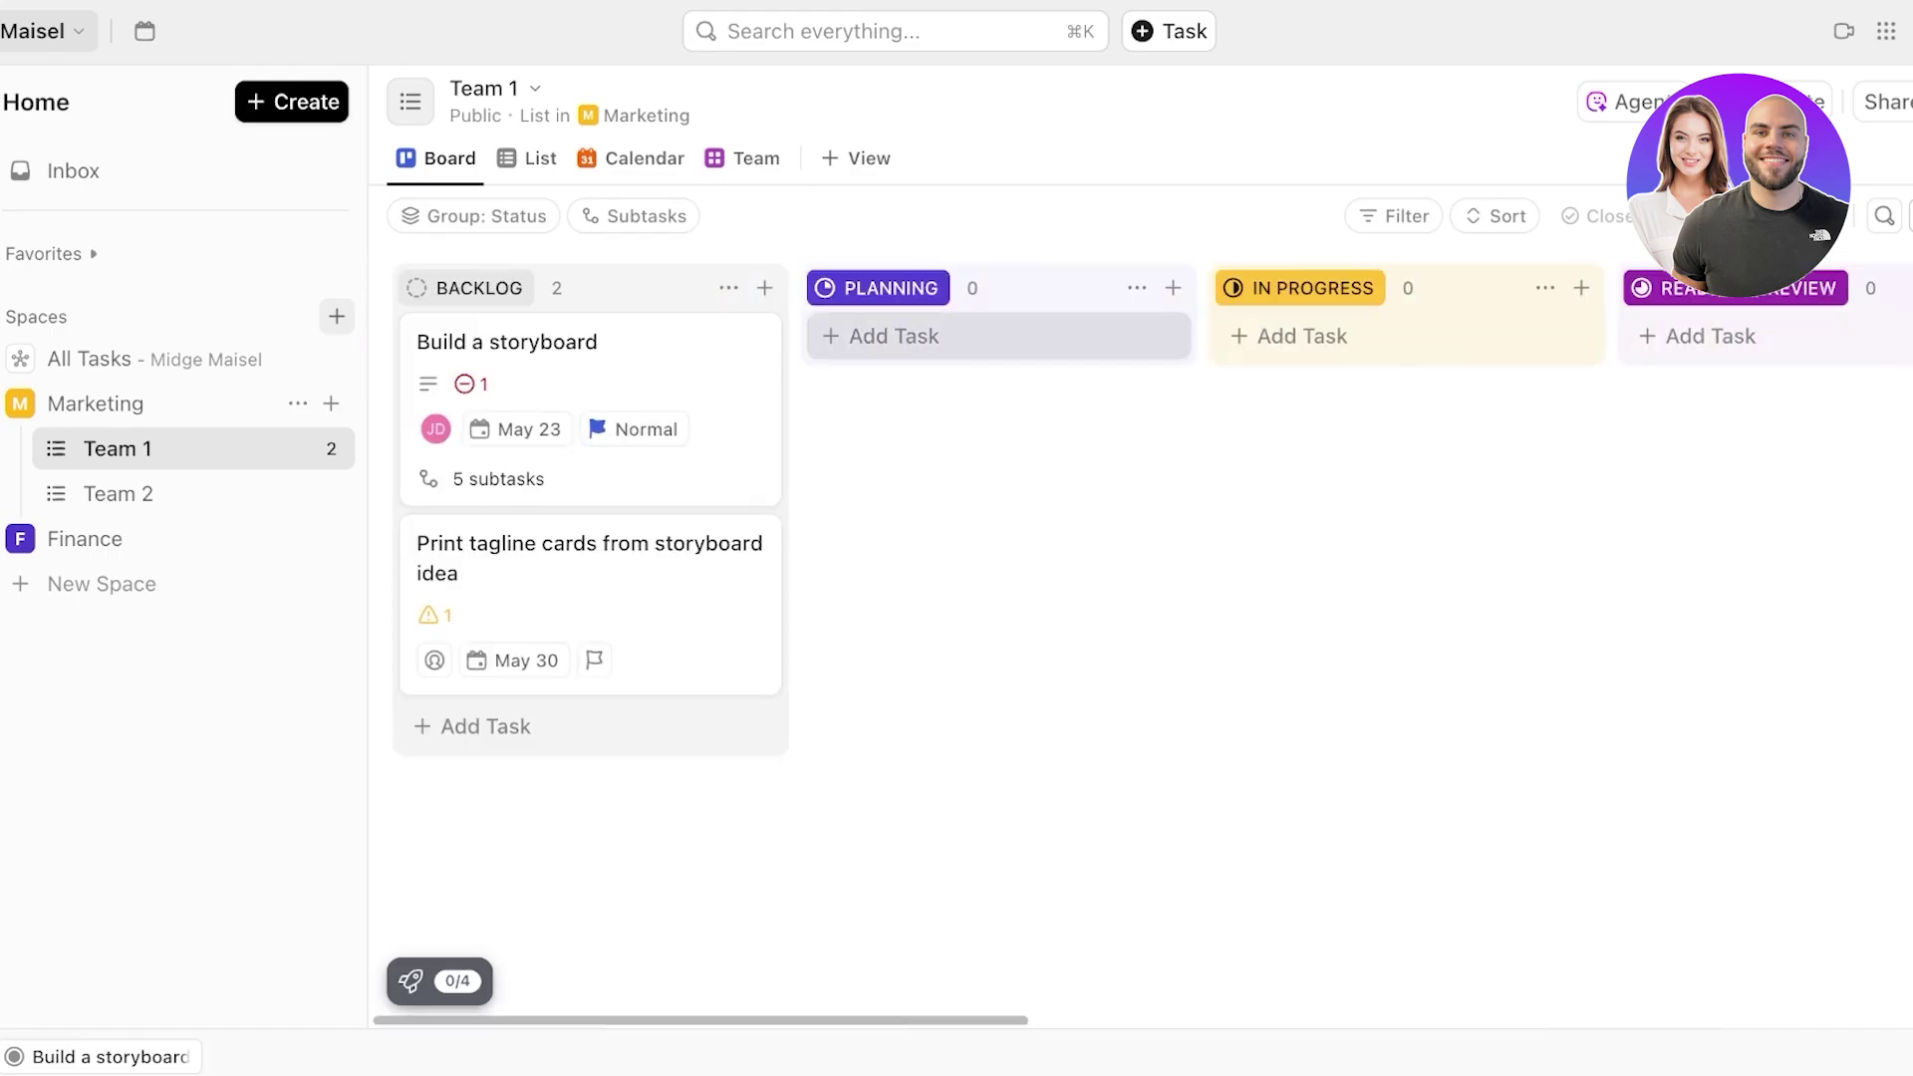
- Add a new Board – Kanban view and look through its filter and card layout options
click(859, 158)
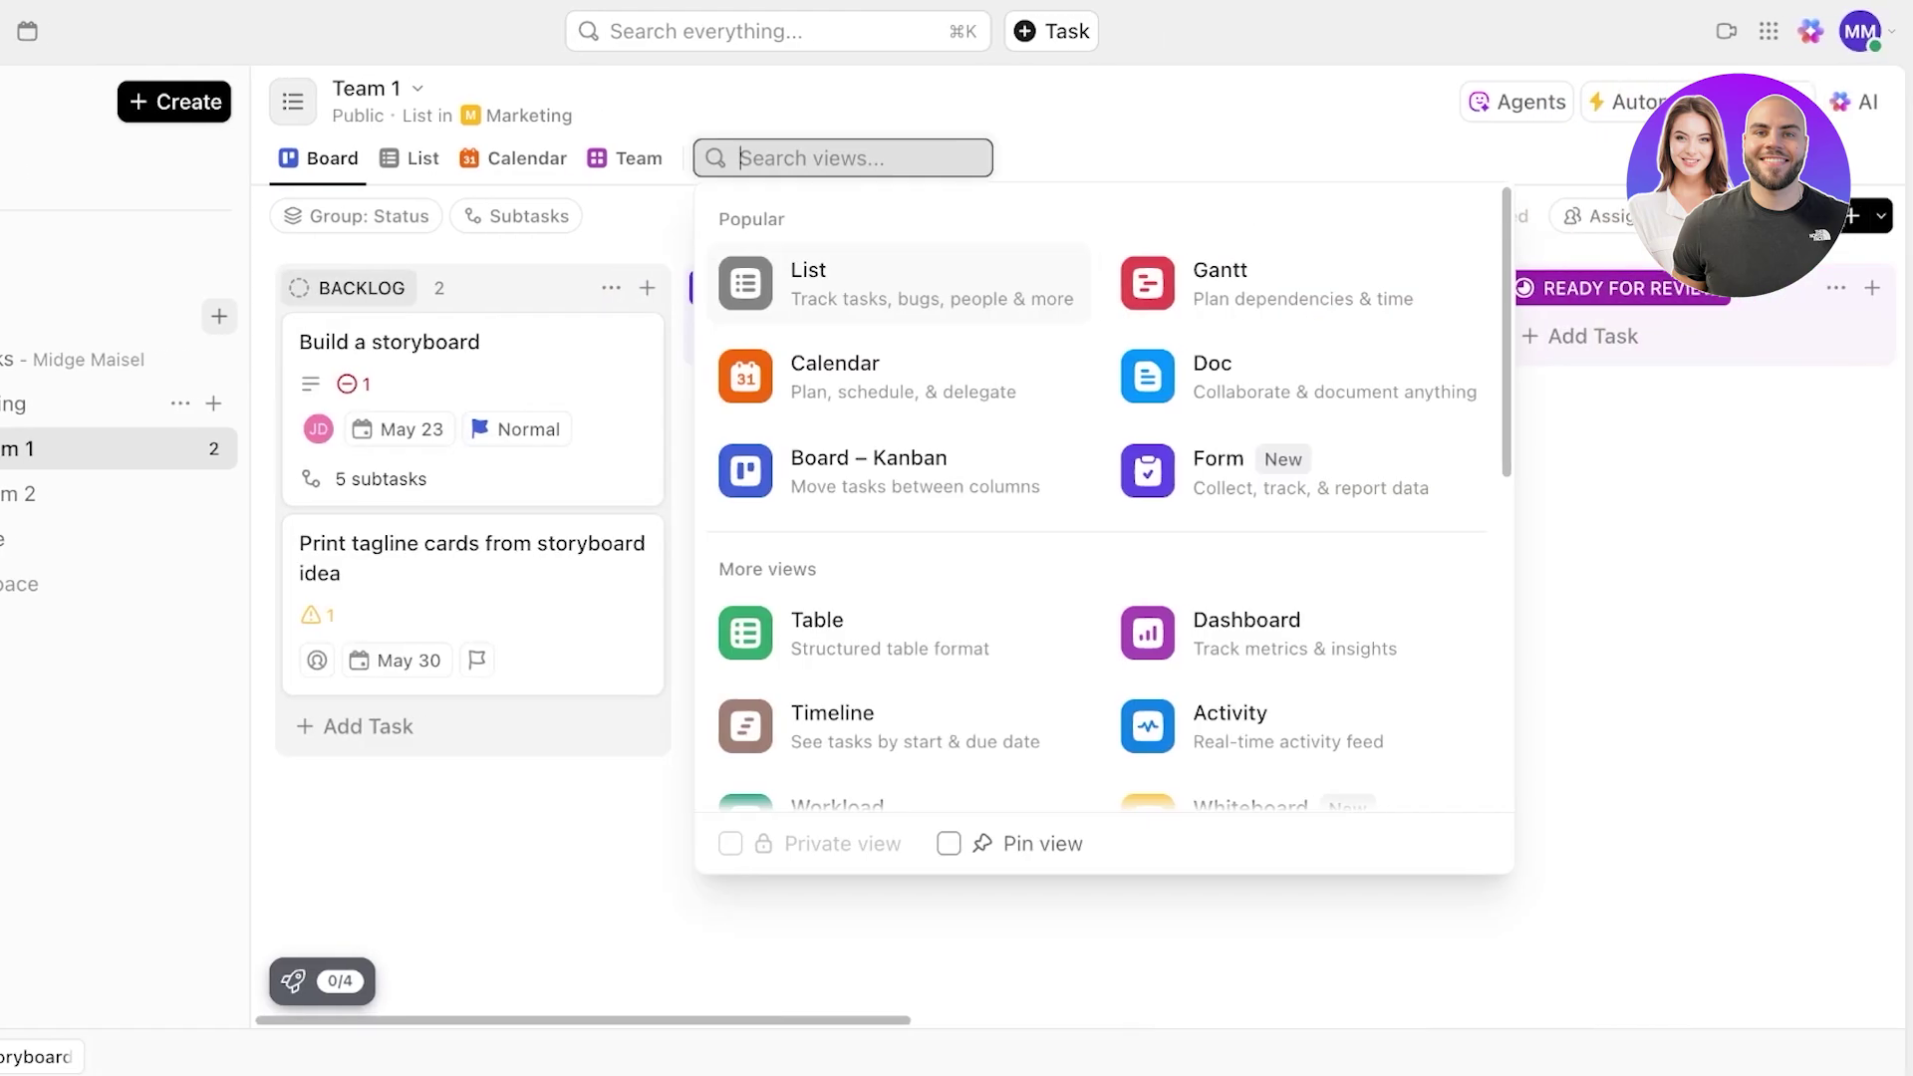
click(870, 471)
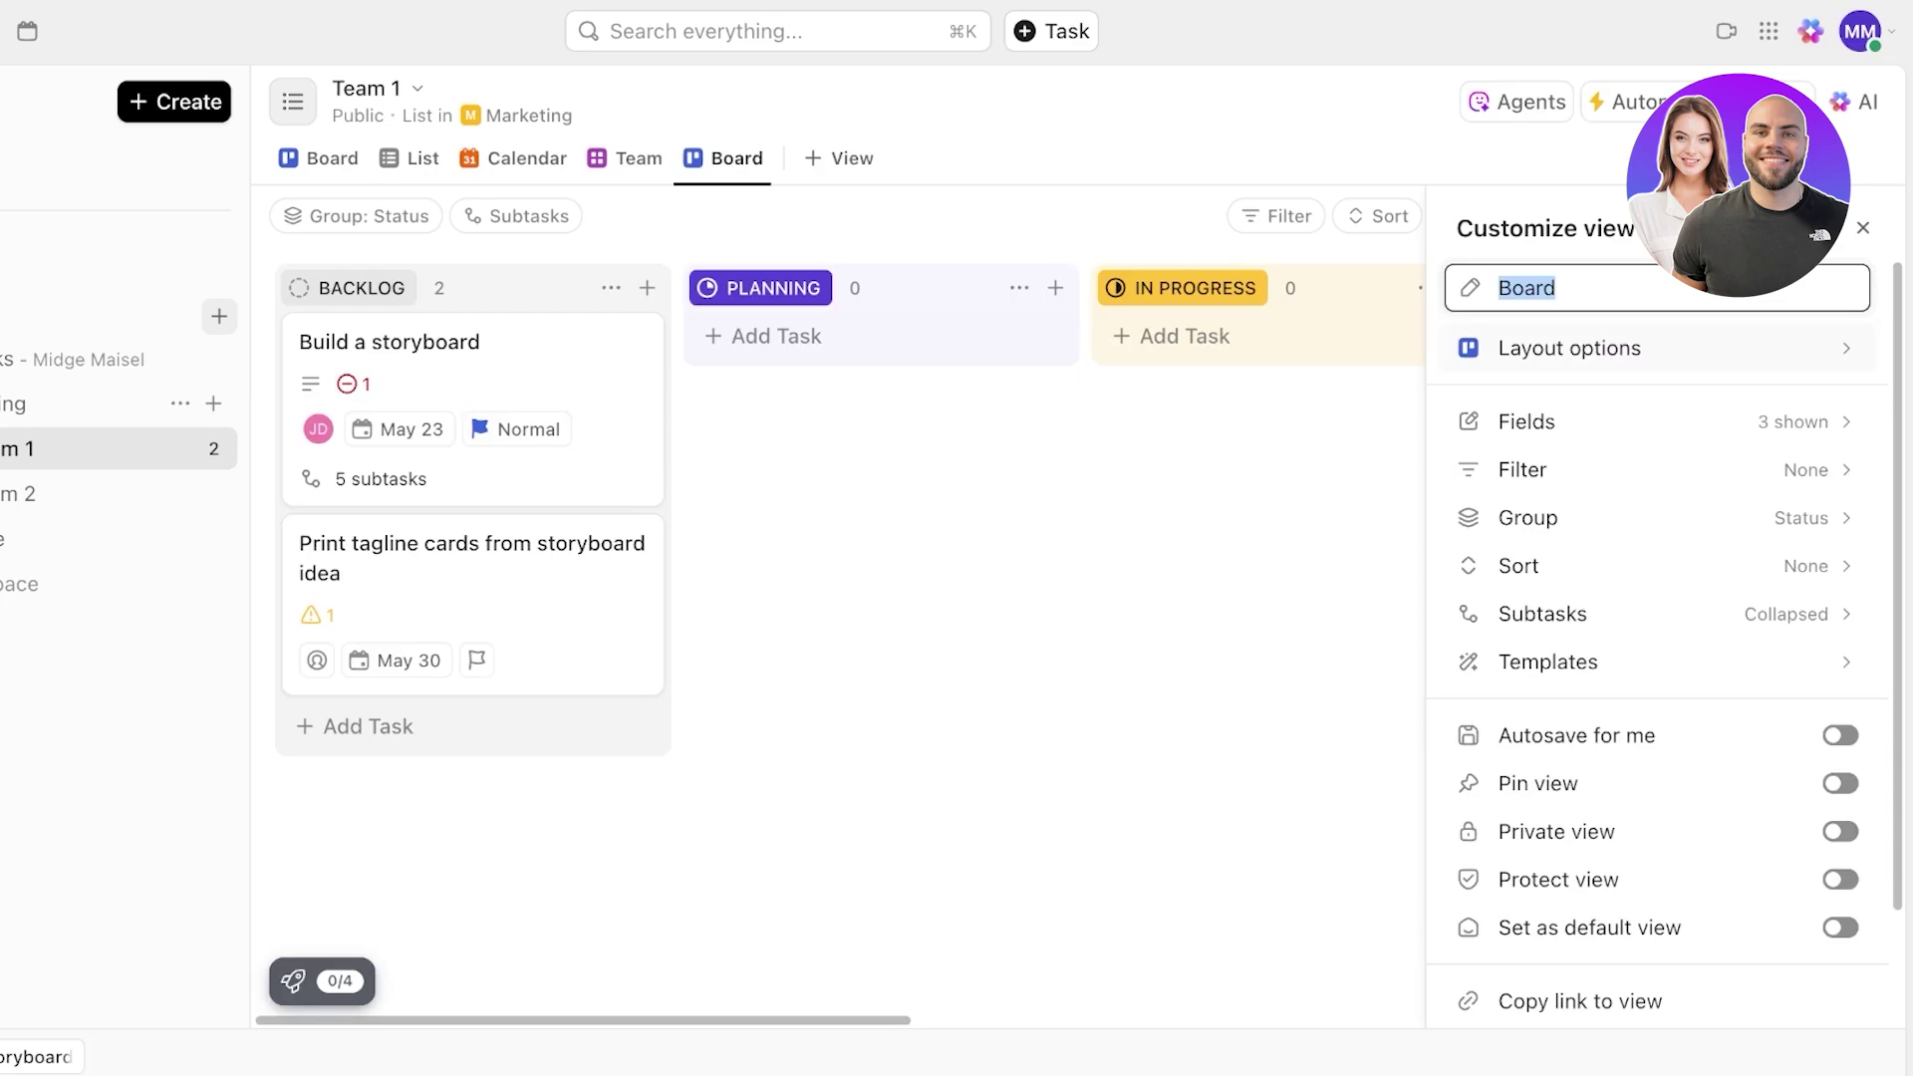
click(1522, 470)
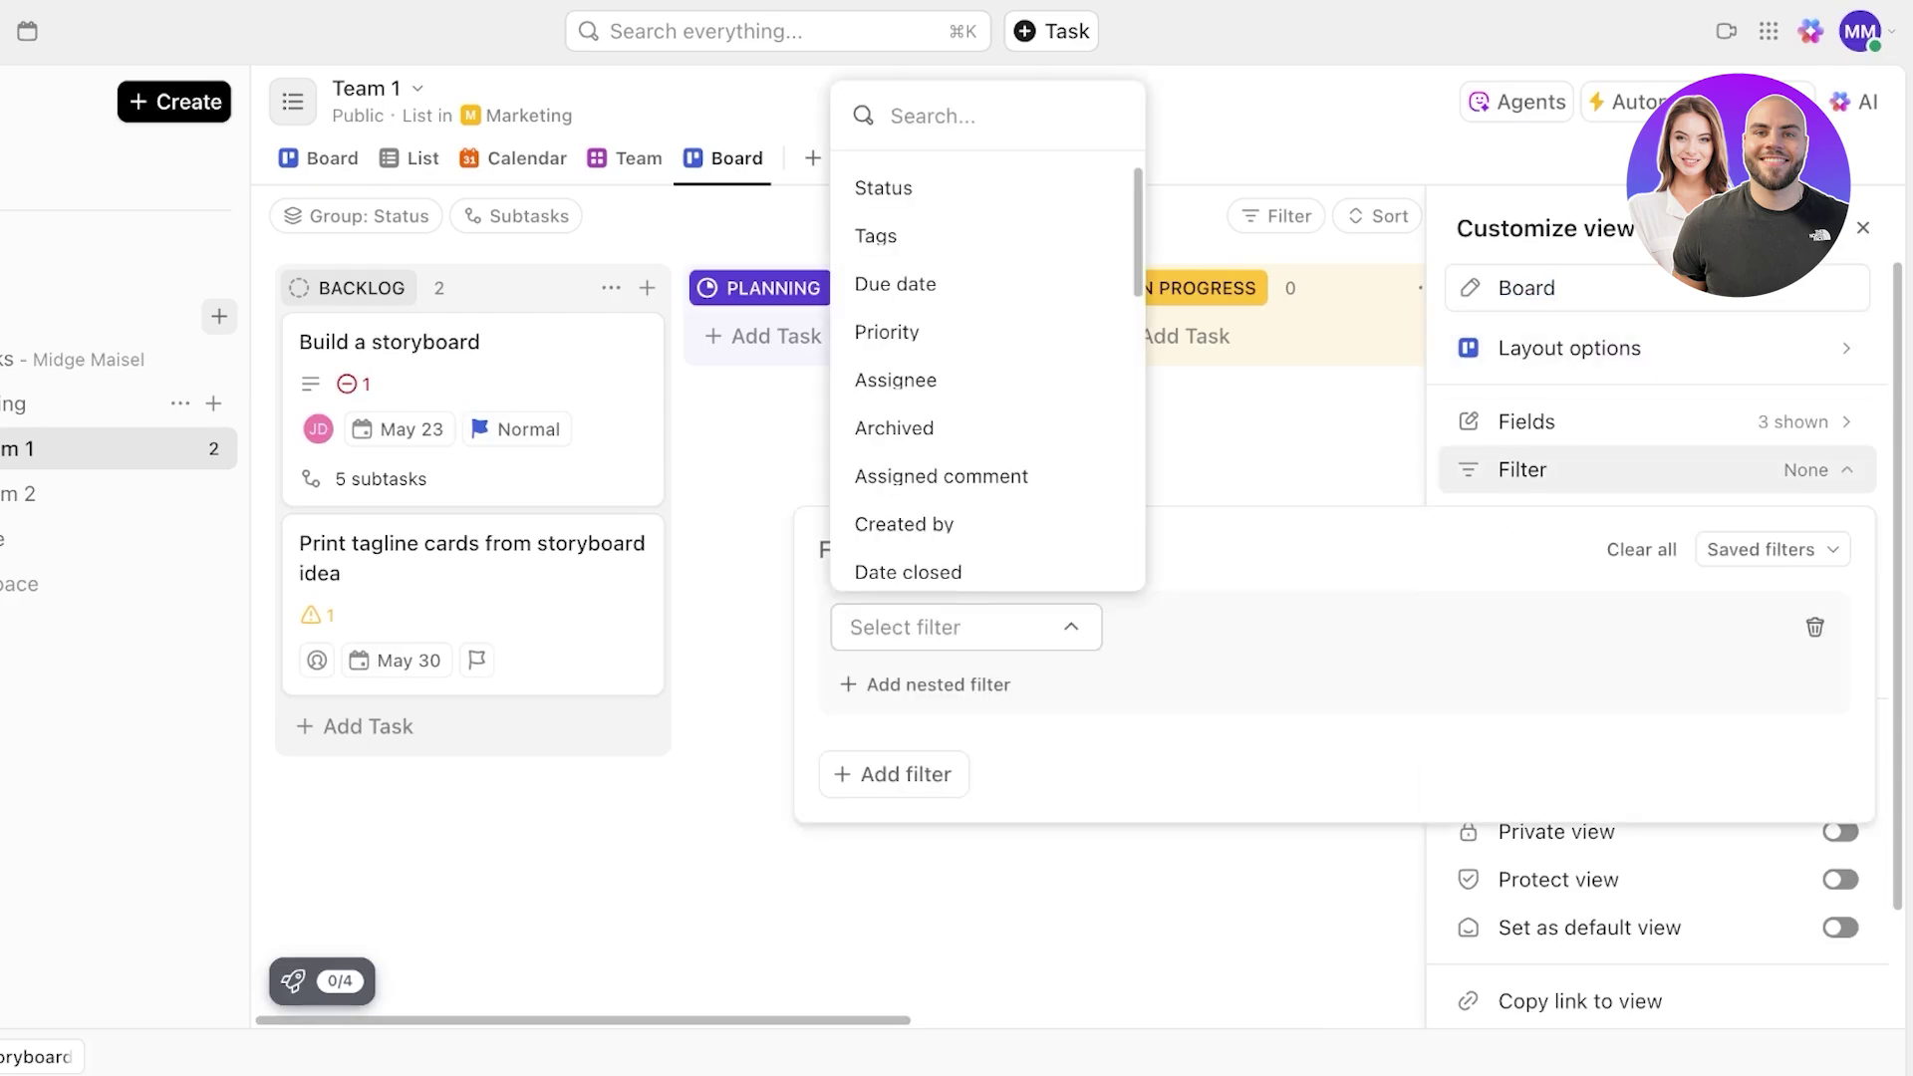
click(1595, 422)
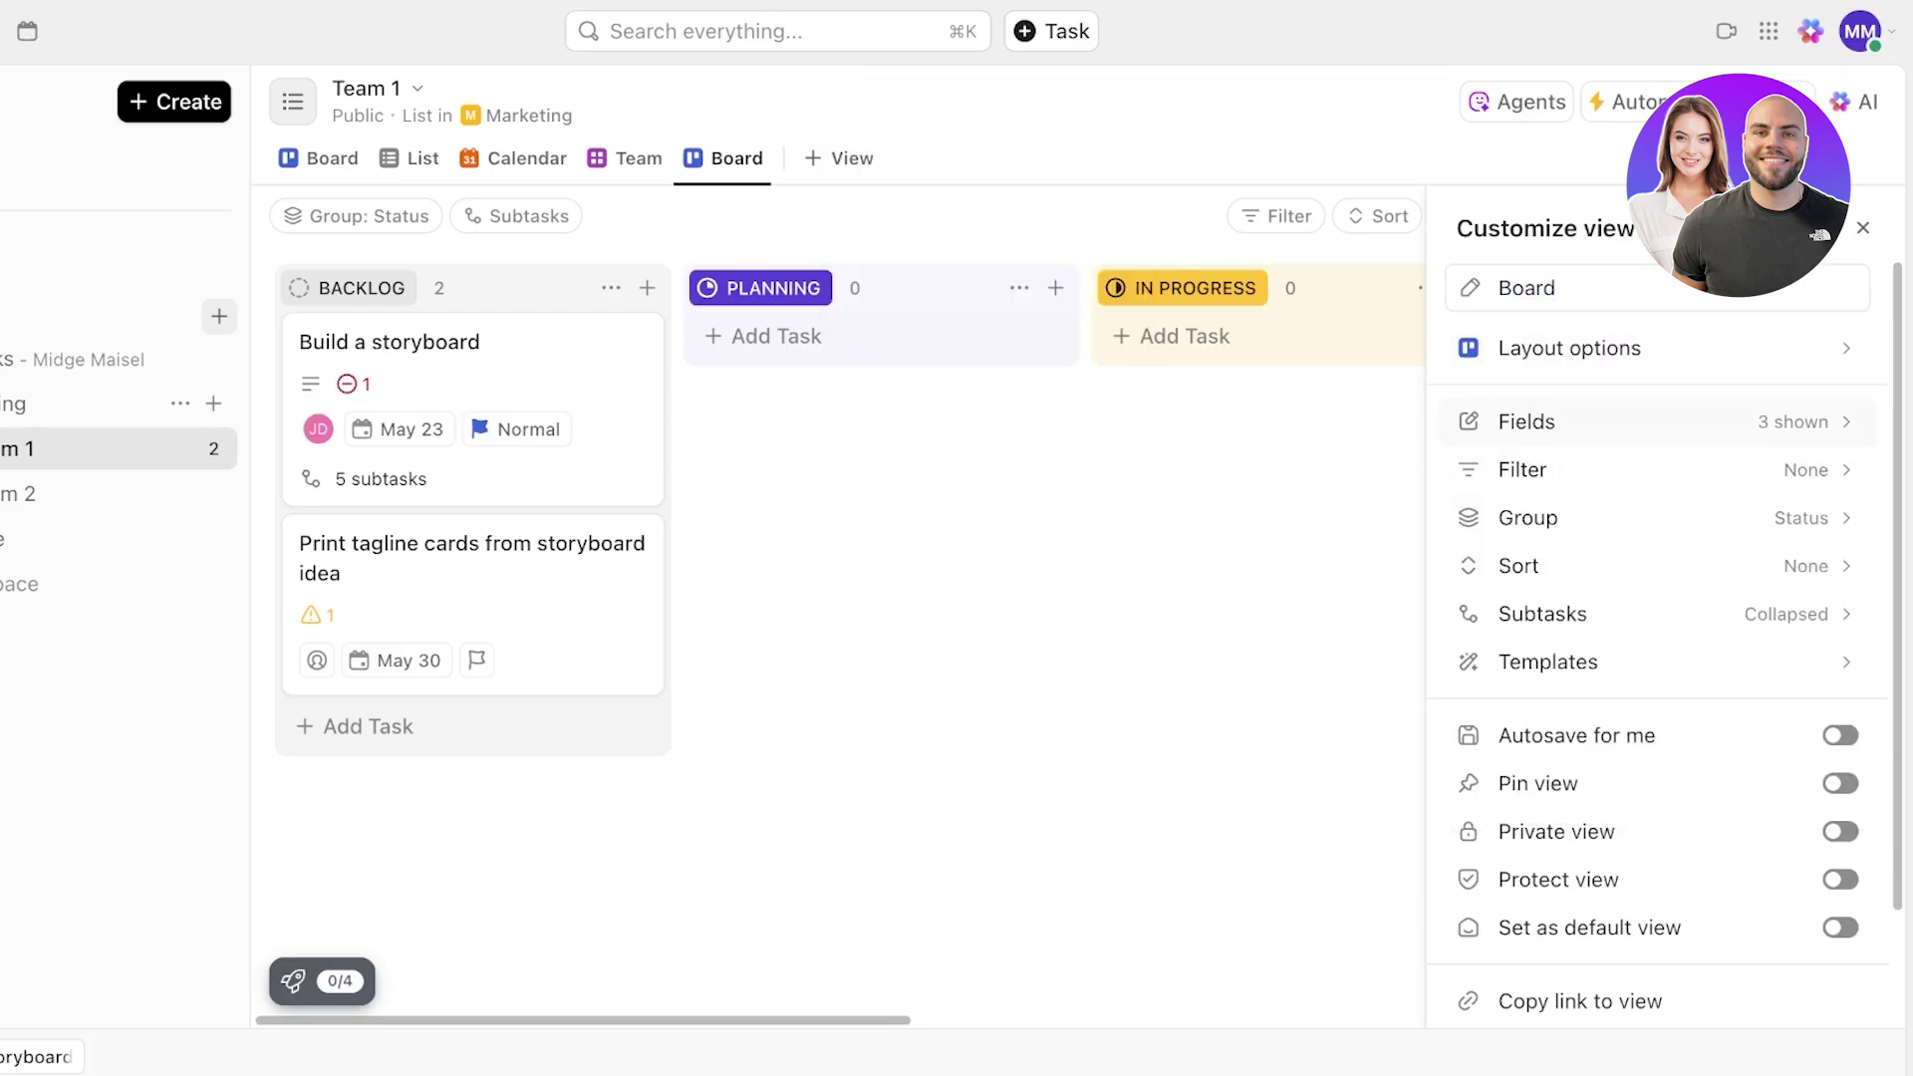
click(1594, 348)
scroll(1595, 476, down, 3)
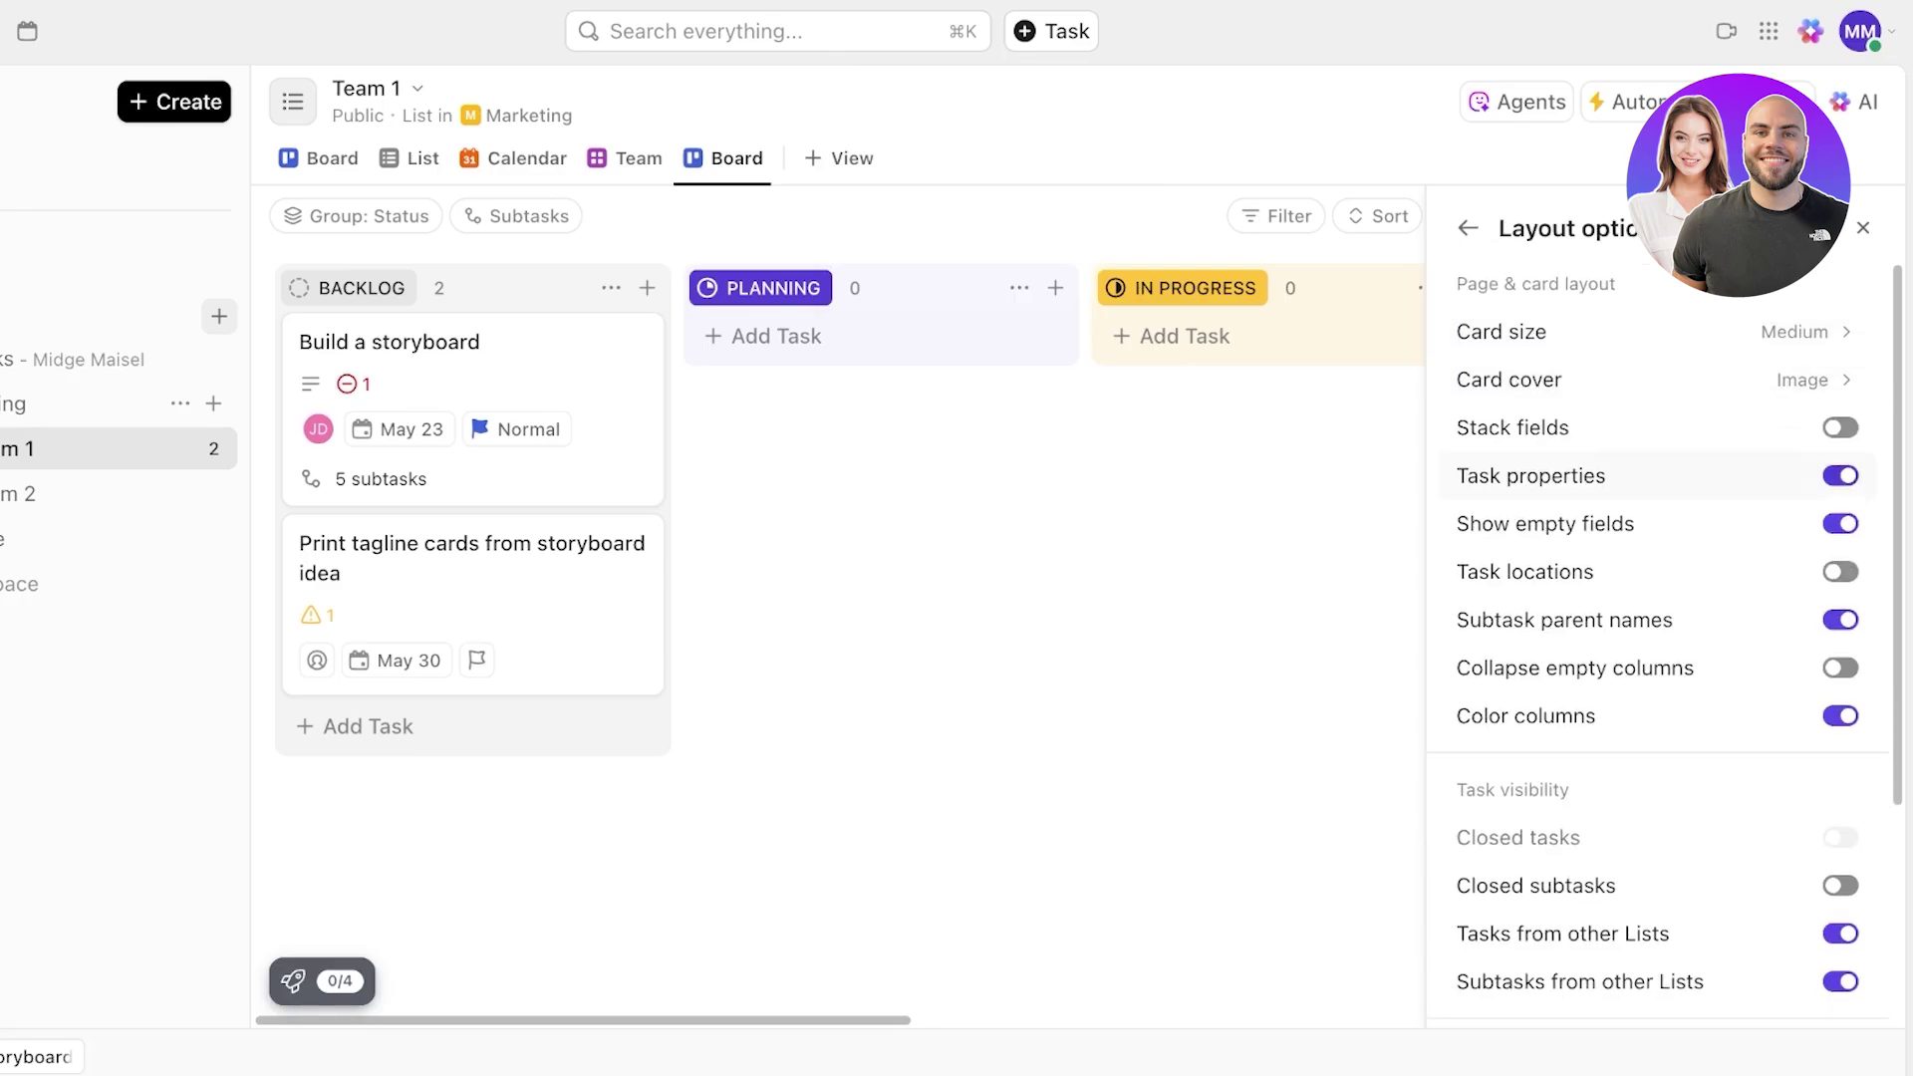
scroll(1595, 476, up, 3)
click(1468, 228)
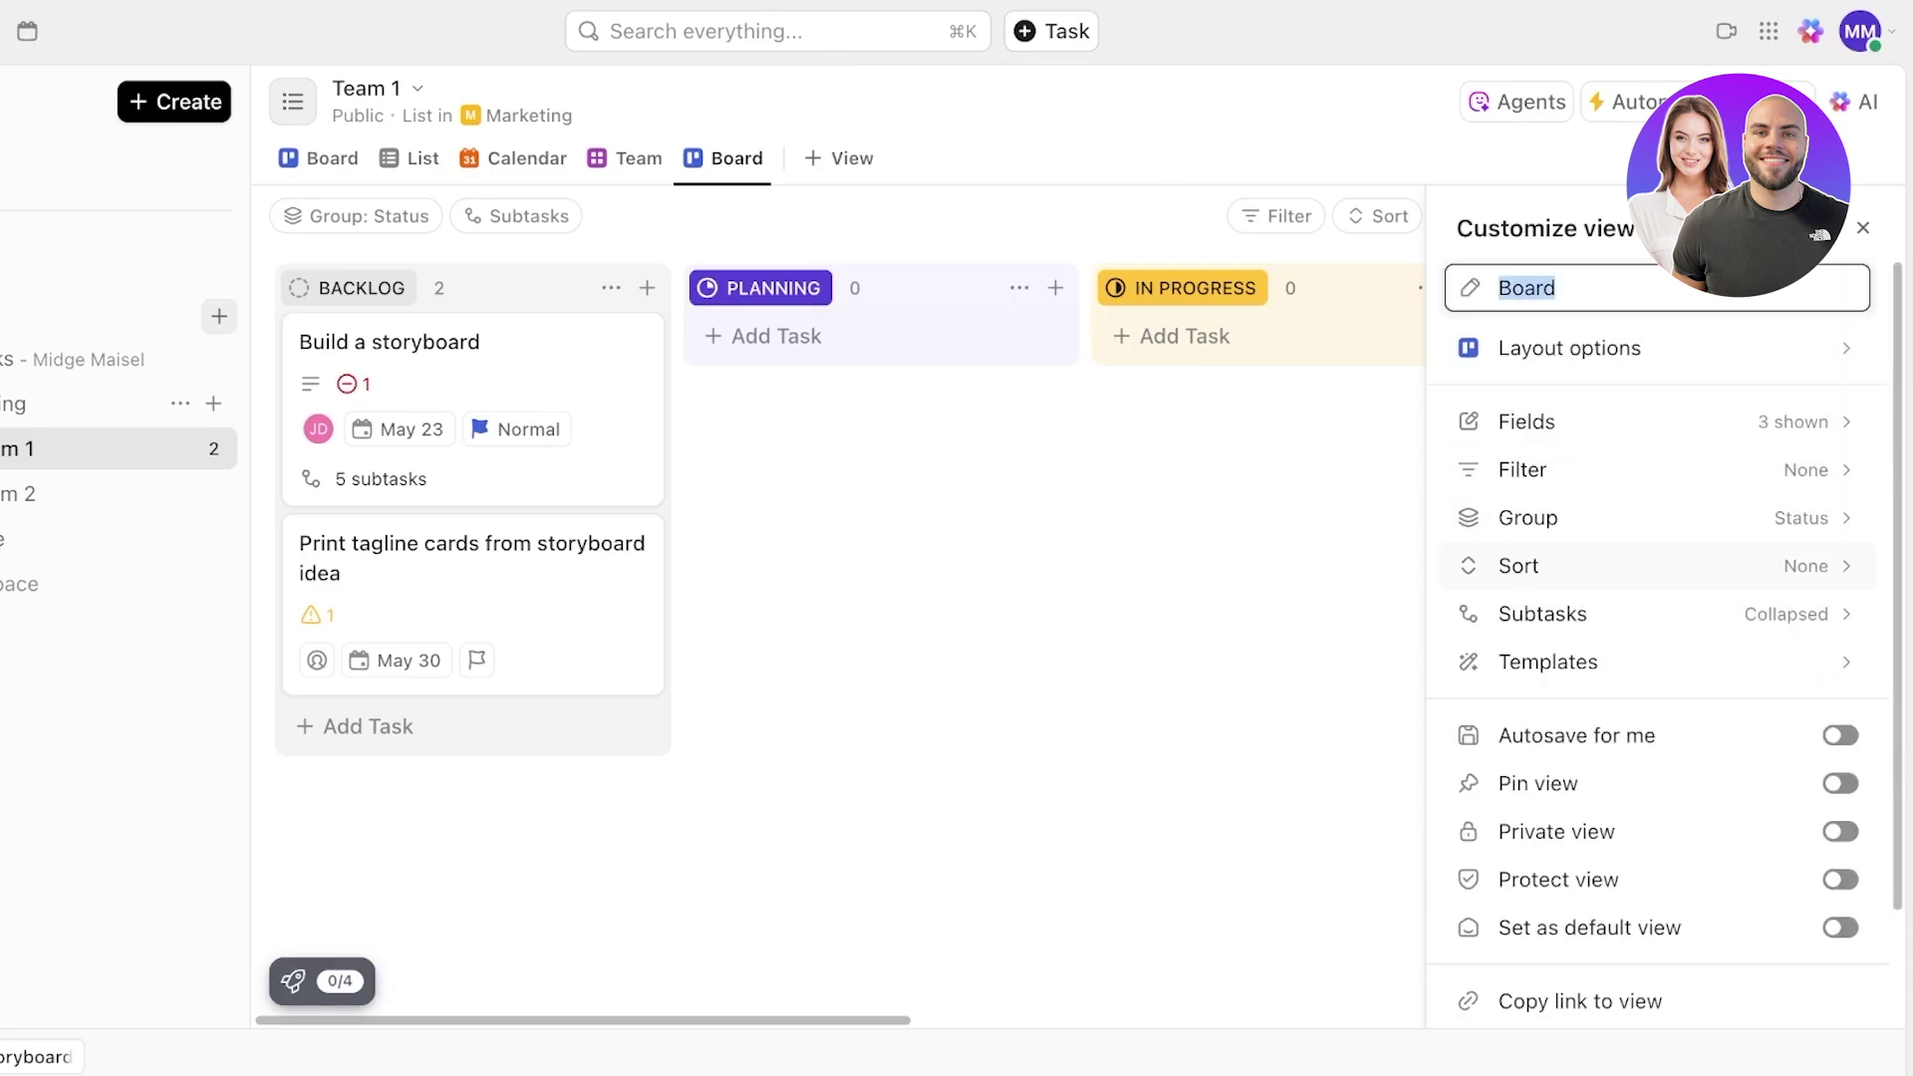
click(1594, 518)
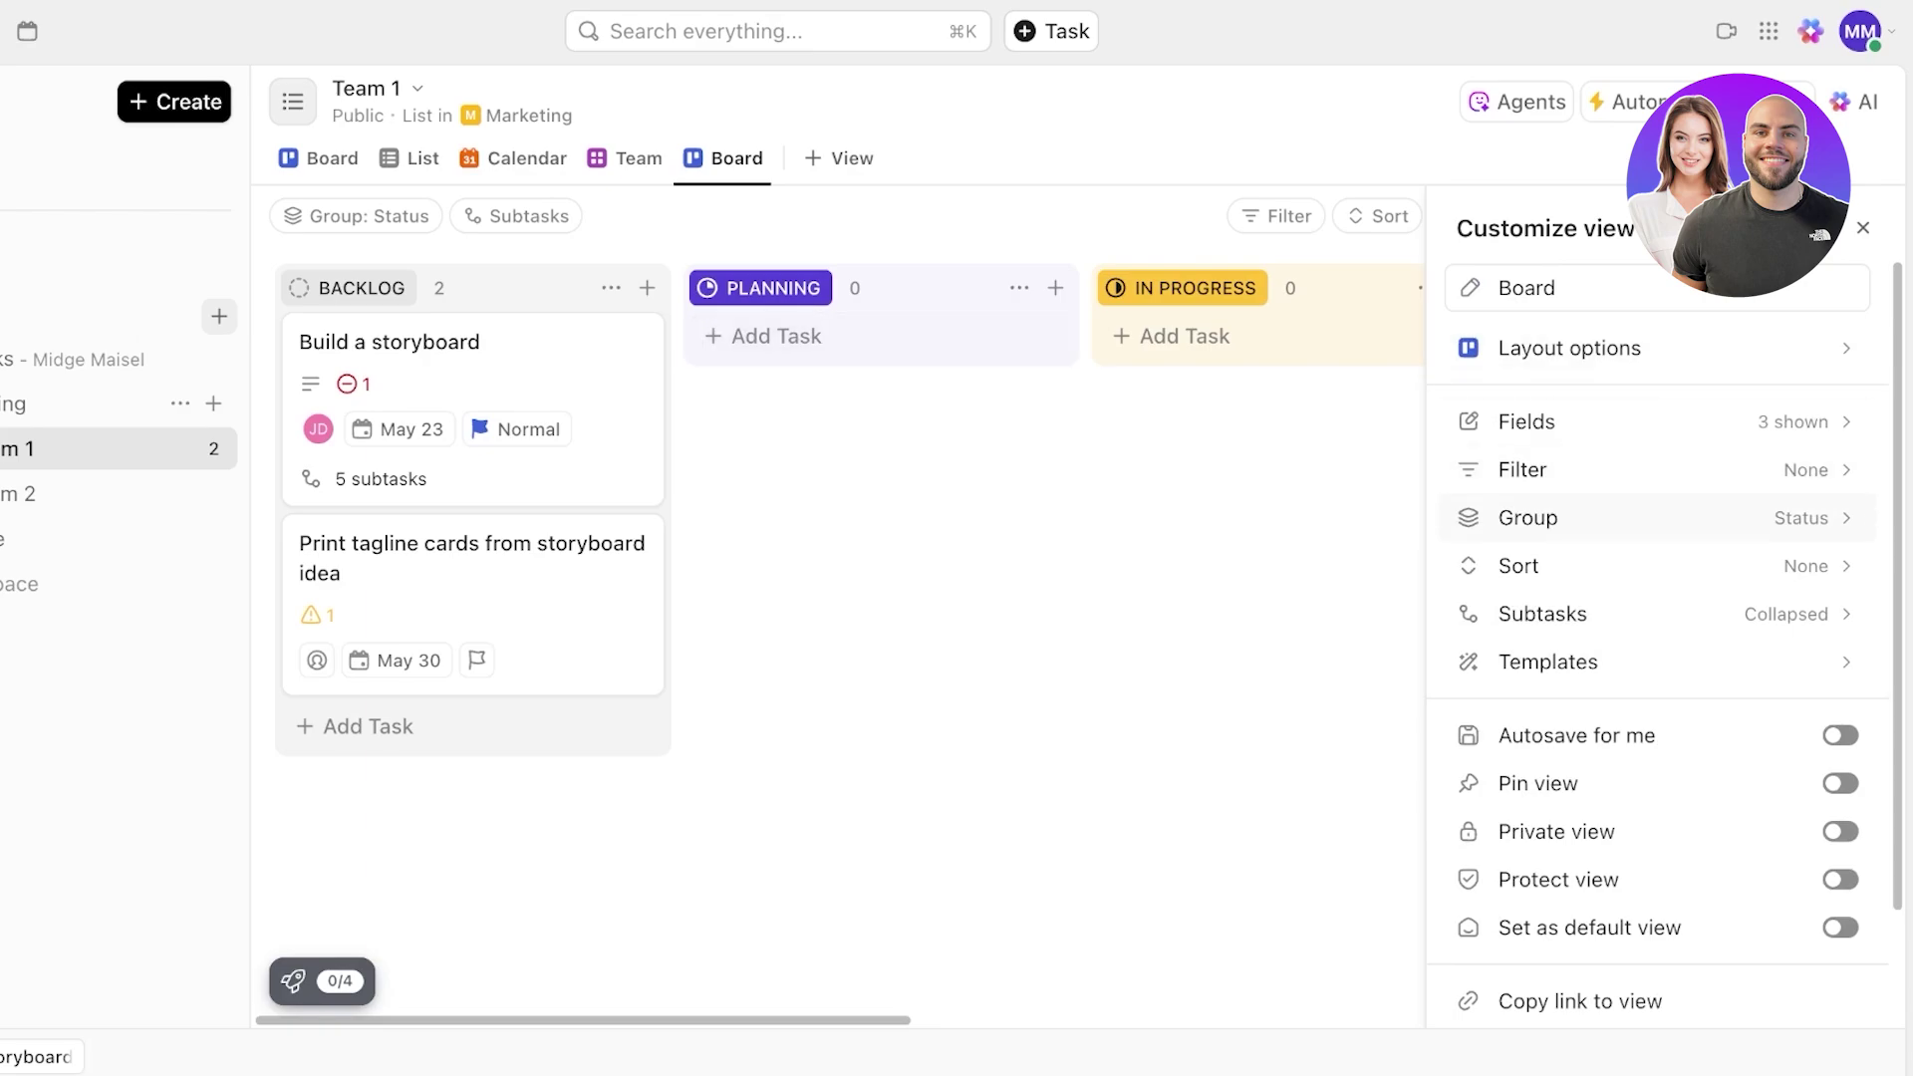
- Group the new board's cards by Priority and close the view settings
click(1594, 518)
click(1462, 632)
click(1462, 632)
click(1462, 632)
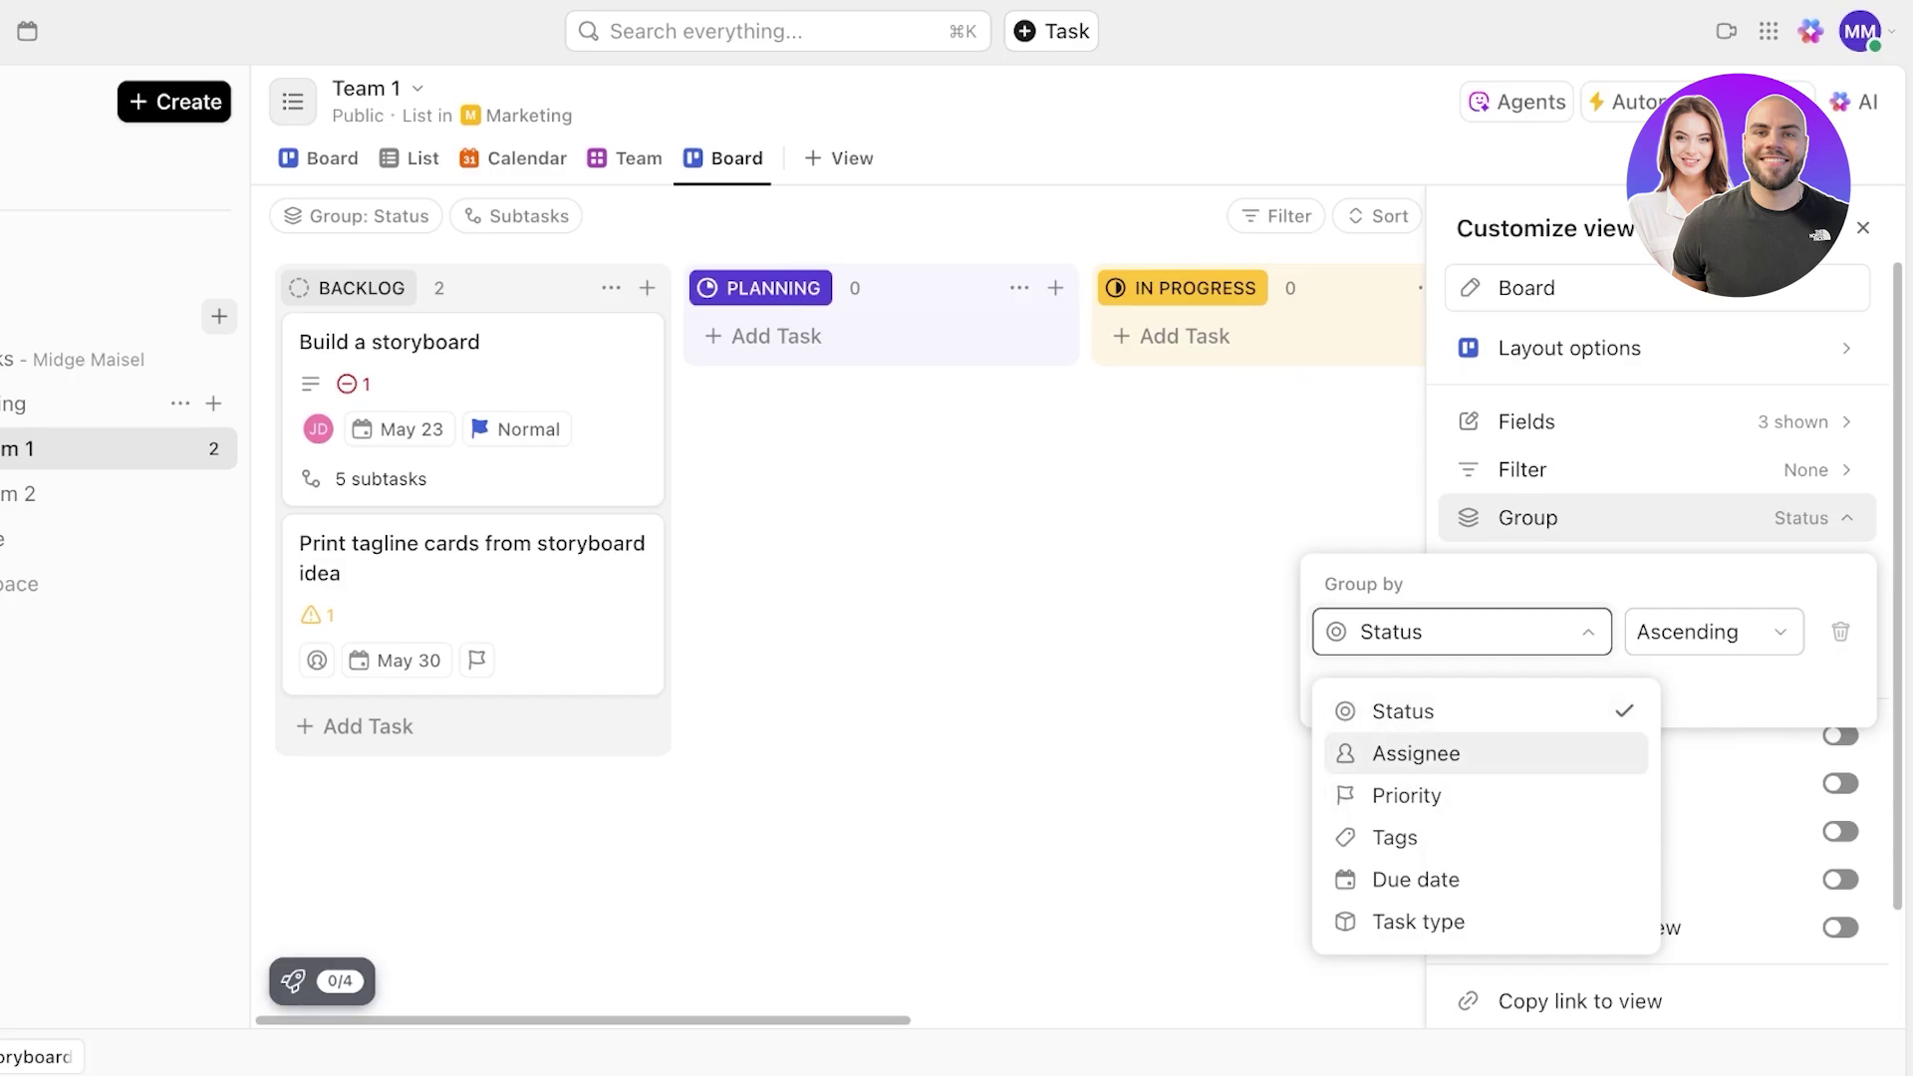
click(1406, 795)
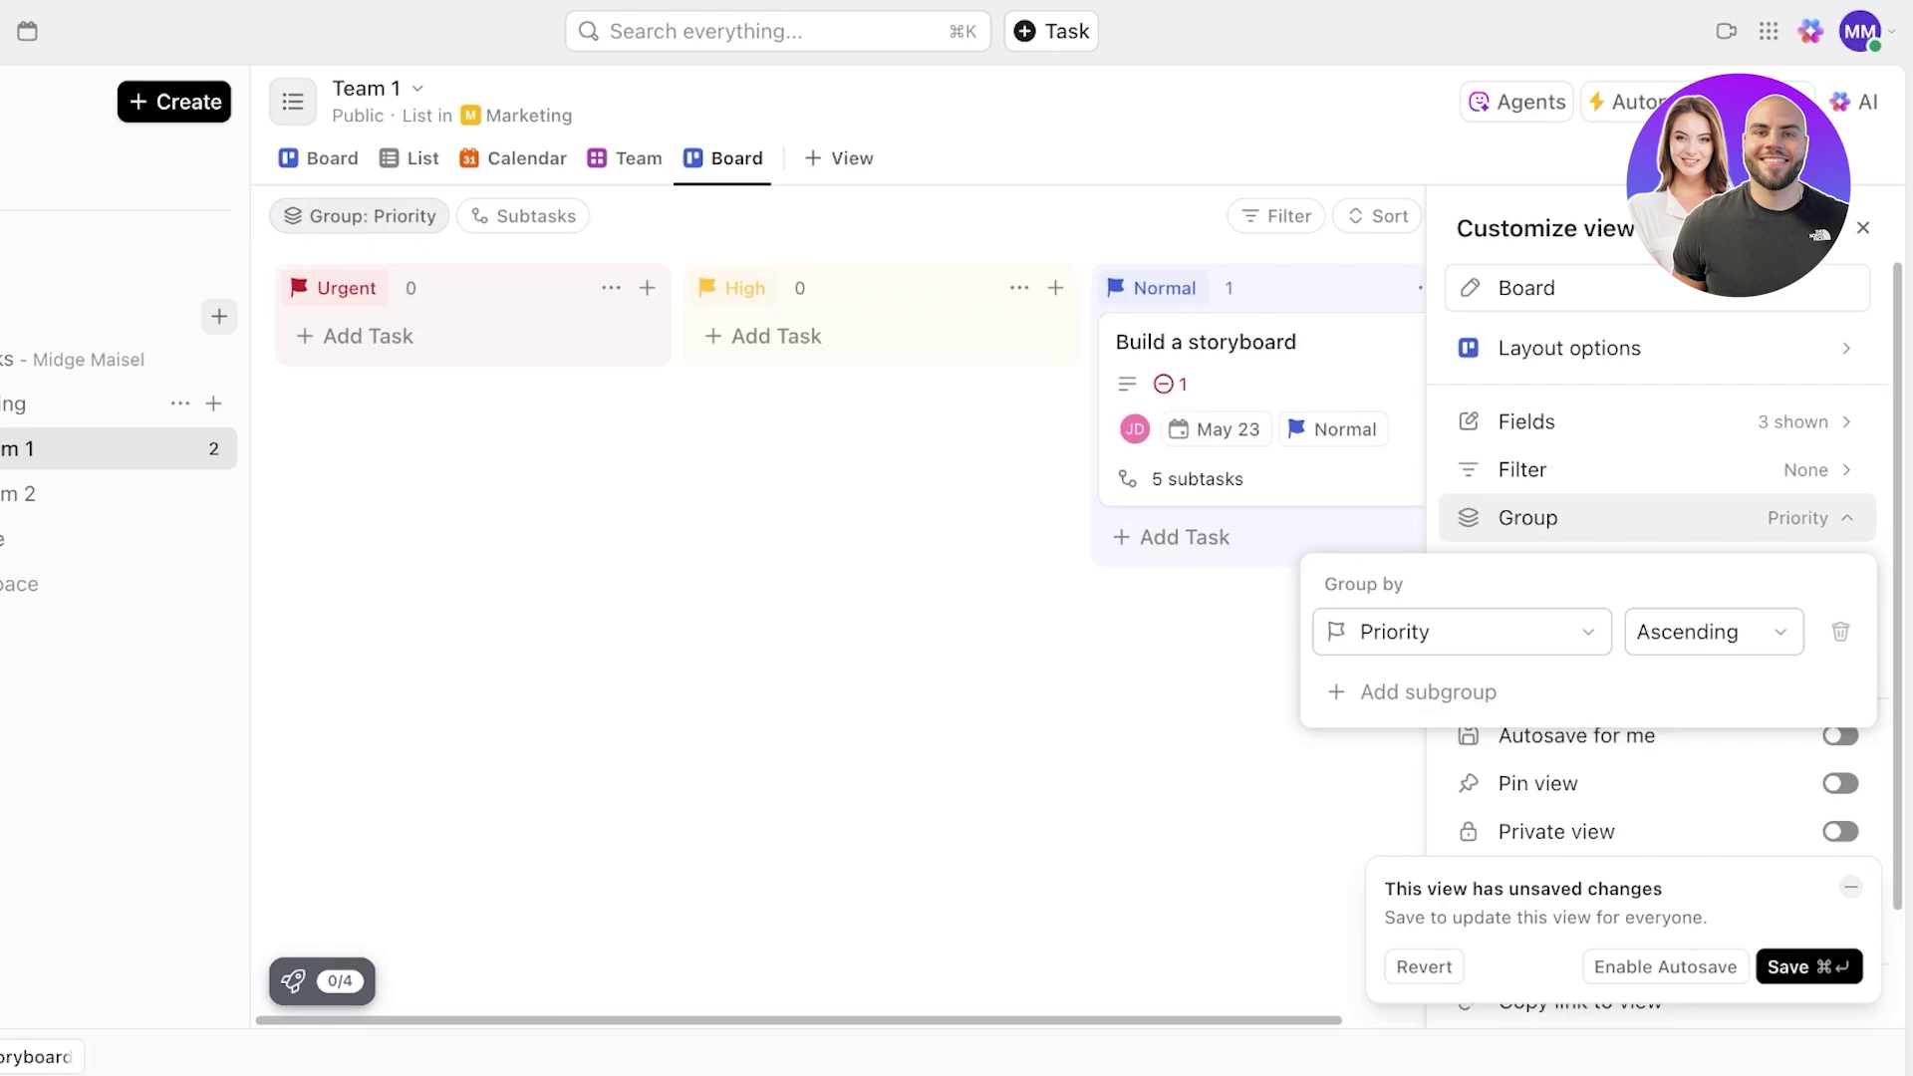
key(Escape)
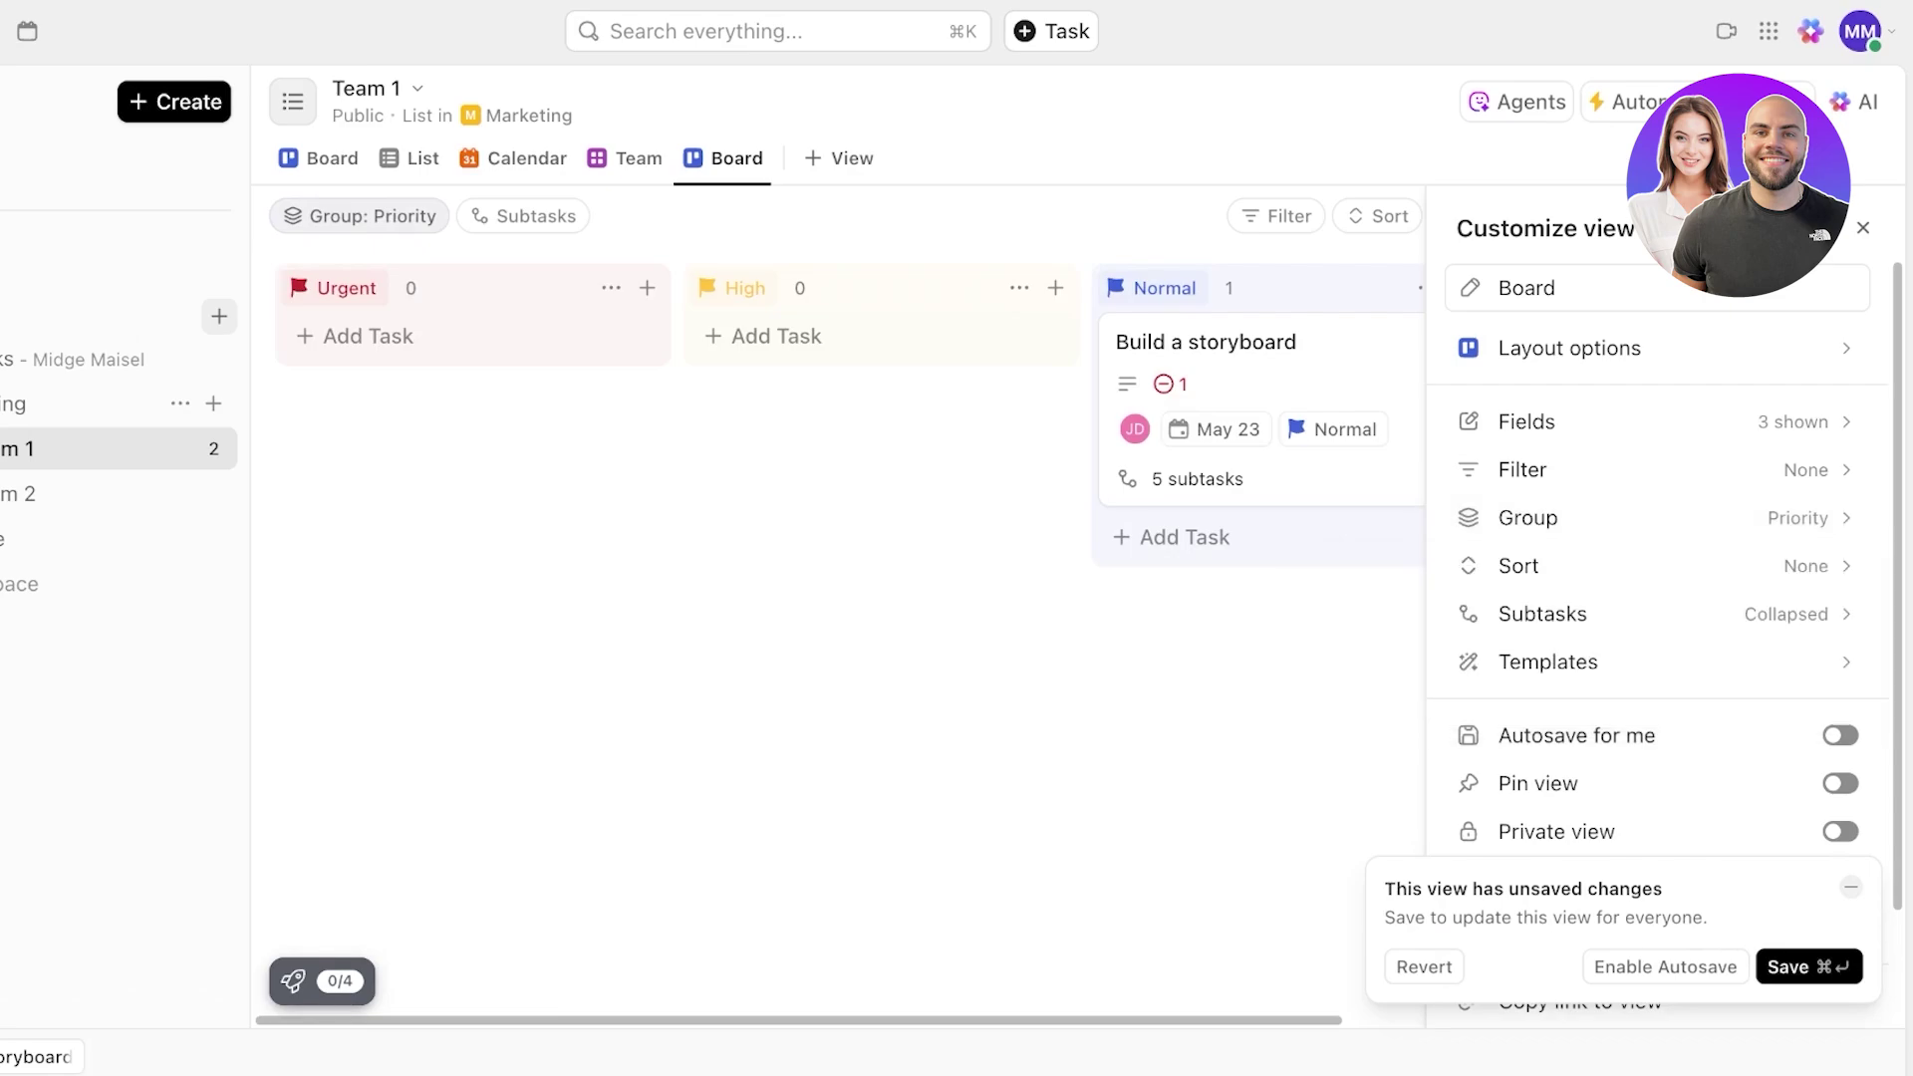
scroll(1655, 638, down, 2)
scroll(1654, 638, up, 2)
click(1862, 229)
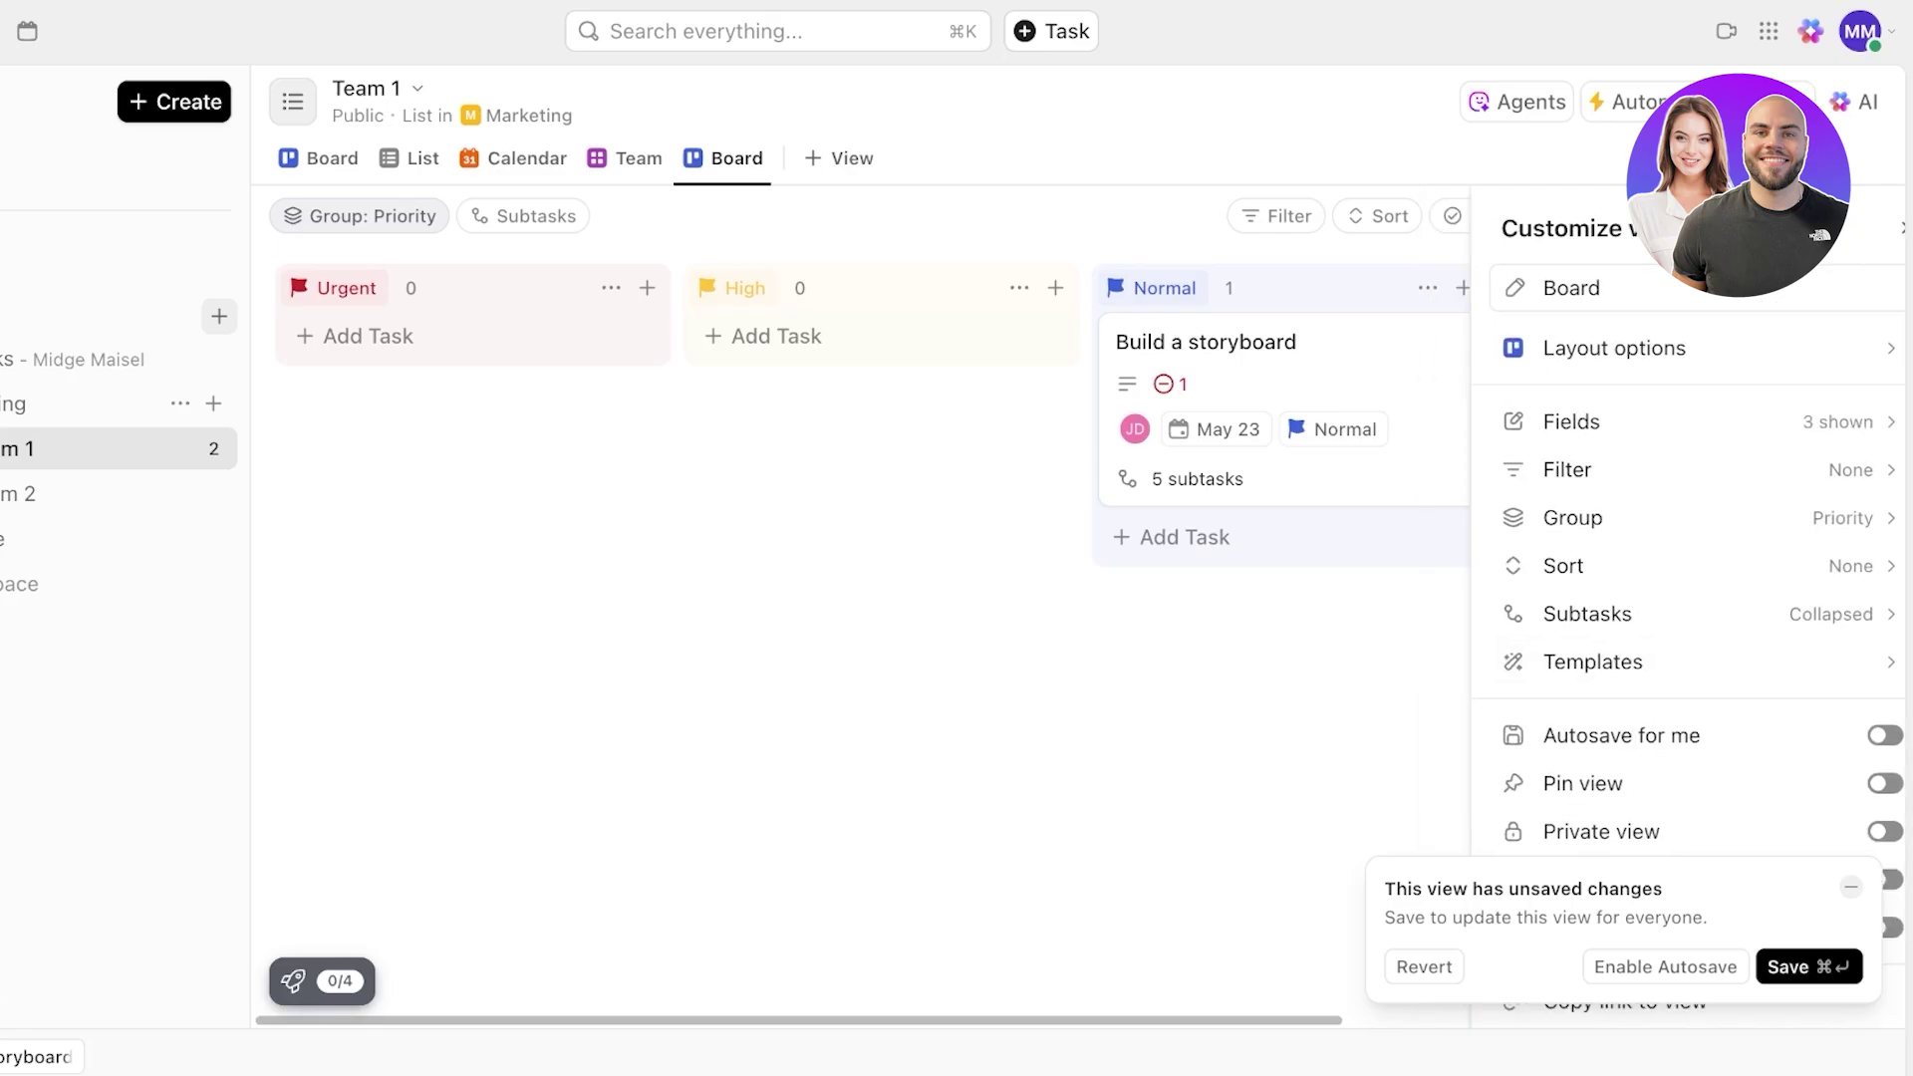
- Make the original status board the default view and reopen the view-type list
click(319, 157)
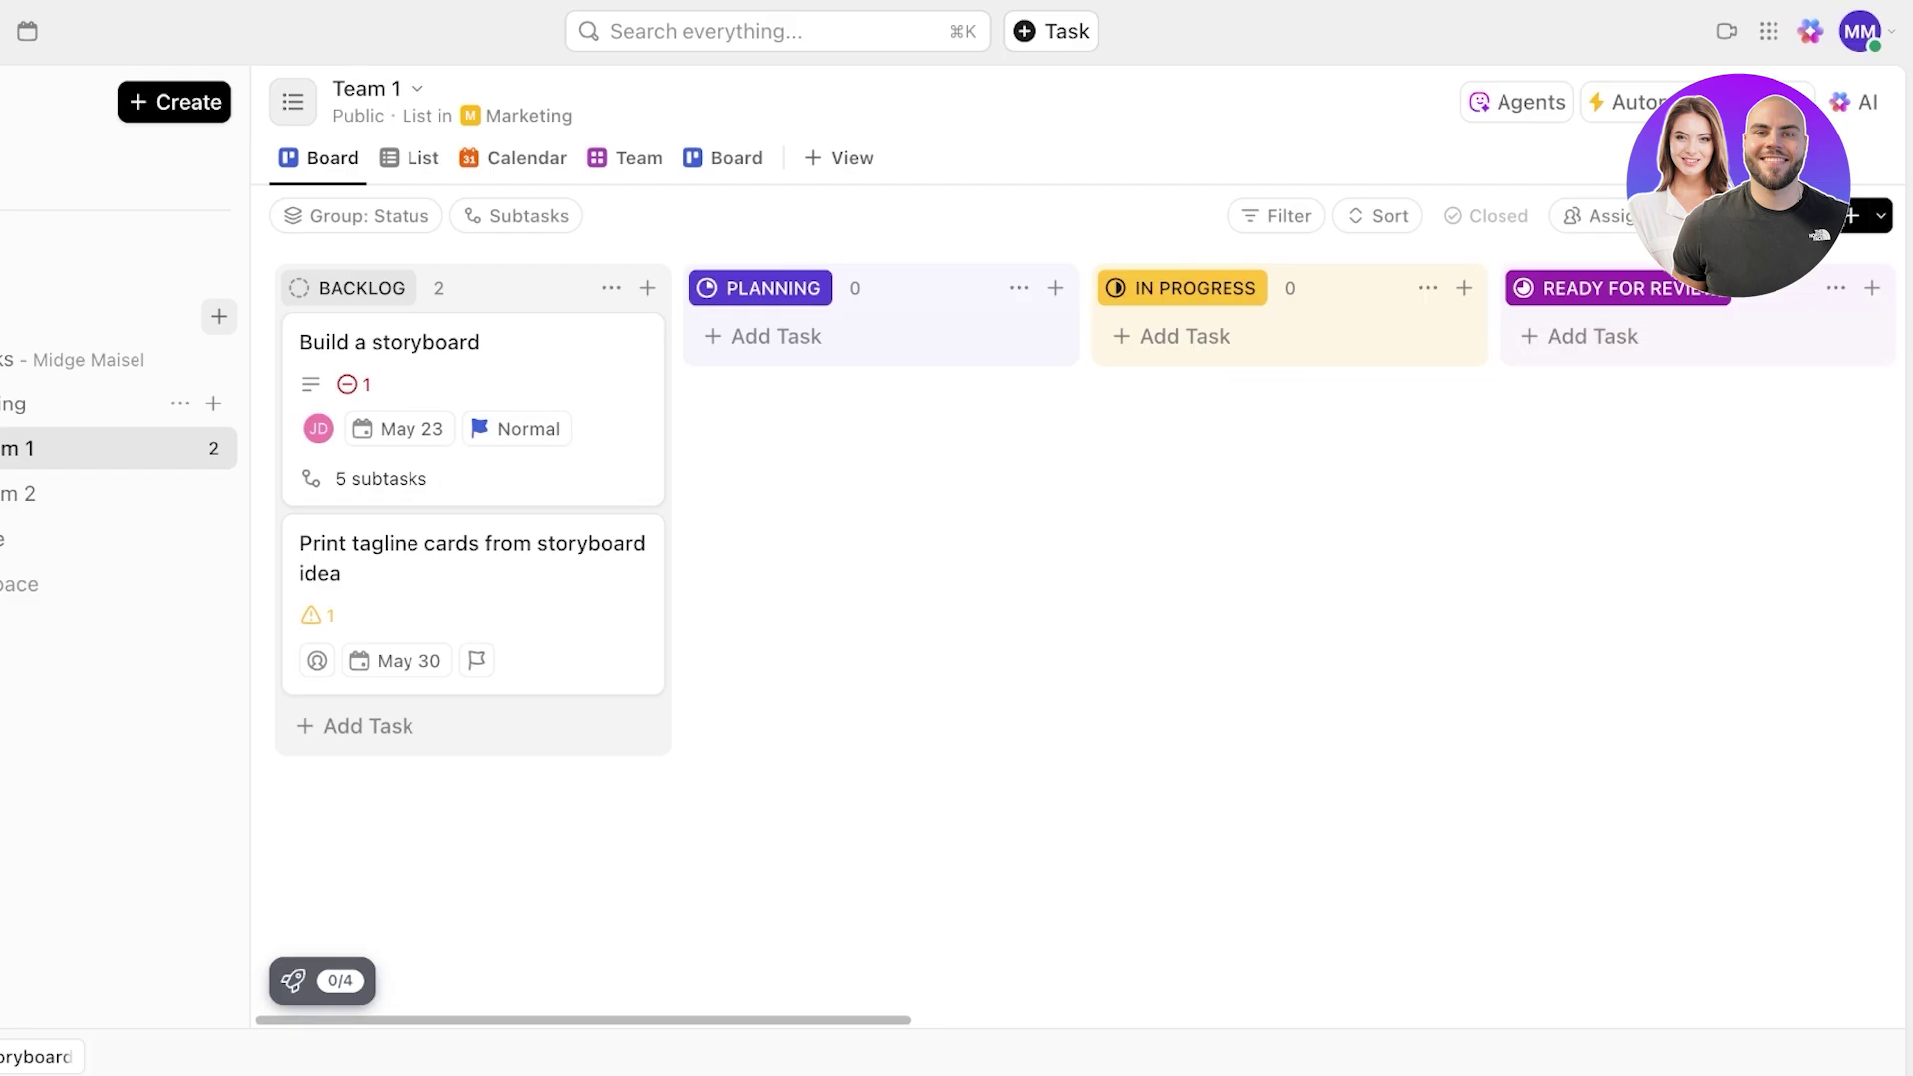
click(1796, 217)
scroll(1654, 428, down, 2)
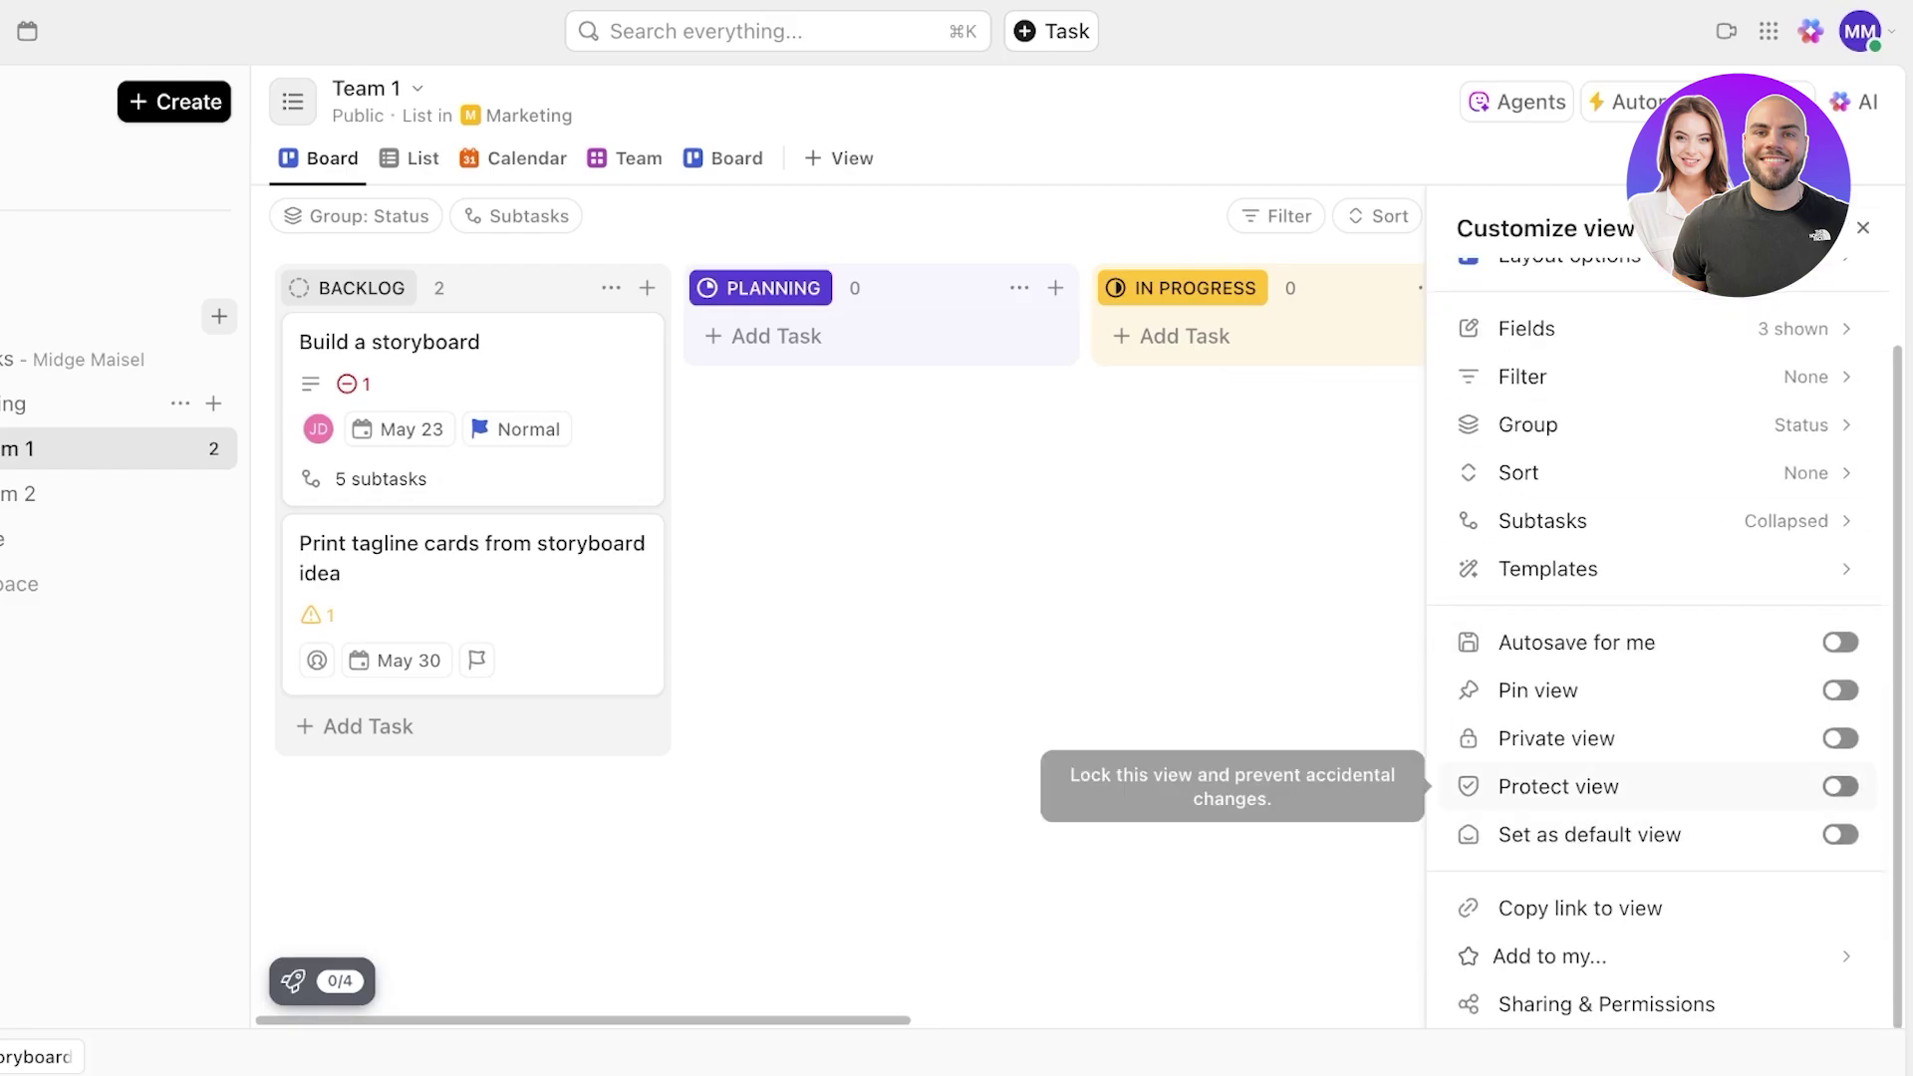
click(1839, 834)
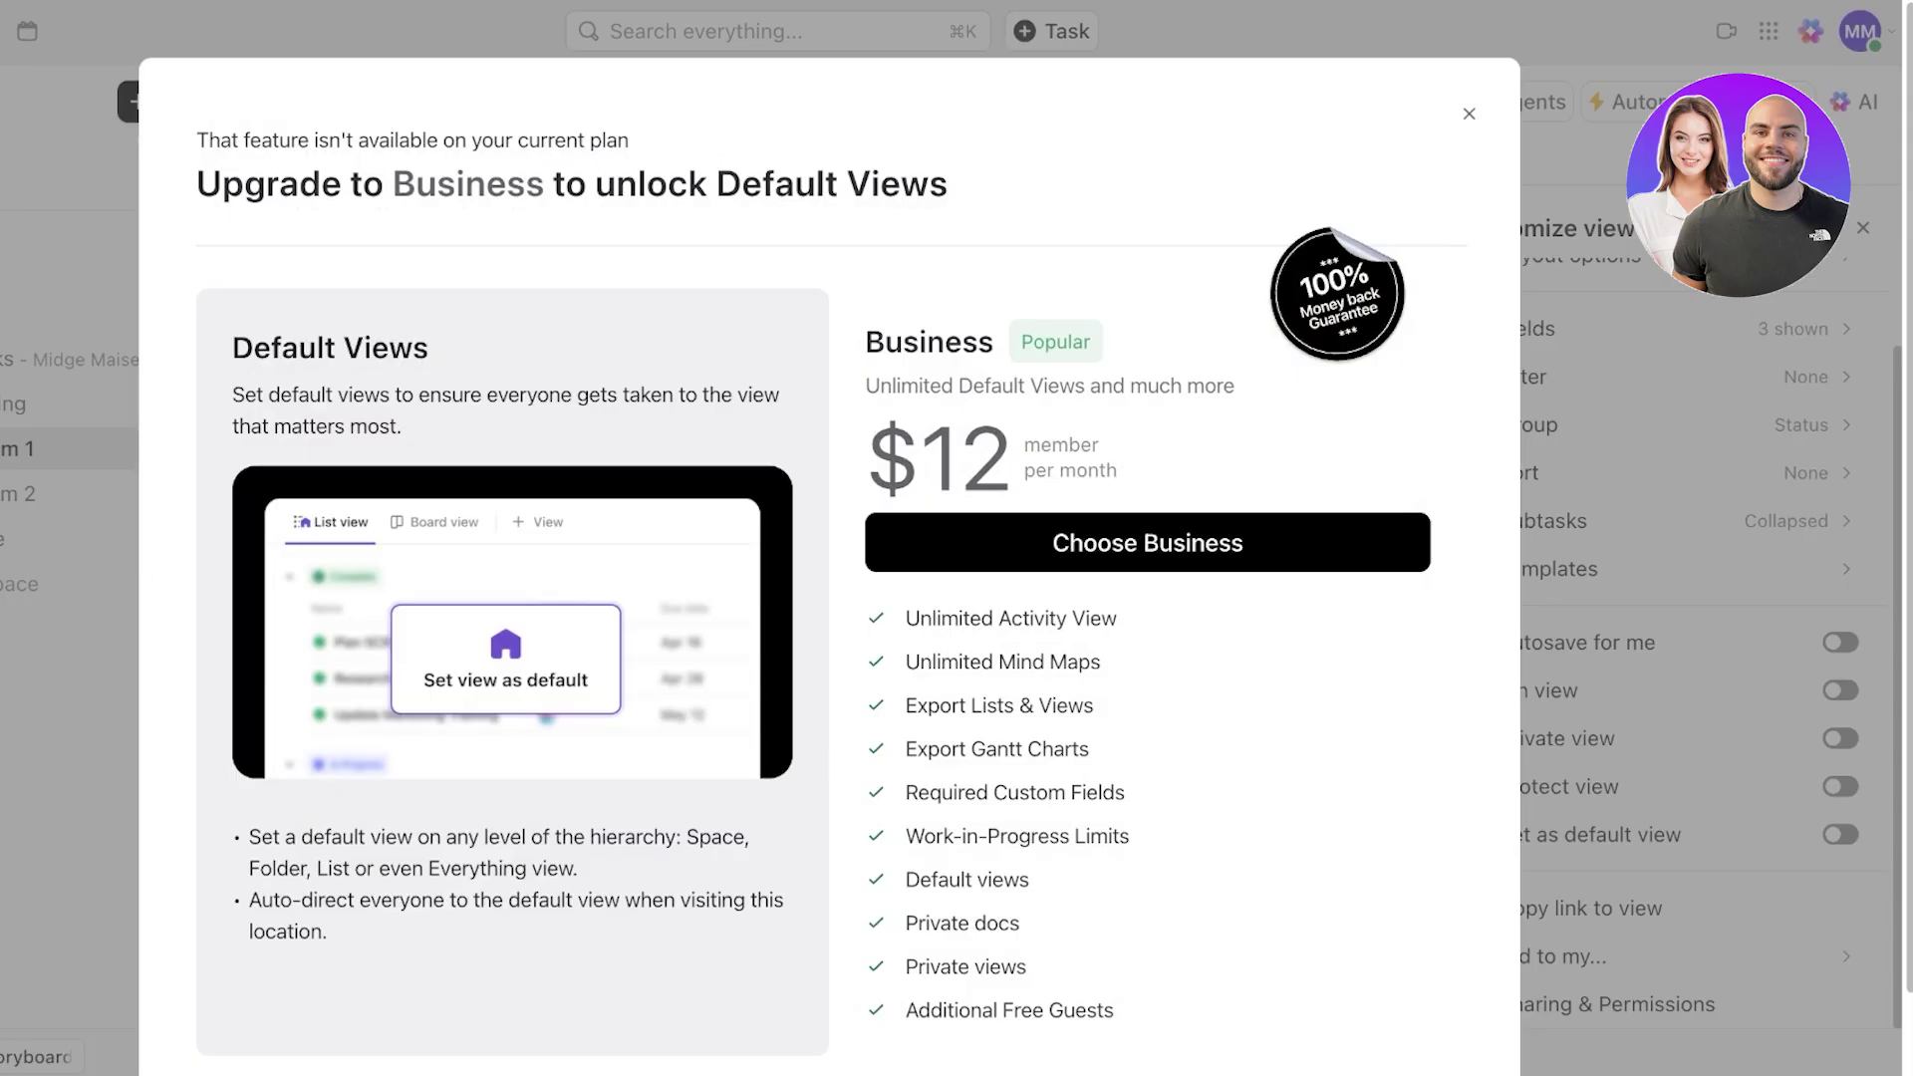
click(1469, 113)
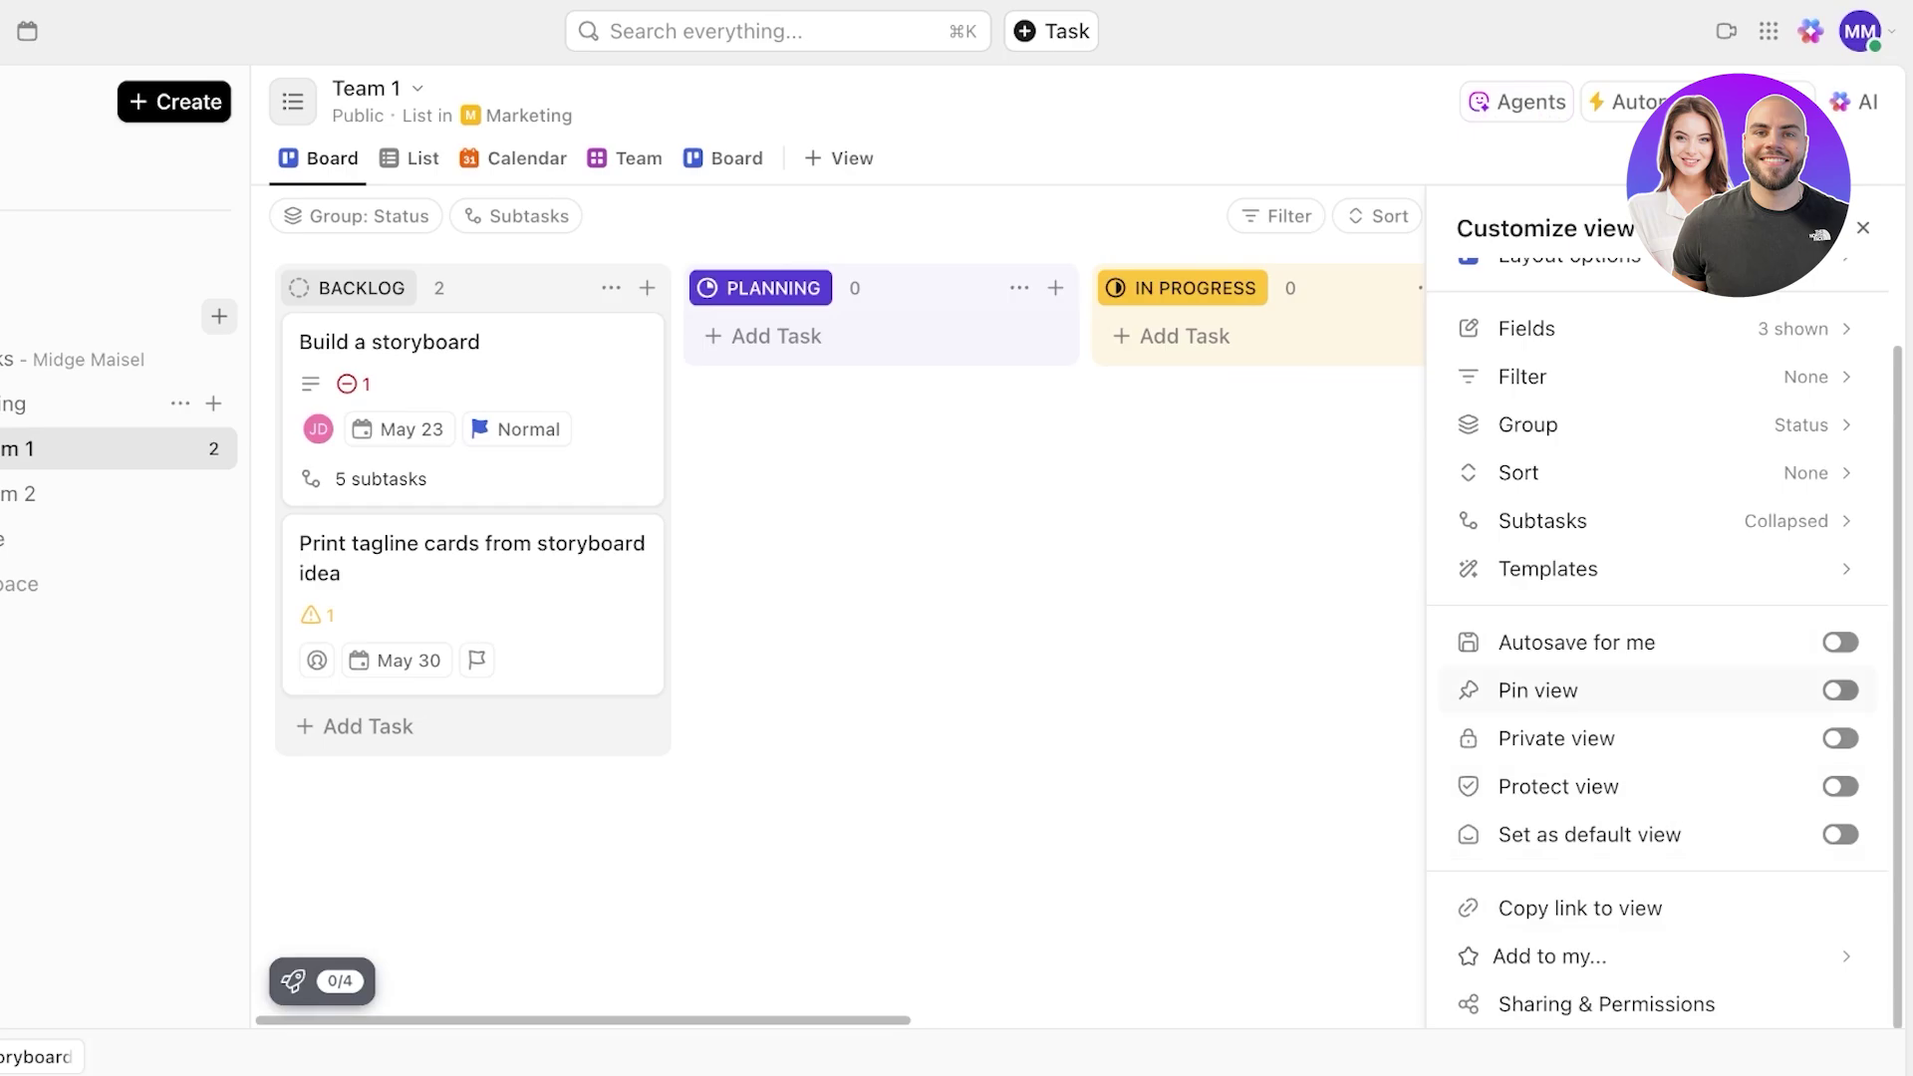
scroll(1659, 691, up, 1)
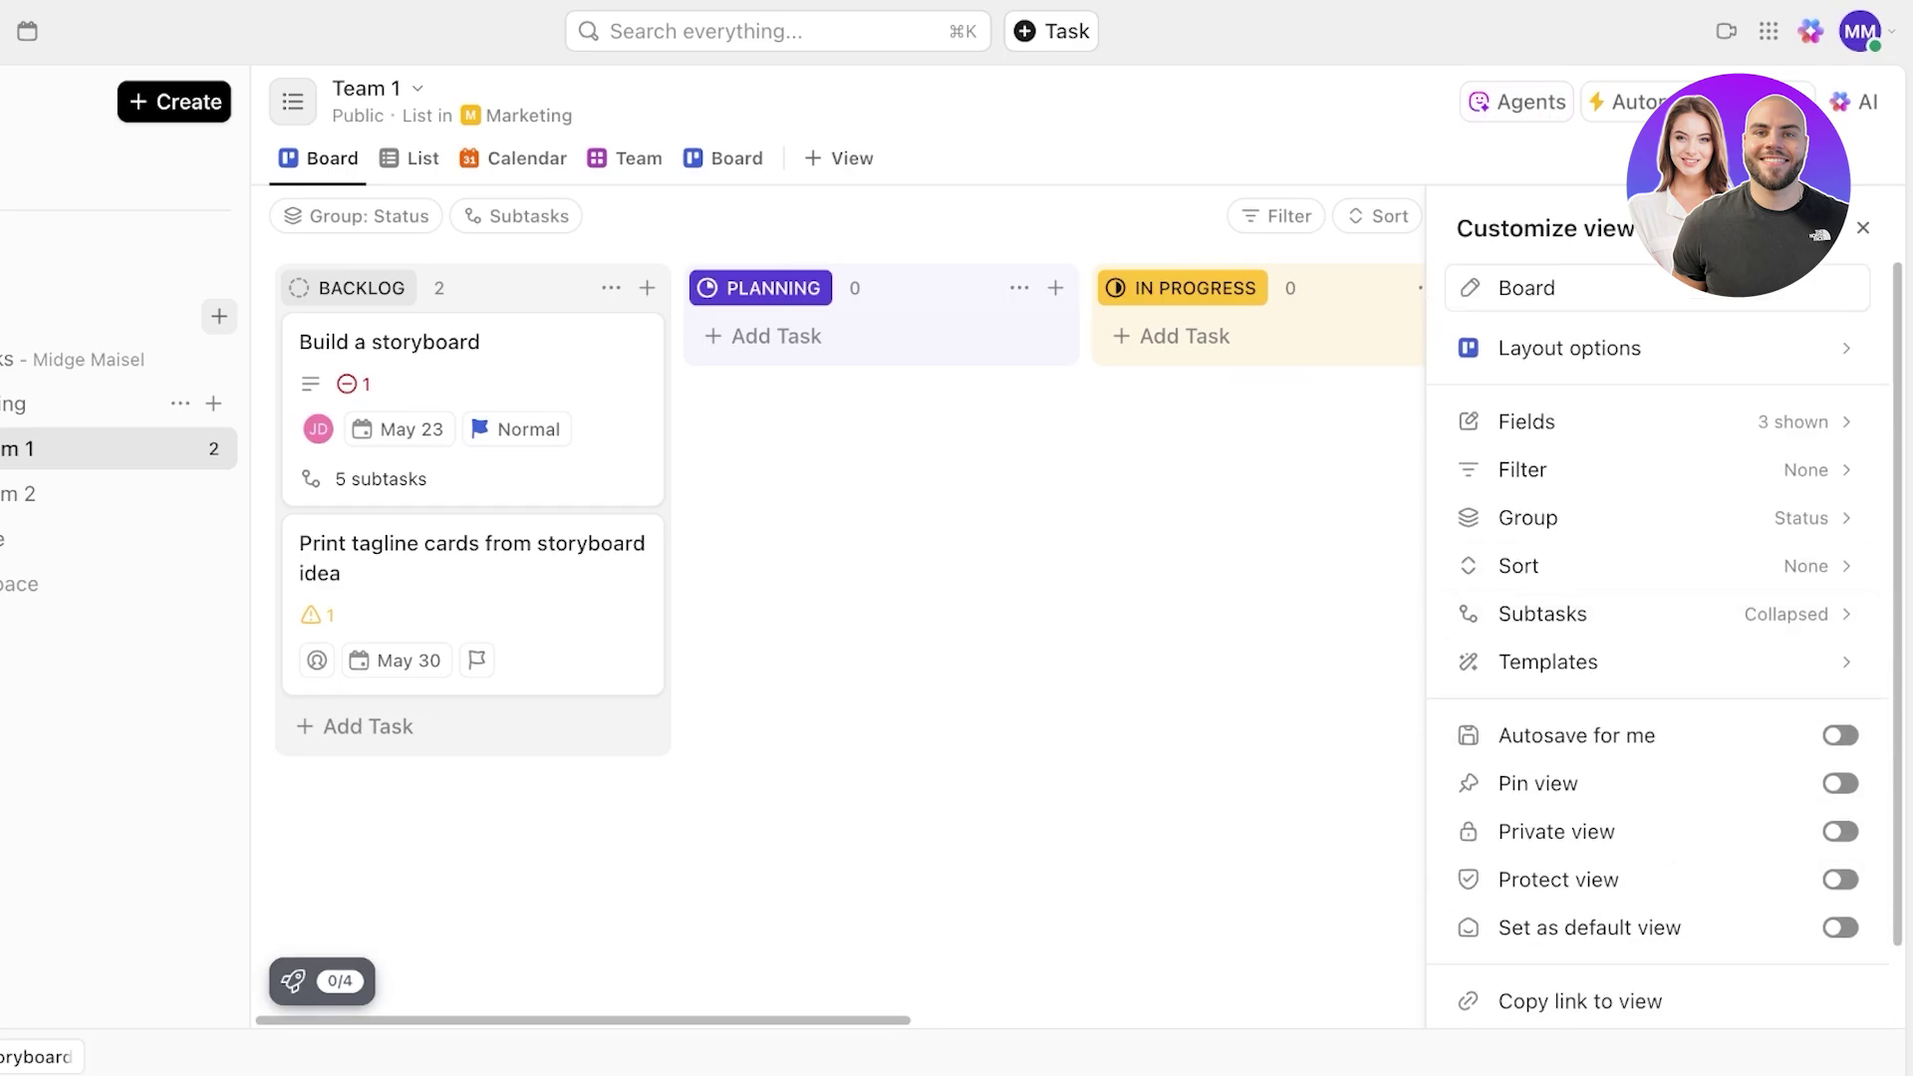
click(838, 158)
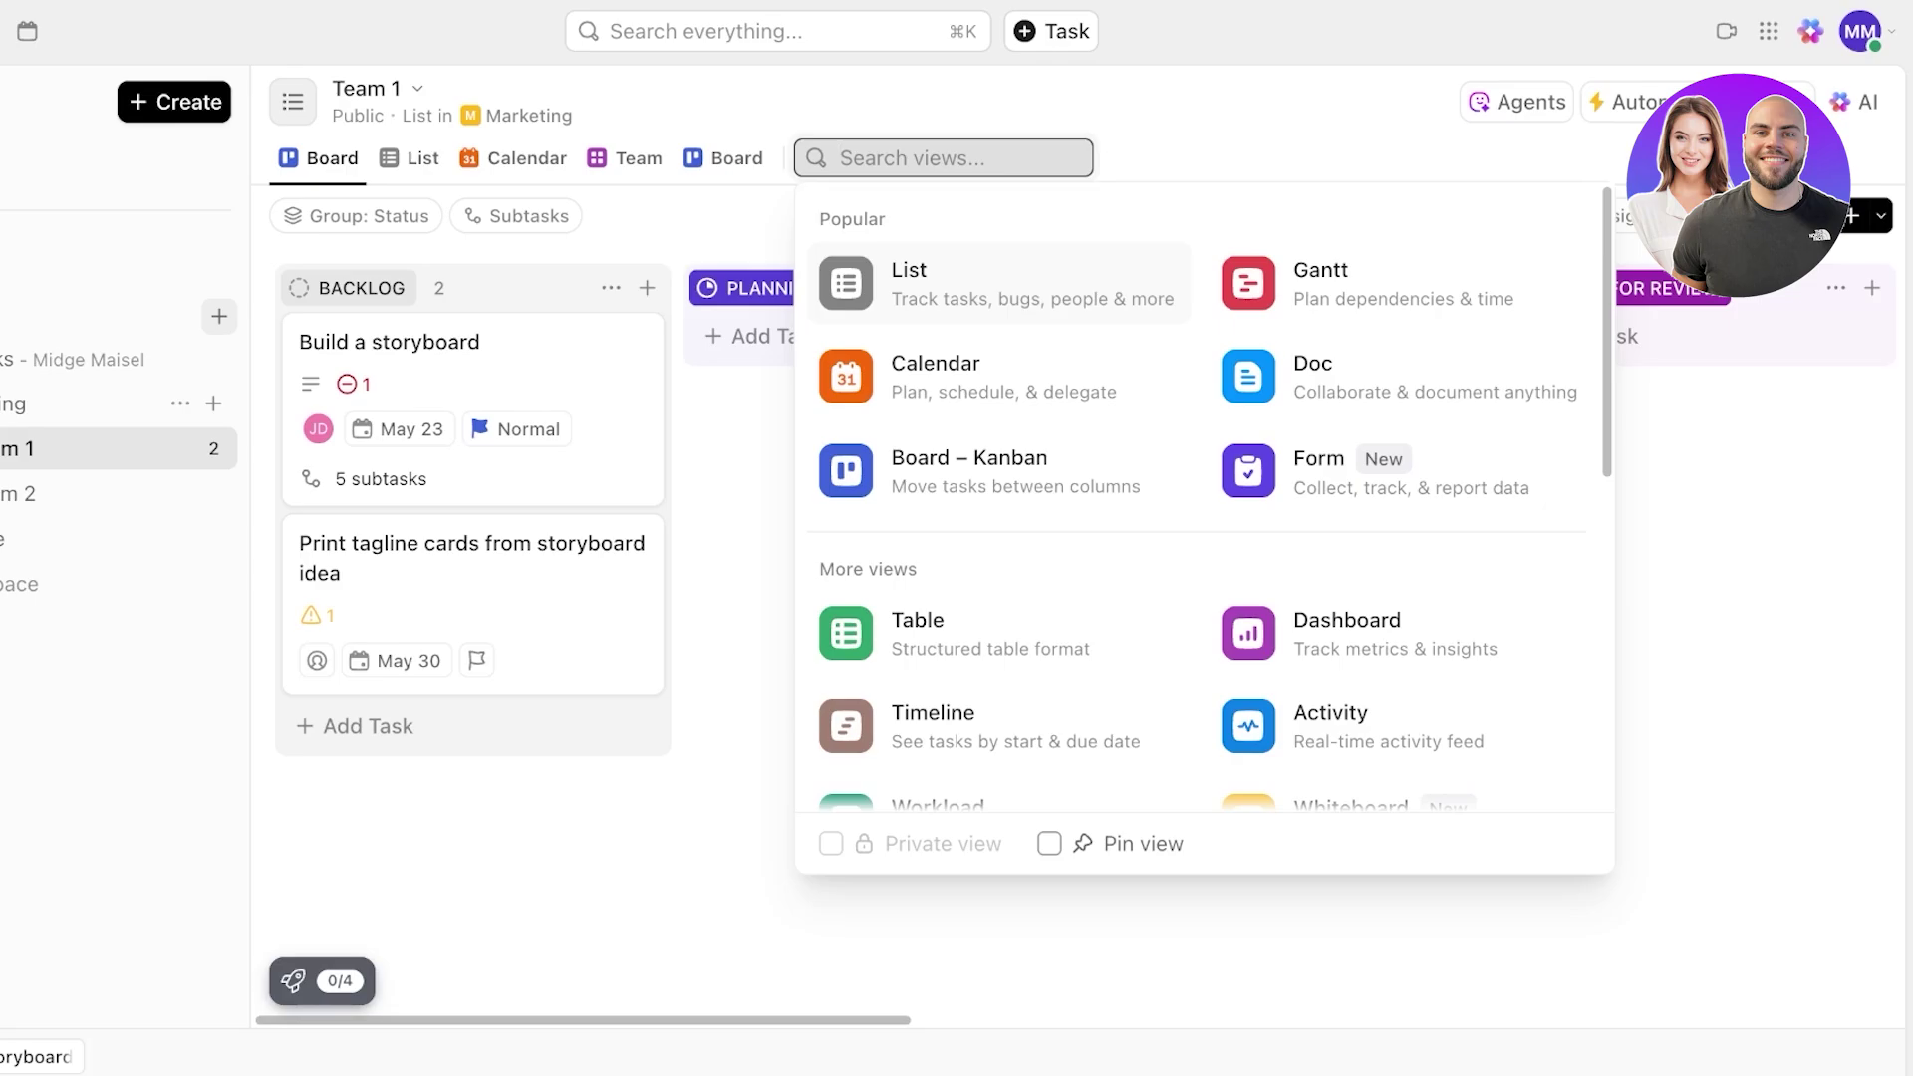
- Title the doc 'How to pitch your idea?' and insert an AI-generated pitching guide
key(Escape)
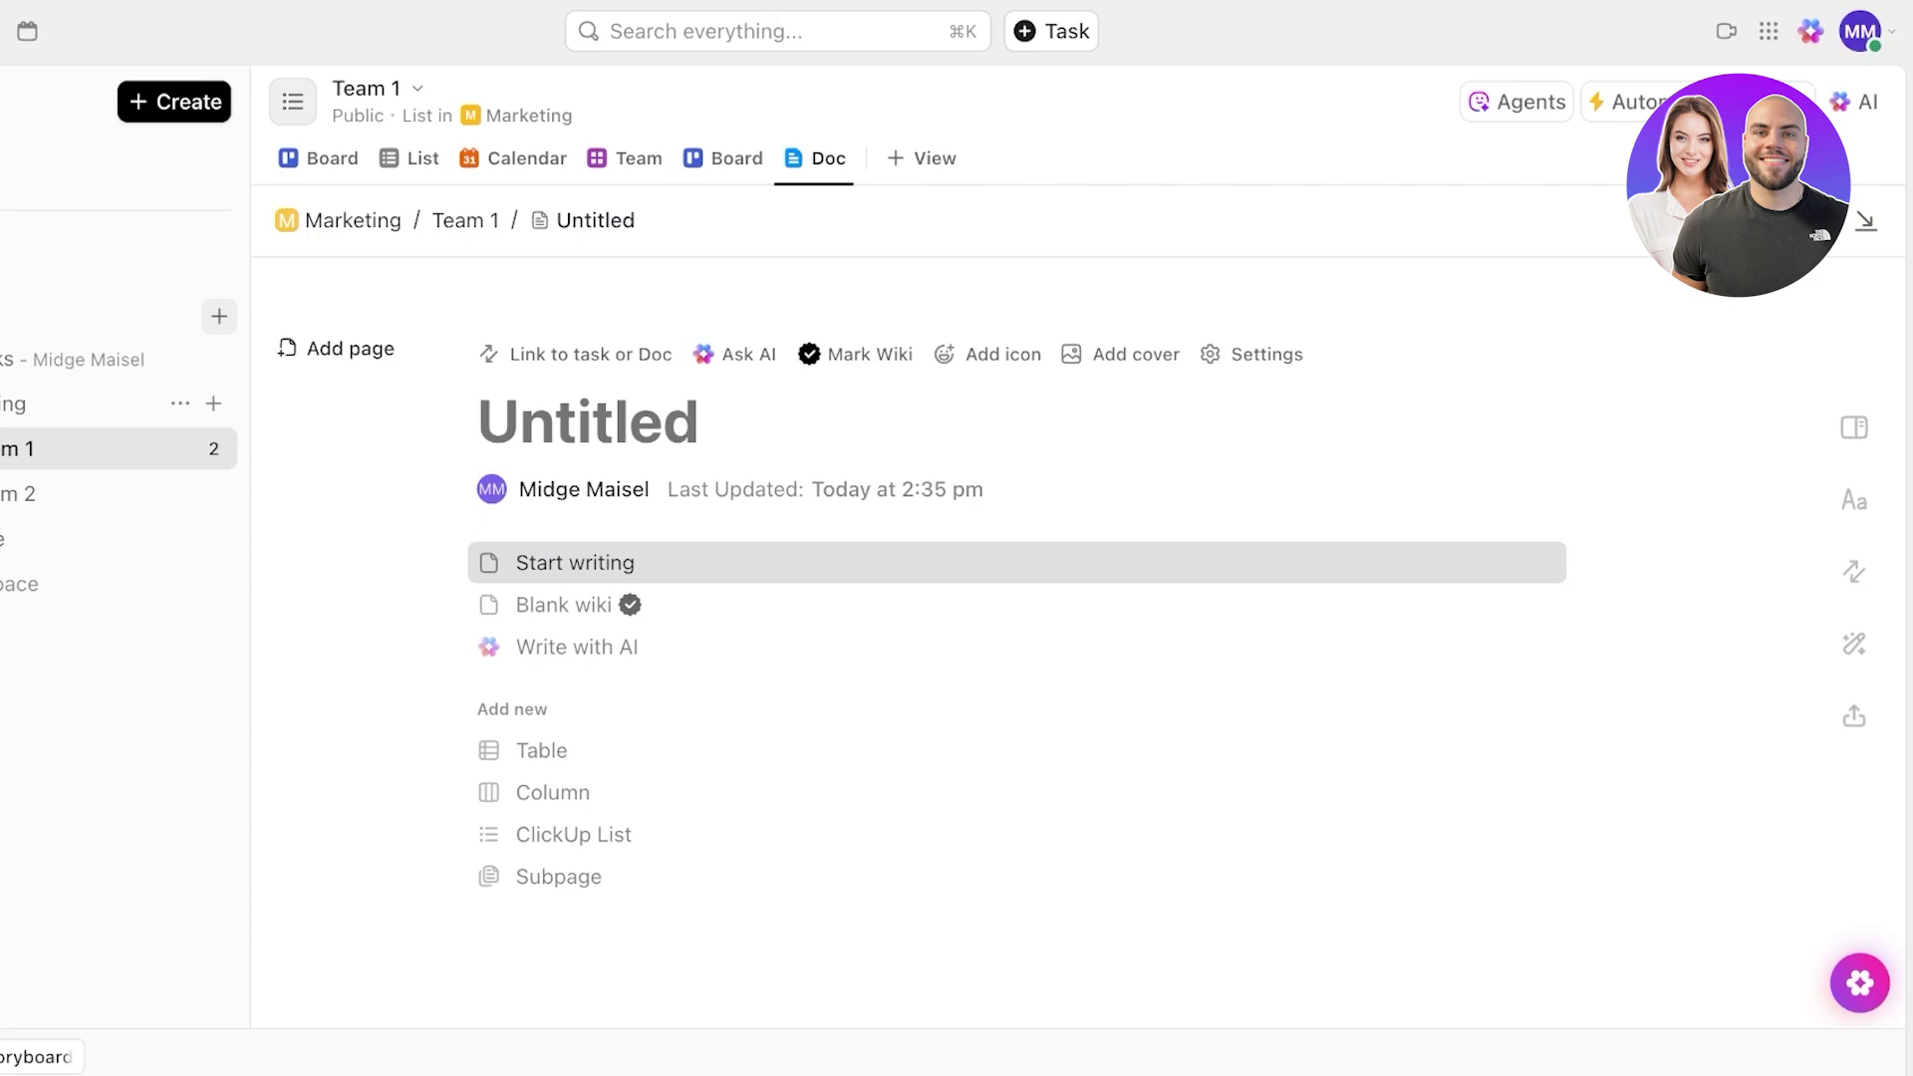
text(How to p)
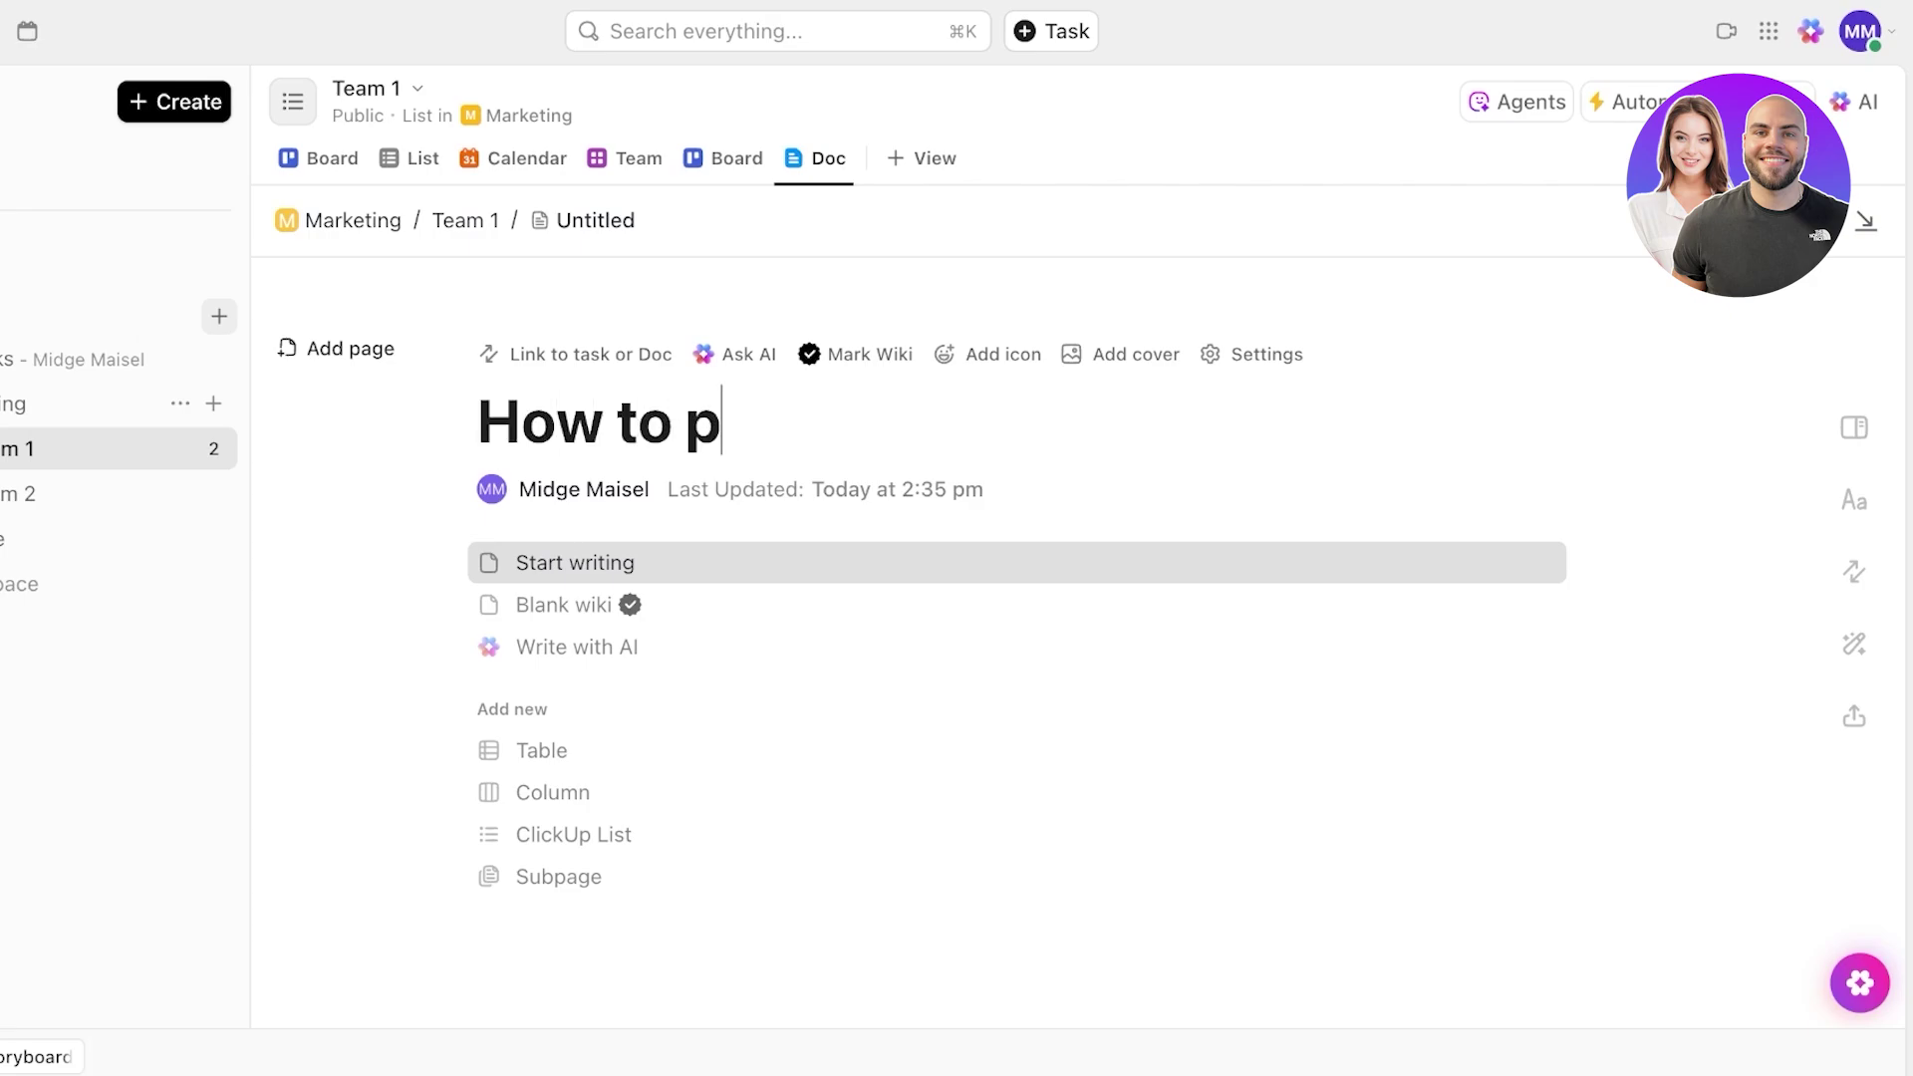
text(itch your idea?)
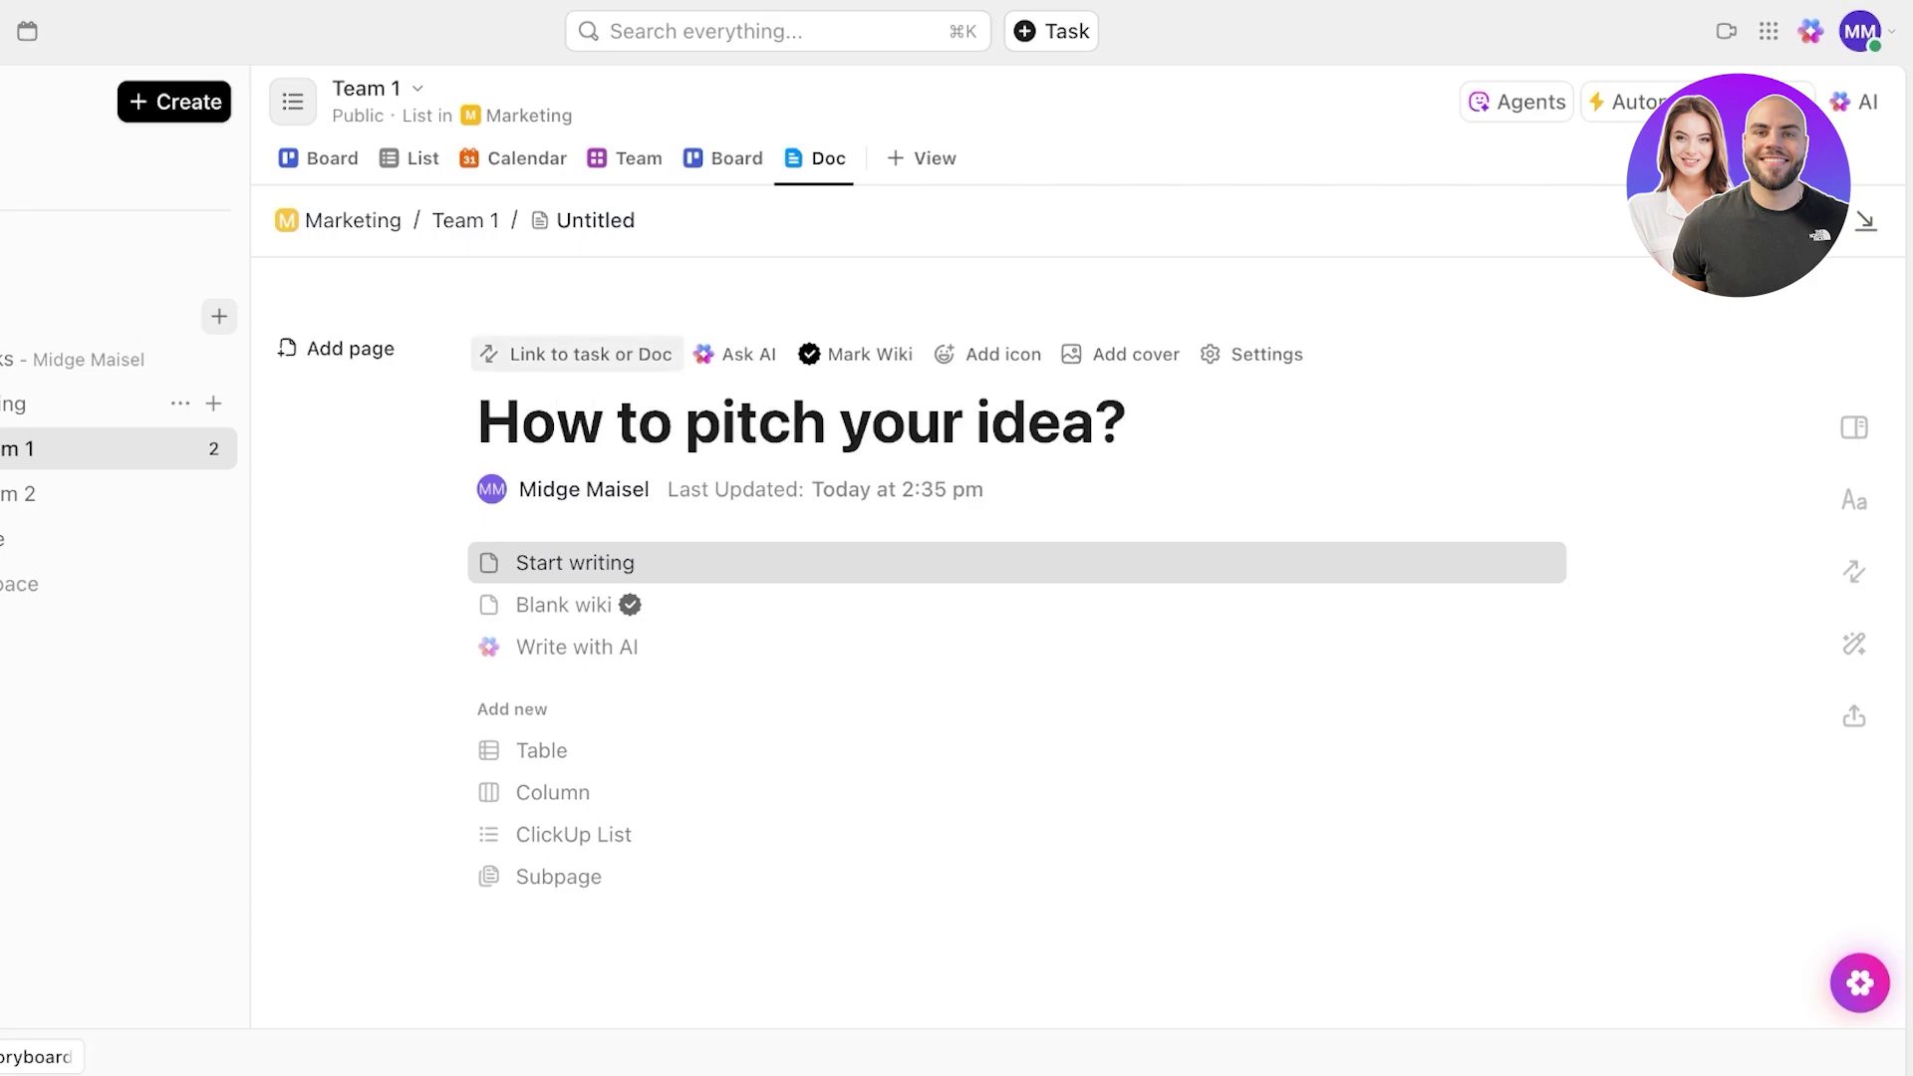
click(577, 648)
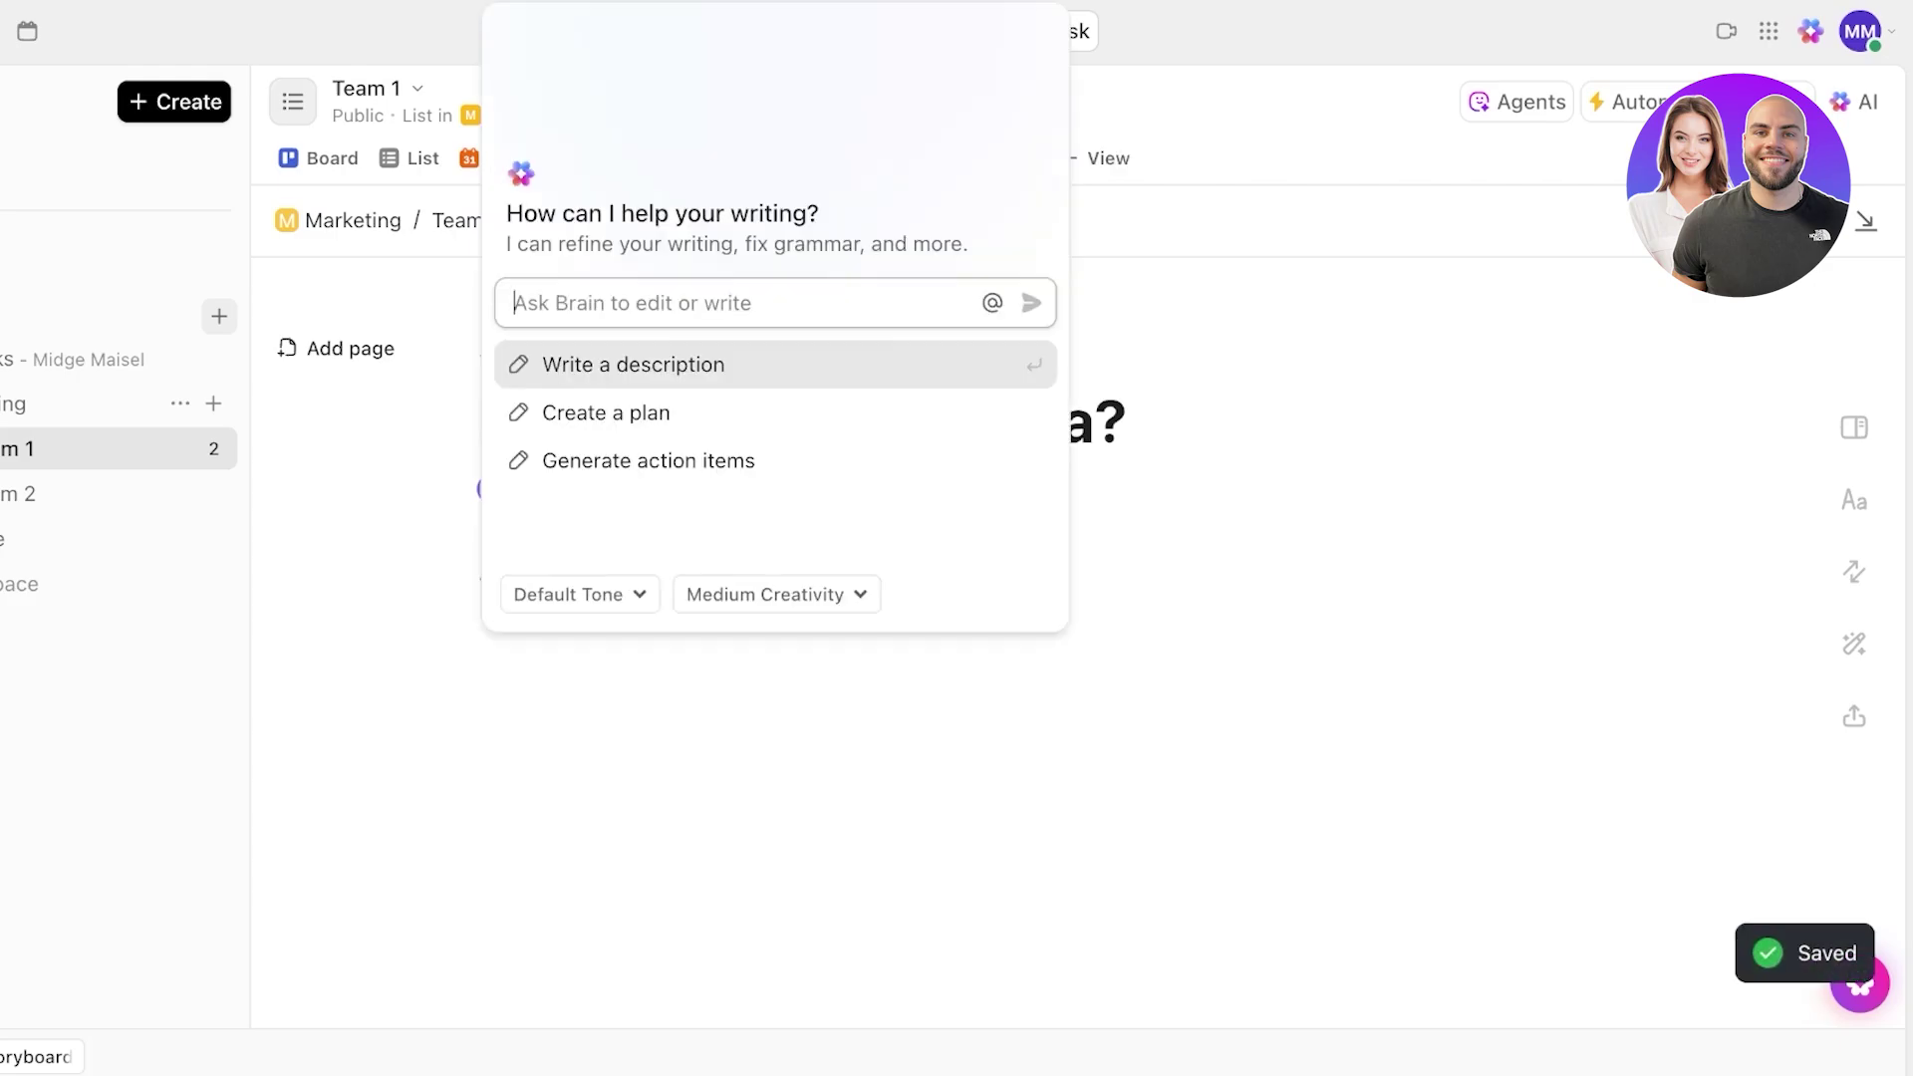
key(Return)
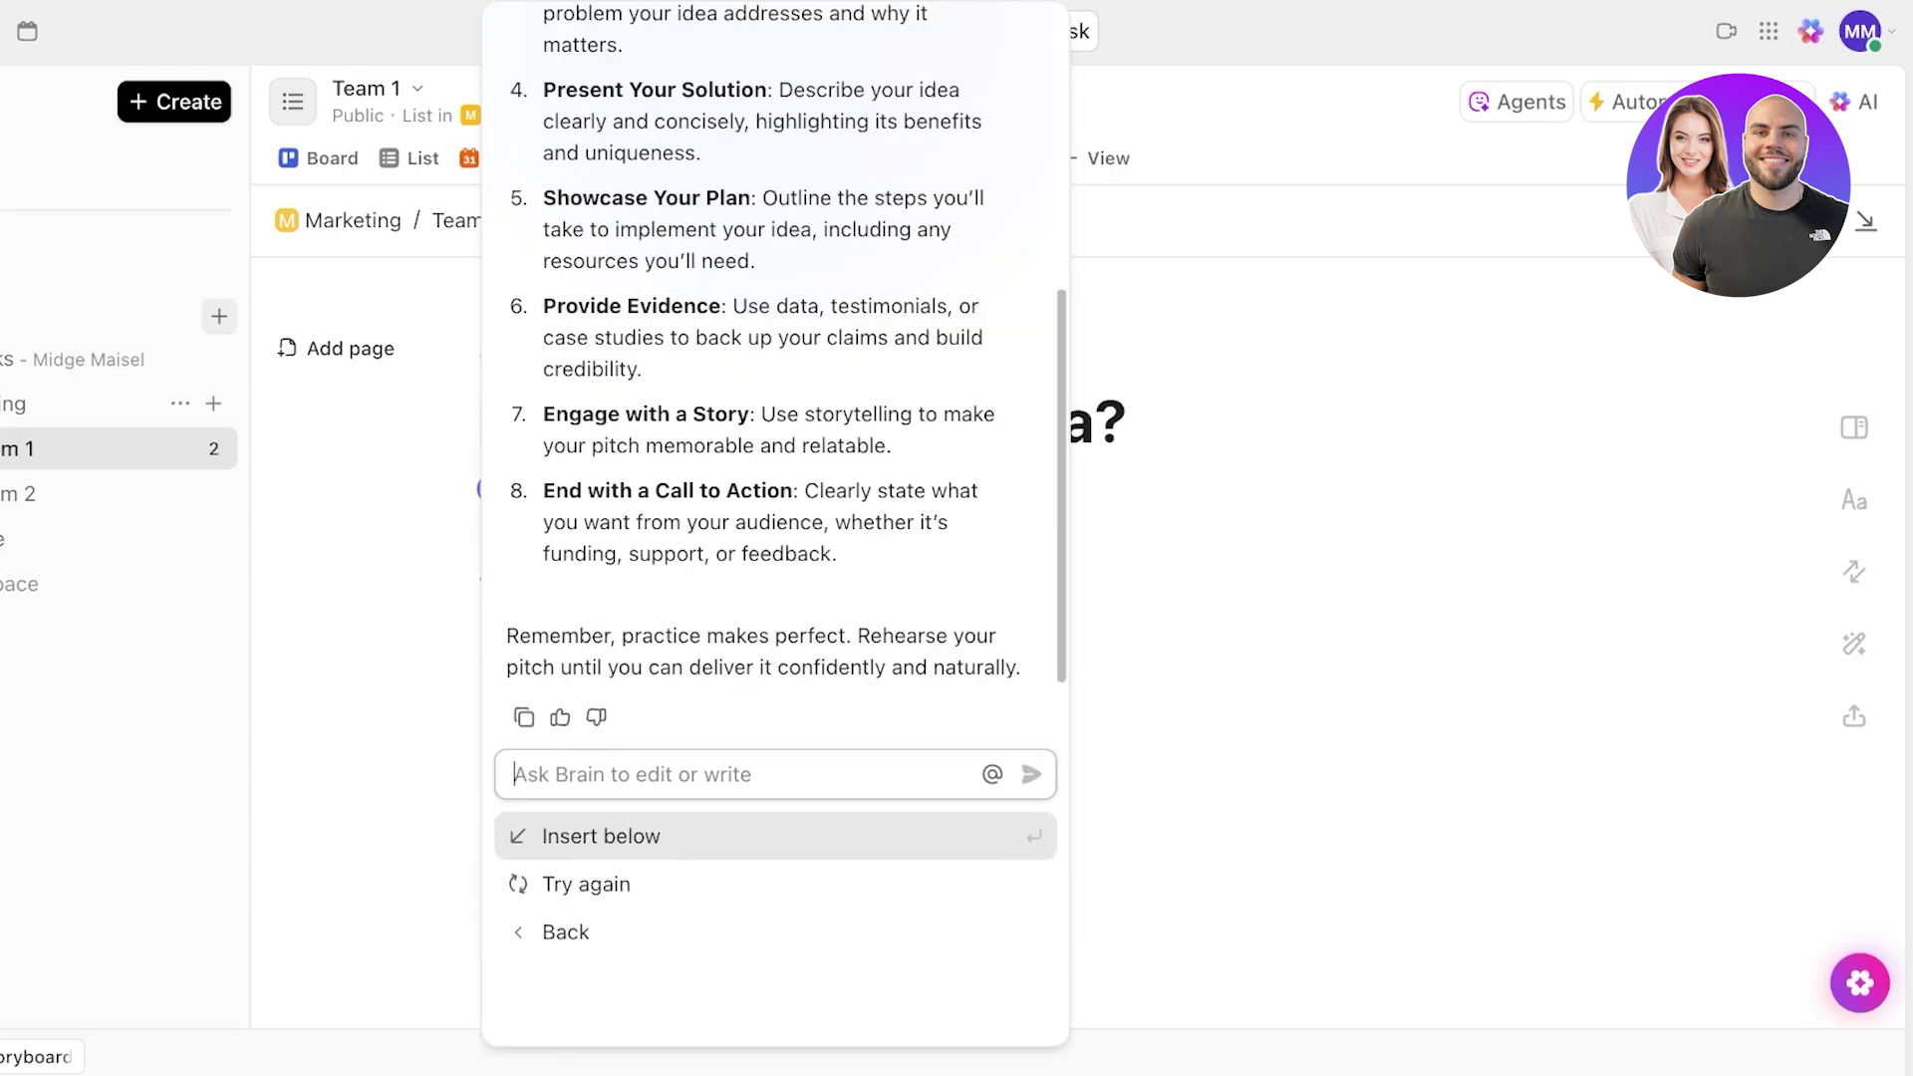
key(Return)
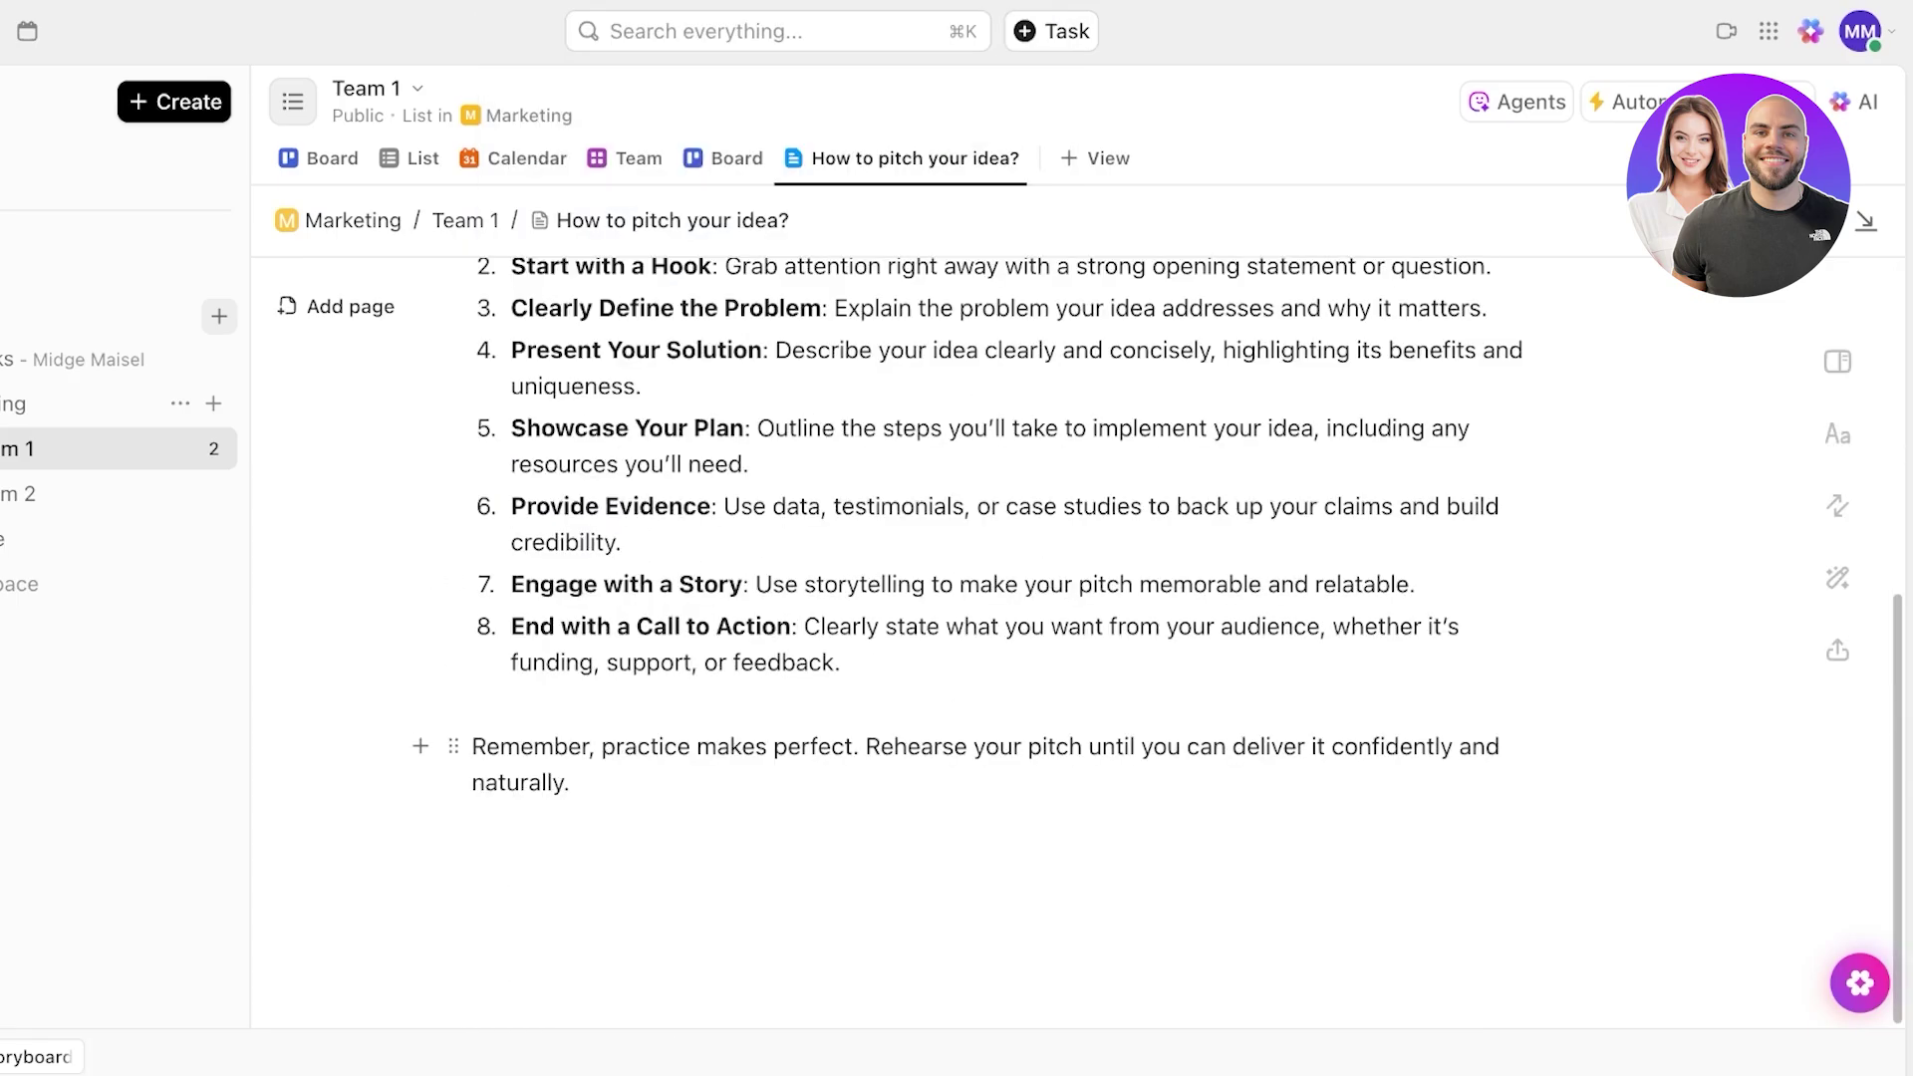
scroll(997, 647, up, 5)
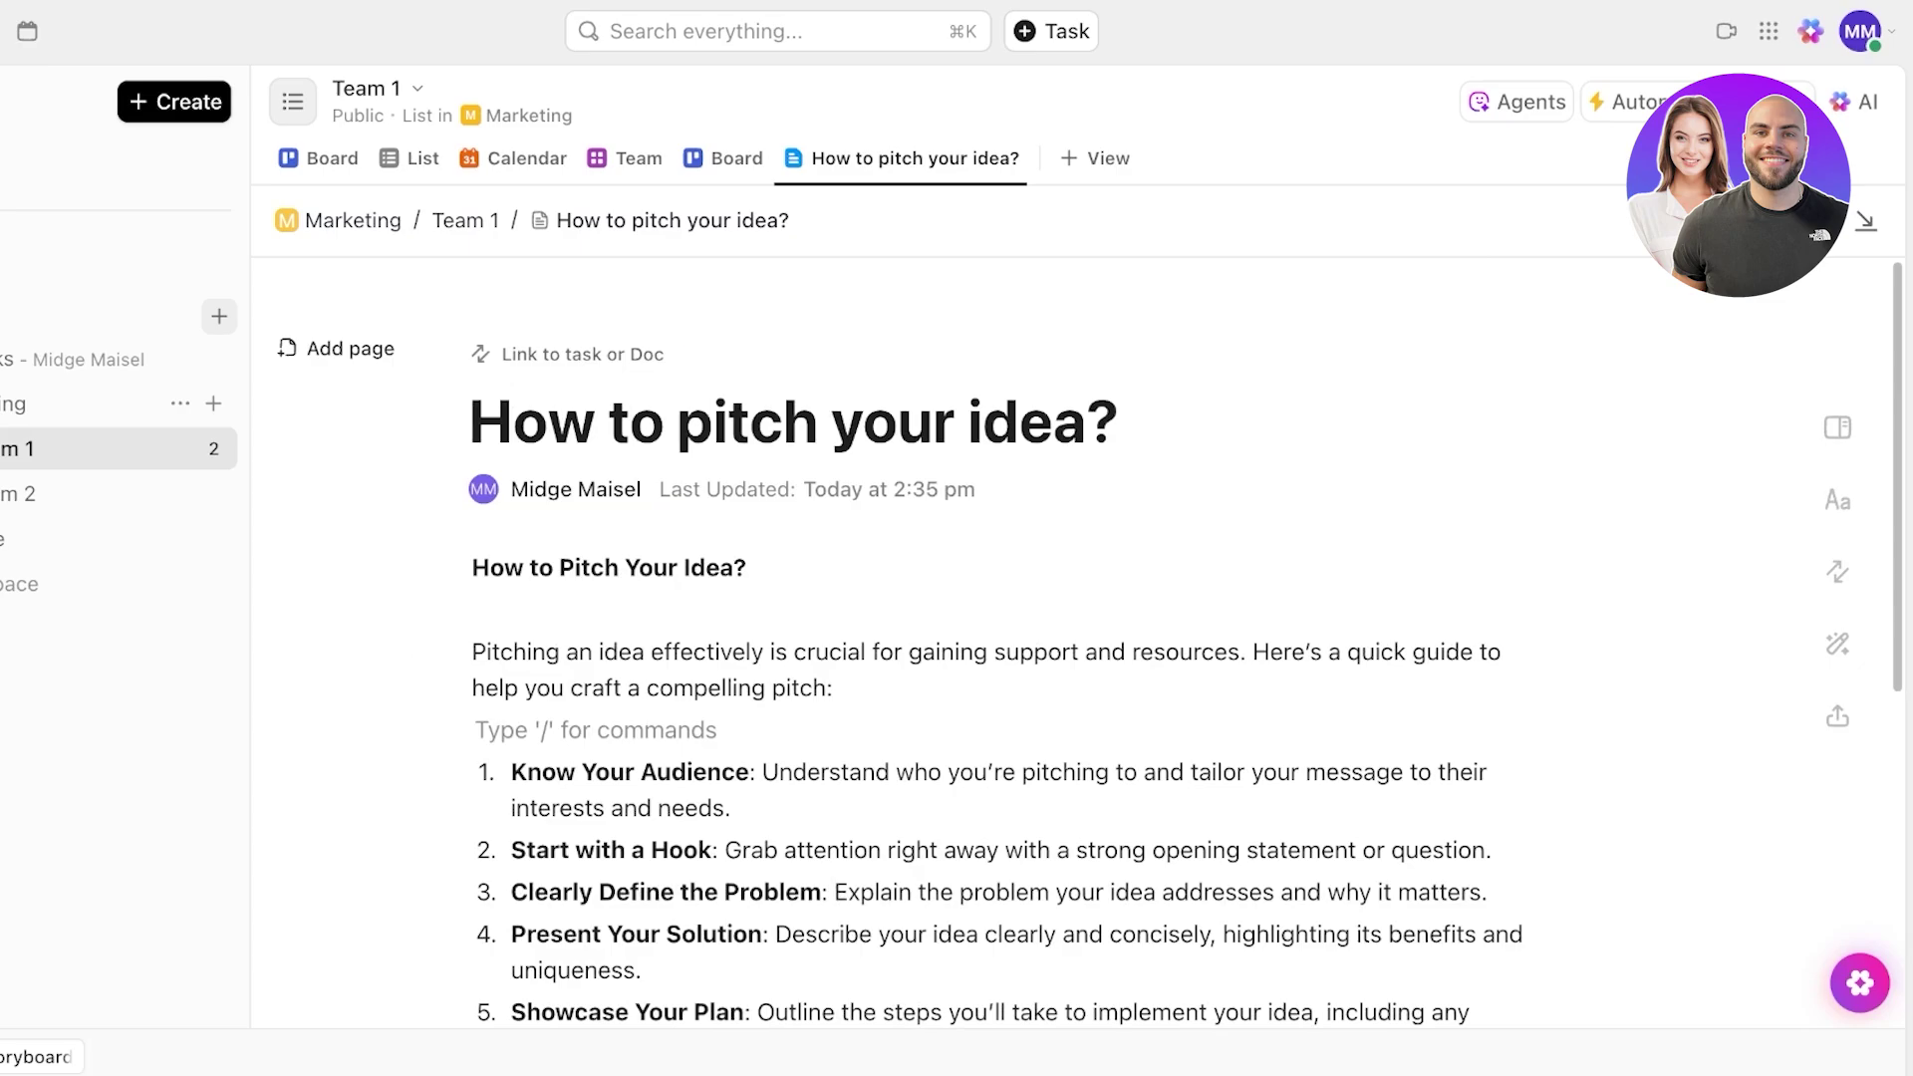
- Browse the add-view types and the pitch doc view's options without changing anything
click(1094, 158)
scroll(1086, 311, down, 5)
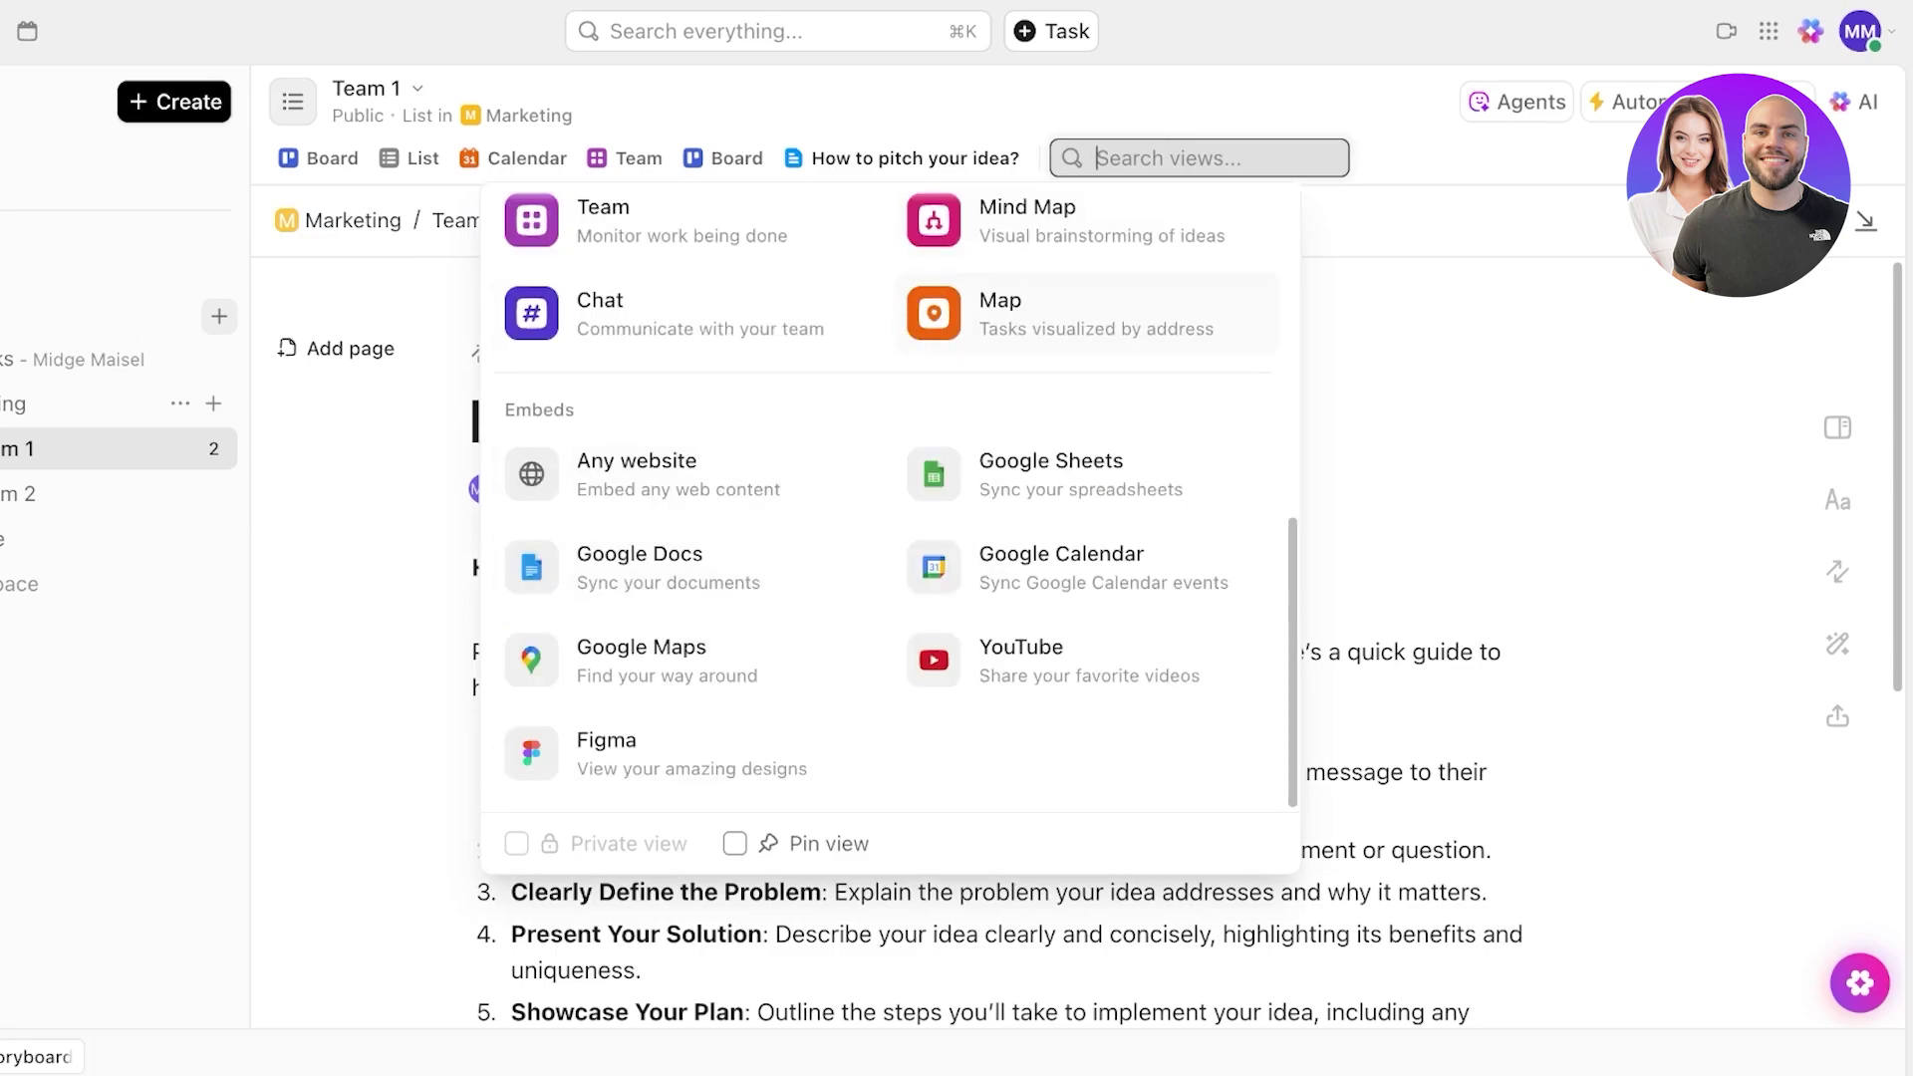
click(915, 159)
right_click(915, 159)
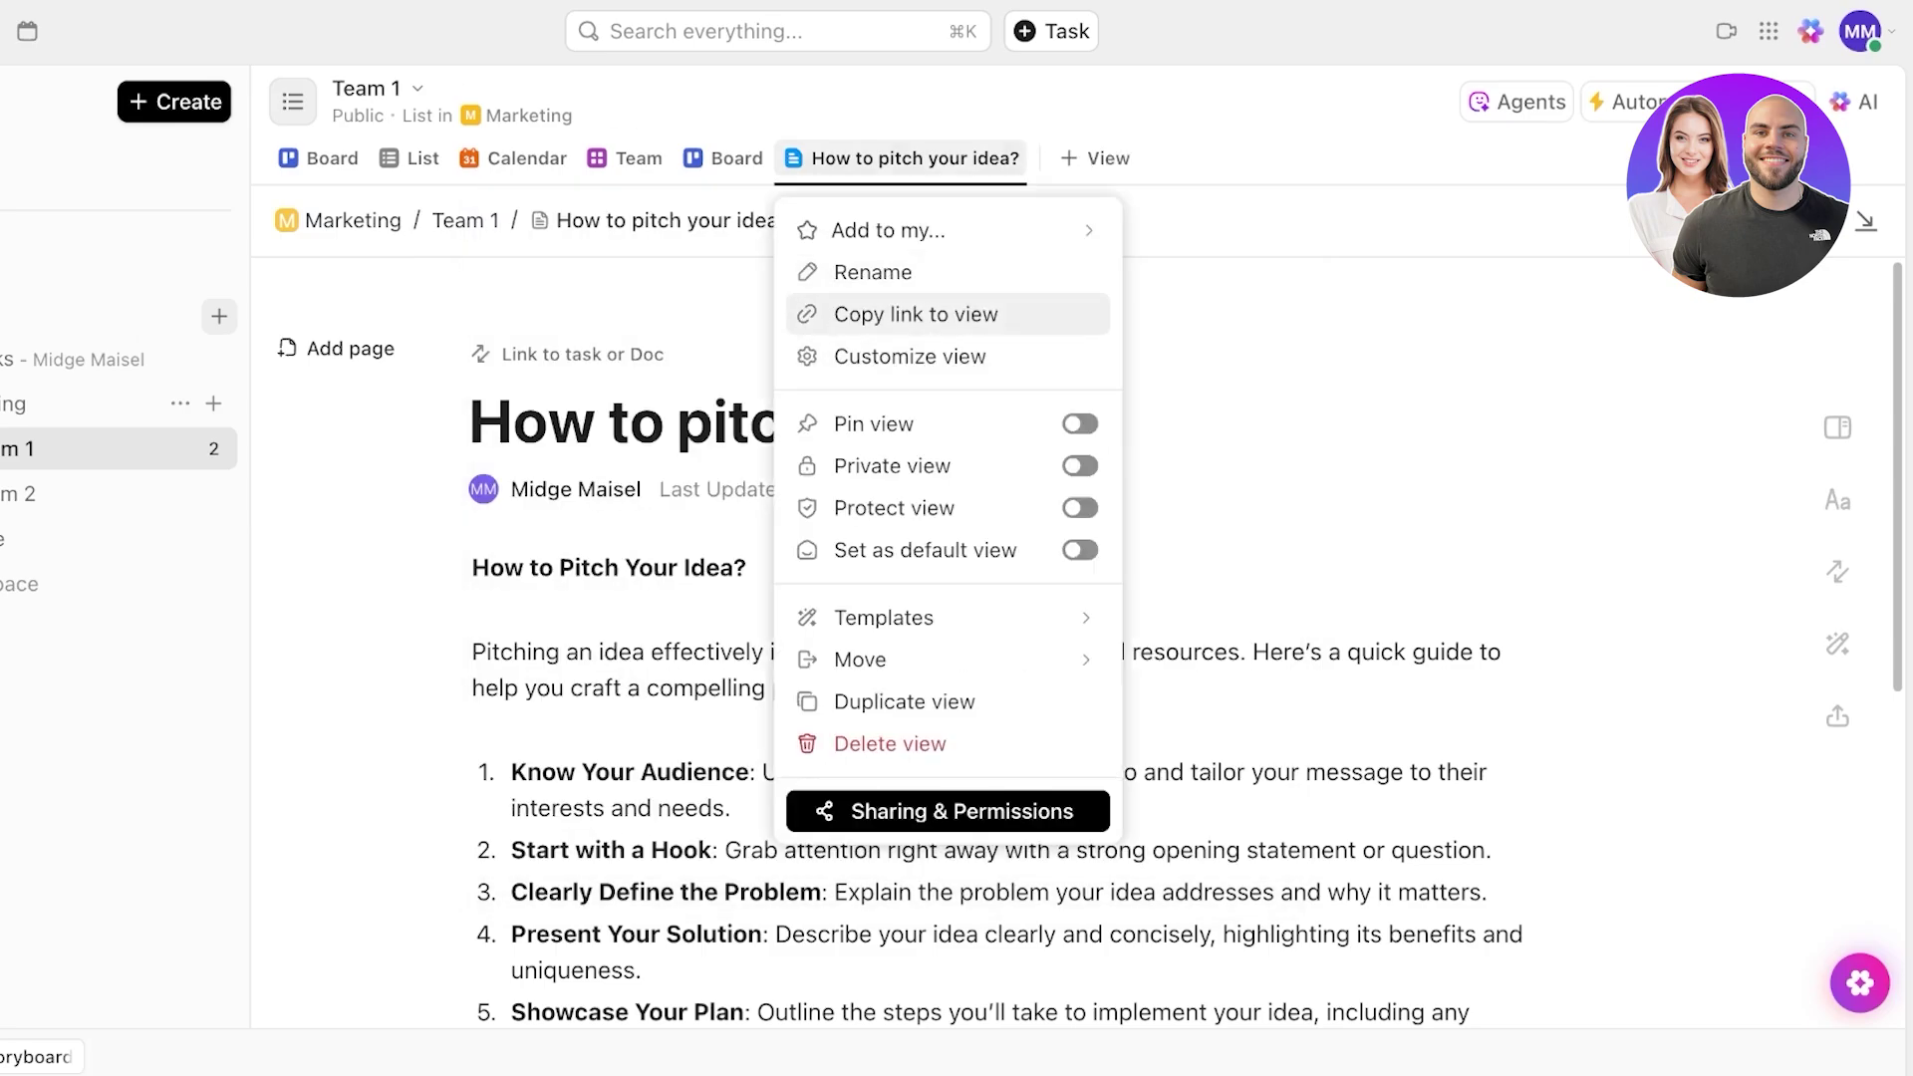
key(Escape)
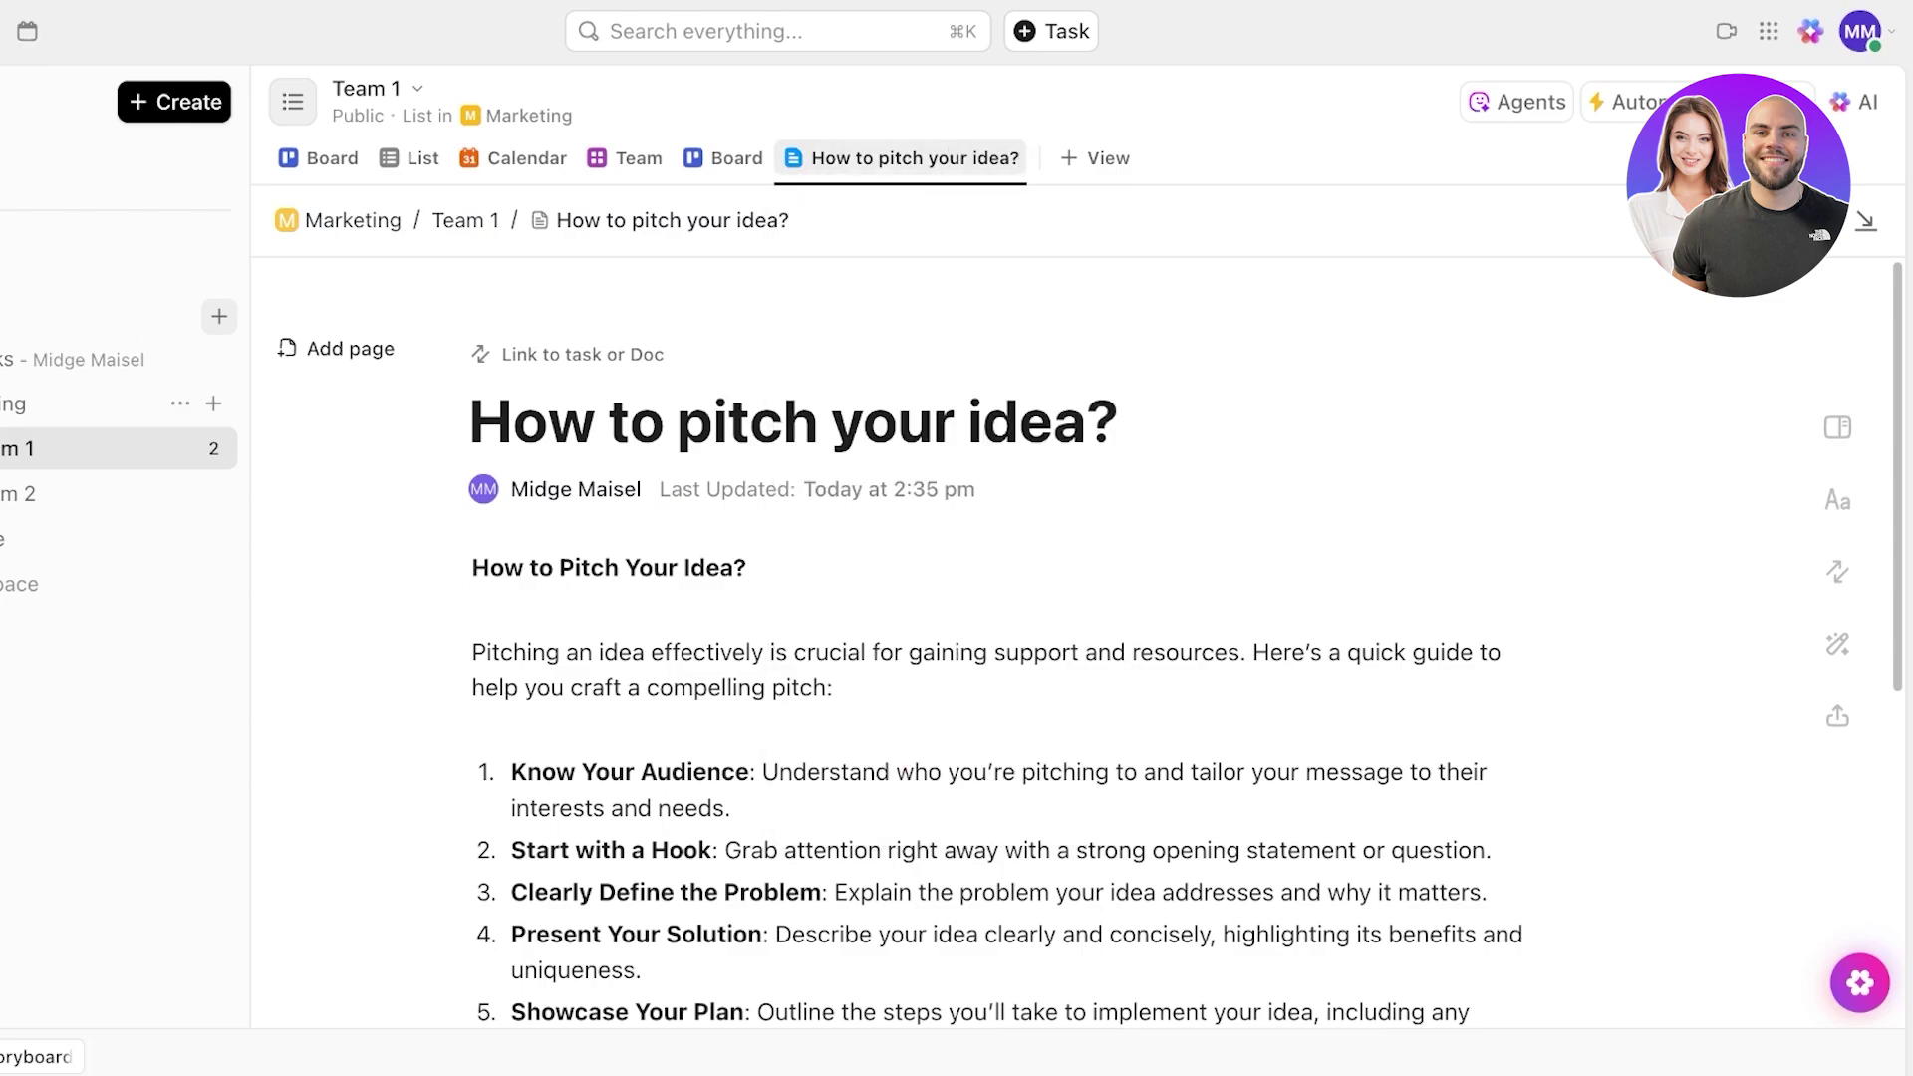
- Review the view types again, then show Team 1's Autopilot agents, all switched off
click(1095, 157)
scroll(1087, 368, down, 3)
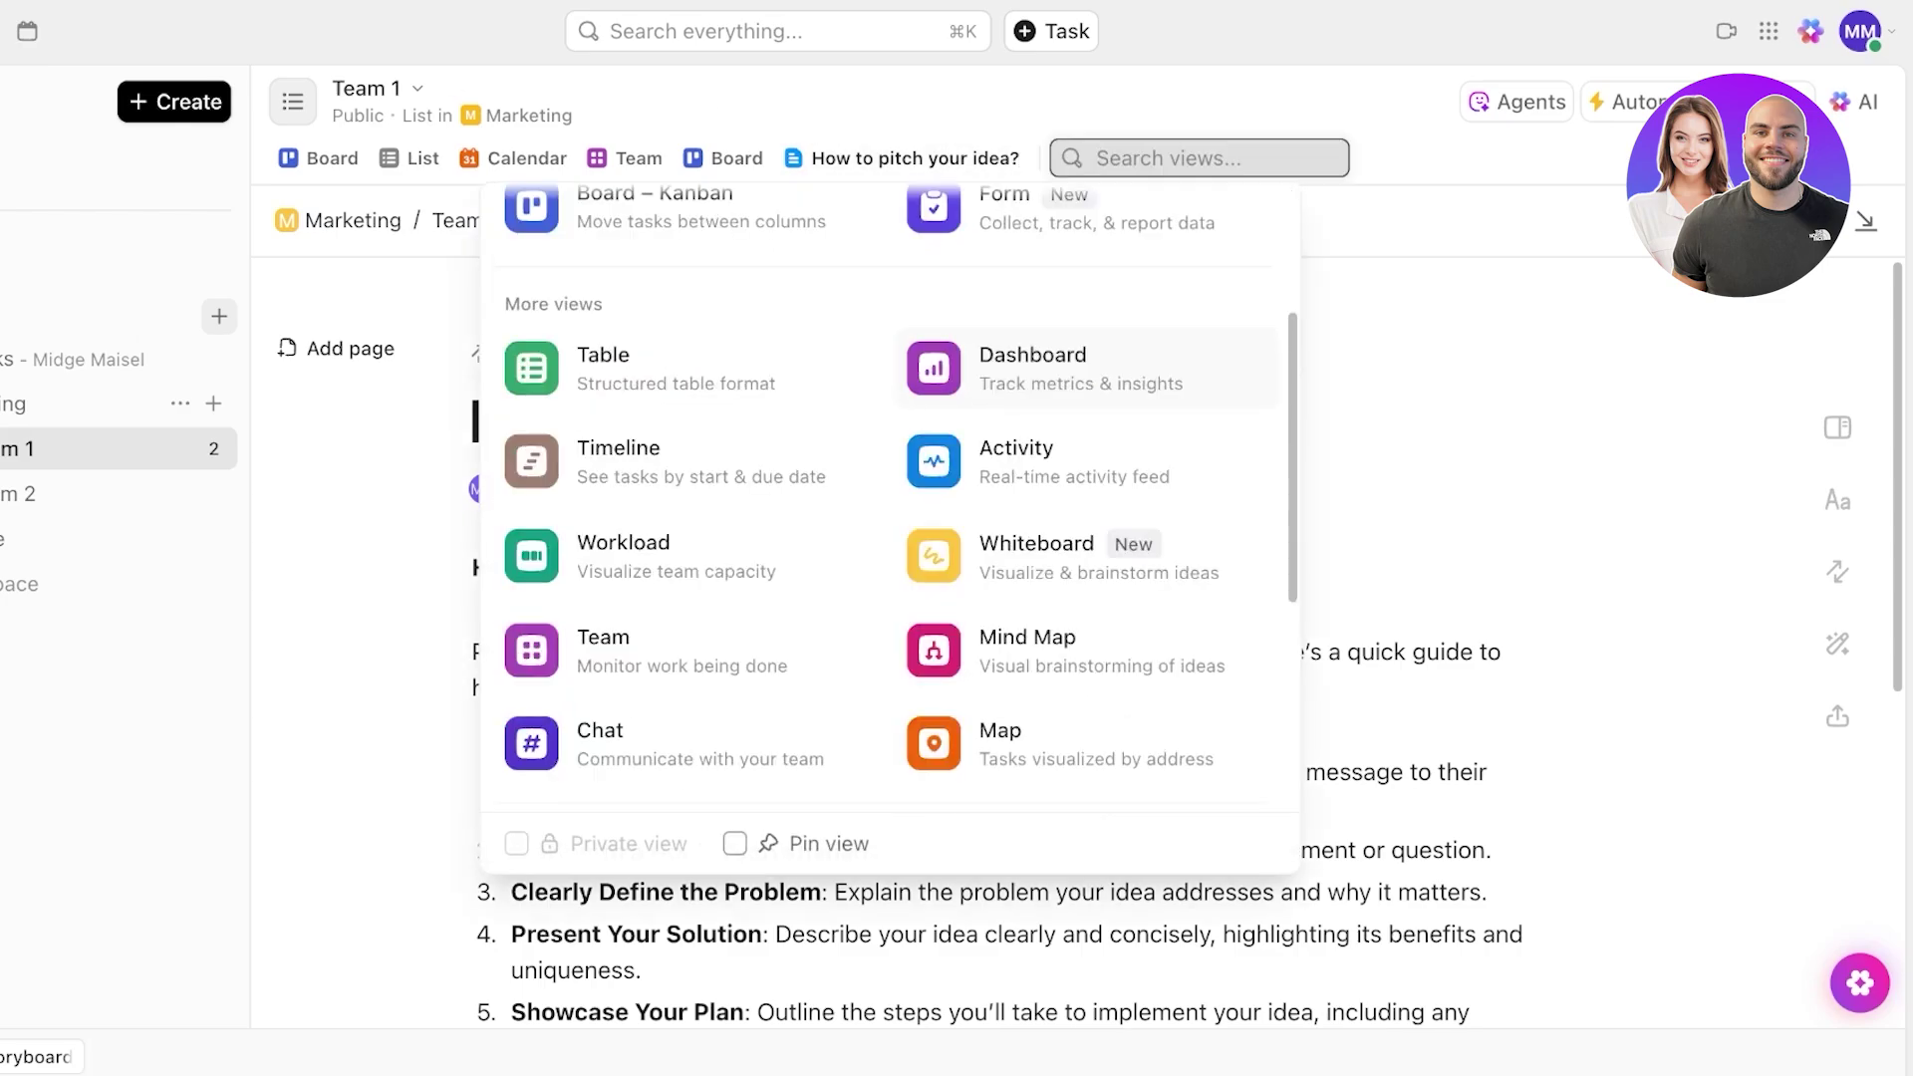
scroll(900, 491, down, 1)
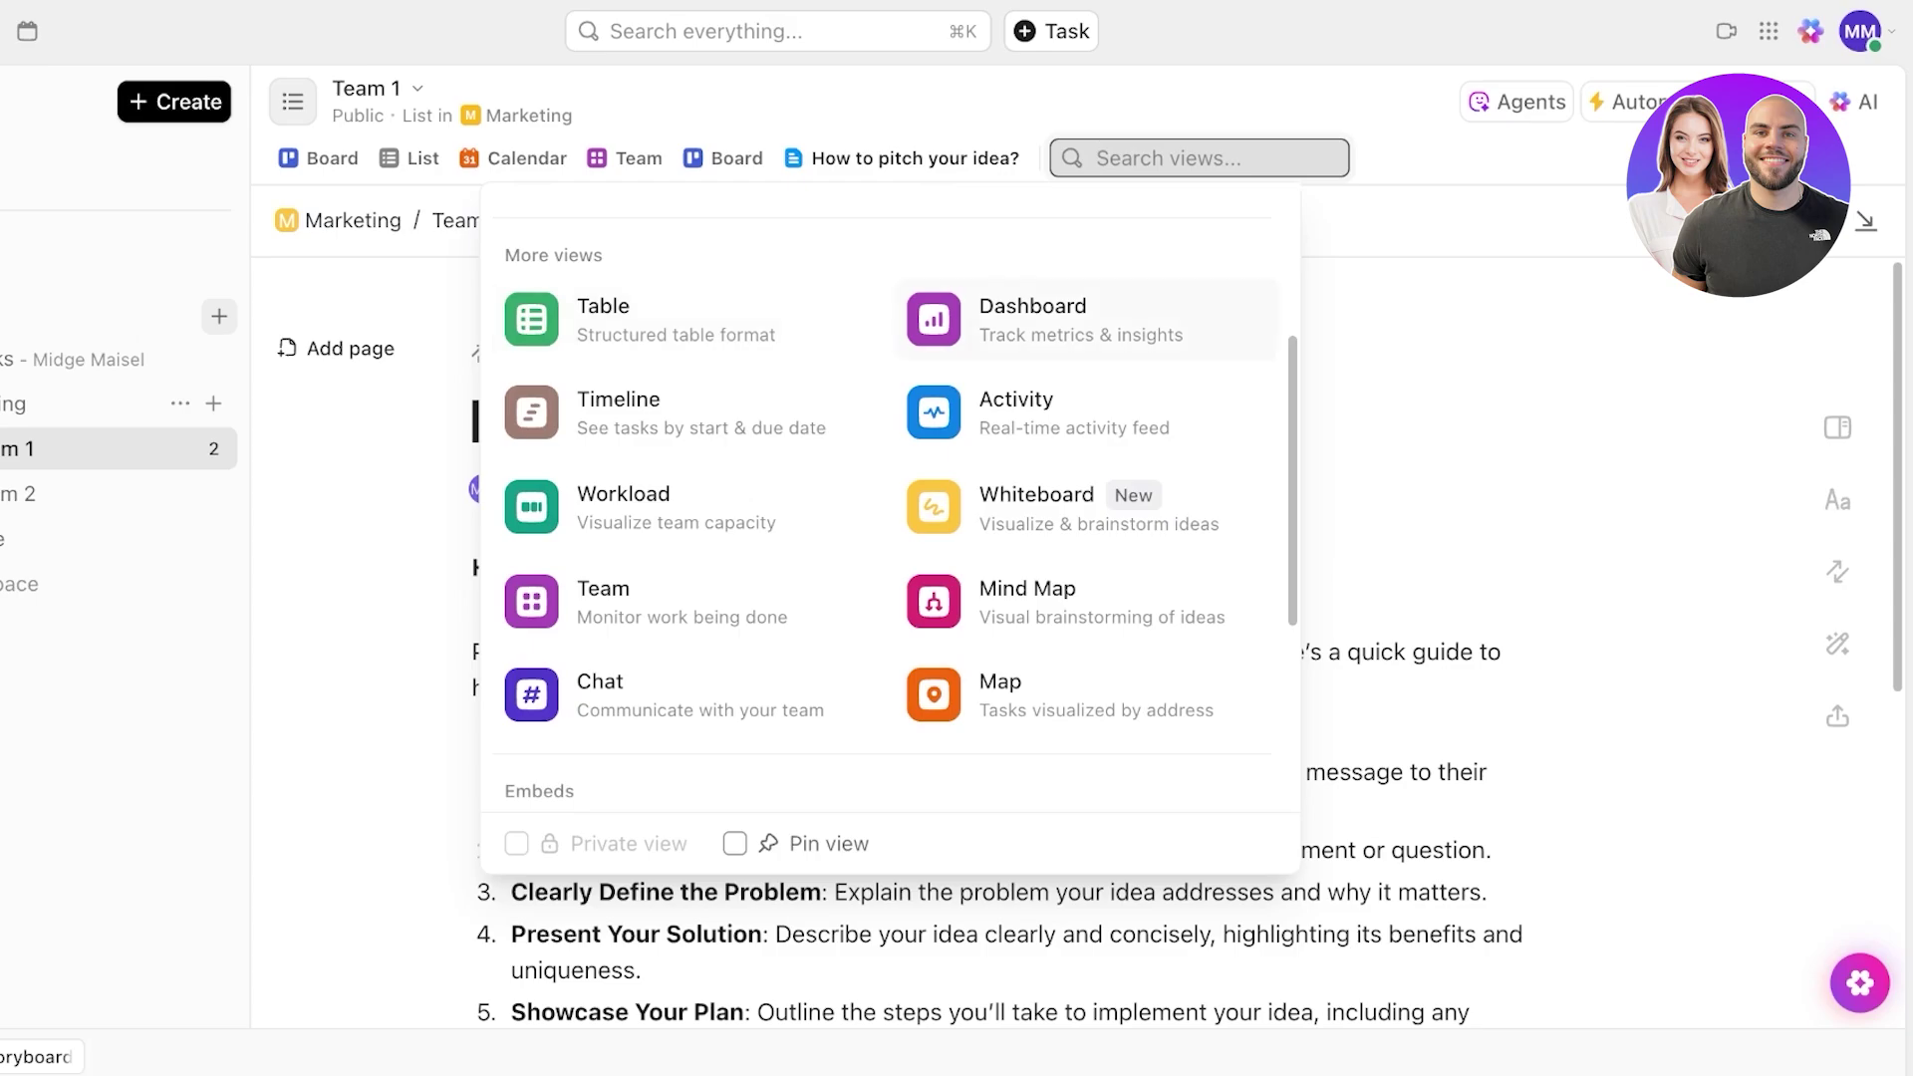
key(Escape)
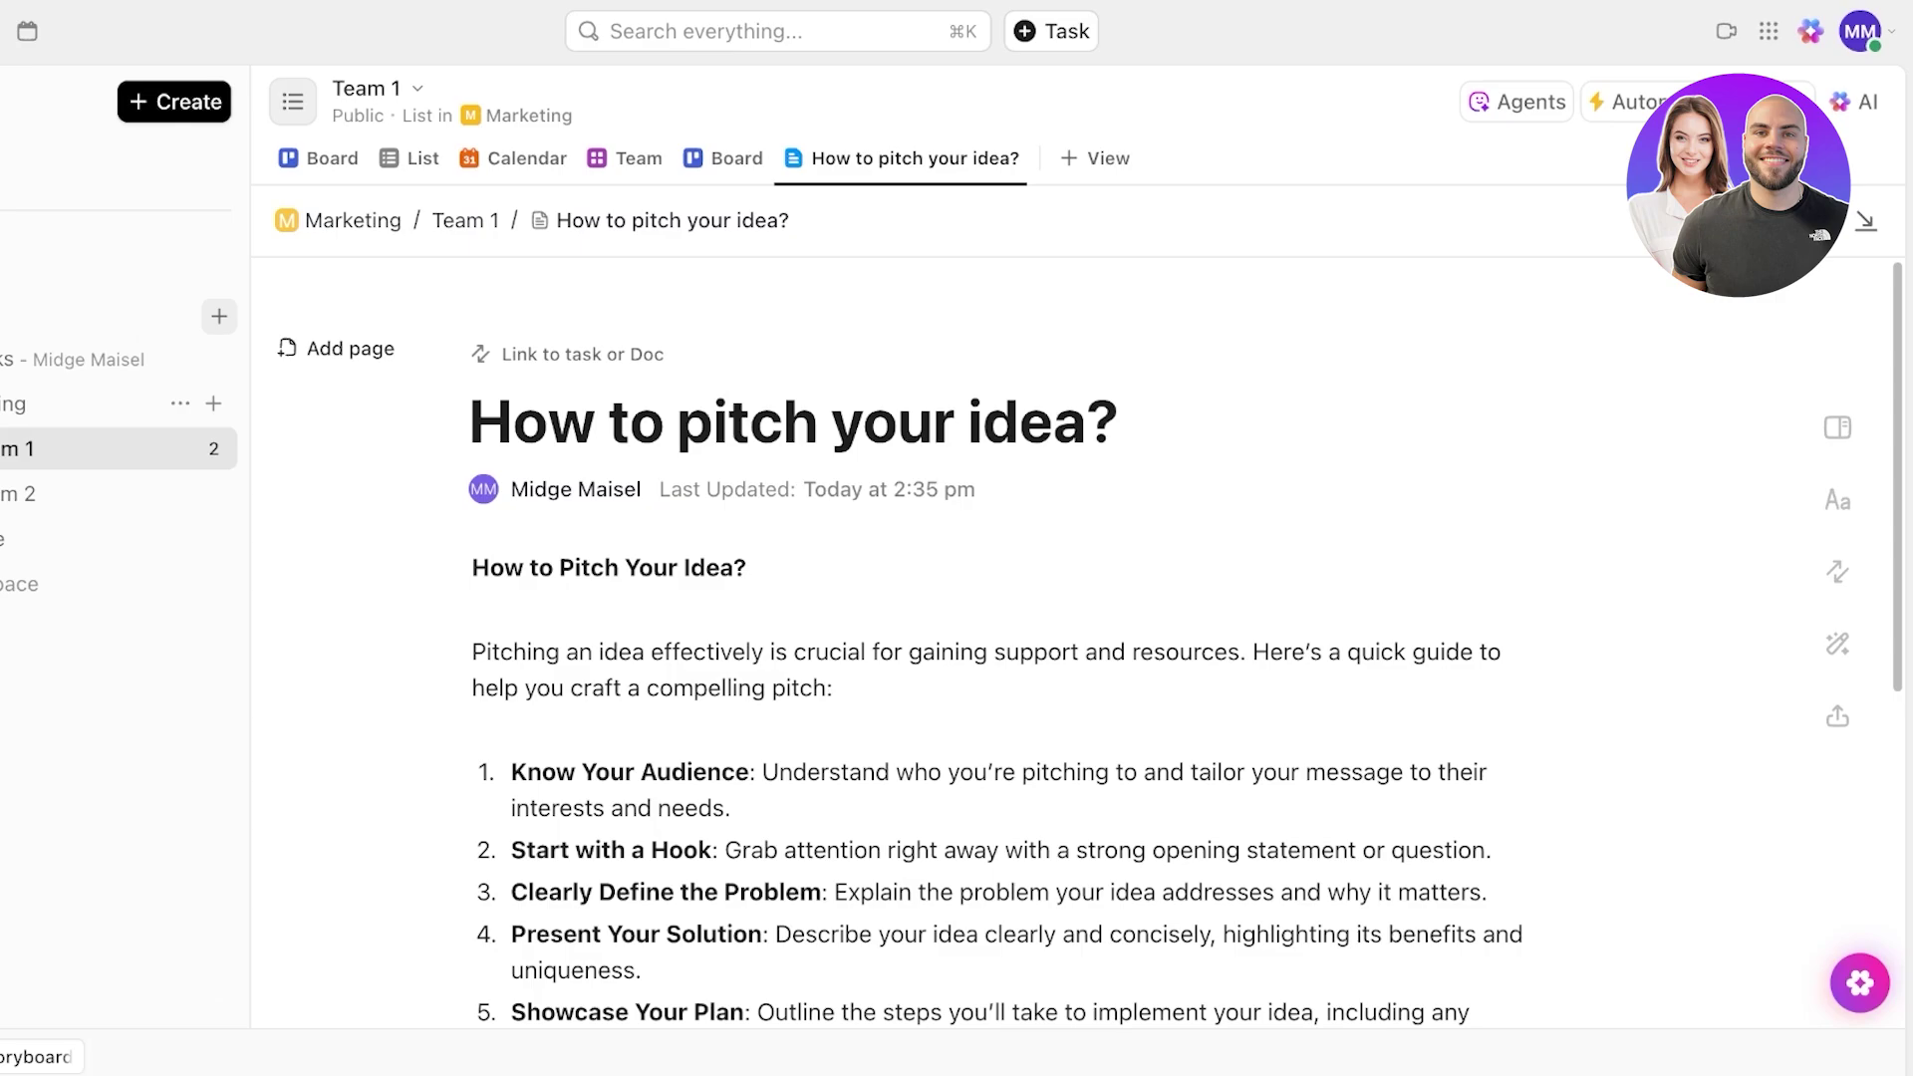
click(1515, 102)
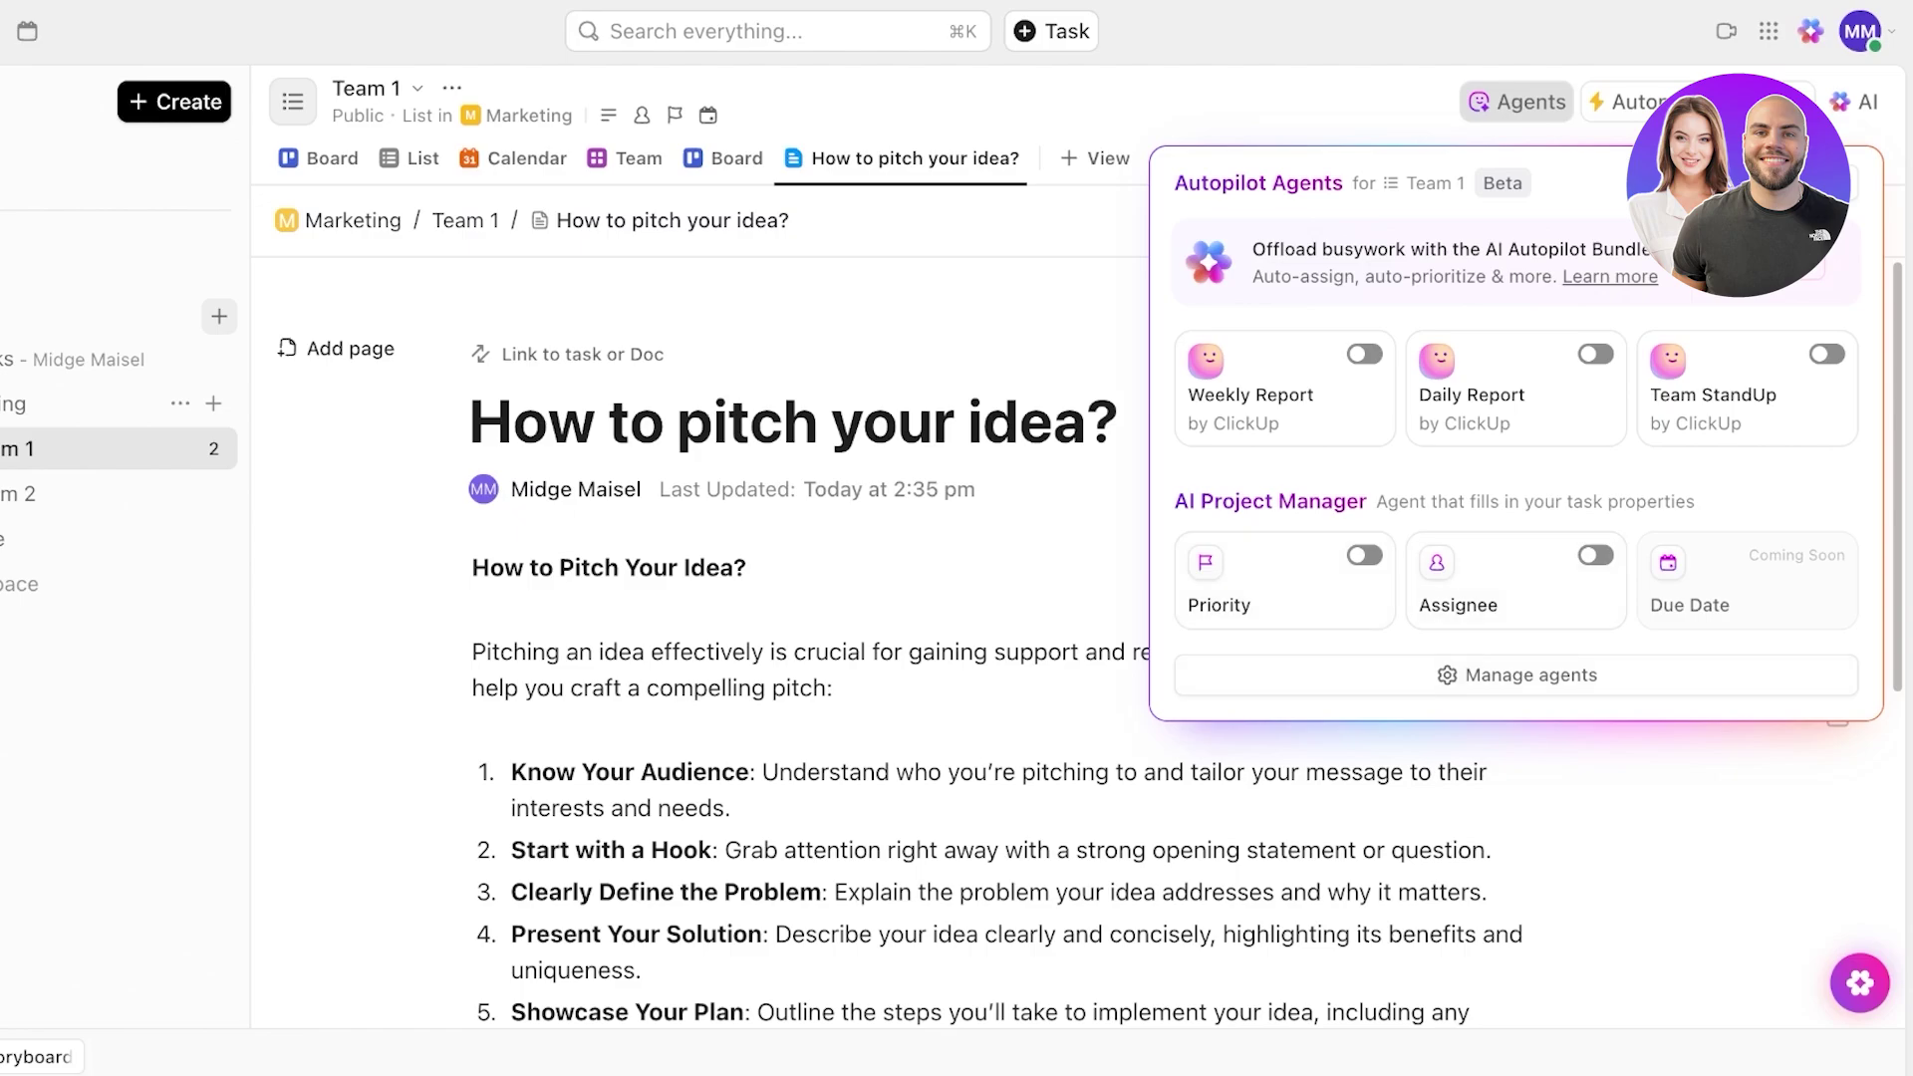
- Start a new agent from the agent manager and return to the Autopilot agents overview
click(1517, 676)
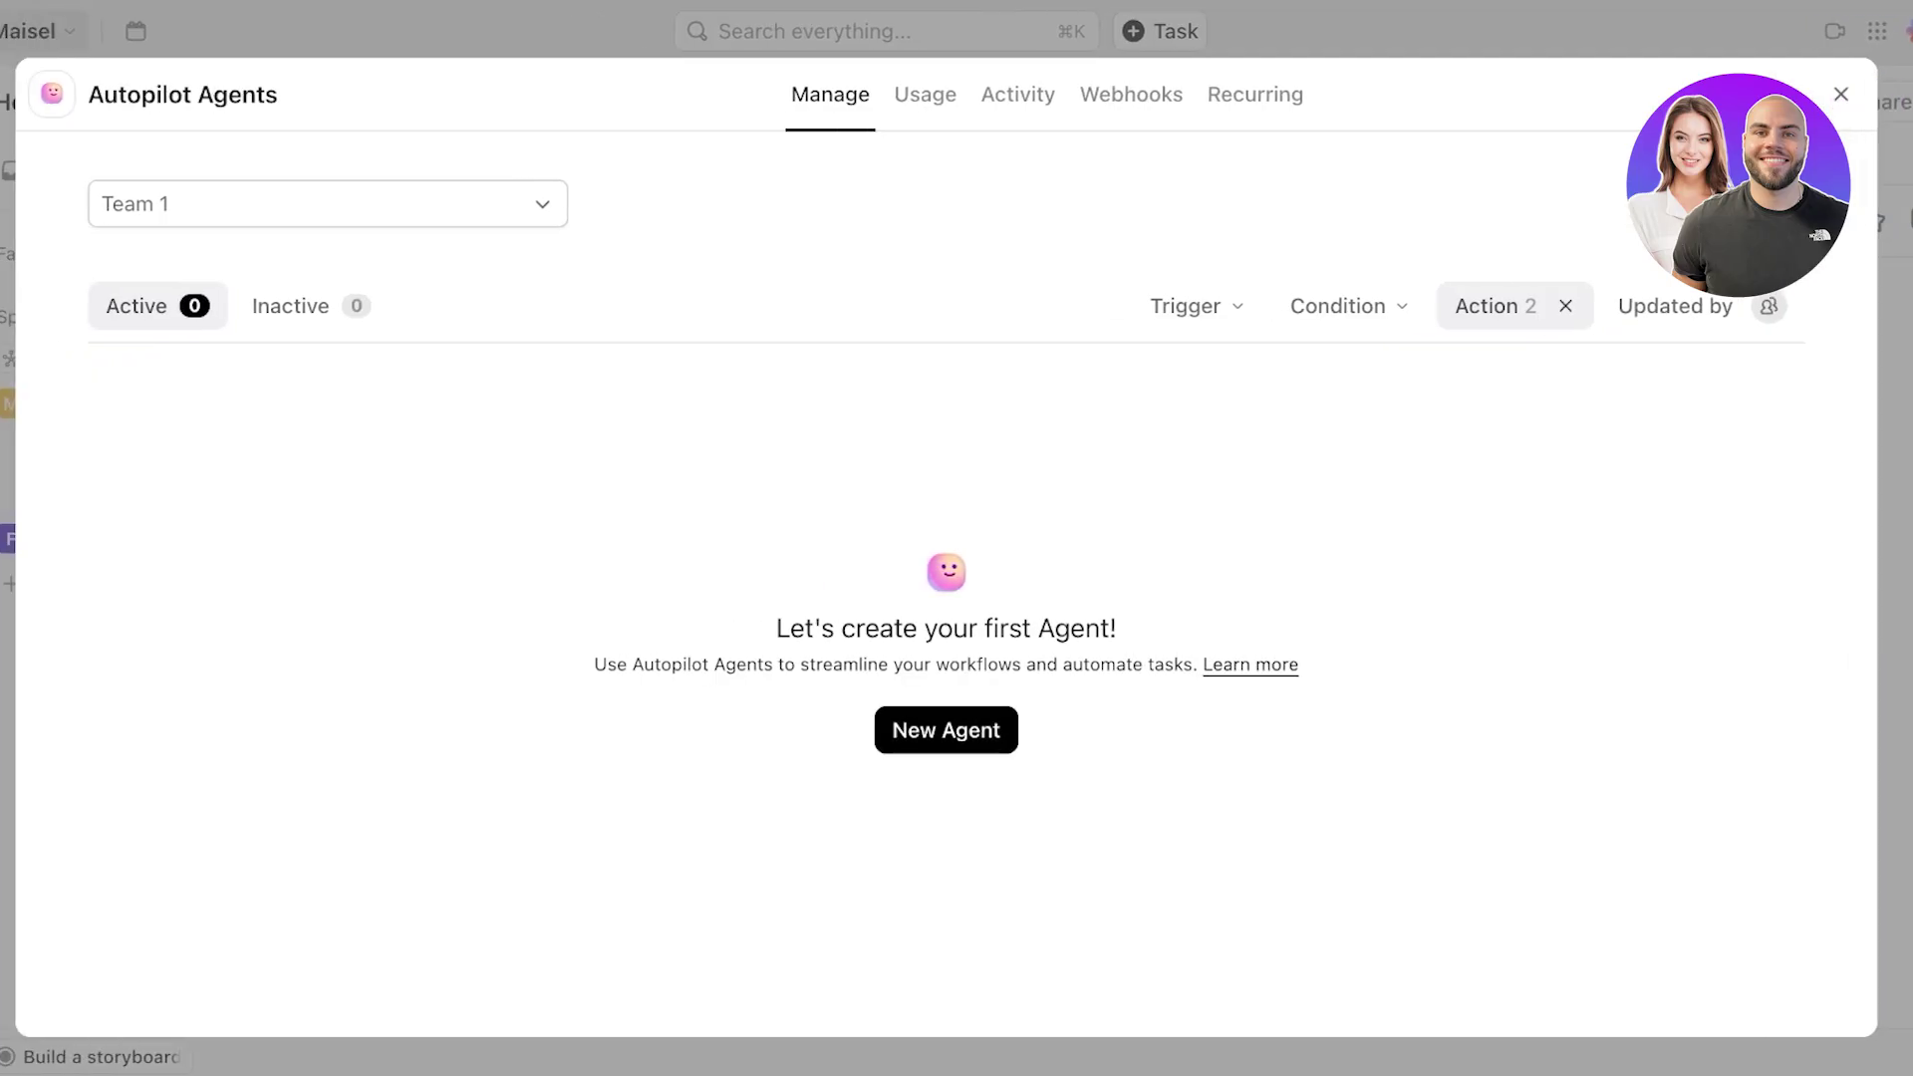
click(952, 730)
scroll(718, 558, down, 3)
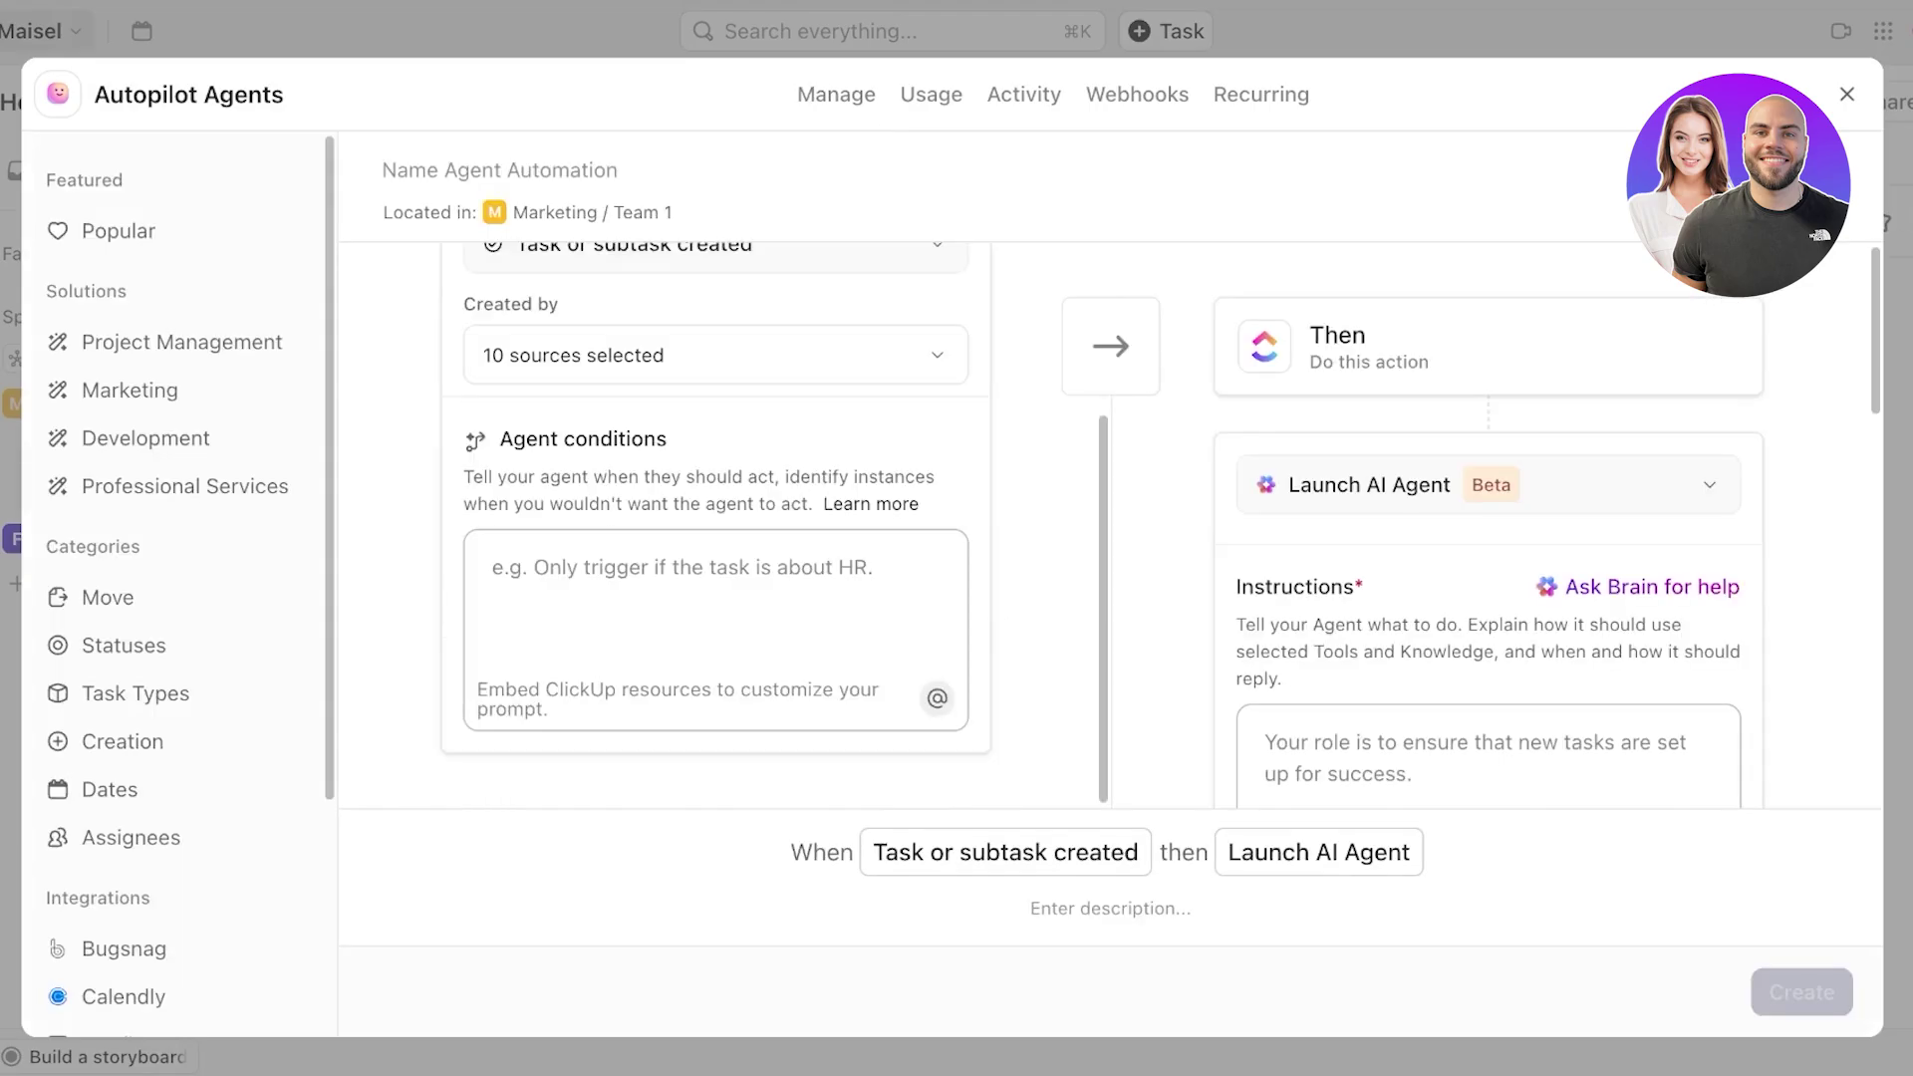
click(1848, 94)
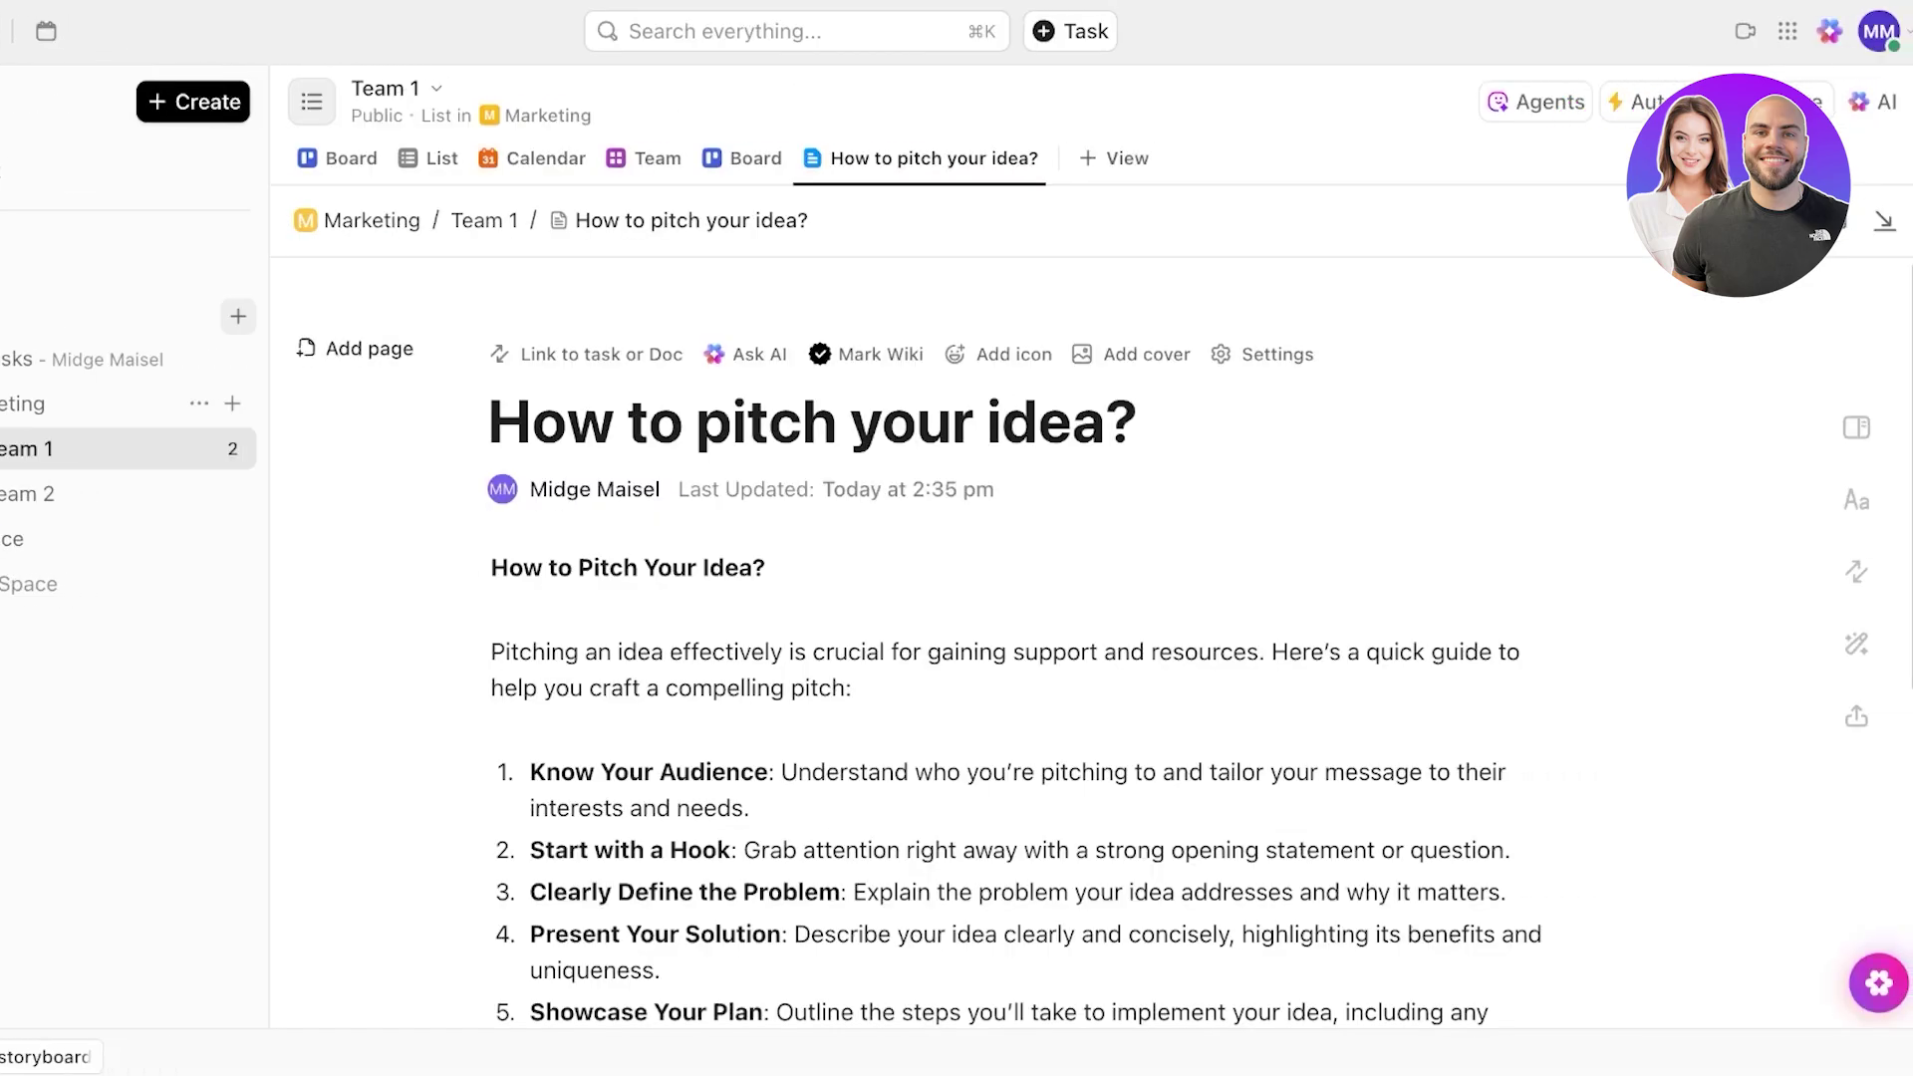
click(1535, 101)
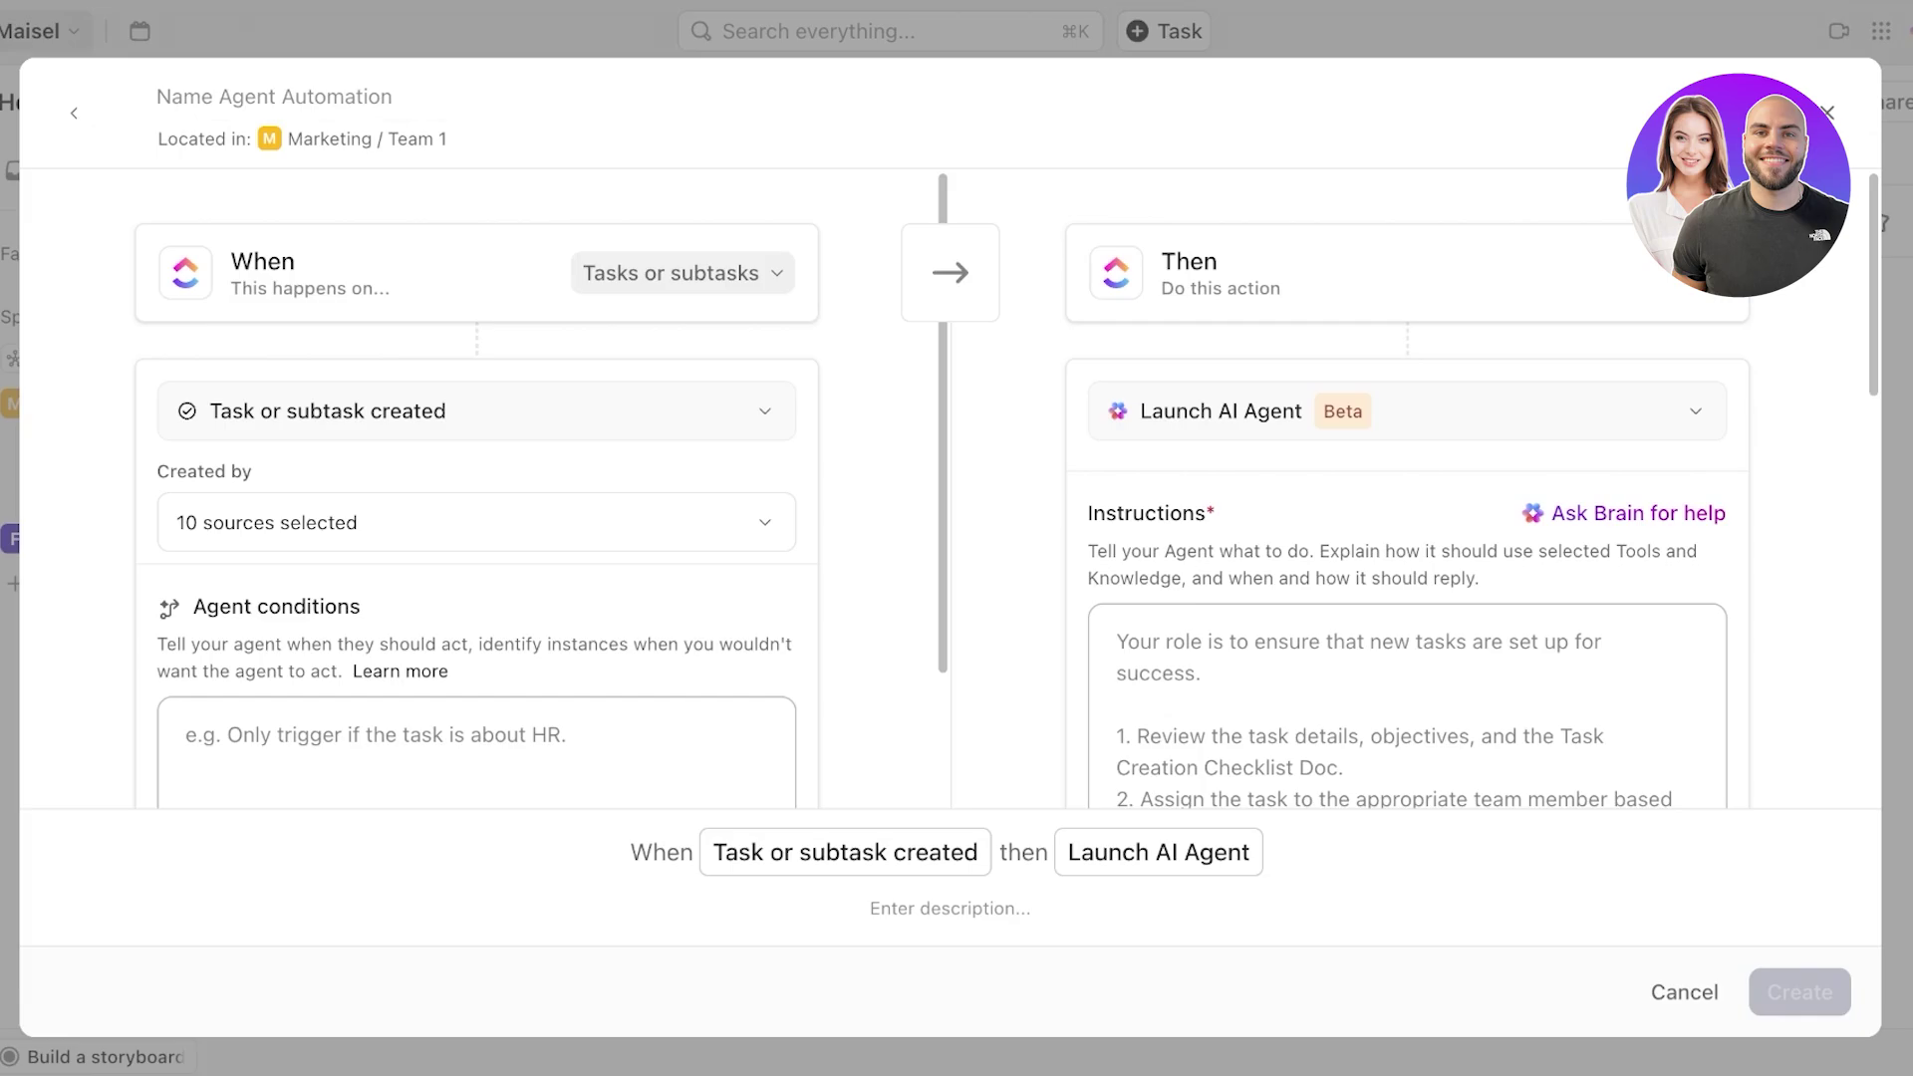
- Set the agent's trigger to fire on tasks when a task is linked
click(682, 273)
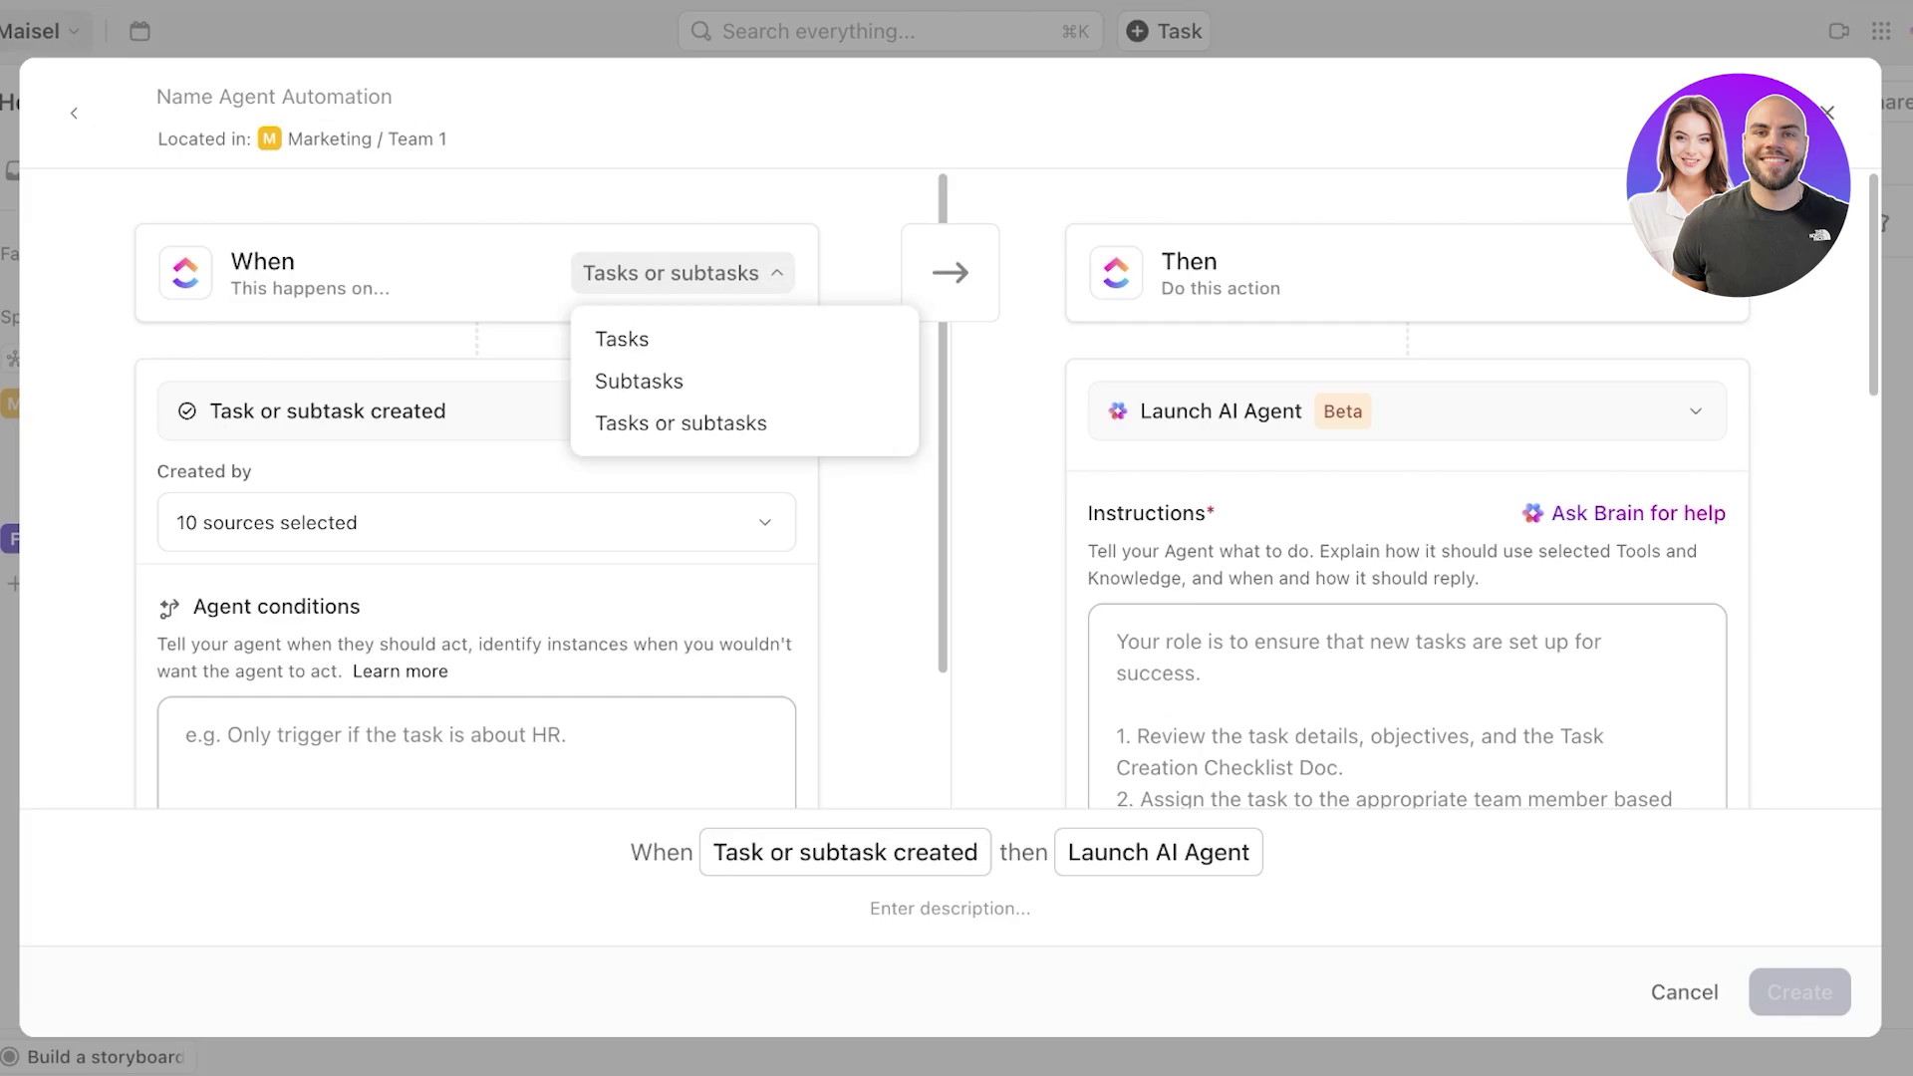
click(624, 339)
click(476, 410)
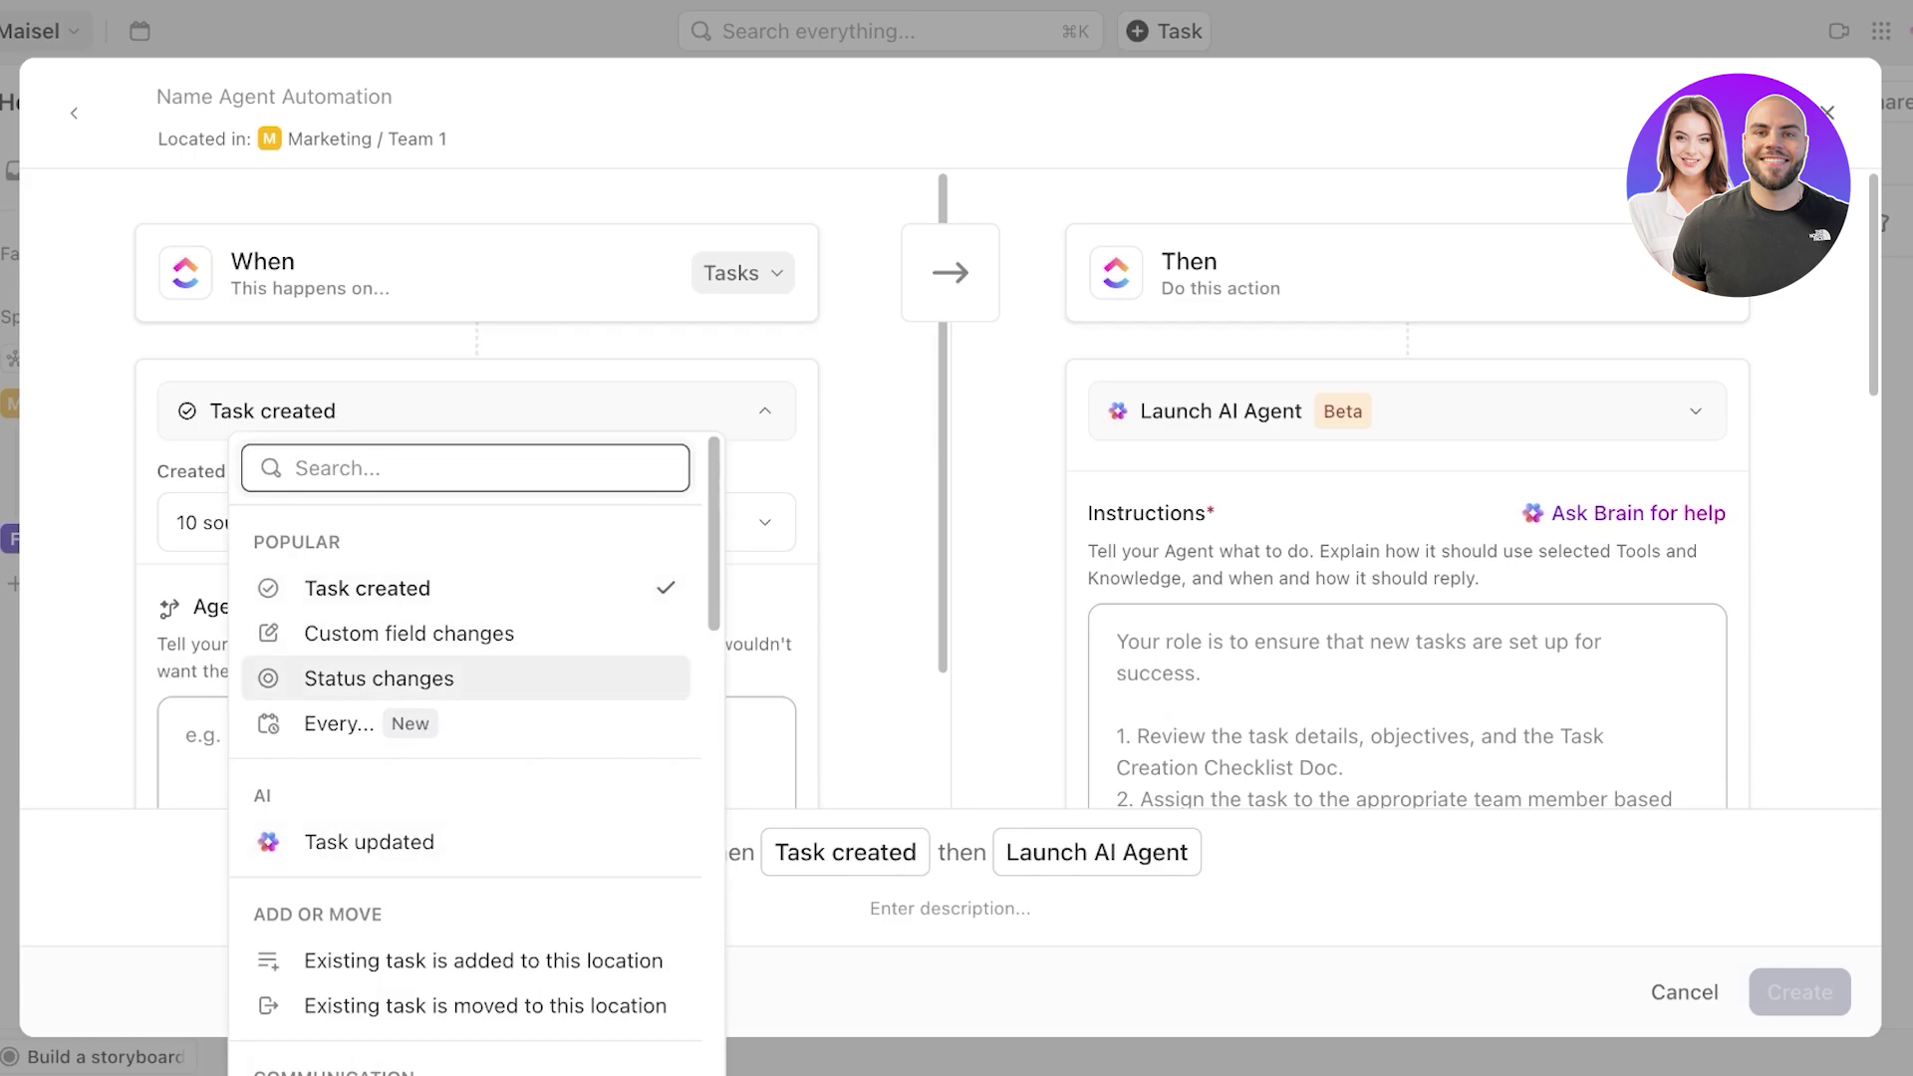
scroll(466, 805, down, 10)
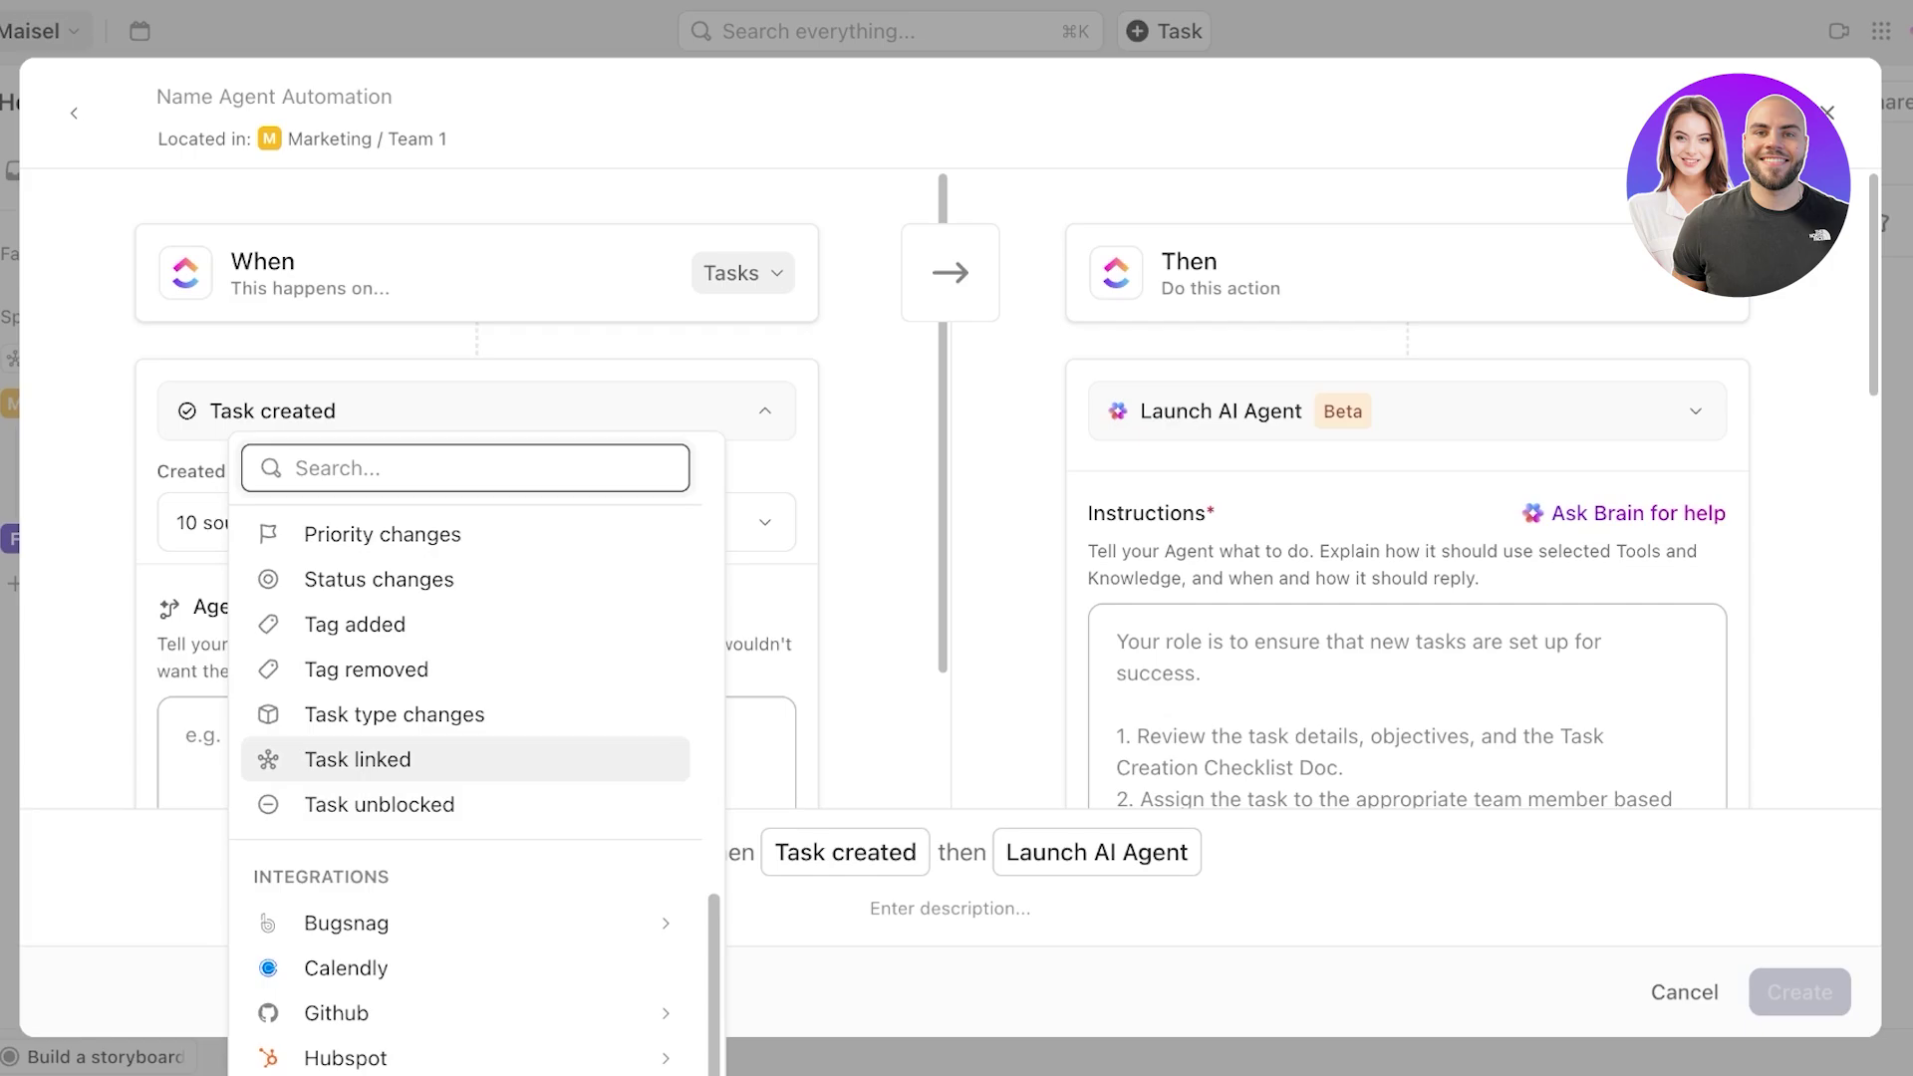
click(465, 759)
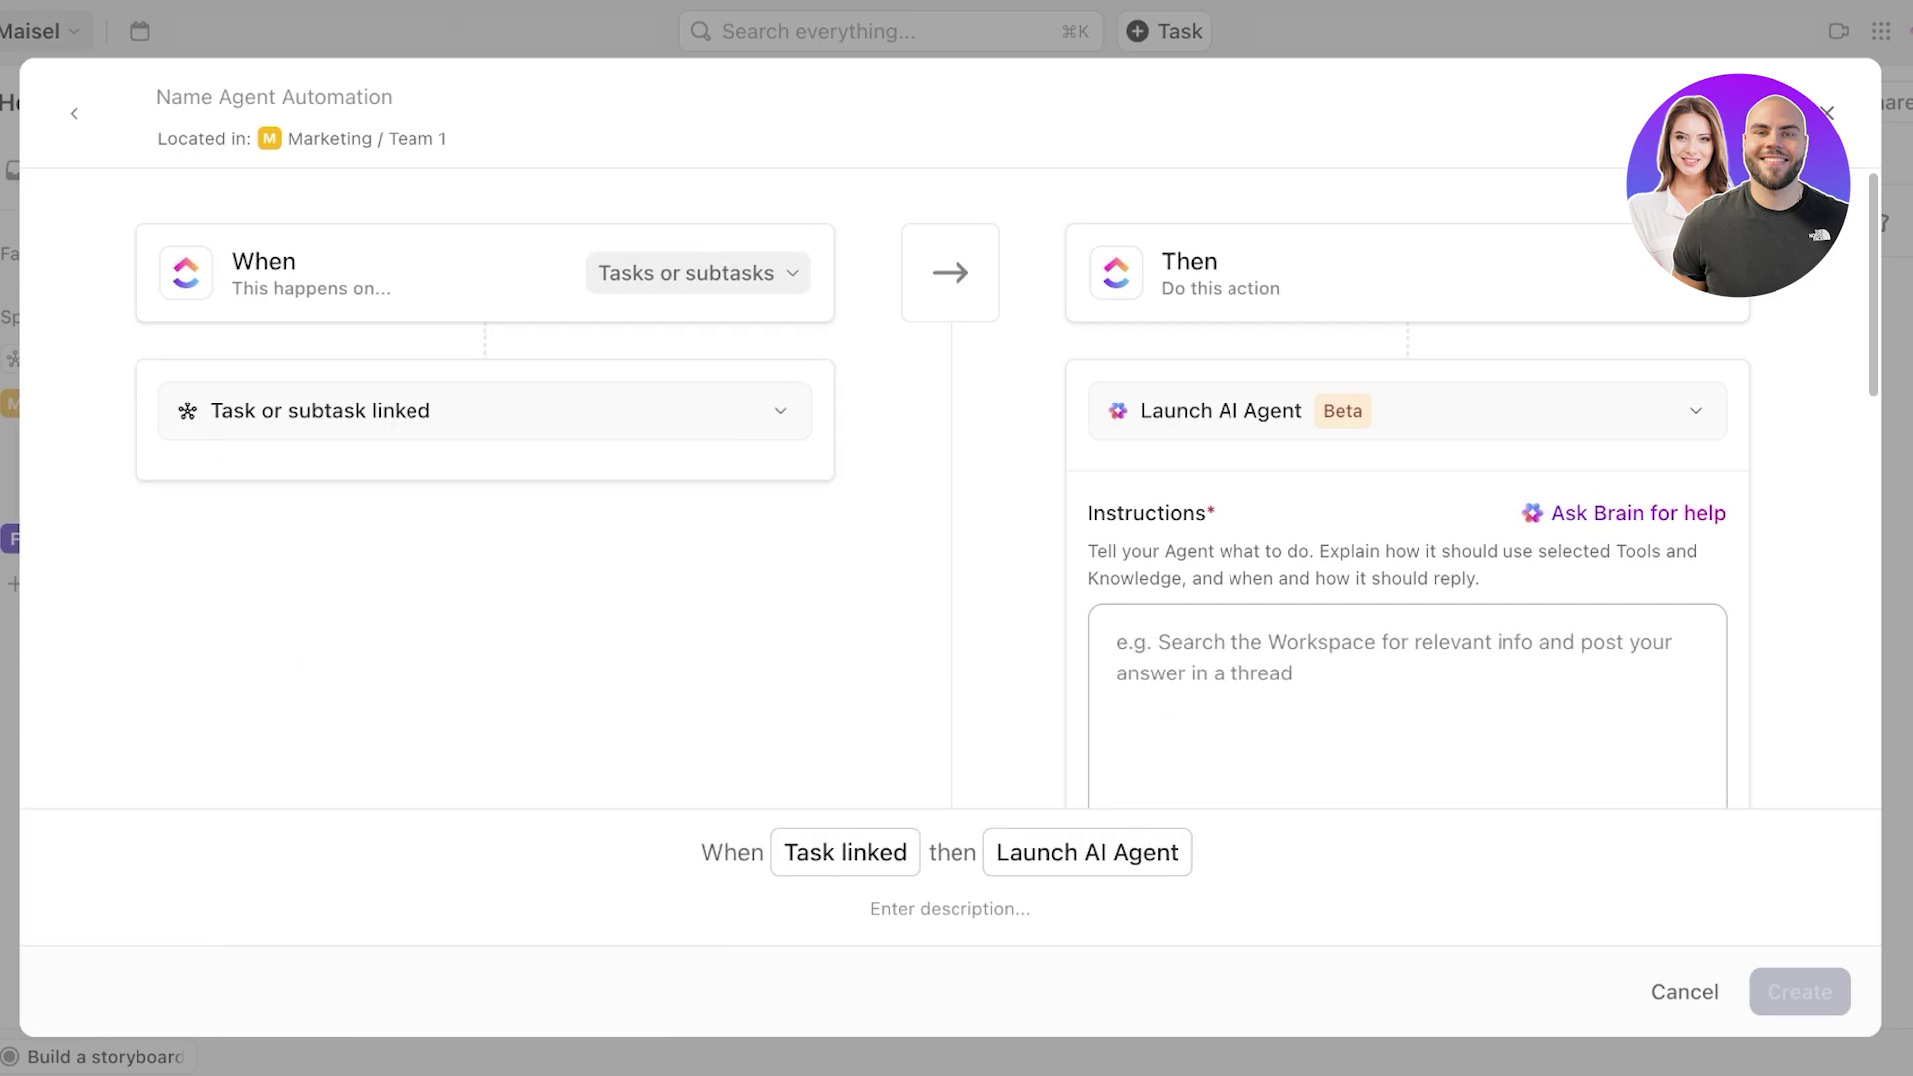
scroll(1407, 498, down, 1)
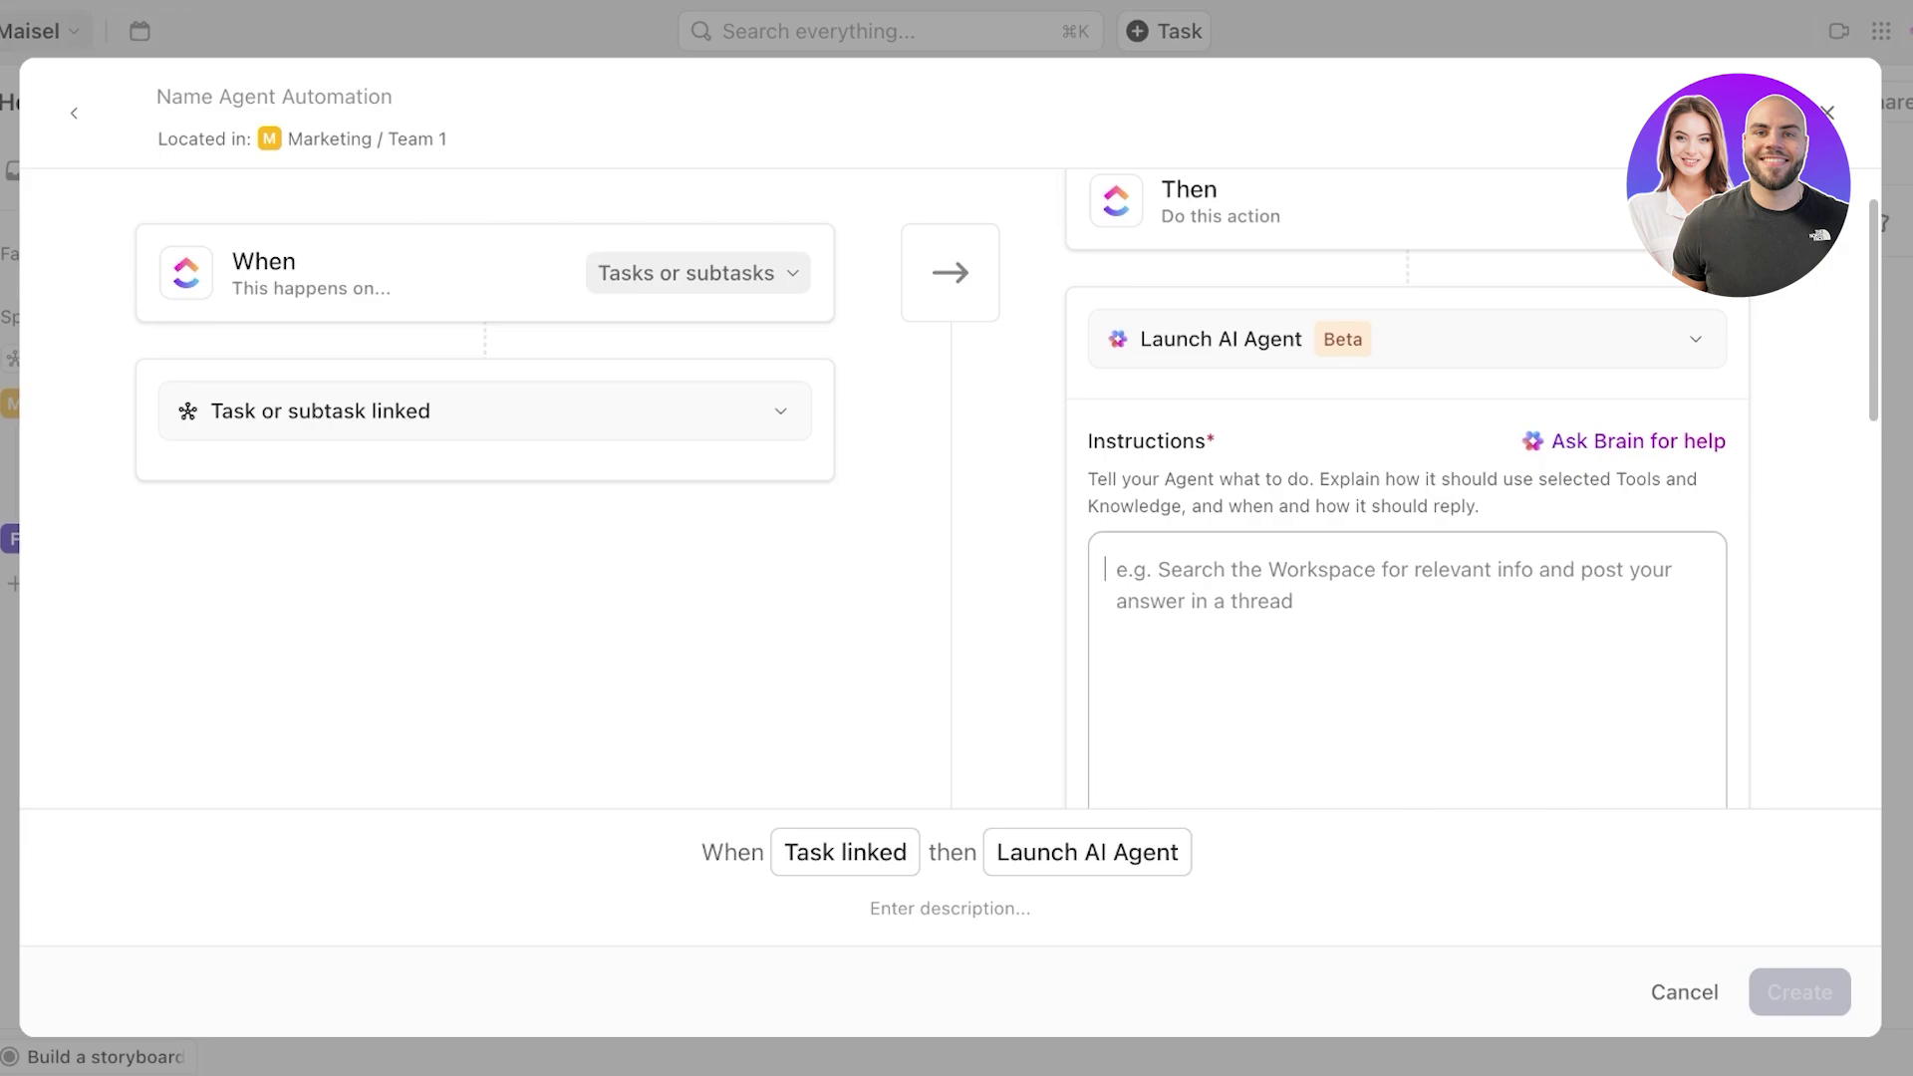
- Enter the instructions 'Notify the blocked task owner' and create Agent 1
text(Notify the te)
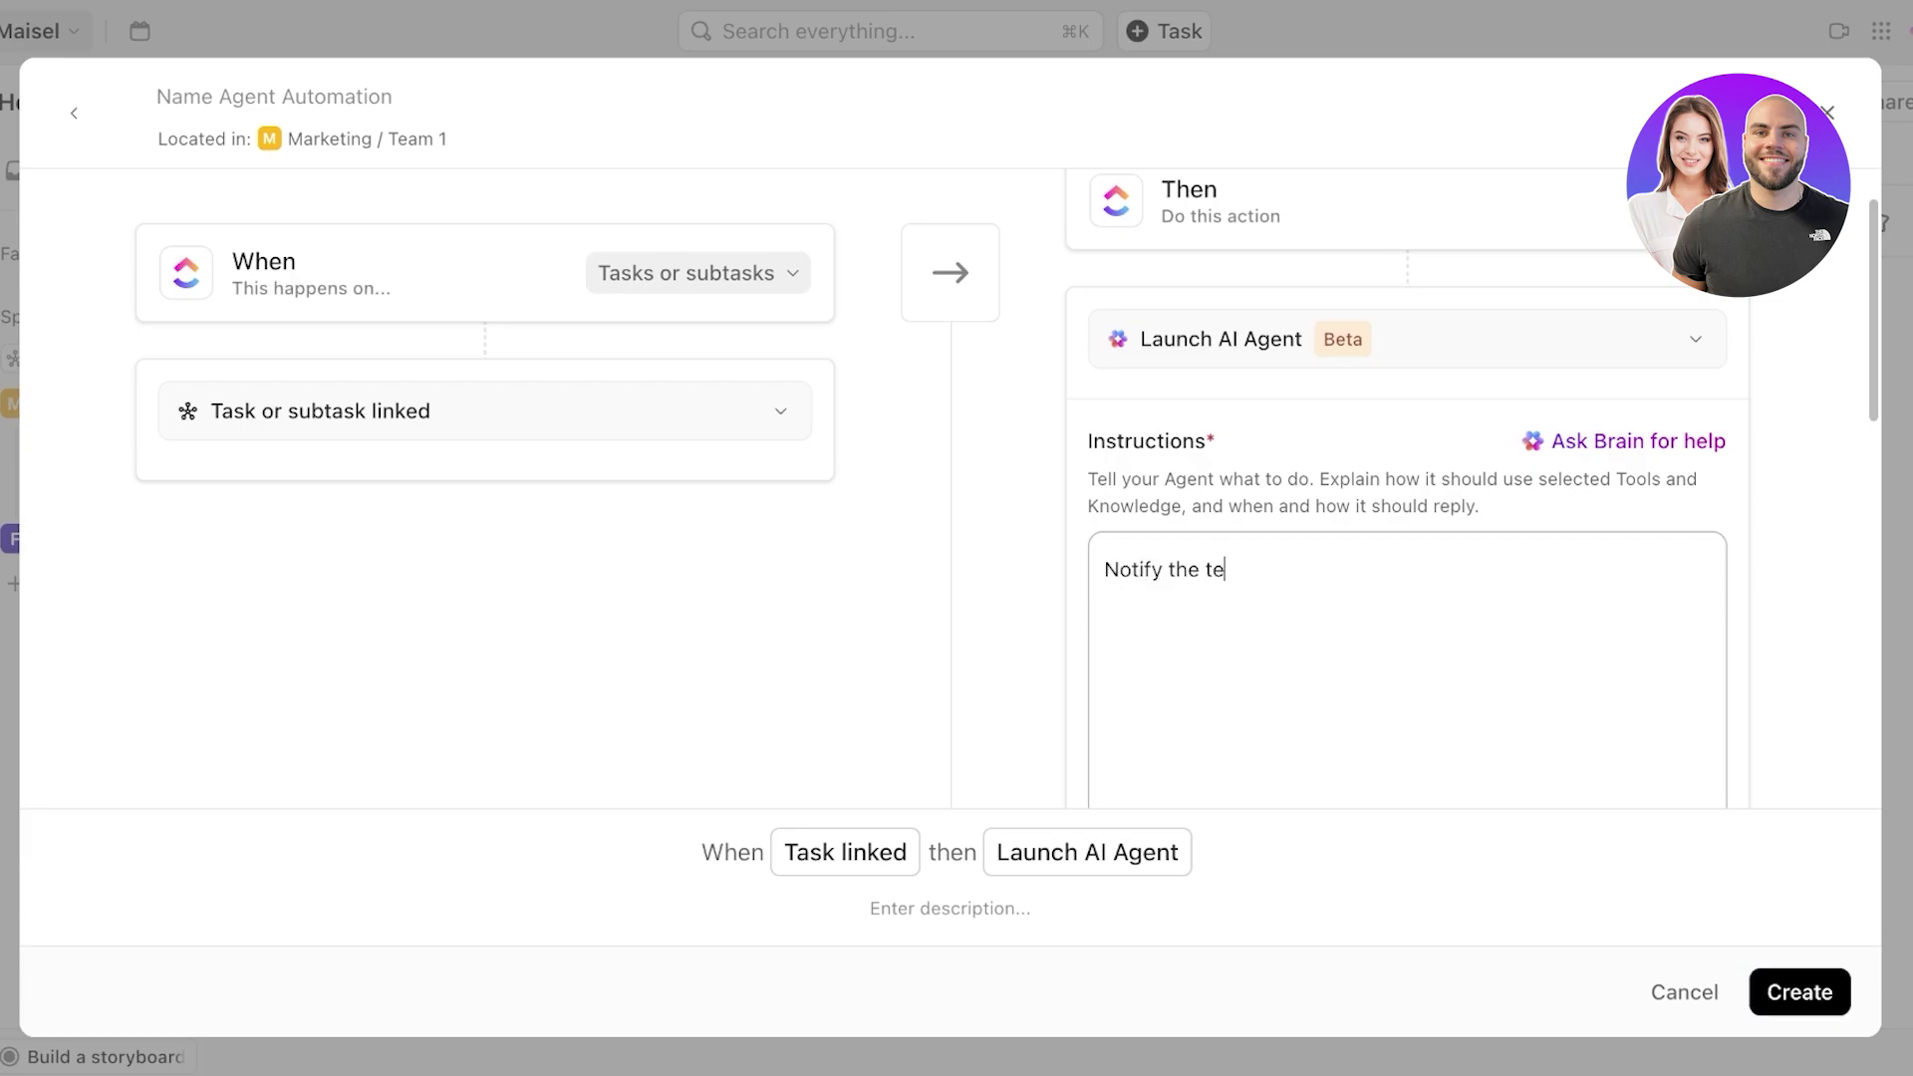
key(BackSpace)
text(the)
text(blocked task owner)
scroll(1407, 499, down, 5)
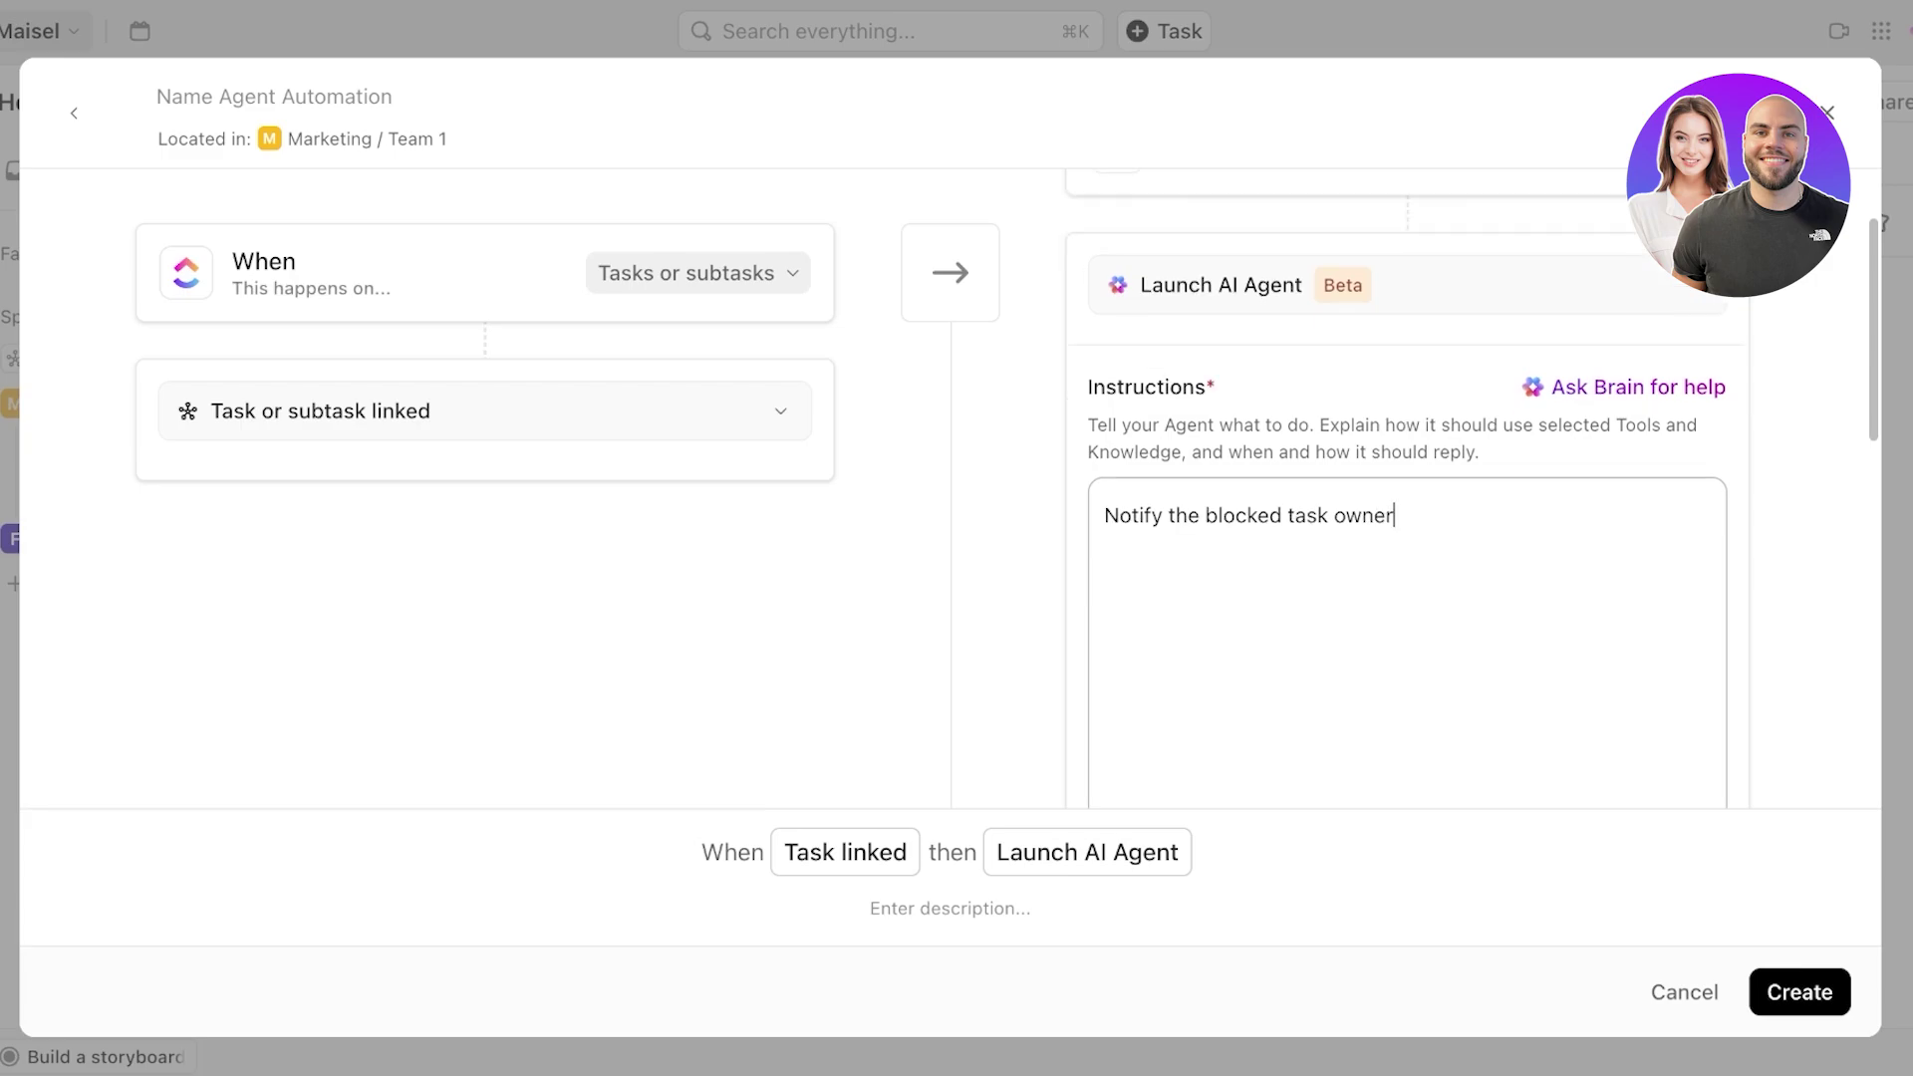
scroll(1408, 498, down, 2)
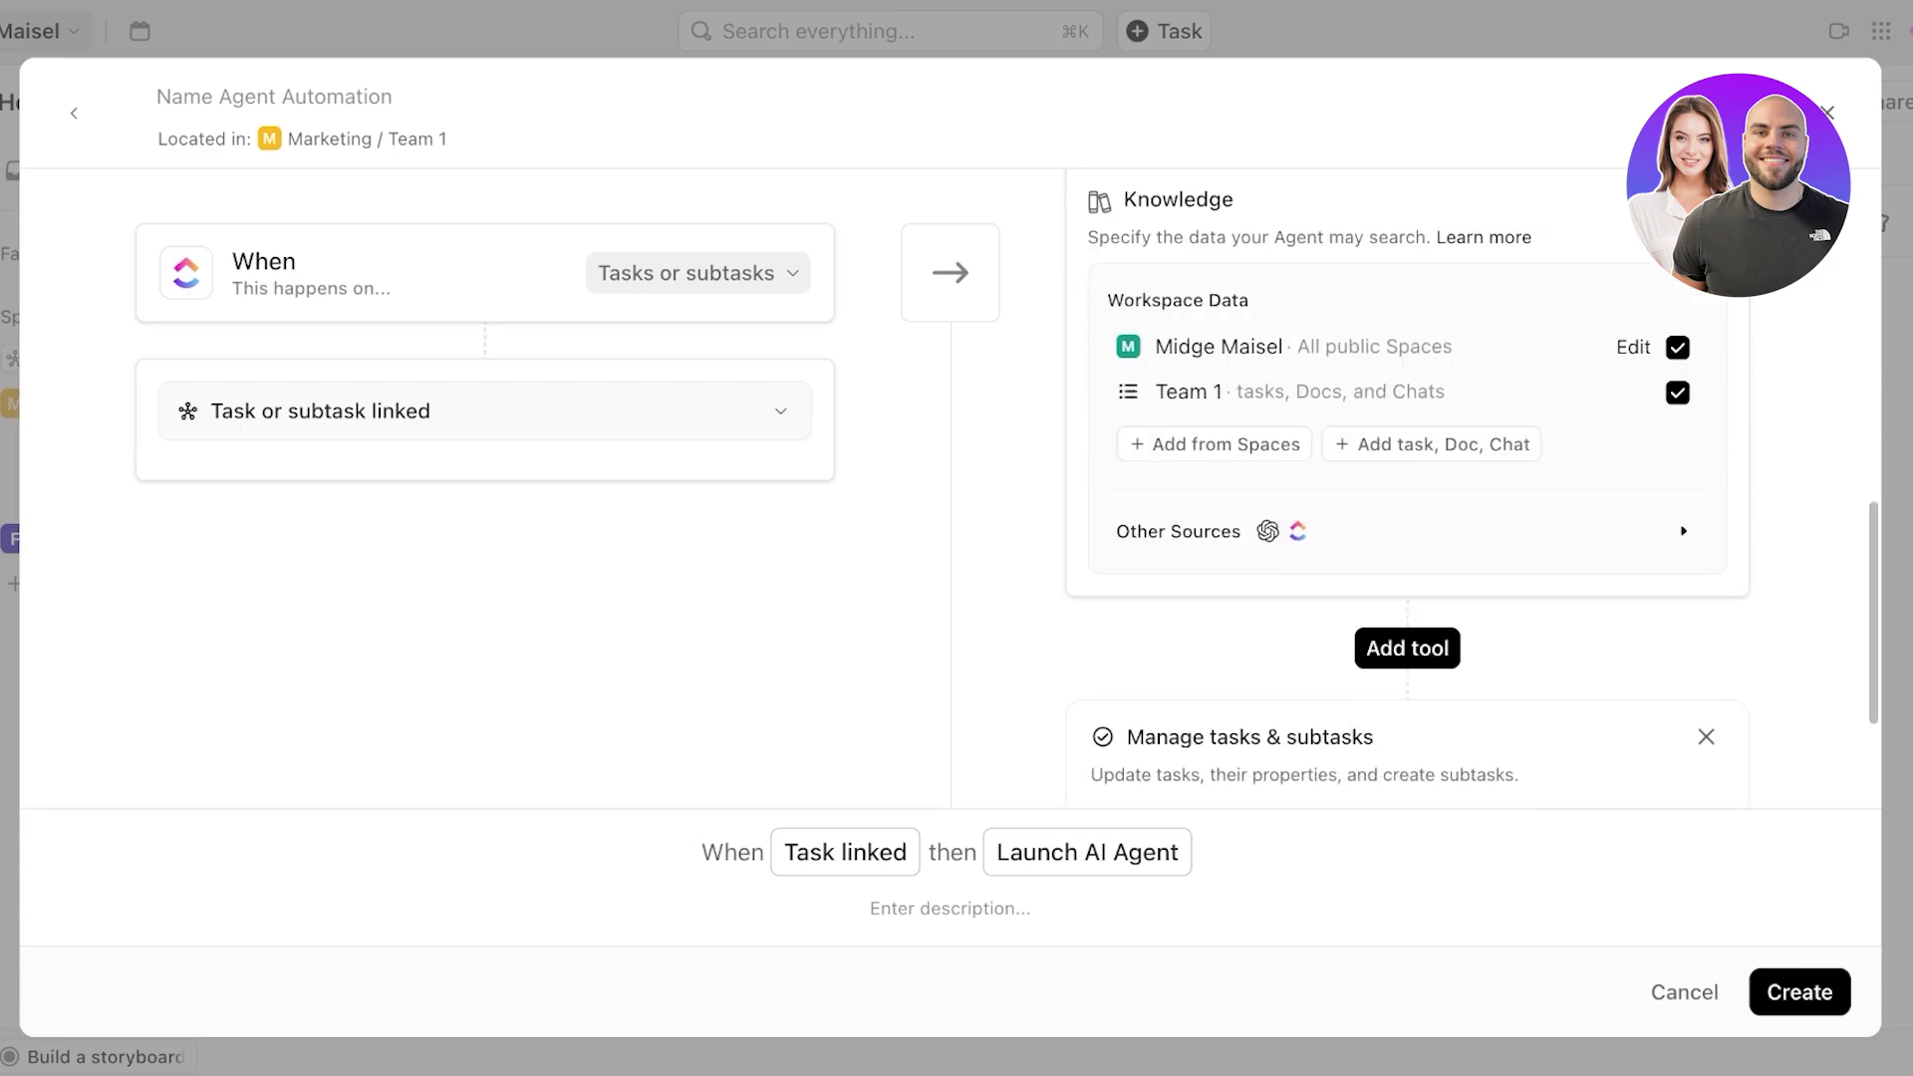
drag(1130, 238, 1345, 237)
scroll(1407, 499, down, 3)
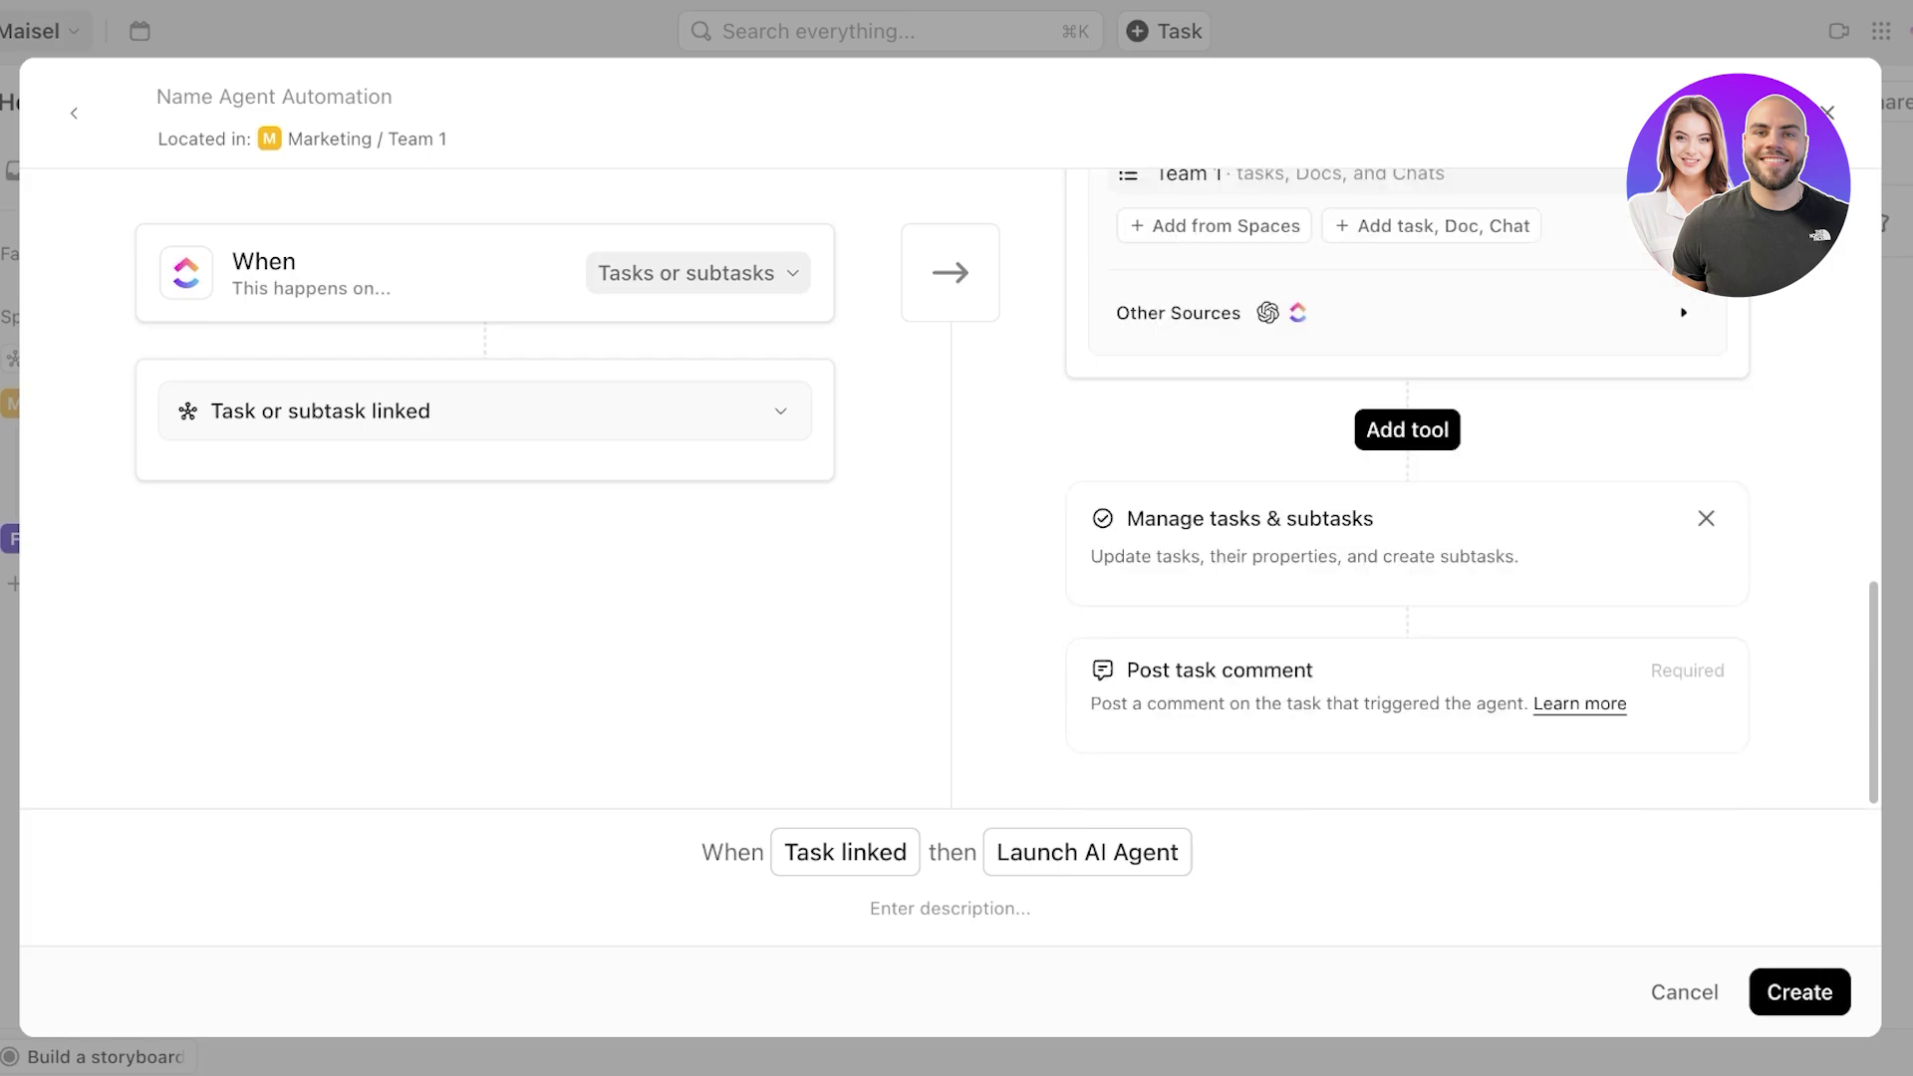
scroll(1408, 498, up, 2)
scroll(1408, 498, down, 2)
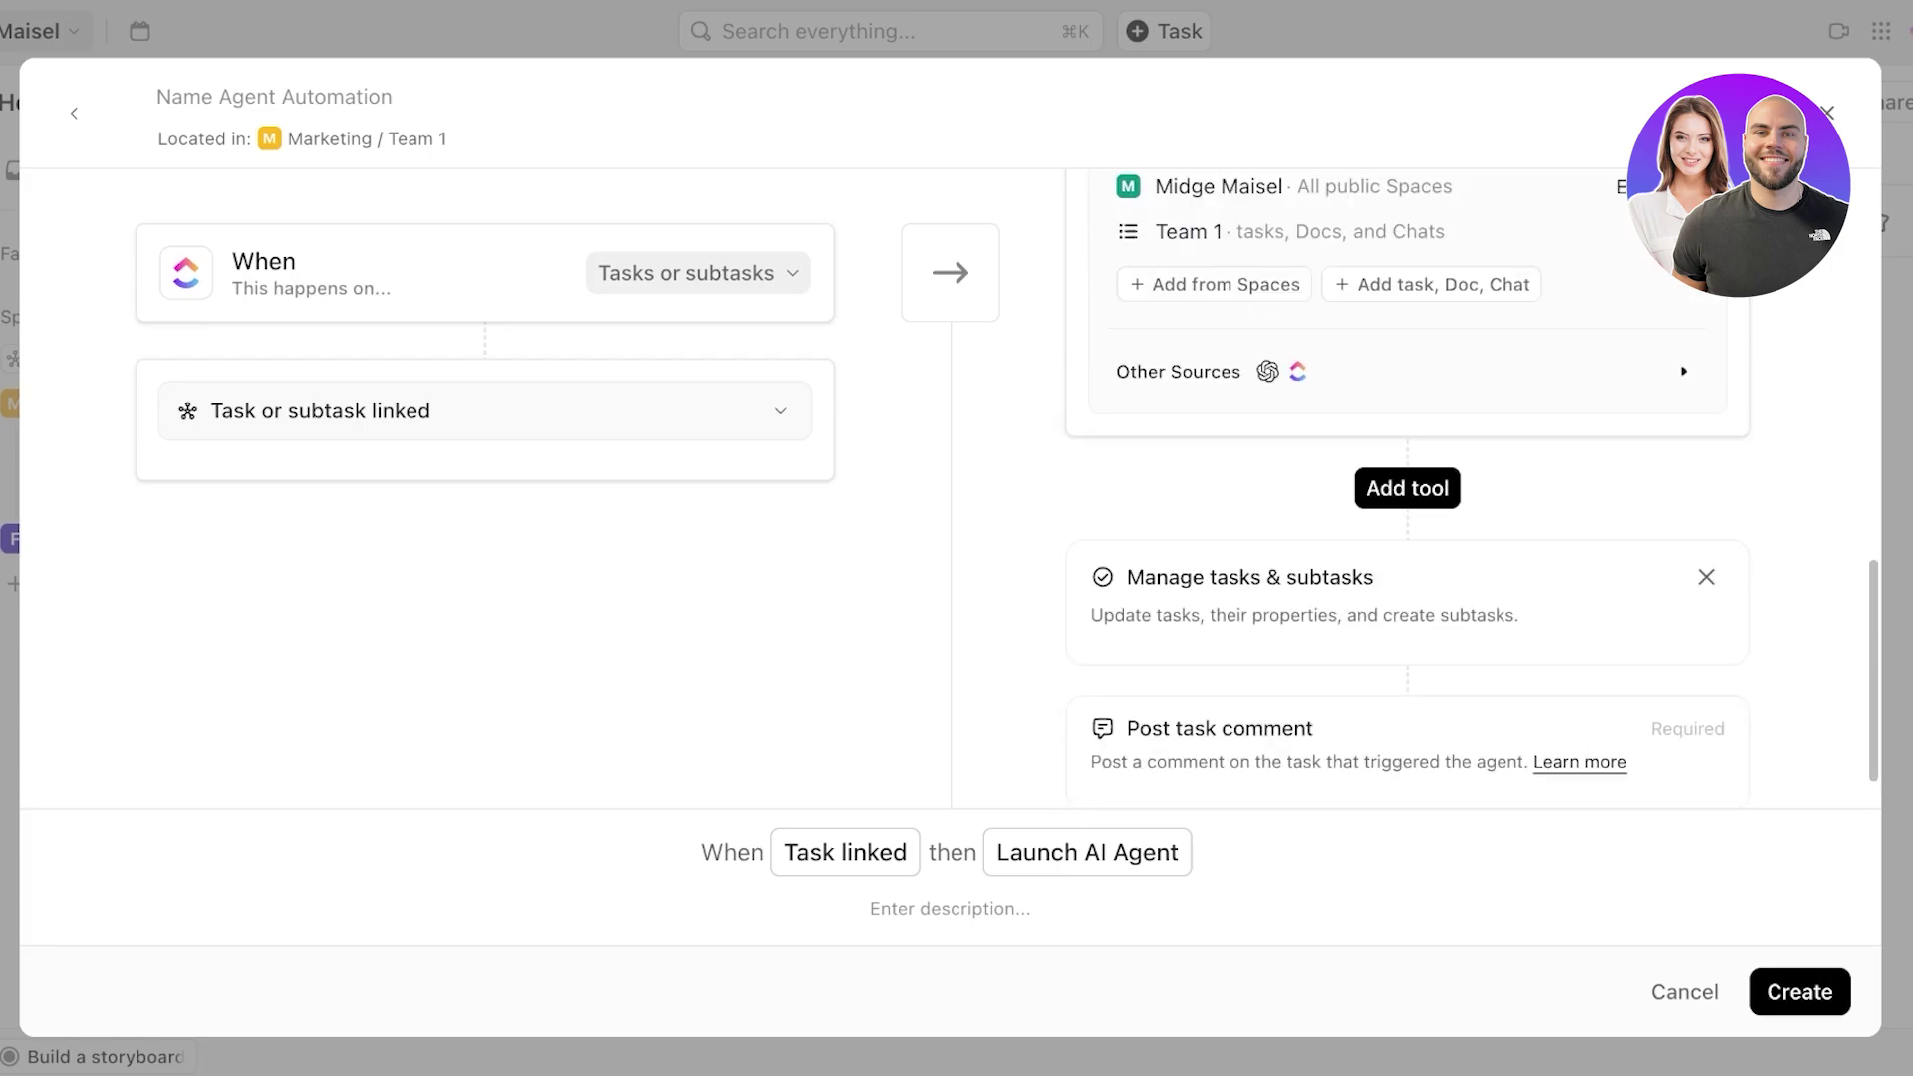
click(1799, 992)
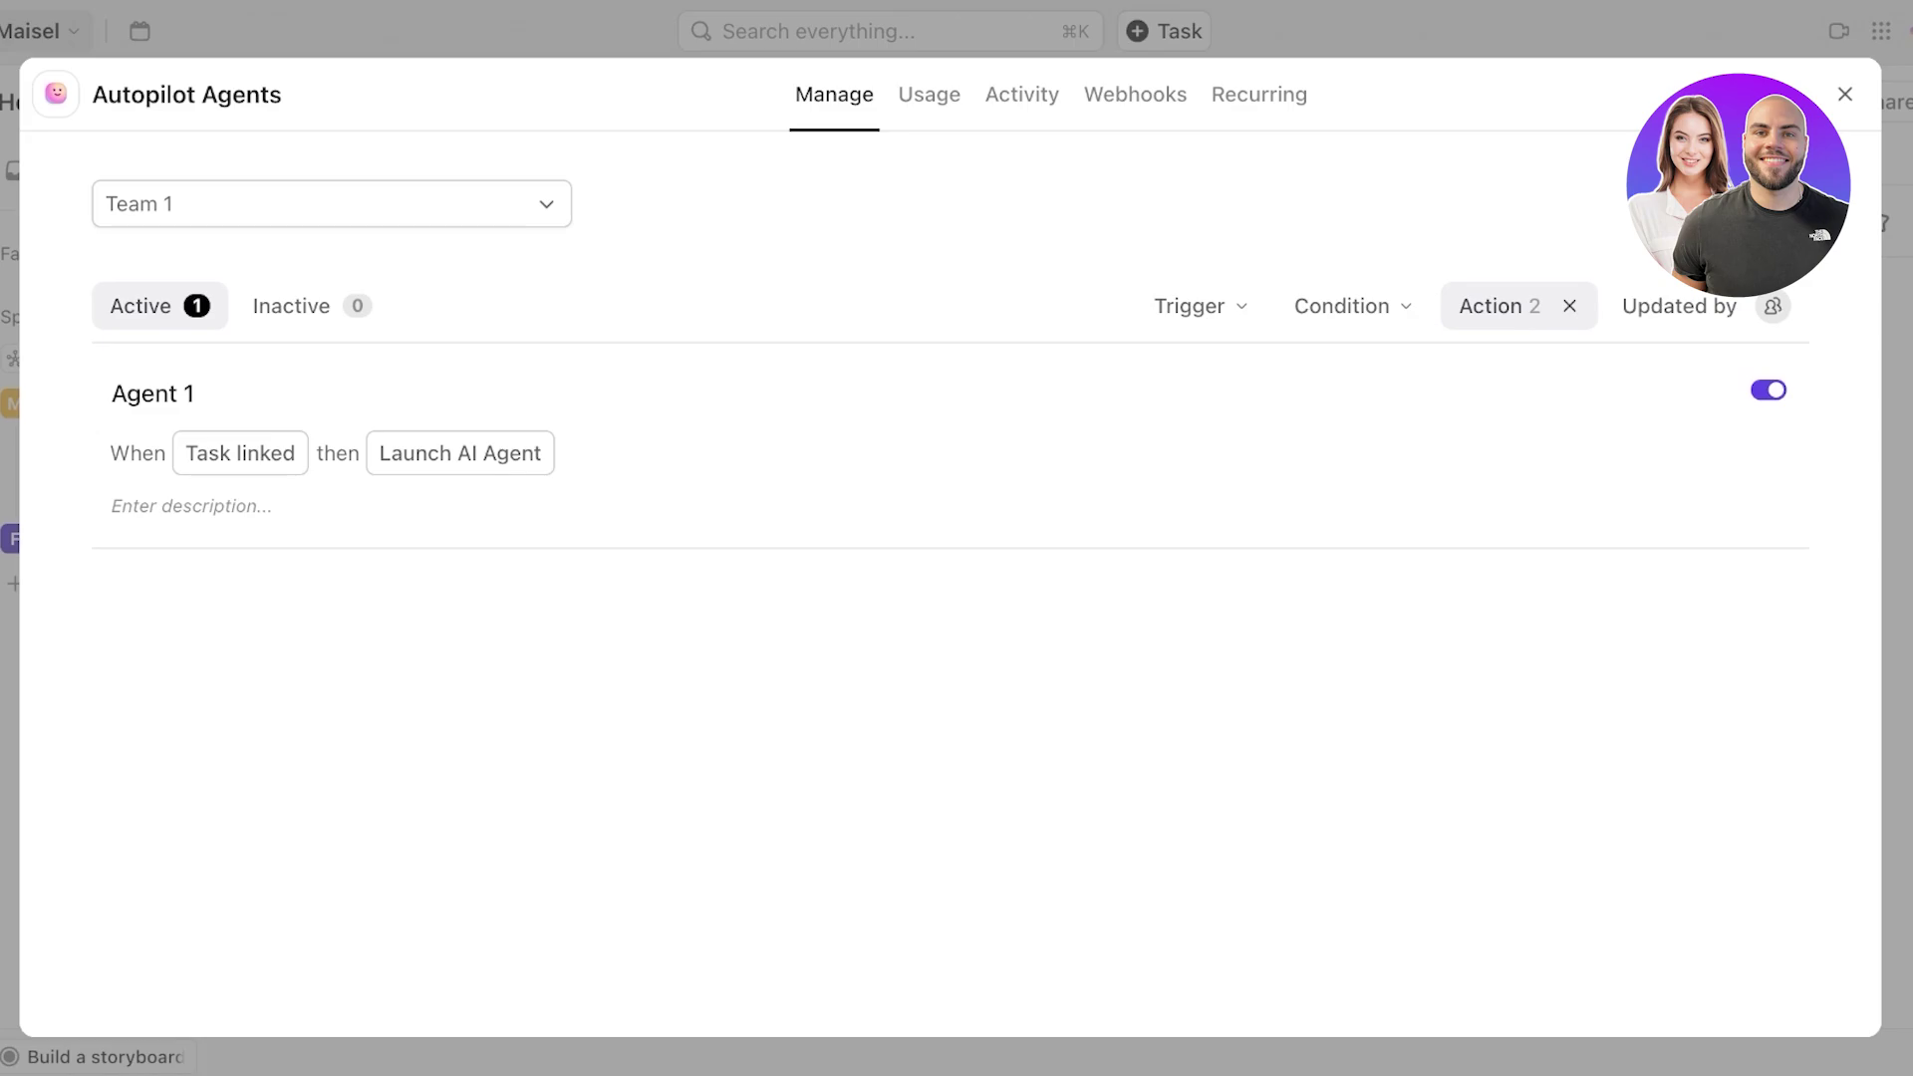
- Close Autopilot Agents and show Team 1's AI Fields panel with Sentiment, Summary and Translation
click(1846, 94)
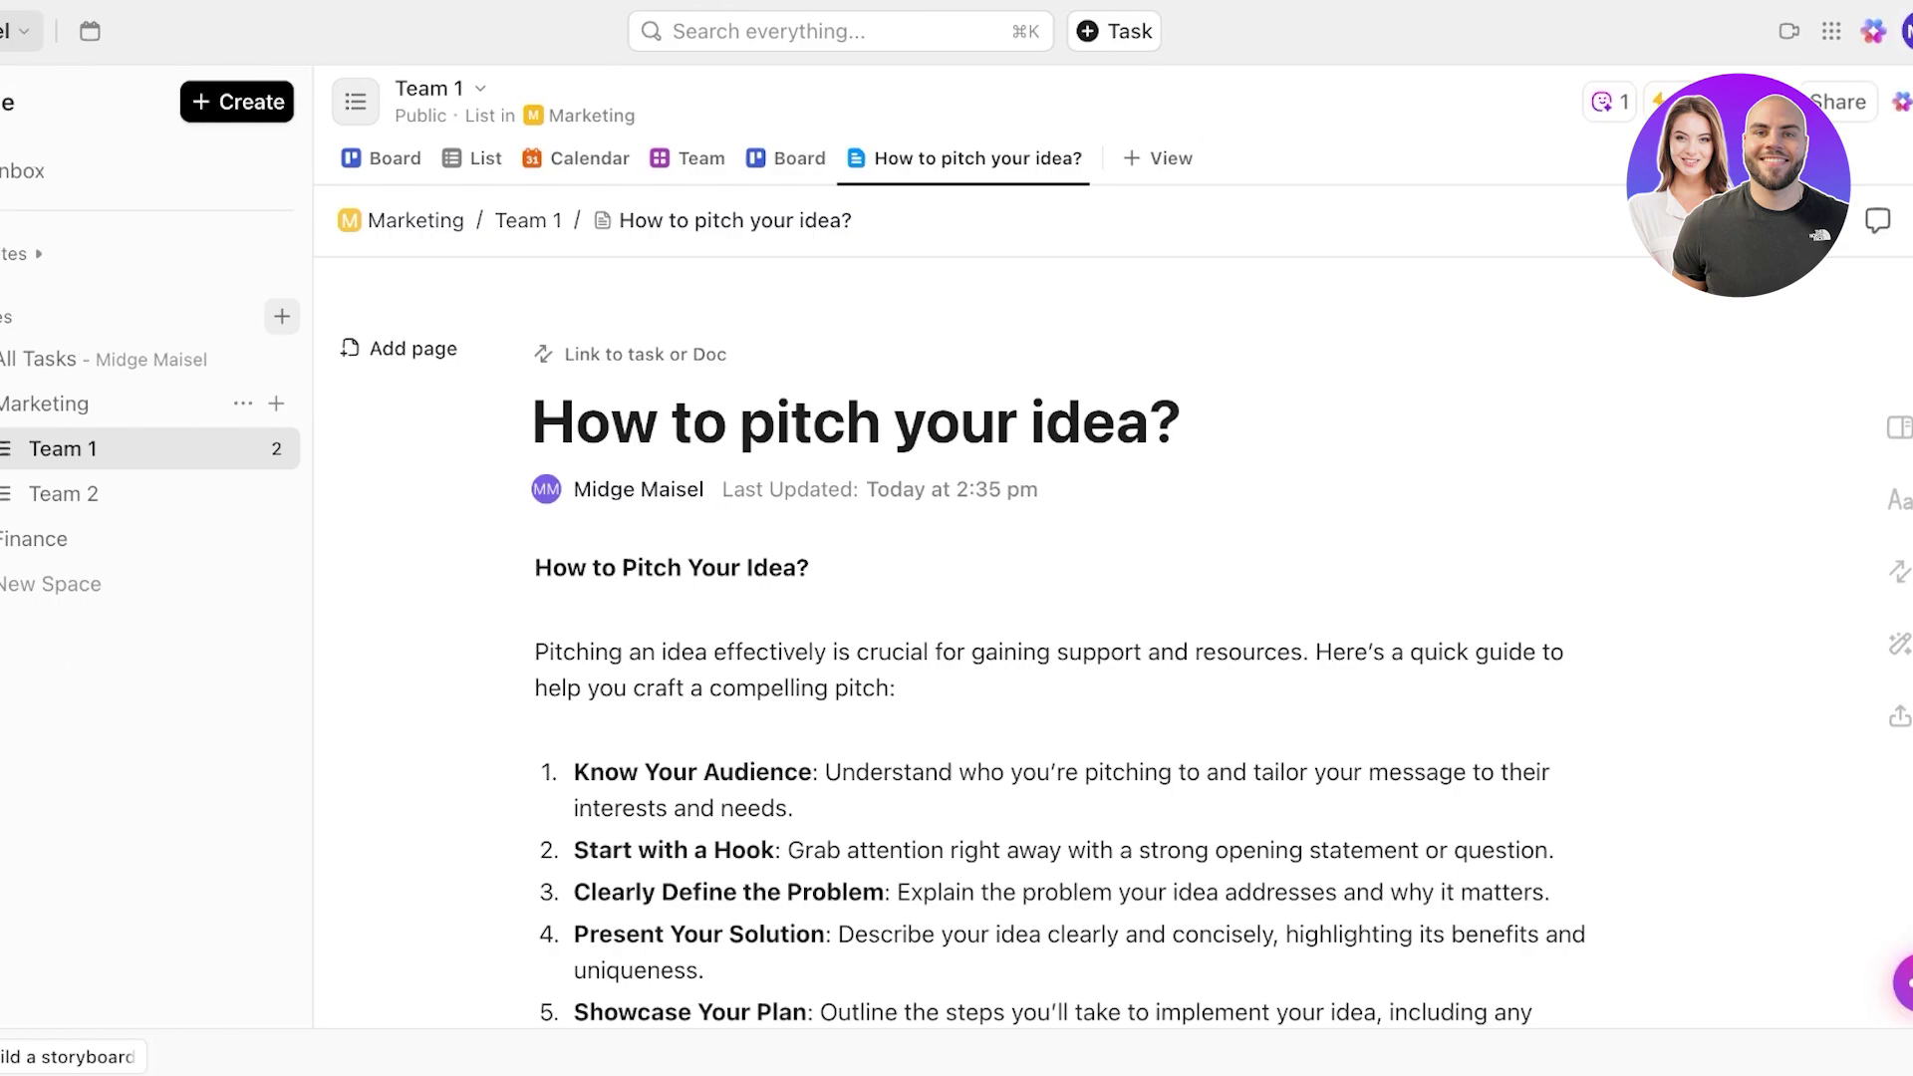
click(1777, 101)
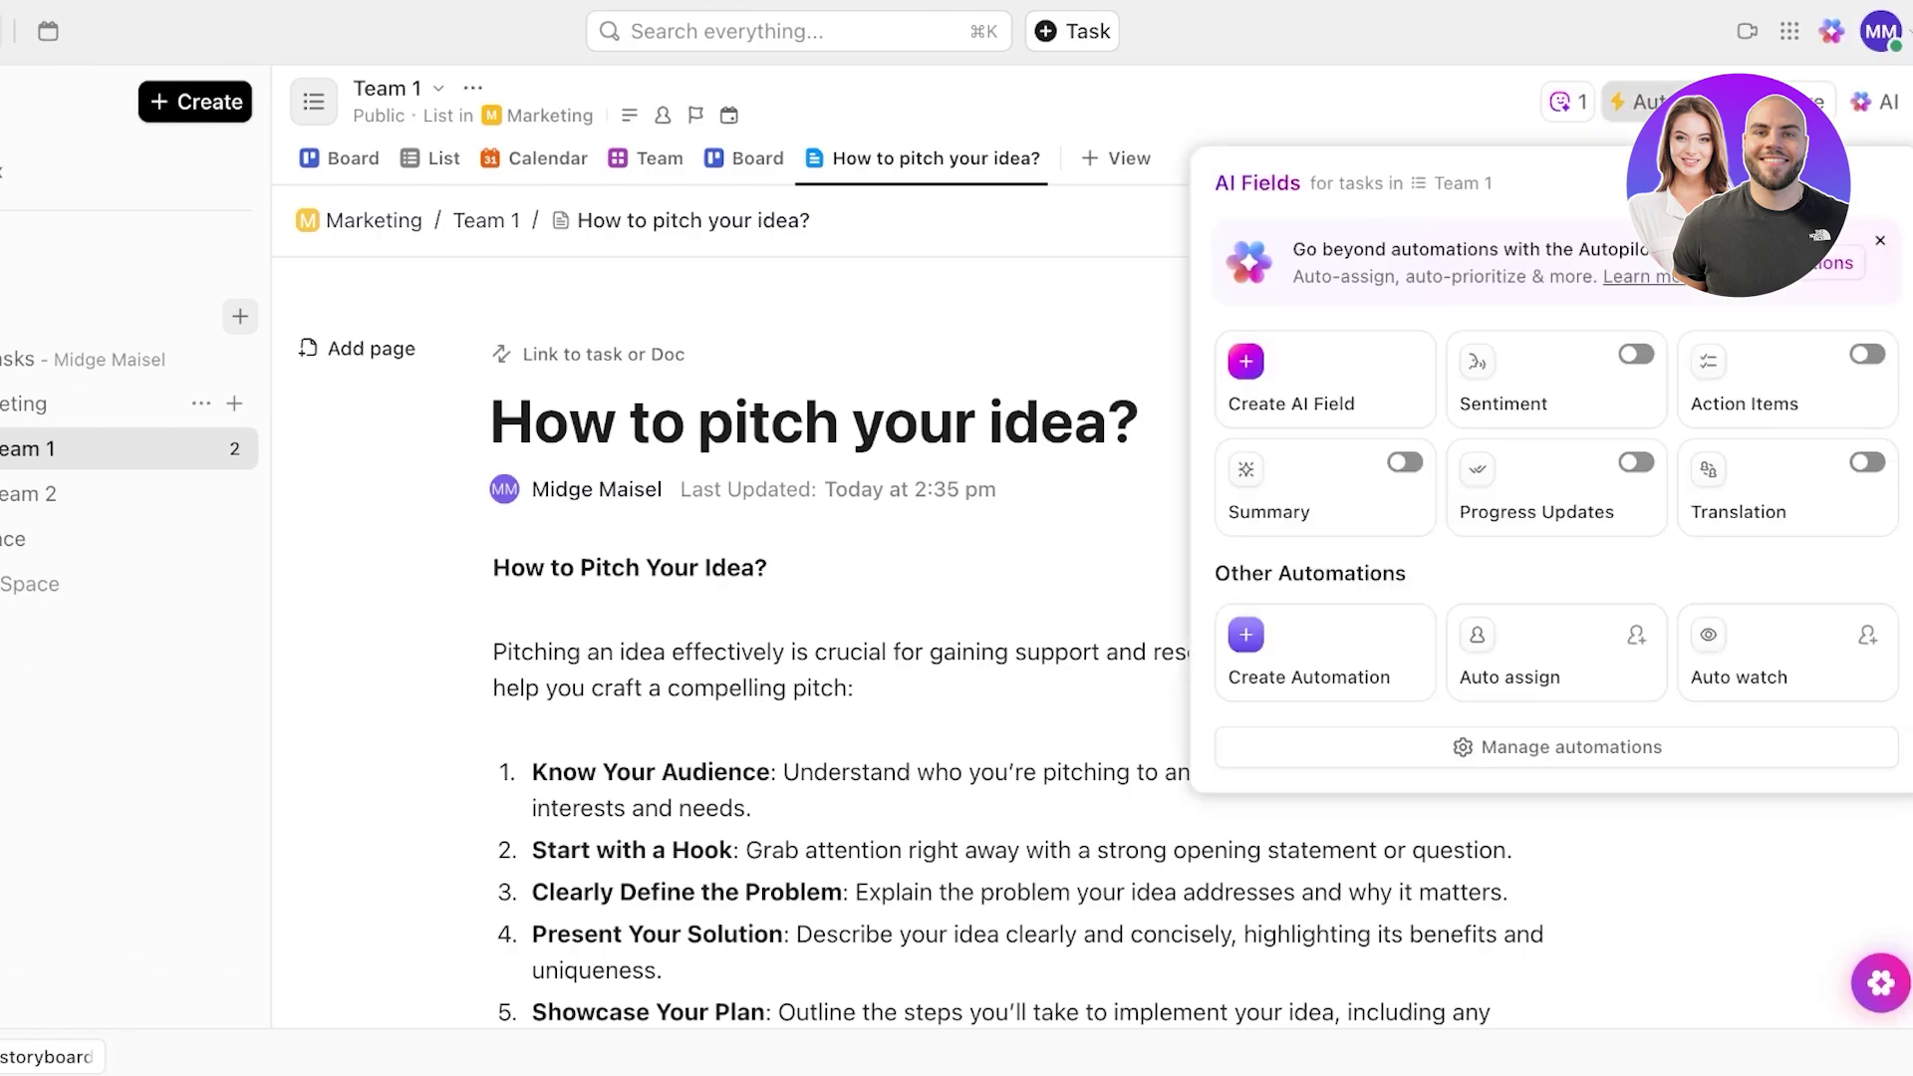
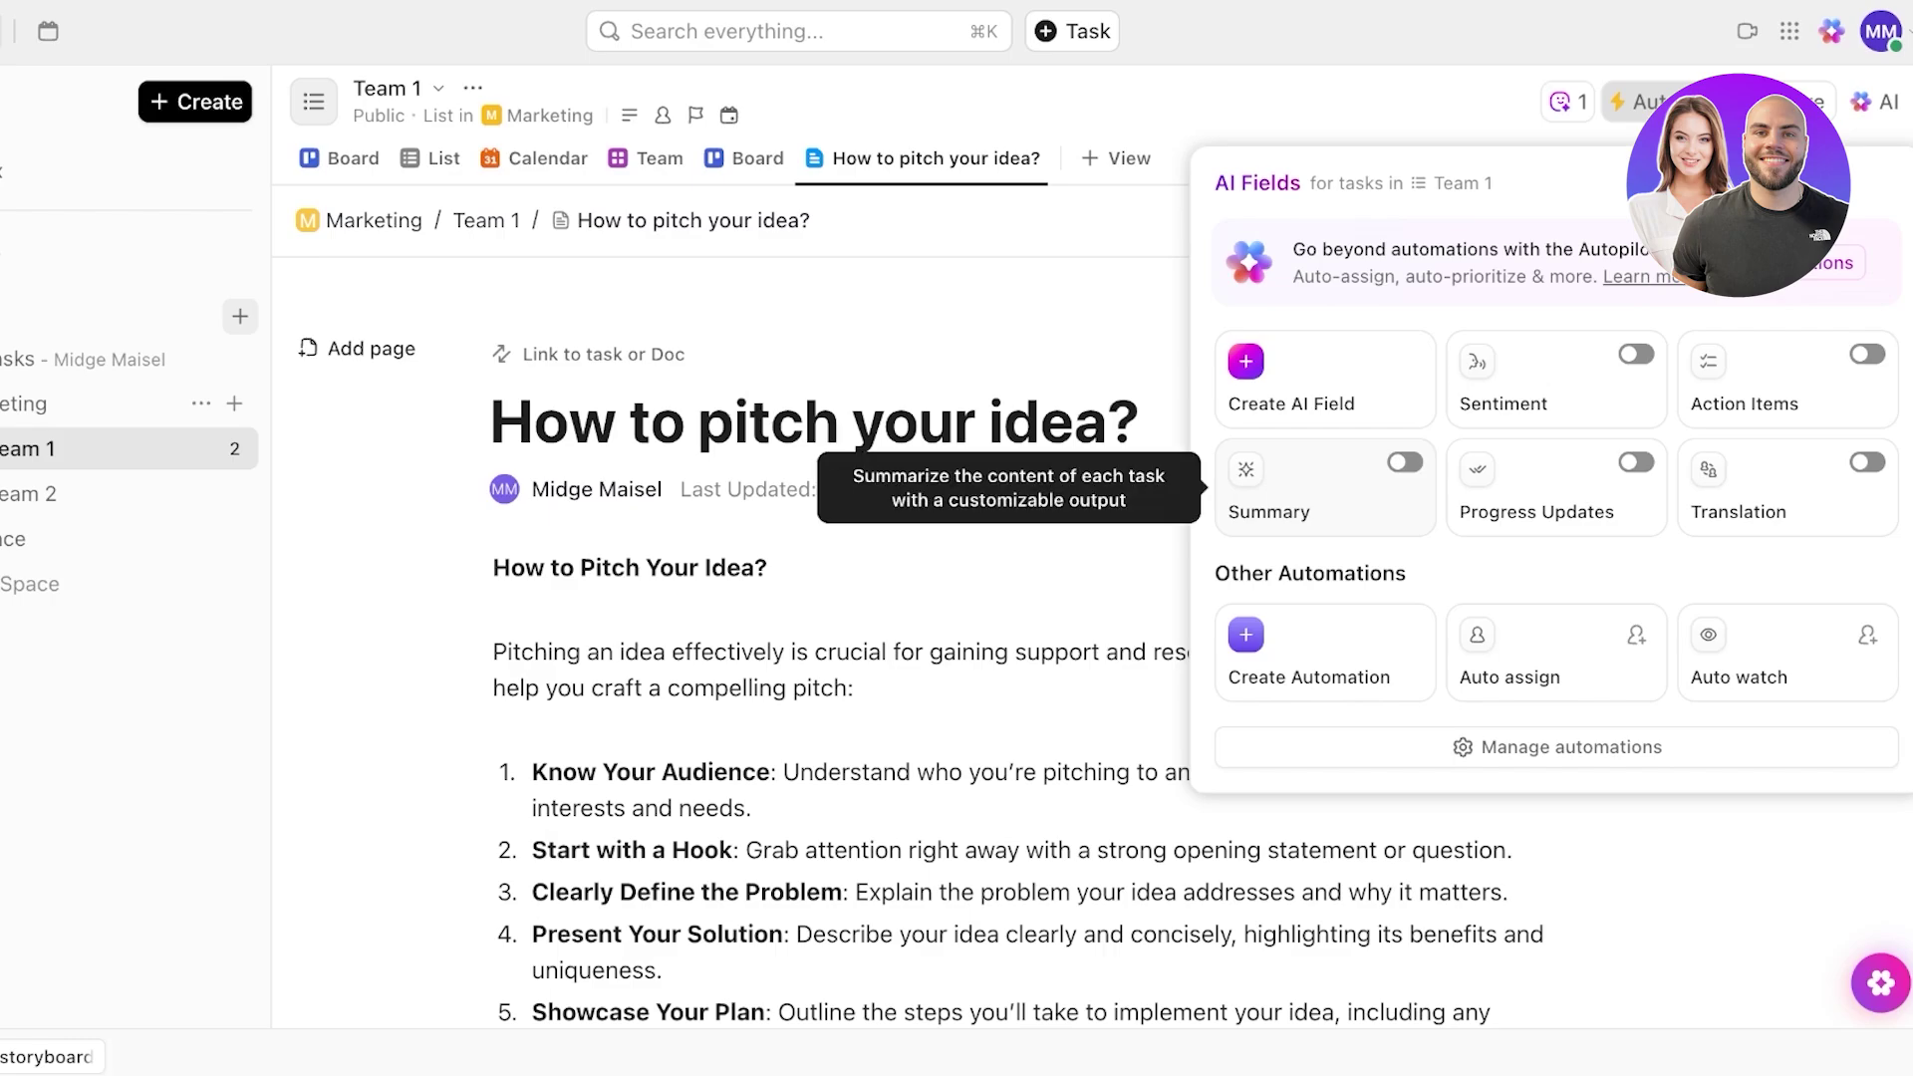
- Open the ClickUp Brain side panel next to the 'How to pitch your idea?' doc
click(1875, 102)
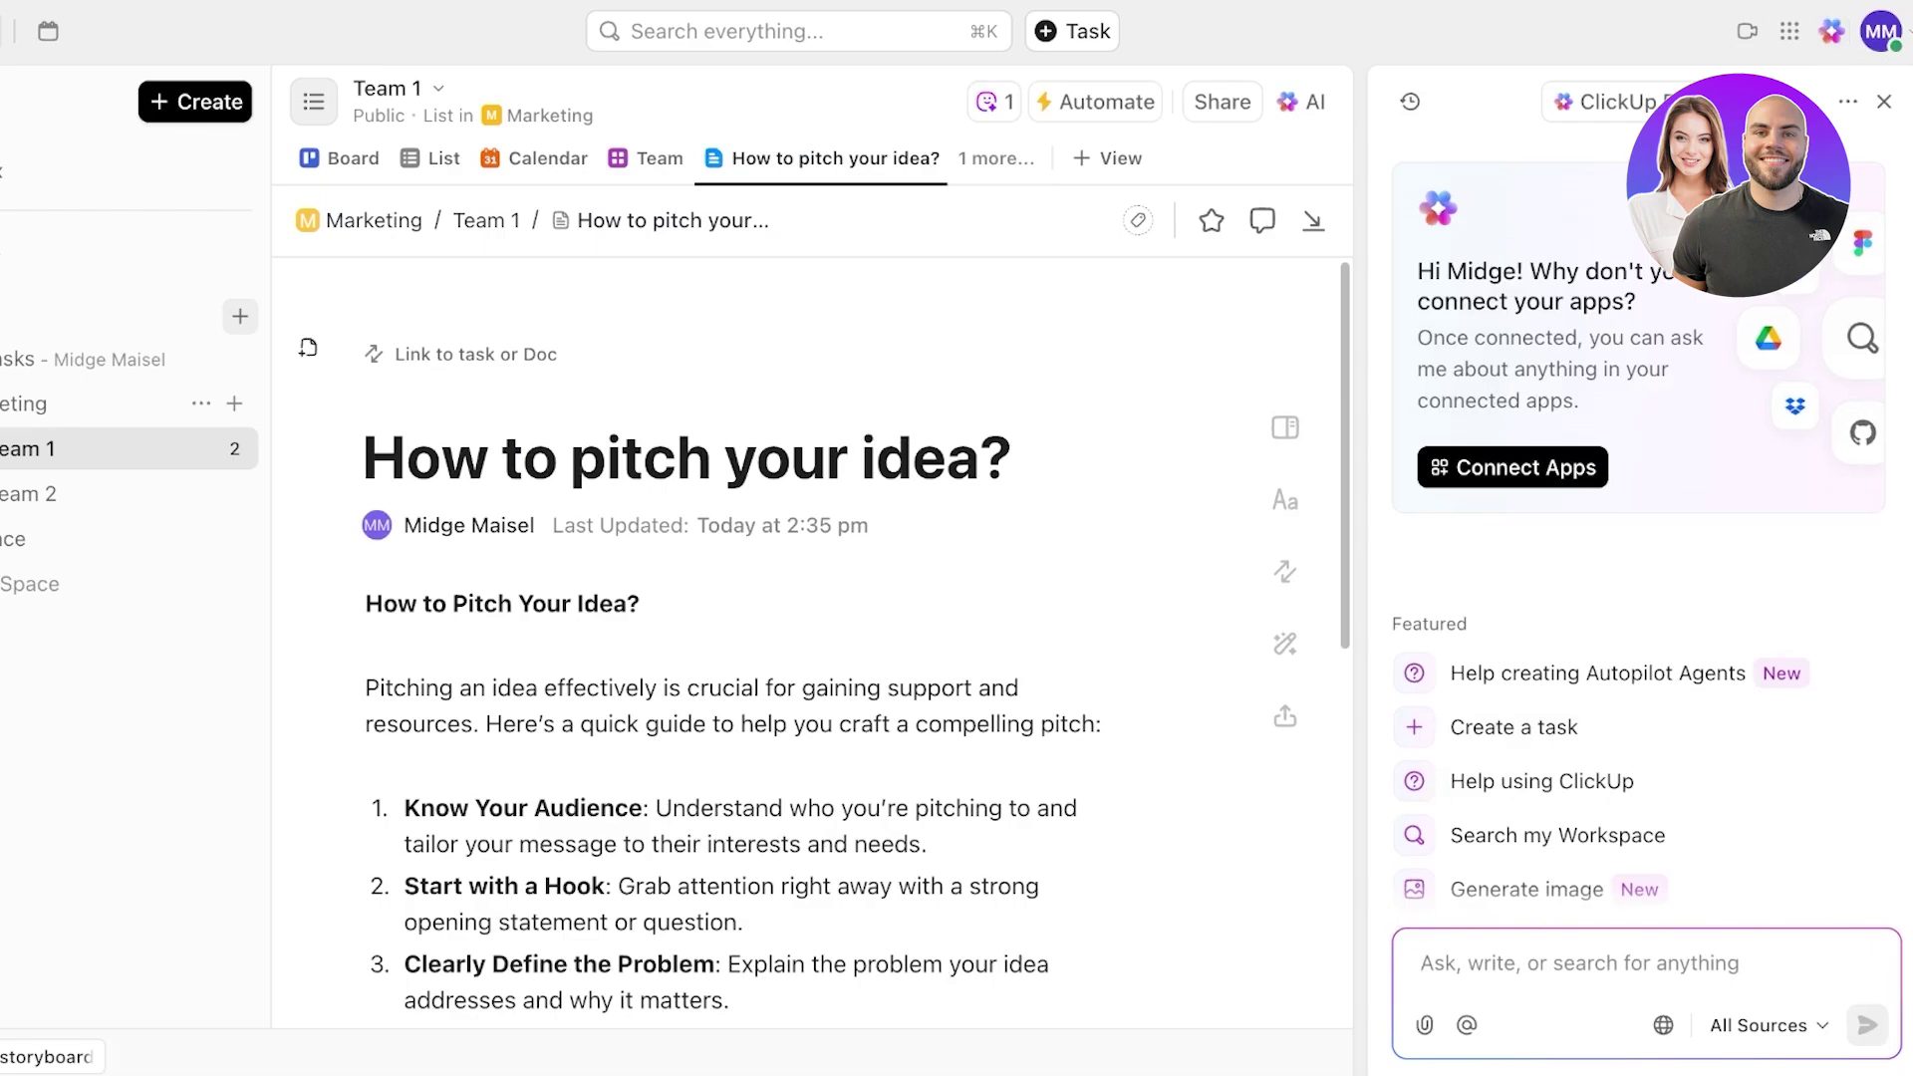
- Browse the AI panel's suggestions, close the assistant, and go to the Calendar page
scroll(1640, 558, down, 7)
scroll(1639, 558, up, 4)
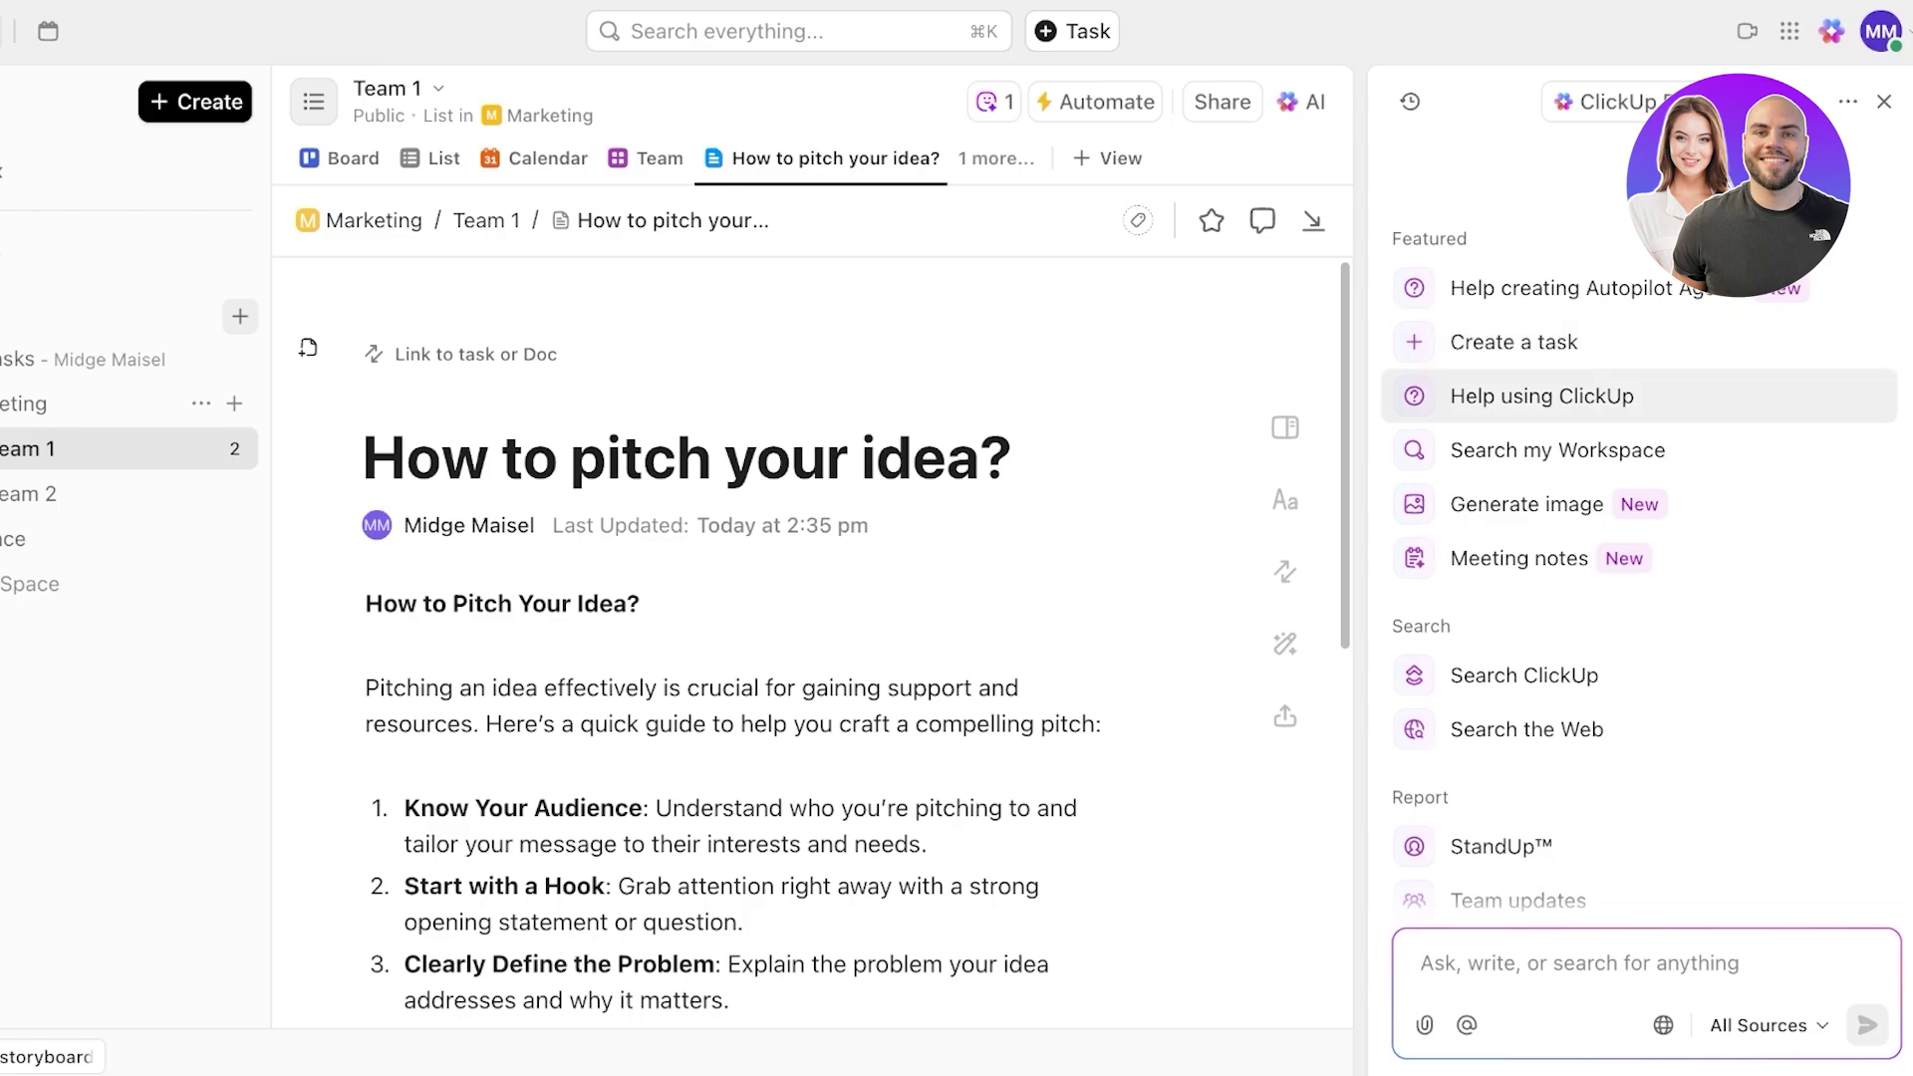
scroll(1640, 573, down, 4)
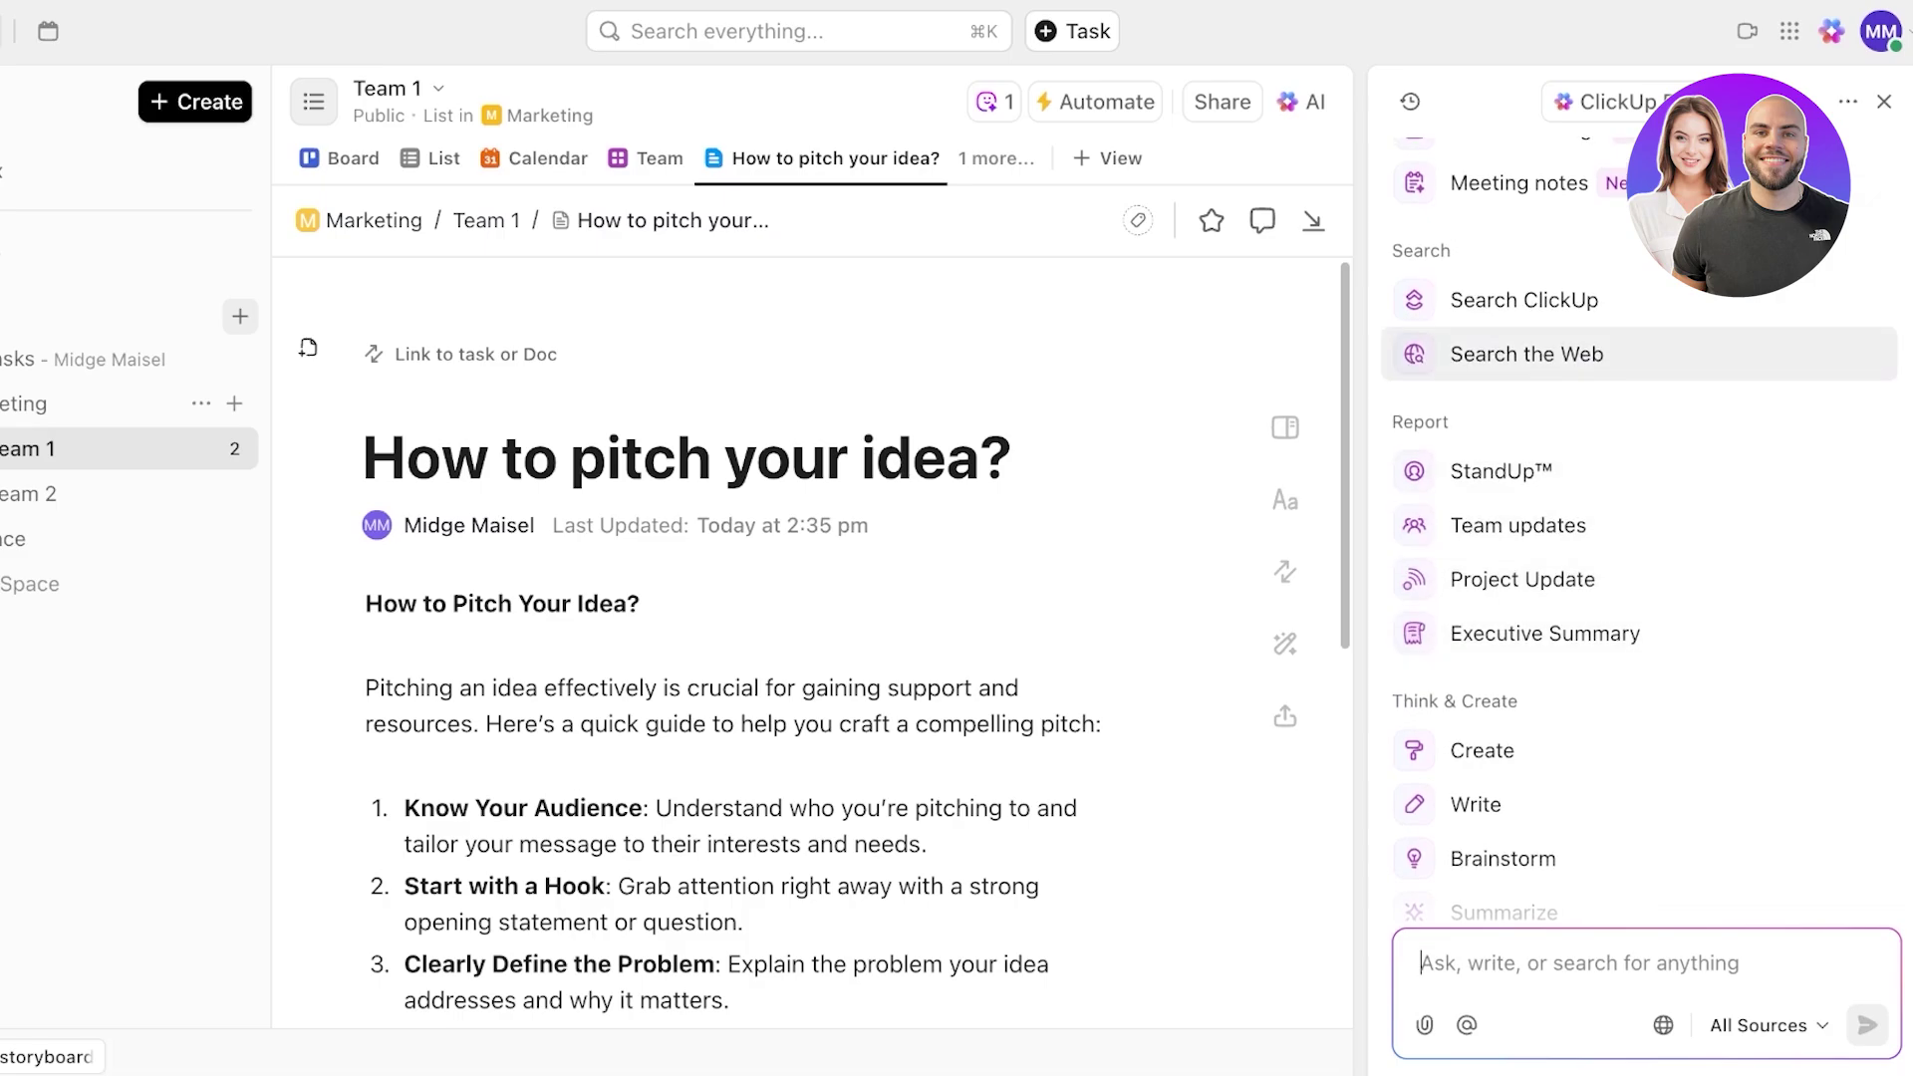
scroll(1639, 590, down, 3)
scroll(1594, 623, down, 2)
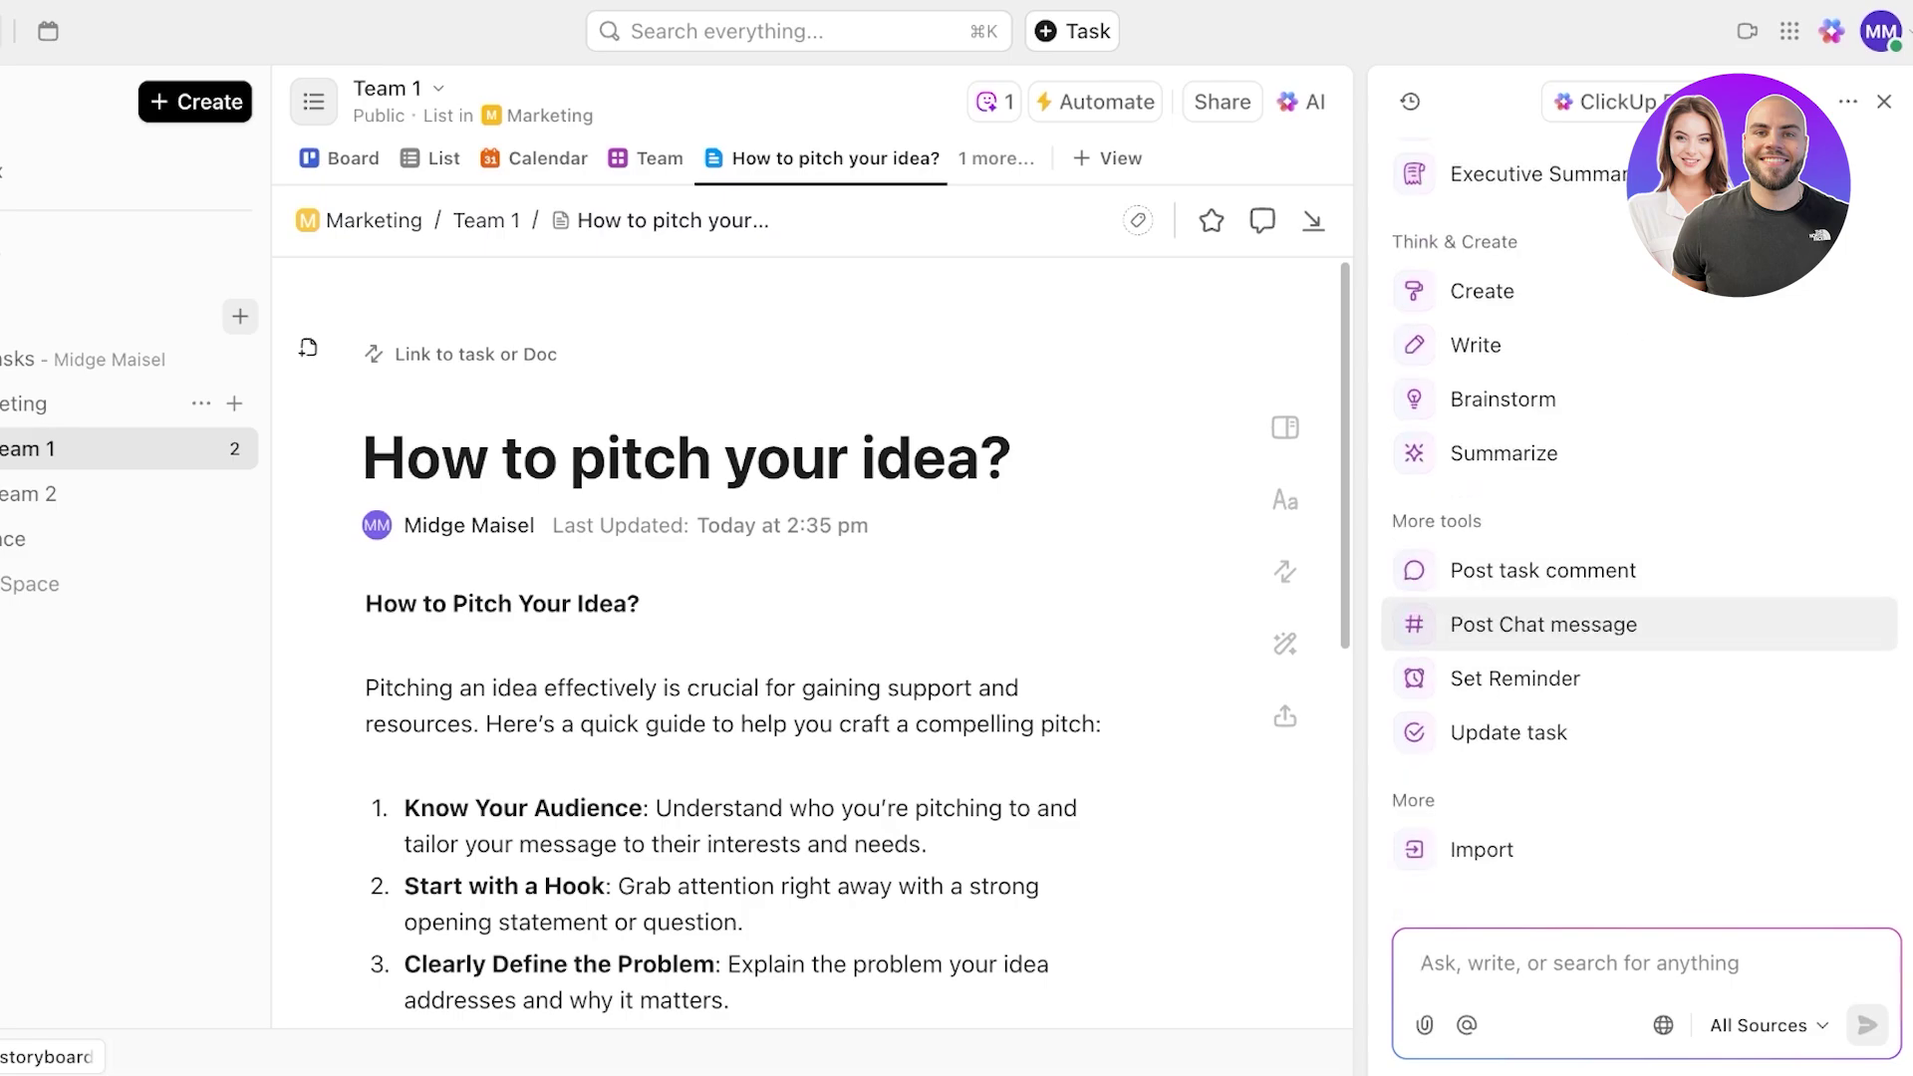
scroll(1286, 571, down, 5)
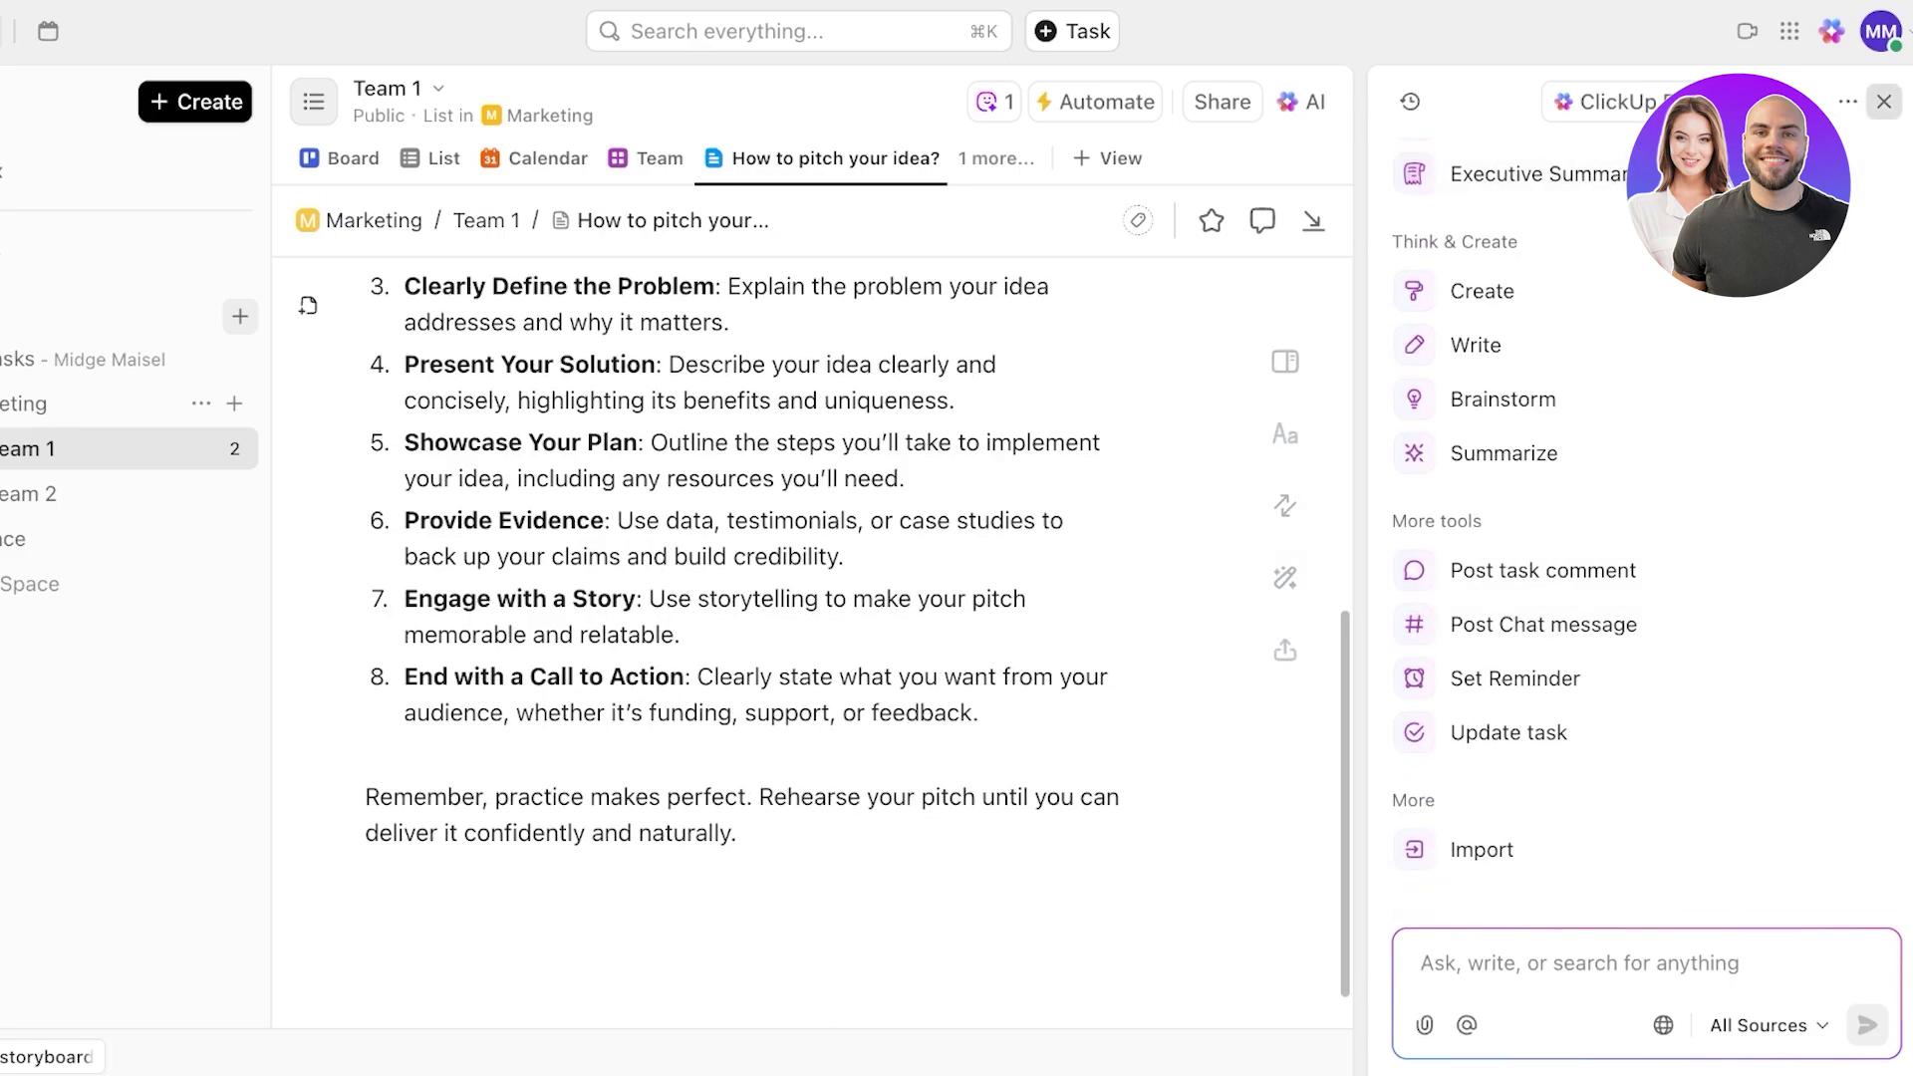
click(1885, 102)
click(42, 199)
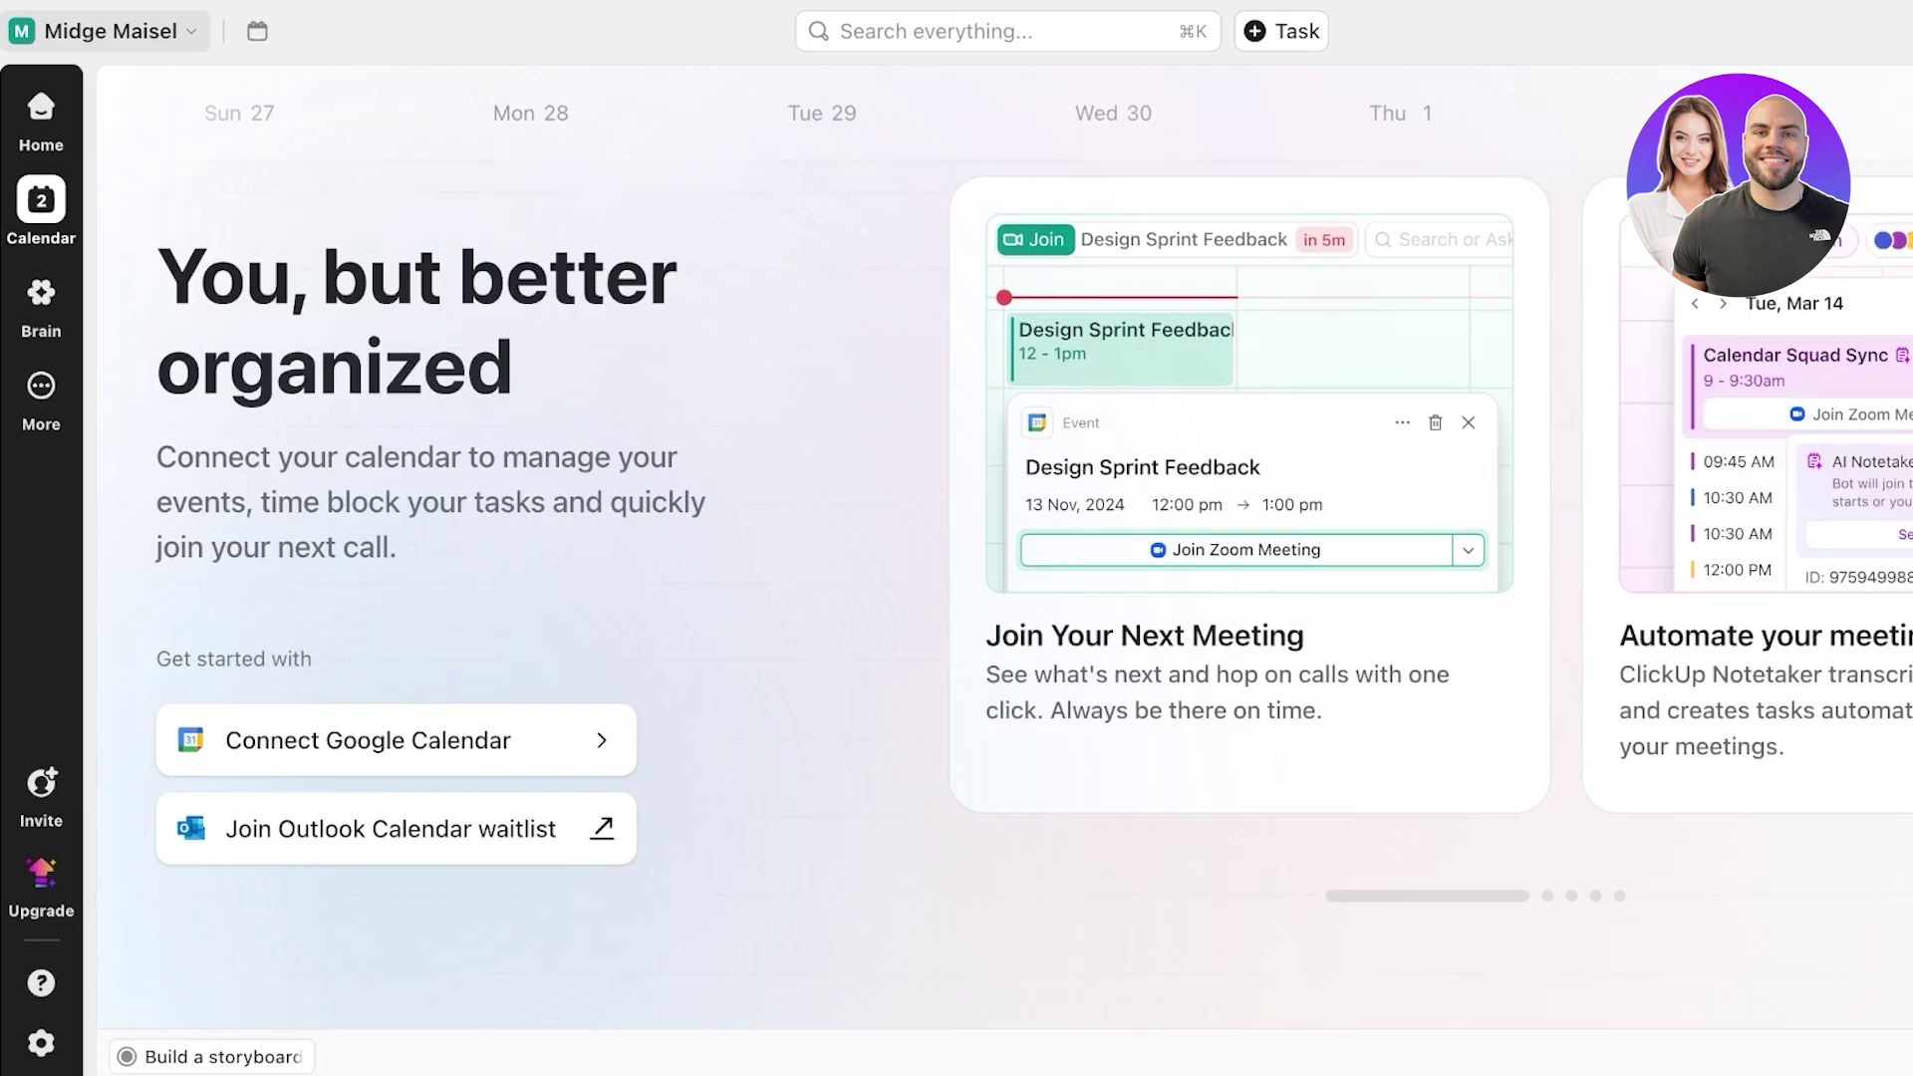
- Visit Home, Calendar, Brain and More, return to the pitch doc, and open the workspace menu
click(41, 105)
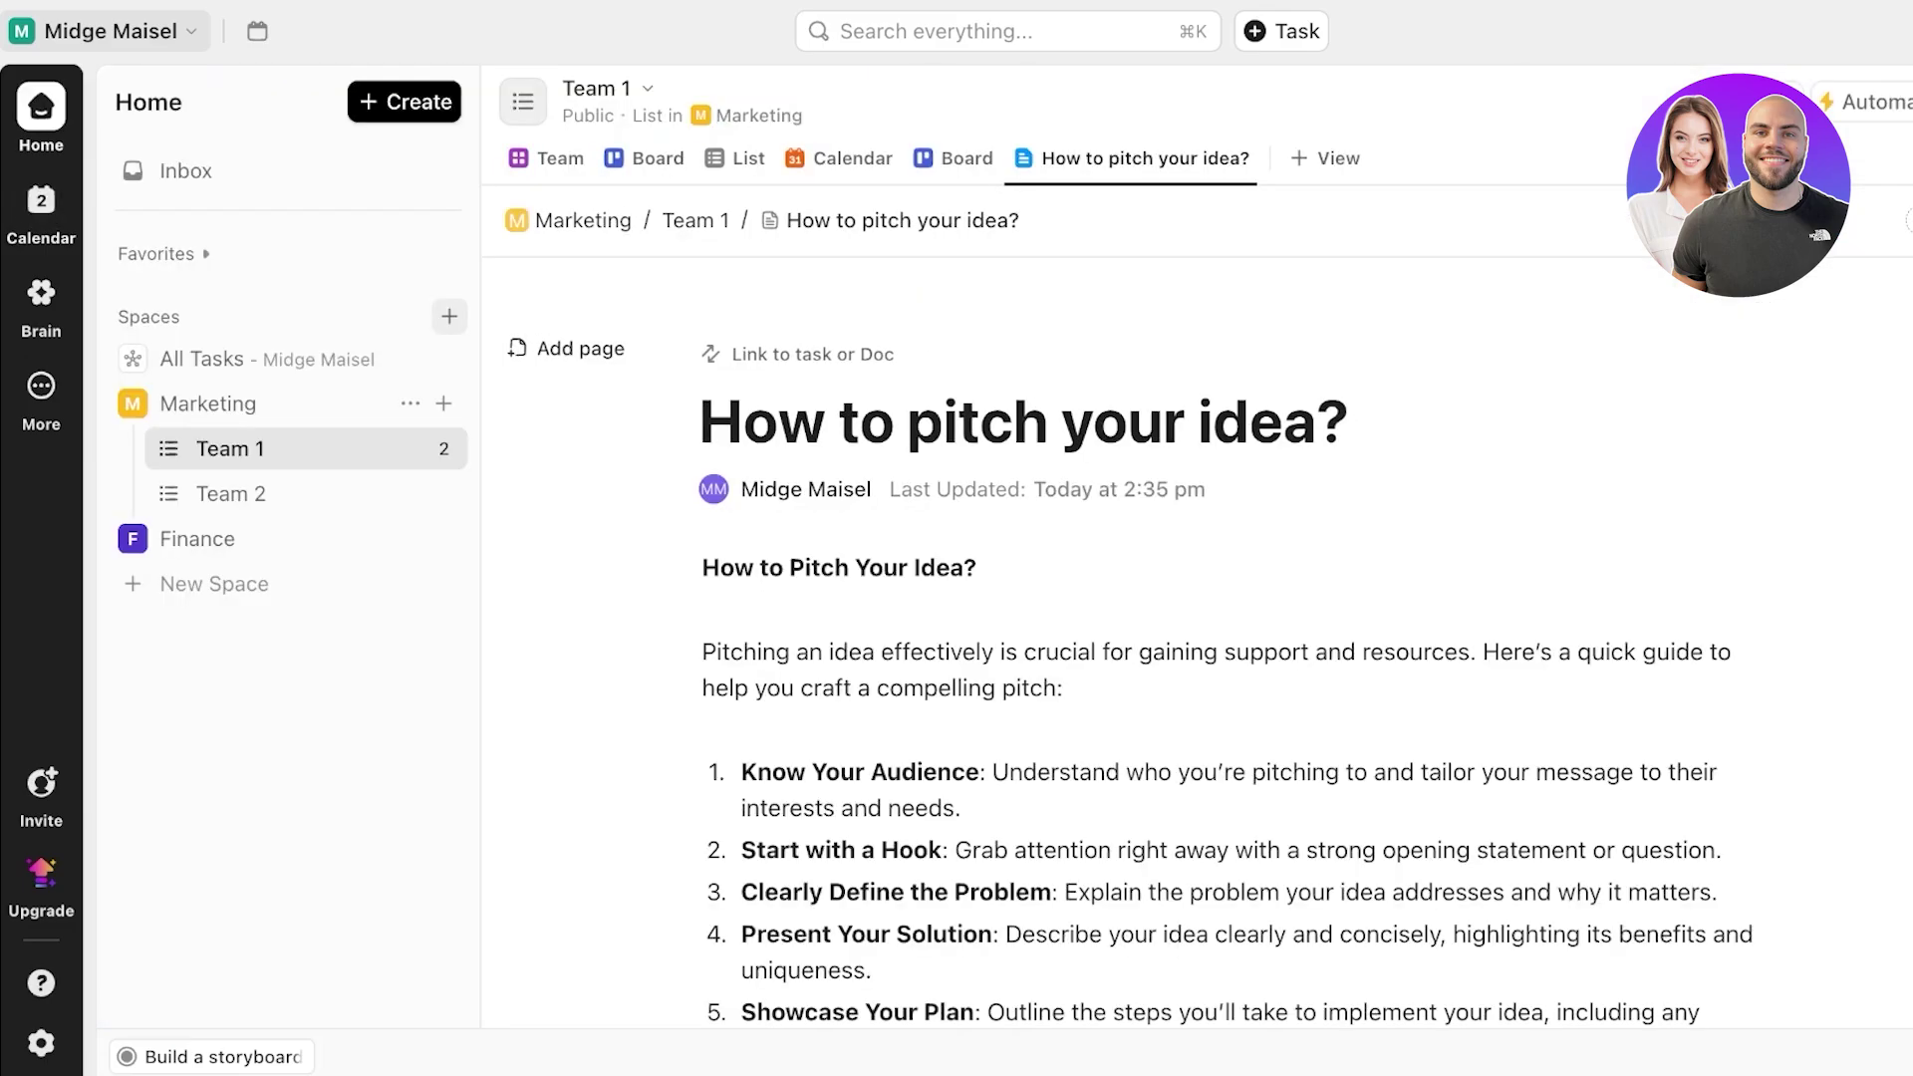
click(41, 200)
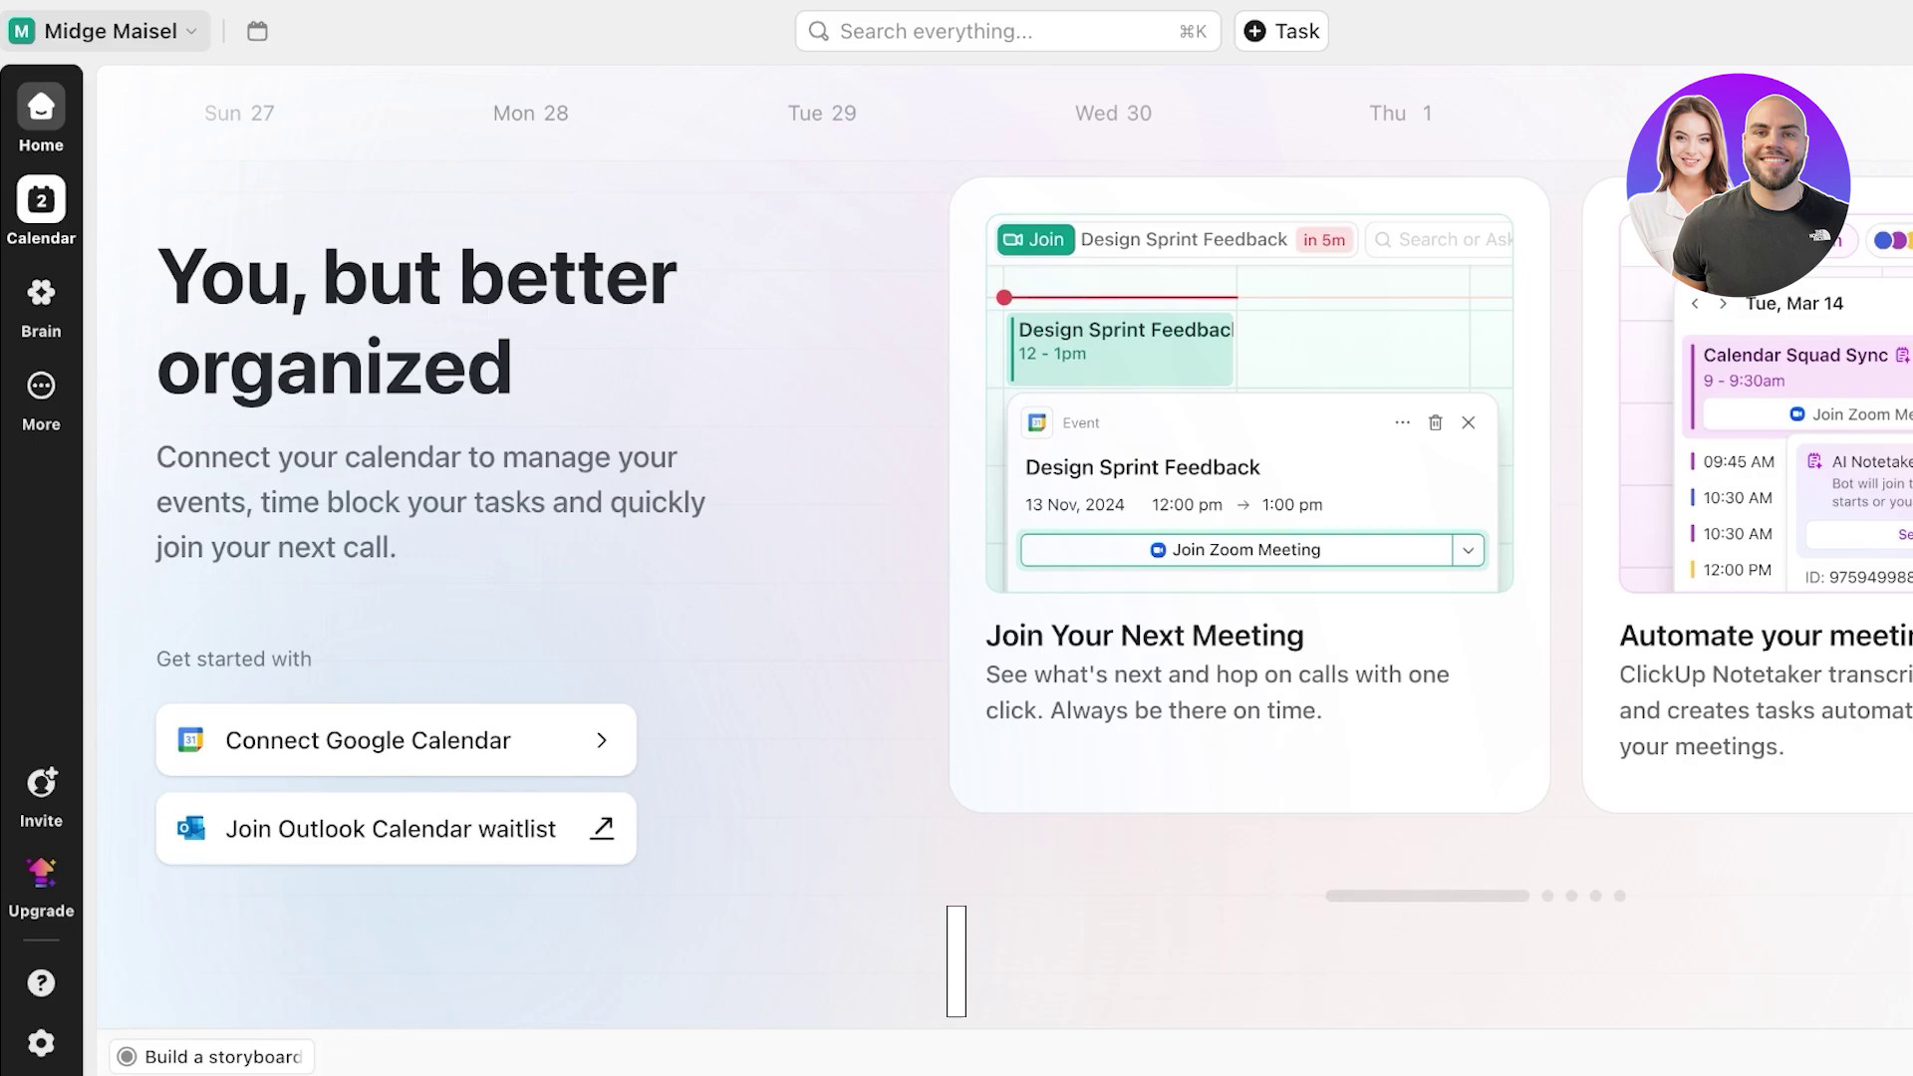
click(40, 292)
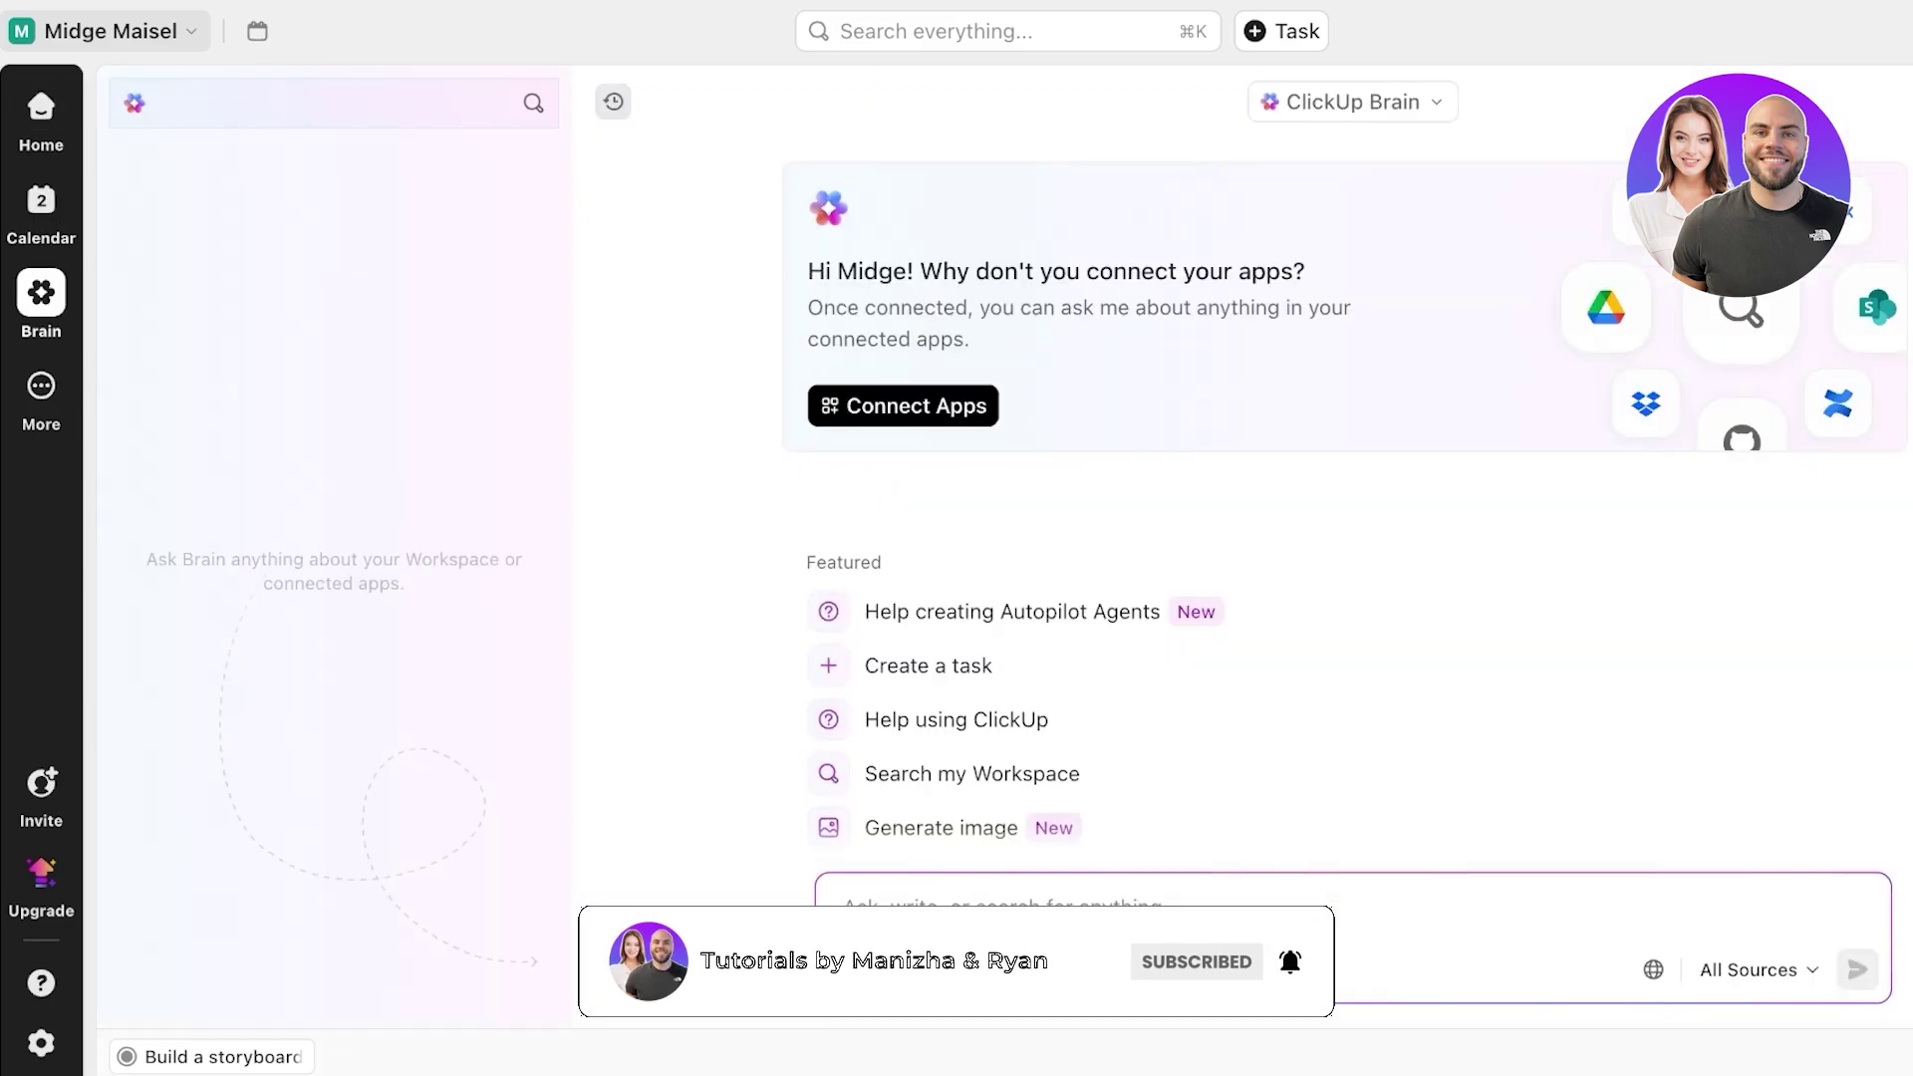
click(41, 386)
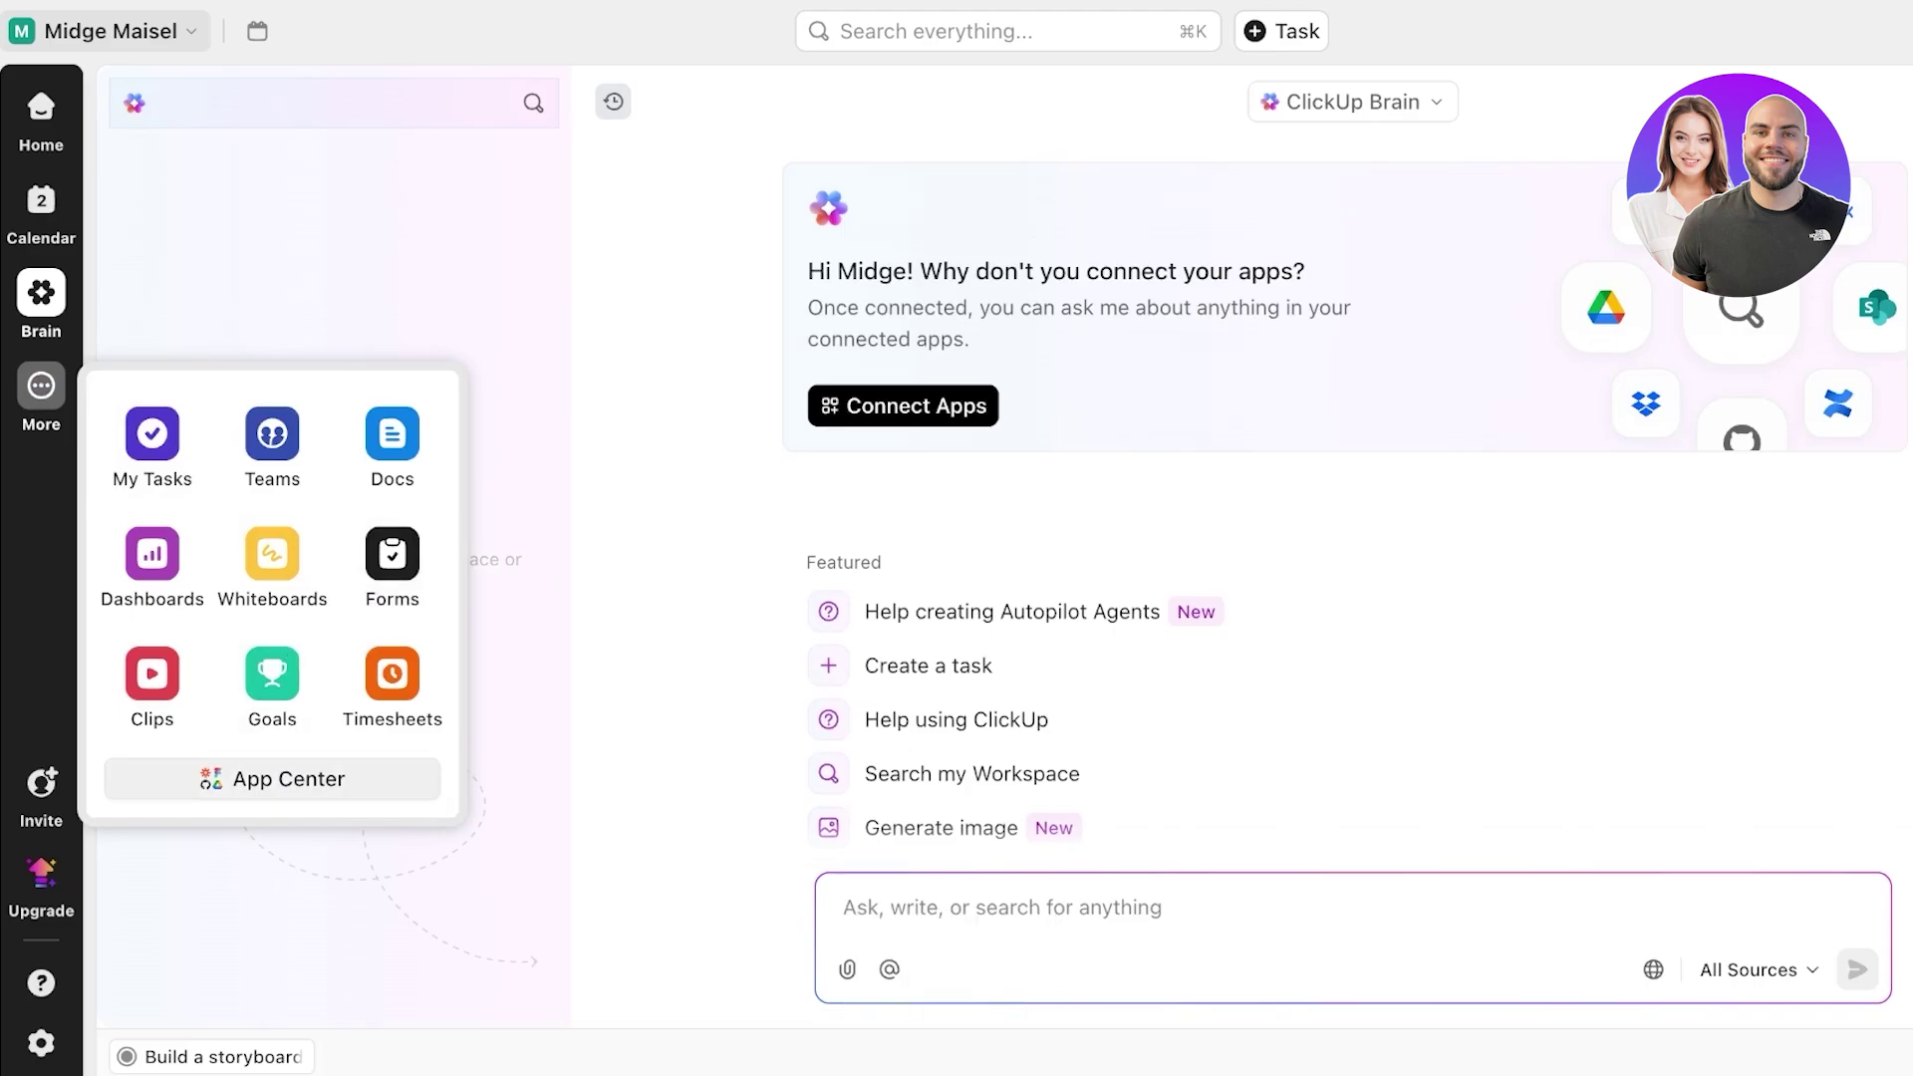
click(41, 105)
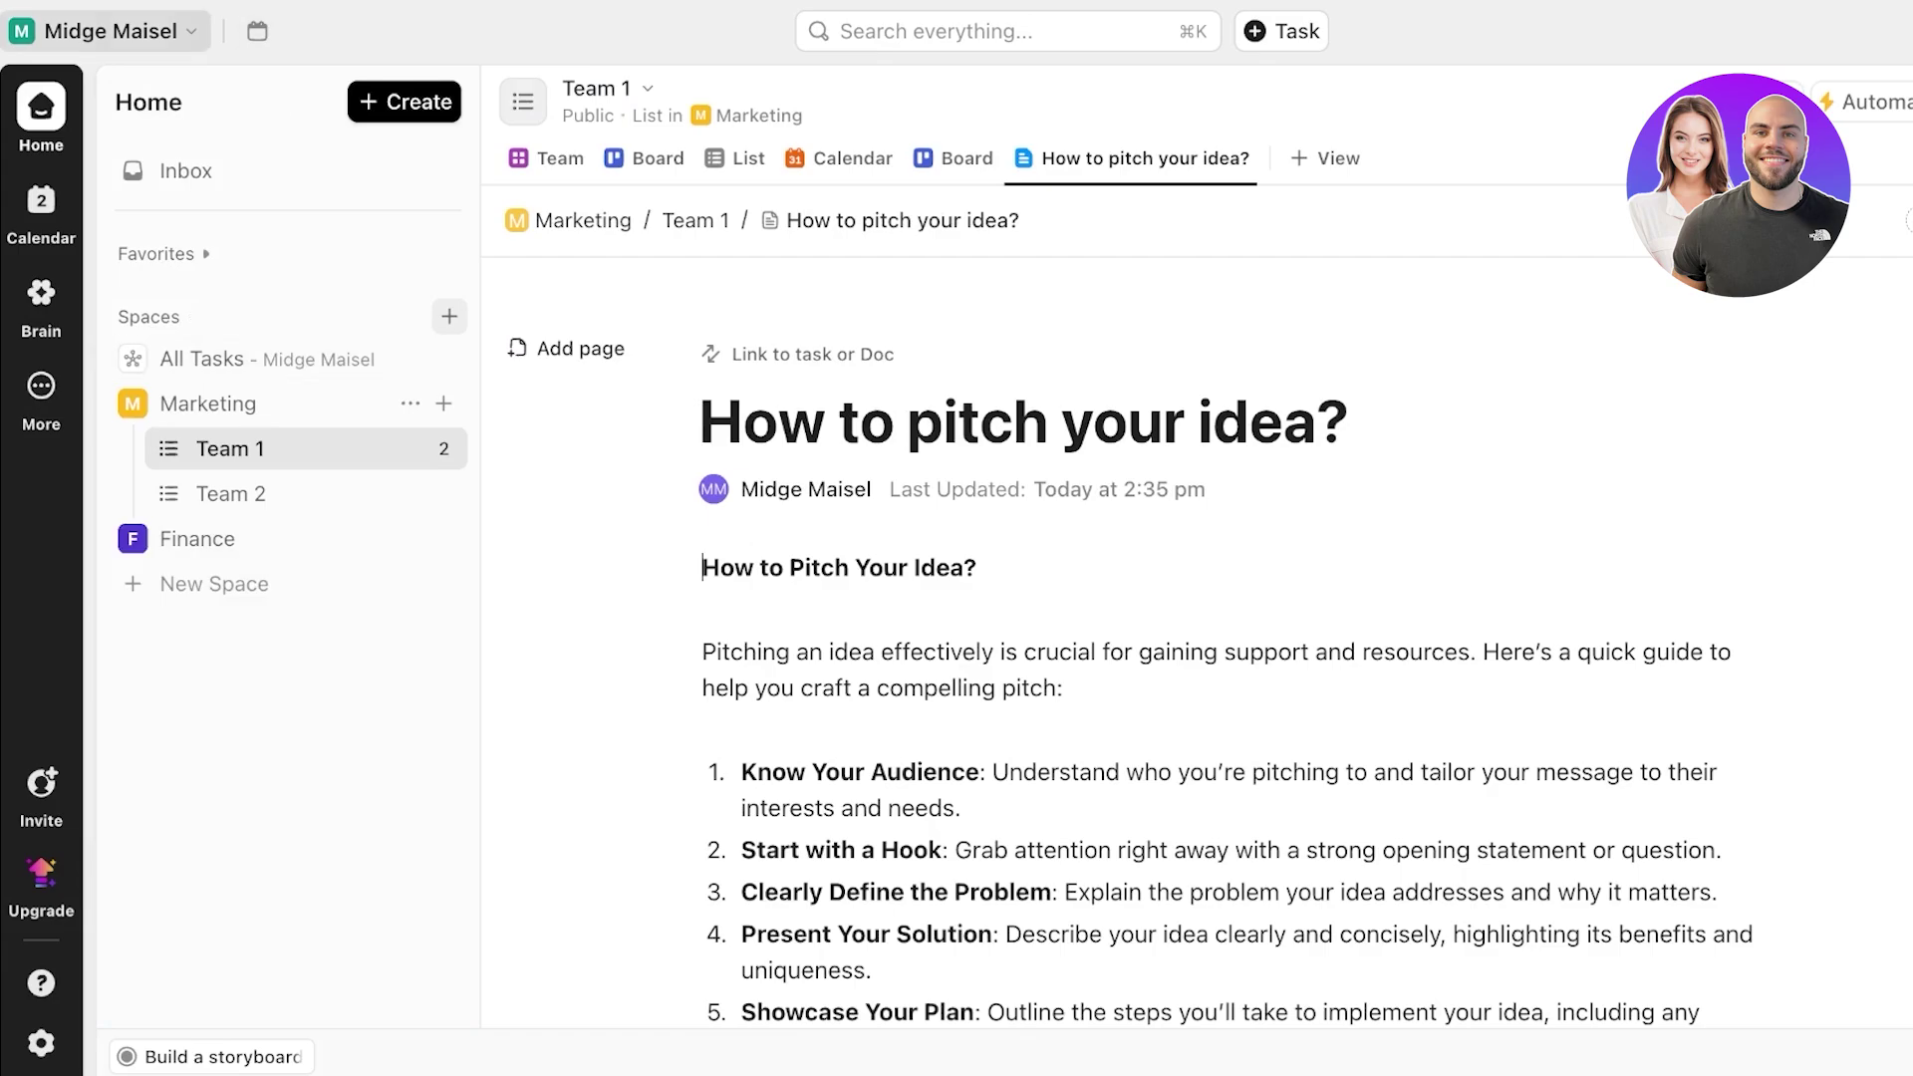
click(110, 31)
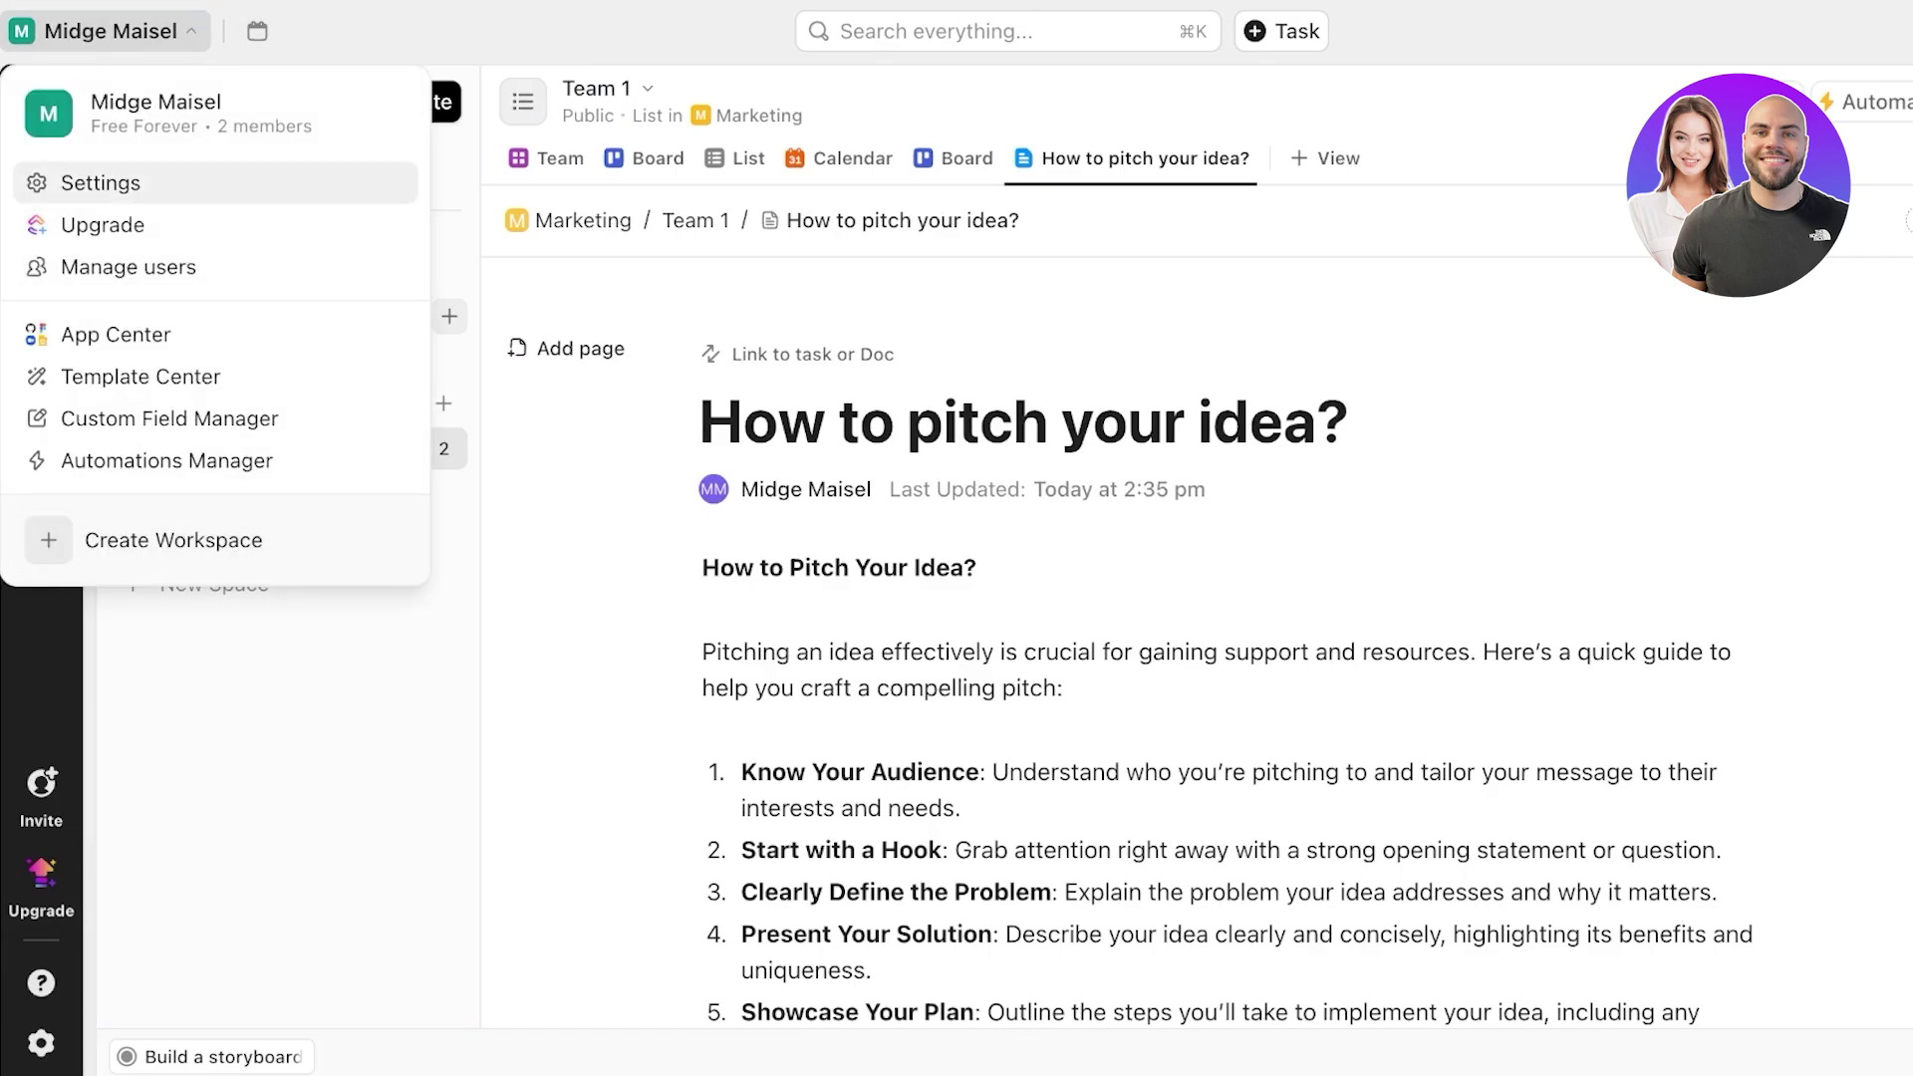
- Delete the workspace from Settings, typing the workspace name to confirm
click(100, 182)
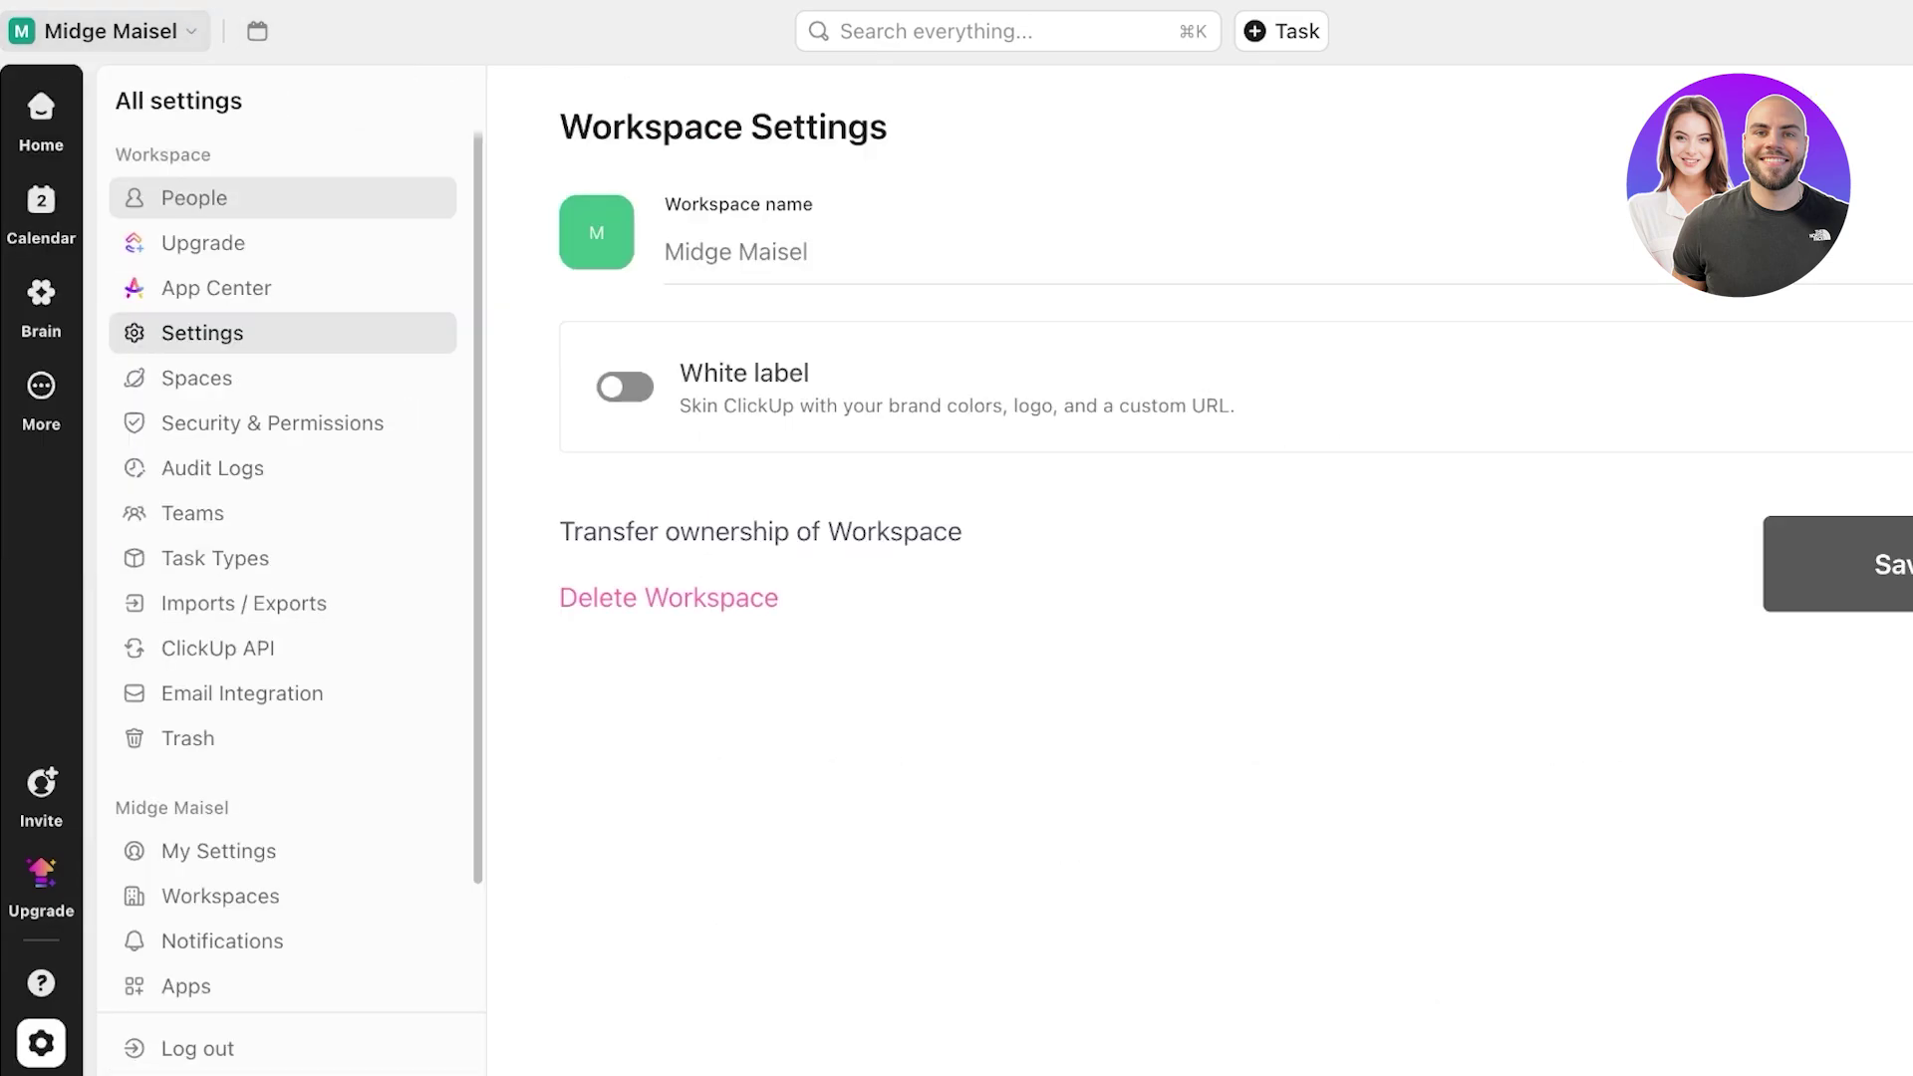
click(668, 598)
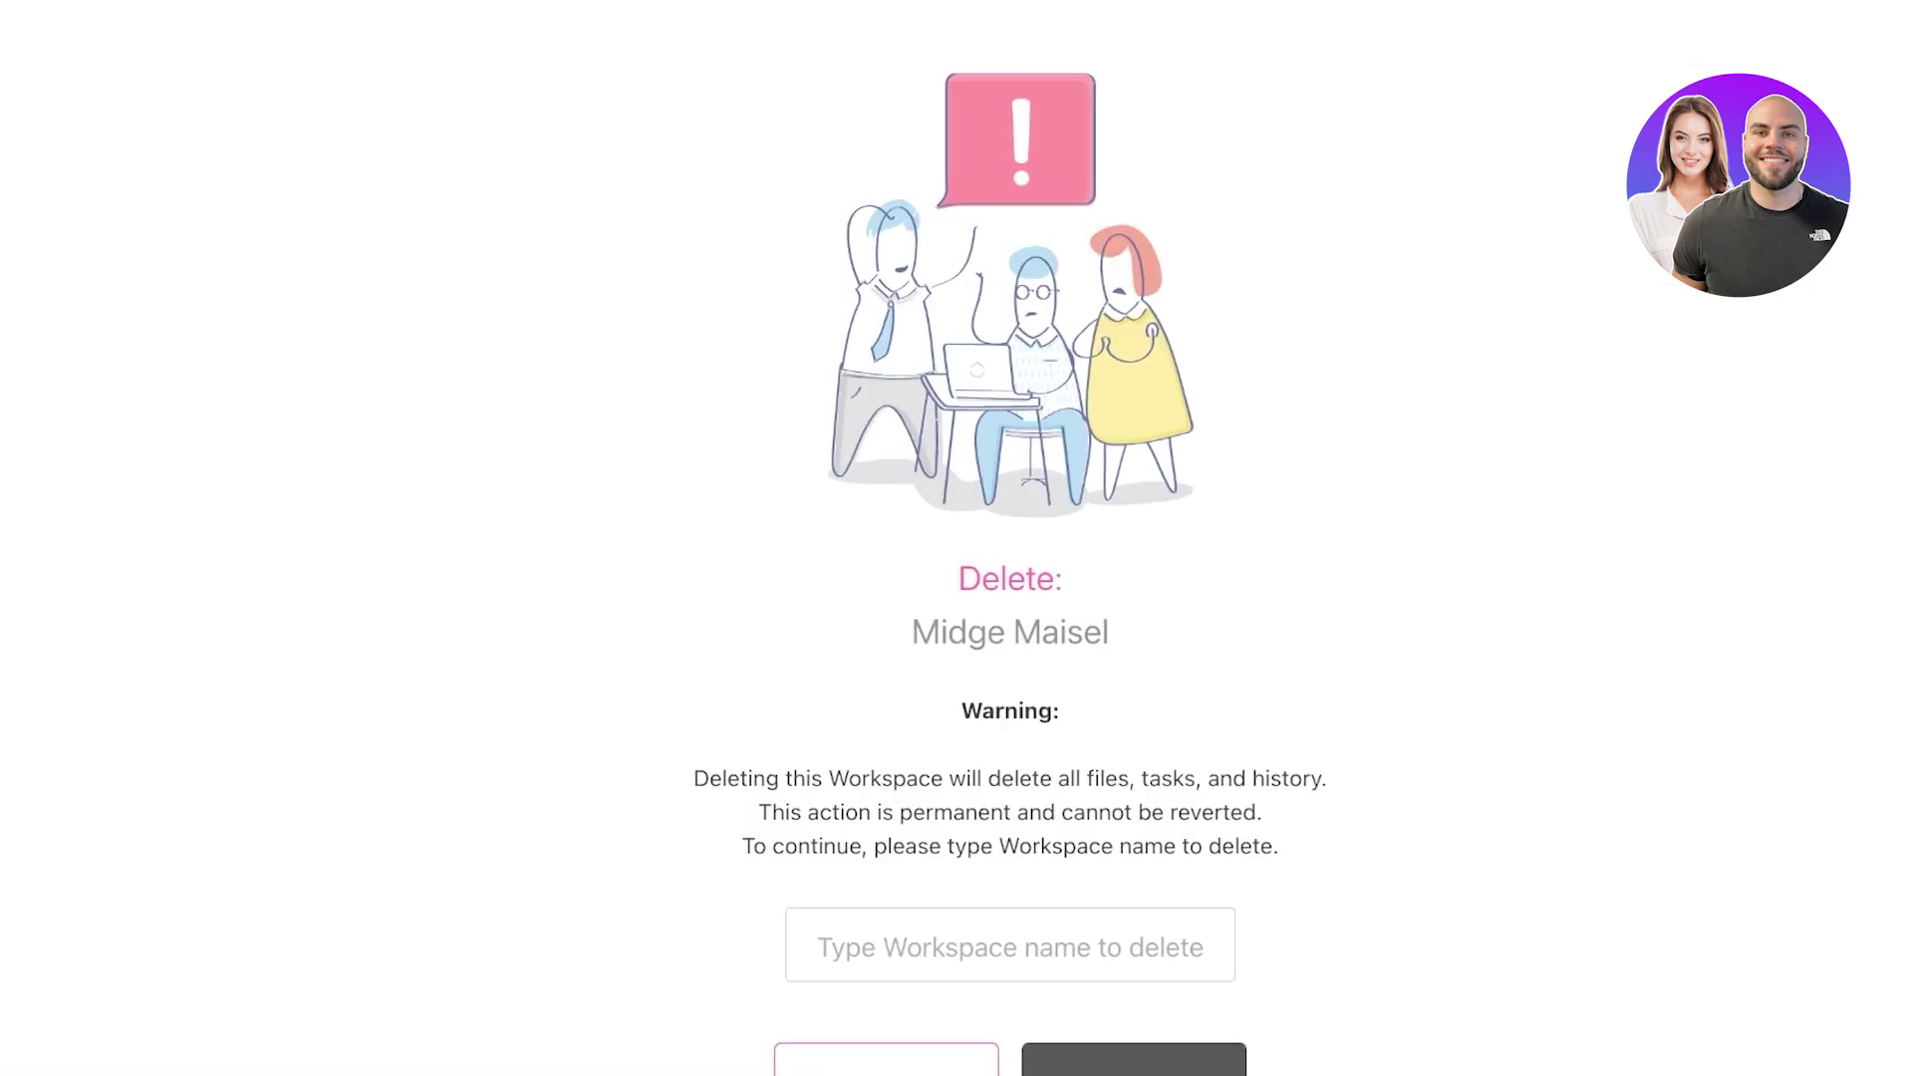
click(936, 945)
text(Mid)
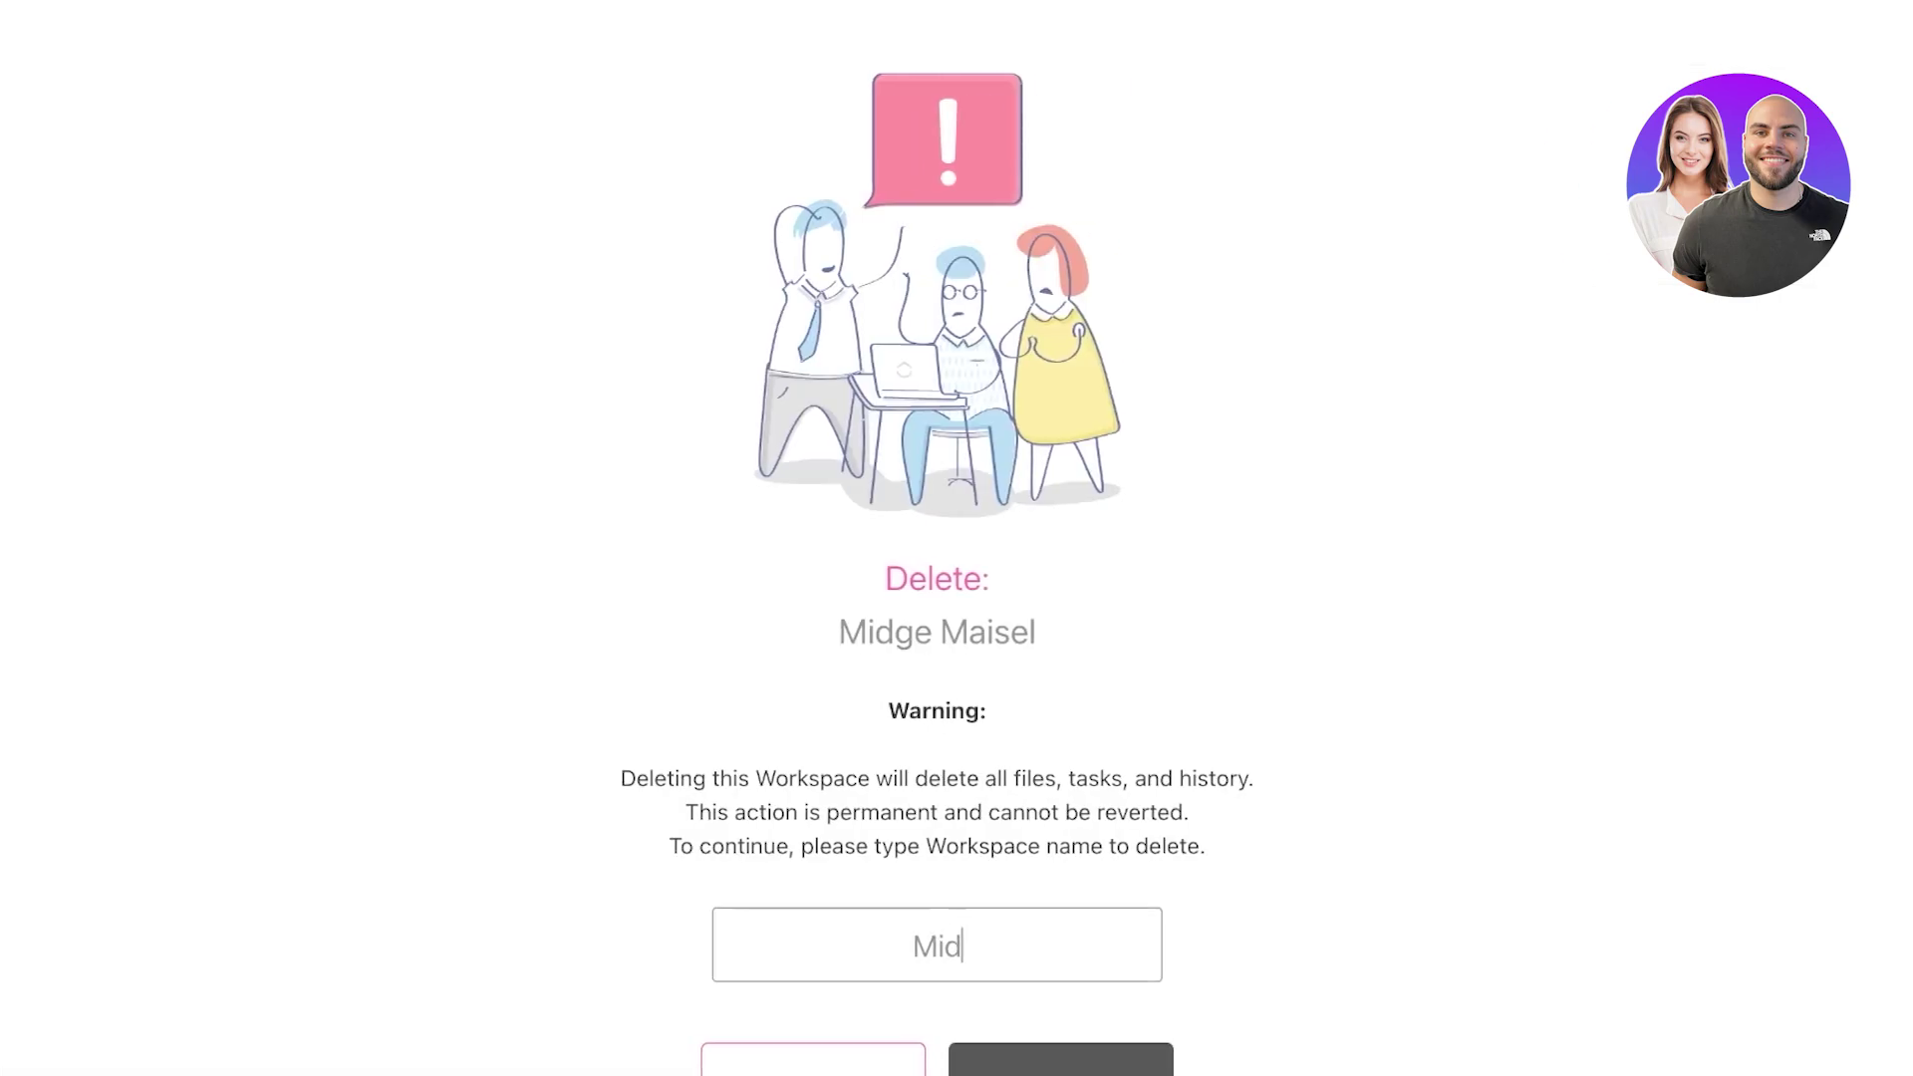
text(ge Maisel)
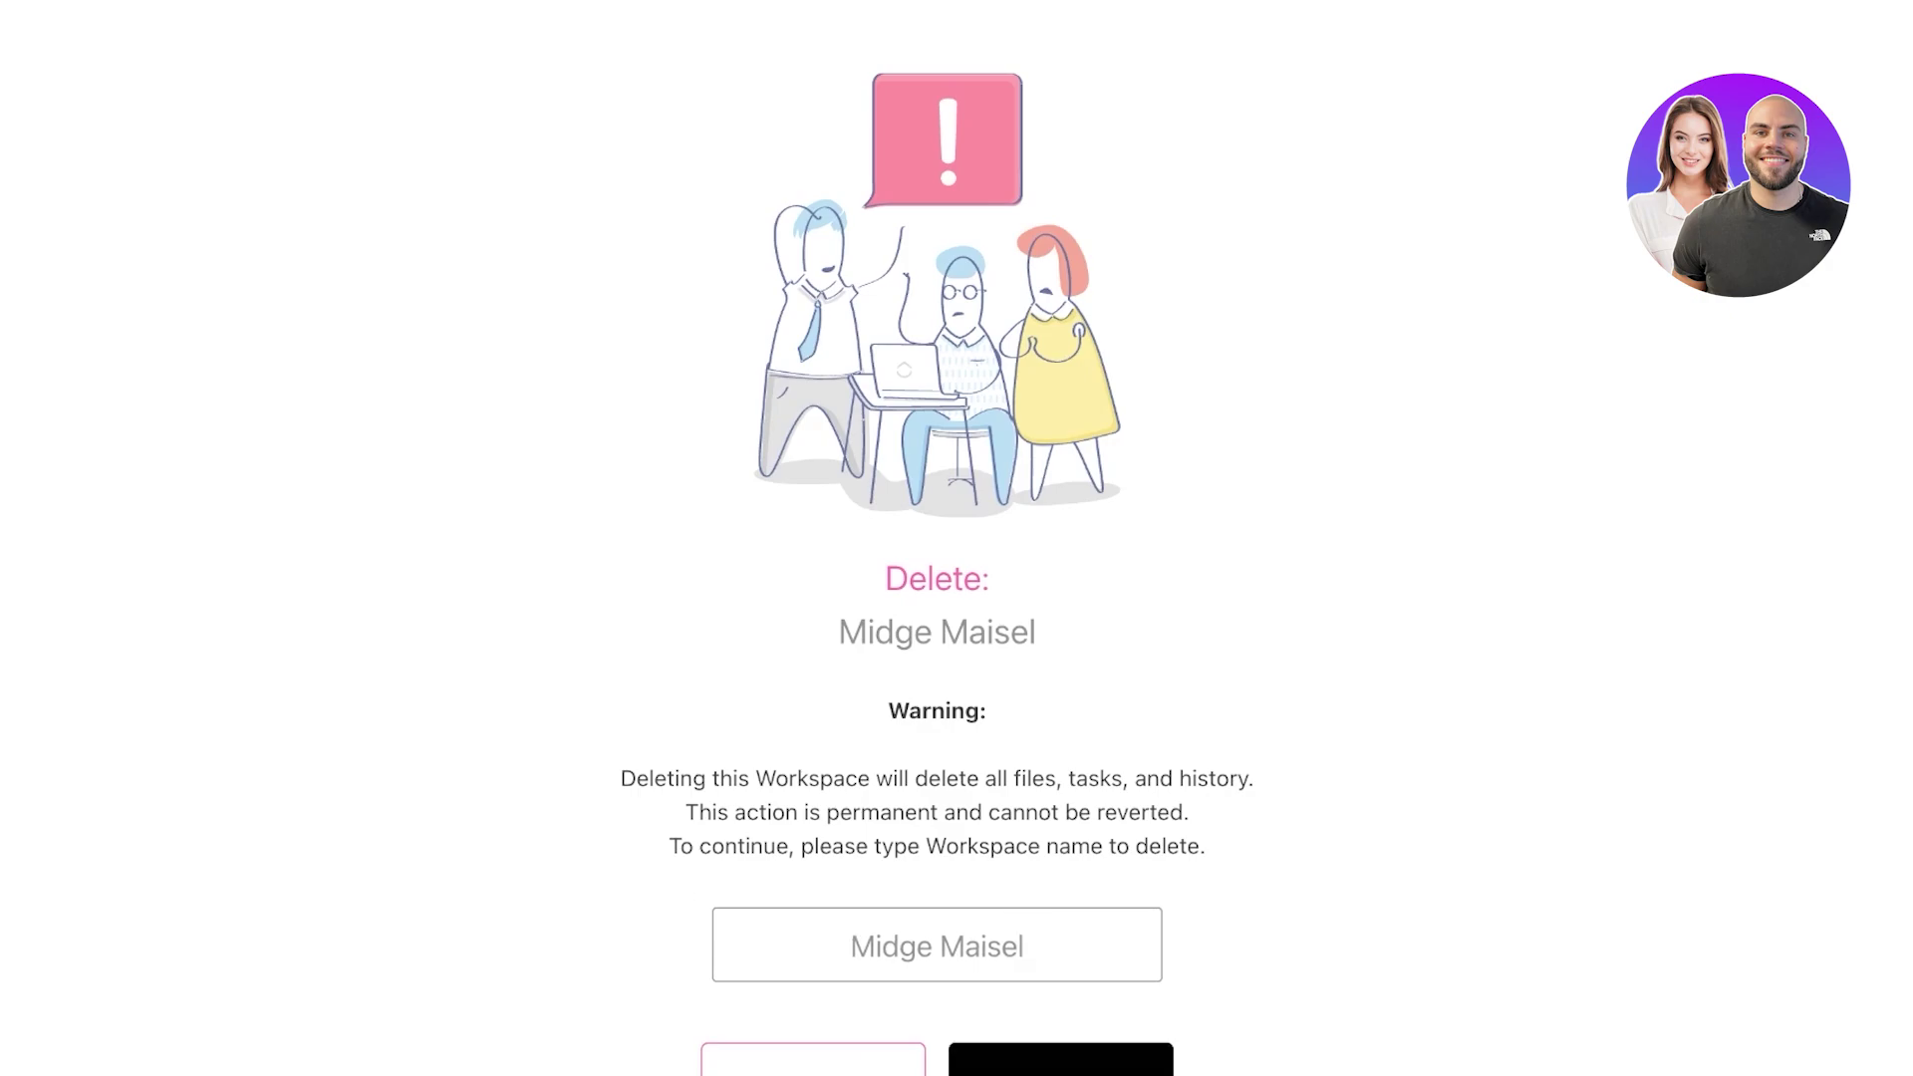
scroll(937, 598, down, 3)
click(1059, 787)
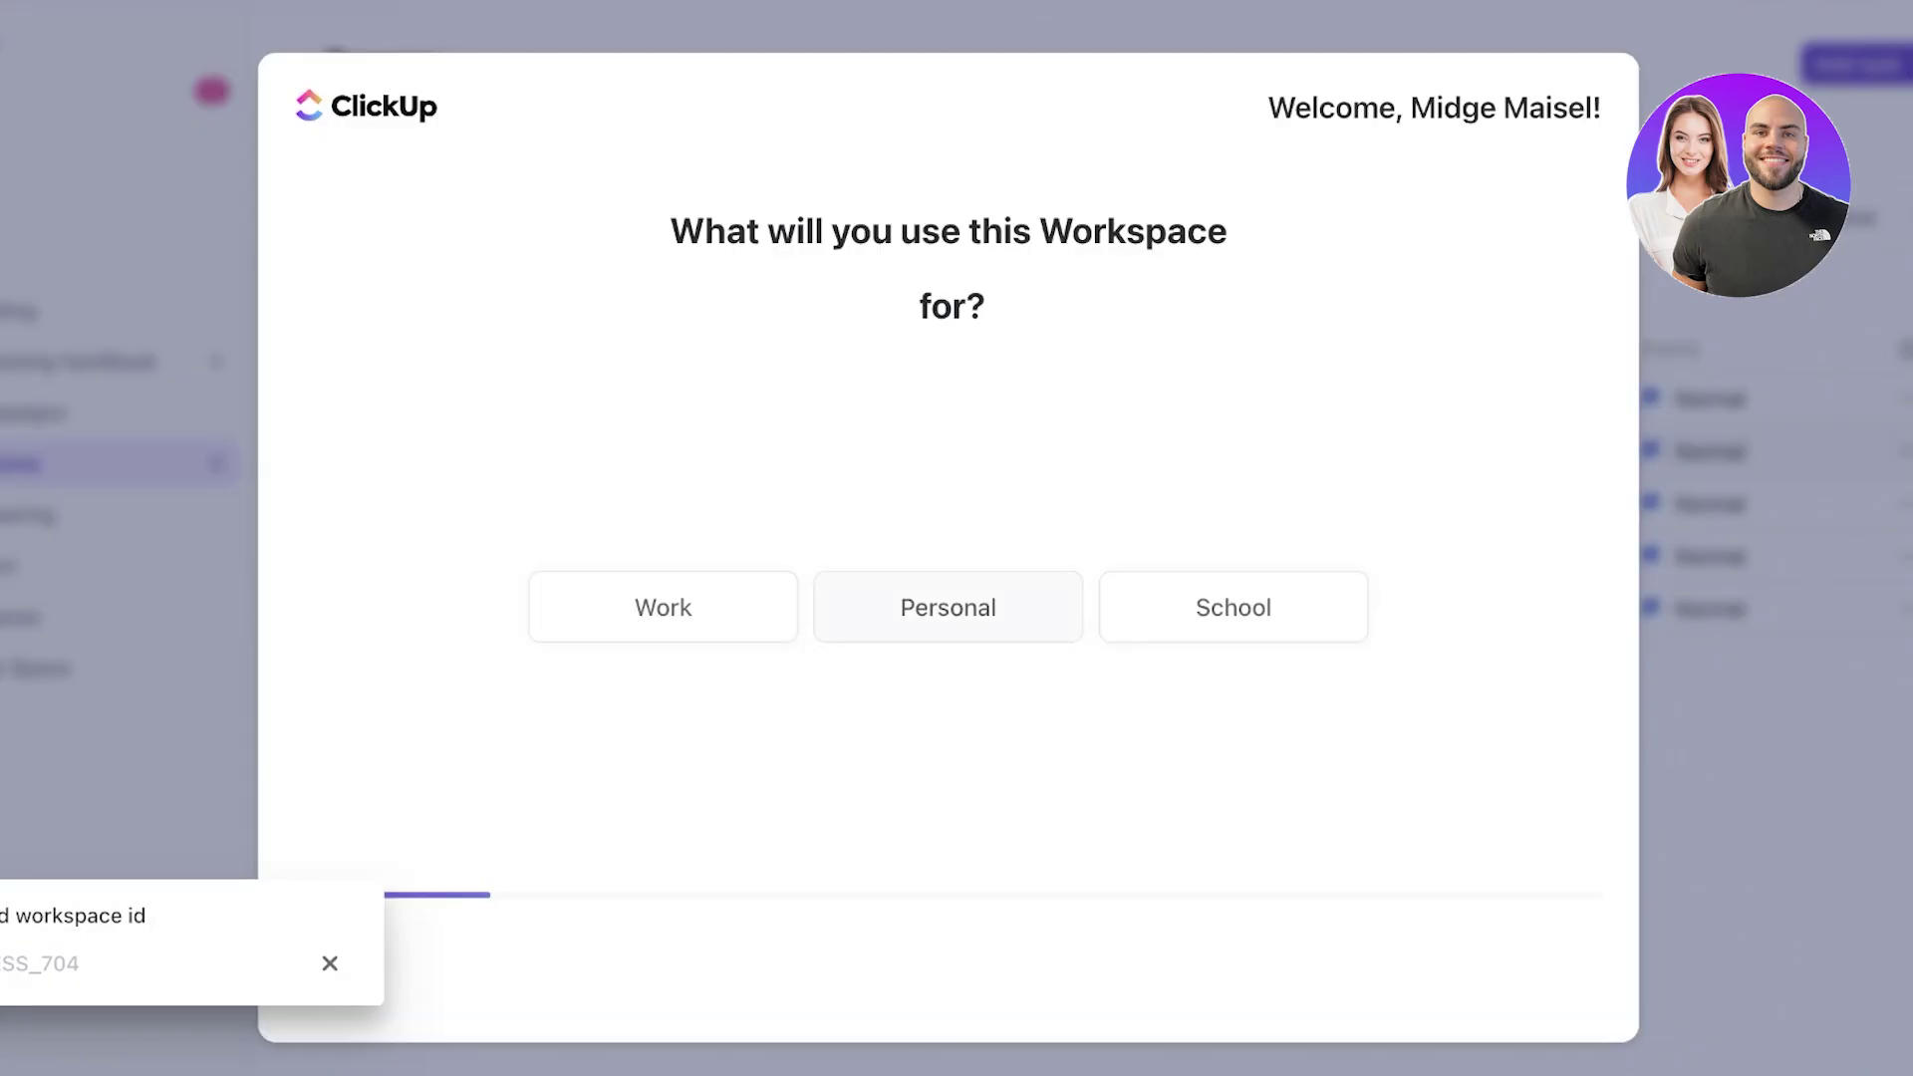
- Set up a Personal workspace, skip invites and the tool questions, and finish with the default name
click(949, 607)
click(952, 624)
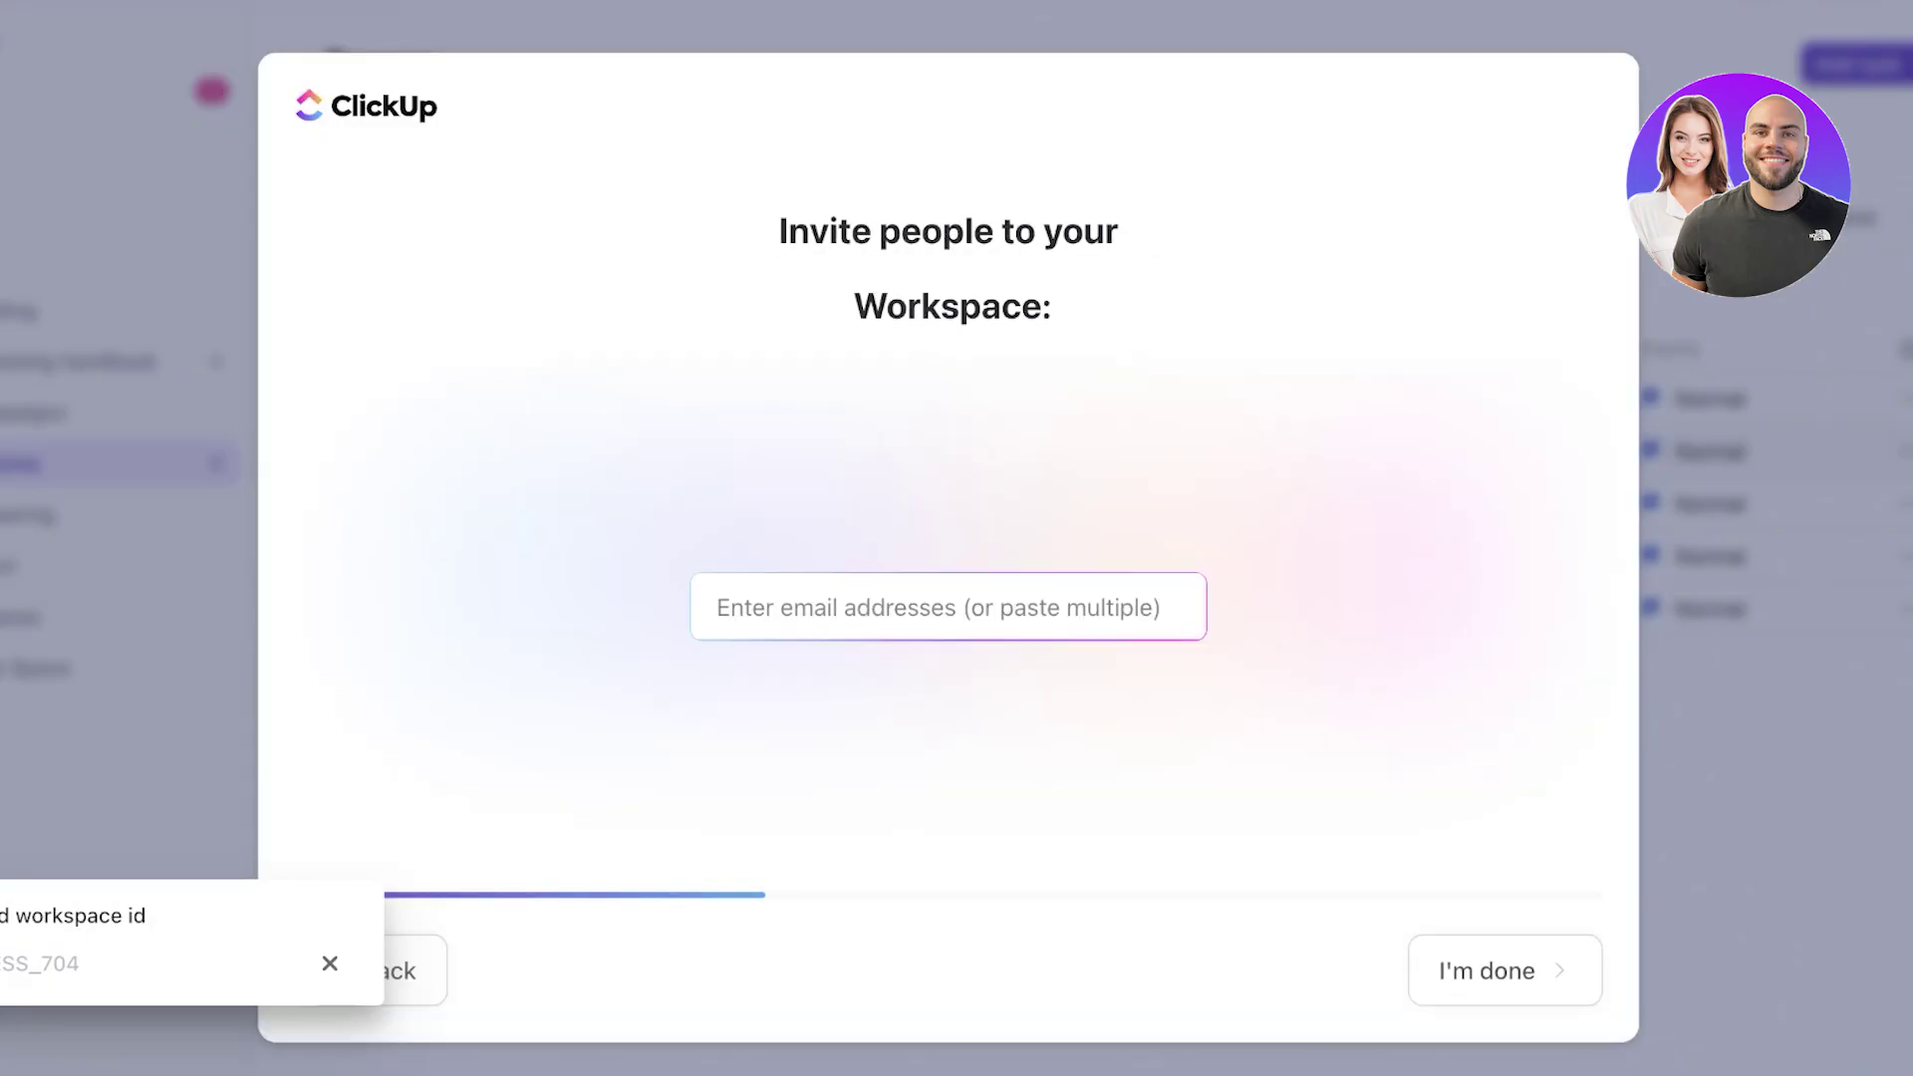
click(1505, 971)
click(1528, 970)
click(1528, 971)
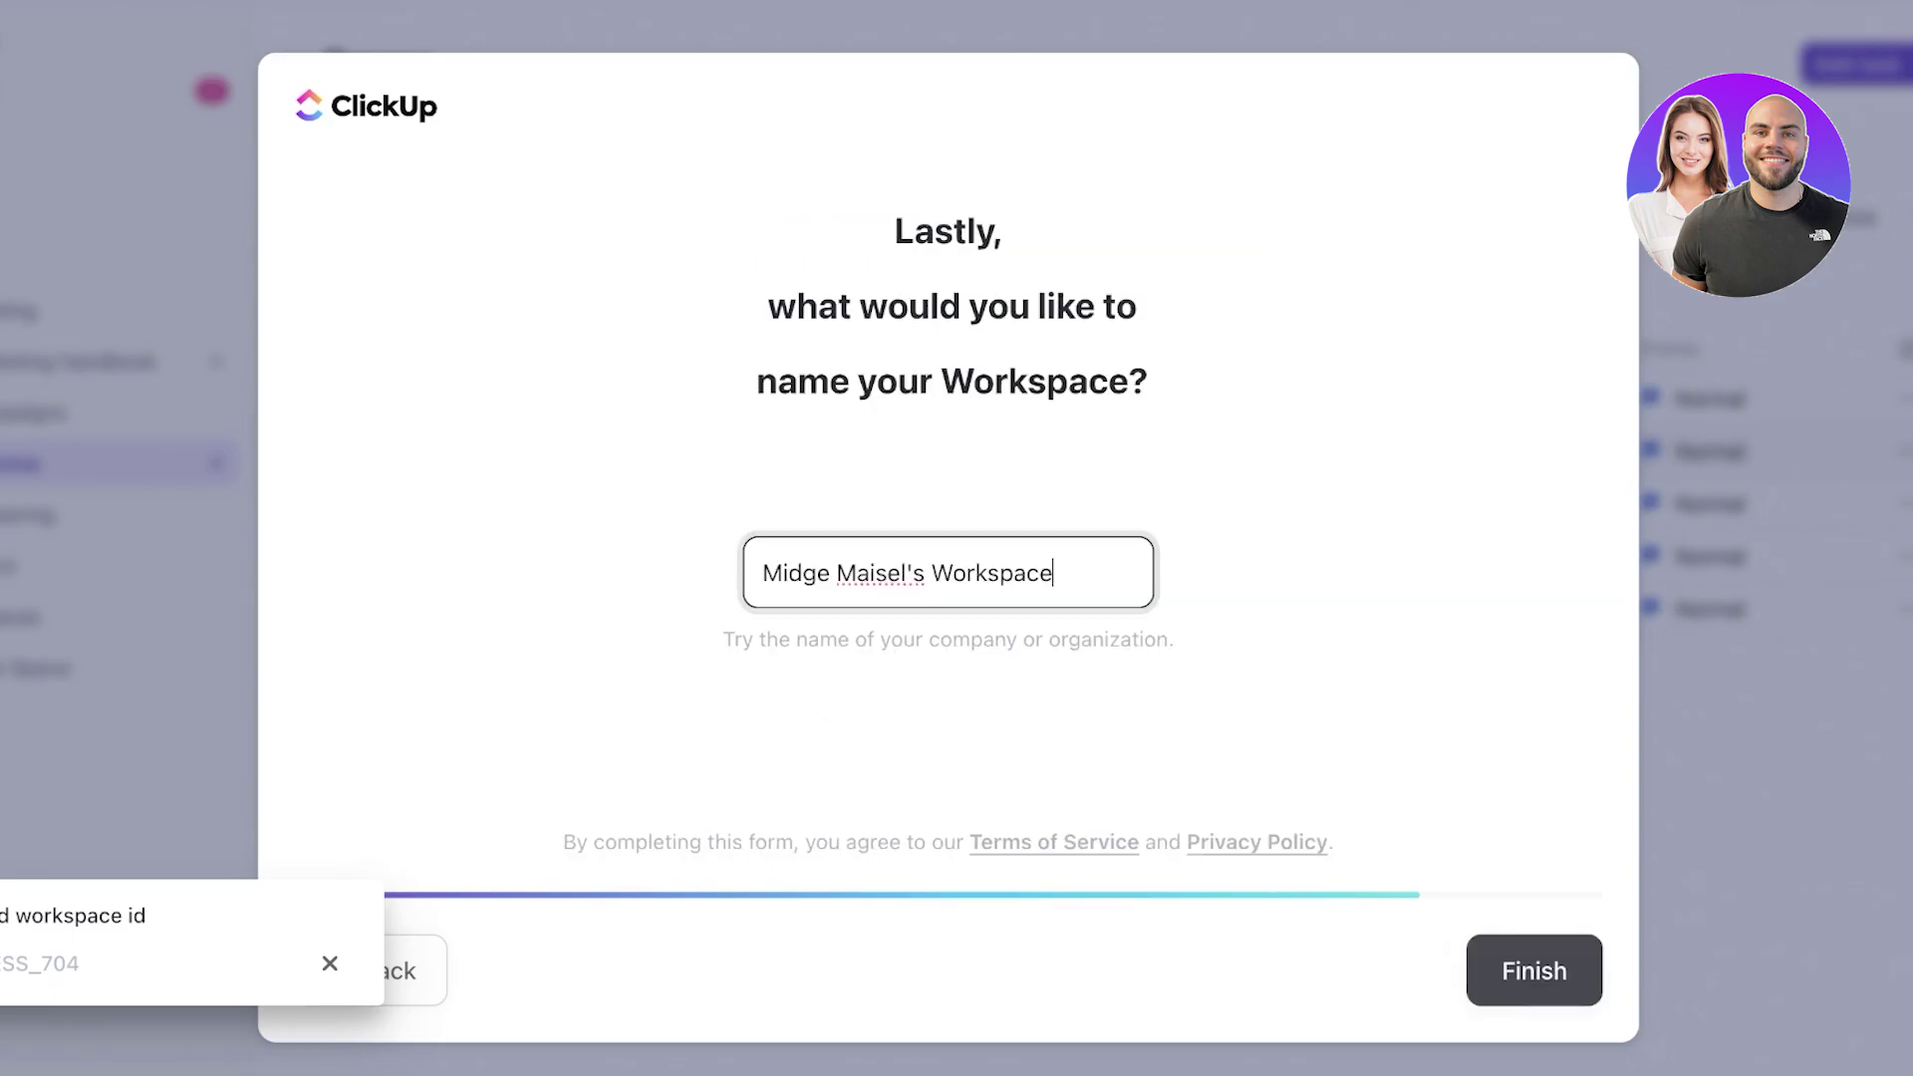
click(1535, 970)
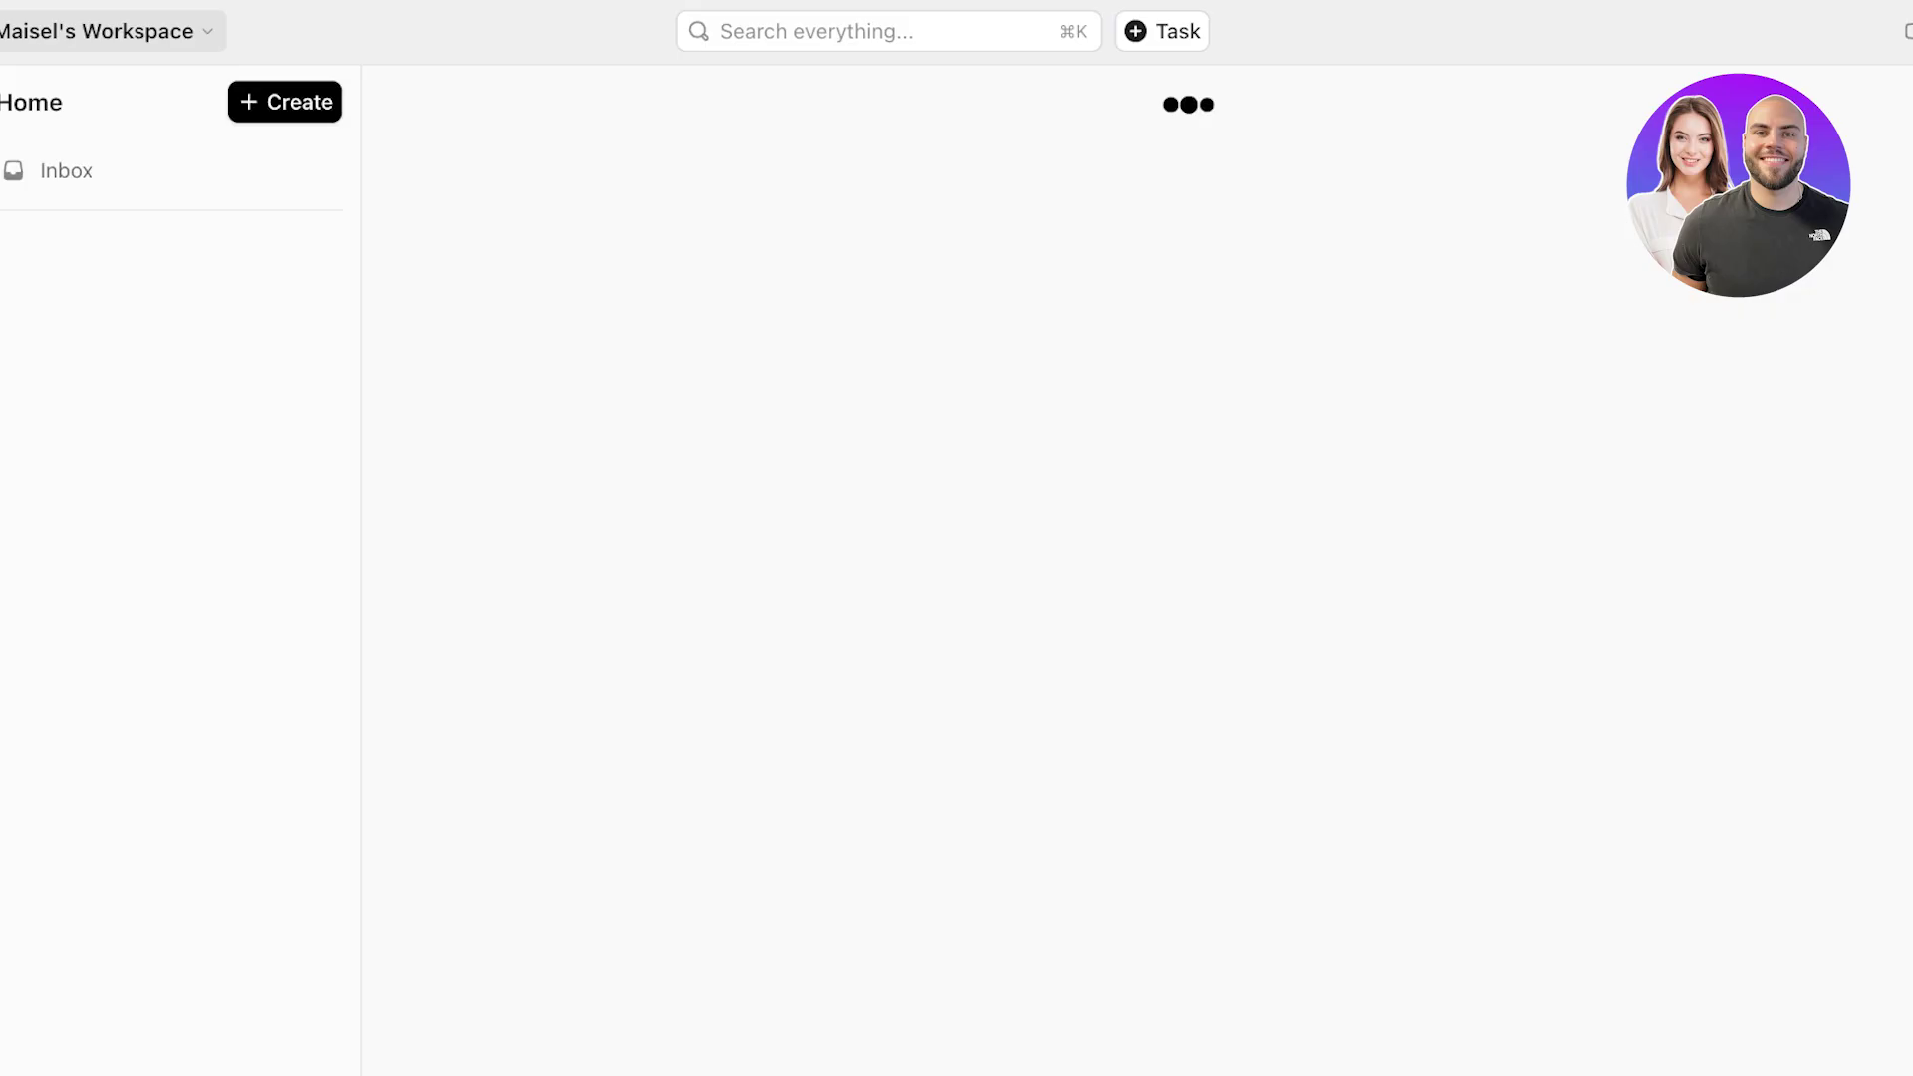
- Dismiss the hierarchy intro video and browse the space template gallery for a new space
key(Escape)
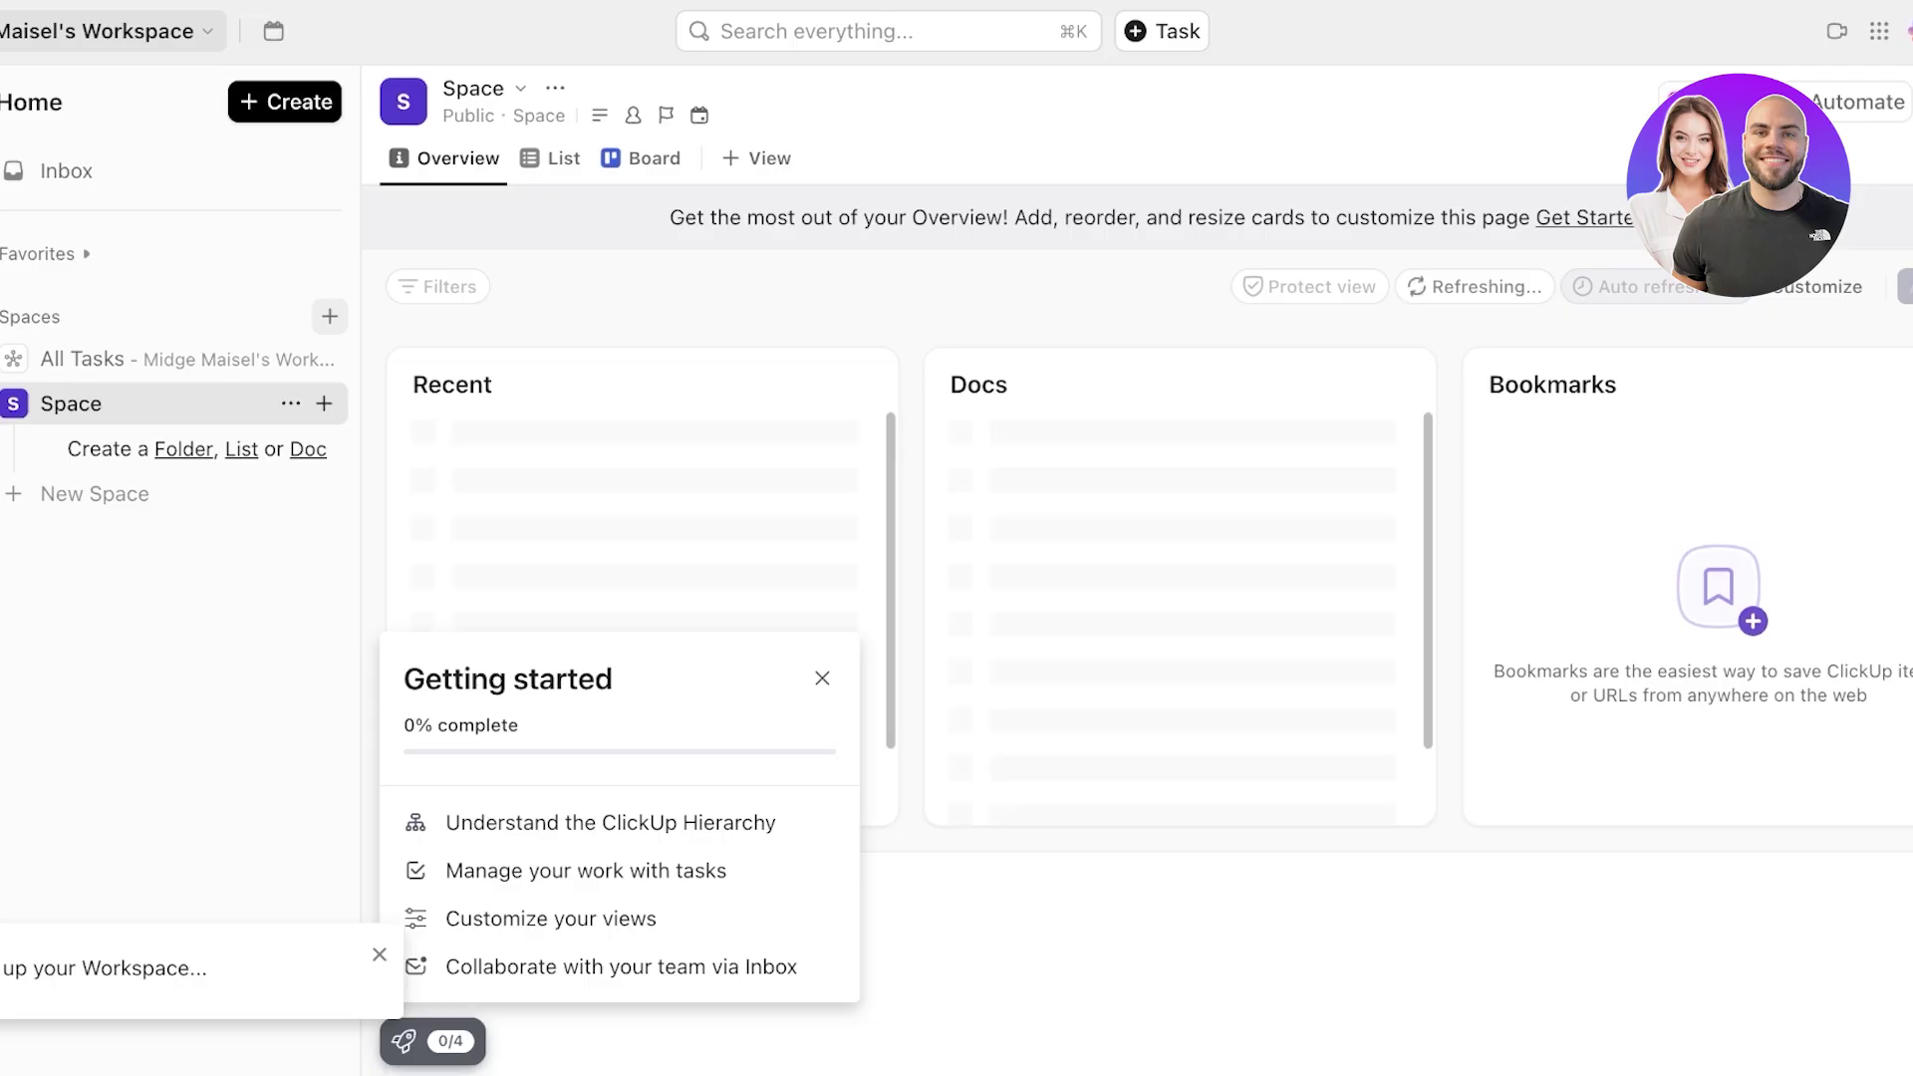
click(94, 494)
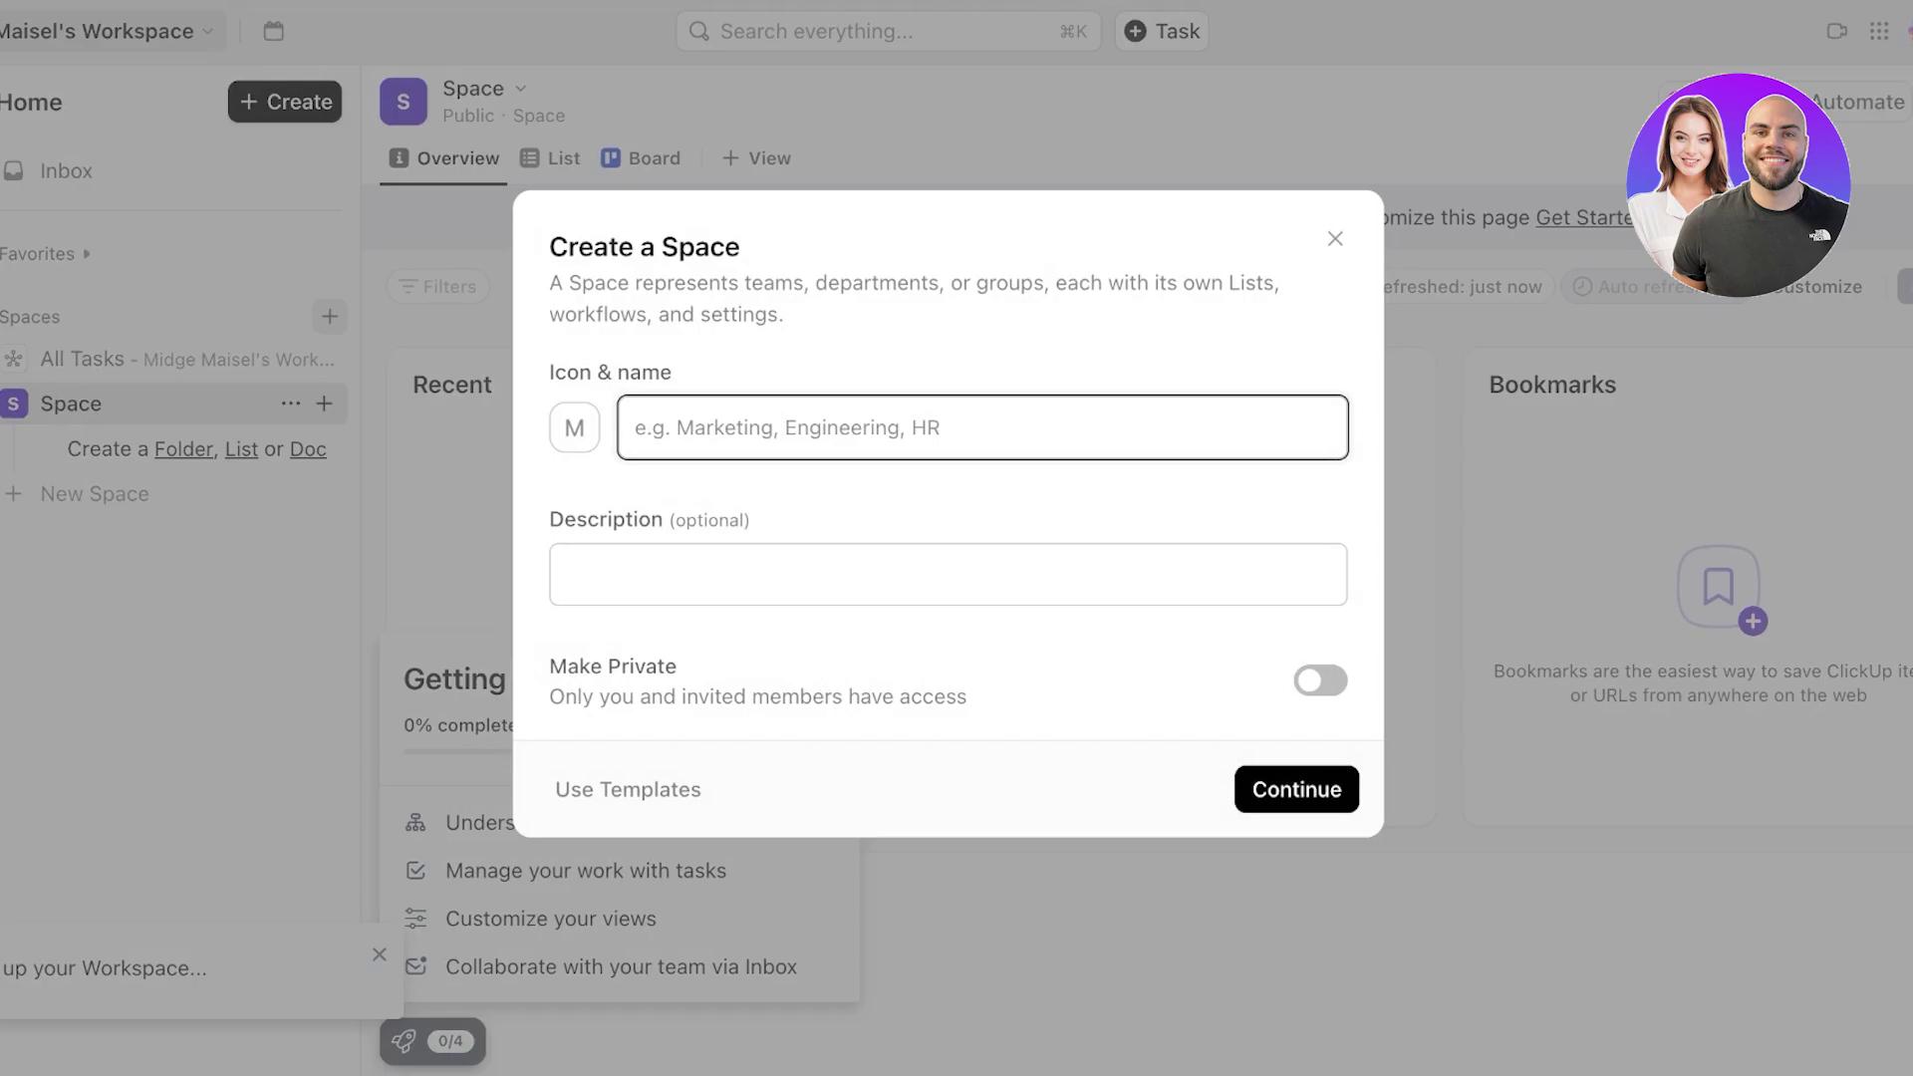
click(628, 789)
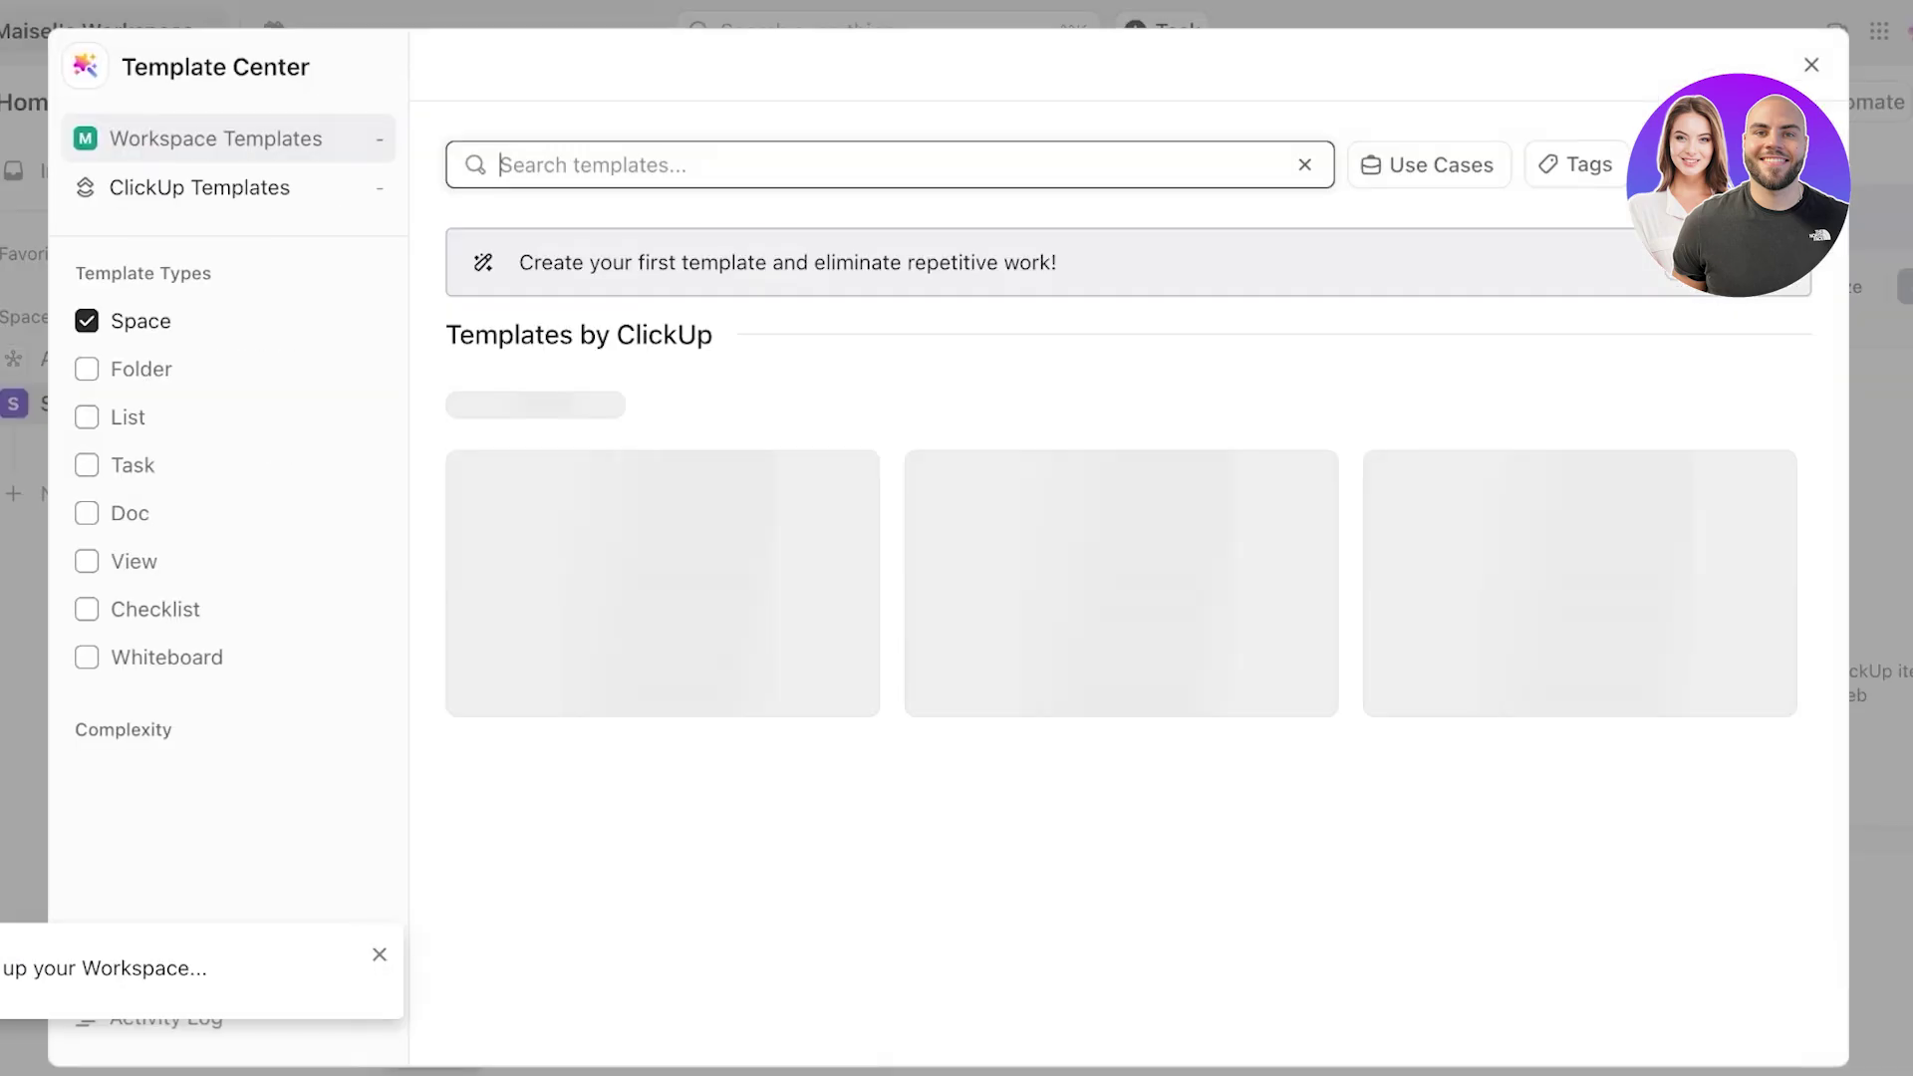
scroll(1114, 667, down, 15)
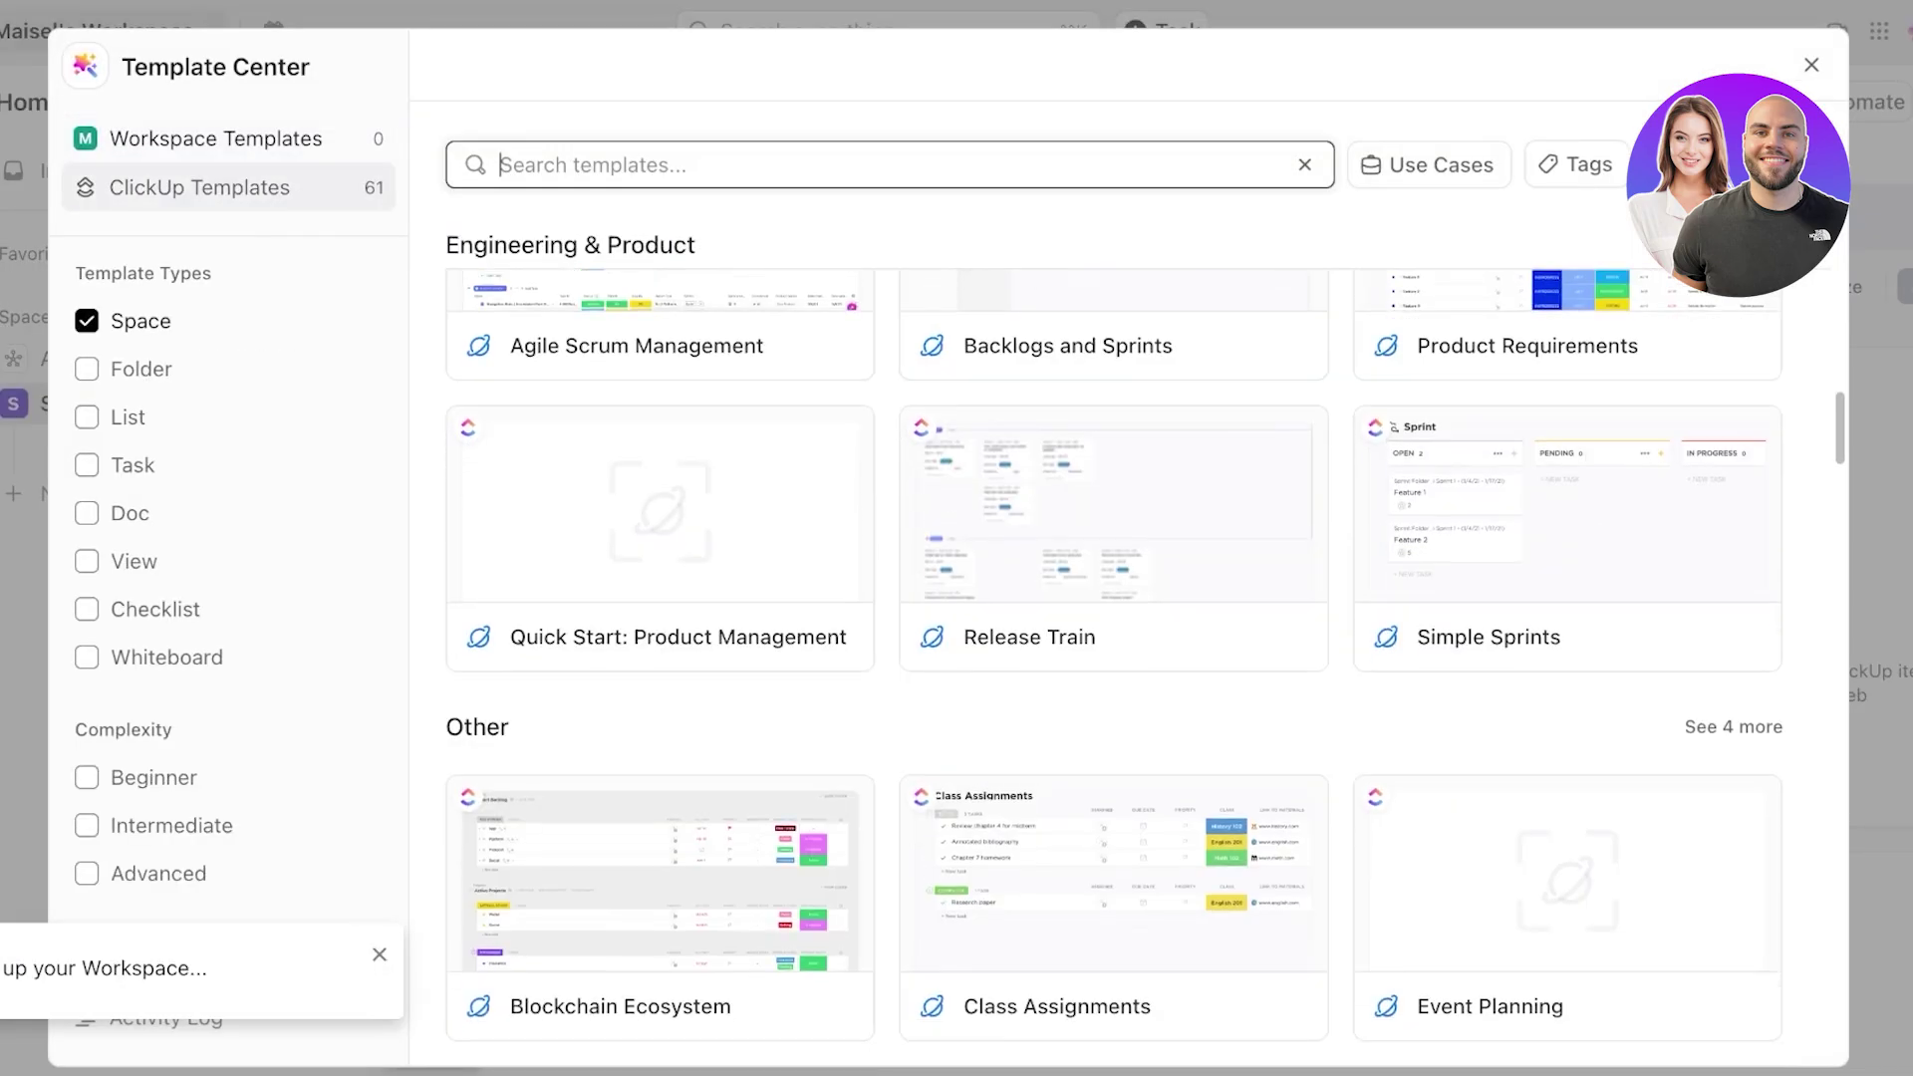
scroll(1114, 668, up, 10)
scroll(1114, 667, up, 3)
scroll(1115, 598, down, 20)
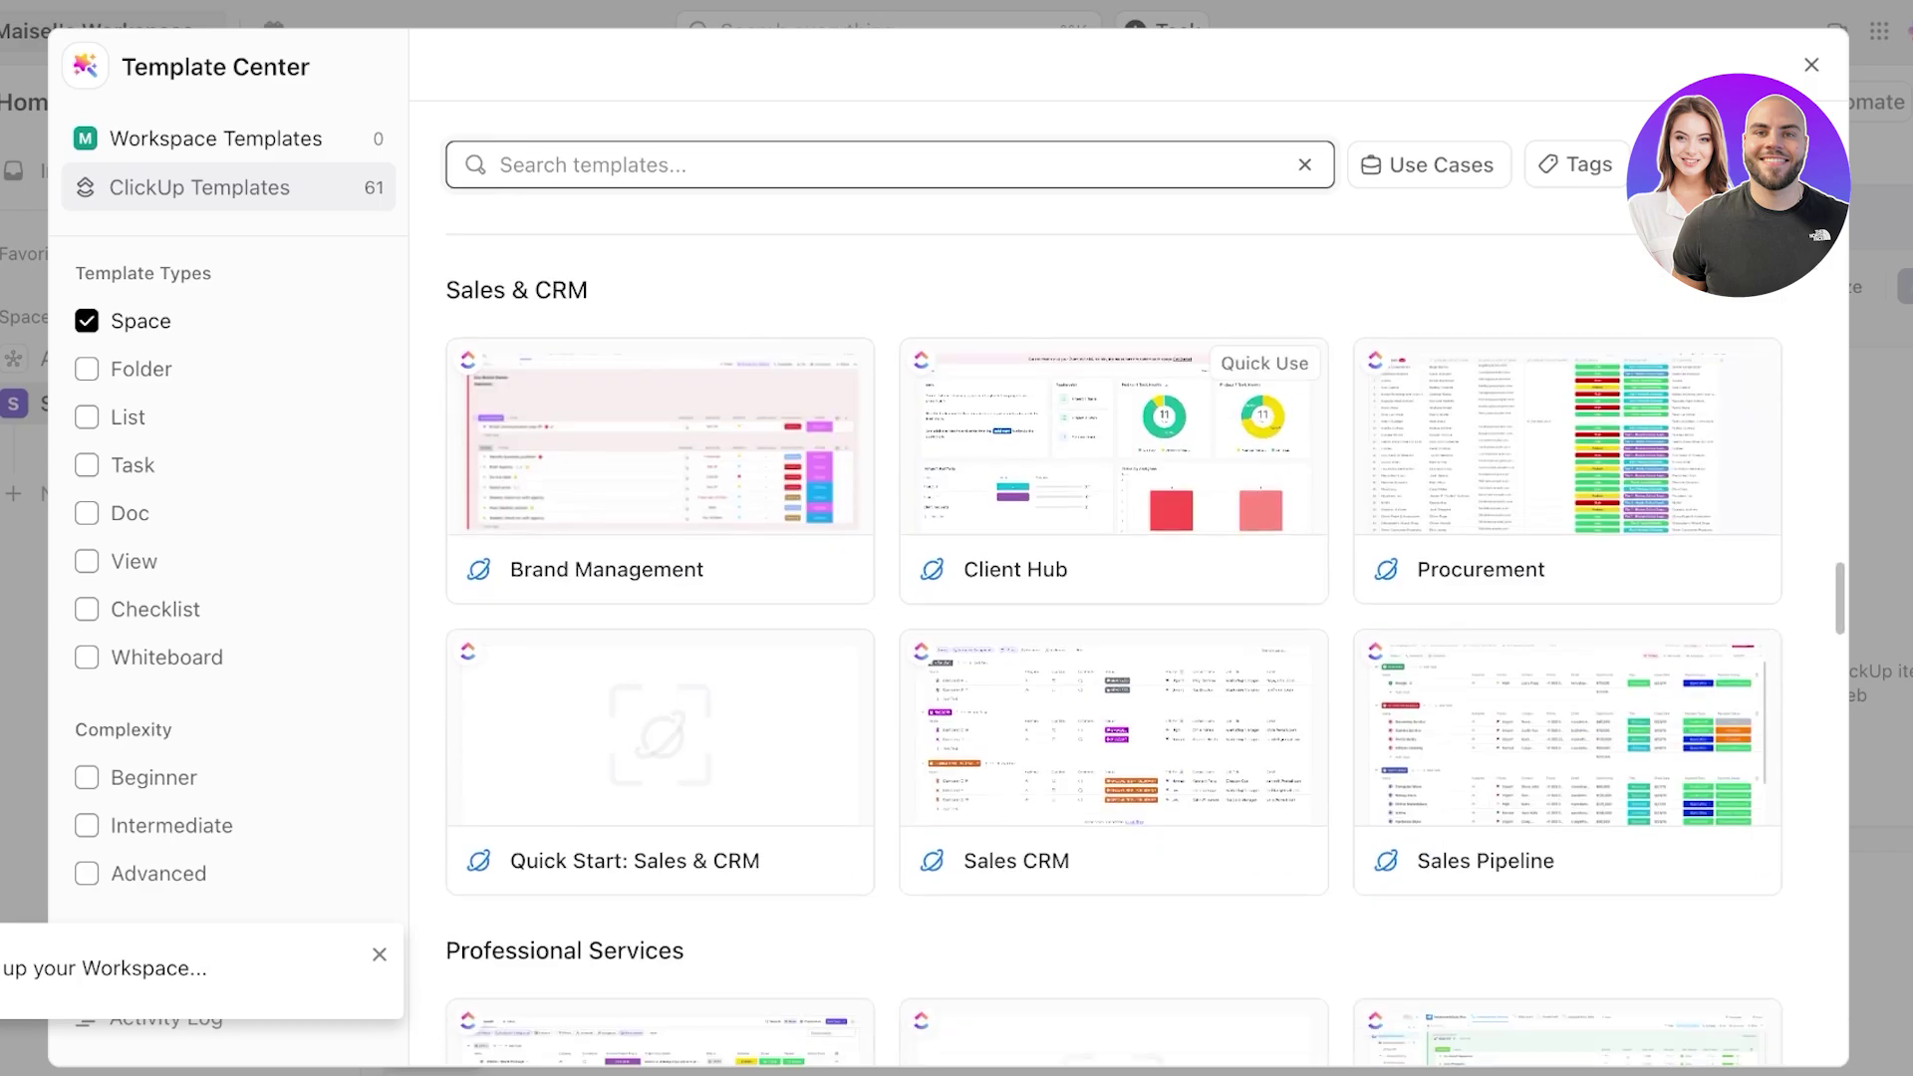
scroll(1115, 598, down, 10)
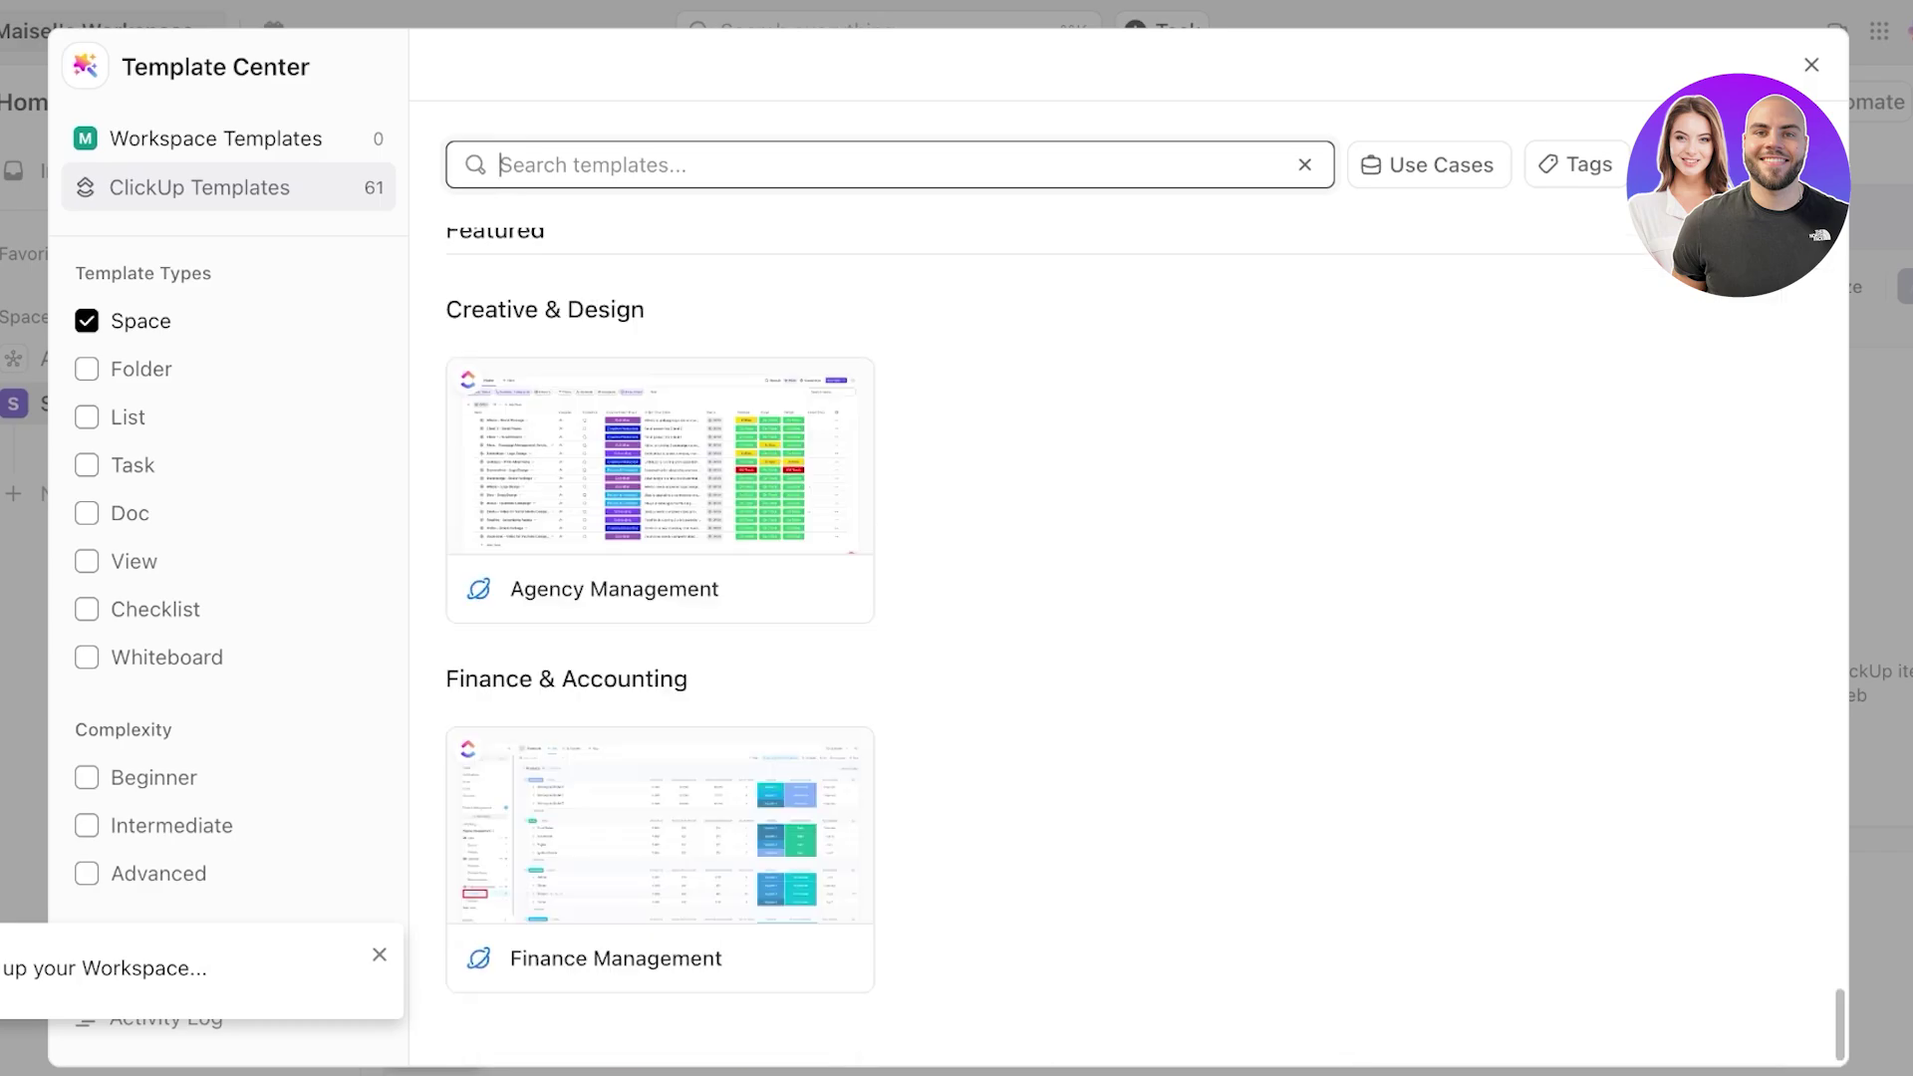
- Search templates for 'project' and create the space from Agile Scrum Management
text(project)
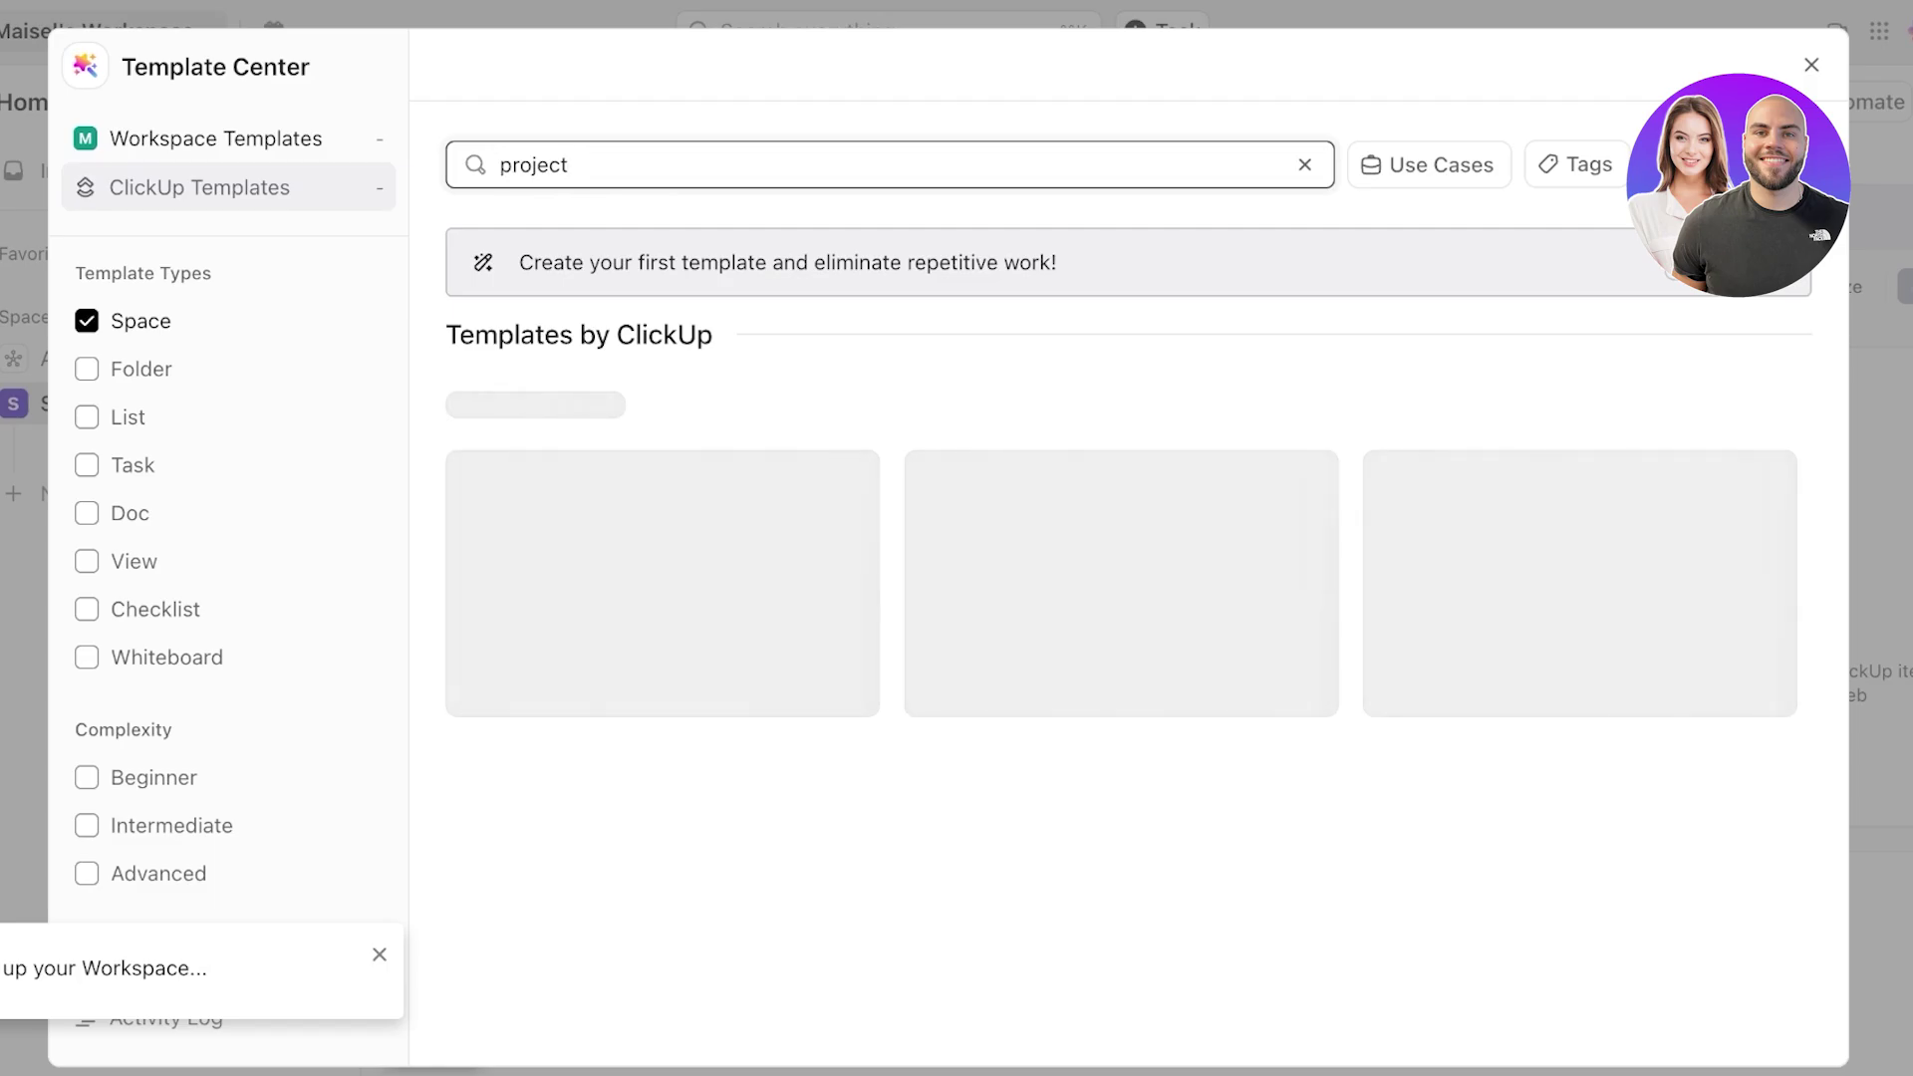
scroll(658, 498, down, 5)
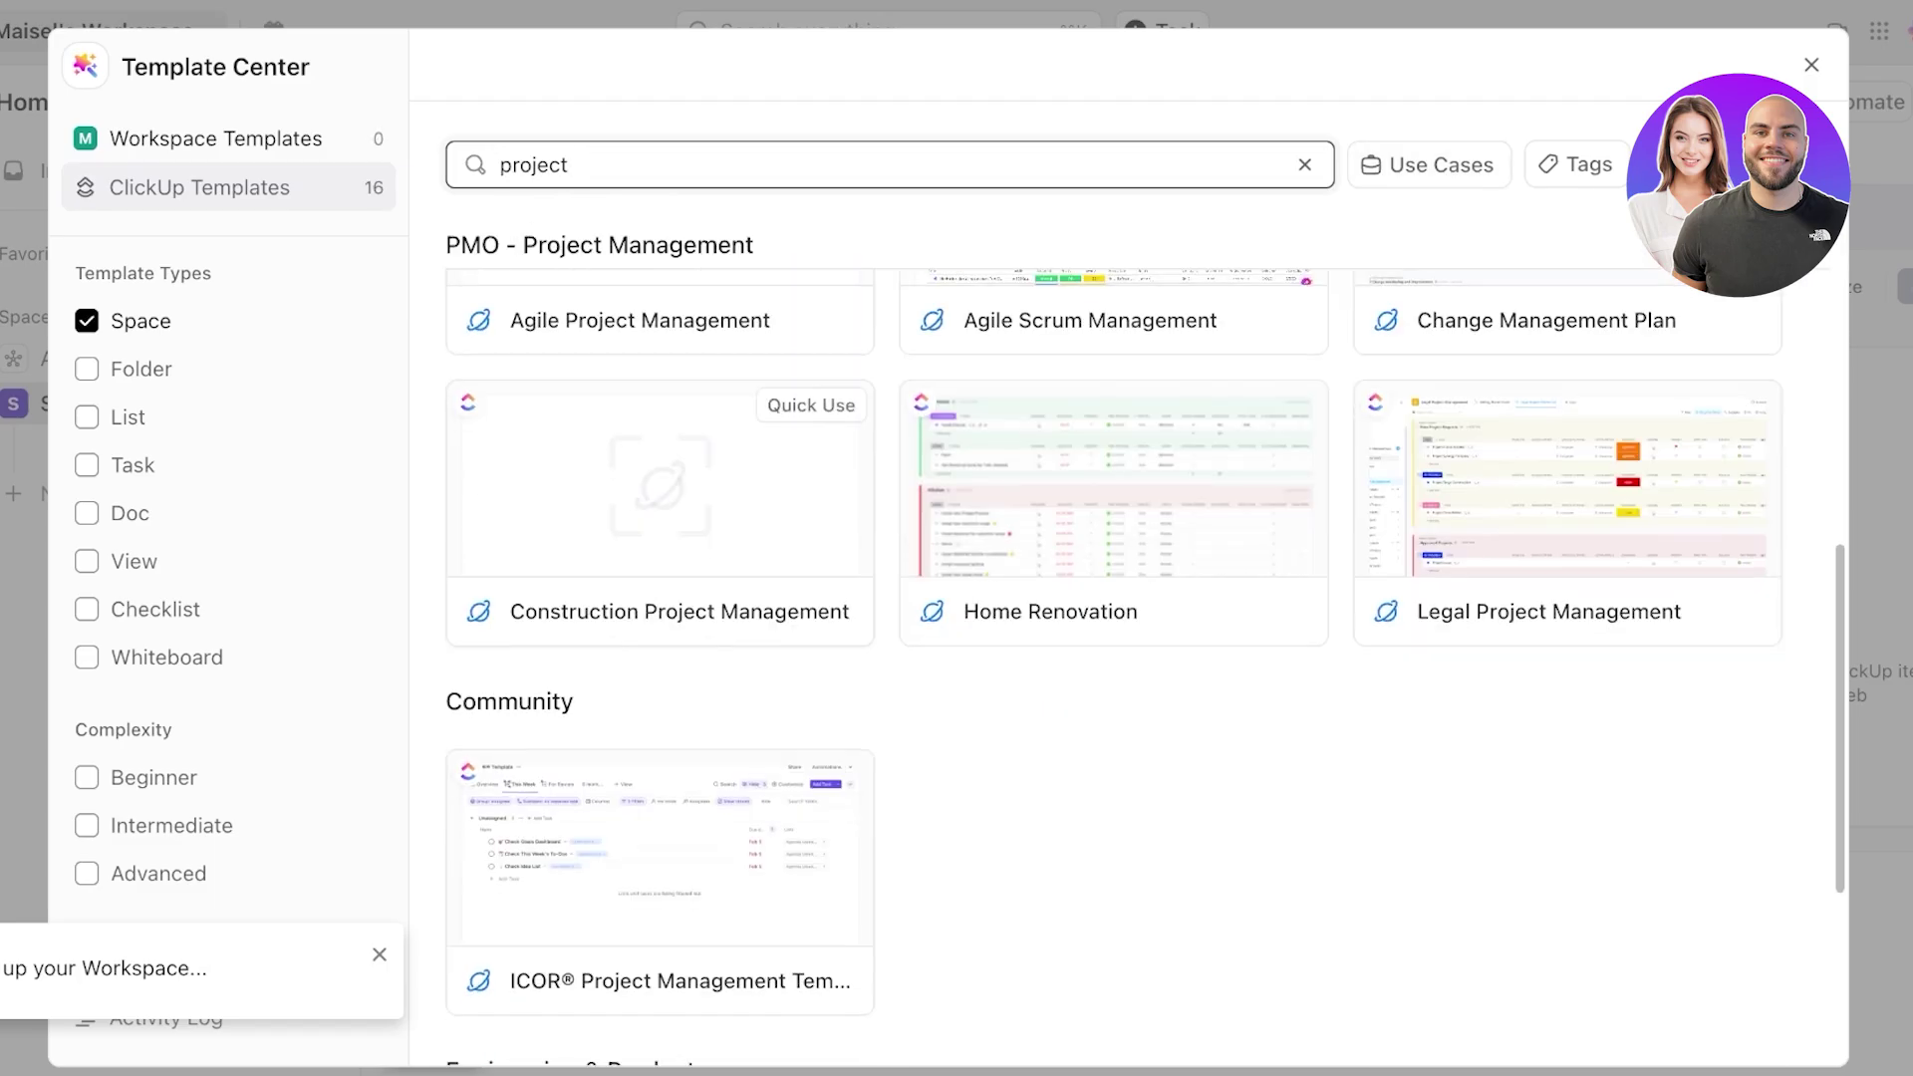
scroll(1564, 598, up, 4)
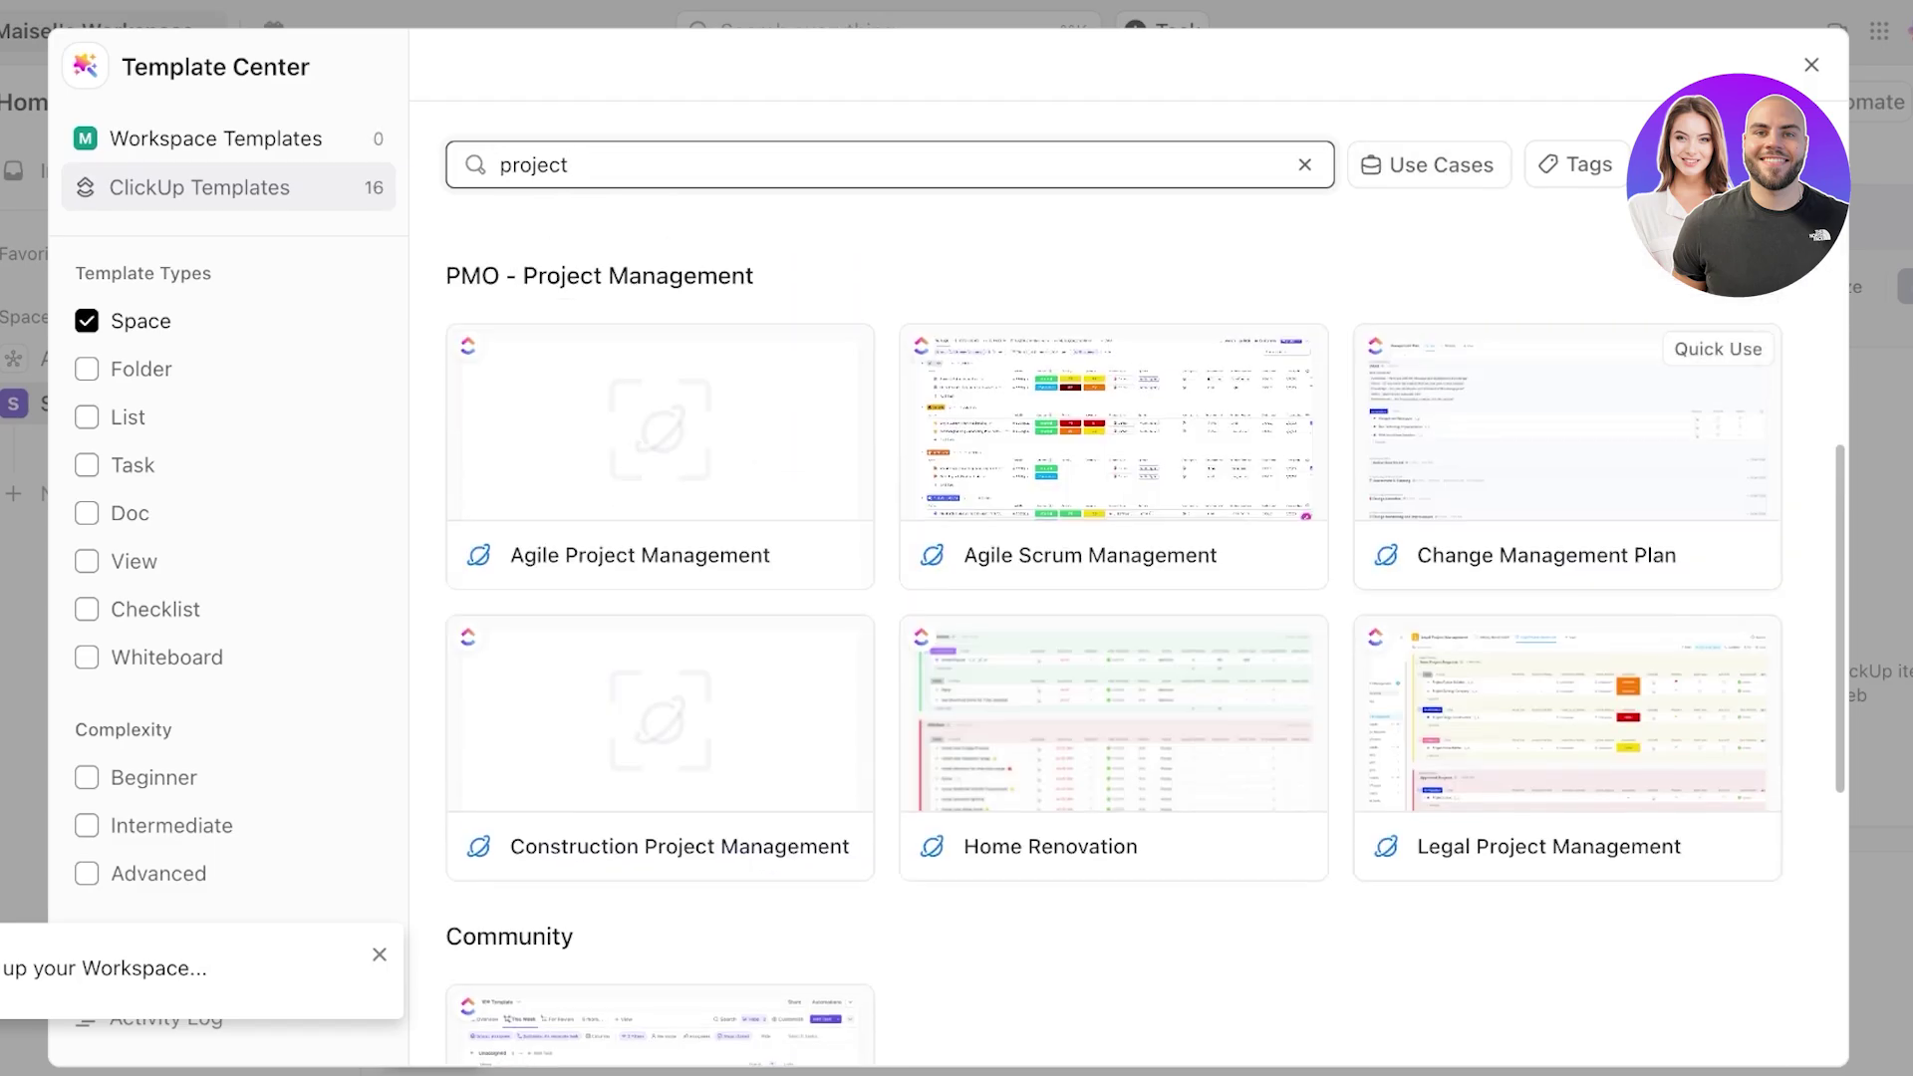
scroll(1565, 598, up, 1)
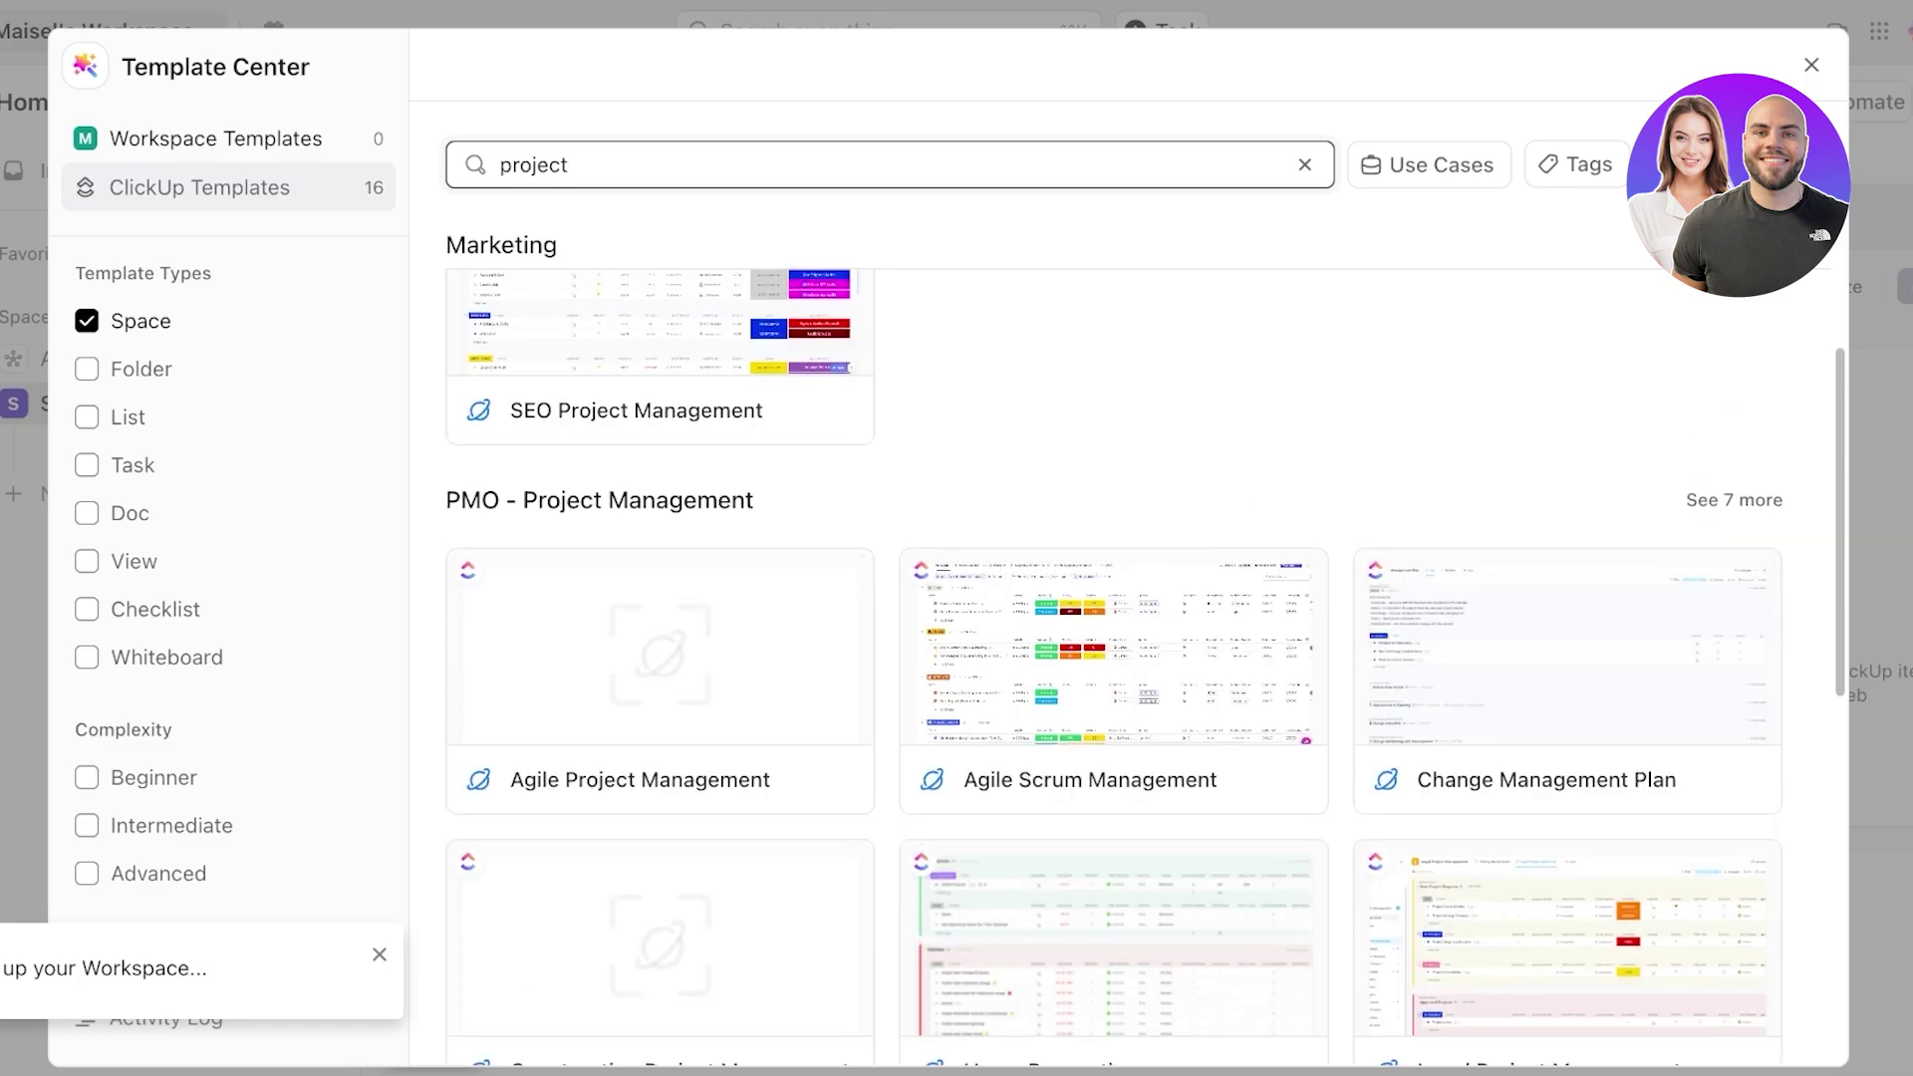
scroll(658, 648, down, 5)
scroll(1114, 479, up, 10)
scroll(1114, 478, down, 6)
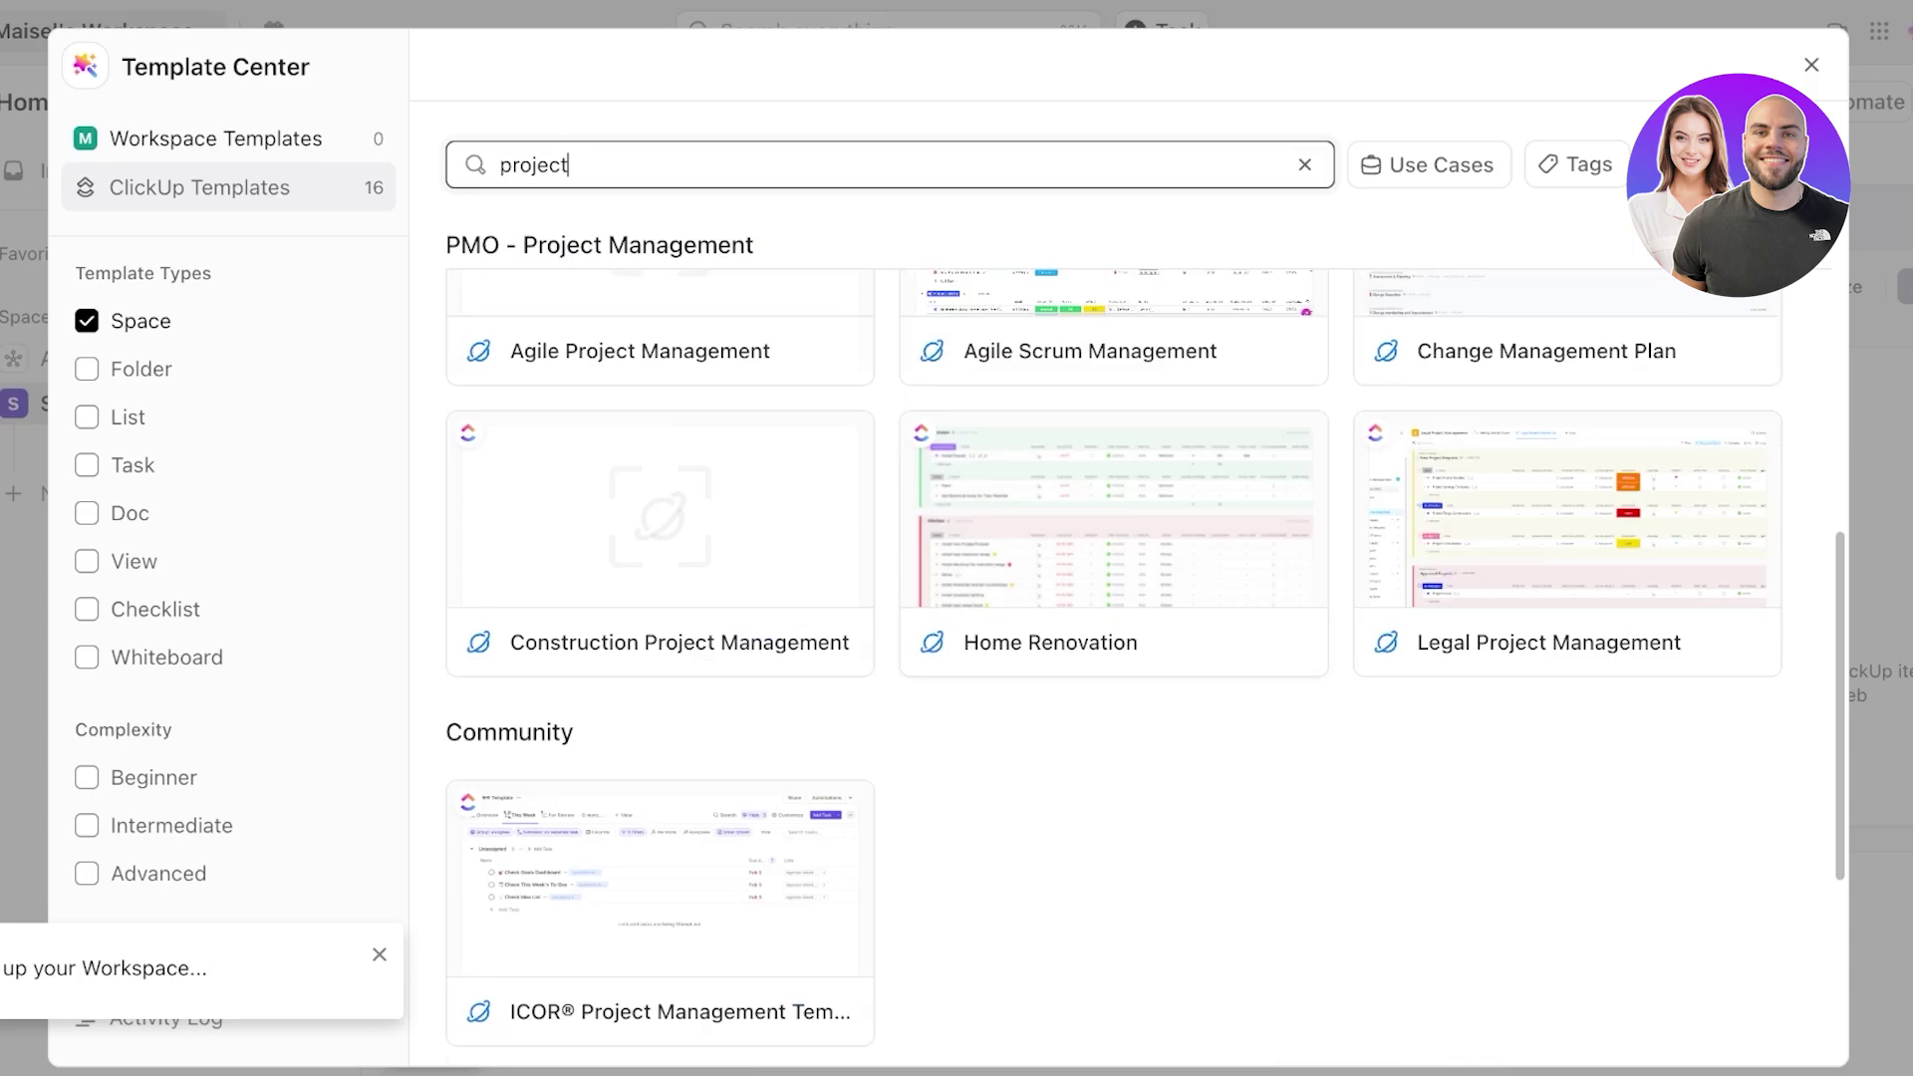
scroll(1114, 478, up, 2)
click(1114, 468)
click(1338, 173)
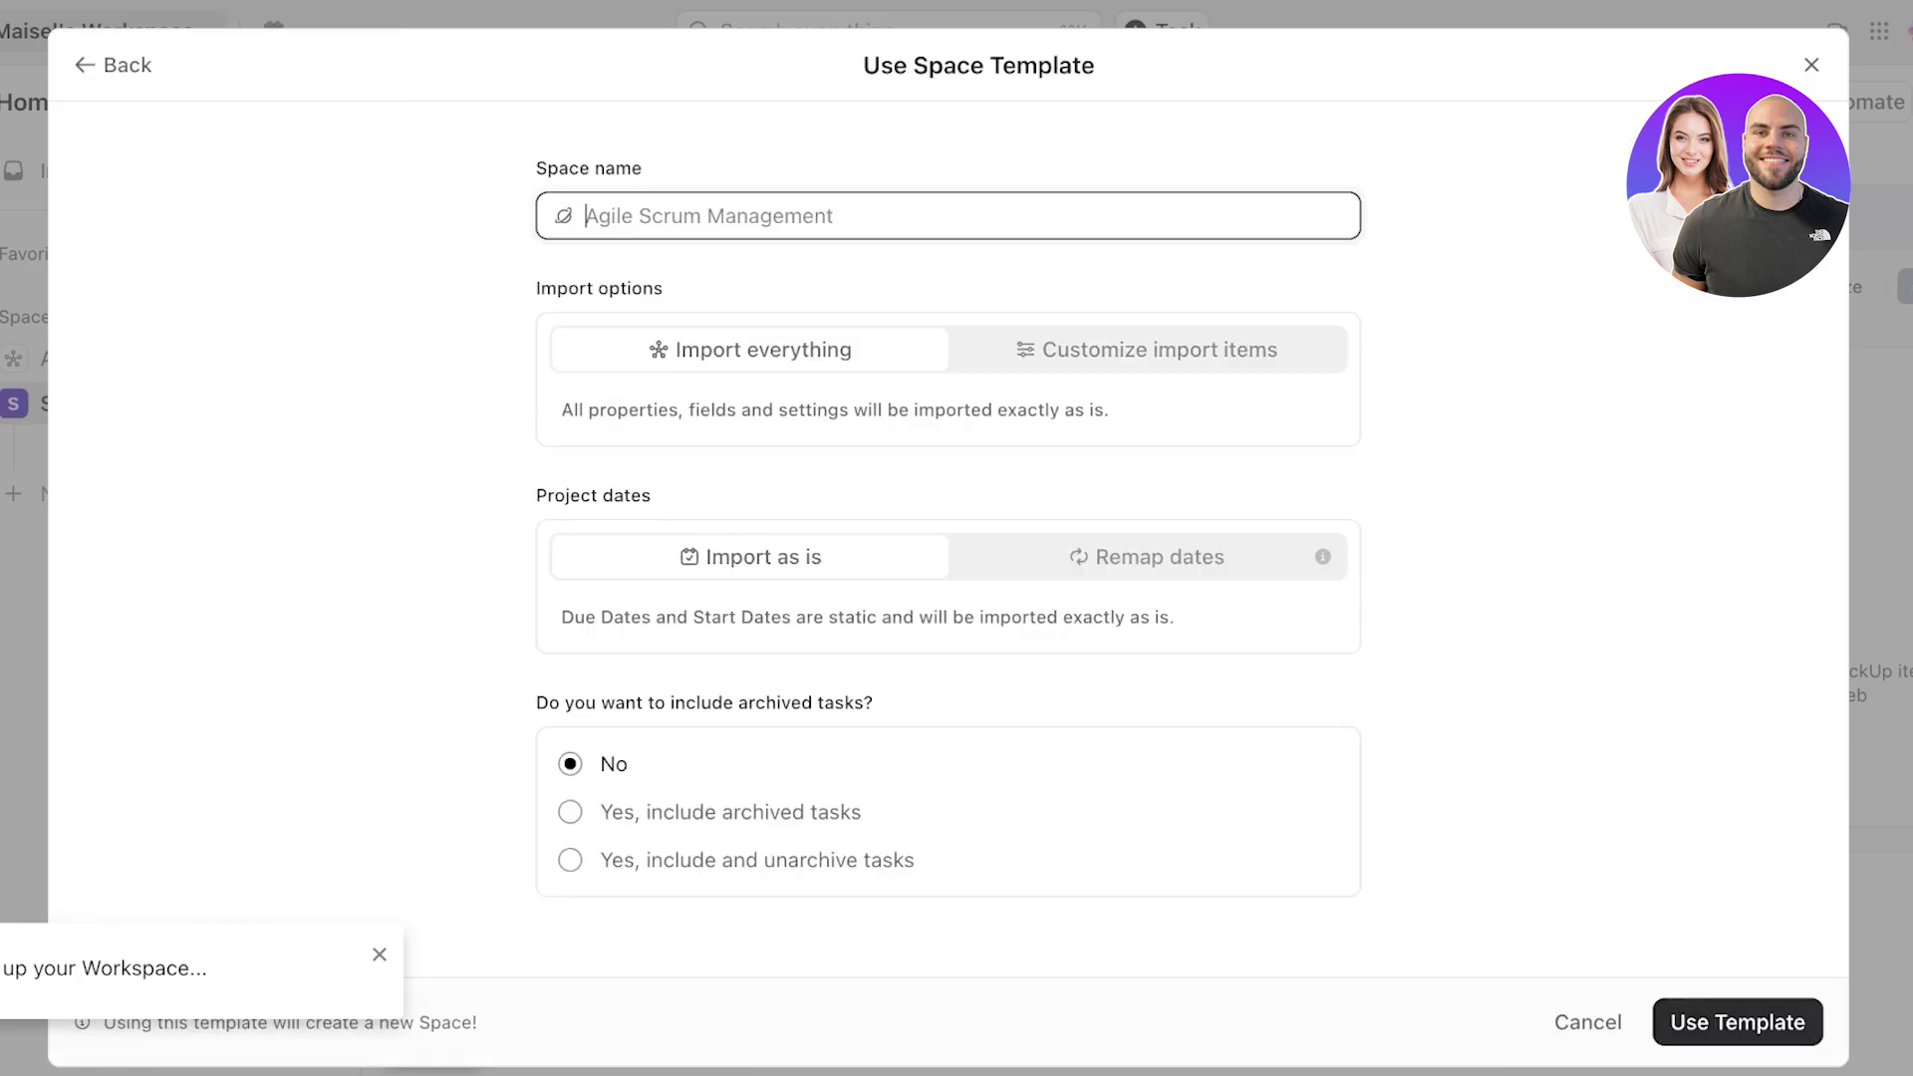
click(1738, 1023)
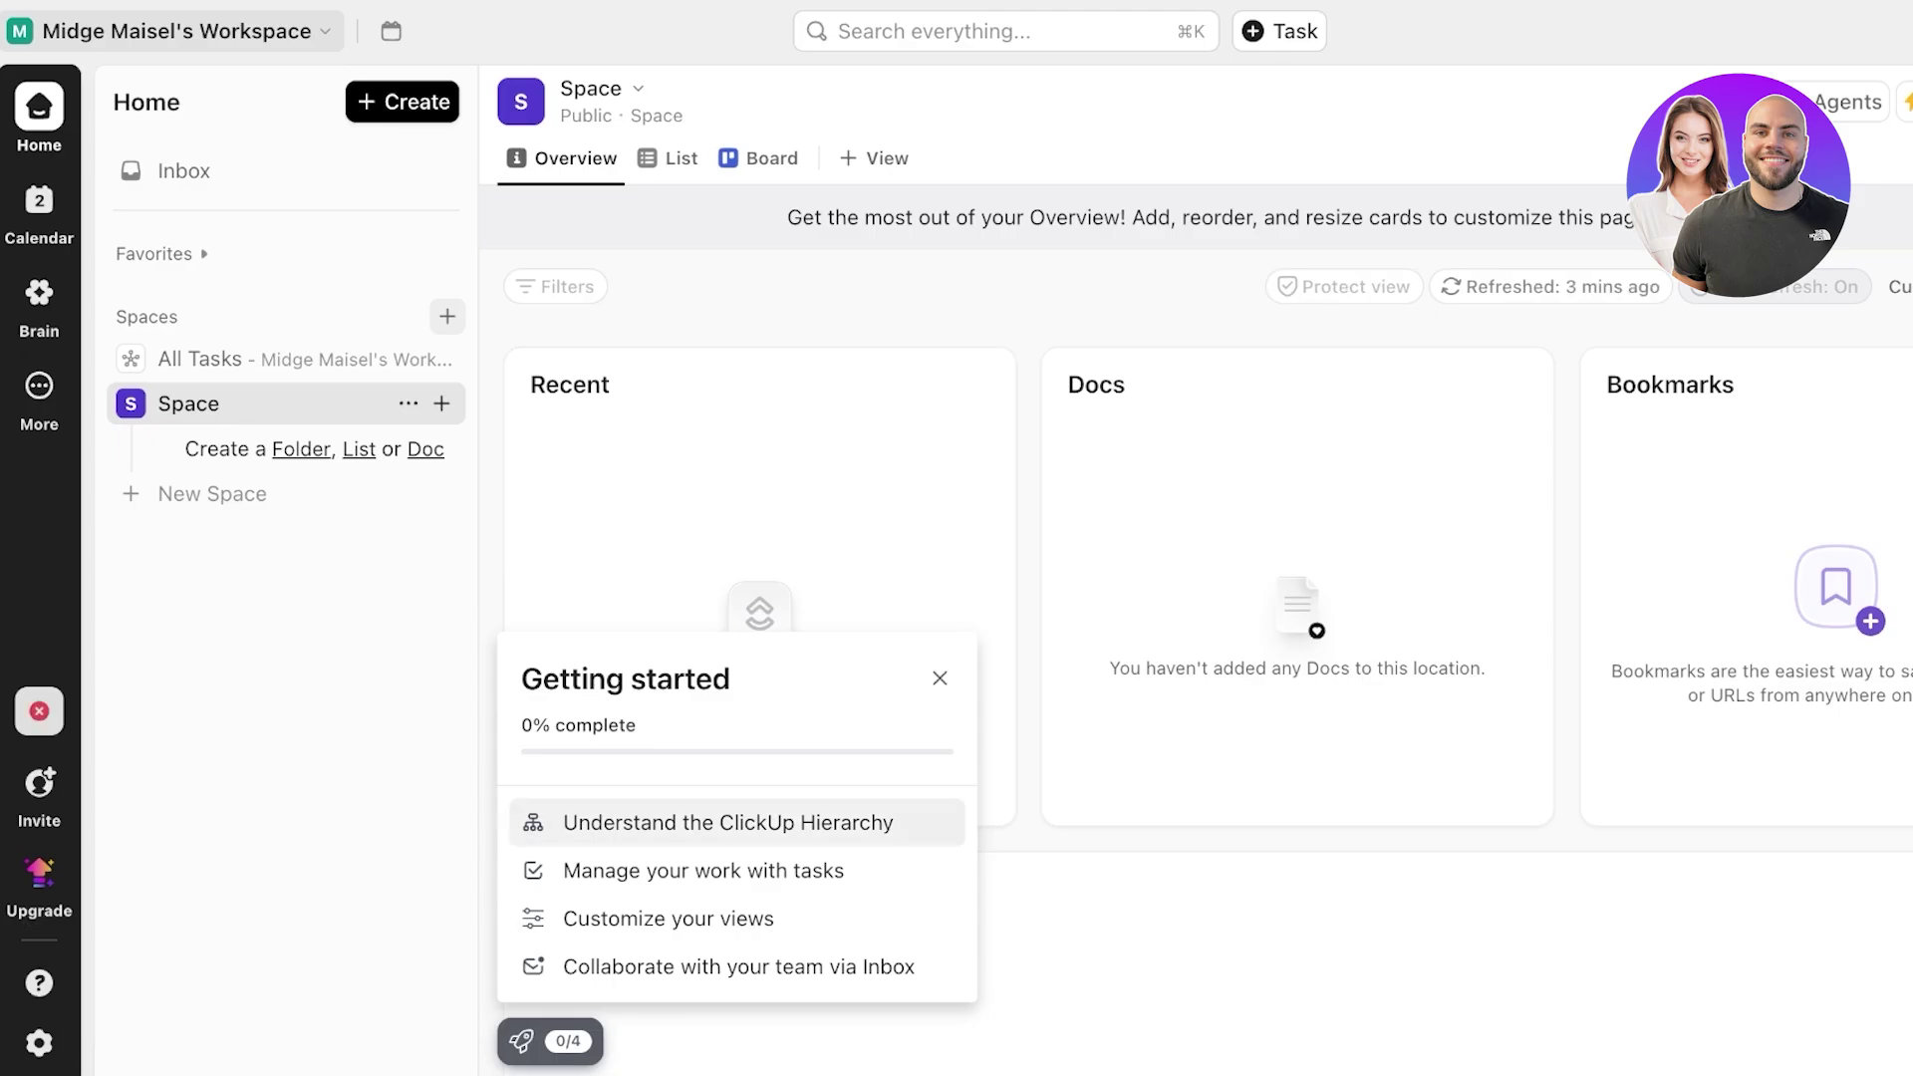
- Play the 'Understand the ClickUp Hierarchy' video from Getting started, then close it
click(738, 823)
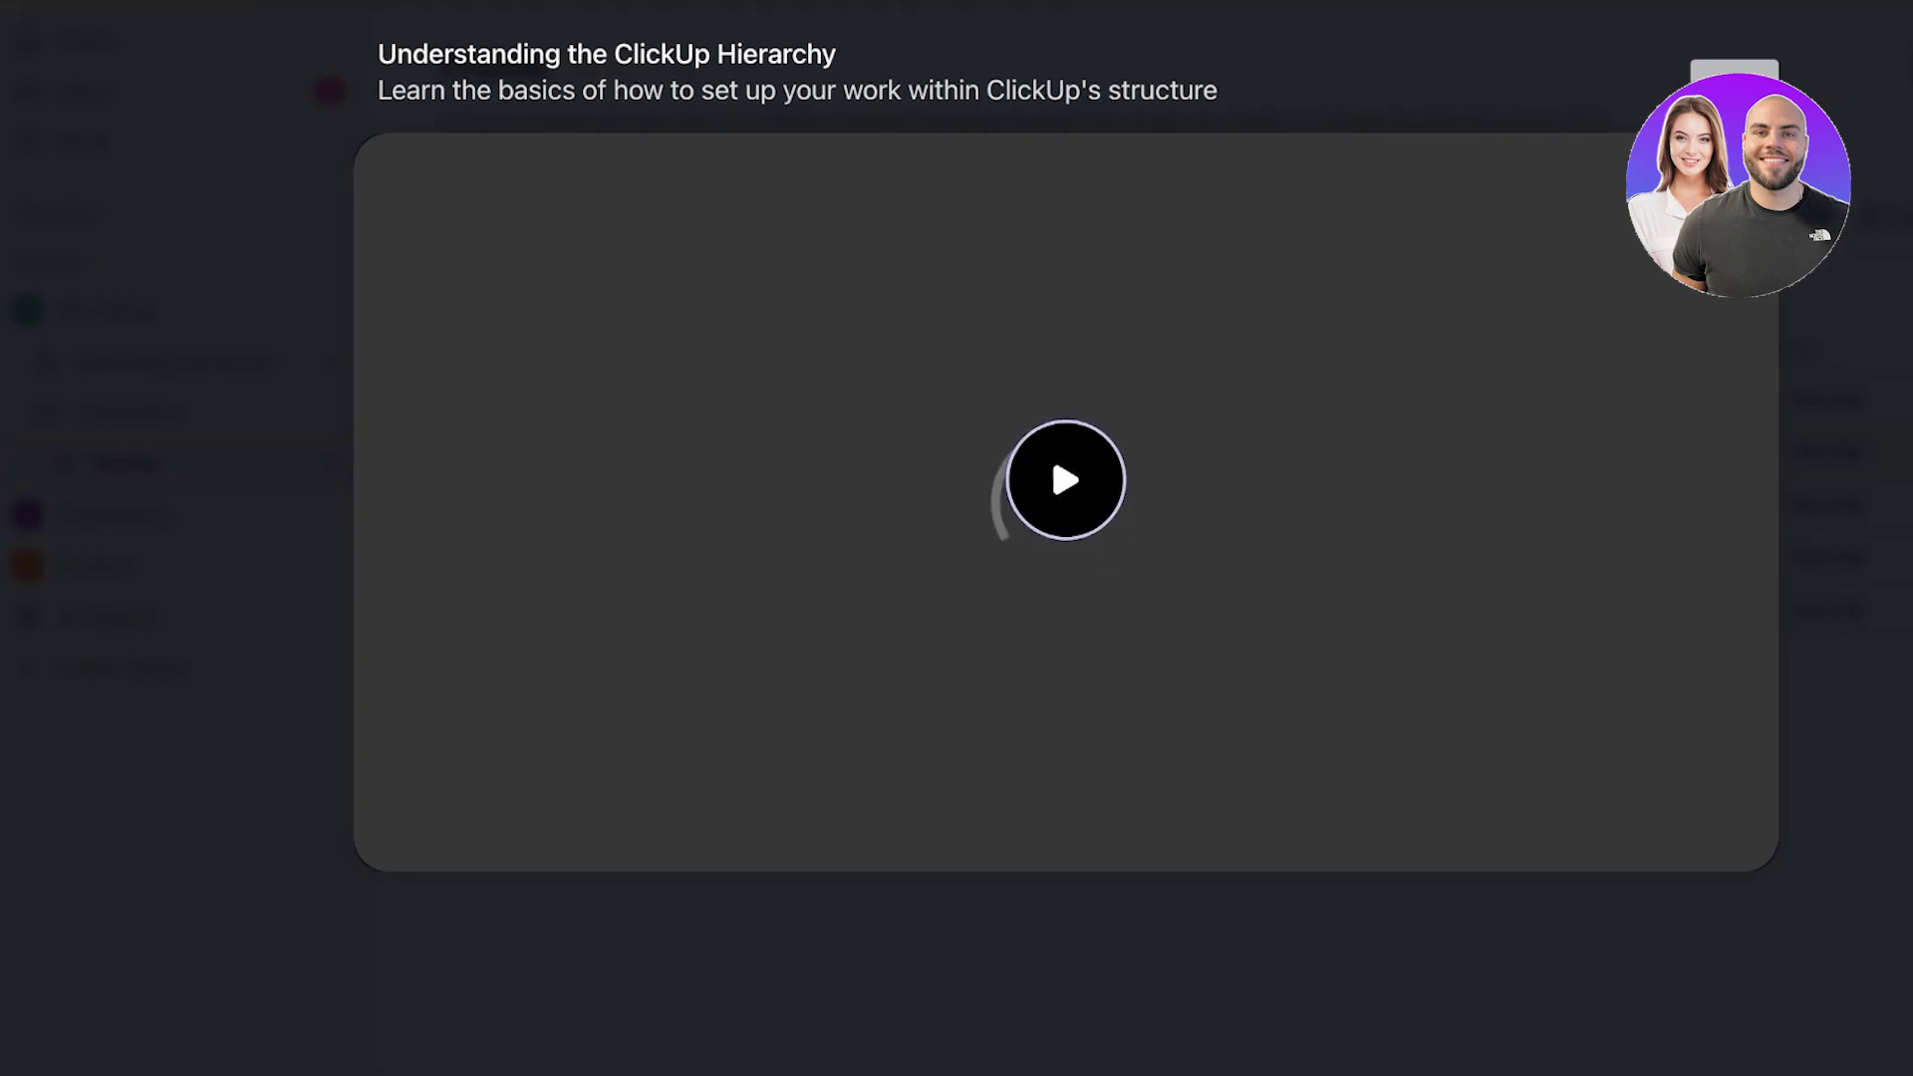
click(1734, 70)
click(199, 493)
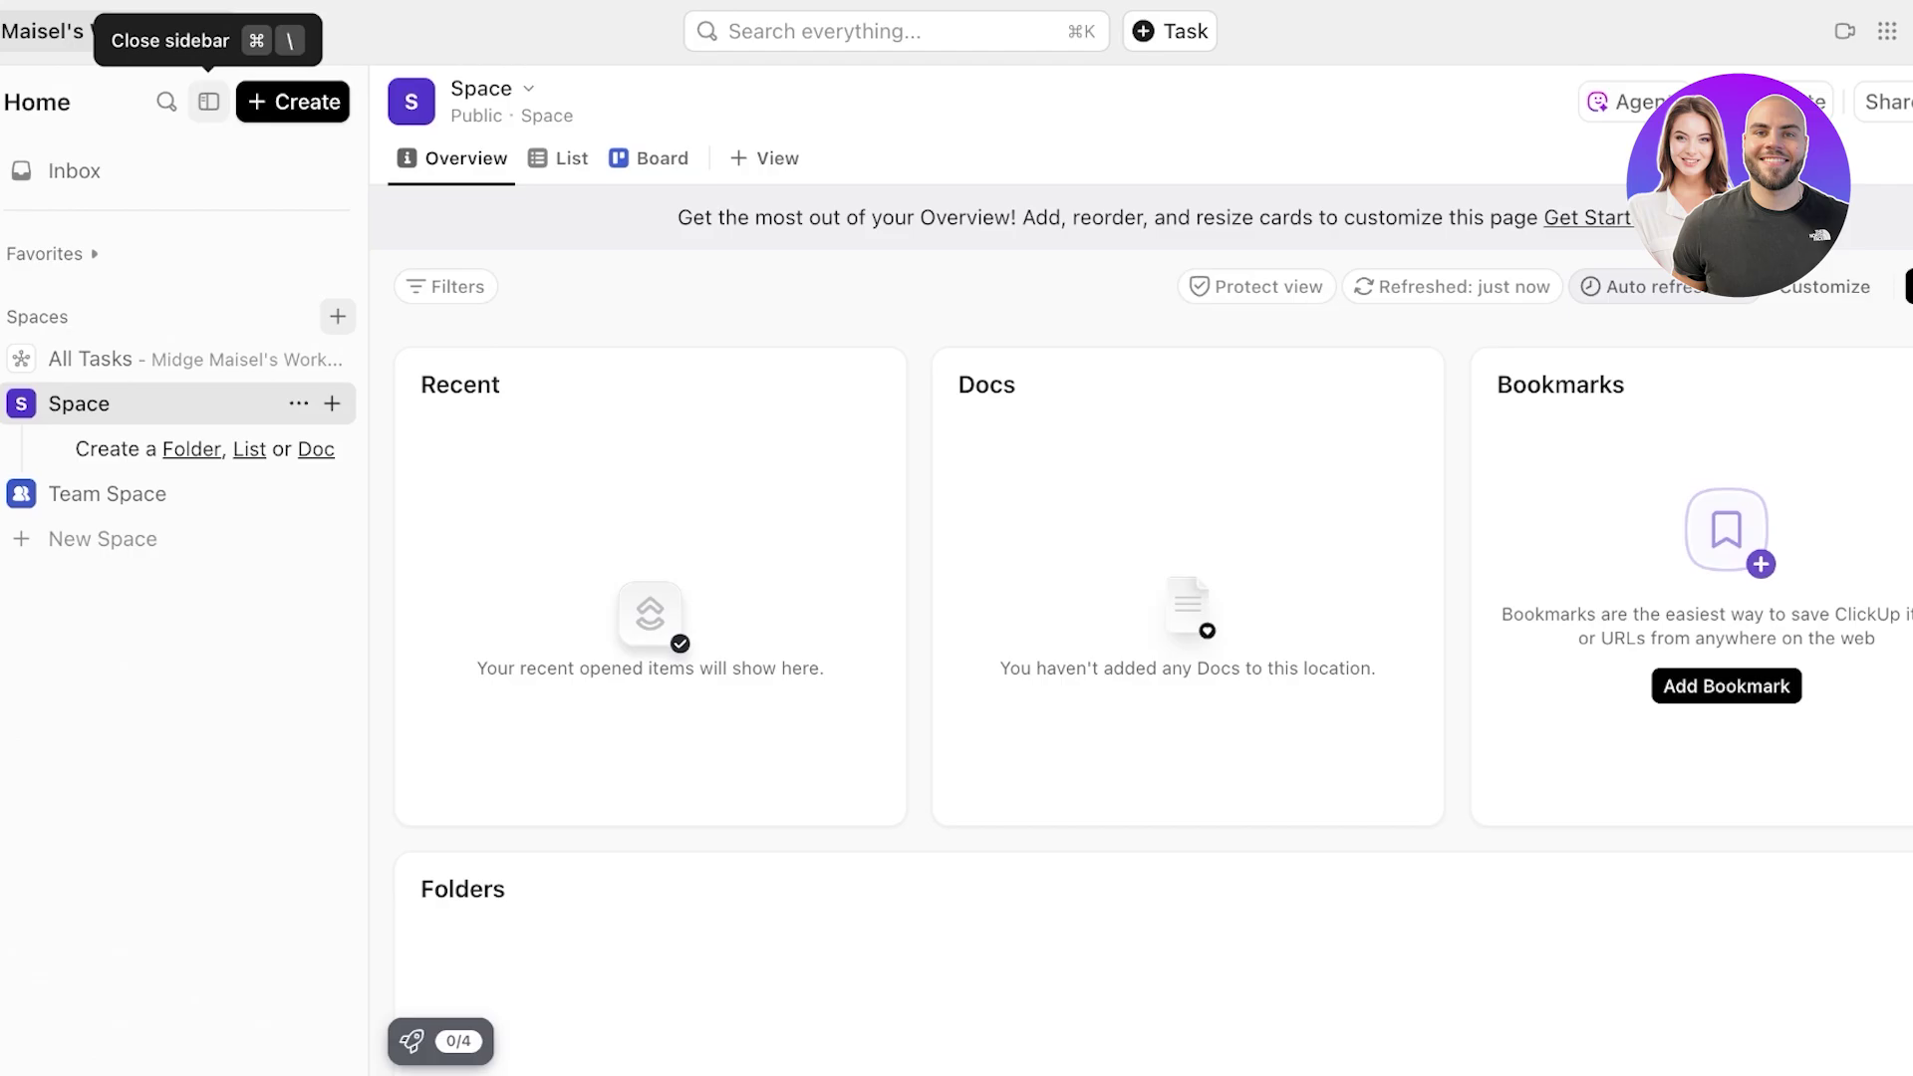
- Create a new space from templates, searching 'agile' and using Agile Scrum Management
click(103, 538)
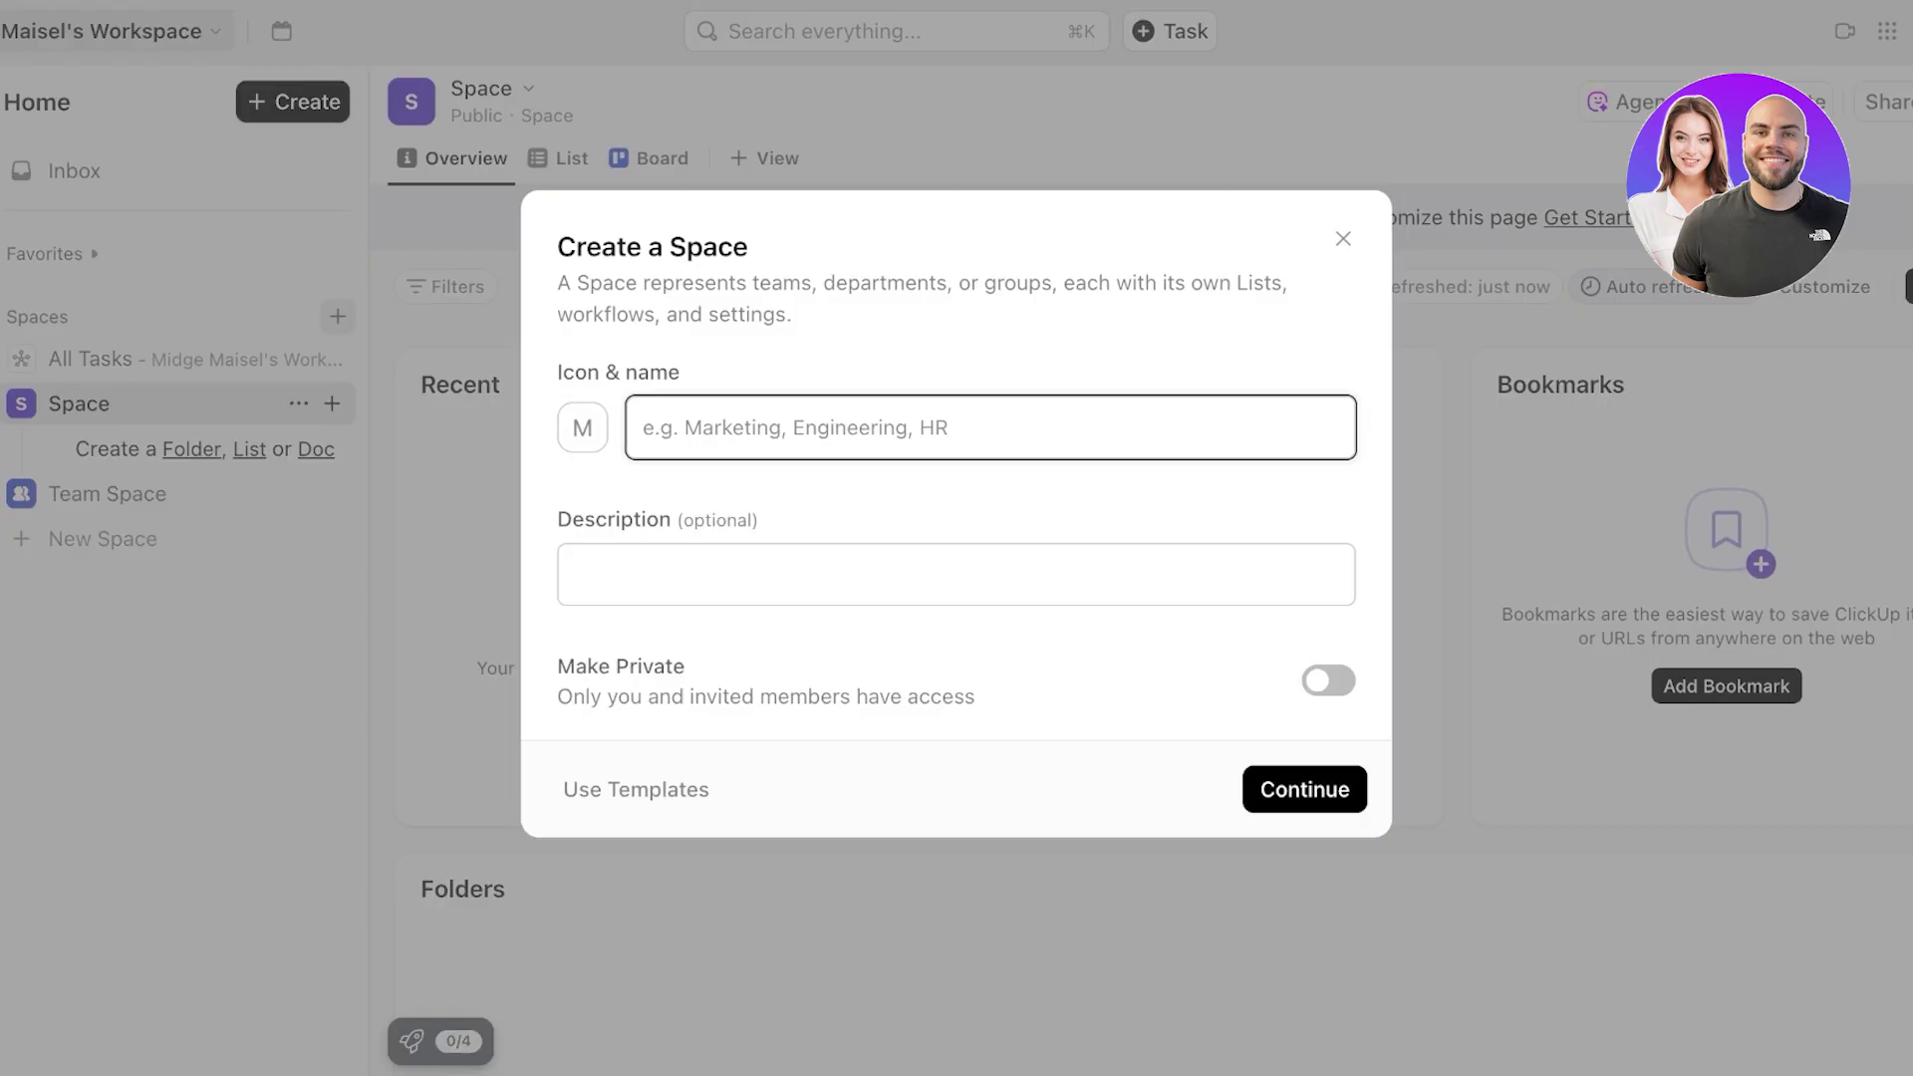
click(636, 789)
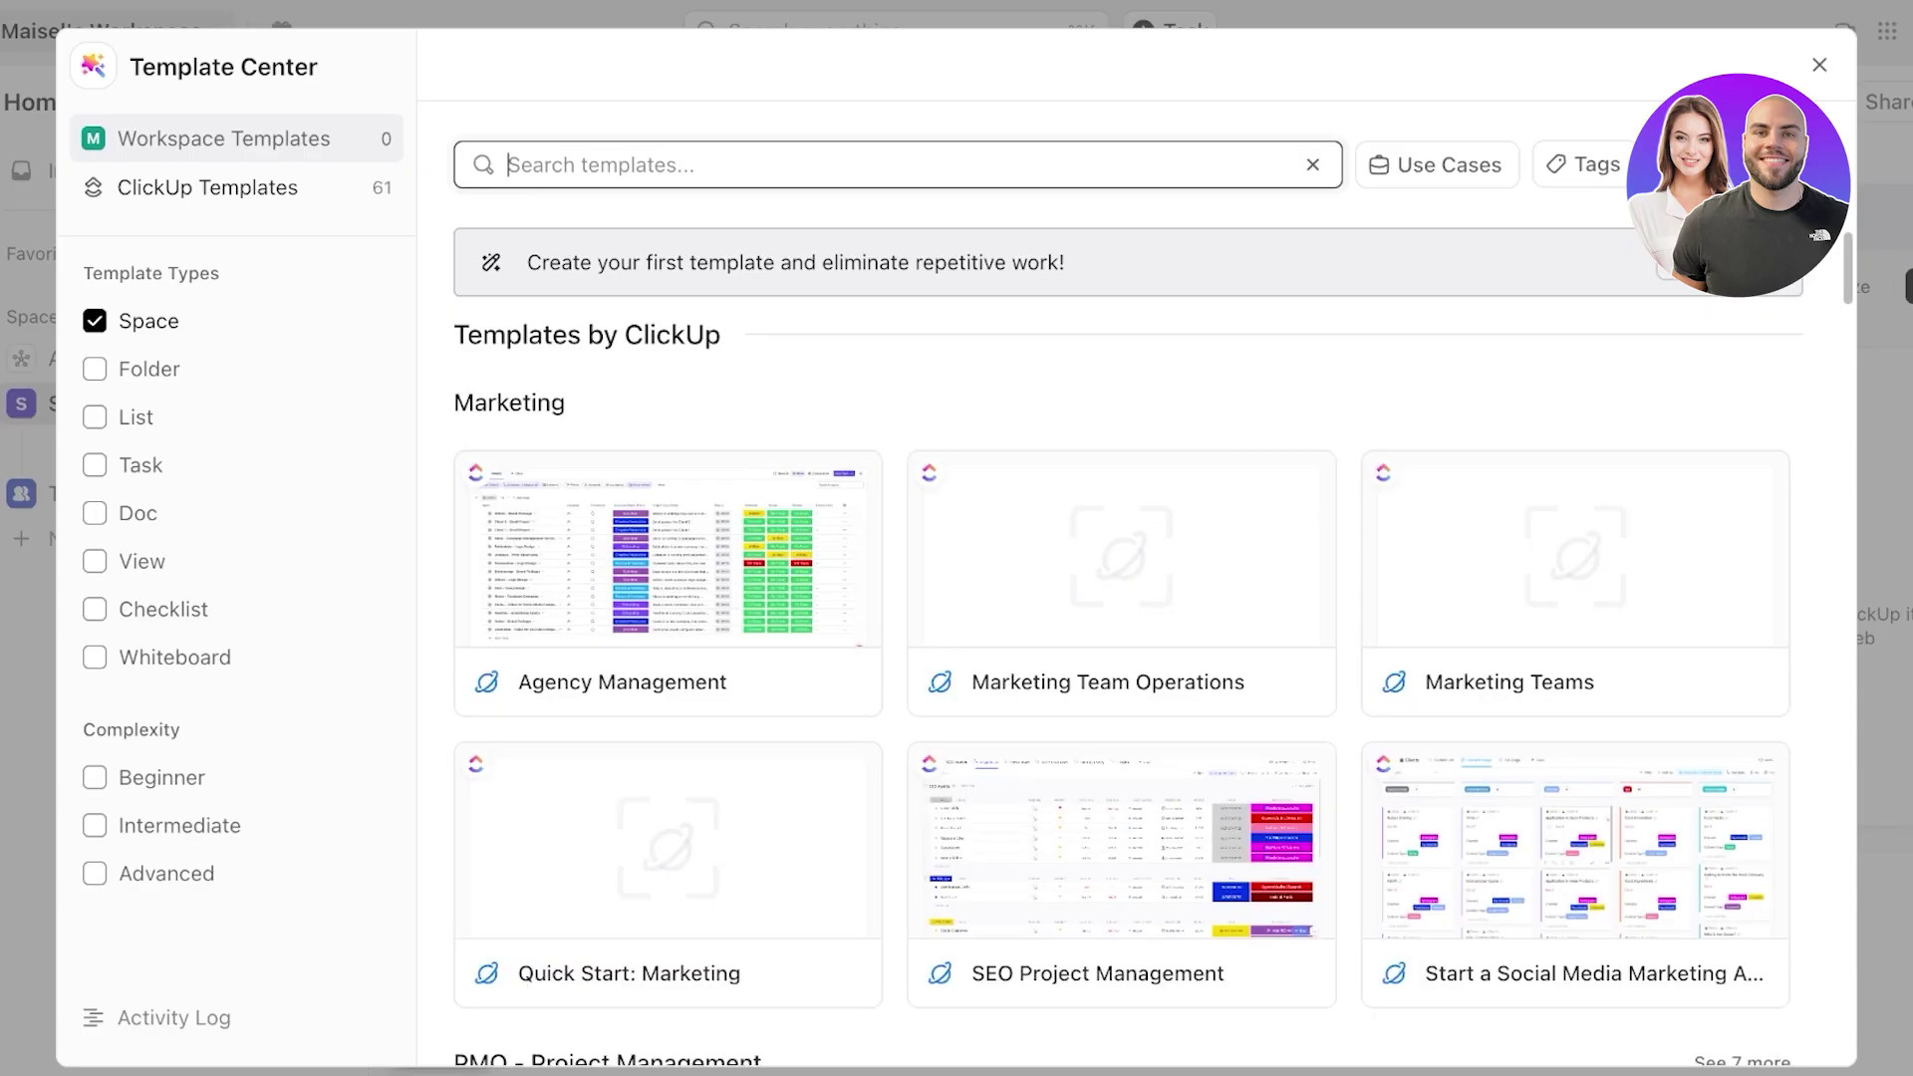
text(agile)
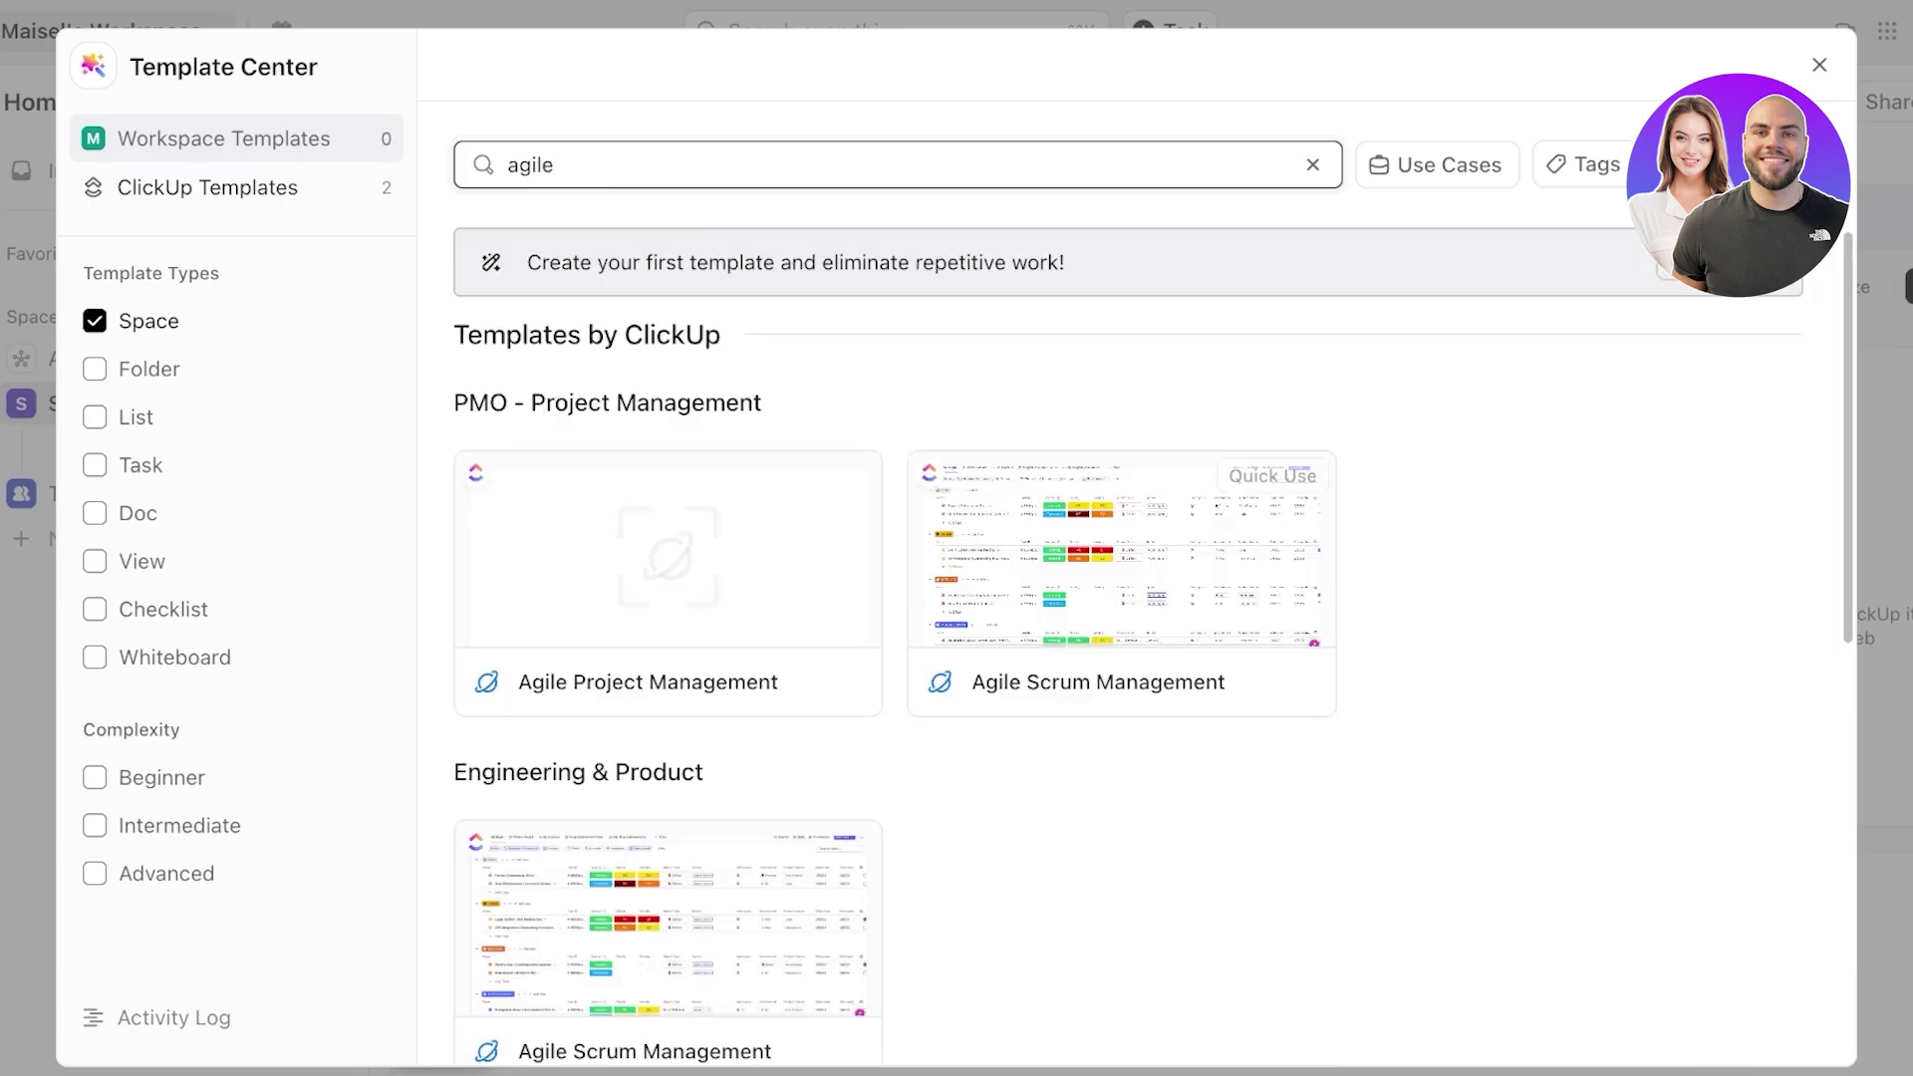
click(1125, 588)
click(1346, 175)
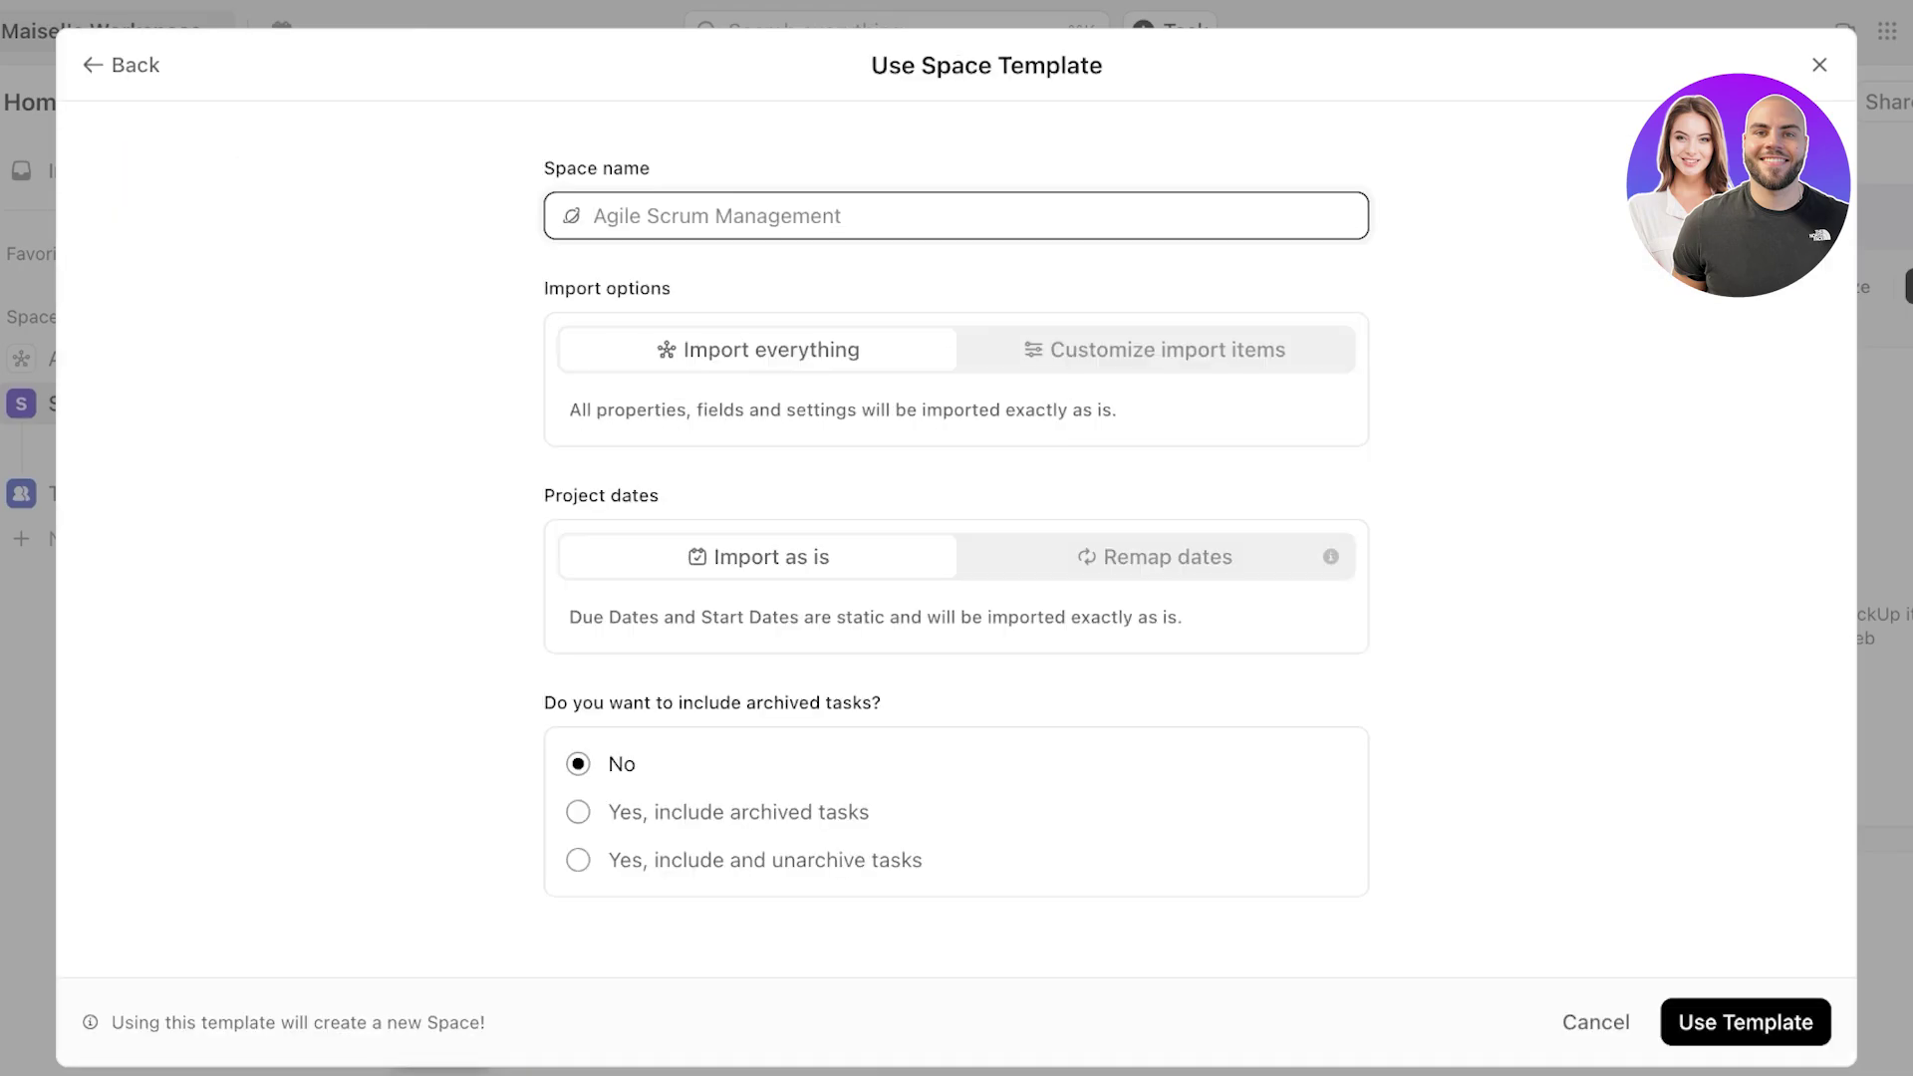
click(1746, 1022)
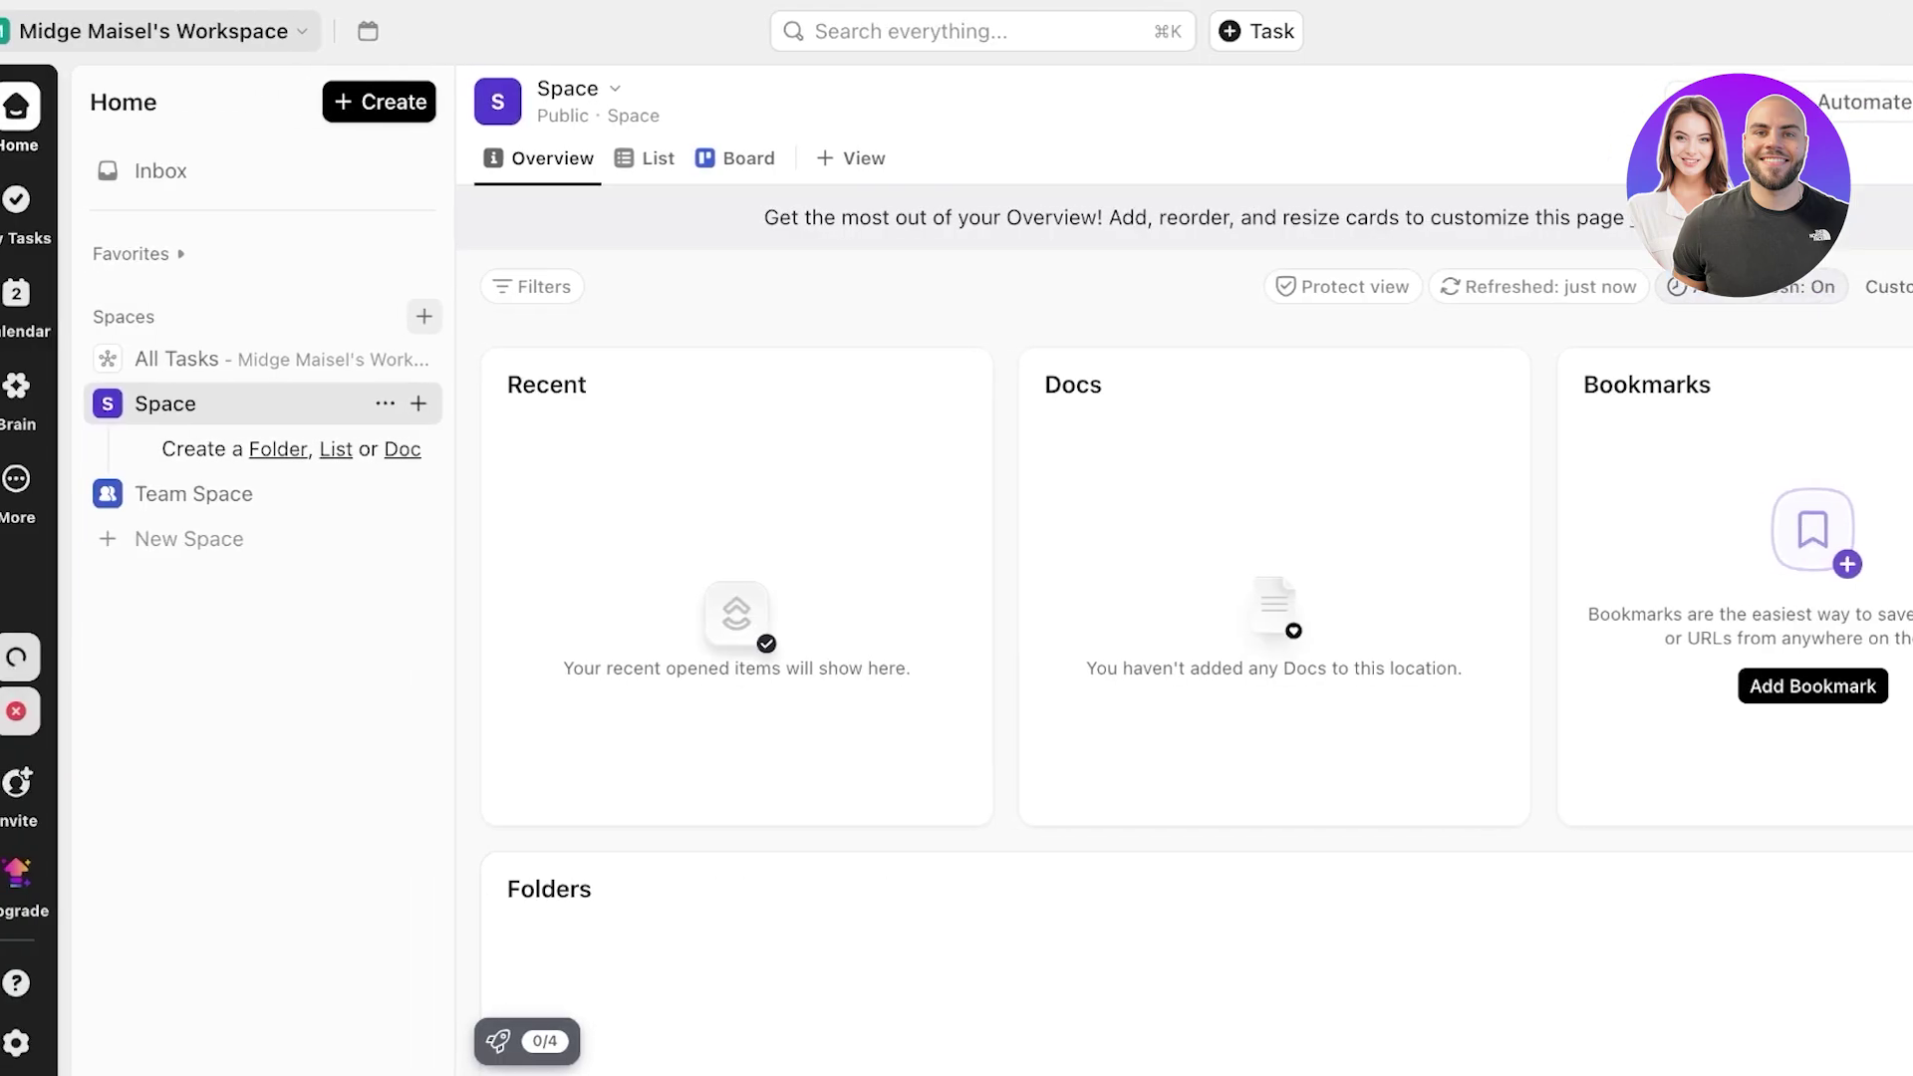
- Dismiss the failed template error, then review and close the Activity Log
mouse_move(33, 712)
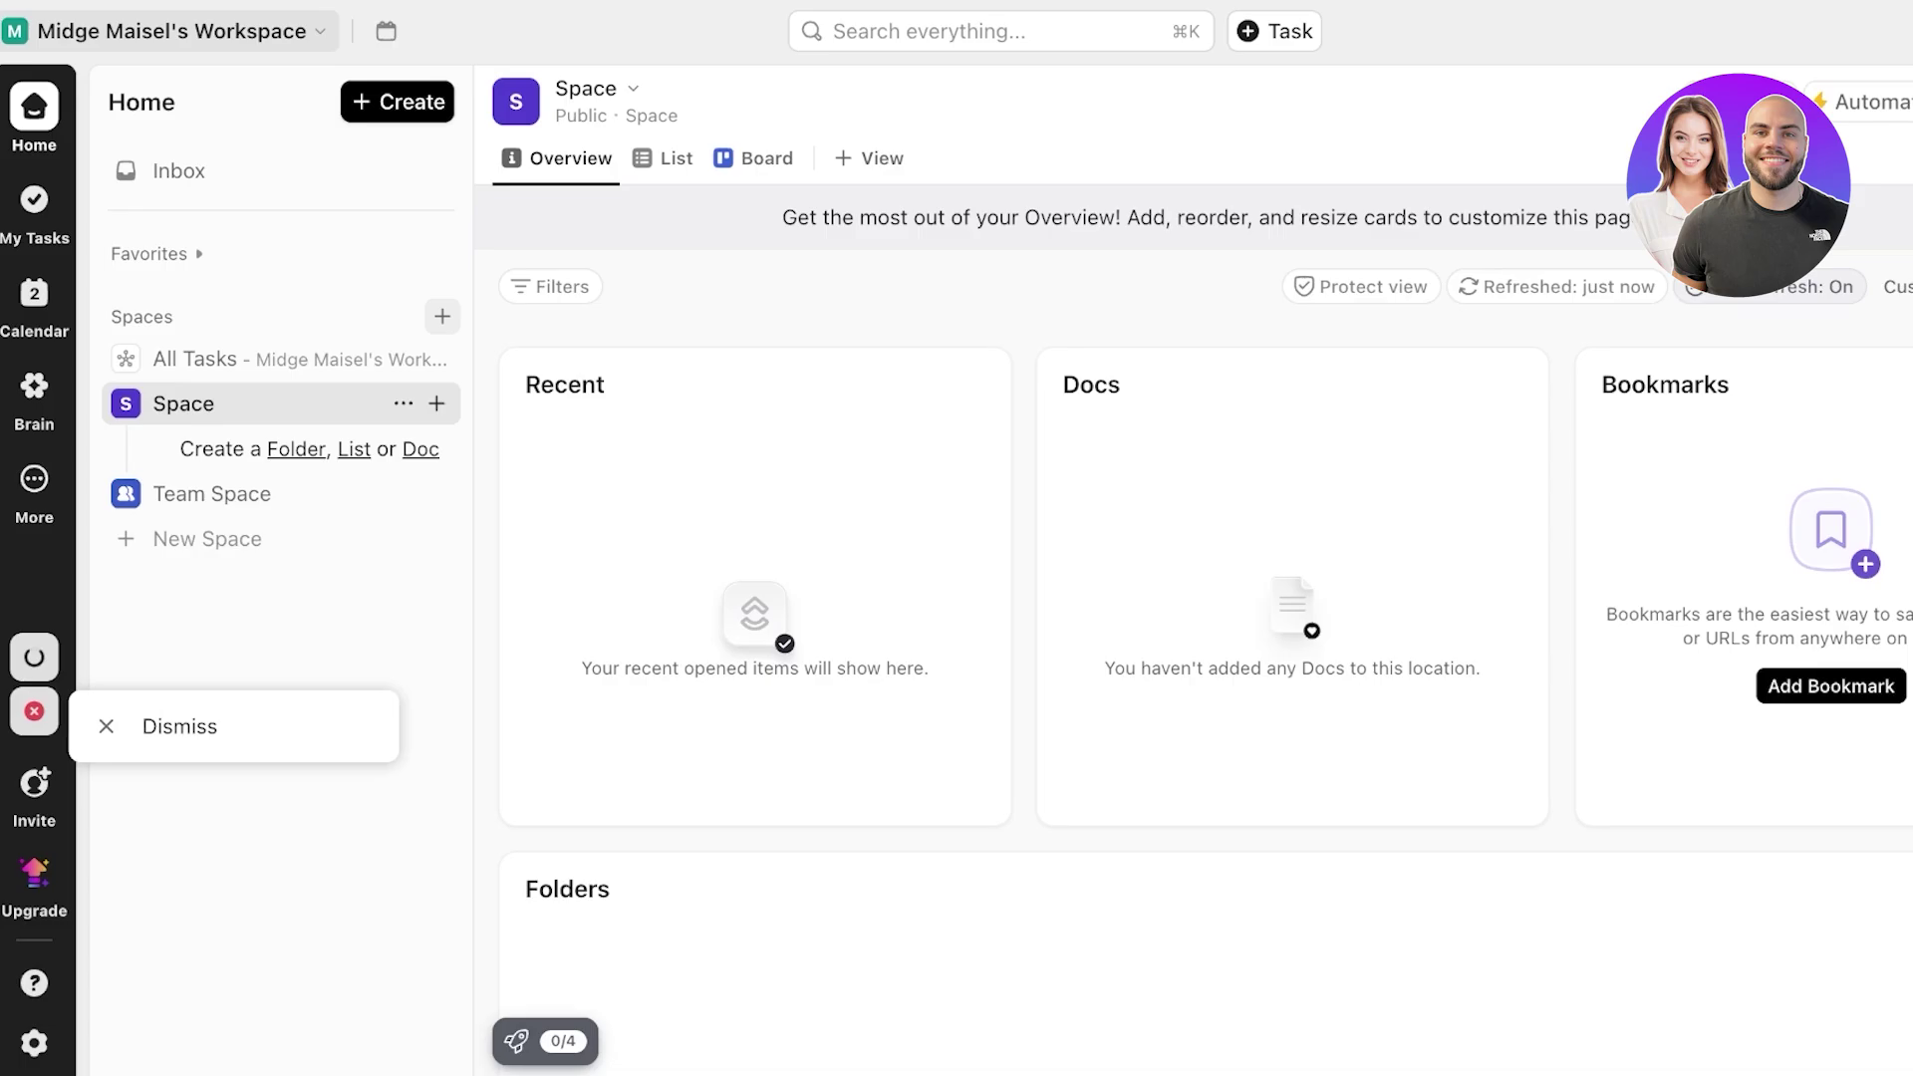
click(180, 727)
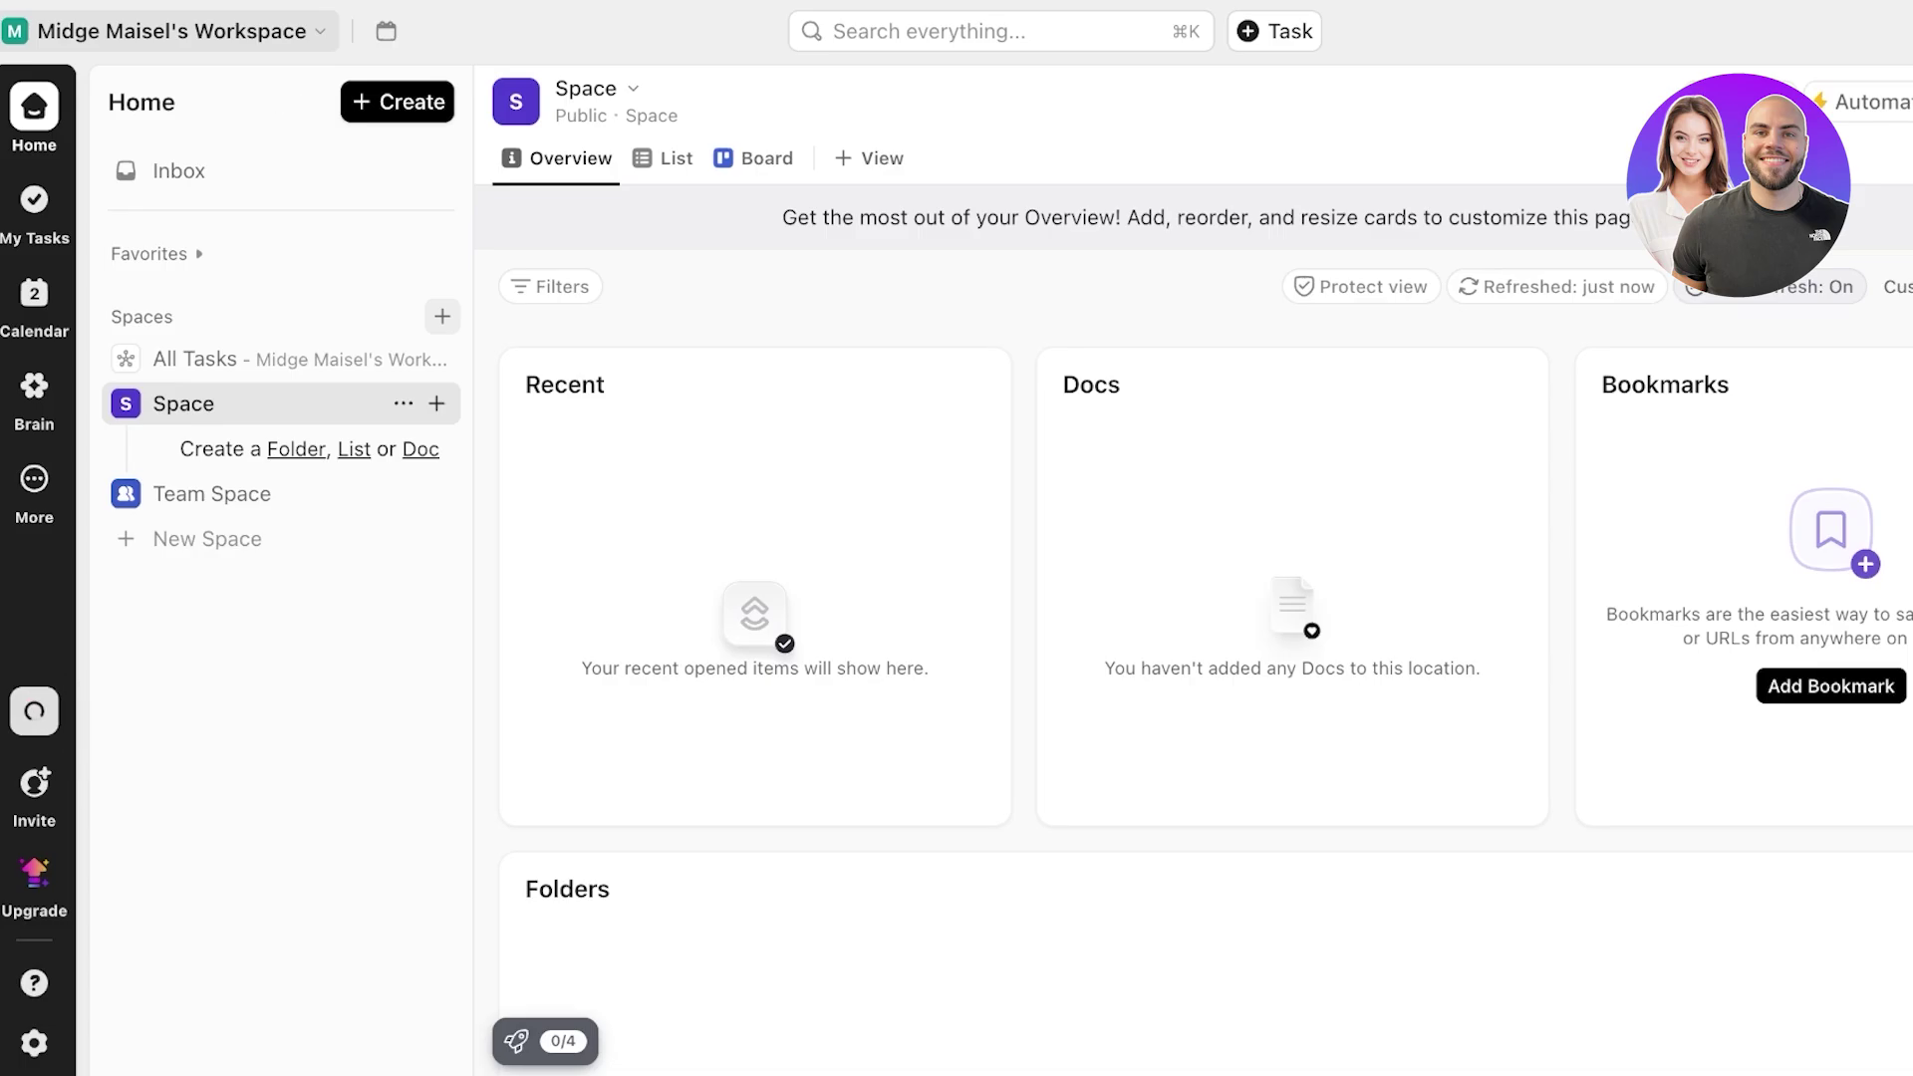
click(34, 711)
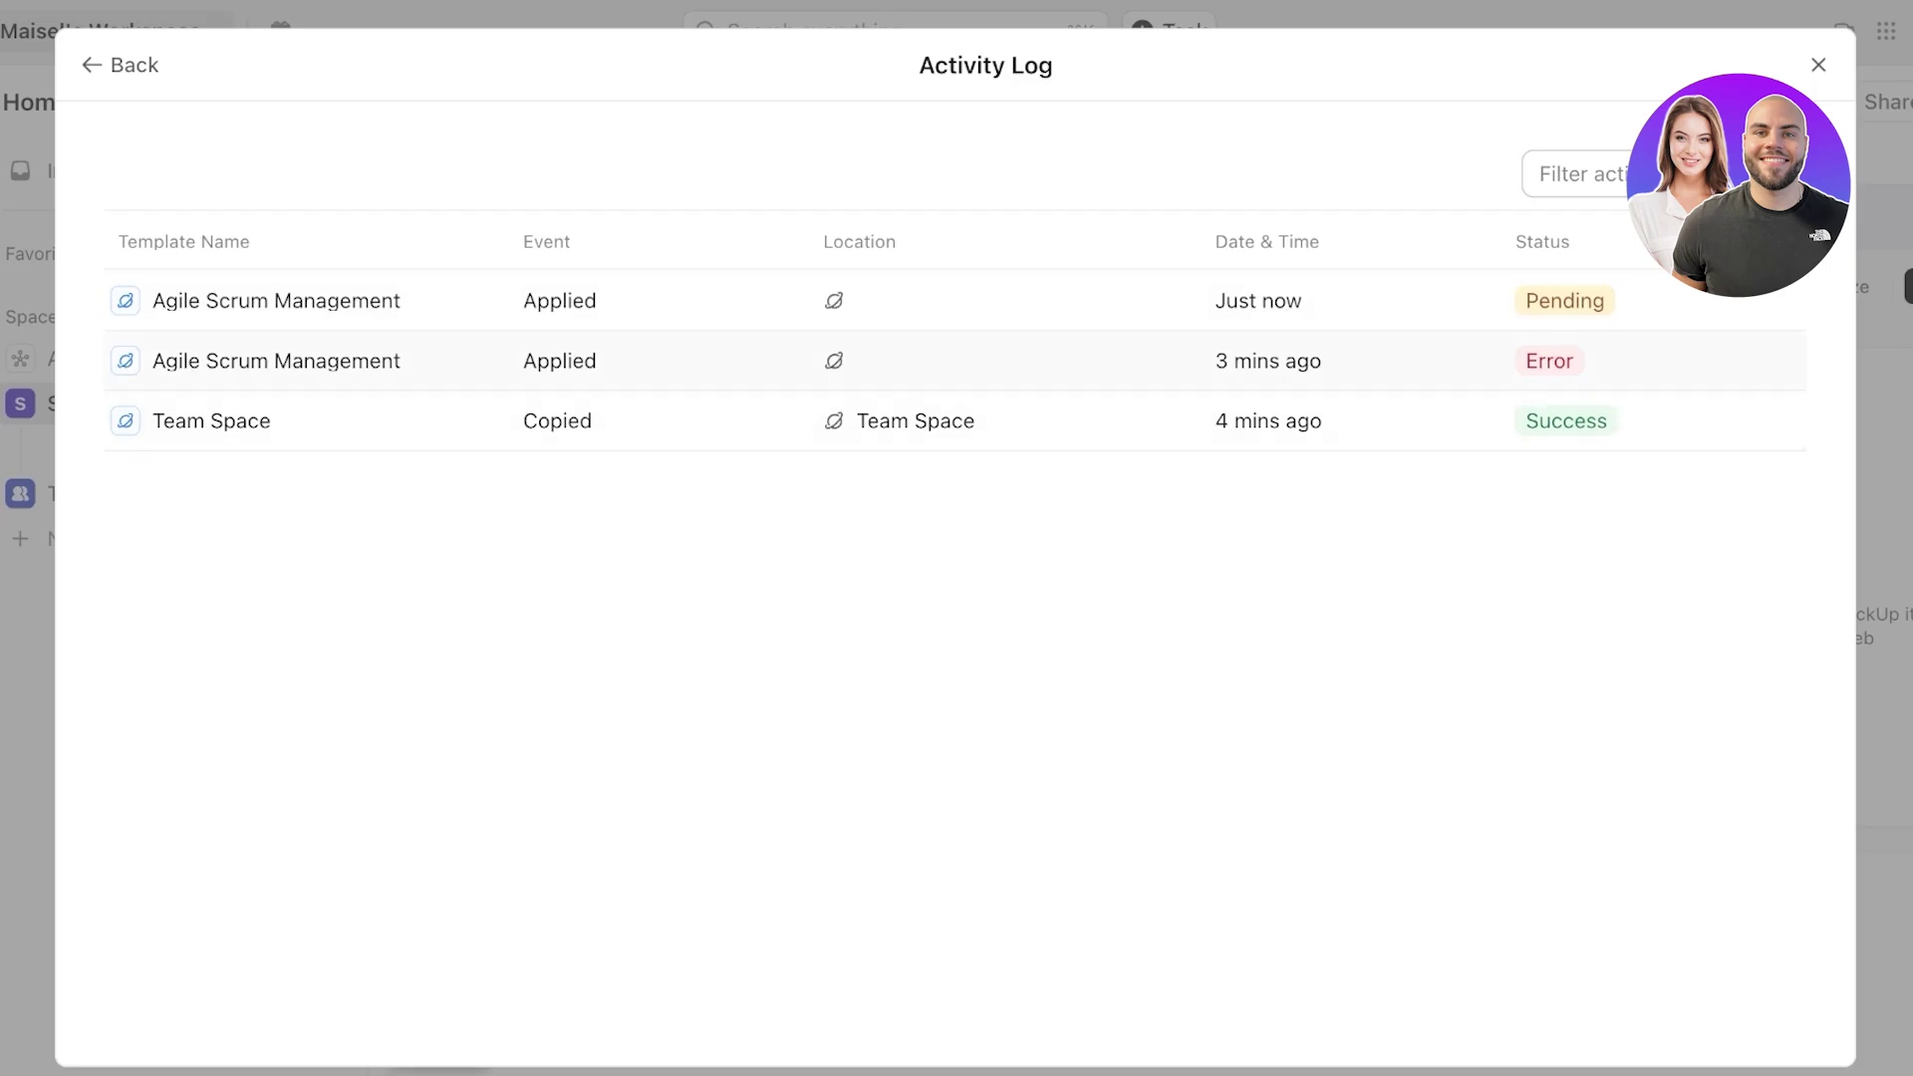
click(1819, 65)
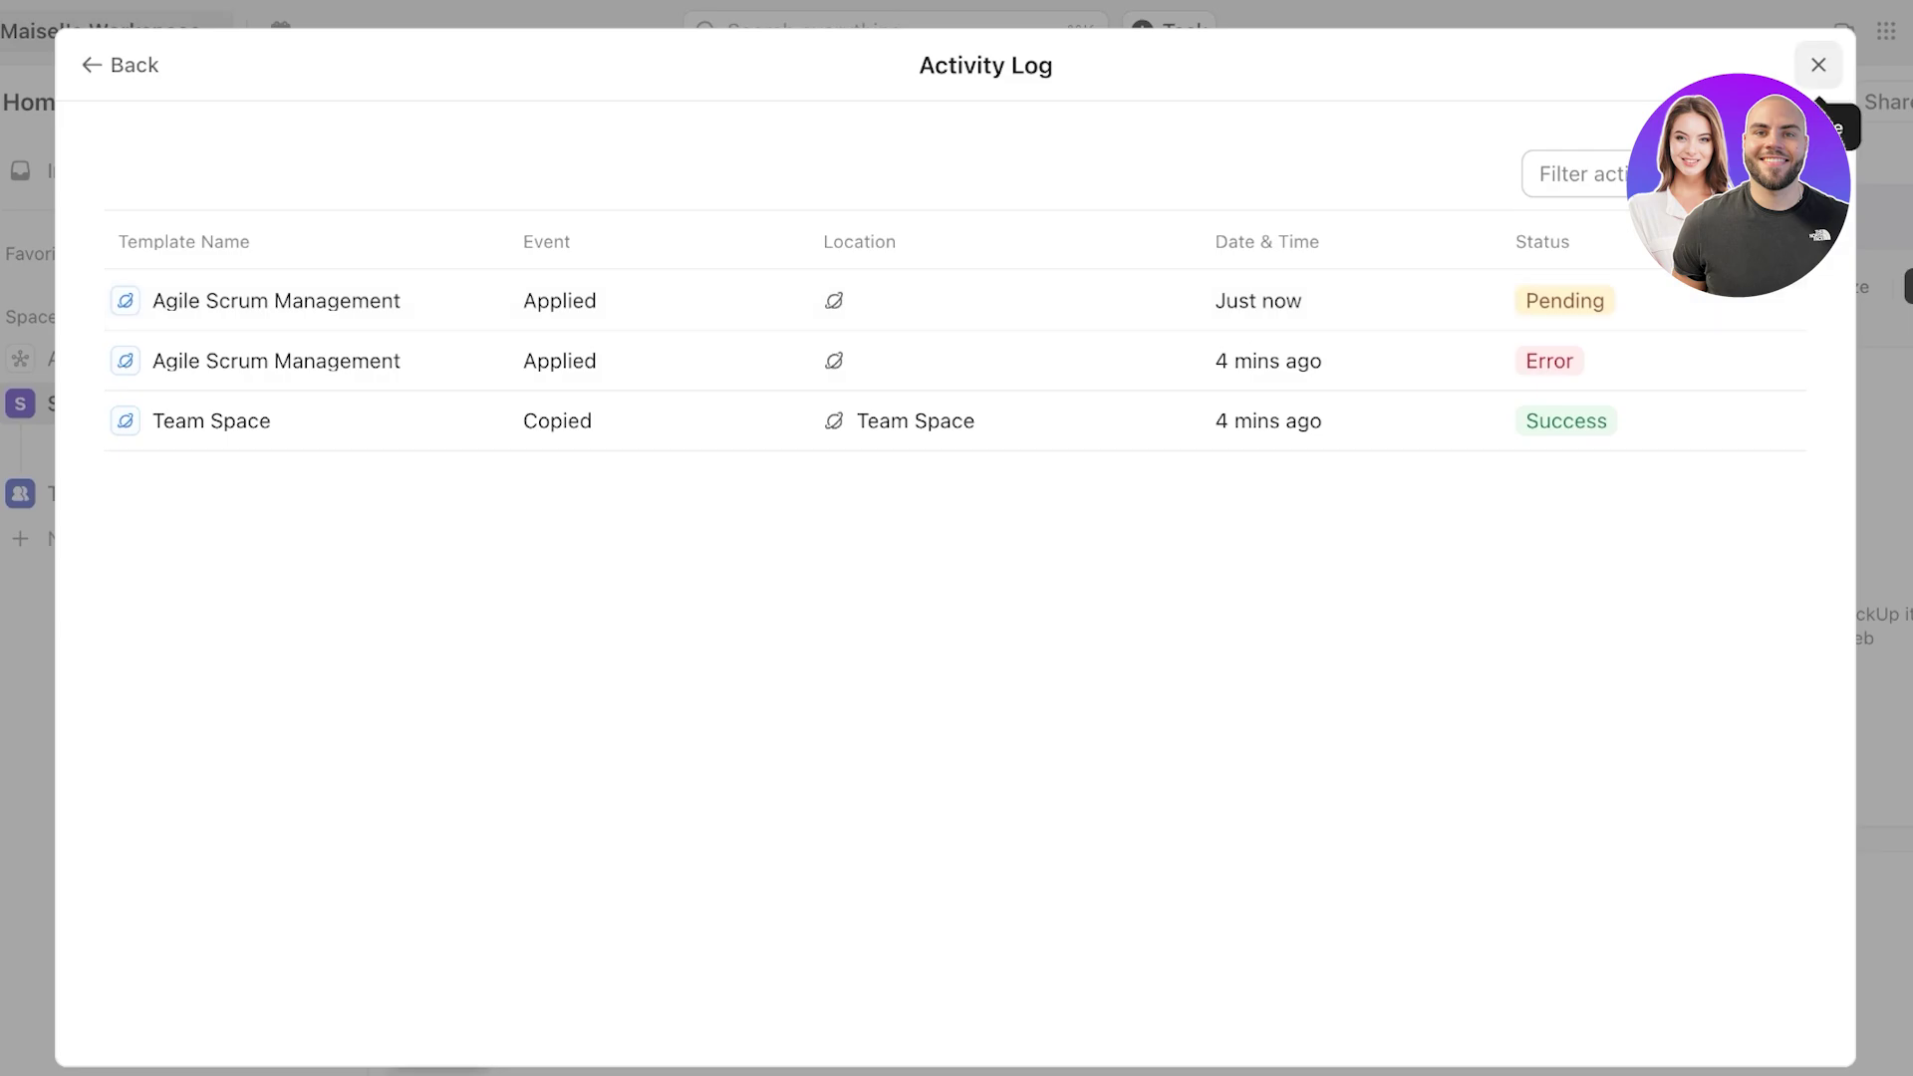
click(1819, 66)
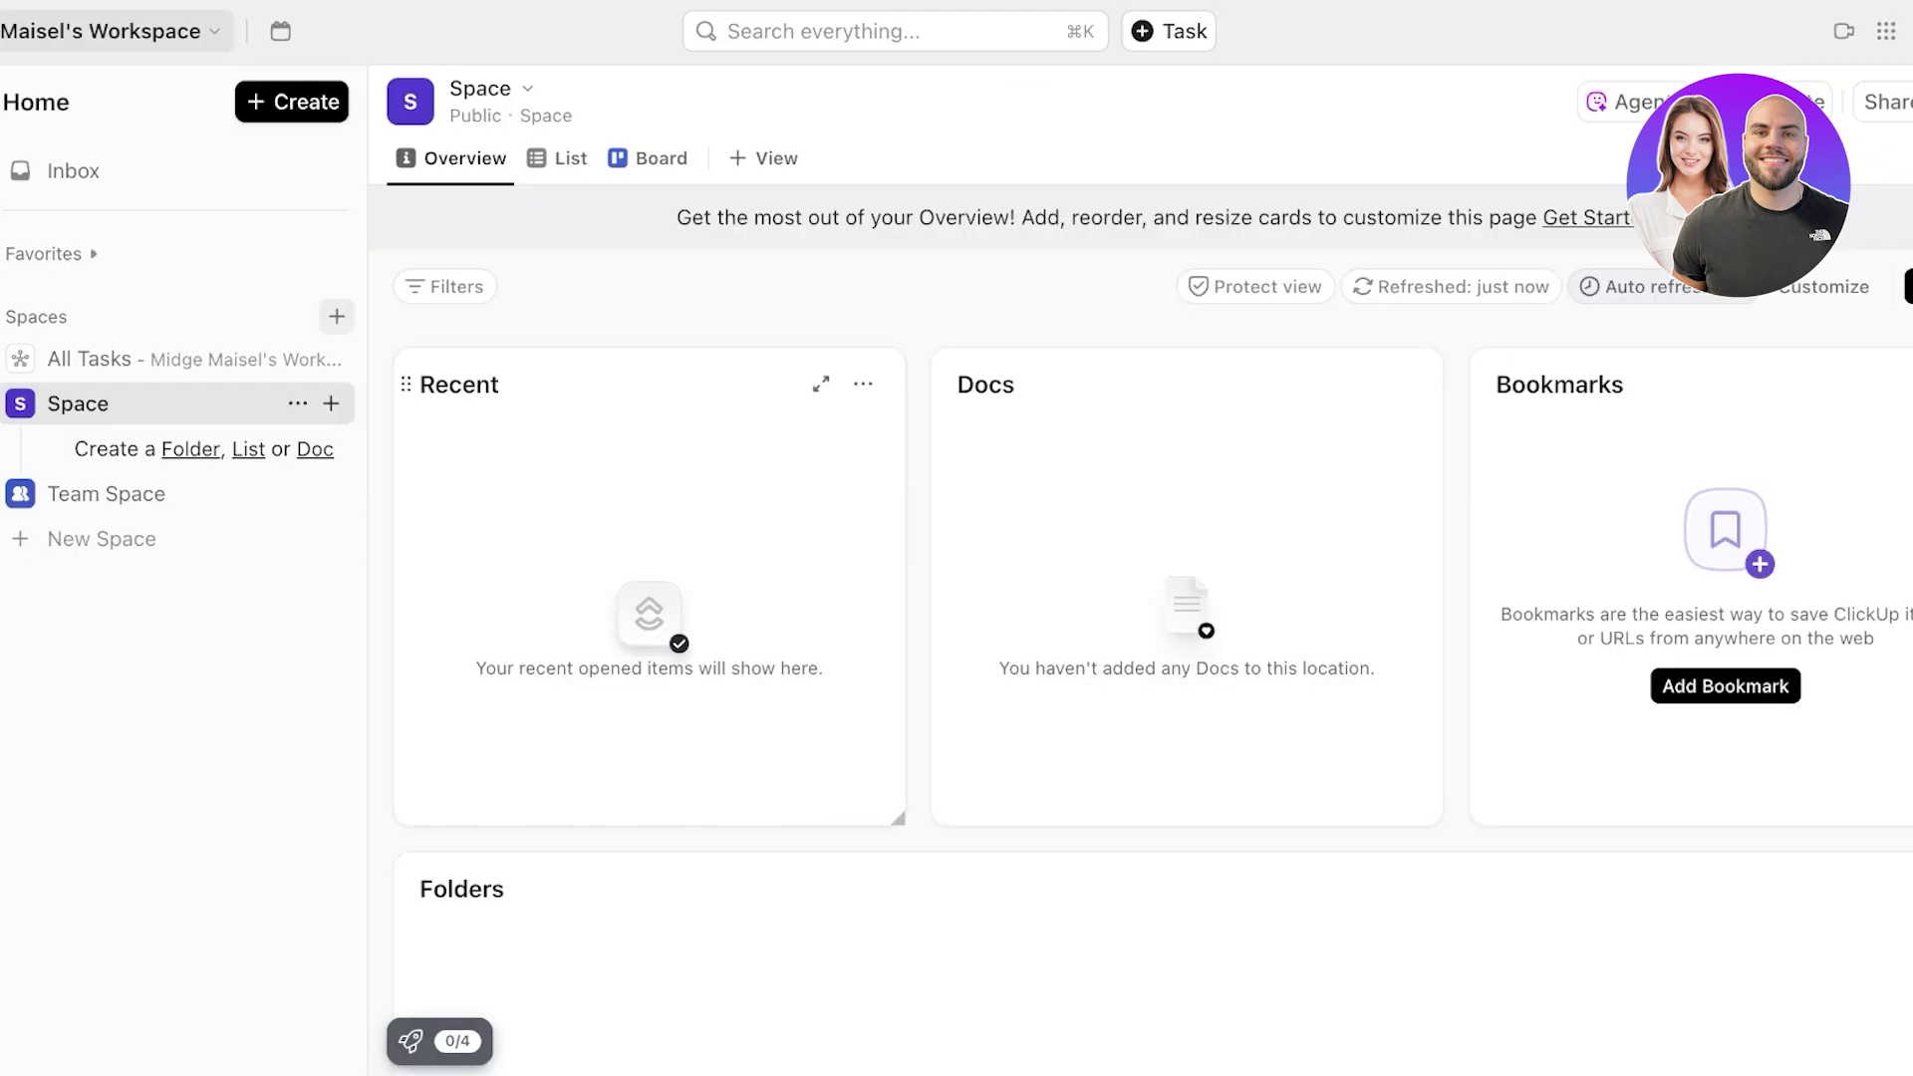
- Create a new space from the SEO Project Management template
click(101, 538)
click(635, 789)
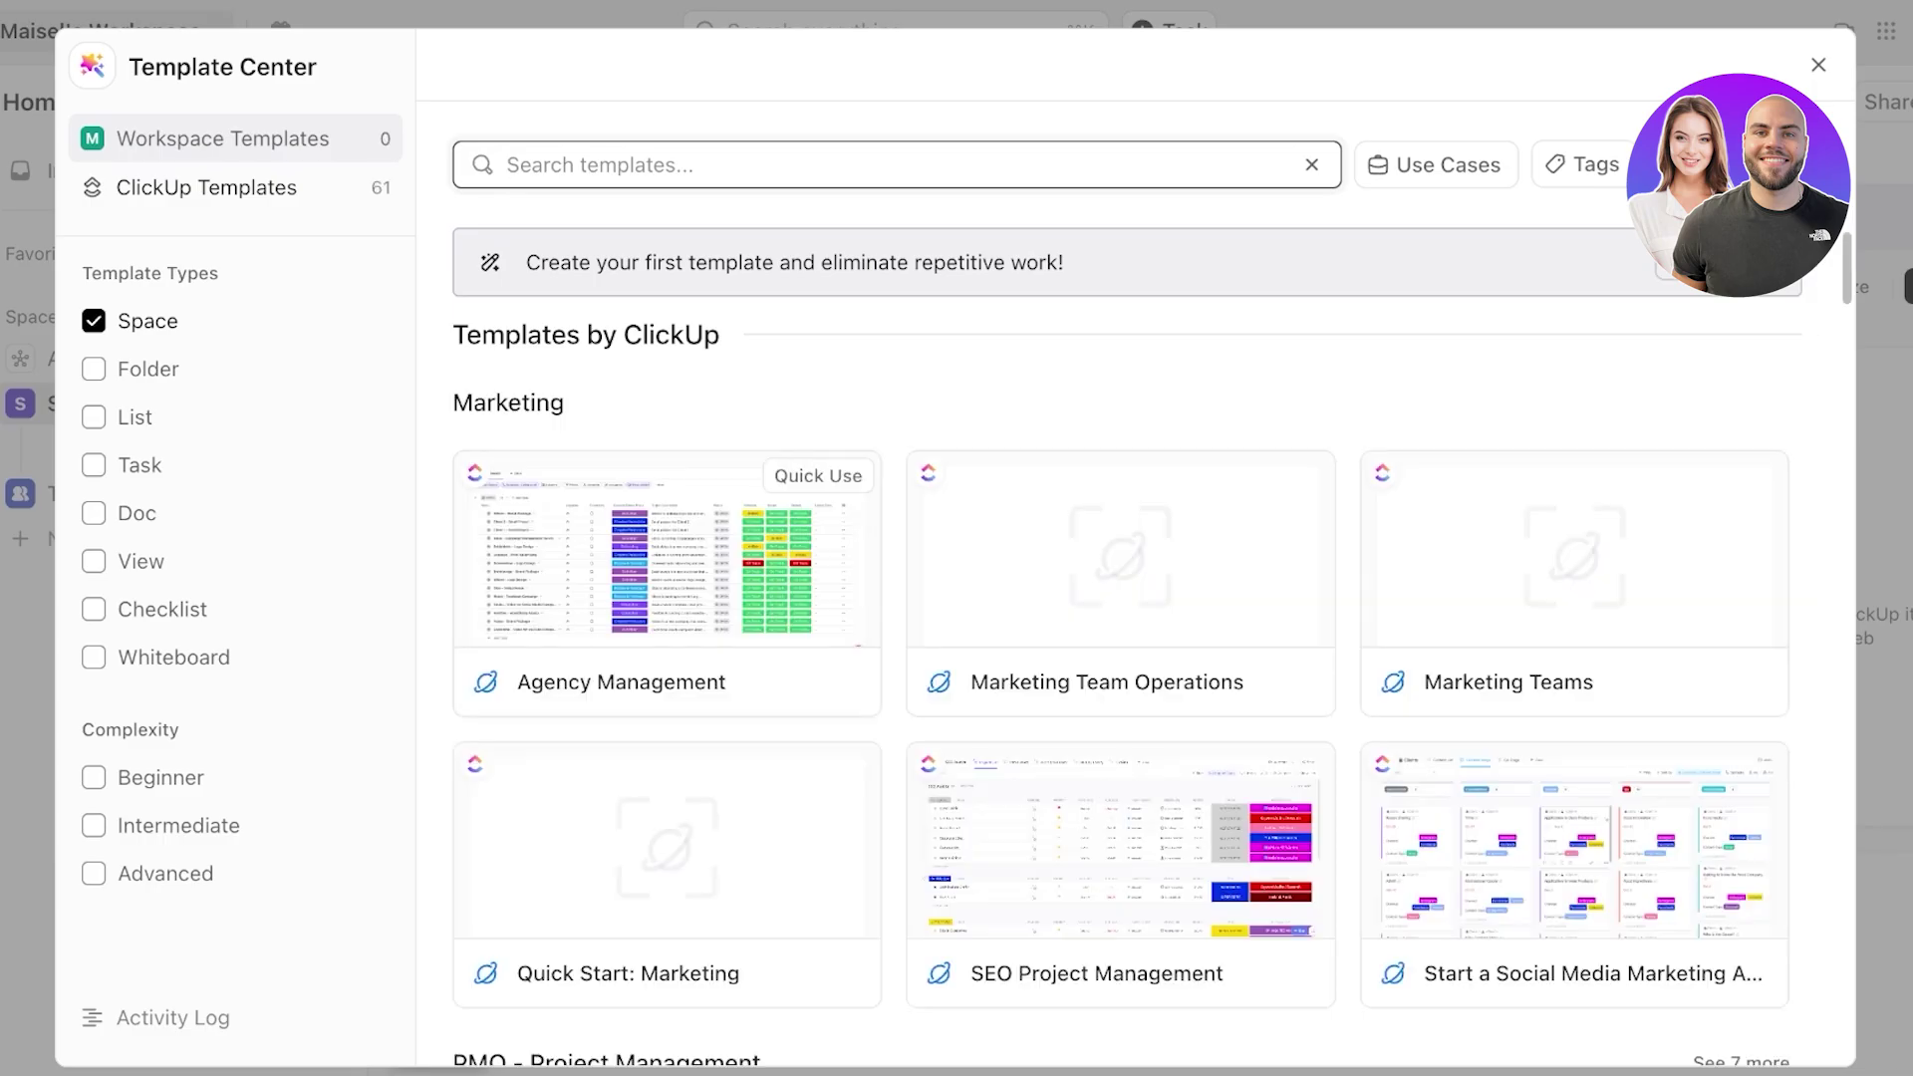
click(669, 578)
scroll(1121, 474, down, 2)
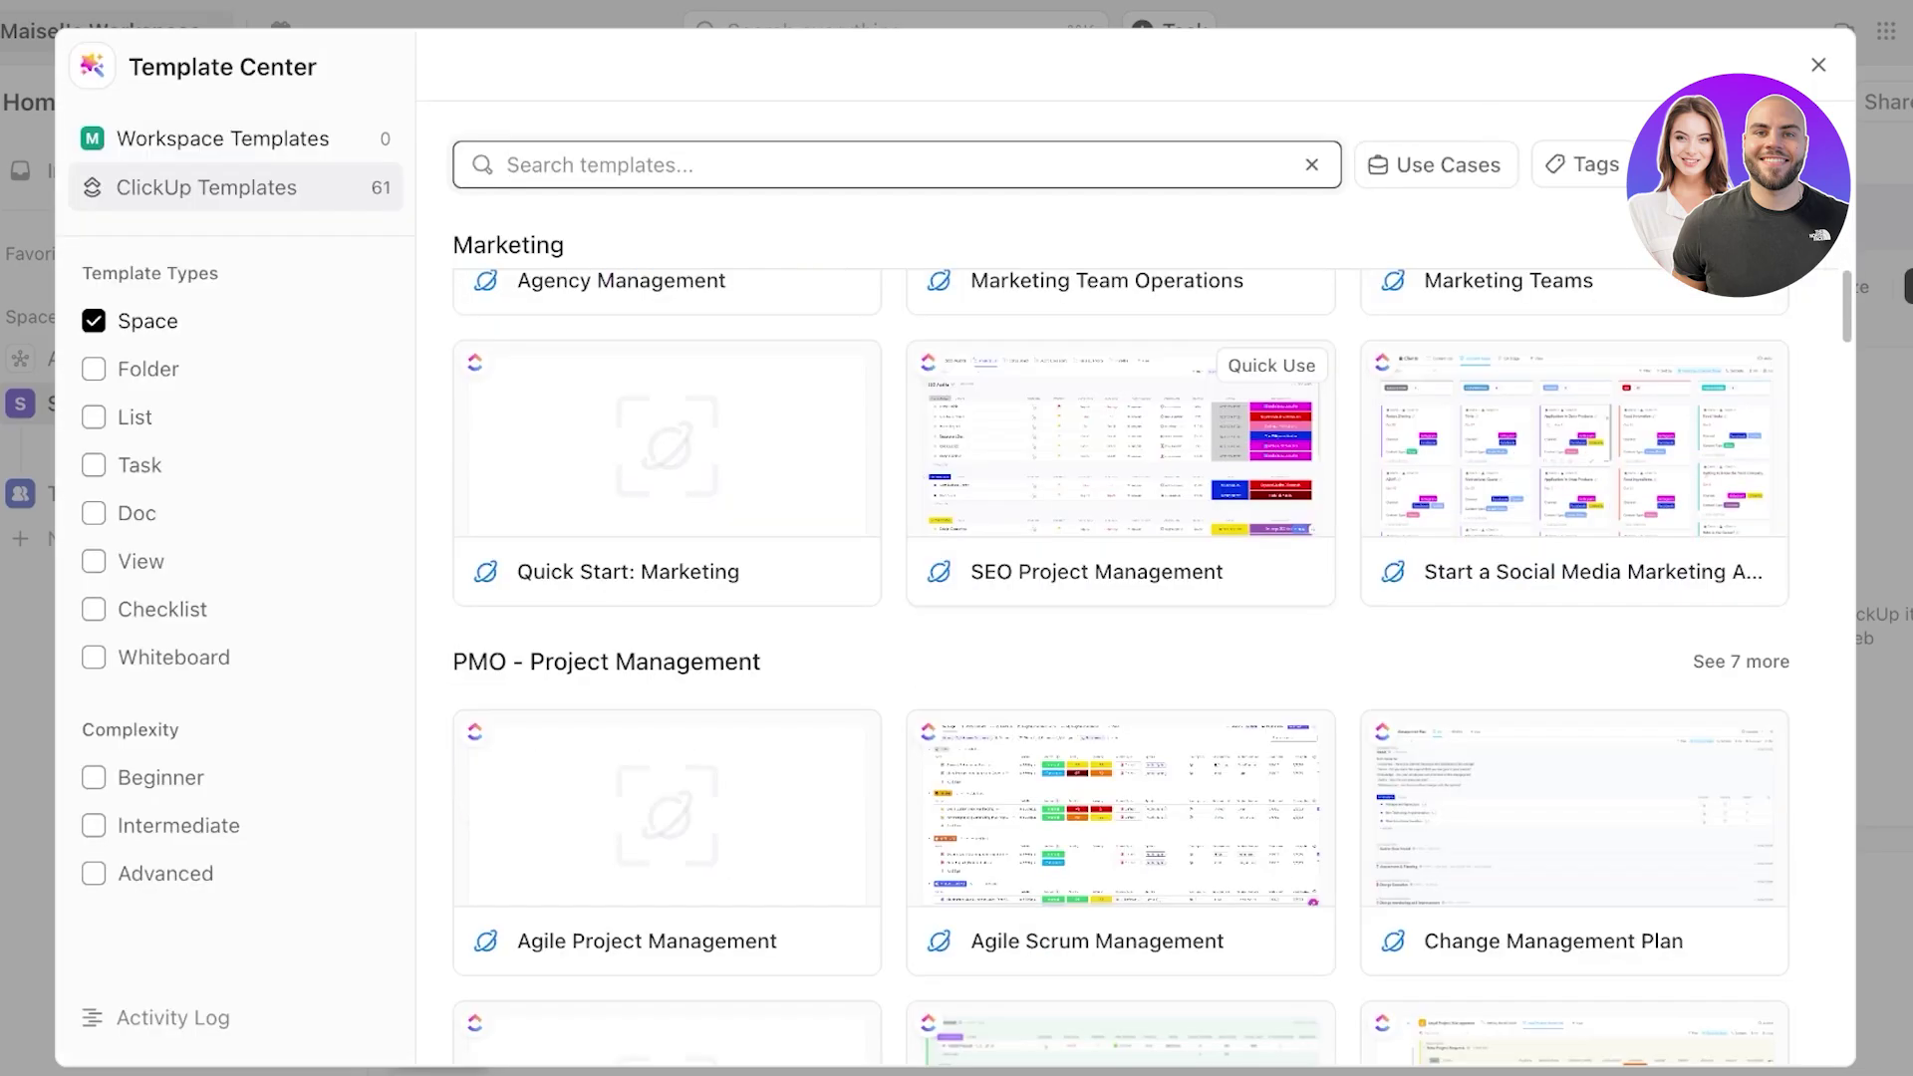
click(1122, 473)
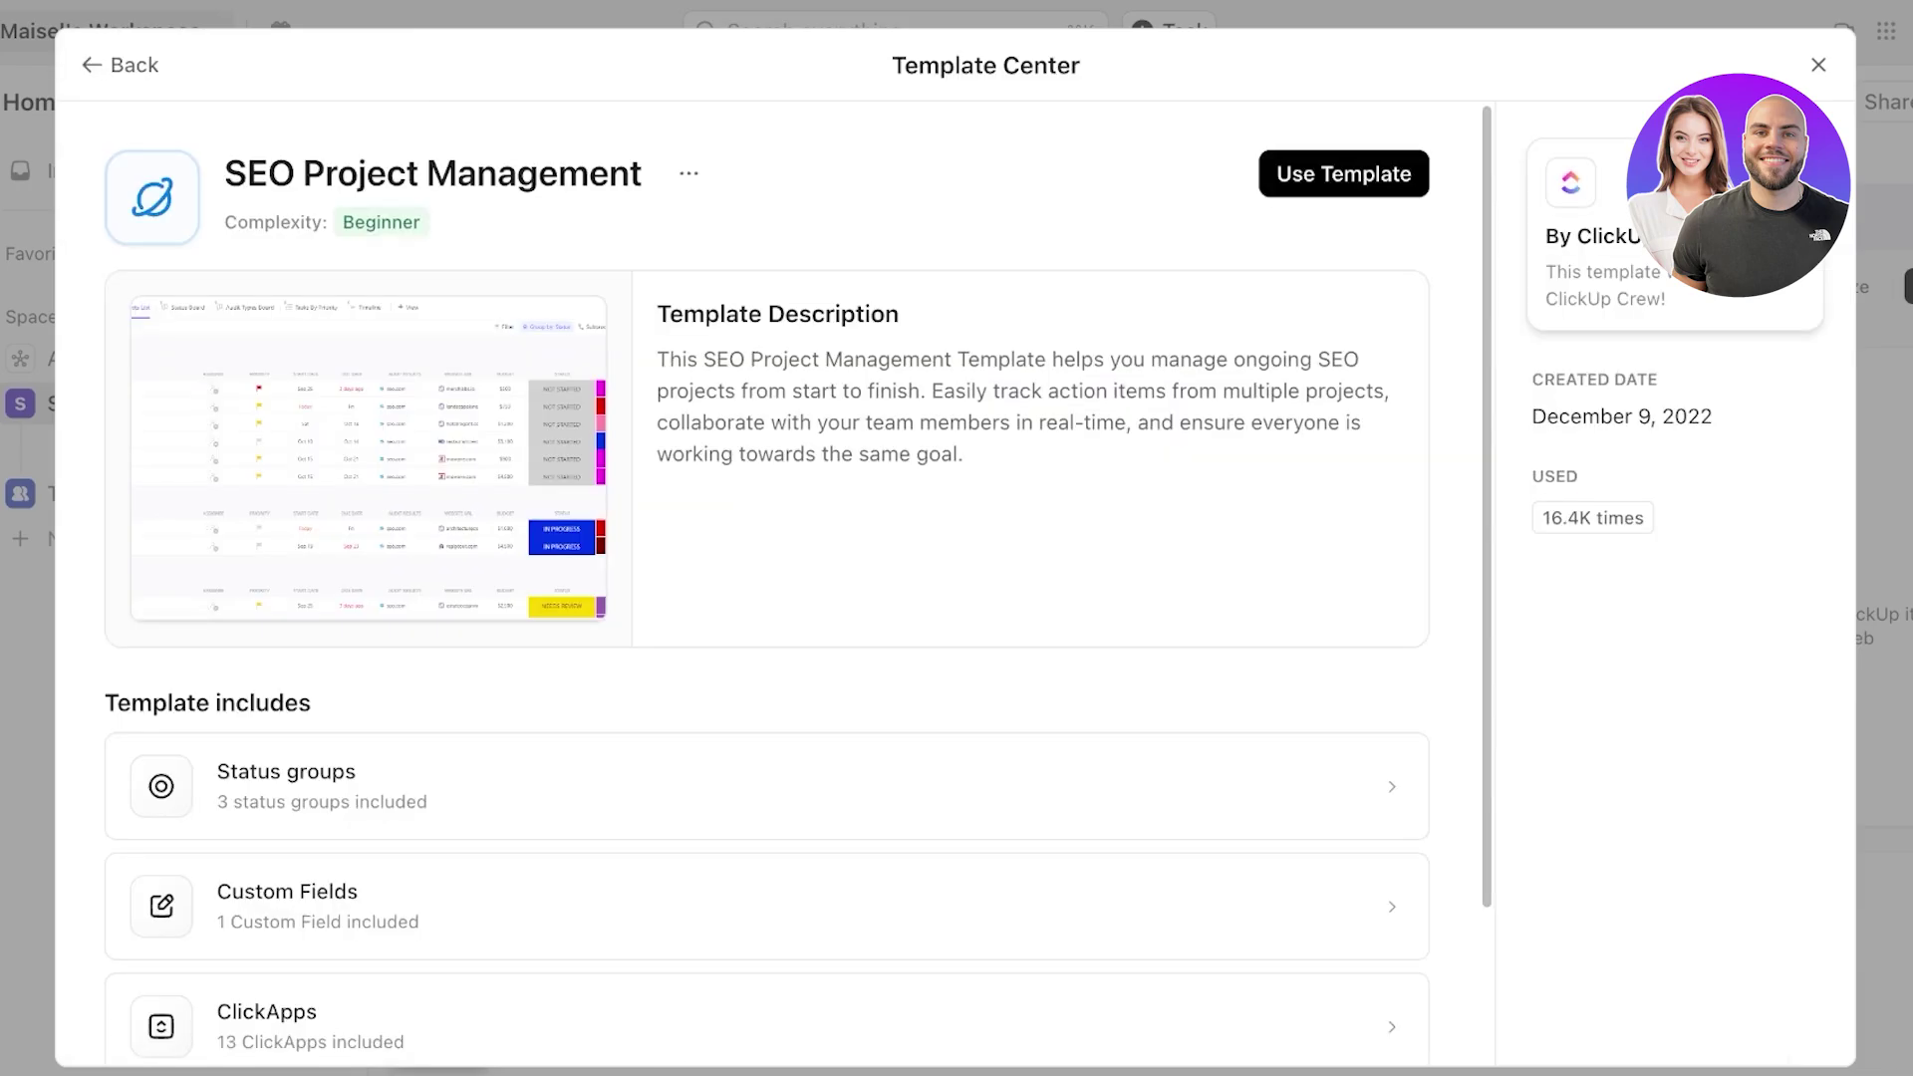
click(1344, 174)
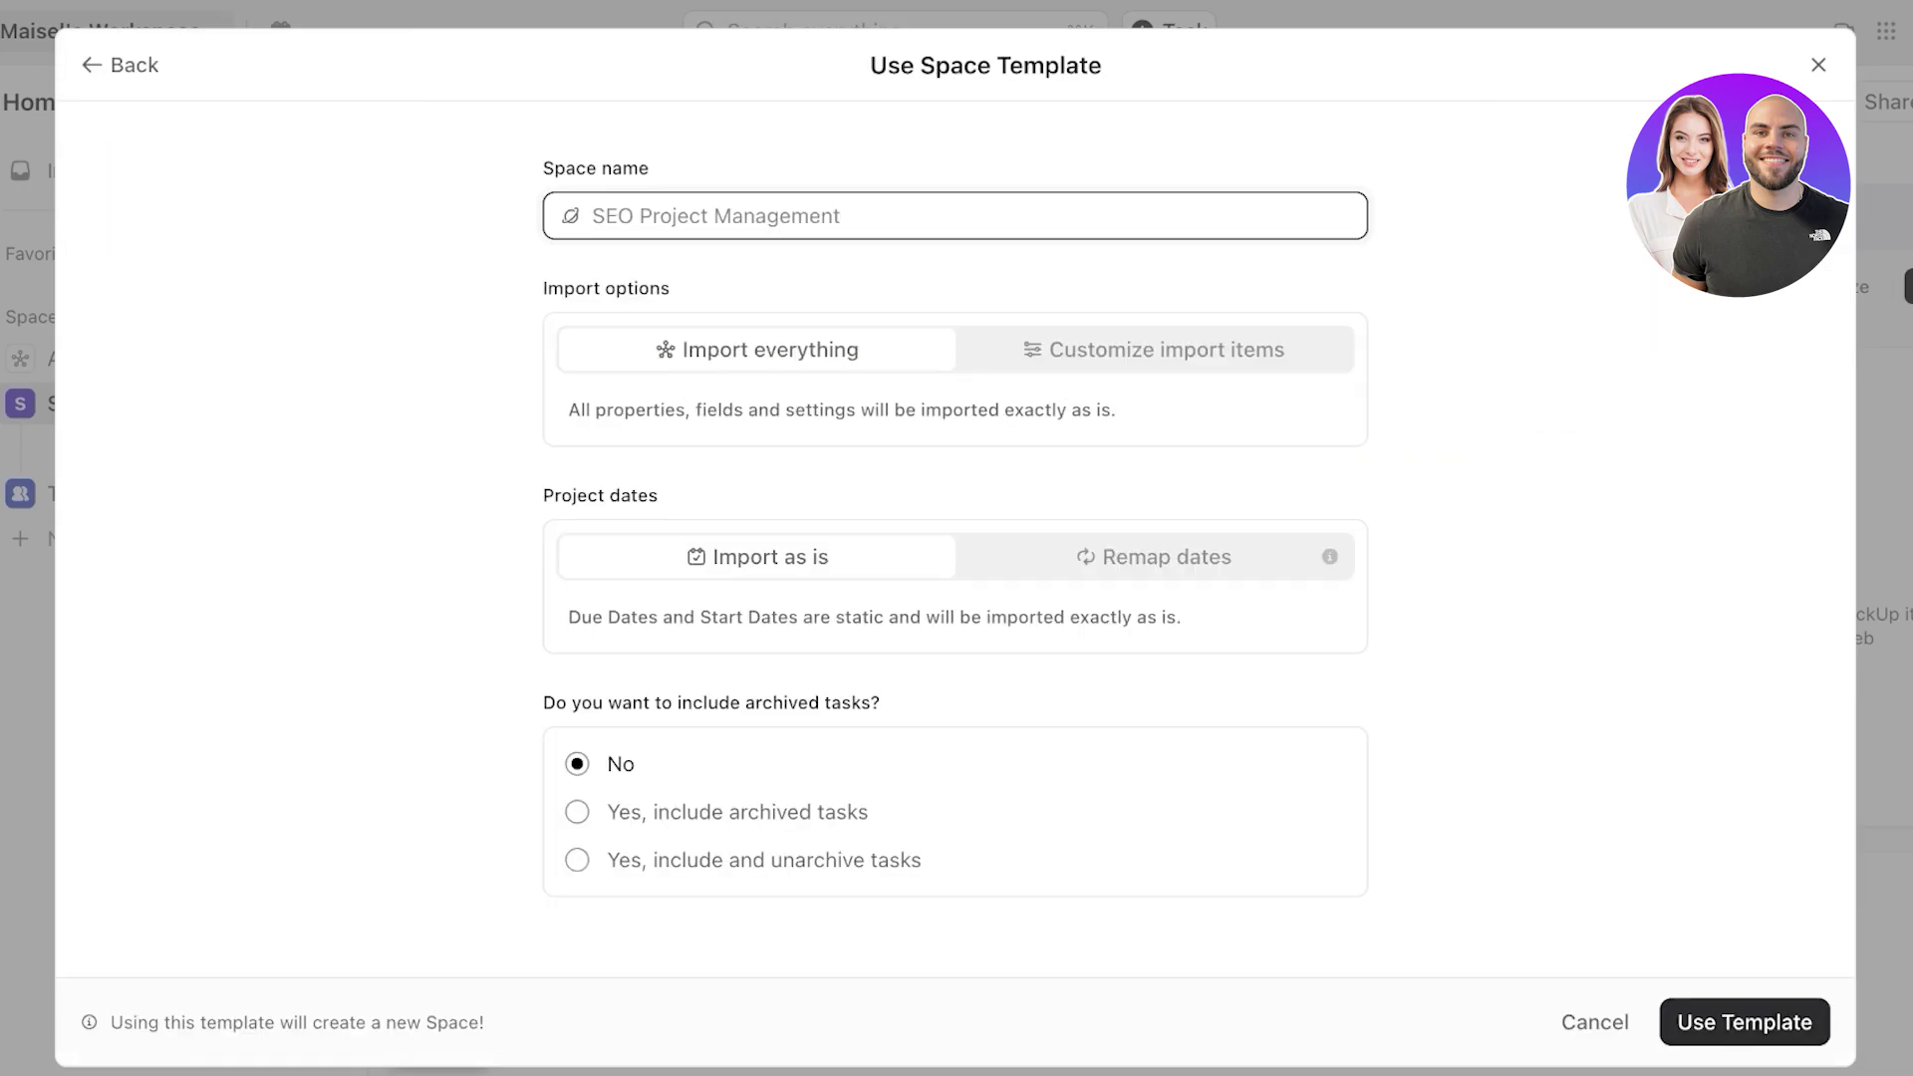
click(1745, 1022)
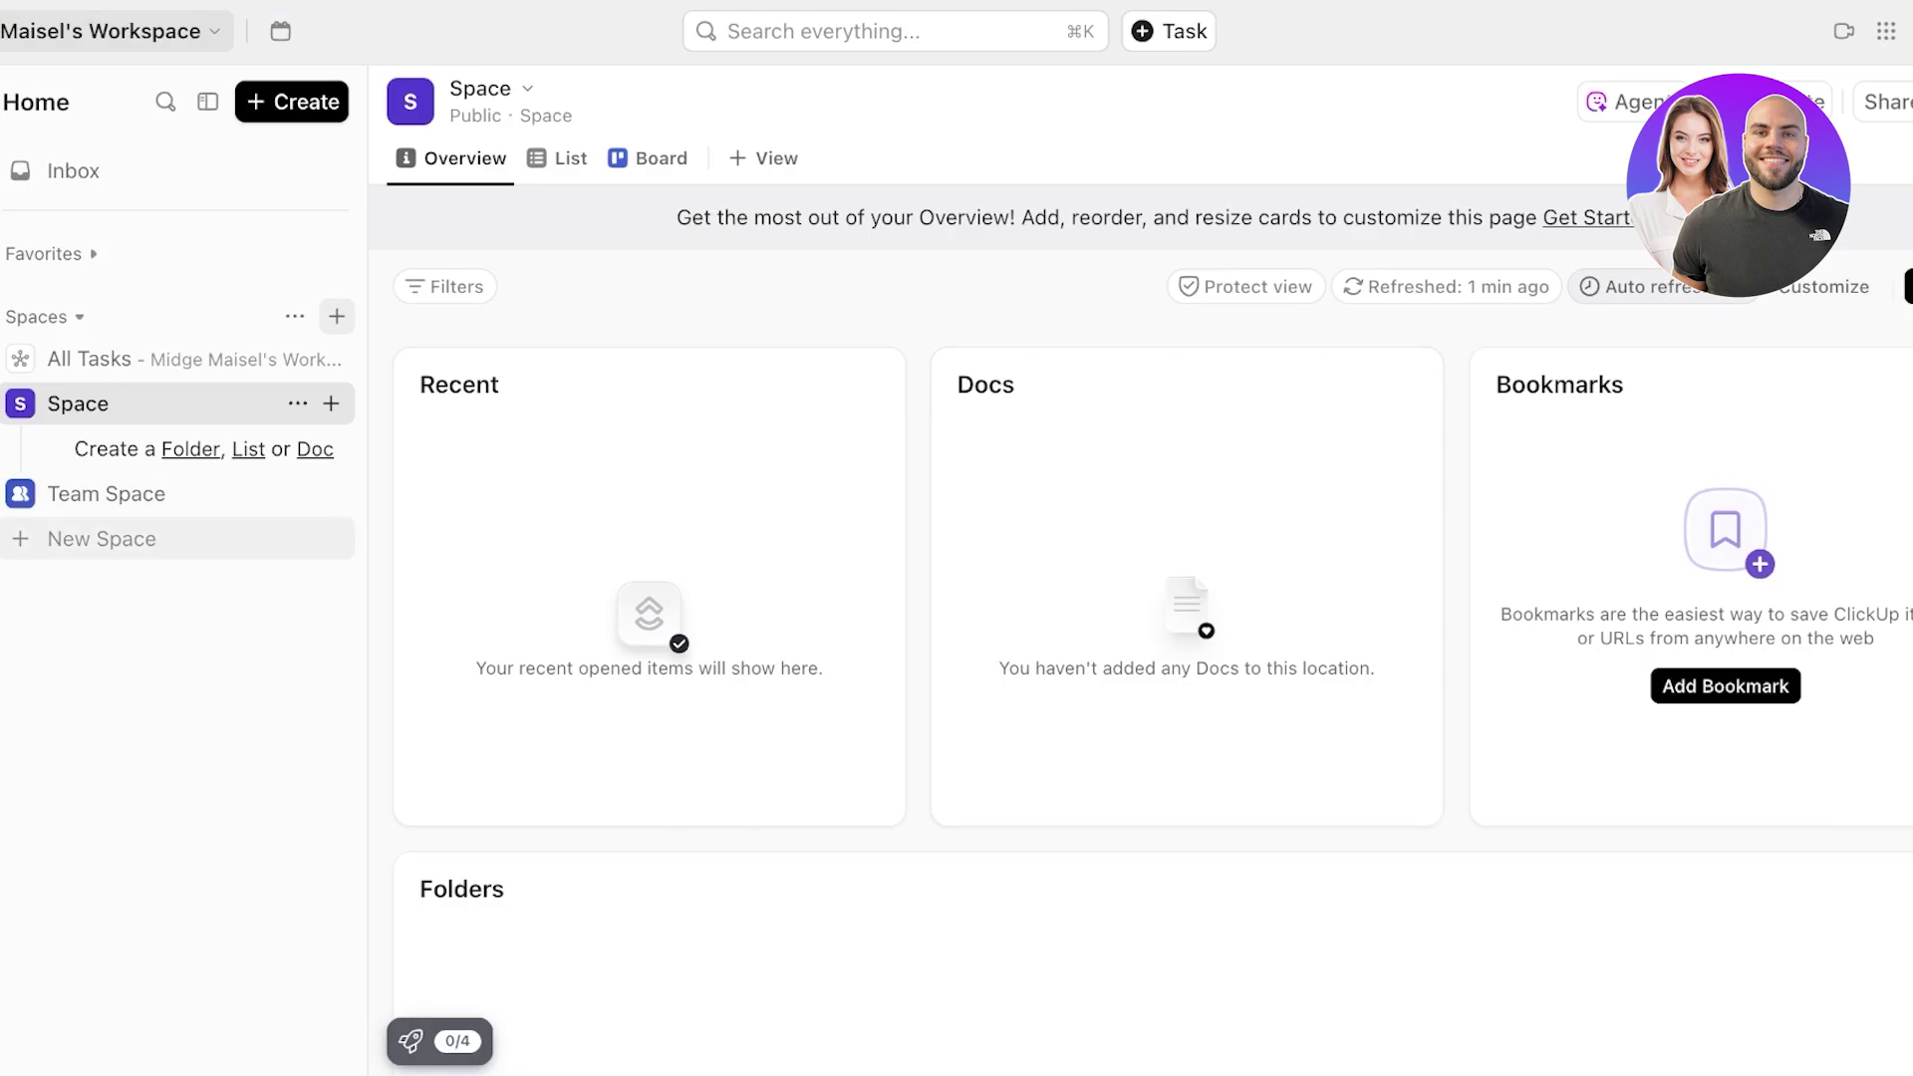
- Add a list named 'Project' to the Space and switch it to Board view
click(249, 449)
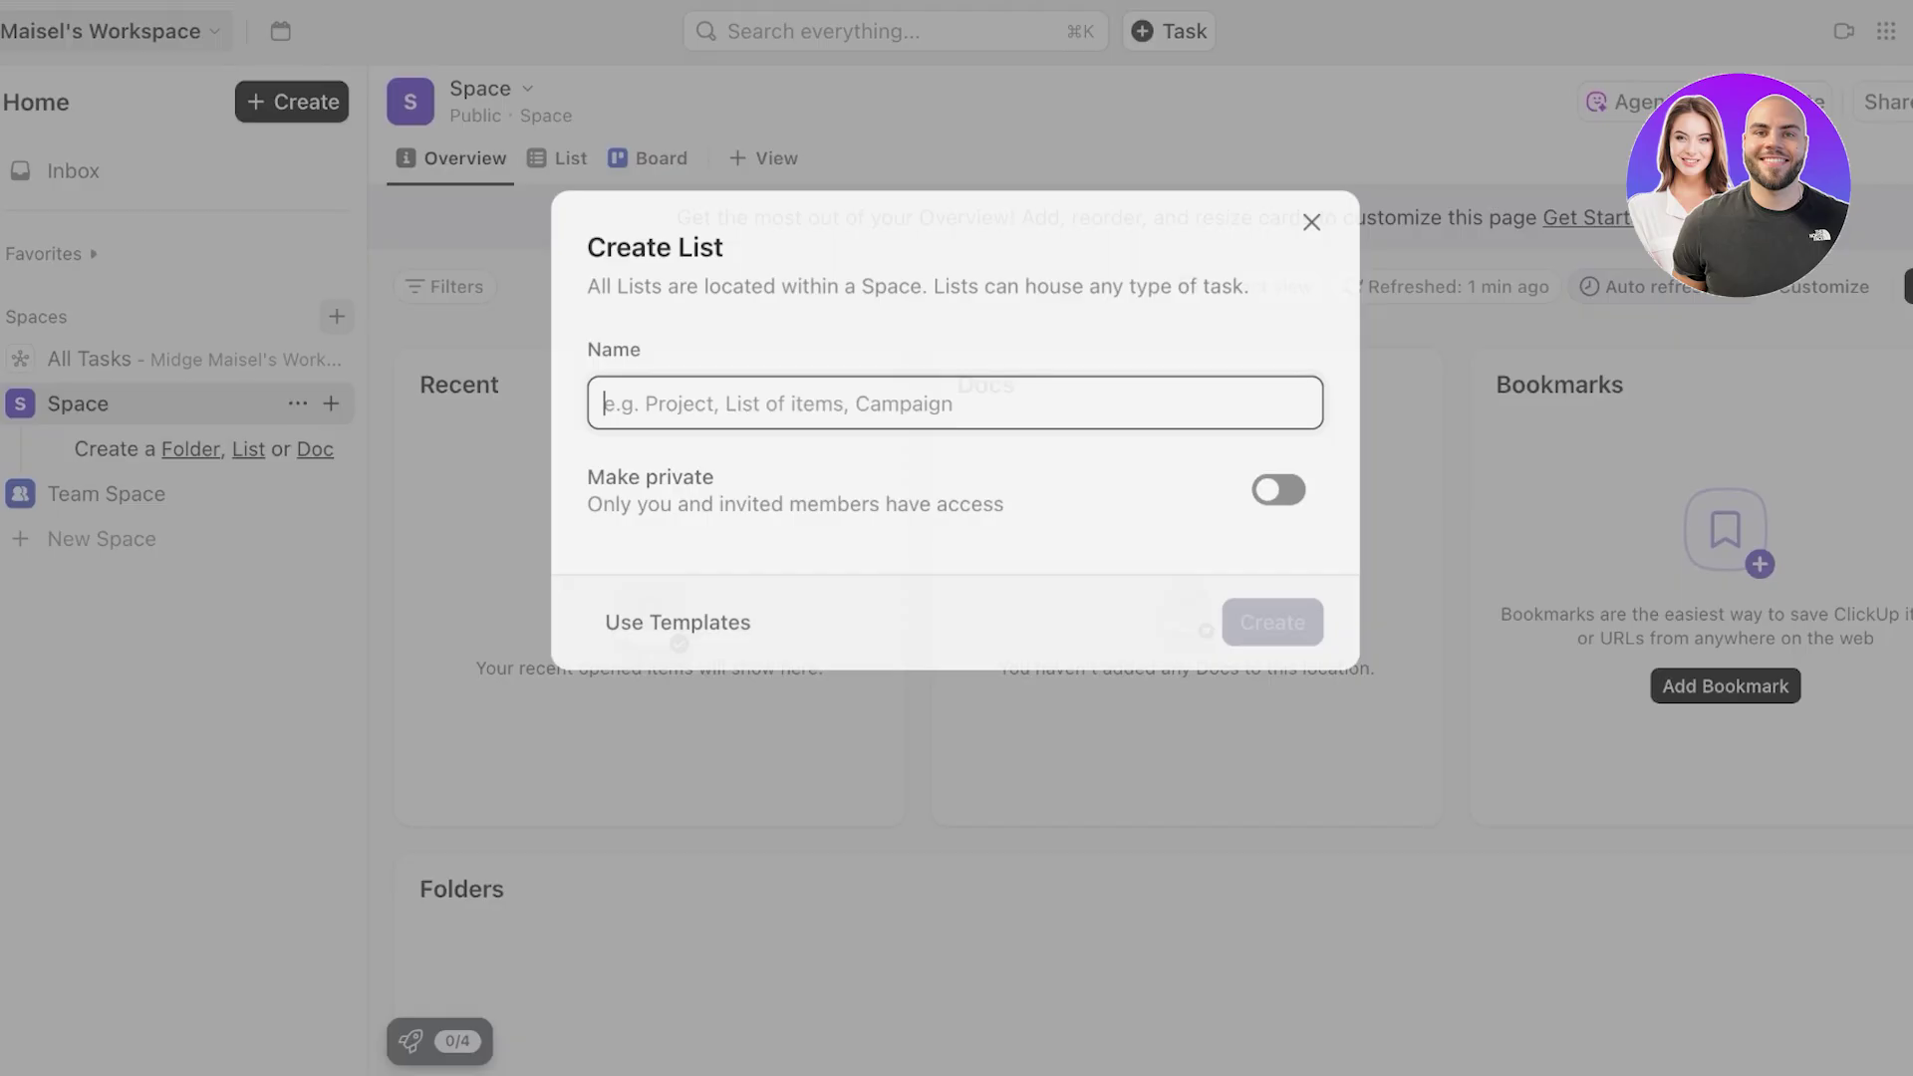
text(Pr)
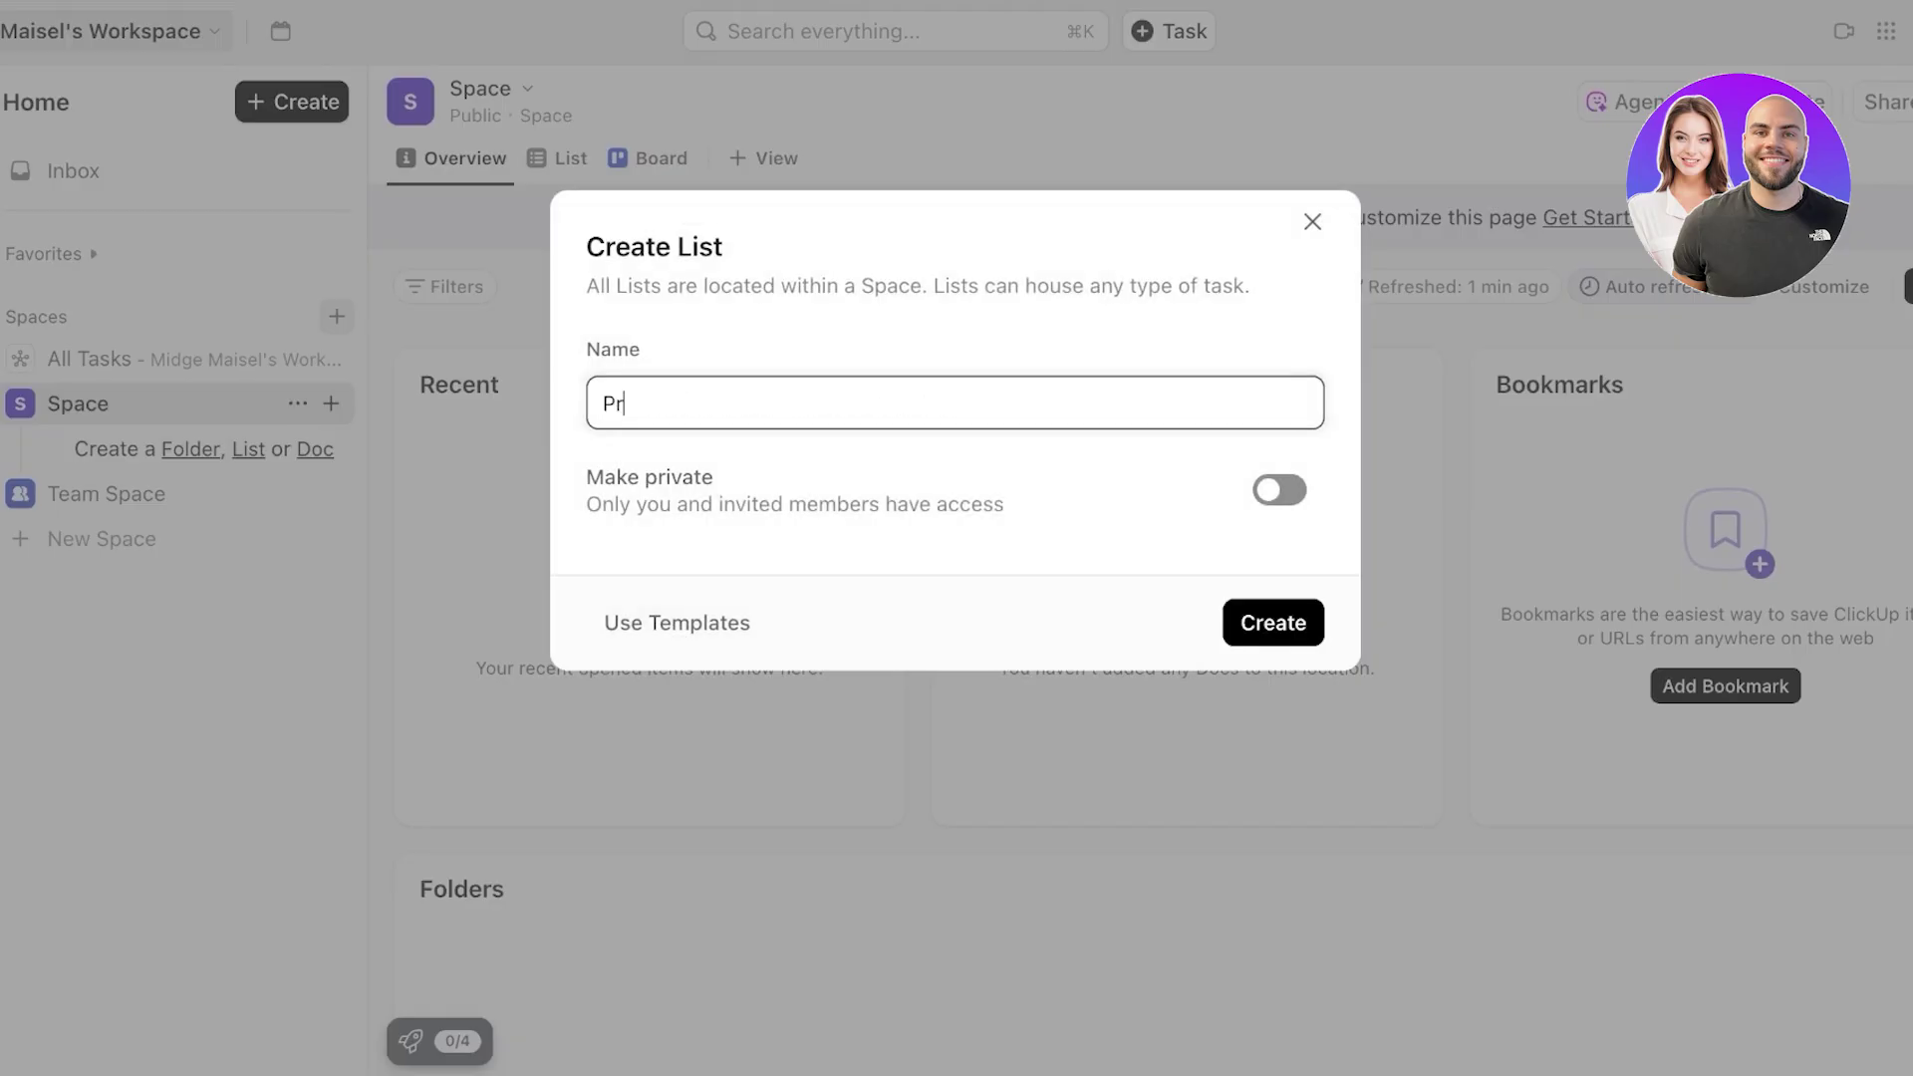
text(oject)
key(Return)
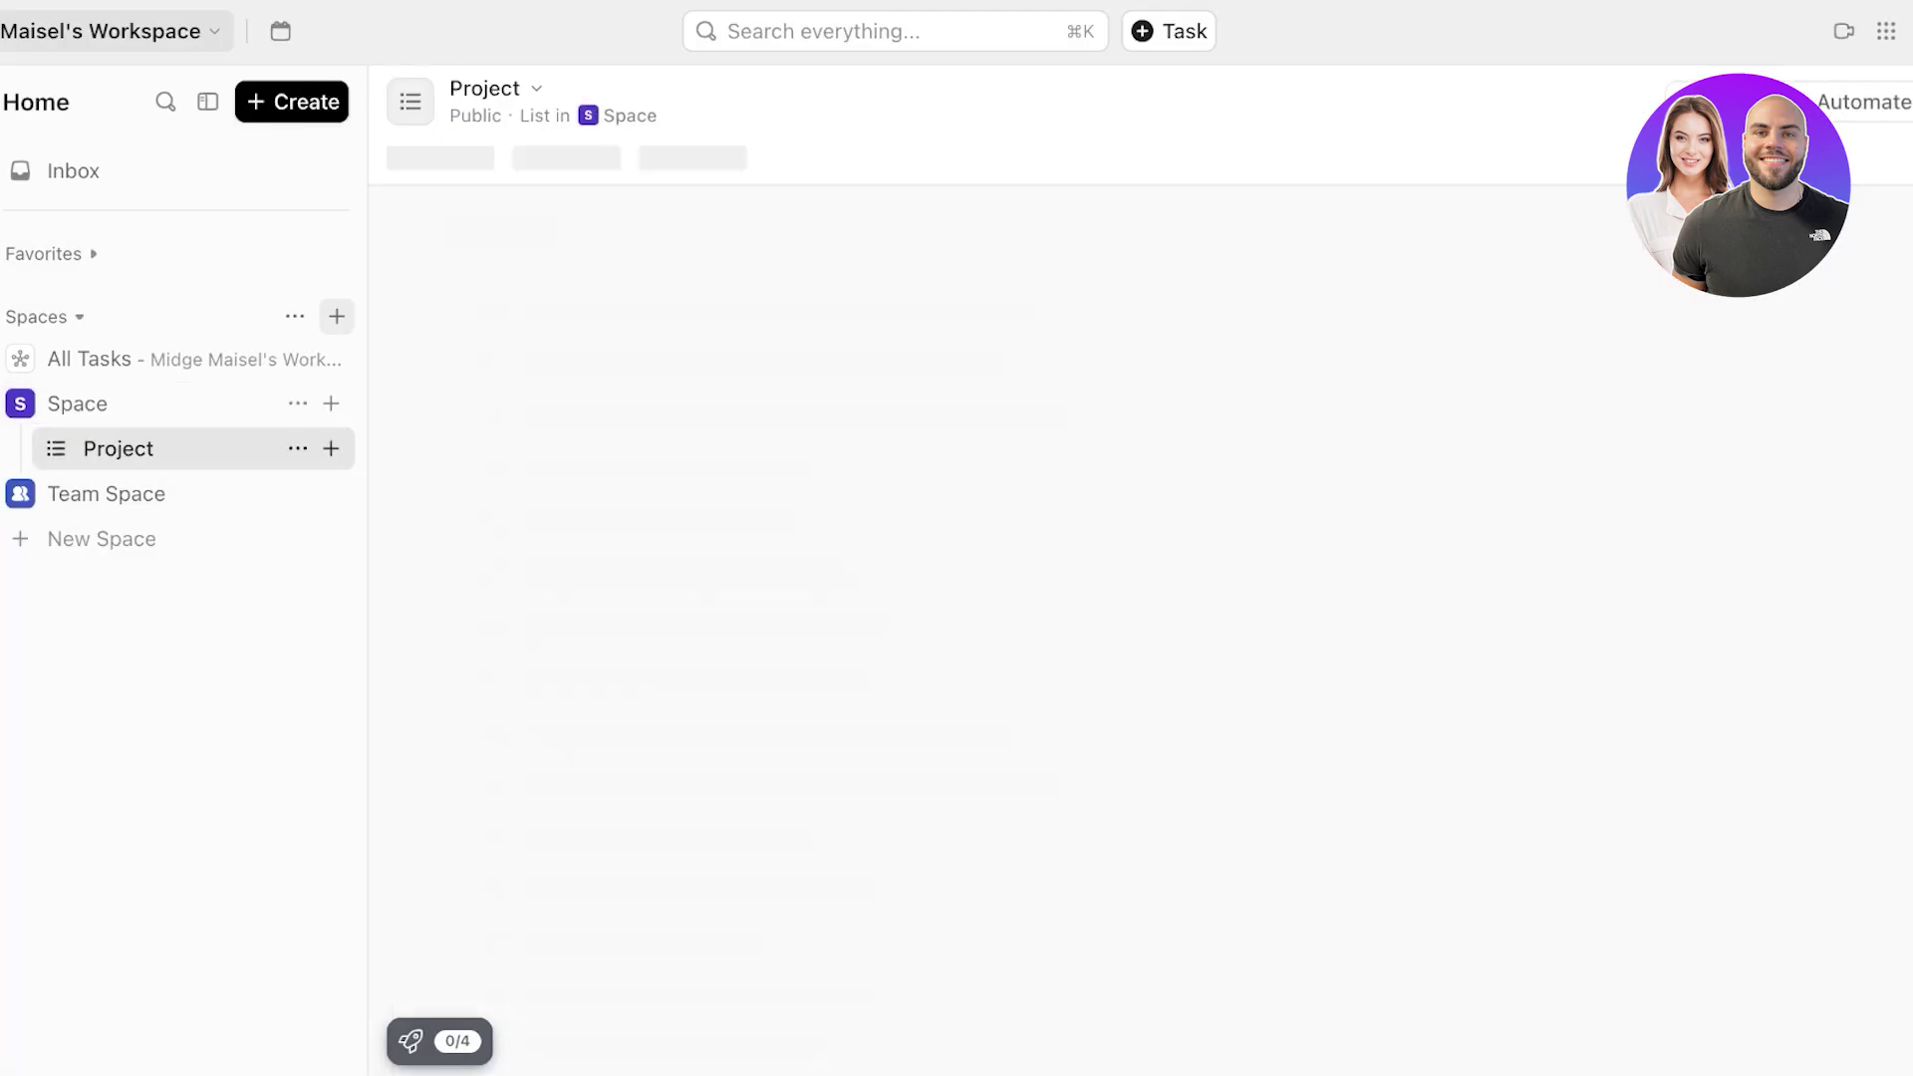
key(Escape)
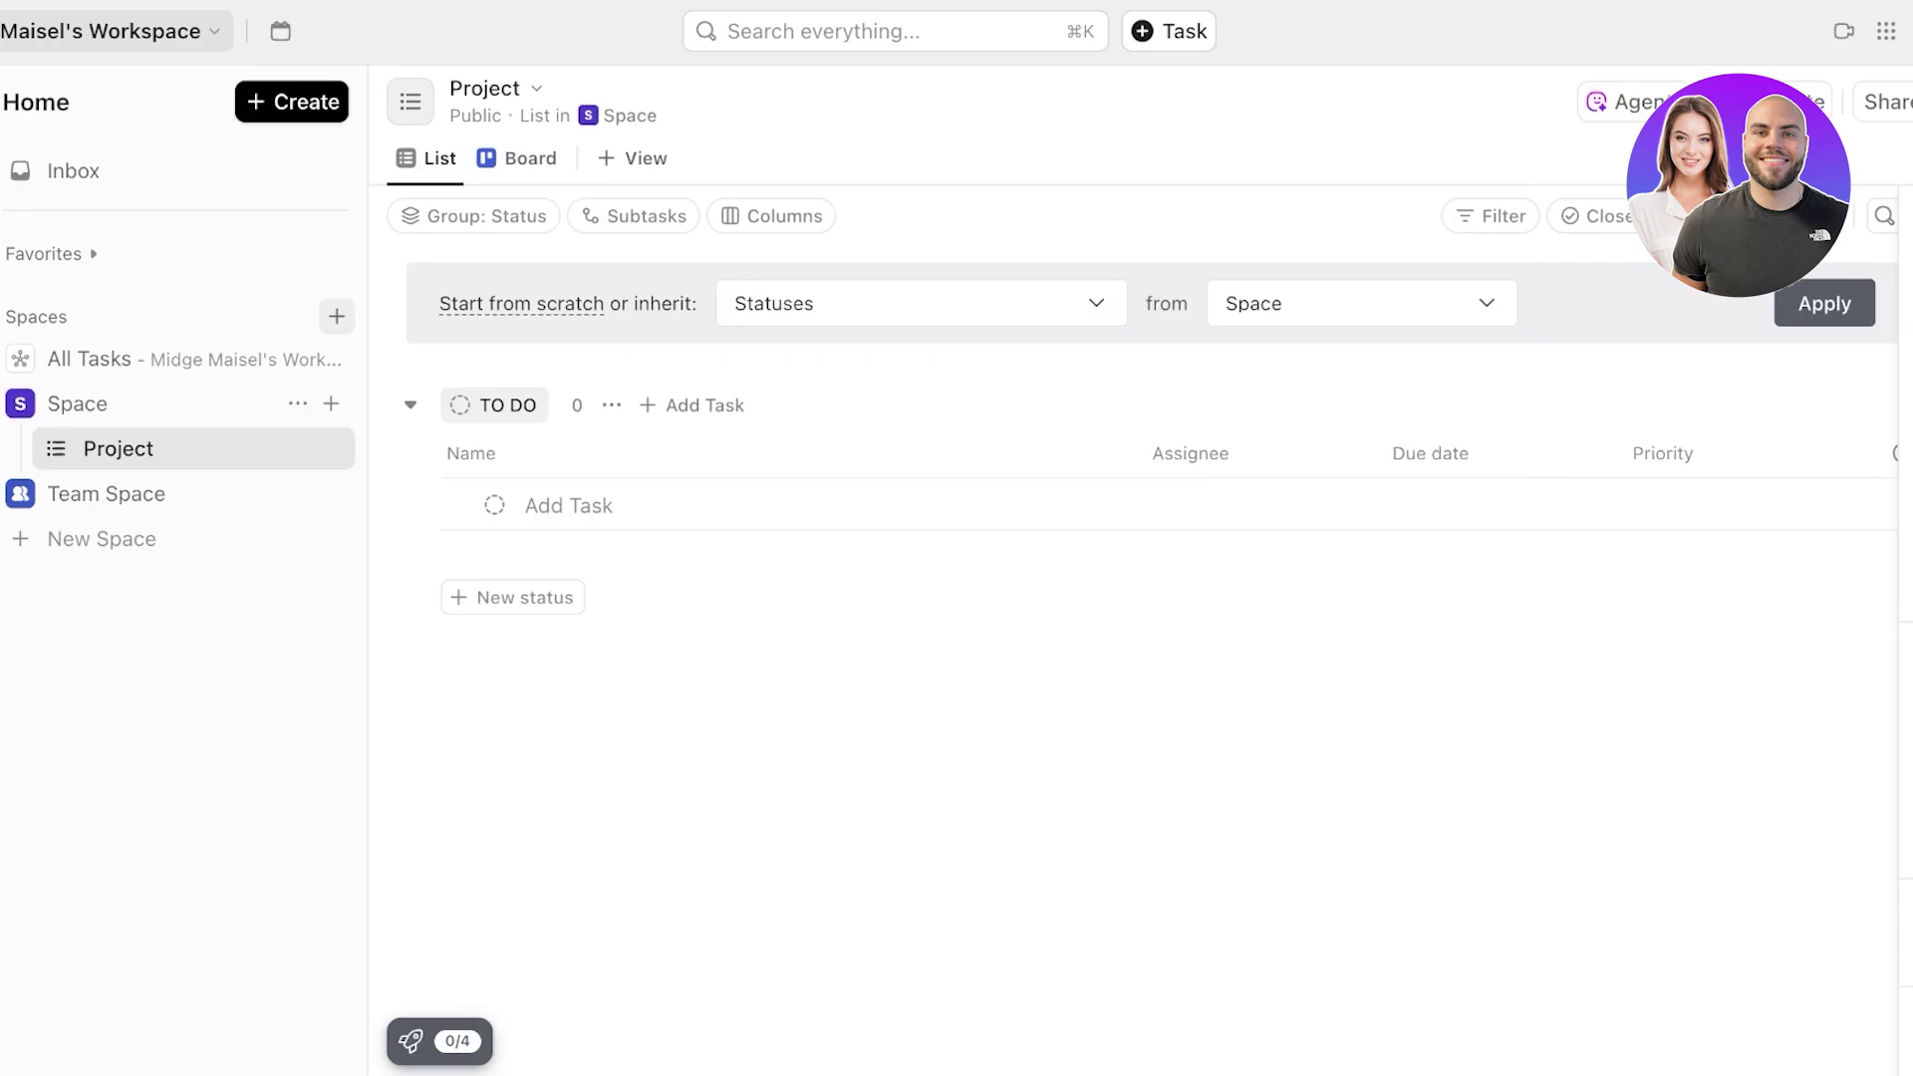
click(517, 159)
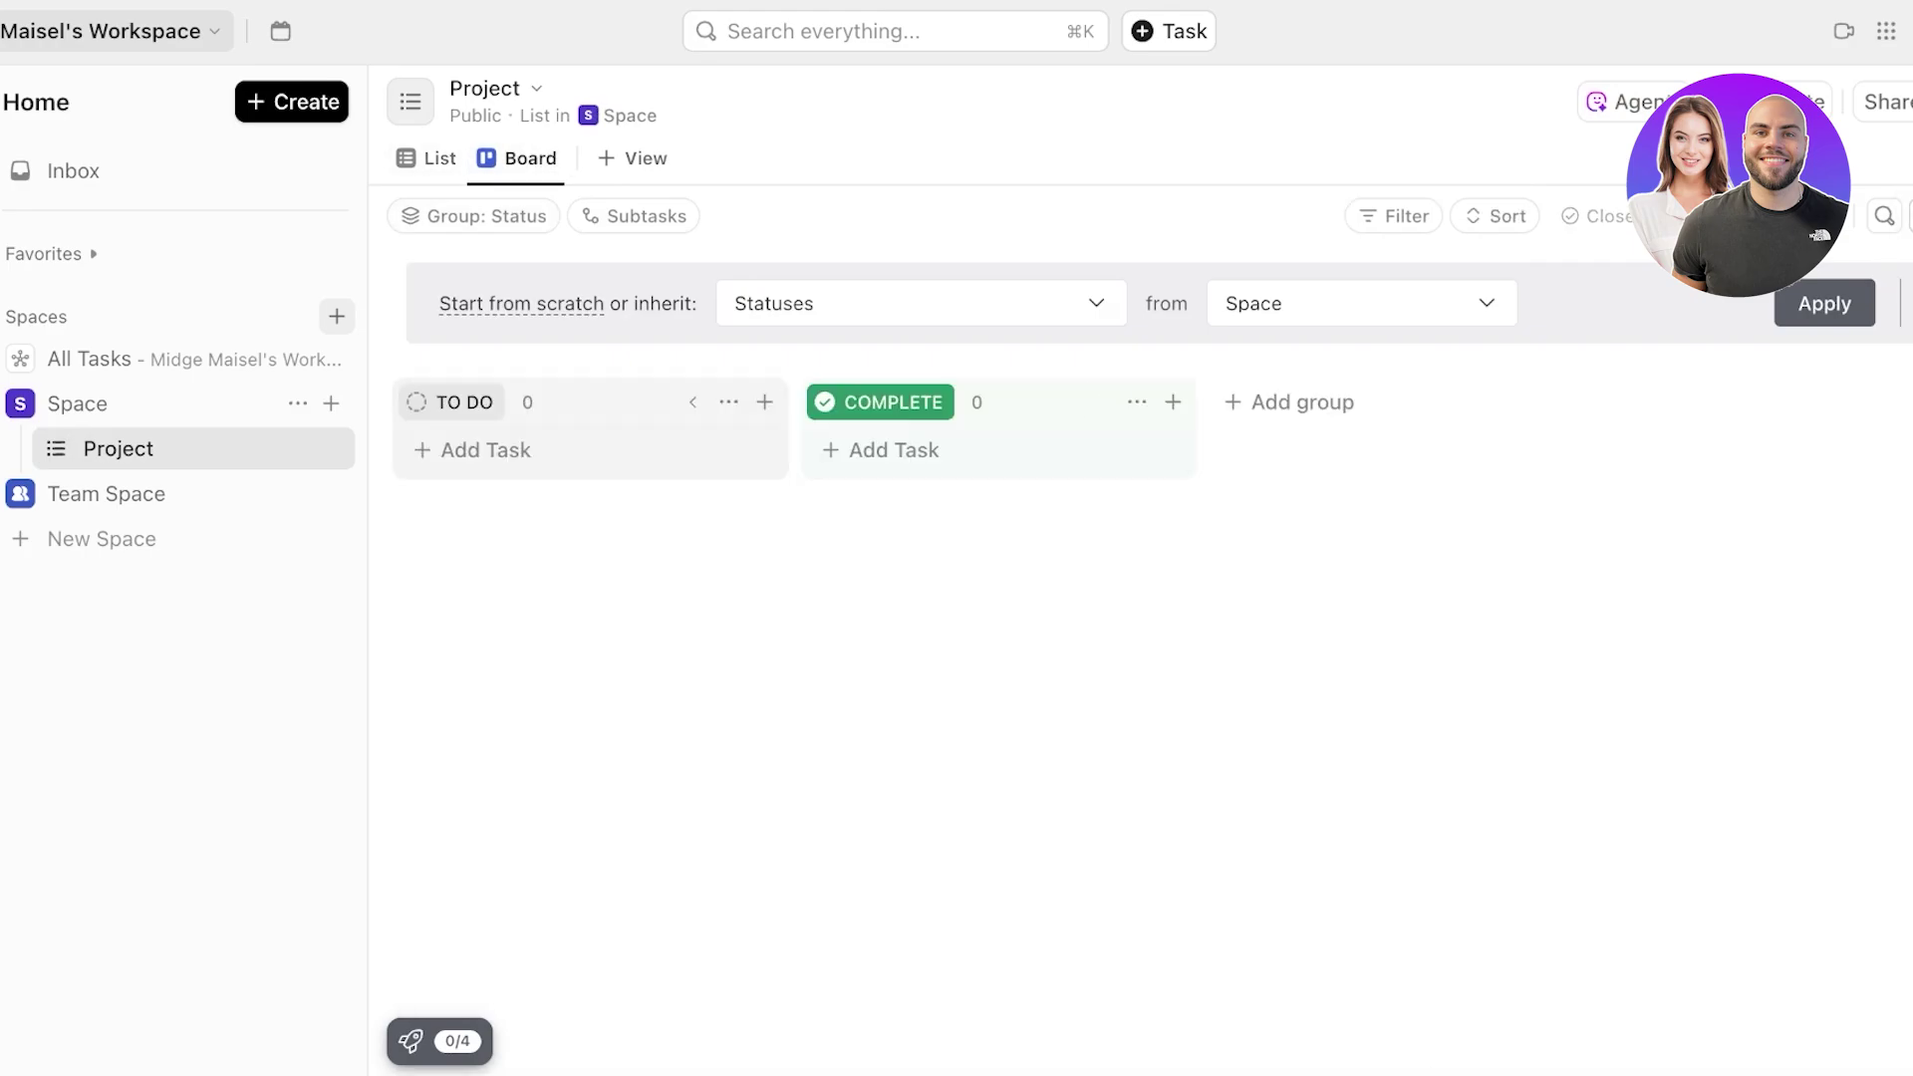
- Collapse and re-expand the TO DO column, try its options and adding a status, then open the SEO space
click(693, 402)
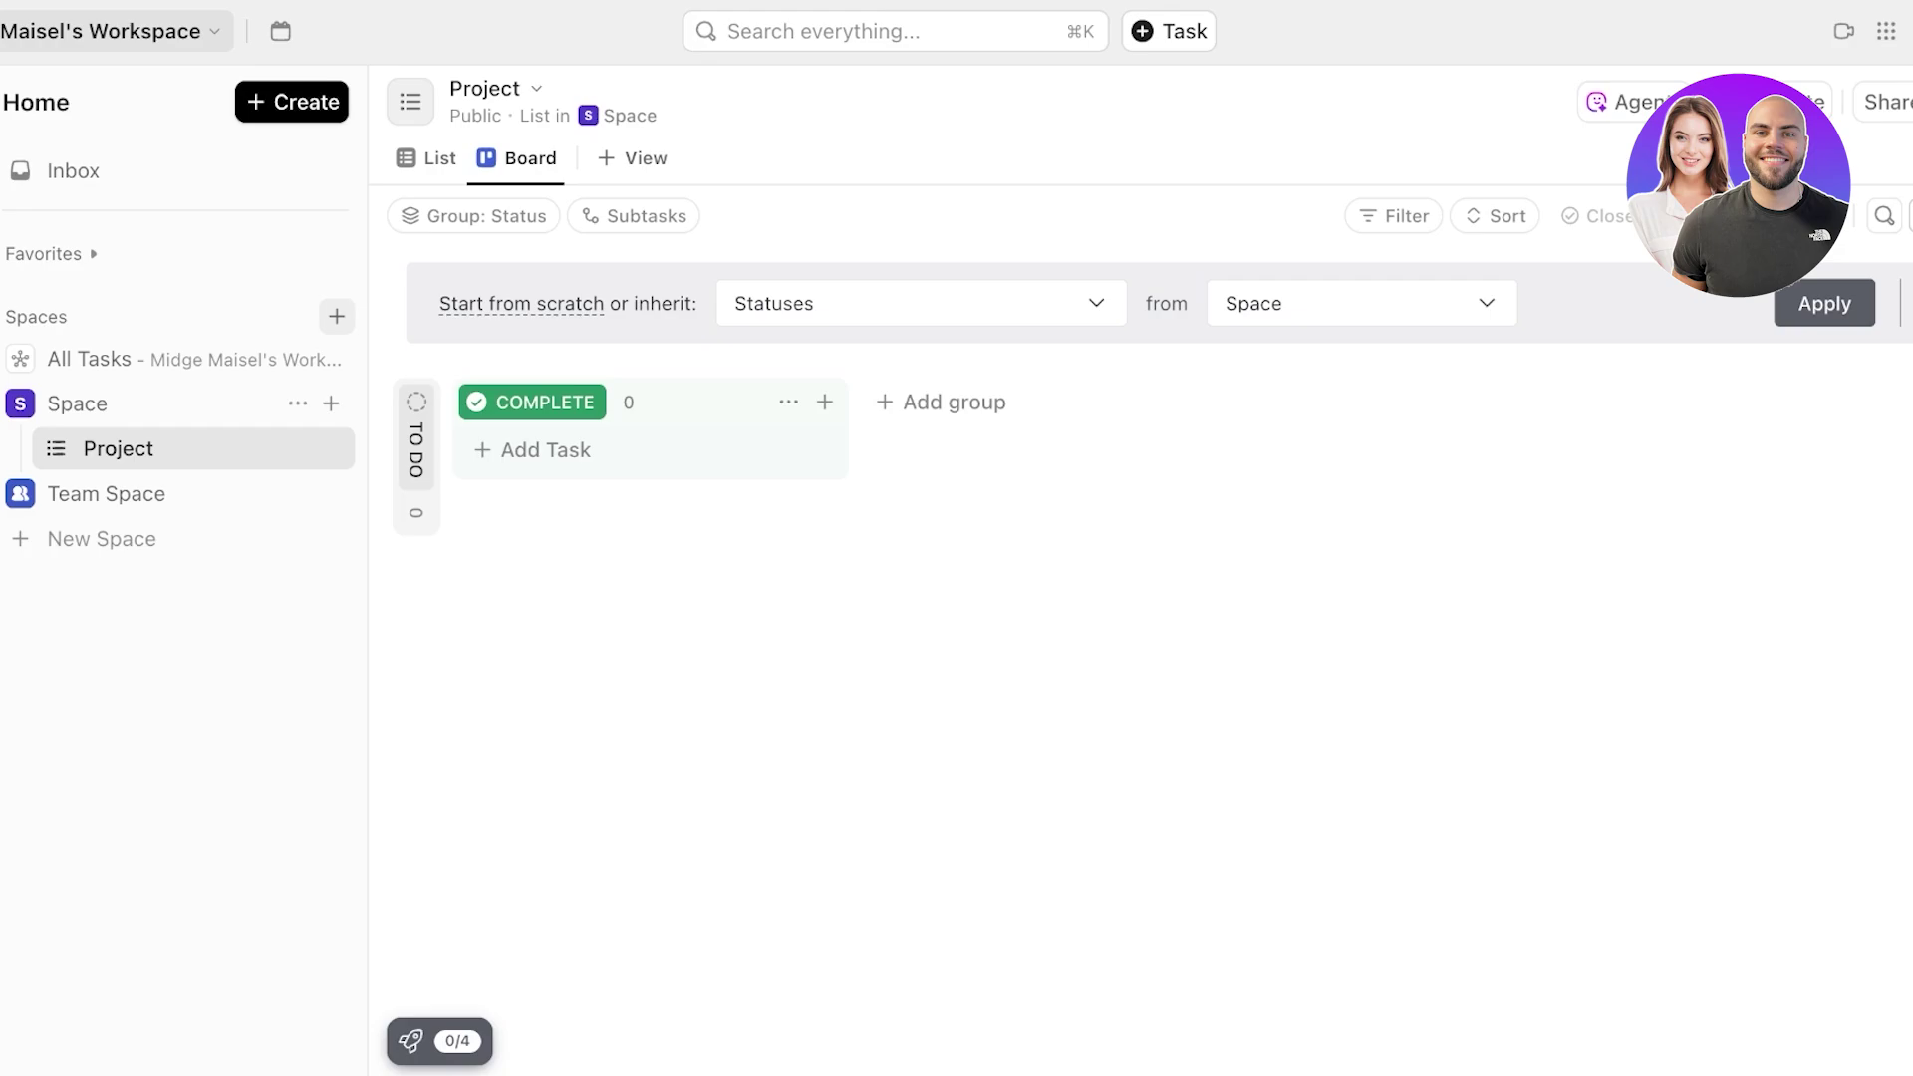
click(417, 450)
click(1289, 403)
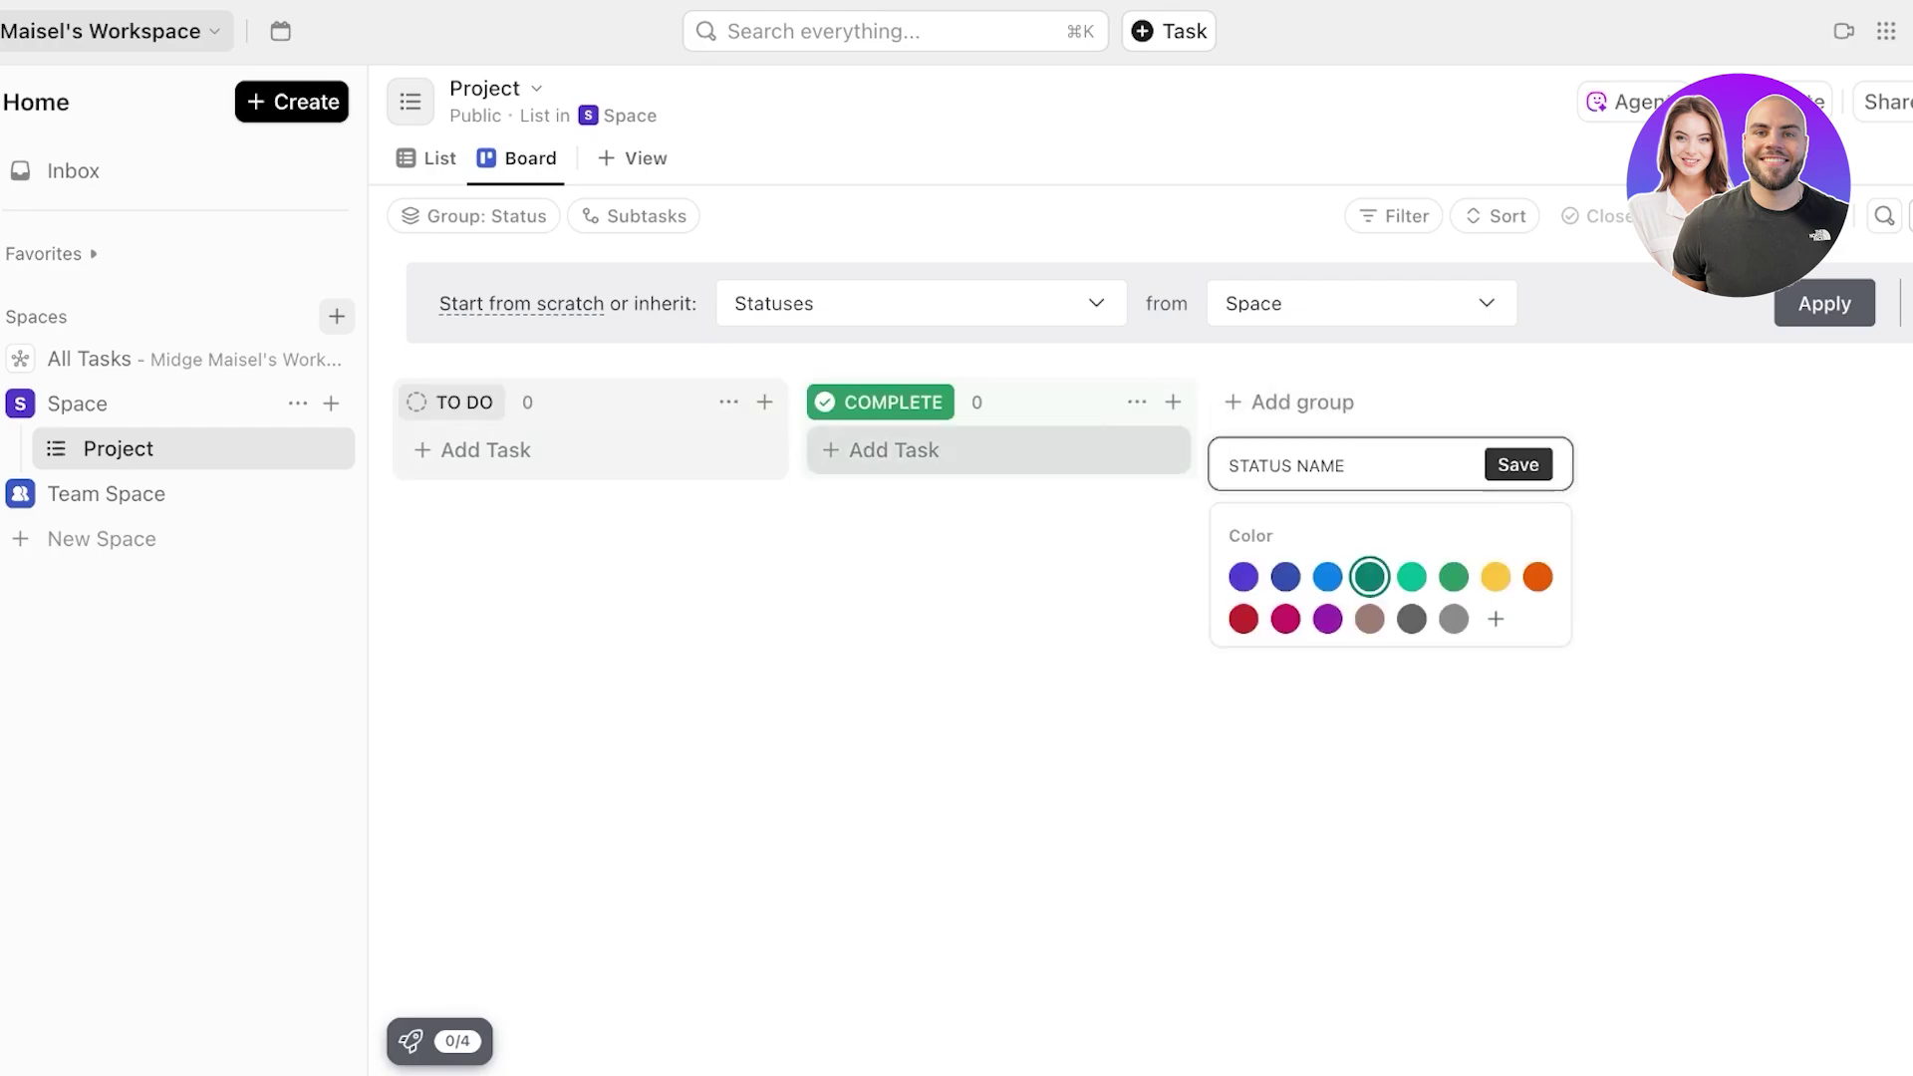
click(729, 402)
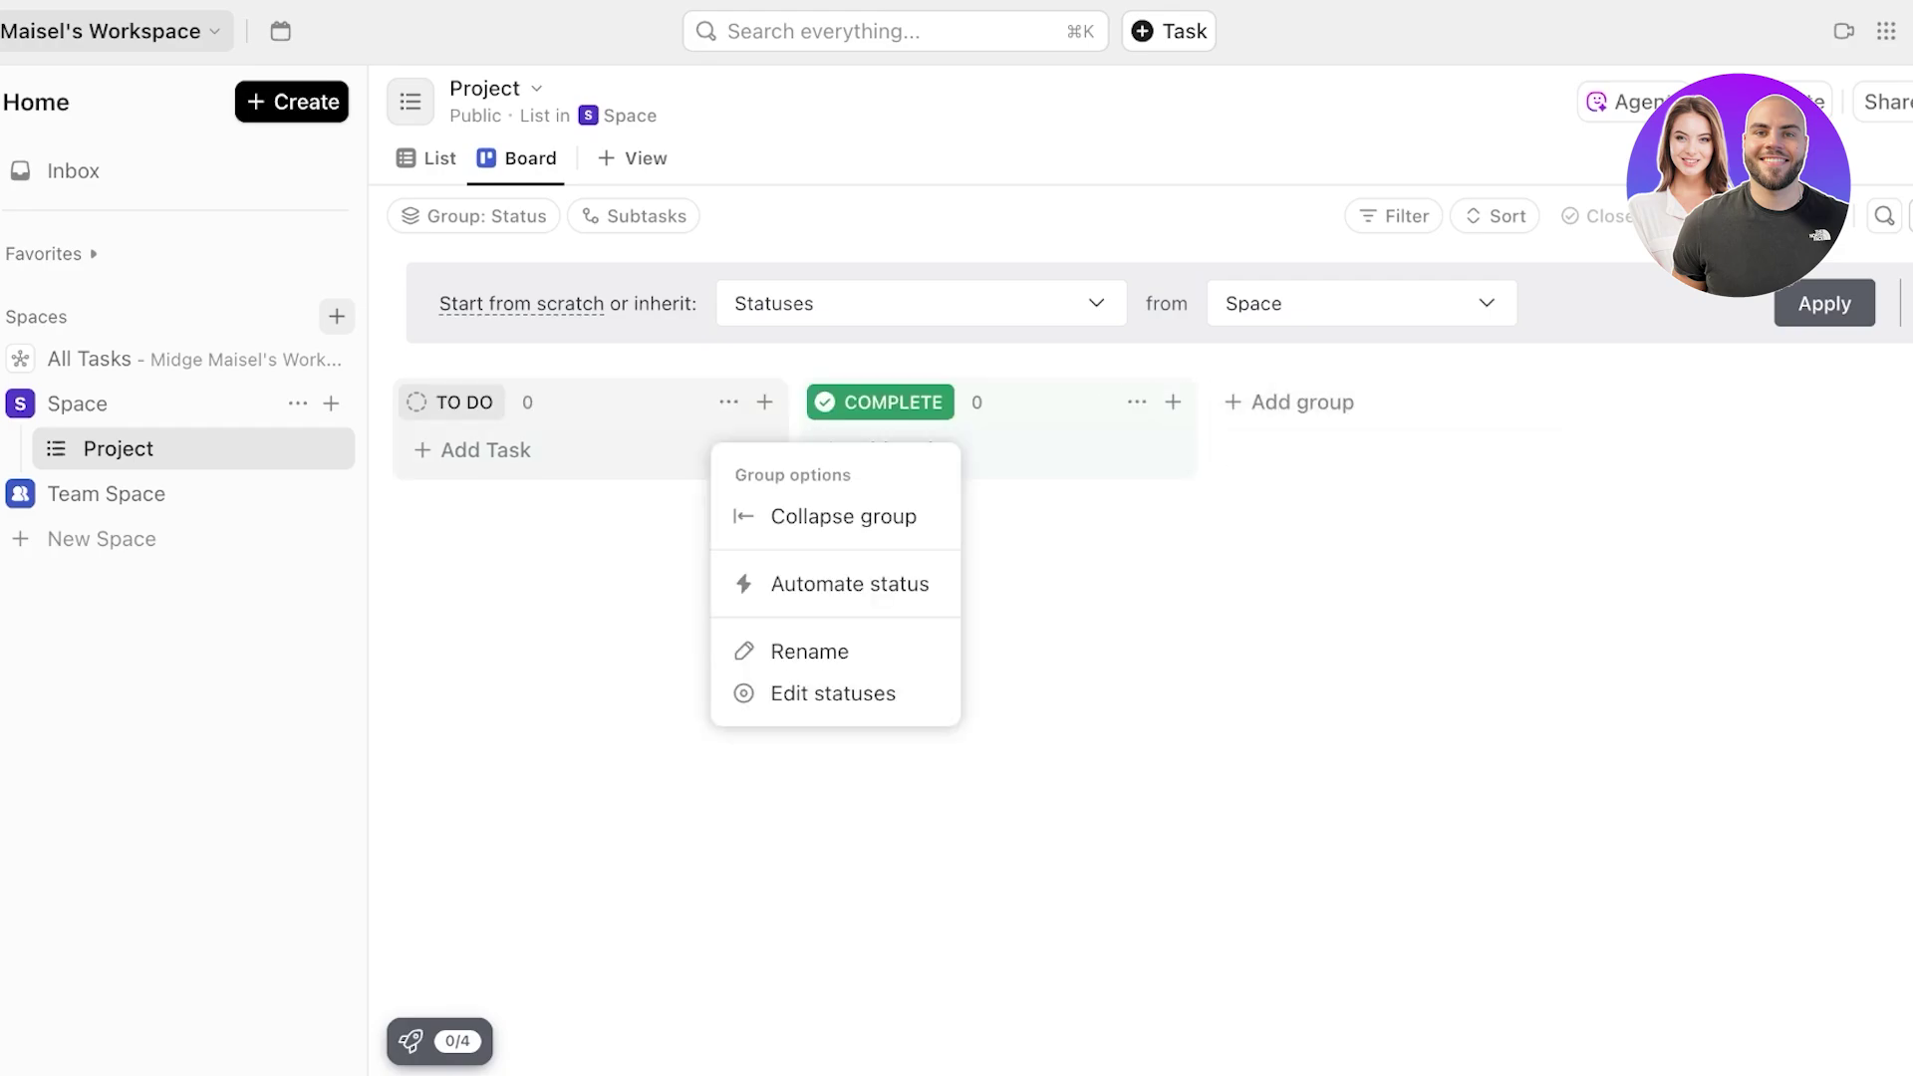
click(610, 598)
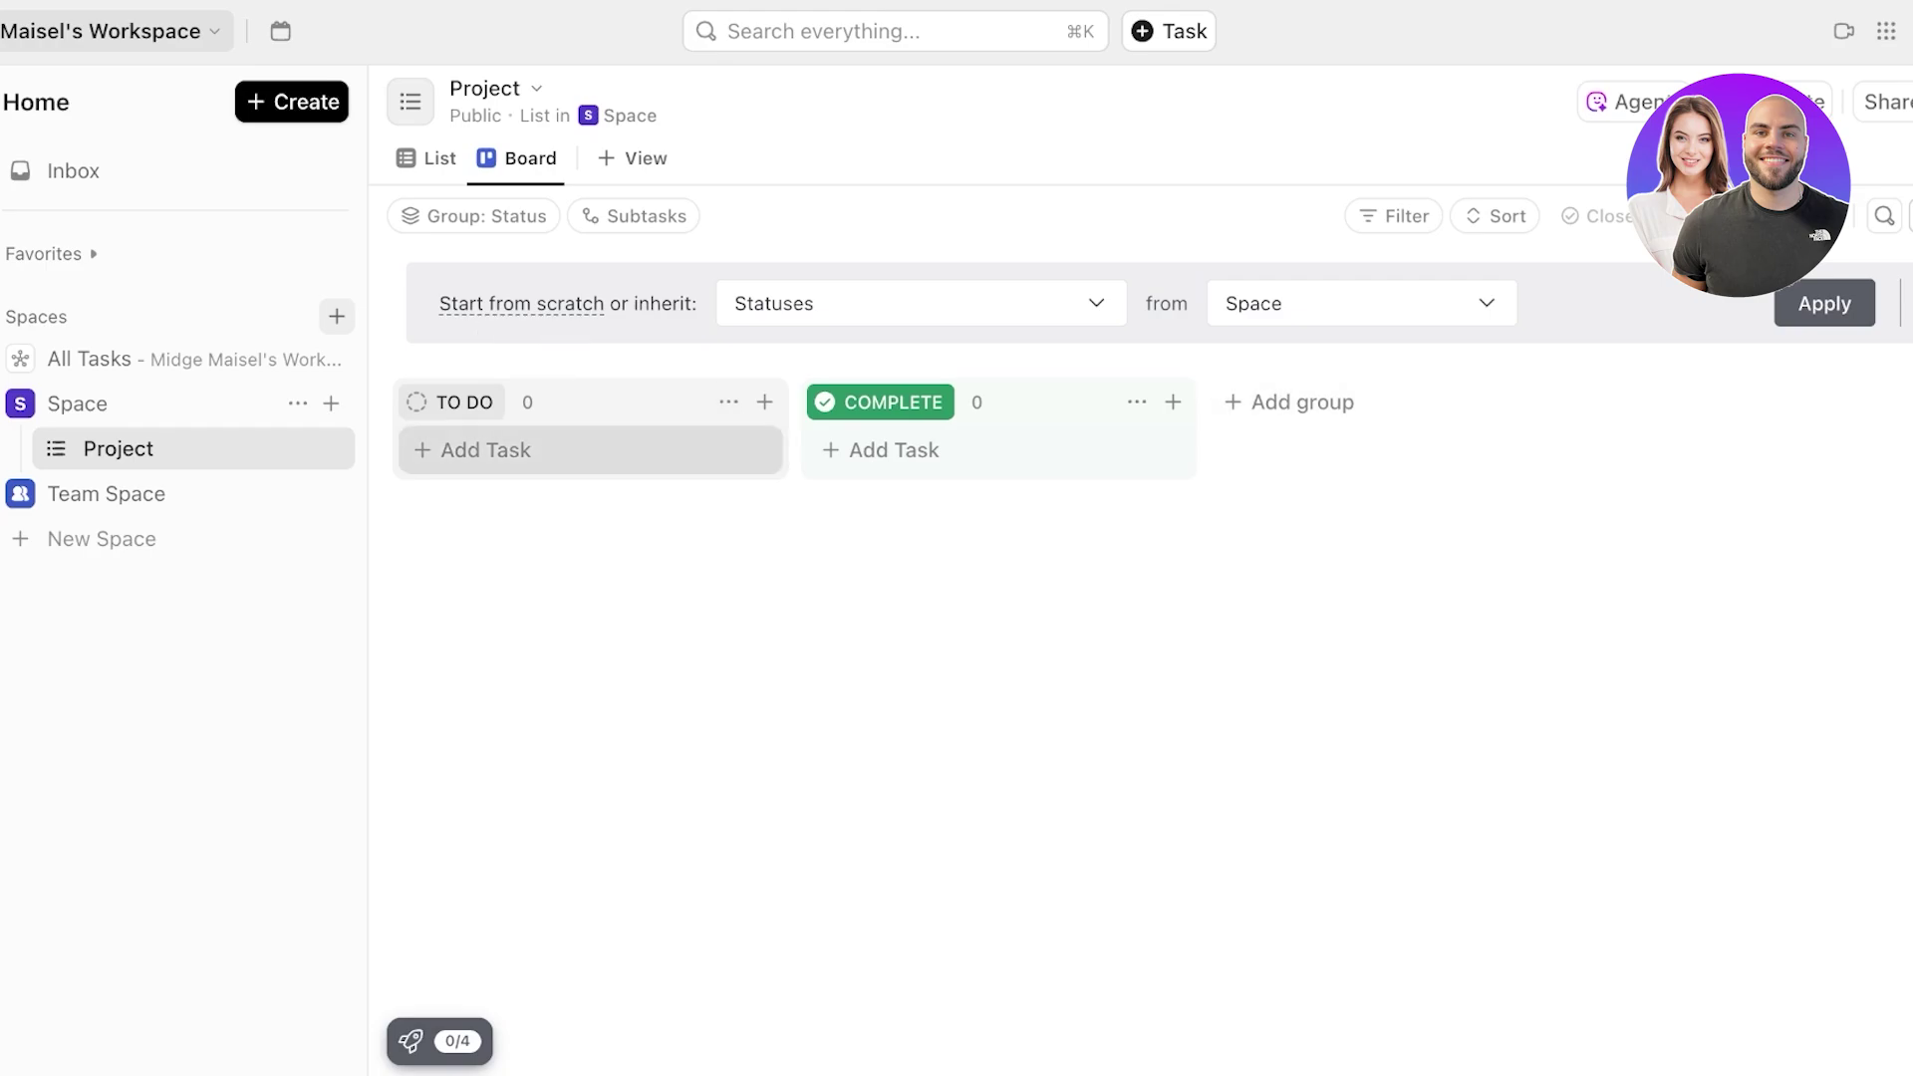
click(1291, 402)
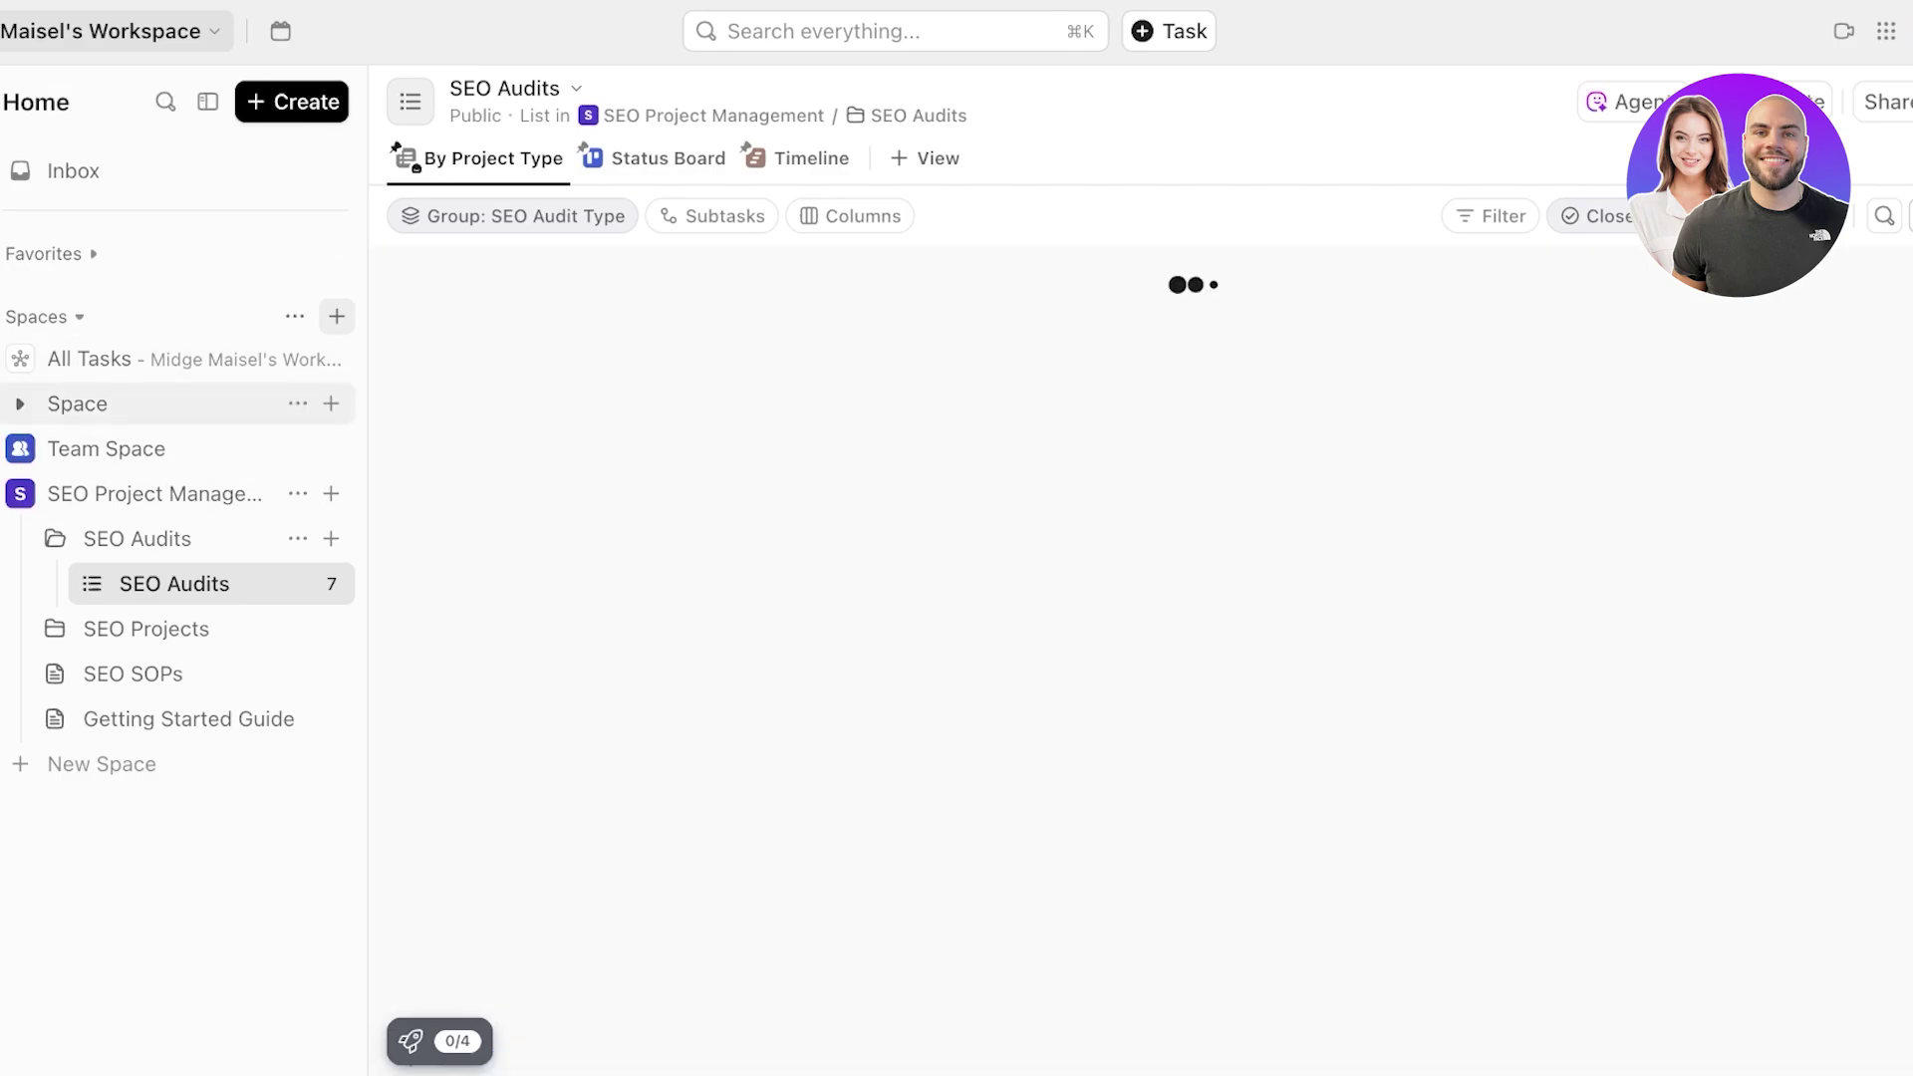
click(78, 404)
- Add an 'In Progress' status column to the Project board, applied to this list only
click(118, 448)
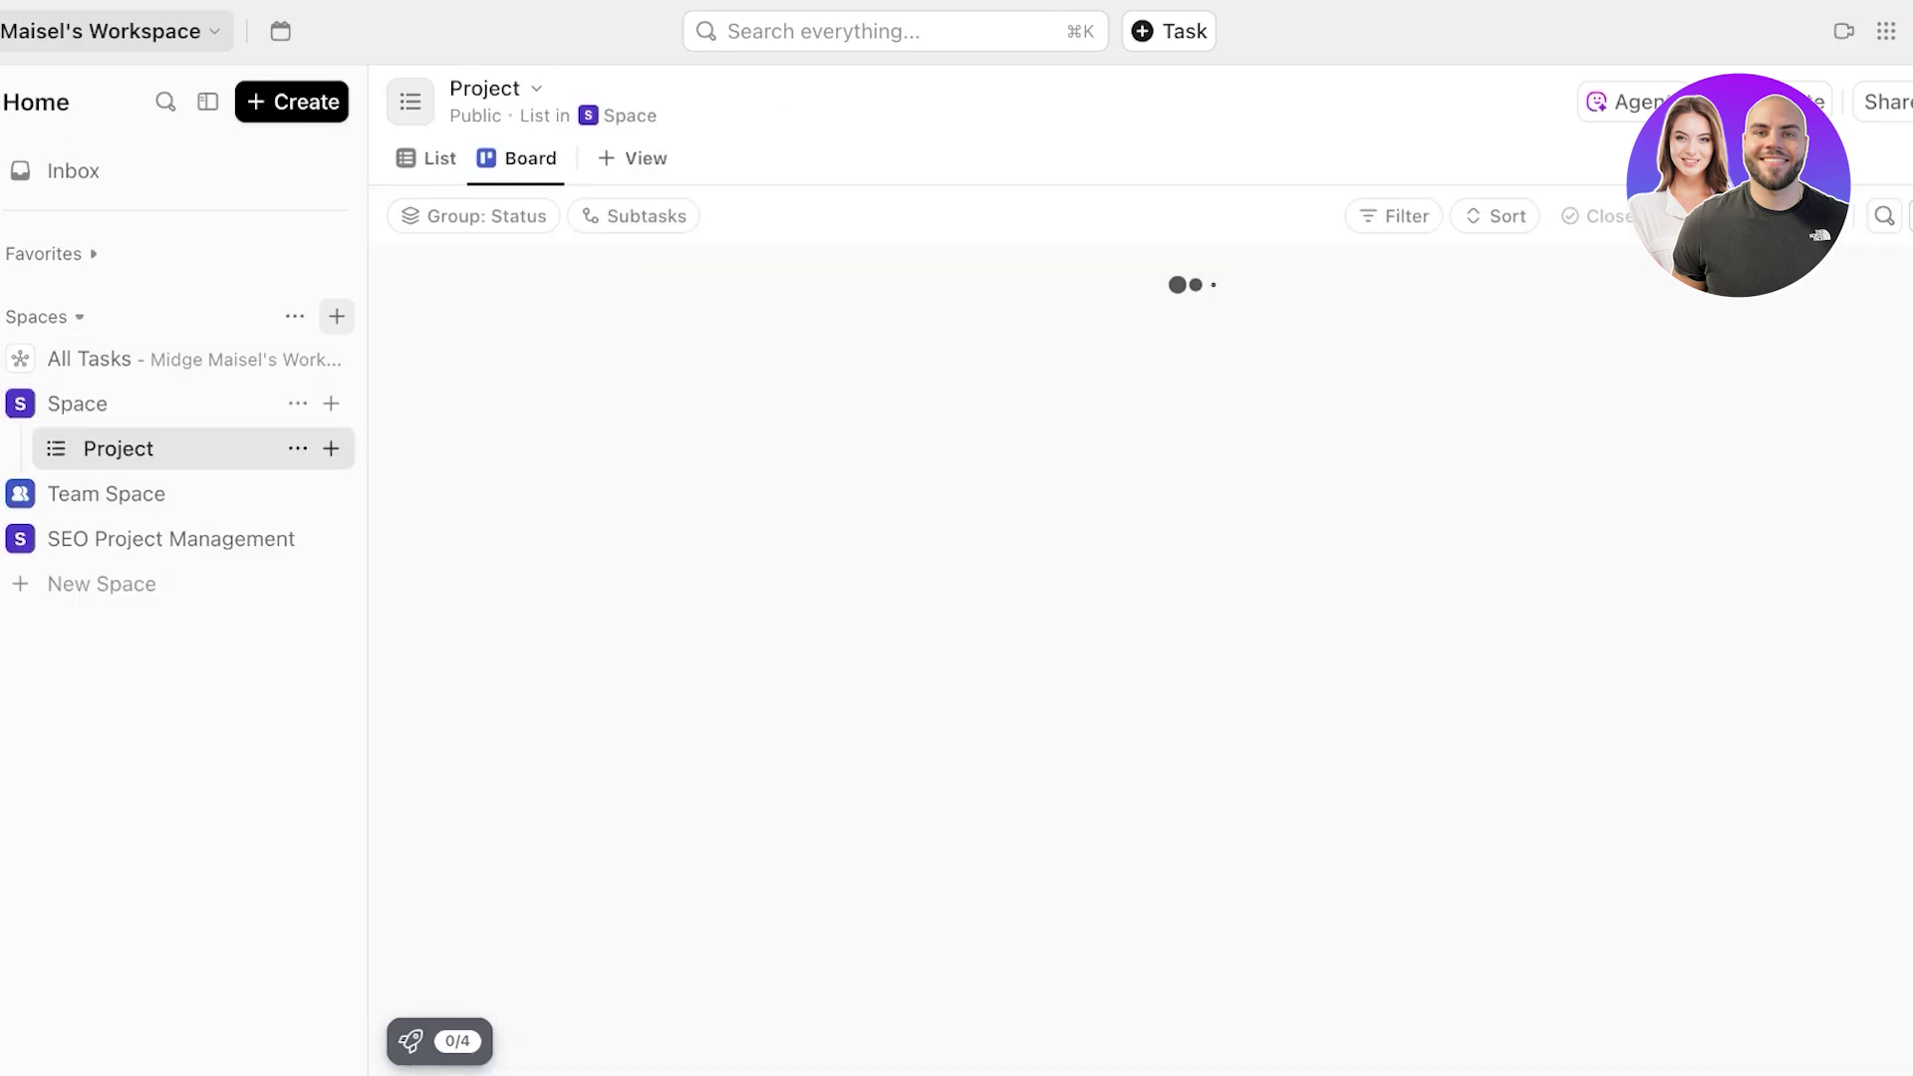
click(1290, 287)
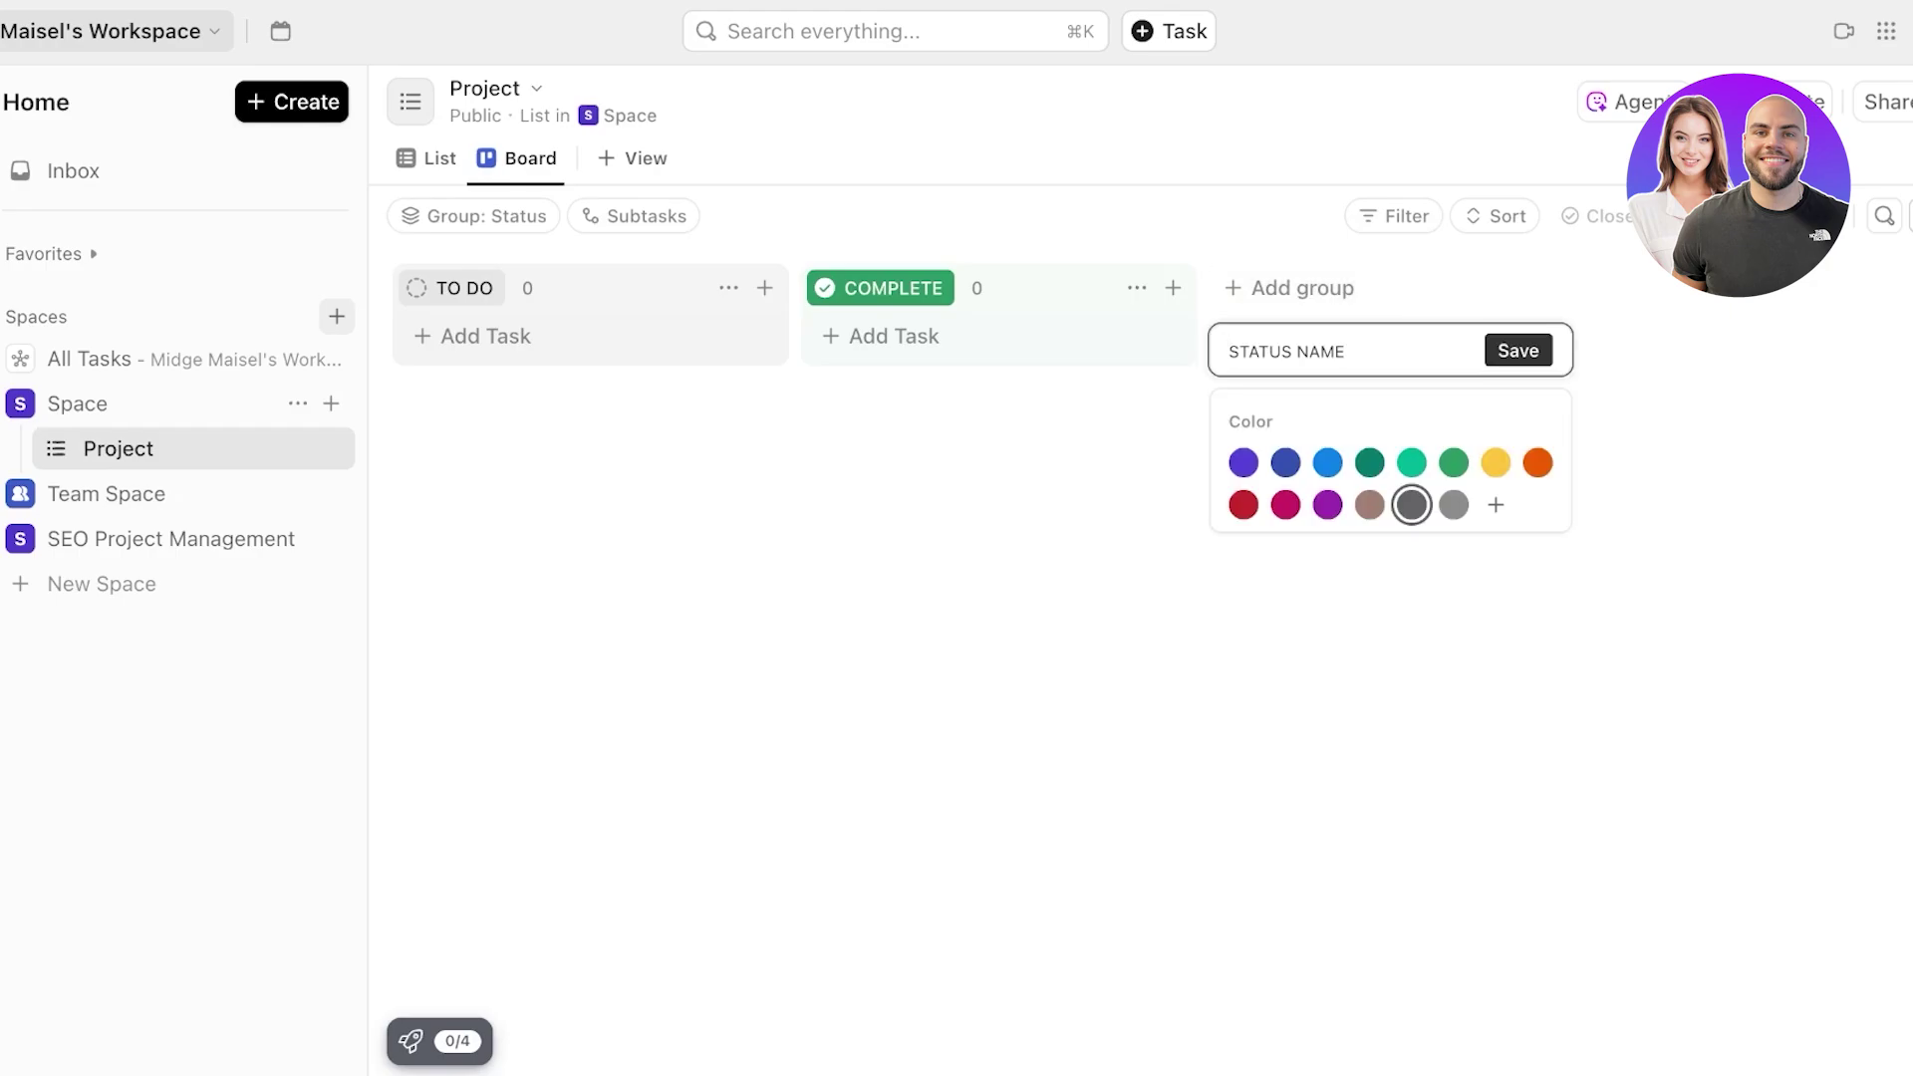
text(In P)
key(BackSpace)
text(Proge)
key(BackSpace)
text(ress)
key(Return)
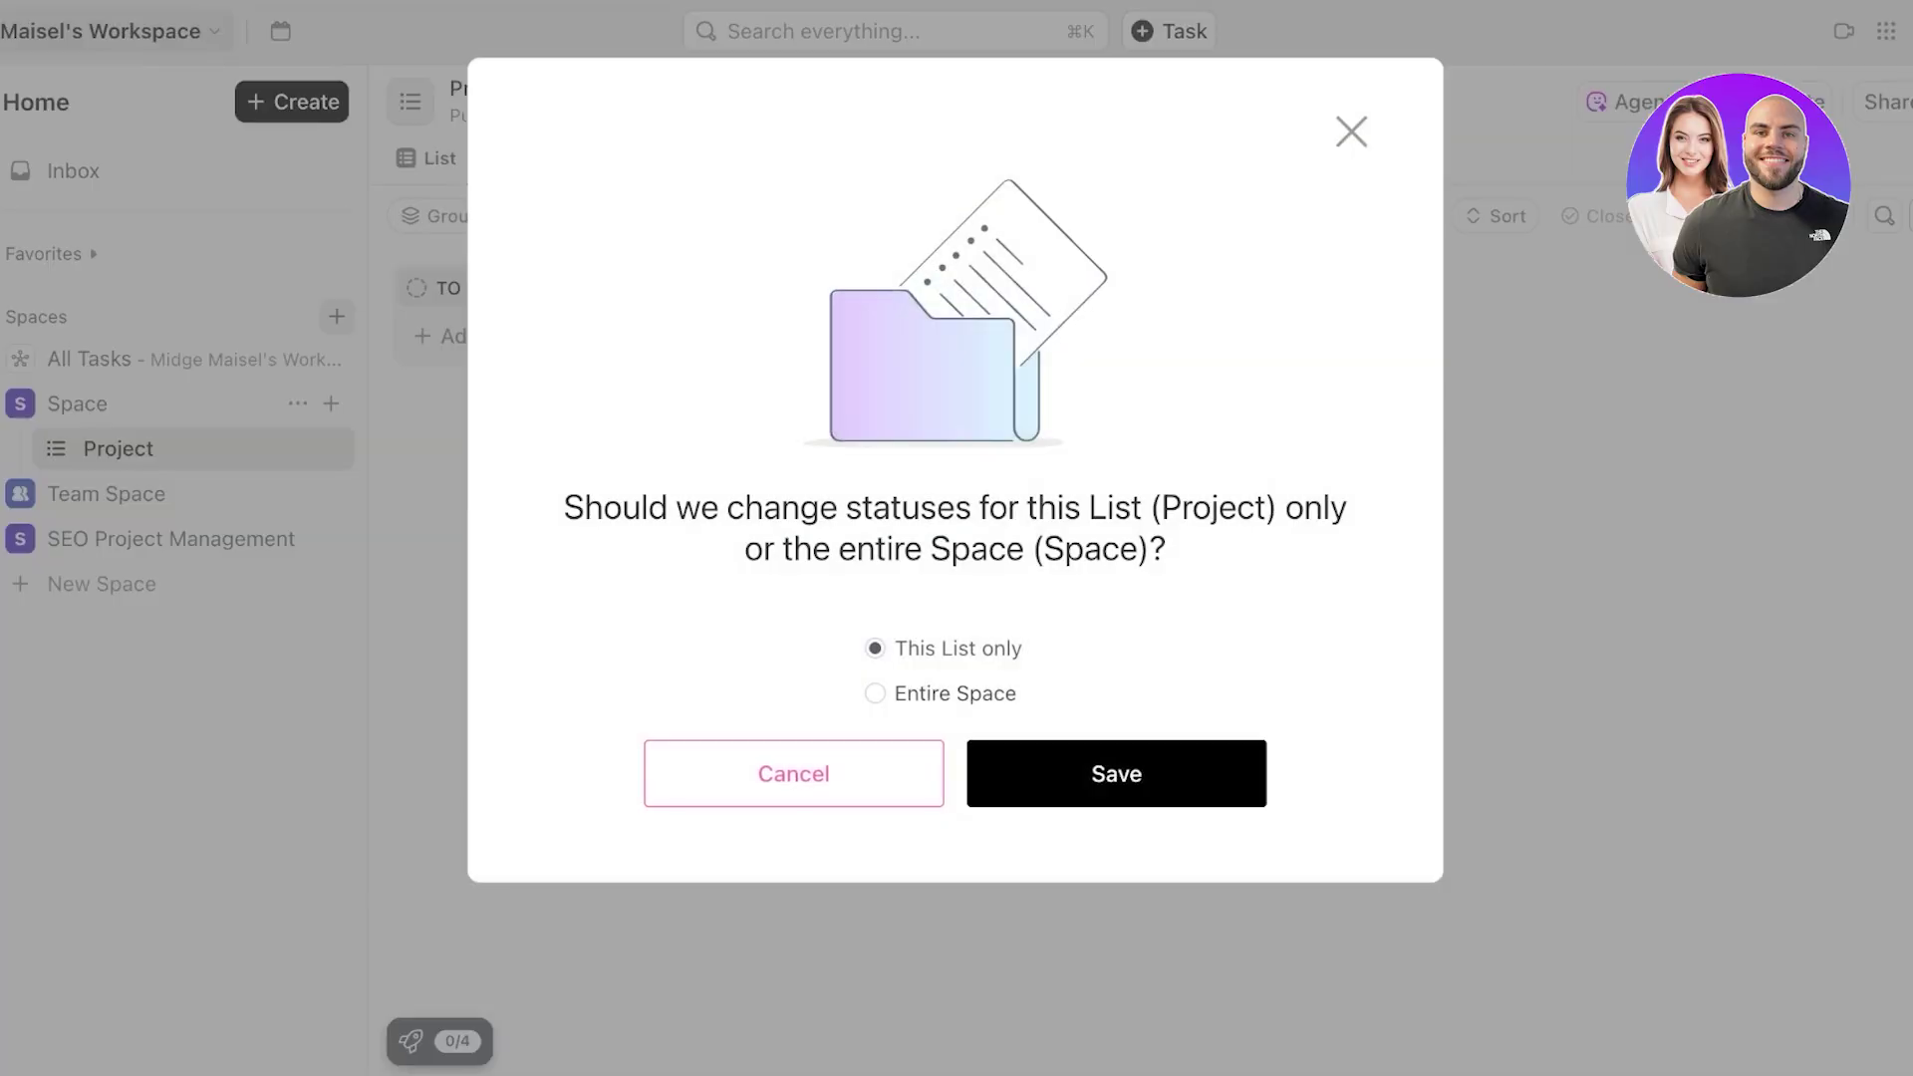
click(1116, 775)
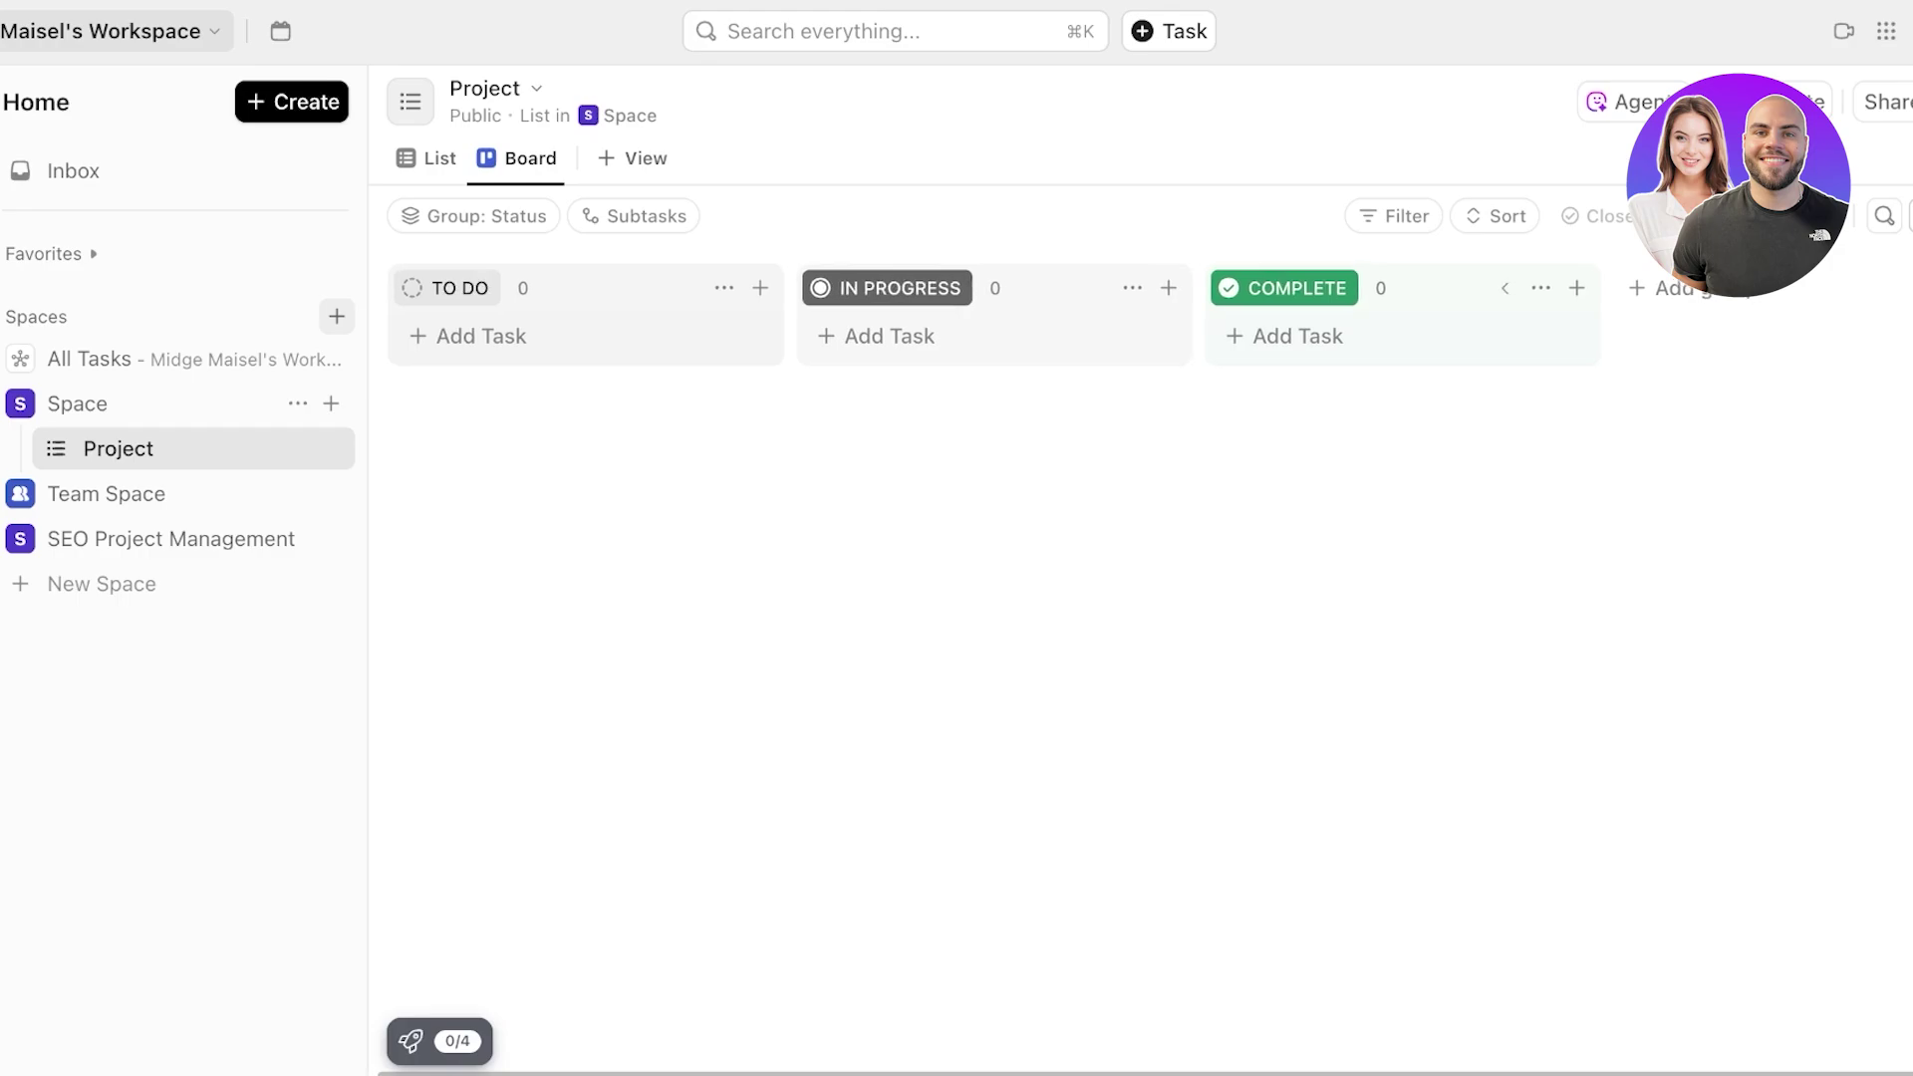
- Collapse the COMPLETE, IN PROGRESS and TO DO columns, then go to Team Space in the sidebar
click(1505, 288)
click(1233, 288)
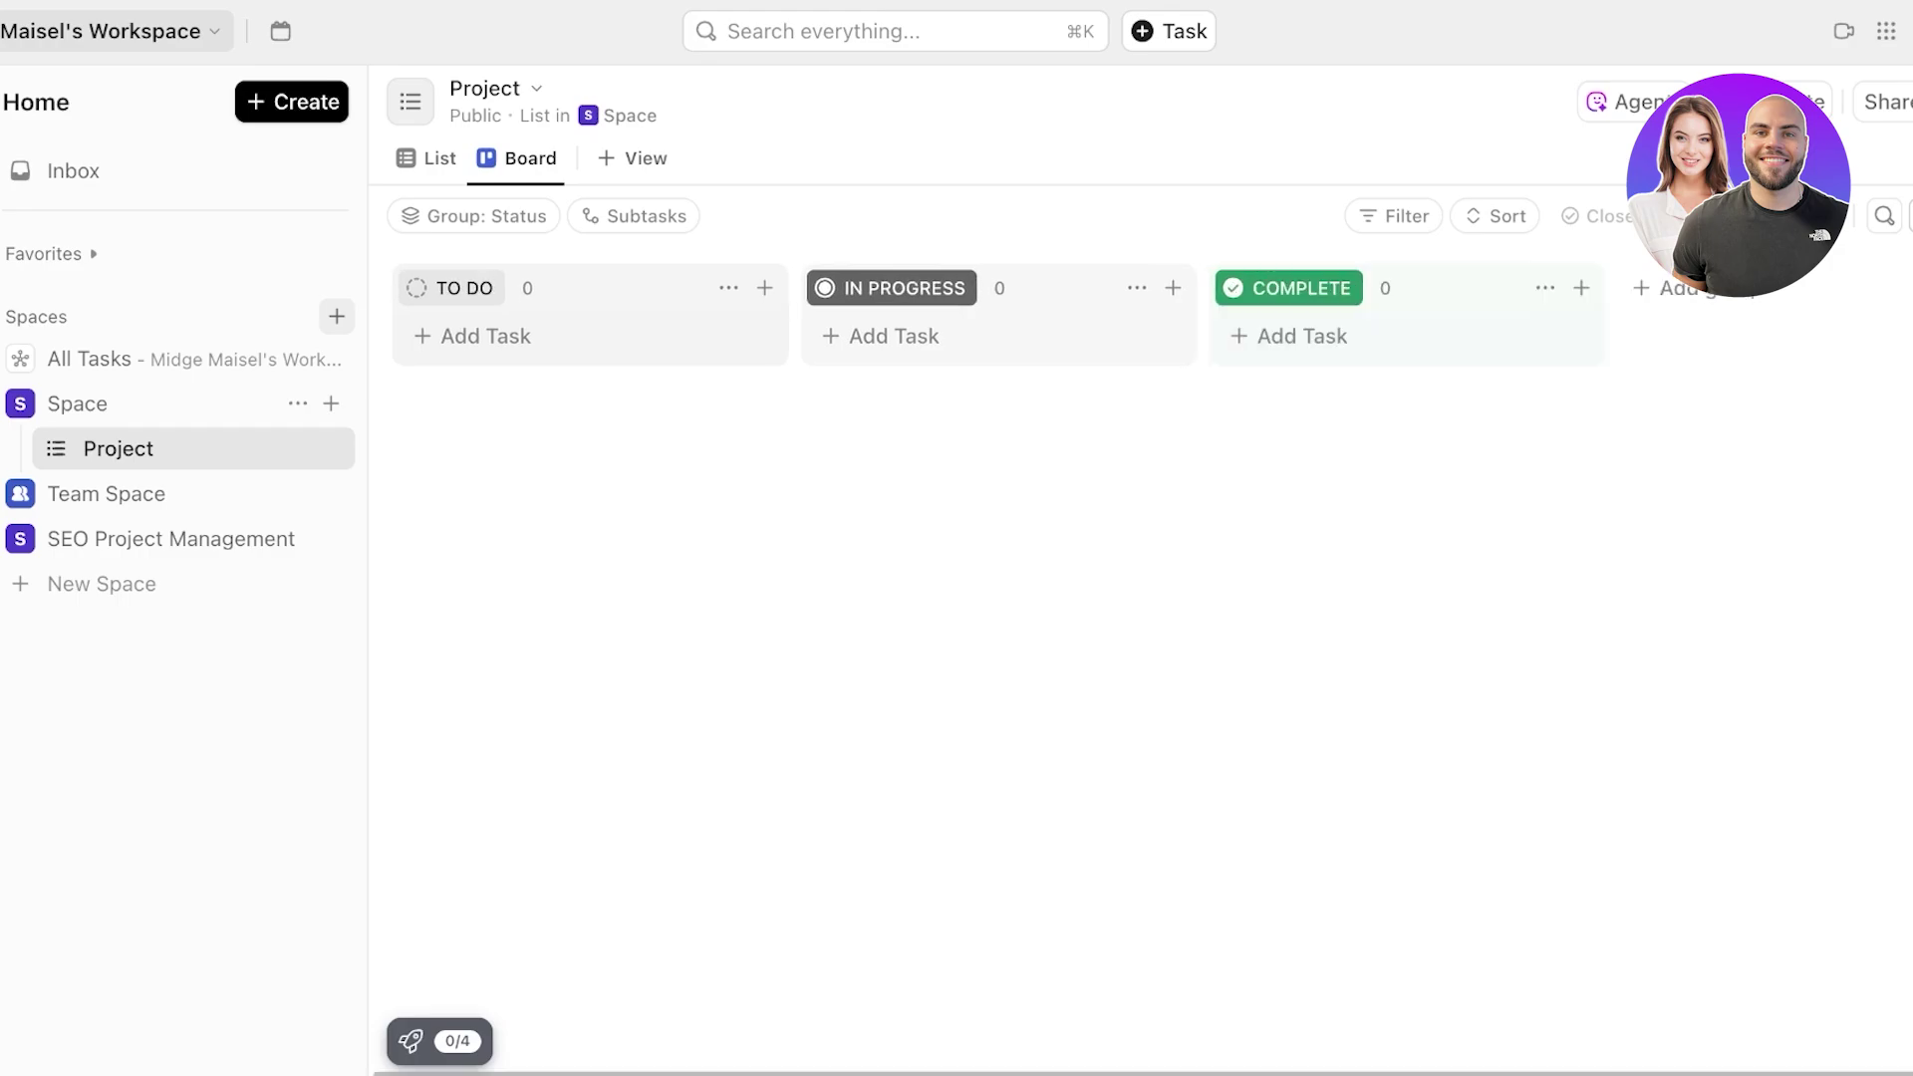
click(1545, 288)
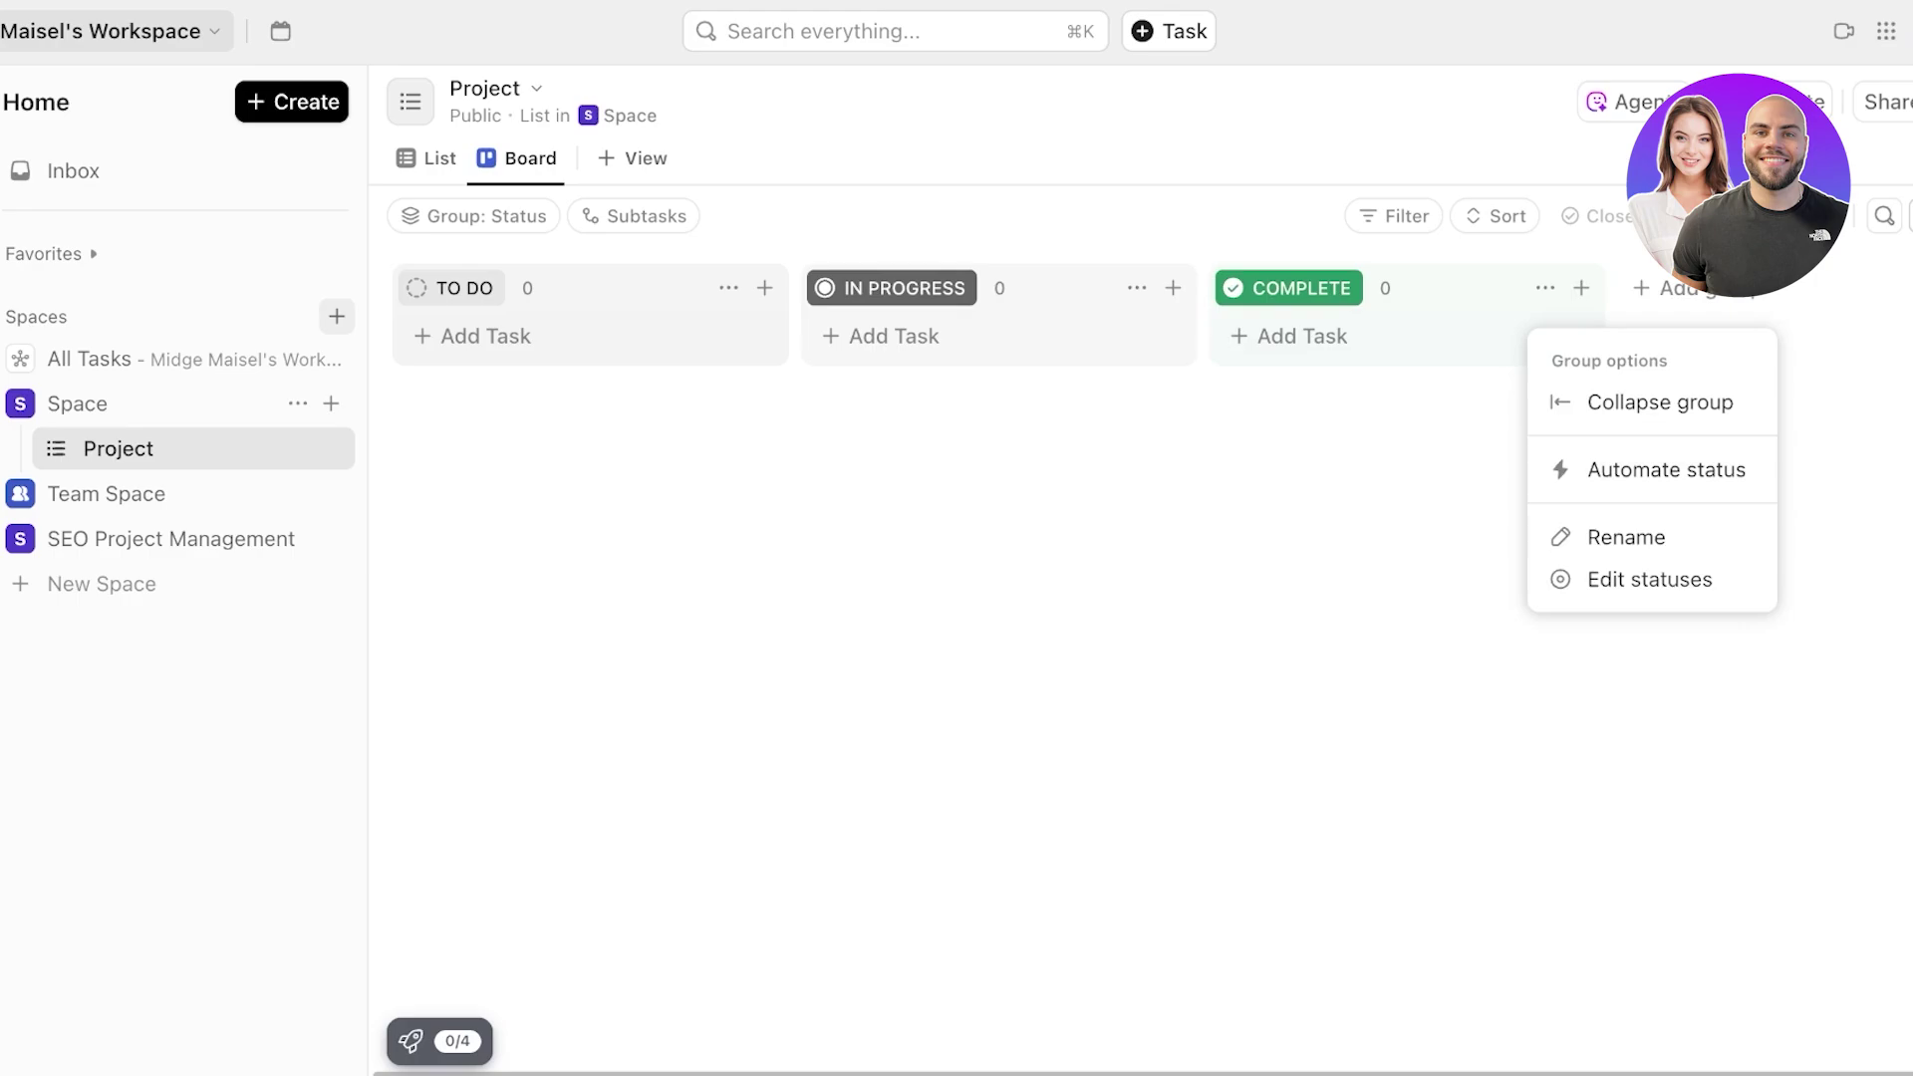
click(893, 337)
click(1101, 288)
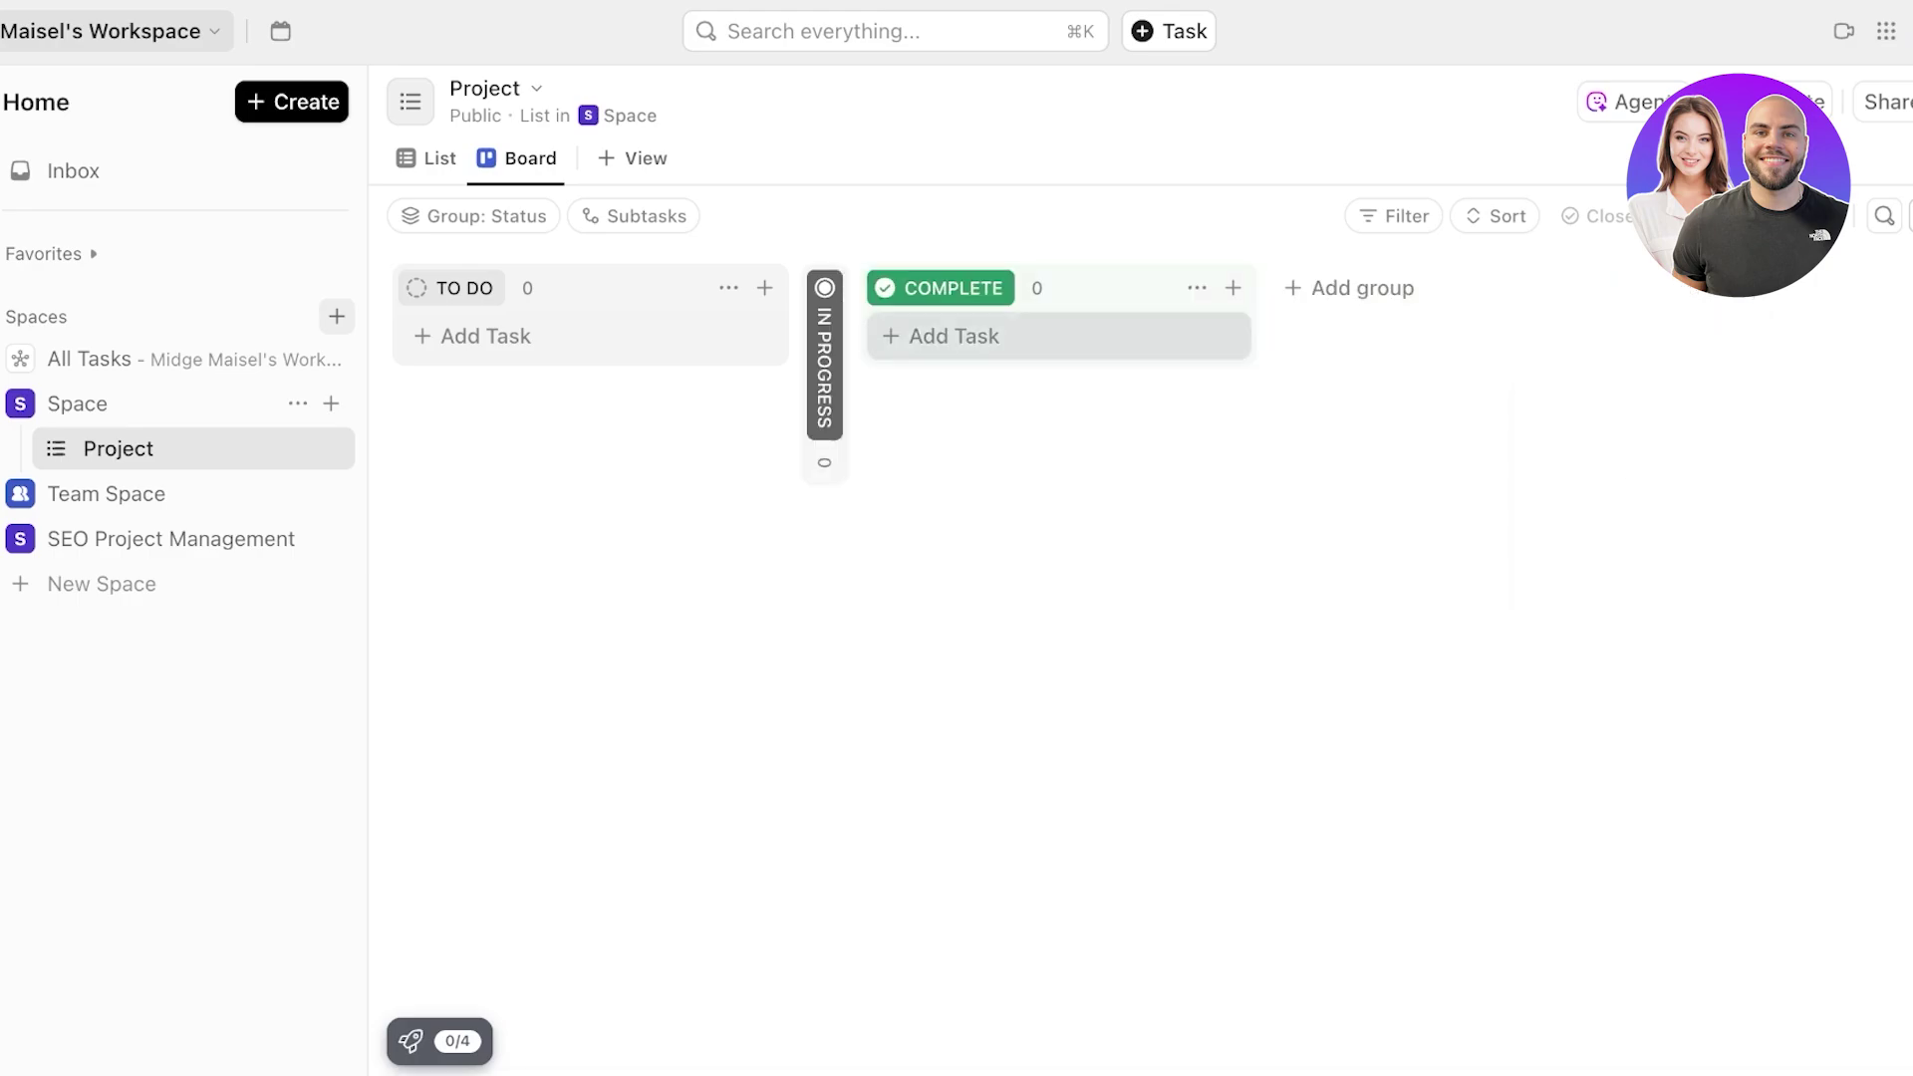
click(1161, 288)
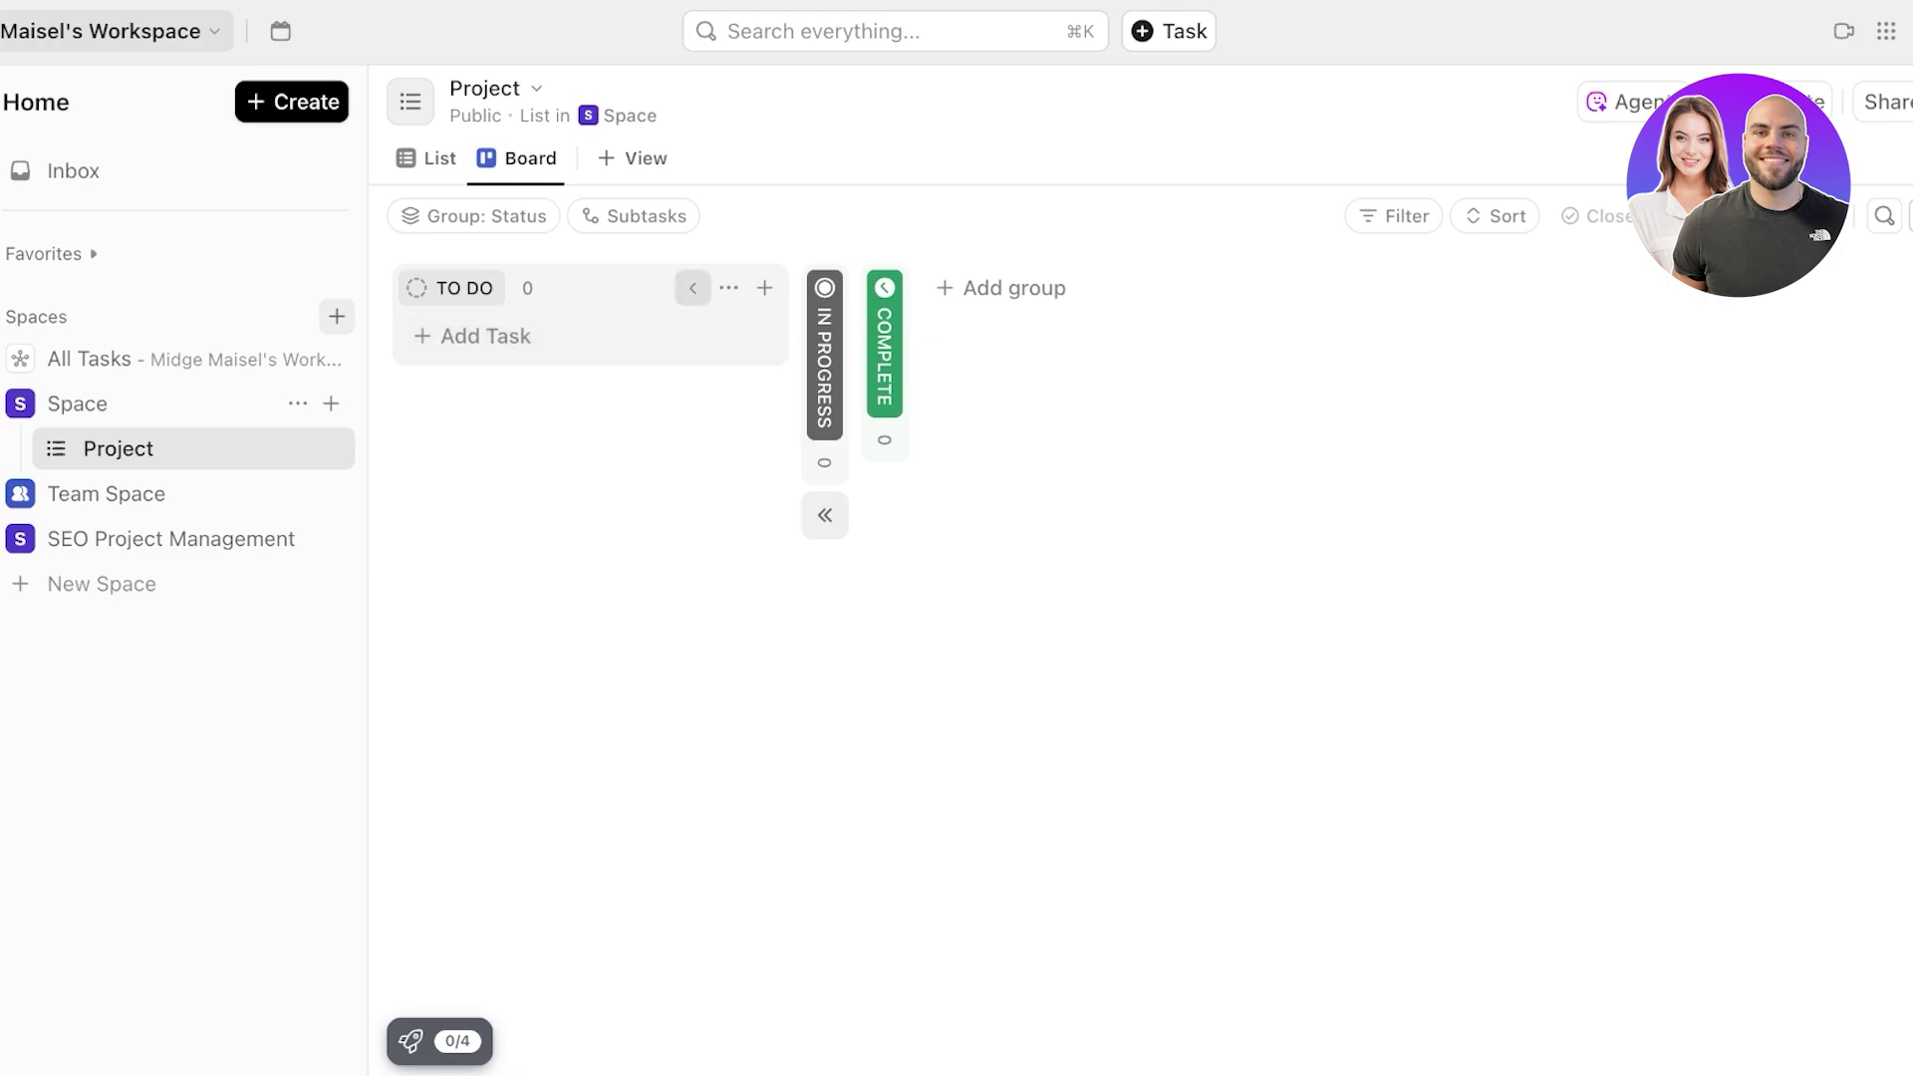
click(695, 288)
click(107, 494)
- Expand the SEO Audits and SEO Projects folders and open the Keyword Research list
click(169, 538)
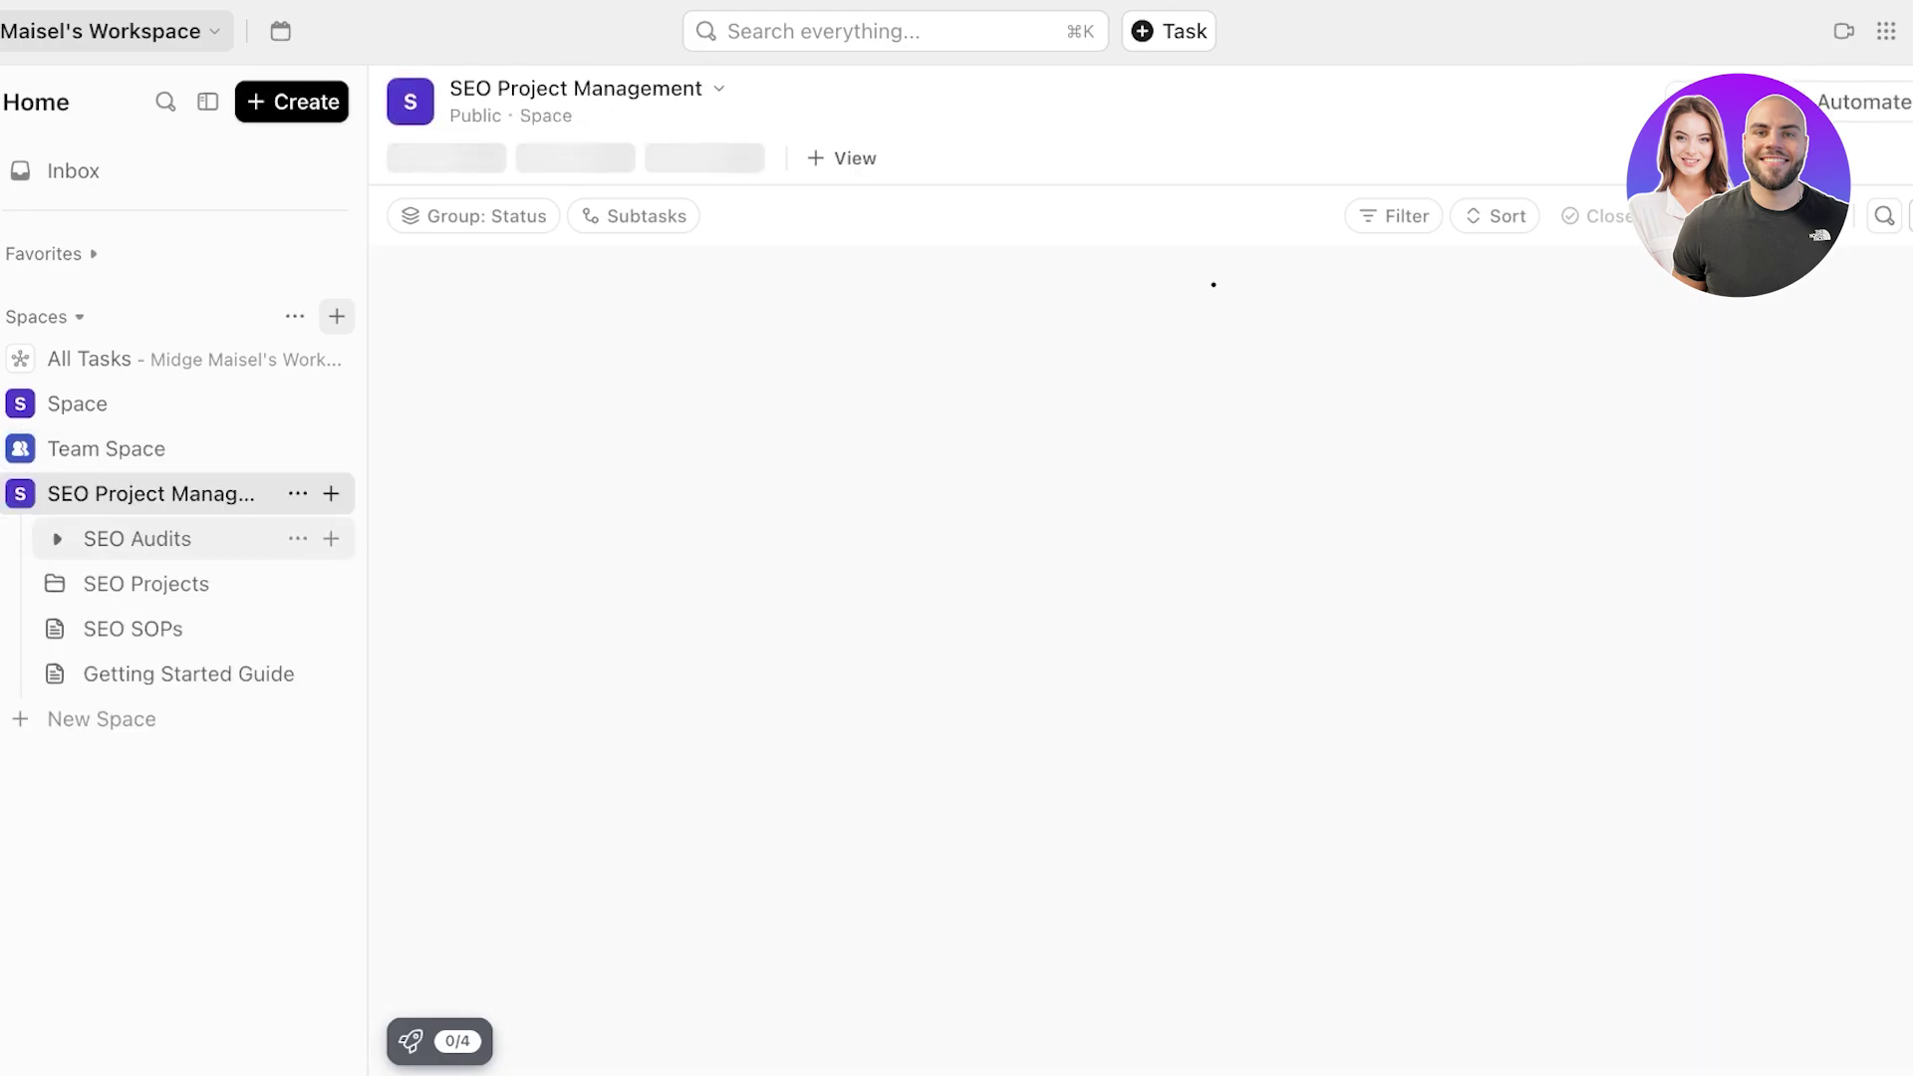
click(140, 540)
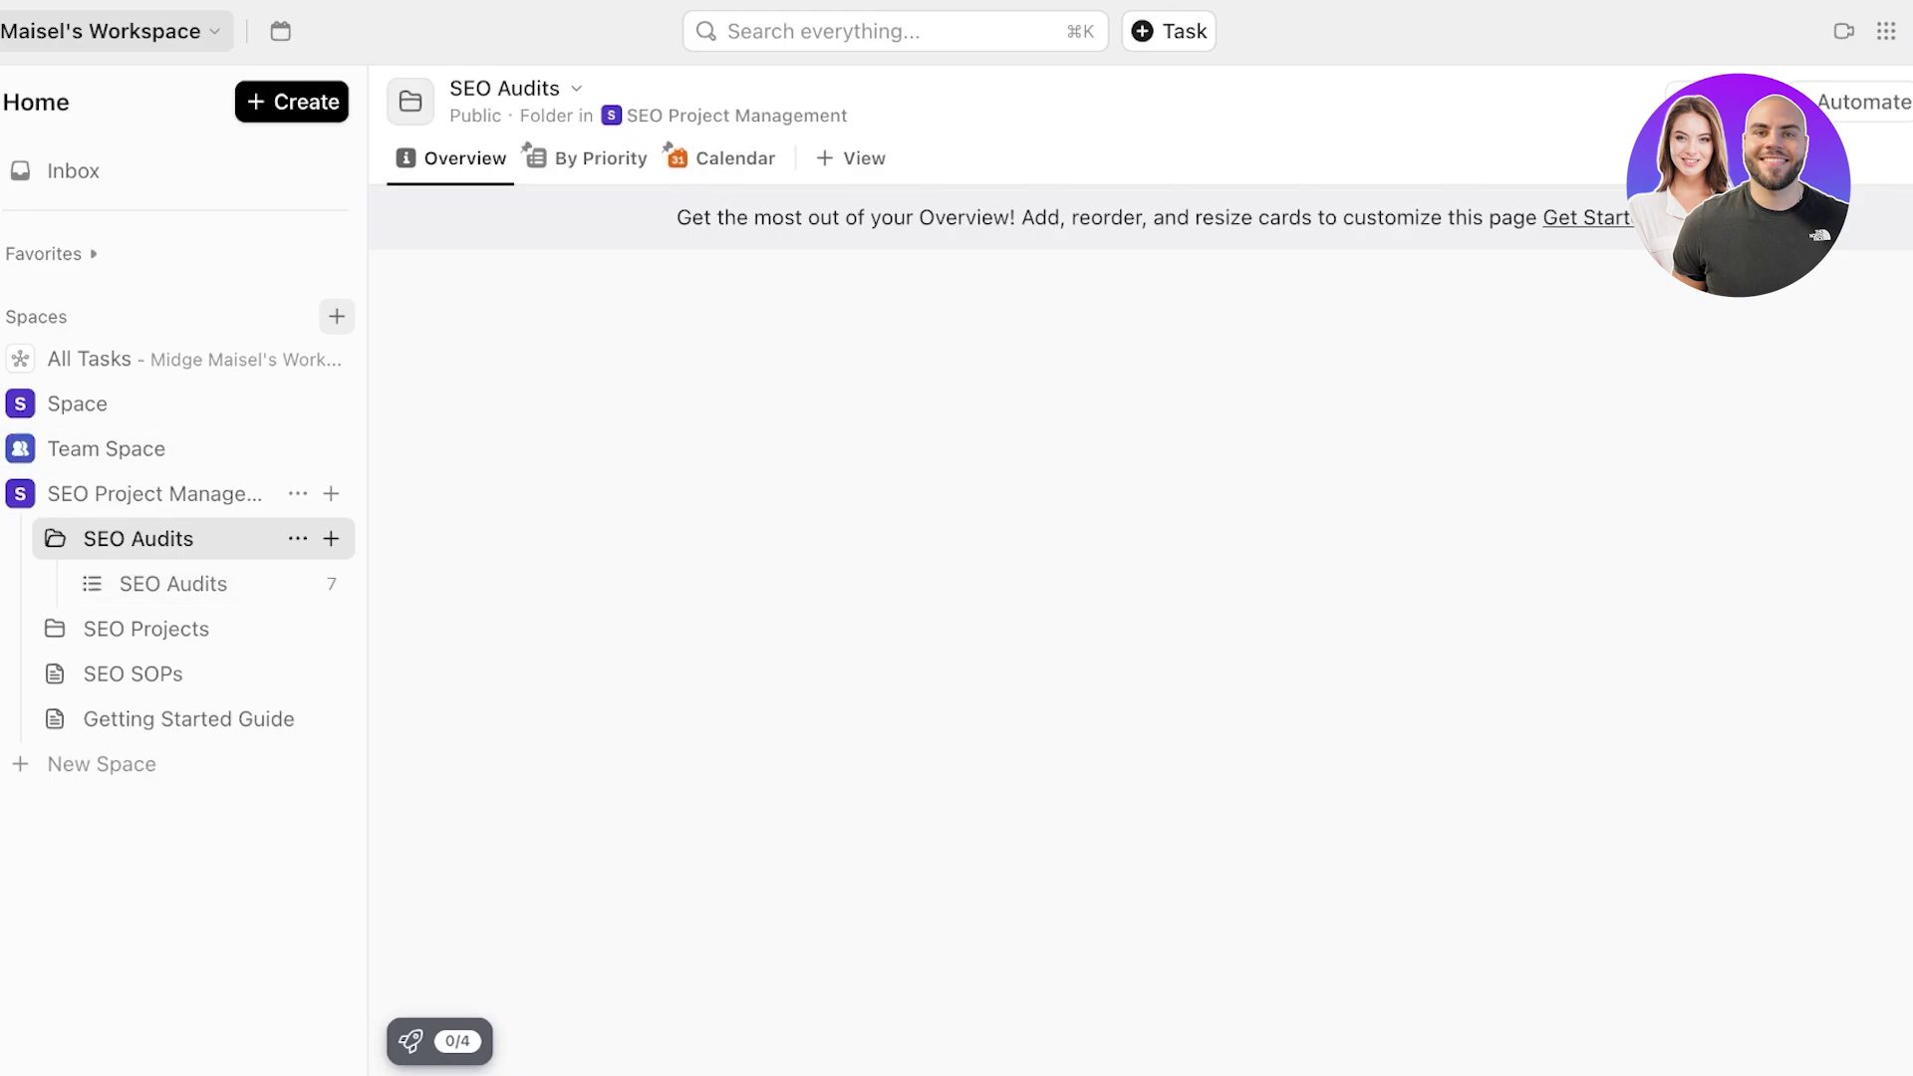
click(147, 628)
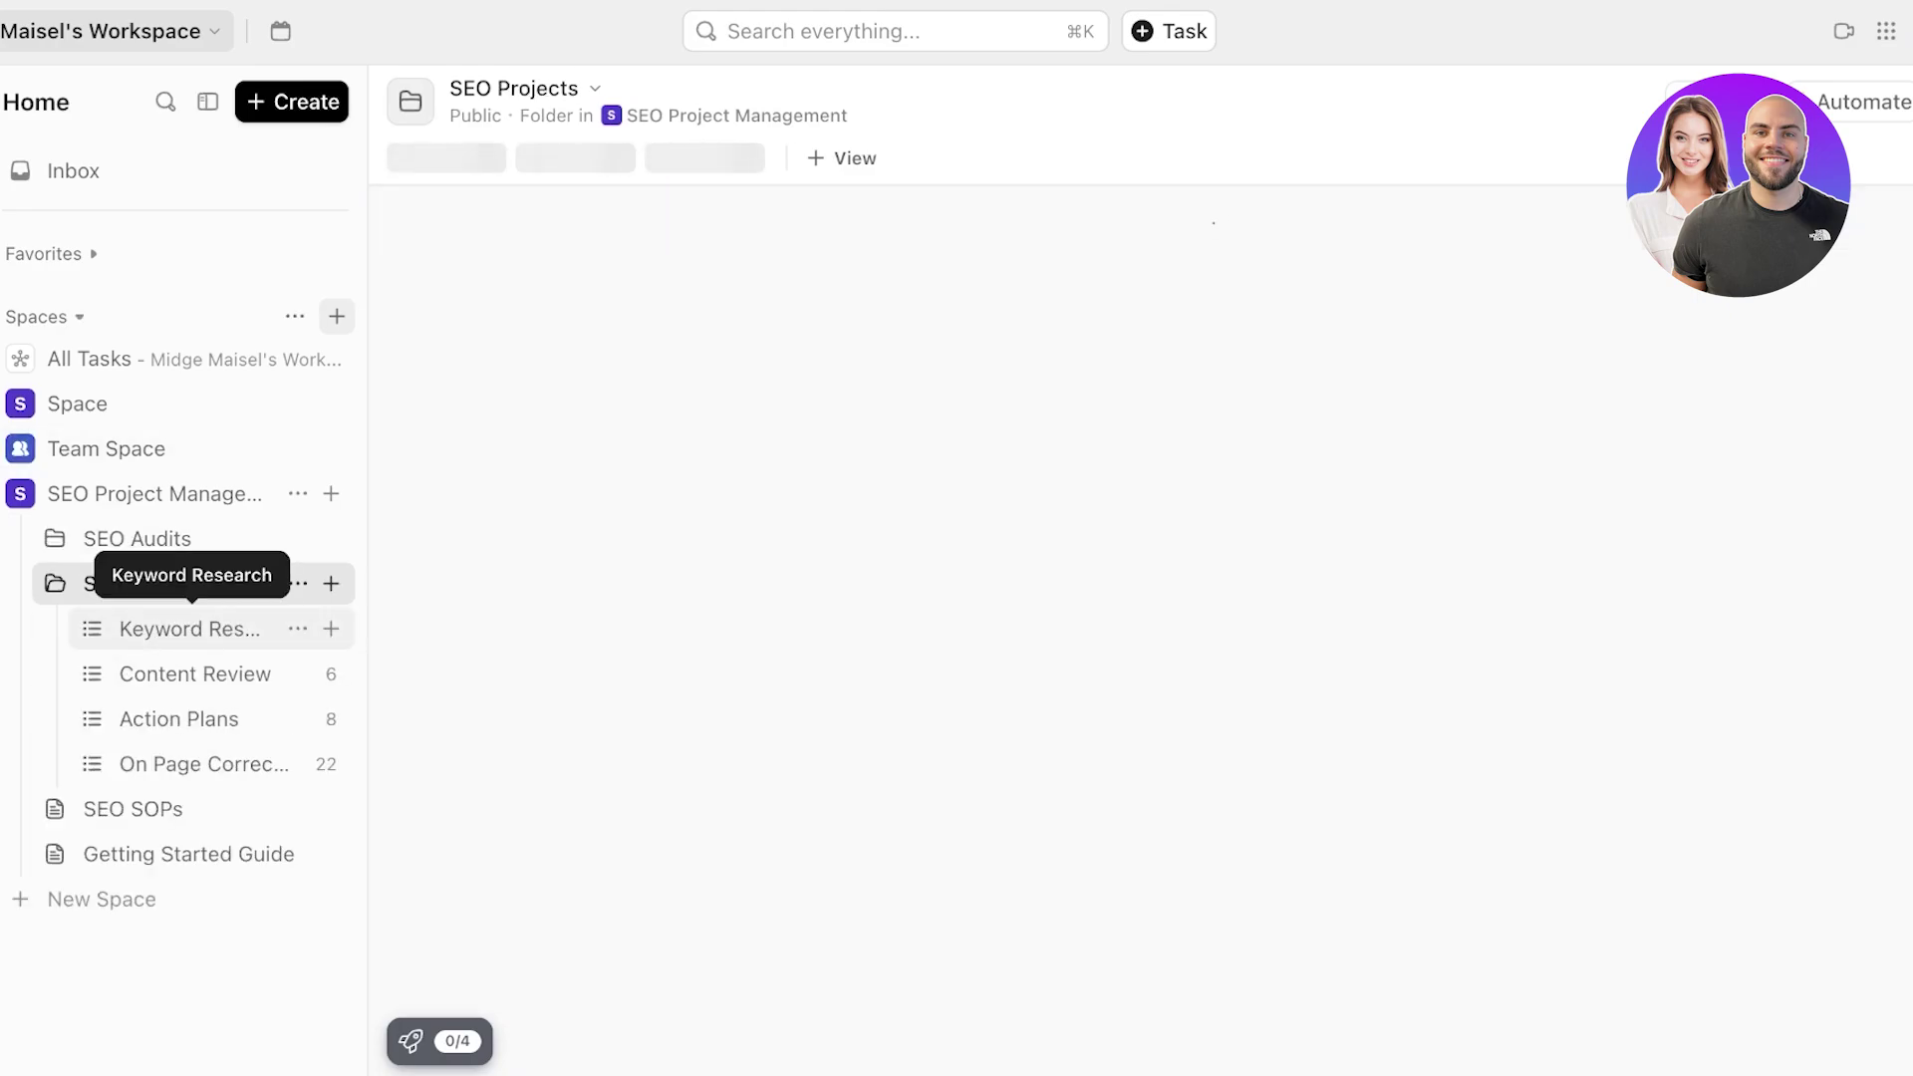
click(190, 629)
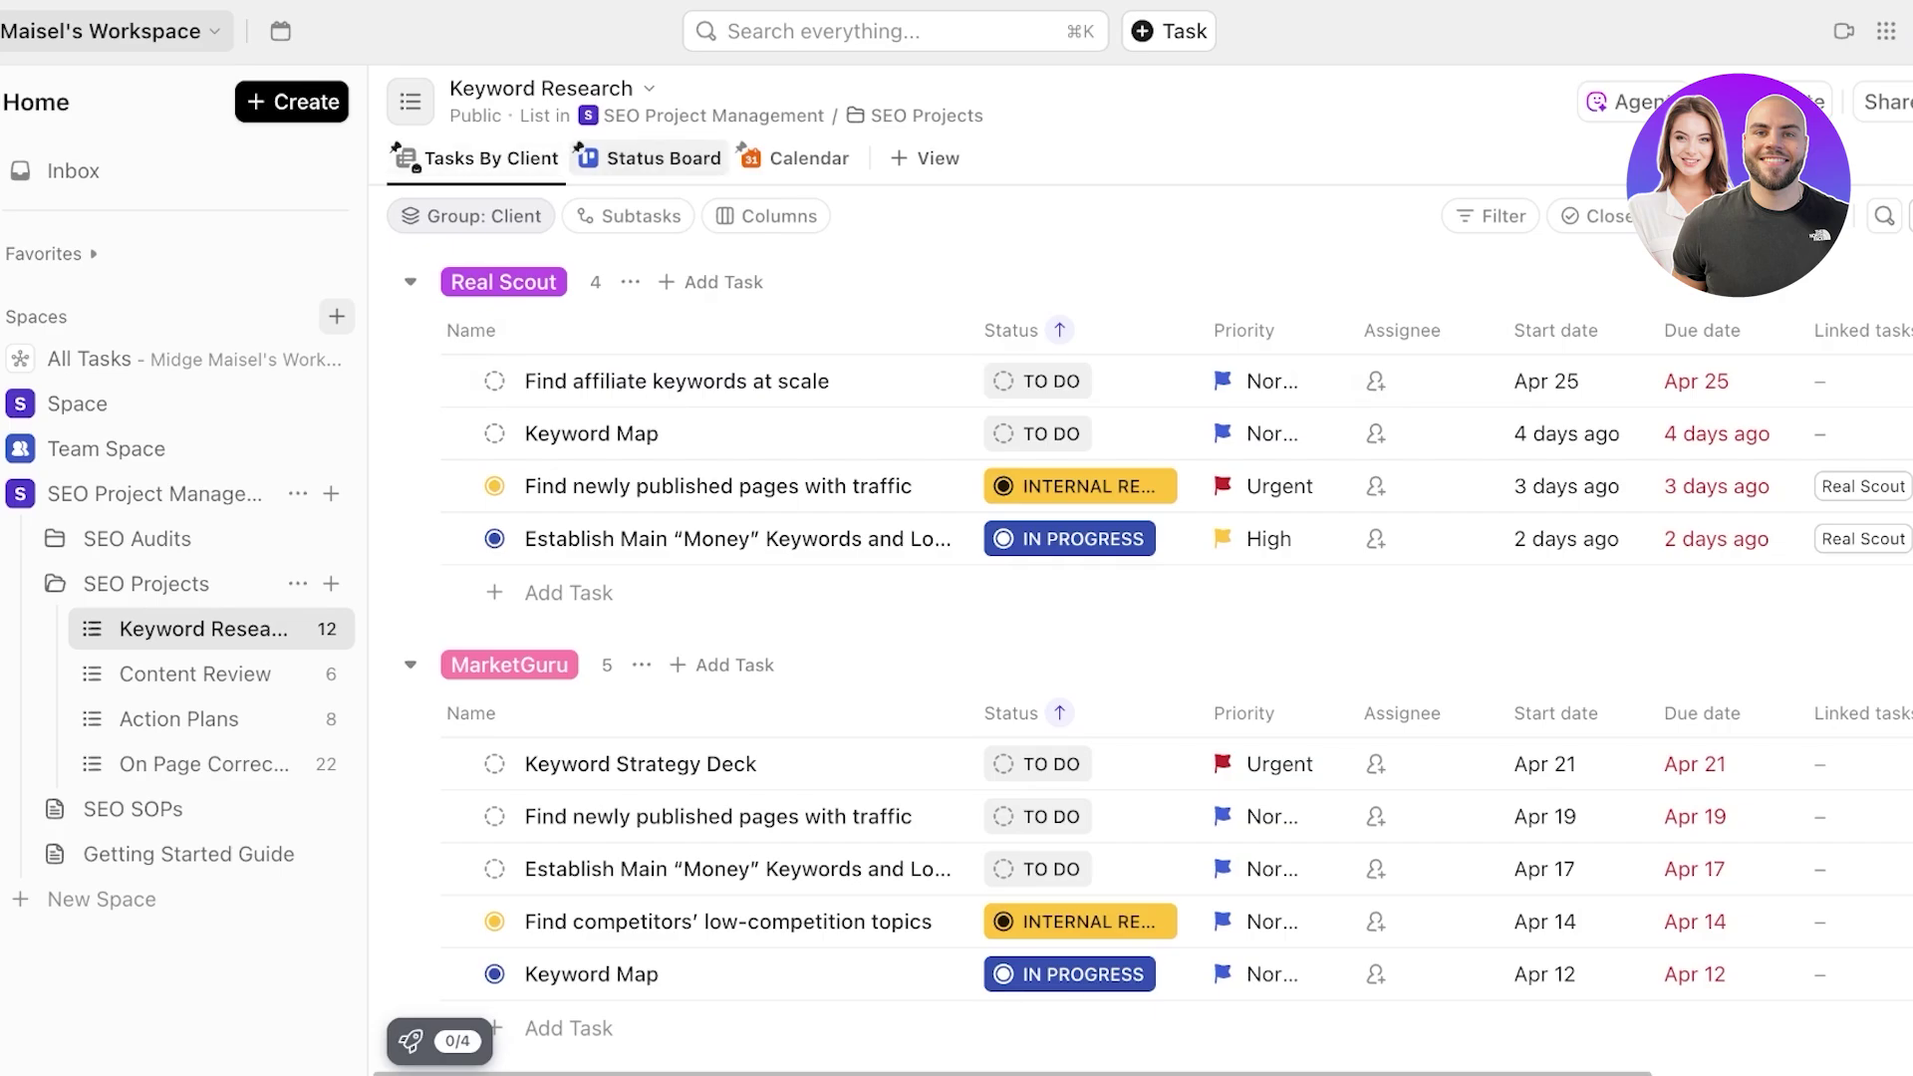
- Browse Keyword Research's Status Board, Tasks By Client and Calendar views and the available view types
click(652, 157)
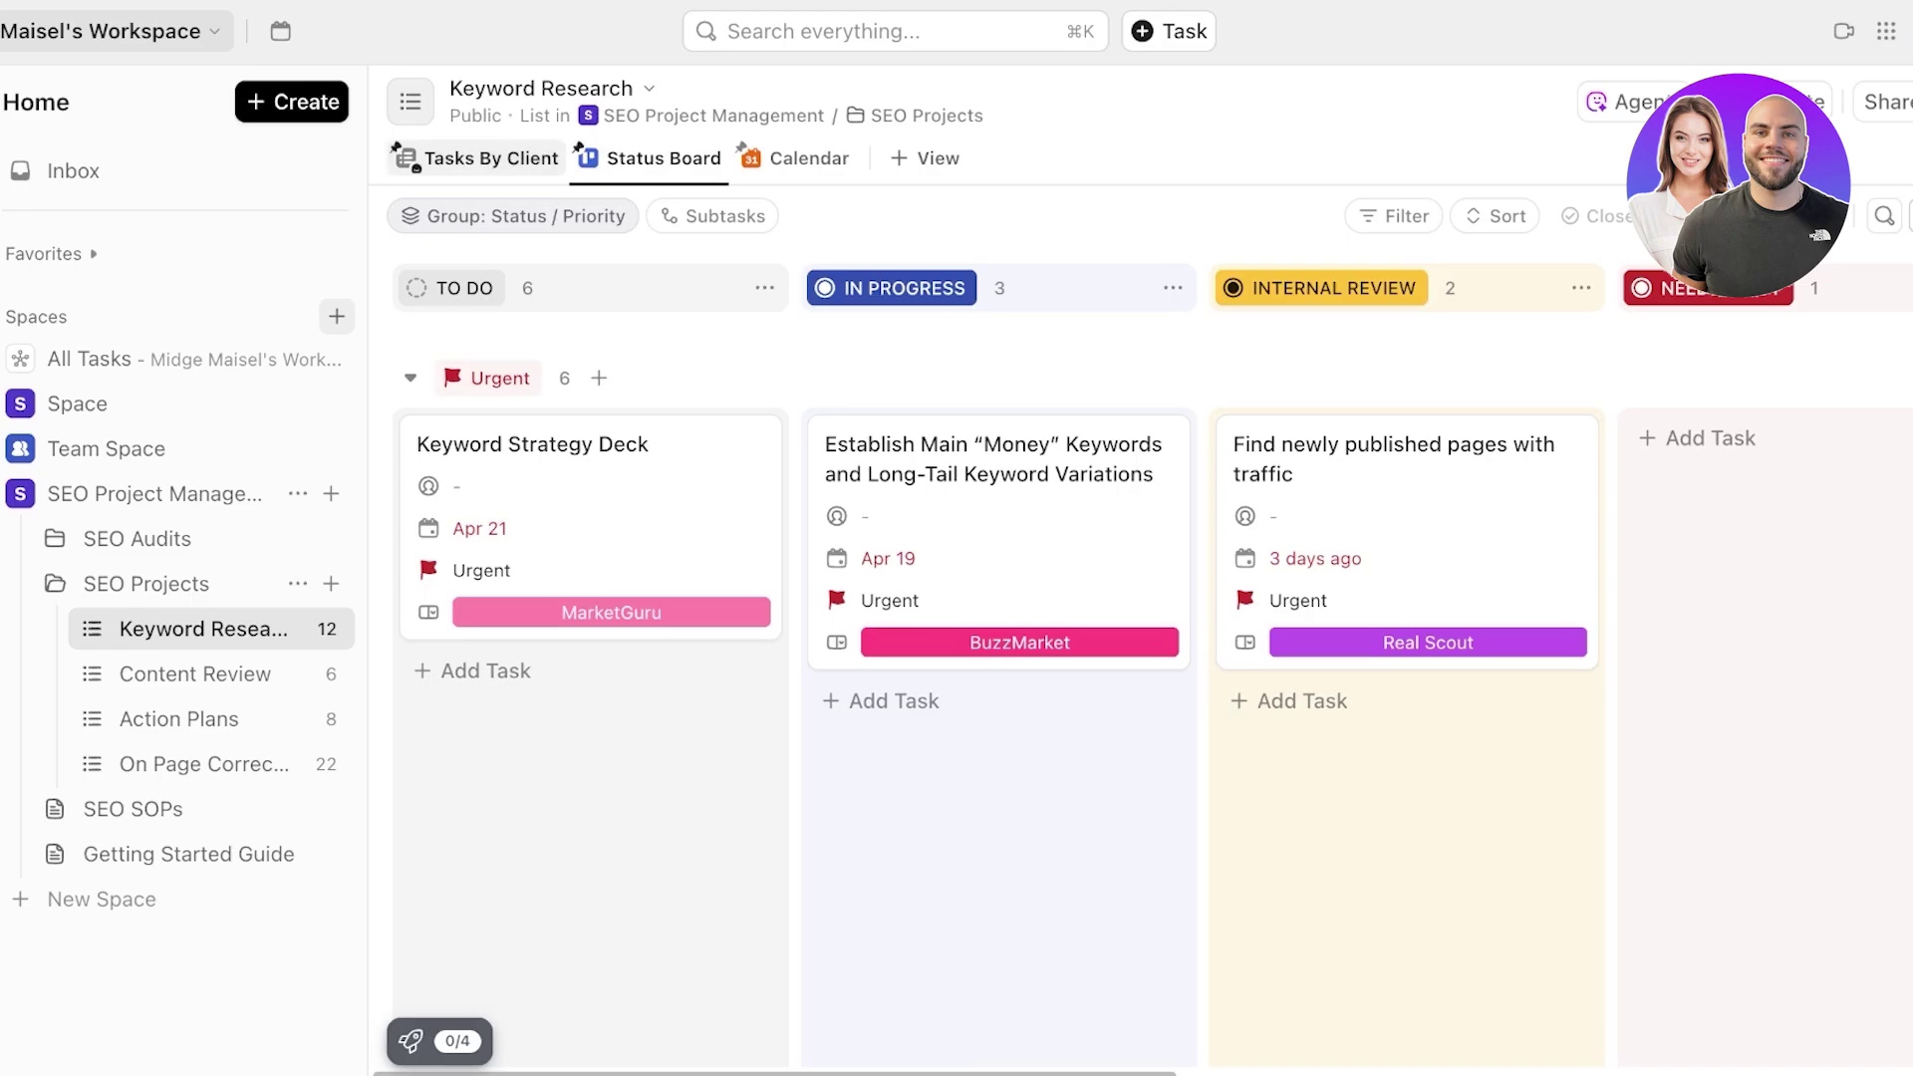
click(491, 157)
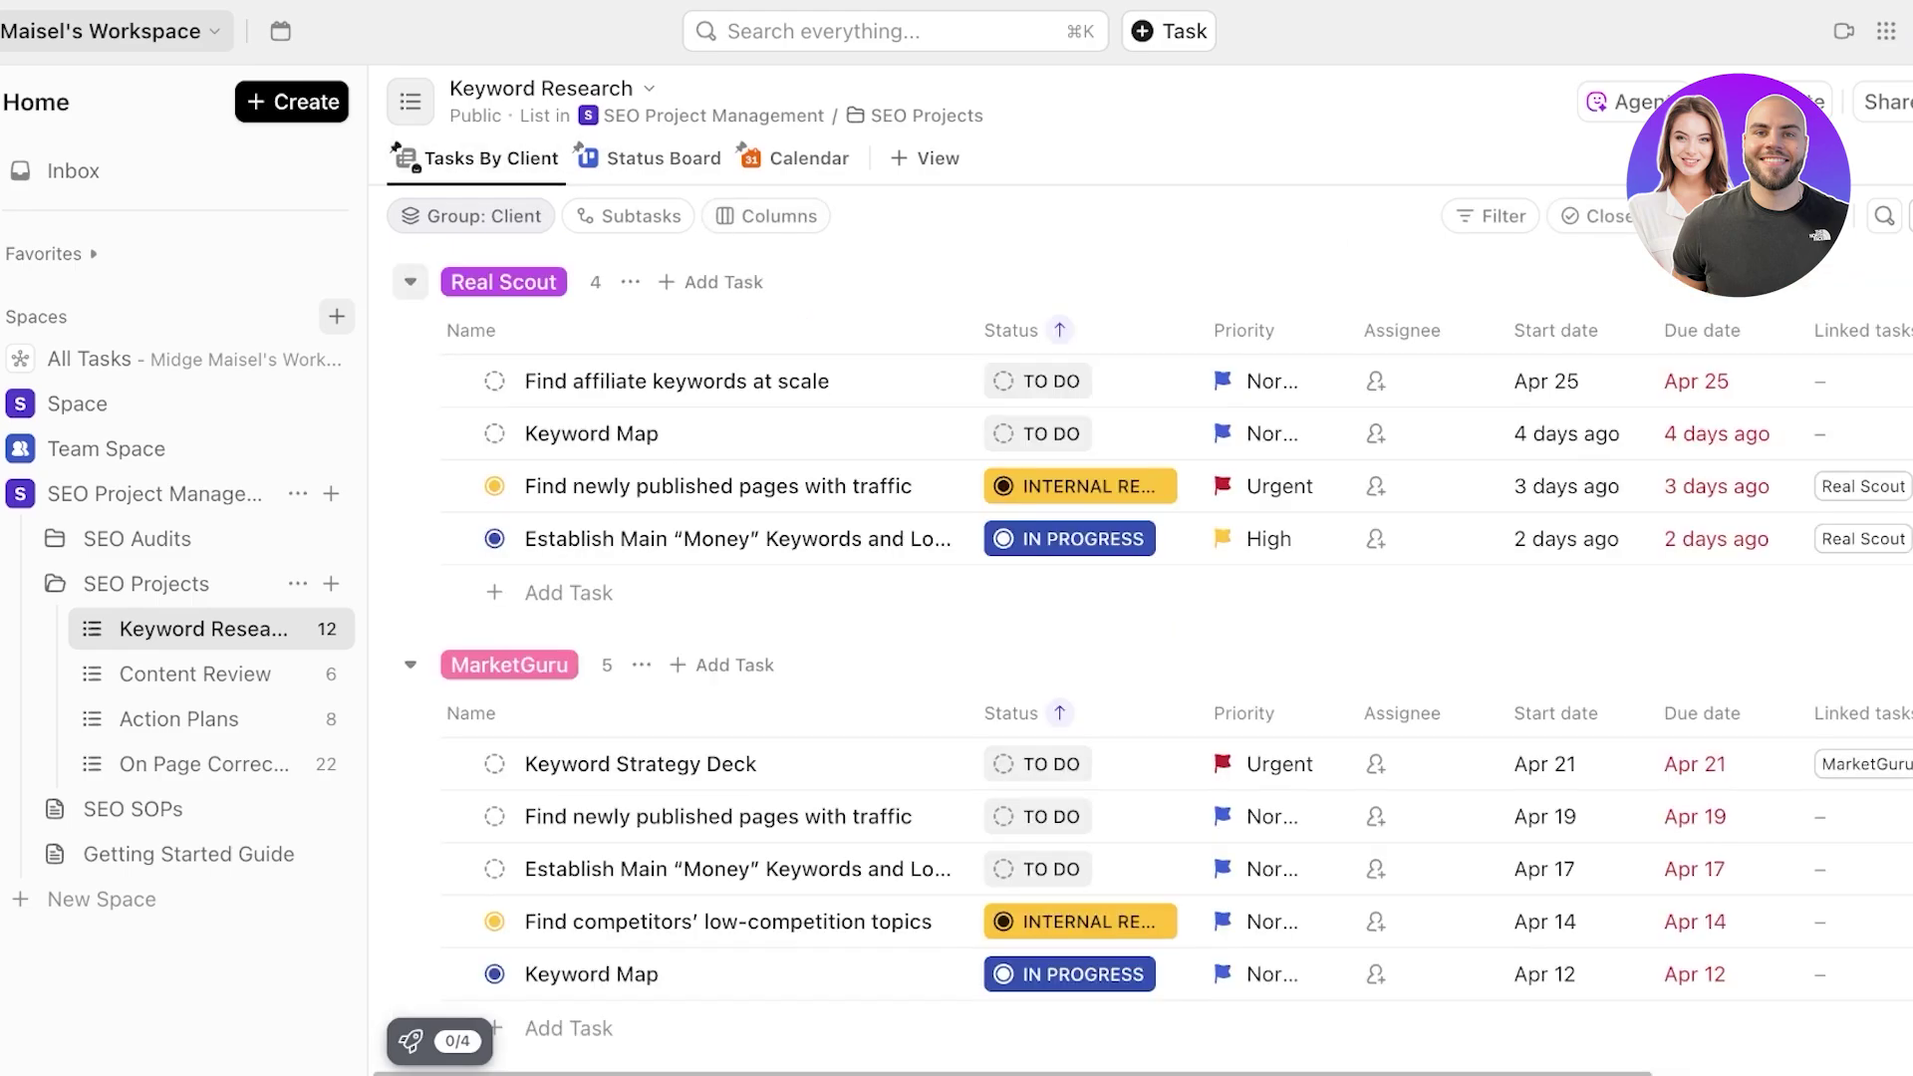
scroll(713, 590, down, 4)
scroll(713, 319, up, 4)
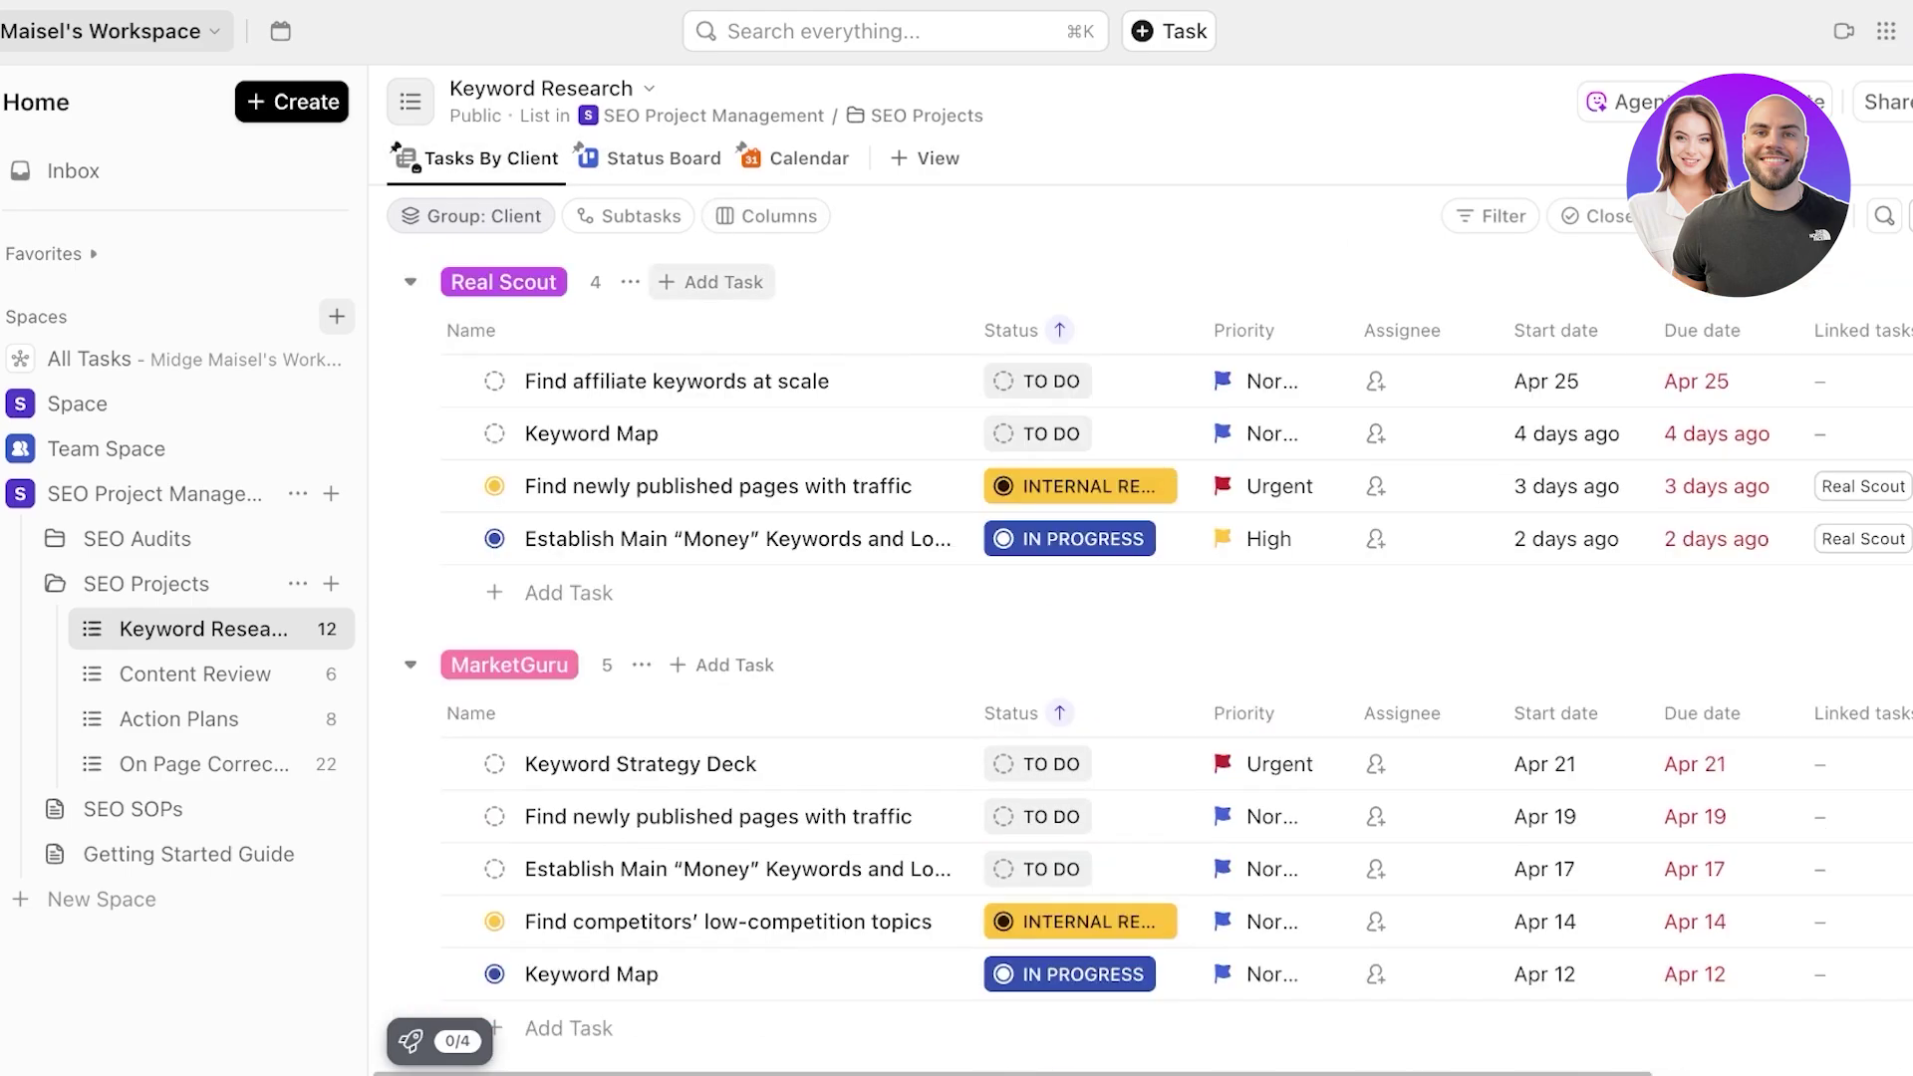
click(809, 158)
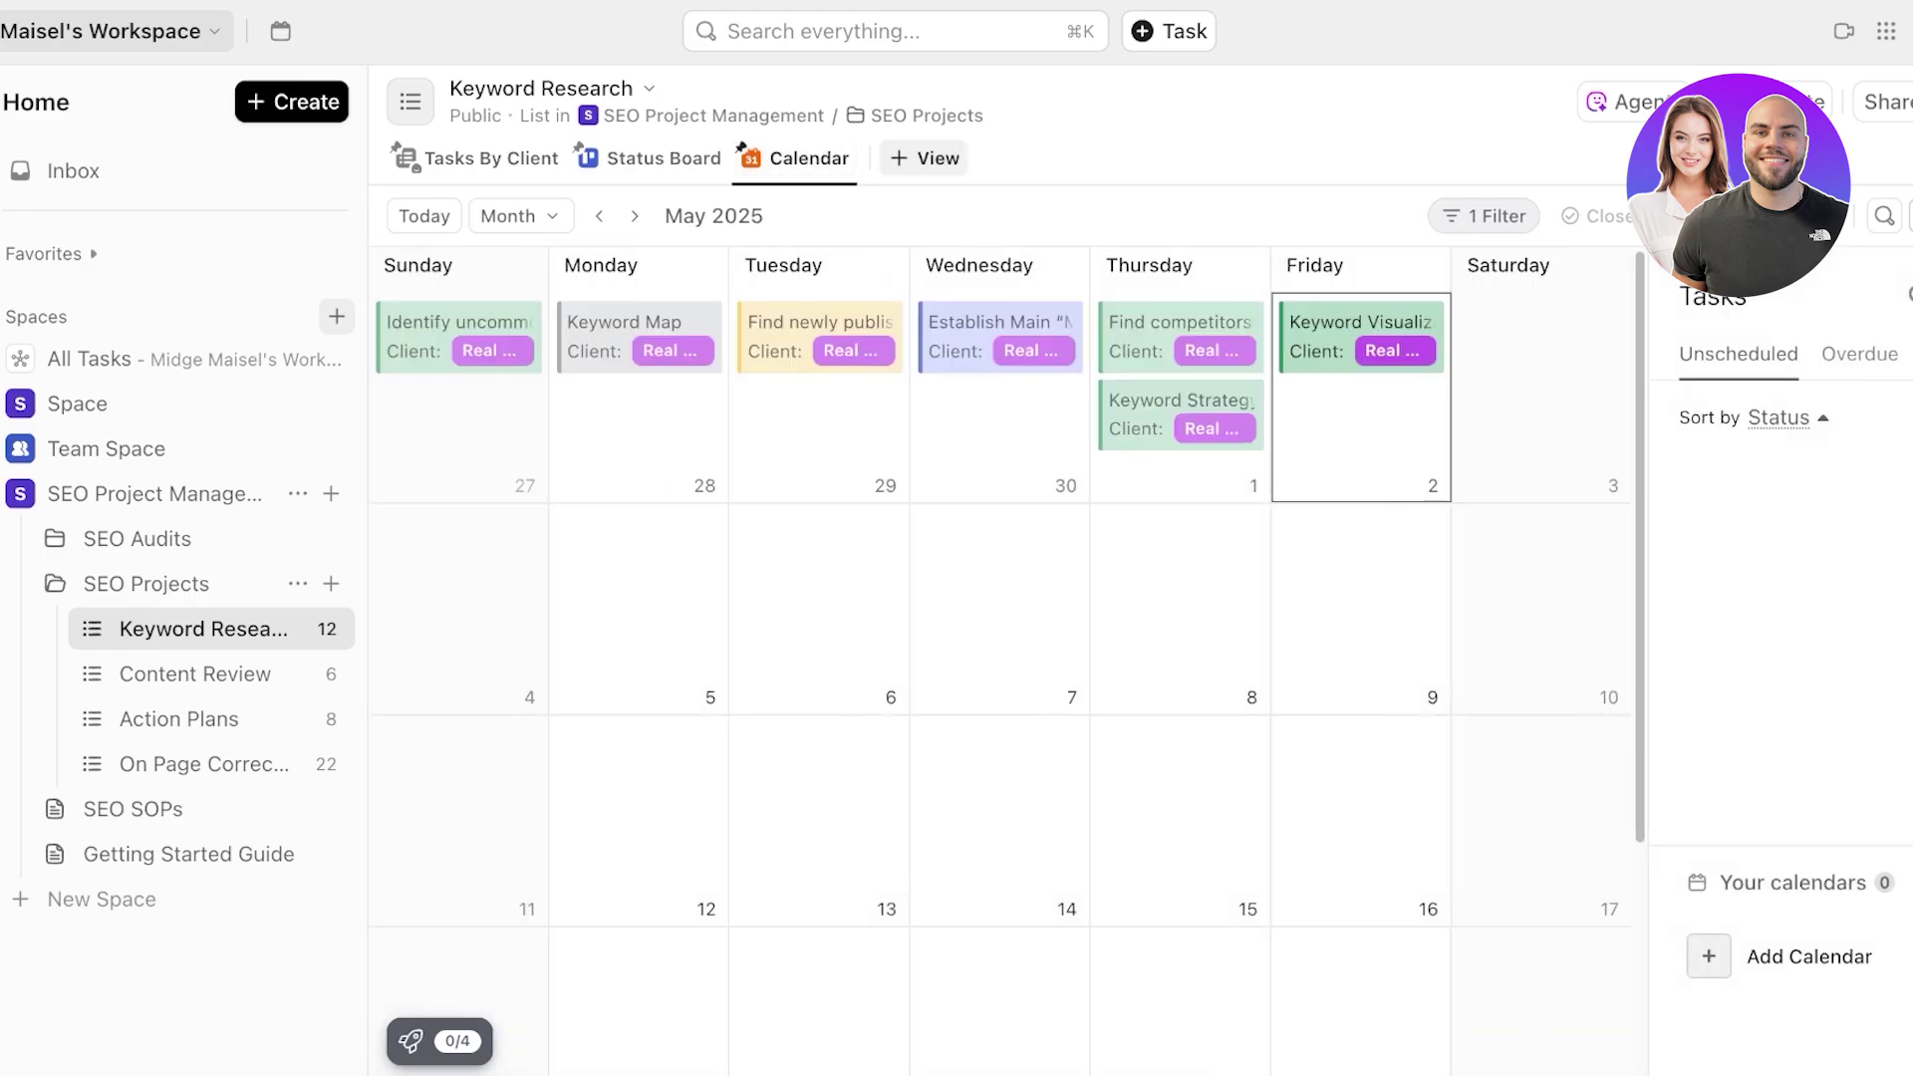
click(925, 158)
click(491, 158)
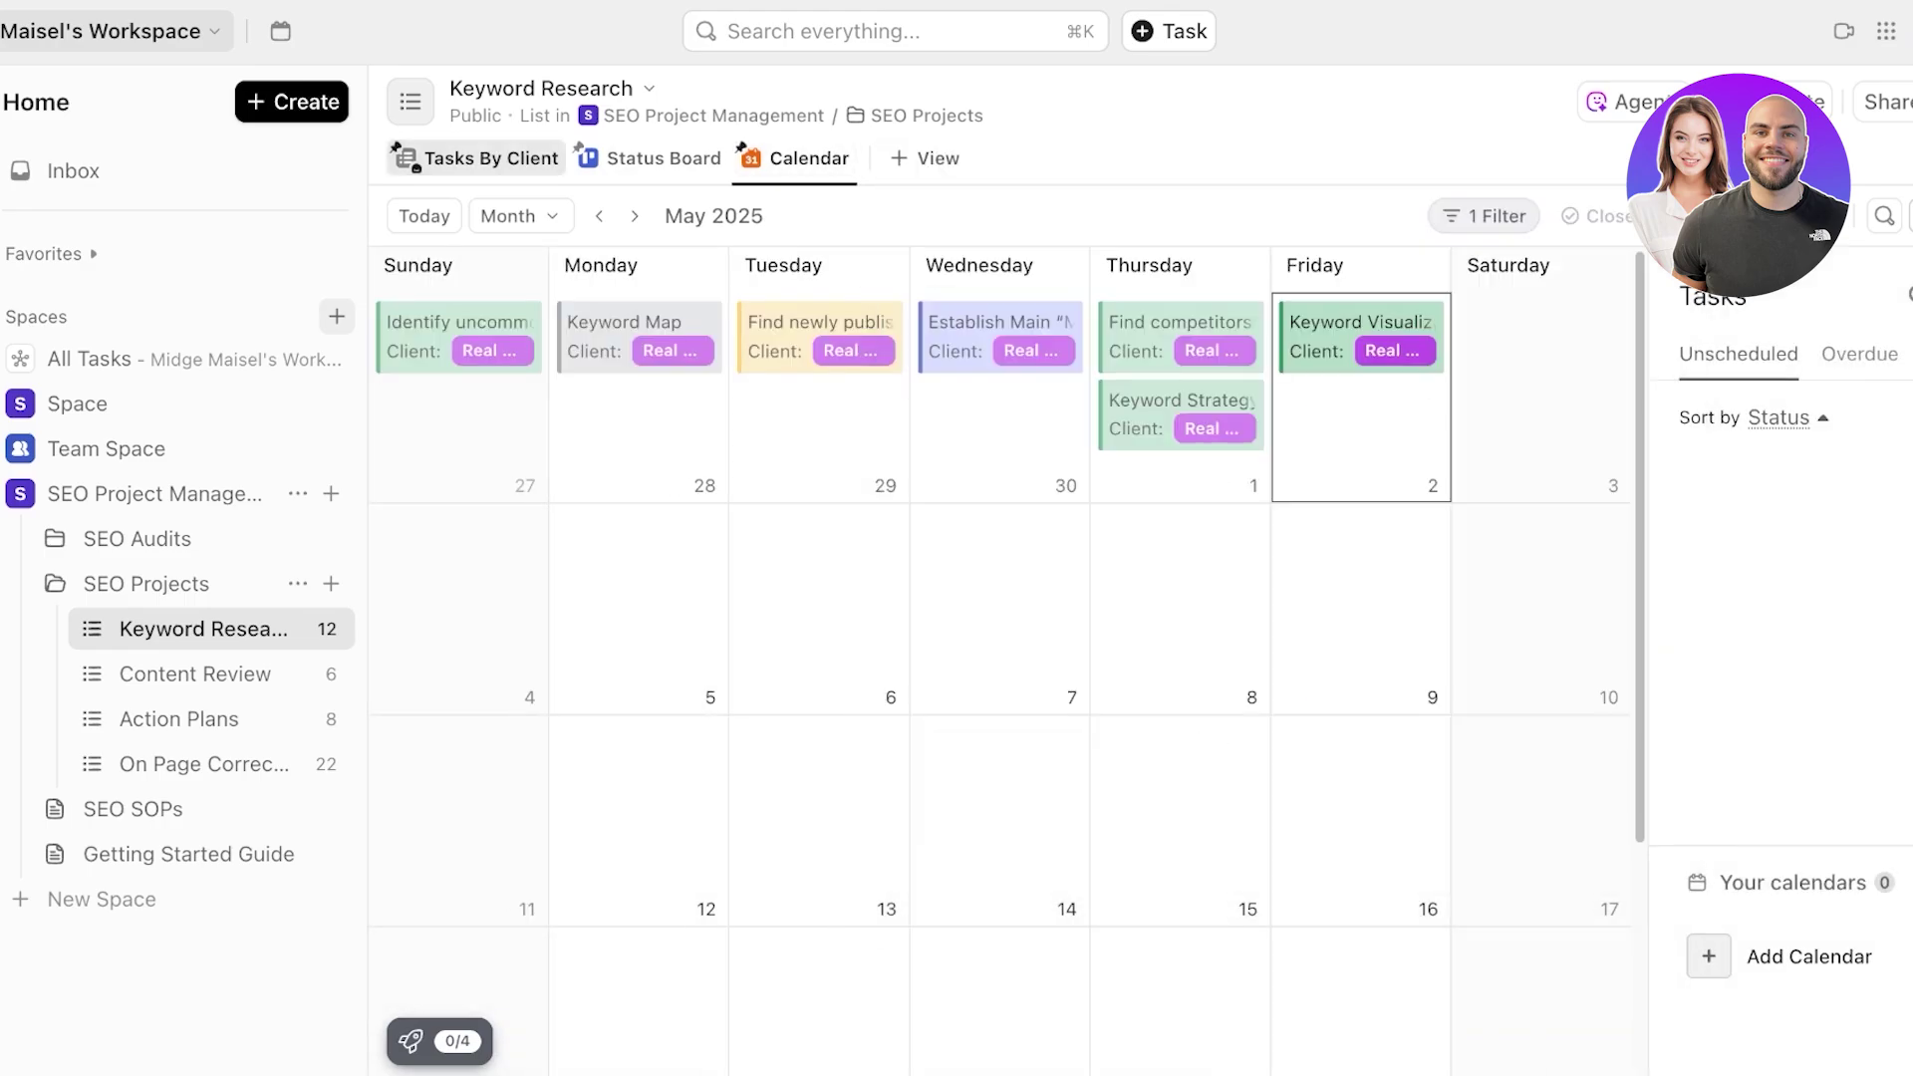
click(491, 159)
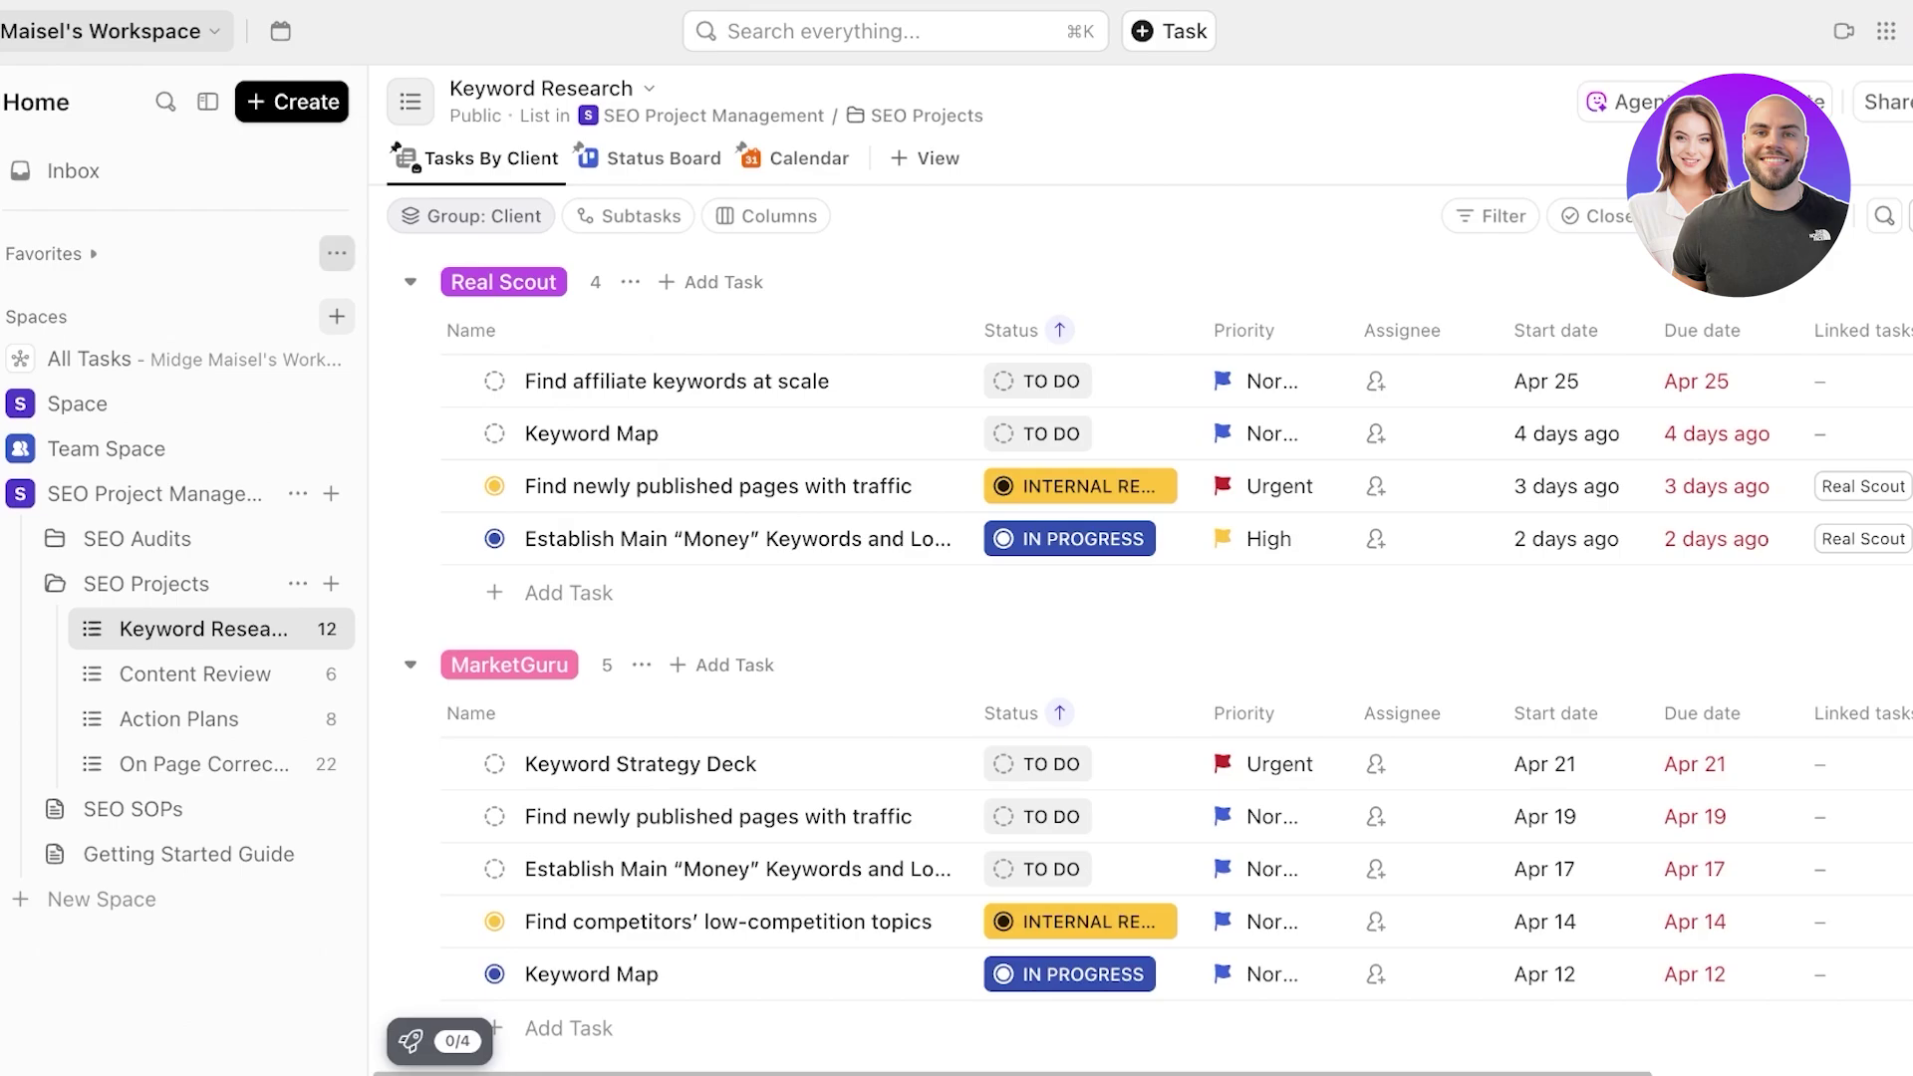
click(580, 152)
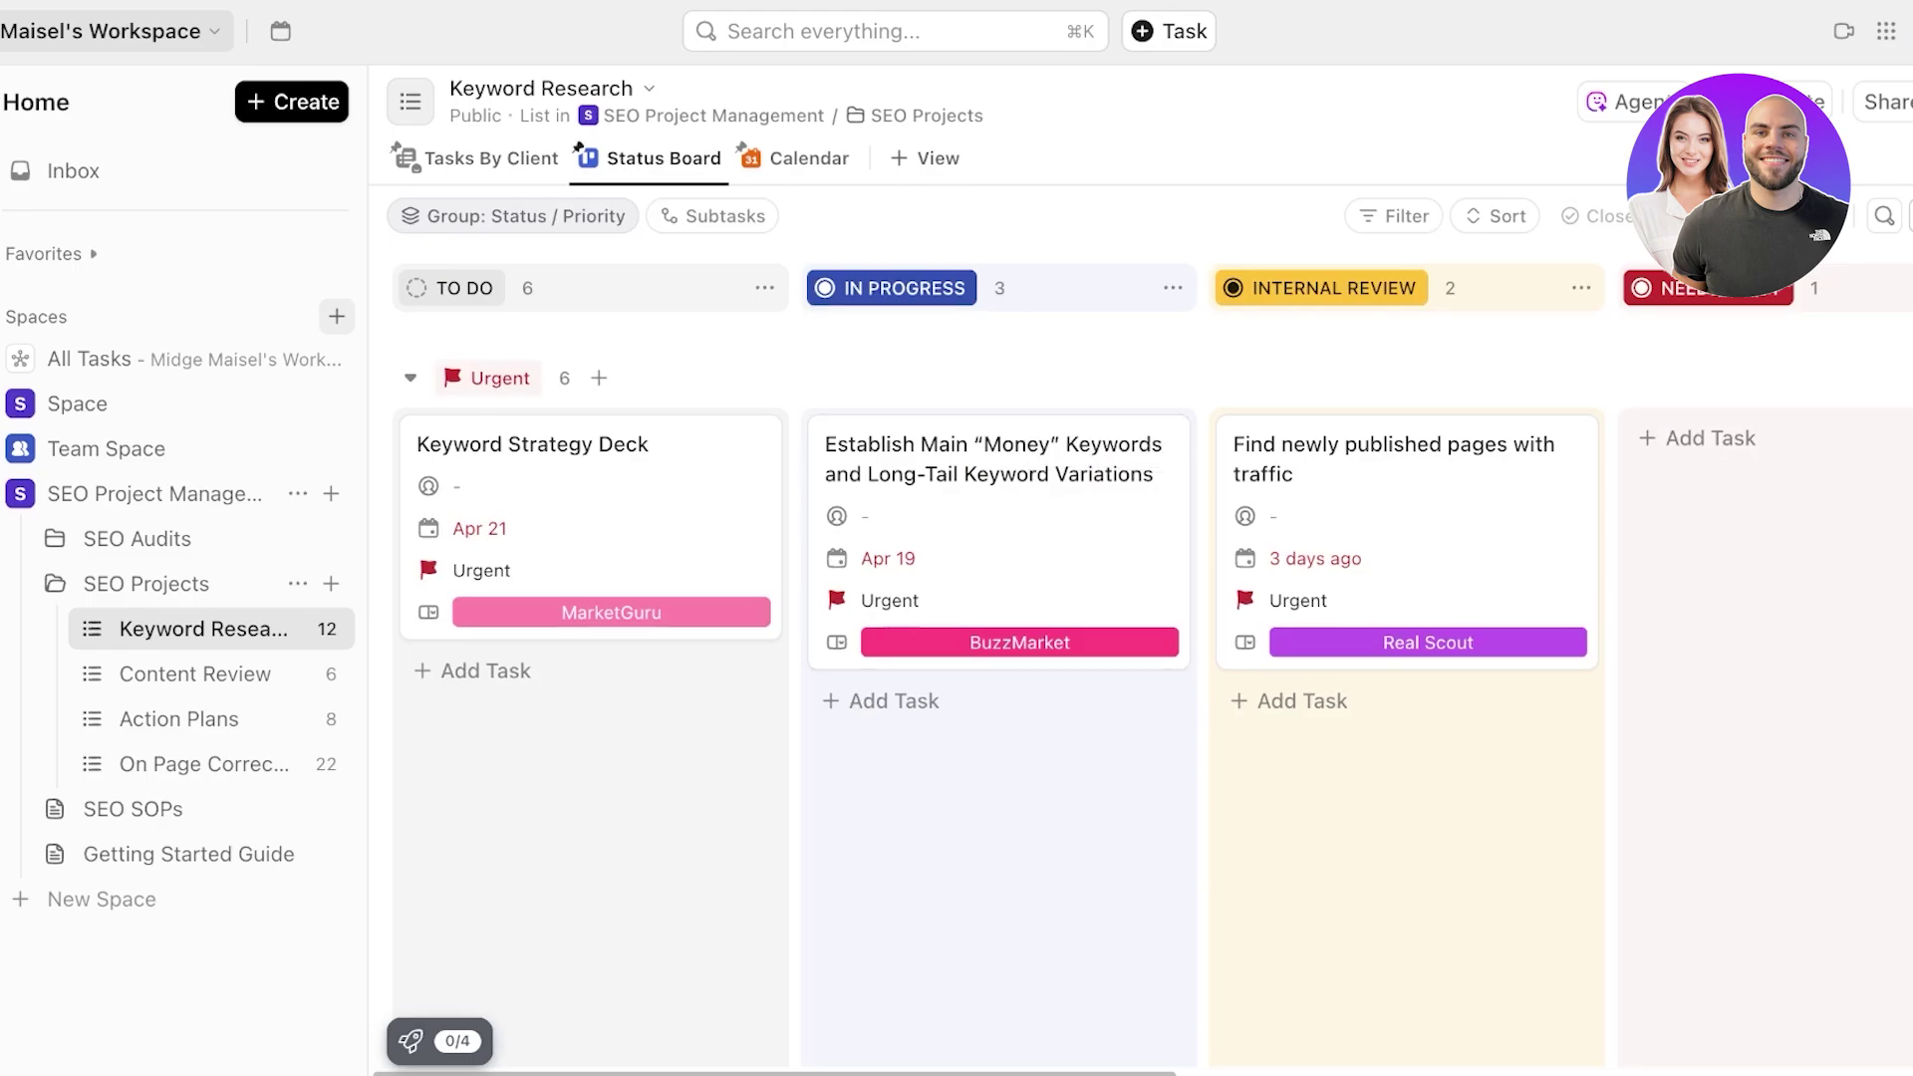
- Look through Content Review and Action Plans, then open the SEO SOPs doc at Key SEO Concepts
click(196, 674)
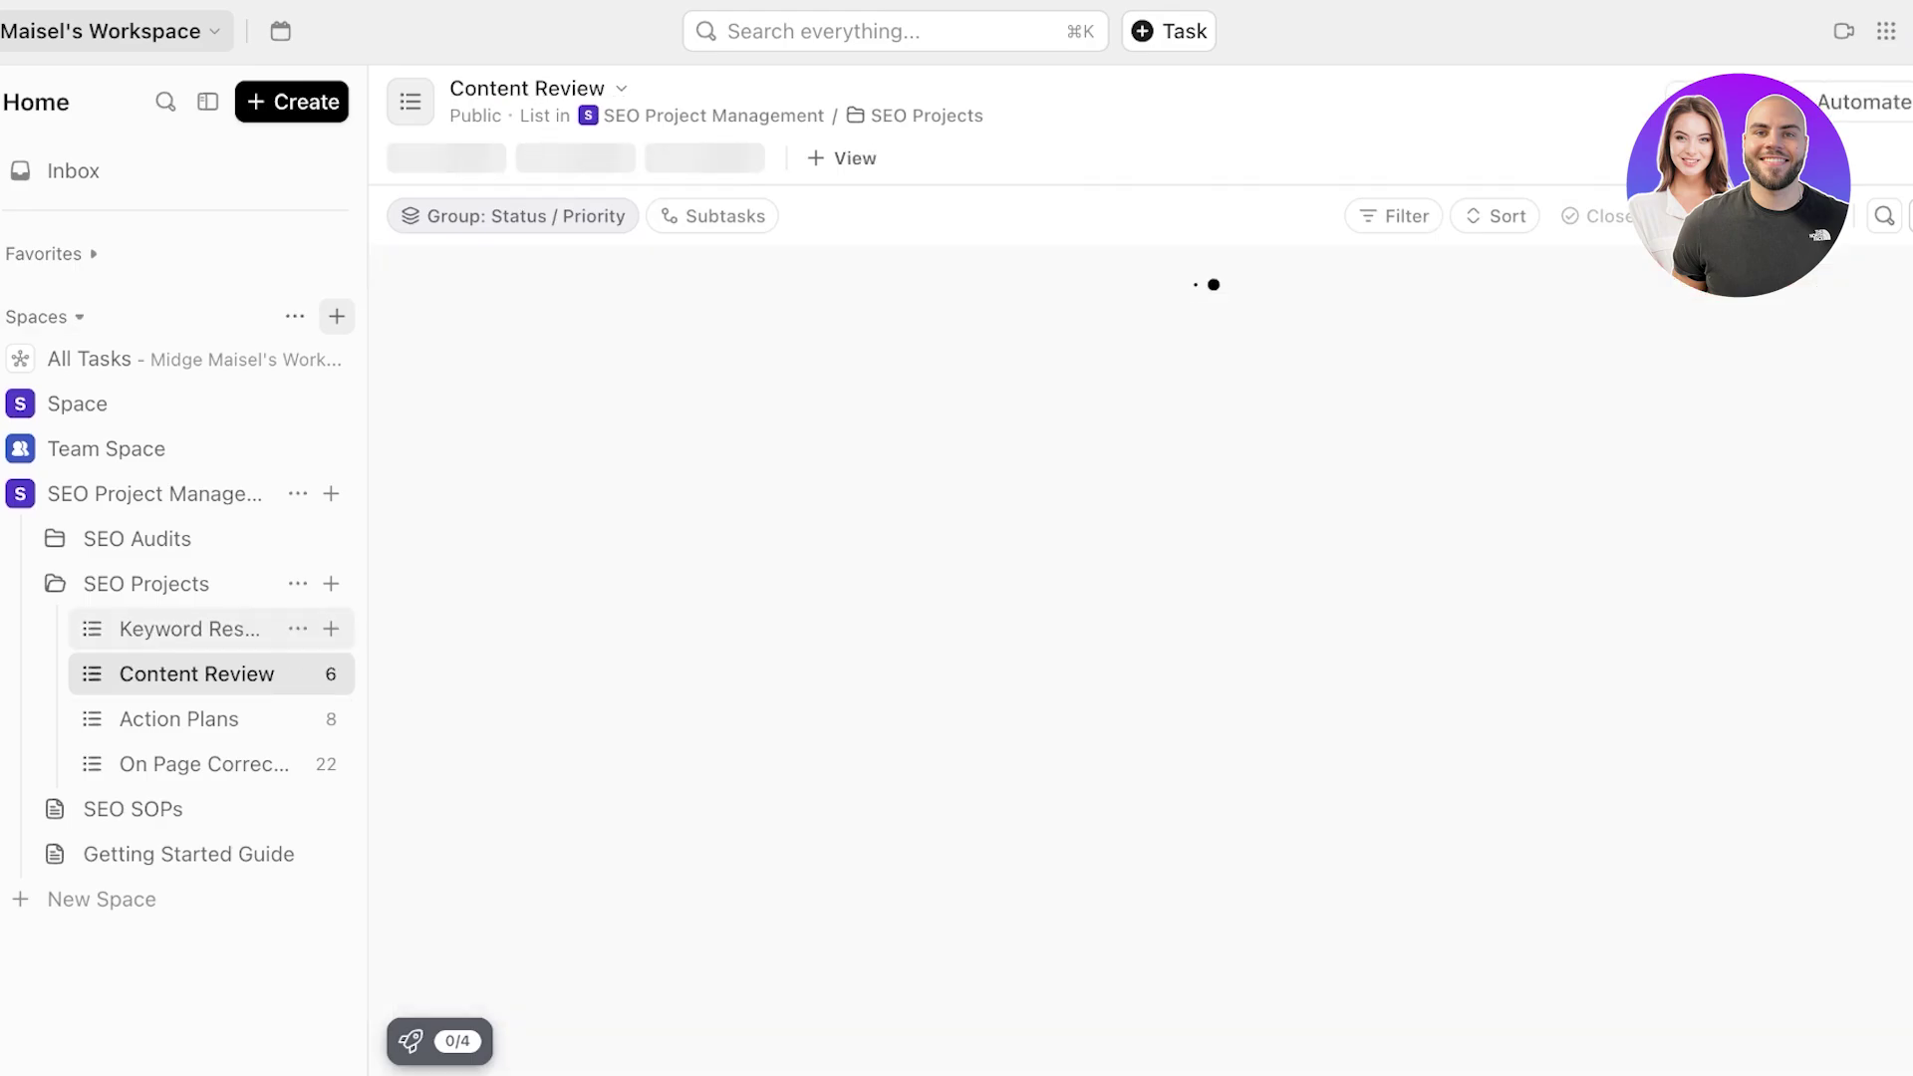
click(179, 719)
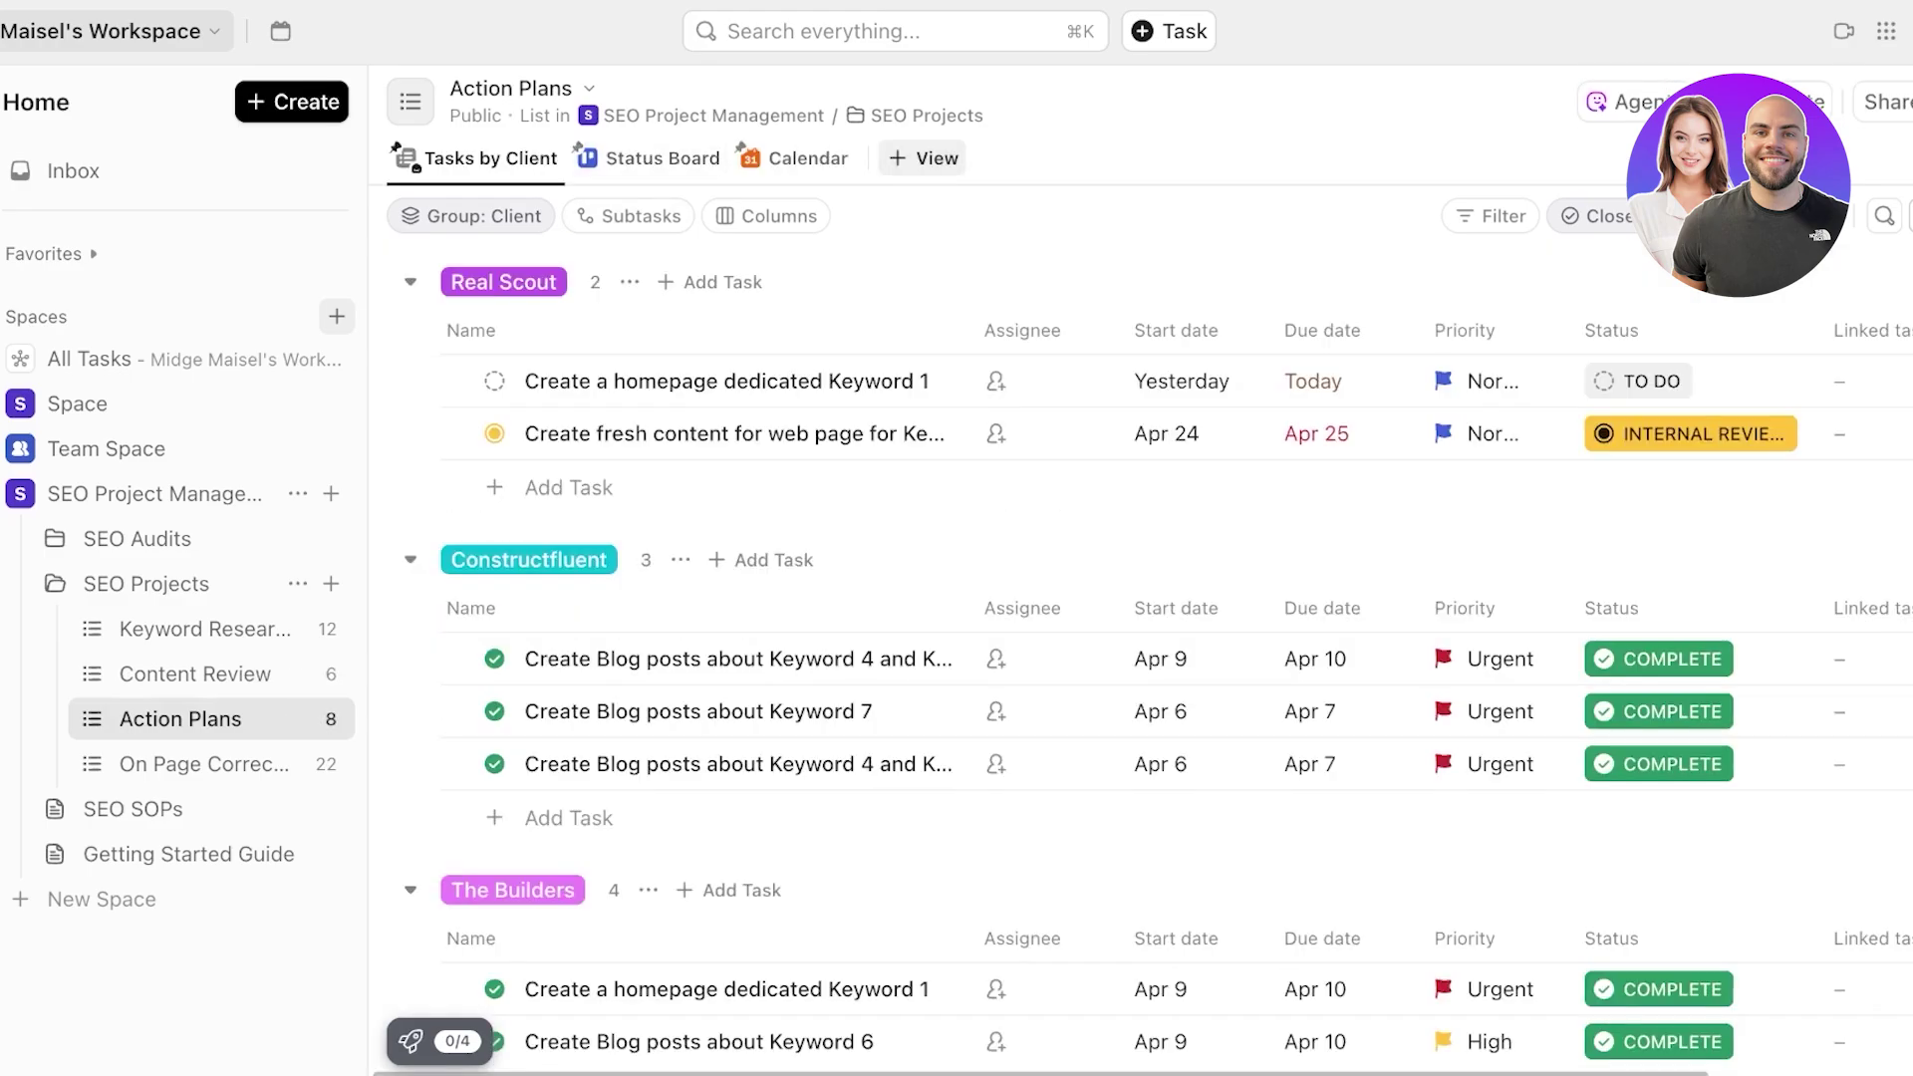
click(107, 448)
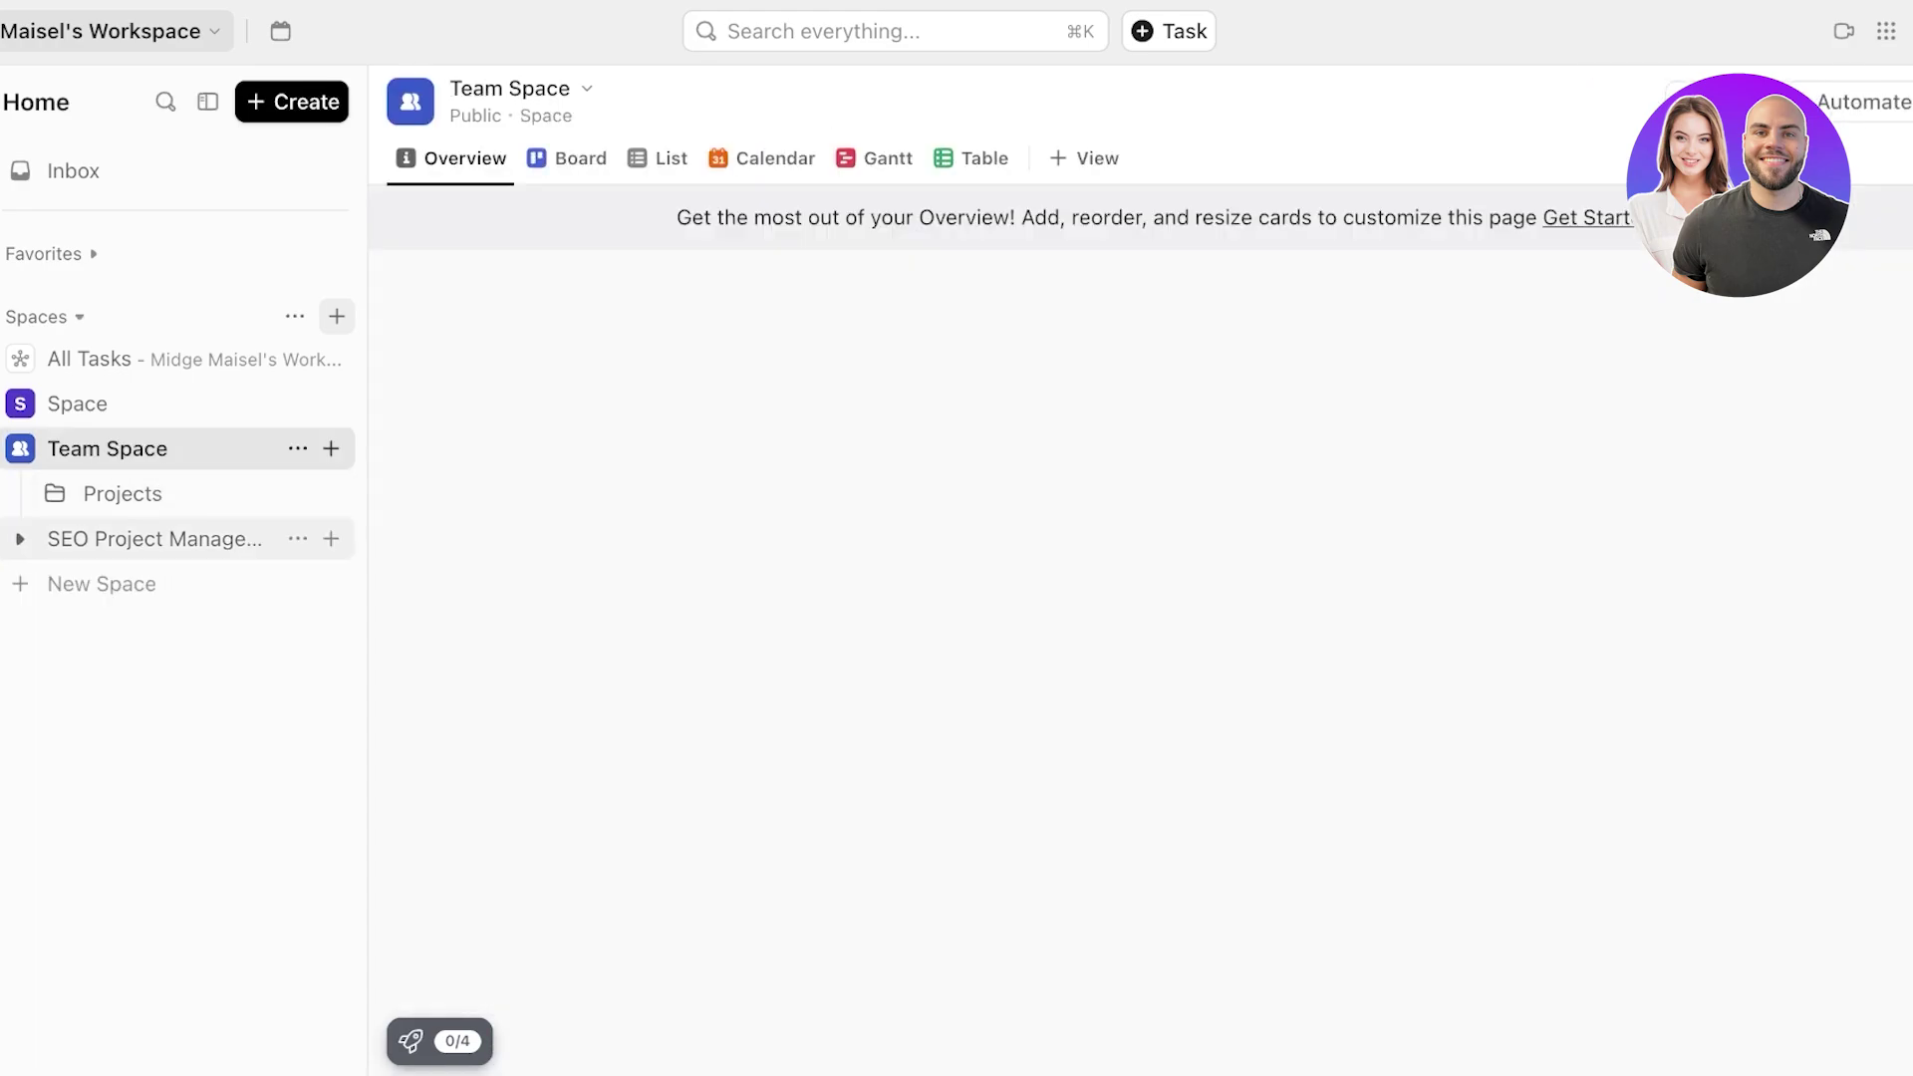
click(154, 539)
click(134, 809)
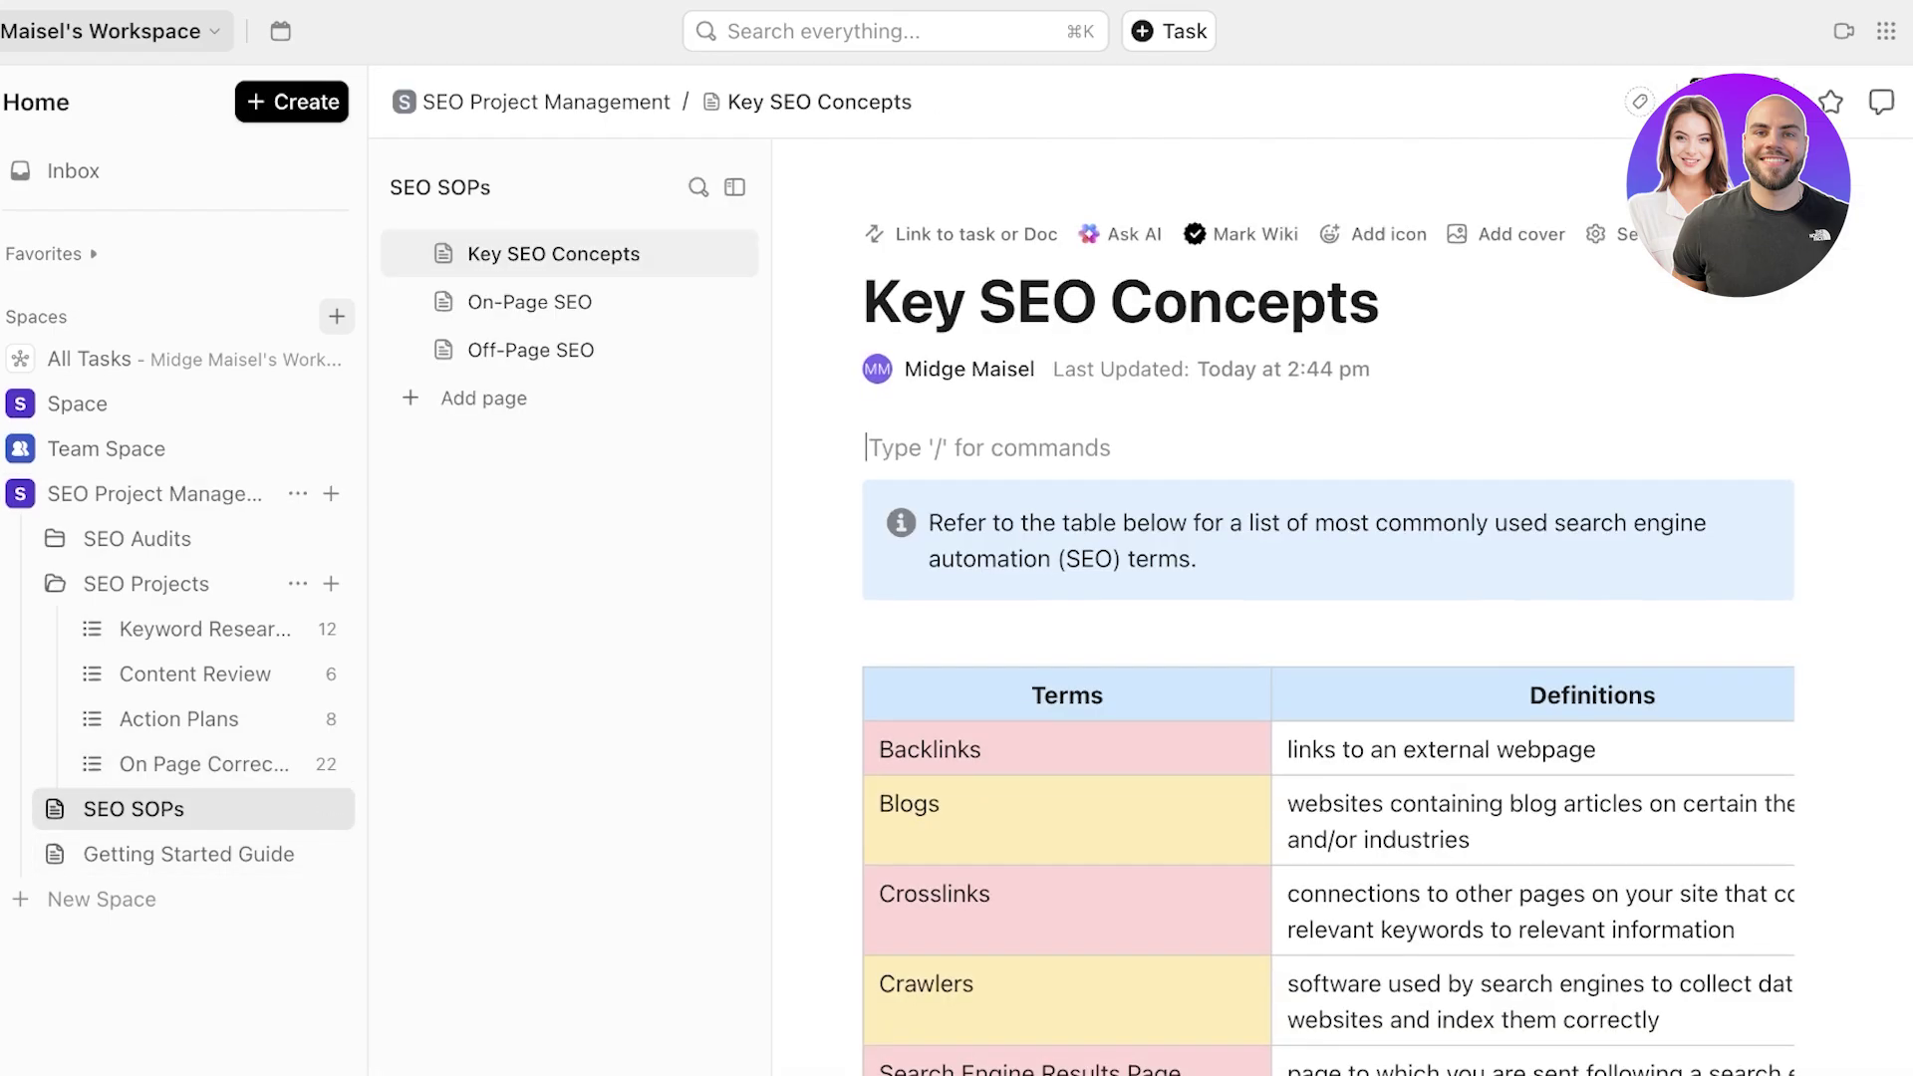
scroll(1326, 598, down, 10)
- Delete the Getting Started Guide, moving it to trash
scroll(1326, 598, up, 10)
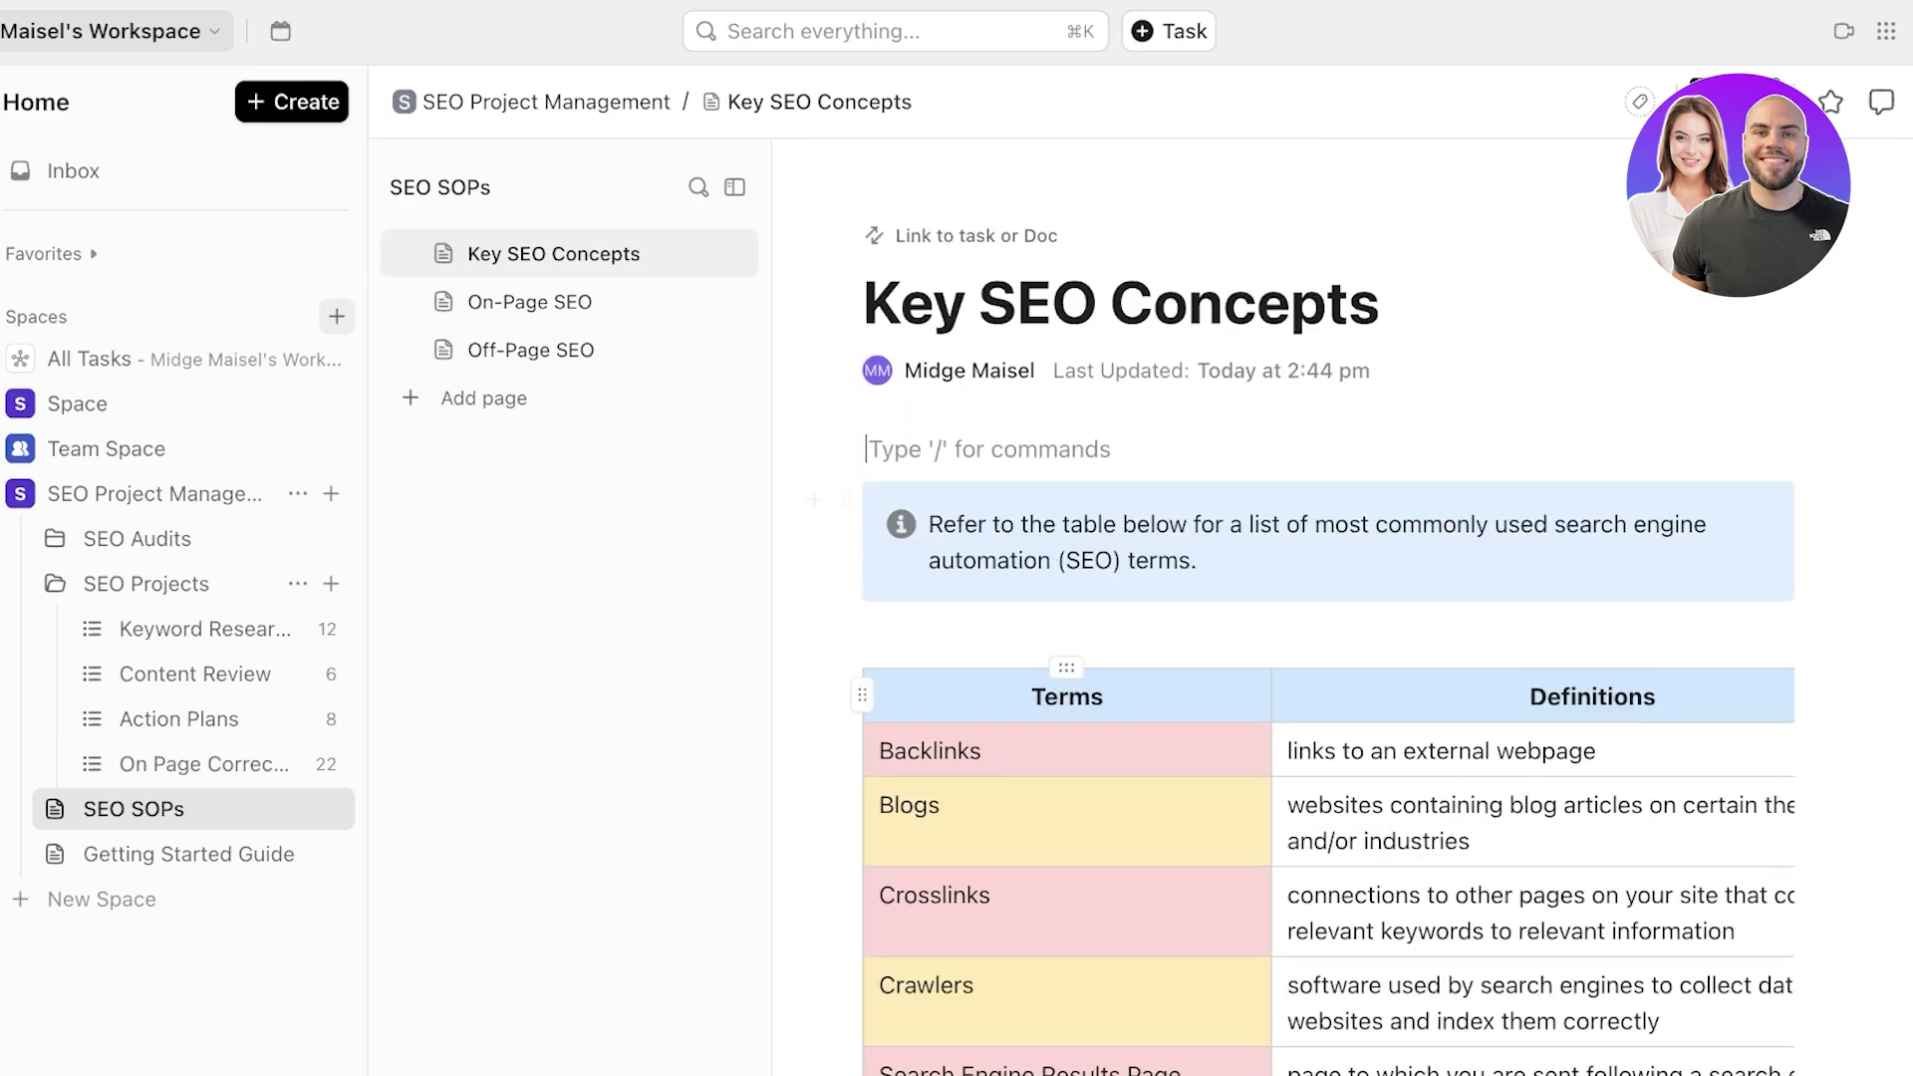
click(331, 808)
click(317, 854)
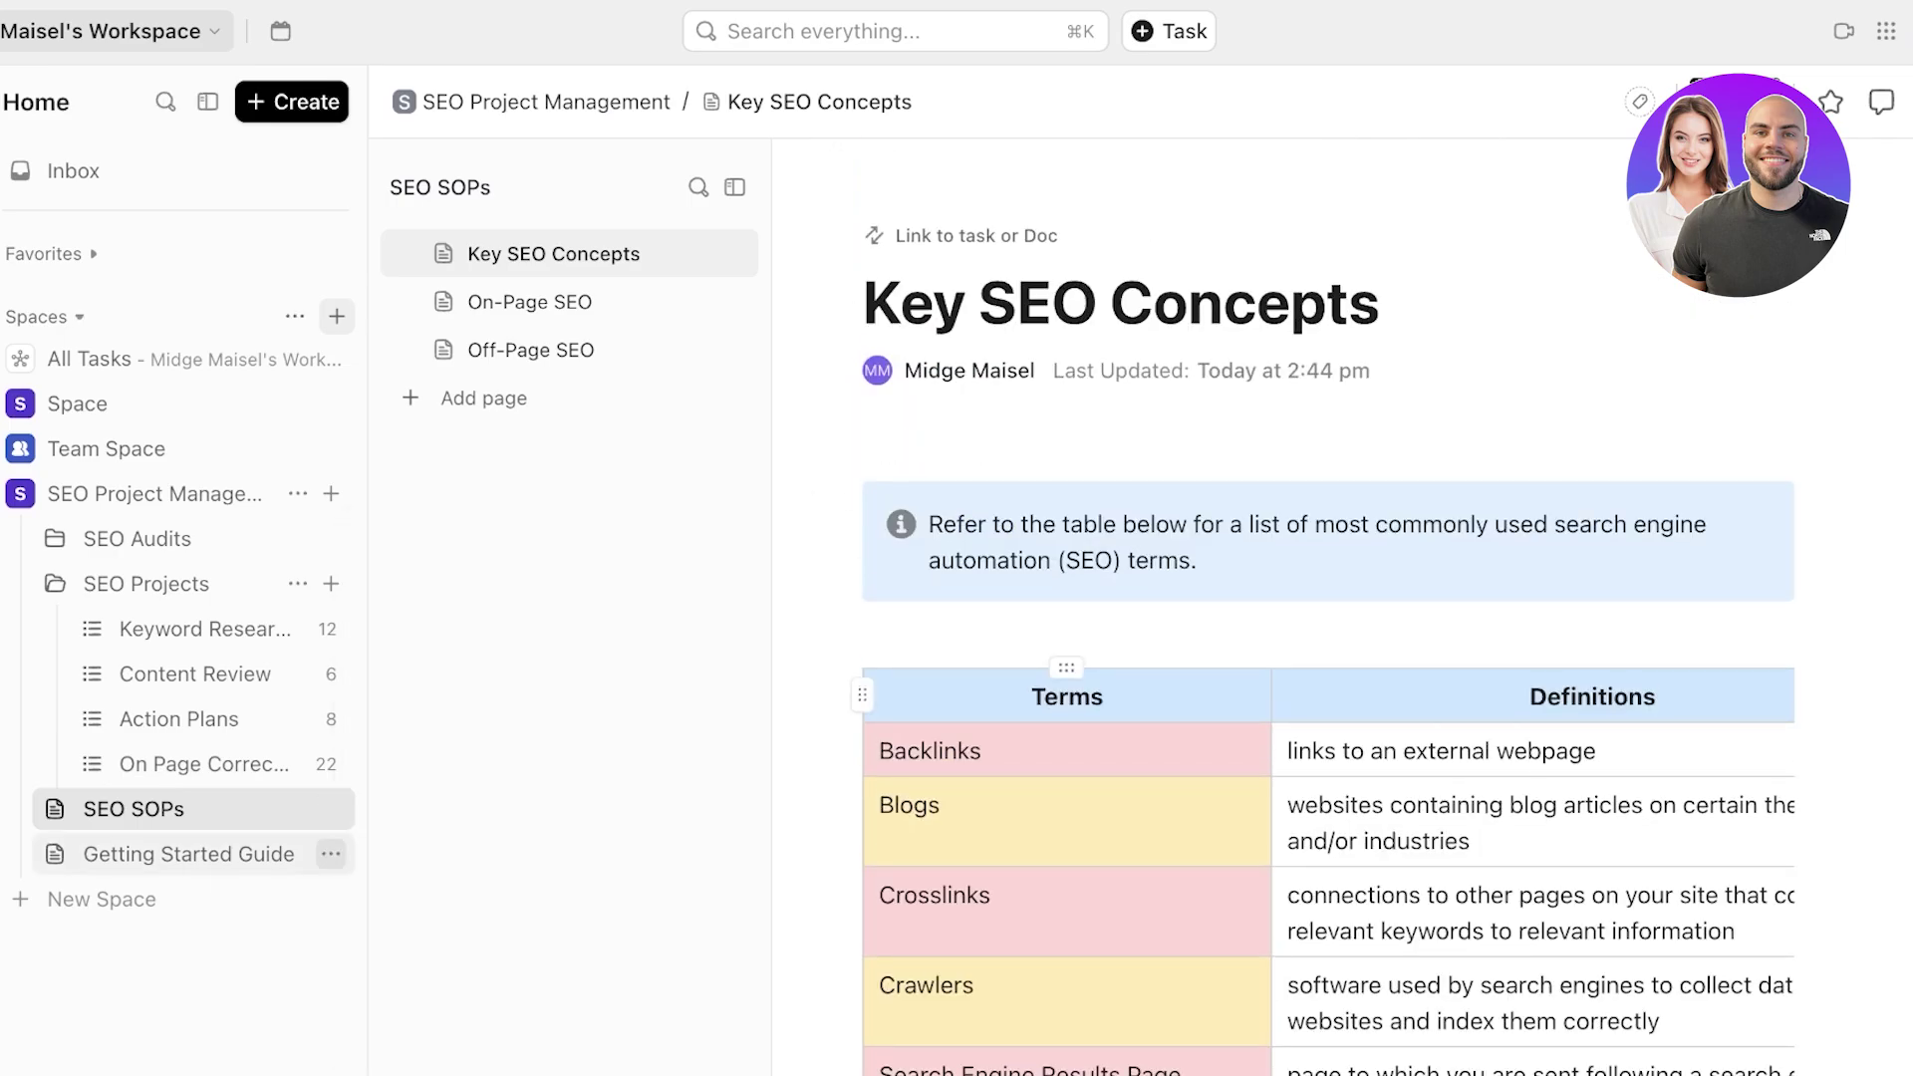
click(330, 854)
click(423, 984)
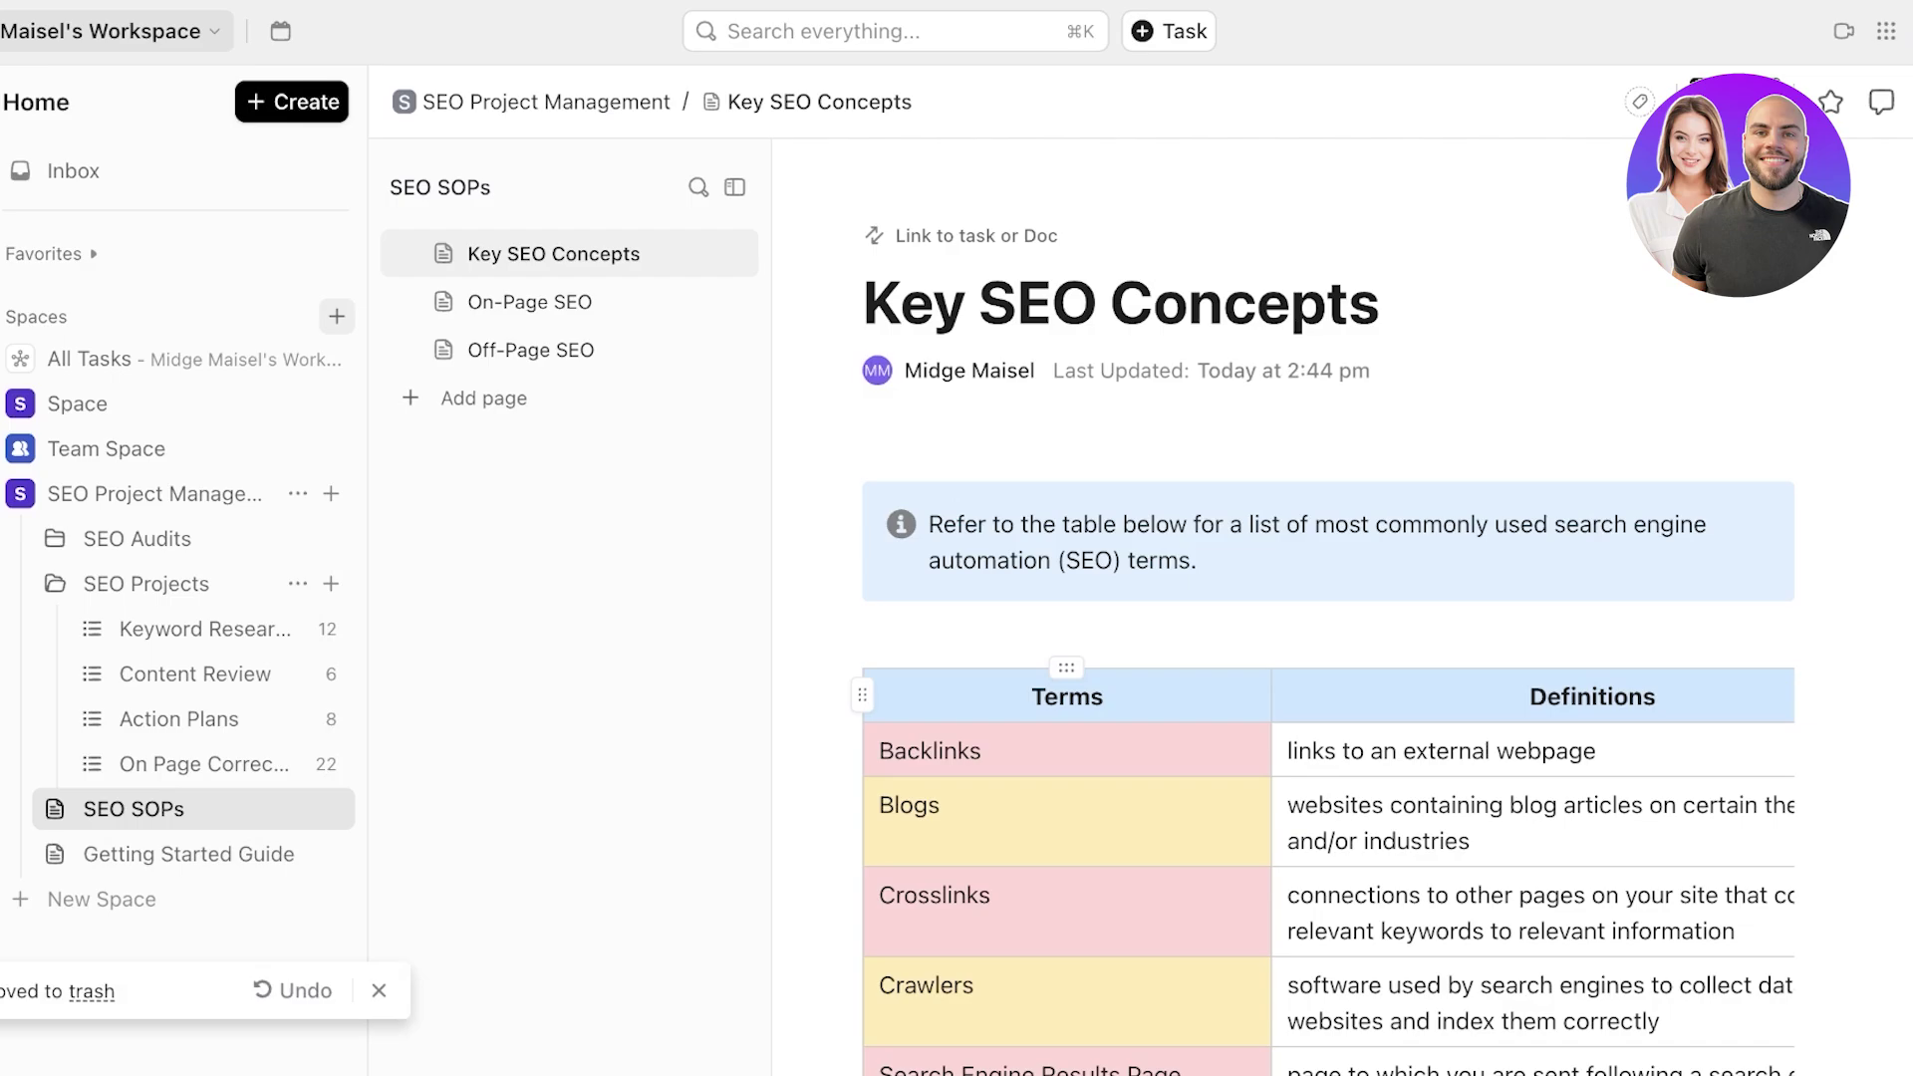
- Browse list icon choices and give the Content Review list the boxes icon
click(92, 720)
click(199, 764)
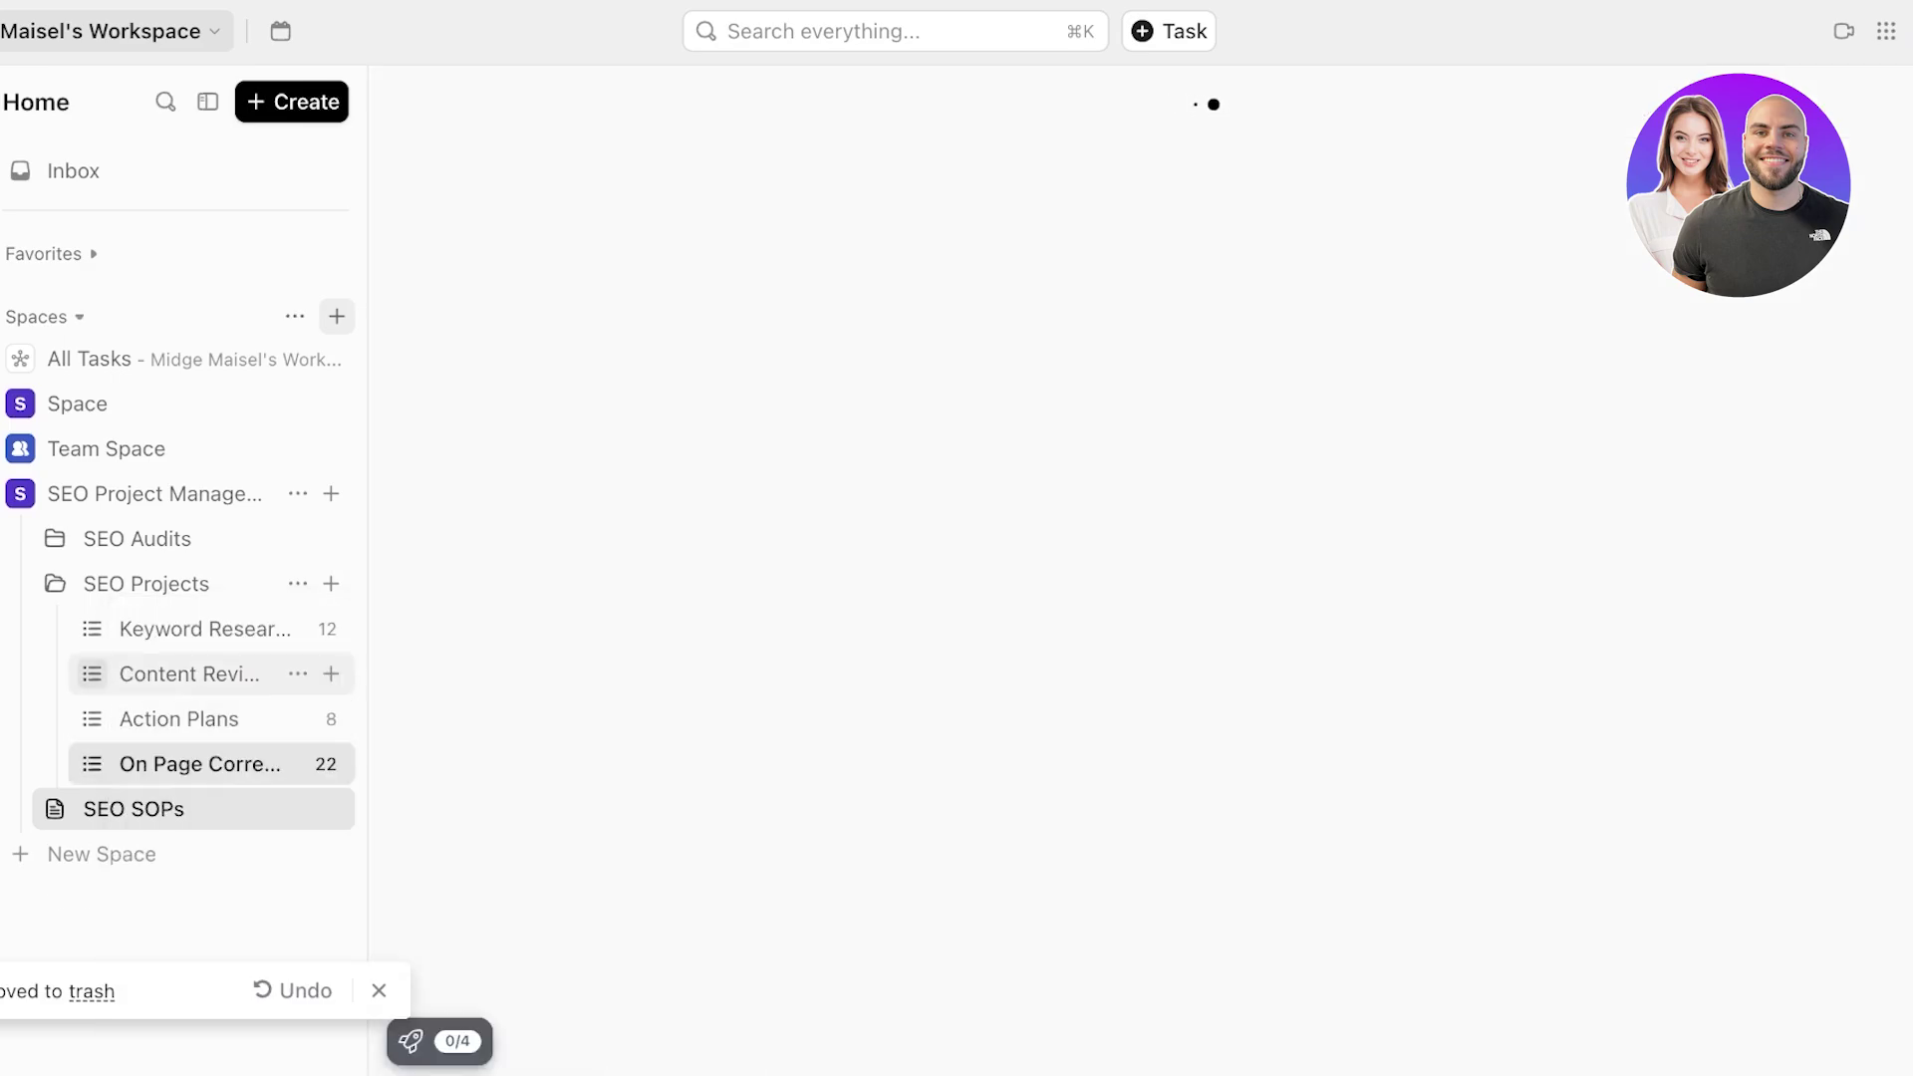
click(91, 629)
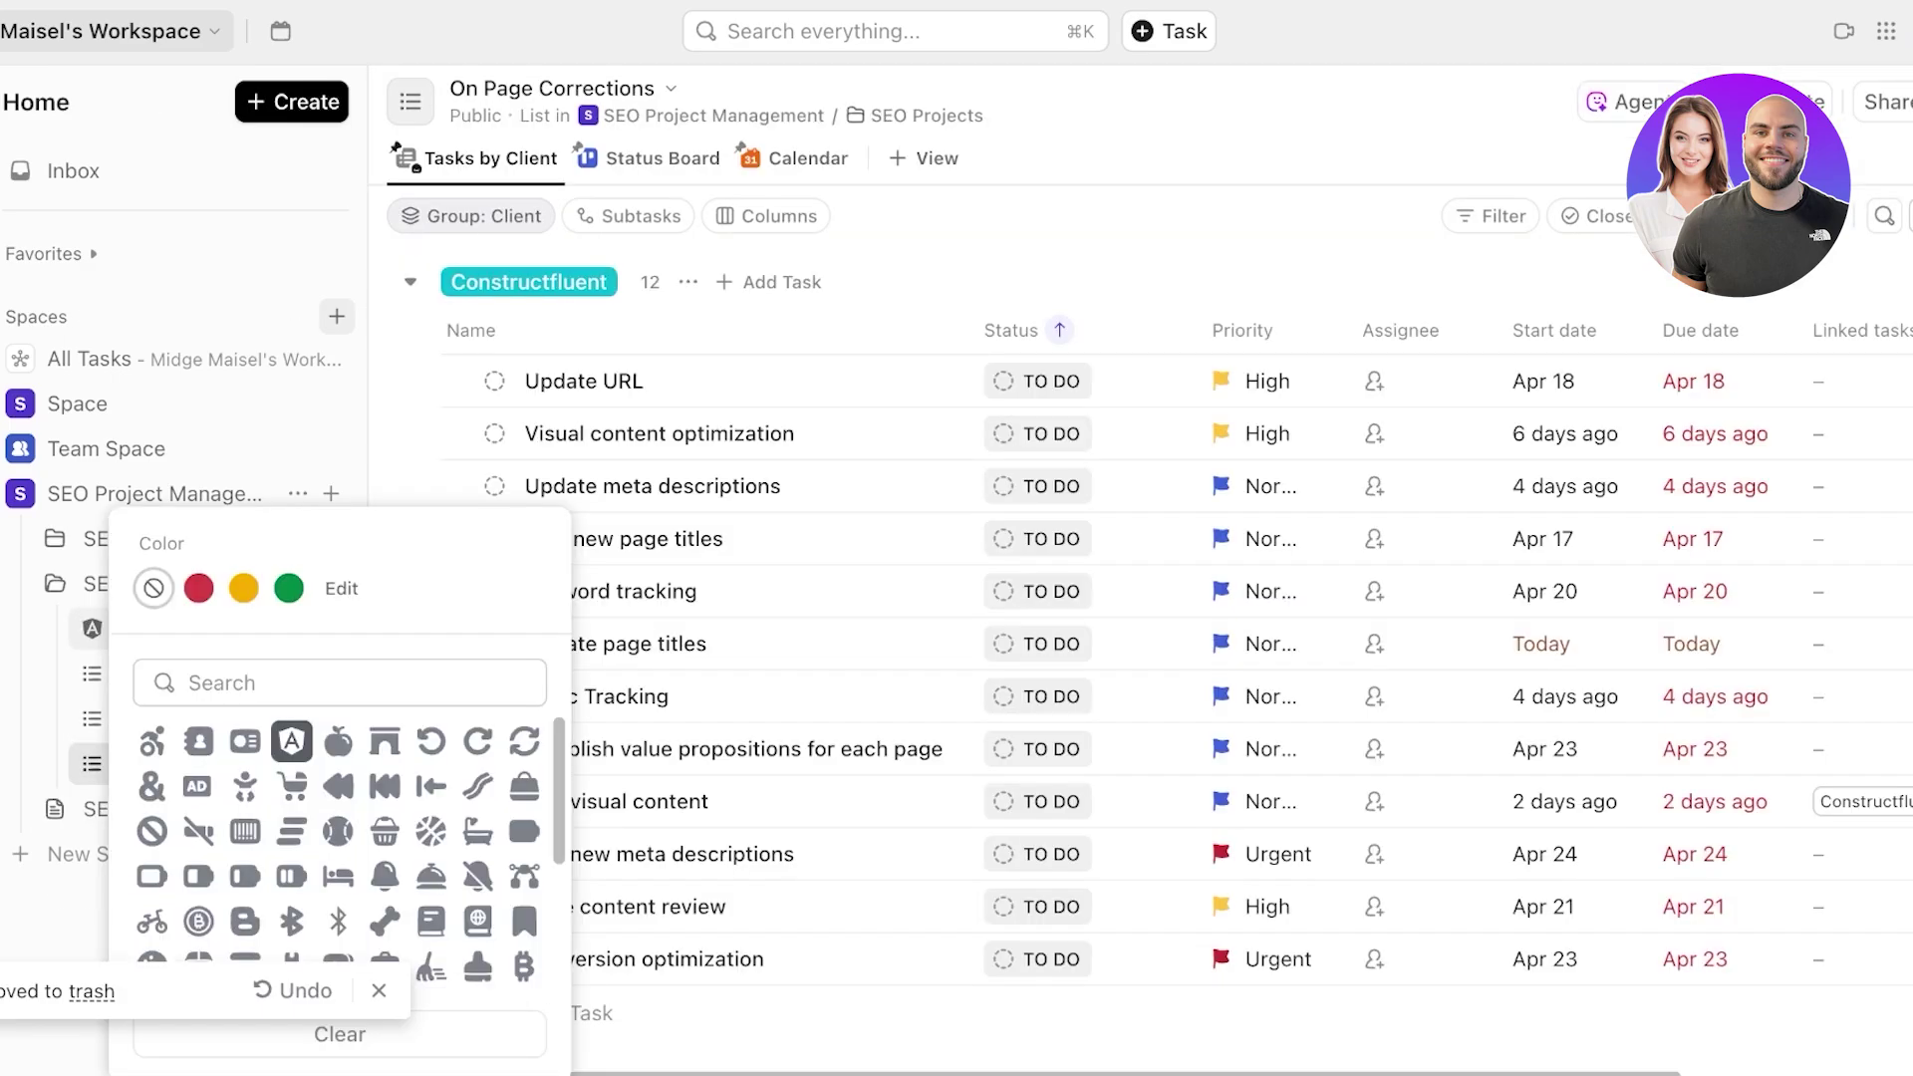
click(638, 434)
click(92, 674)
scroll(292, 887, down, 2)
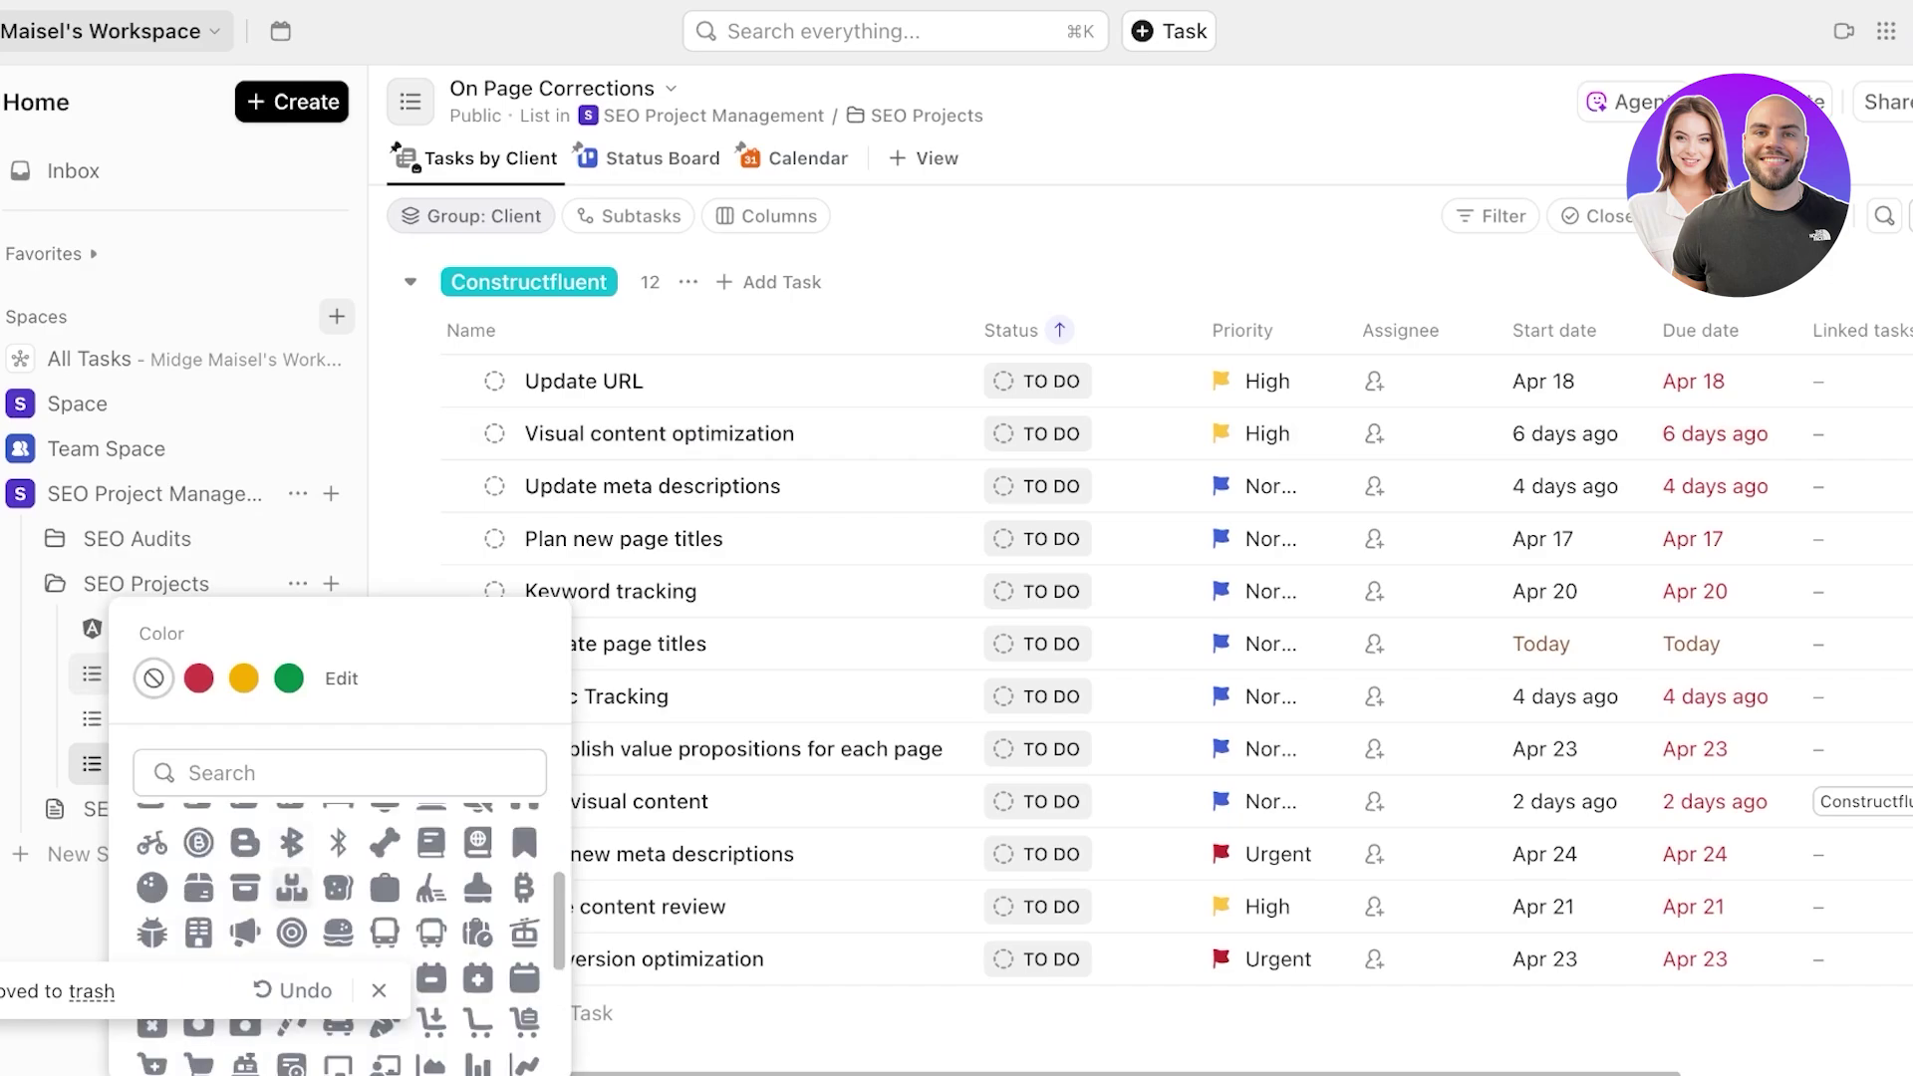
click(292, 887)
click(637, 718)
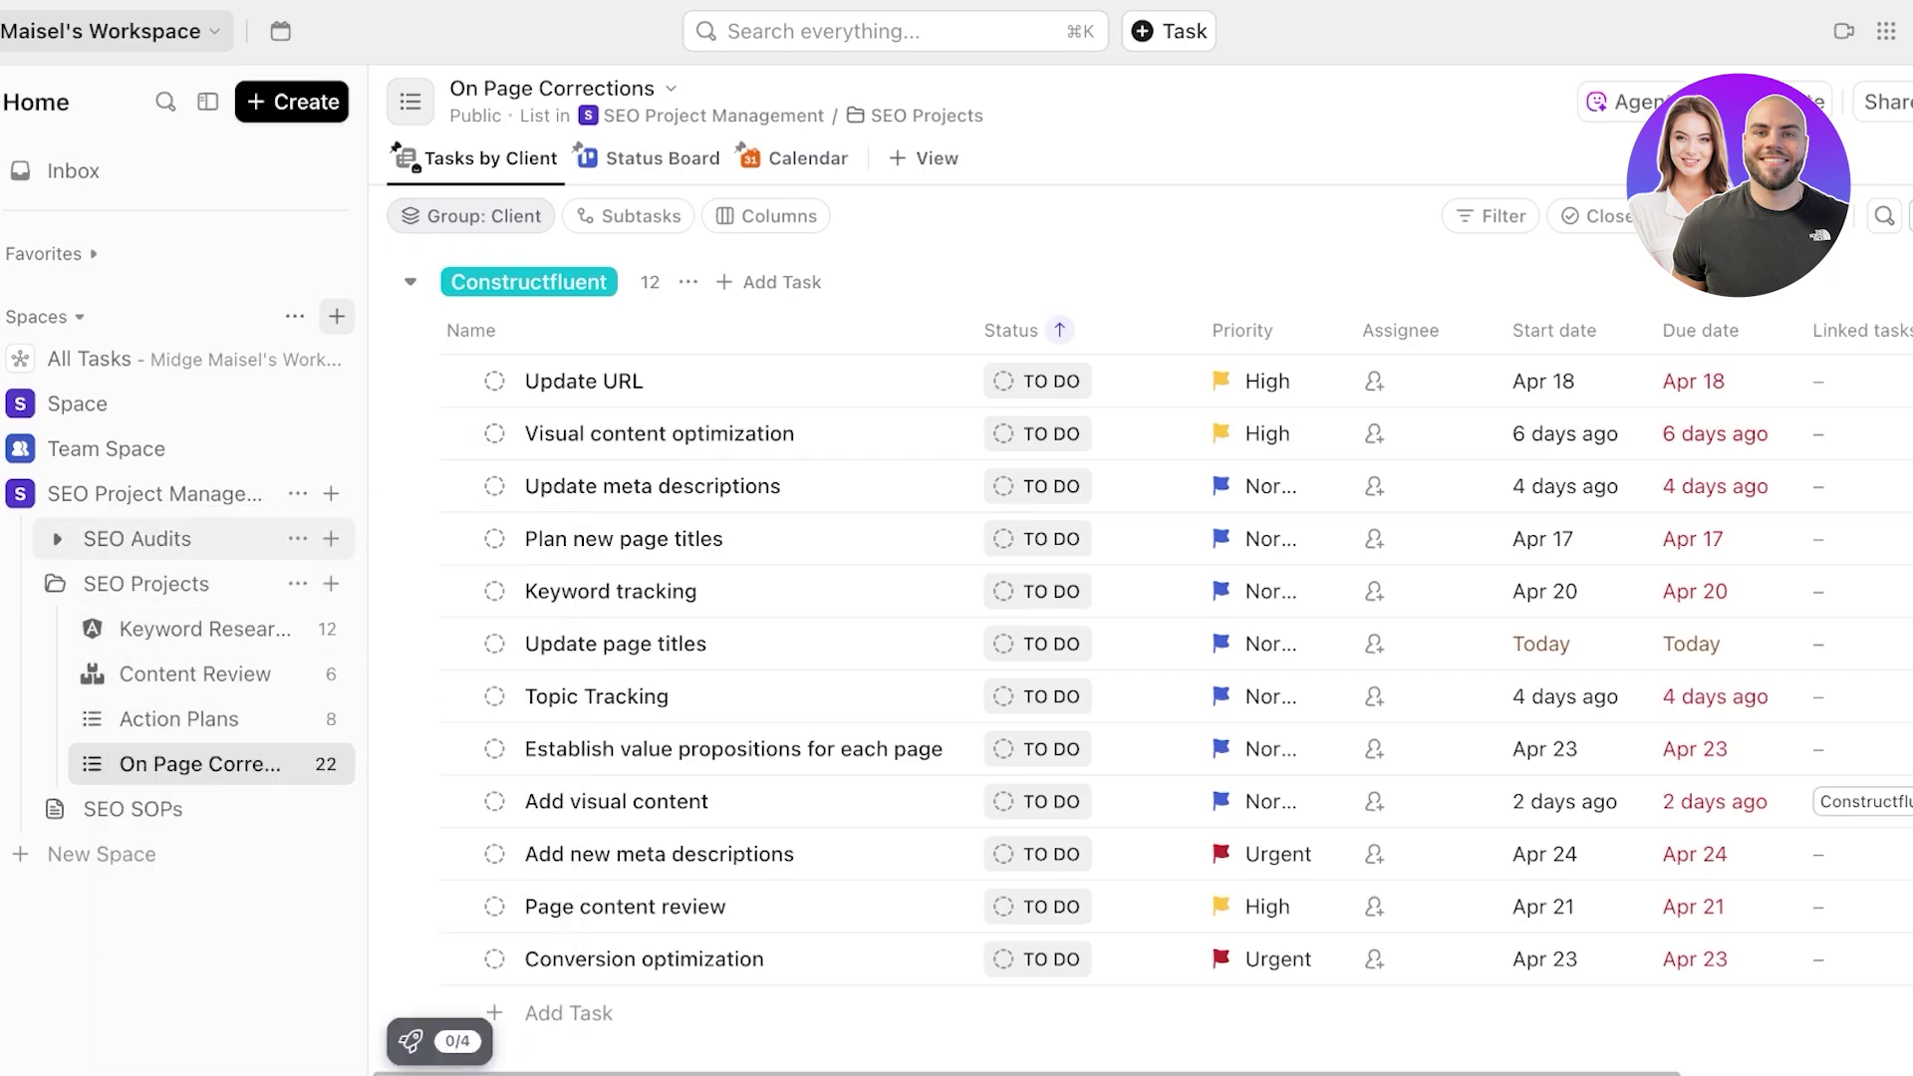
click(194, 538)
- Make the SEO Project Management space blue and replace its purple letter badge with a symbol icon
click(150, 493)
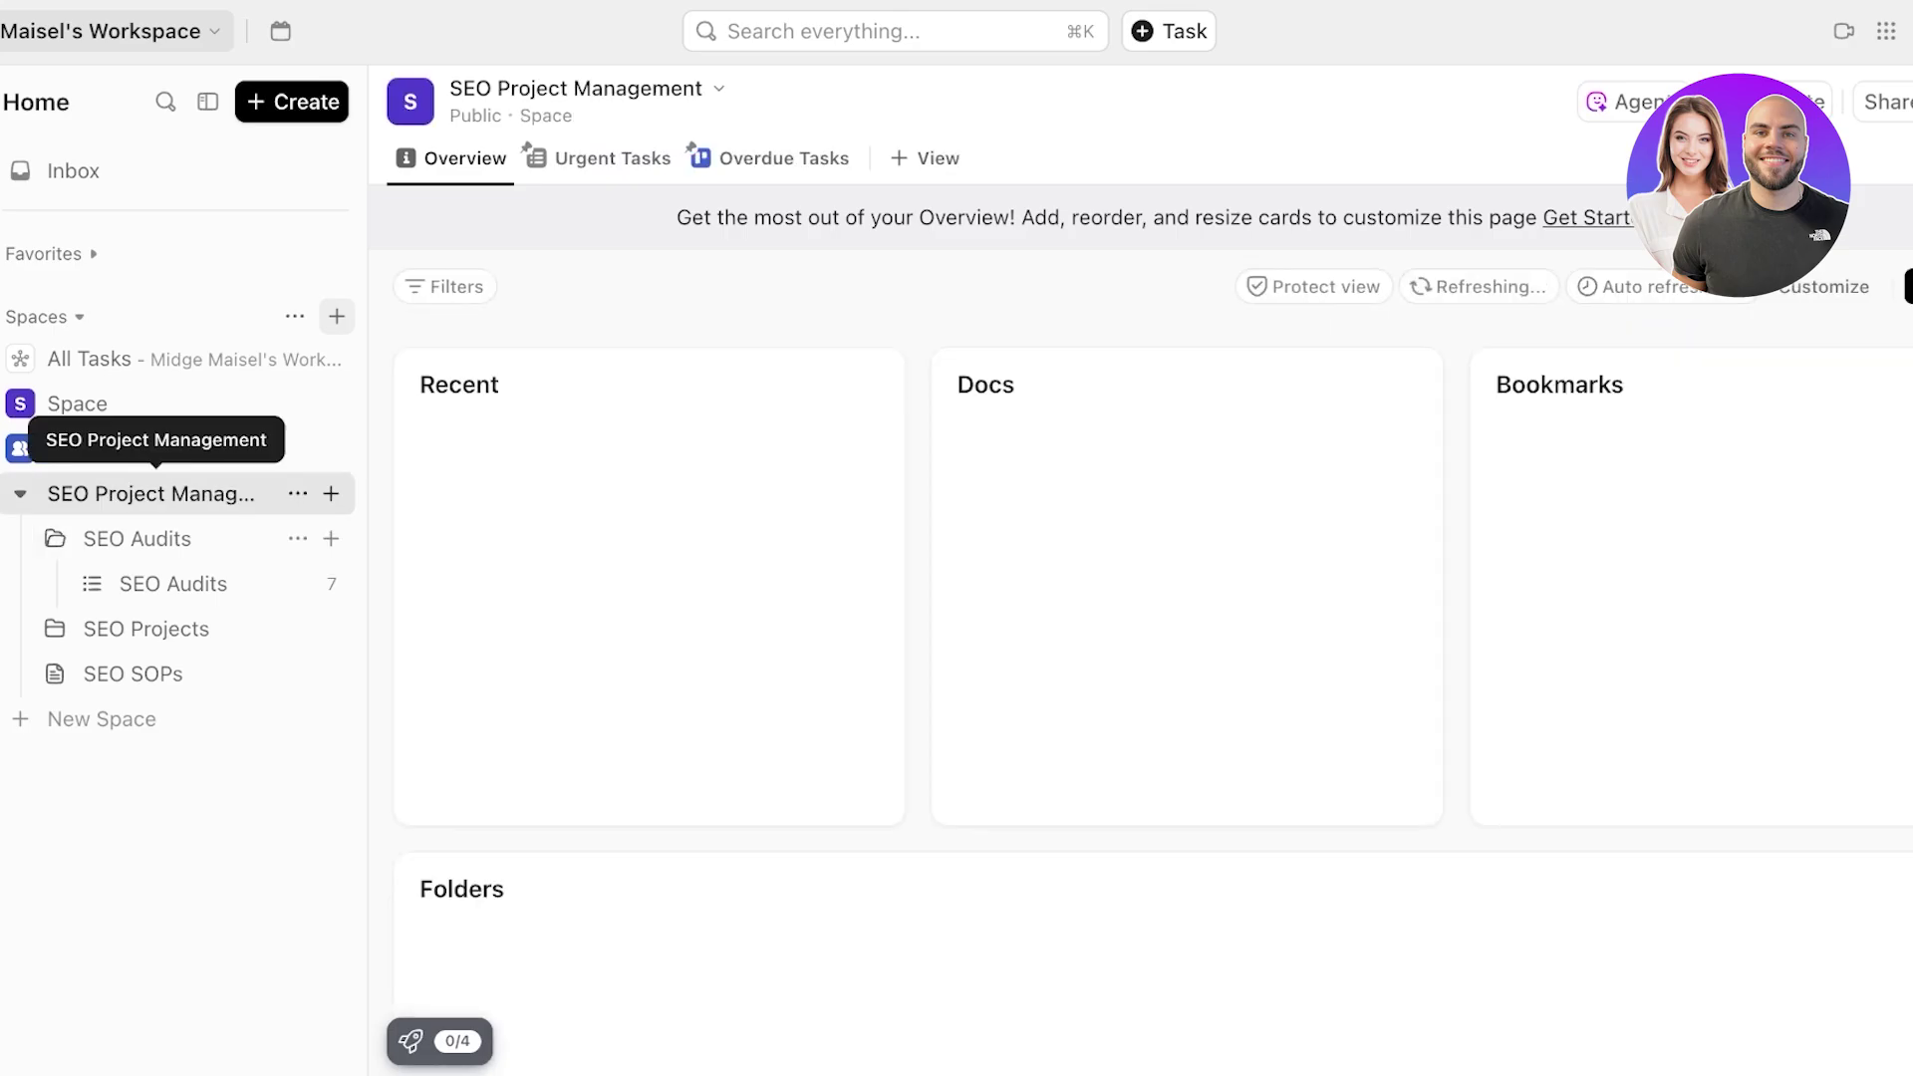
click(295, 494)
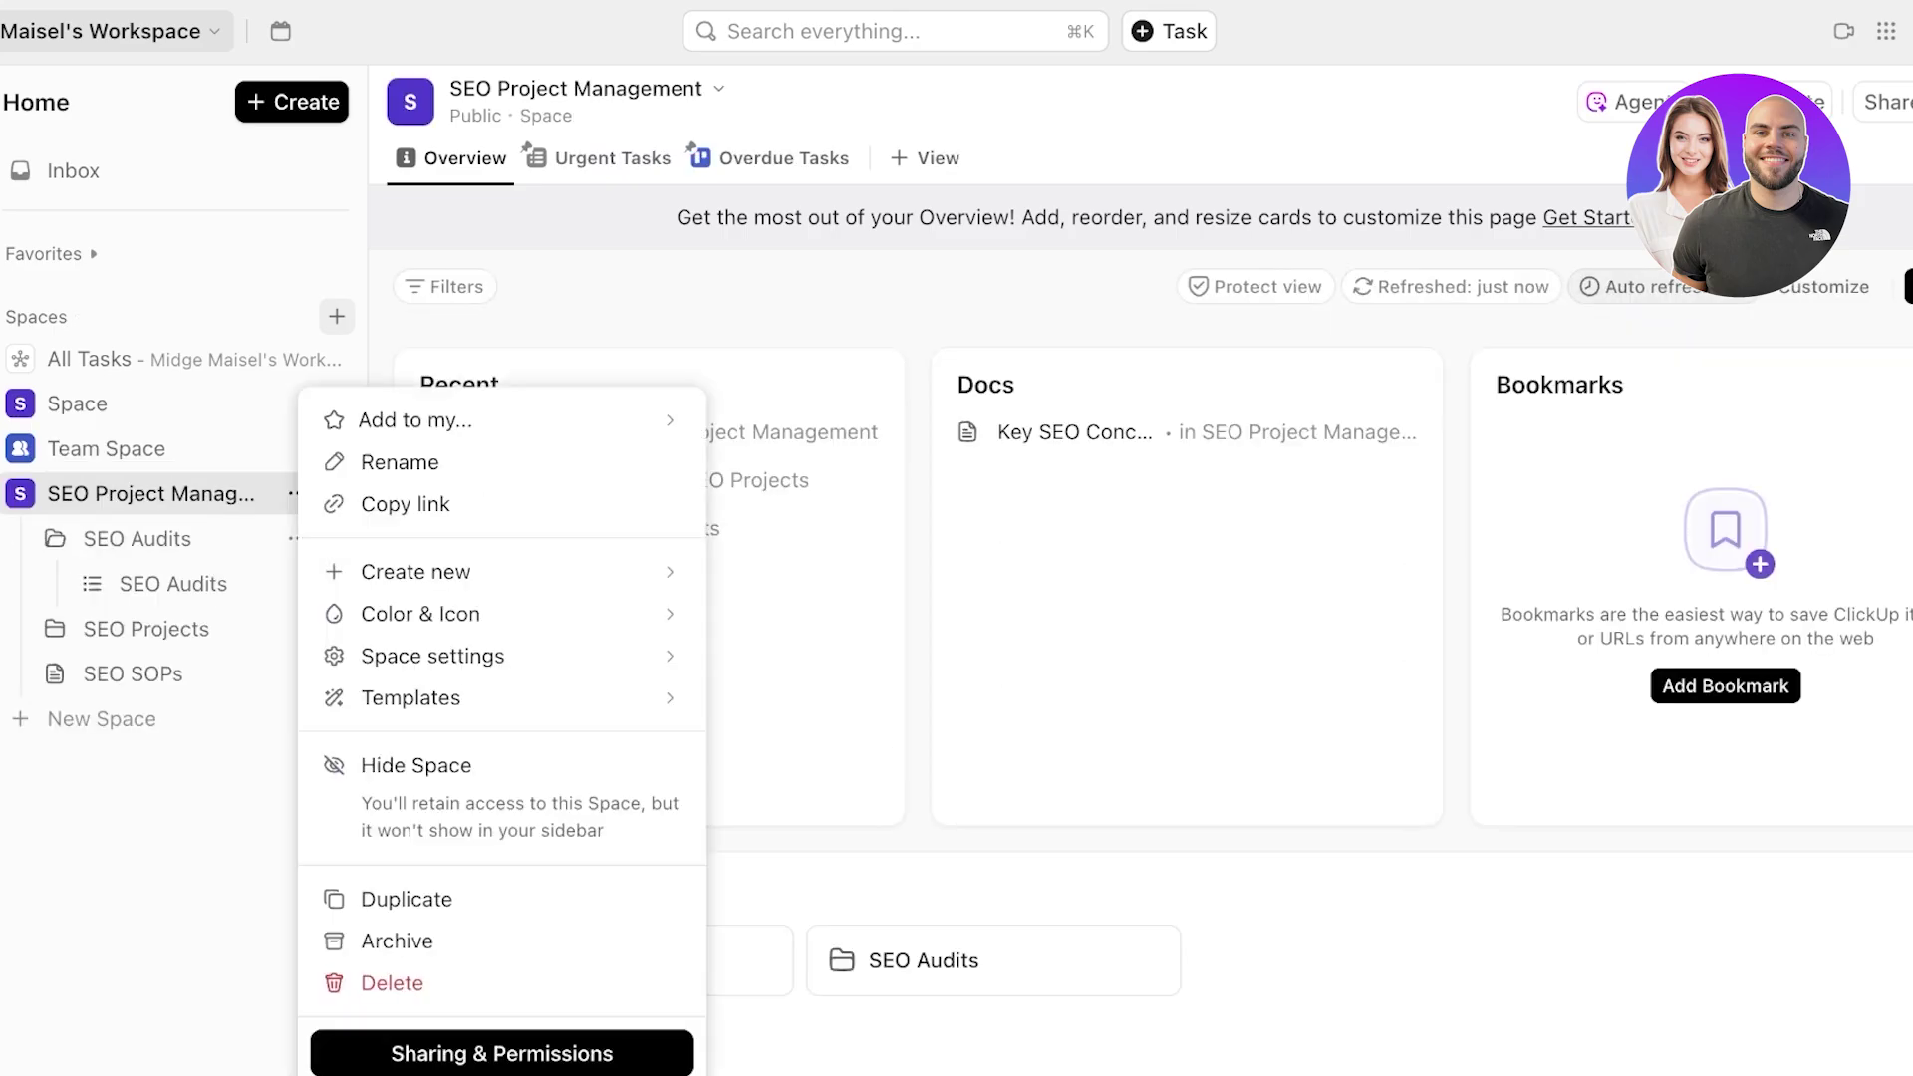
mouse_move(419, 614)
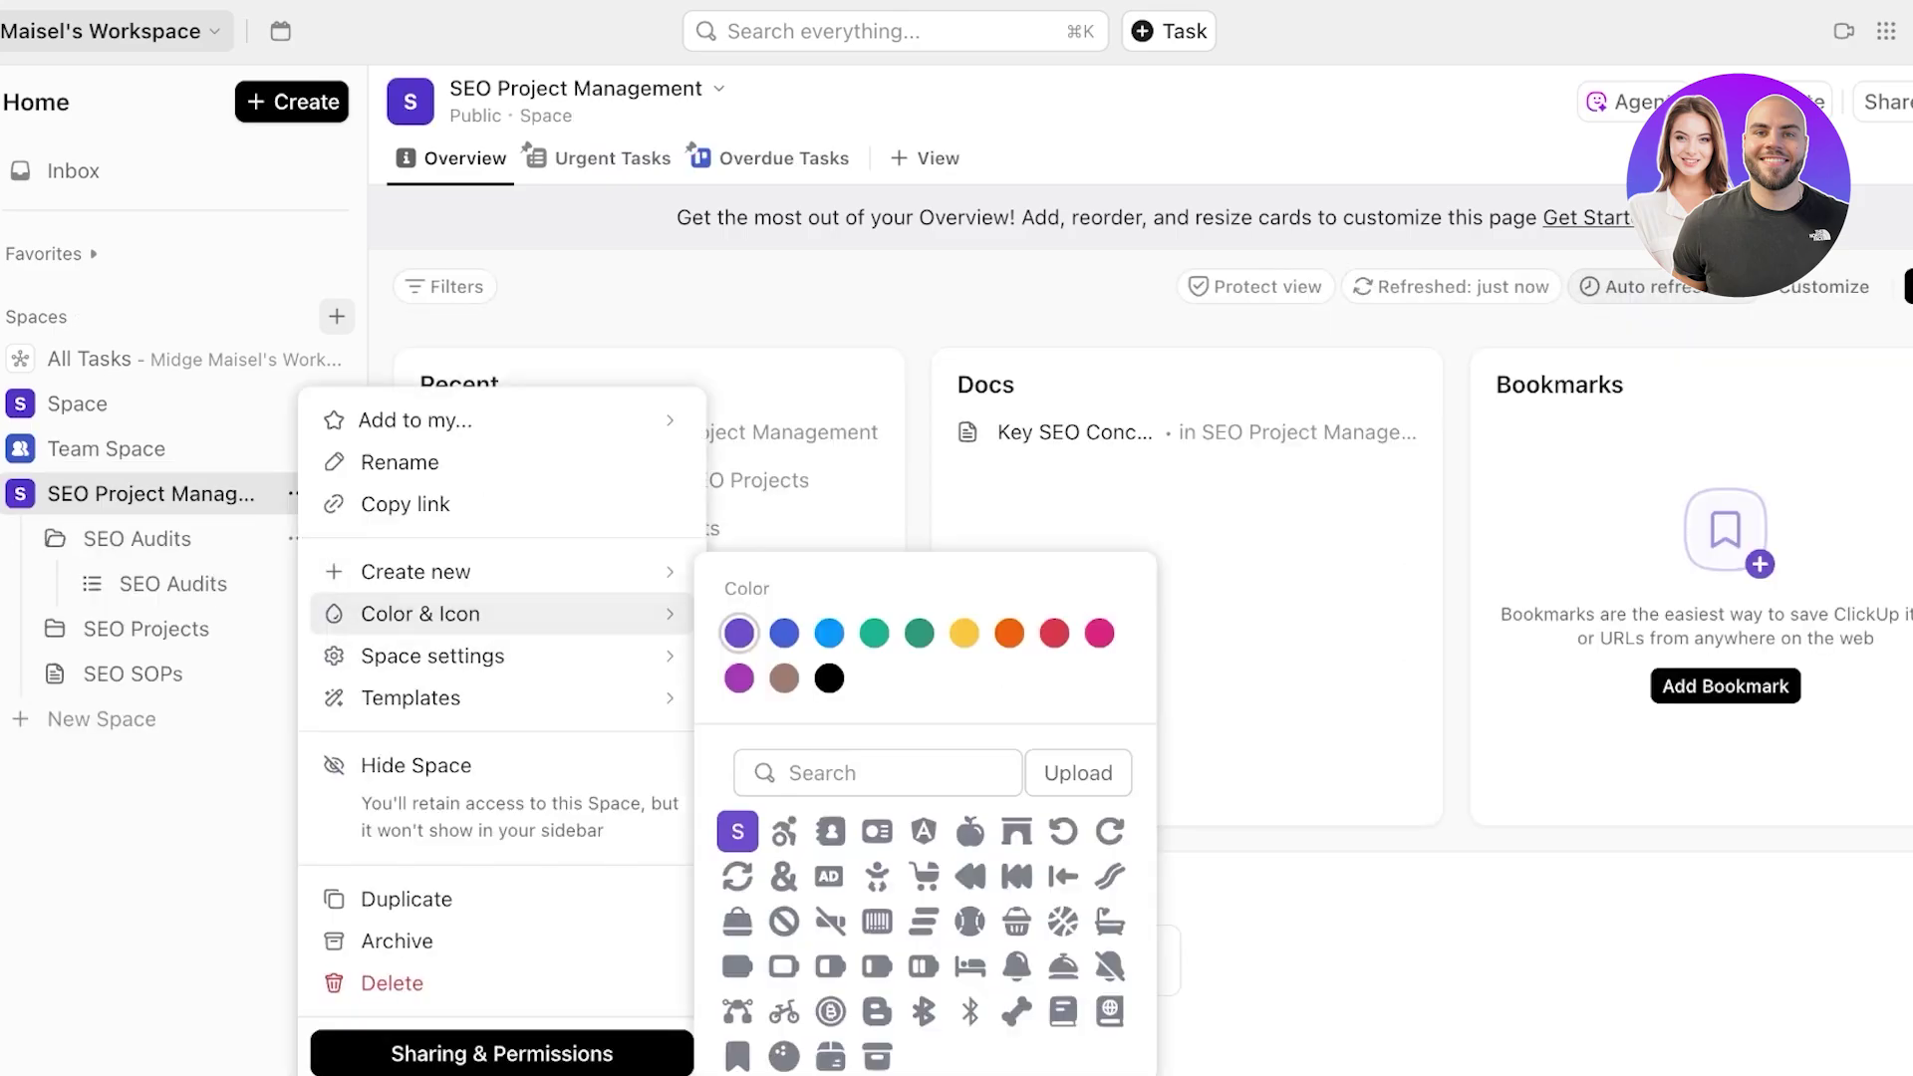
click(829, 633)
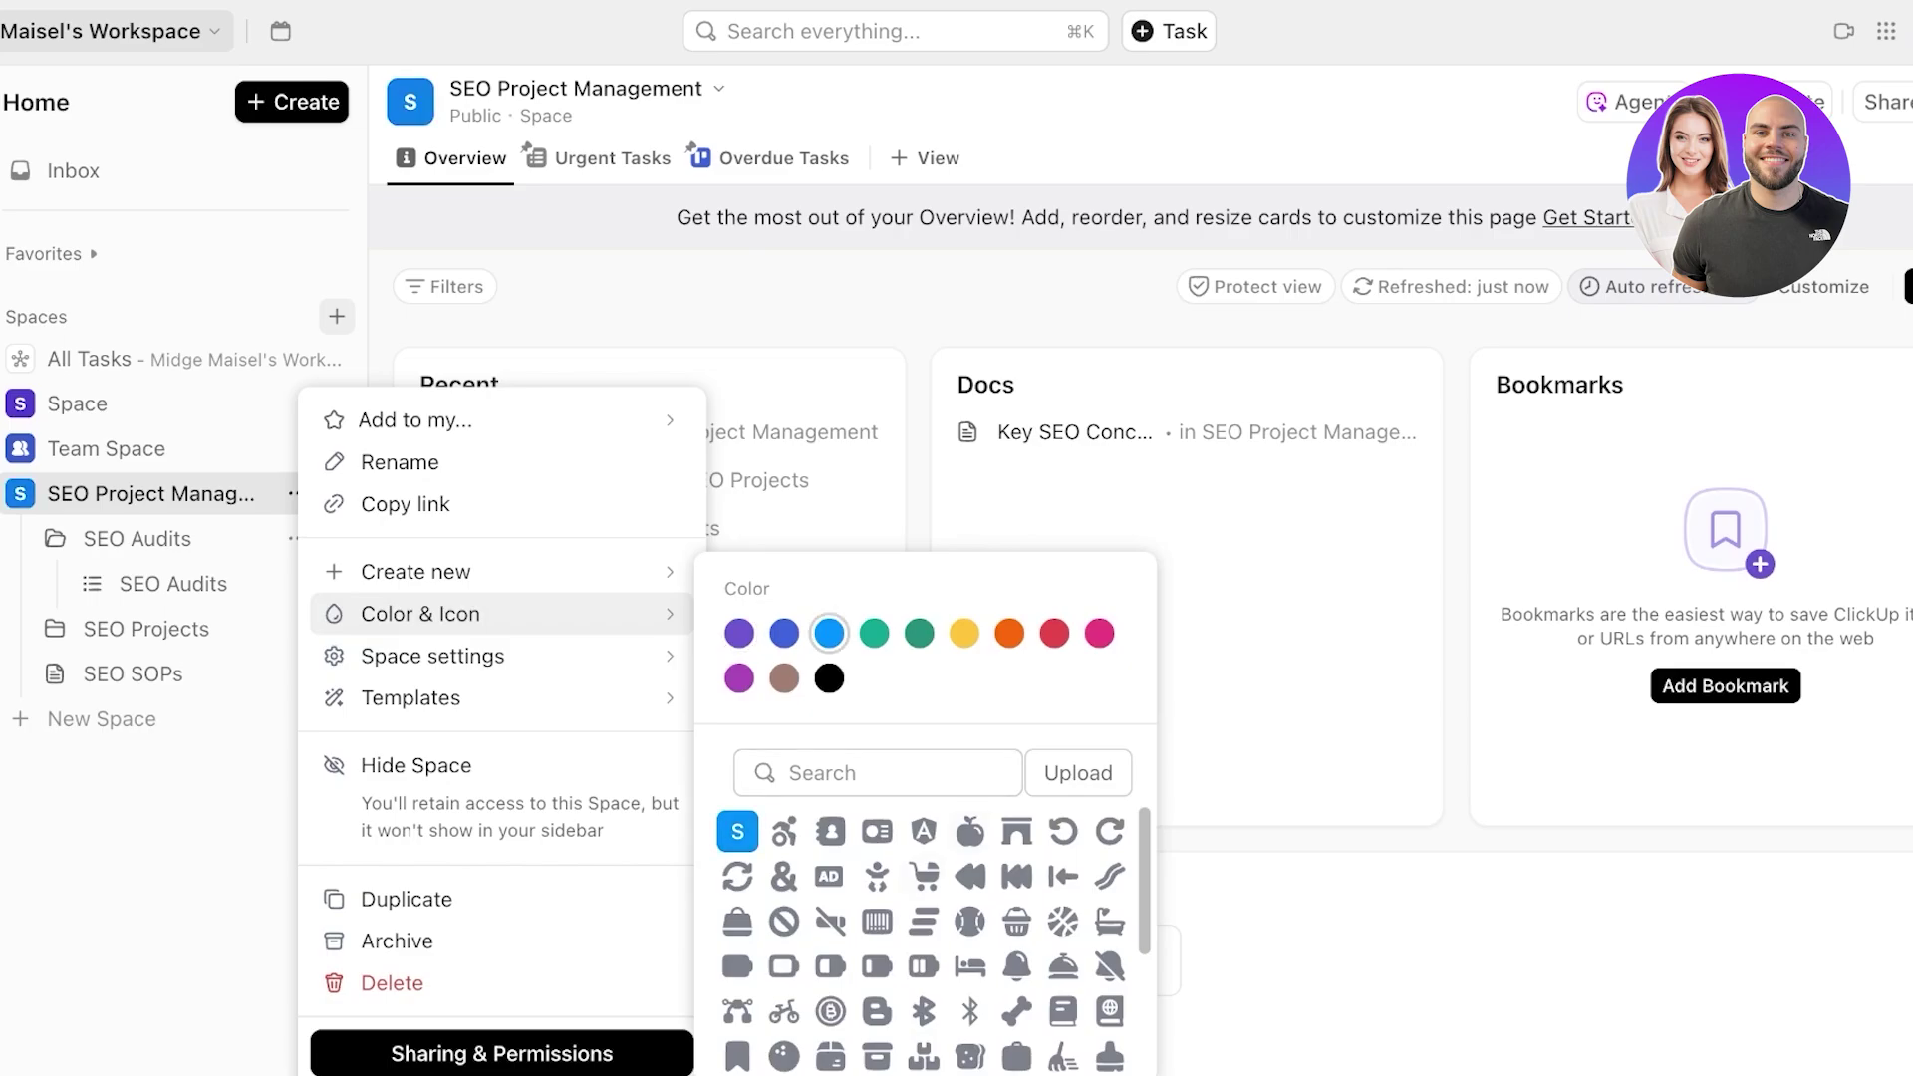
click(924, 877)
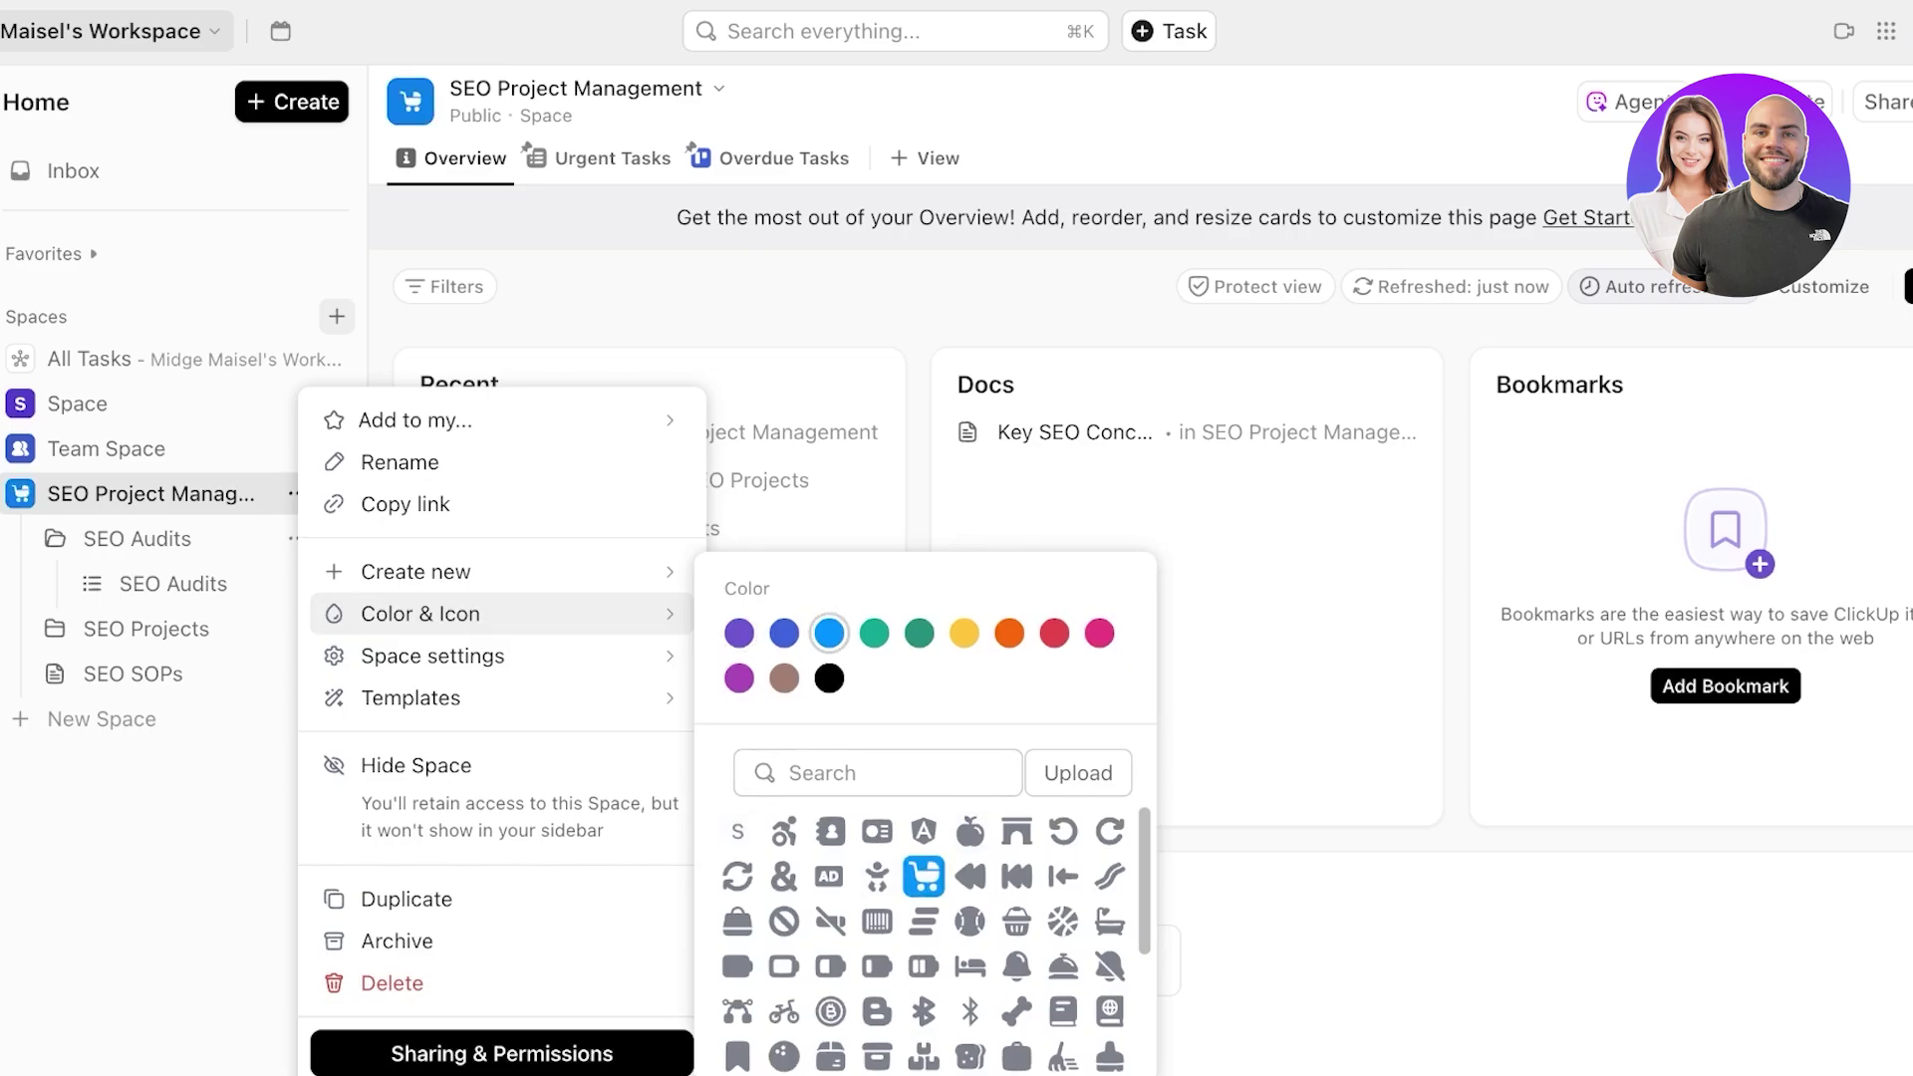
click(209, 404)
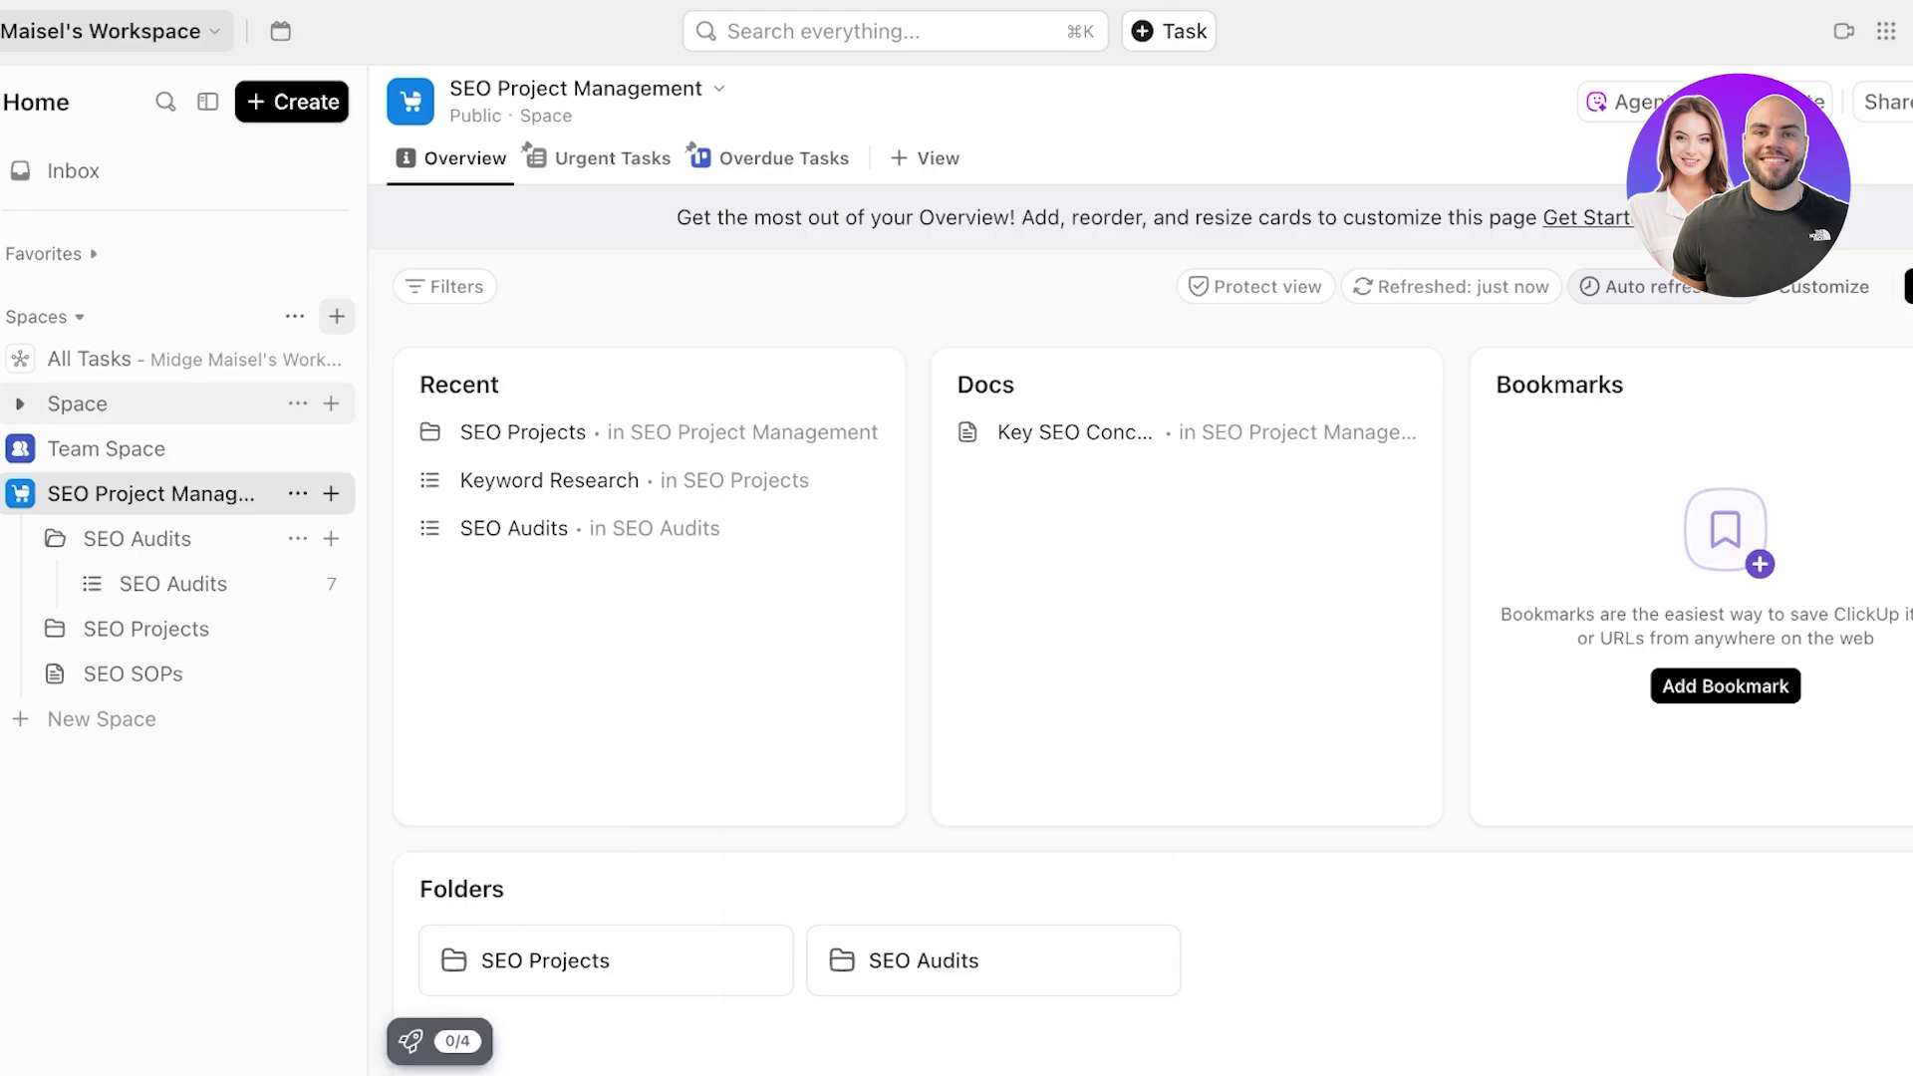
- Return to Space's Project list Board view, checking the add-view types and calendar prompt without changes
click(209, 403)
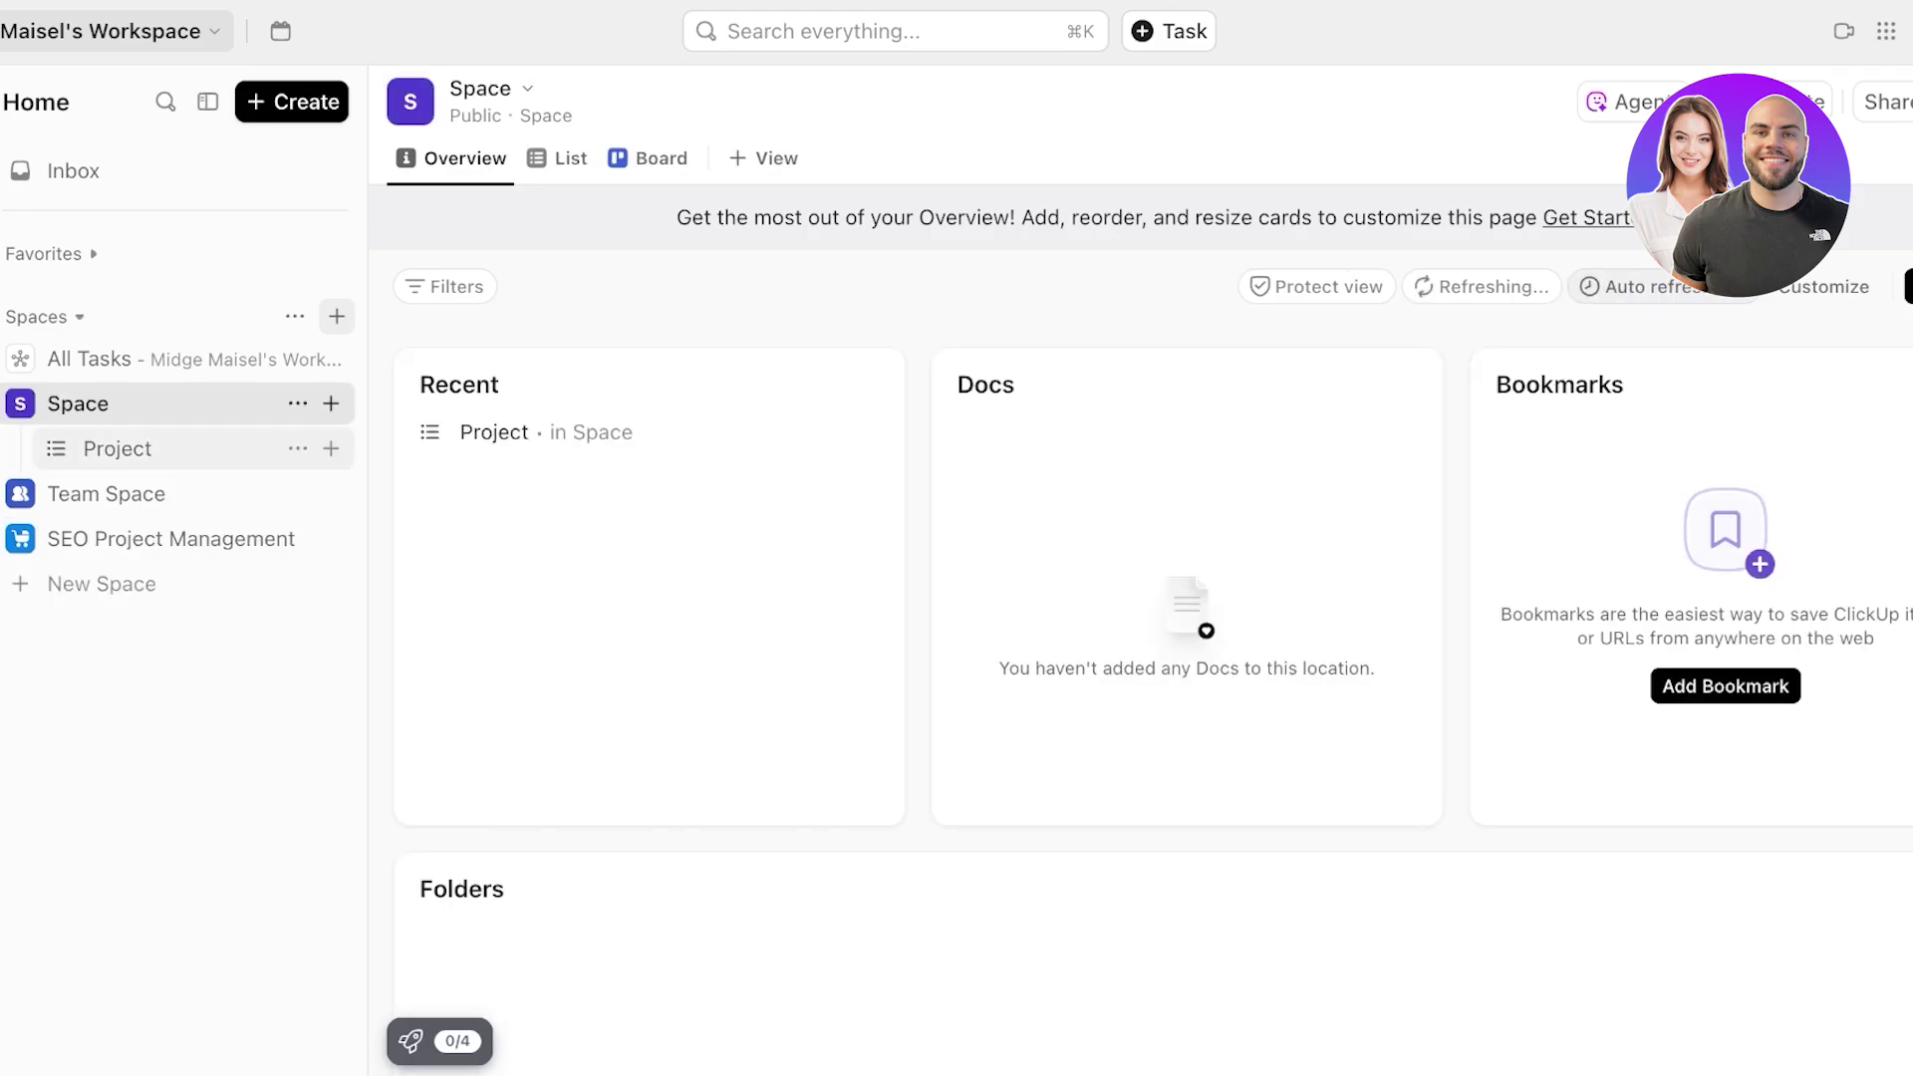
click(117, 449)
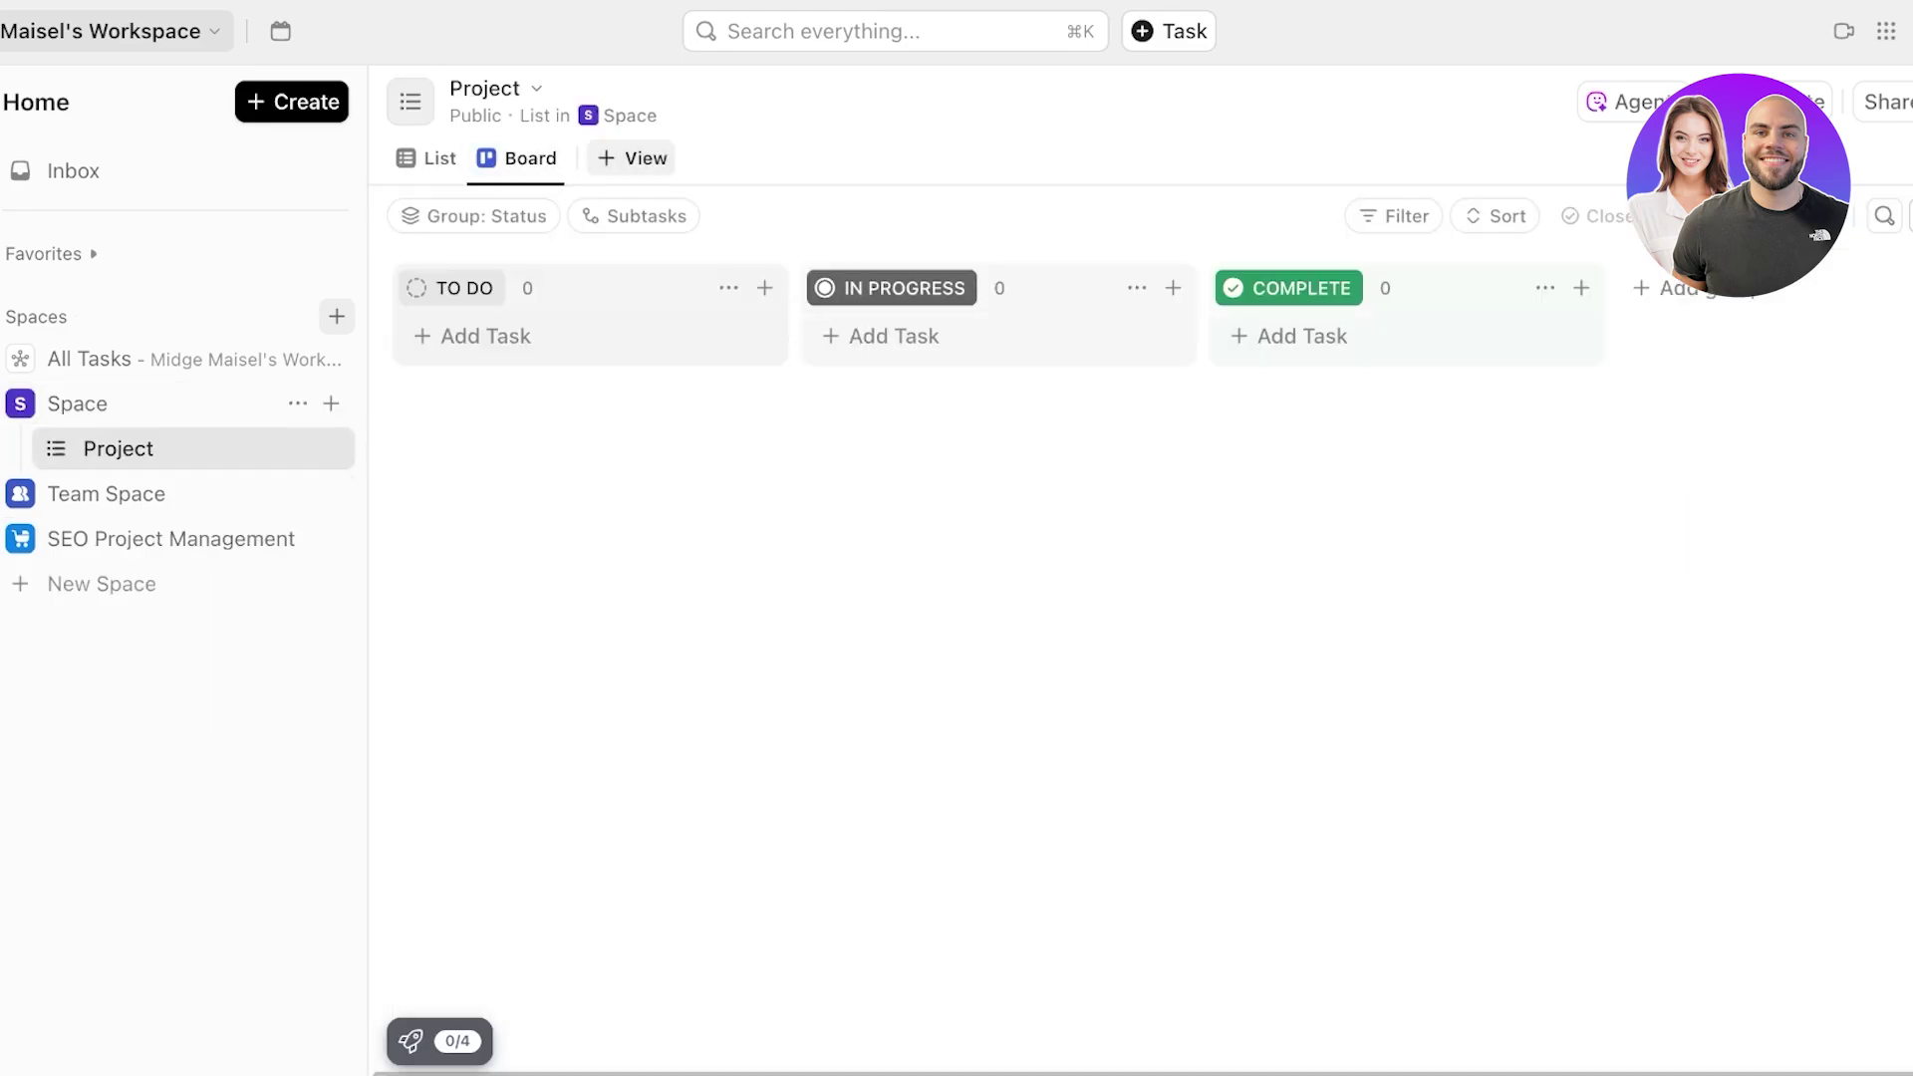
click(631, 157)
scroll(794, 299, down, 7)
scroll(1196, 528, up, 7)
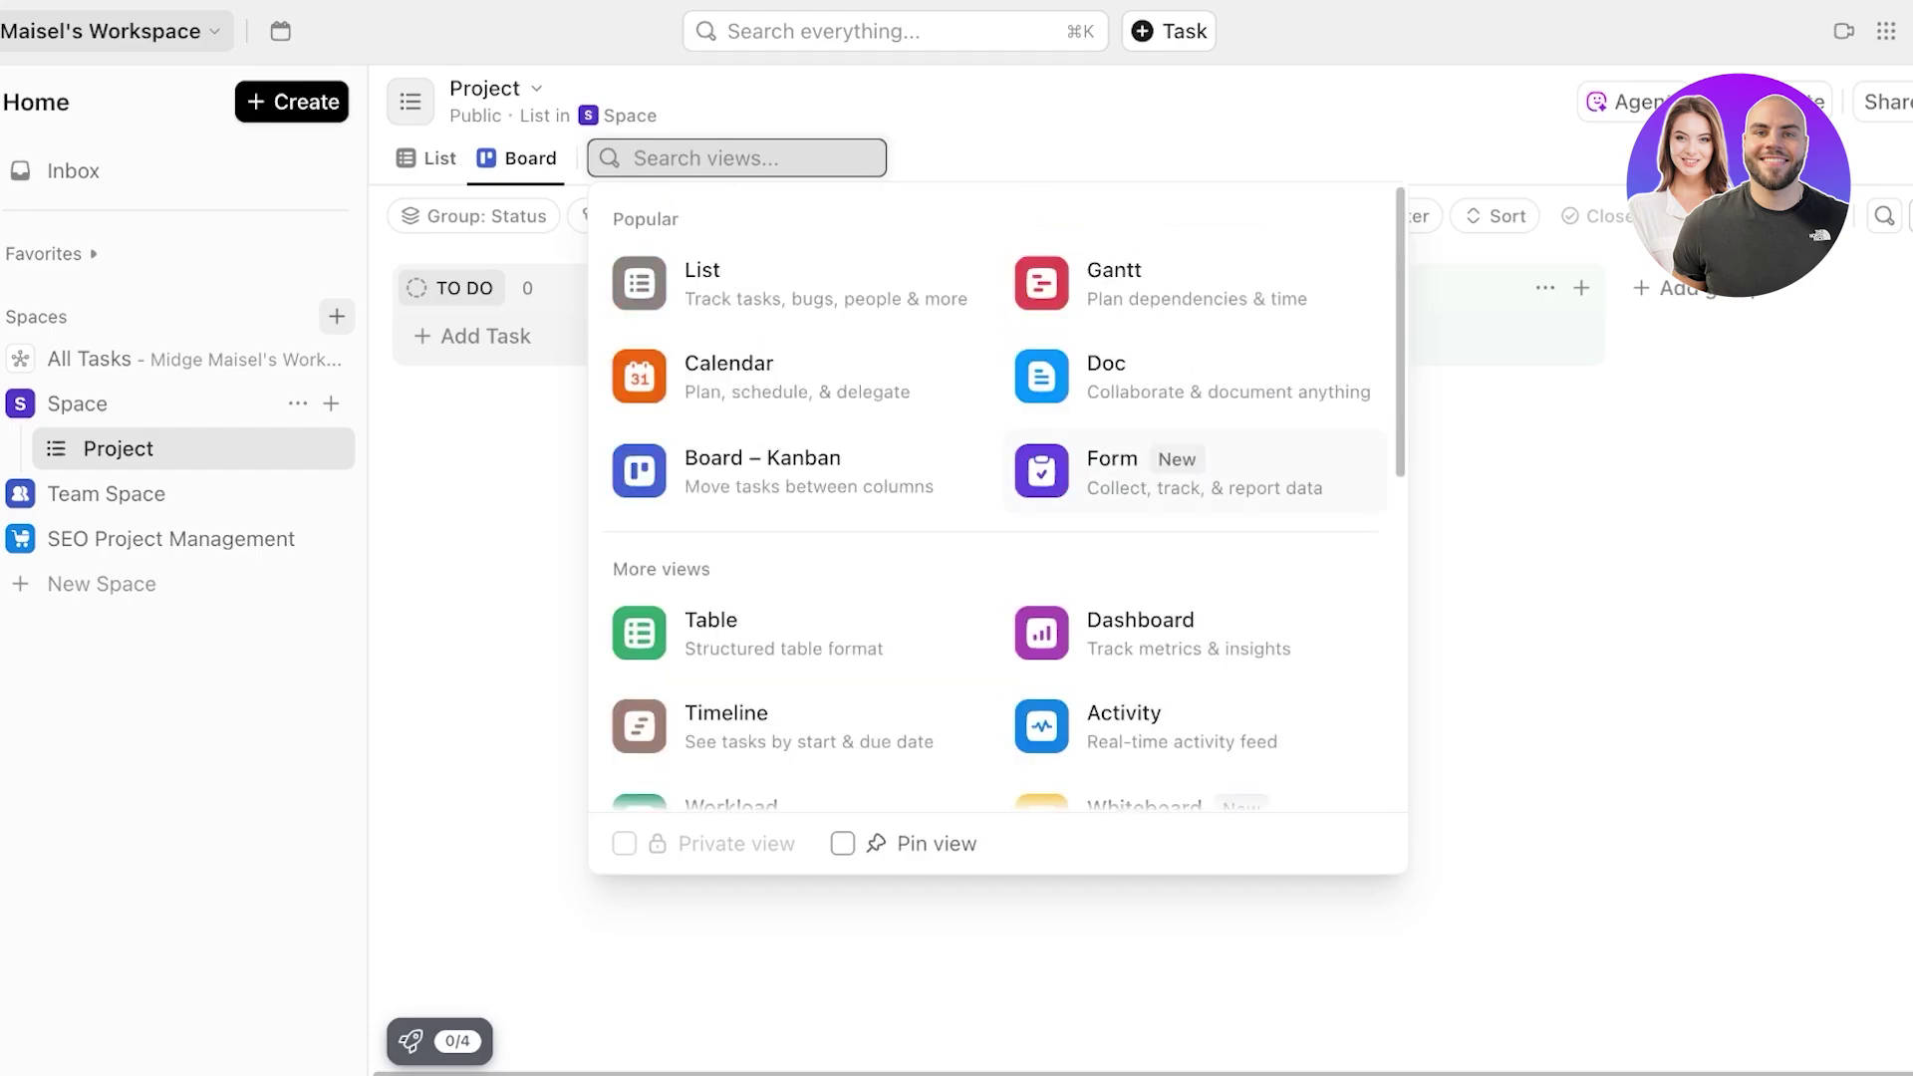
key(Escape)
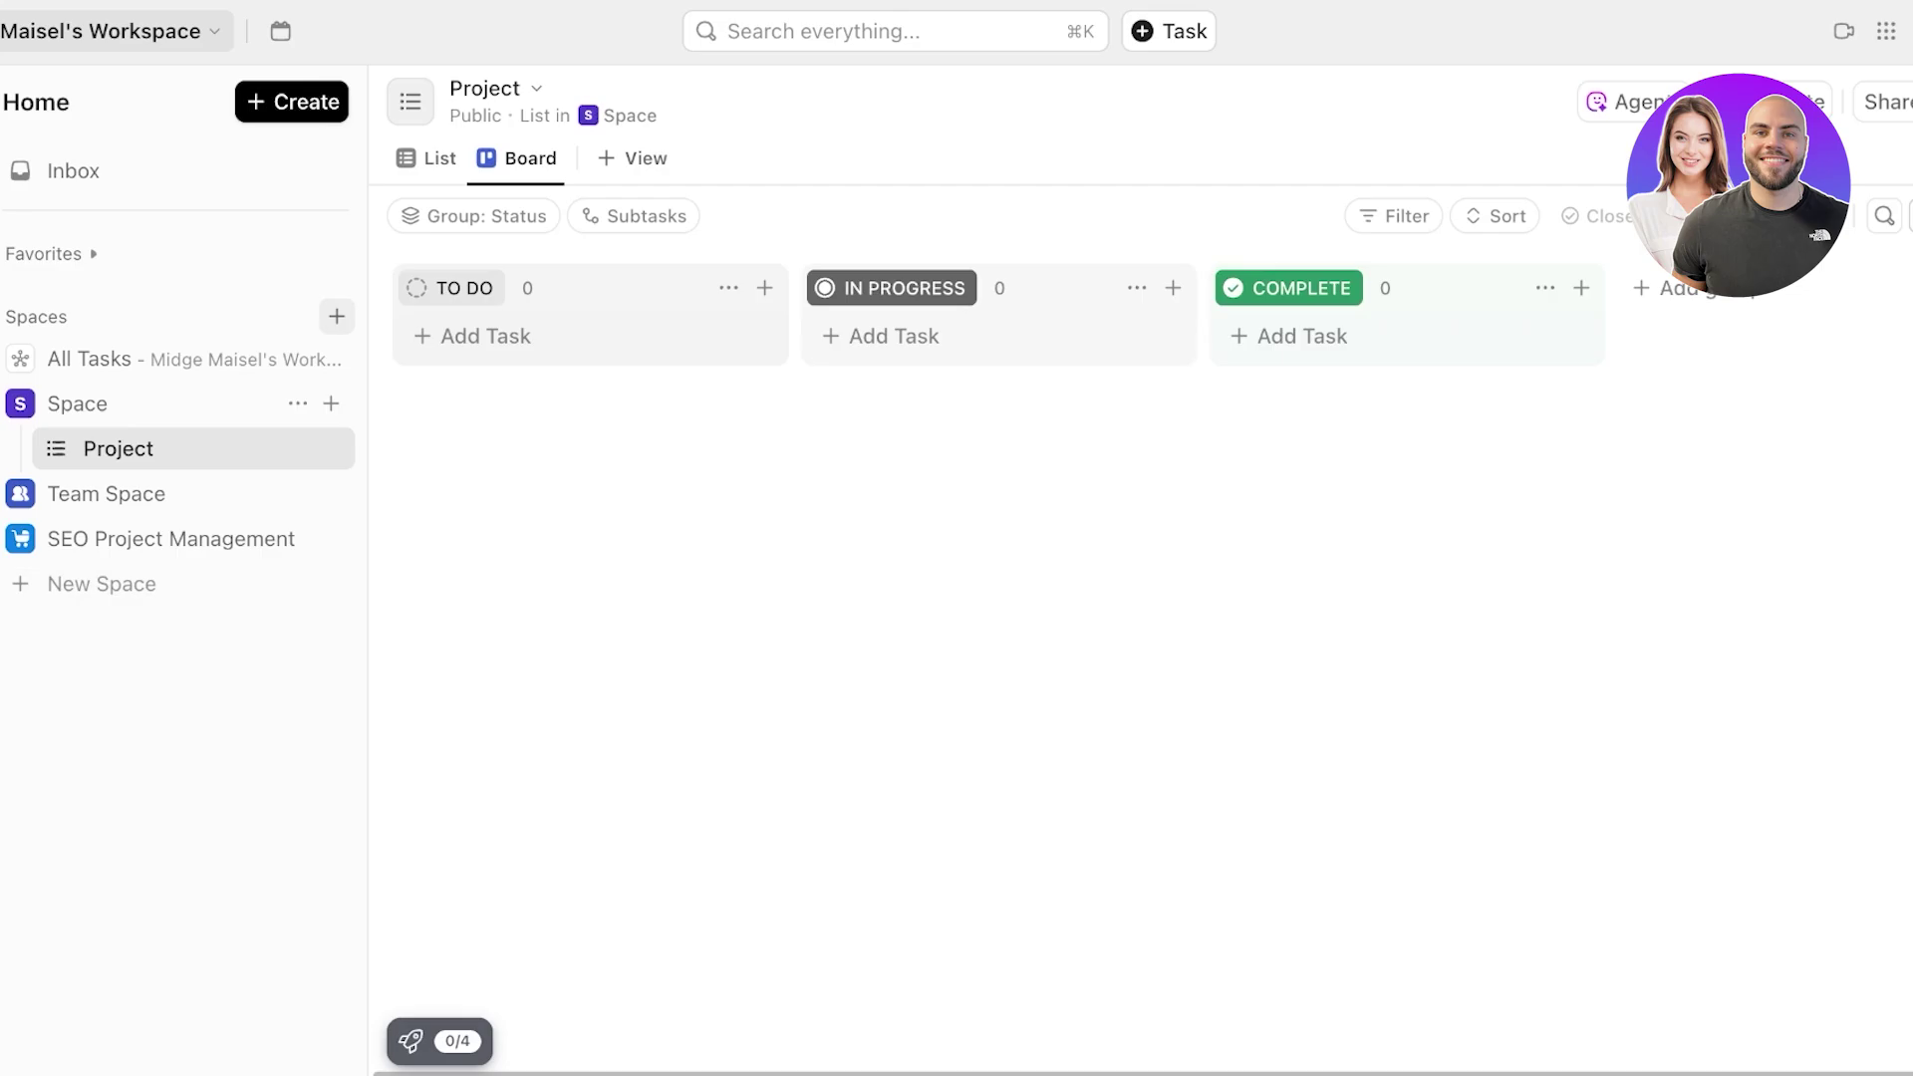
click(281, 31)
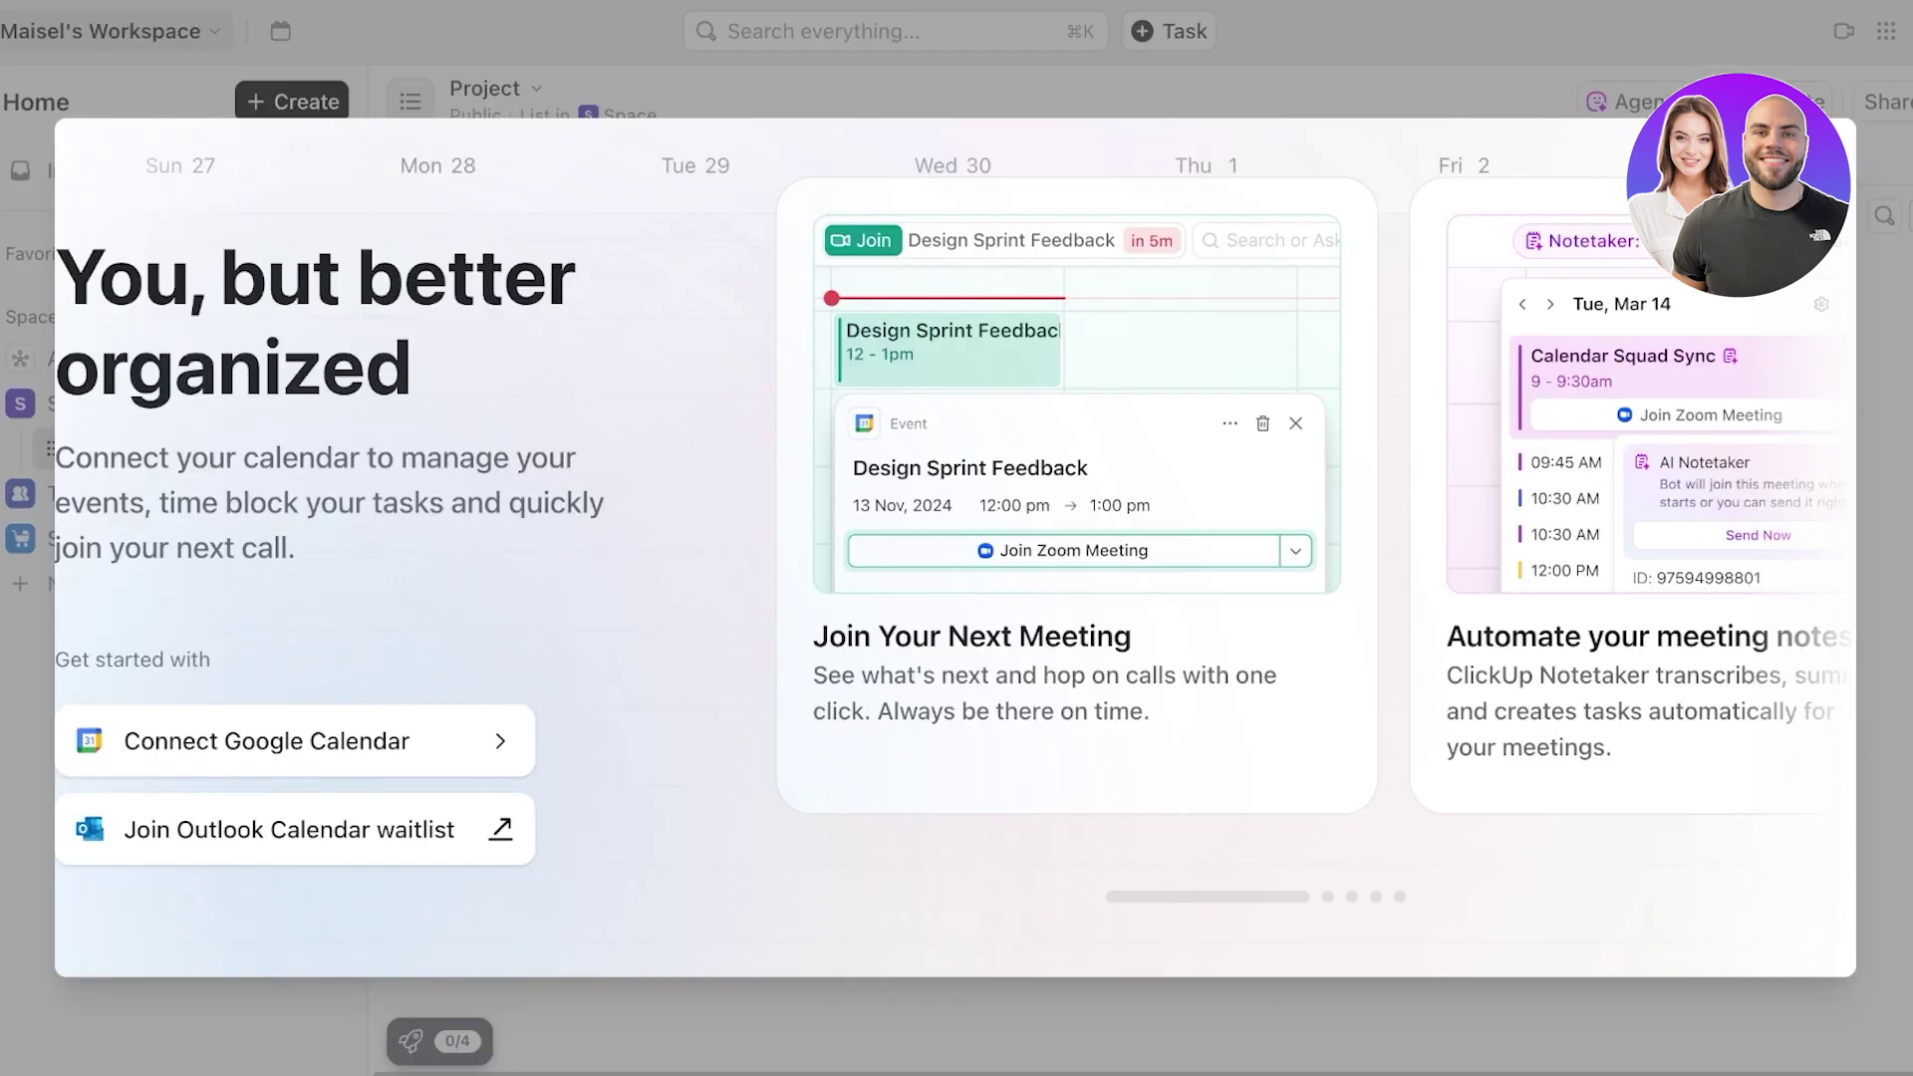
click(281, 31)
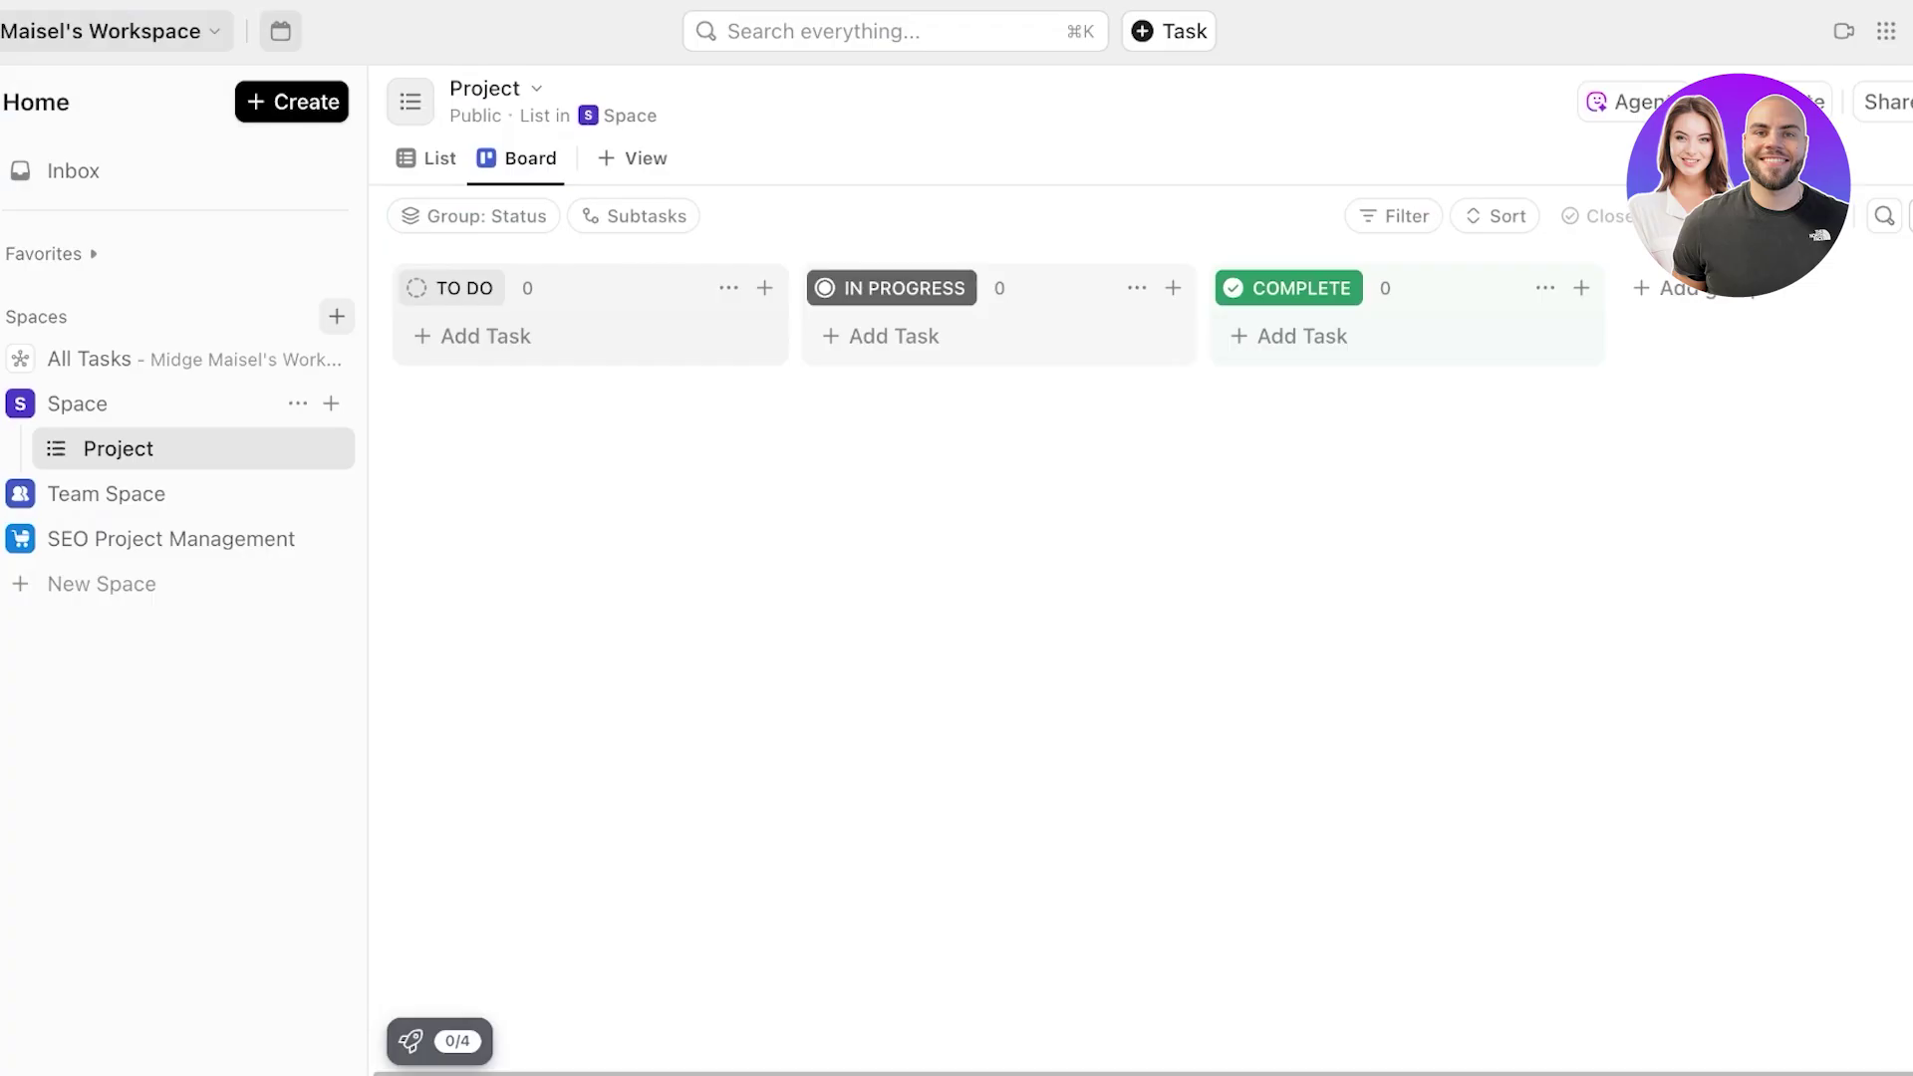
- Open the profile panel and browse its My Work, Assigned, Delegated and Calendar day views
click(1866, 31)
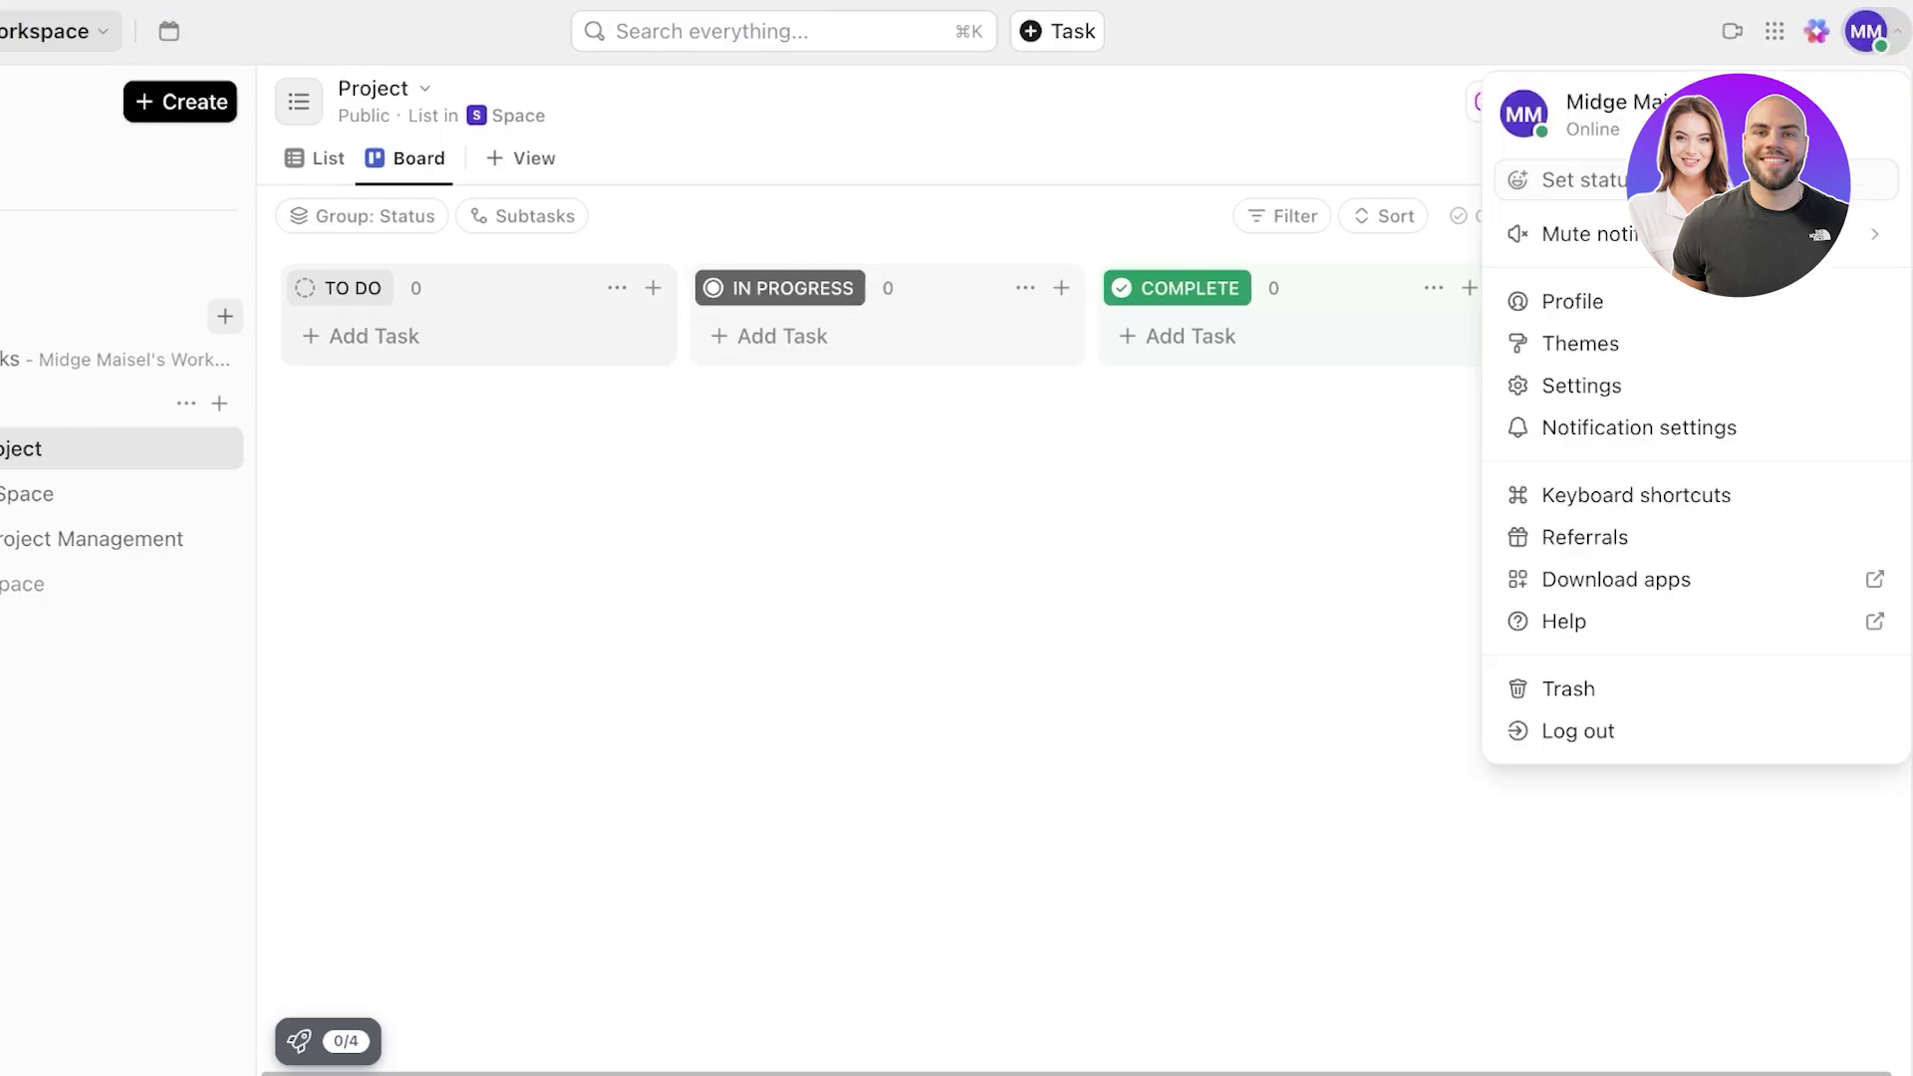
click(1572, 301)
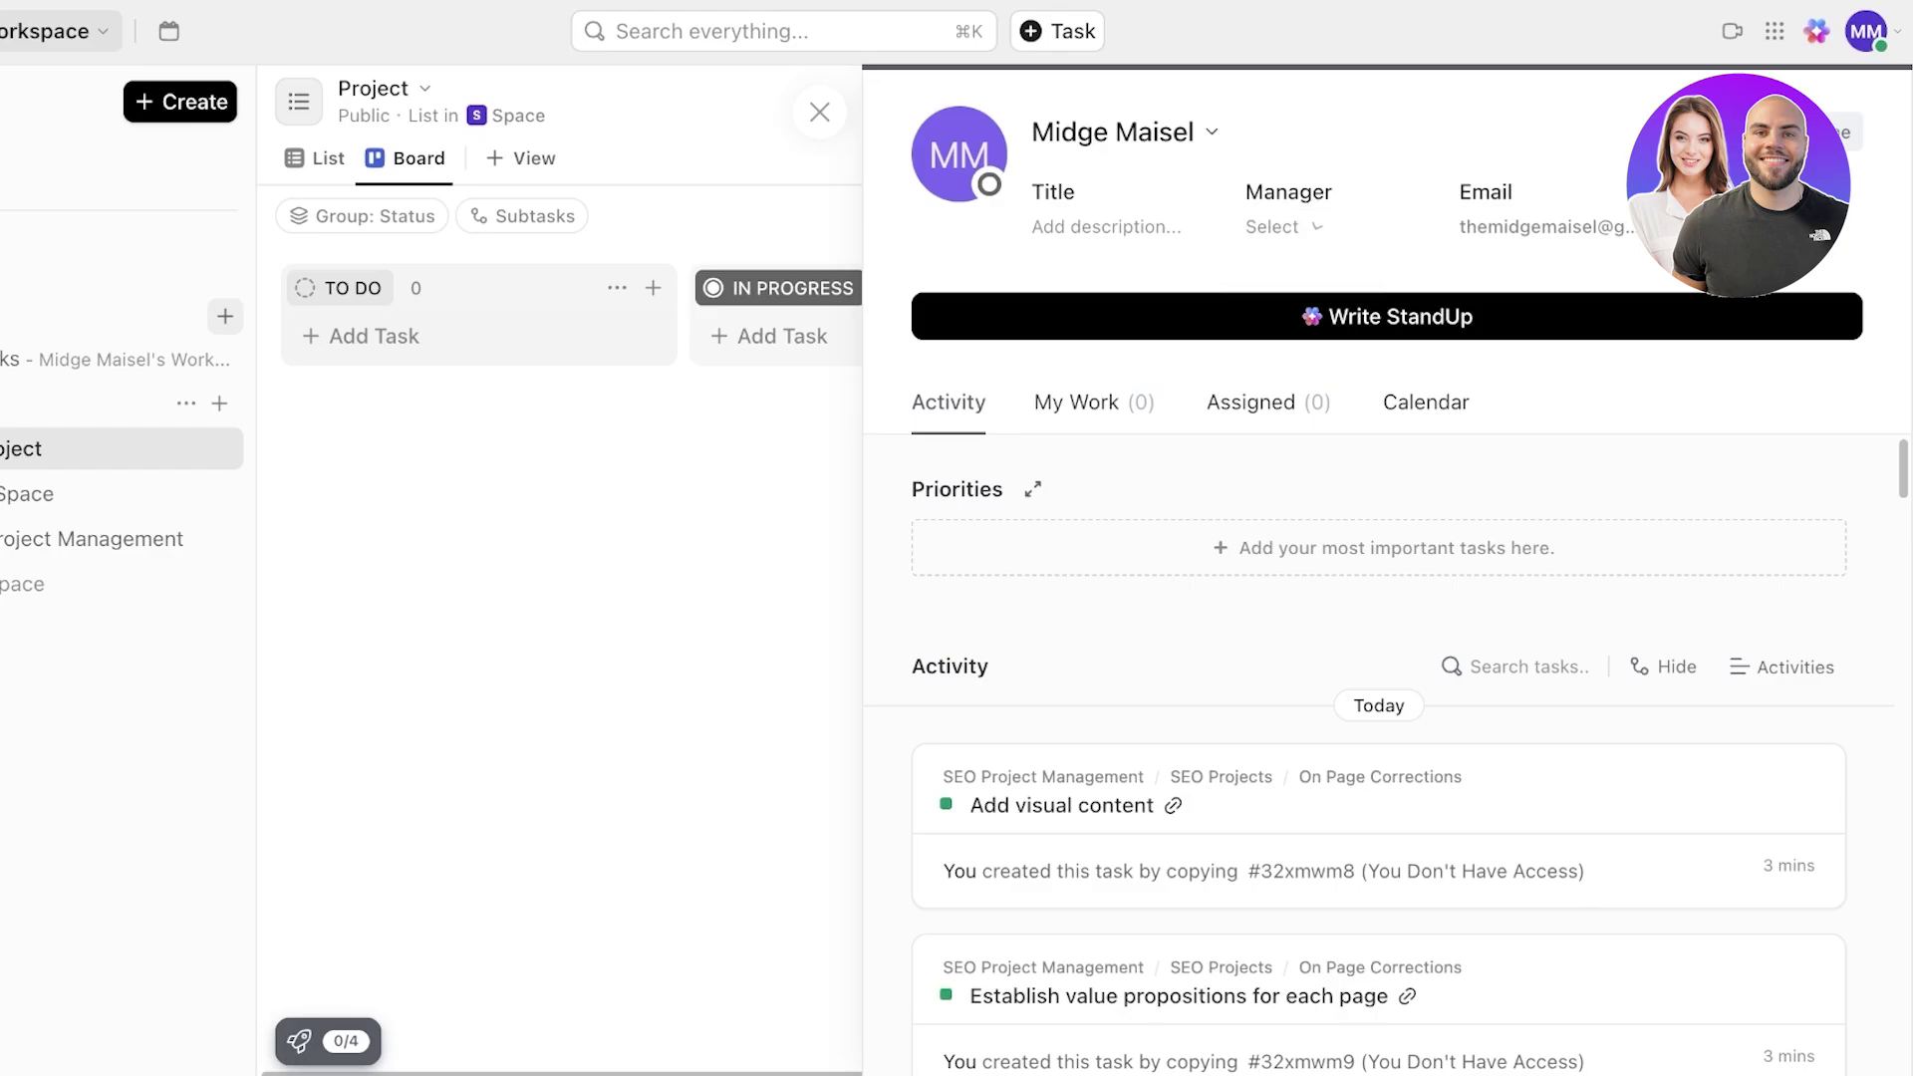
scroll(1379, 738, down, 3)
scroll(1379, 737, up, 3)
click(1093, 403)
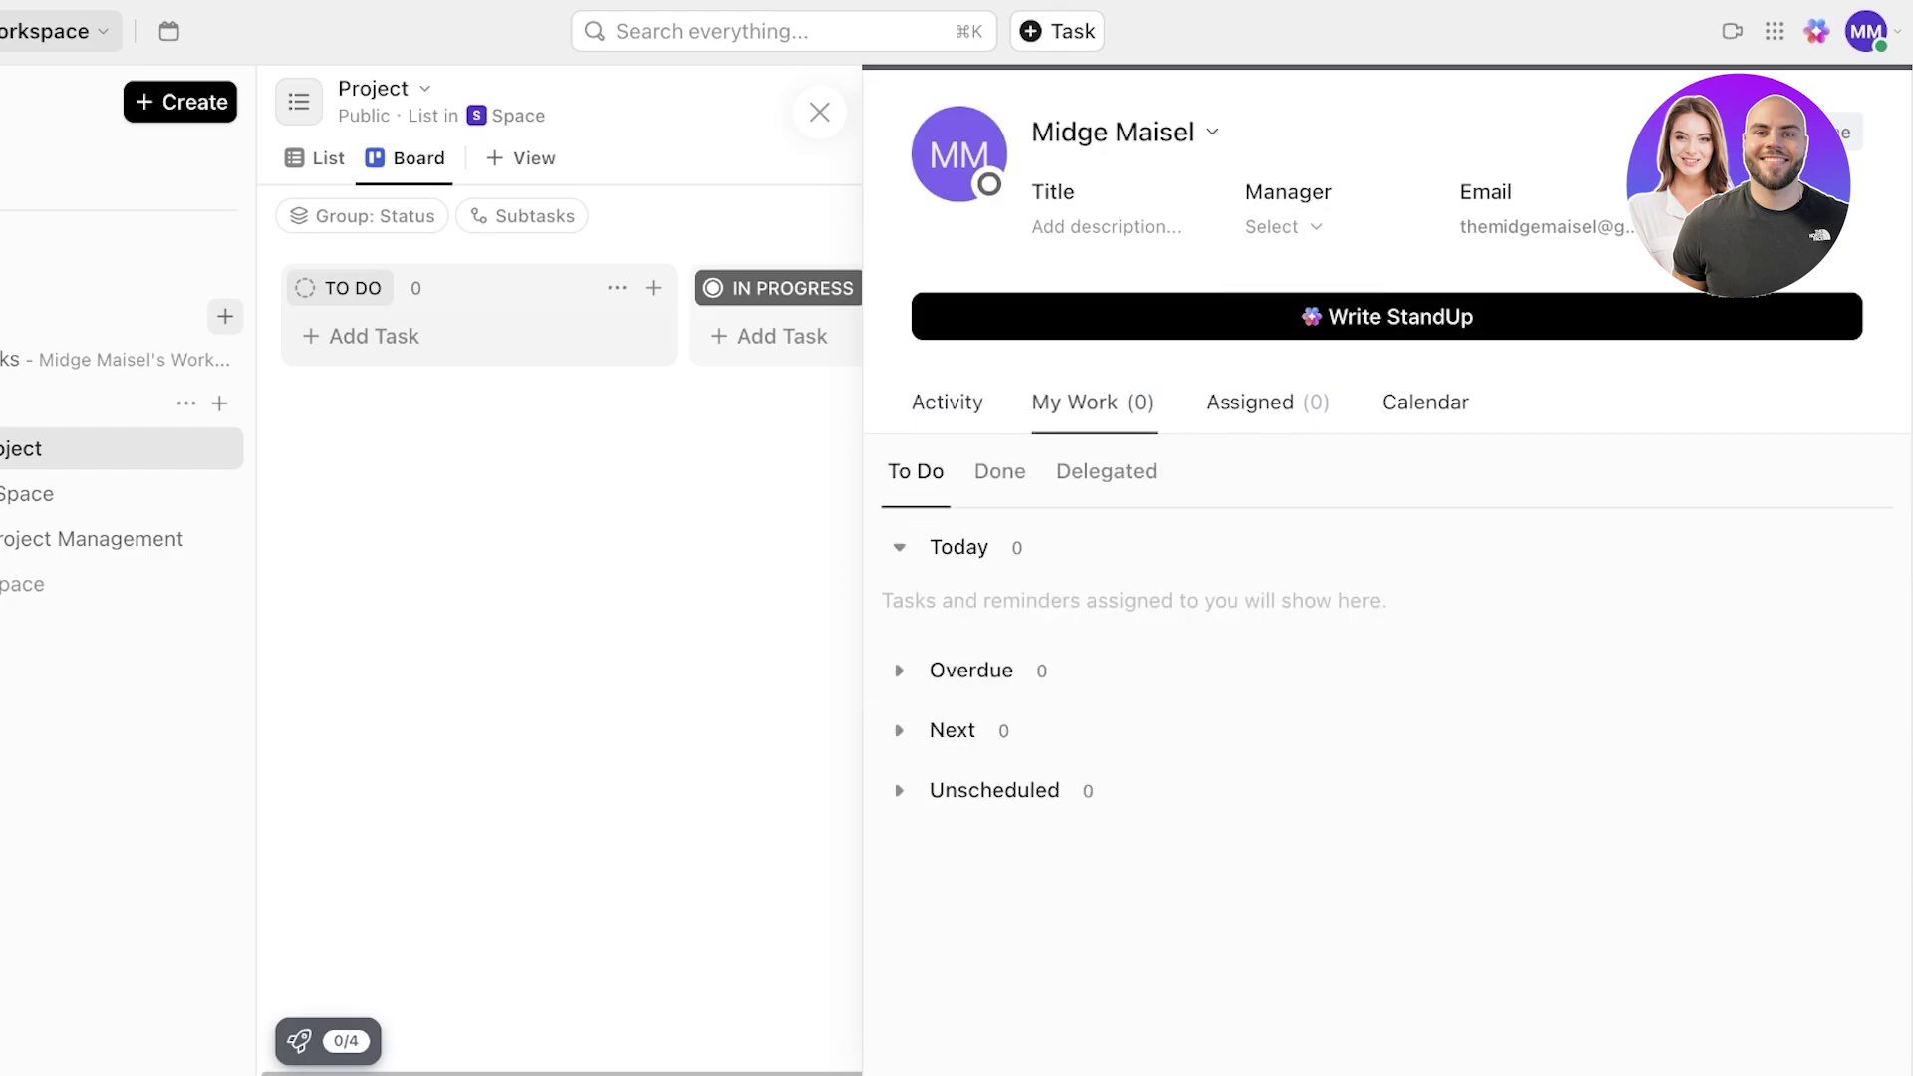
click(1267, 403)
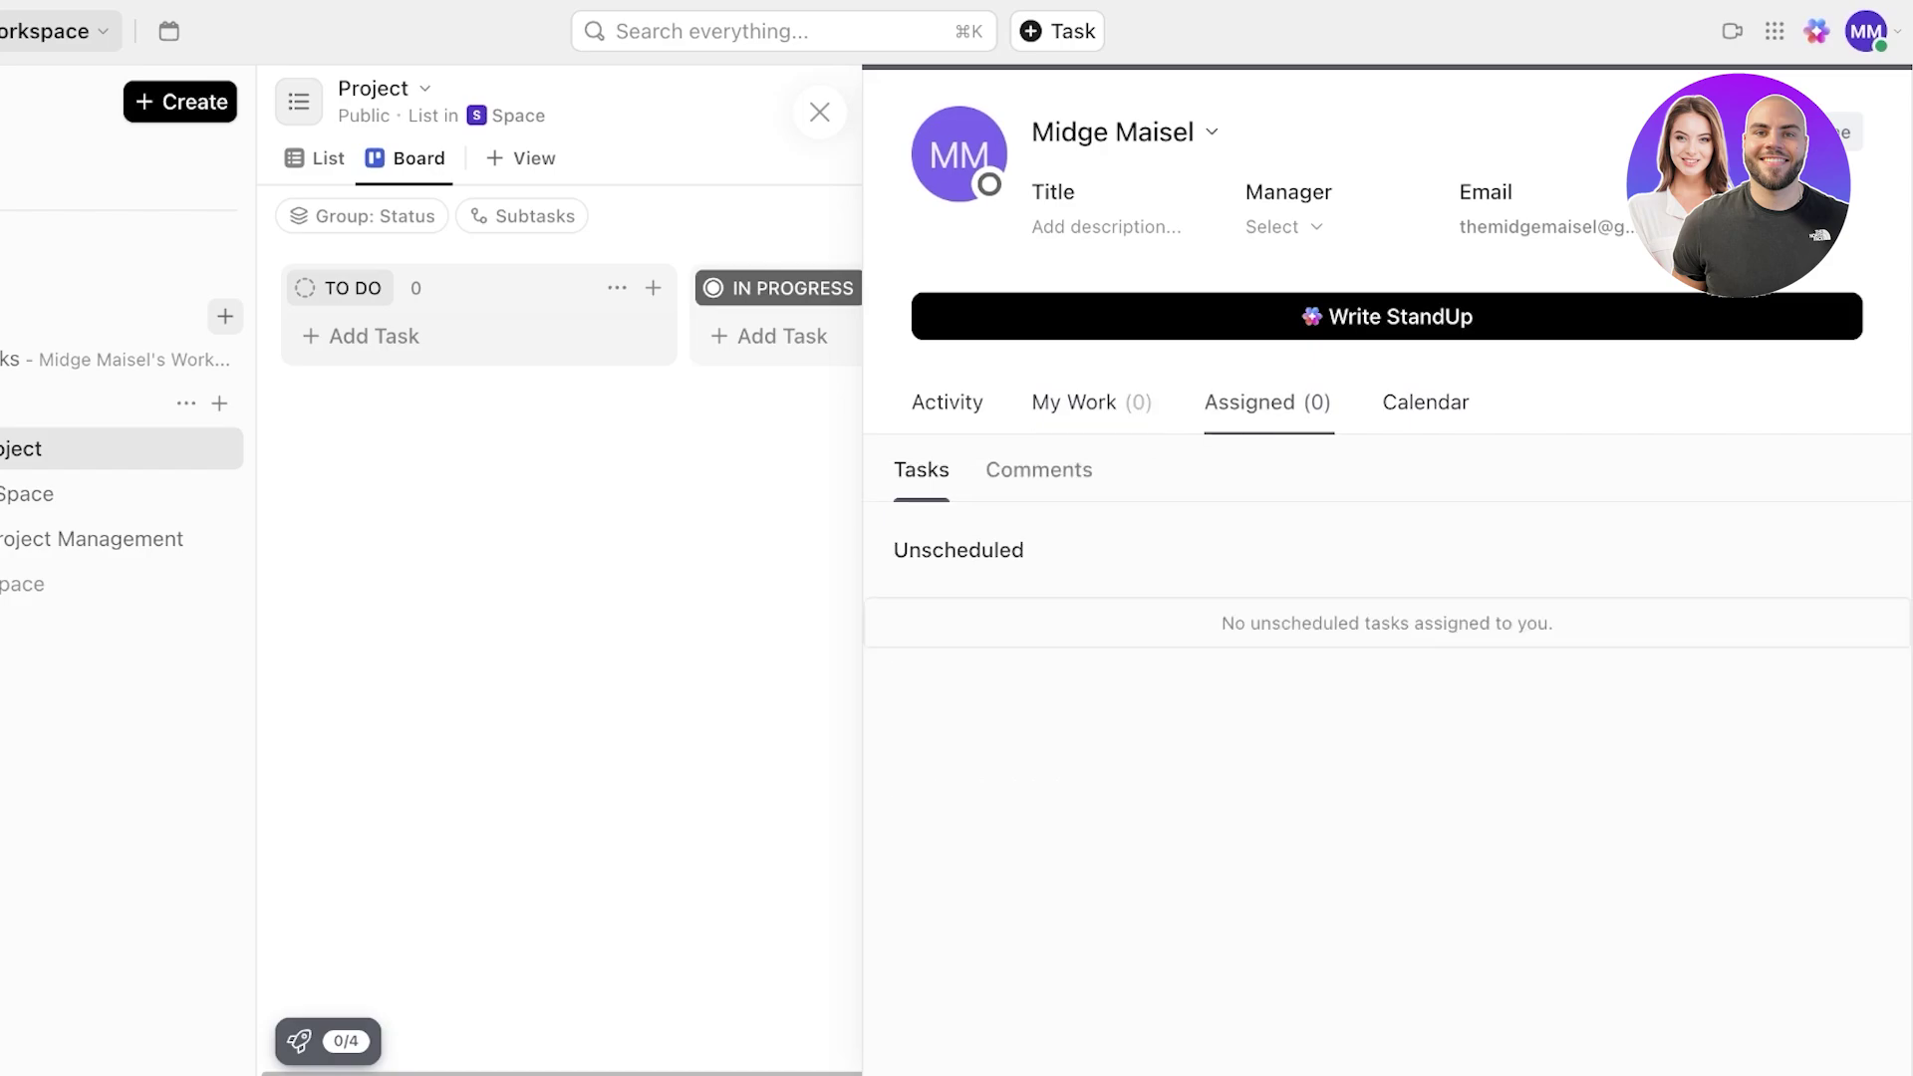
click(1425, 403)
click(1093, 403)
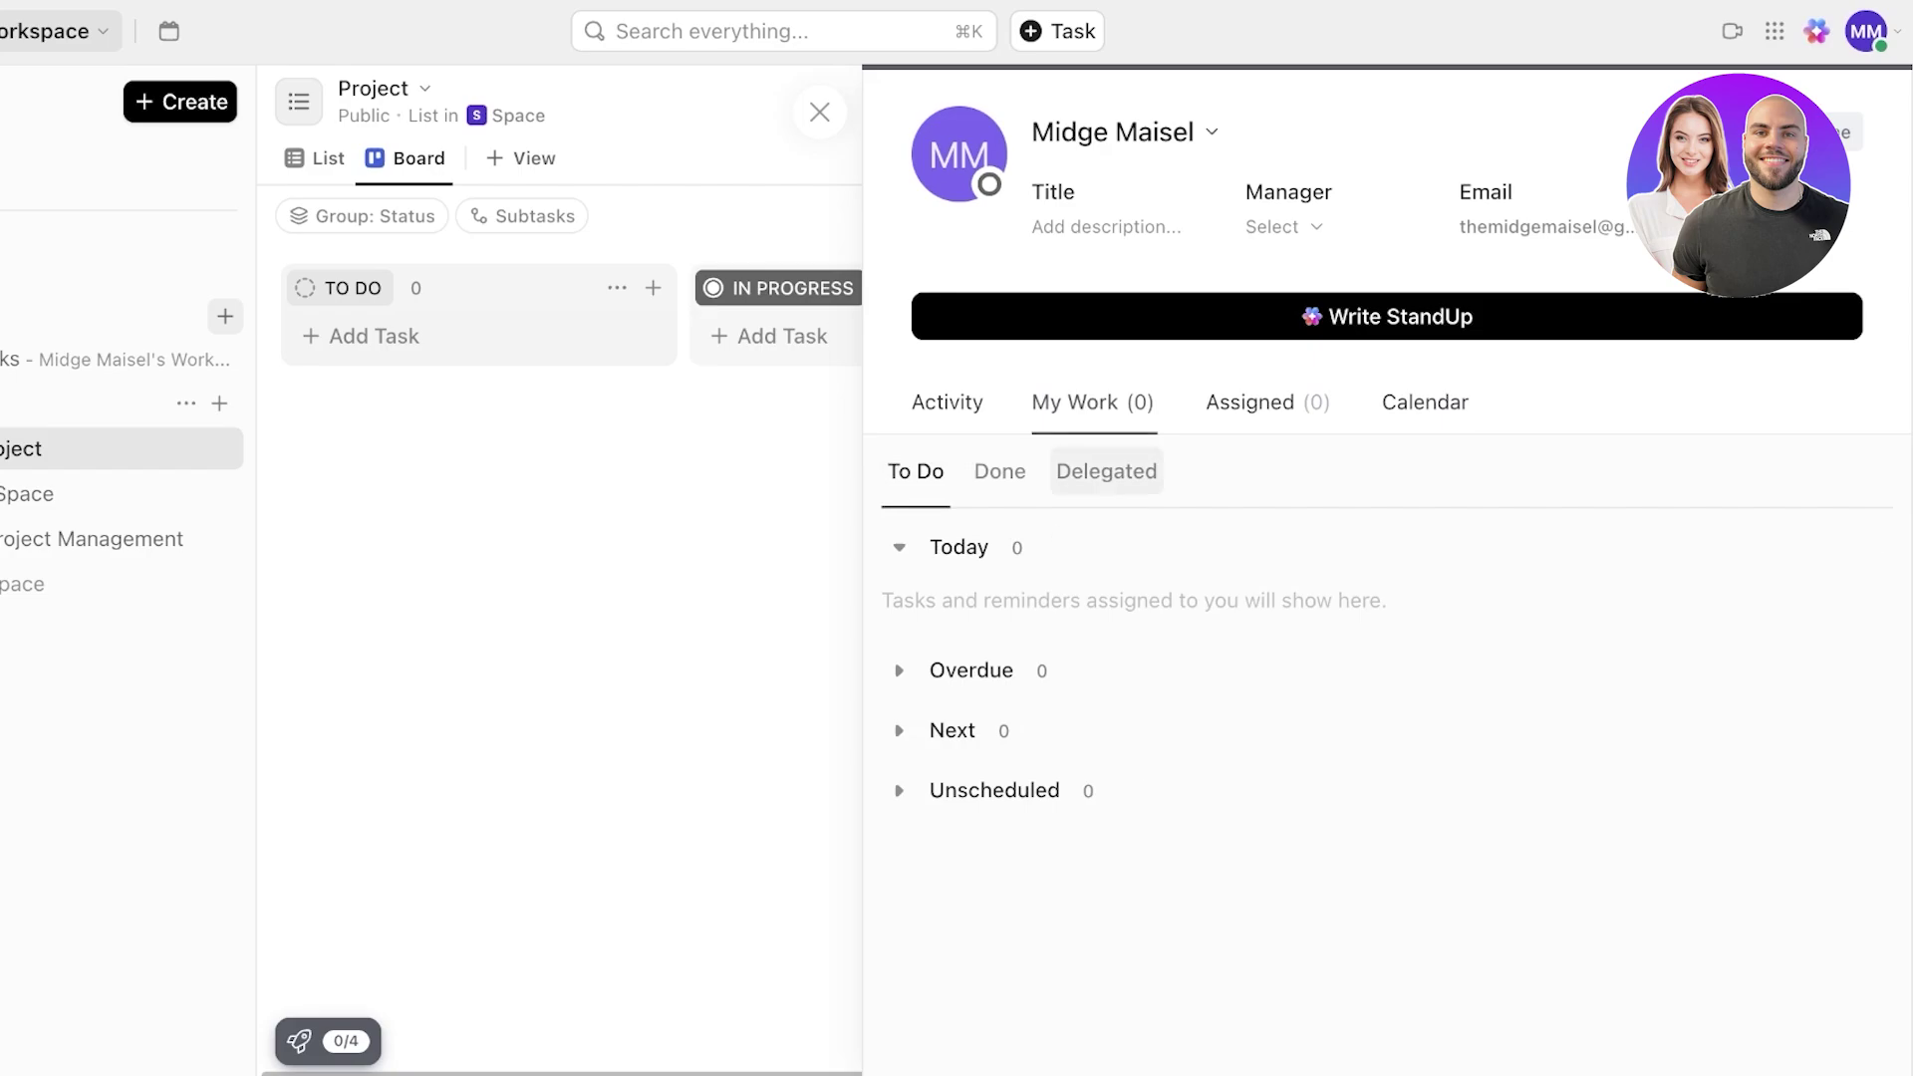
click(1106, 471)
click(1425, 402)
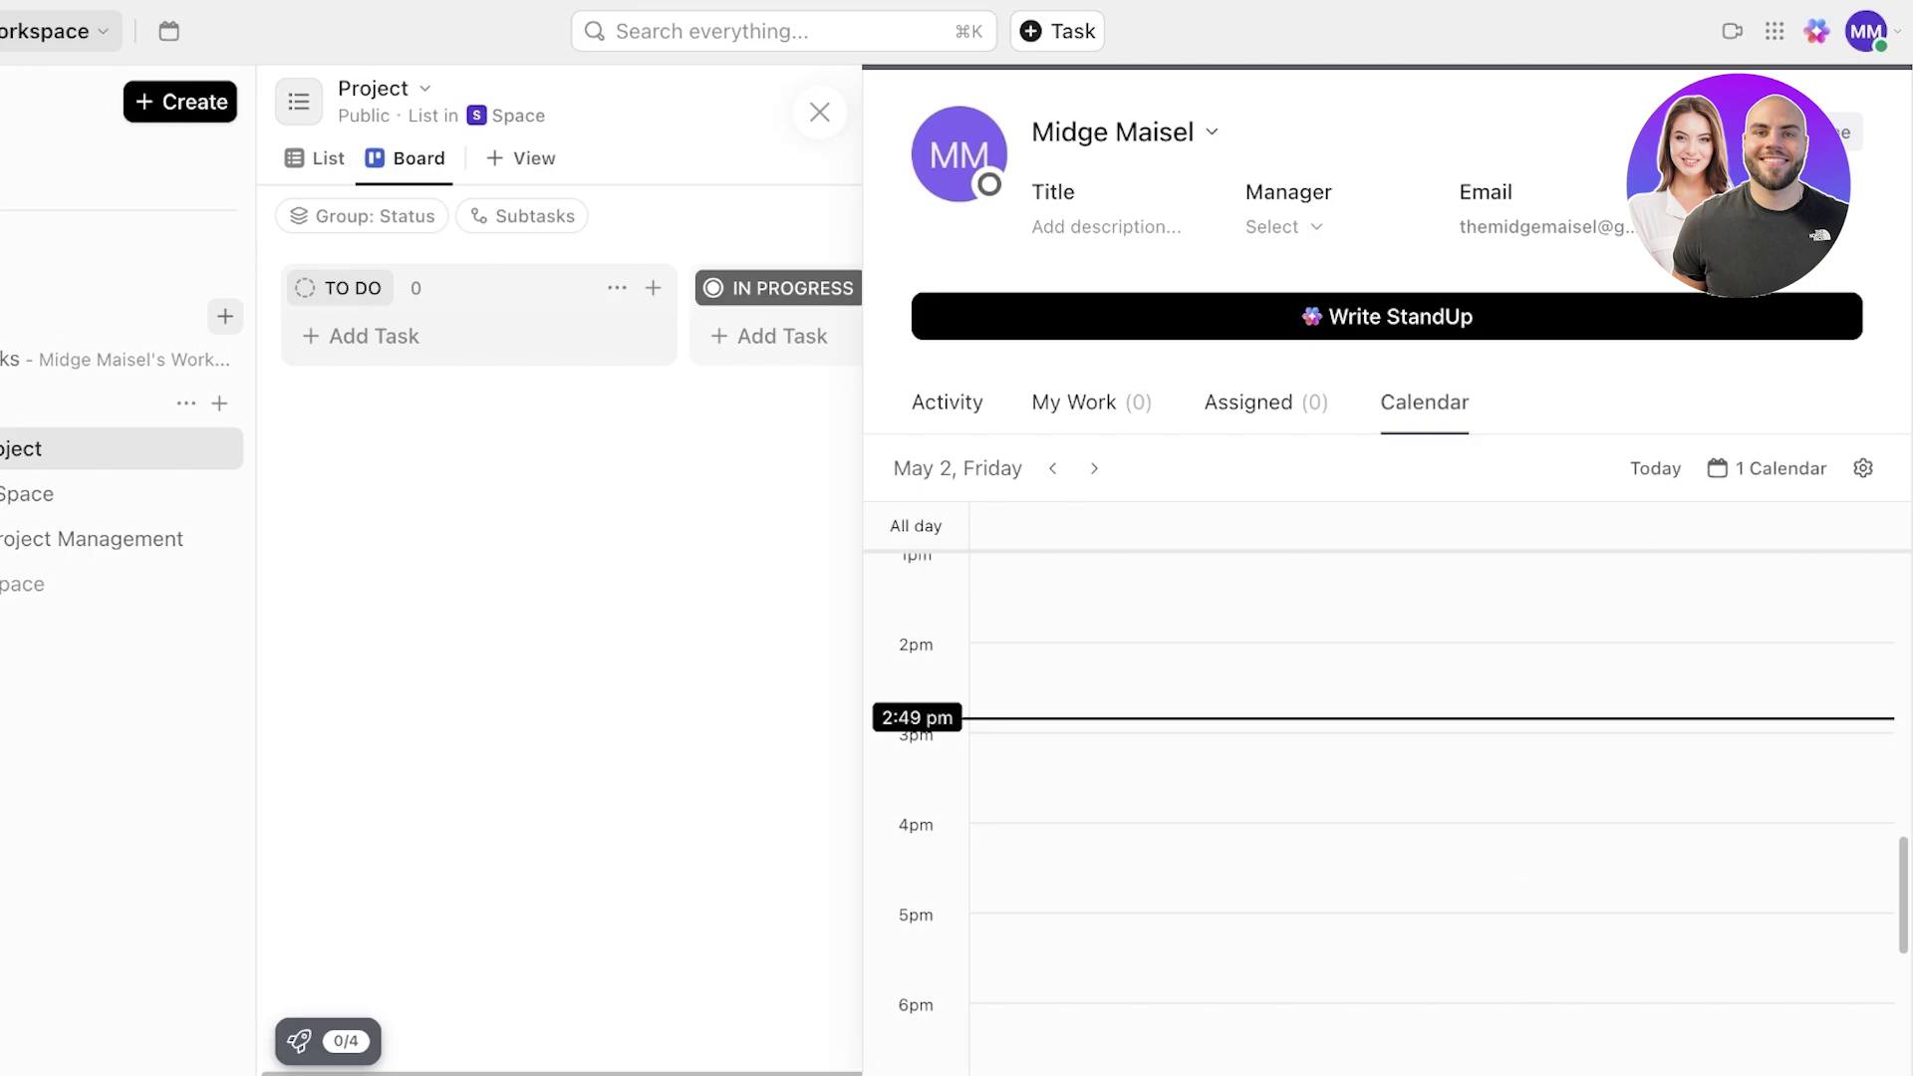
right_click(0, 299)
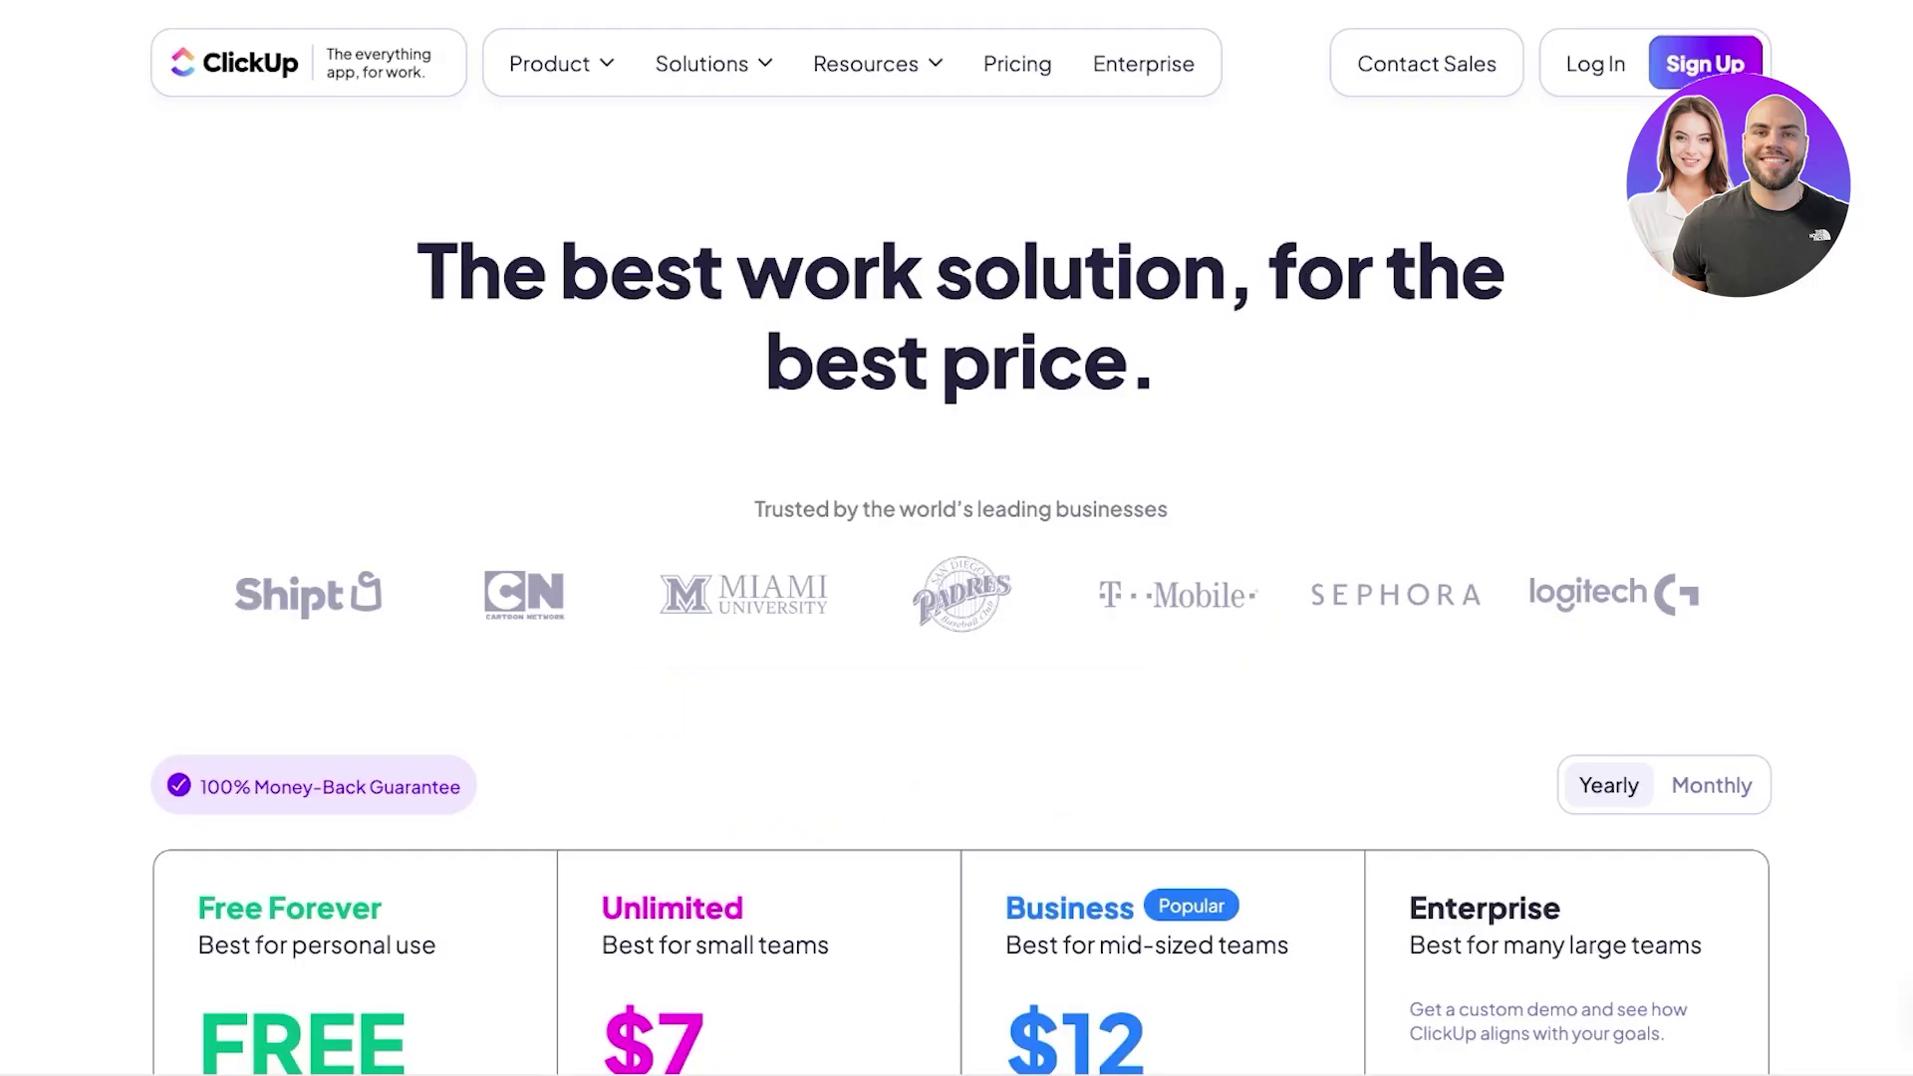
scroll(957, 598, down, 7)
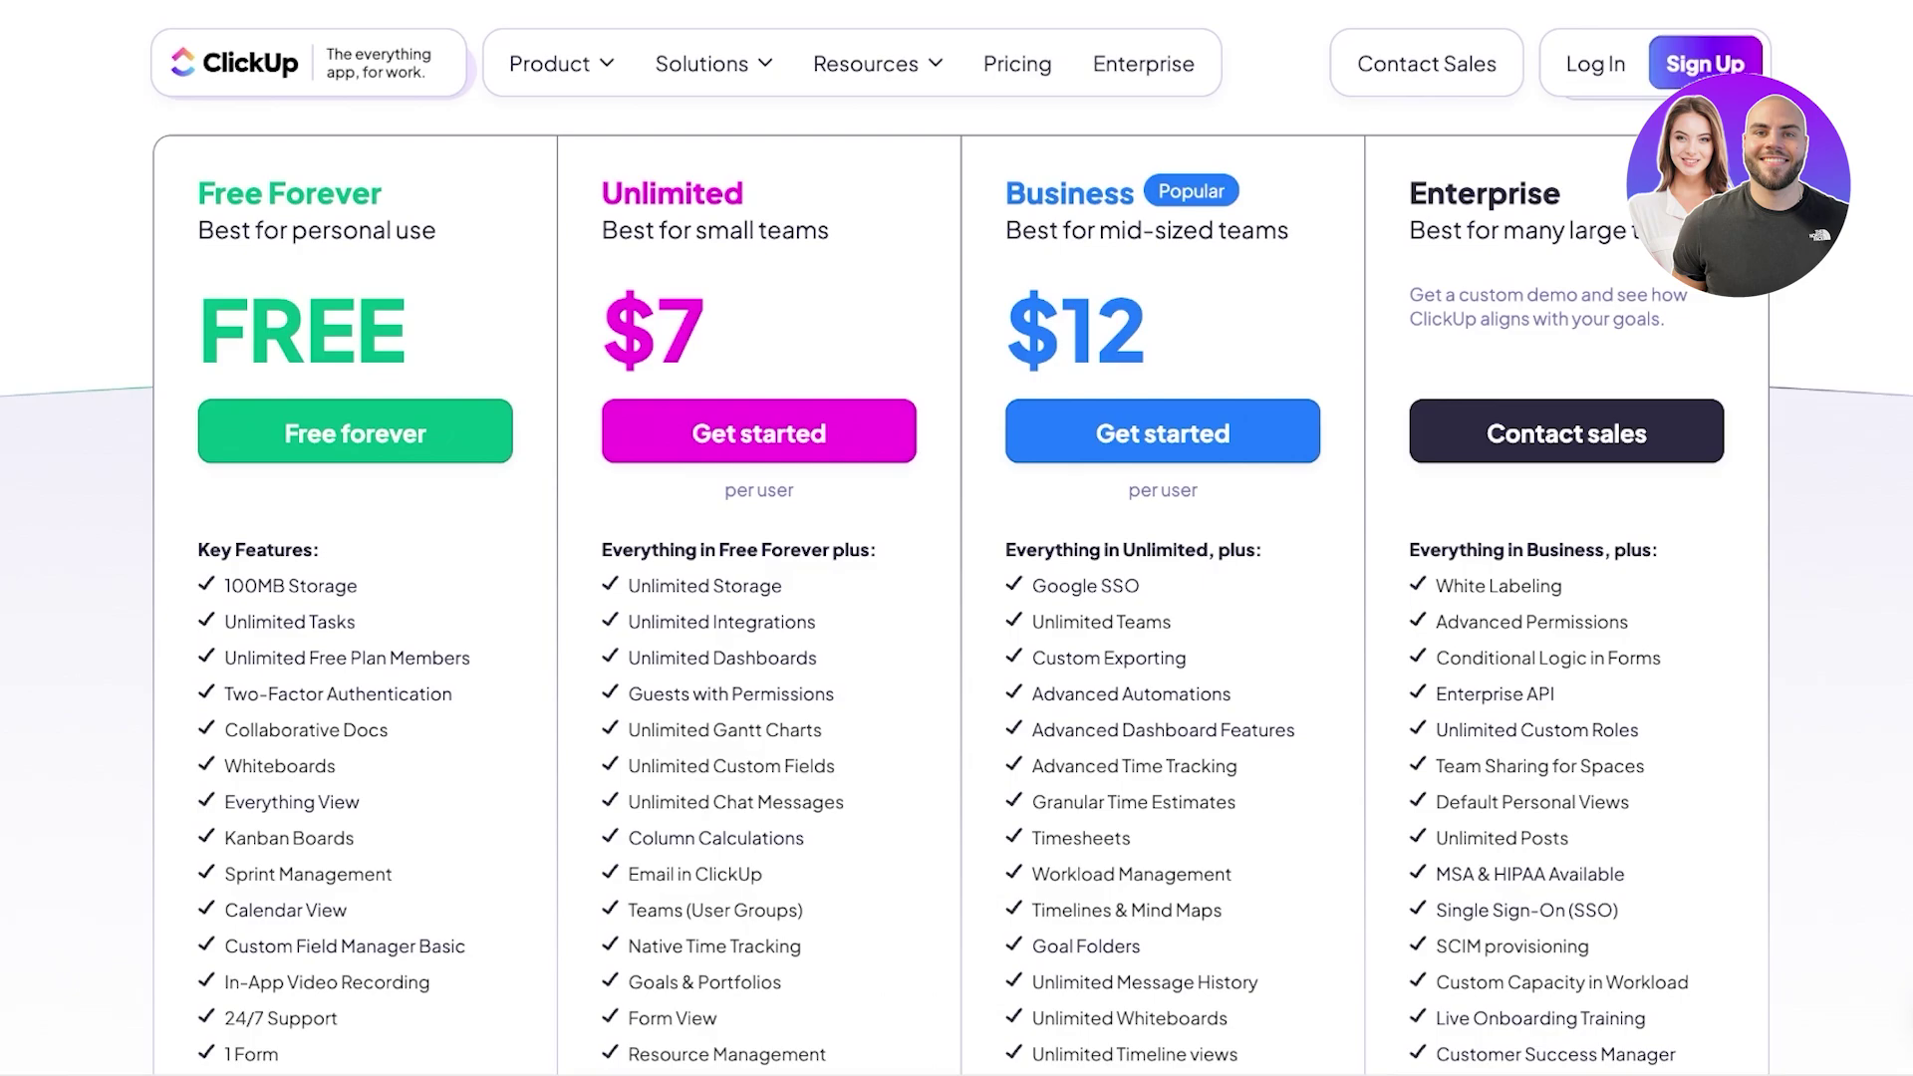
scroll(957, 538, down, 1)
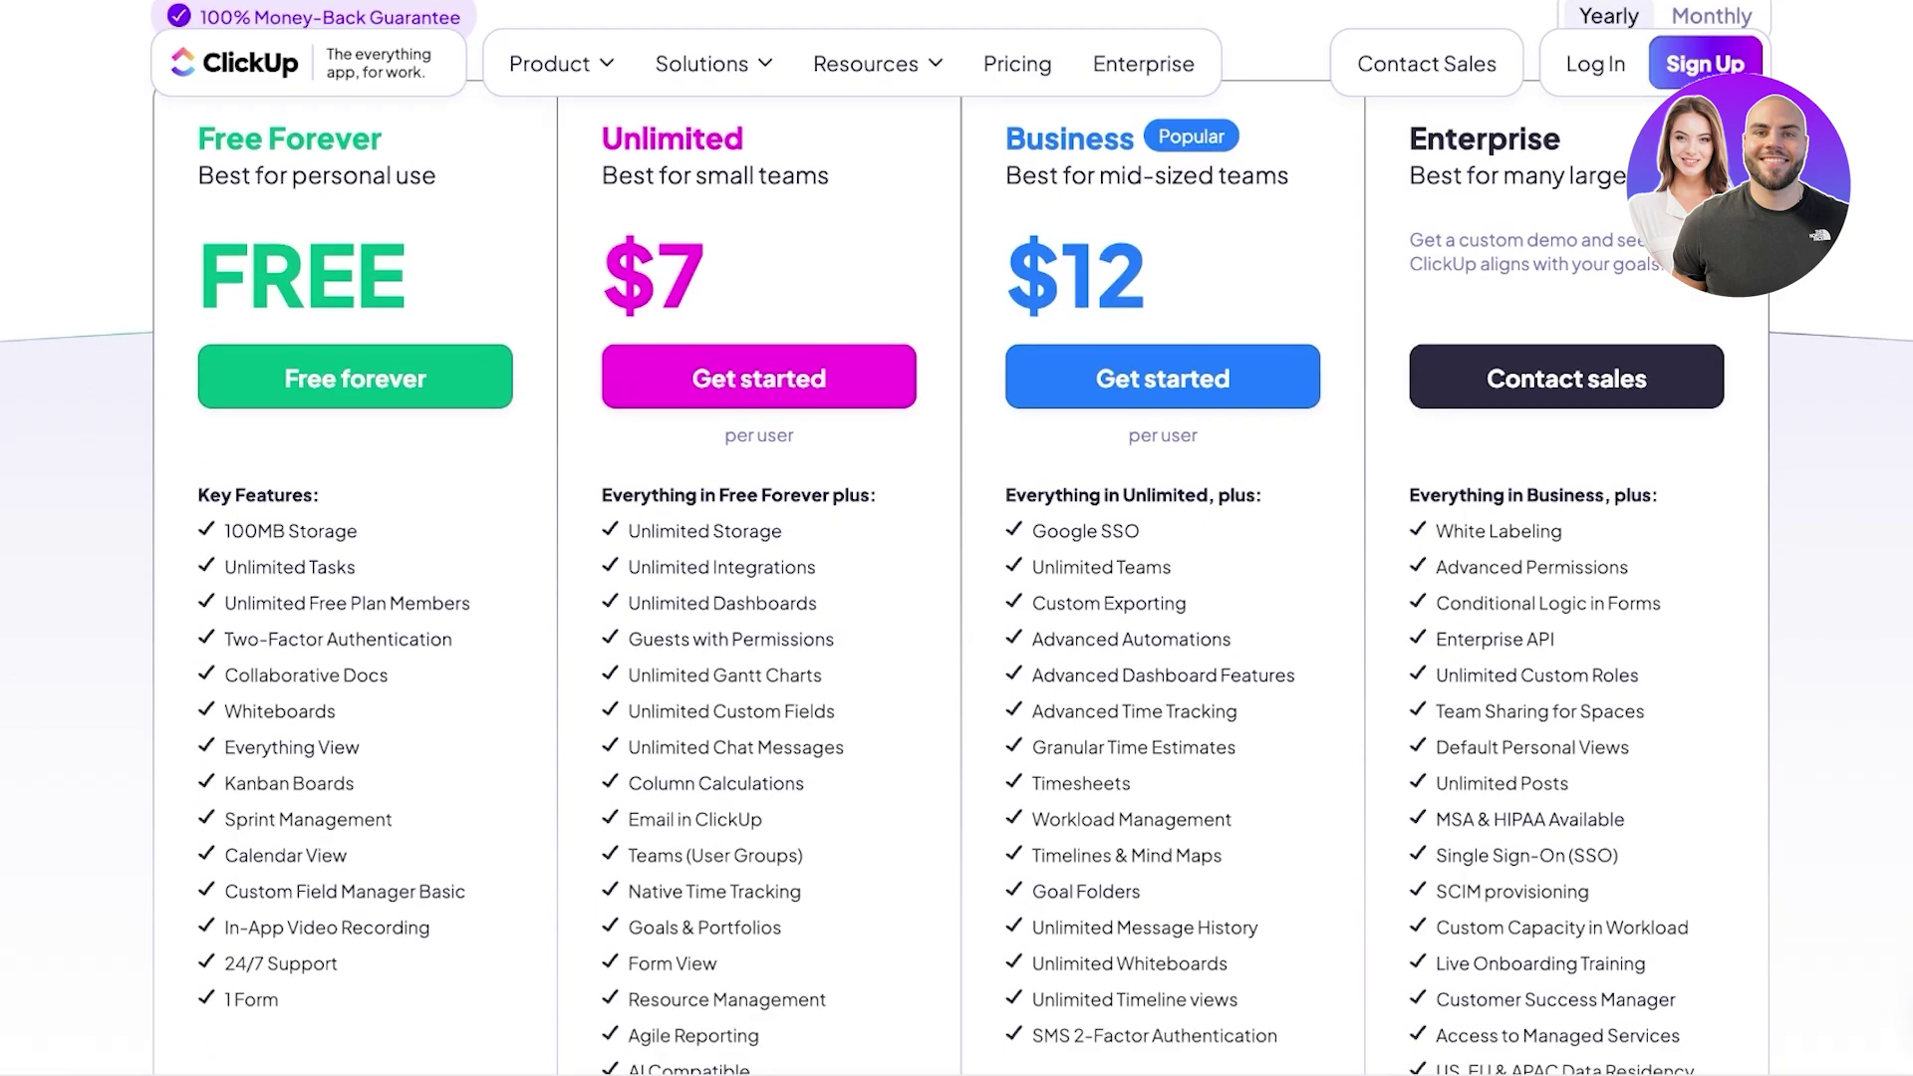
scroll(957, 539, down, 1)
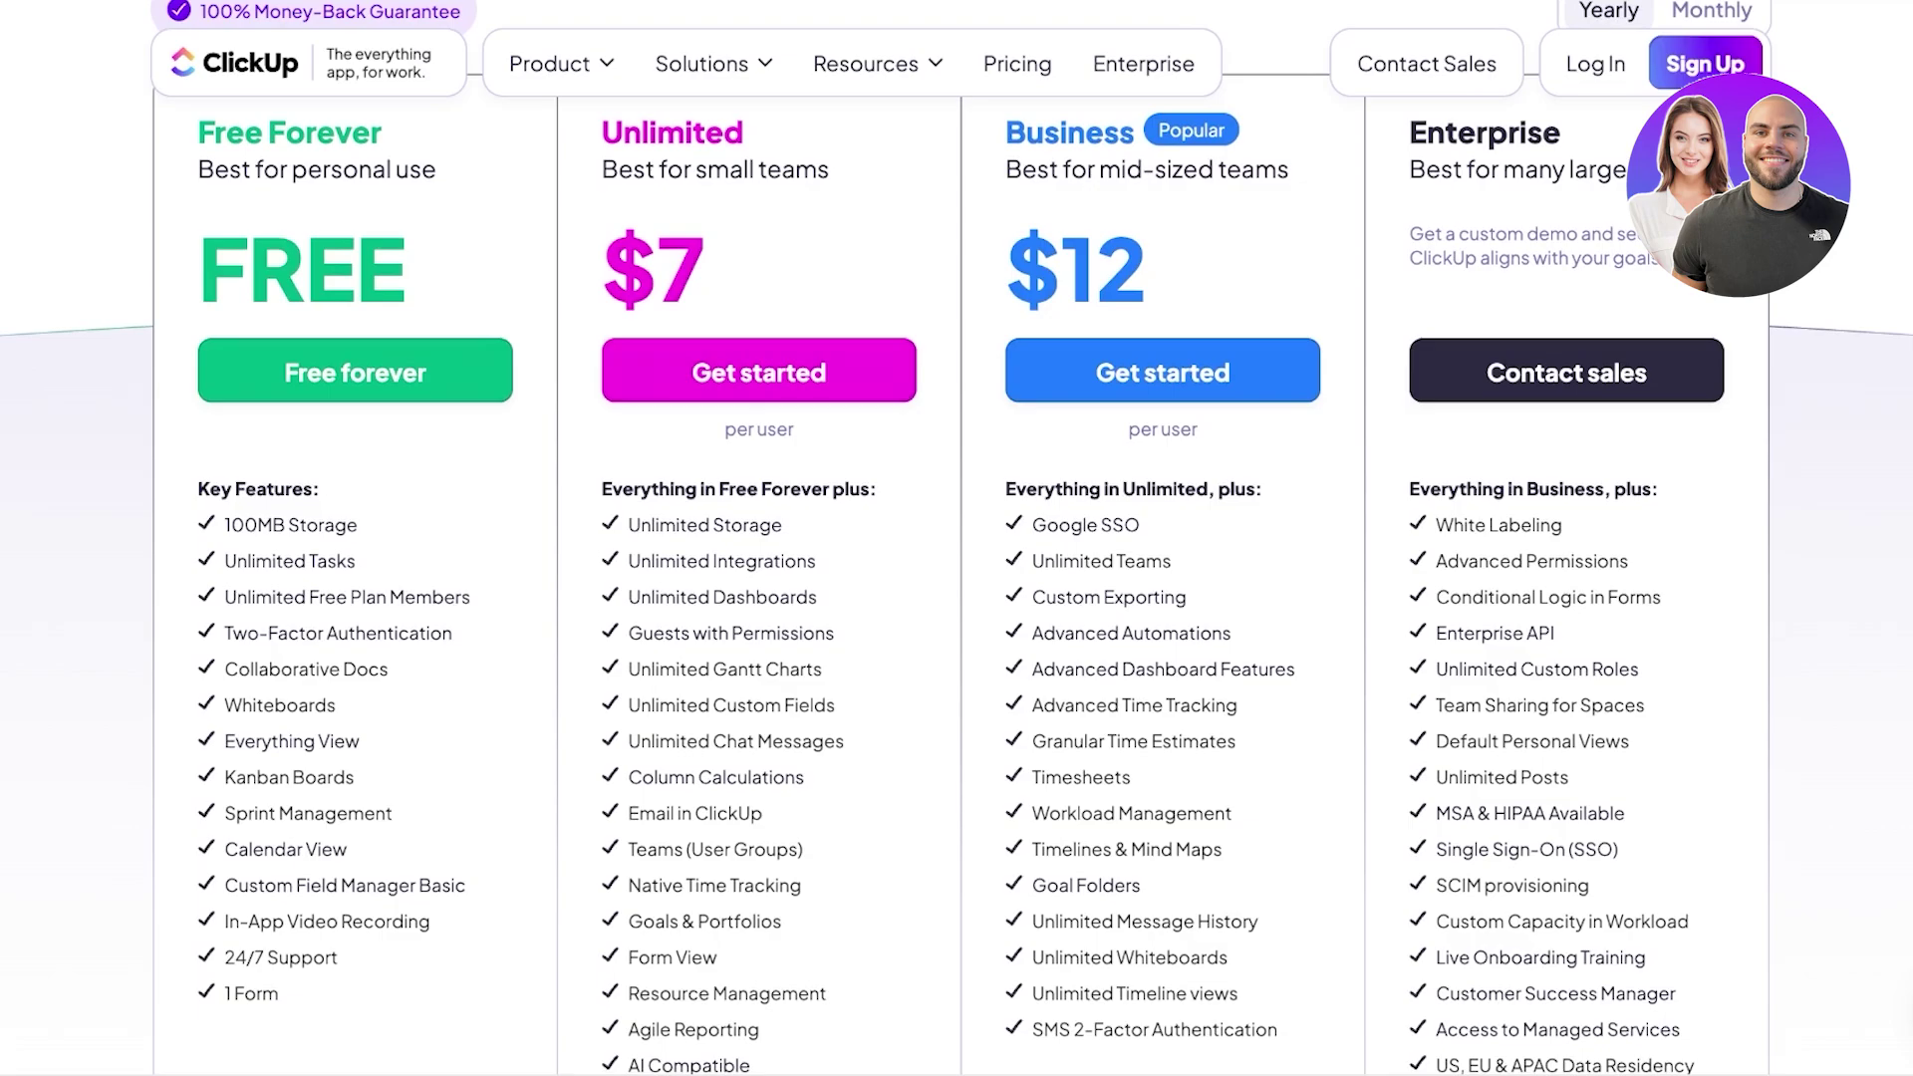
scroll(957, 538, up, 3)
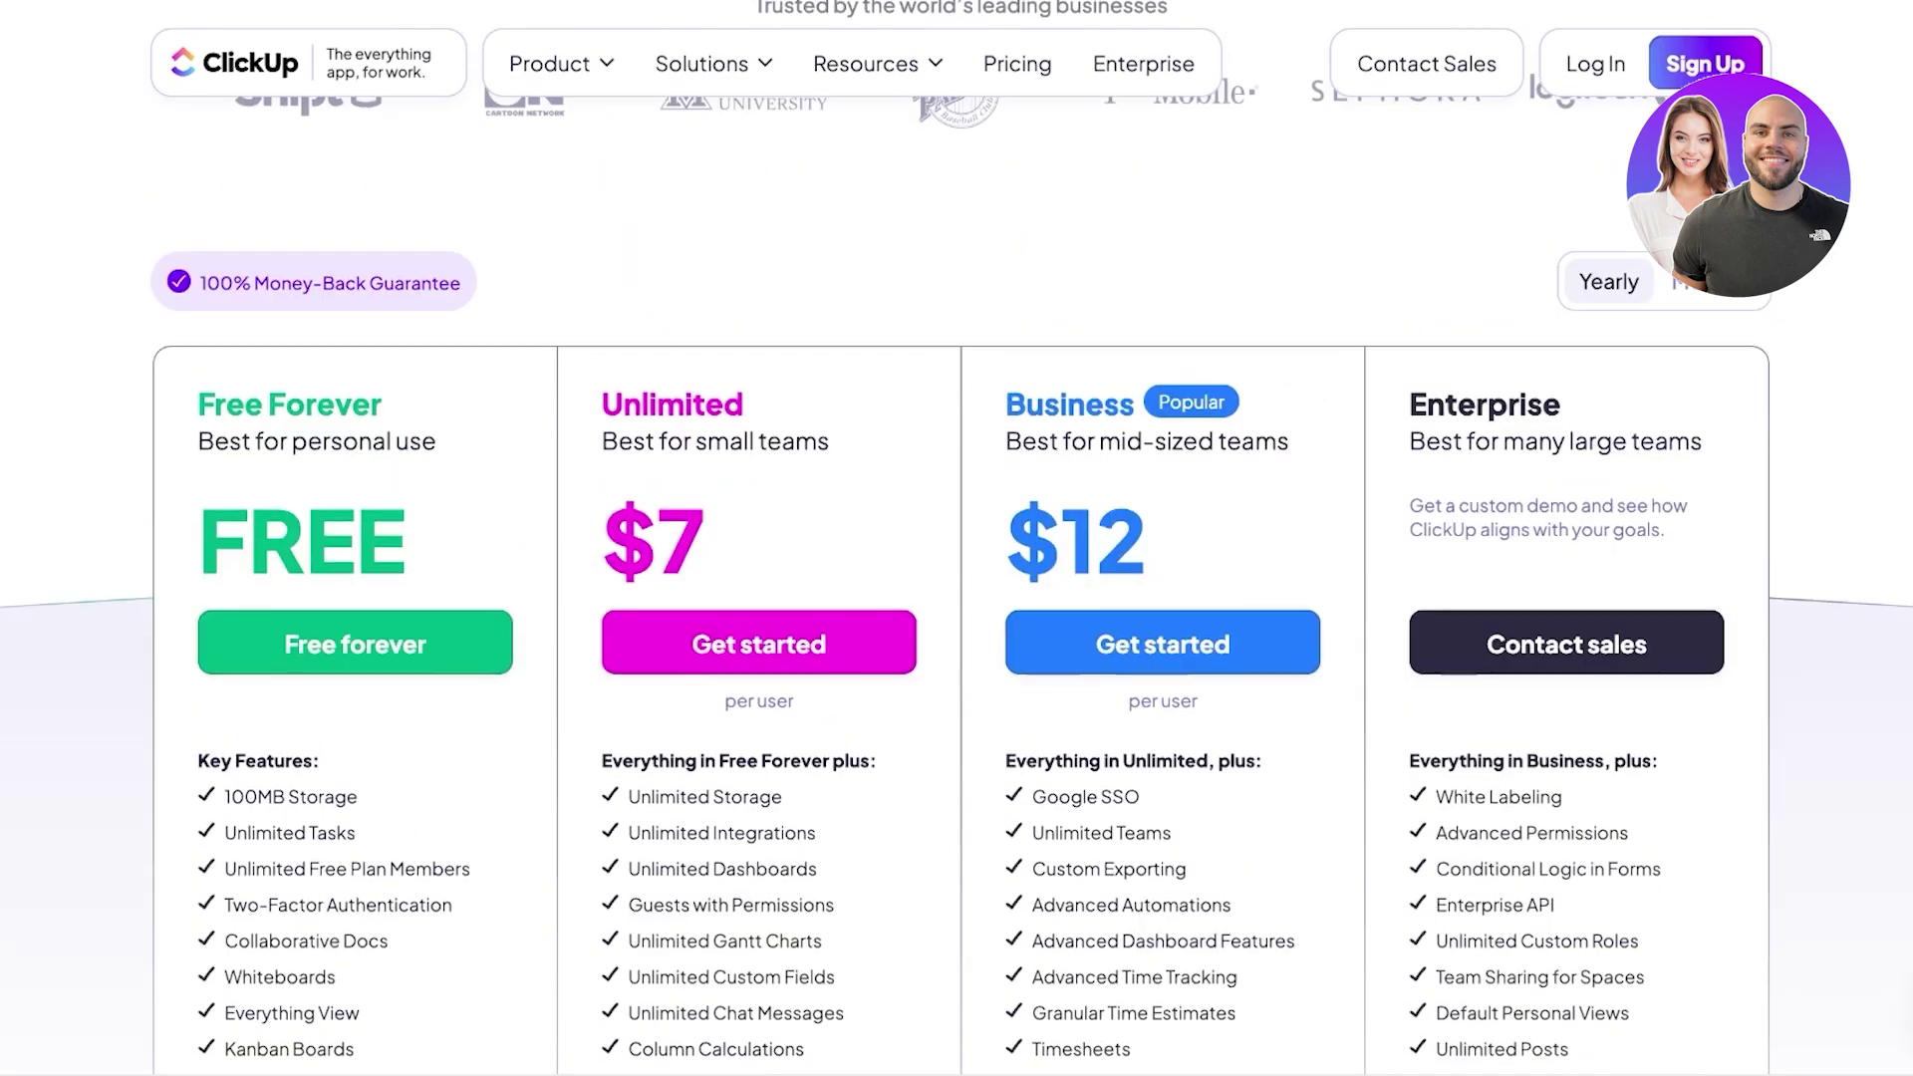
scroll(957, 538, down, 2)
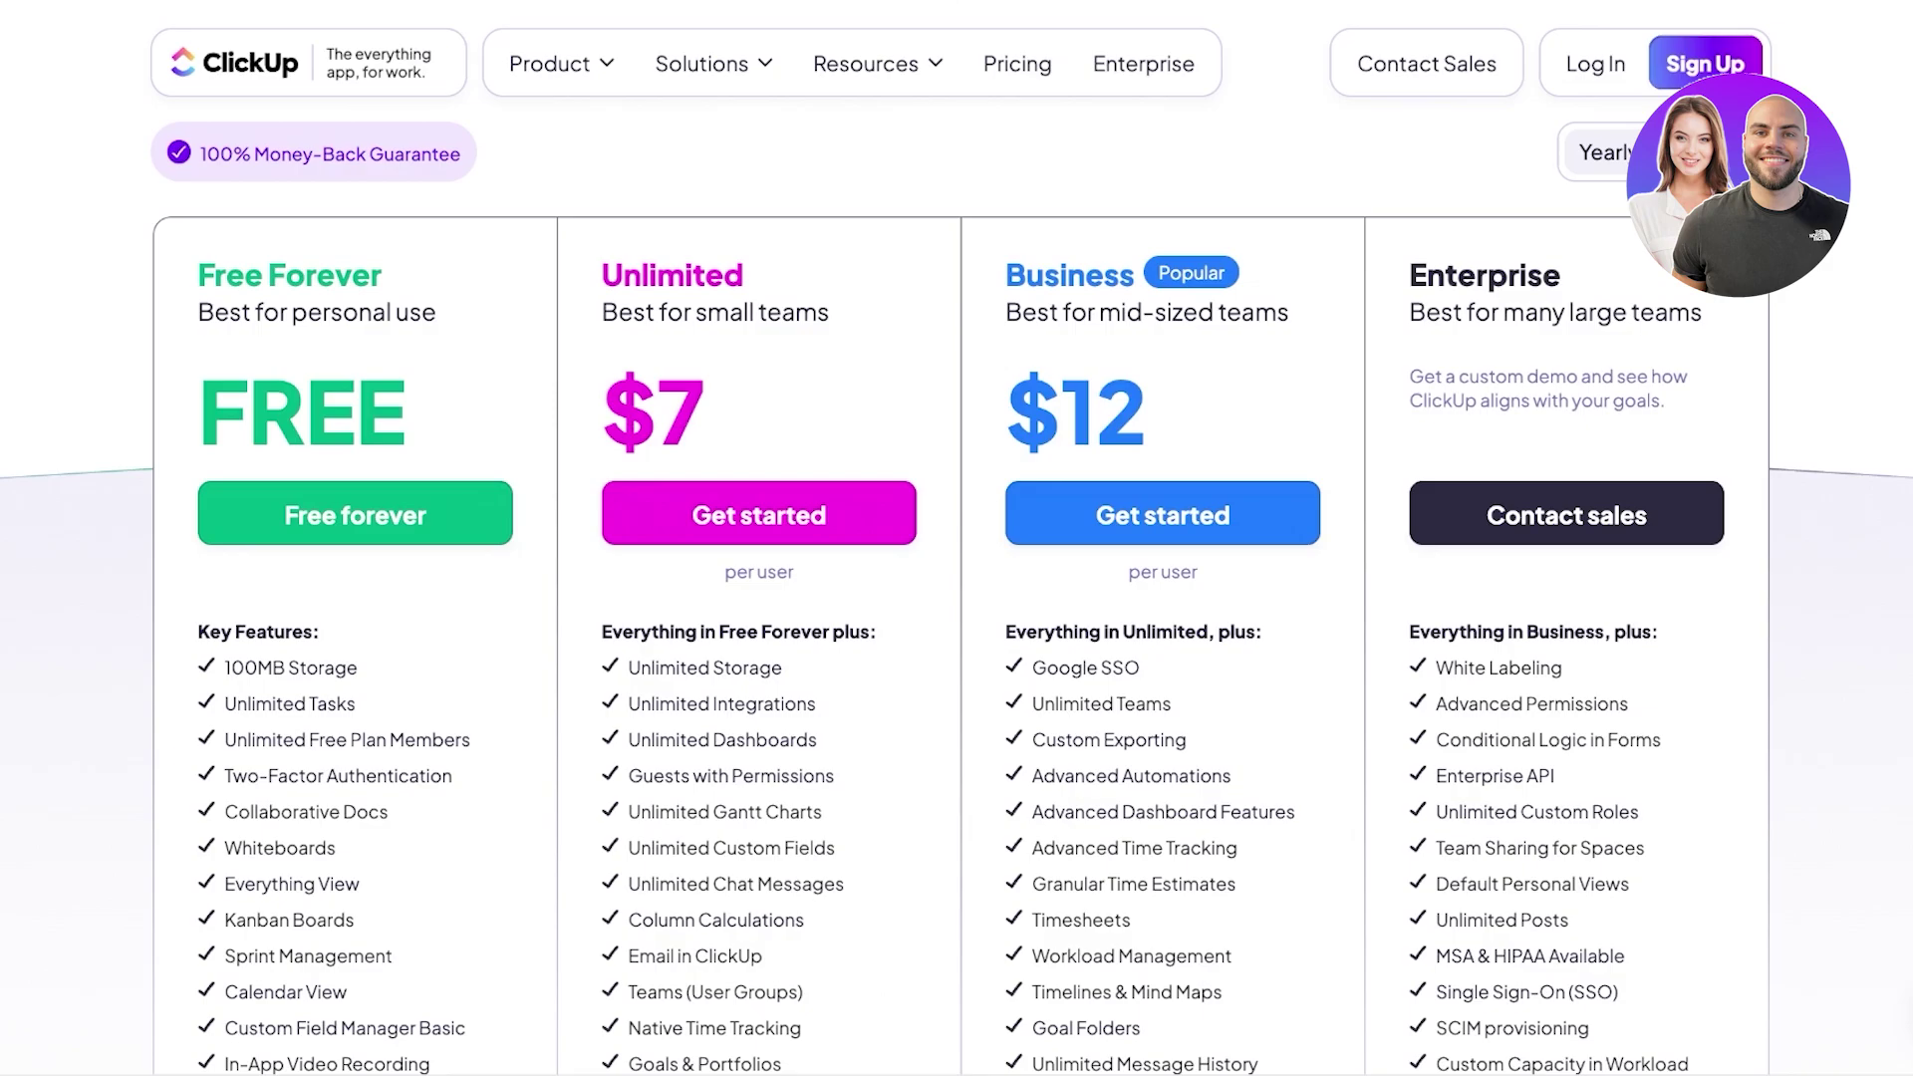
scroll(957, 592, down, 1)
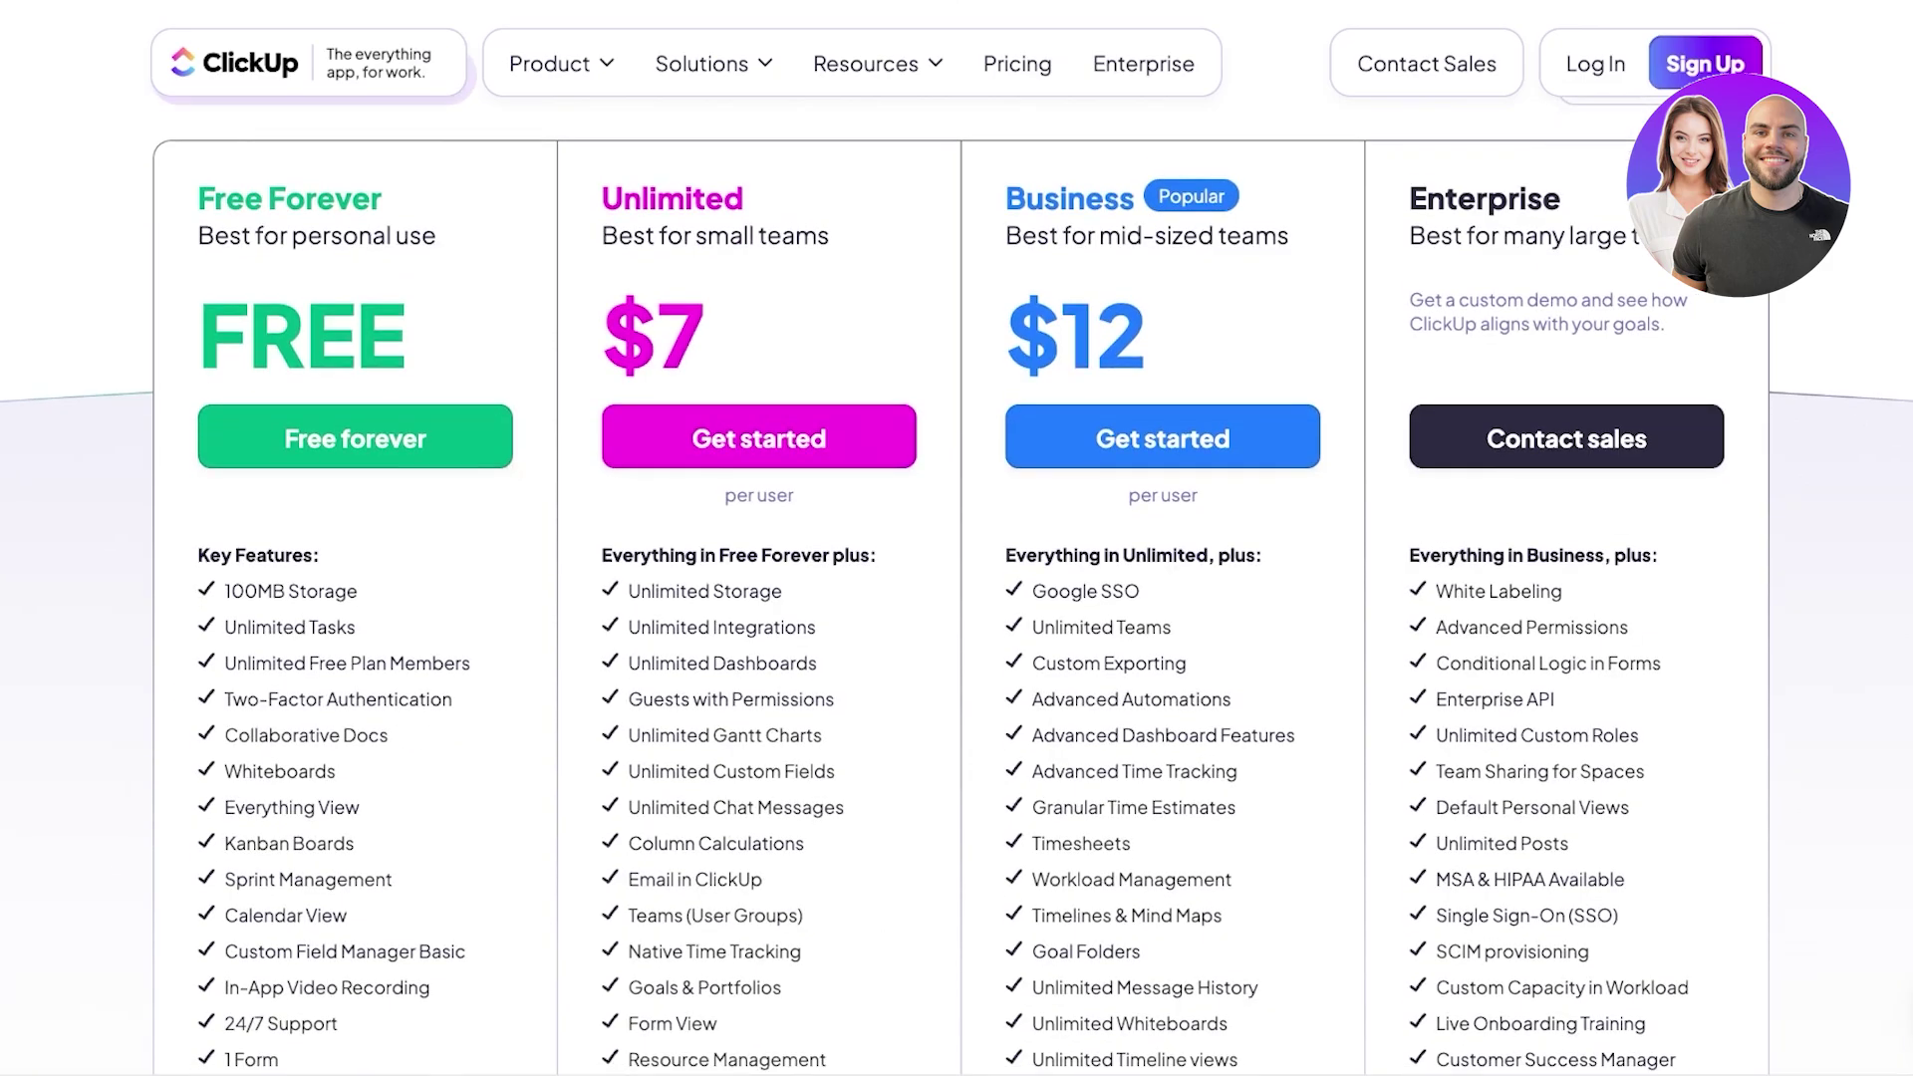
scroll(957, 592, down, 3)
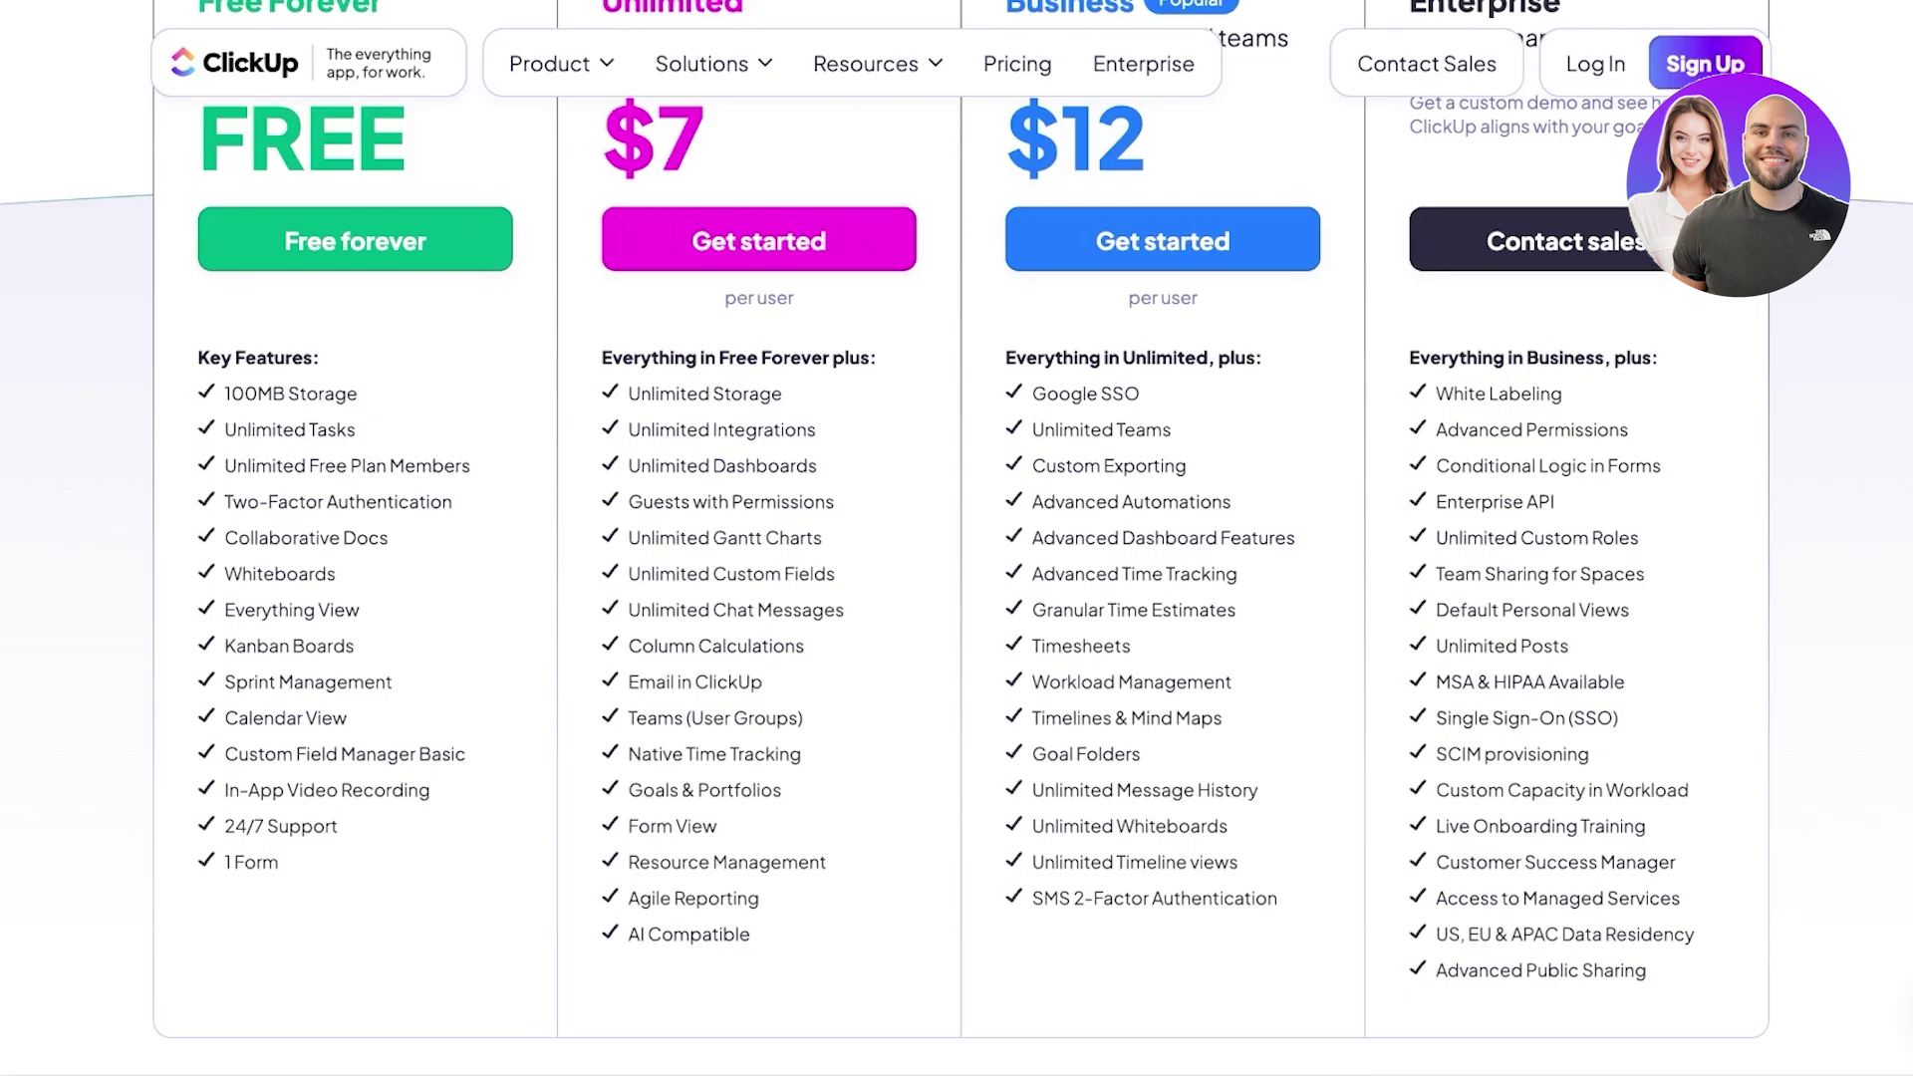
scroll(957, 539, up, 5)
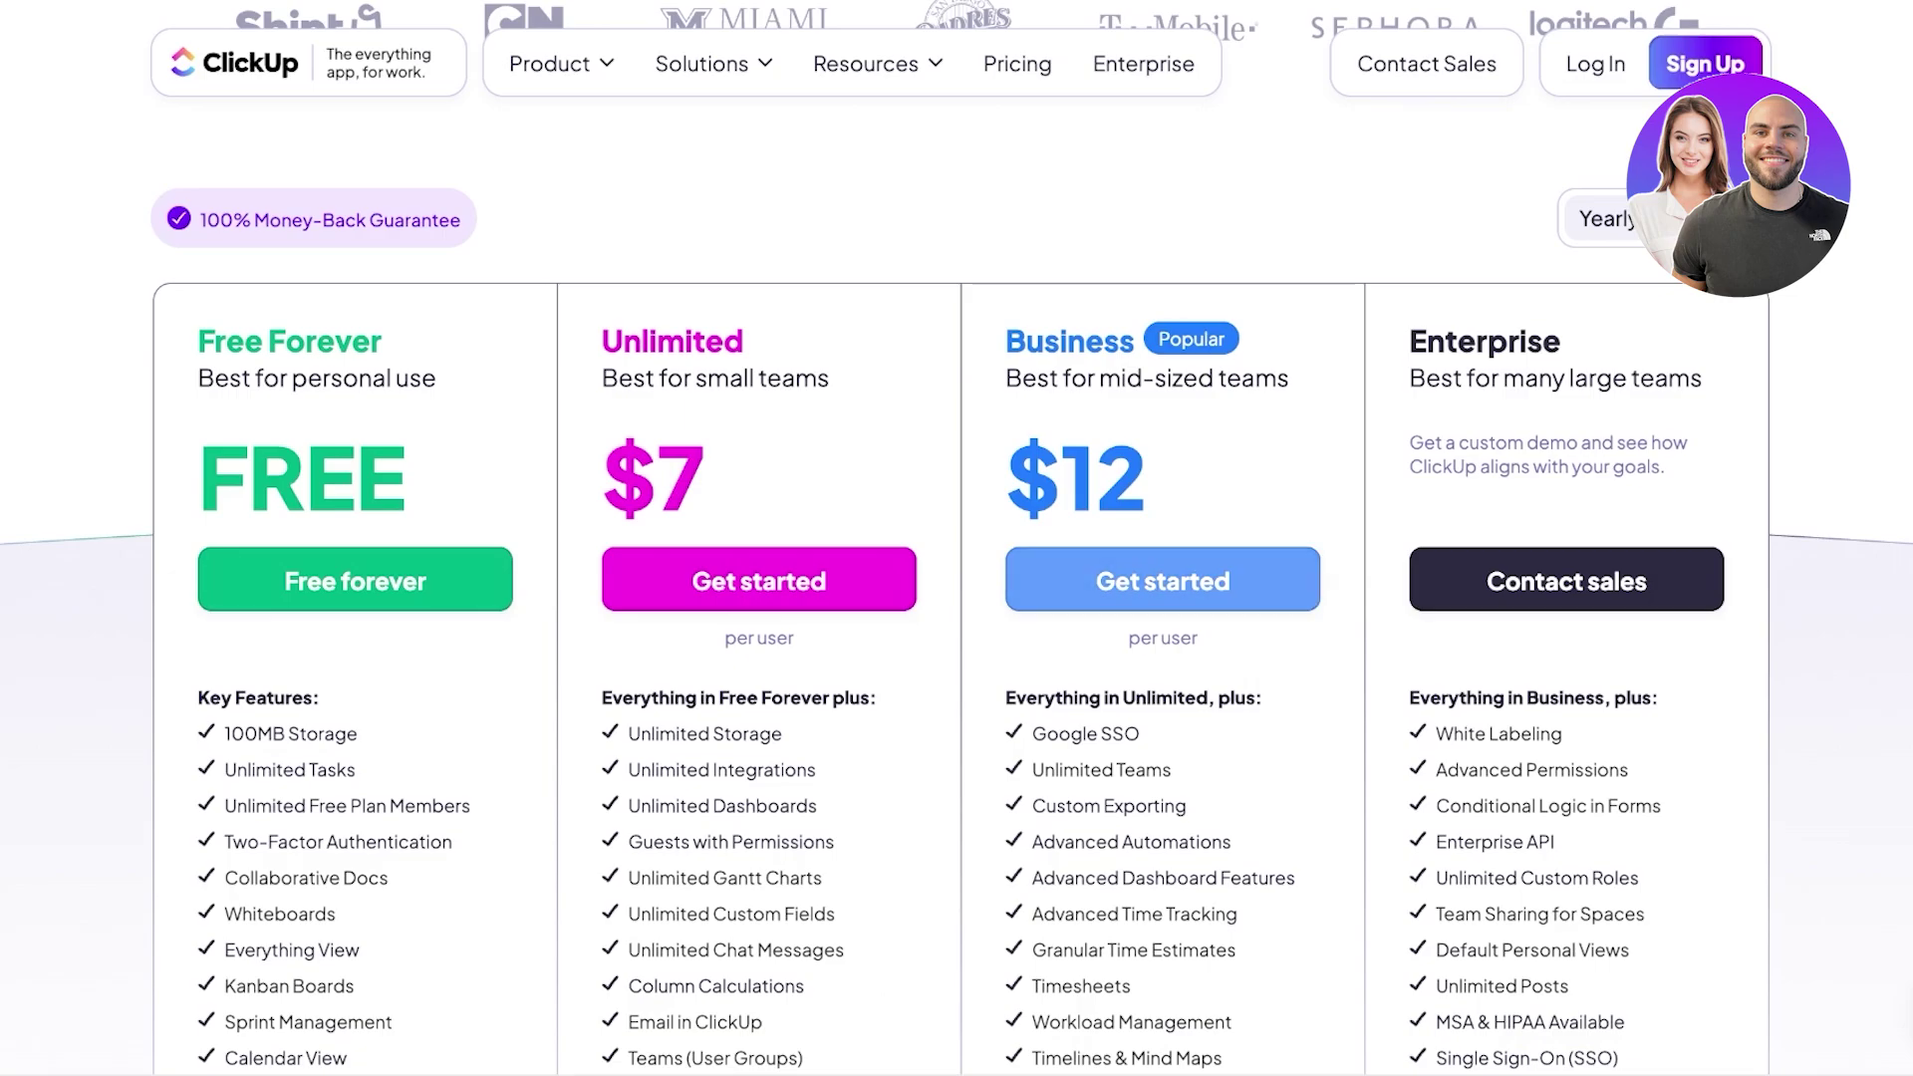
scroll(957, 538, down, 3)
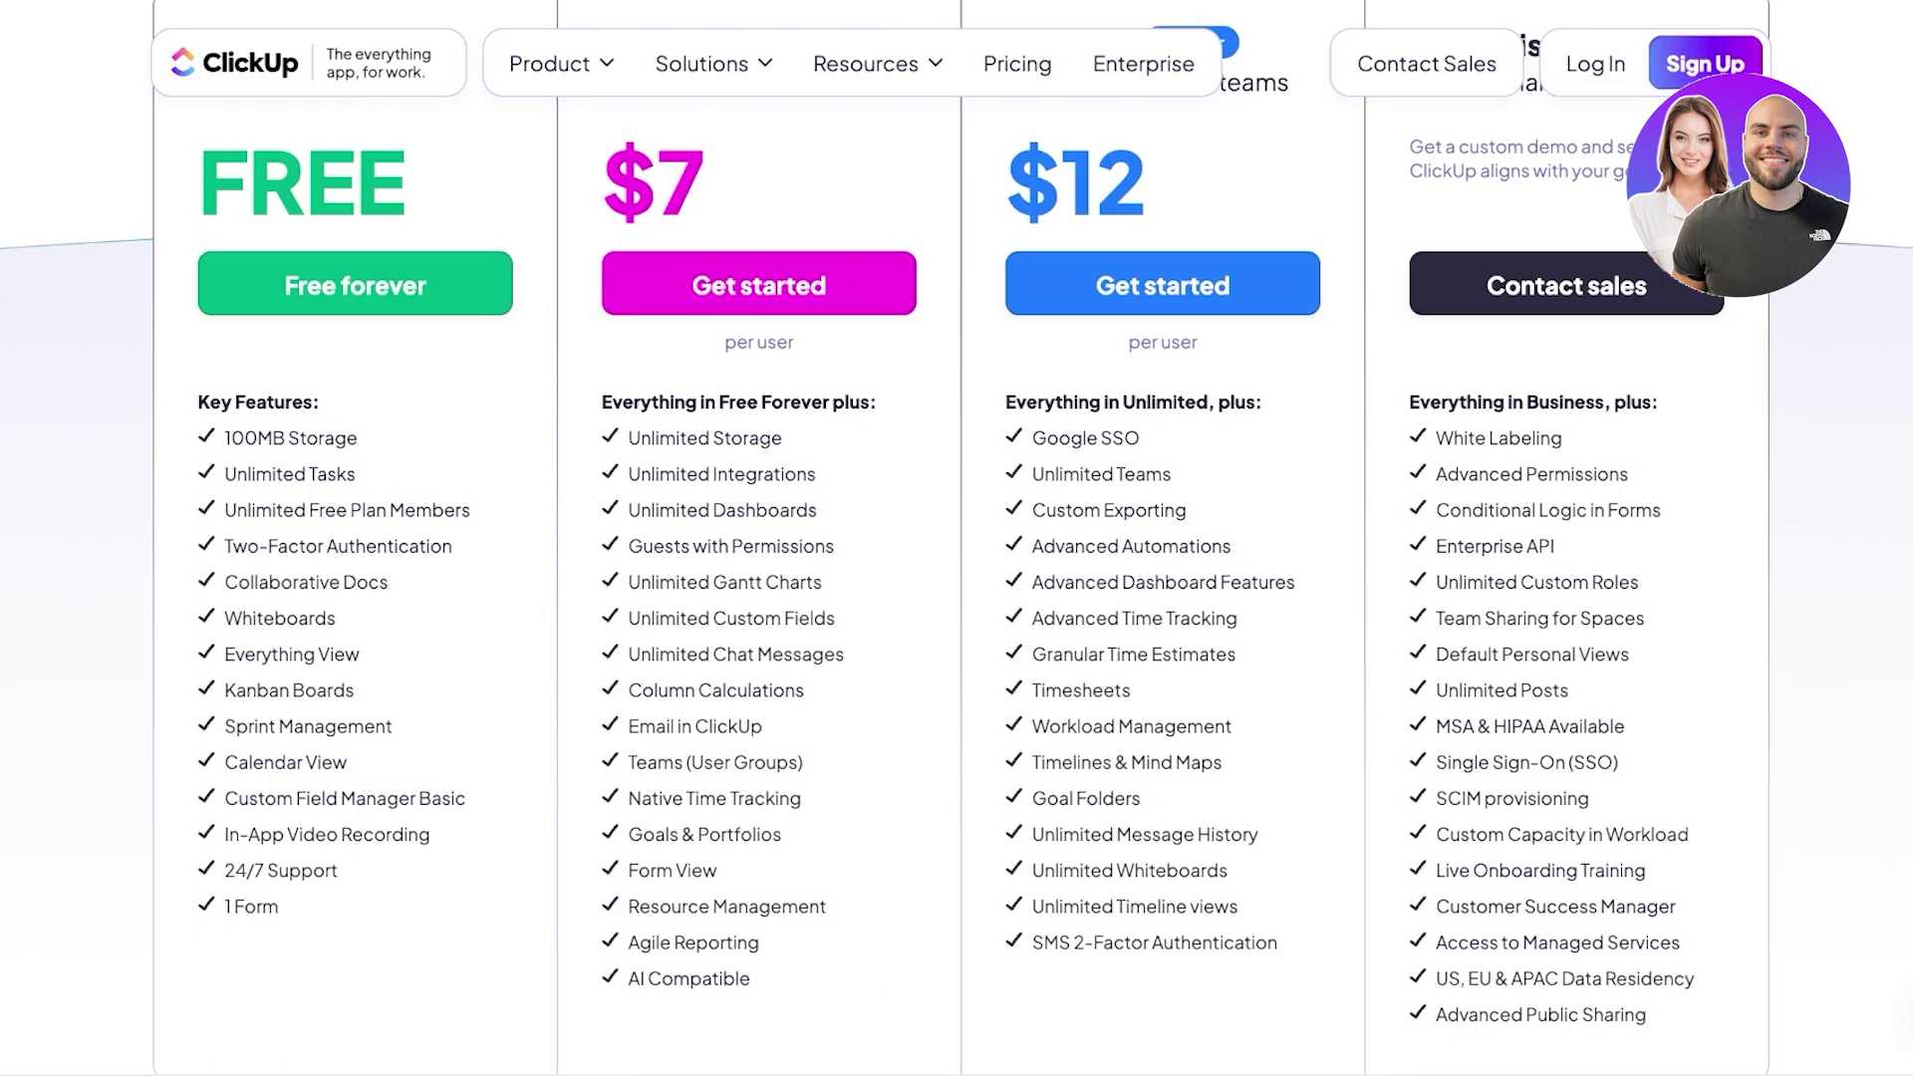
scroll(957, 538, up, 2)
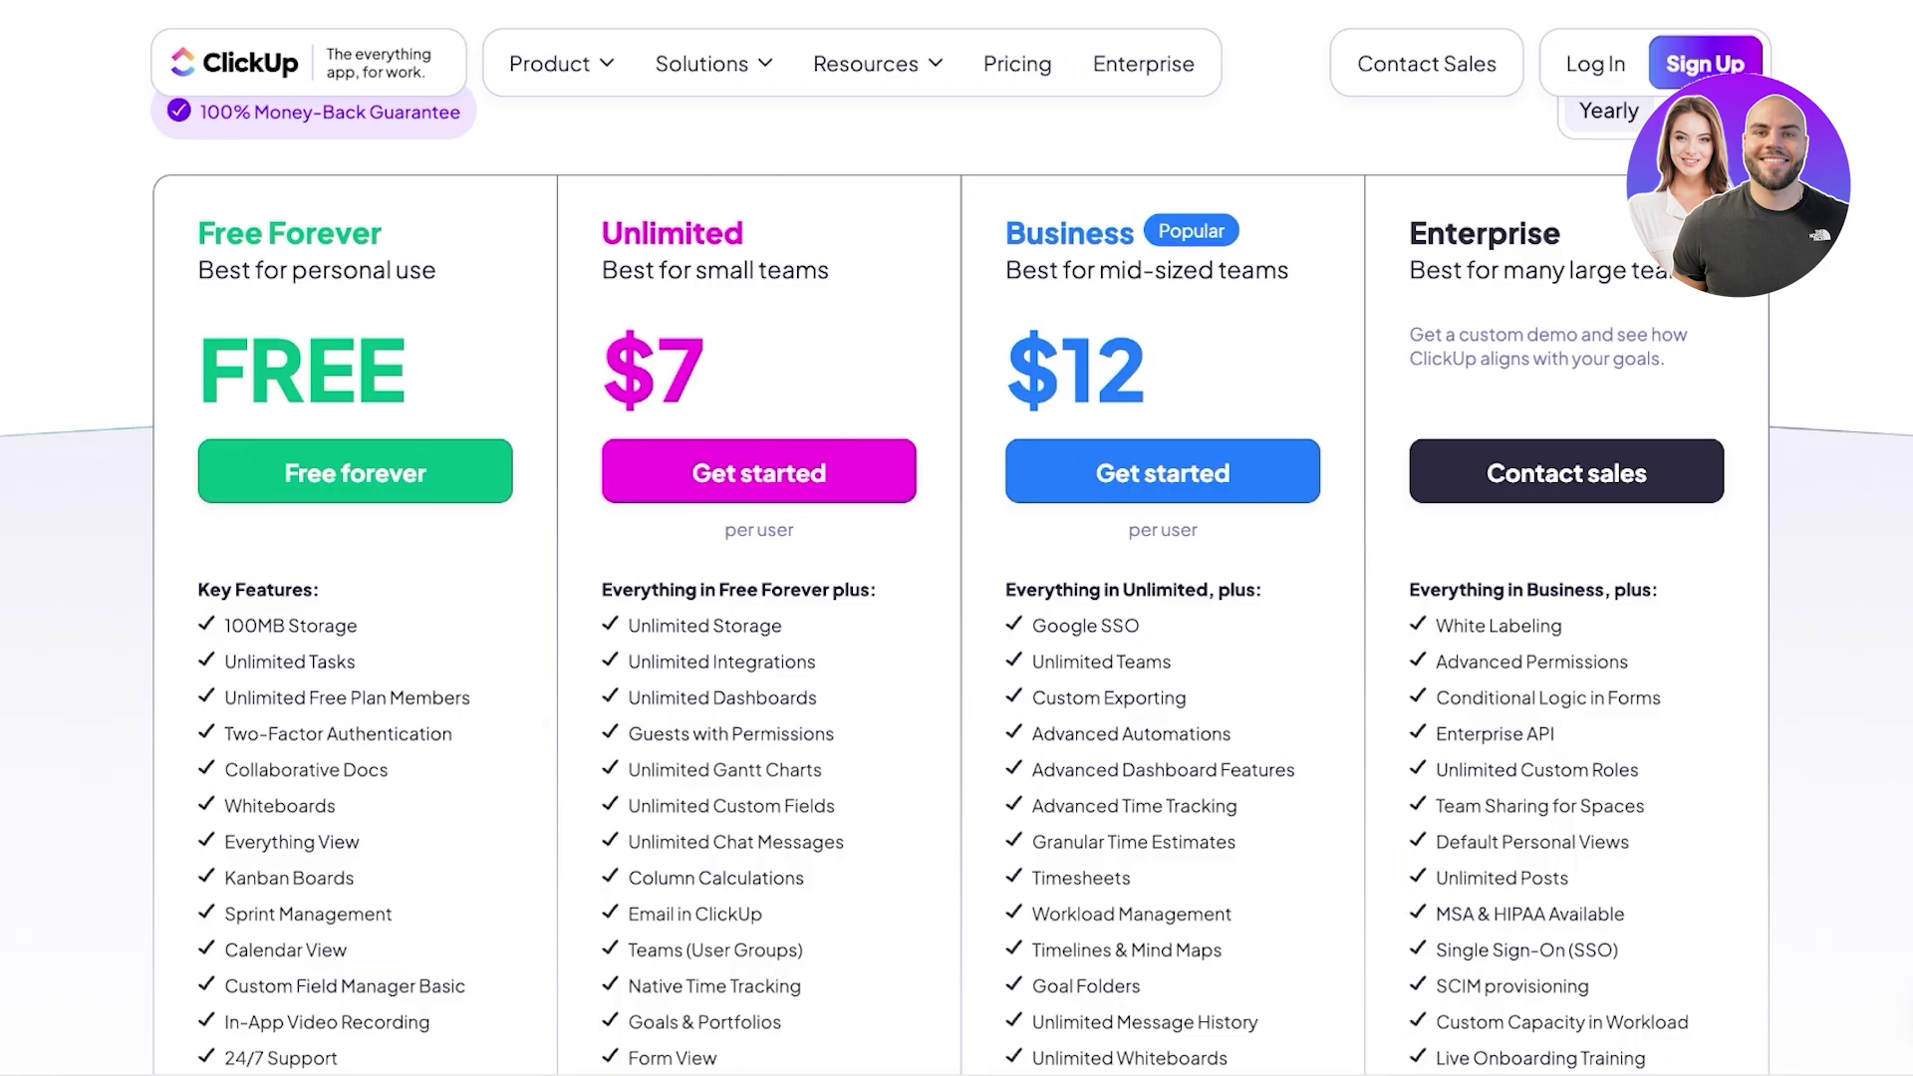
scroll(759, 476, up, 3)
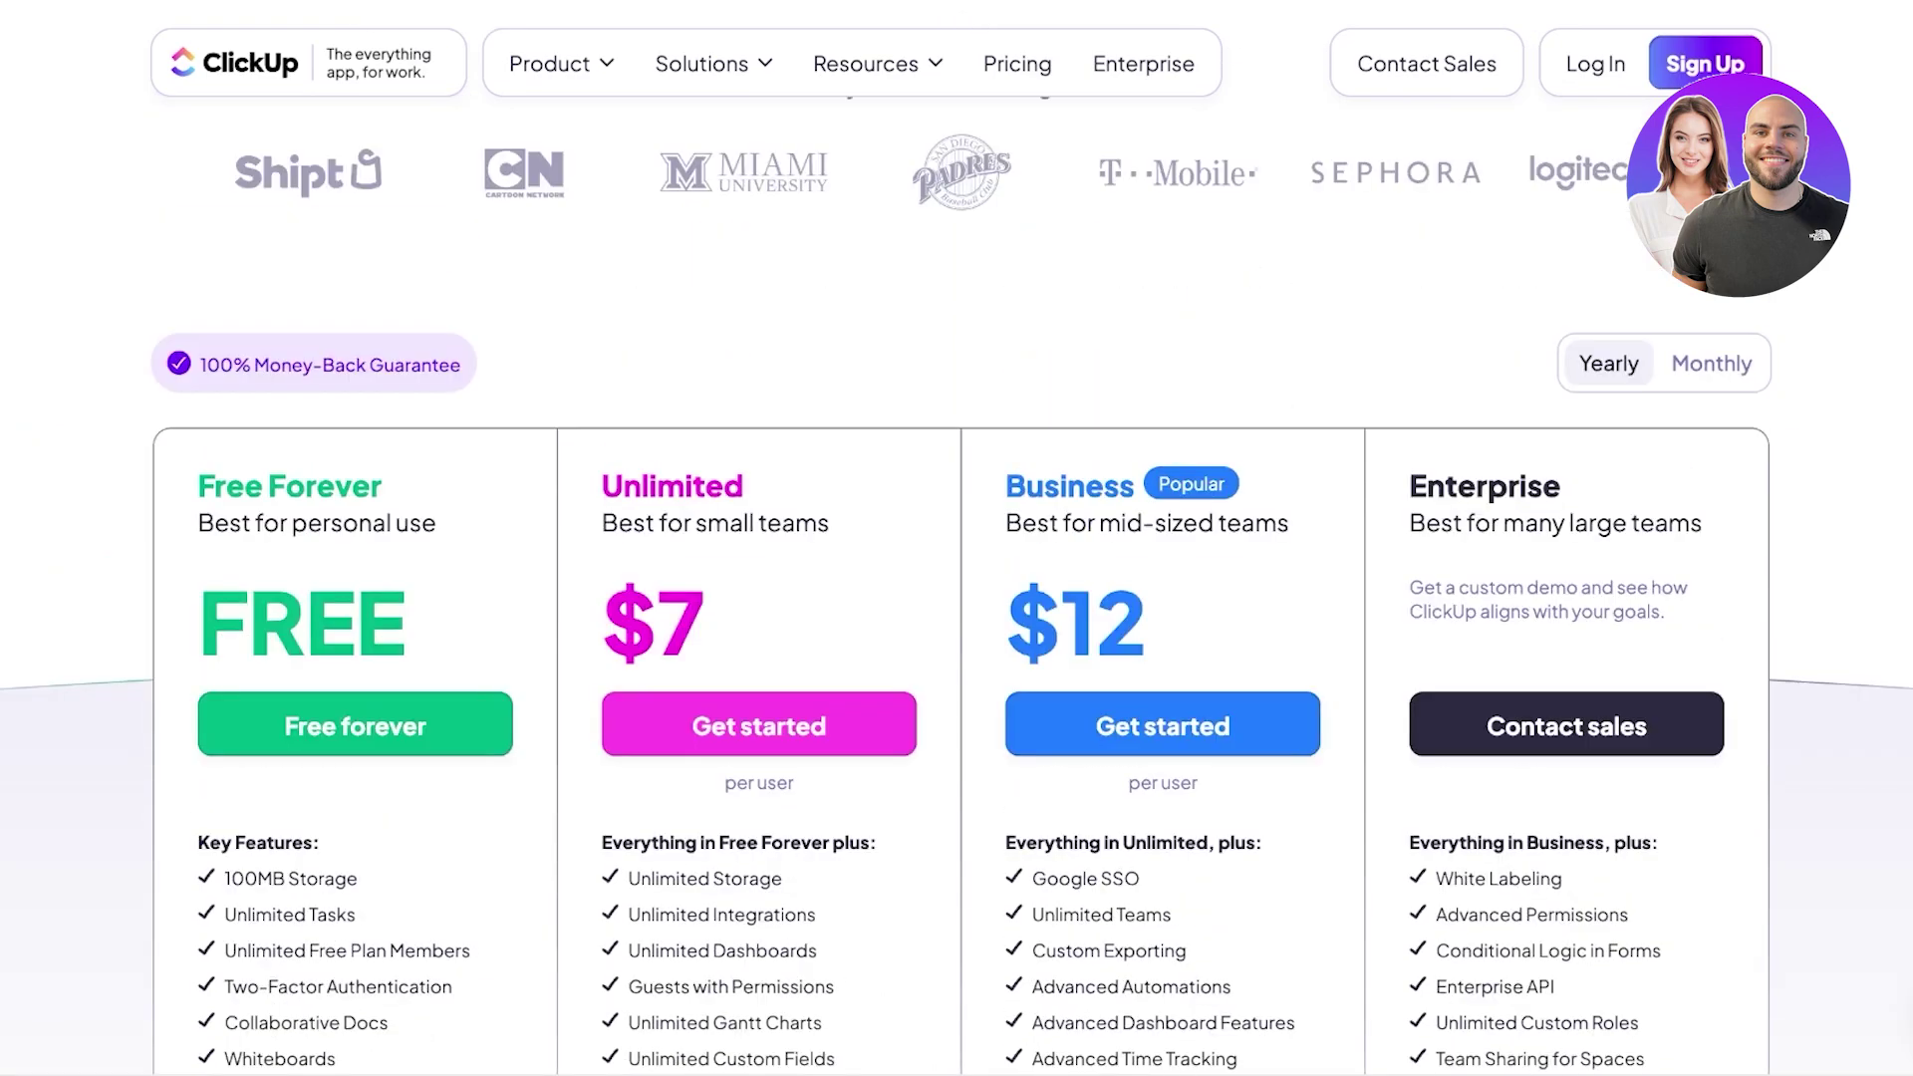
scroll(760, 477, down, 3)
scroll(956, 538, up, 3)
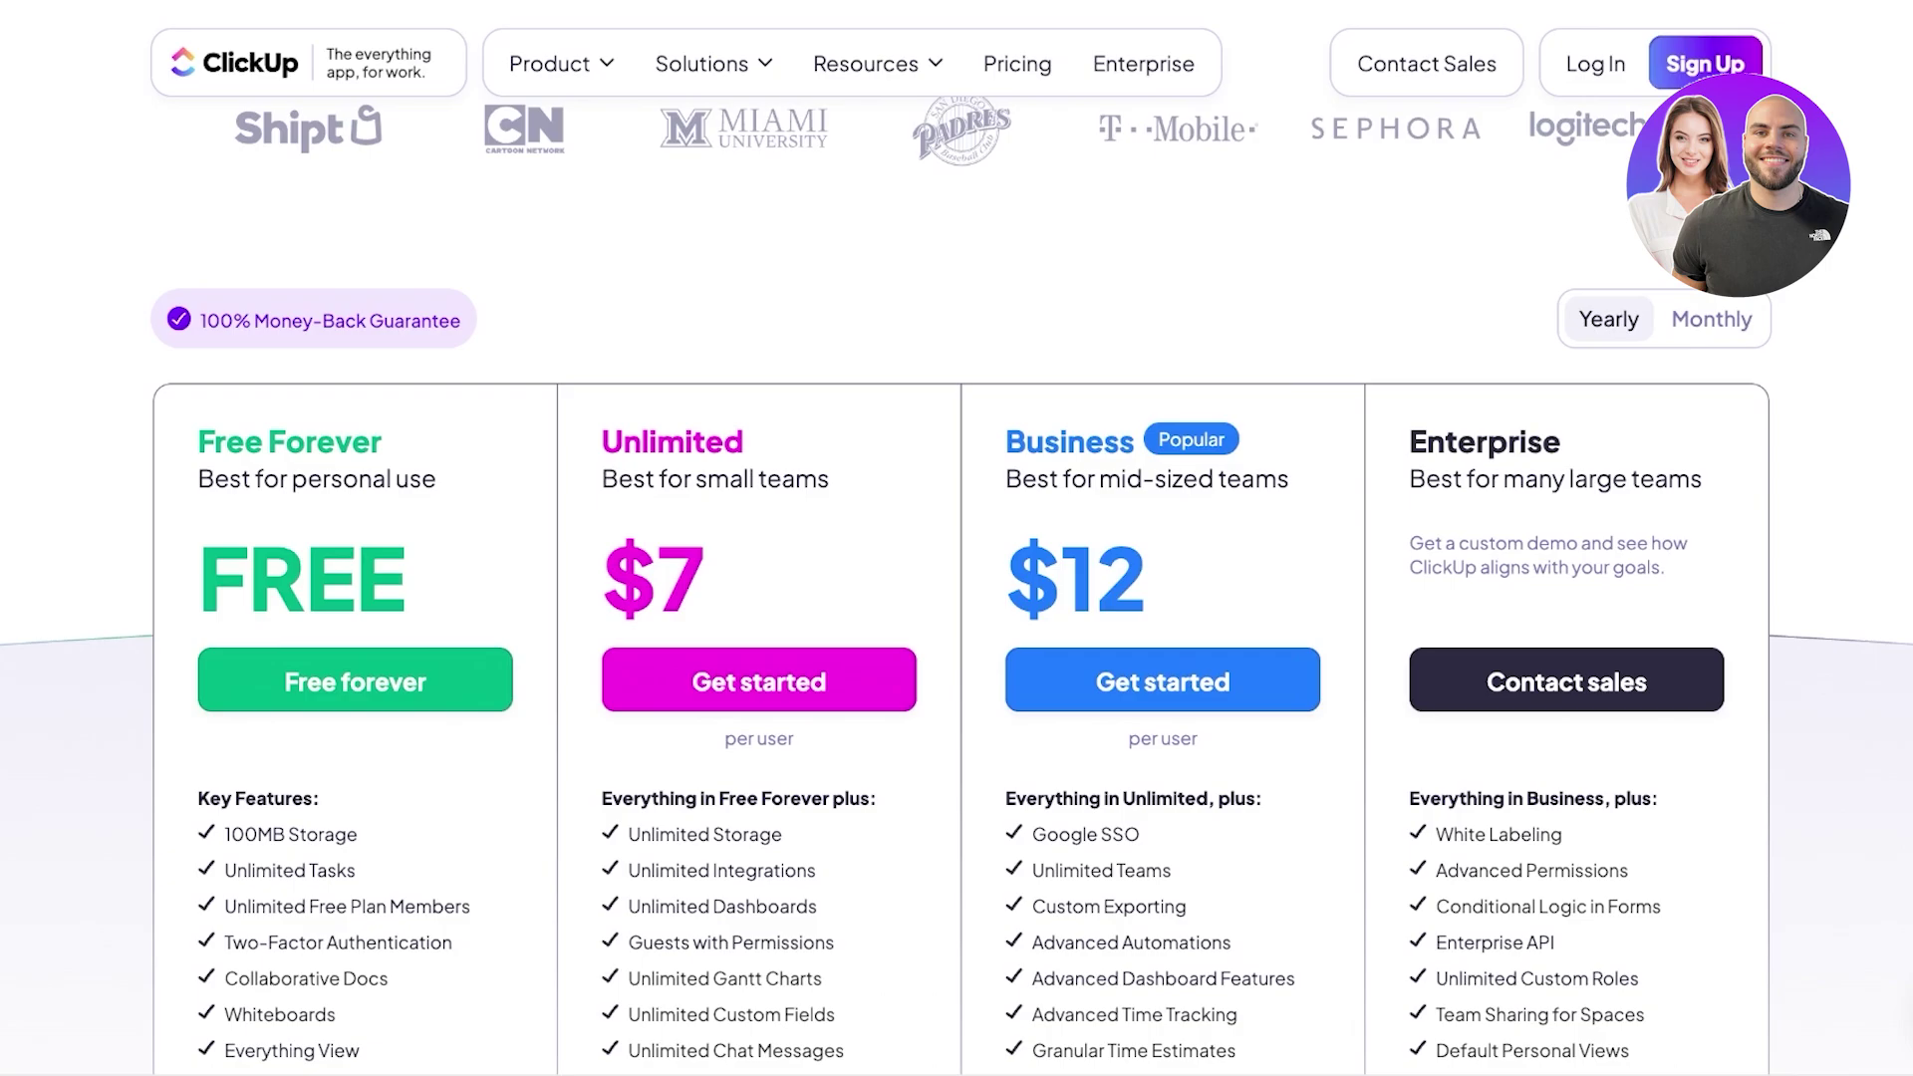
scroll(957, 538, down, 8)
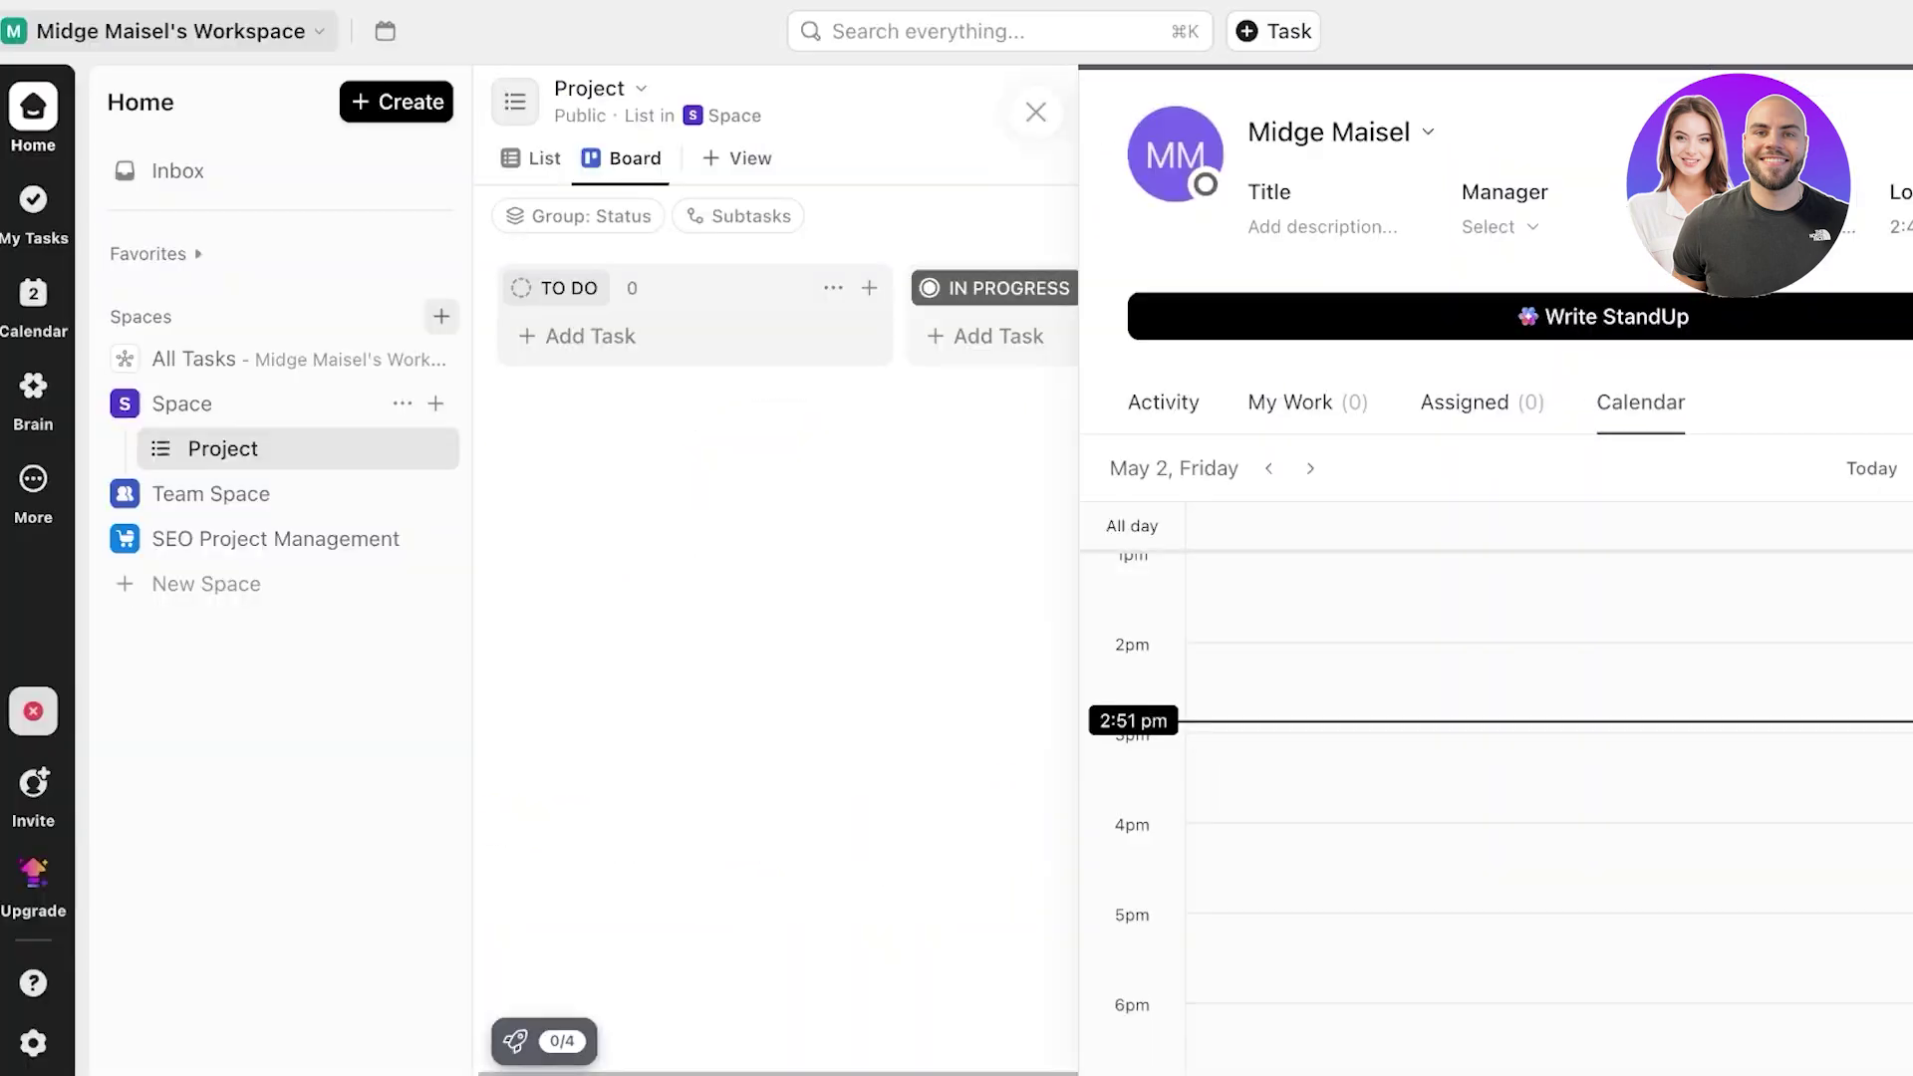
- Glance at the workspace menu, then close the profile panel to reveal the empty Project board
click(169, 31)
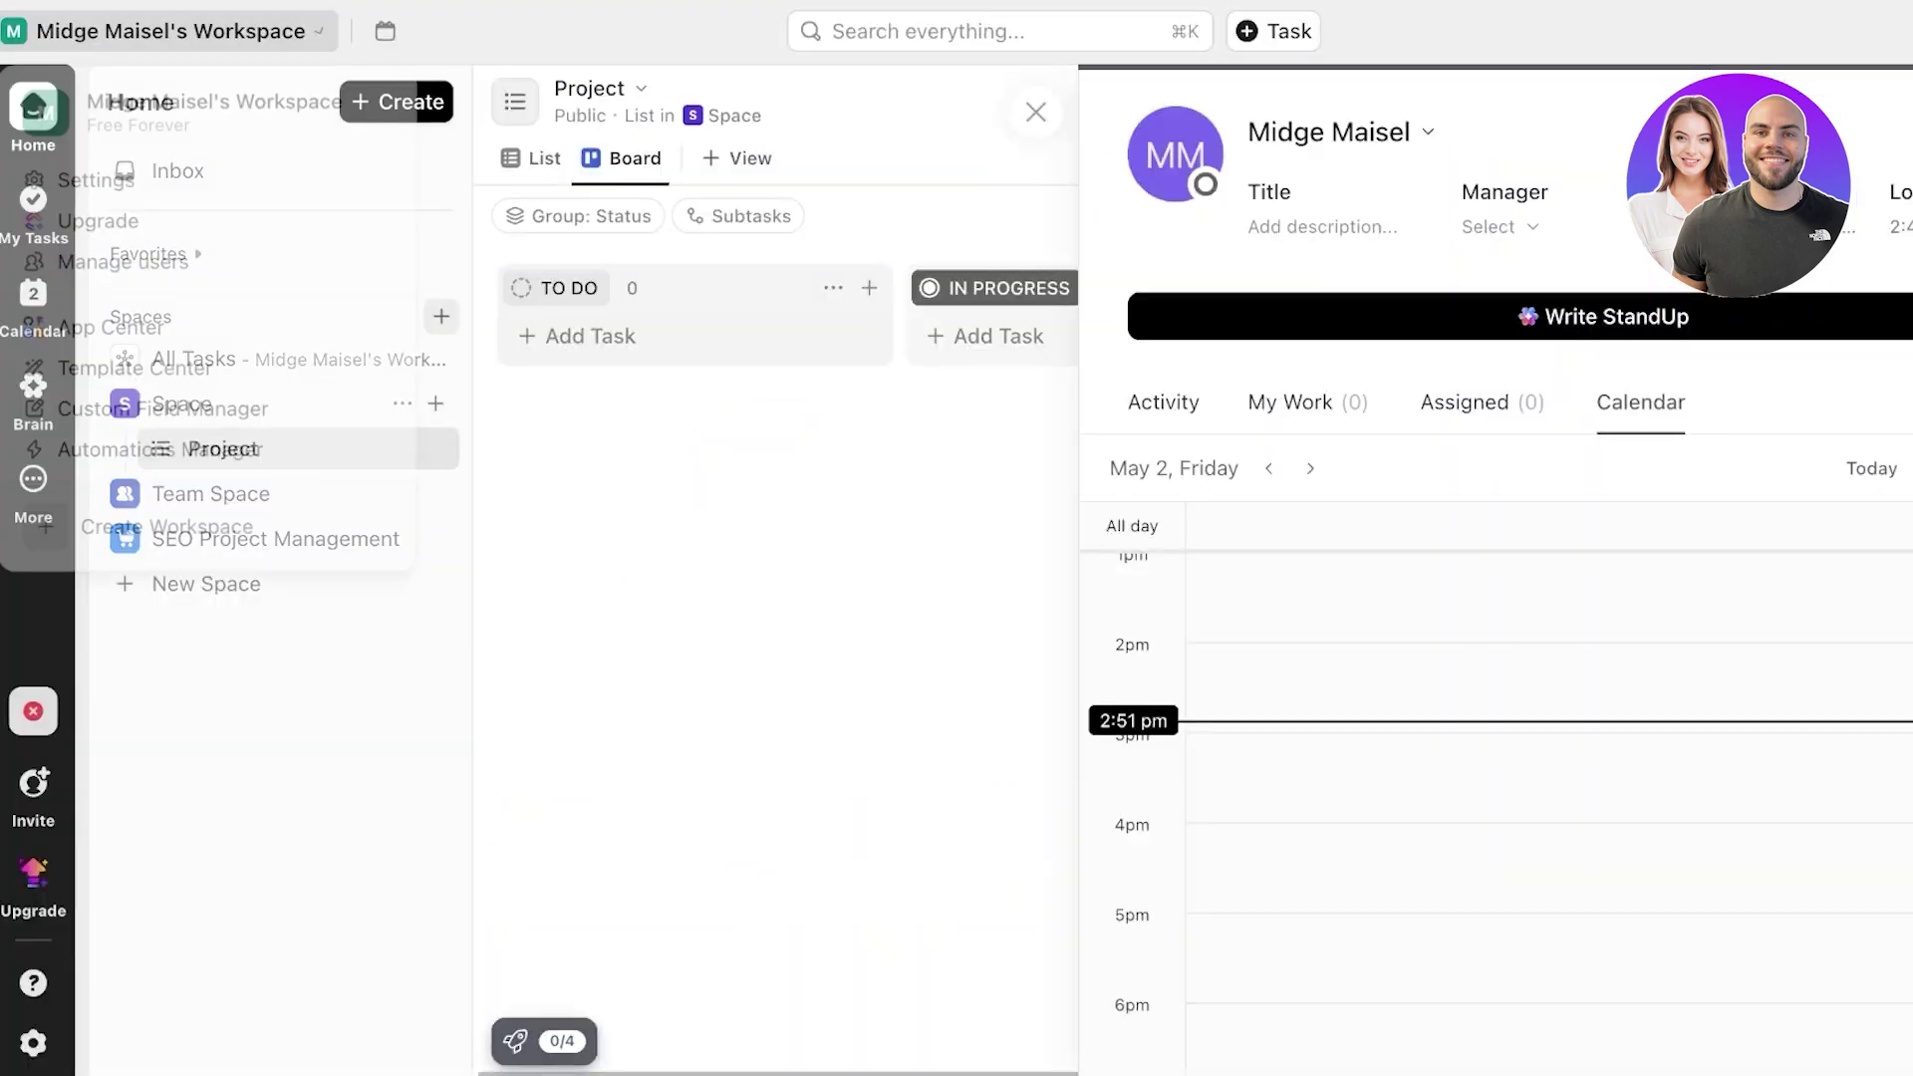
click(93, 184)
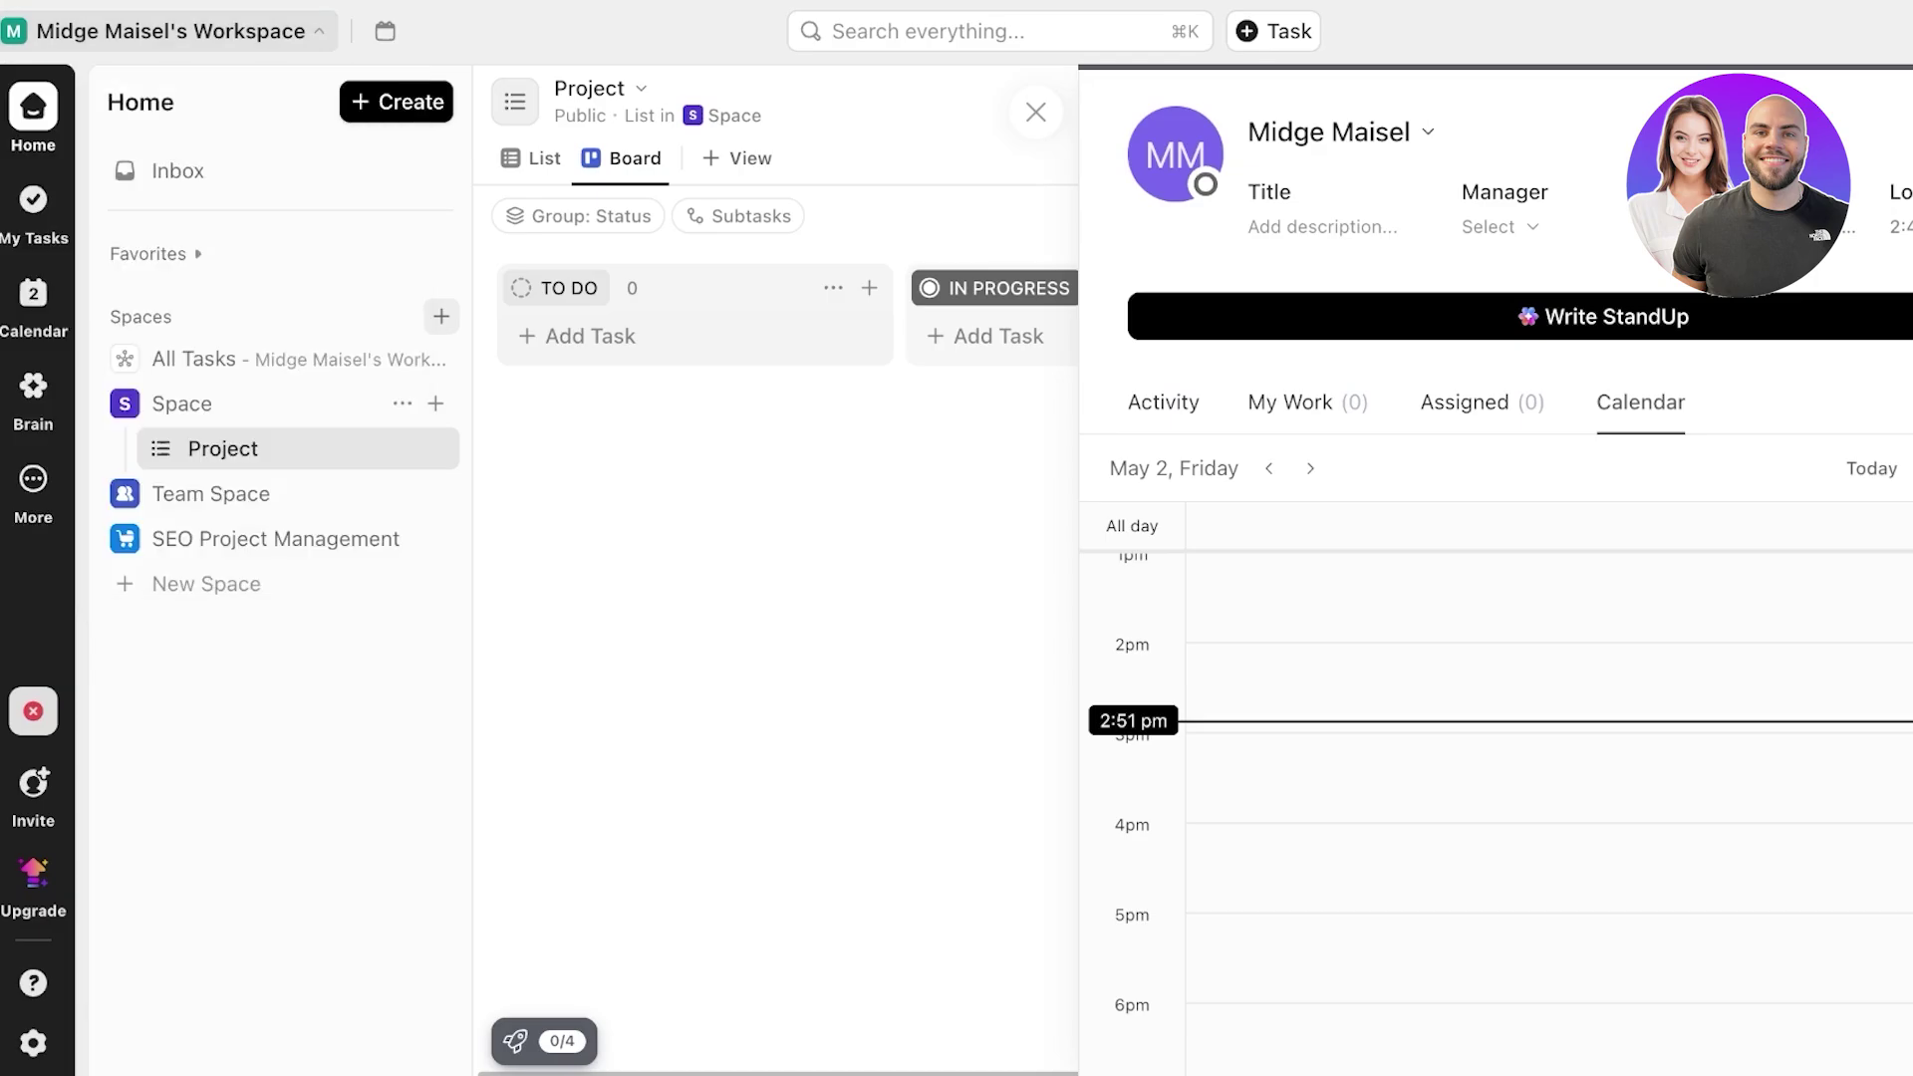
click(1037, 113)
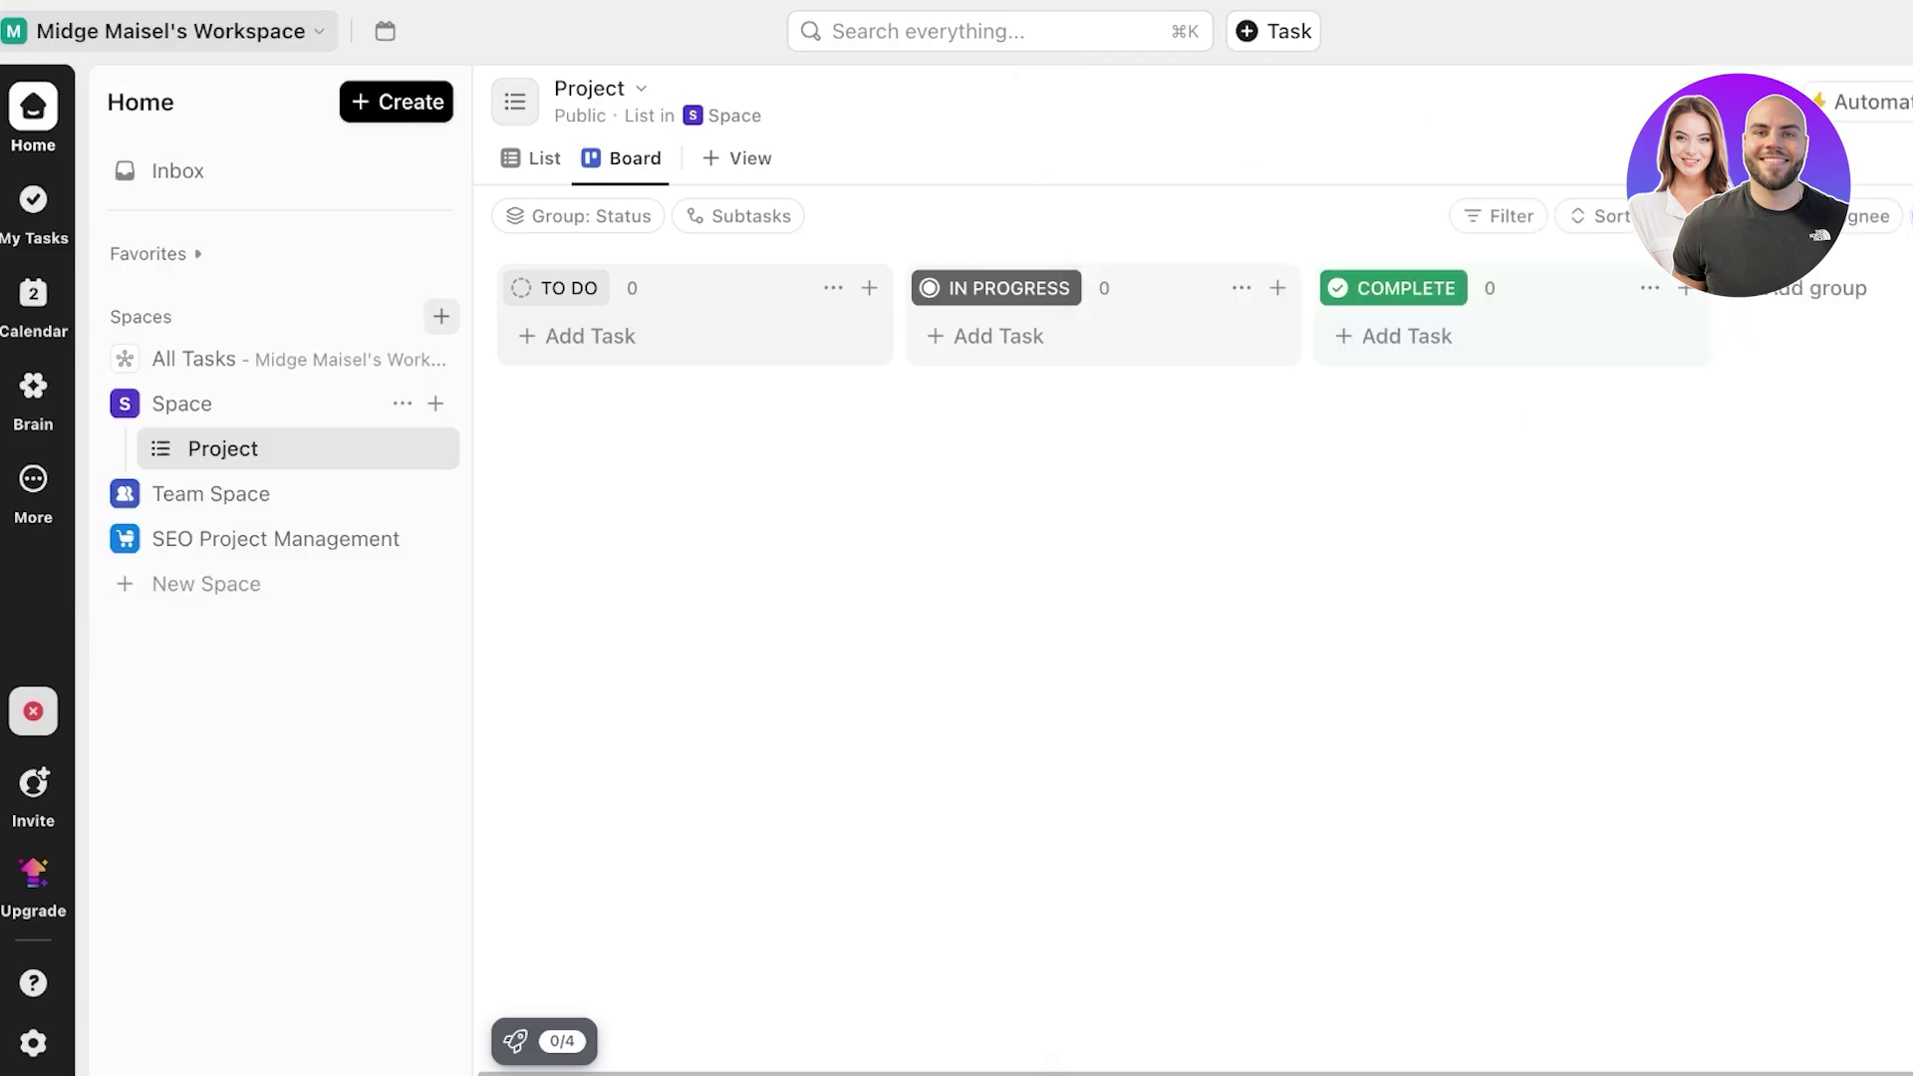